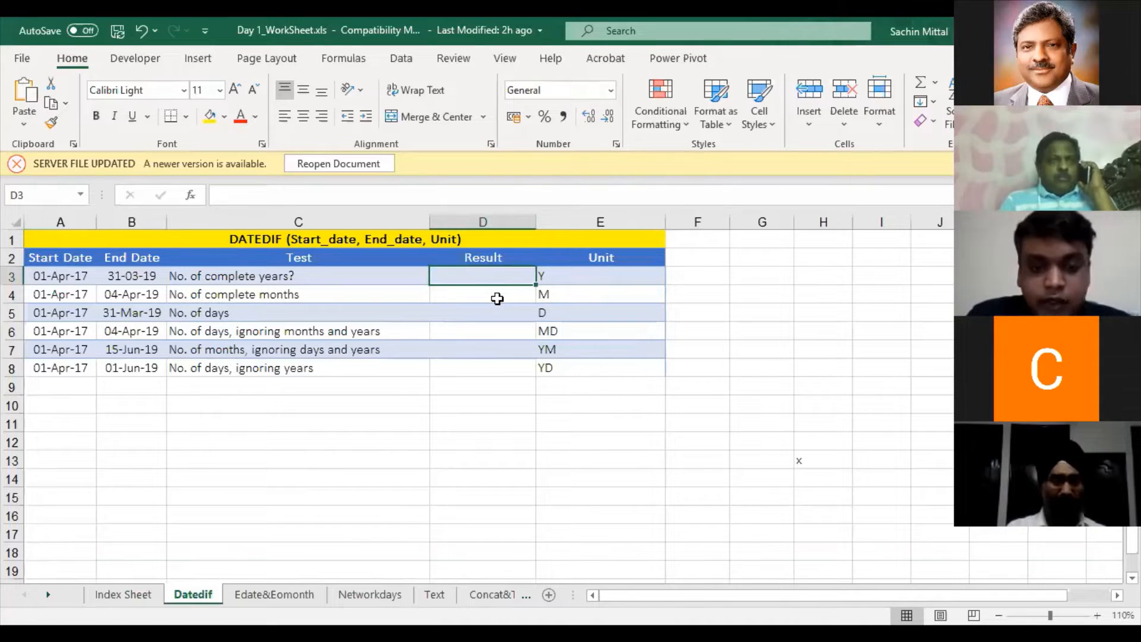
text(=vl)
key(Tab)
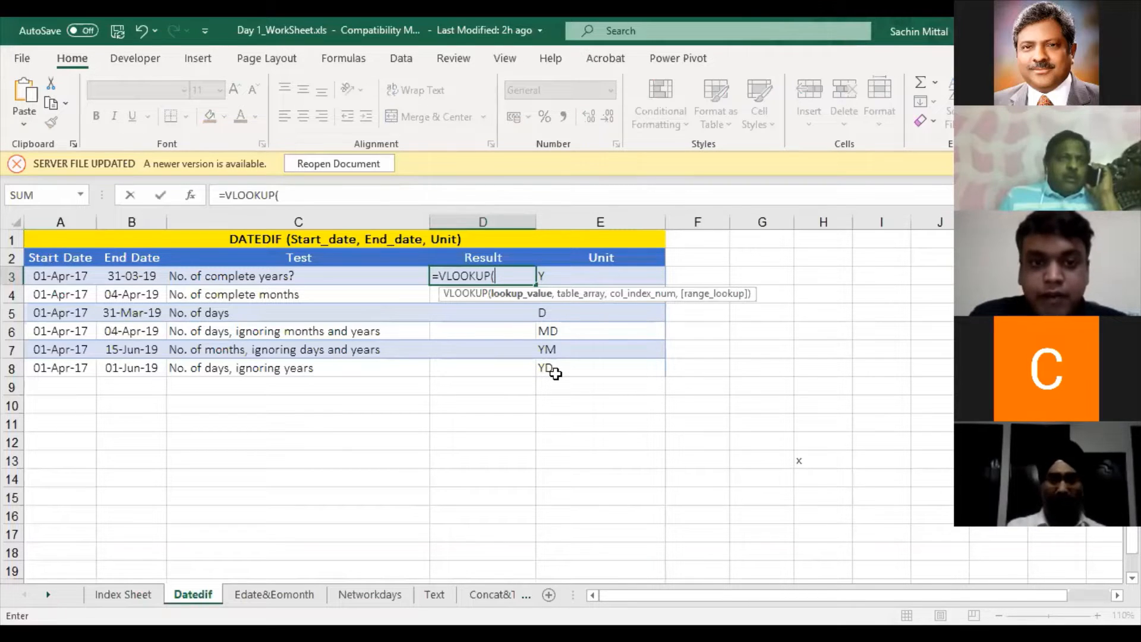
key(BackSpace)
key(BackSpace)
key(BackSpace)
key(BackSpace)
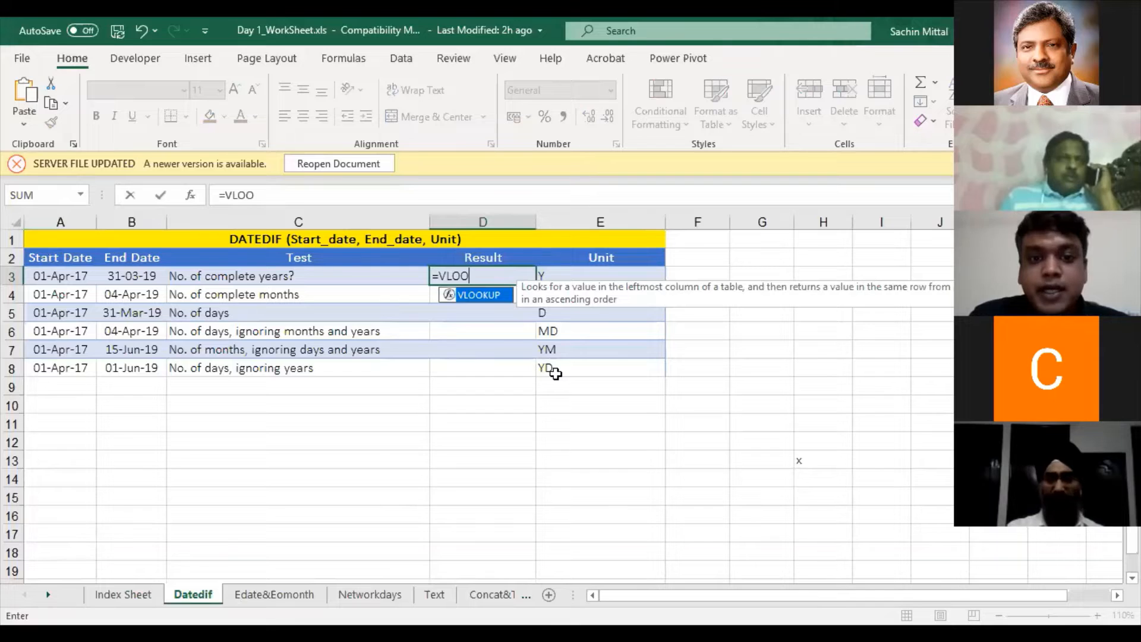
key(Tab)
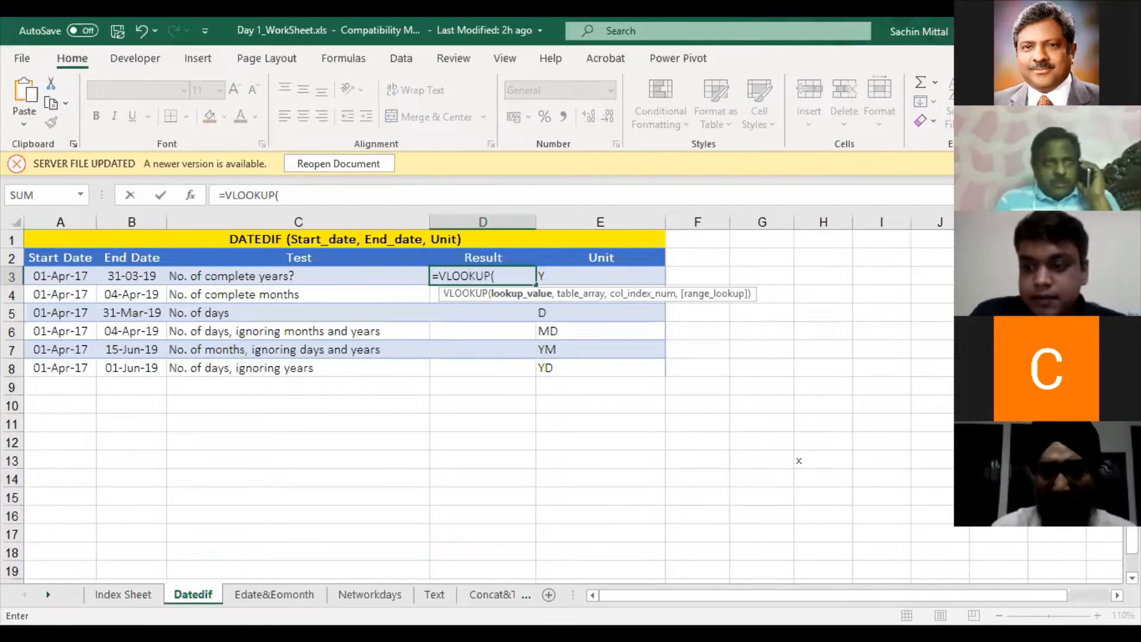
click(930, 460)
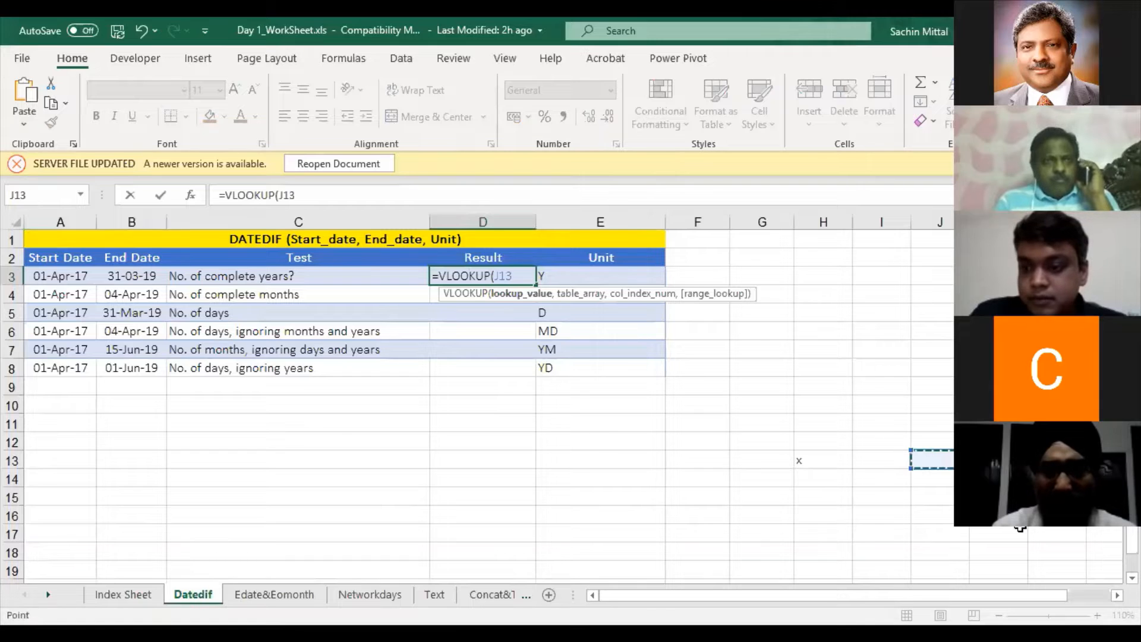
key(Escape)
scroll(636, 349, up, 3)
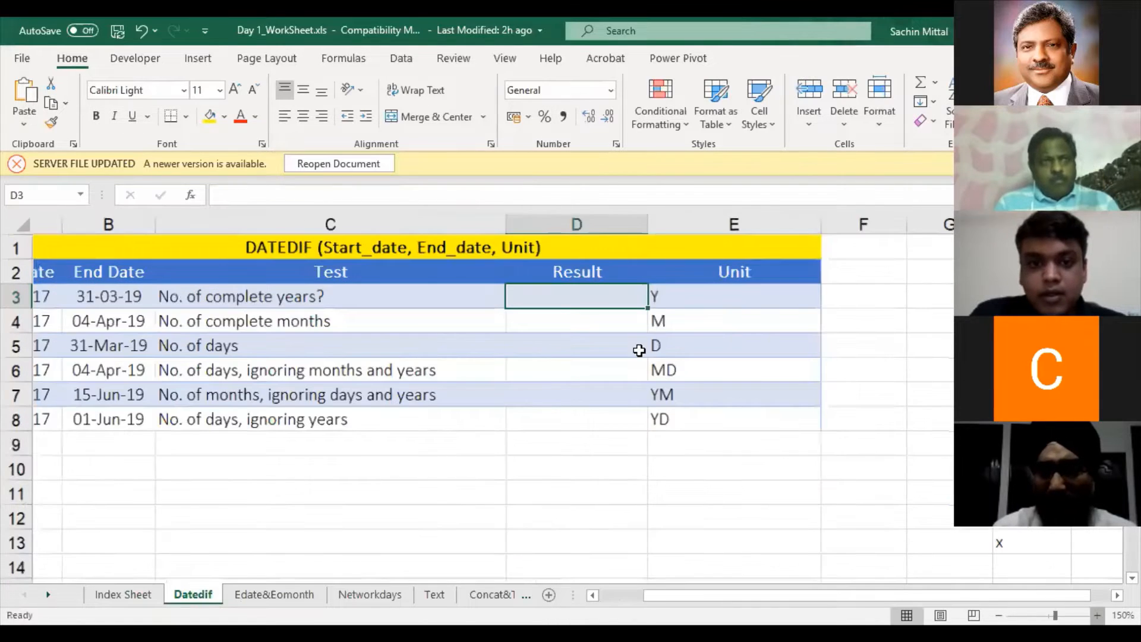
text(=)
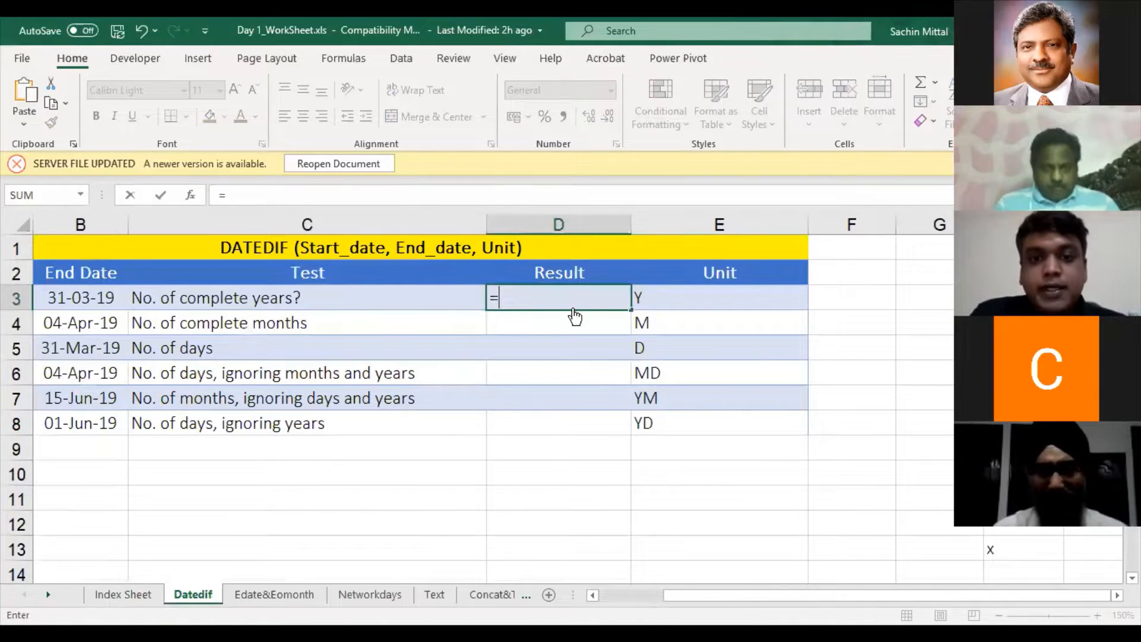
text(VLOOKUP()
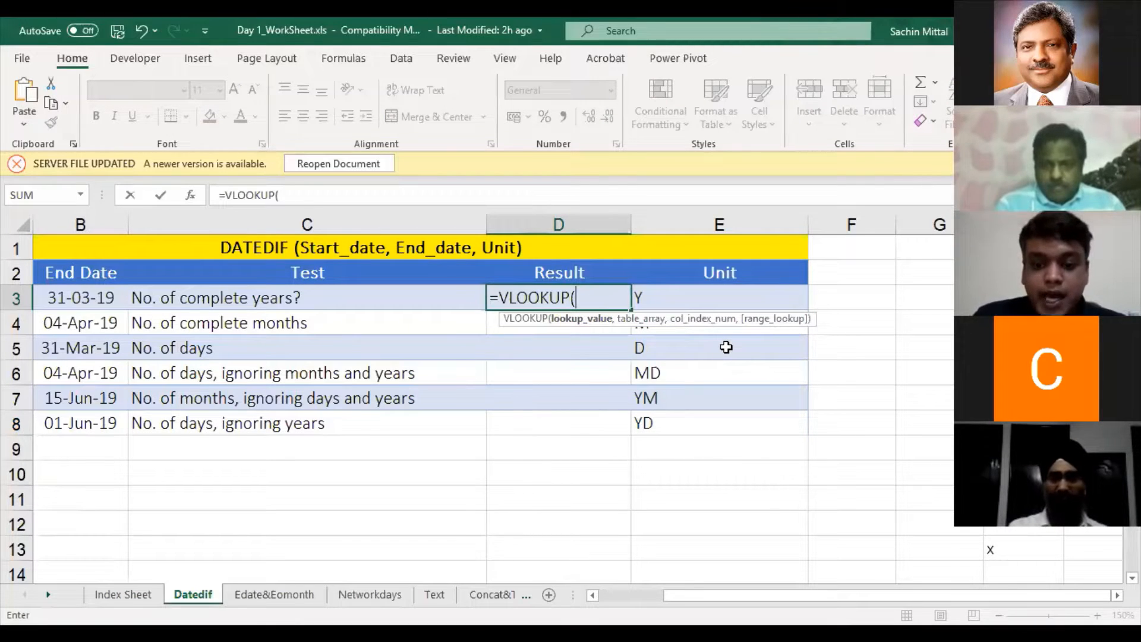
key(BackSpace)
key(BackSpace)
key(BackSpace)
key(BackSpace)
key(BackSpace)
key(BackSpace)
key(BackSpace)
key(BackSpace)
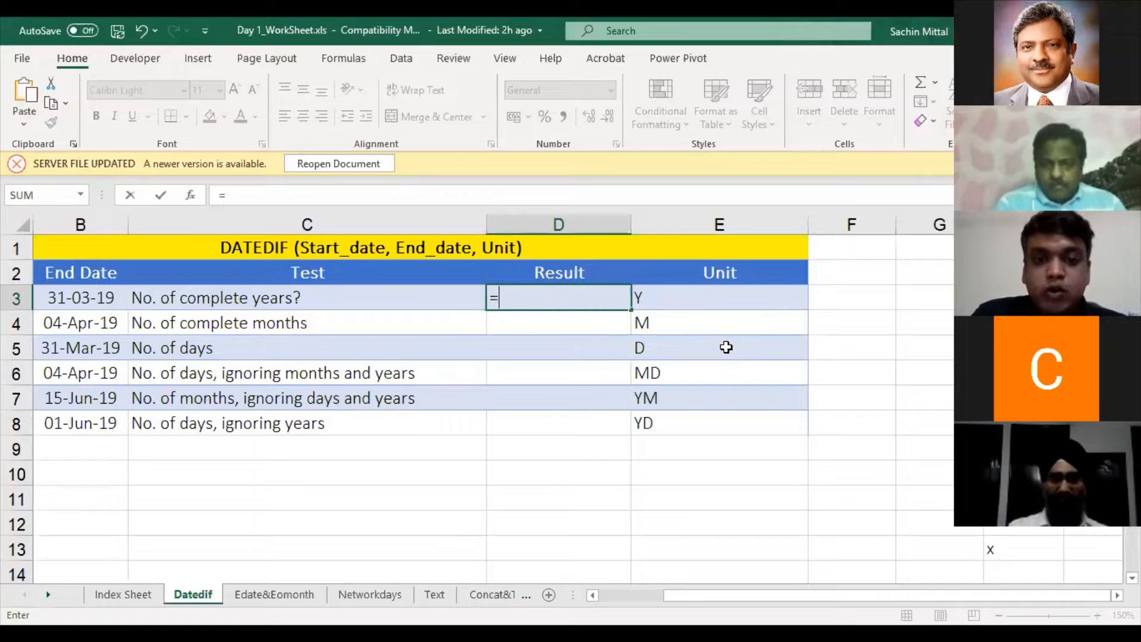
text(SUMIF()
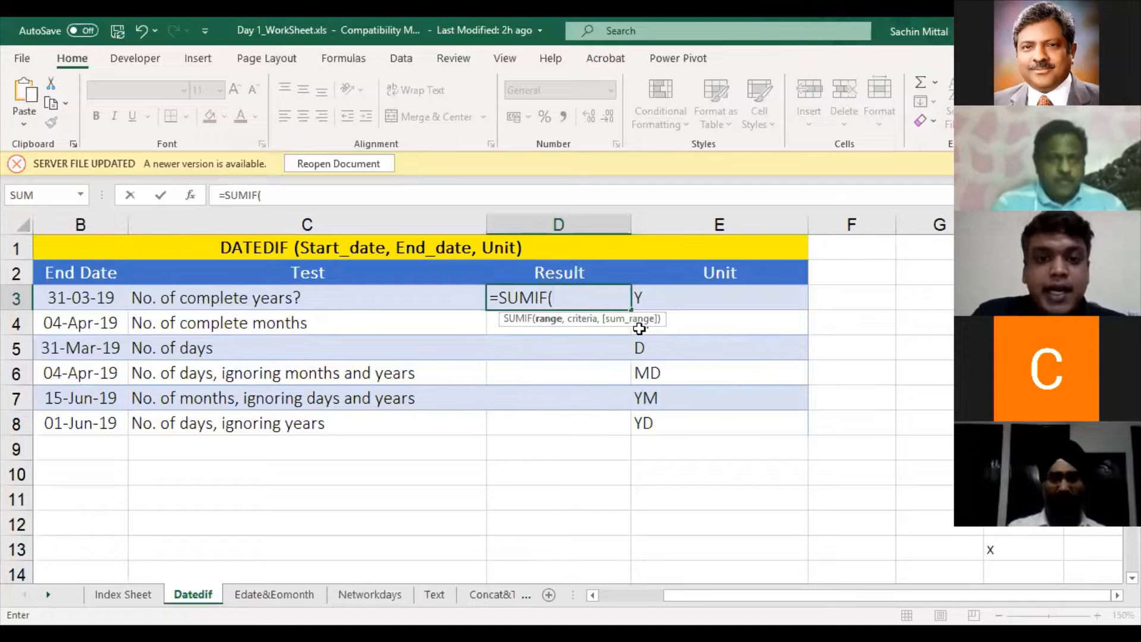
key(Escape)
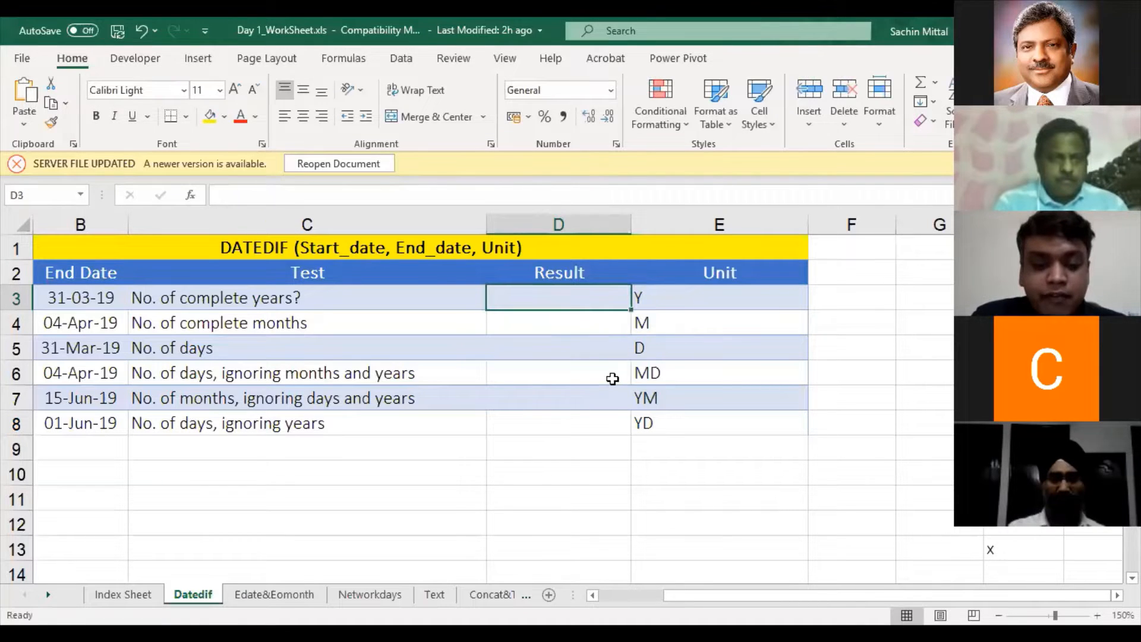
Enter the formula =DATEDIF(A3,B3,"y") in cell D3 for the number of complete years
text(=dat)
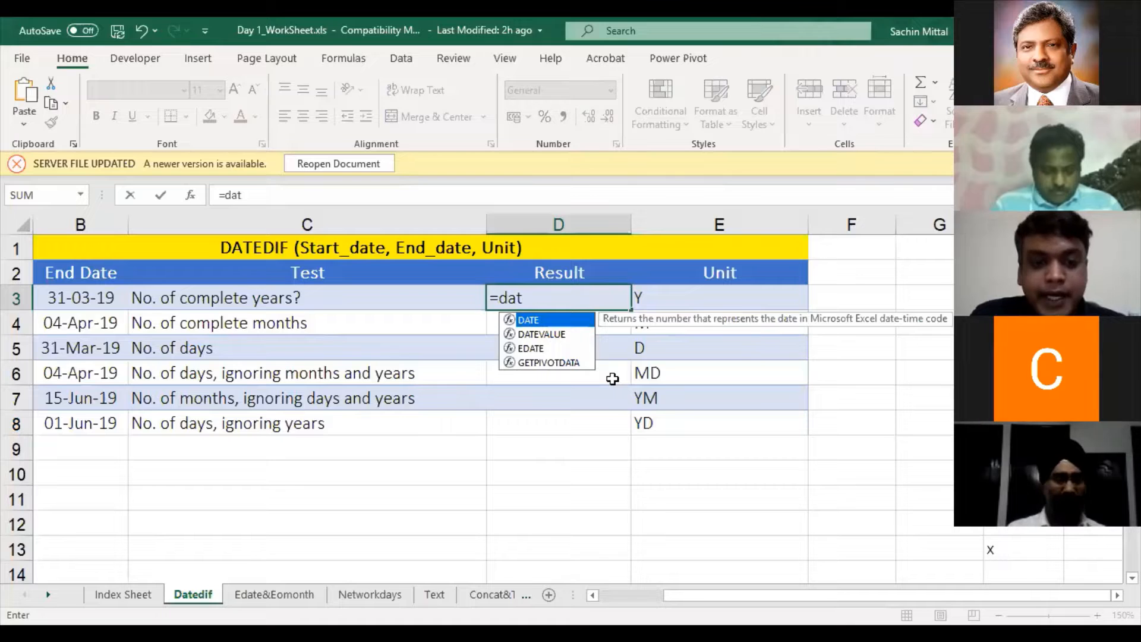
text(edif)
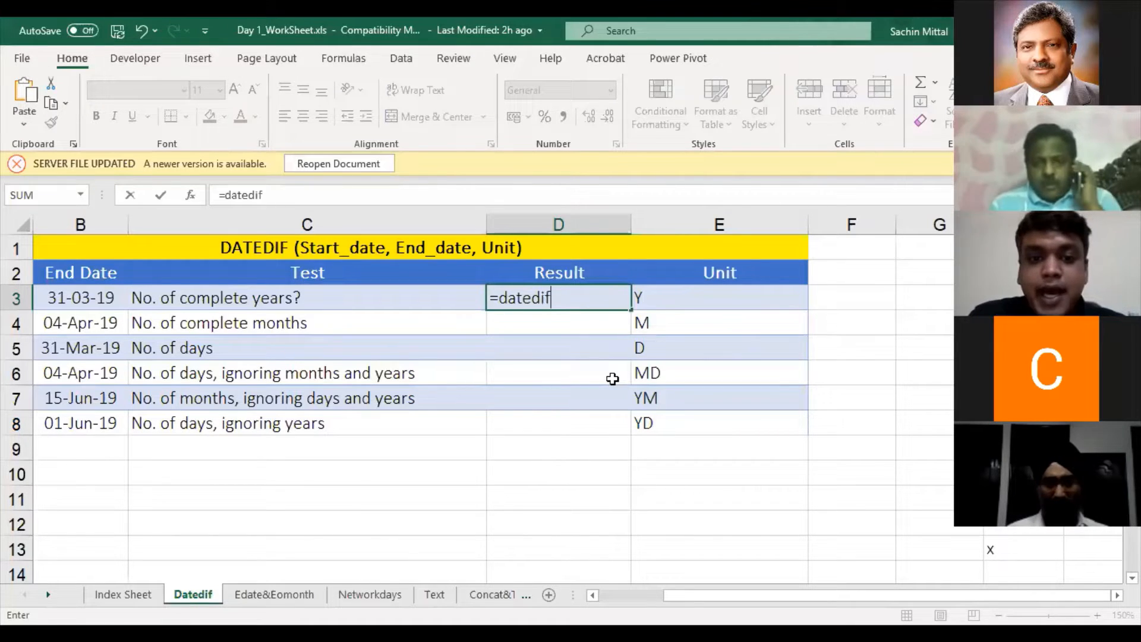
key(BackSpace)
key(BackSpace)
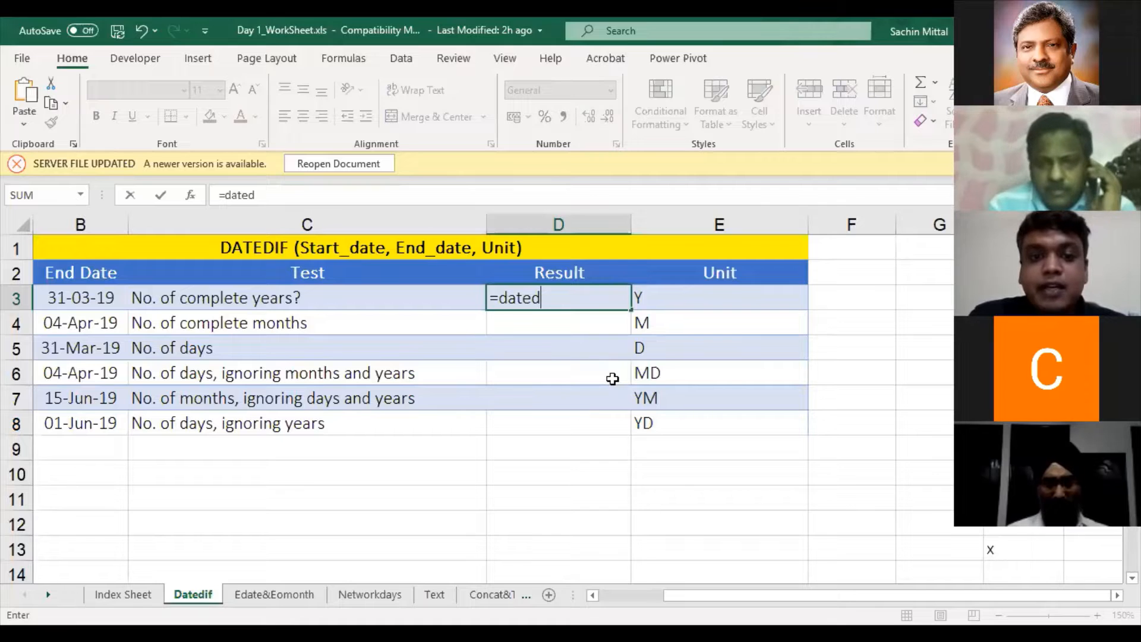
key(BackSpace)
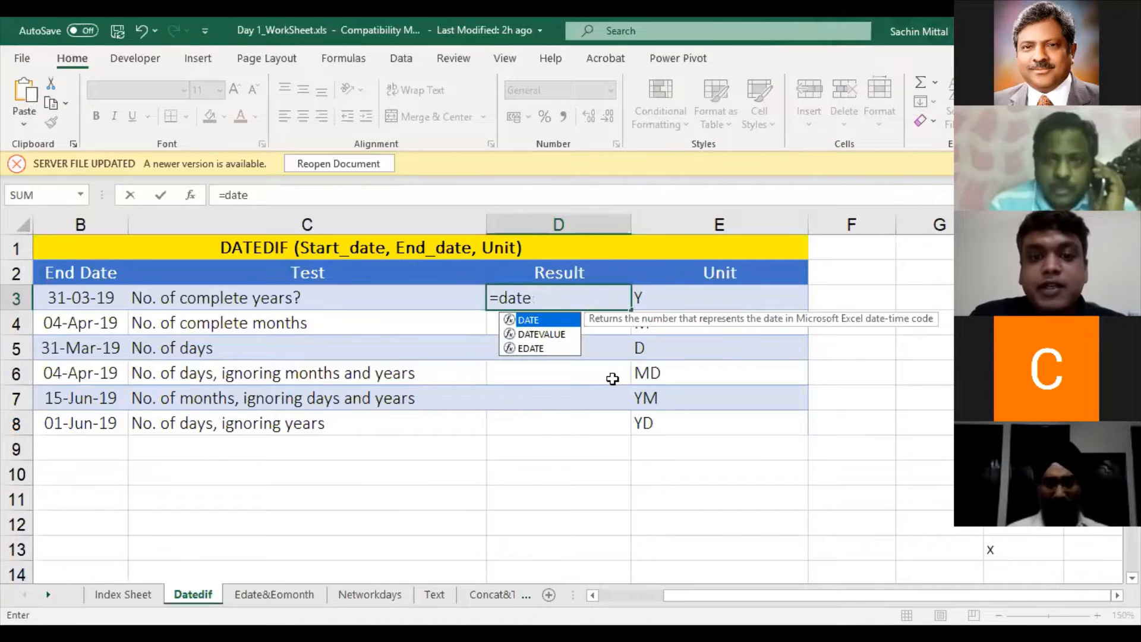
text(if)
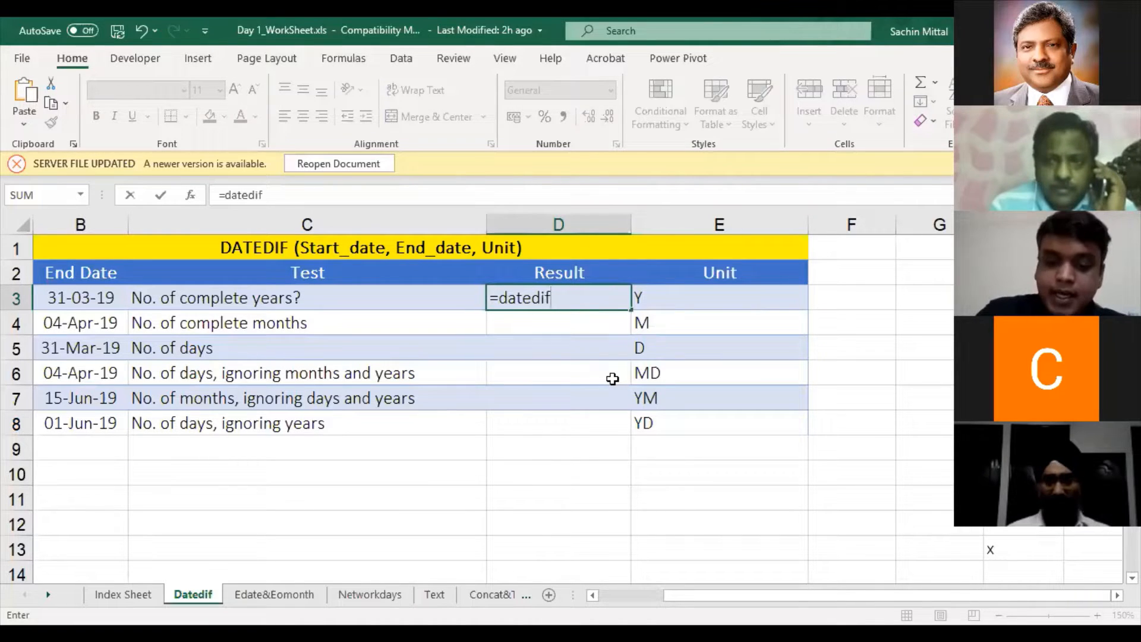
text(()
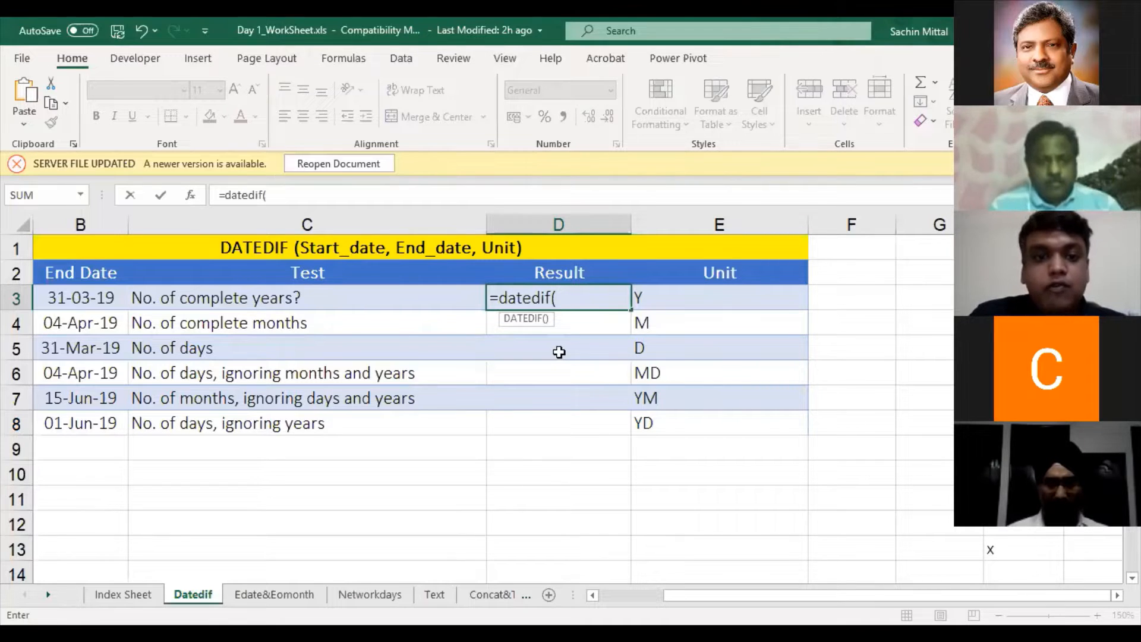
key(Left)
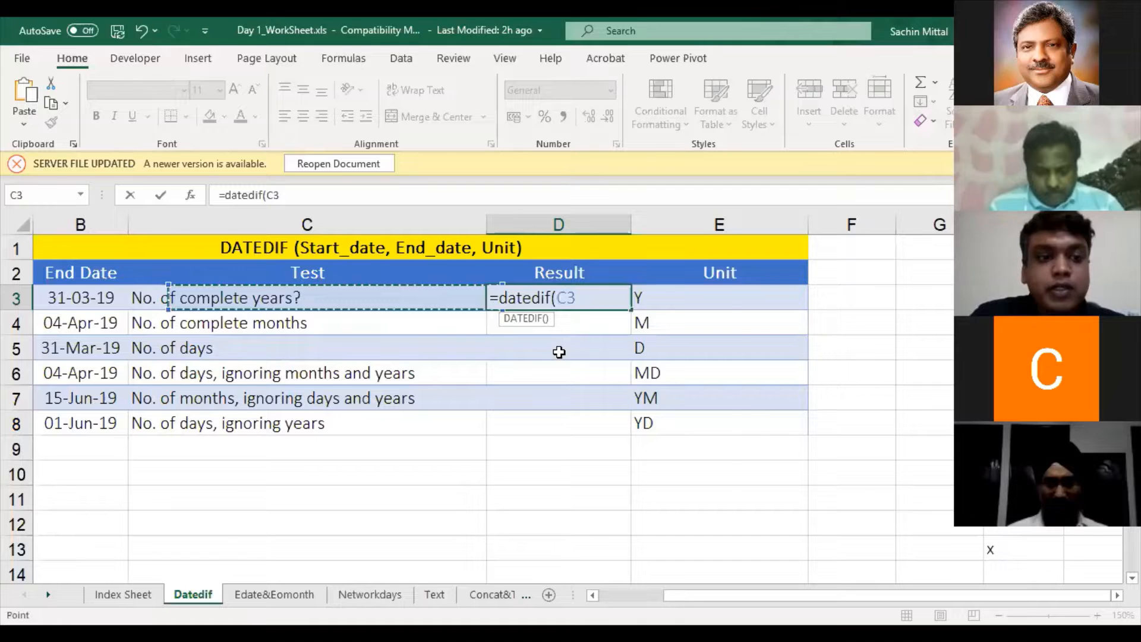
key(Left)
key(Left)
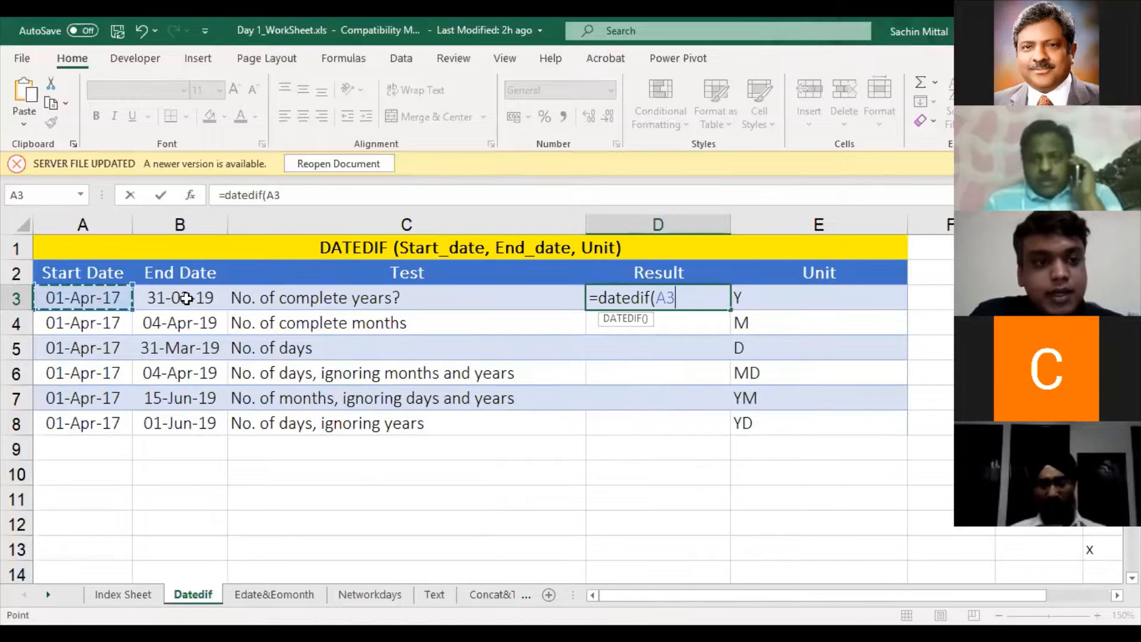
text(,)
click(186, 298)
text(,)
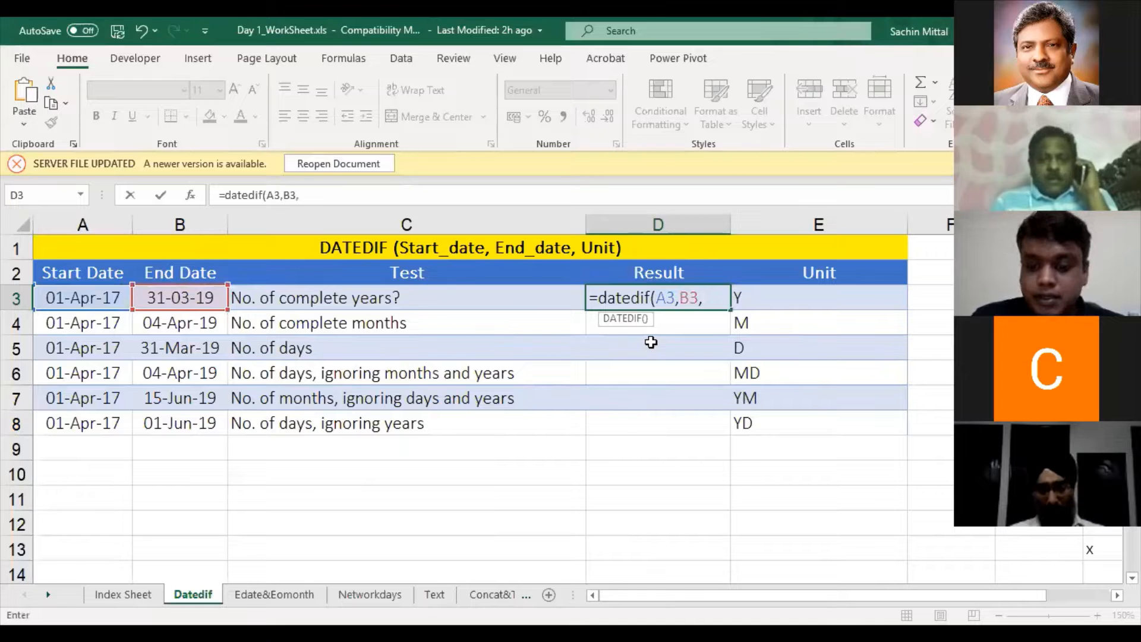
text(")
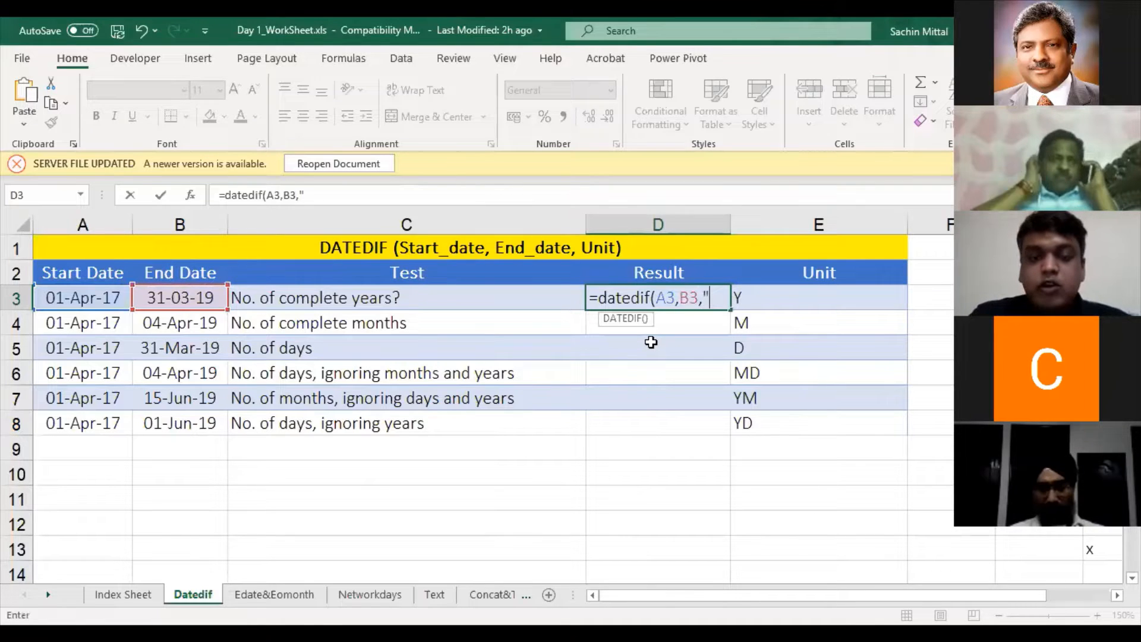
text(y"))
key(Return)
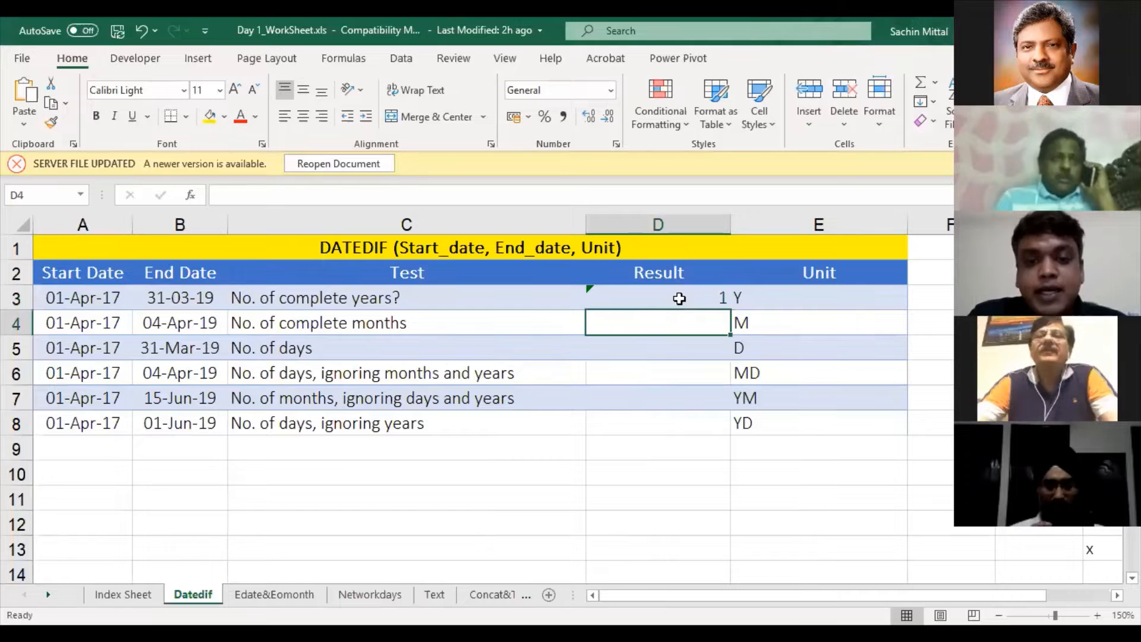
Examine the DATEDIF formula in D3 and the row 3 cells it refers to
click(690, 294)
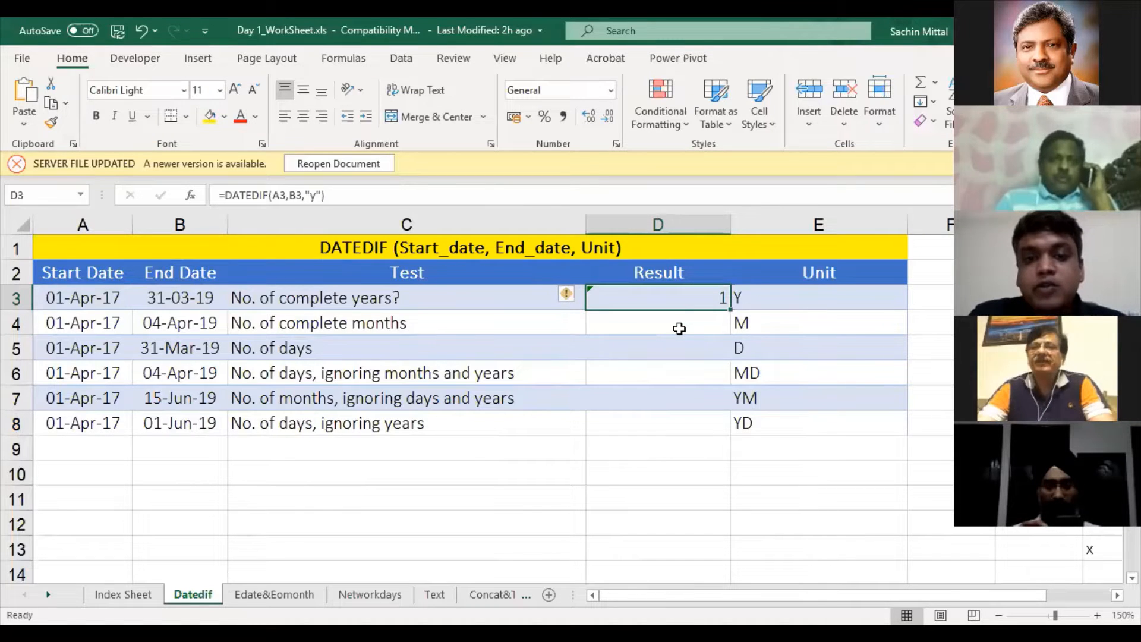
key(Left)
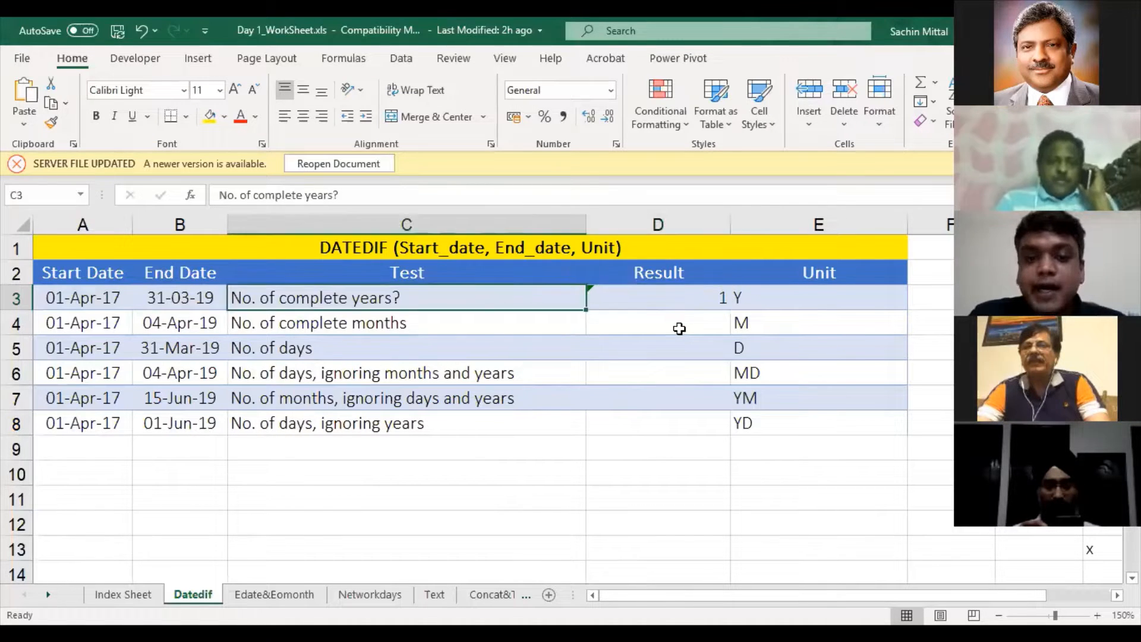
key(Left)
key(Right)
key(Right)
key(F2)
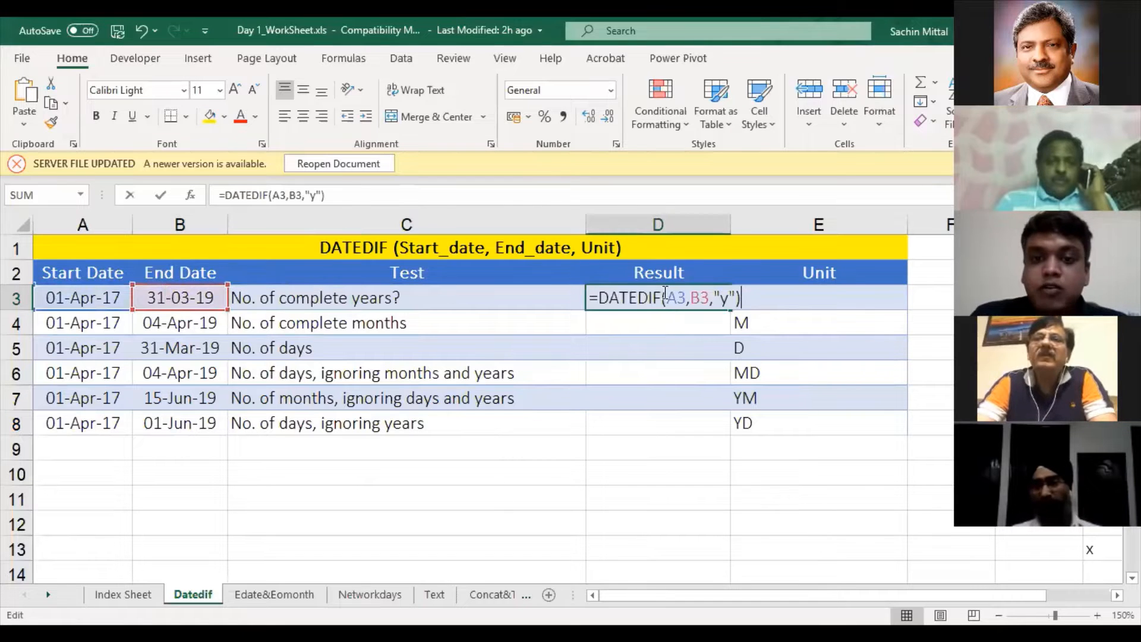
click(723, 301)
click(451, 309)
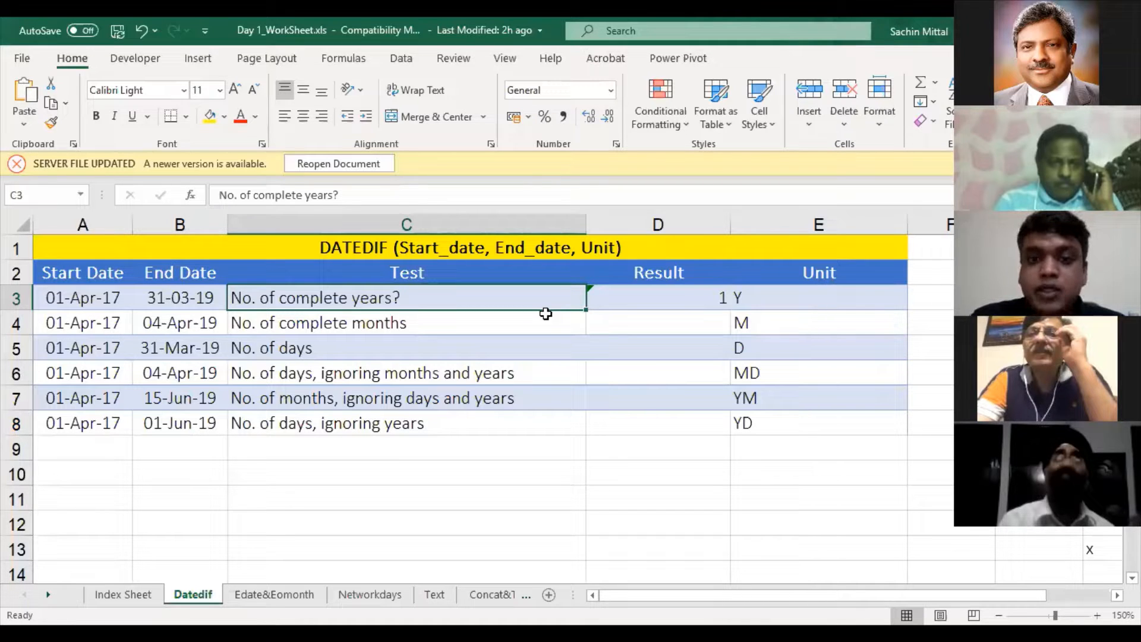
Change the unit argument of the DATEDIF formula in D3 to uppercase "Y"
key(Right)
key(F2)
key(Left)
key(Left)
key(Left)
key(Left)
key(Left)
key(Left)
key(Left)
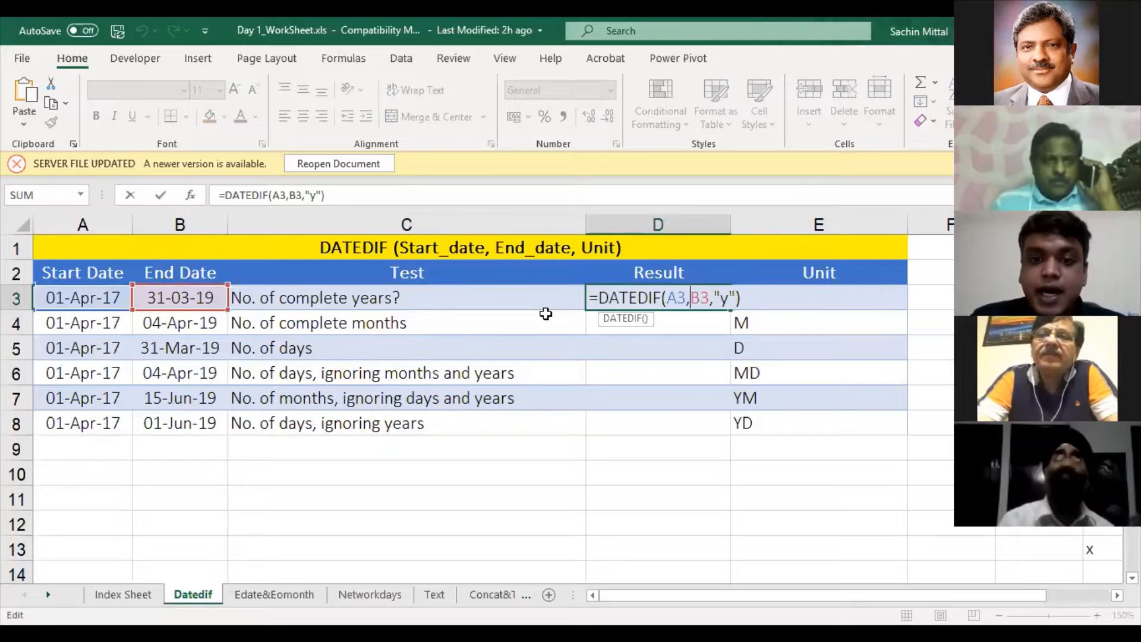
key(Right)
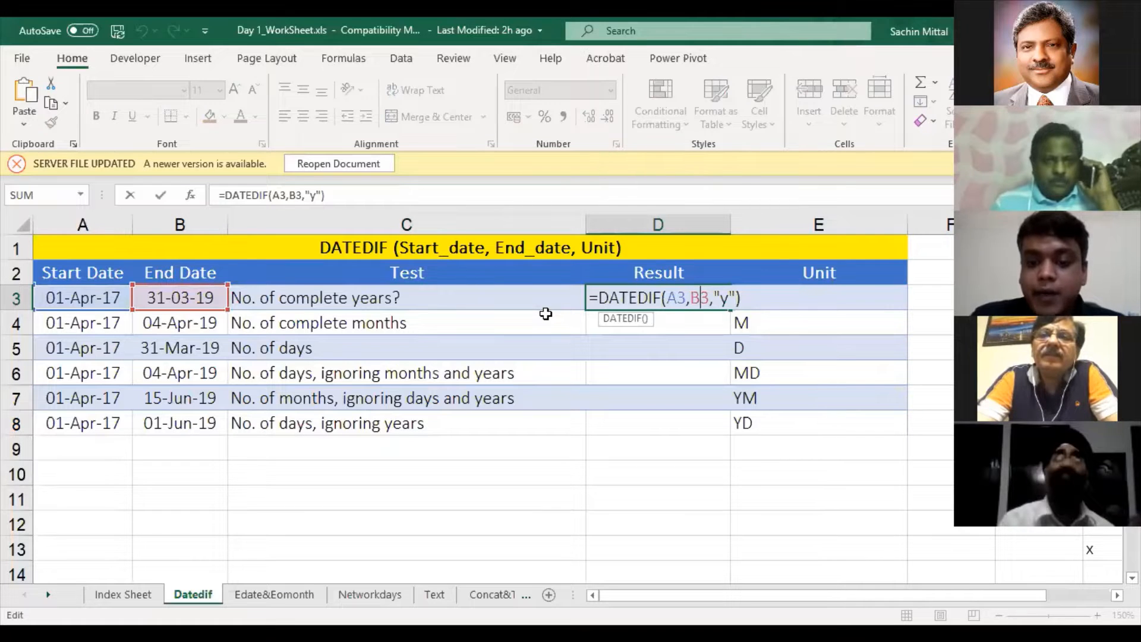
key(Return)
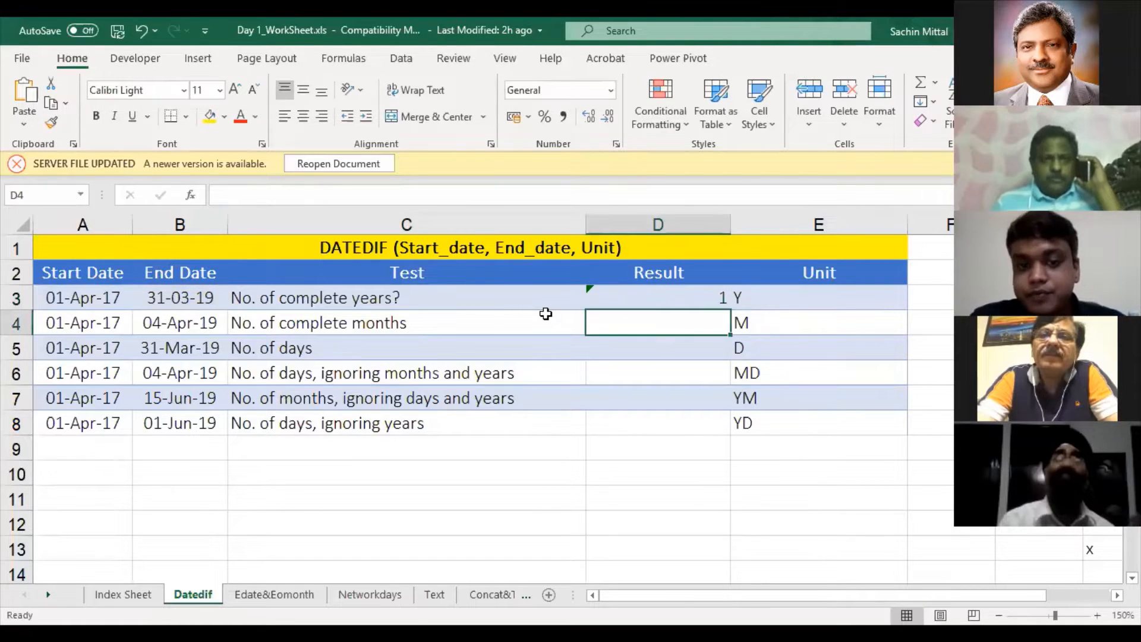
Check the formula in D3 against the start date in A3 and the end date in B3
click(697, 299)
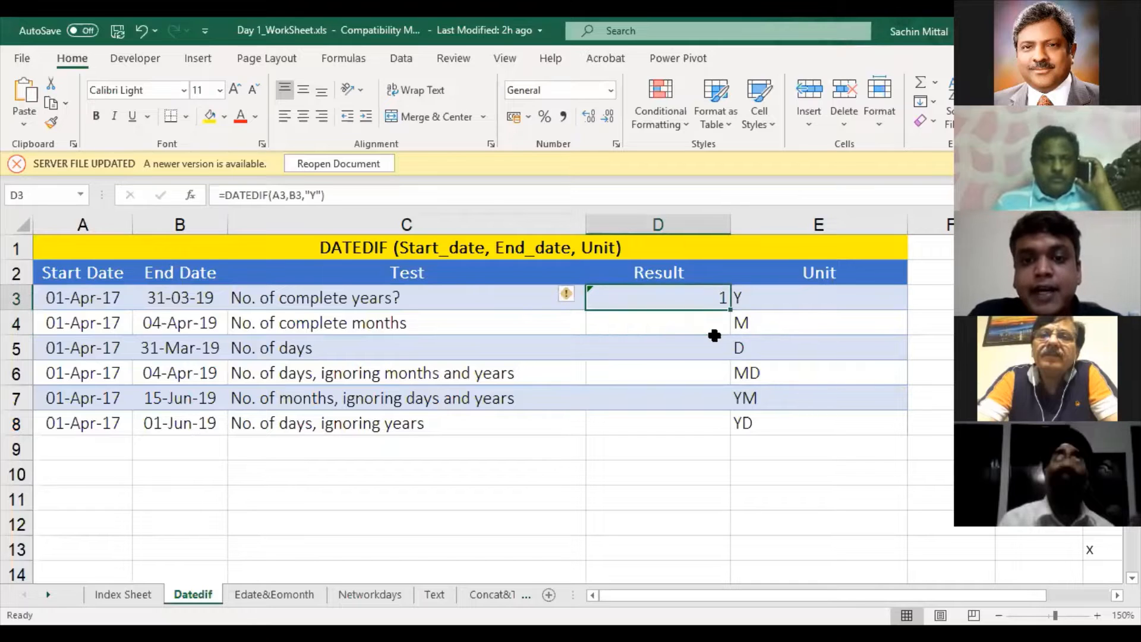
key(F2)
key(Escape)
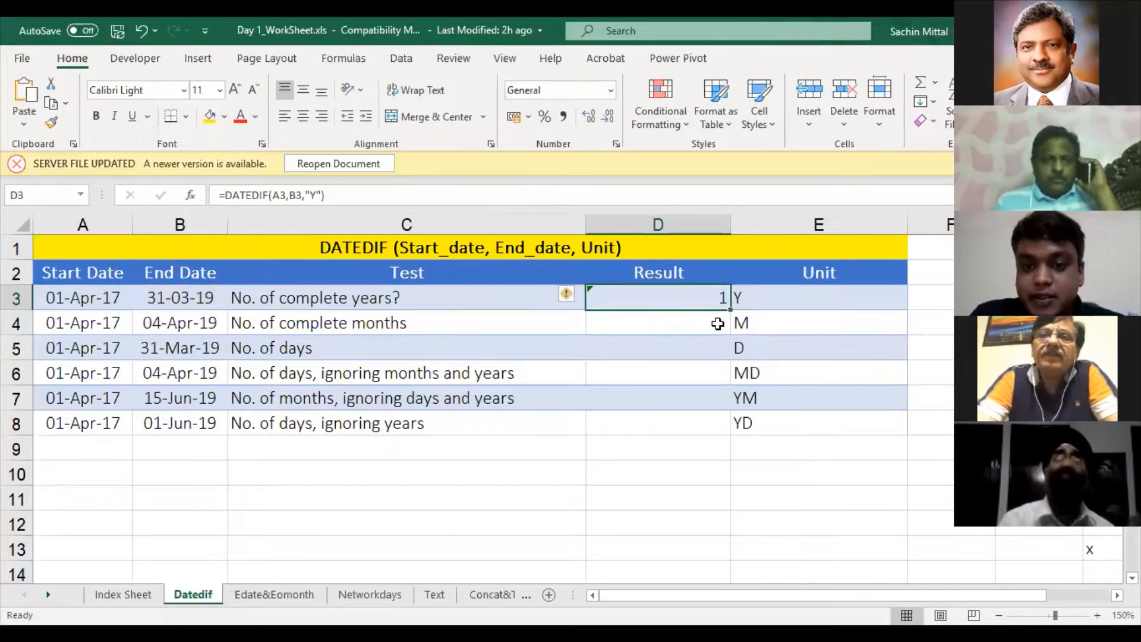
key(Home)
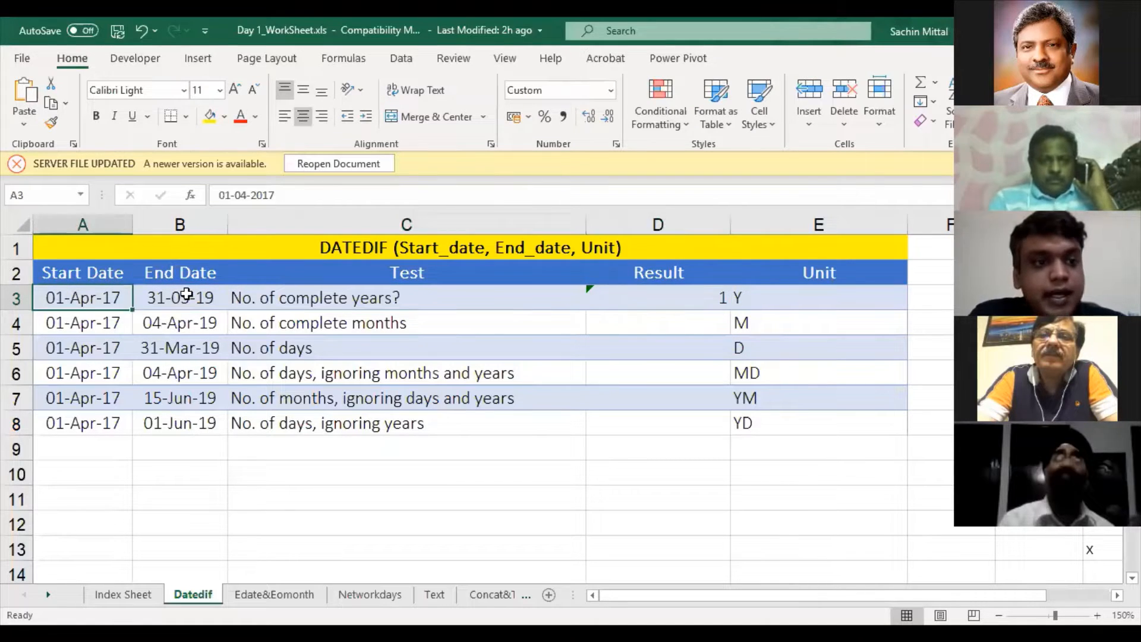
key(Right)
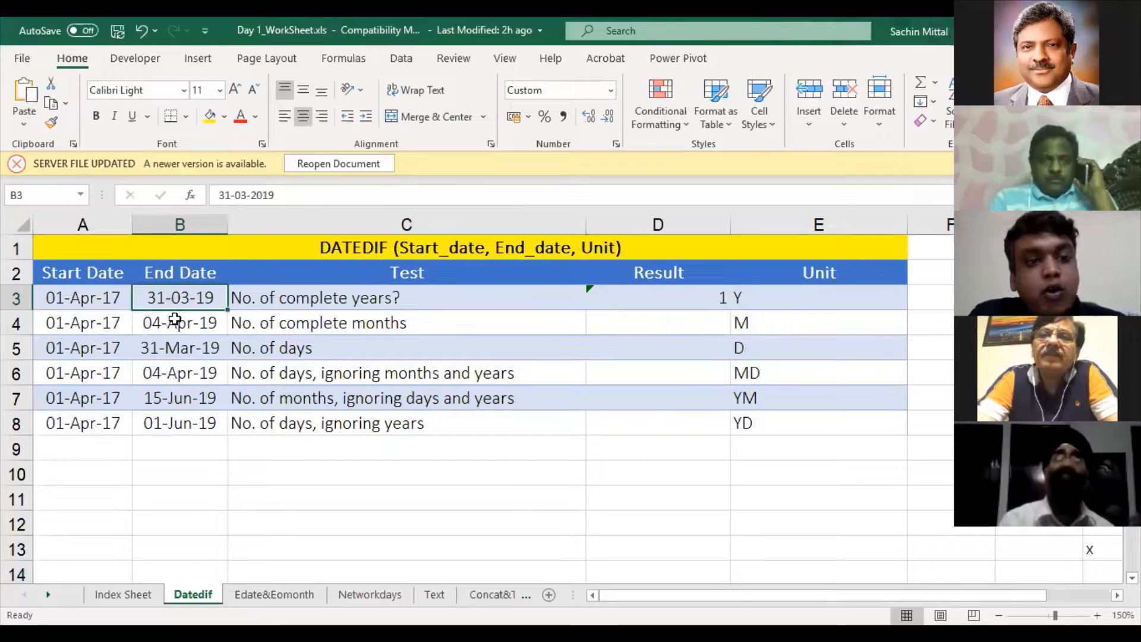
key(Down)
key(Left)
key(Up)
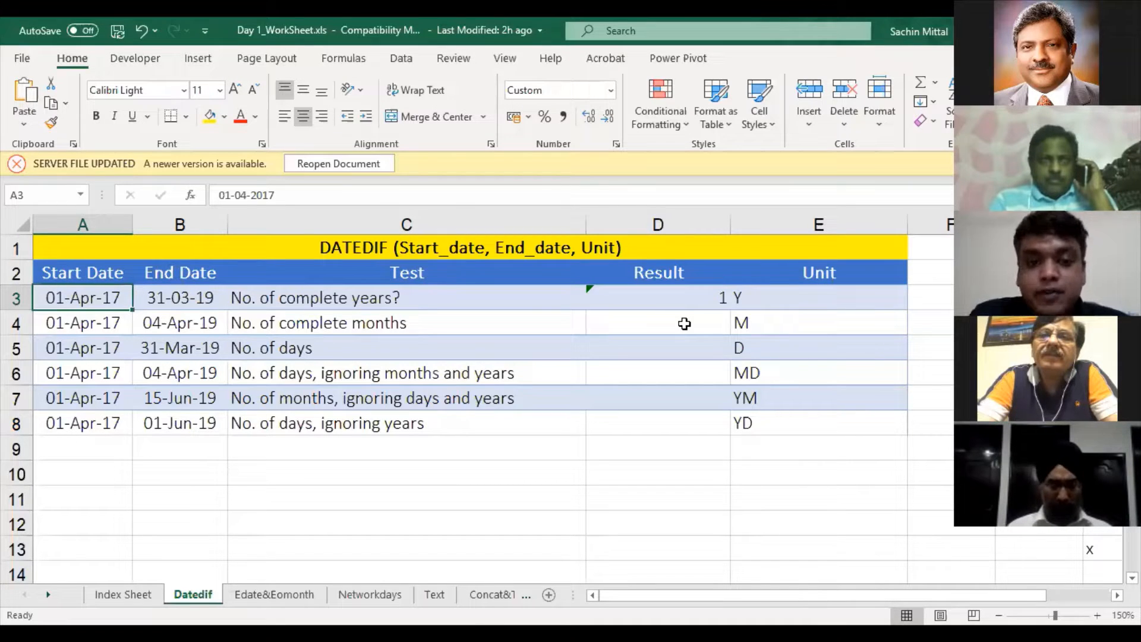
click(656, 302)
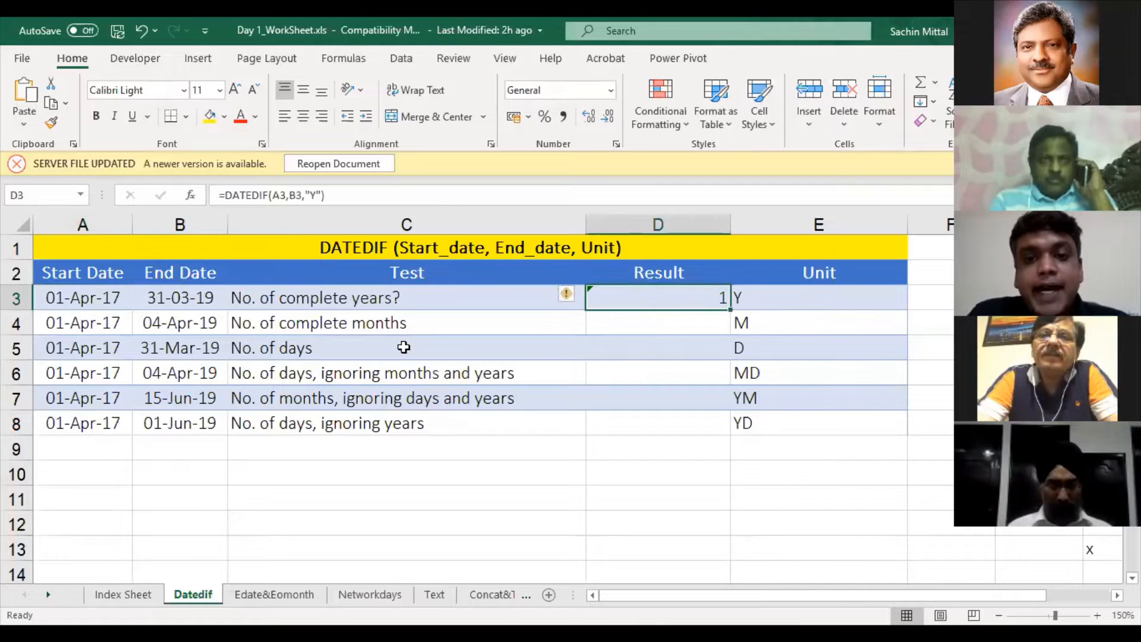
click(202, 295)
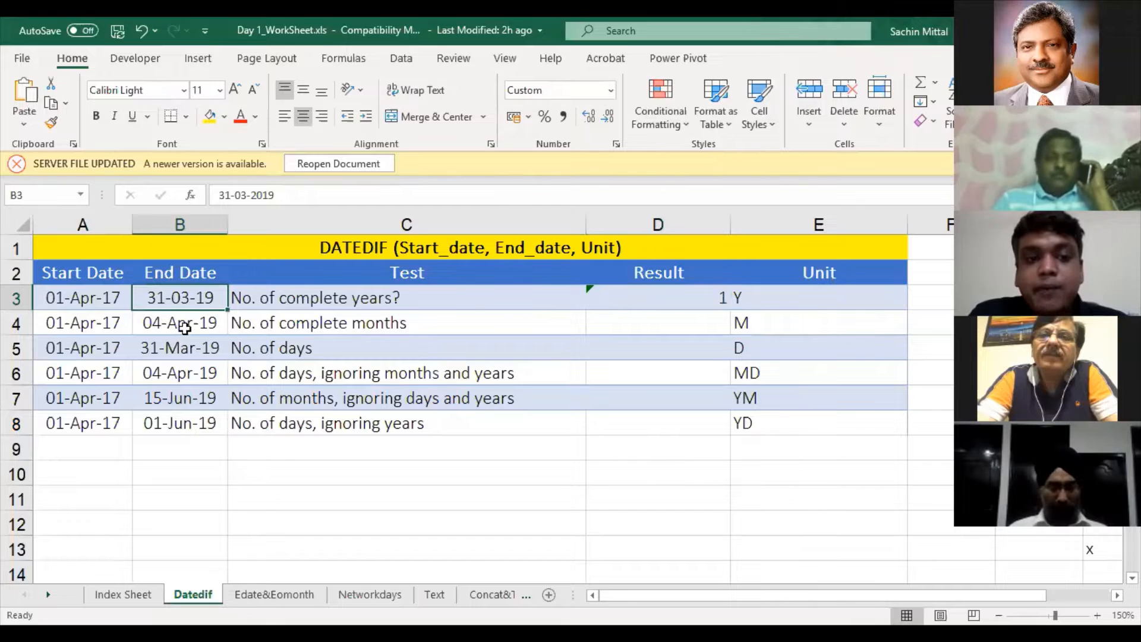
Add one day to the end date in D3, making the formula =DATEDIF(A3,B3+1,"Y")
click(100, 306)
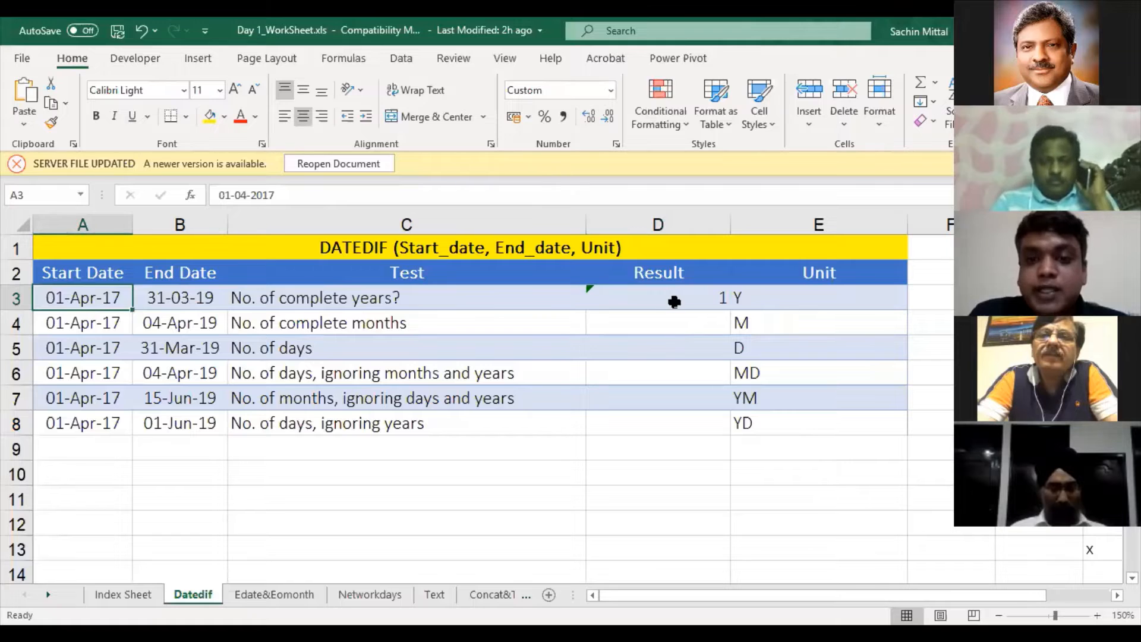
click(676, 305)
double_click(678, 306)
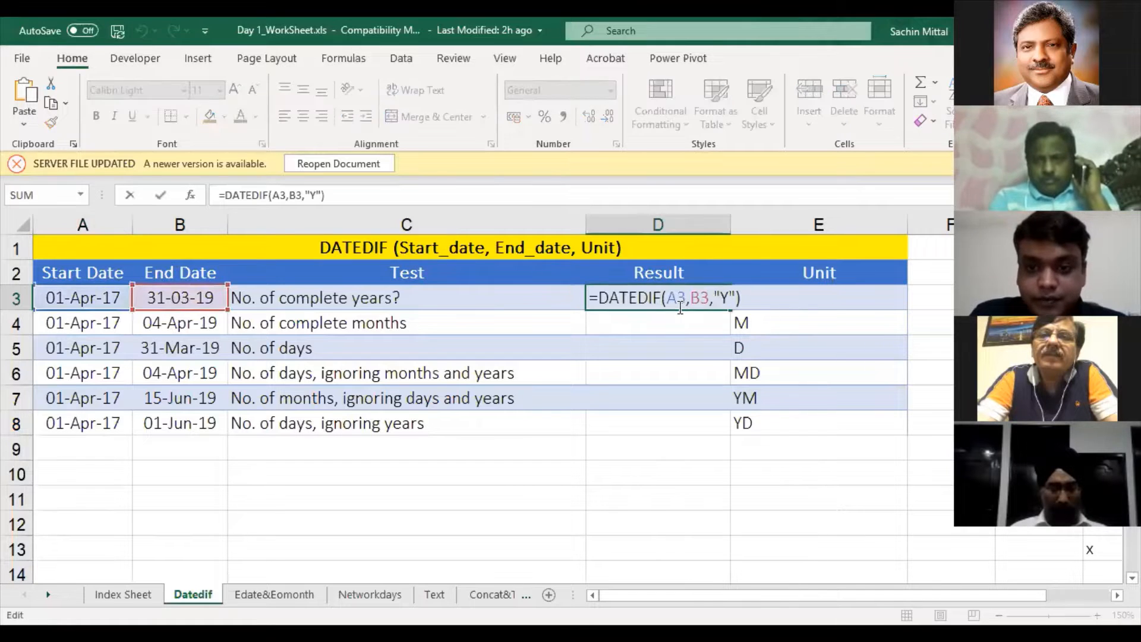
key(Left)
key(Left)
key(Left)
key(Left)
key(Left)
text(+)
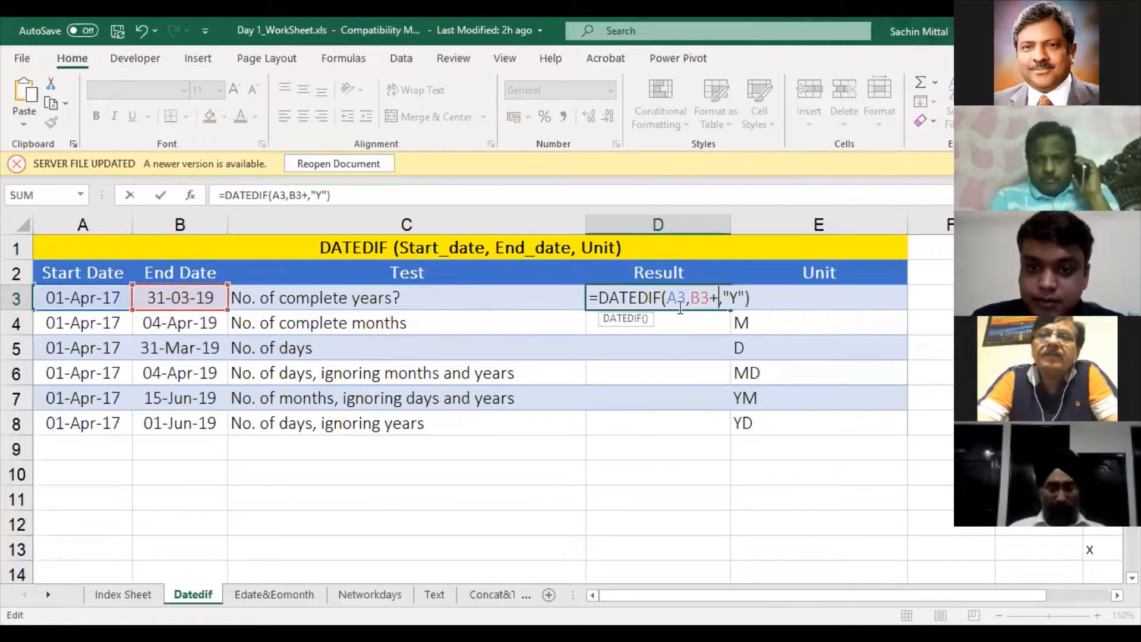
text(1)
key(Return)
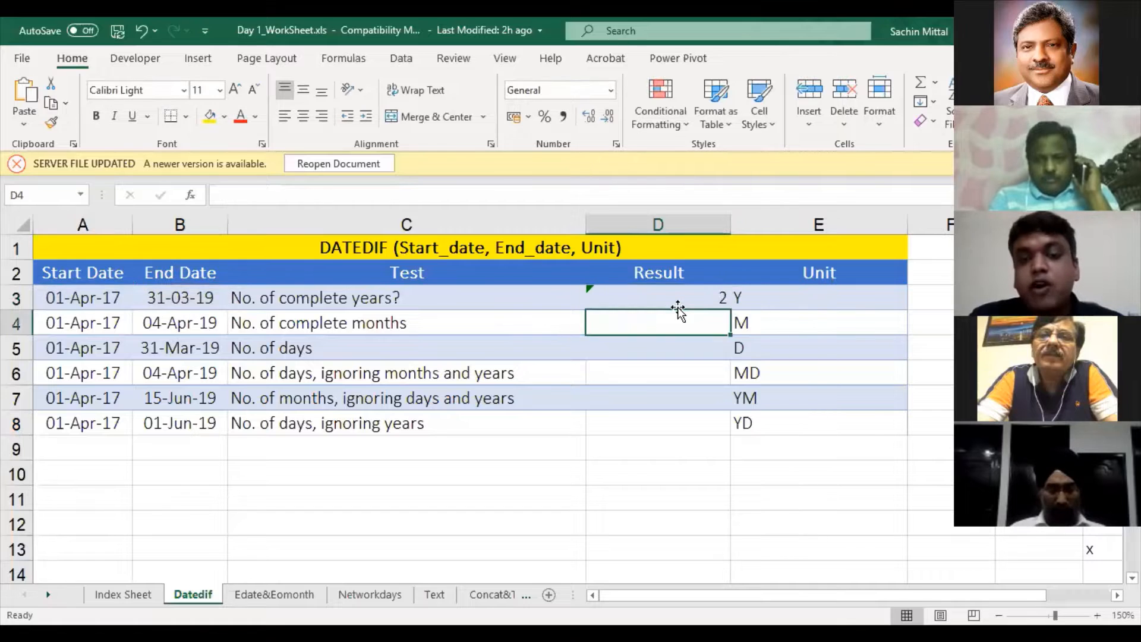
Copy the DATEDIF formula from D3 into D4 with Paste Special, keeping the destination formatting
click(681, 304)
double_click(681, 307)
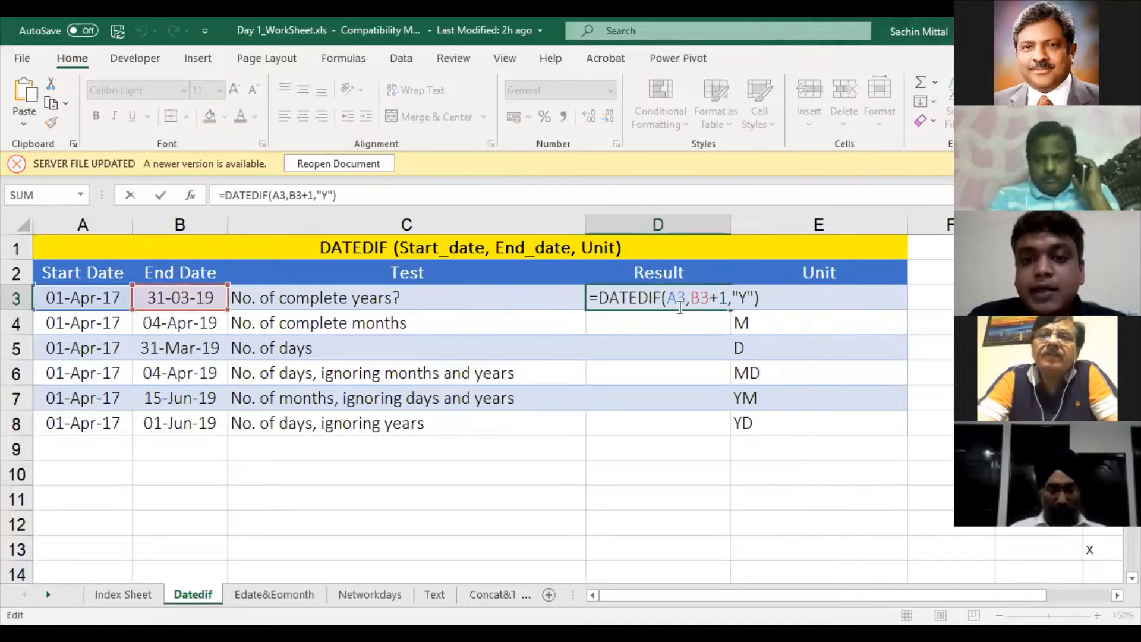
click(675, 298)
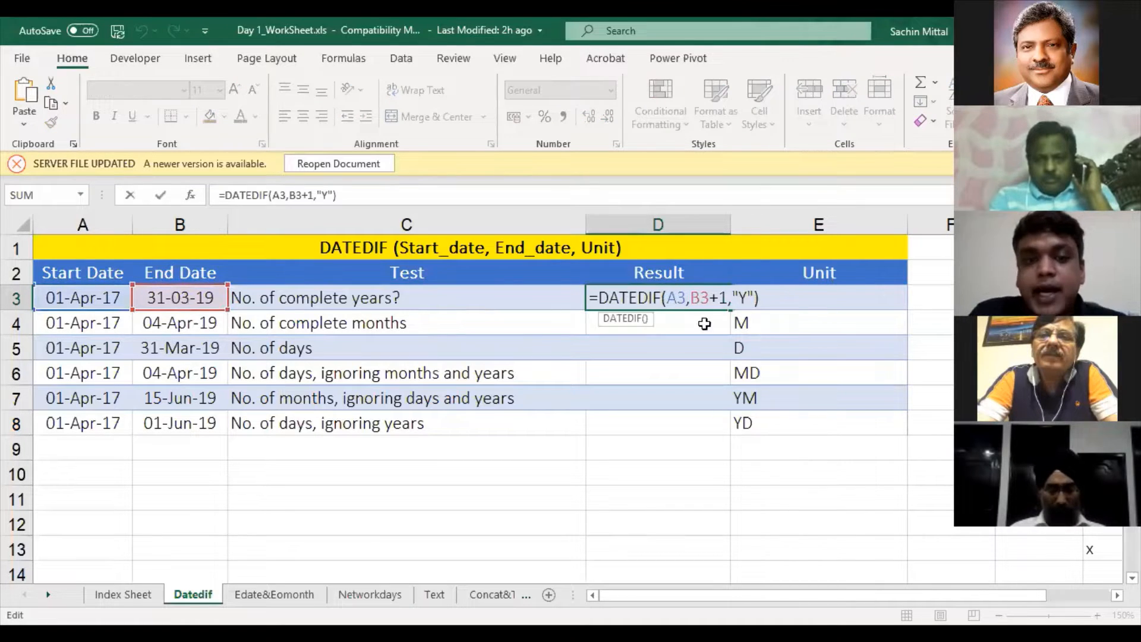
key(Escape)
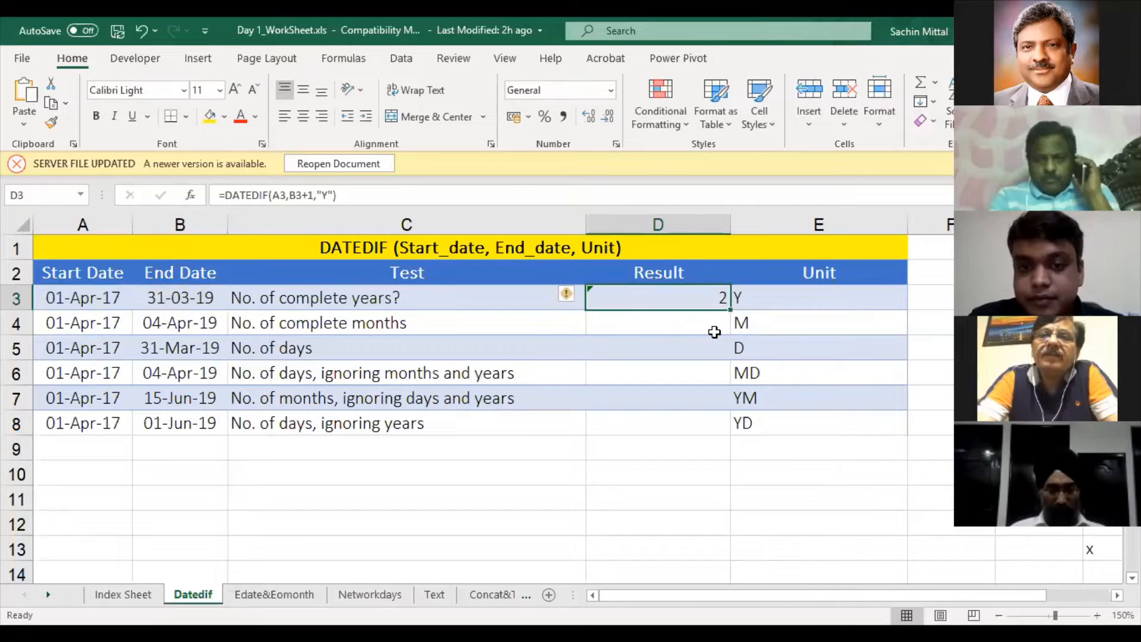
key(ctrl+c)
click(715, 332)
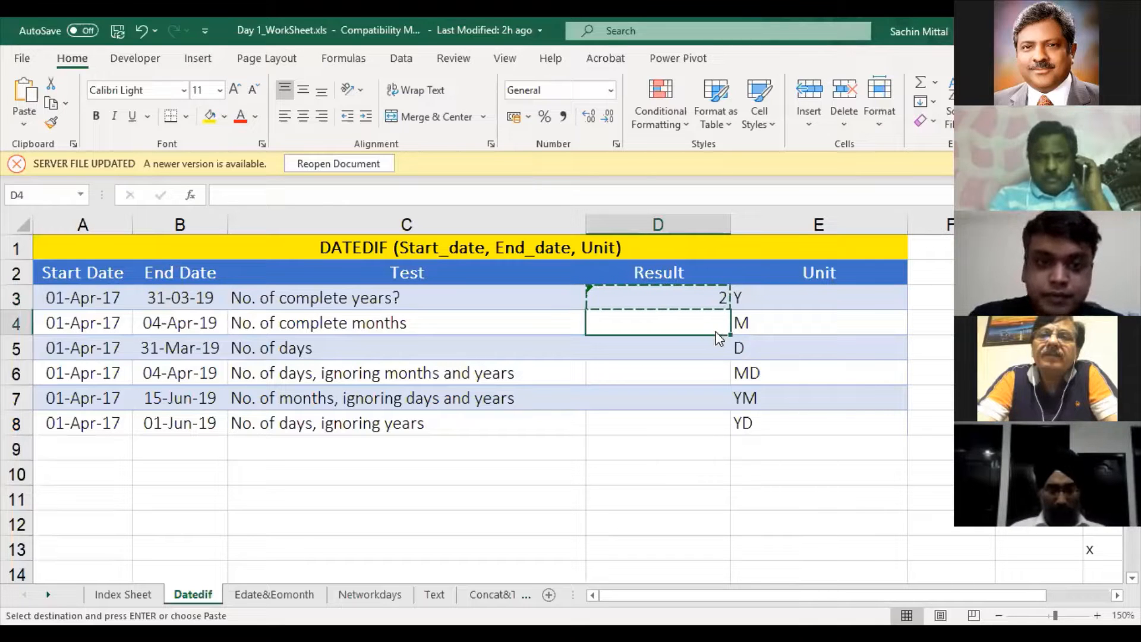
key(ctrl+alt+v)
key(Return)
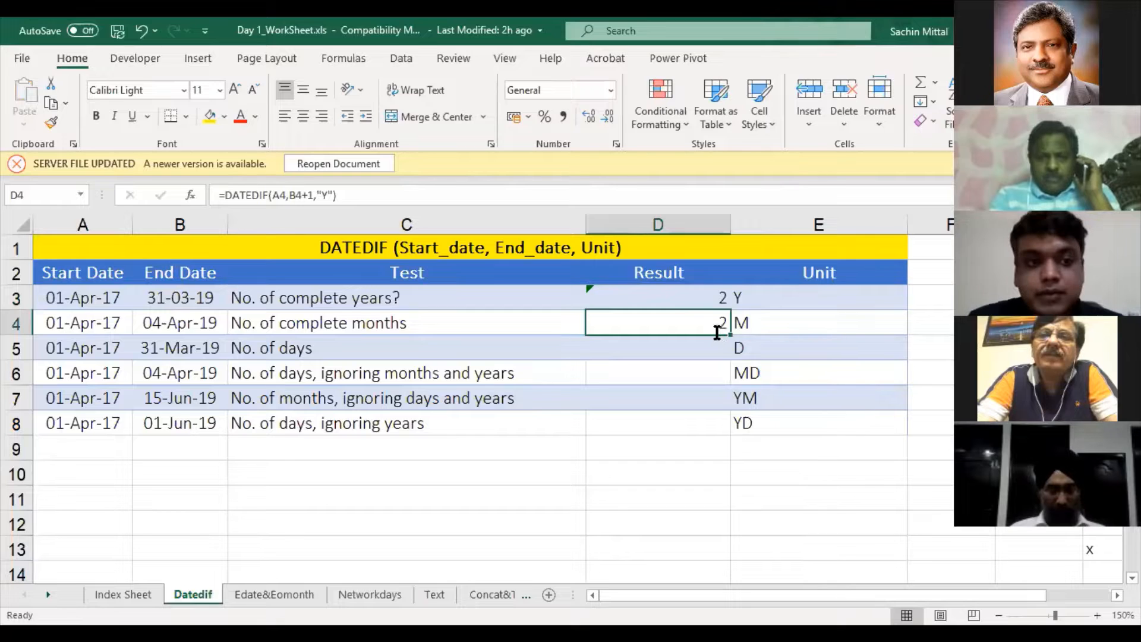
Change the unit argument in D4 to months, making the formula =DATEDIF(A4,B4+1,"M")
double_click(715, 330)
key(Escape)
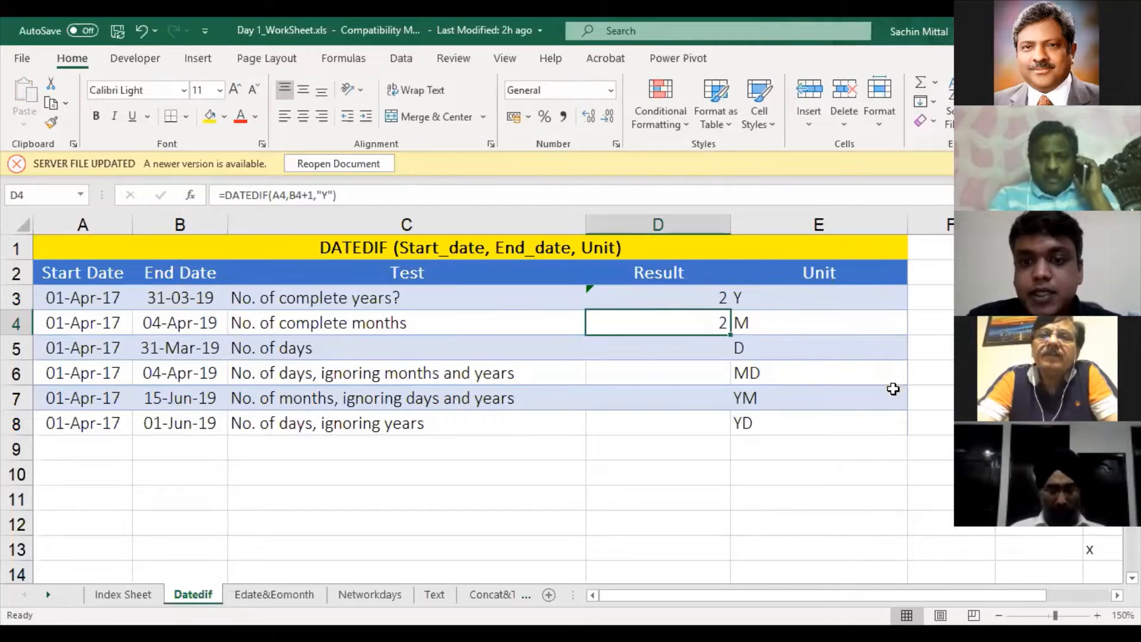
double_click(728, 327)
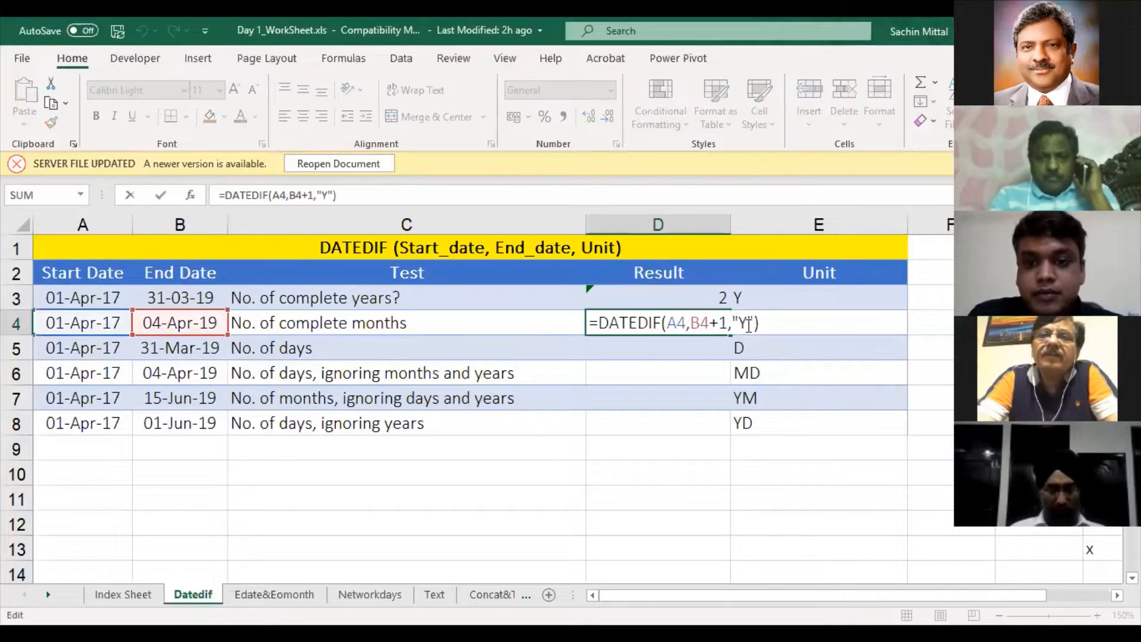
key(BackSpace)
text(M)
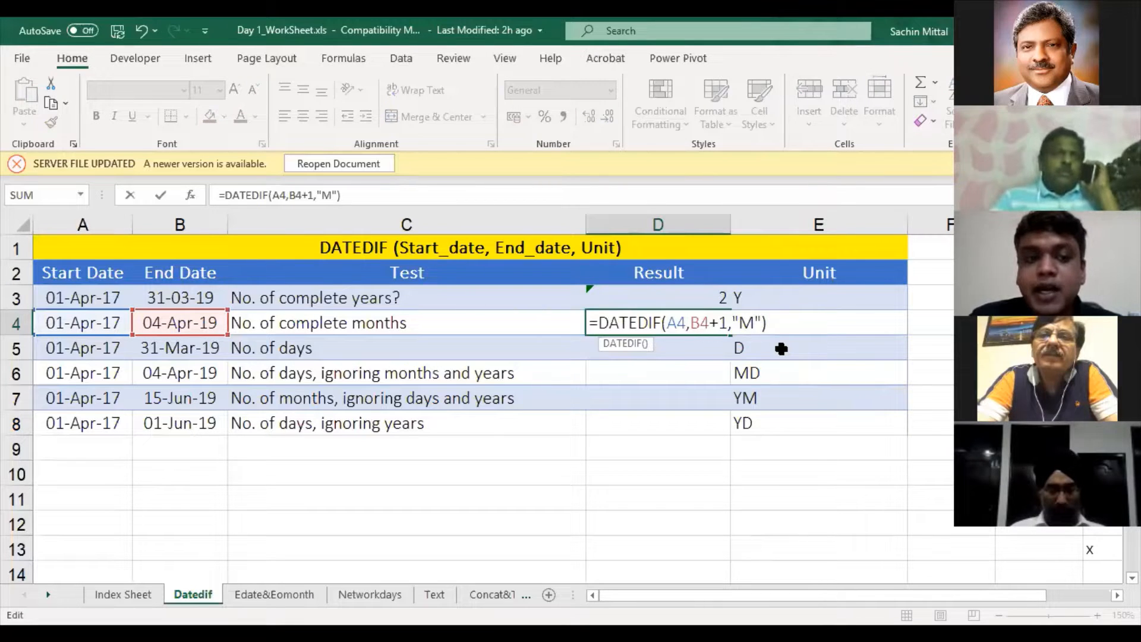
key(Return)
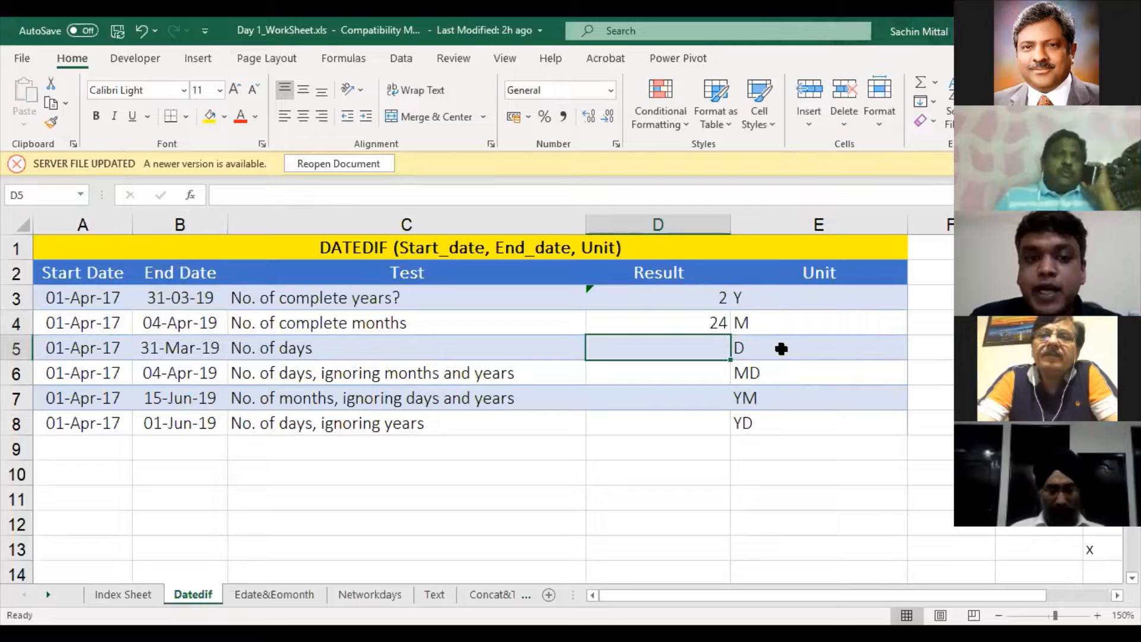
Check the formula in D4 against the start date in A4 and the end date in B4
key(Up)
key(Left)
key(Left)
key(Left)
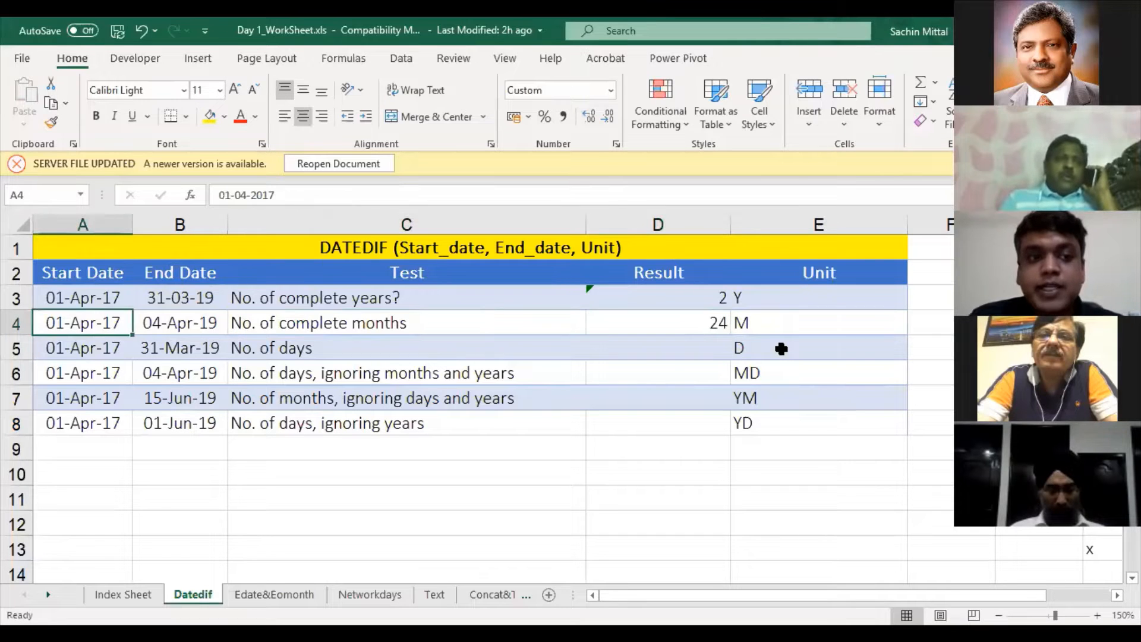
key(Right)
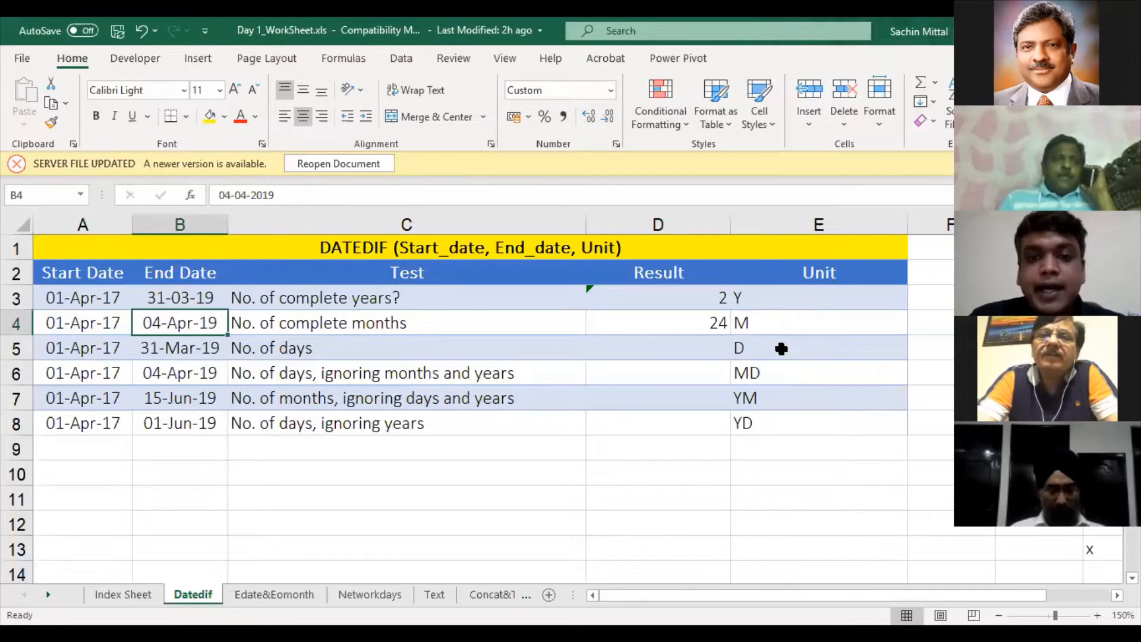
key(Left)
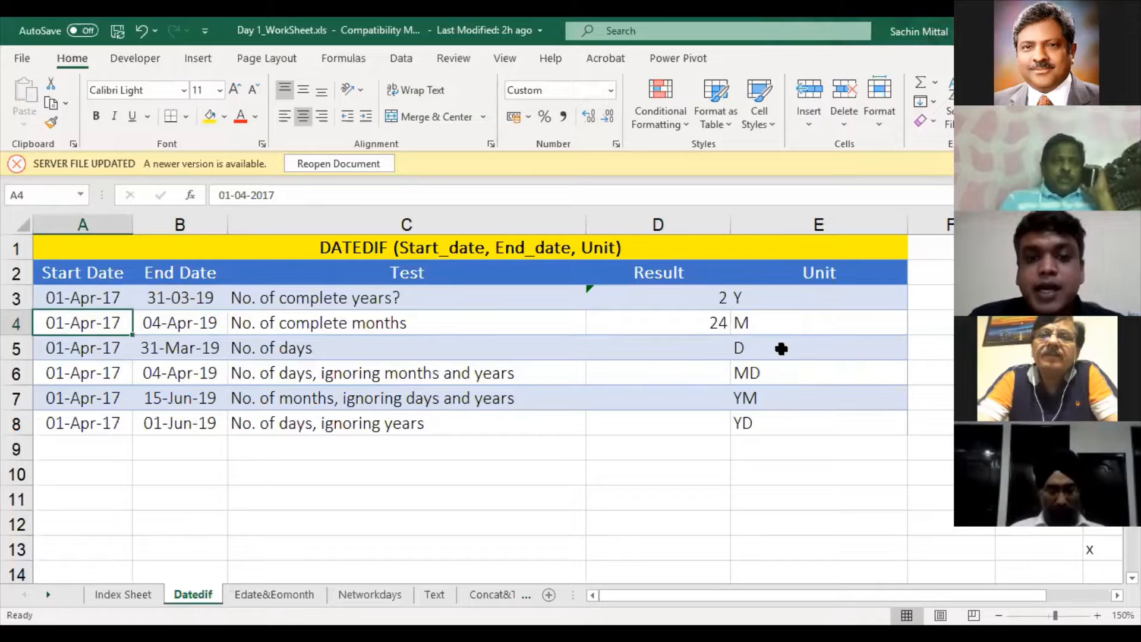
key(Right)
key(Right)
key(Right)
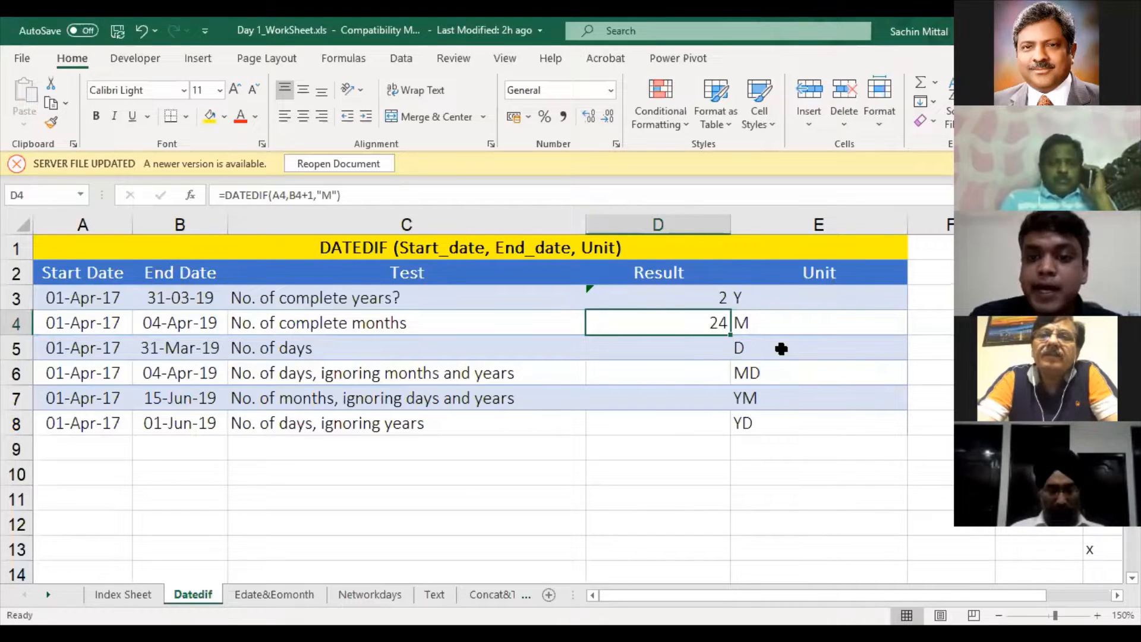
key(F2)
key(Escape)
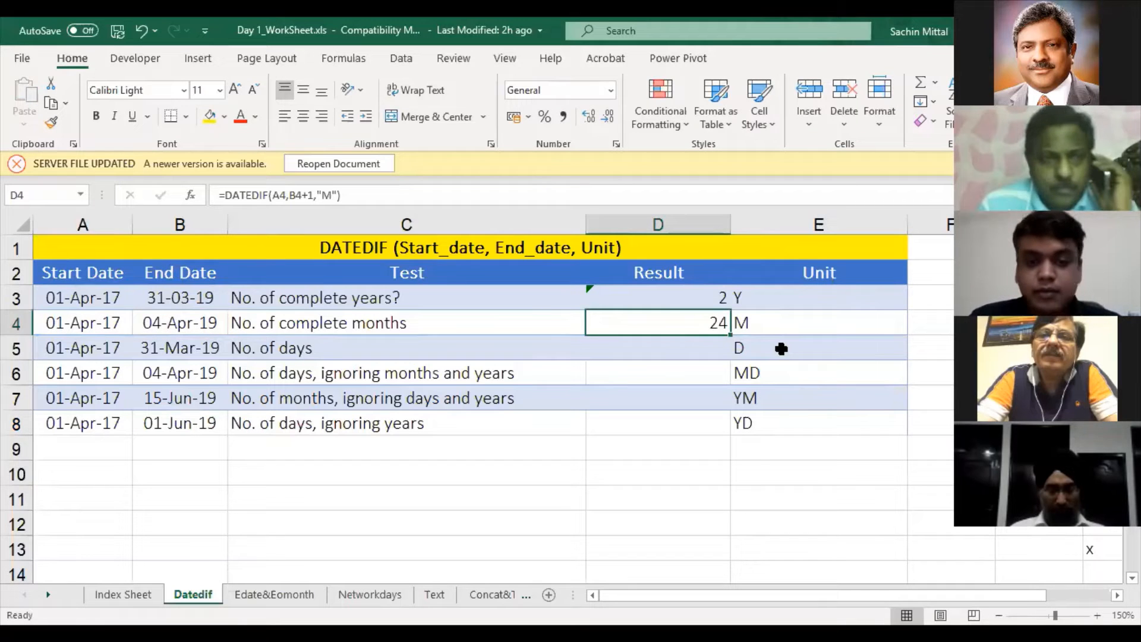
Copy the DATEDIF formula from D4 into D5 with Paste Special, pasting formulas only
key(Down)
key(Up)
key(ctrl+c)
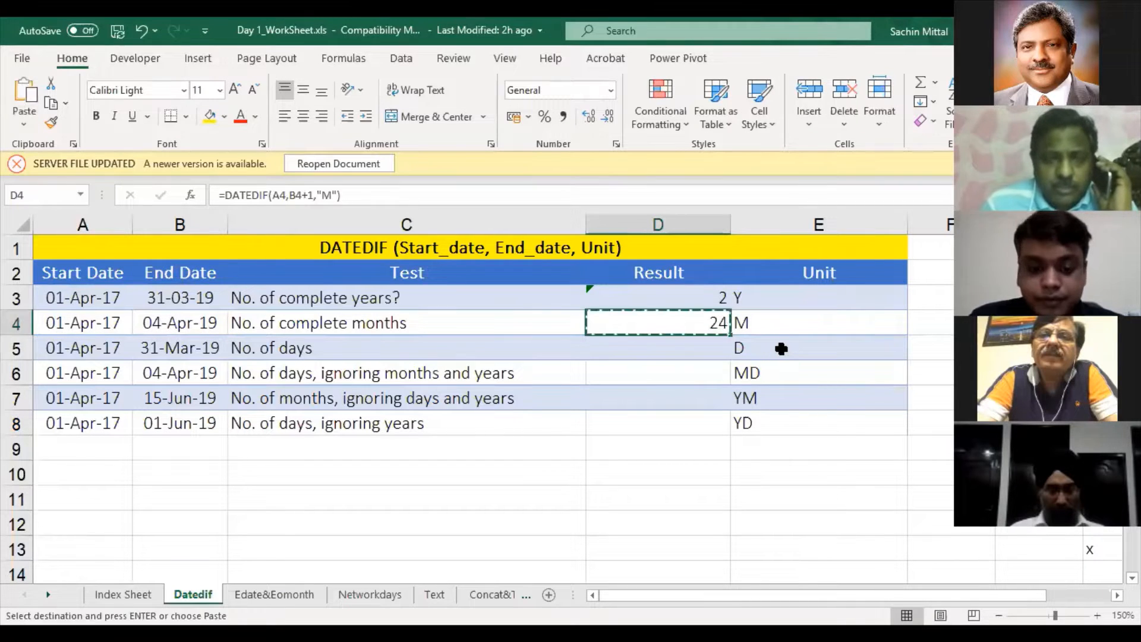
key(Down)
key(ctrl+alt+v)
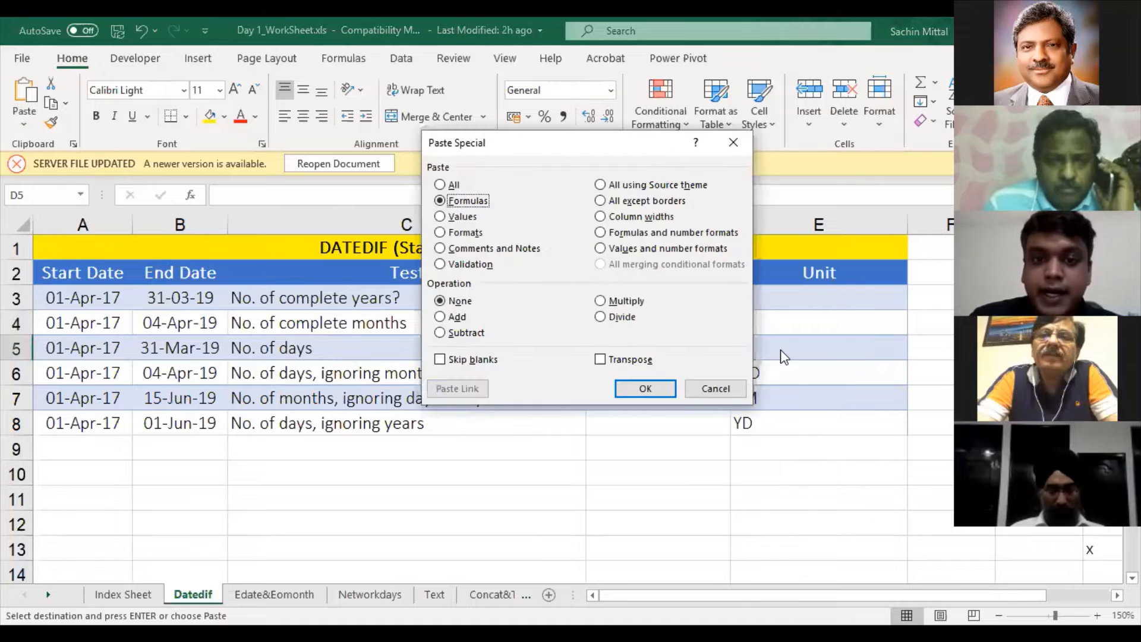
key(Return)
Change the unit argument in D5 to days, making the formula =DATEDIF(A5,B5+1,"D")
key(F2)
key(Left)
key(Left)
key(BackSpace)
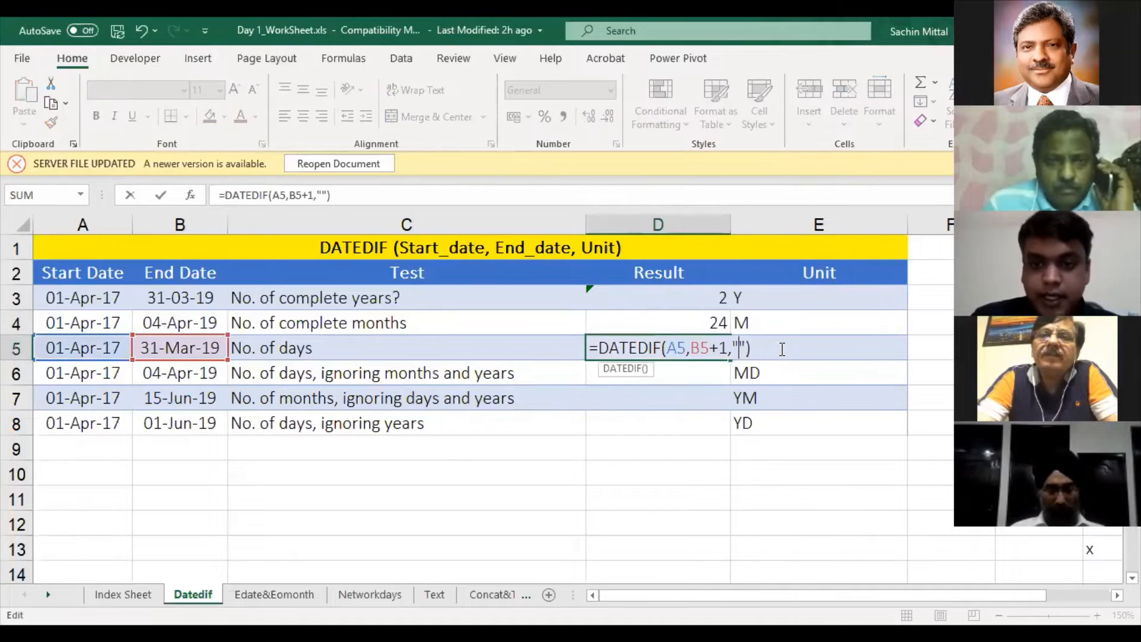
text(D)
key(Return)
key(Up)
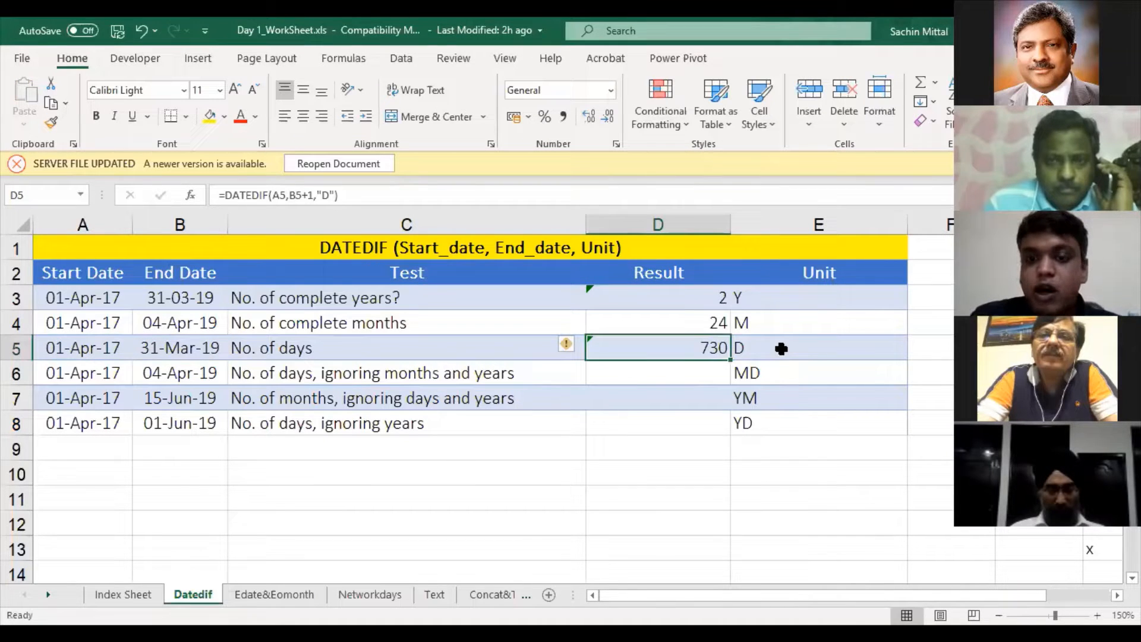
Replace the formula in D5 with the direct date subtraction =B5-A5+1
text(=)
key(Left)
key(Left)
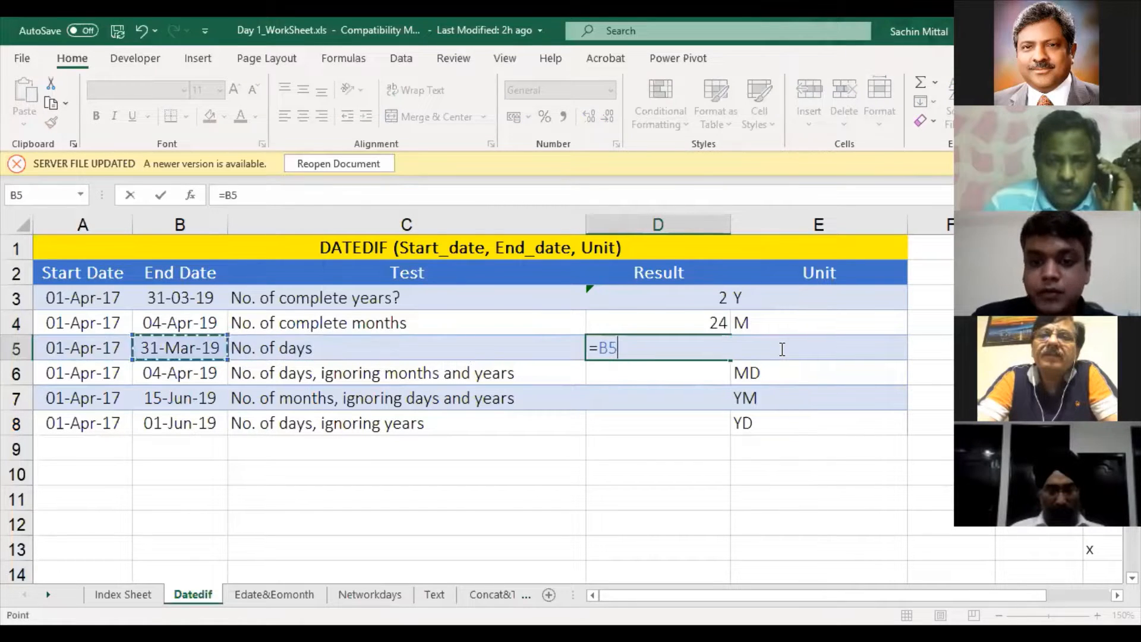
text(-A5+1)
key(ctrl+Return)
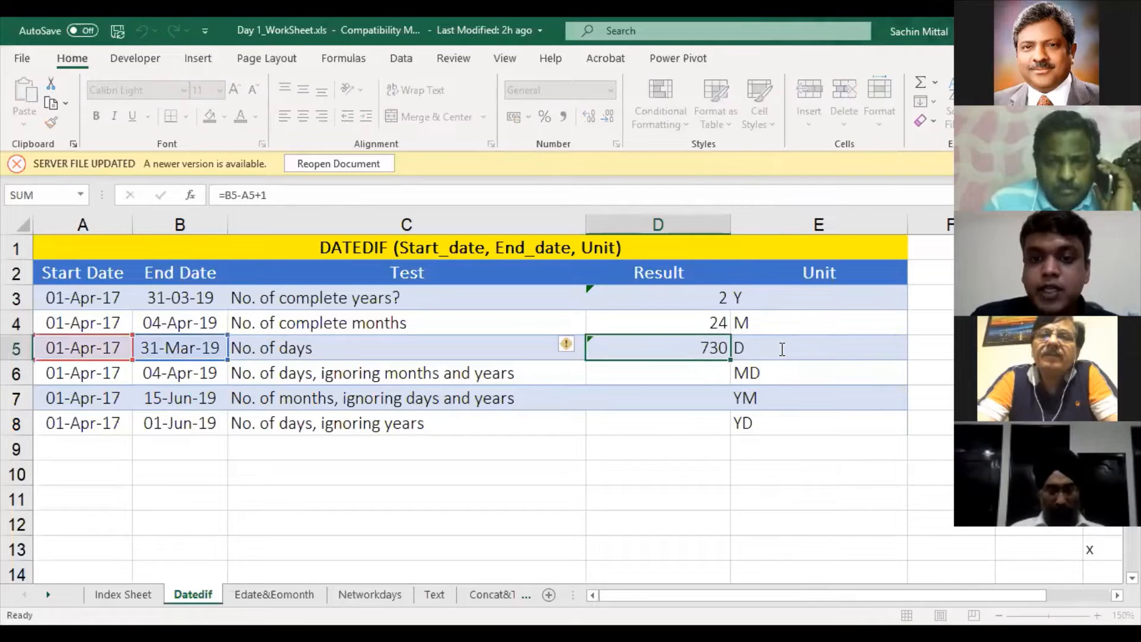
Copy the date subtraction formula from D5 into D6 with Paste Special, pasting formulas only
key(Up)
key(Up)
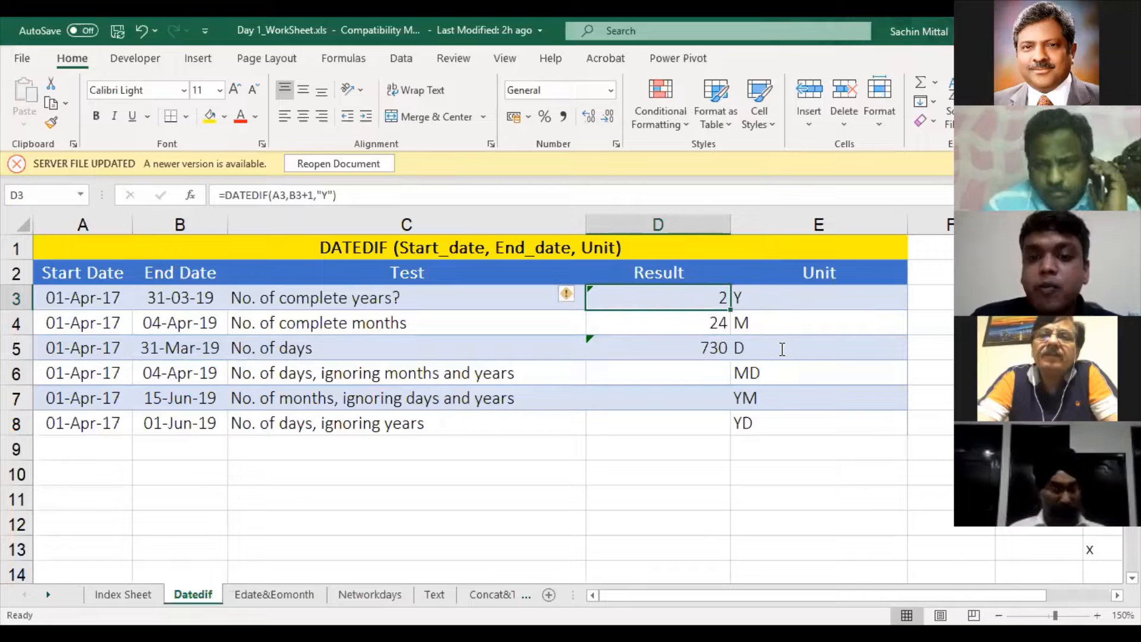
key(Down)
key(Down)
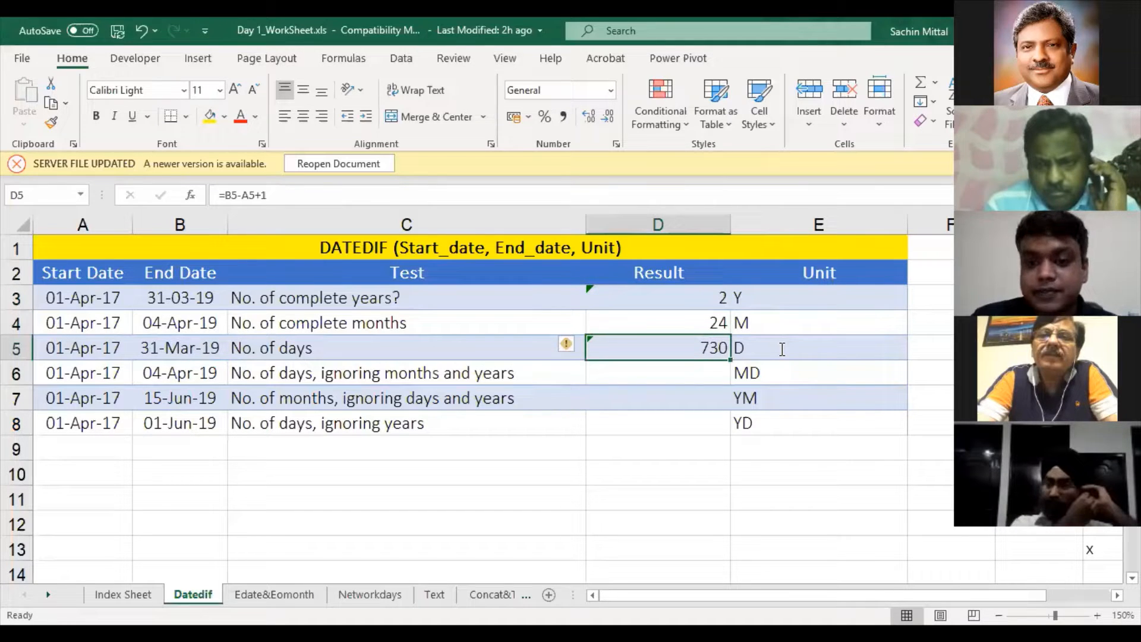
key(ctrl+c)
key(Down)
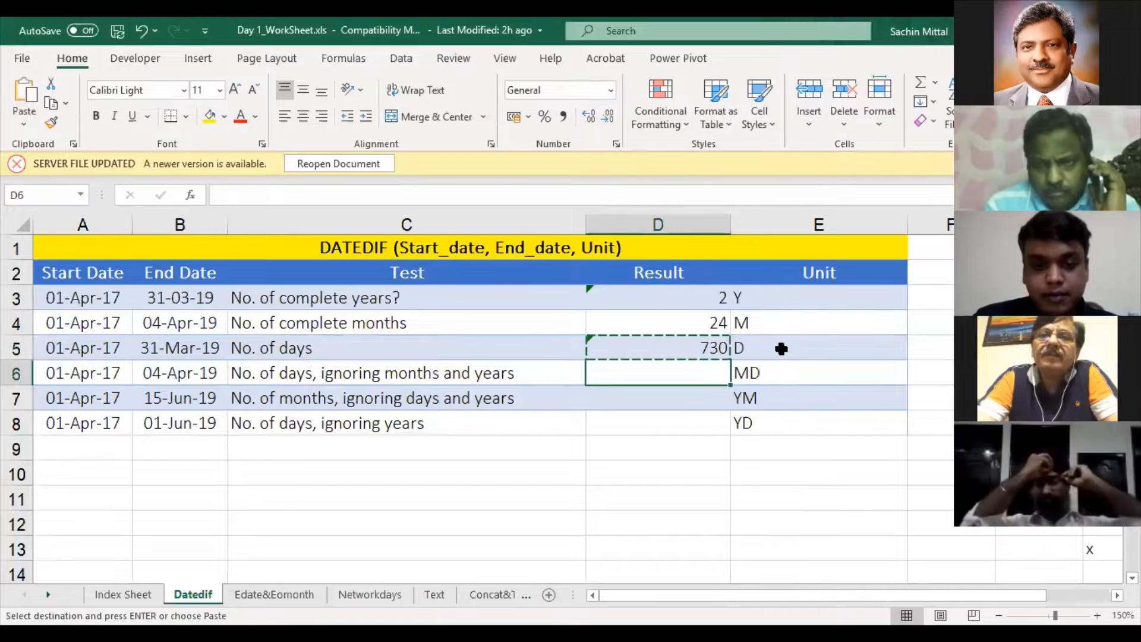
key(ctrl+alt+v)
key(v)
key(f)
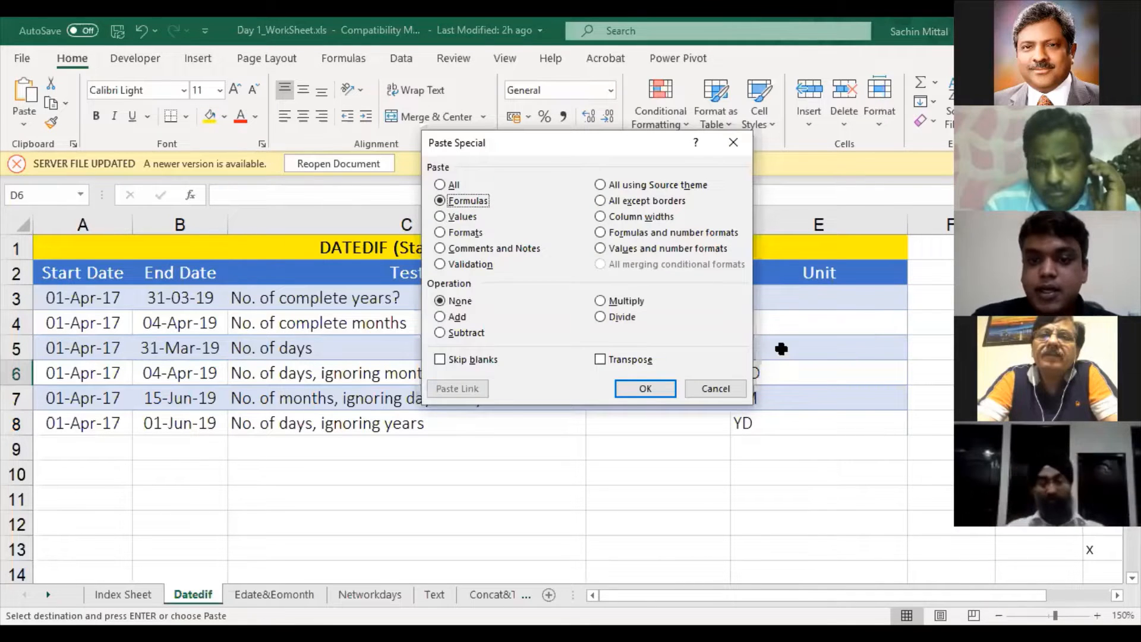
key(Return)
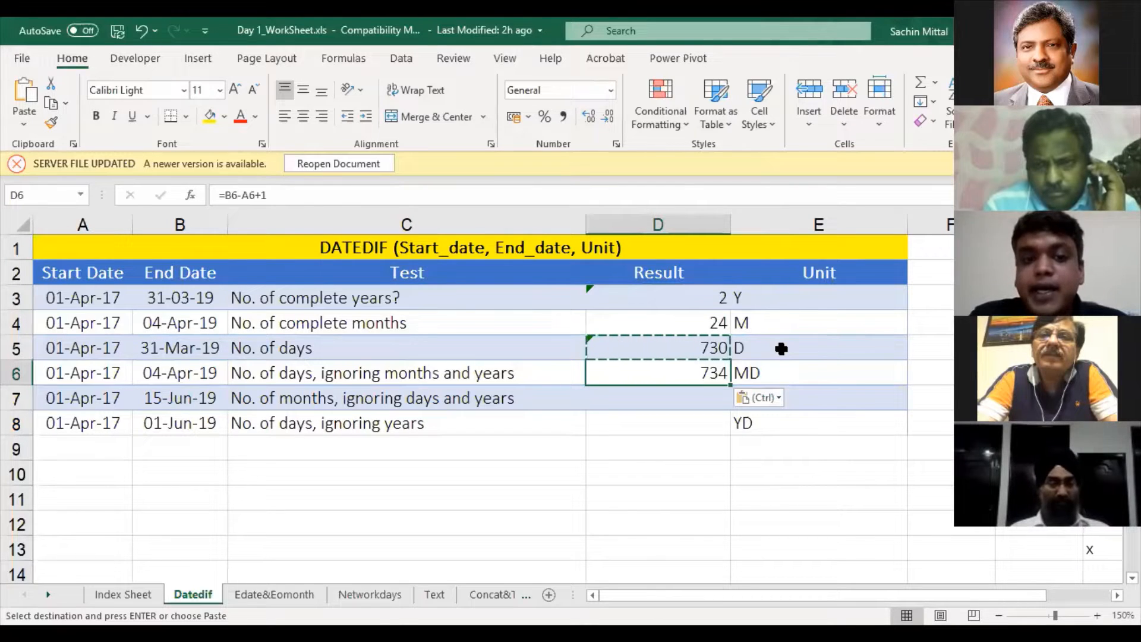
Check the formula in D6 against the start date in A6 and the end date in B6
key(Left)
key(Left)
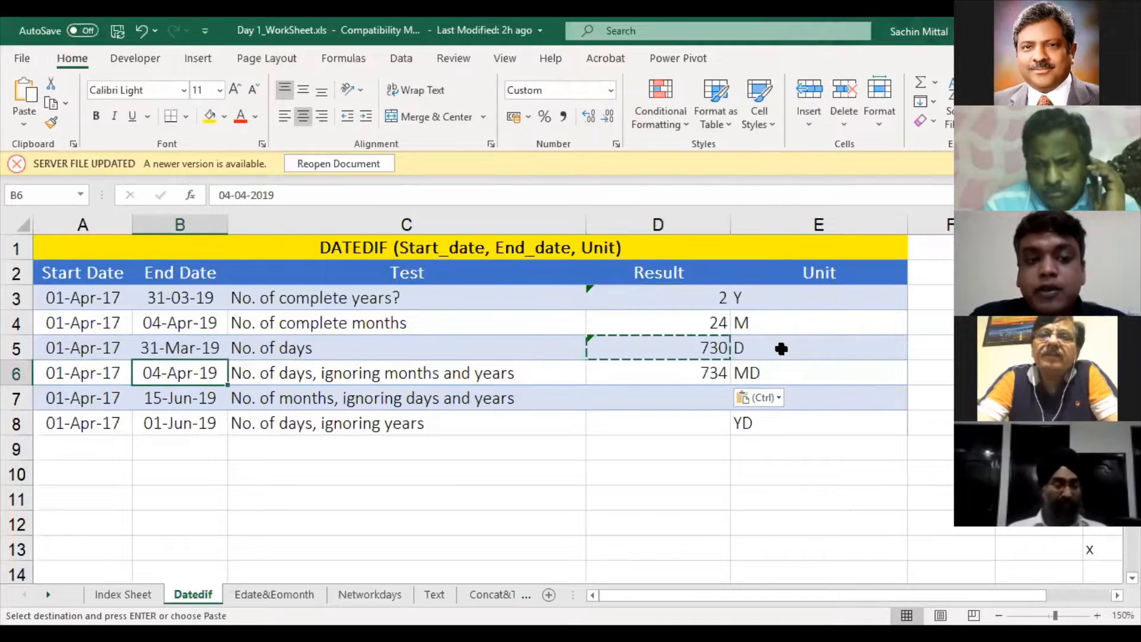
key(Left)
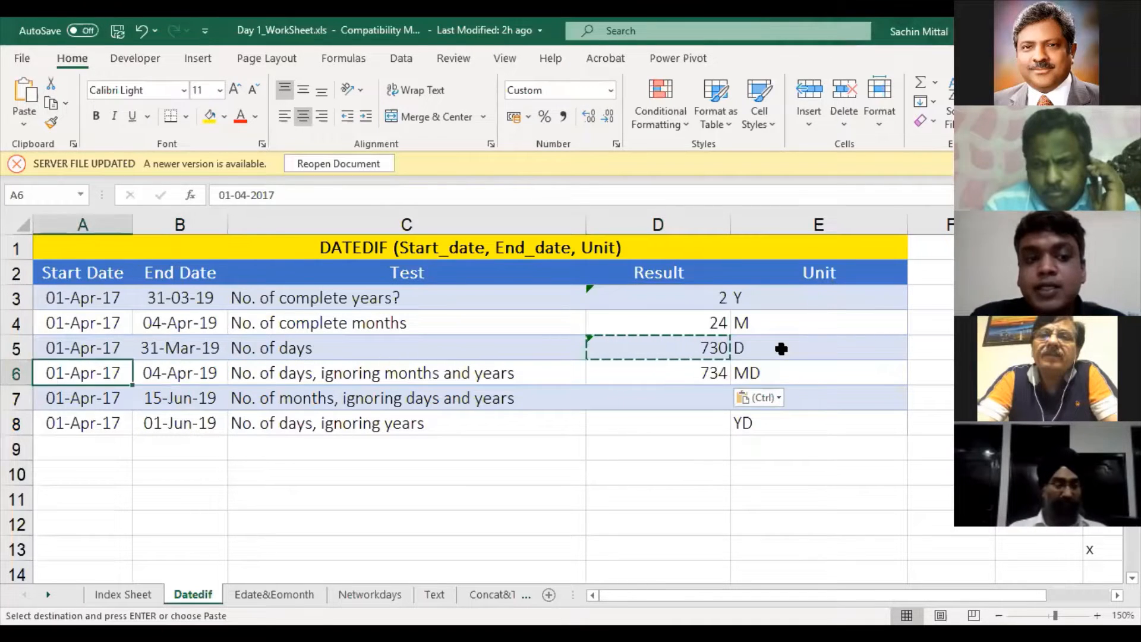
key(Right)
key(Right)
key(Right)
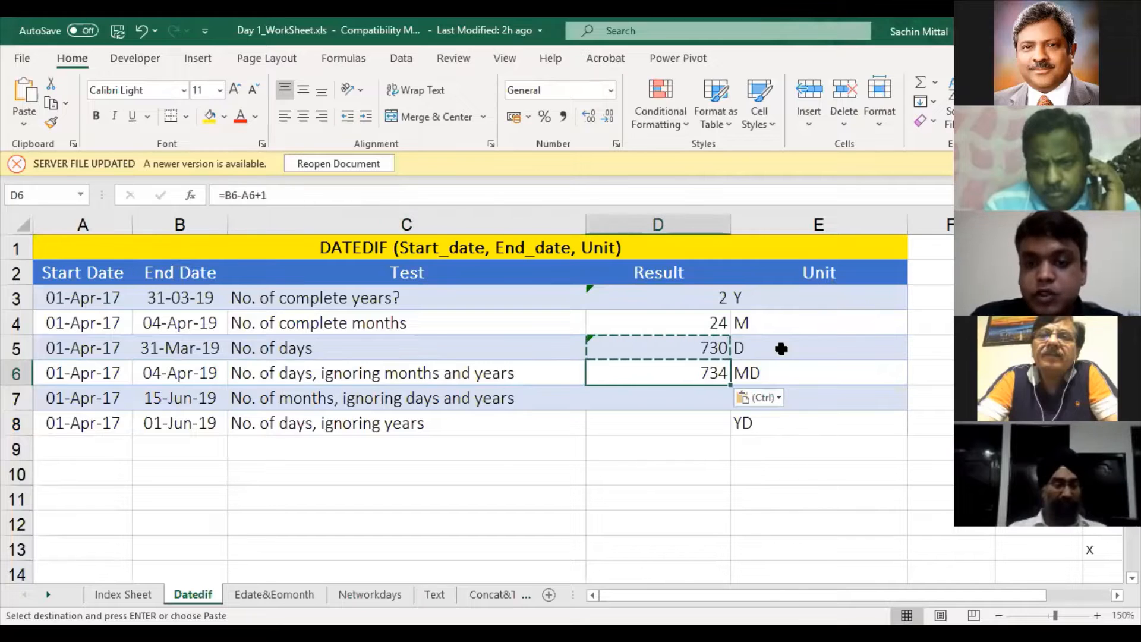
key(F2)
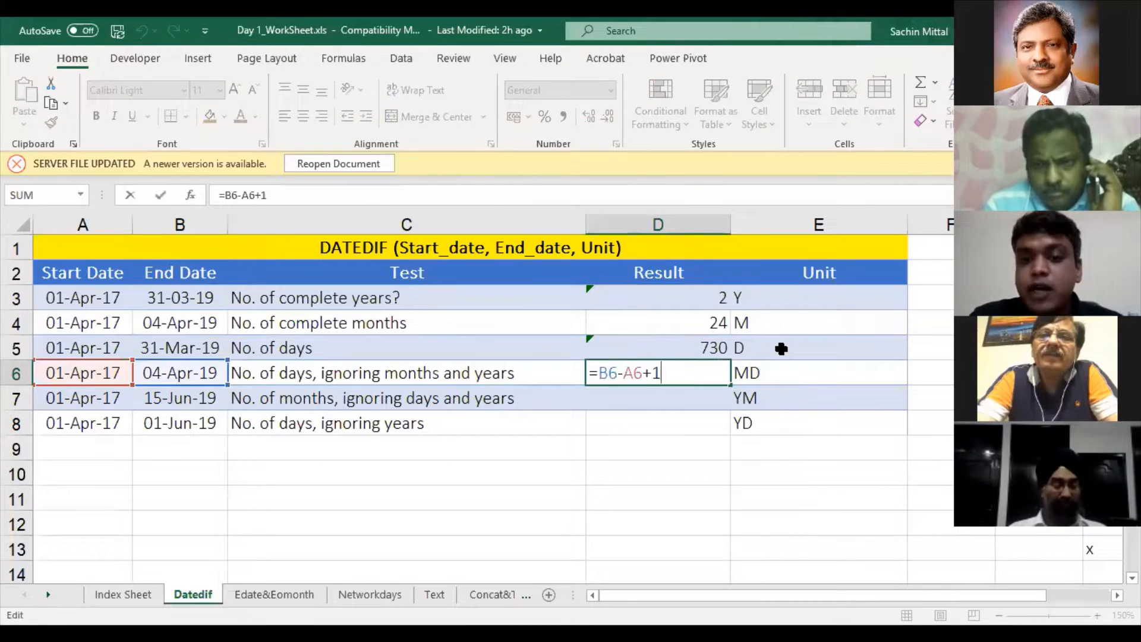
key(ctrl+Return)
Copy the DATEDIF formula from D4 into D6 with Paste Special, pasting formulas only
key(Up)
key(Up)
key(ctrl+c)
key(Down)
key(Down)
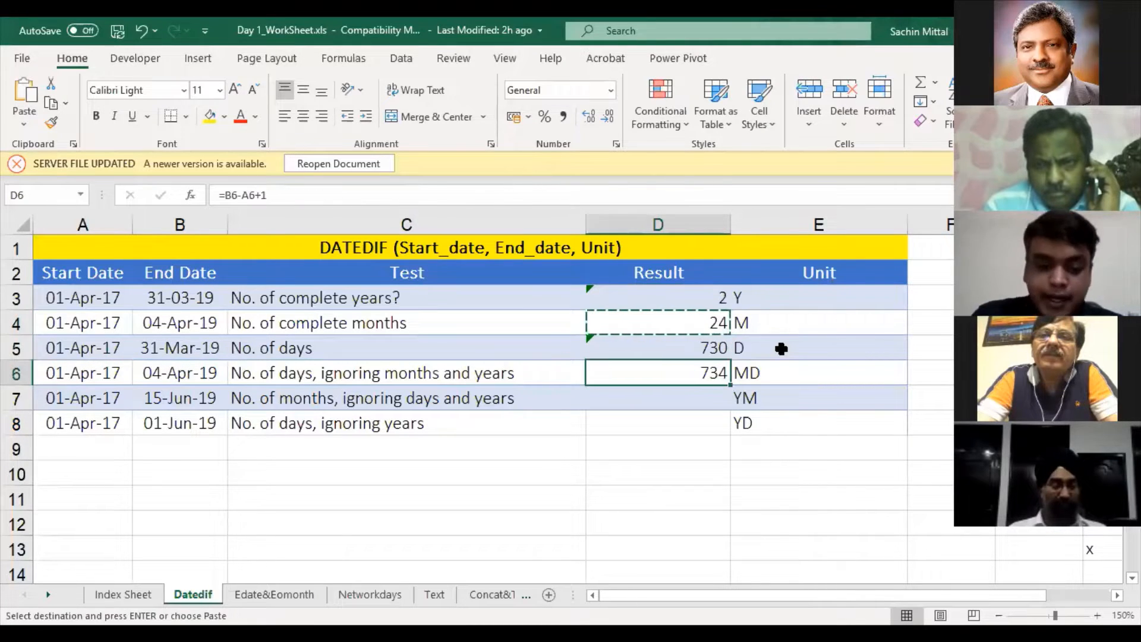
key(ctrl+alt+v)
key(Down)
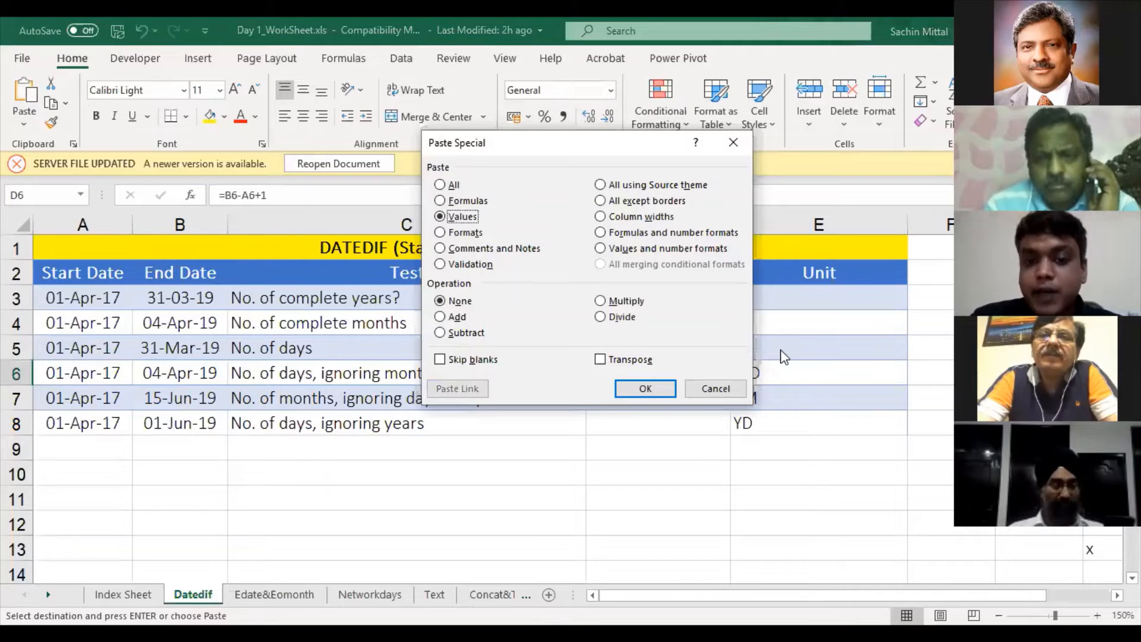
key(Up)
key(Return)
Change the unit argument in D6 so the formula reads =DATEDIF(A6,B6+1,"MD")
key(F2)
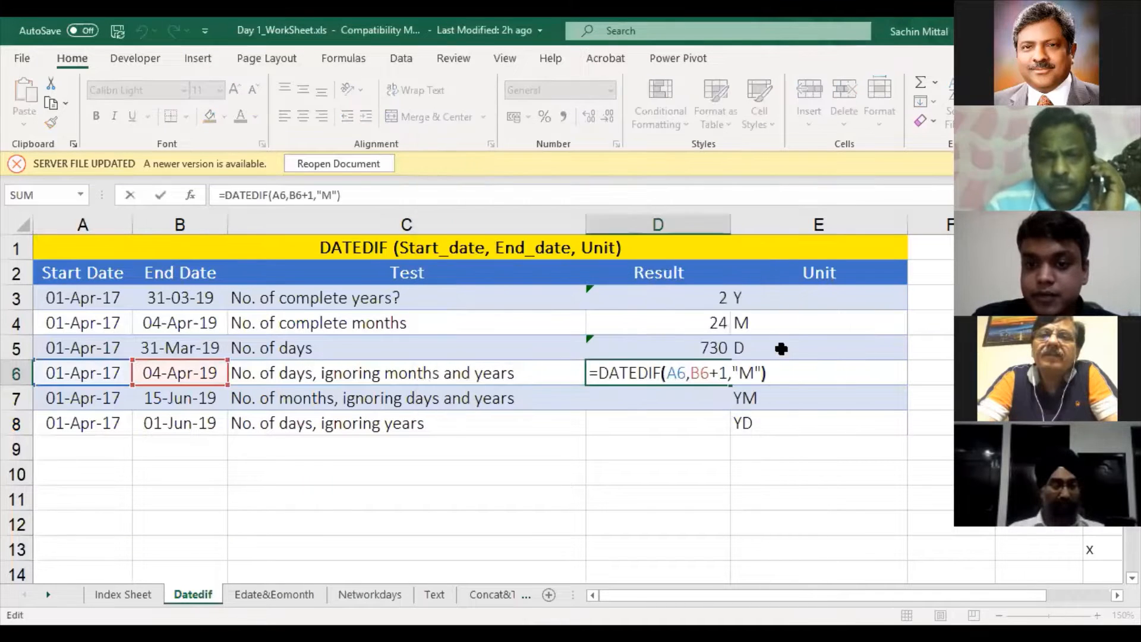
text(D)
key(Return)
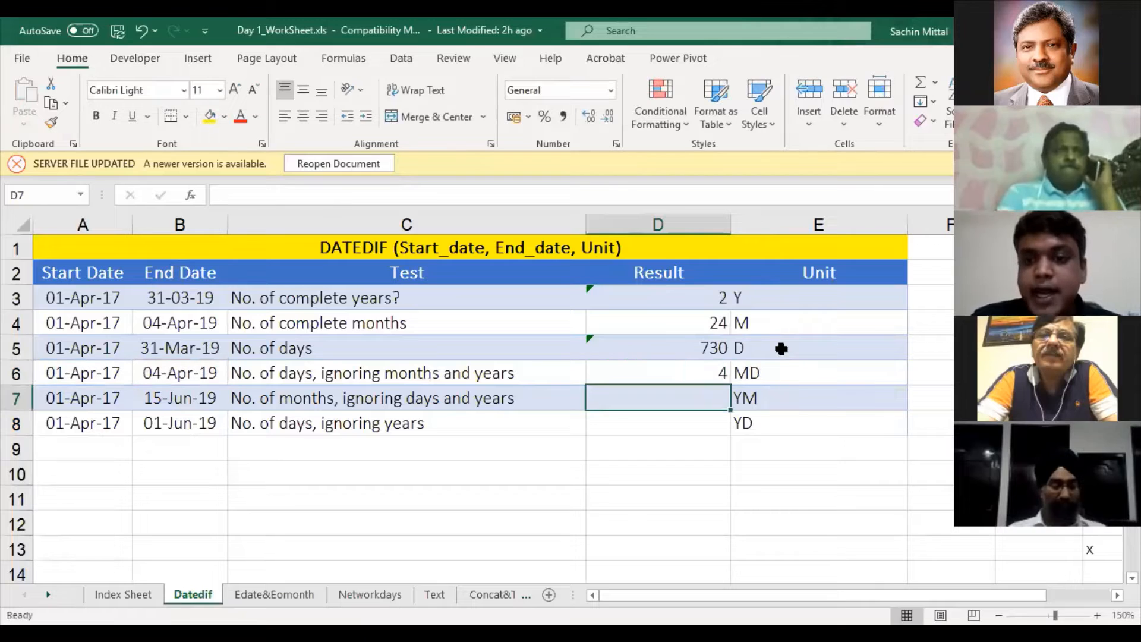
Check the MD result in D6 against the test description and dates in row 6
key(Down)
key(Up)
key(Up)
key(Left)
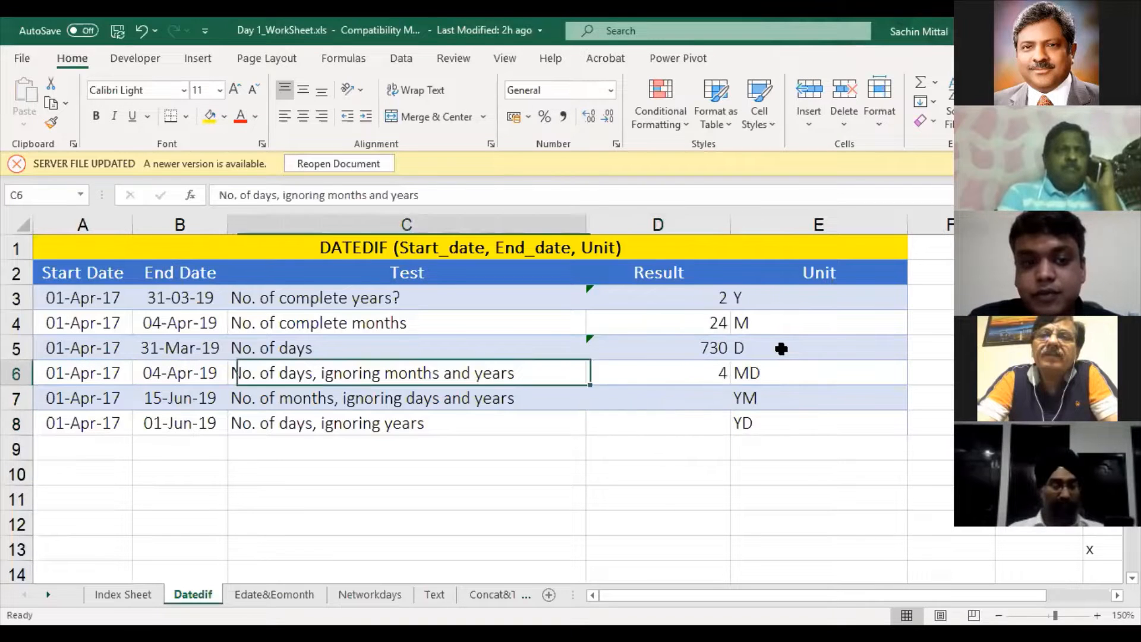
key(Left)
key(Left)
key(Right)
key(Right)
key(Right)
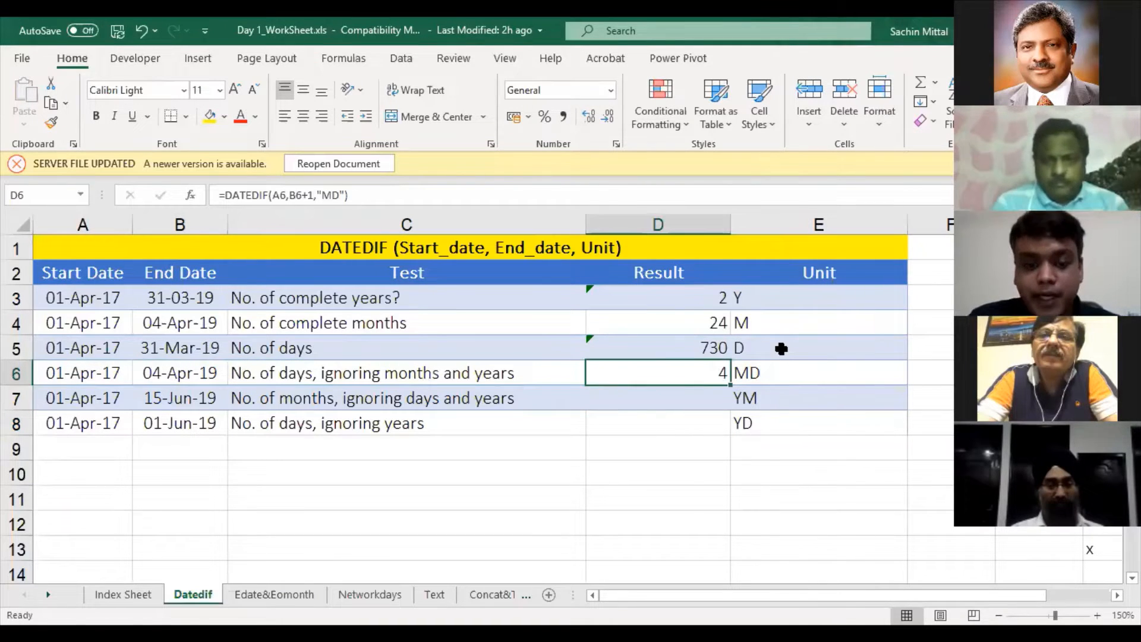
Copy the DATEDIF formula from D6 into D7 with Paste Special, pasting formulas only
key(ctrl+c)
key(Down)
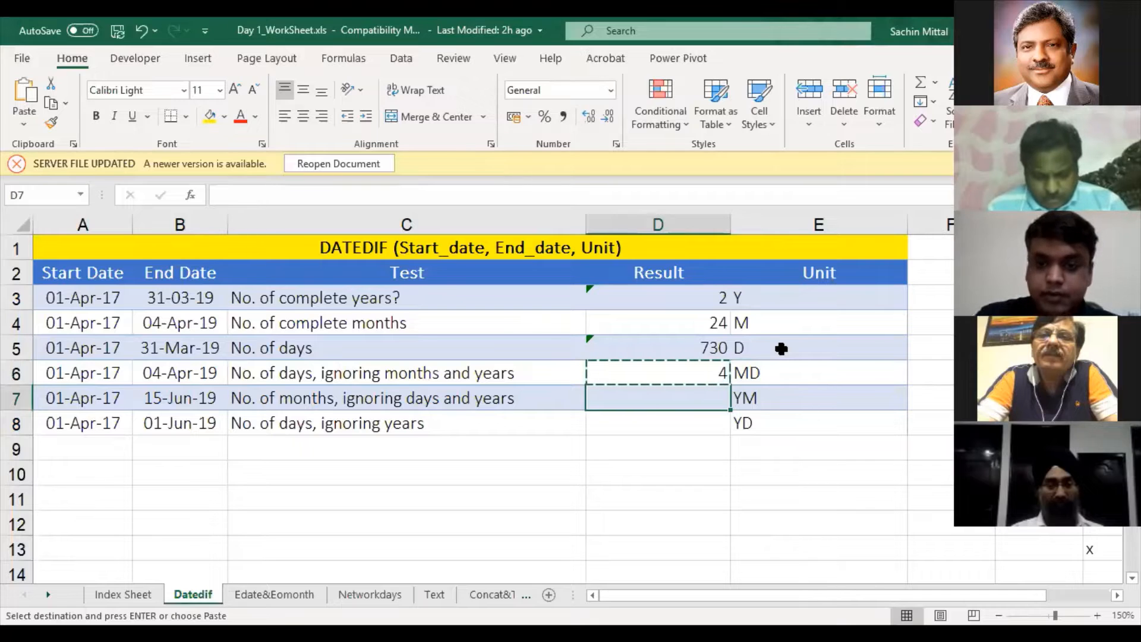
key(ctrl+alt+v)
key(f)
key(Return)
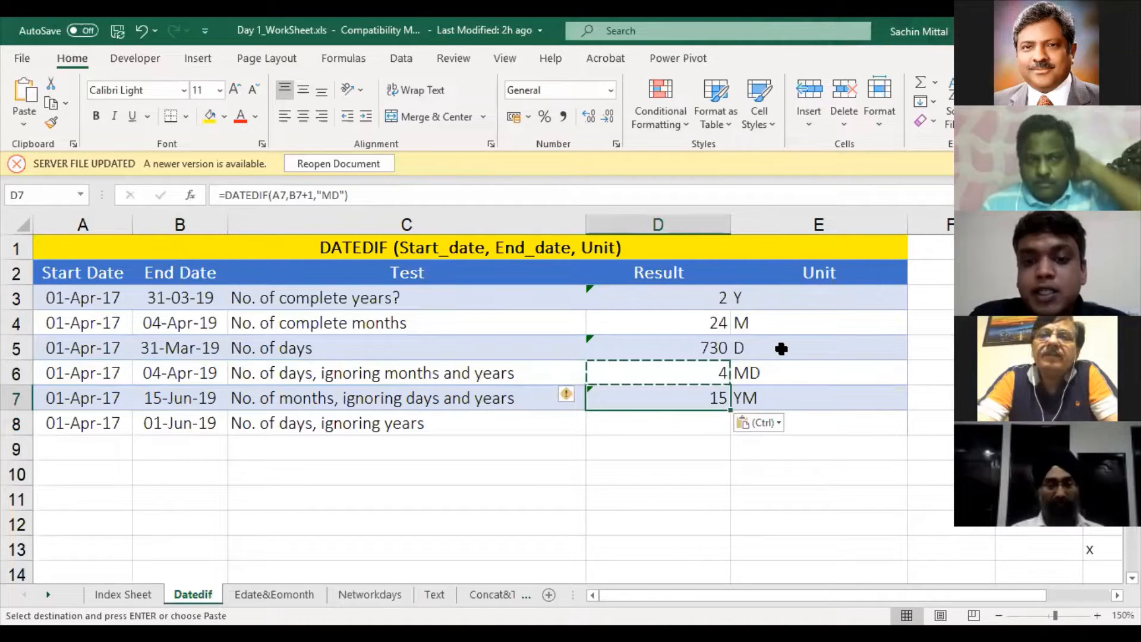
Change the unit argument in D7 so the formula reads =DATEDIF(A7,B7+1,"YM")
key(F2)
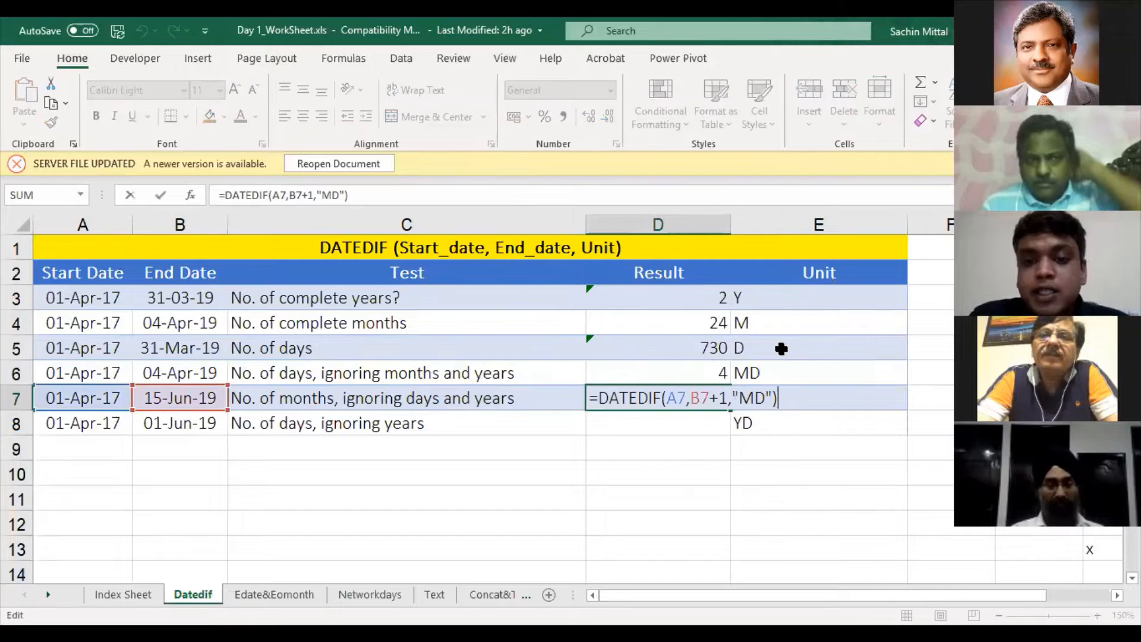
key(Left)
key(Left)
key(BackSpace)
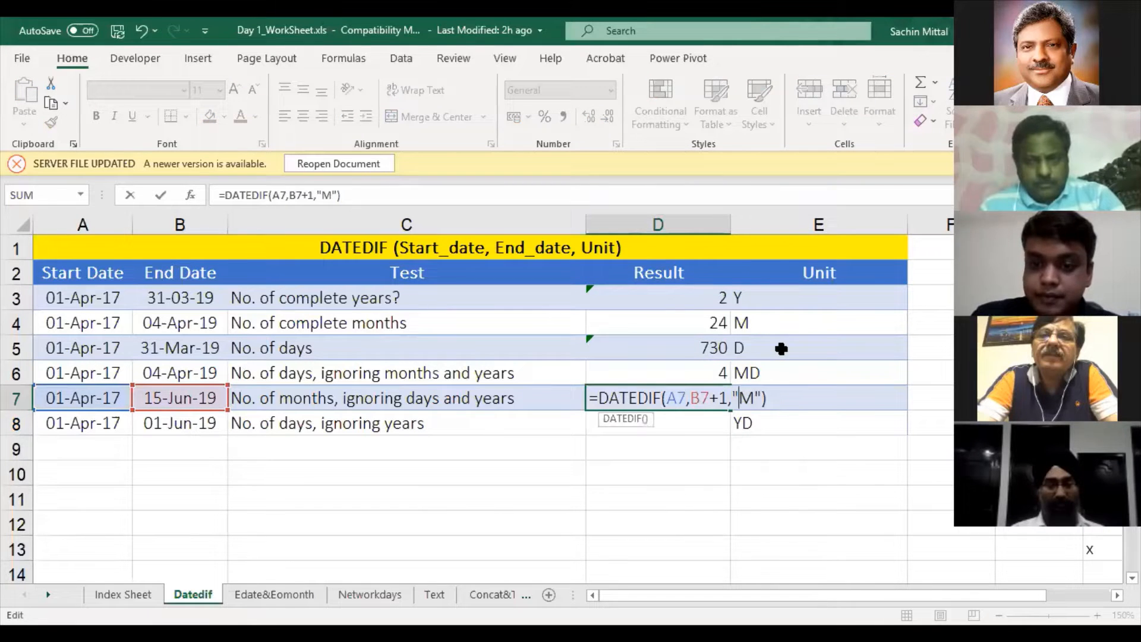
key(Left)
text(Y)
key(ctrl+Return)
key(F2)
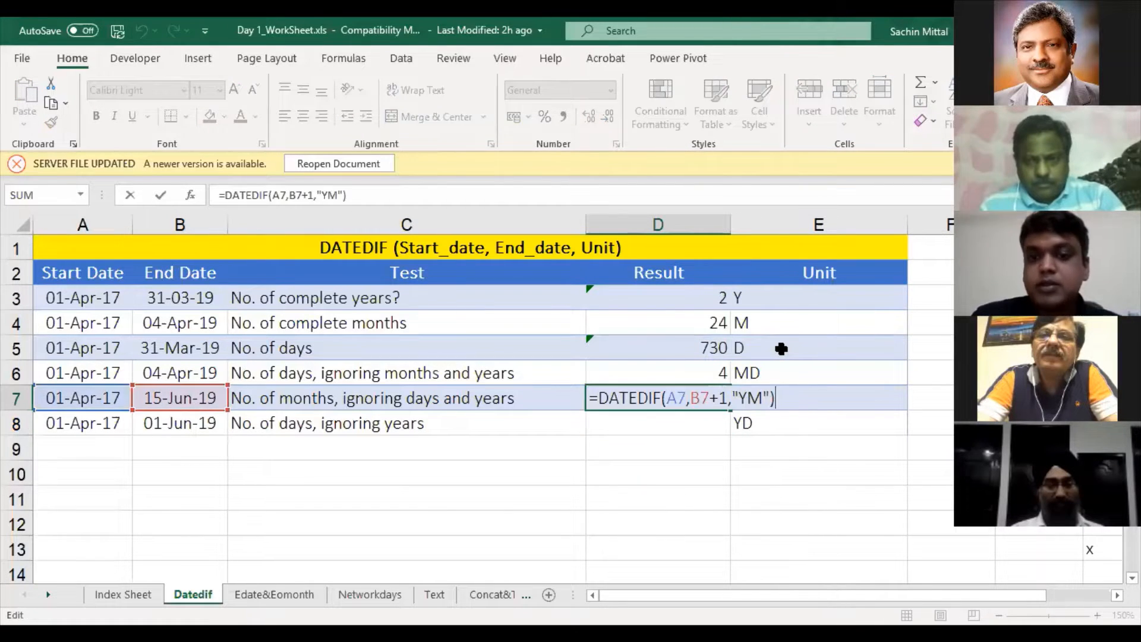
key(ctrl+Return)
Check the YM result in D7 against the dates, test description and unit in row 7
key(Left)
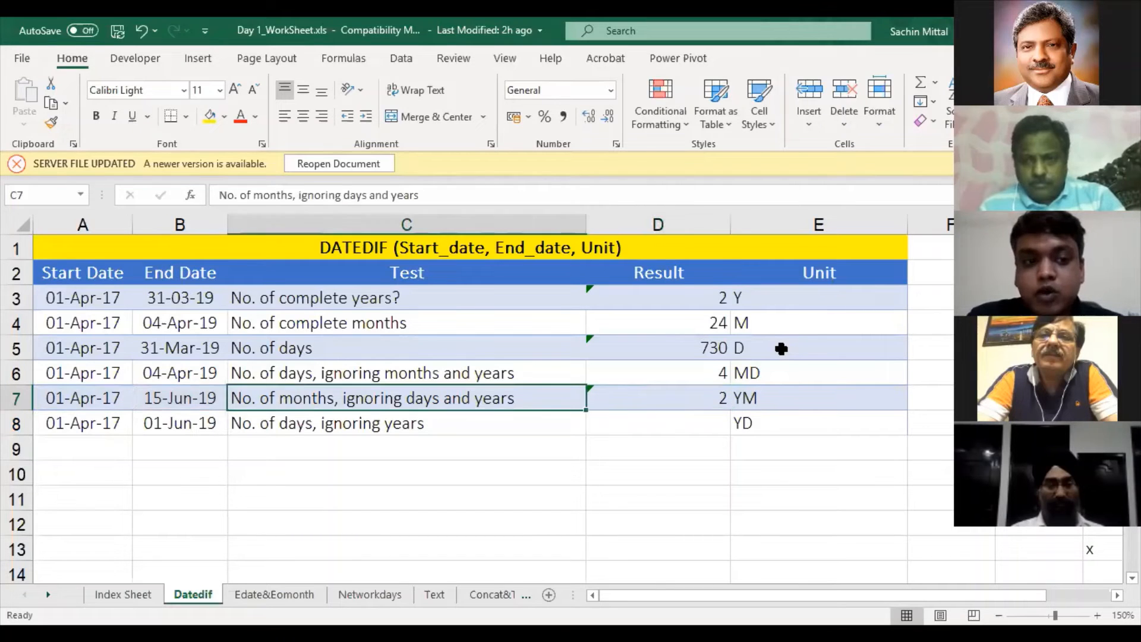
key(Left)
key(Left)
key(Right)
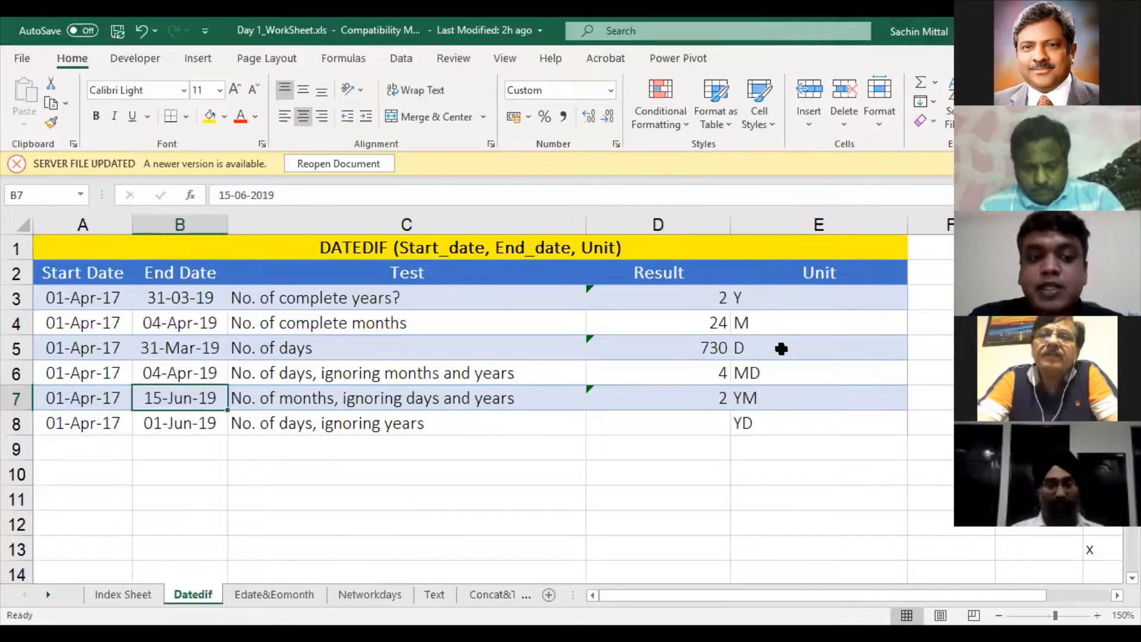
key(Left)
key(Right)
key(Right)
key(Right)
key(Right)
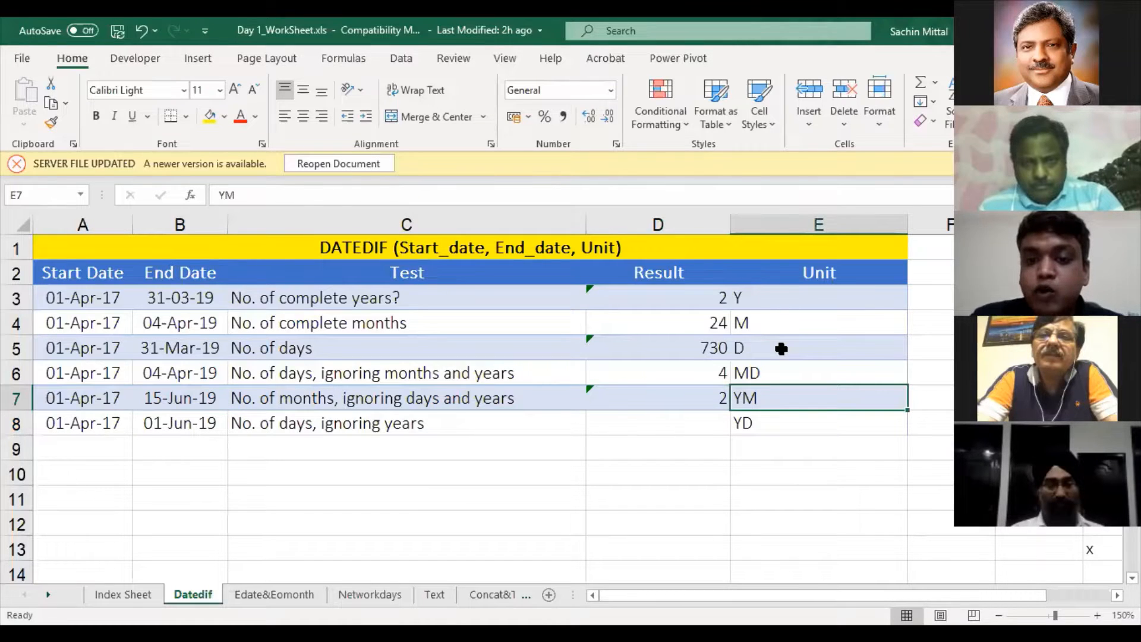
Copy the DATEDIF formula from D7 into D8 with Paste Special, pasting formulas only
key(Left)
key(Down)
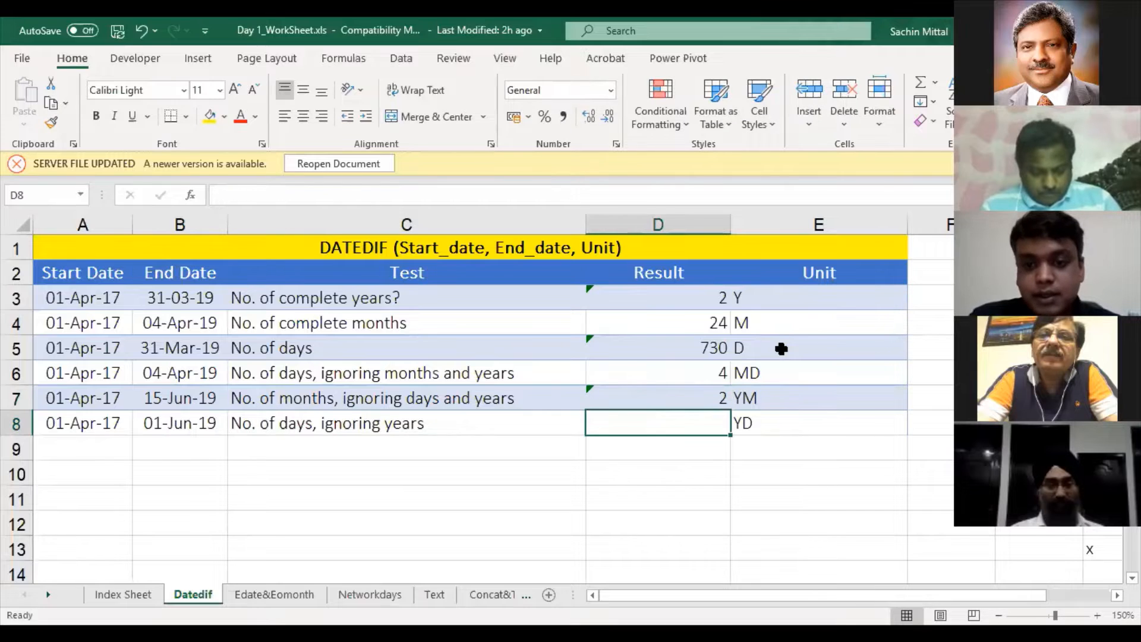
key(Up)
key(ctrl+c)
key(Down)
key(ctrl+alt+v)
key(f)
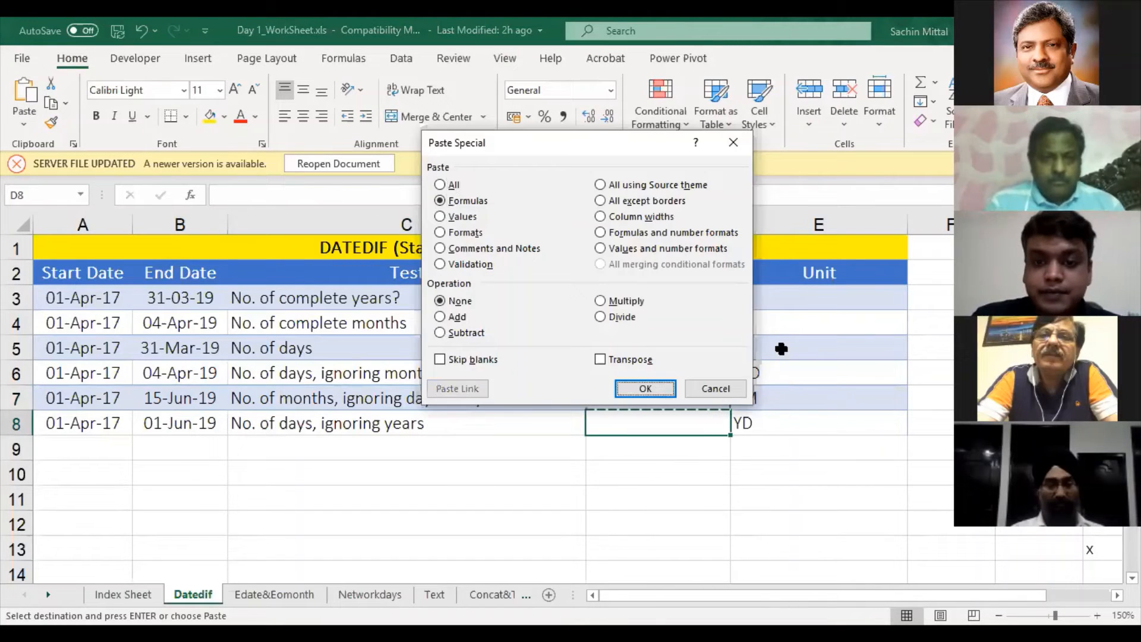
key(Return)
Change the unit argument in D8 so the formula reads =DATEDIF(A8,B8+1,"YD")
key(F2)
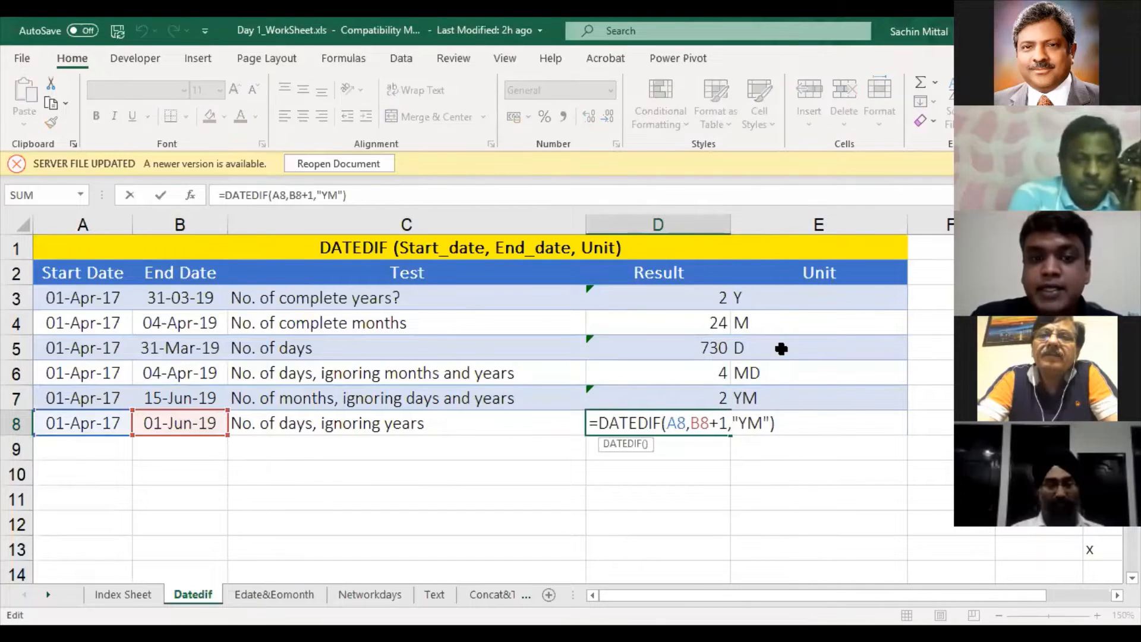
key(Escape)
key(F2)
key(Left)
key(Left)
key(BackSpace)
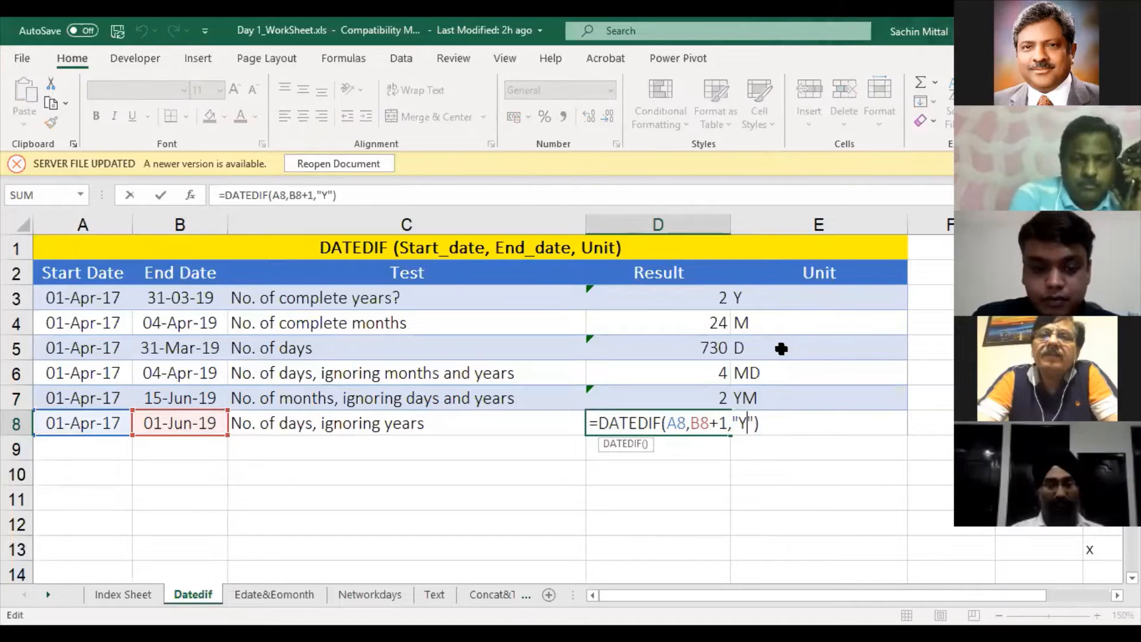
text(D)
key(Return)
key(Up)
key(F2)
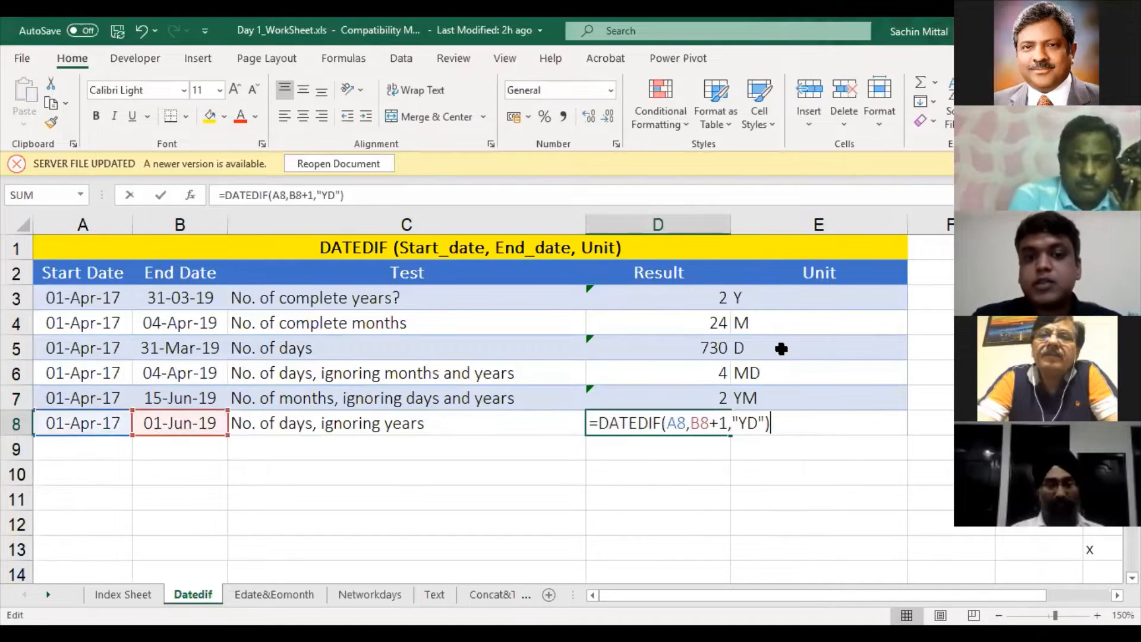
key(Escape)
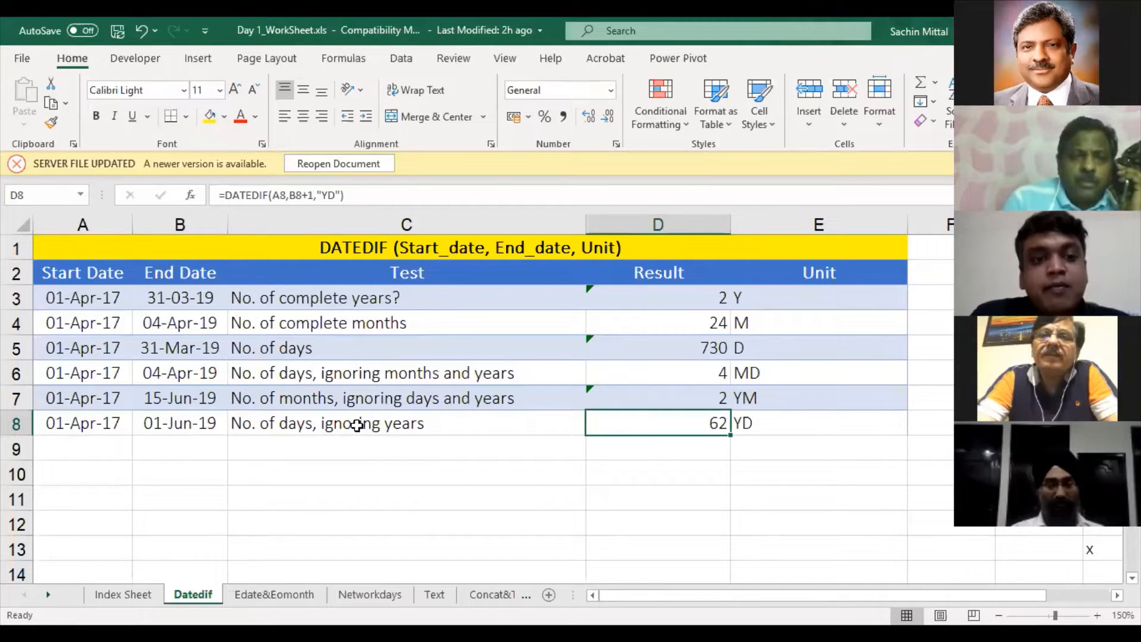
Examine the YD formula and result in D8 alongside the test description, unit and end date in row 8
click(276, 433)
key(Down)
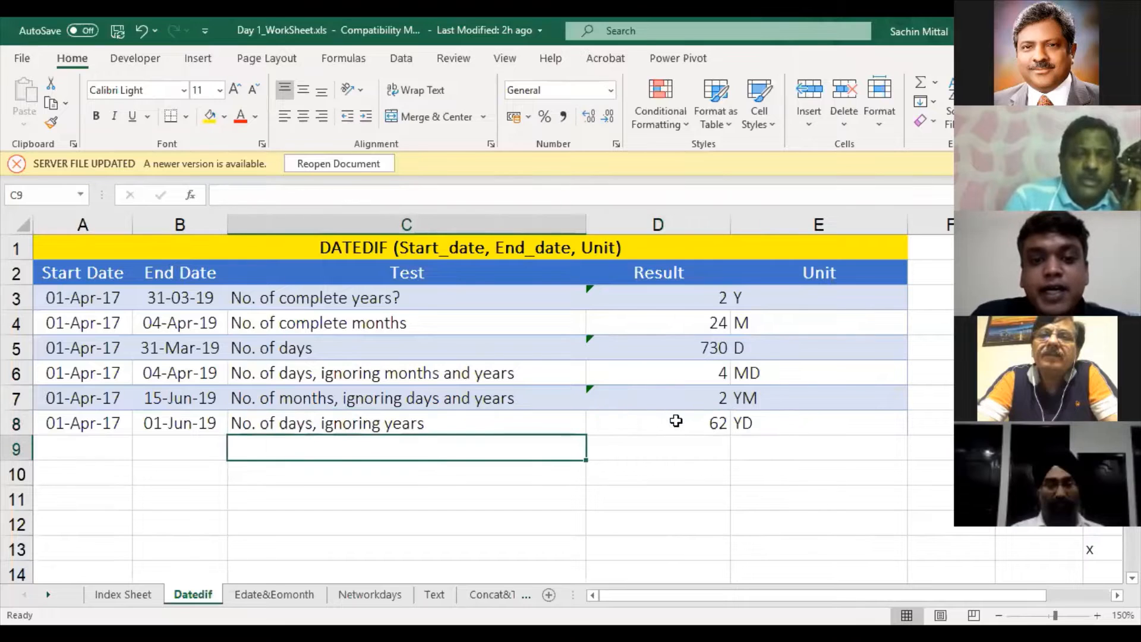
click(676, 421)
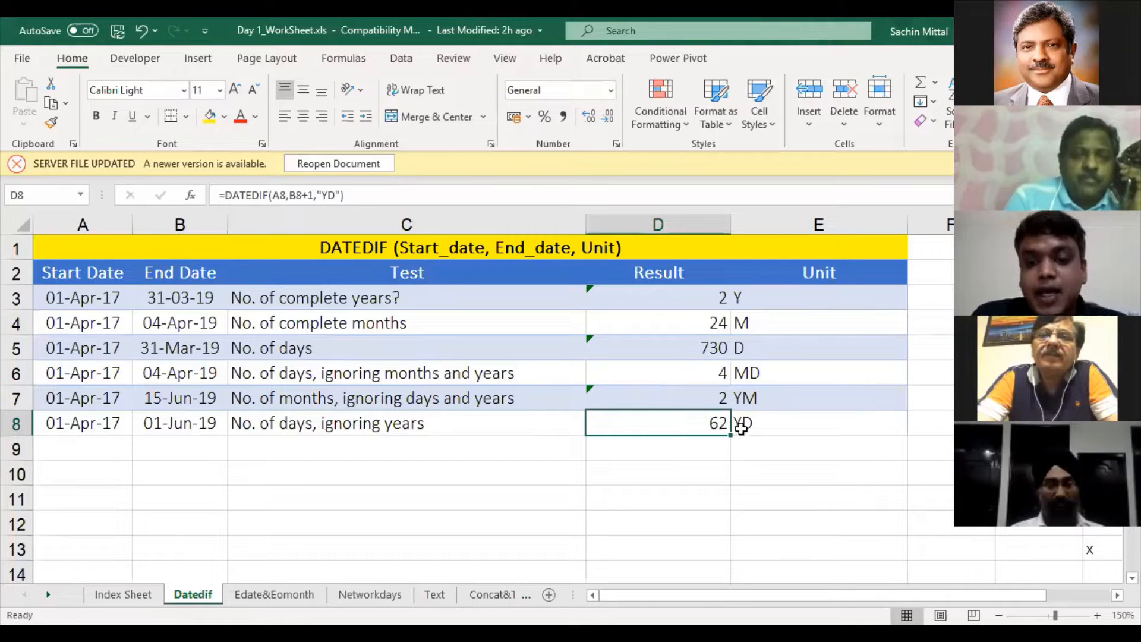
key(Right)
click(681, 425)
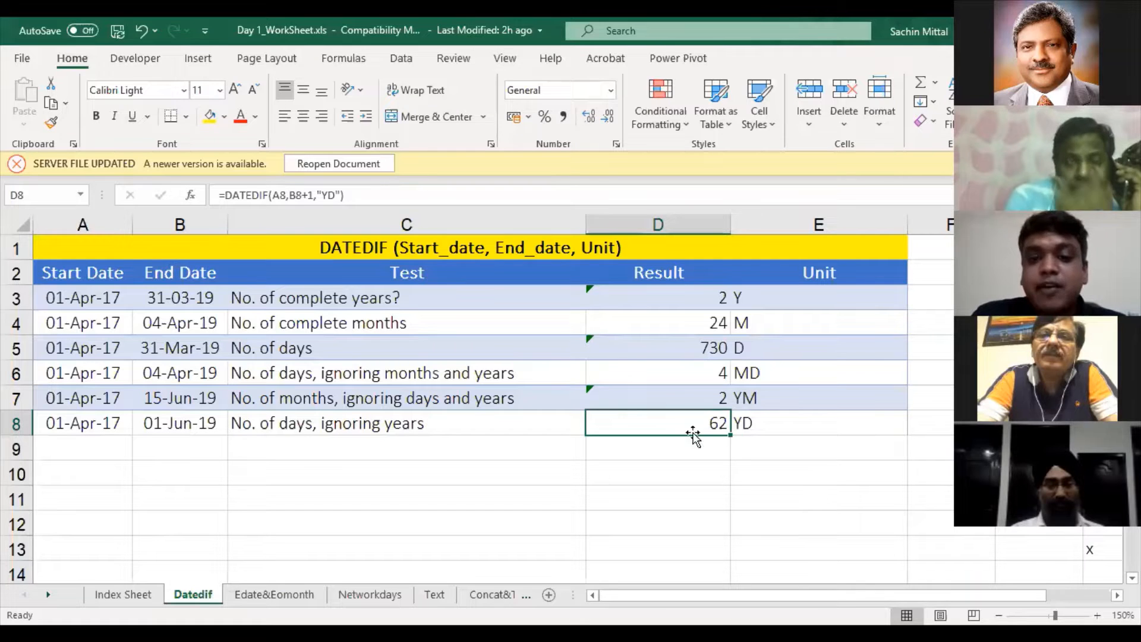
click(695, 443)
key(Up)
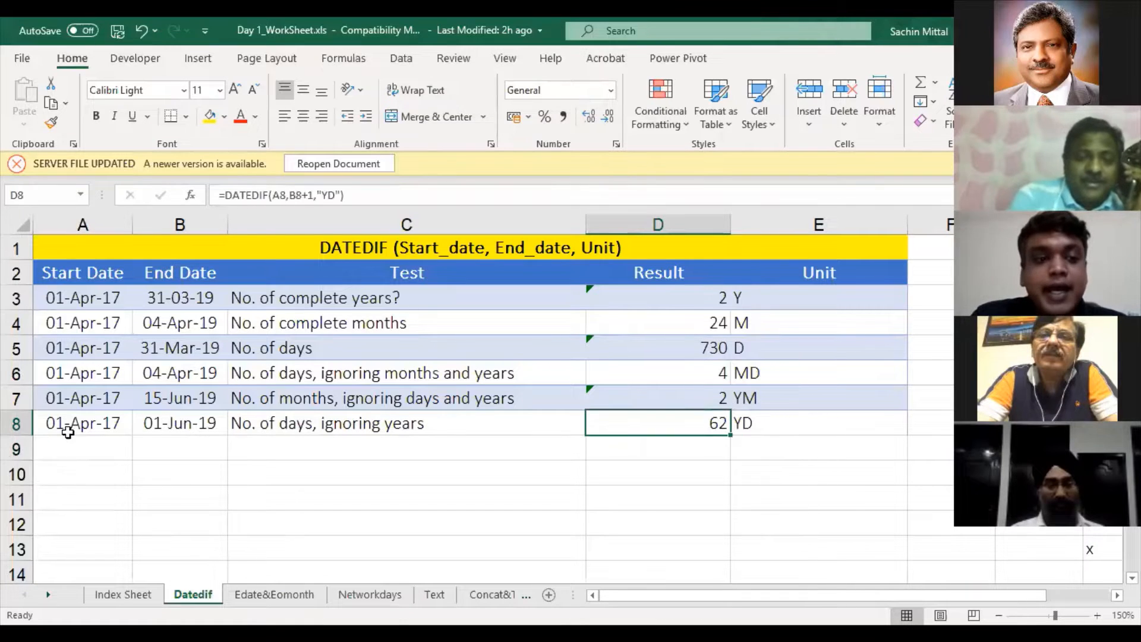
click(146, 428)
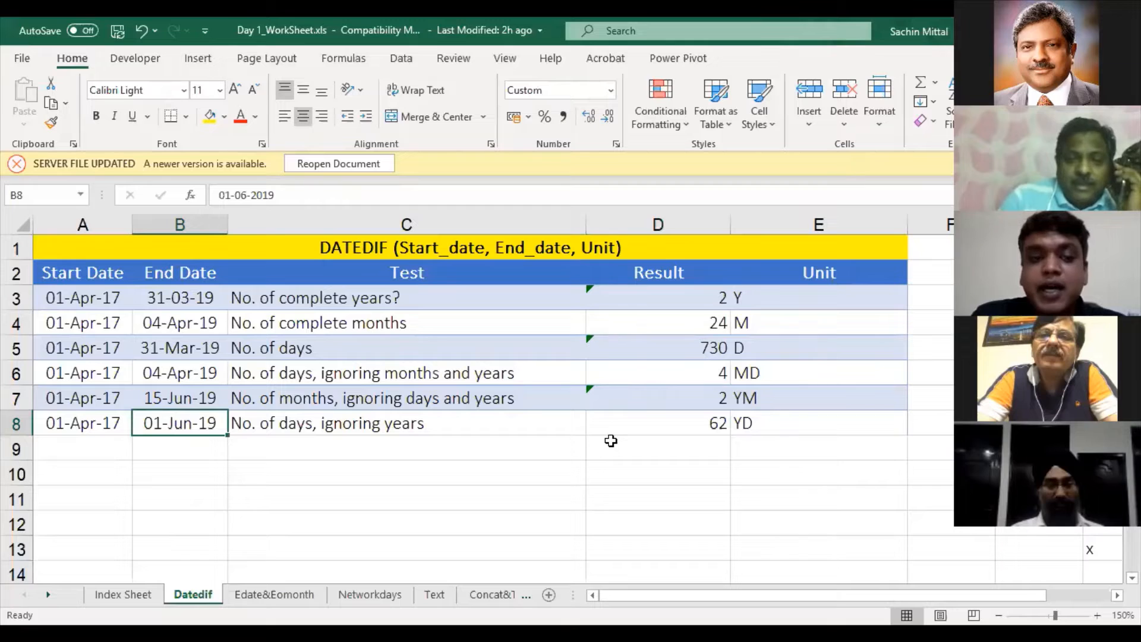
double_click(669, 422)
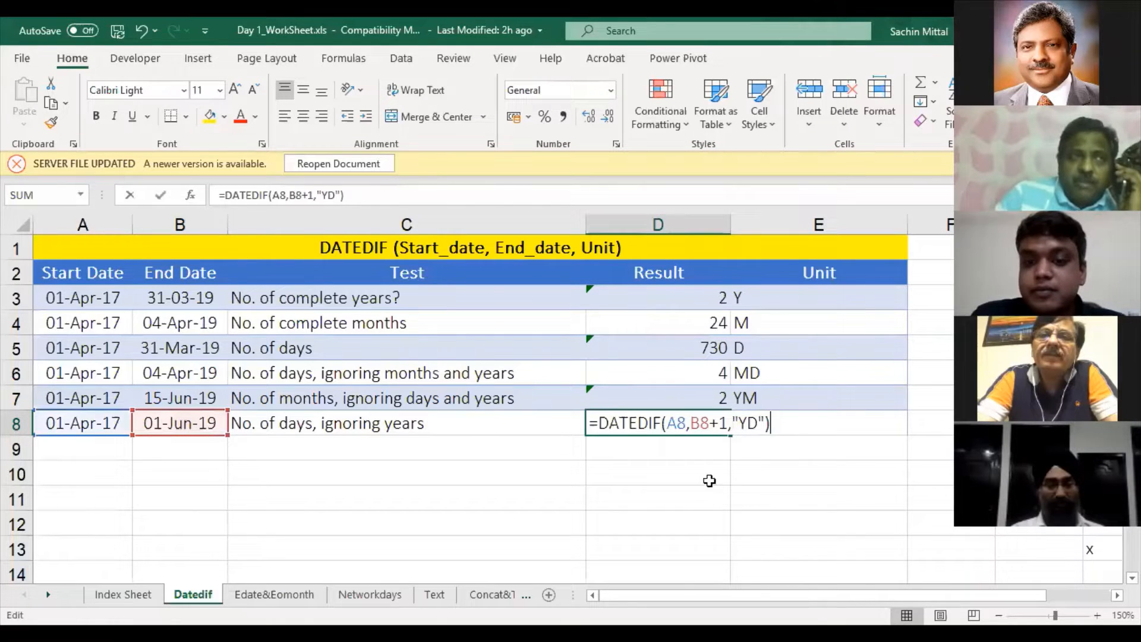
key(Escape)
Review the completed results in D3:D8 against their units, including the formulas in D6 and D3
drag(703, 292, 716, 425)
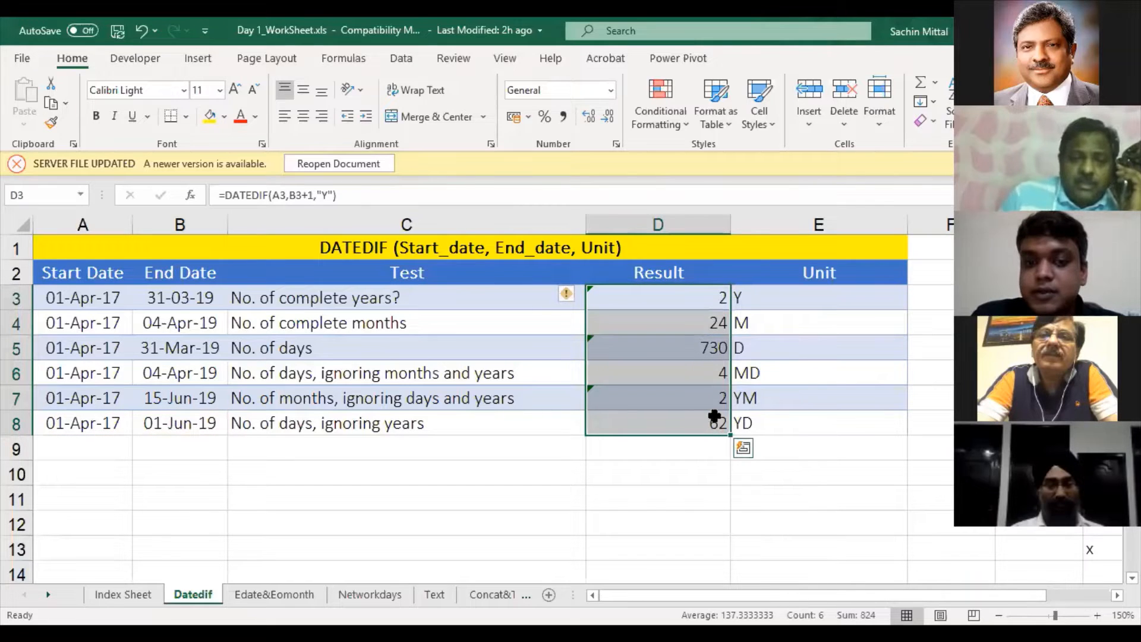
click(767, 369)
drag(703, 297, 716, 410)
click(752, 369)
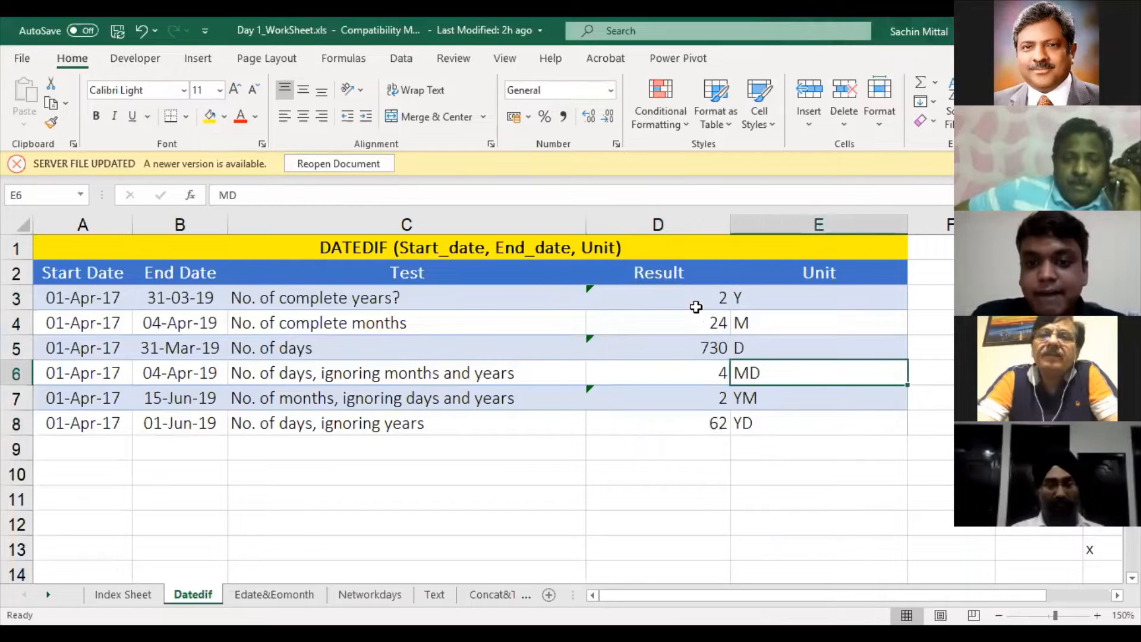
drag(693, 306, 689, 425)
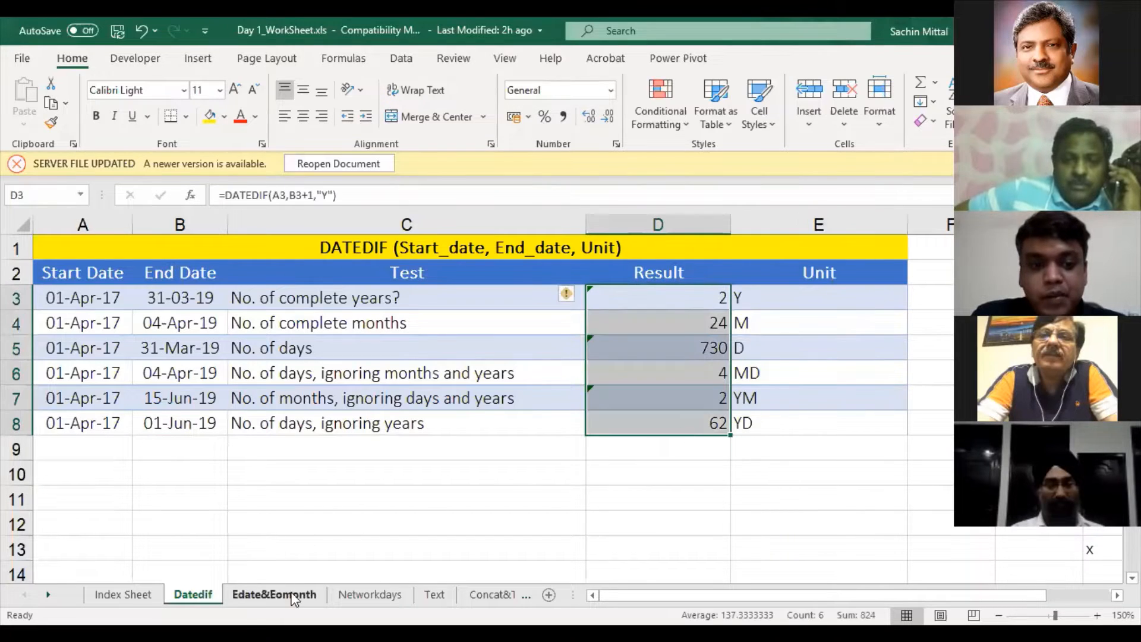
click(649, 379)
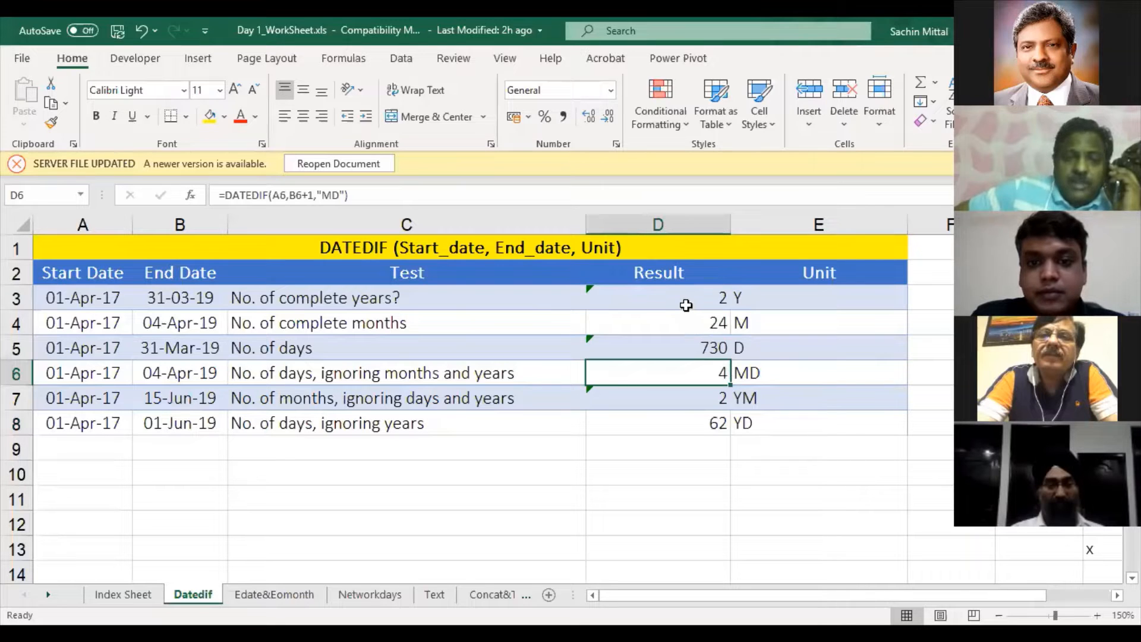
click(687, 300)
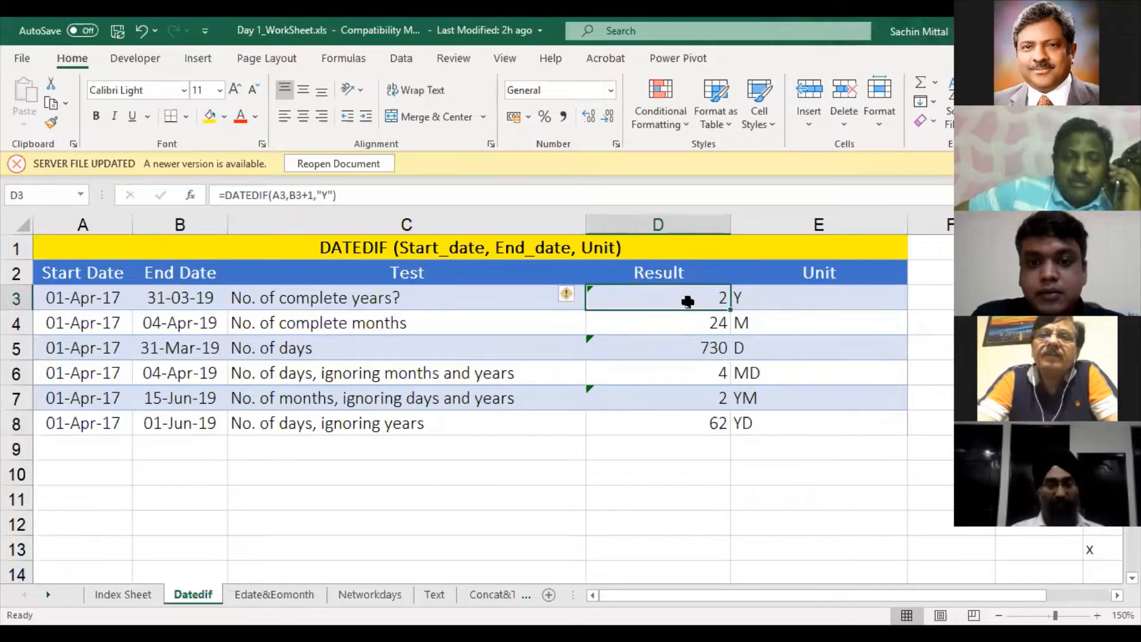
View the Edate&Eomonth sheet, then return to Datedif and compare the complete-months test in row 4 with the YM test in row 7
click(293, 595)
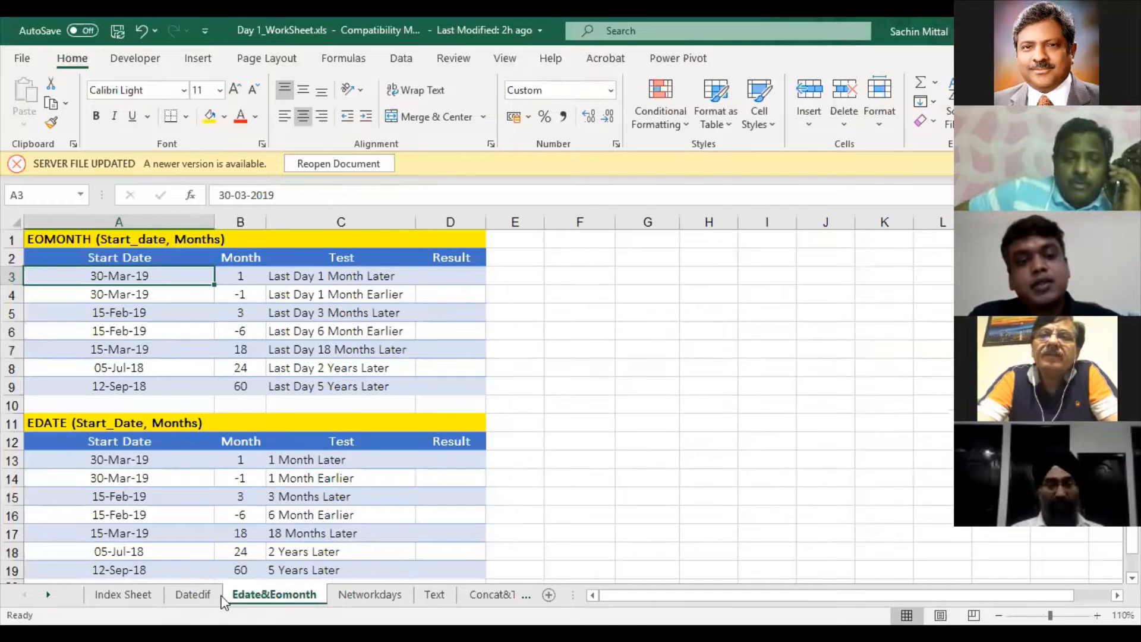
click(207, 599)
click(674, 323)
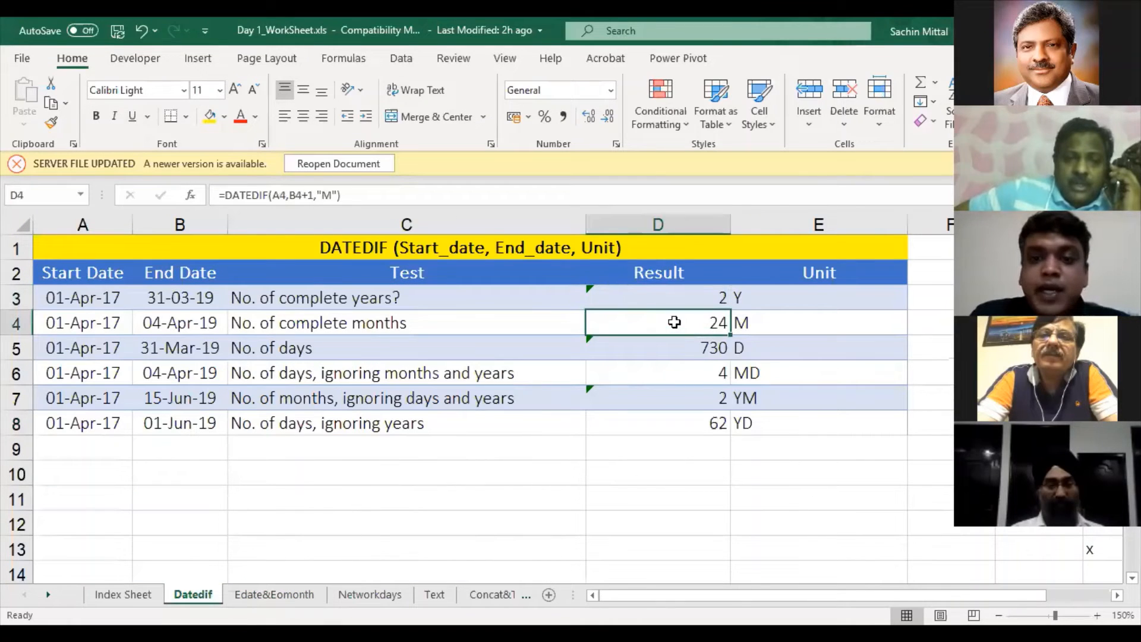
click(495, 330)
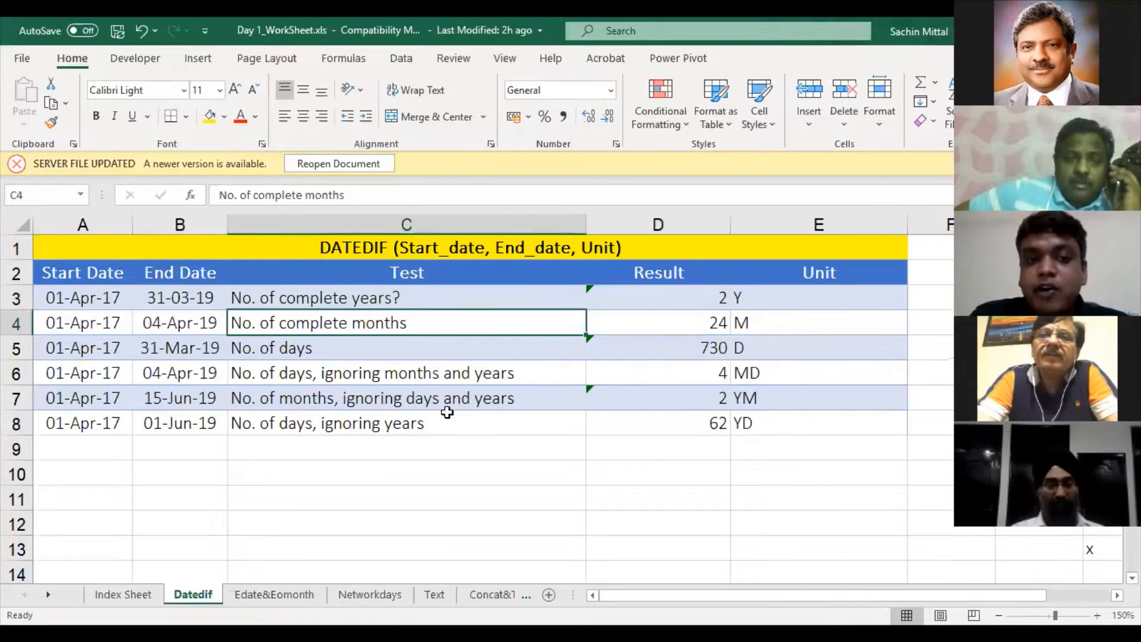
click(466, 402)
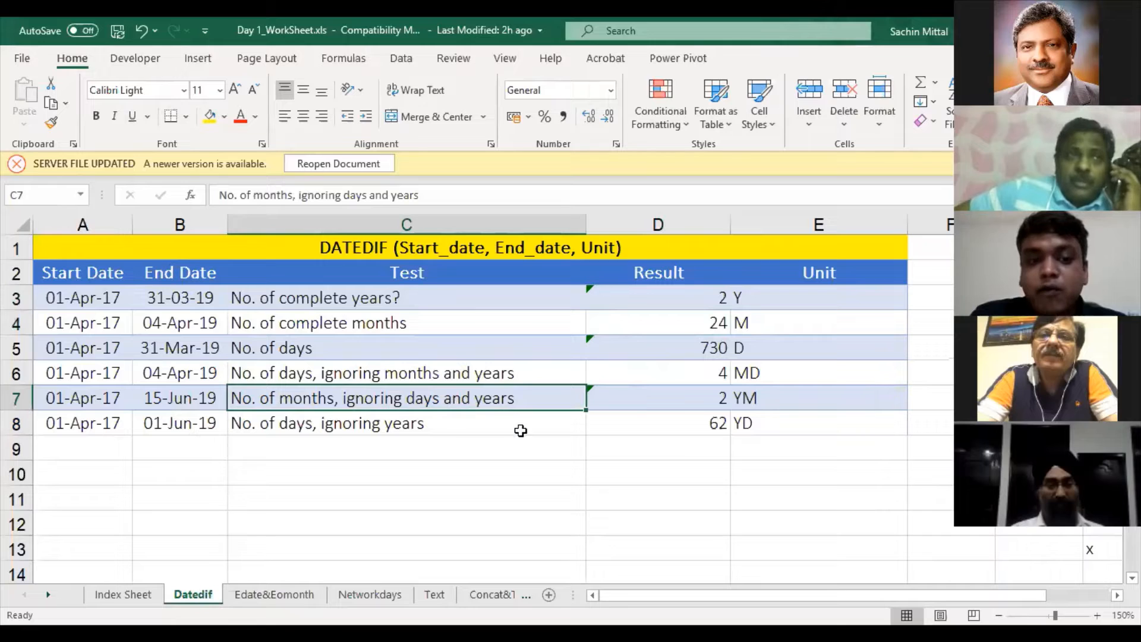
Review the Datedif results in D3:D8, including the MD formula in D6, and switch to the Edate&Eomonth sheet
click(434, 426)
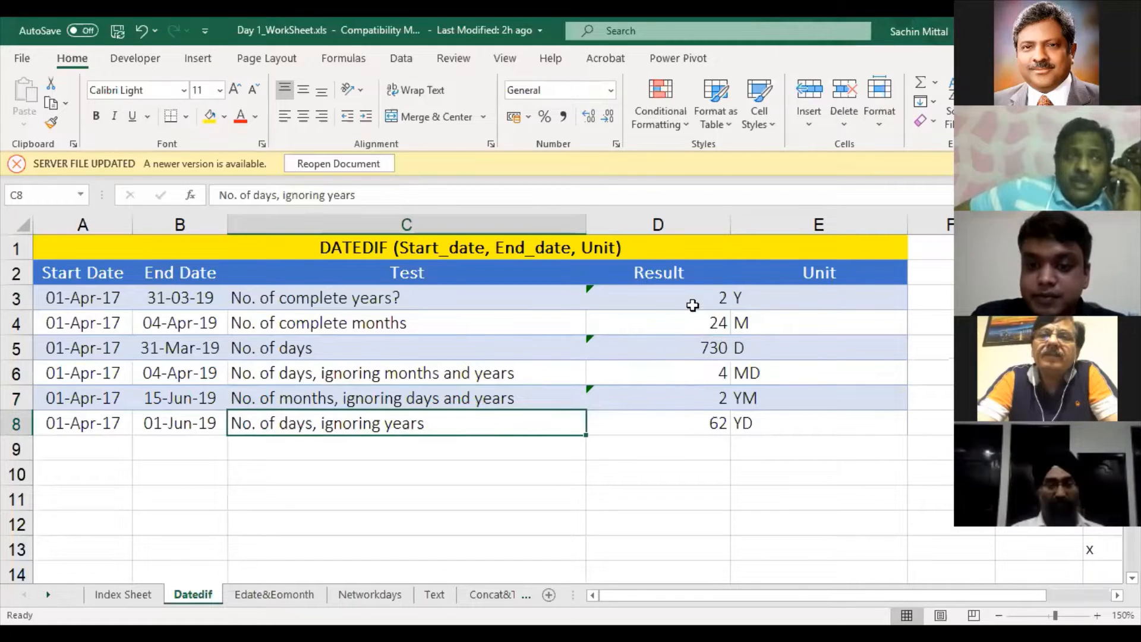
drag(691, 303, 702, 429)
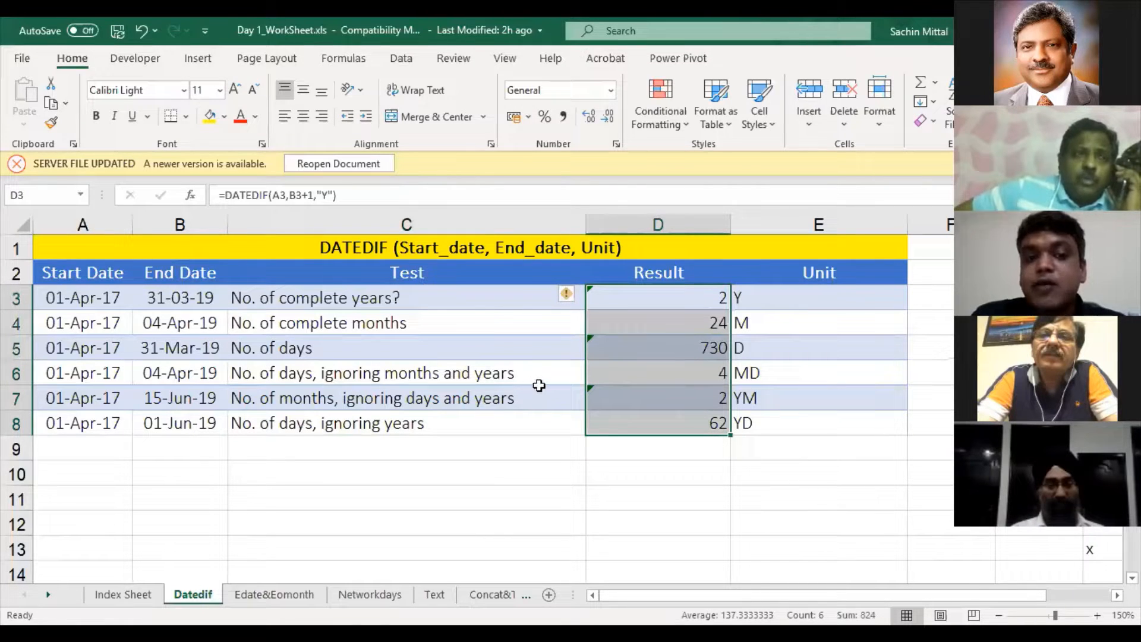
click(617, 362)
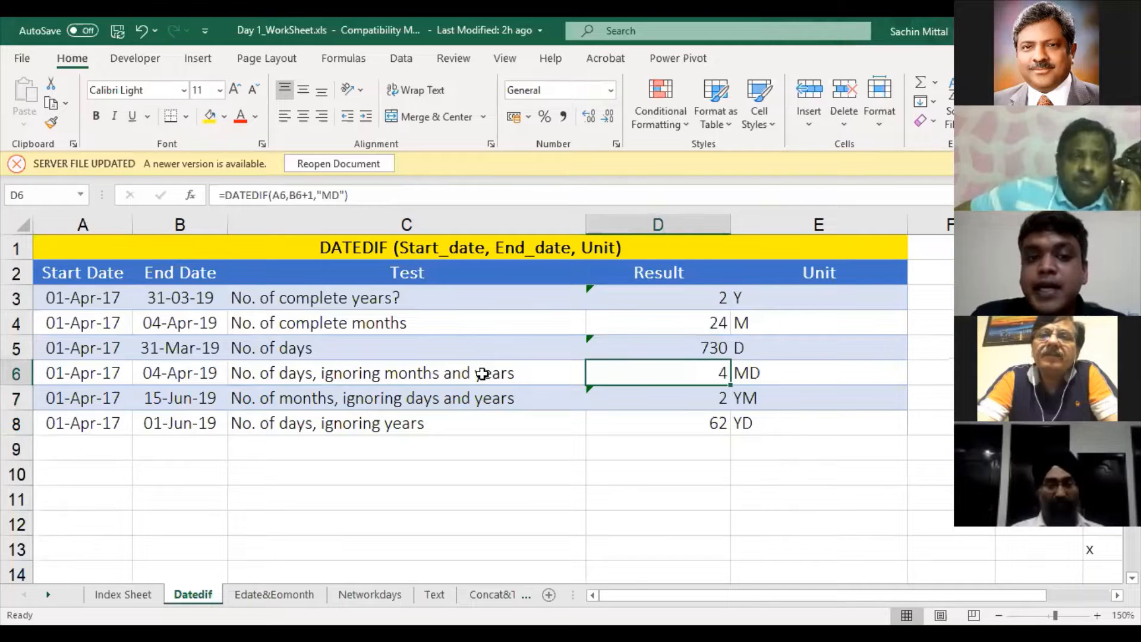
click(277, 588)
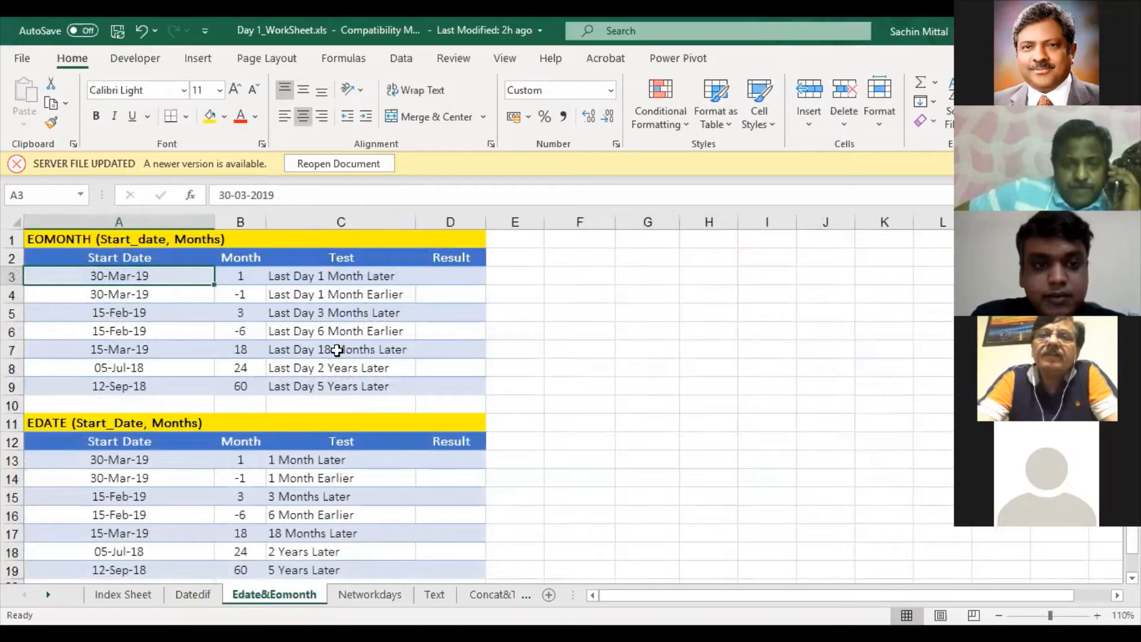
Enter =EOMONTH(A3,B3) in D3 for the "Last Day 1 Month Later" test
click(435, 275)
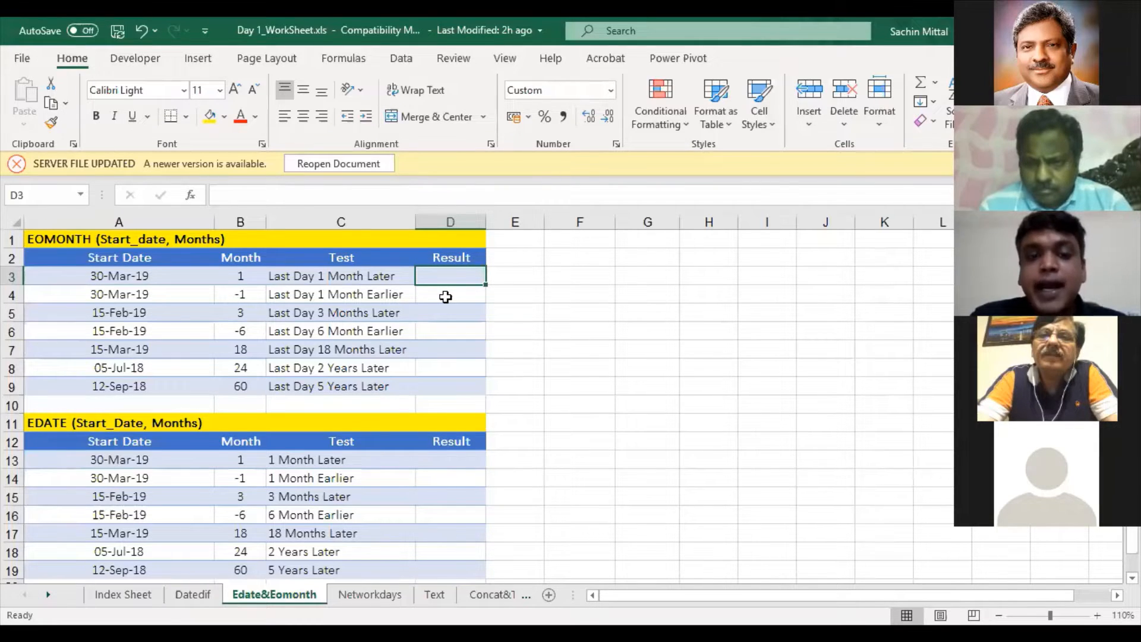
text(=)
key(Escape)
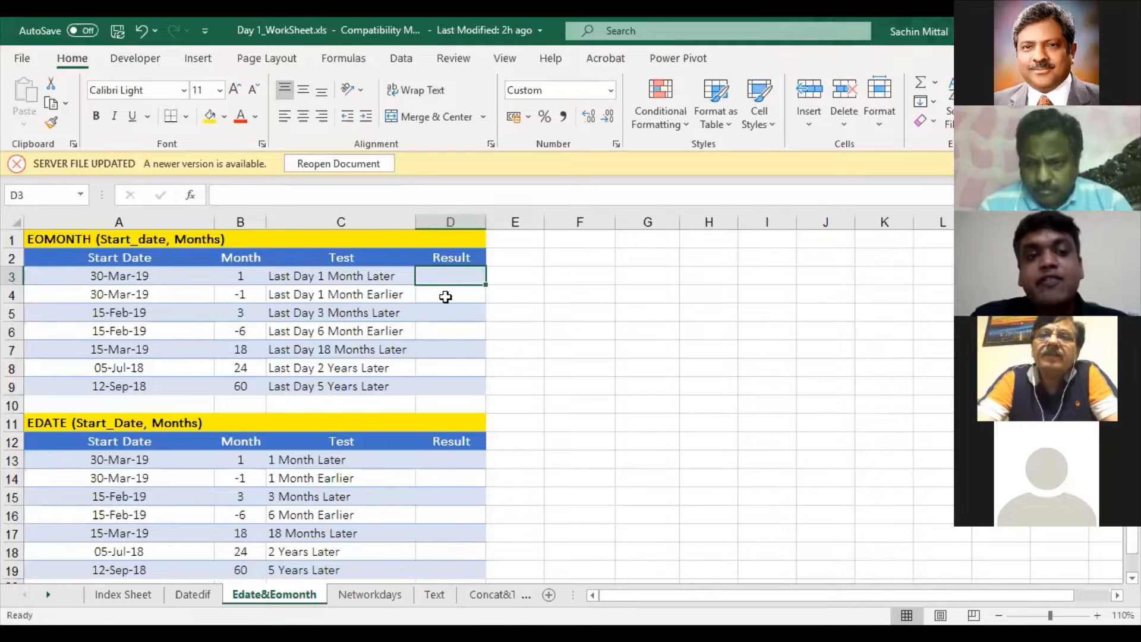
text(=)
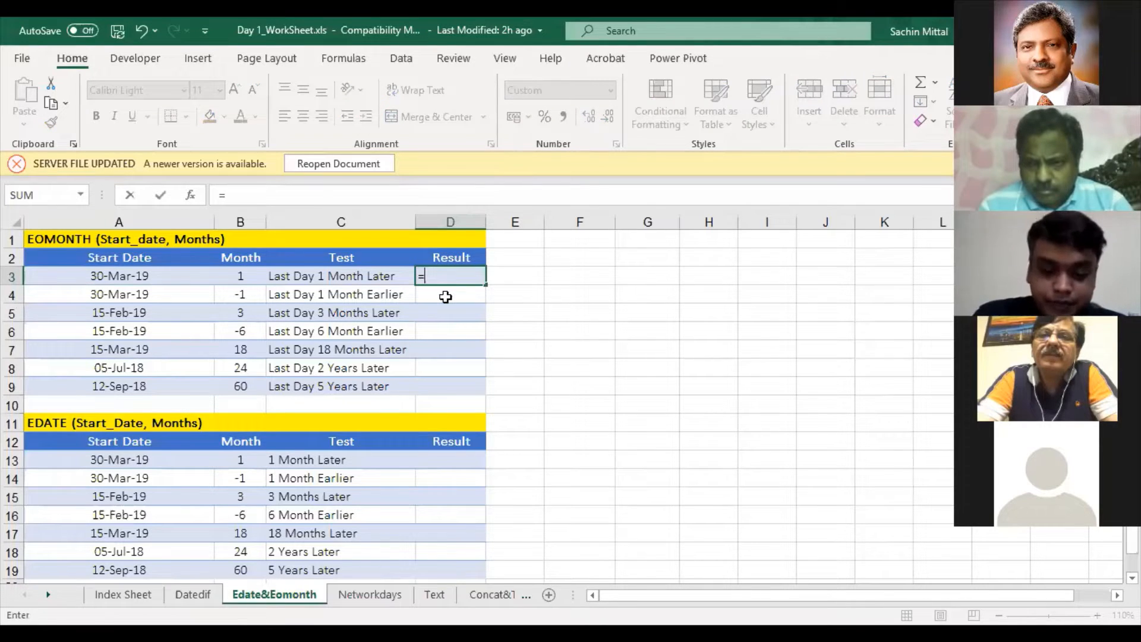
text(EOMONTH()
click(174, 276)
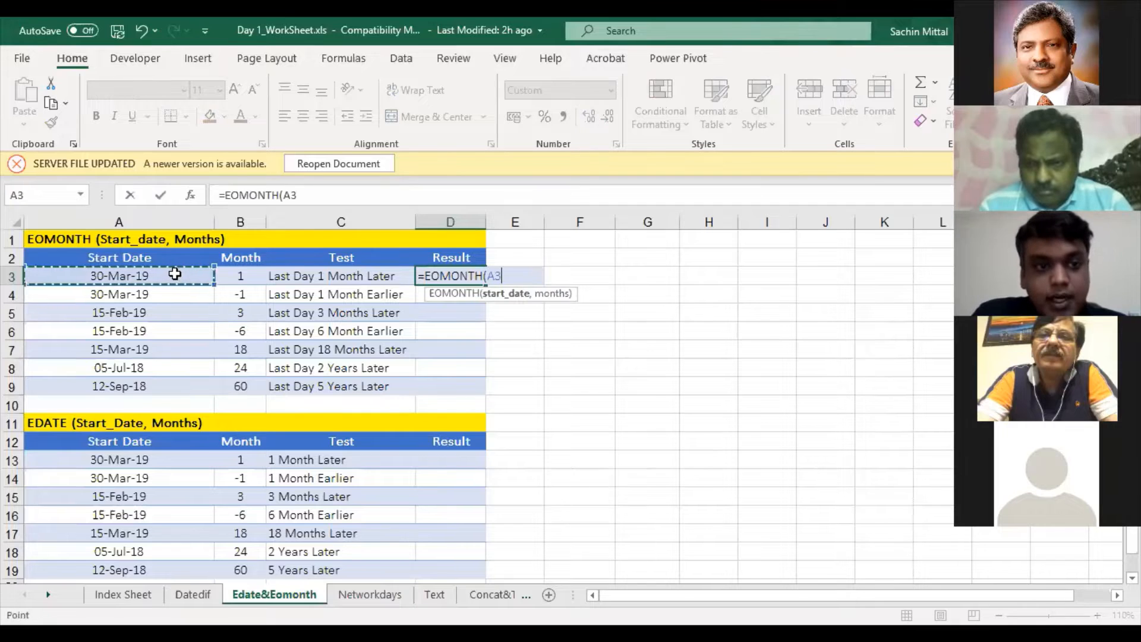
text(,)
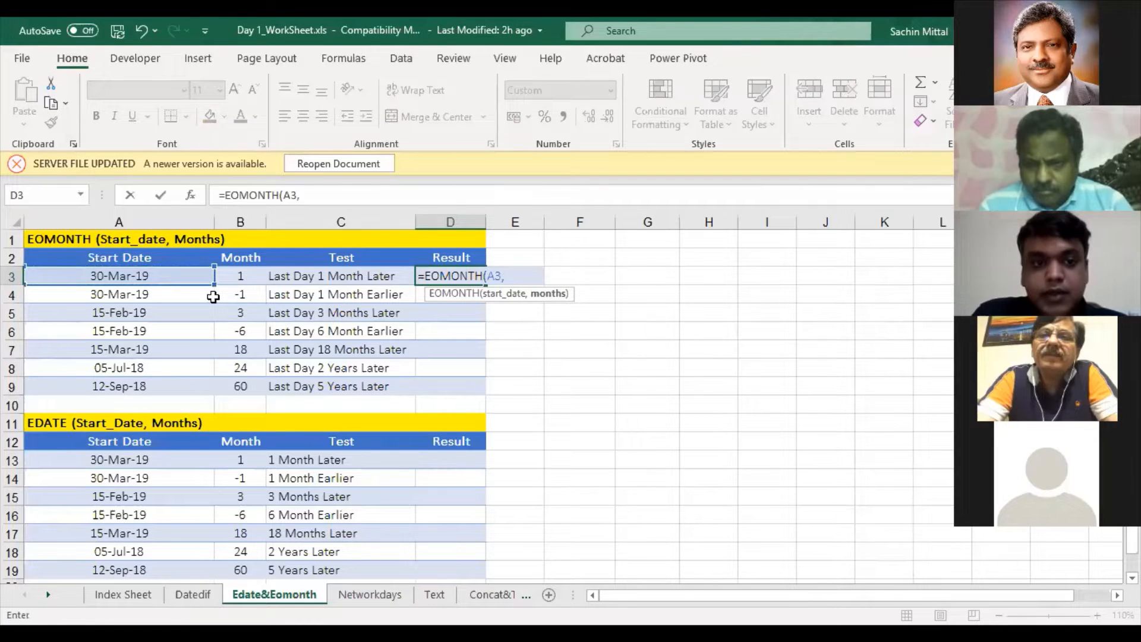
click(233, 275)
key(Return)
key(Up)
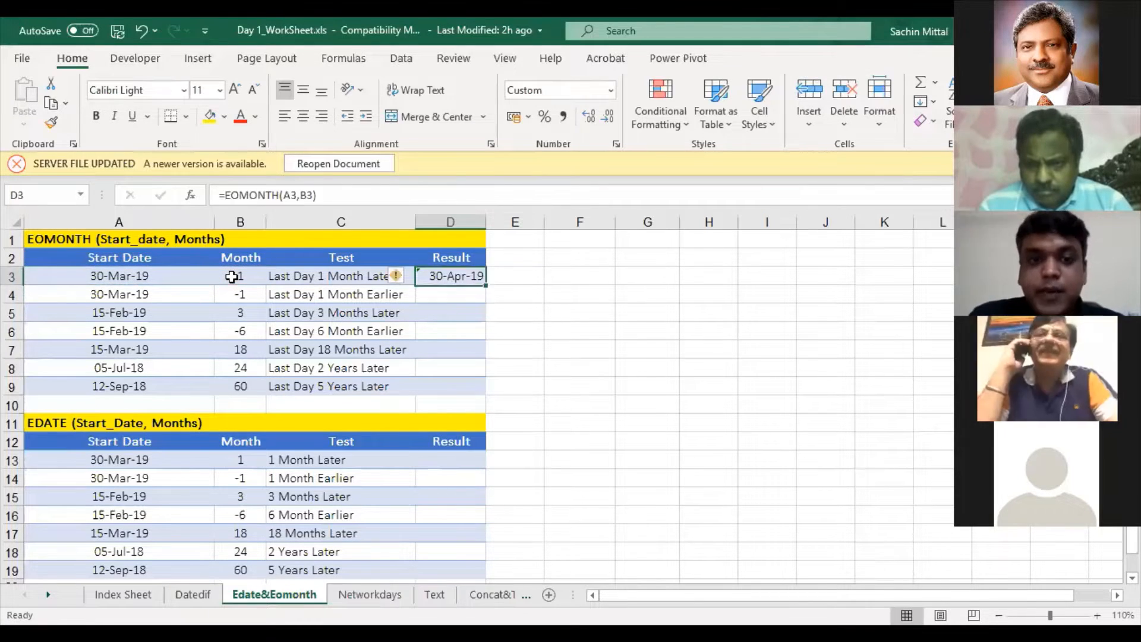
Copy the EOMONTH formula from D3 into the rest of its Result column, D3:D9, pasting formulas only
key(ctrl+c)
key(Left)
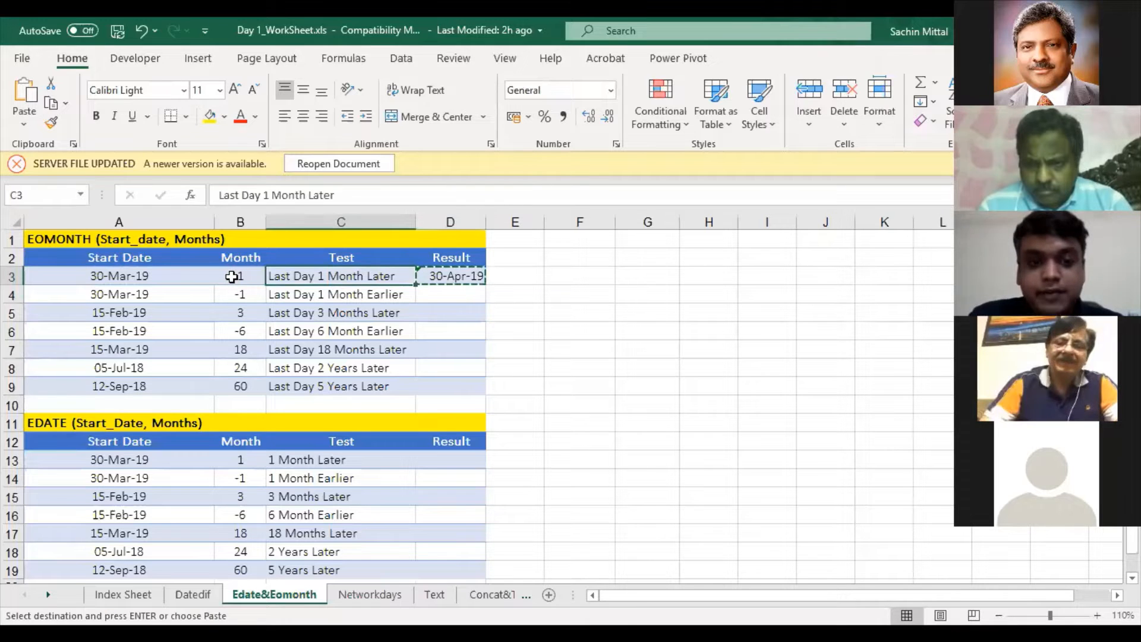
key(ctrl+Down)
key(Right)
key(ctrl+shift+Up)
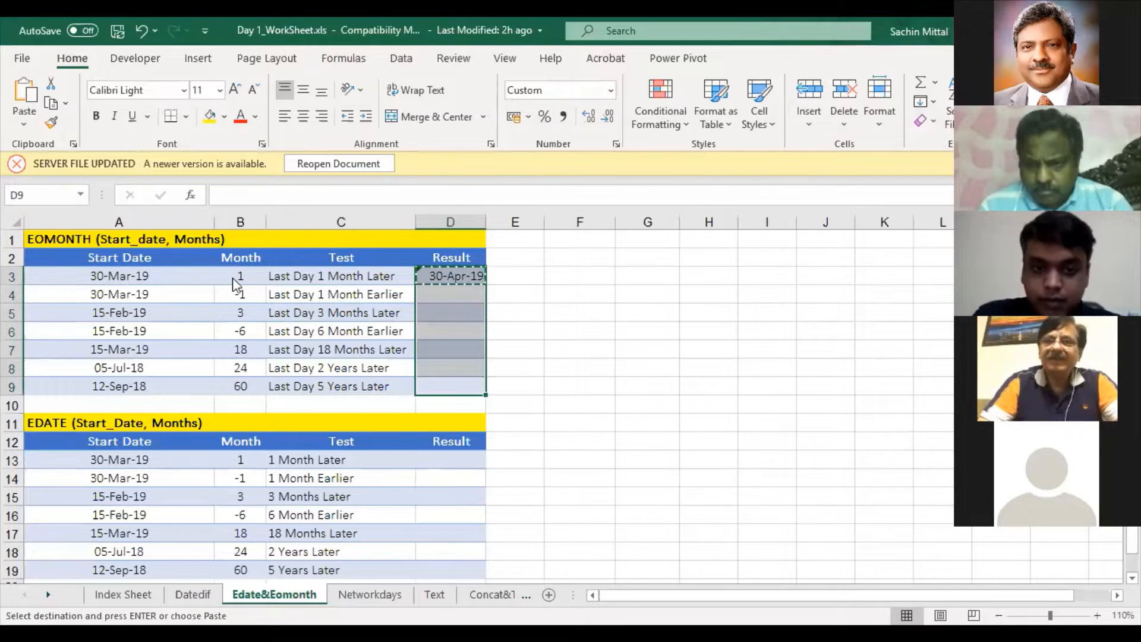
key(ctrl+alt+v)
key(f)
key(Return)
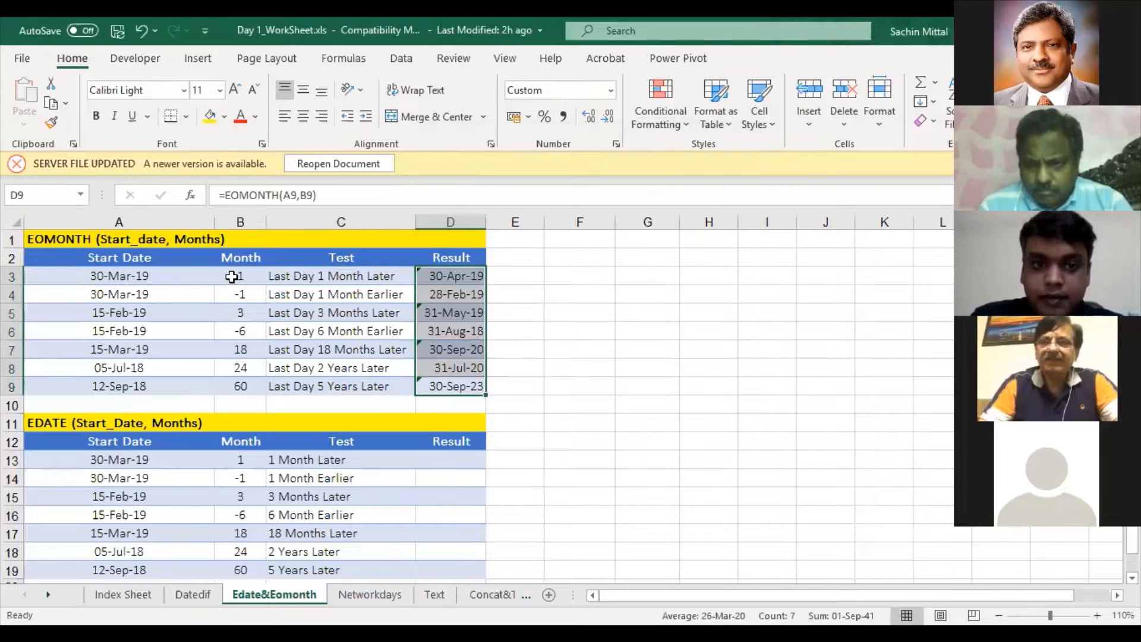
Paste the copied EOMONTH formula as formulas only into the EDATE table's Result cells D13:D19
key(Up)
key(Up)
key(Up)
key(Up)
key(Up)
key(Up)
key(Down)
key(Down)
key(Down)
key(Down)
key(Down)
key(Down)
key(Down)
key(Down)
key(Down)
key(Down)
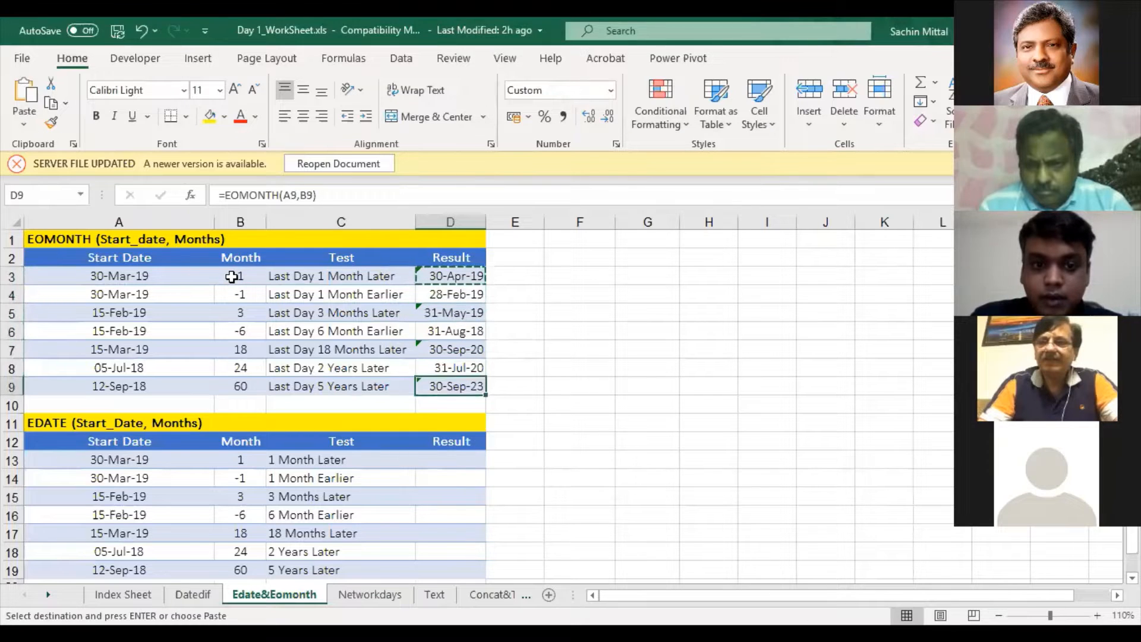
key(shift+Down)
key(shift+Down)
key(shift+Down)
key(shift+Down)
key(shift+Down)
key(shift+Down)
key(shift+Down)
key(shift+Down)
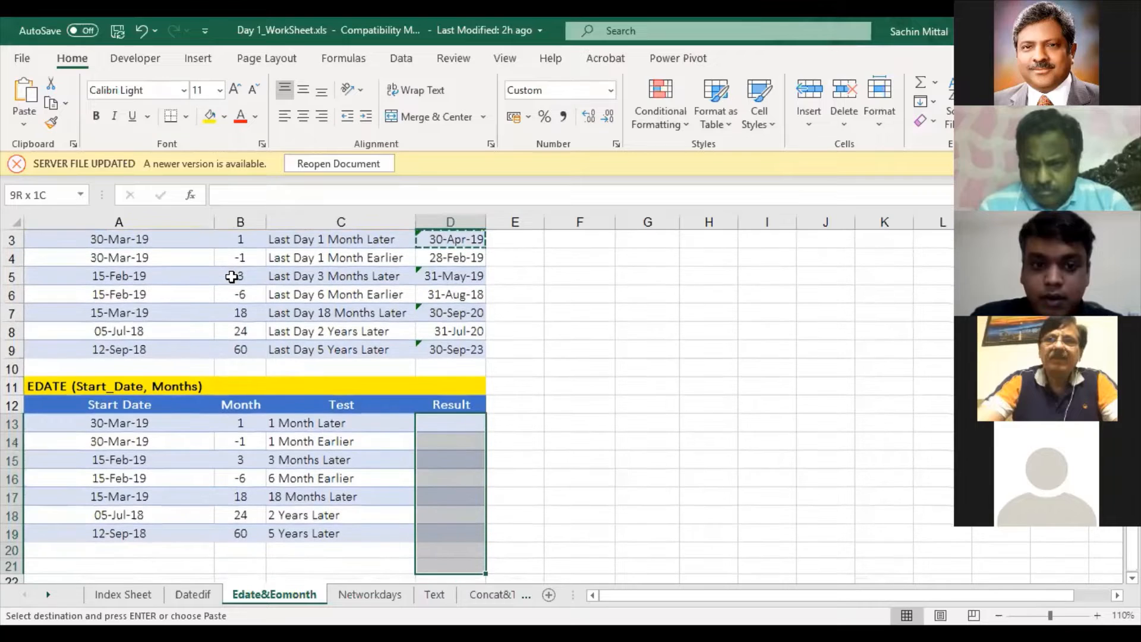
key(shift+Up)
key(shift+Up)
key(ctrl+alt+v)
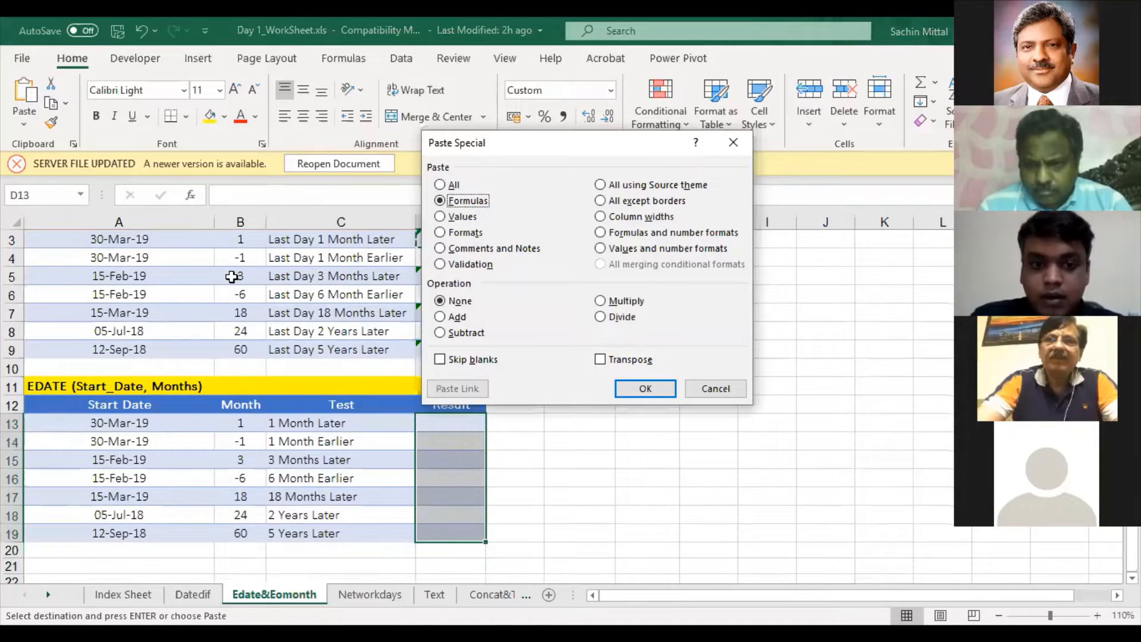
key(Return)
scroll(357, 297, up, 1)
key(Down)
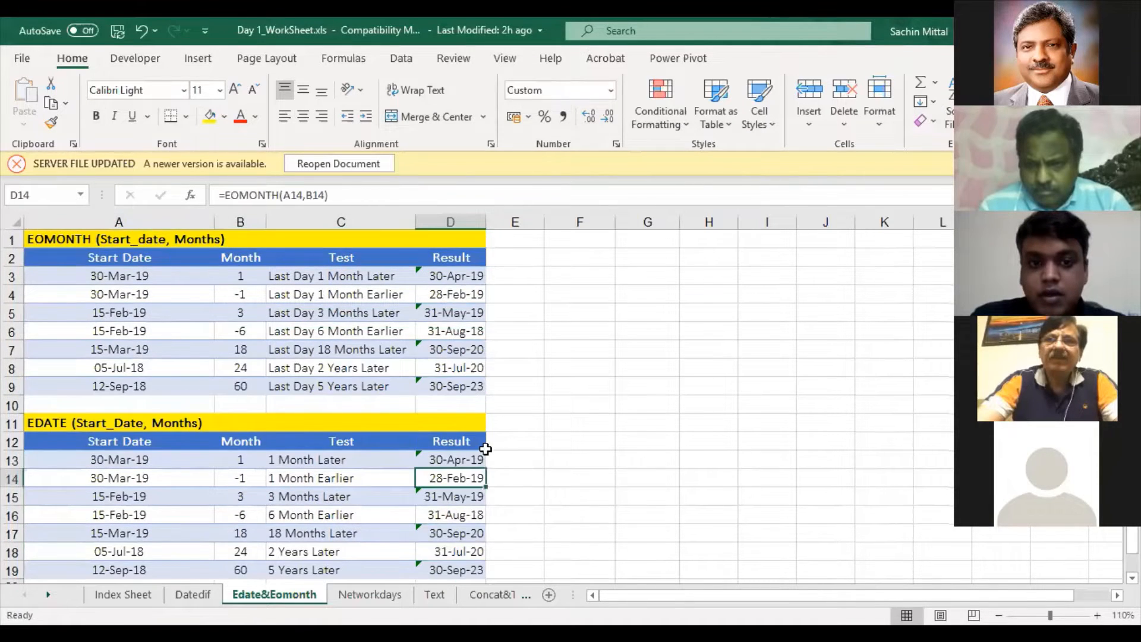
Compare the formulas in the EOMONTH table's D4 with those in the EDATE table's D13 and D14
click(471, 461)
scroll(473, 456, down, 1)
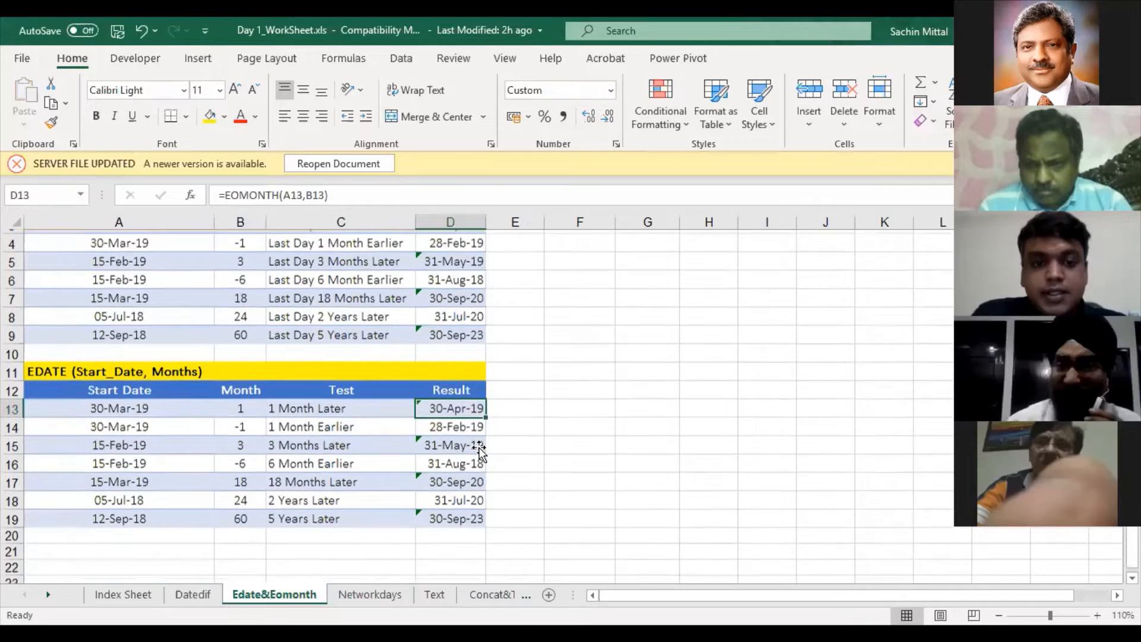
scroll(461, 297, up, 1)
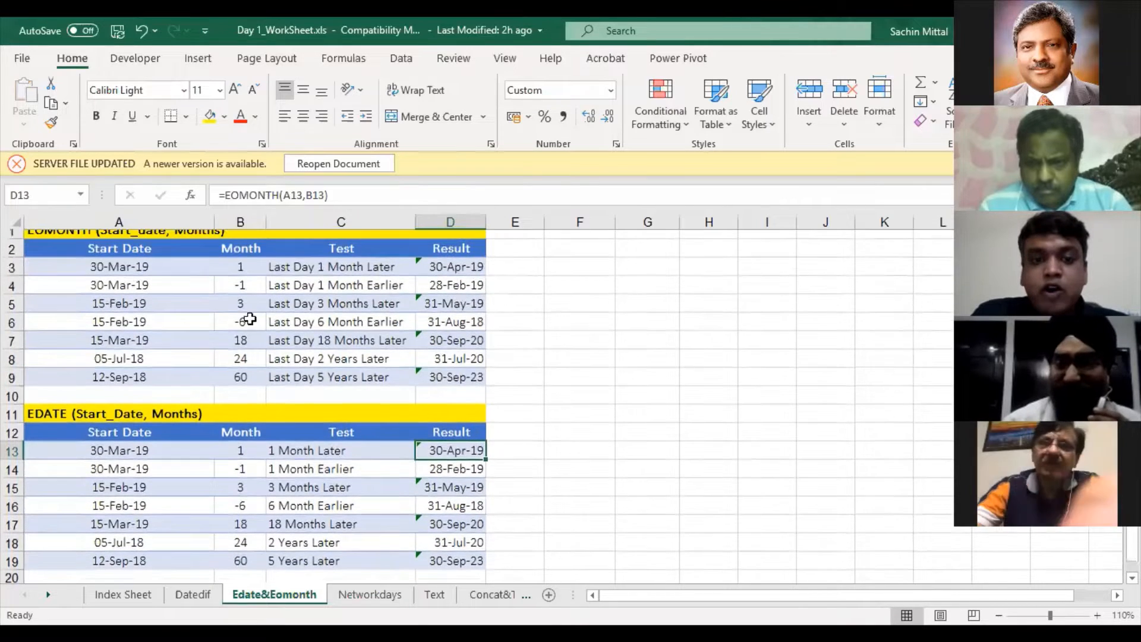
key(F2)
double_click(469, 296)
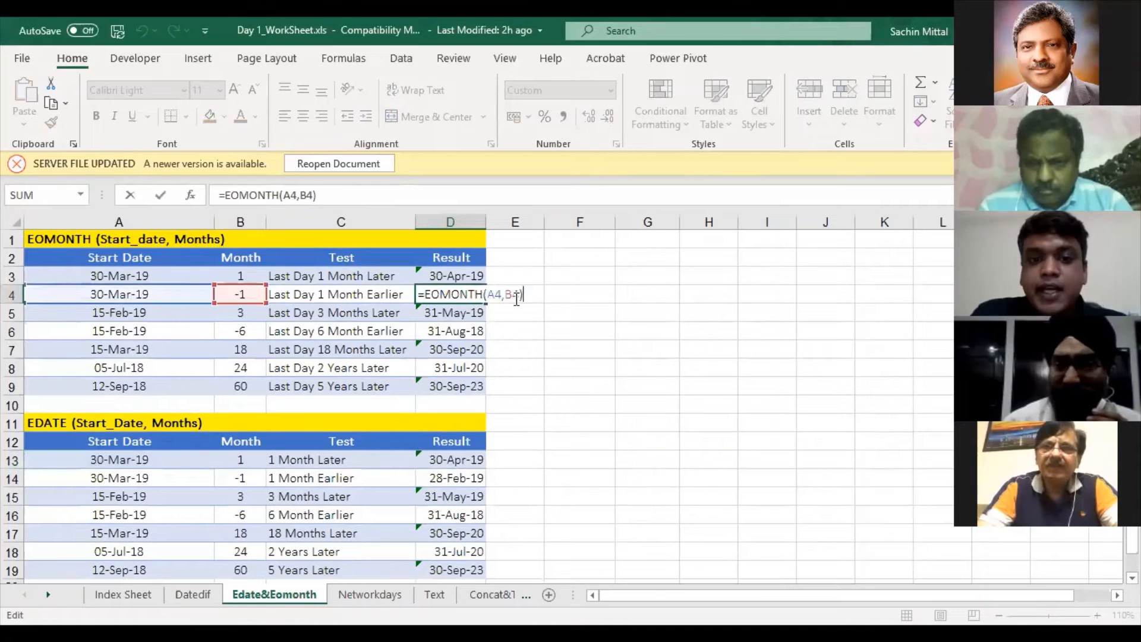
key(Escape)
click(451, 477)
scroll(452, 452, down, 1)
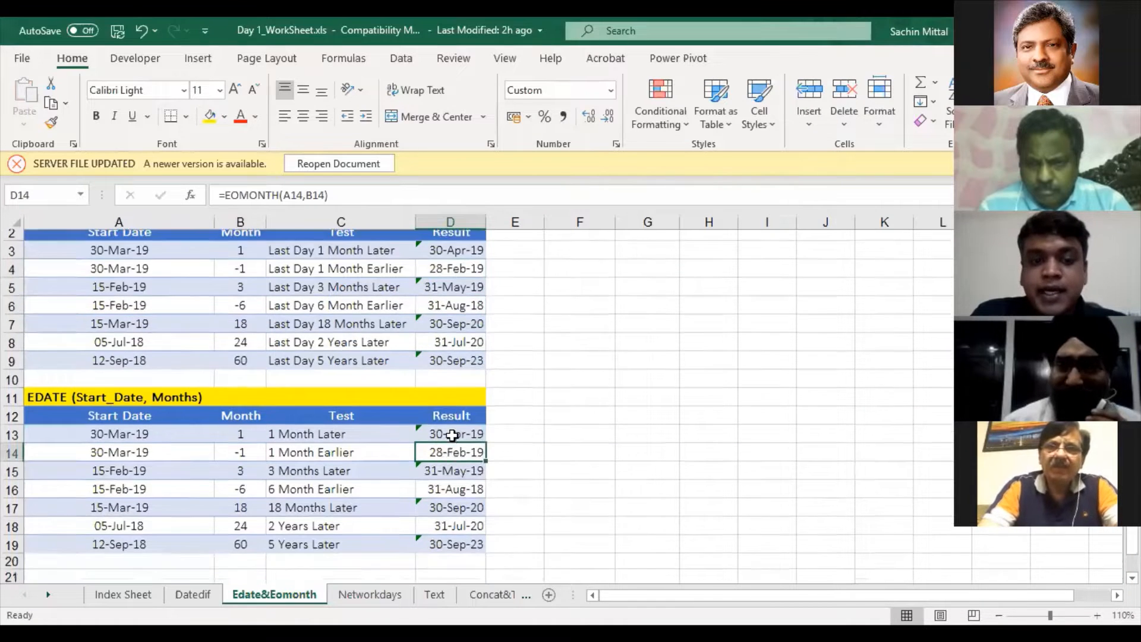
double_click(458, 429)
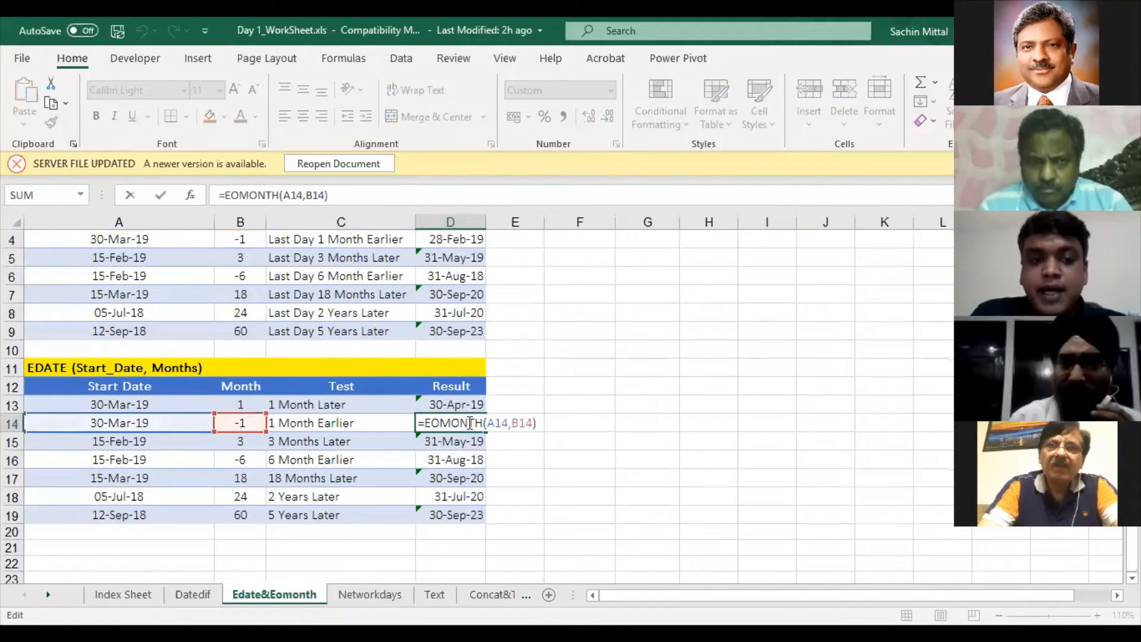
key(Escape)
scroll(458, 344, up, 1)
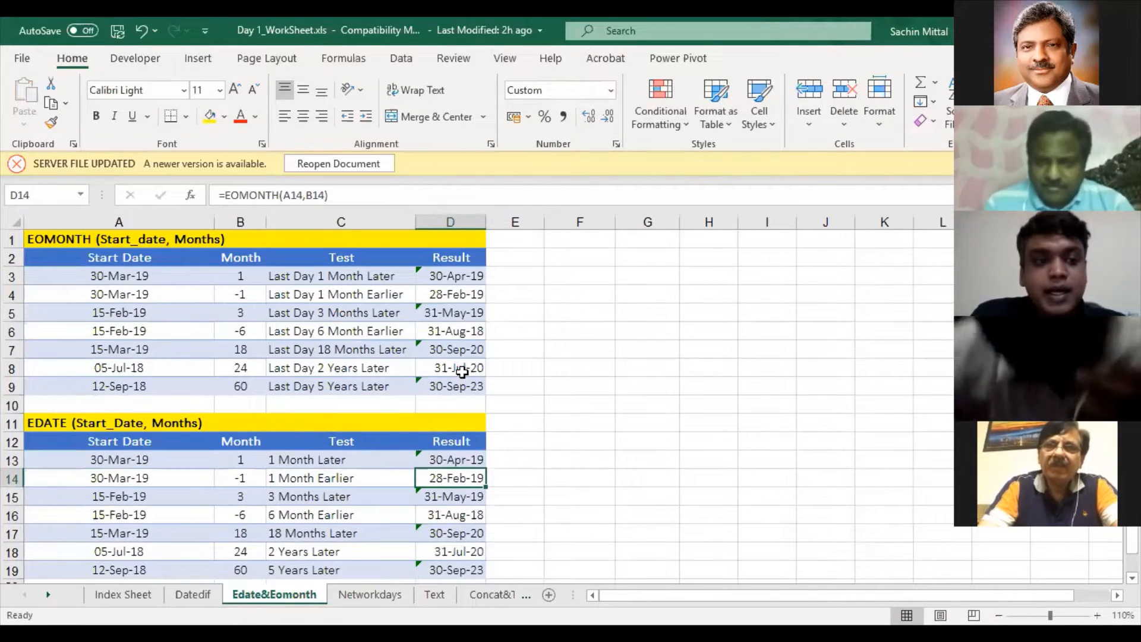
click(465, 292)
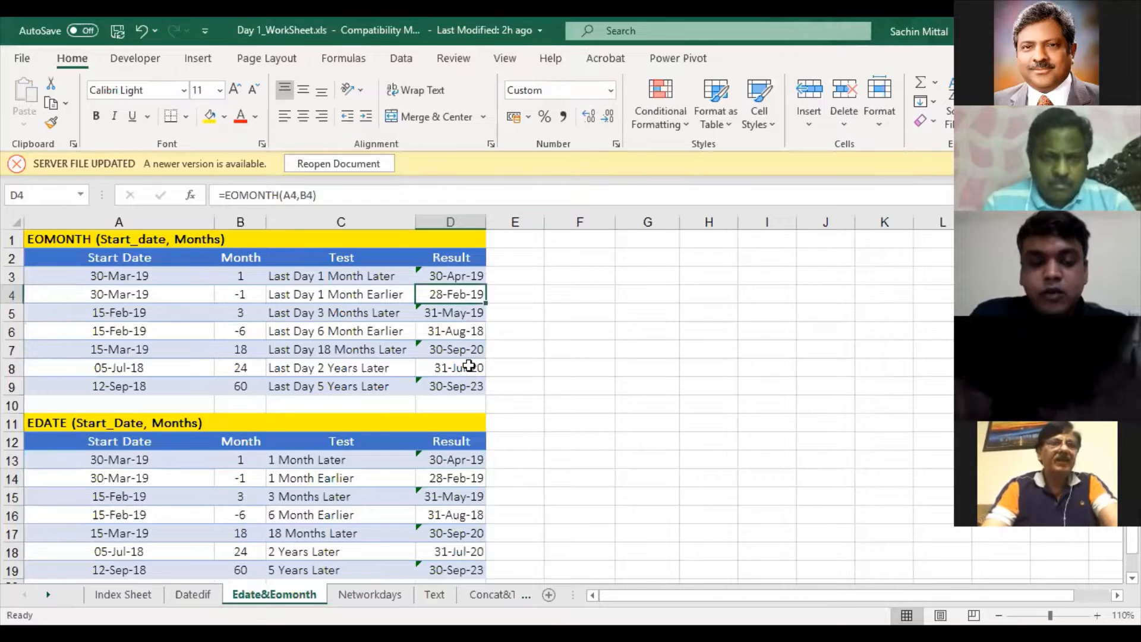
click(451, 409)
click(452, 460)
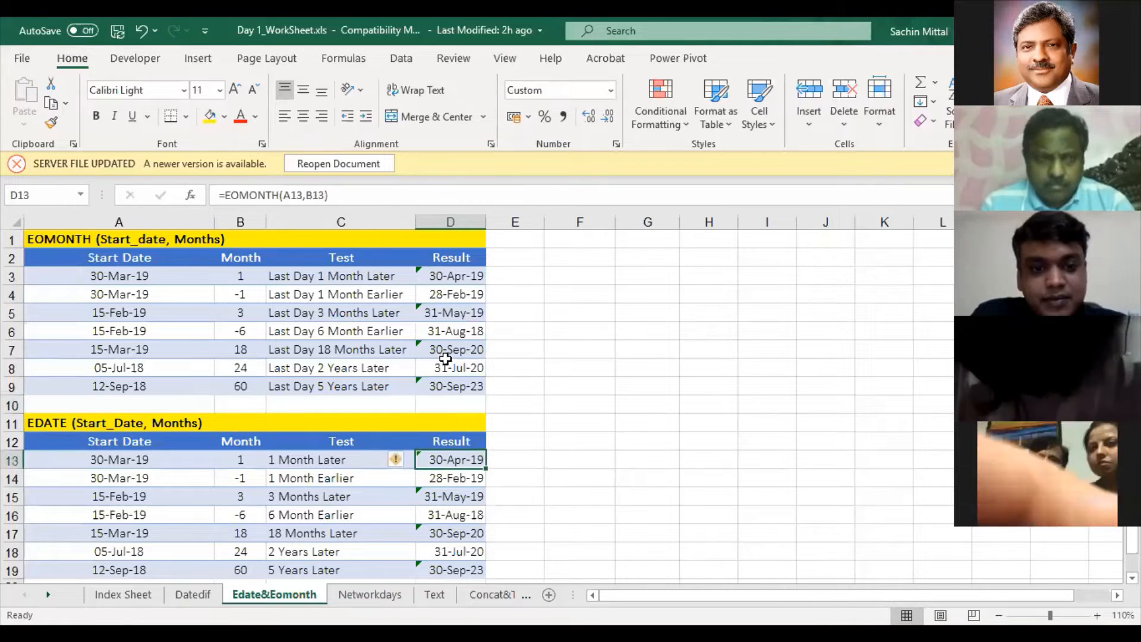
Clear the Result cells of both tables, D3:D9 and D13:D19
click(452, 281)
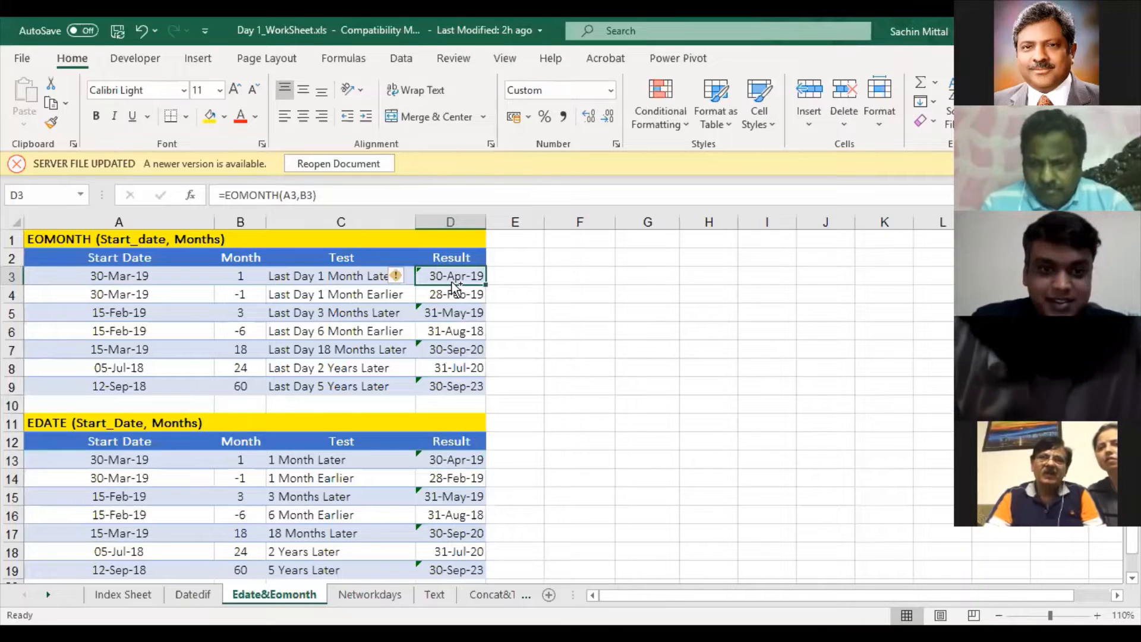
key(ctrl+shift+Down)
key(Delete)
key(Down)
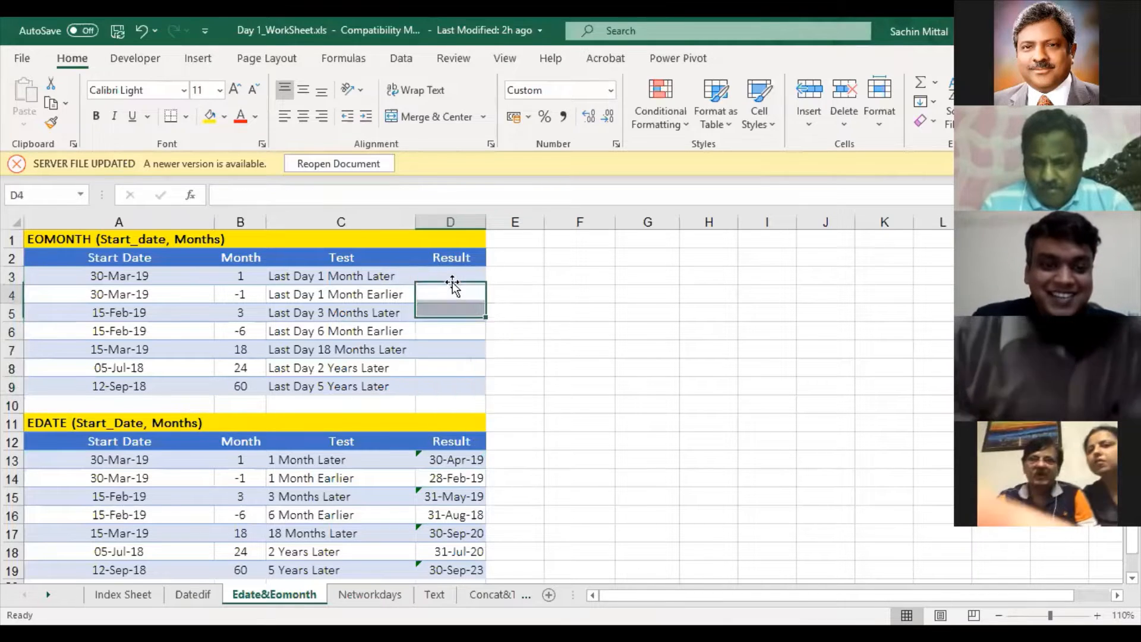
key(ctrl+Down)
key(Down)
key(ctrl+shift+Down)
key(Delete)
Fill the empty result cell D3 with =EOMONTH(A3,B3), using the row's start date and month count
key(Up)
key(Up)
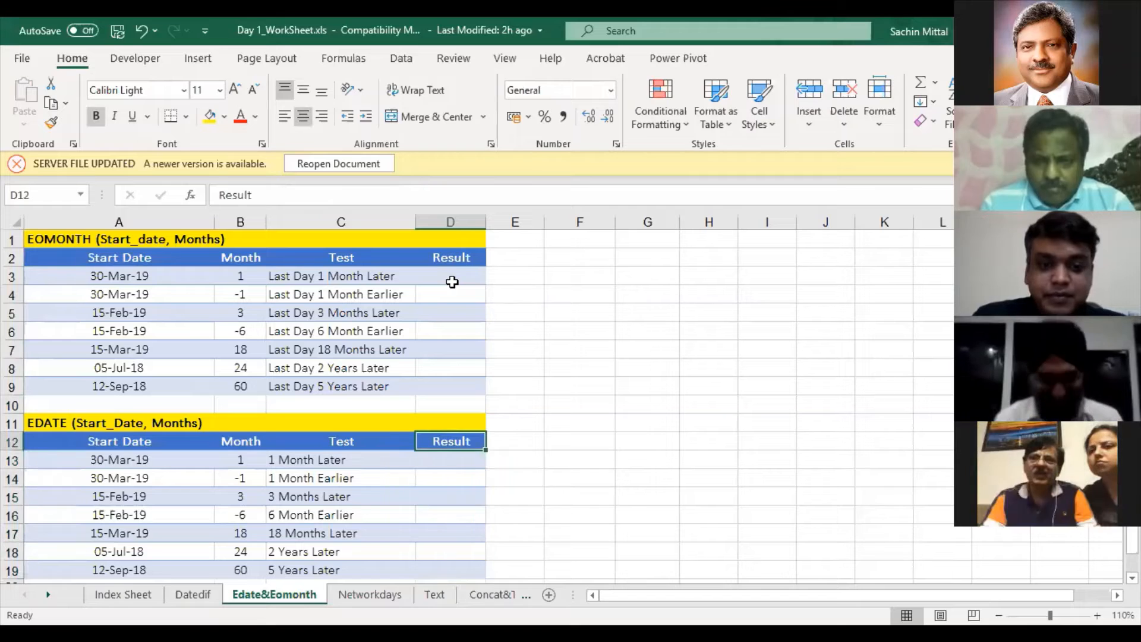
key(Up)
key(Up)
key(Up)
key(Up)
key(Up)
key(Up)
key(Up)
key(Up)
text(Eom)
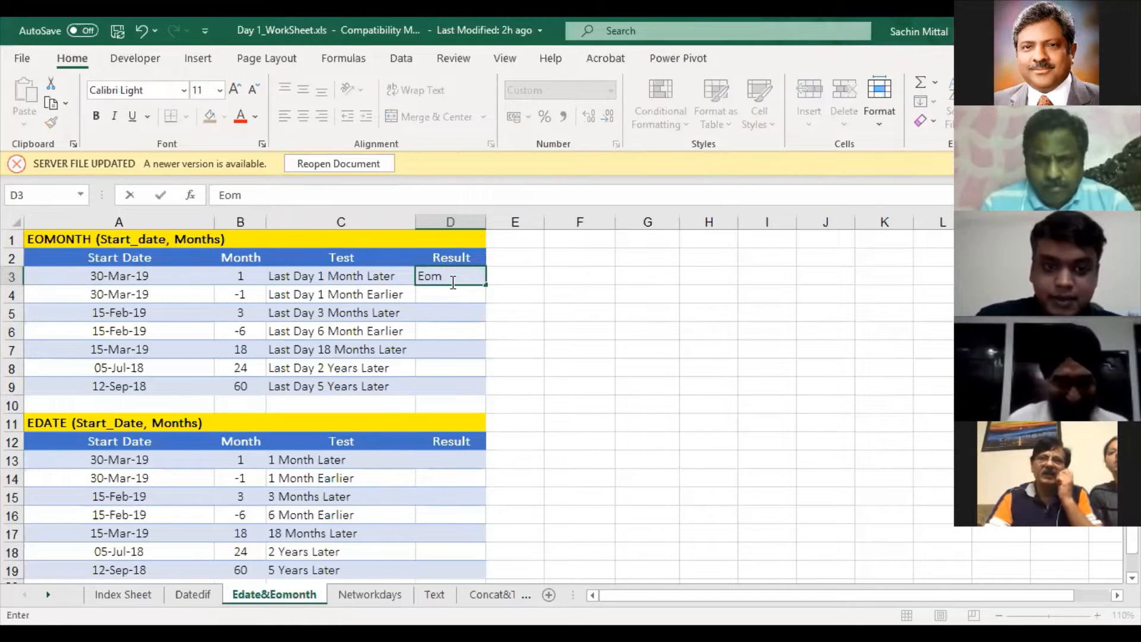
key(Escape)
text(=)
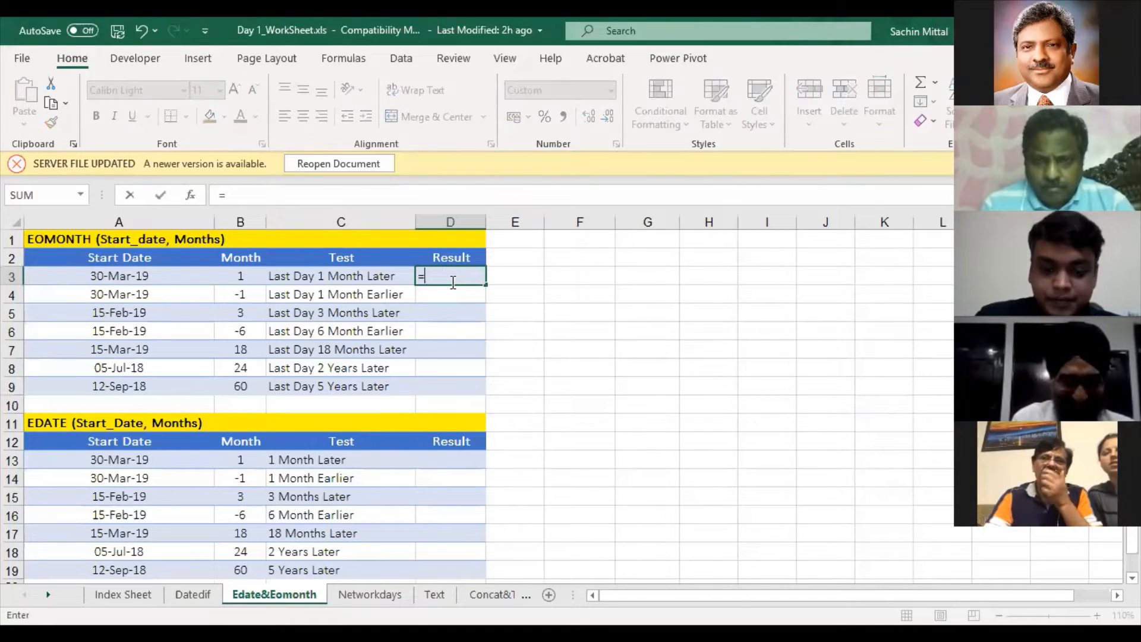
text(EOMONTH()
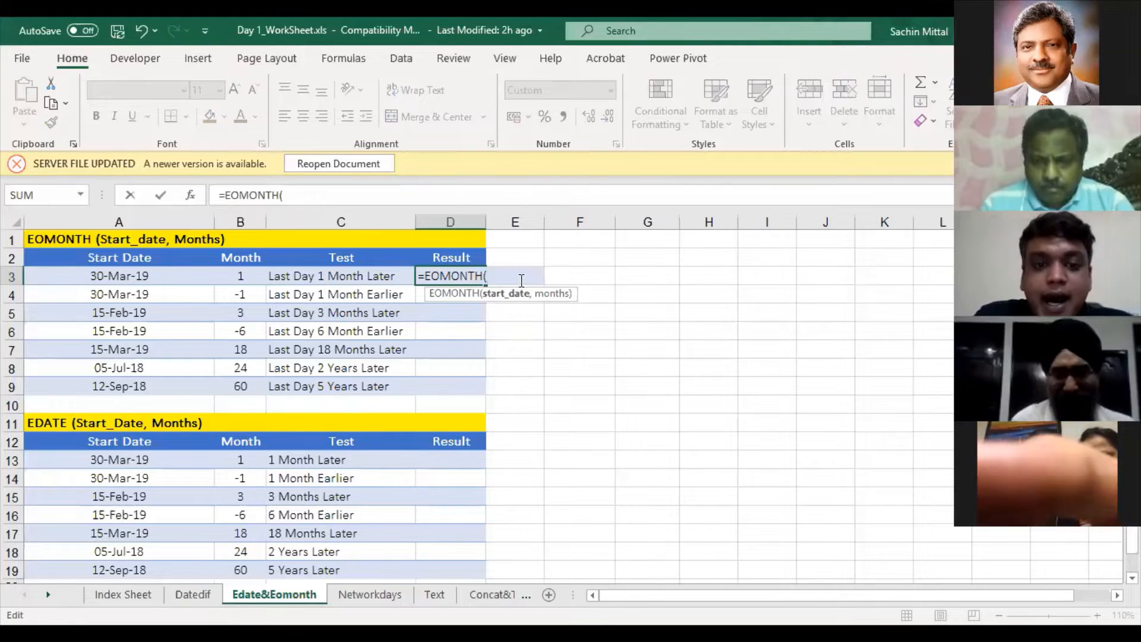
click(145, 282)
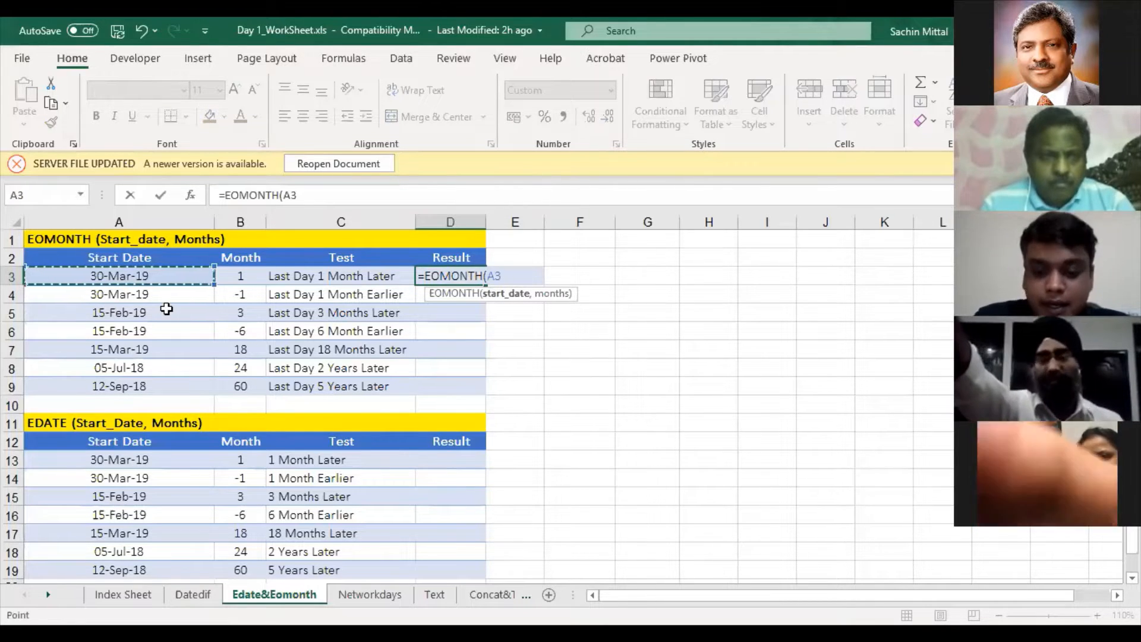
text(,)
click(244, 277)
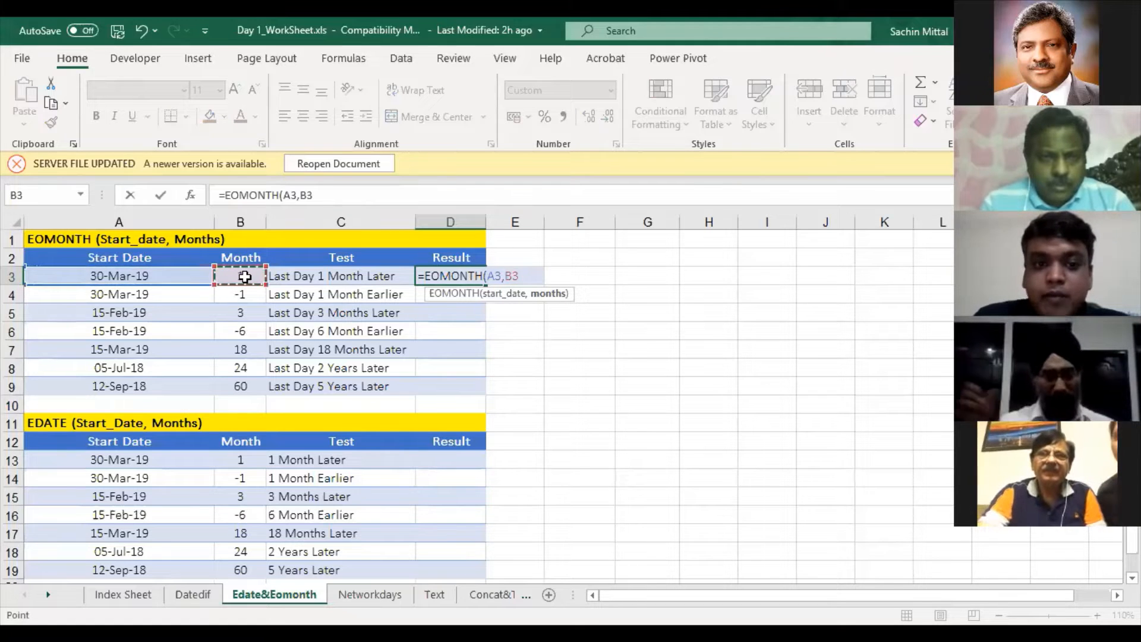
key(Return)
Copy the D3 formula and paste it over D3:D9 to complete the EOMONTH table's Result column
key(Up)
key(ctrl+c)
key(Down)
key(Left)
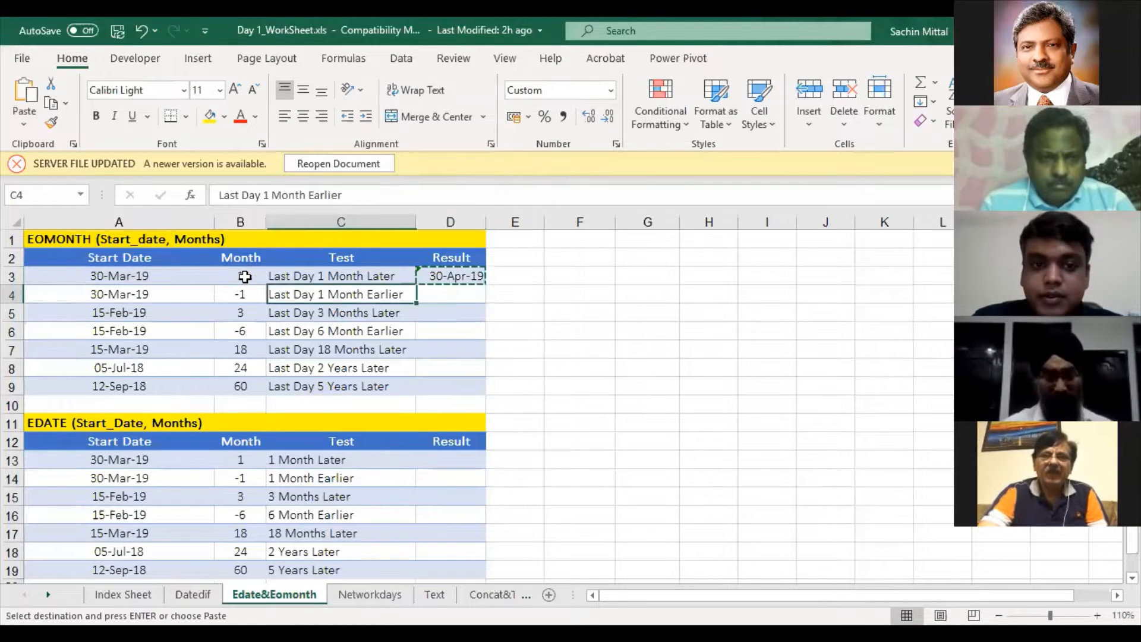
key(Down)
key(Down)
key(Down)
key(Down)
key(Down)
key(Right)
key(ctrl+shift+Up)
key(Return)
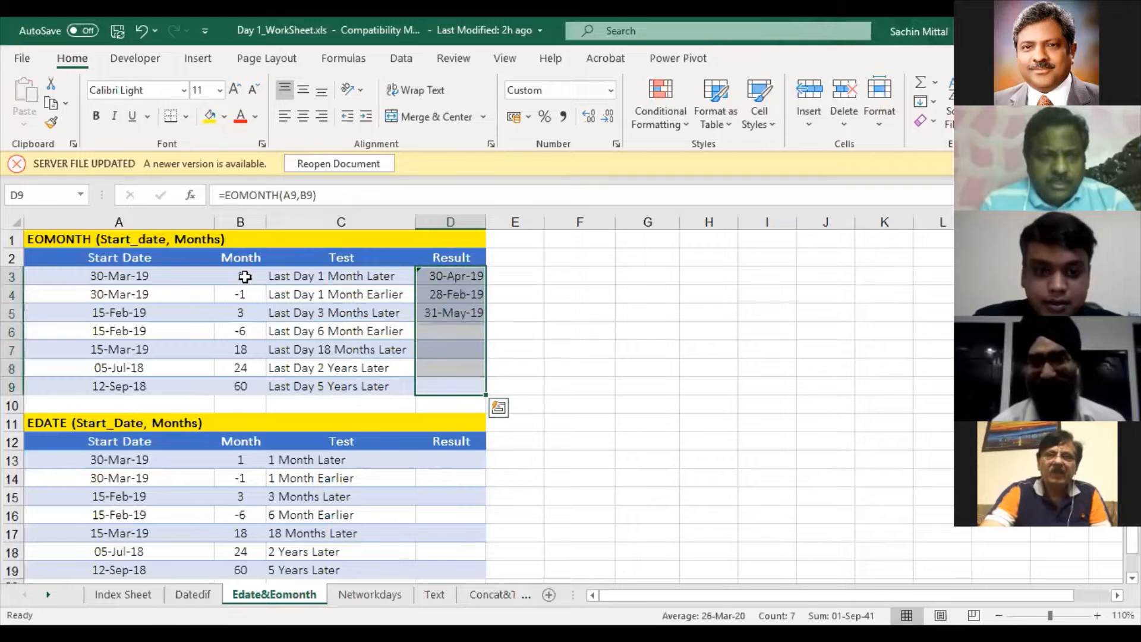
Examine the EOMONTH formula in D3 together with its start date in A3 and month count in B3
click(446, 306)
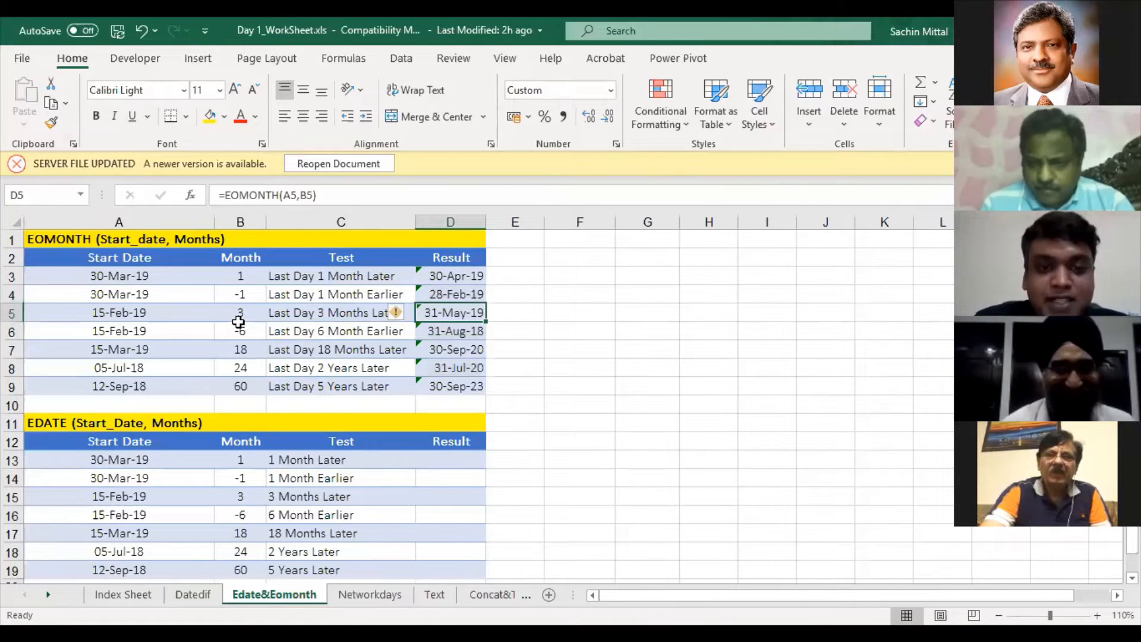
key(Up)
key(Up)
key(F2)
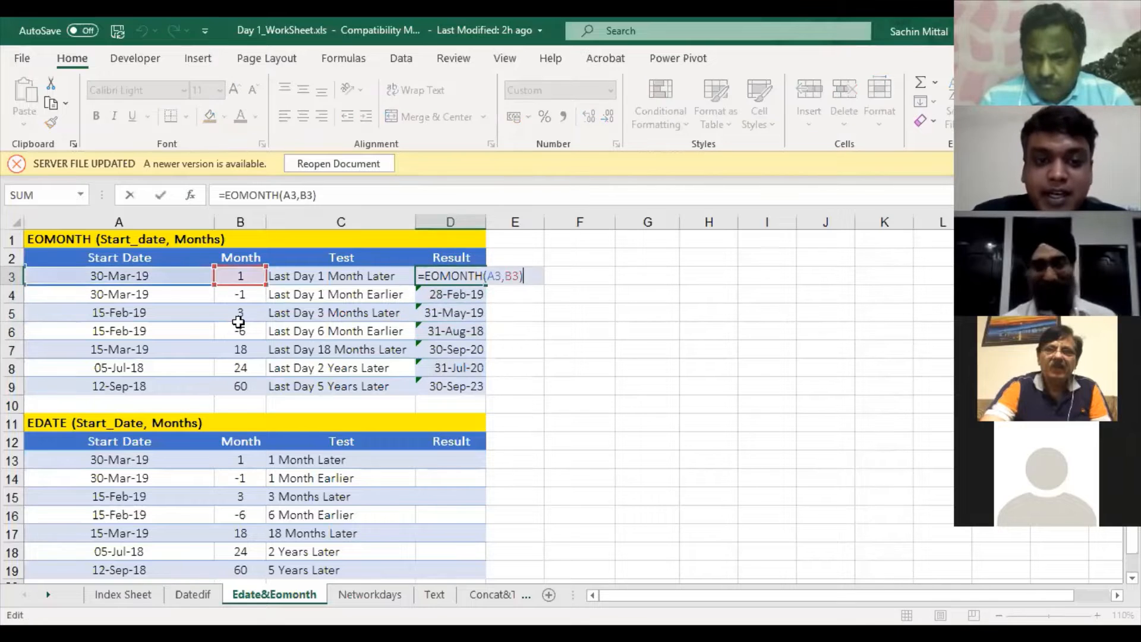
key(Escape)
key(Left)
key(Left)
key(Left)
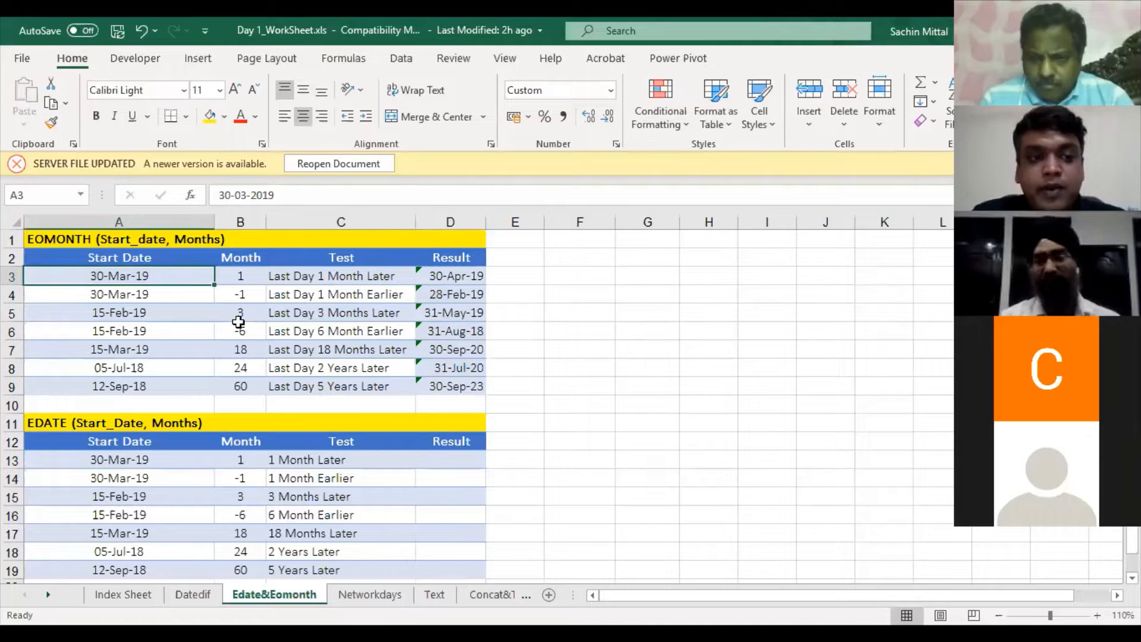
key(Right)
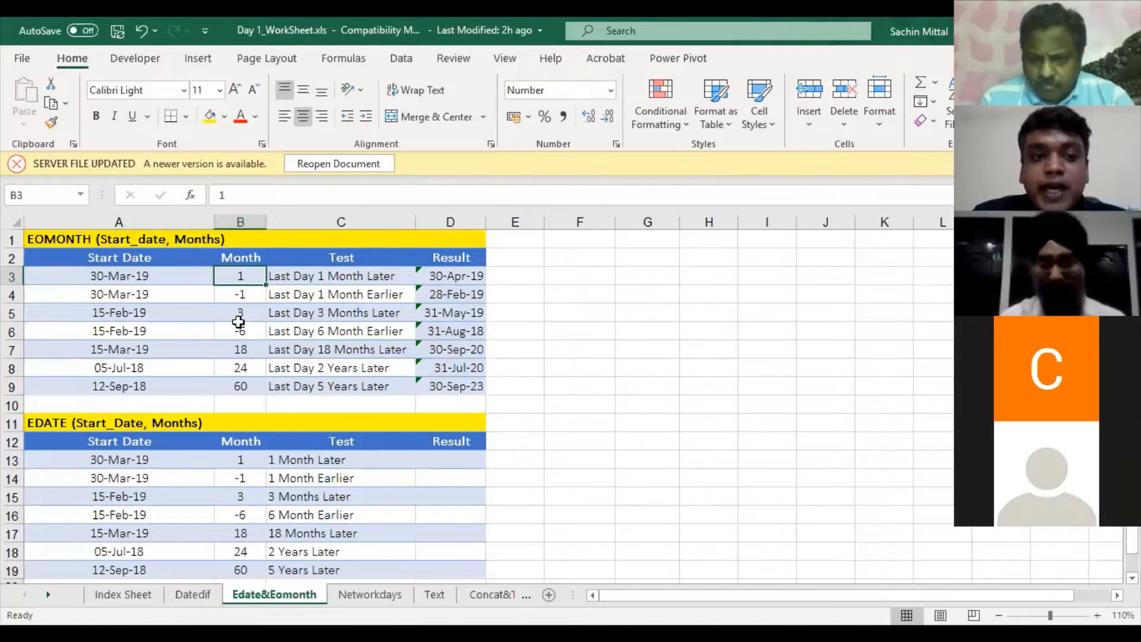
key(Right)
key(Right)
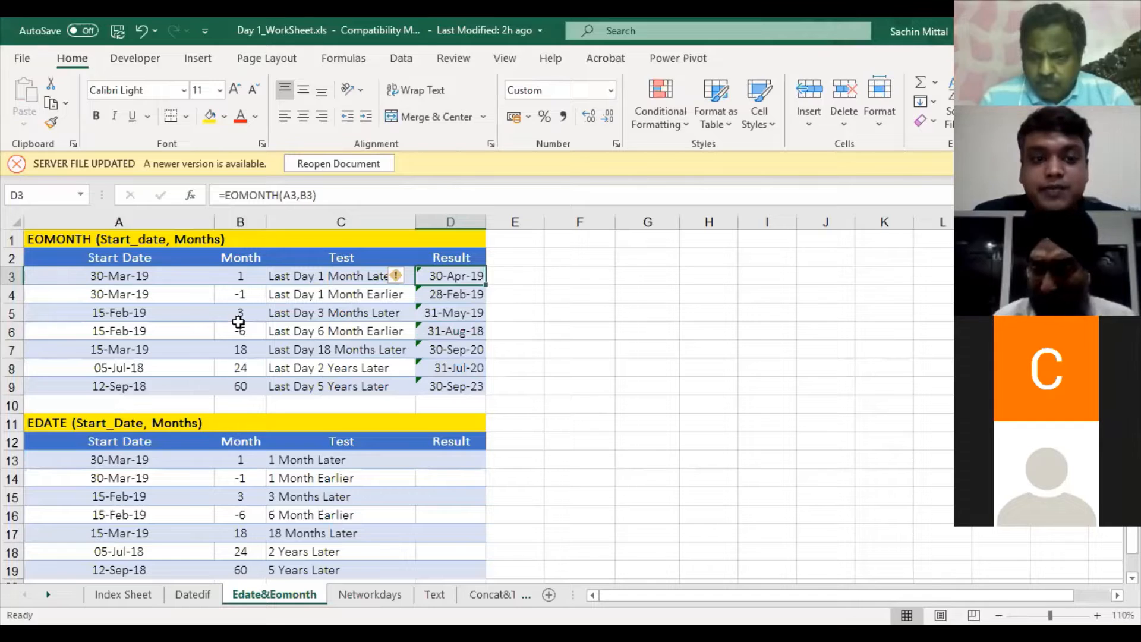
Review the D3 formula once more and go through the EOMONTH table's Result cells down to D9
key(F2)
key(Return)
key(Return)
key(Return)
key(Return)
key(Return)
key(Return)
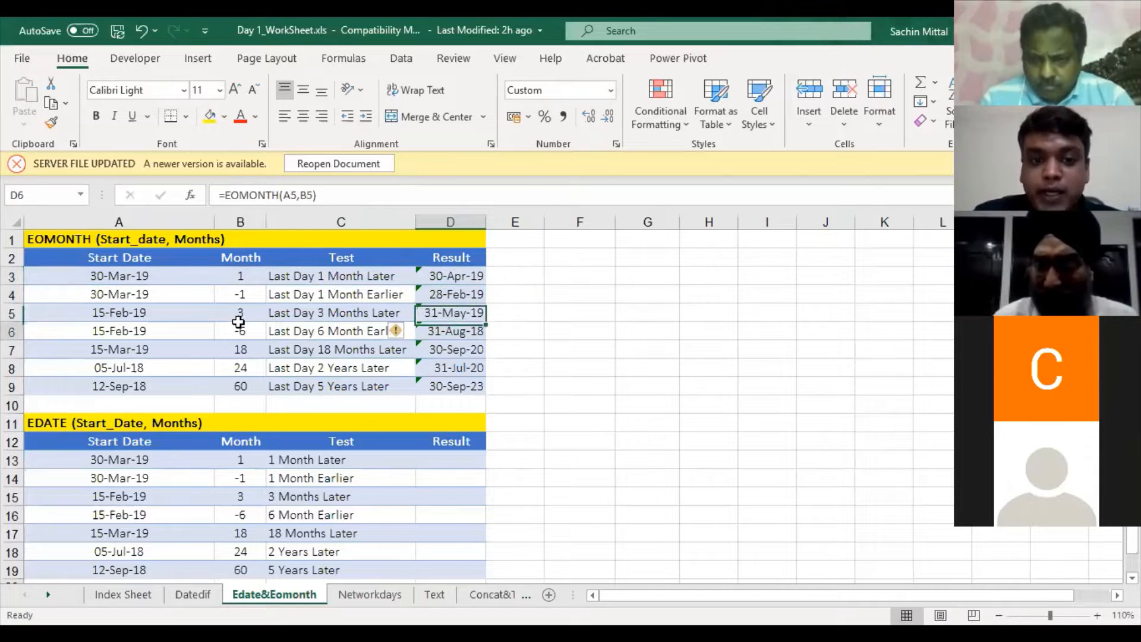
Fill the EDATE table's first result cell D13 with =EDATE(A13,B13), using the row's start date and month count
key(ctrl+c)
key(Down)
key(Down)
key(Down)
key(Down)
key(Down)
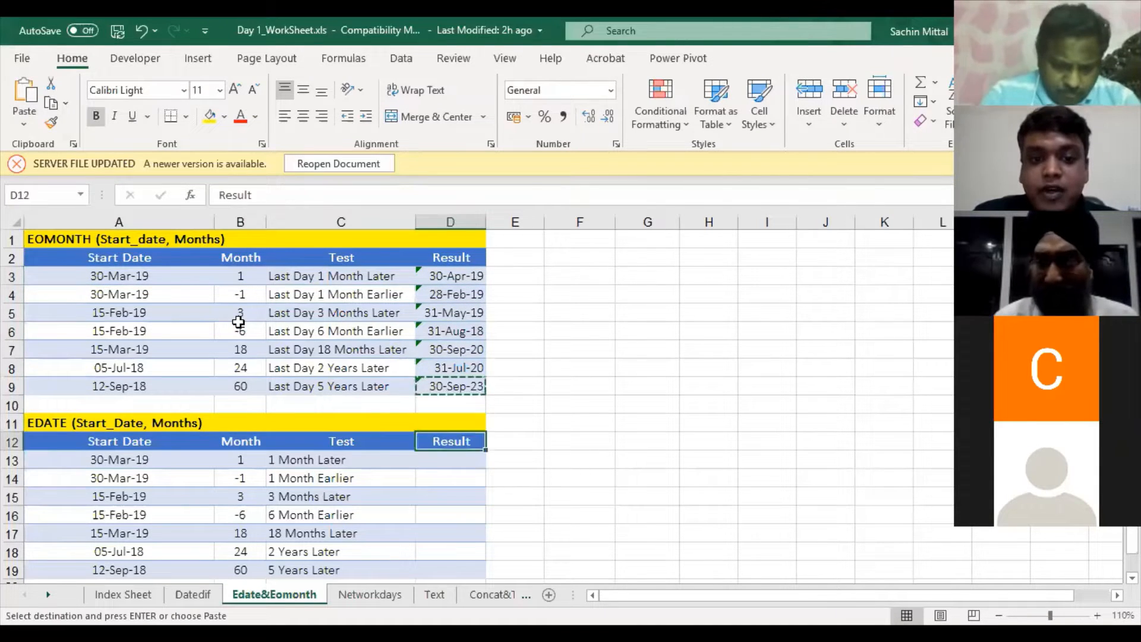
key(Up)
key(Escape)
text(=)
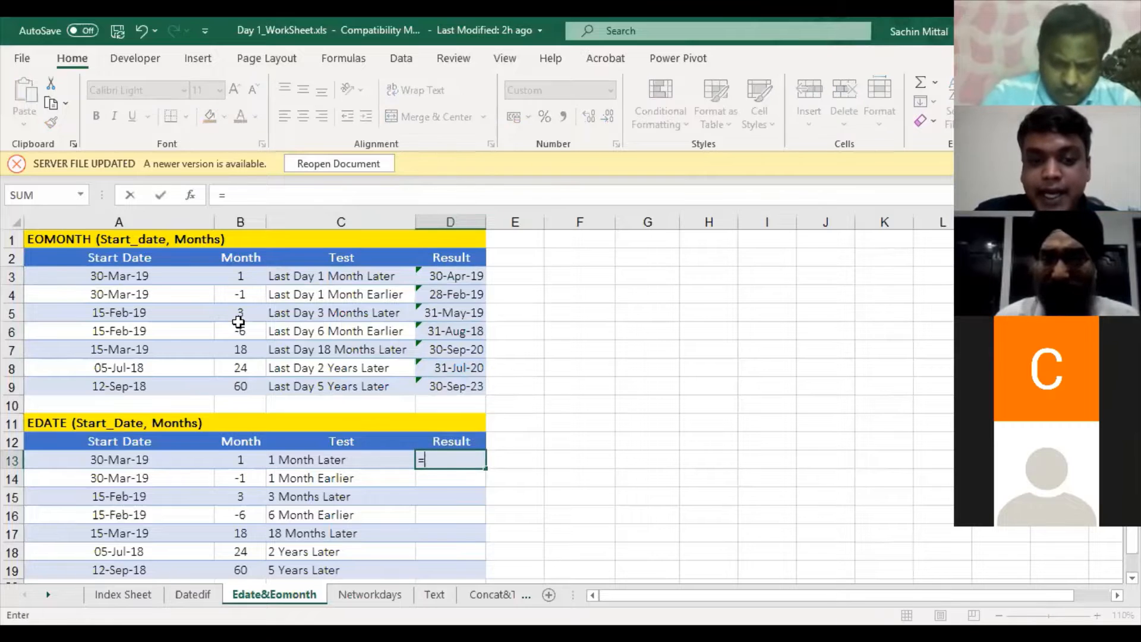
text(EDATE()
key(Left)
key(Left)
key(Left)
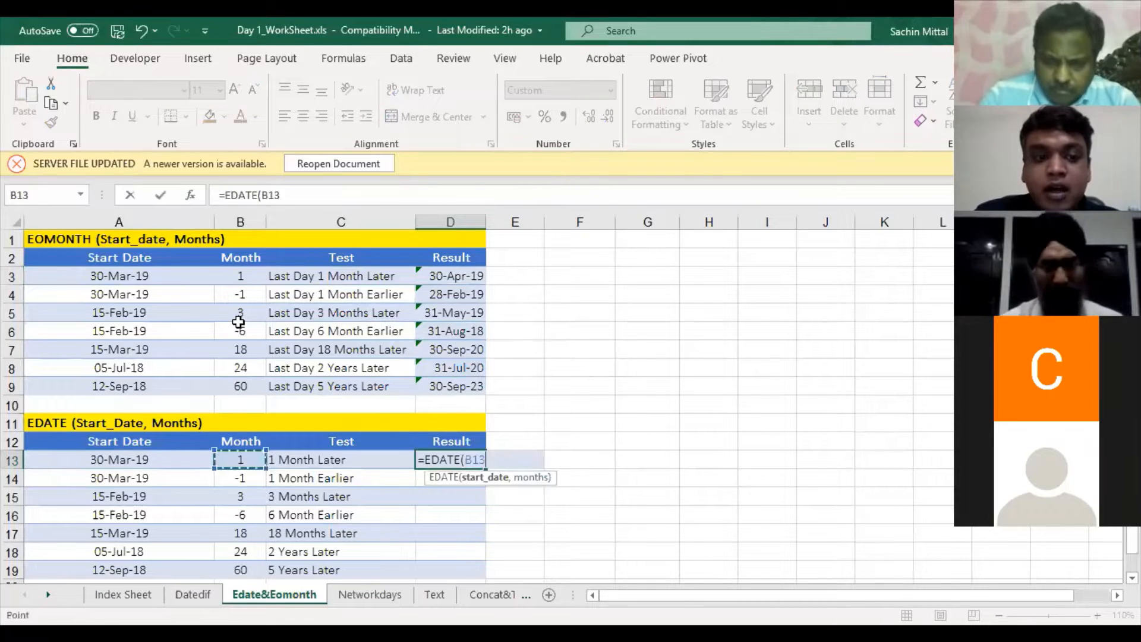
text(,)
key(Left)
key(Left)
key(ctrl+Return)
Fill the D13 formula down through D19 to complete the EDATE table's Result column
key(shift+Down)
key(shift+Down)
key(shift+Down)
key(shift+Down)
key(shift+Down)
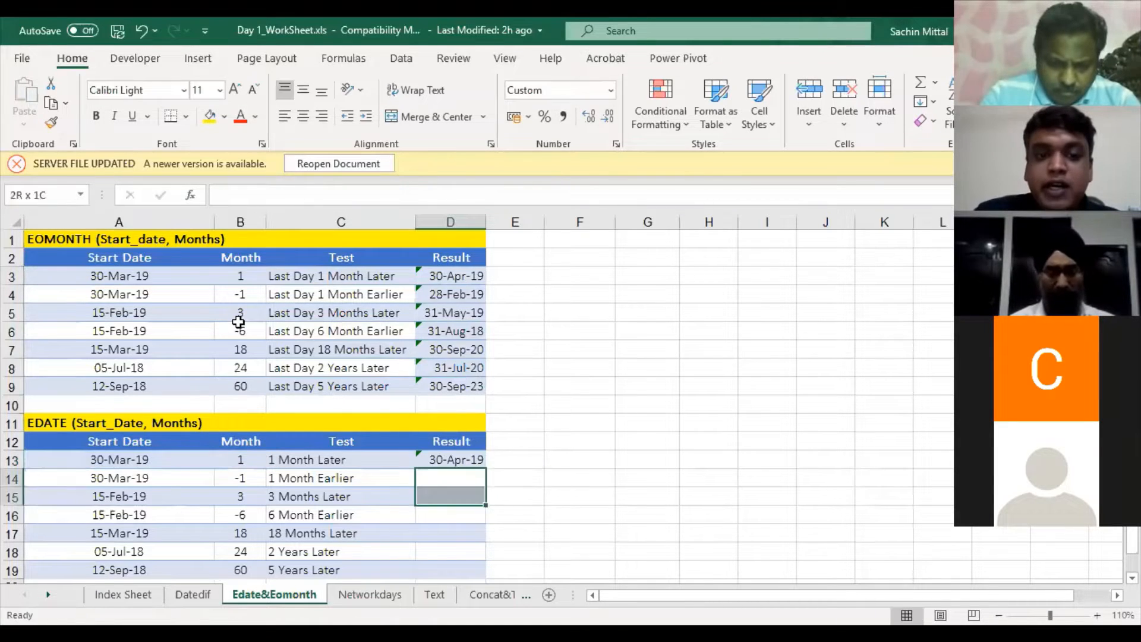
key(shift+Down)
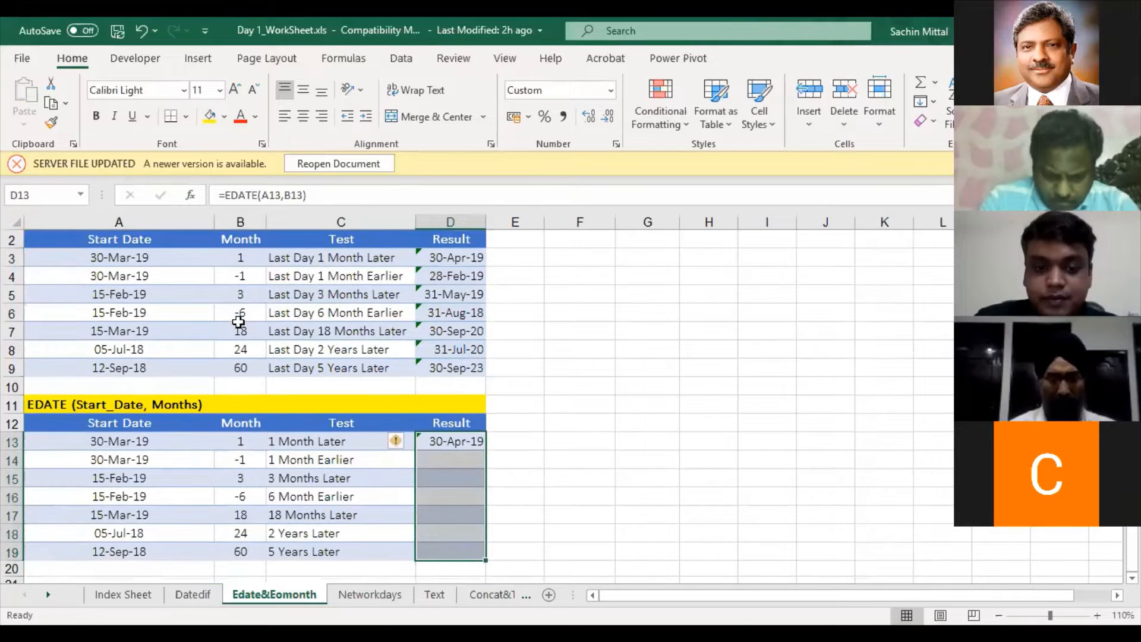
key(ctrl+d)
Examine the EDATE table's D14 formula and Month column, and trace row 15 from start date and month count to result
click(450, 464)
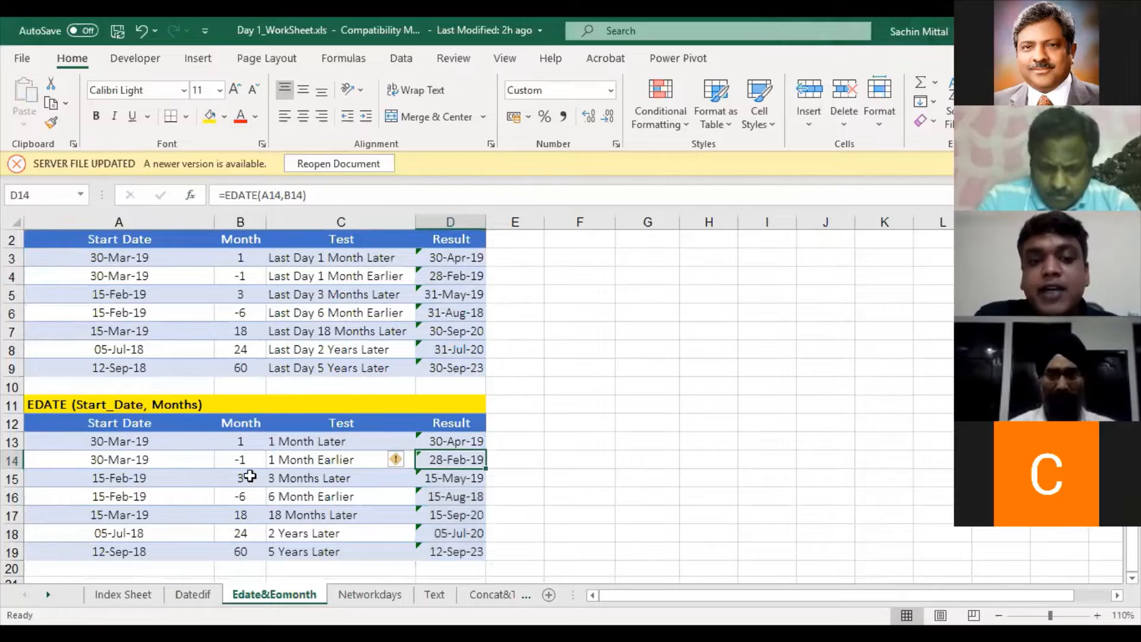
drag(241, 442, 241, 552)
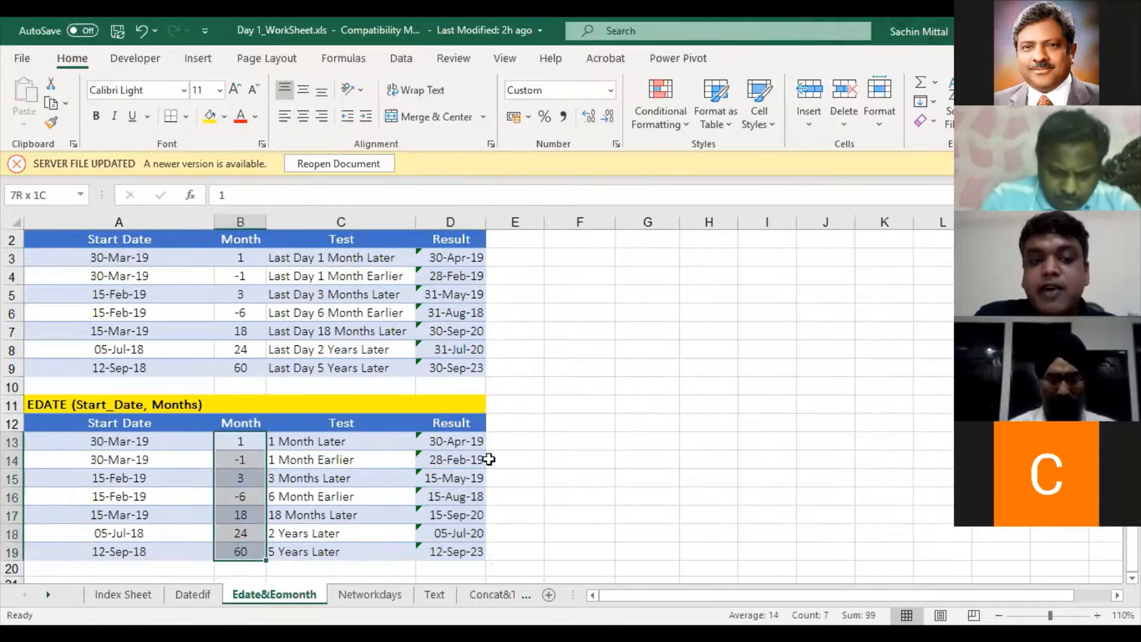
click(154, 479)
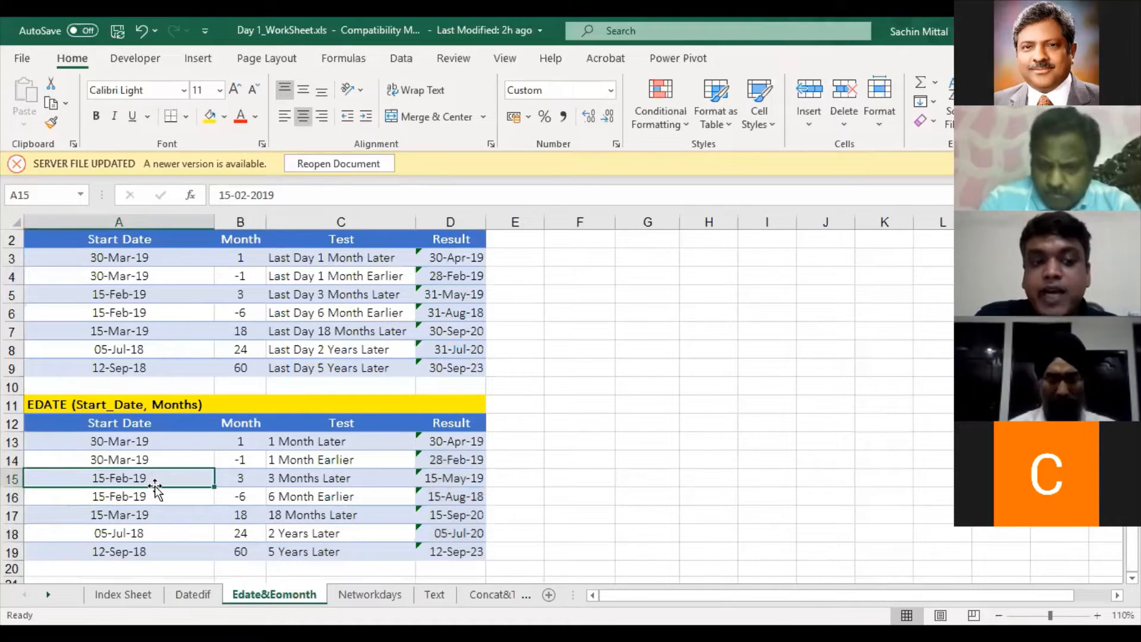
click(244, 479)
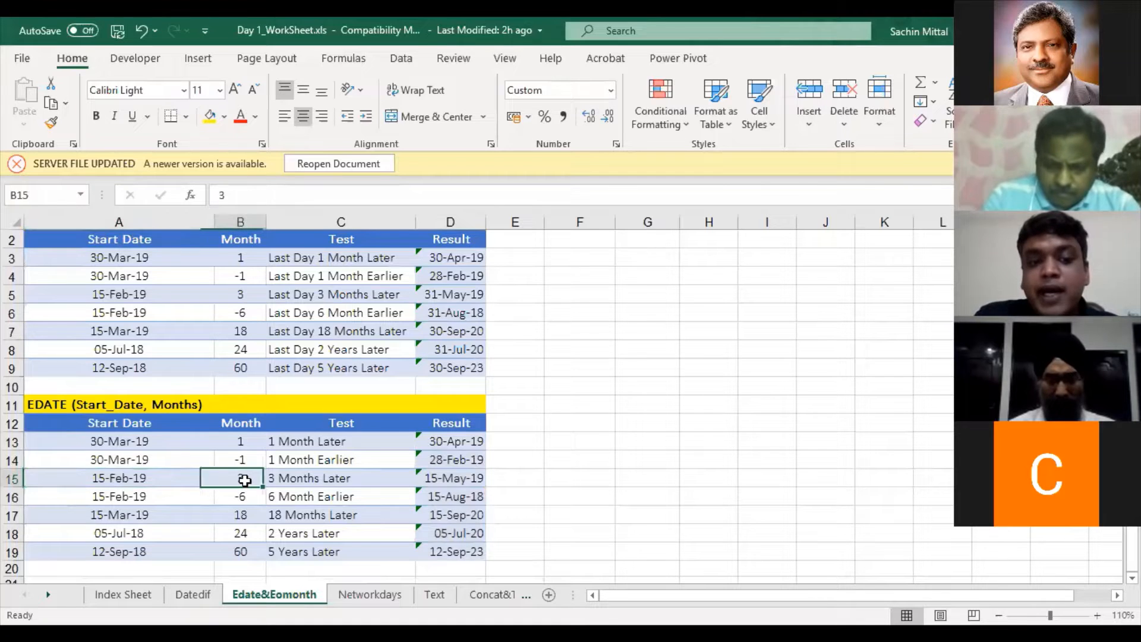
click(442, 479)
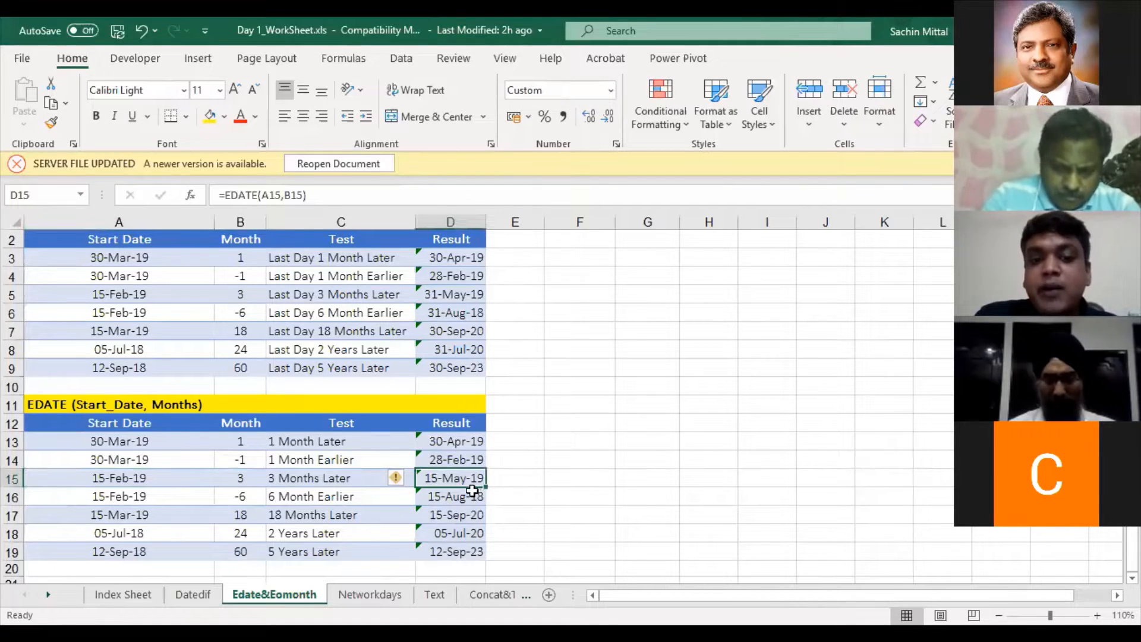
Compare the EOMONTH result in row 5 with the EDATE result in row 15 for the same start date and month count
scroll(433, 400, up, 1)
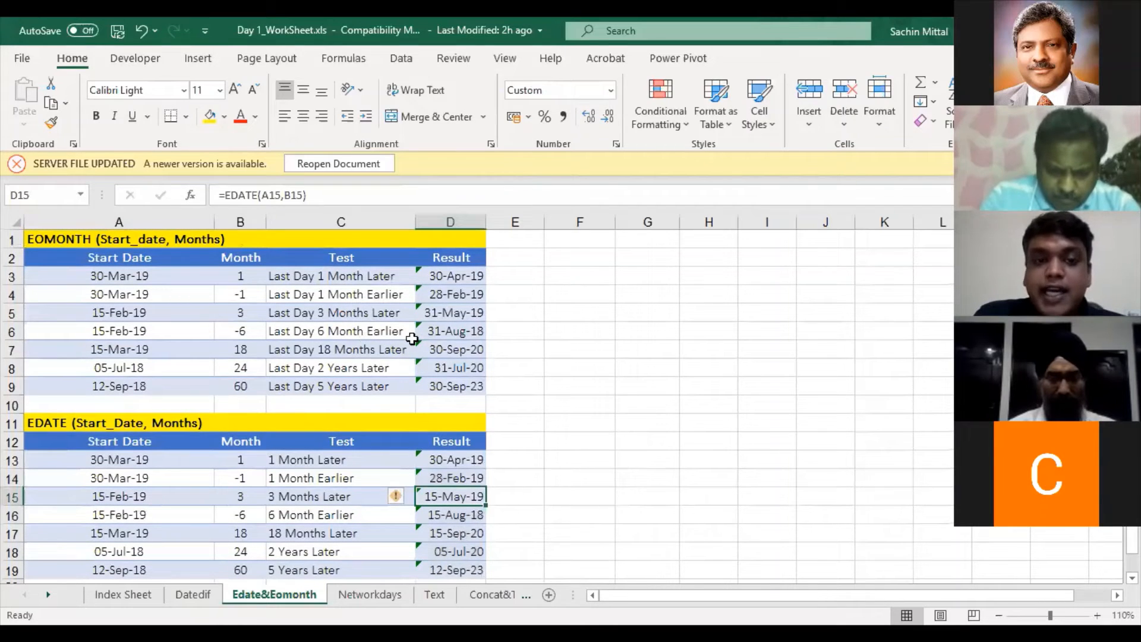
click(395, 332)
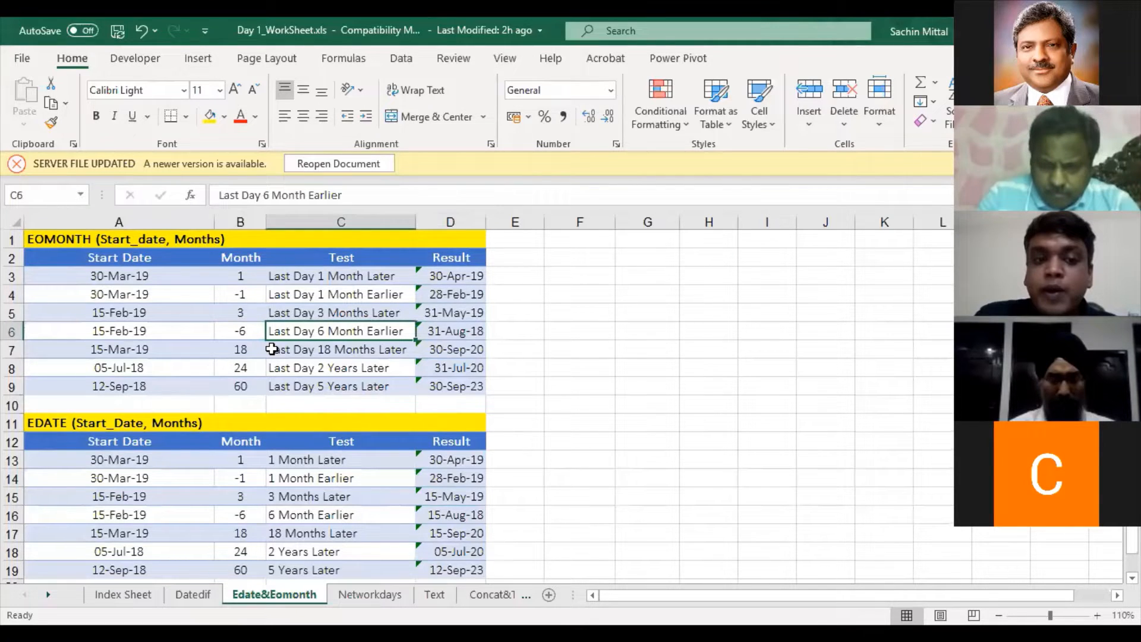
click(199, 316)
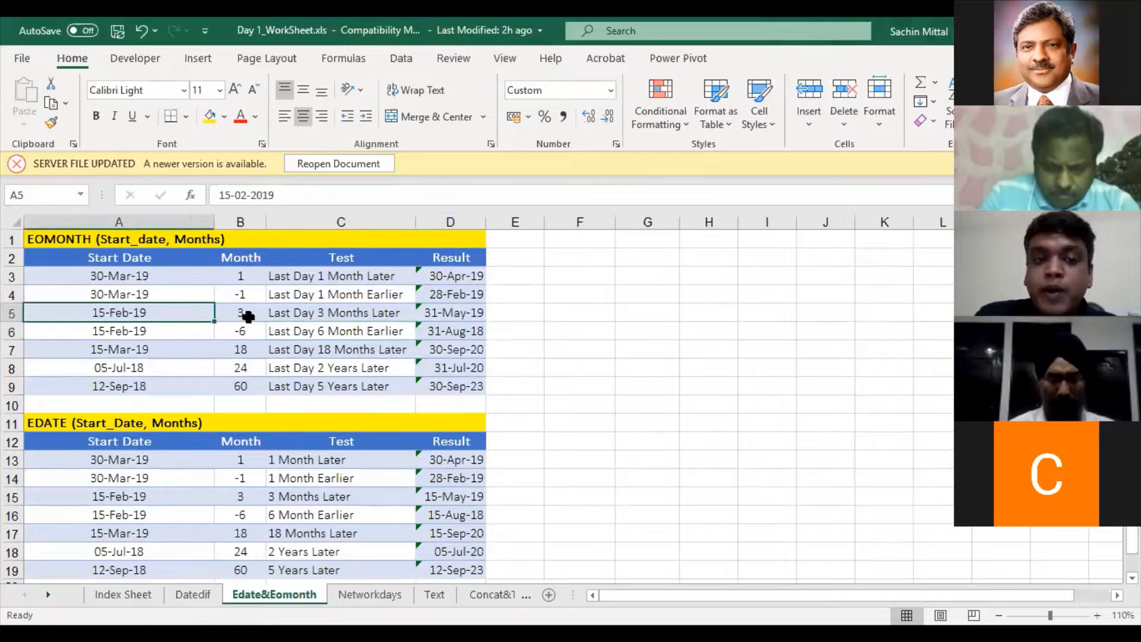
click(438, 316)
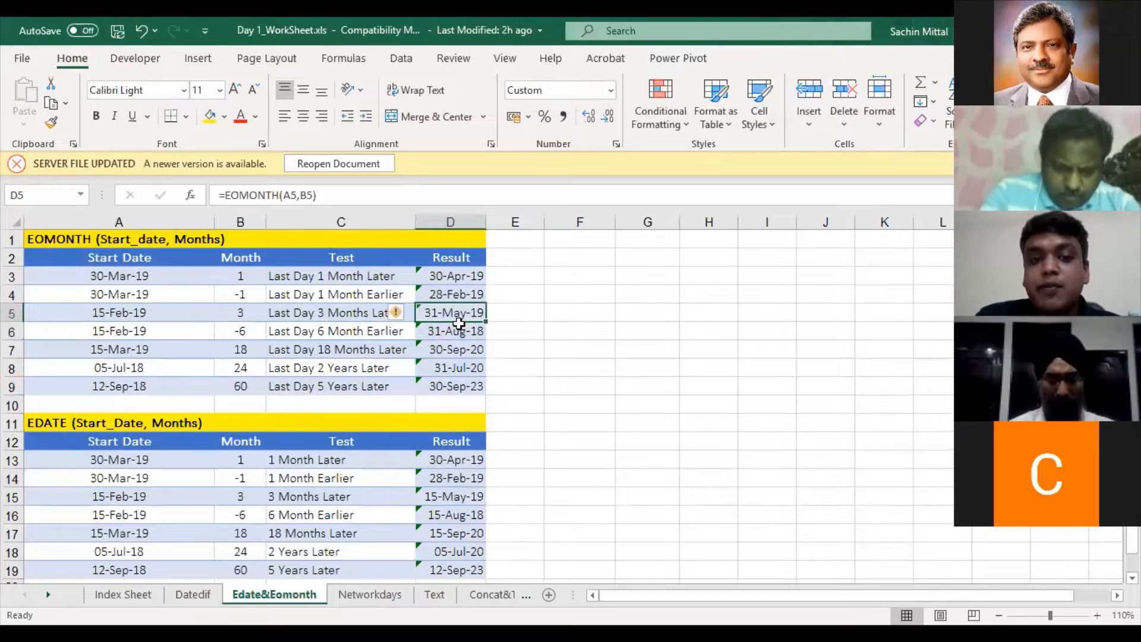
scroll(422, 441, down, 1)
click(424, 442)
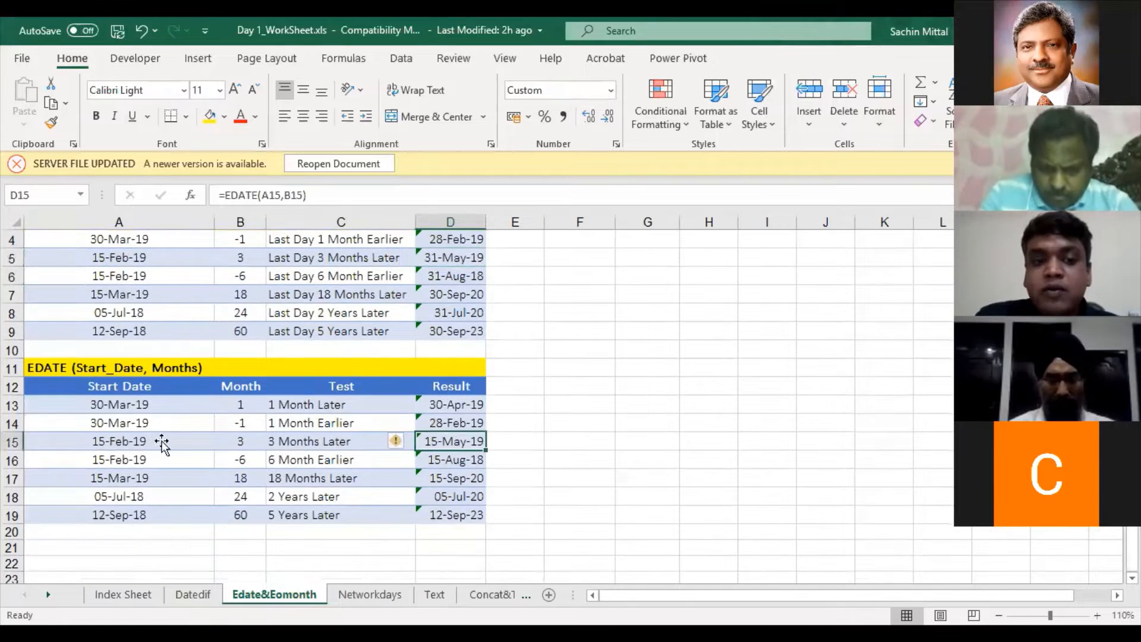
click(162, 442)
click(472, 442)
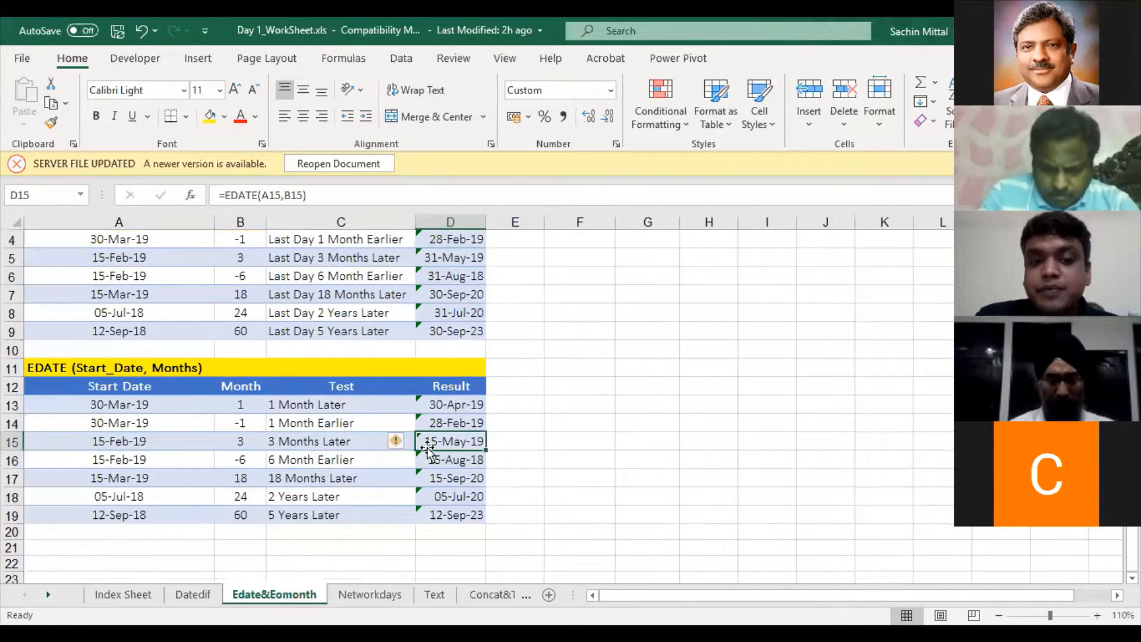
click(152, 443)
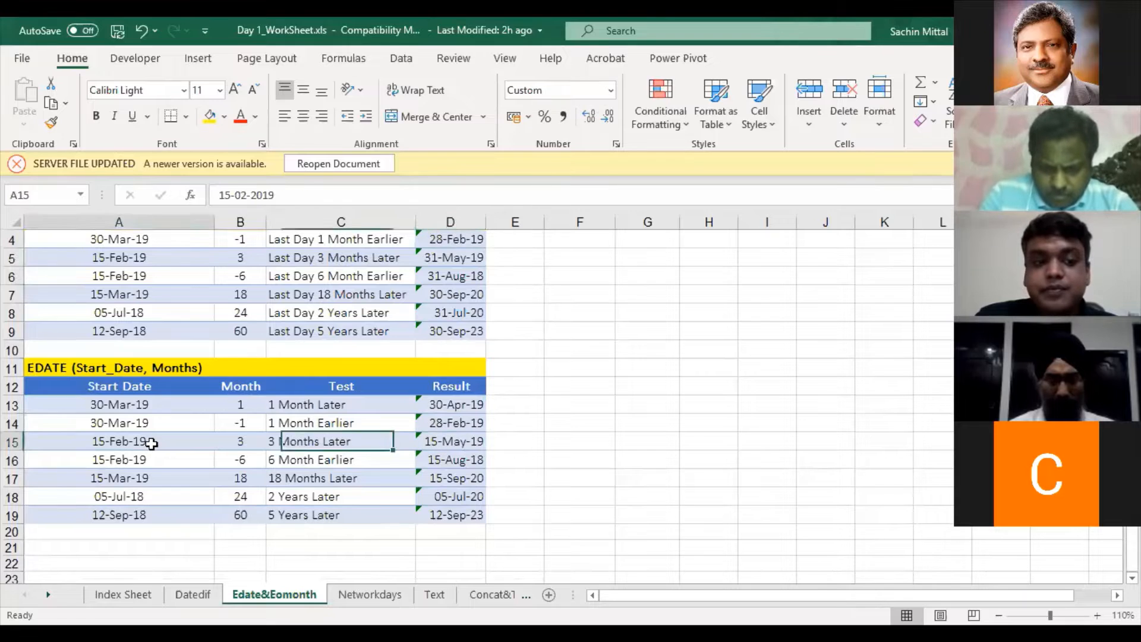
drag(238, 455, 238, 443)
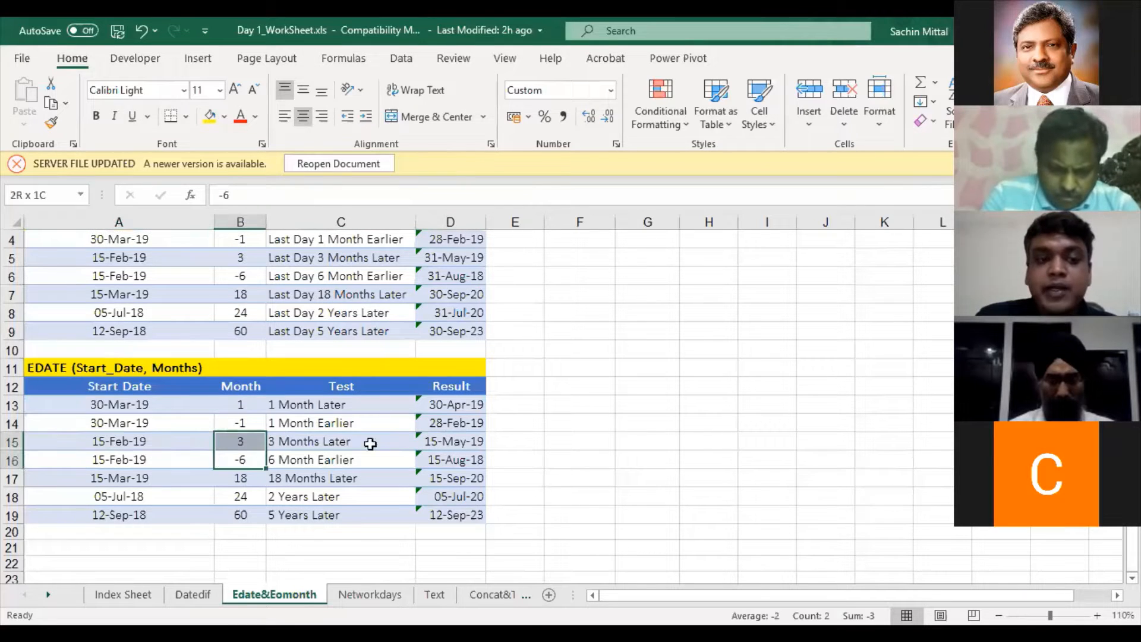
click(434, 440)
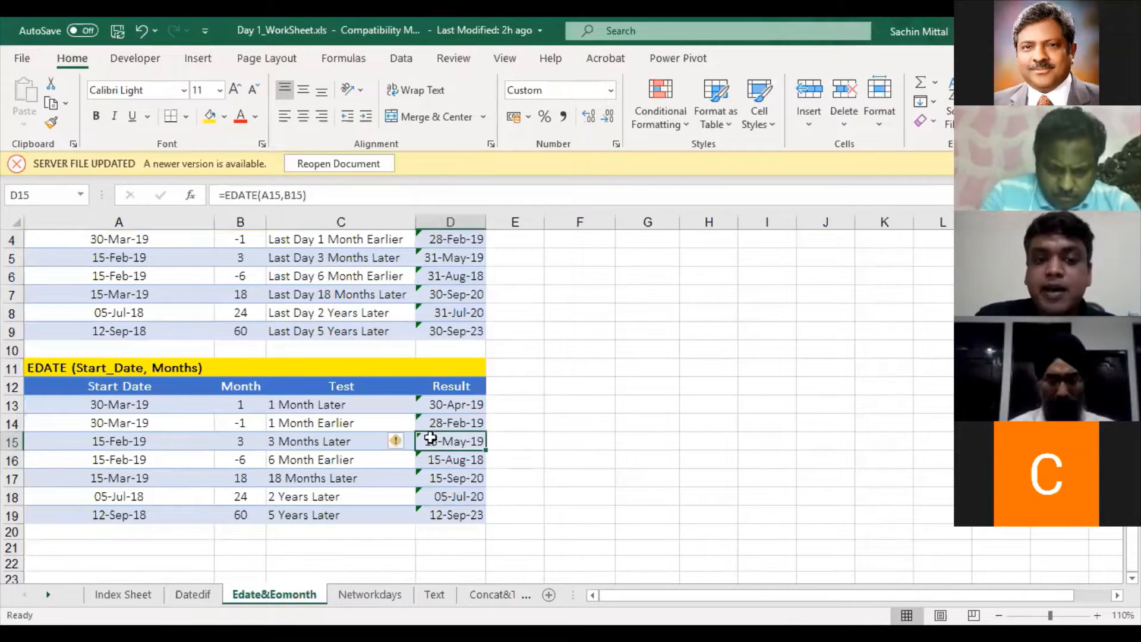
Examine the EOMONTH formula in D4, the month counts in B4 and B3, and the start date in A3
scroll(451, 292, up, 1)
click(450, 293)
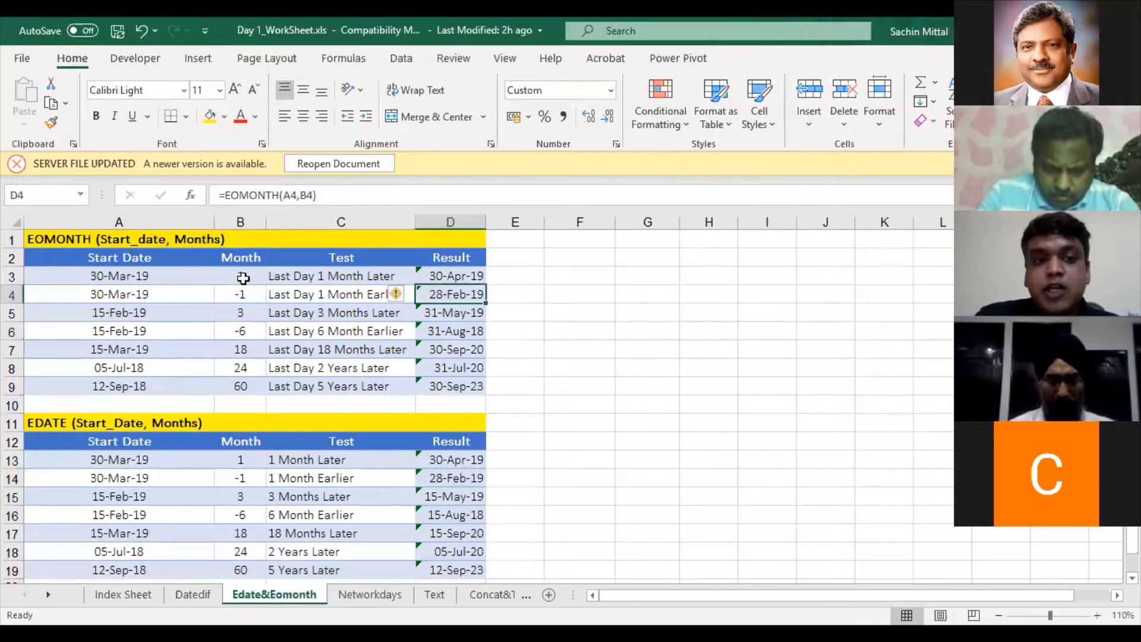
click(242, 293)
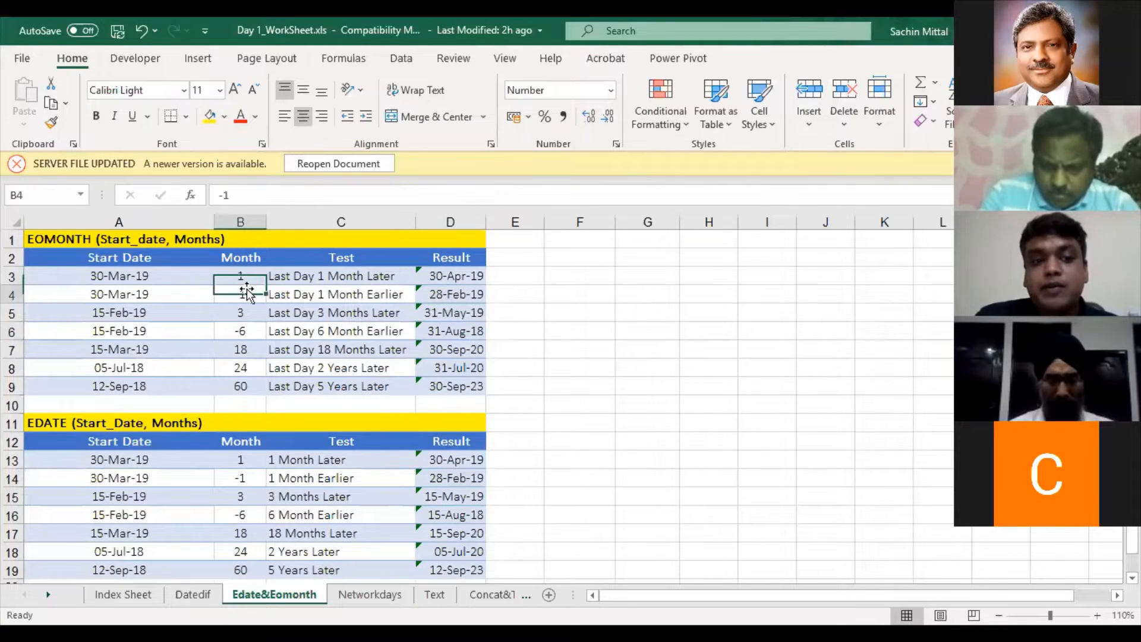
click(246, 276)
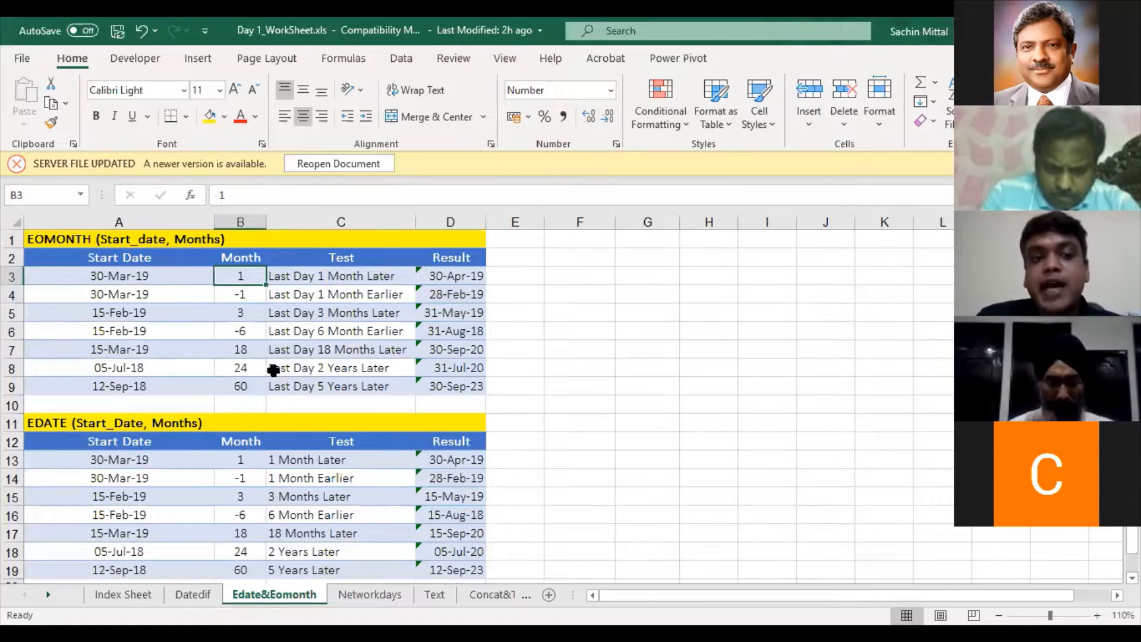
click(209, 276)
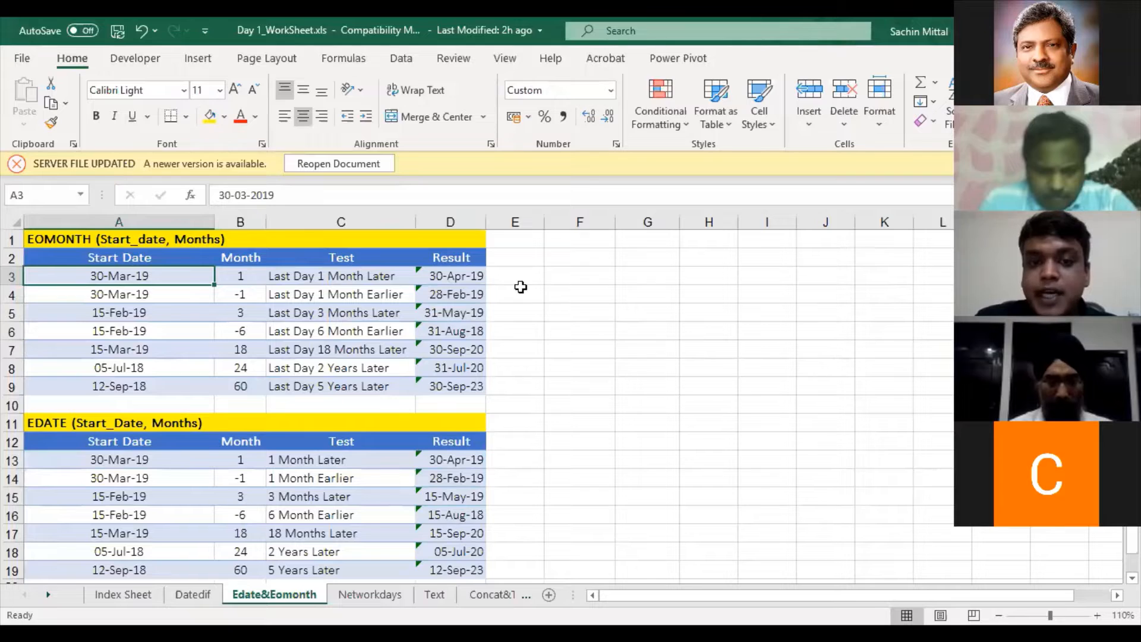
Try adding +7 to the EOMONTH formulas in D3 and D4, and undo both edits
key(ctrl+Right)
key(F2)
text(+)
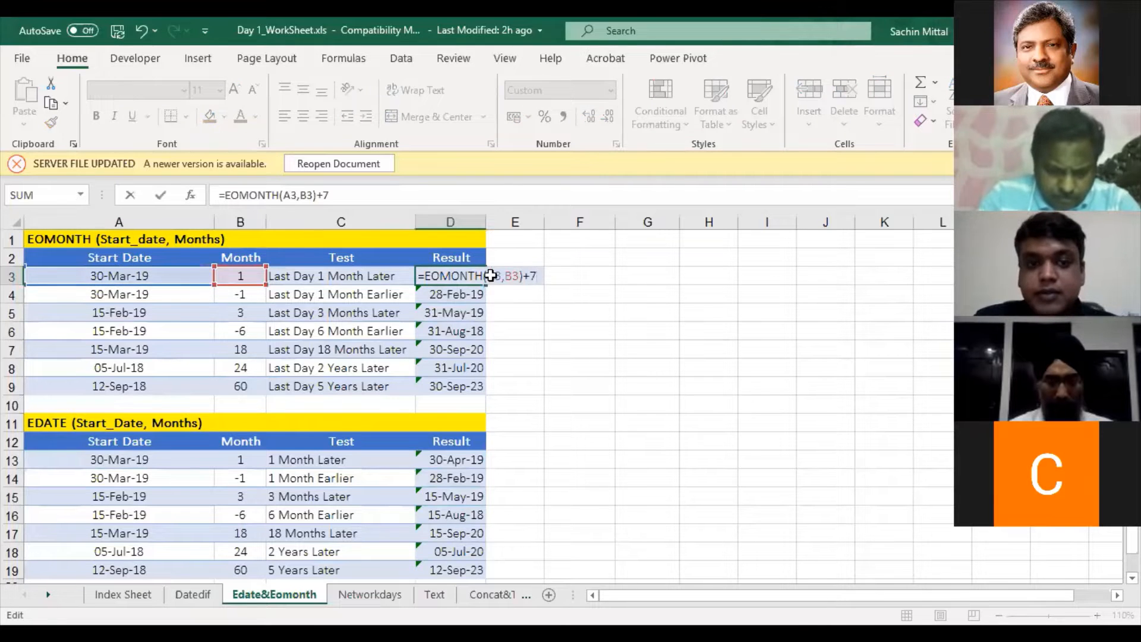
key(Return)
key(F2)
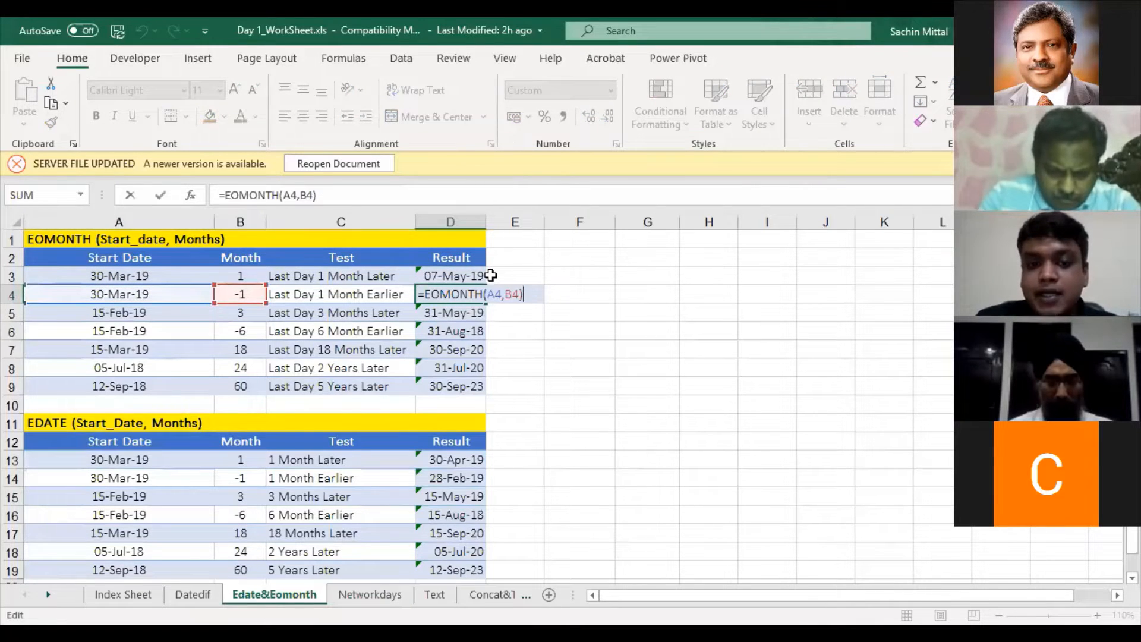
text(+7)
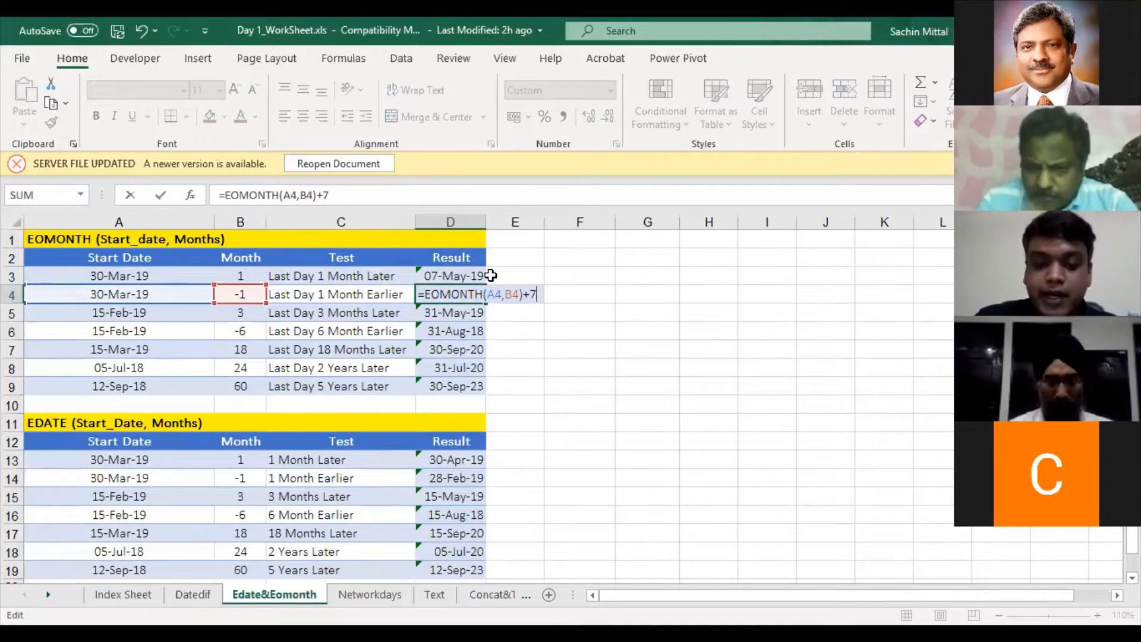
key(Return)
key(ctrl+z)
key(ctrl+z)
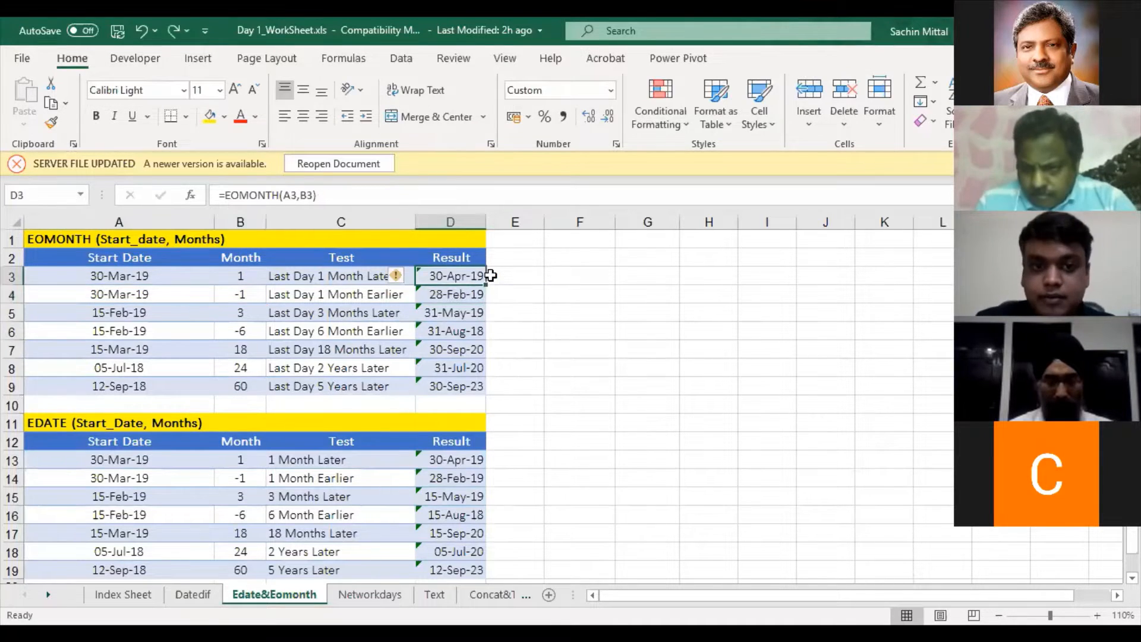
Inspect the EOMONTH test description in C5 and the EDATE formula in D14
click(351, 311)
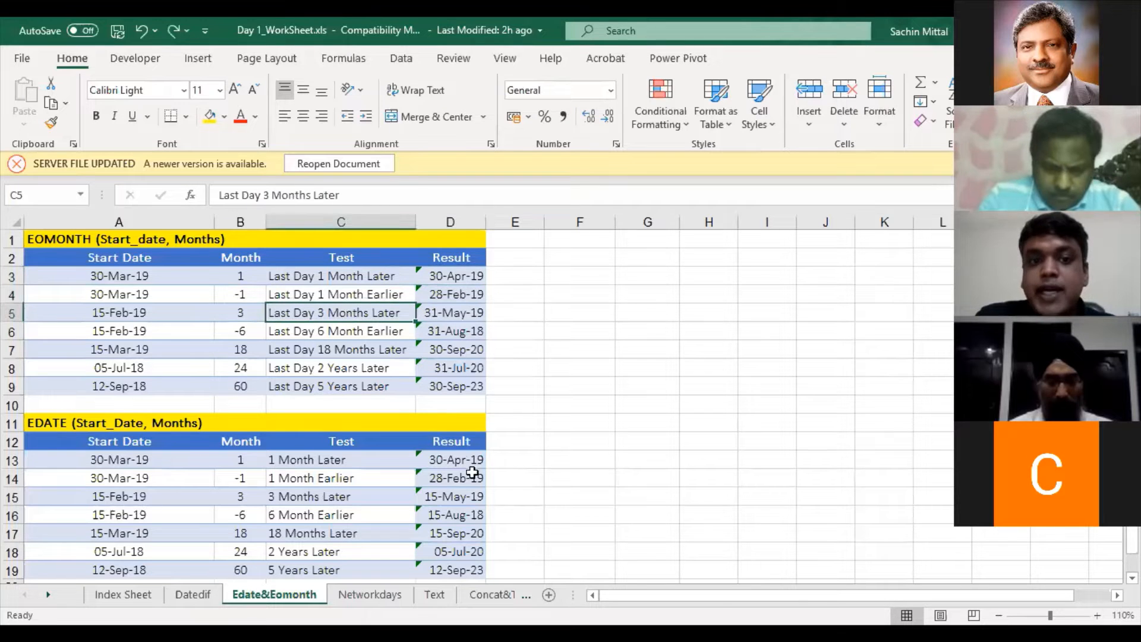
click(432, 481)
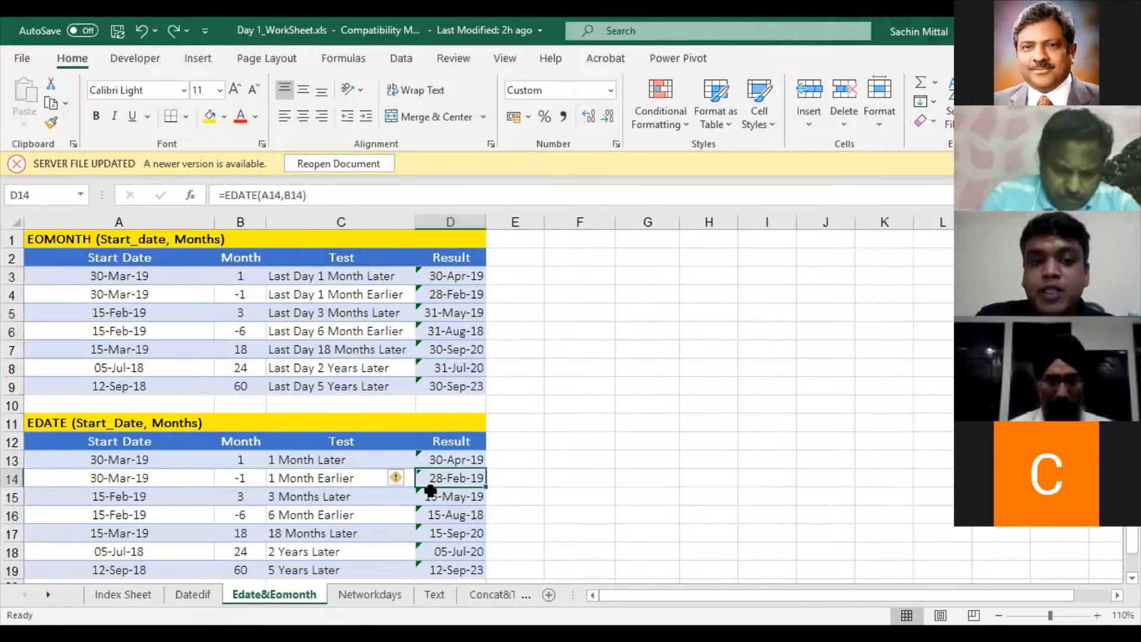
Inspect the start date in A16 and the EDATE formula in D16 for the 6 months earlier test
scroll(436, 480, down, 1)
scroll(436, 480, up, 1)
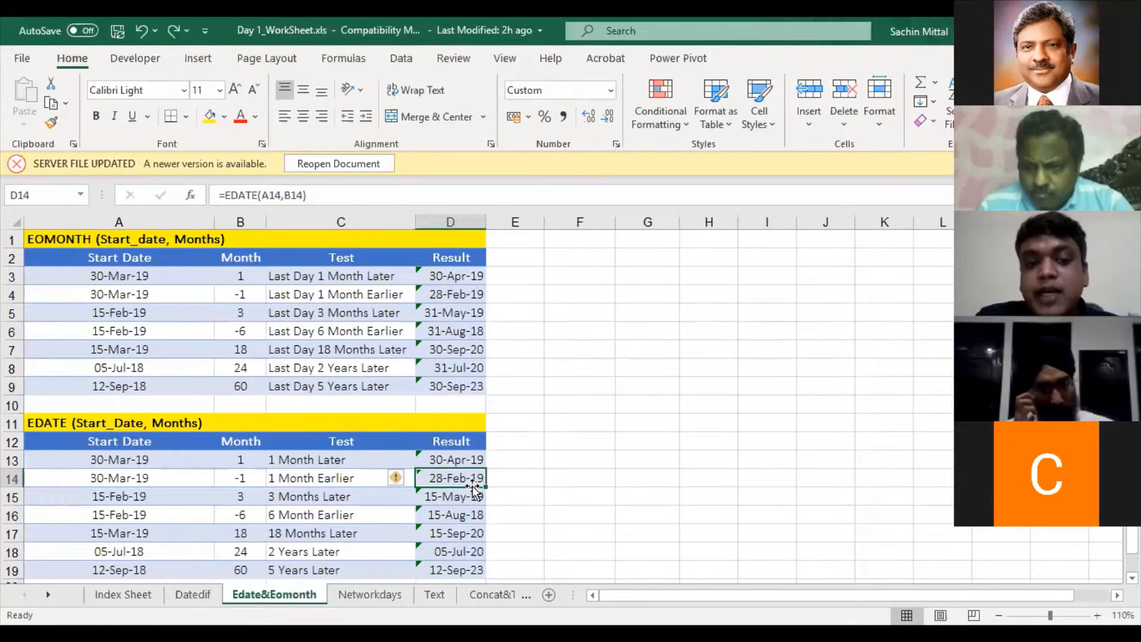
scroll(449, 505, down, 1)
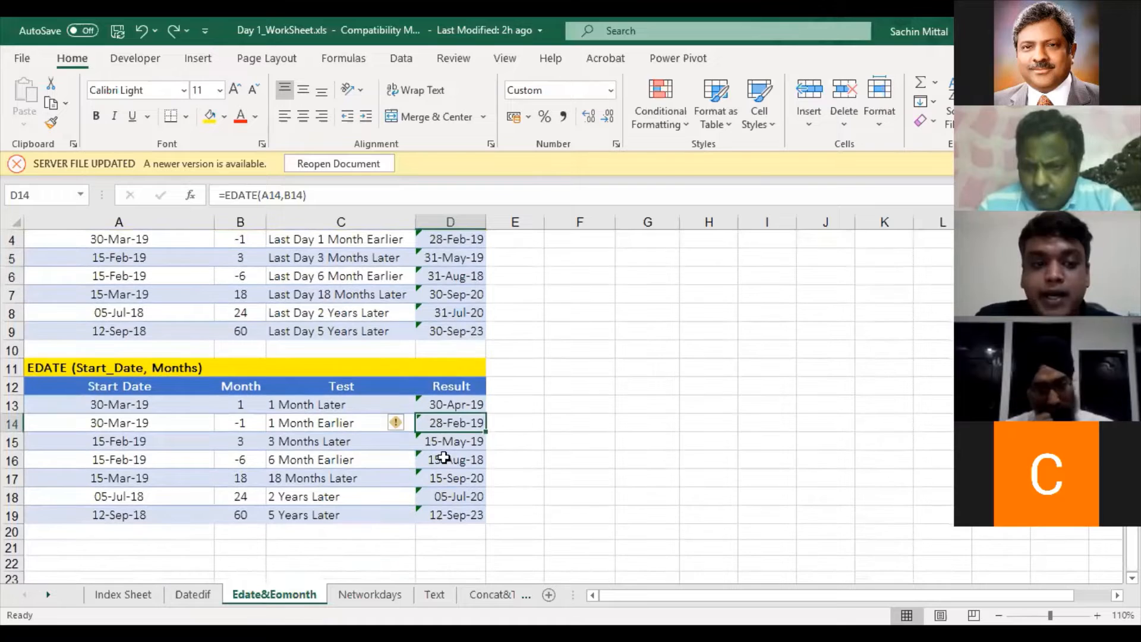
click(146, 462)
click(459, 463)
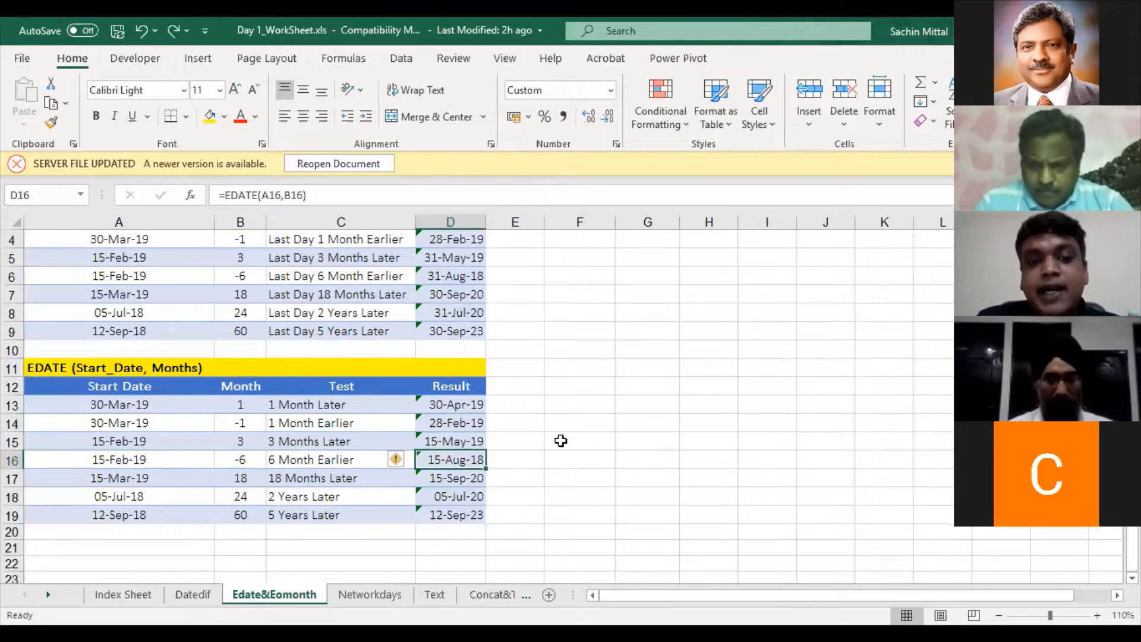
Try subtracting one day from the EDATE result in D15 with =EDATE(A15,B15)-1, and check it against the start date in A15
double_click(465, 440)
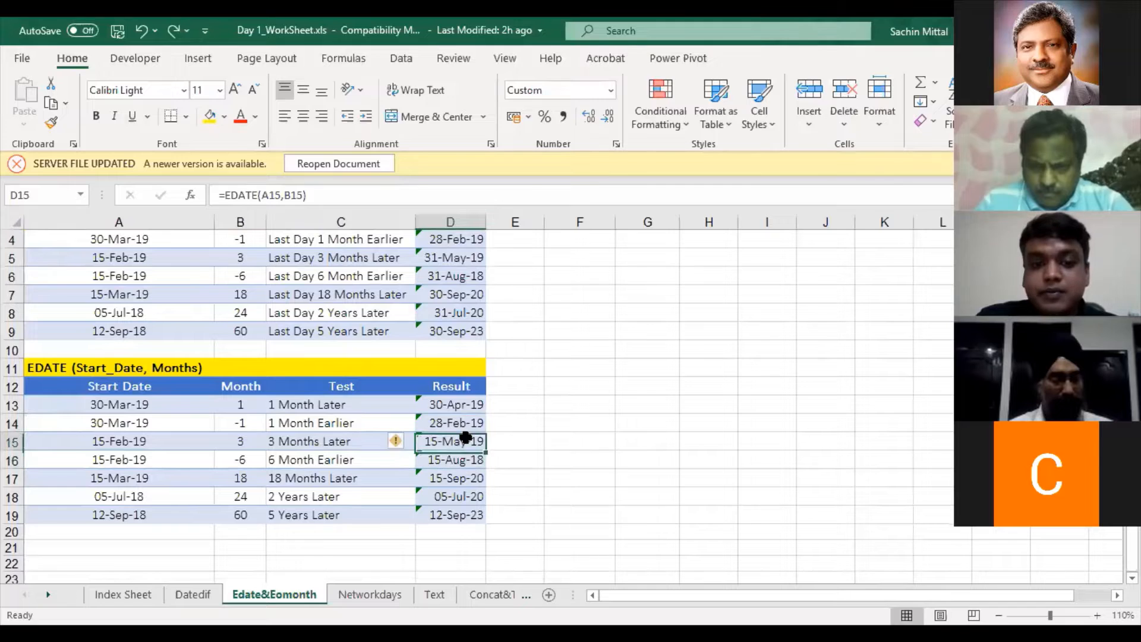
text(+)
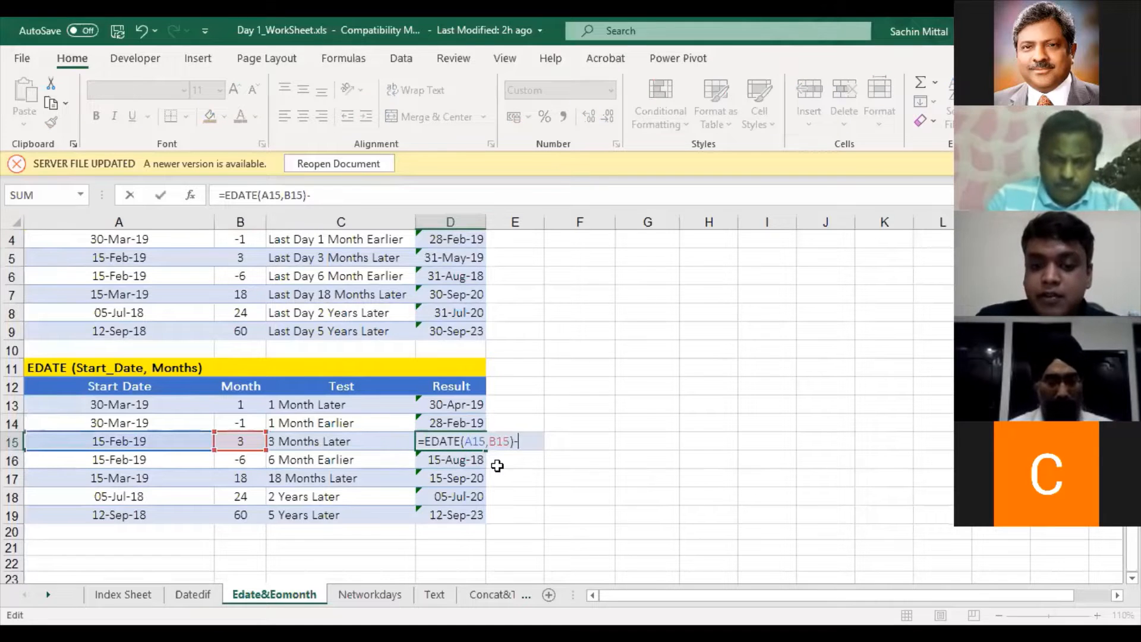
key(Return)
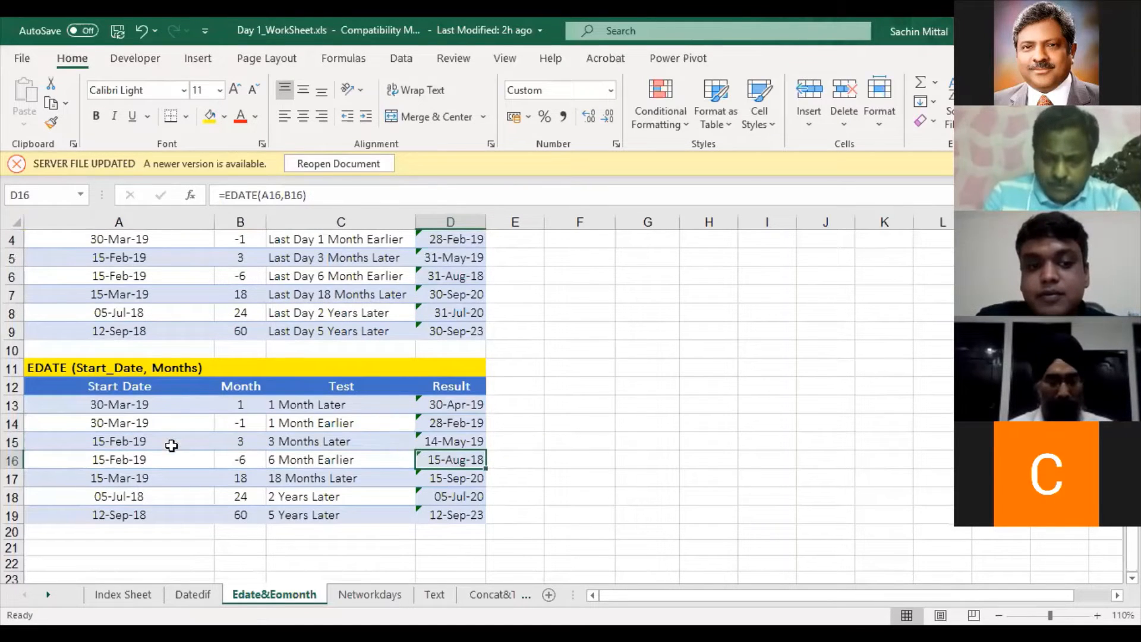
click(171, 441)
click(420, 441)
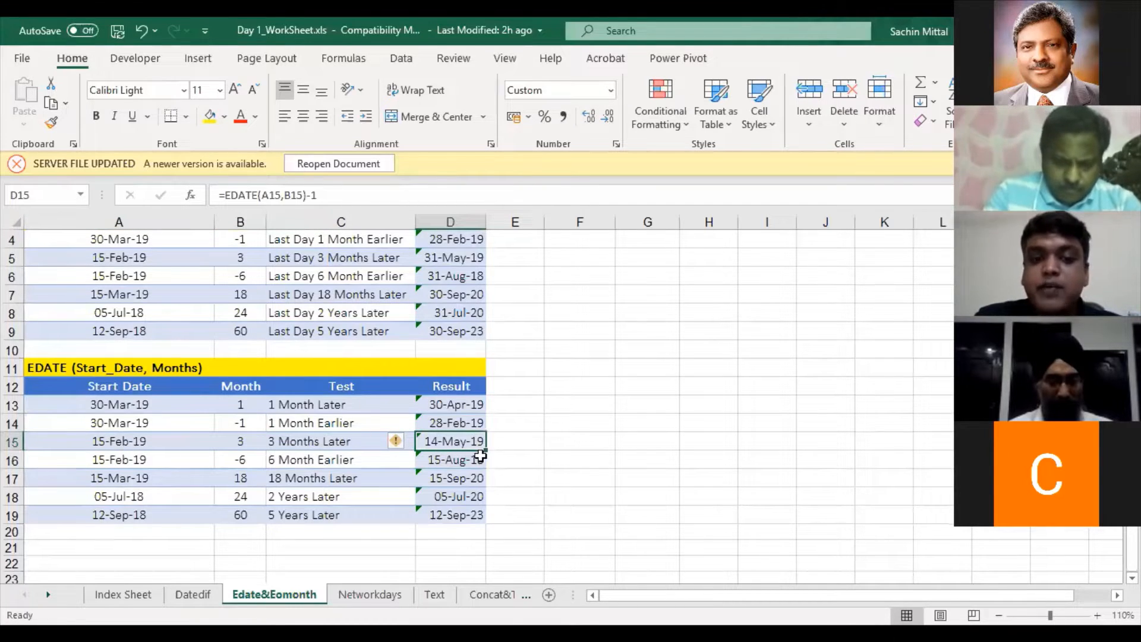
Examine the EOMONTH results in D3:D9, the start date in A3, and the formulas in D5, D6 and D7
scroll(467, 440, up, 1)
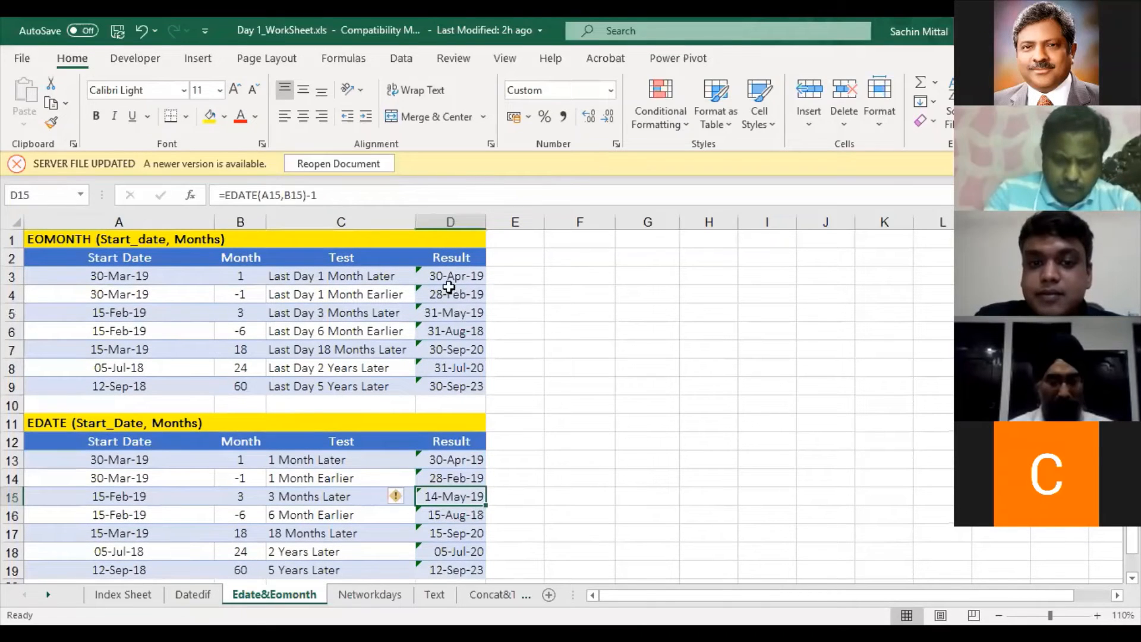
drag(441, 275, 454, 389)
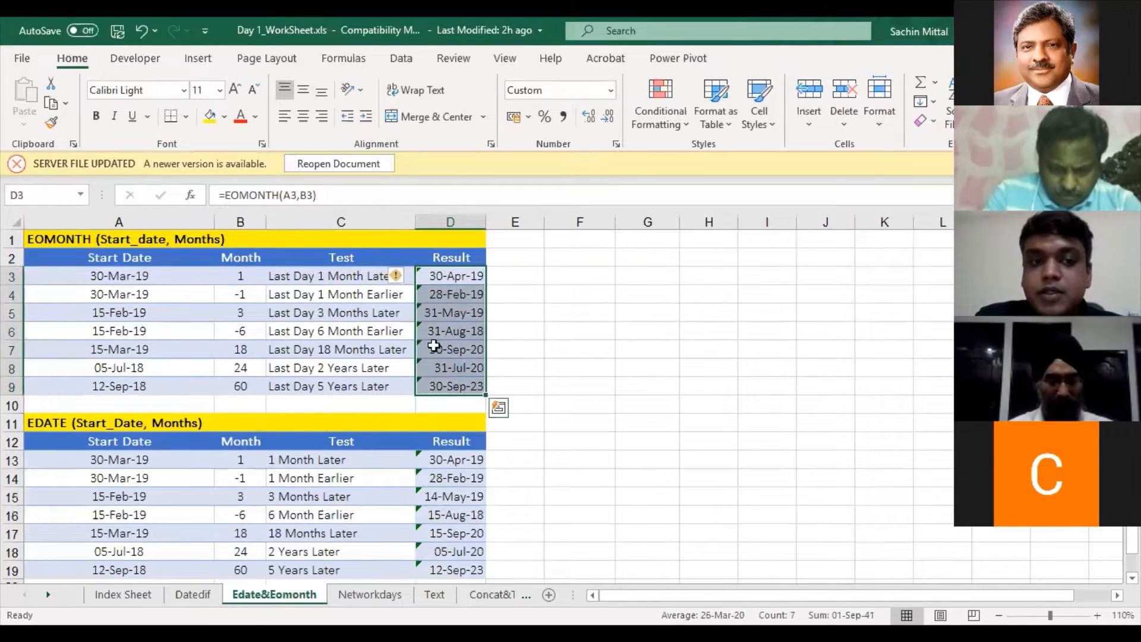
click(104, 276)
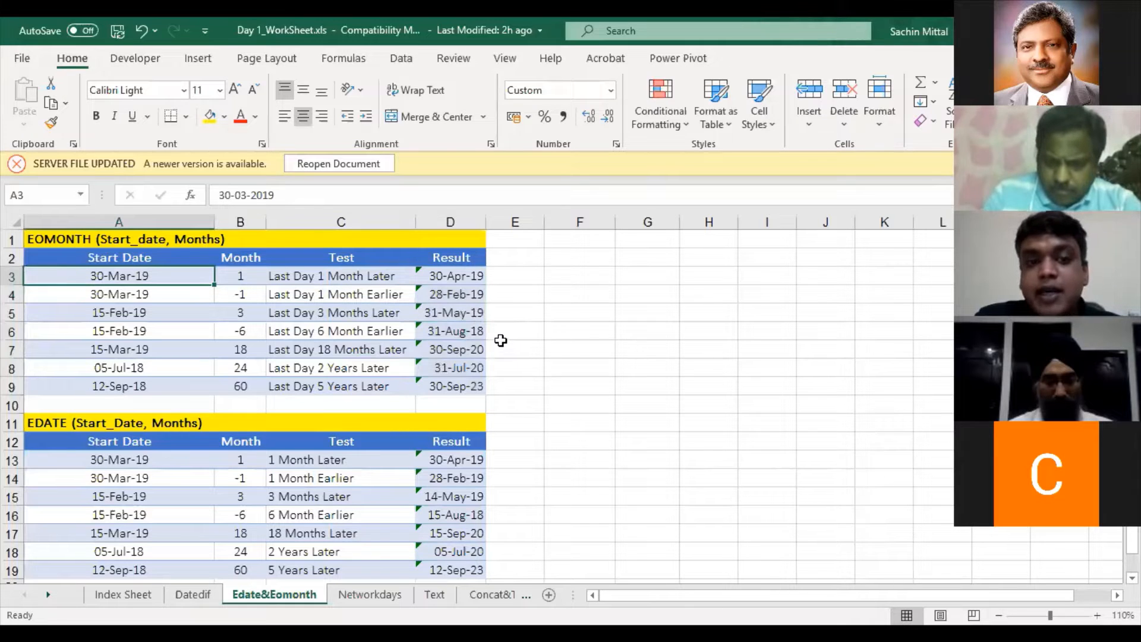
click(453, 324)
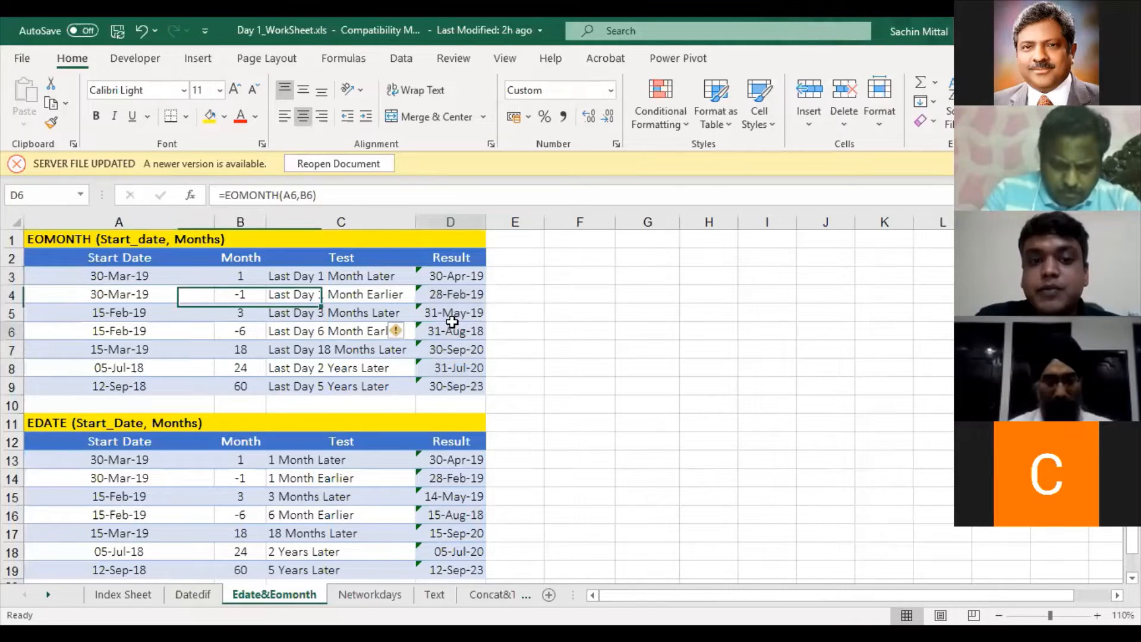
click(474, 353)
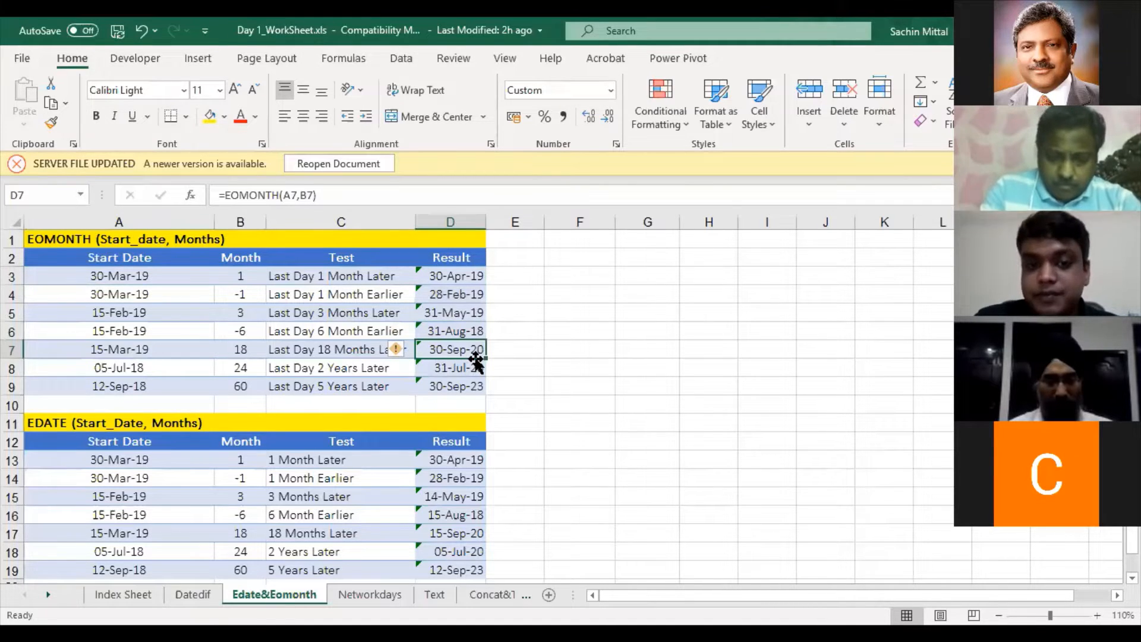
click(472, 313)
double_click(479, 318)
key(Escape)
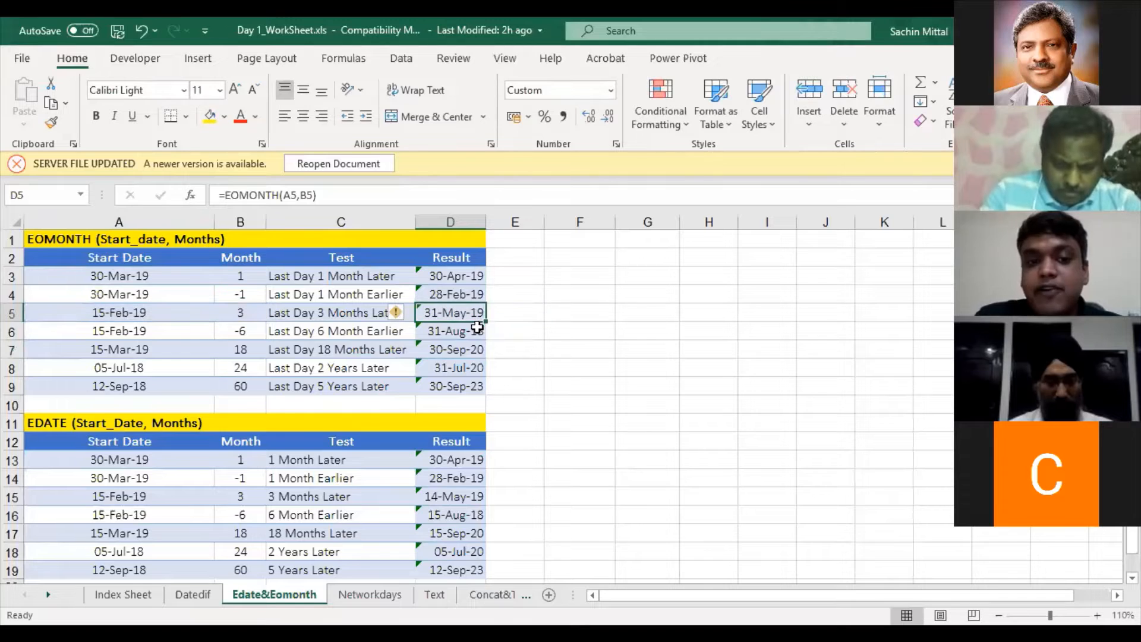
click(467, 350)
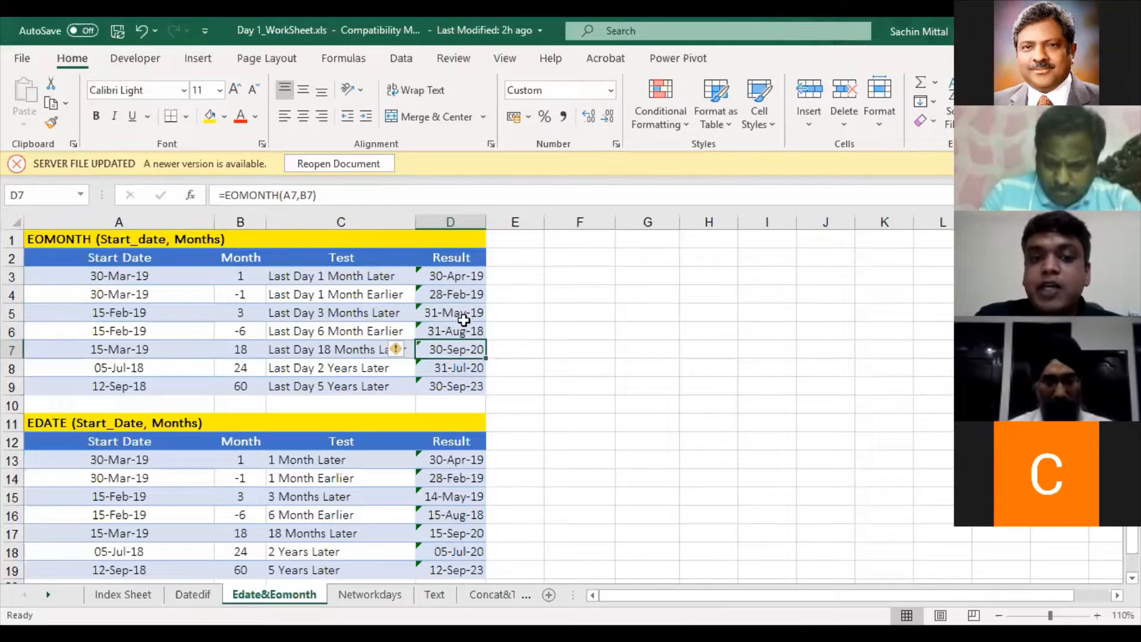
click(464, 318)
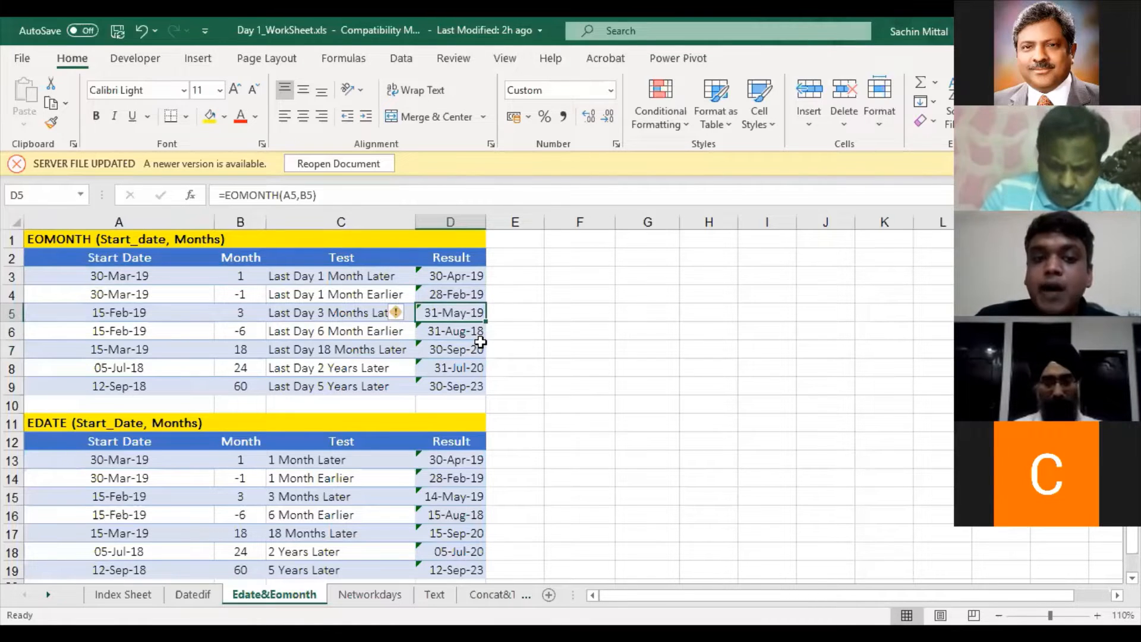
Compare the month counts and start dates in rows 3 to 6 with their EOMONTH results
click(237, 273)
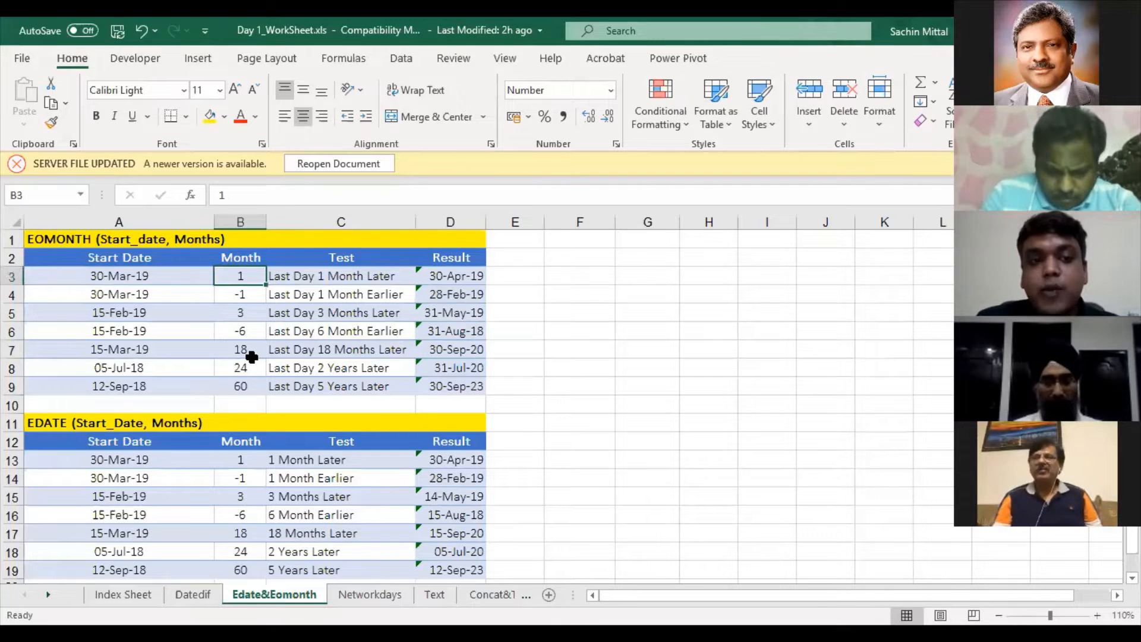
key(Down)
key(Left)
key(Right)
key(Right)
key(Right)
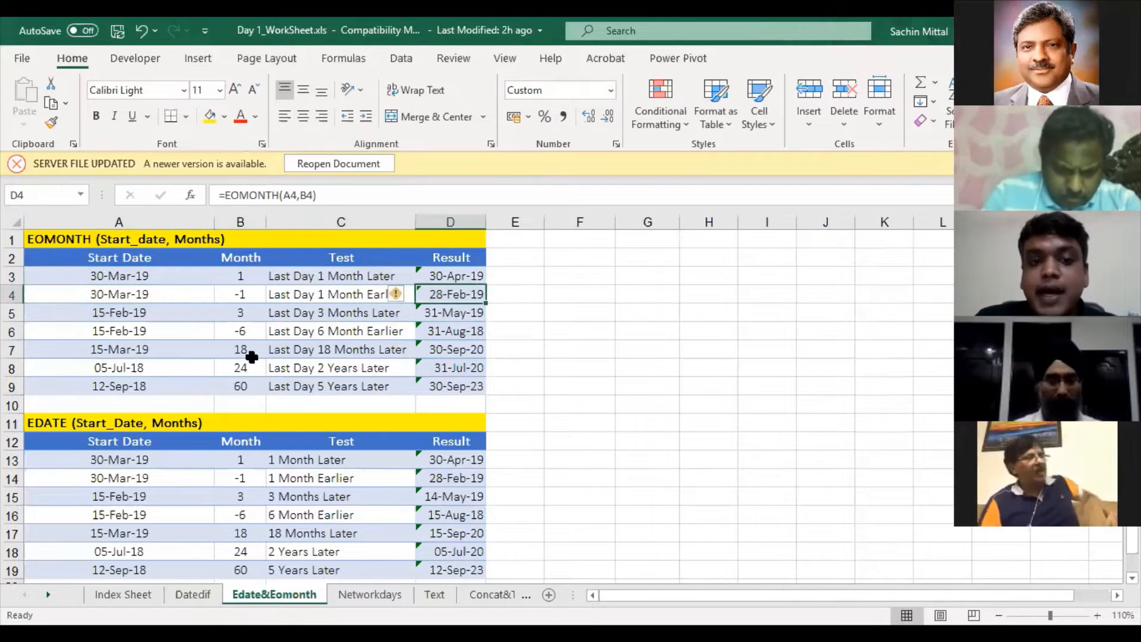
click(239, 317)
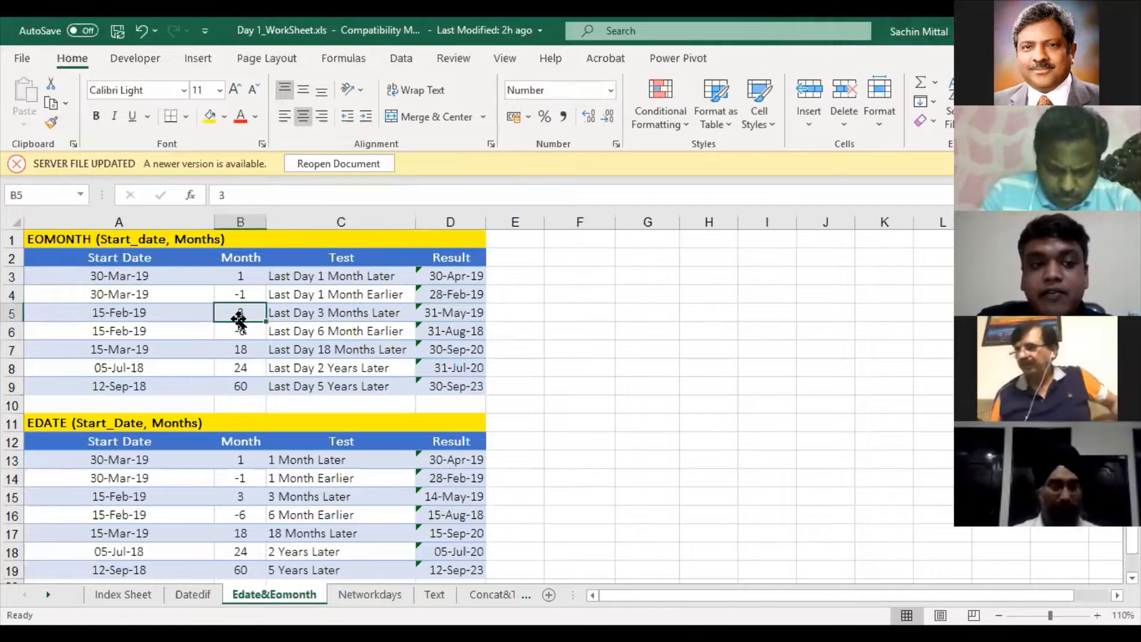
click(465, 311)
click(237, 331)
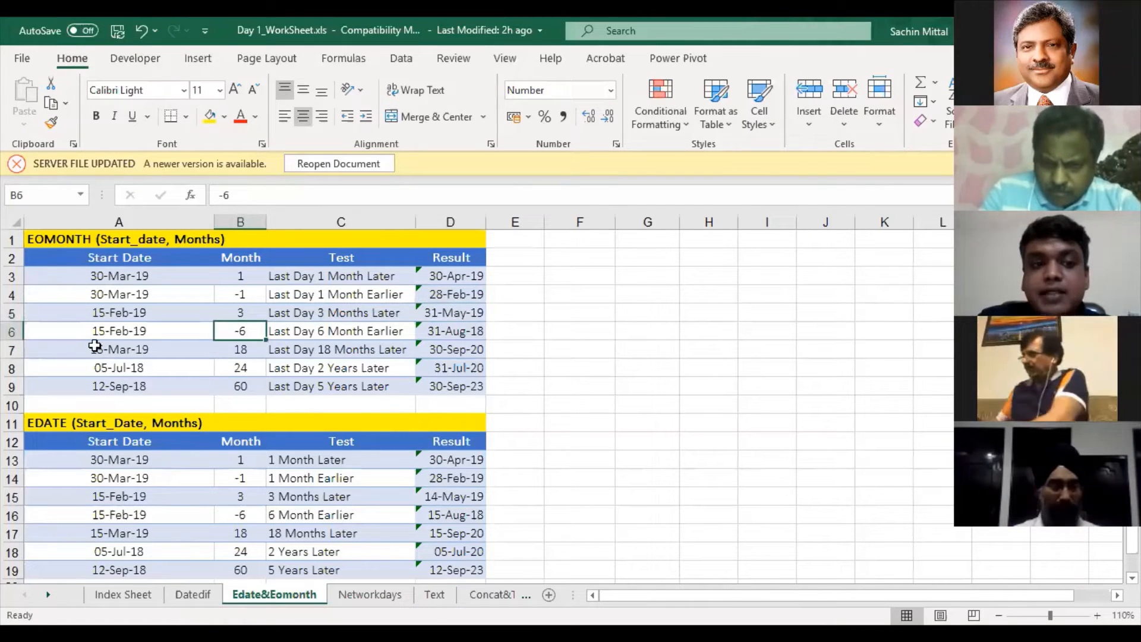
click(110, 332)
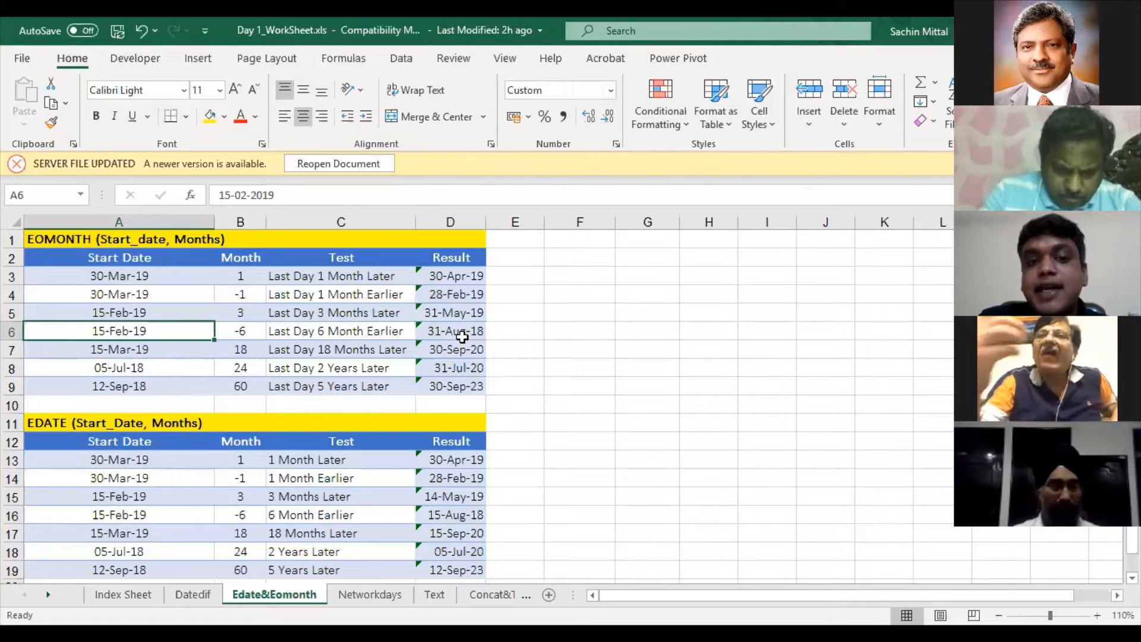
Examine the EDATE formula in D15 alongside the start dates in A13 and A15 and the test description in C15
scroll(450, 416, down, 1)
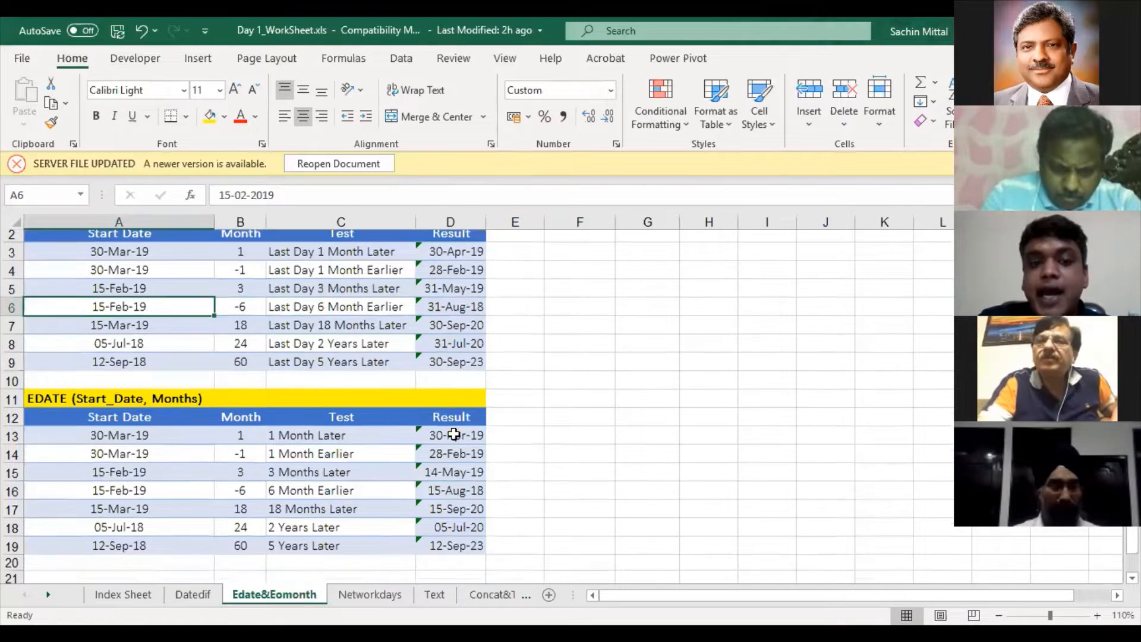
click(444, 441)
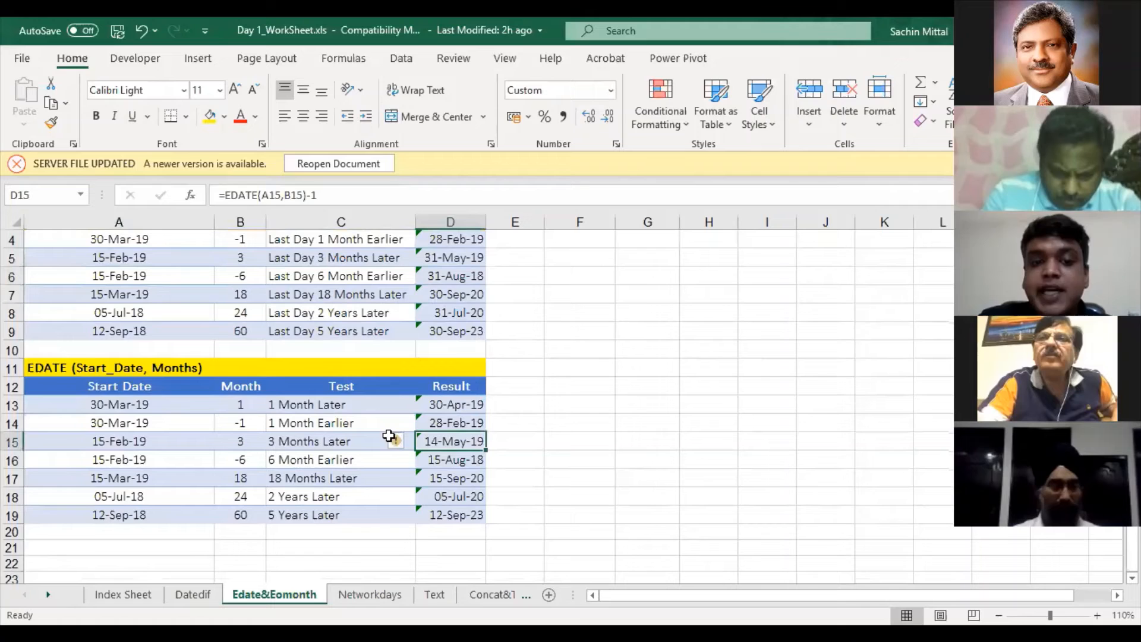
click(173, 408)
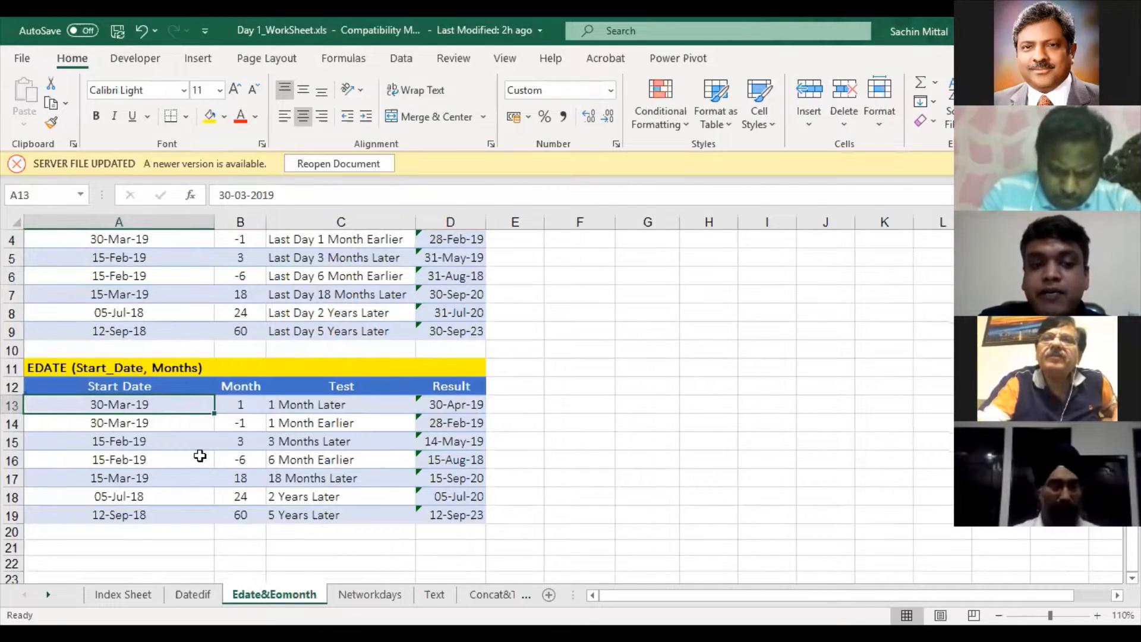
click(139, 447)
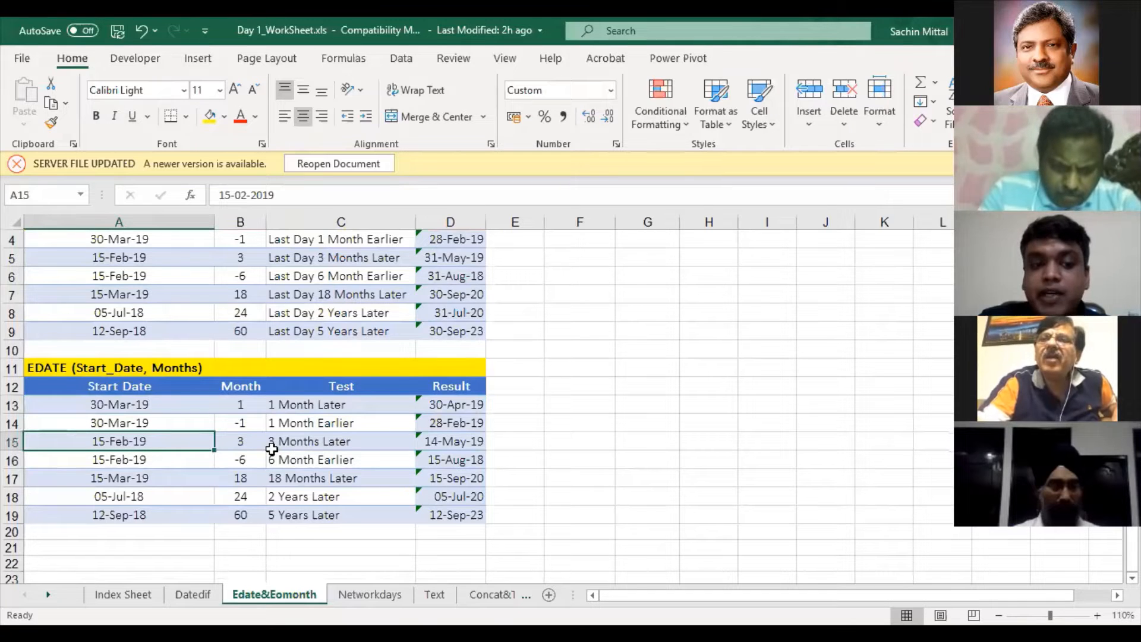
click(306, 441)
Remove the -1 from the formula in D15 so that it reads =EDATE(A15,B15)
click(460, 449)
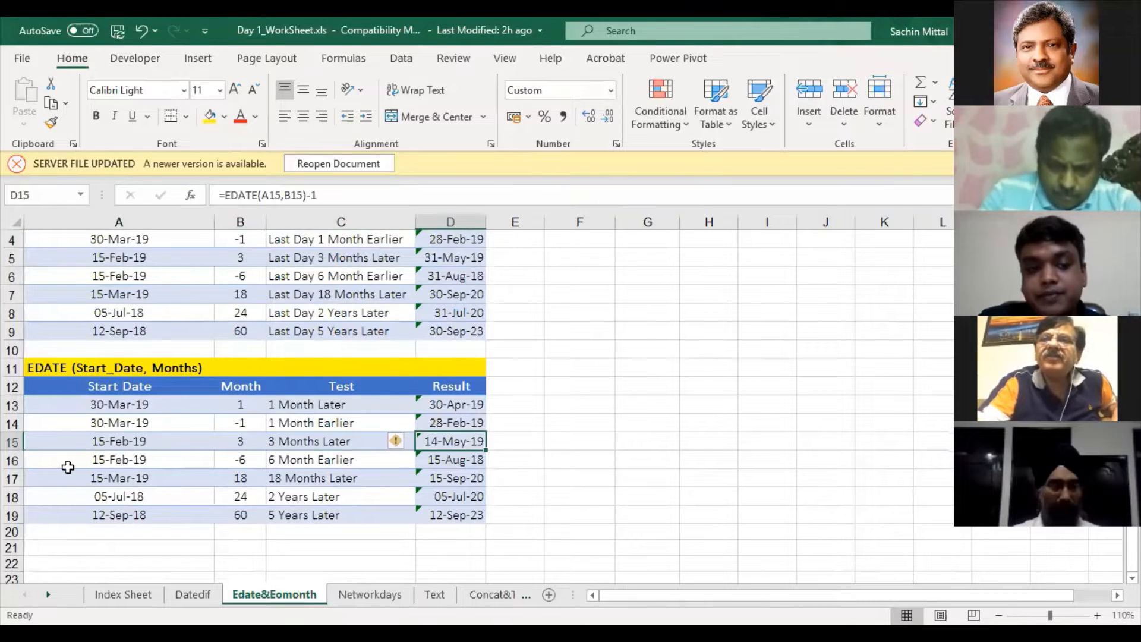
key(F2)
key(BackSpace)
key(BackSpace)
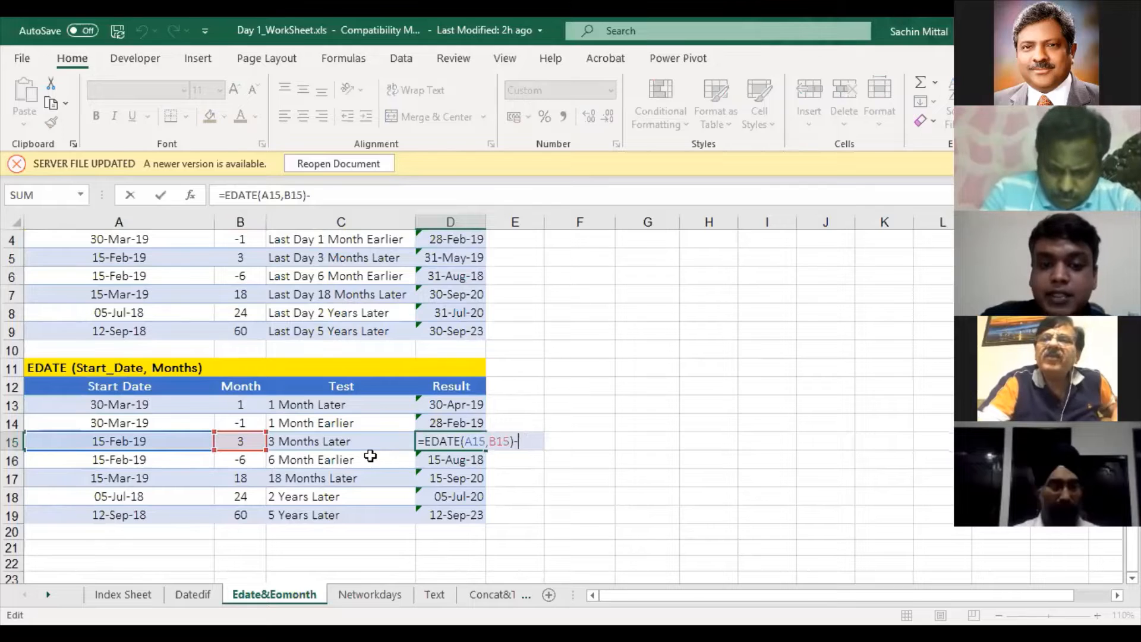
key(Return)
Compare the start dates in A16, A17 and A18 with the EDATE results in D16, D17 and D18
click(118, 462)
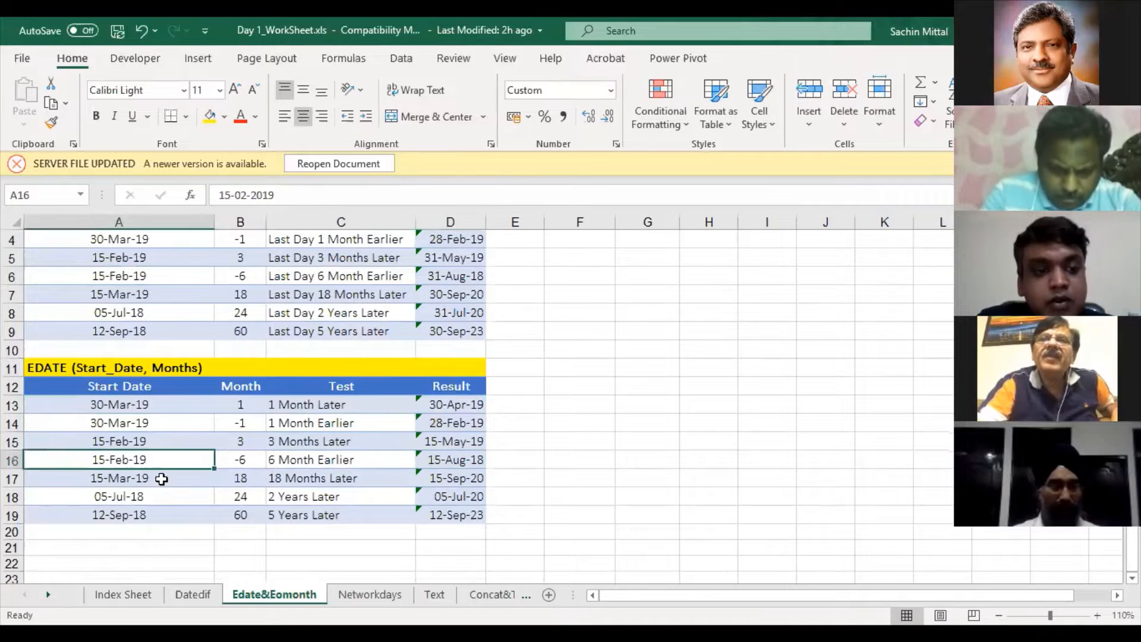
click(451, 461)
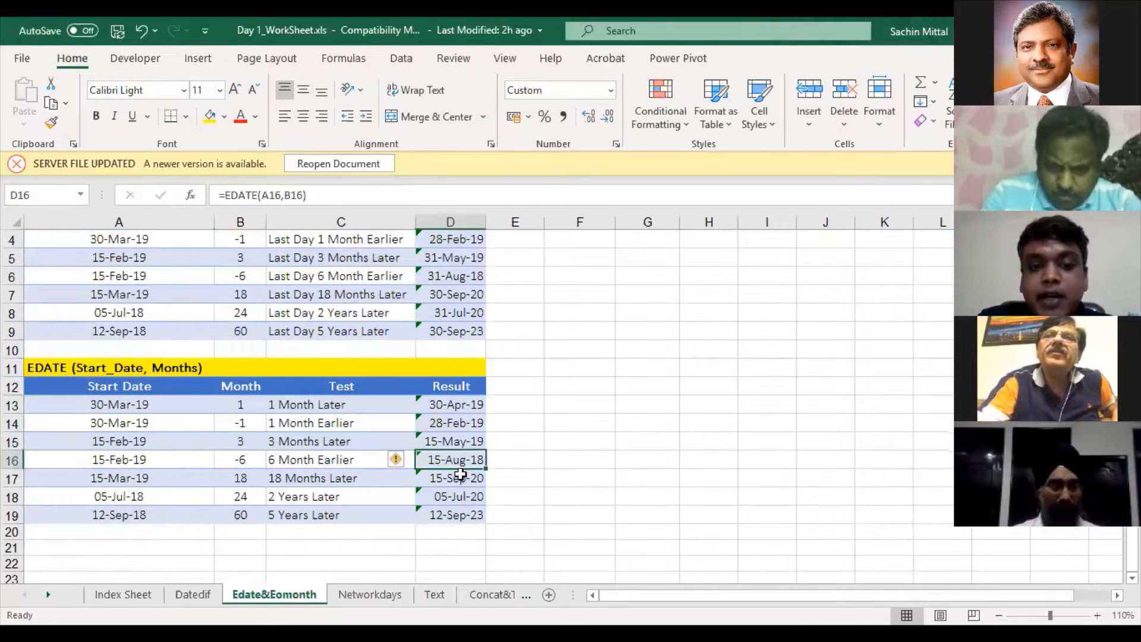
click(157, 479)
drag(259, 480, 324, 480)
click(446, 479)
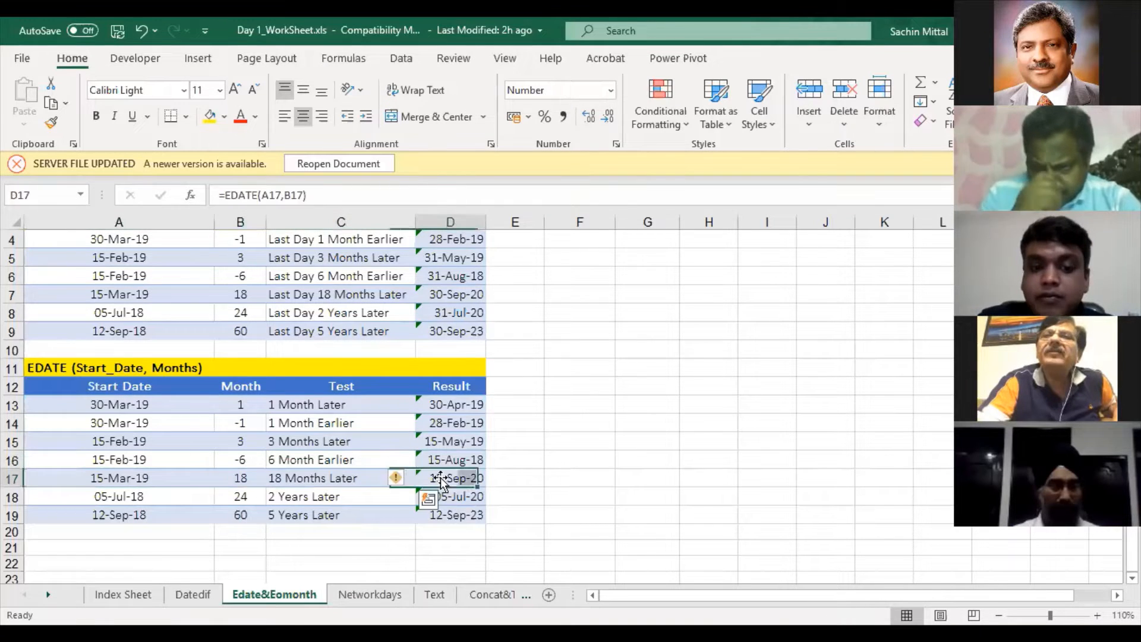
click(129, 502)
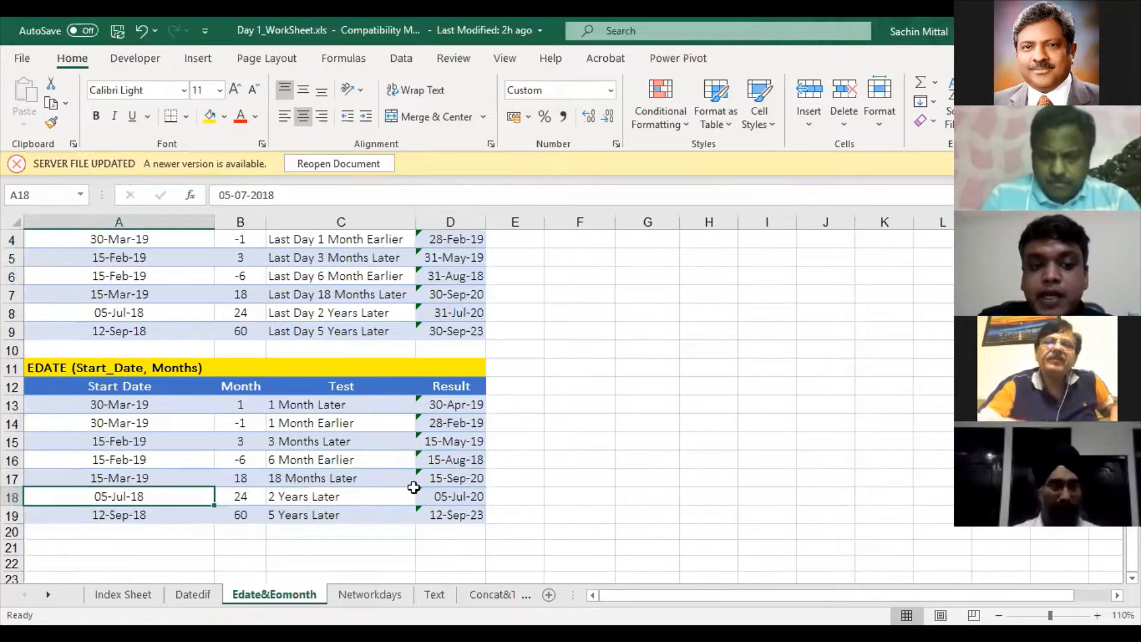
click(453, 496)
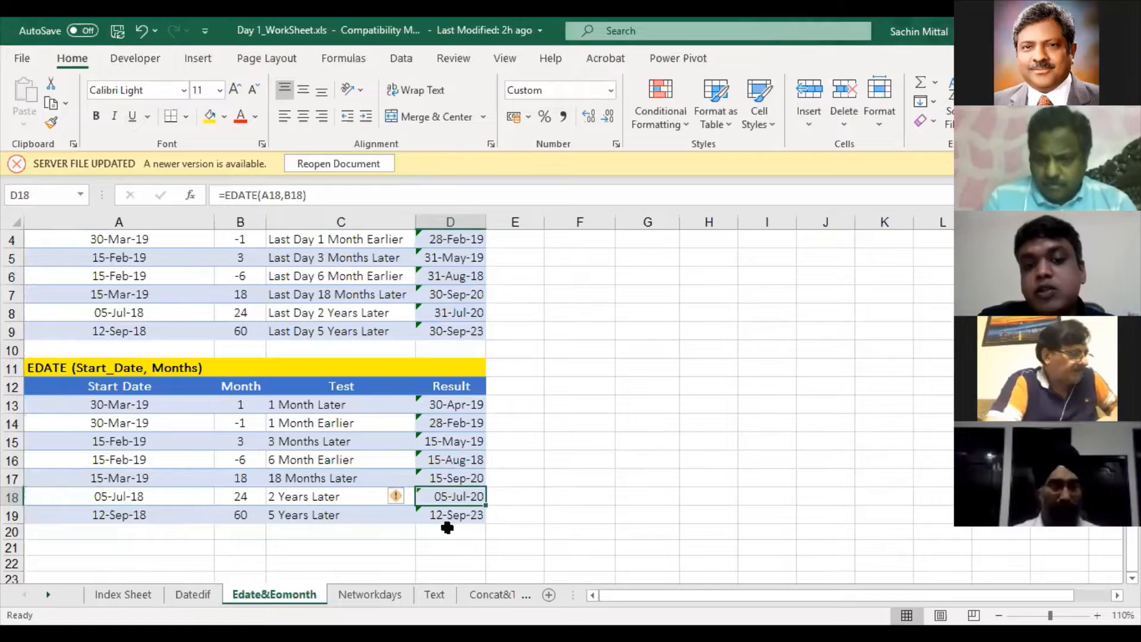
Review the EOMONTH and EDATE tables once more and open the Networkdays sheet
scroll(374, 522, up, 1)
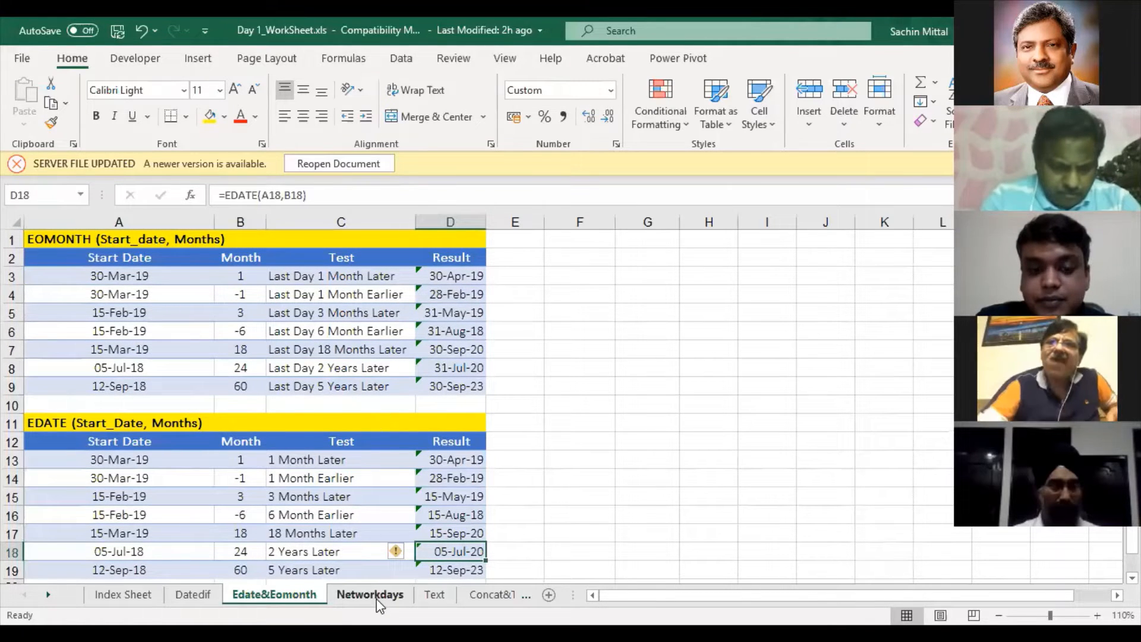
scroll(354, 570, down, 1)
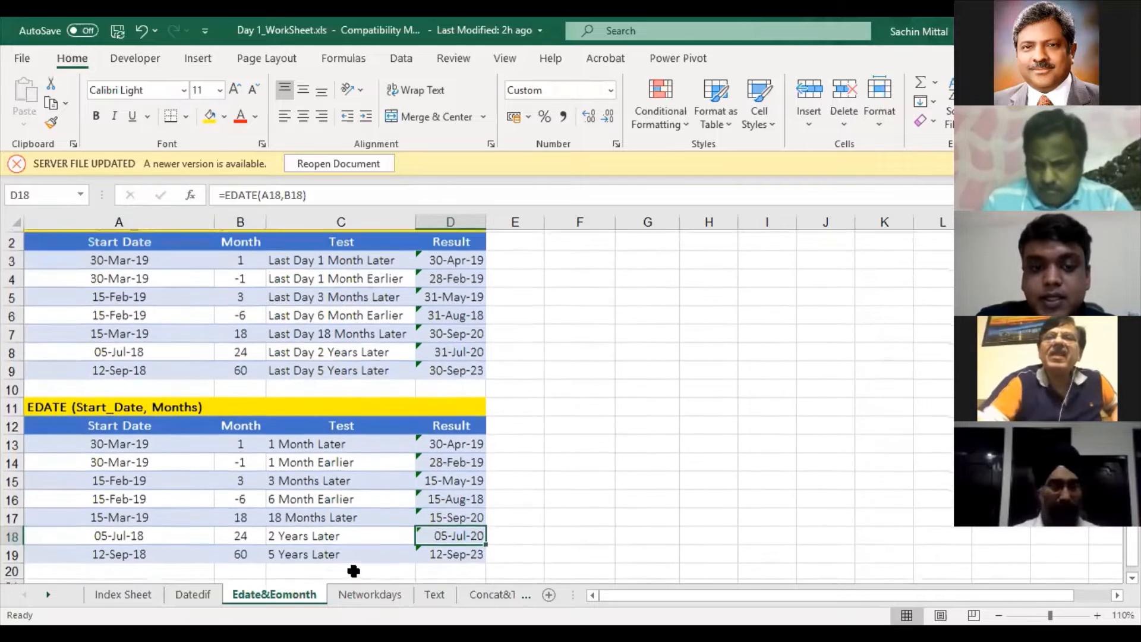
scroll(354, 571, up, 1)
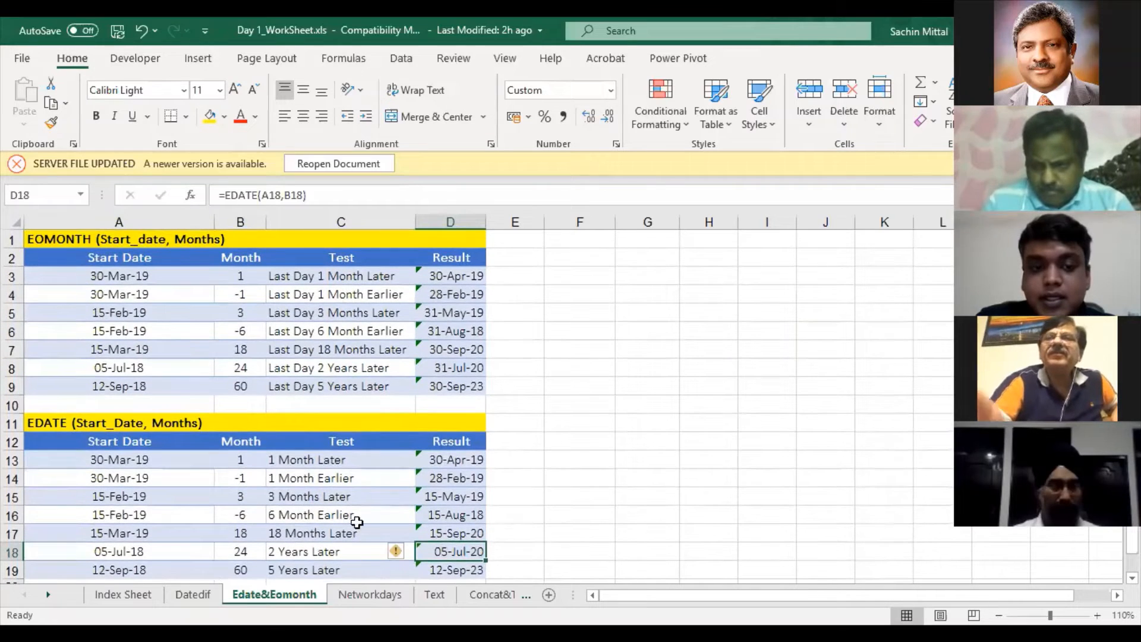
click(355, 589)
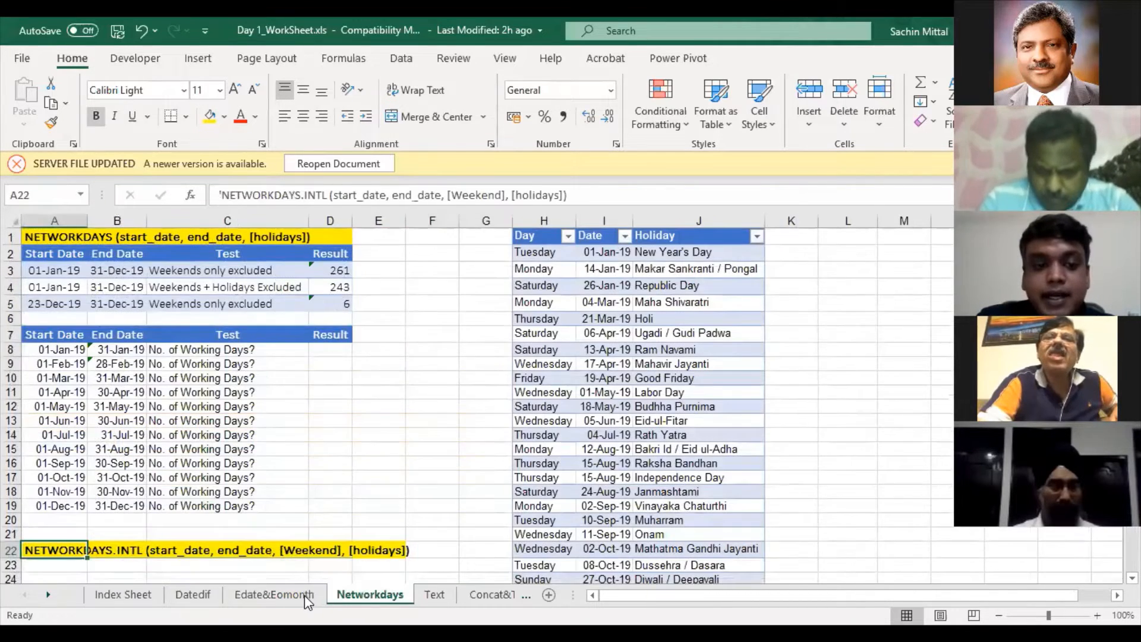
Glance back at the Edate&Eomonth sheet and clear the results in D3:D5 on the Networkdays sheet
click(304, 595)
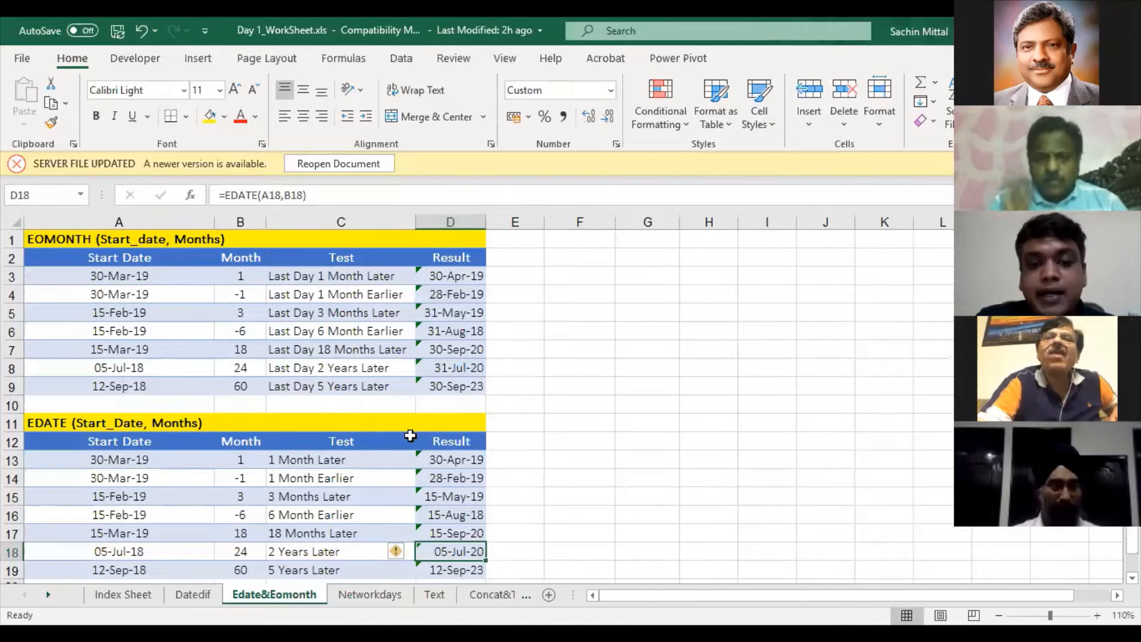
click(369, 596)
drag(336, 271, 342, 302)
key(Delete)
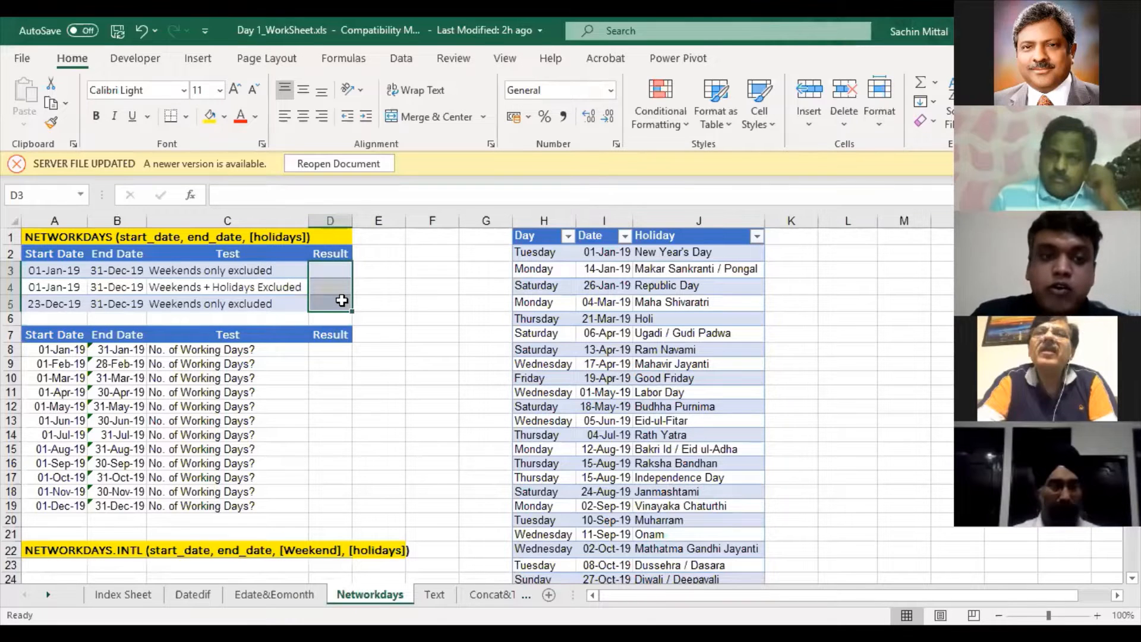
Enter =NETWORKDAYS(A3,B3) in D3 to count the working days with only weekends excluded
key(shift+Up)
key(shift+Up)
text(=)
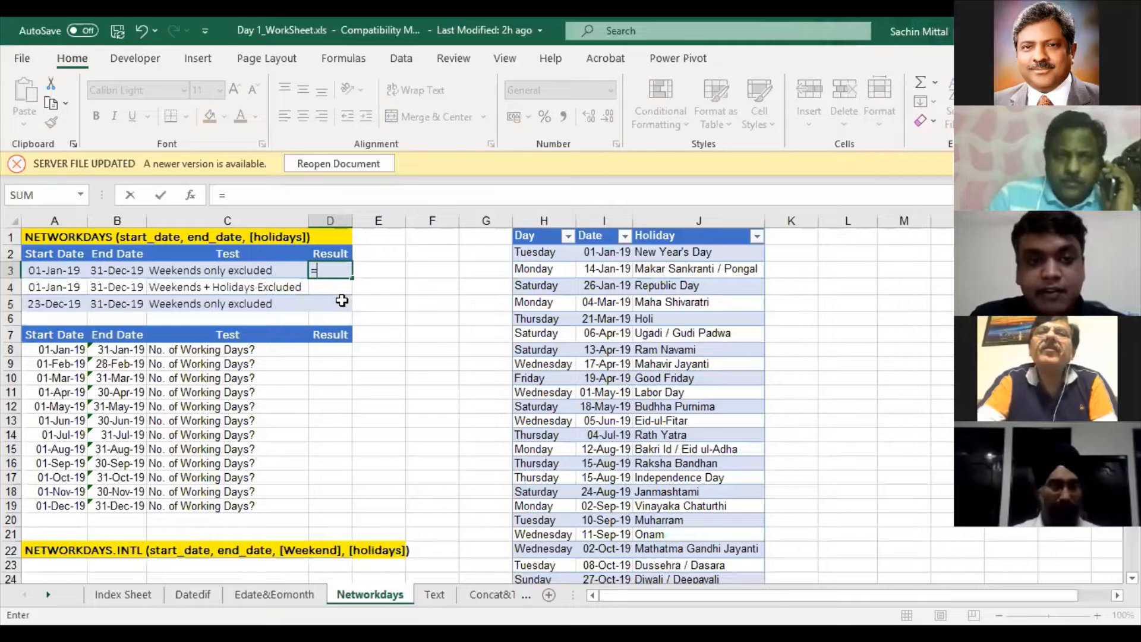
text(network)
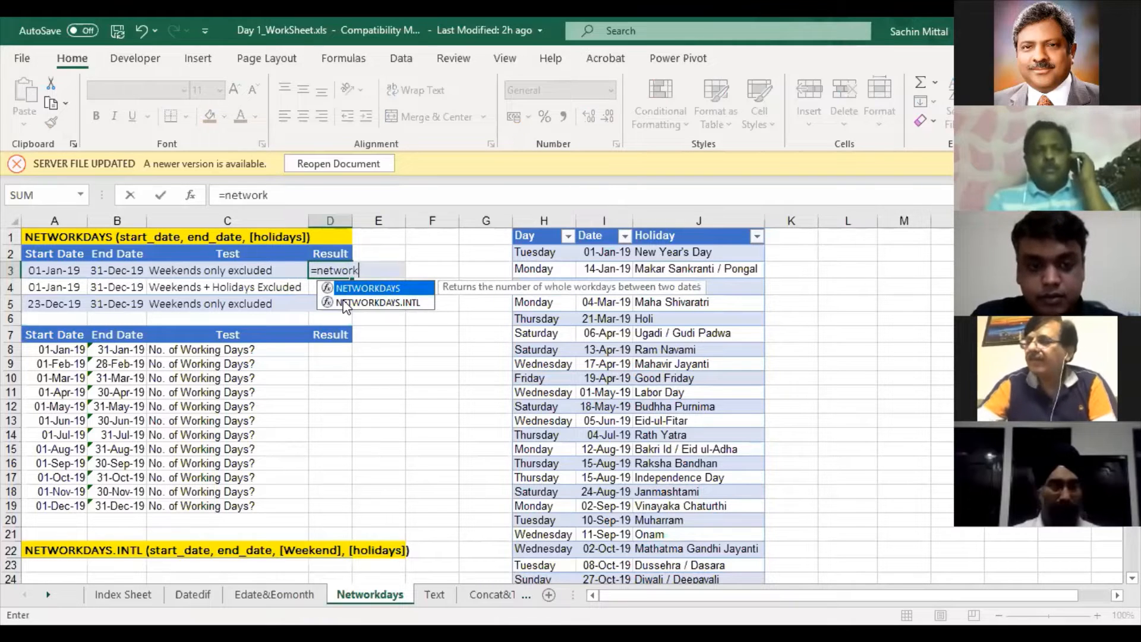
key(Tab)
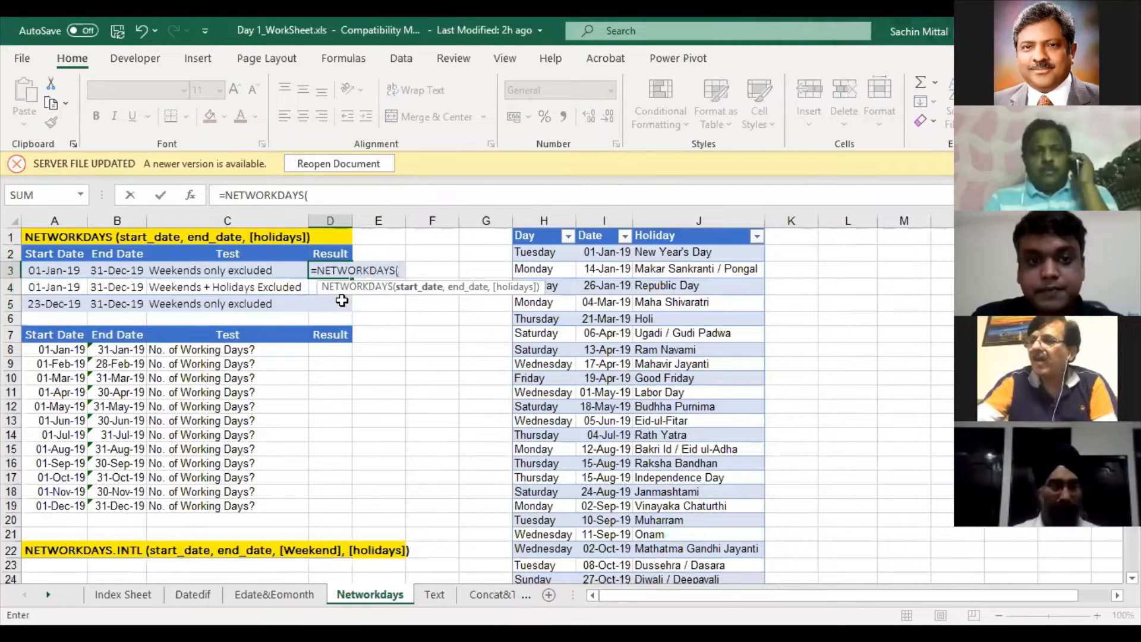
click(67, 271)
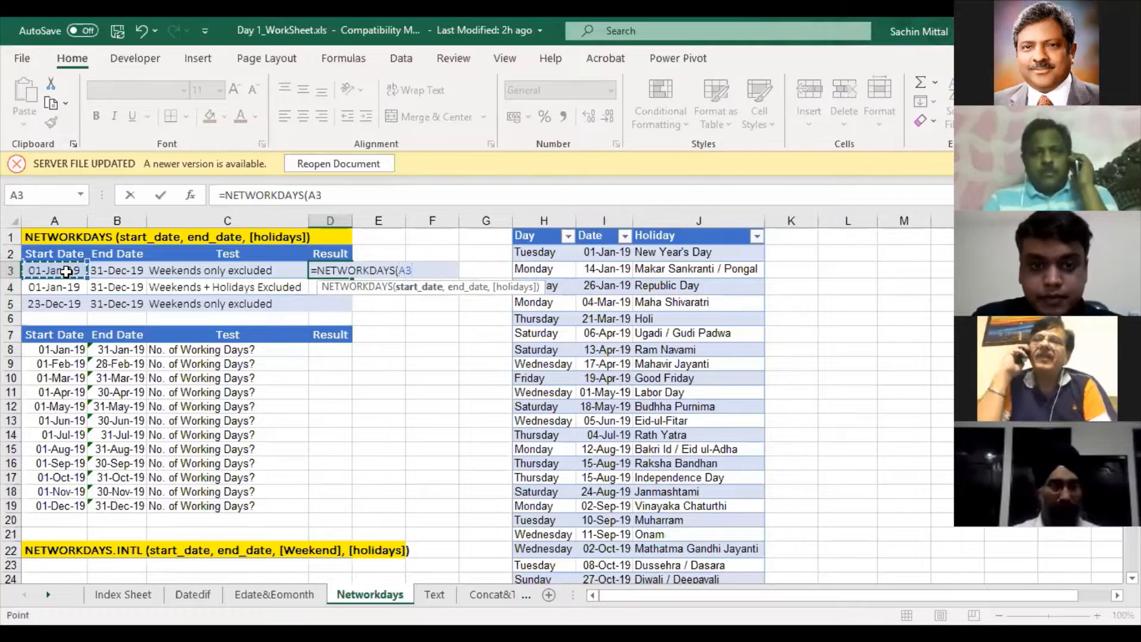
text(,)
click(105, 272)
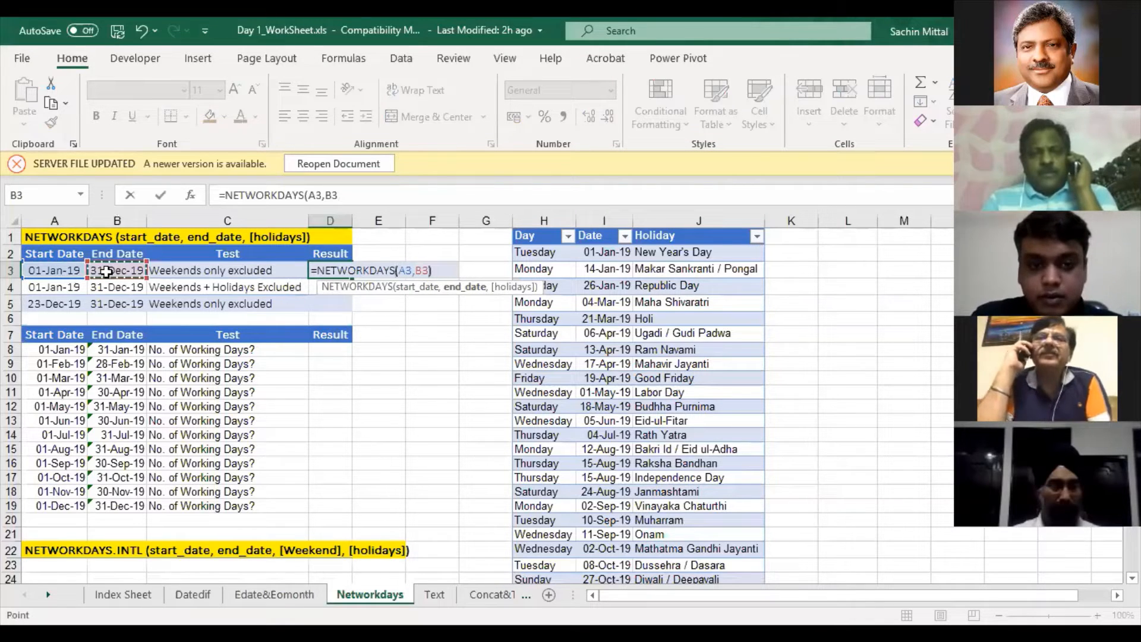
text())
key(Return)
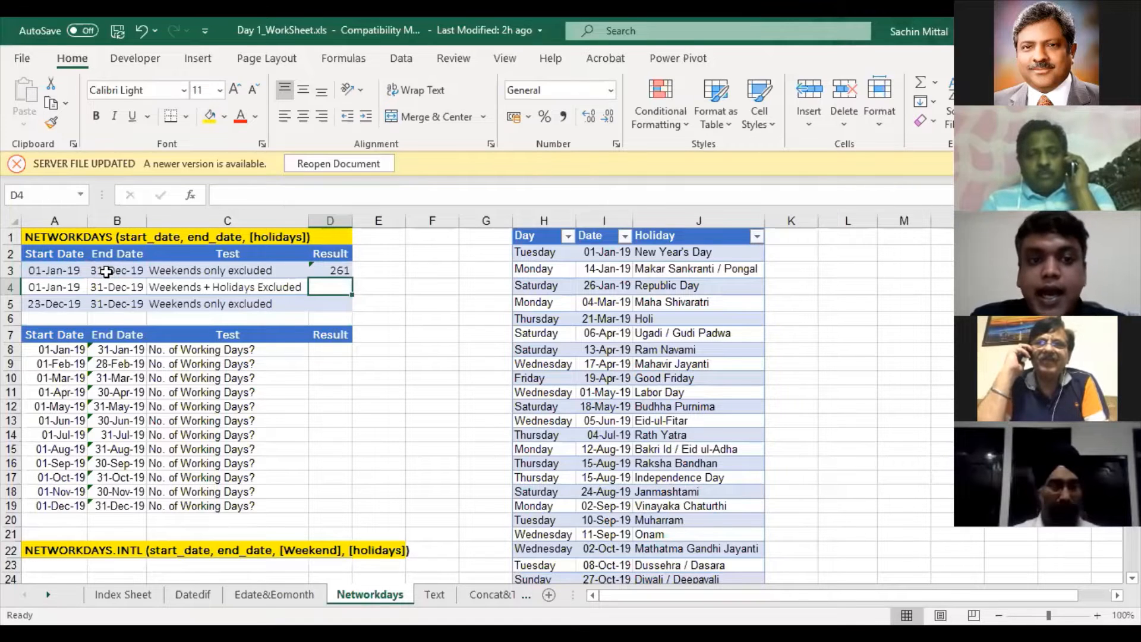
Examine the NETWORKDAYS formula in D3 together with the start and end dates it references in row 3
key(Up)
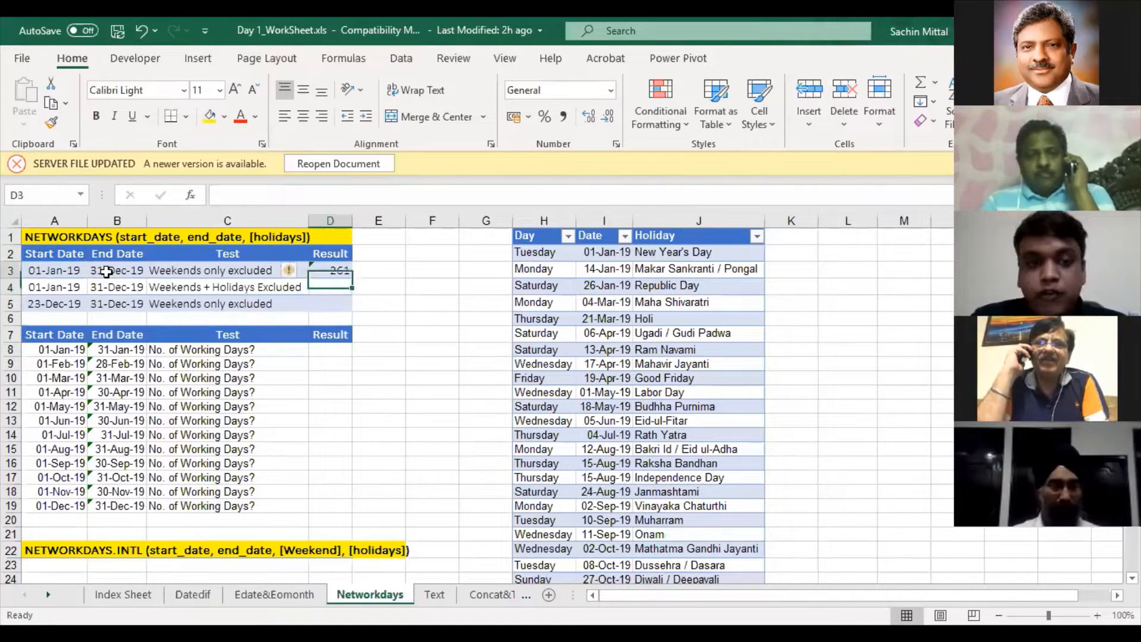
key(F2)
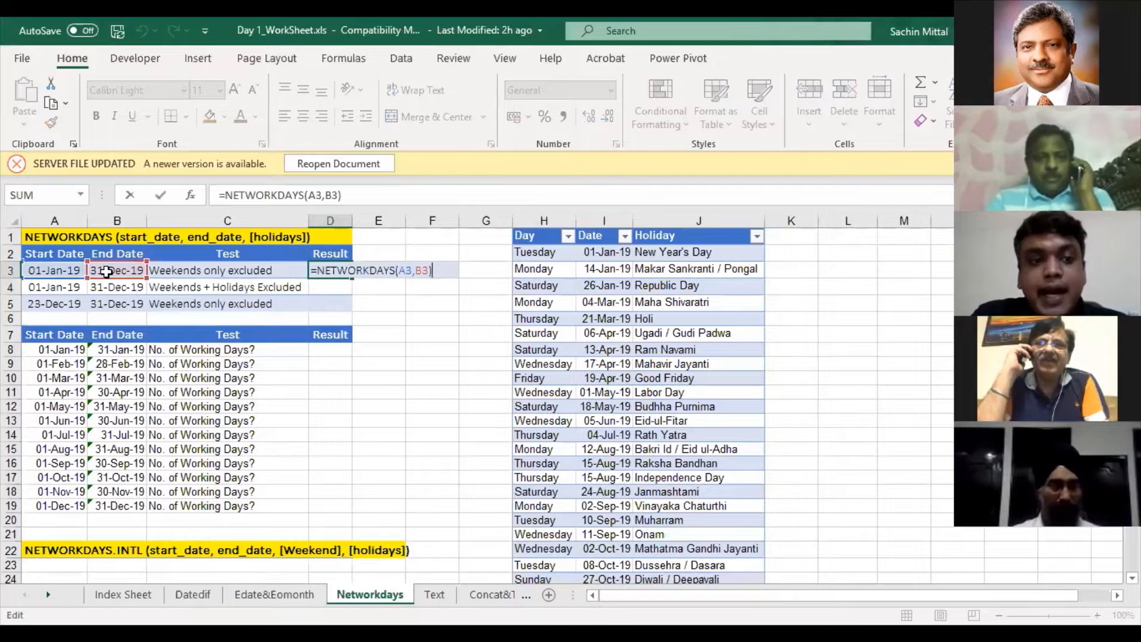
click(107, 271)
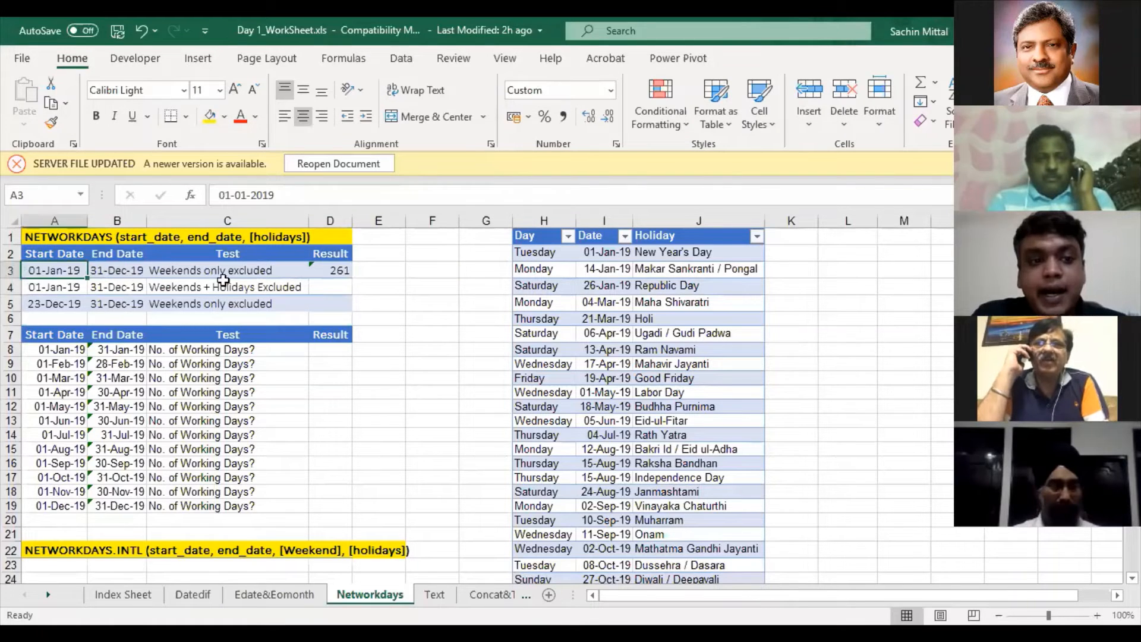
click(348, 271)
key(F2)
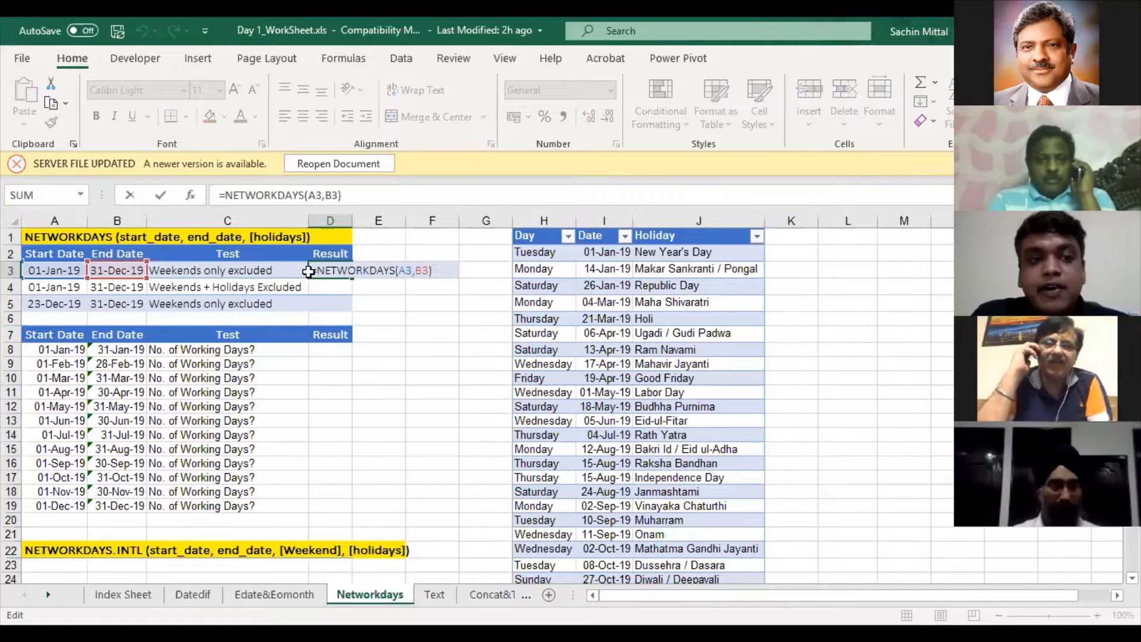
key(Escape)
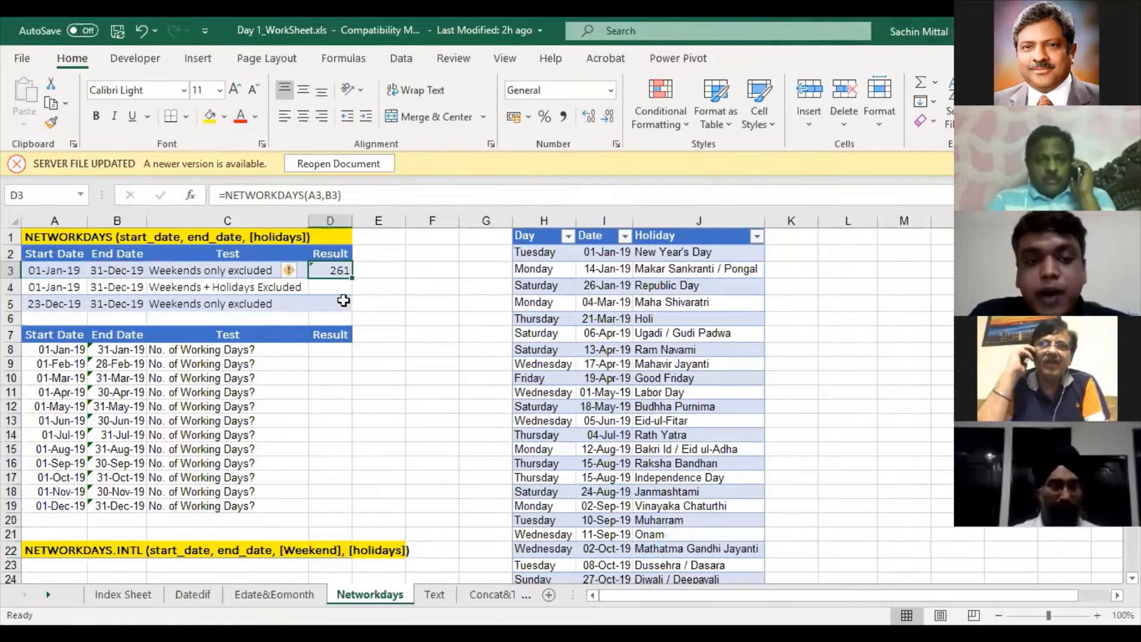
Look over the NETWORKDAYS tables and the holiday list at a larger size, returning to the result in D3
click(336, 288)
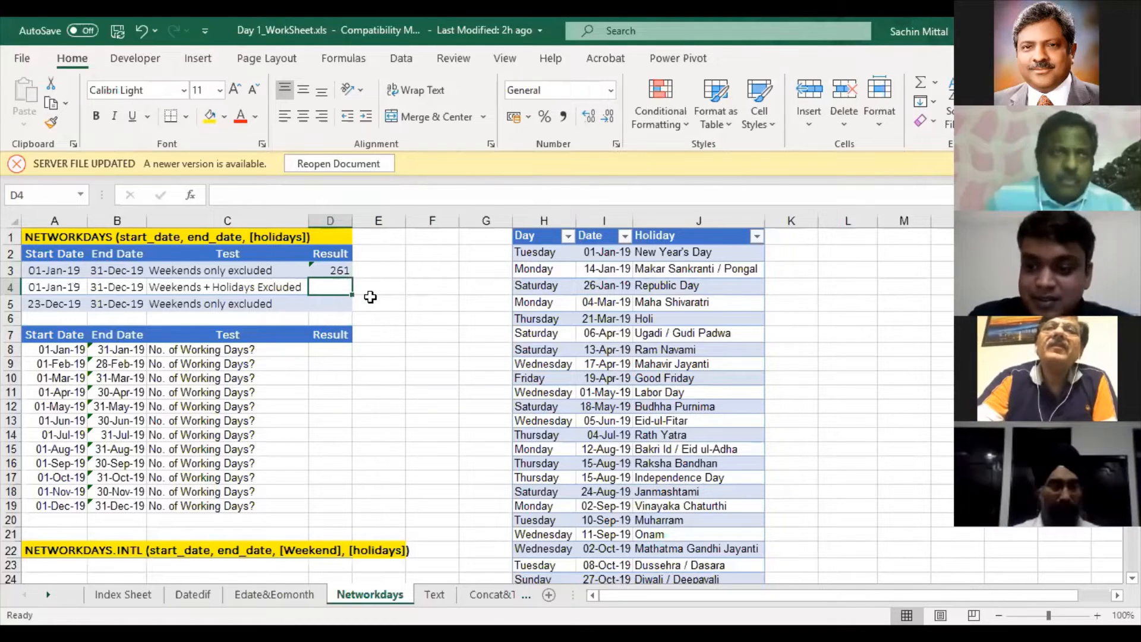
scroll(386, 382, up, 1)
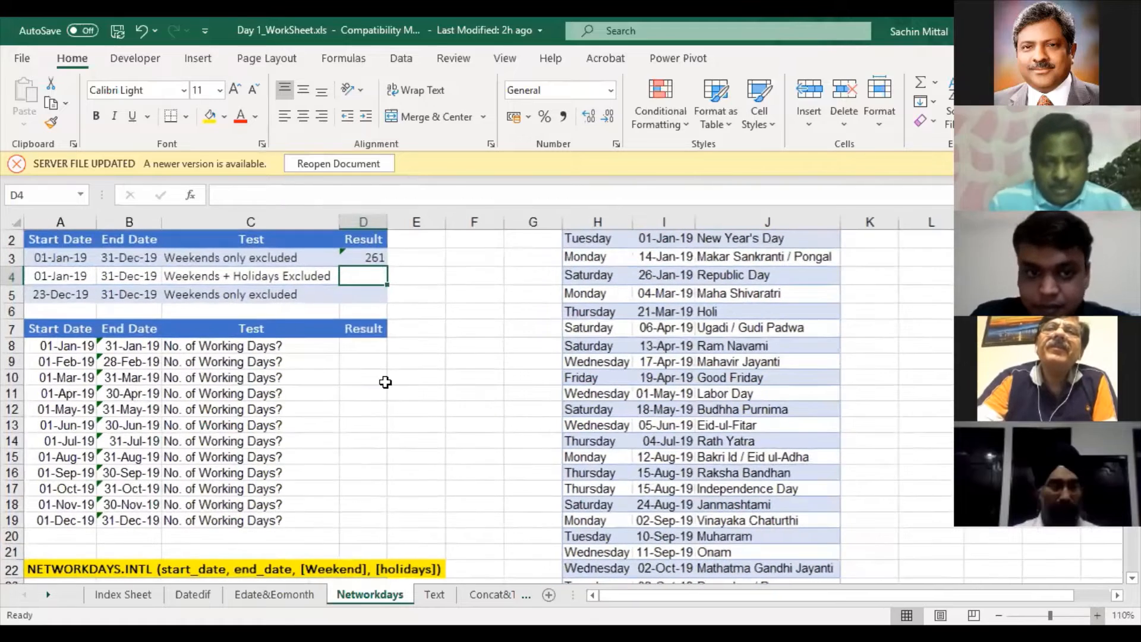
scroll(389, 357, down, 1)
scroll(393, 354, up, 1)
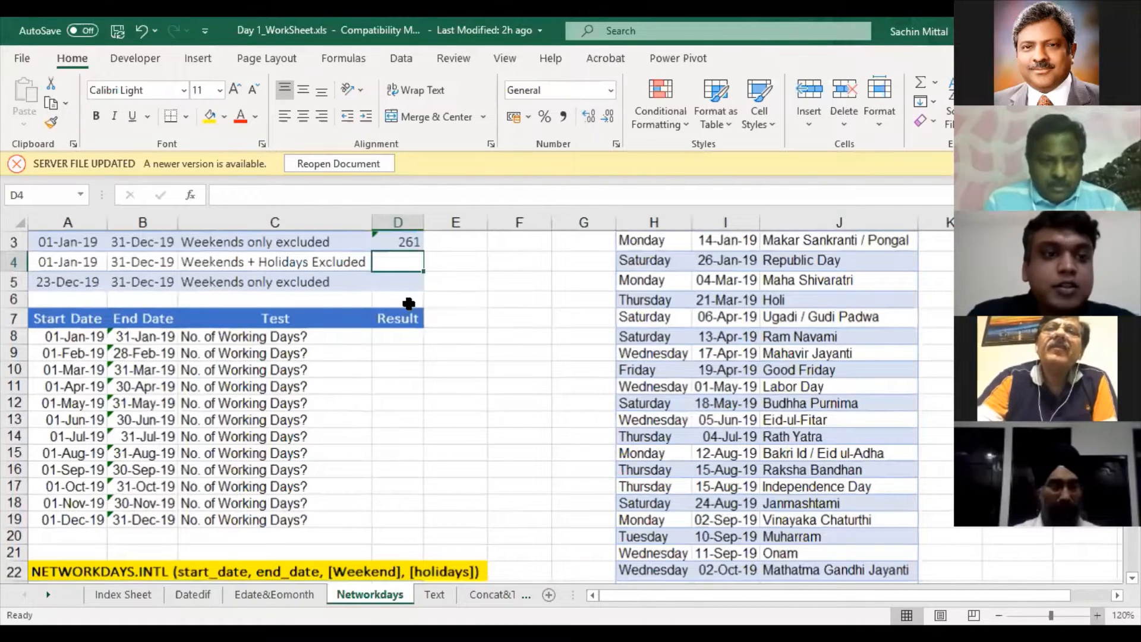
scroll(408, 304, up, 1)
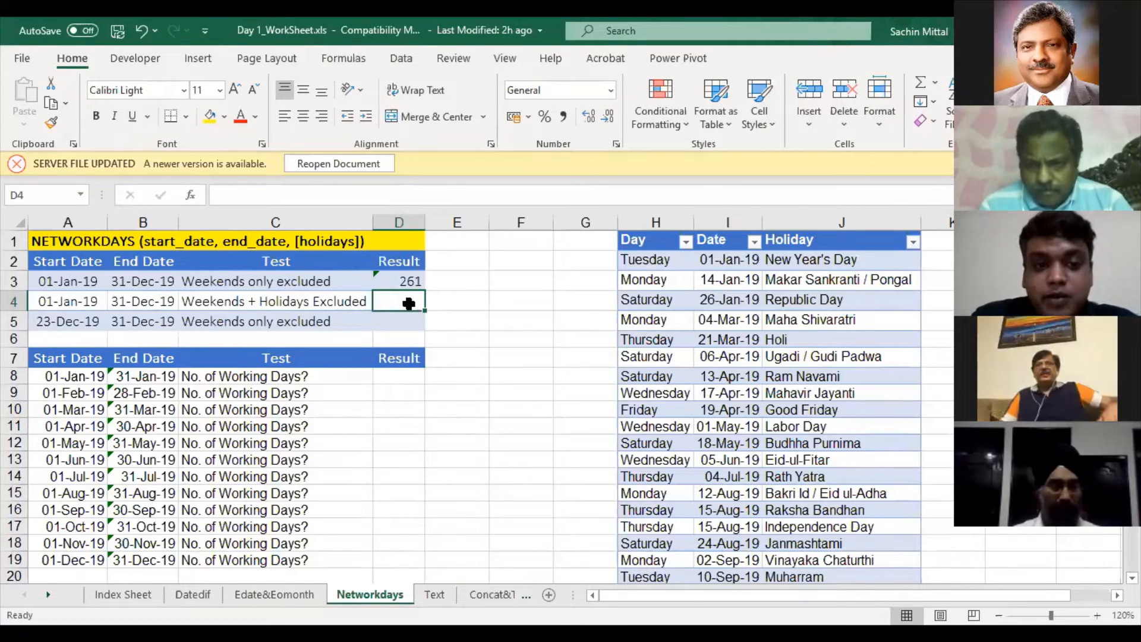
key(Up)
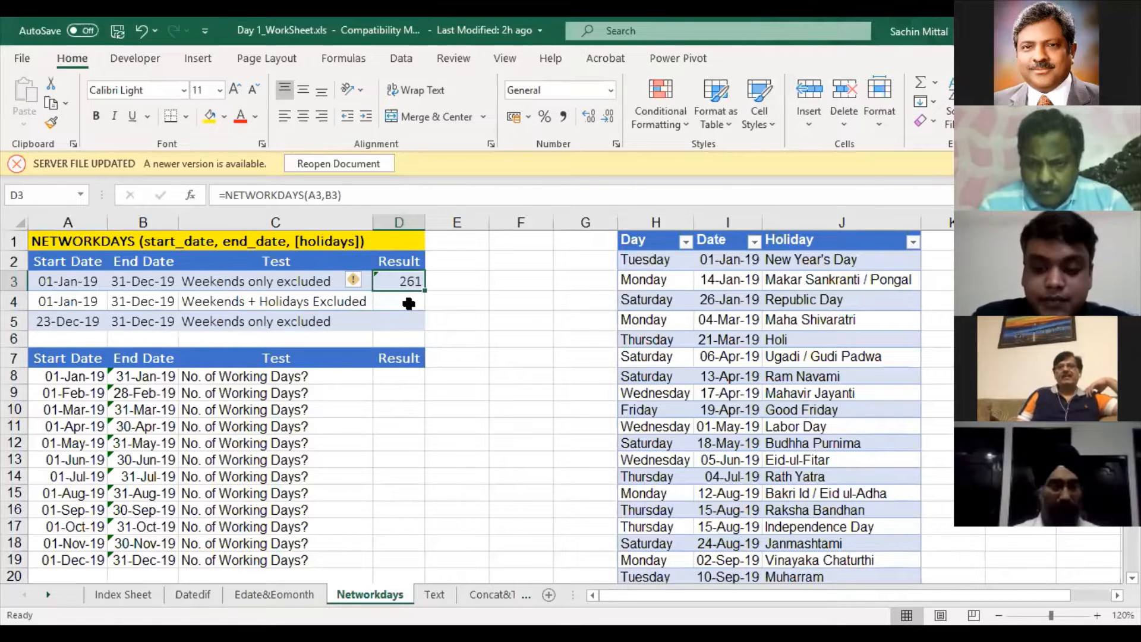
text(=)
key(Escape)
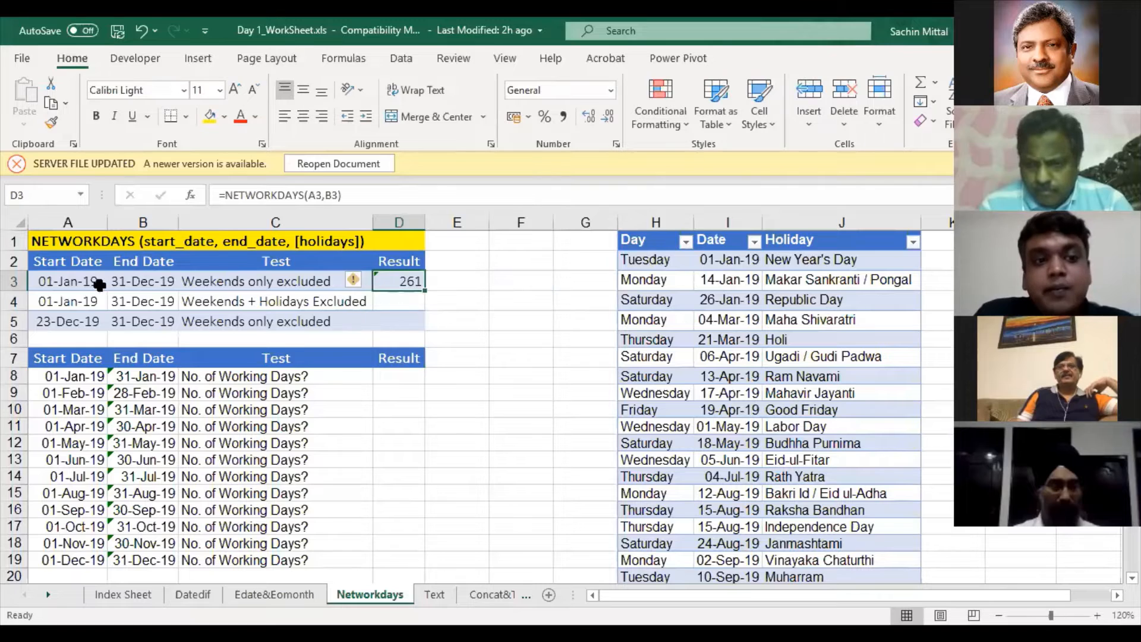
Re-enter the formula =NETWORKDAYS(A3,B3) in D3, using the start date in A3 and the end date in B3
click(83, 279)
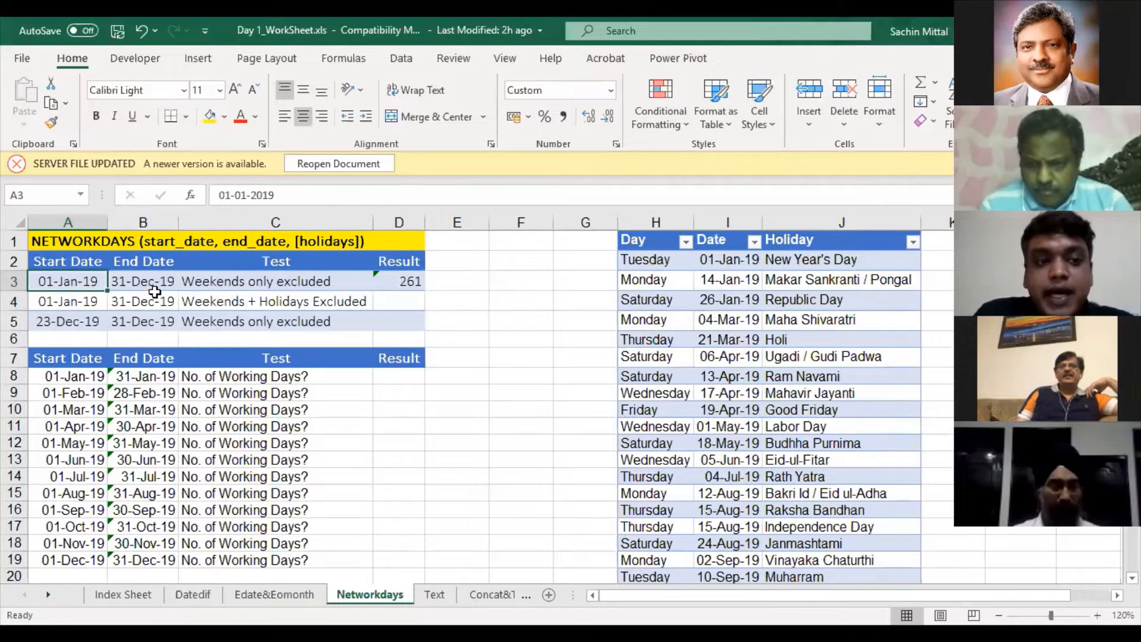
click(394, 281)
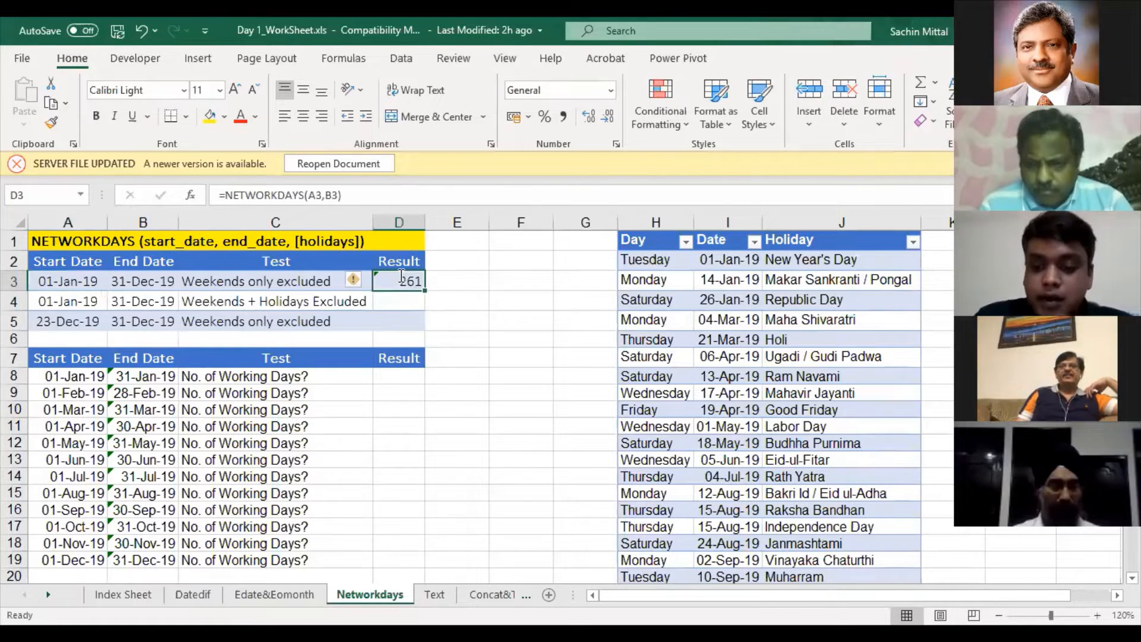
text(=)
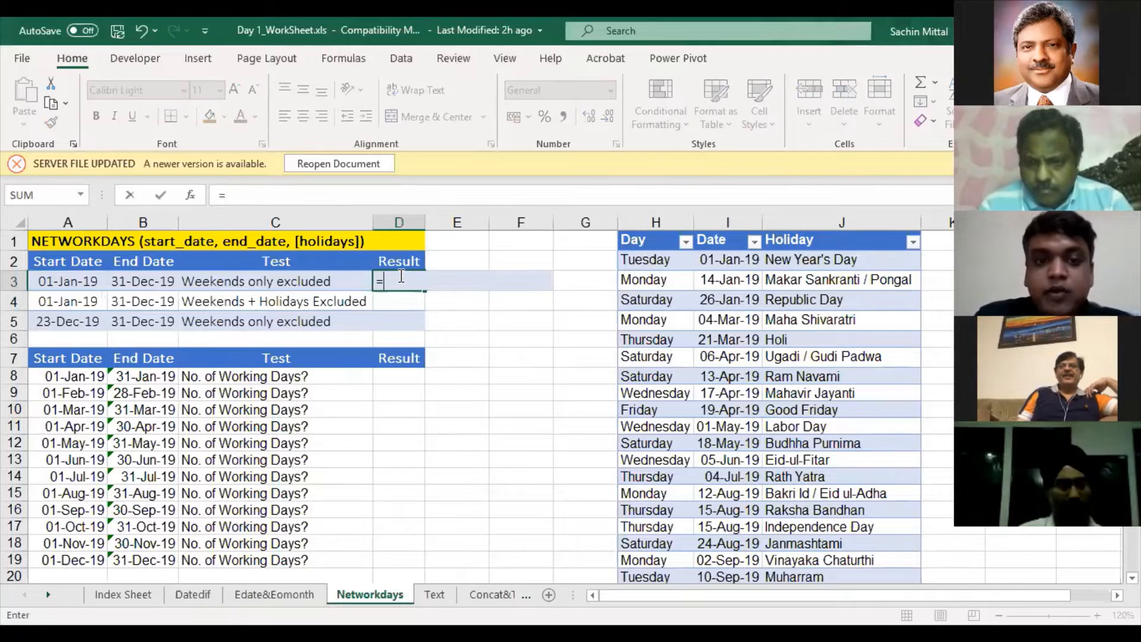
text(NETWORKDAYS()
click(501, 286)
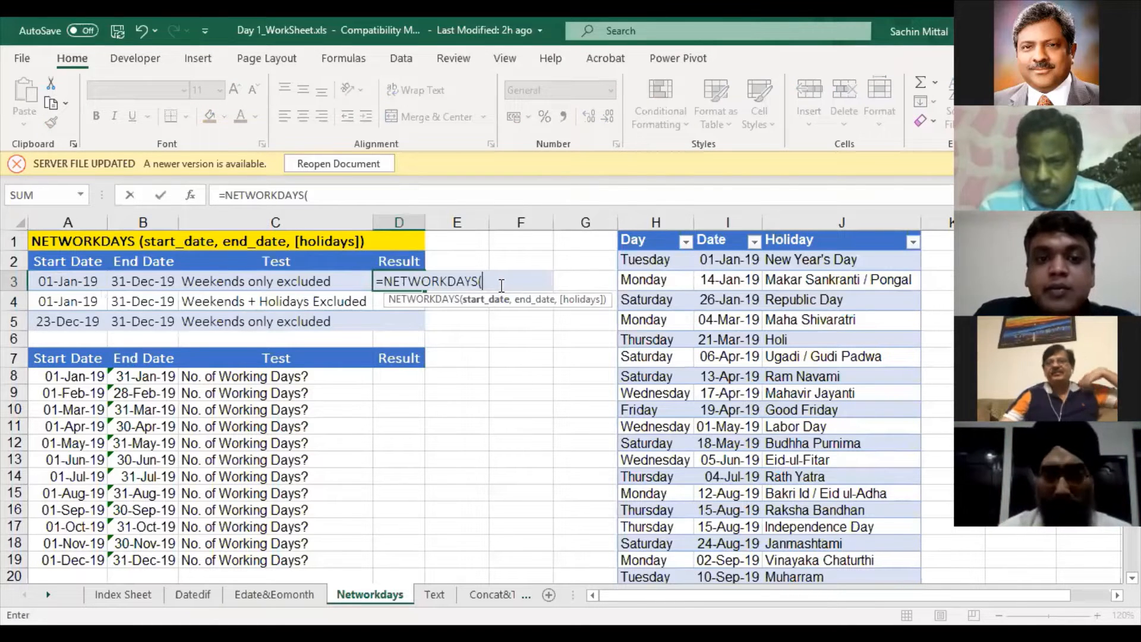
click(77, 286)
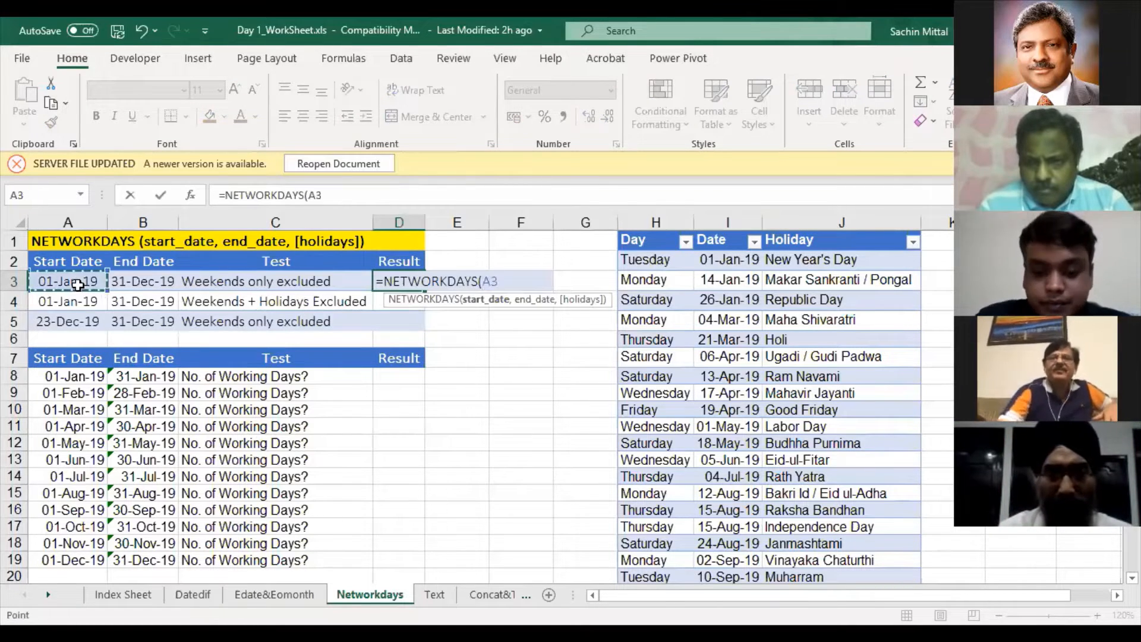
text(,)
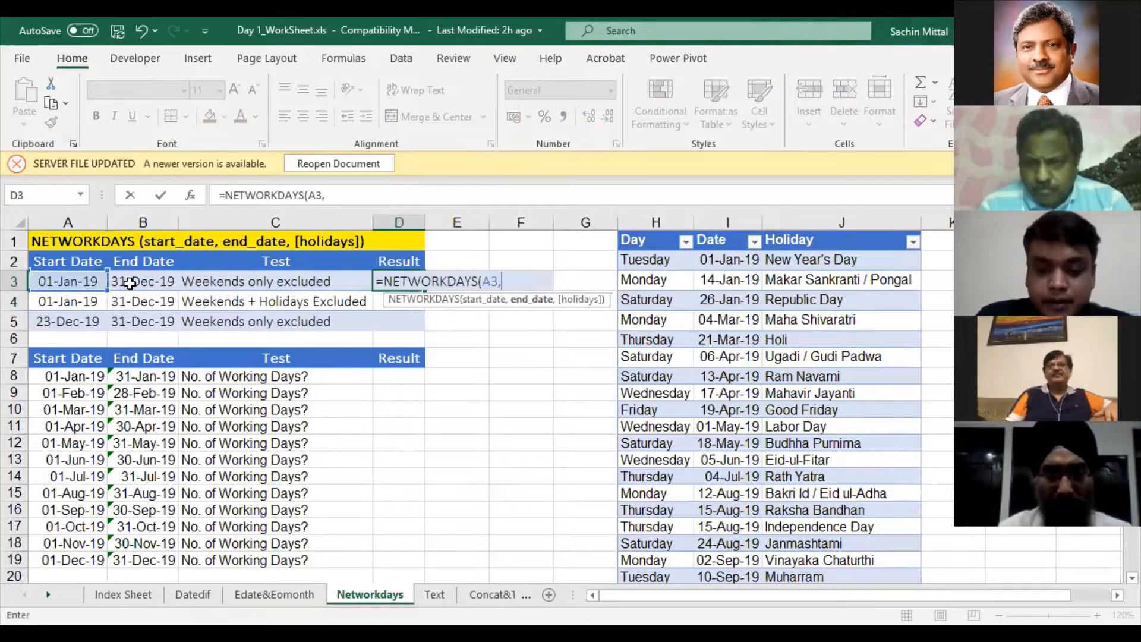
click(129, 284)
text(,)
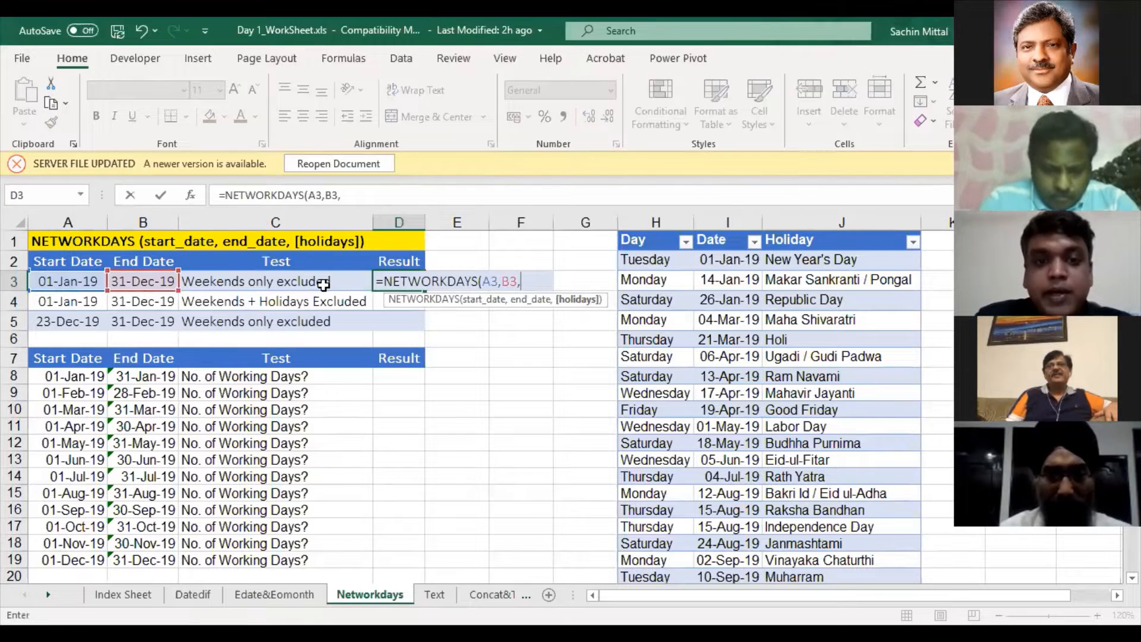
key(Return)
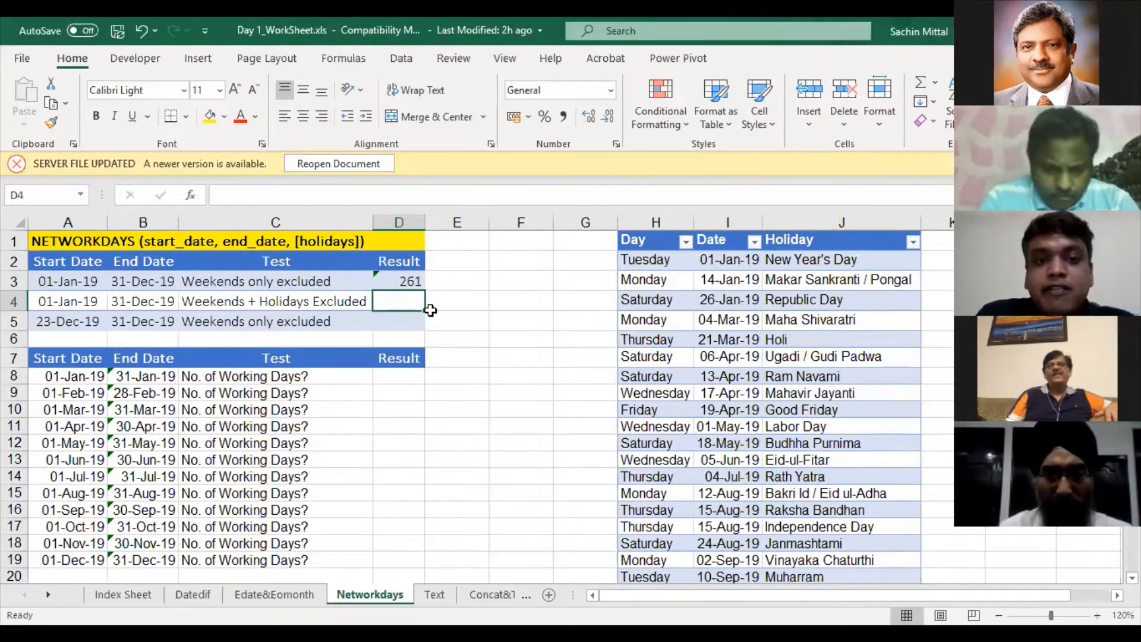
Review the formula in D3 once more, along with the holiday dates listed from I2 downwards
key(Up)
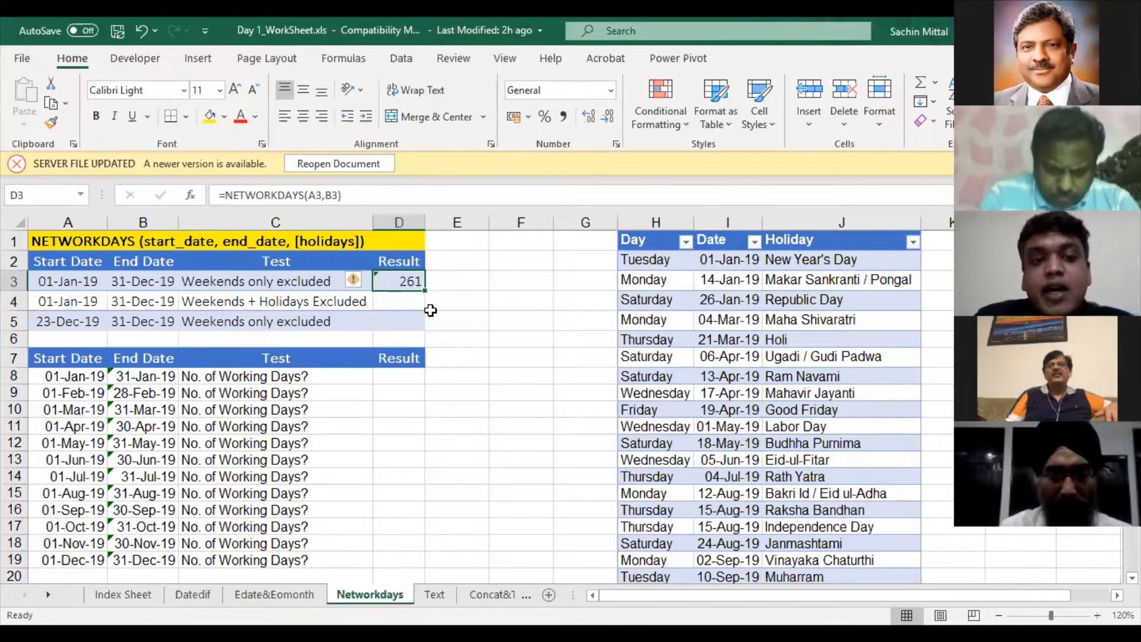
key(F2)
key(Escape)
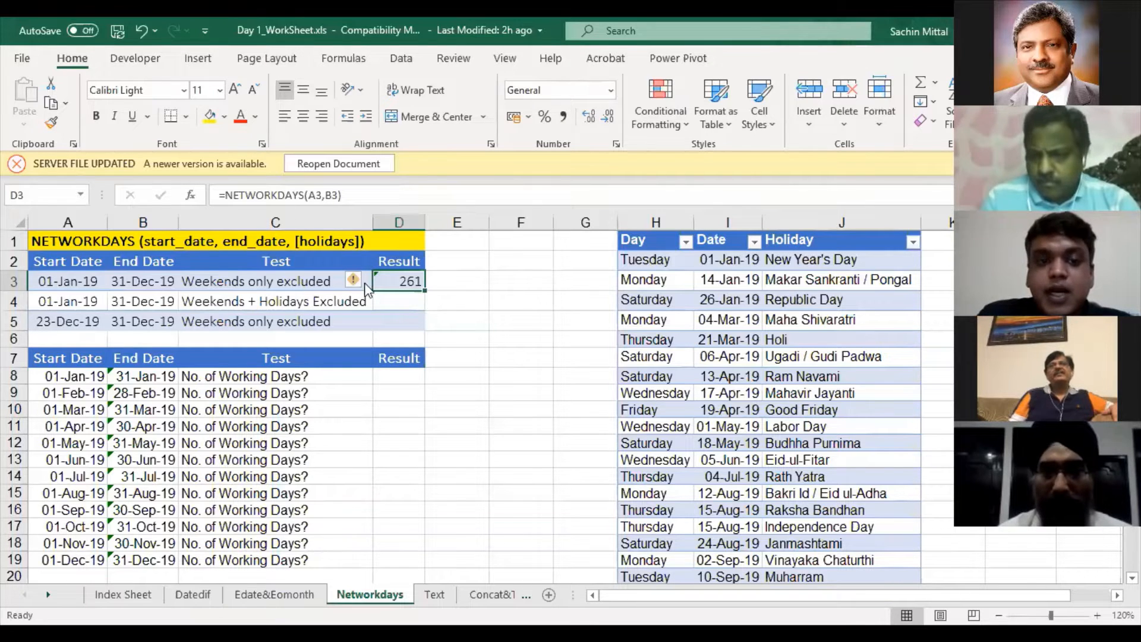
click(393, 307)
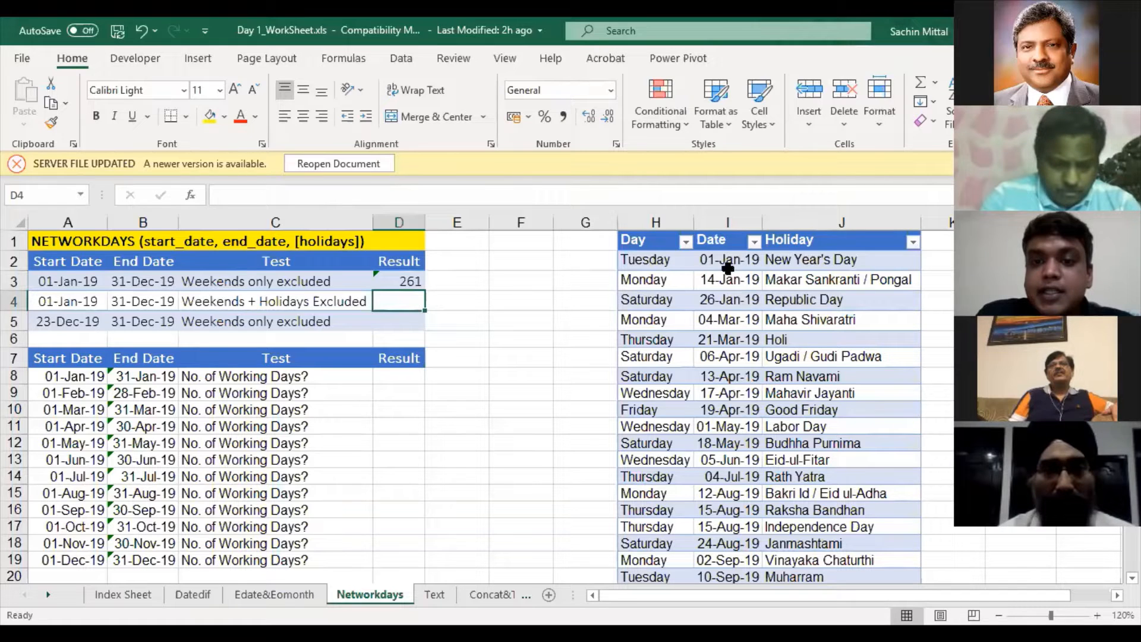
drag(737, 260, 754, 574)
Start a NETWORKDAYS formula in D4 with A4 as the start date and B4 as the end date
click(397, 297)
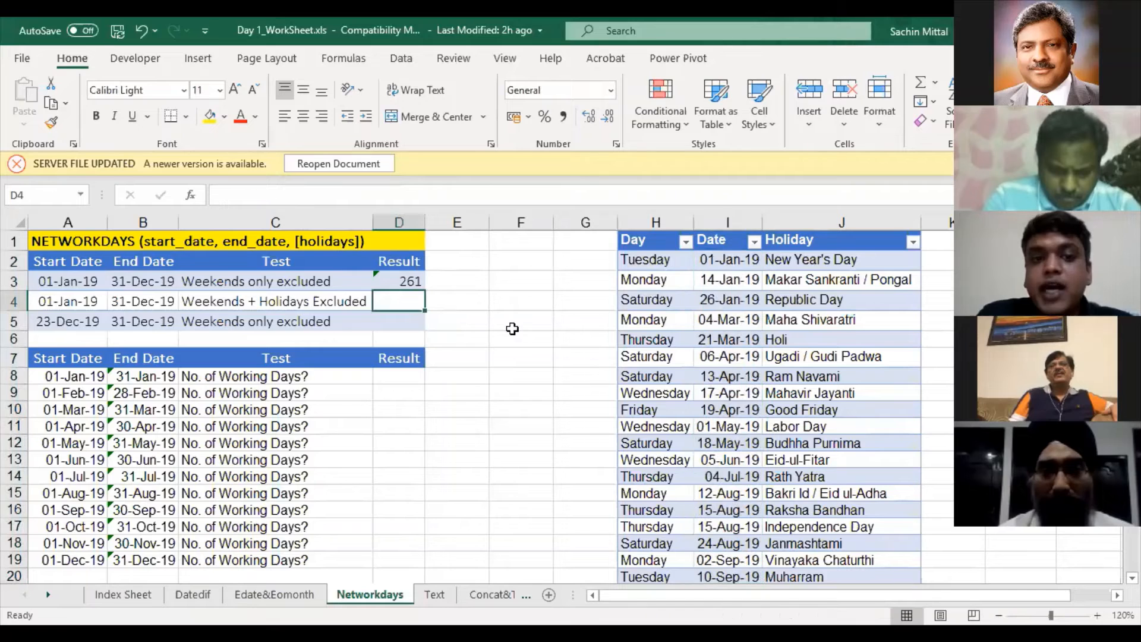
text(=)
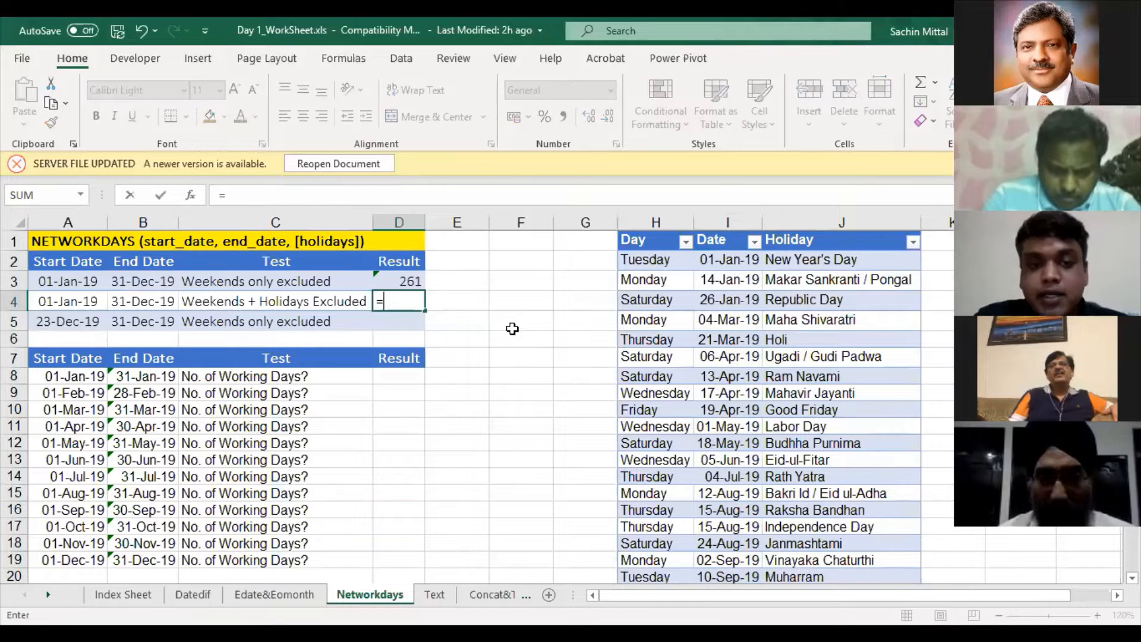
text(net)
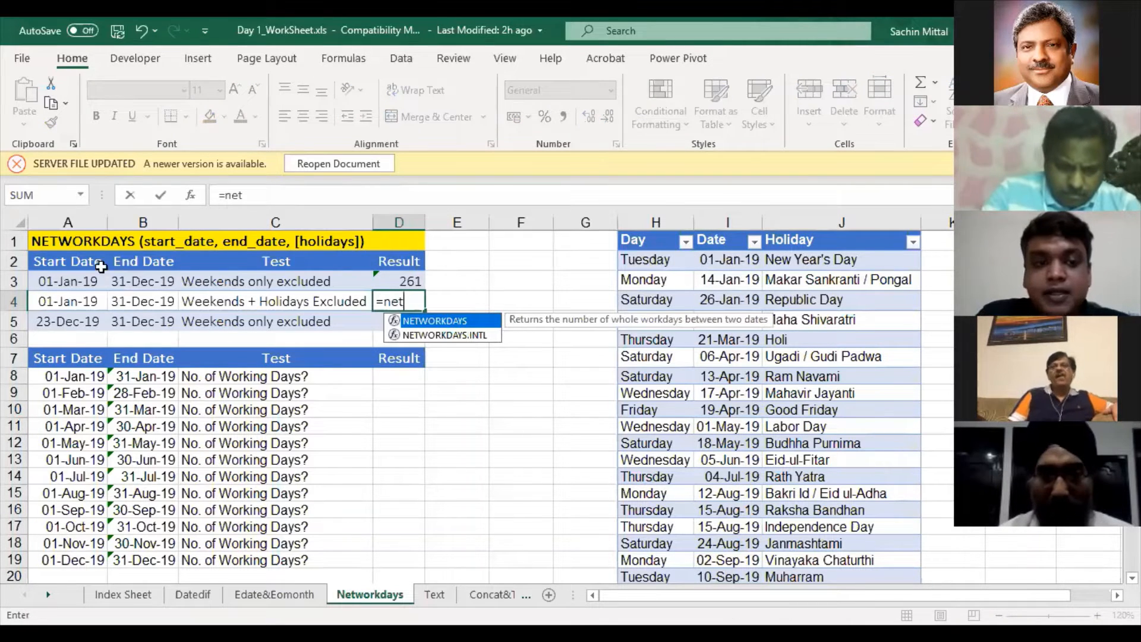
key(Tab)
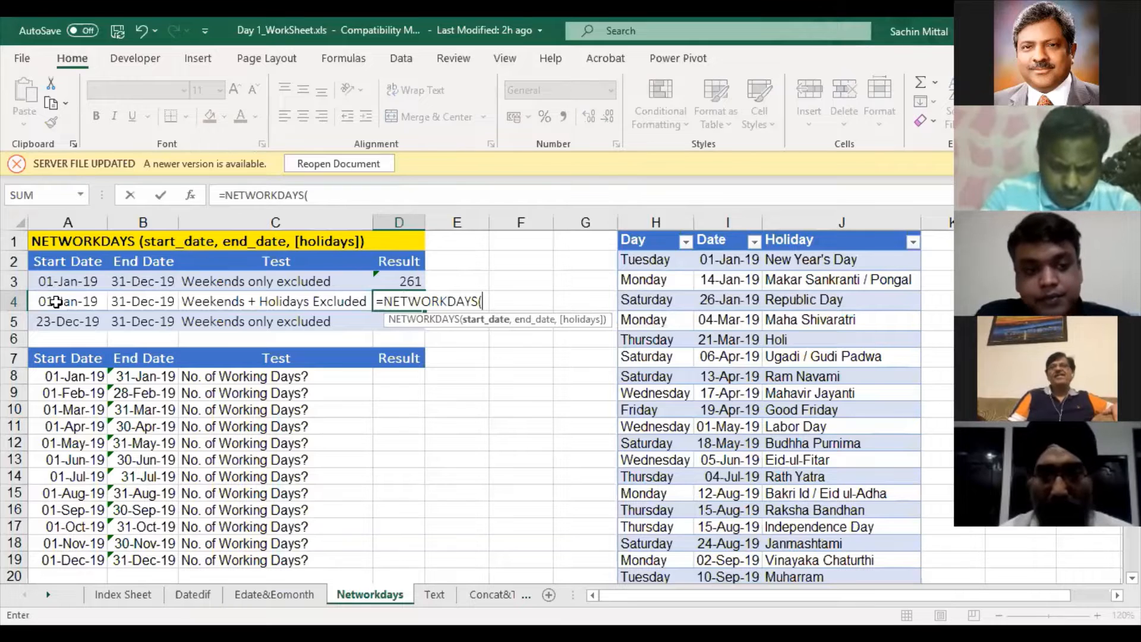
click(56, 302)
text(,)
click(134, 304)
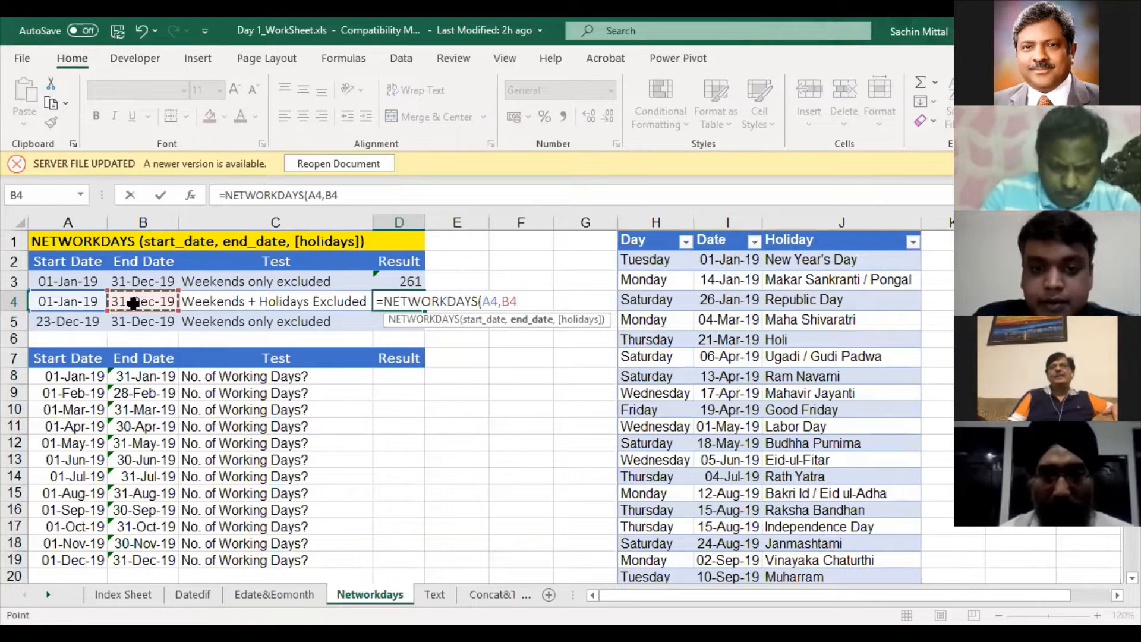
text(,)
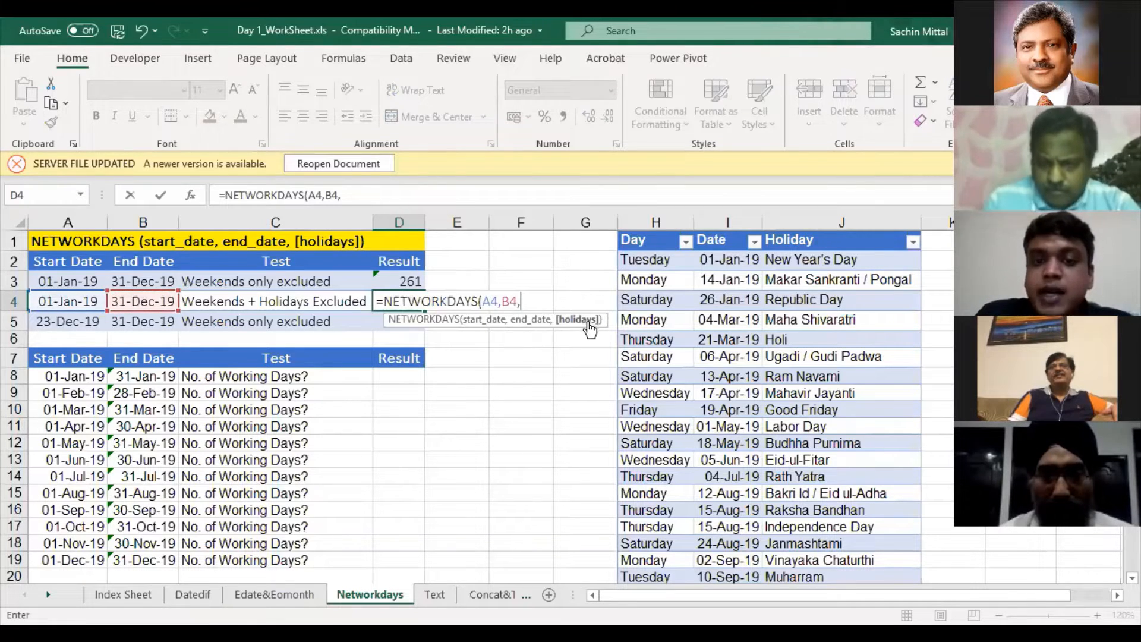
Complete the D4 formula with the holiday dates as the absolute range $I$2:$I$28
click(727, 261)
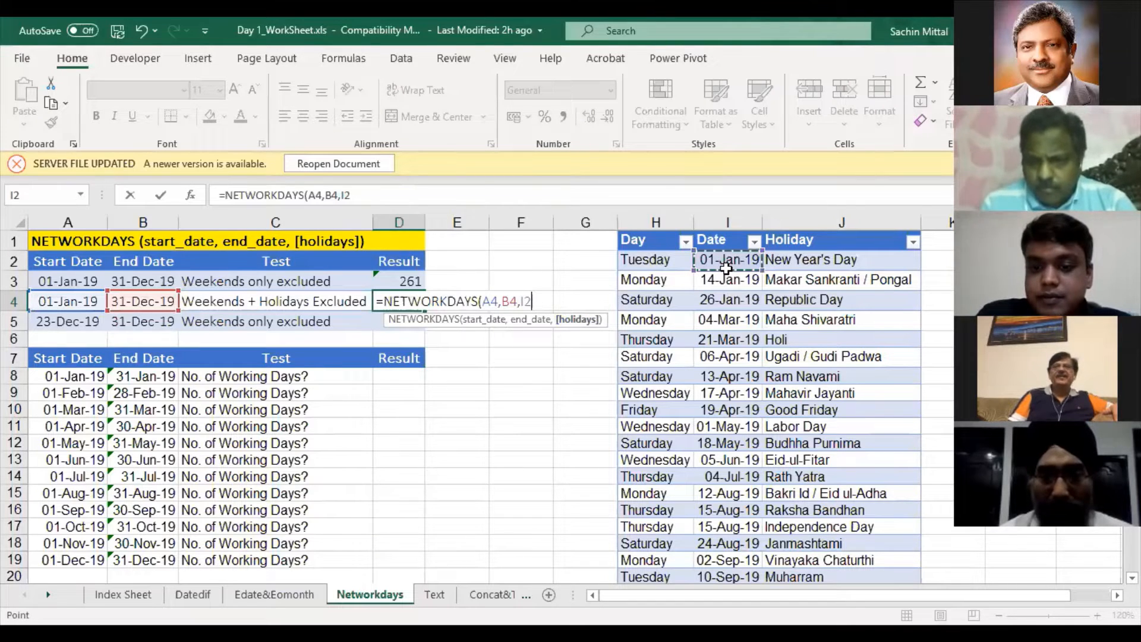
key(ctrl+shift+Down)
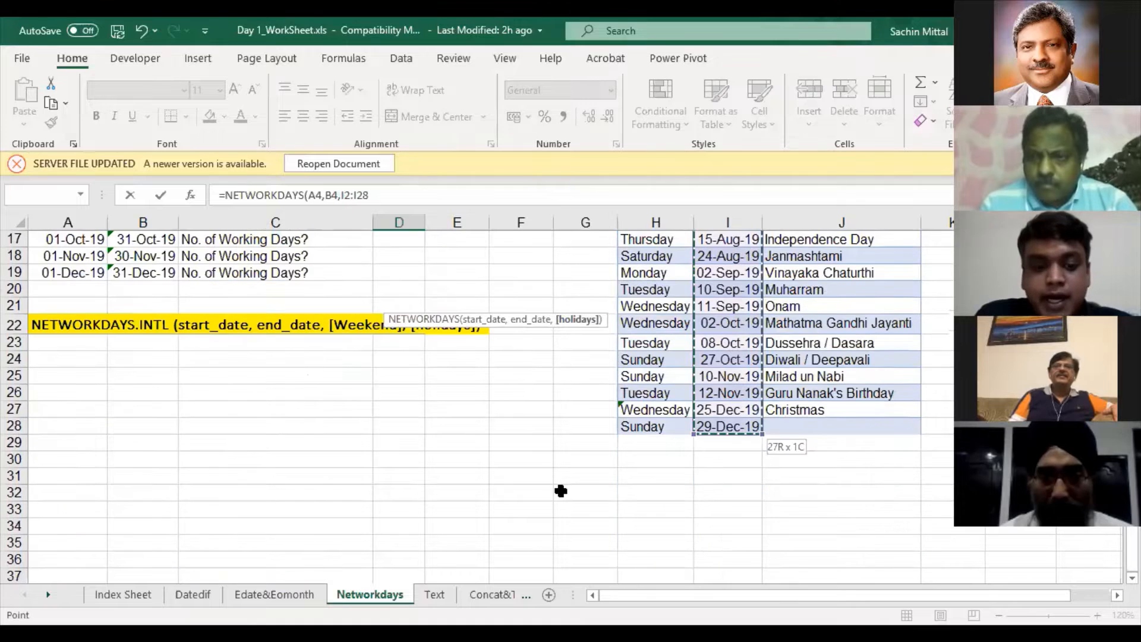
key(F4)
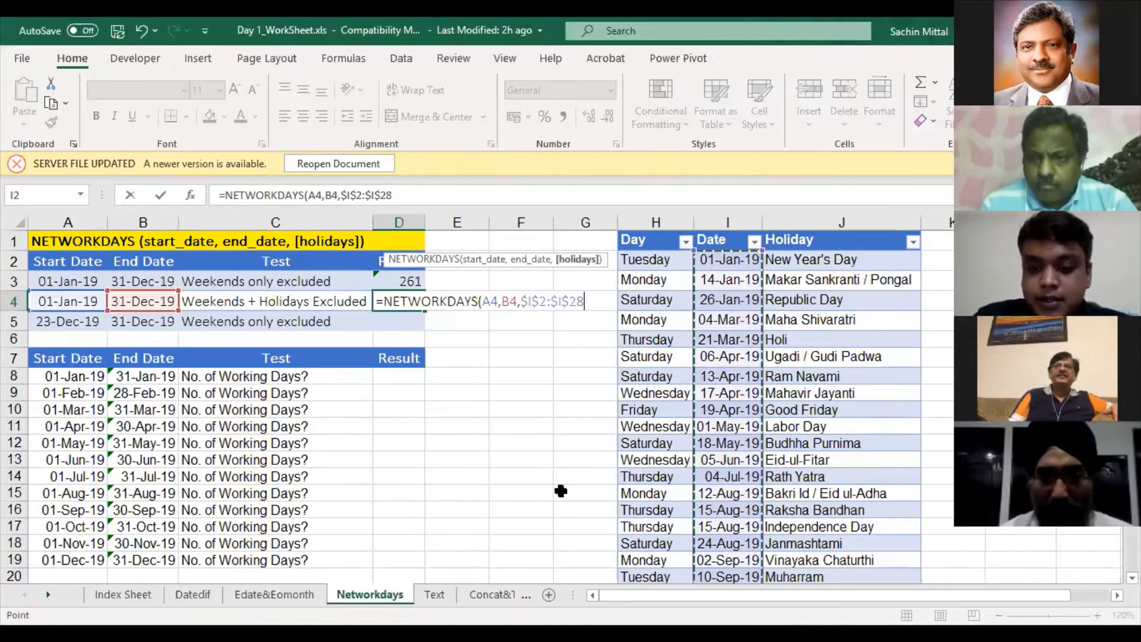
text())
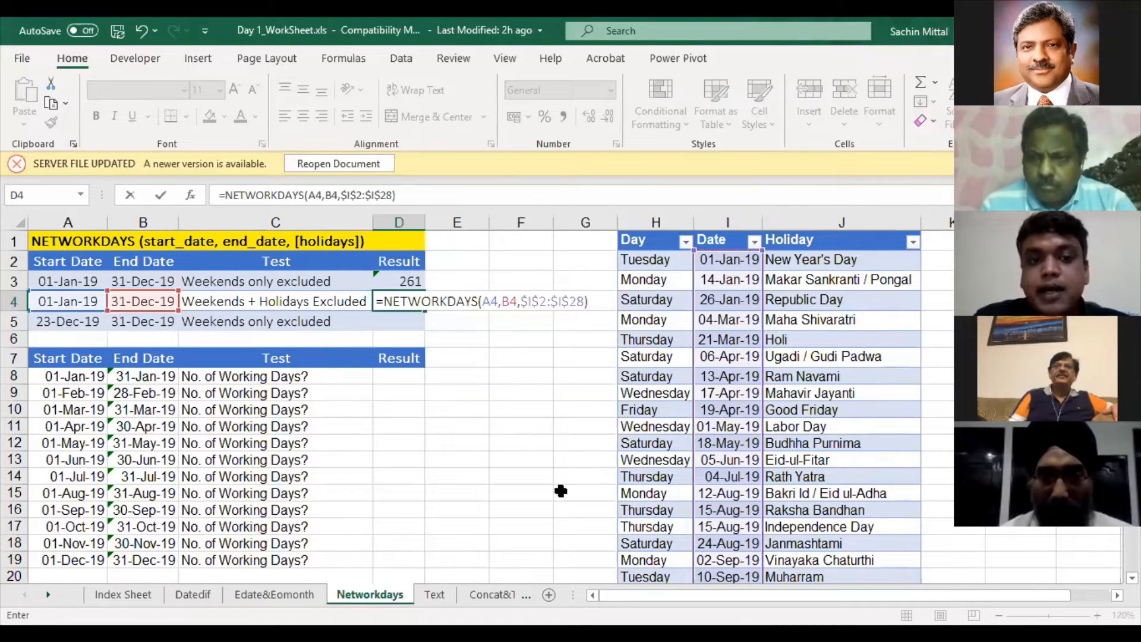
key(Return)
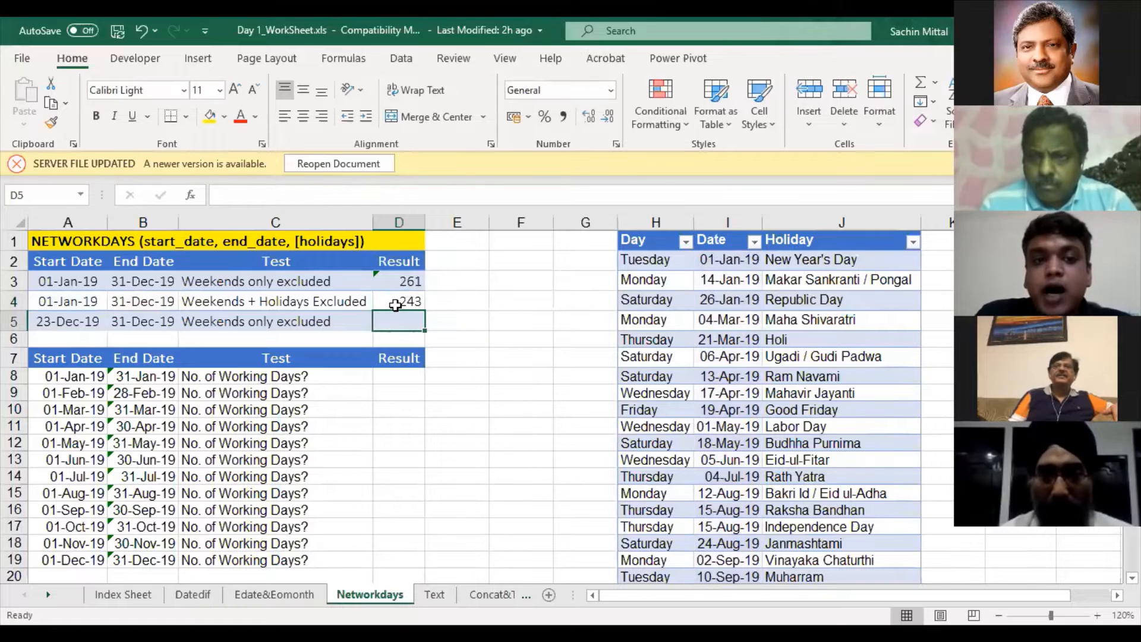
Review the formula in D4 against the holiday dates in column I that it excludes
key(Up)
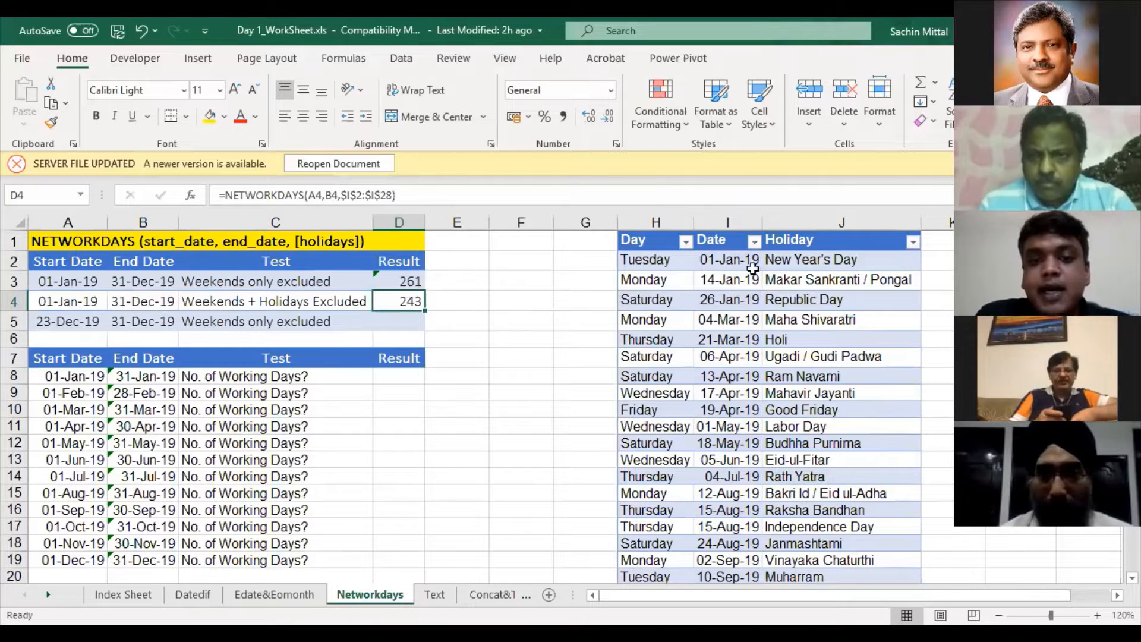
drag(748, 260, 747, 540)
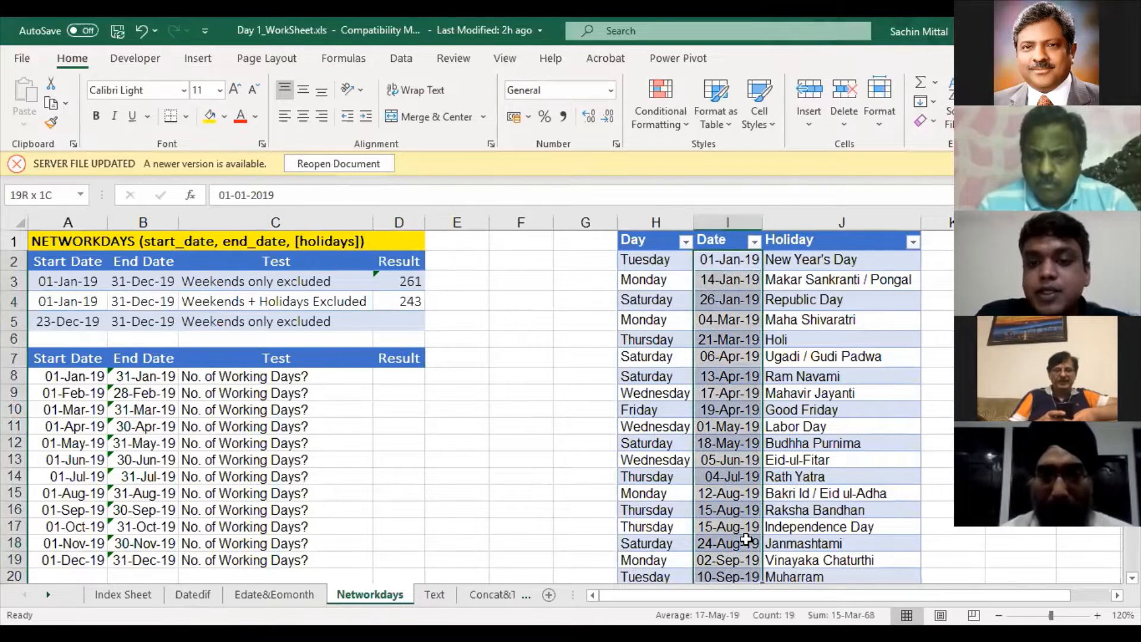
scroll(746, 540, down, 1)
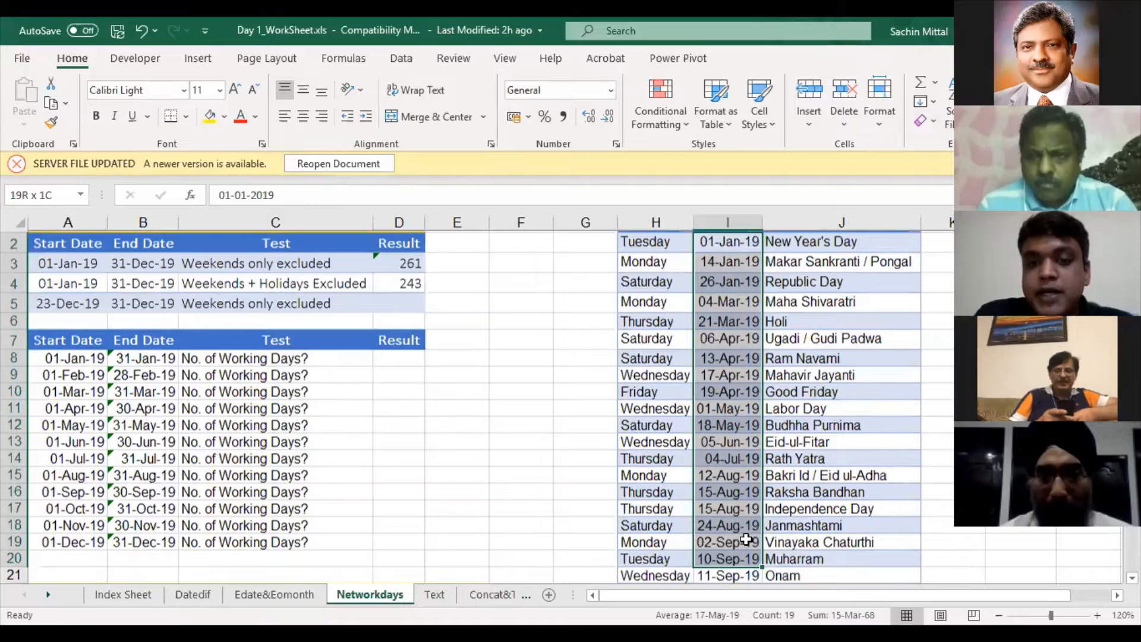
scroll(735, 348, up, 1)
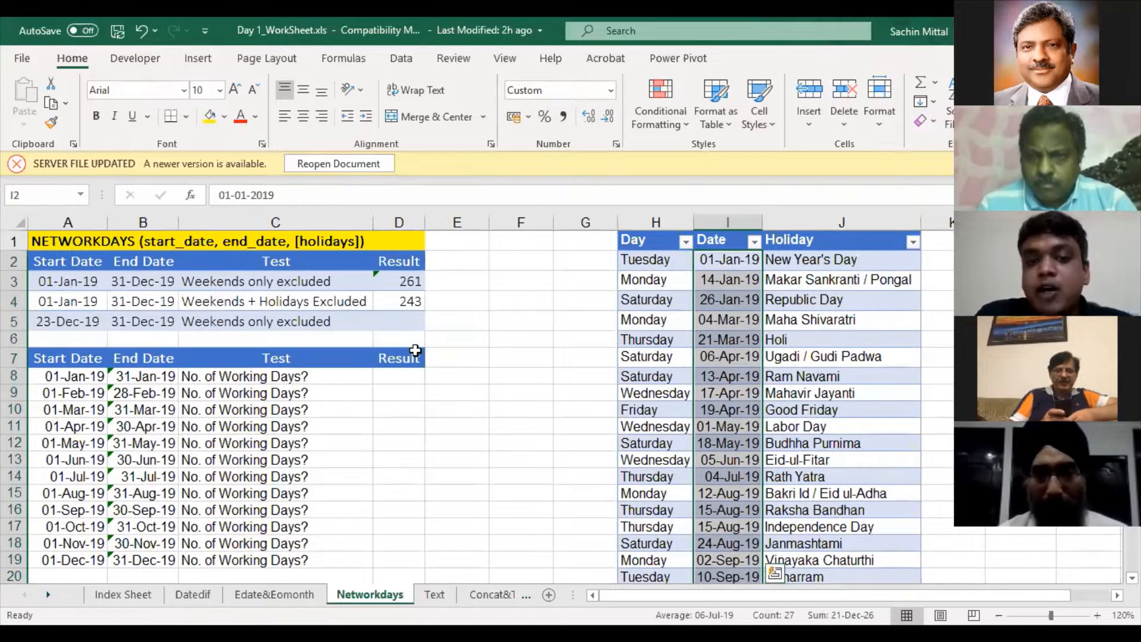
click(402, 300)
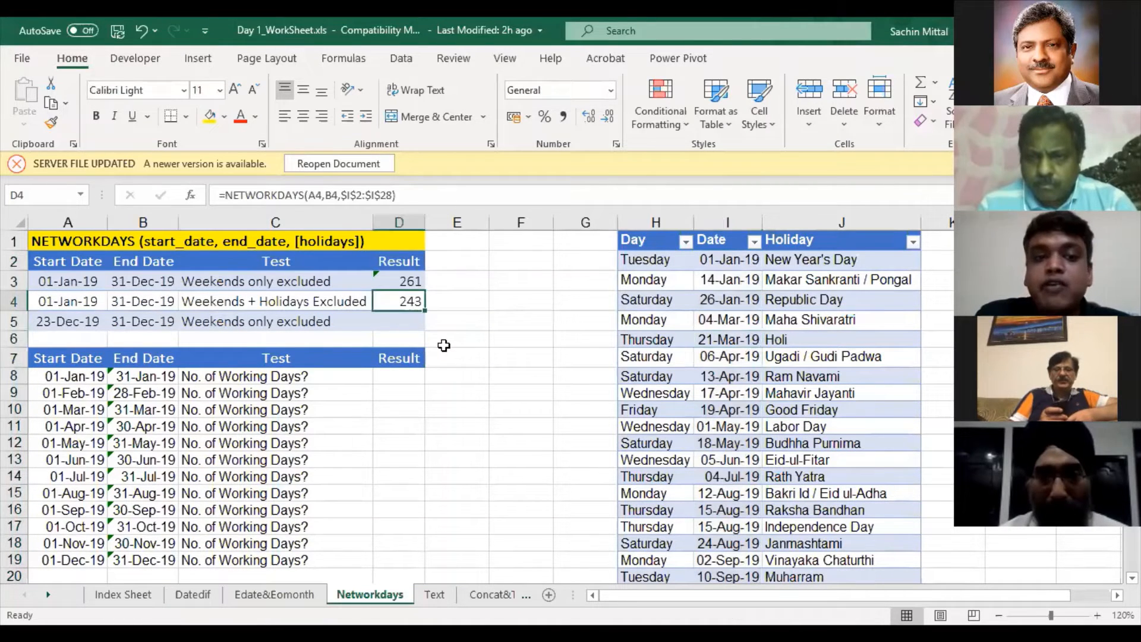
click(407, 322)
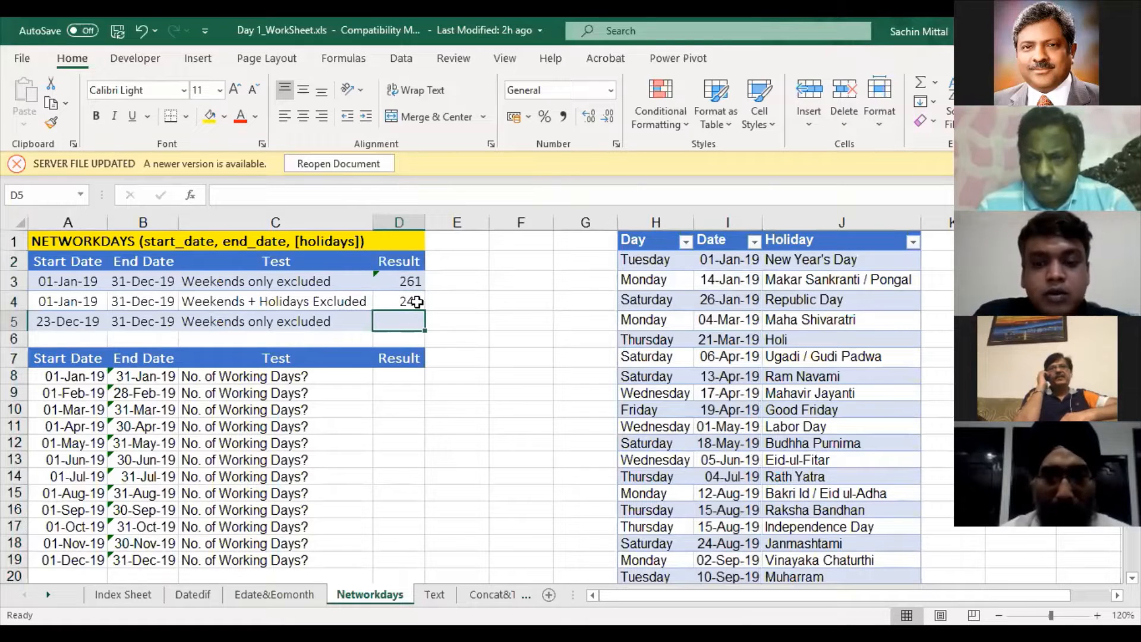
text(=n)
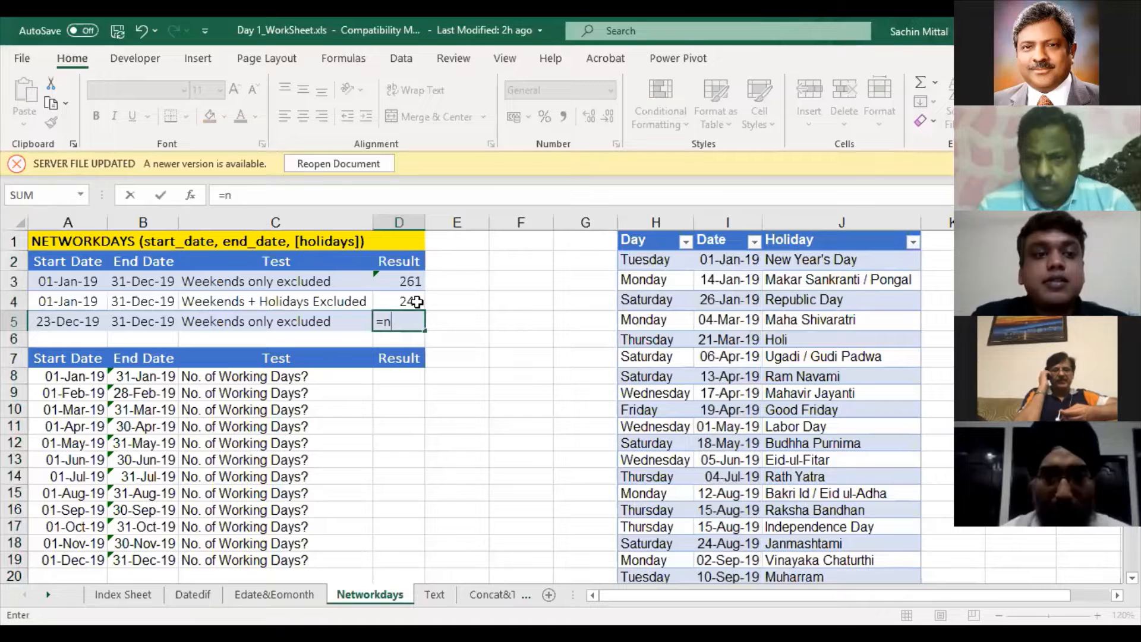
key(Escape)
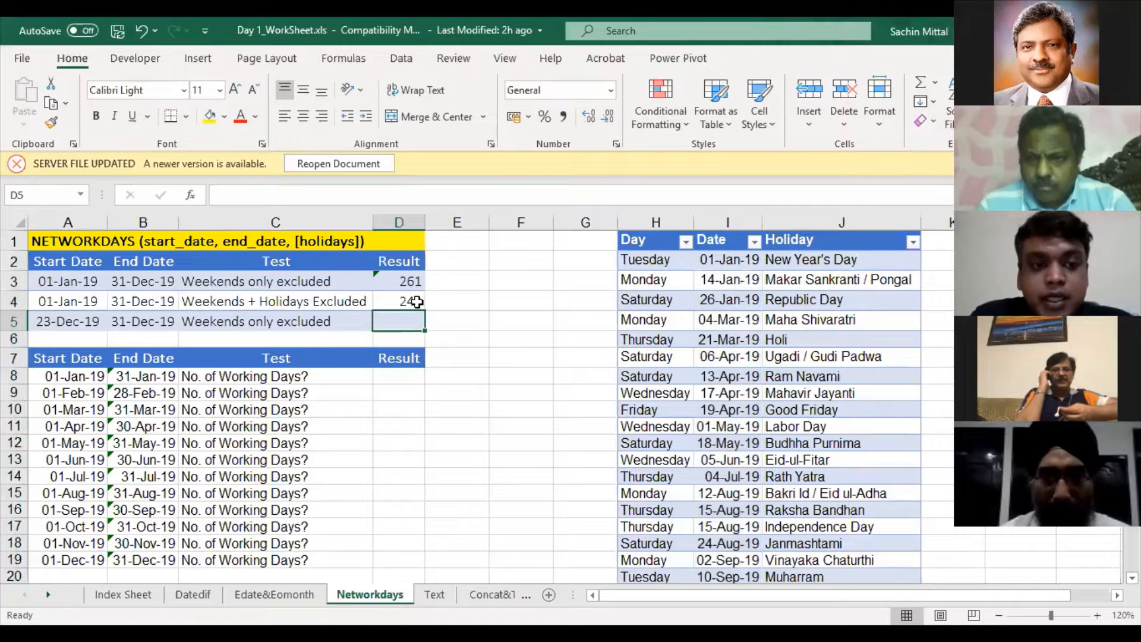
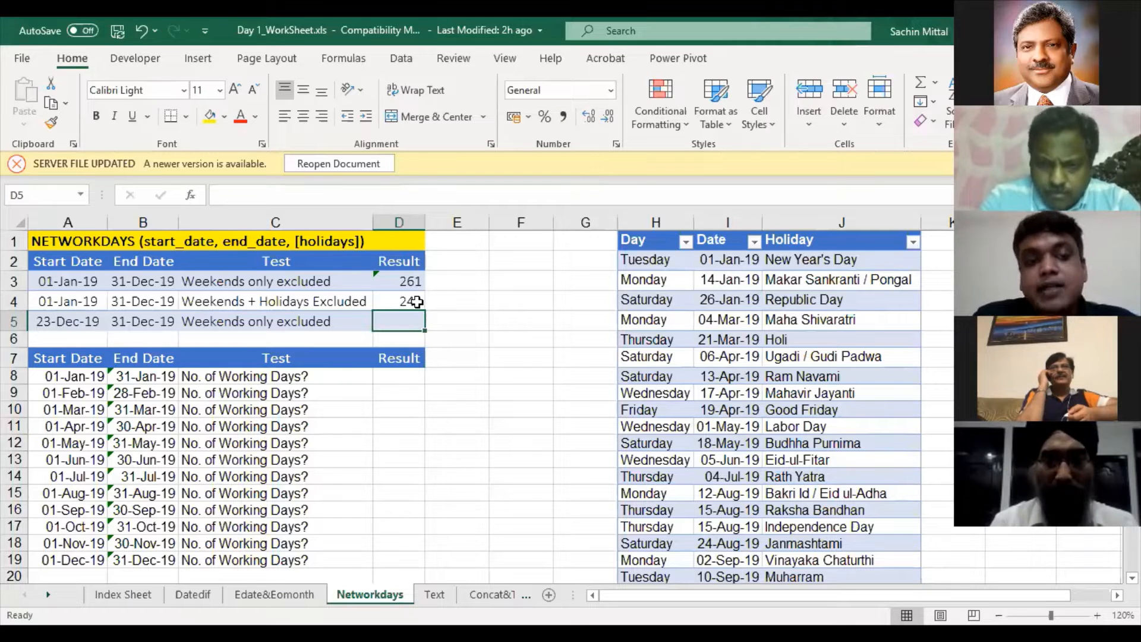
Start a NETWORKDAYS.INTL formula in D5 with start date A5 and end date B5, continuing up to the weekend argument
text(=)
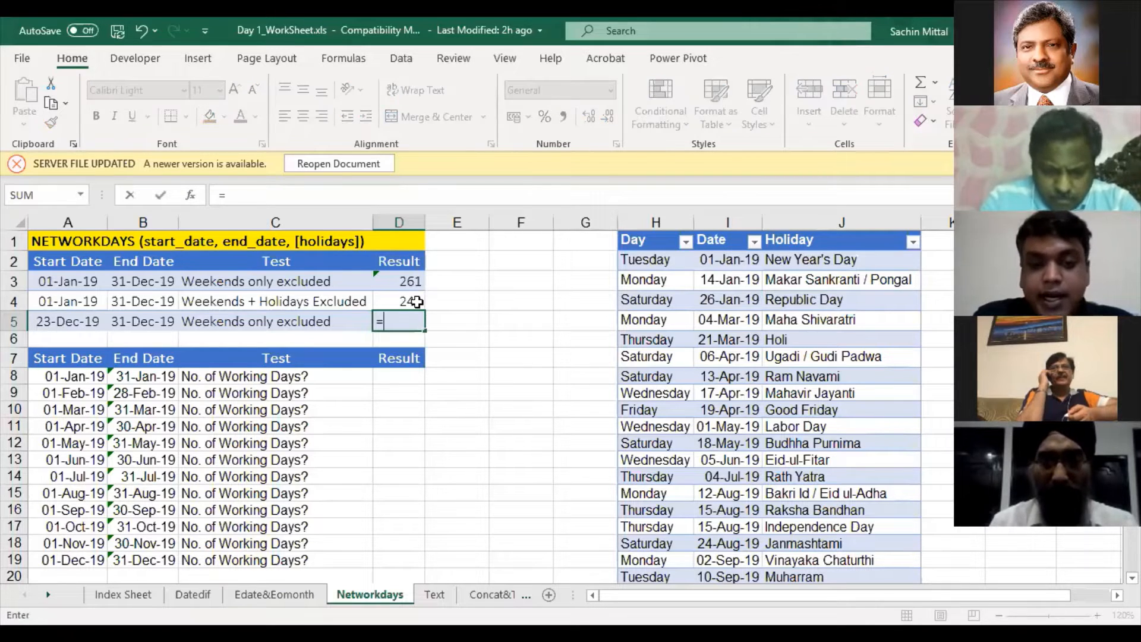
text(net)
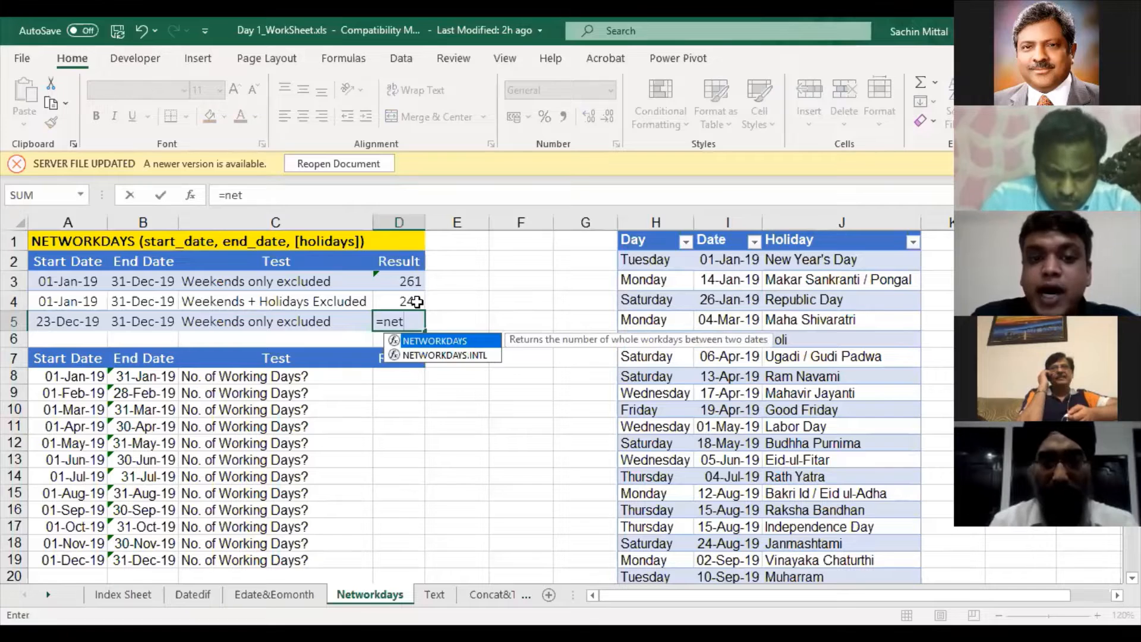
key(Down)
key(Tab)
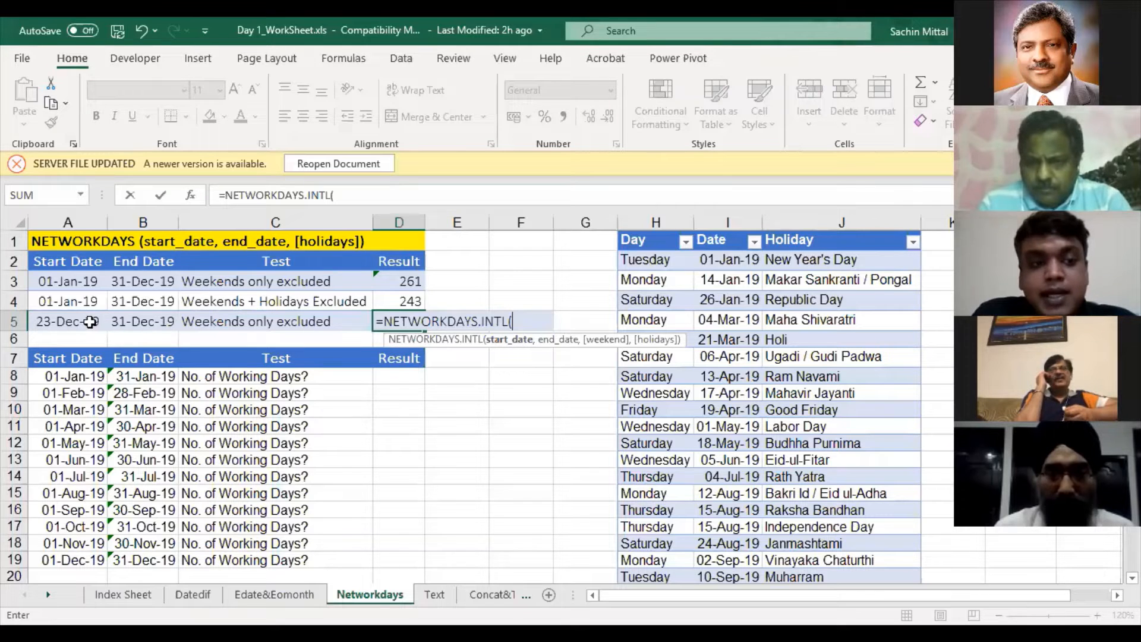
key(Left)
key(Left)
key(Left)
text(,)
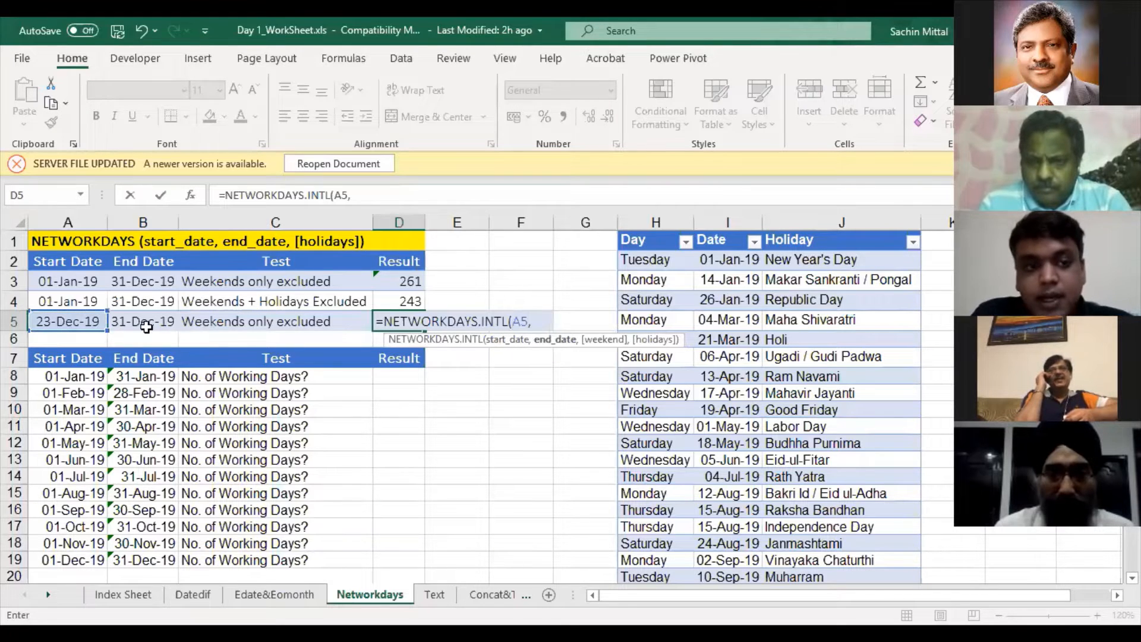
click(146, 327)
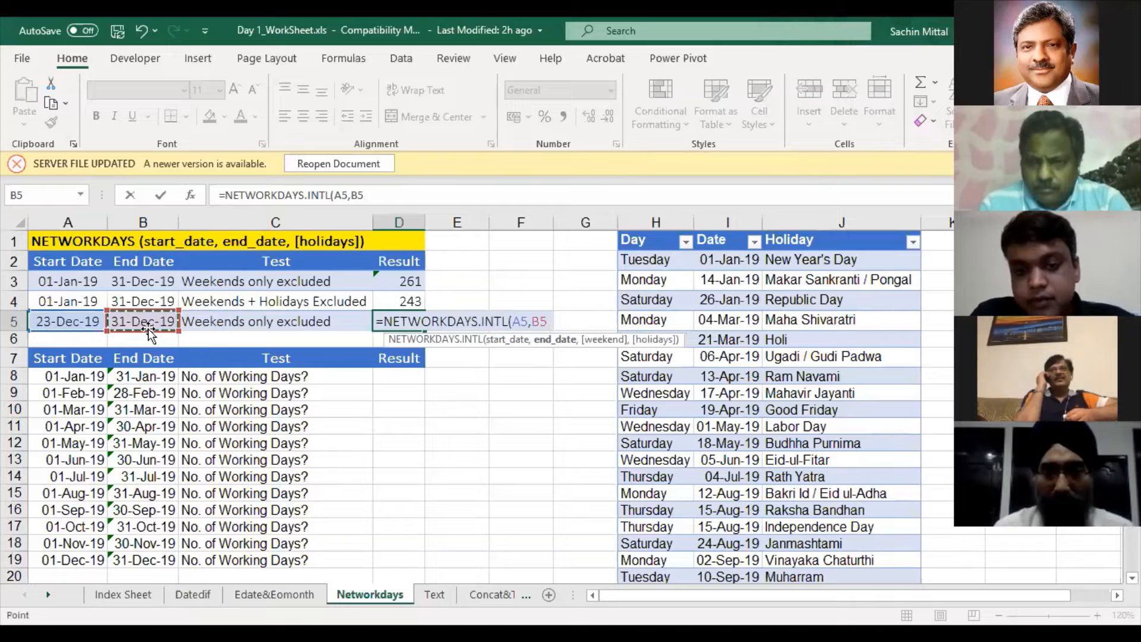
text(,)
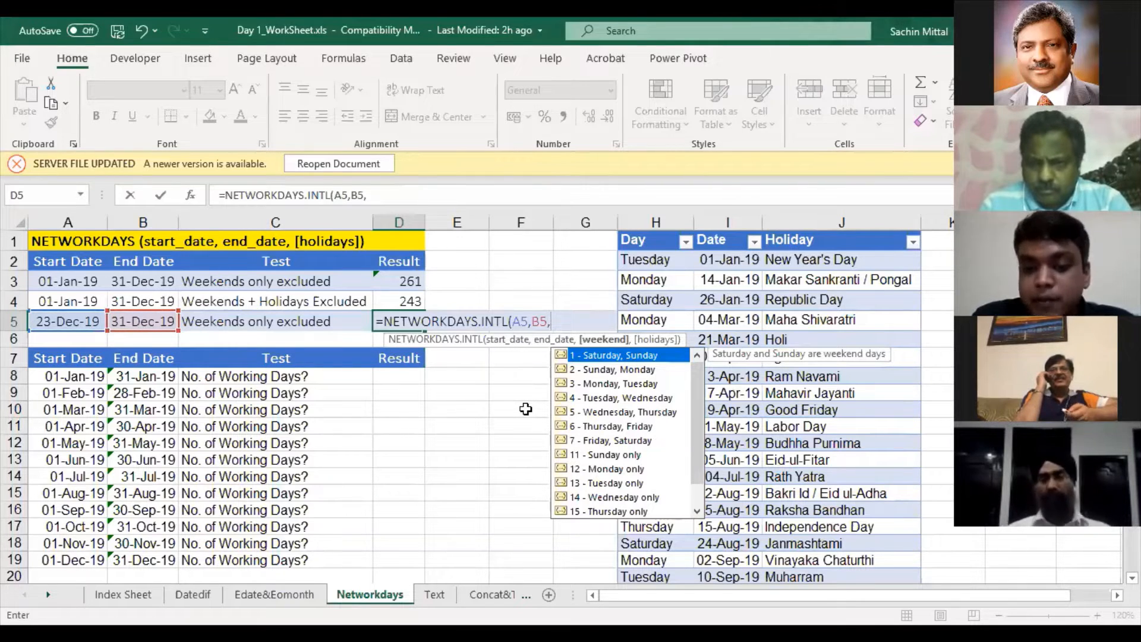
Examine the weekend options for the NETWORKDAYS.INTL formula in D5, from the two-day pairs through 17 - Saturday only
key(Down)
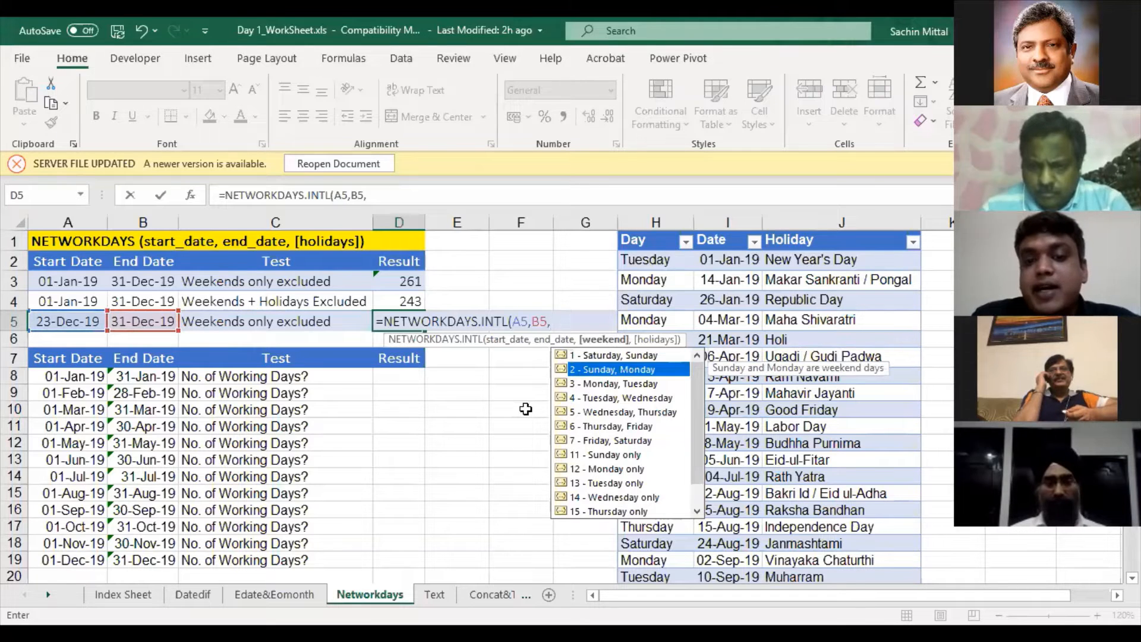
key(Up)
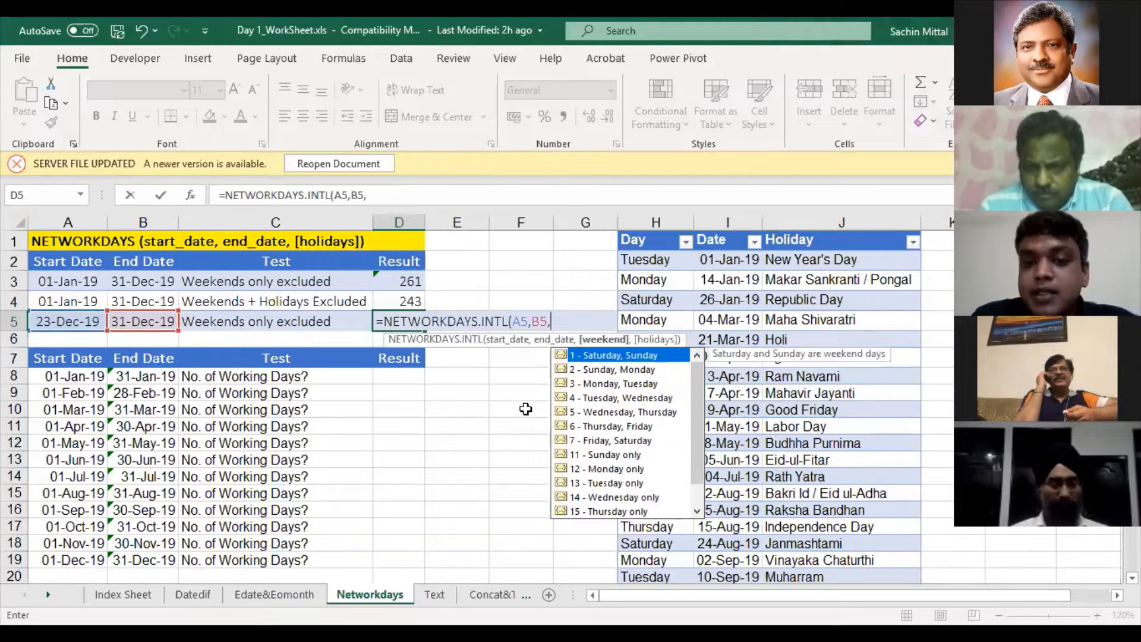
key(Down)
key(Down)
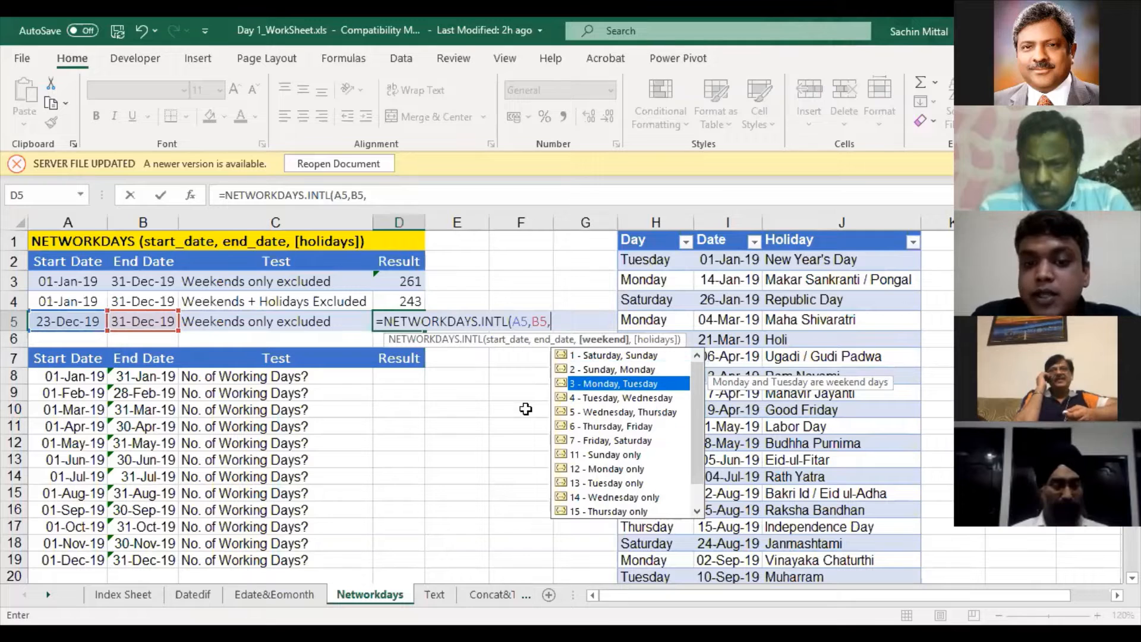
key(Down)
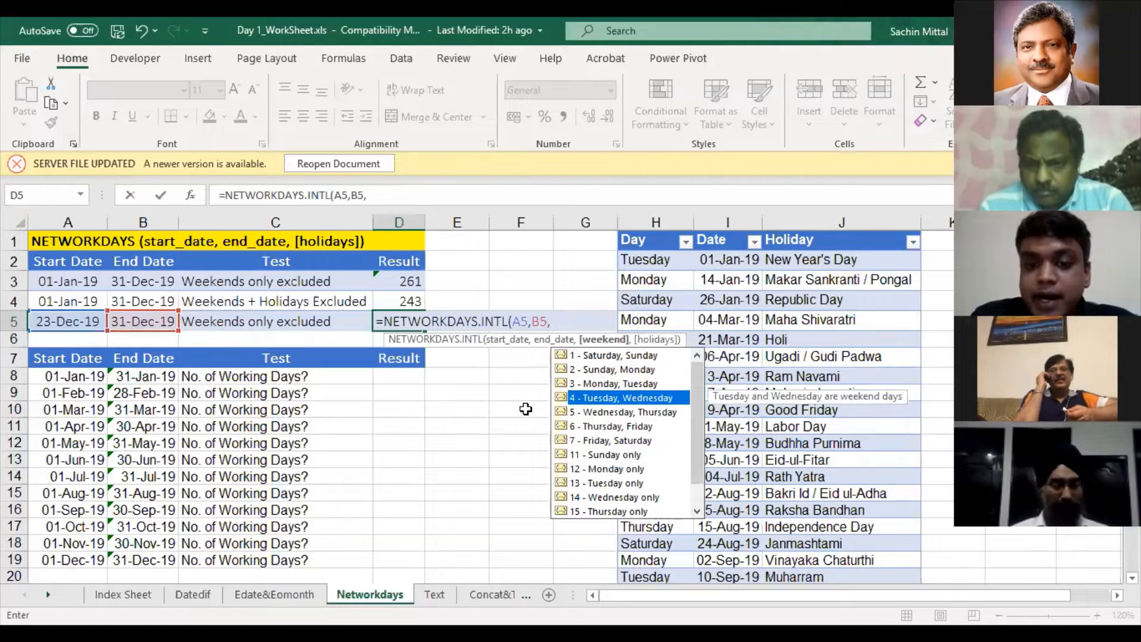
key(Down)
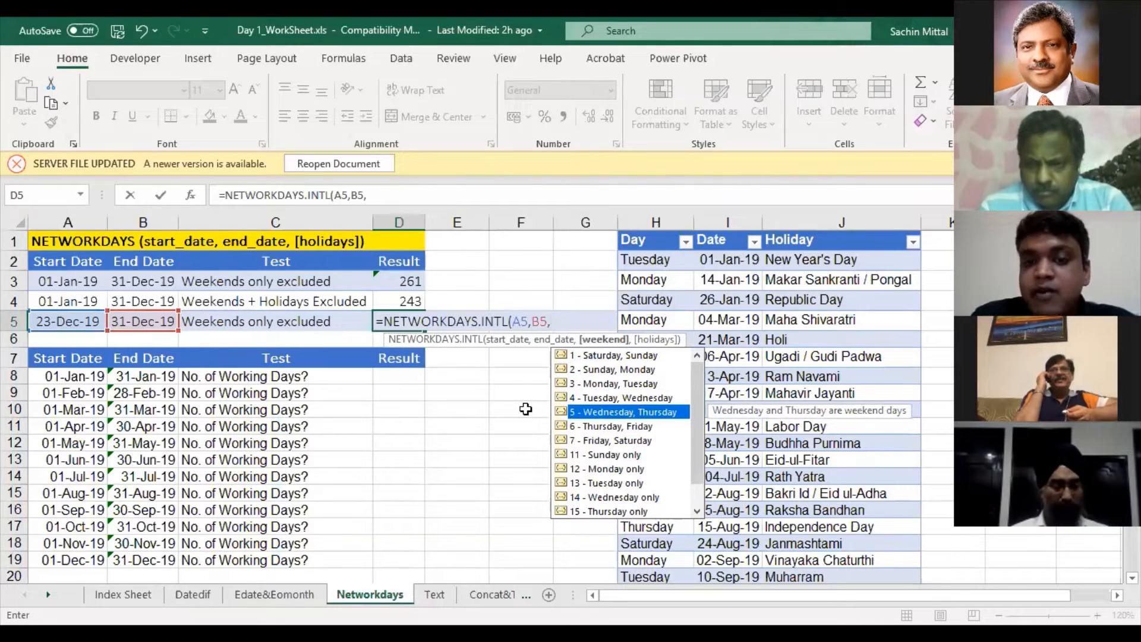
key(Down)
key(Down)
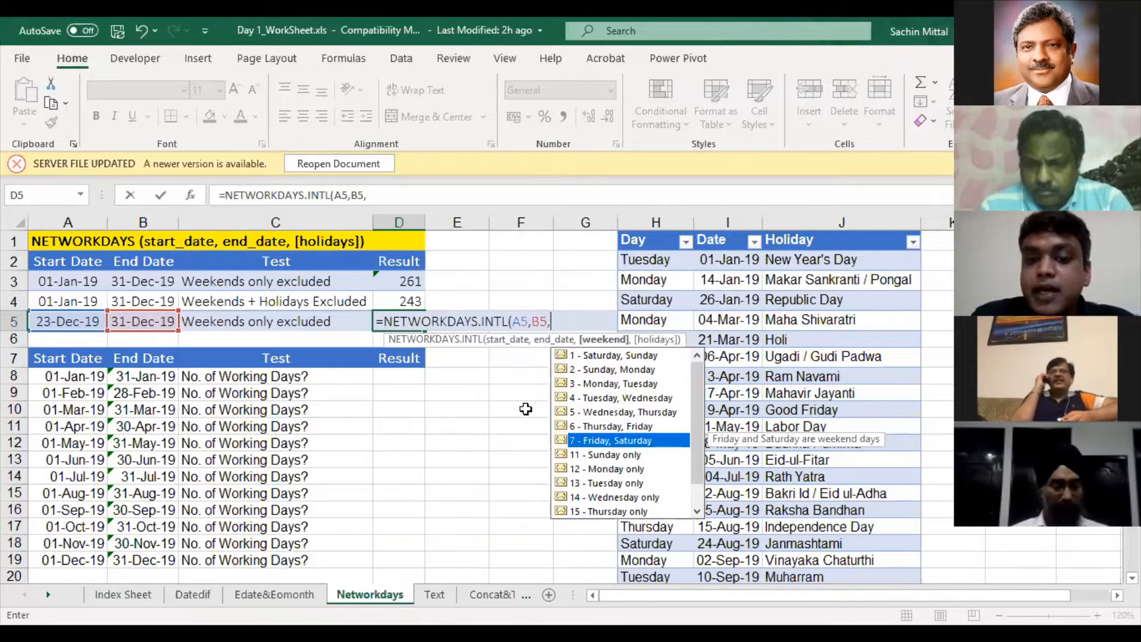
key(Down)
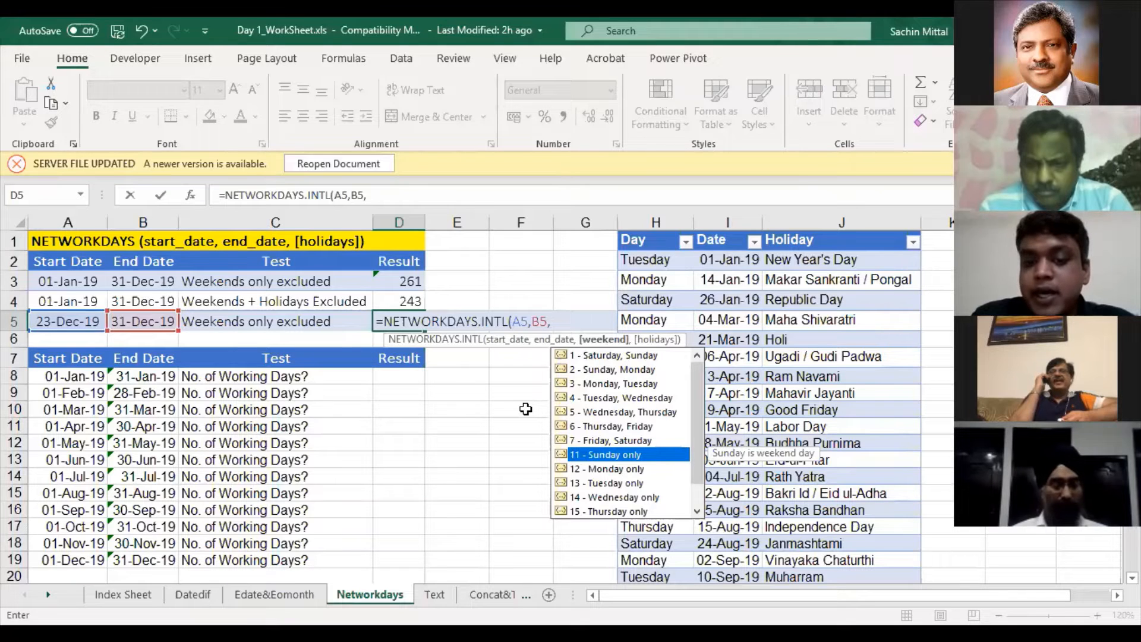
key(Down)
key(Down)
key(Down)
key(Down)
key(Down)
key(Down)
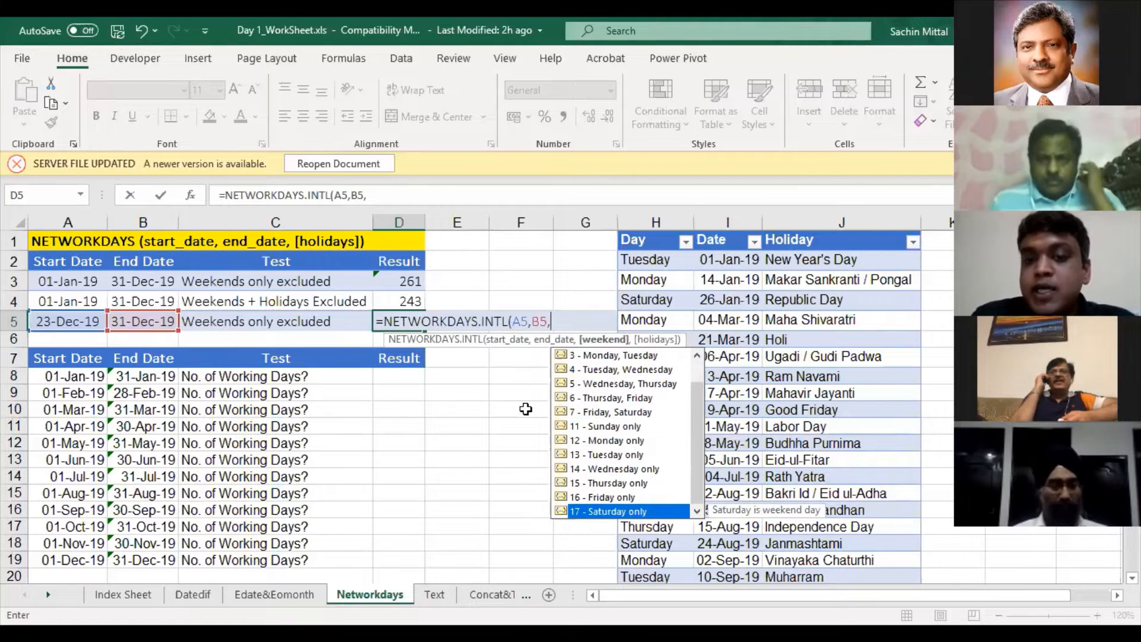
Set the weekend argument of the D5 formula to 11 (Sunday only) and continue to the holidays argument
key(Up)
key(Up)
key(Up)
key(Up)
key(Up)
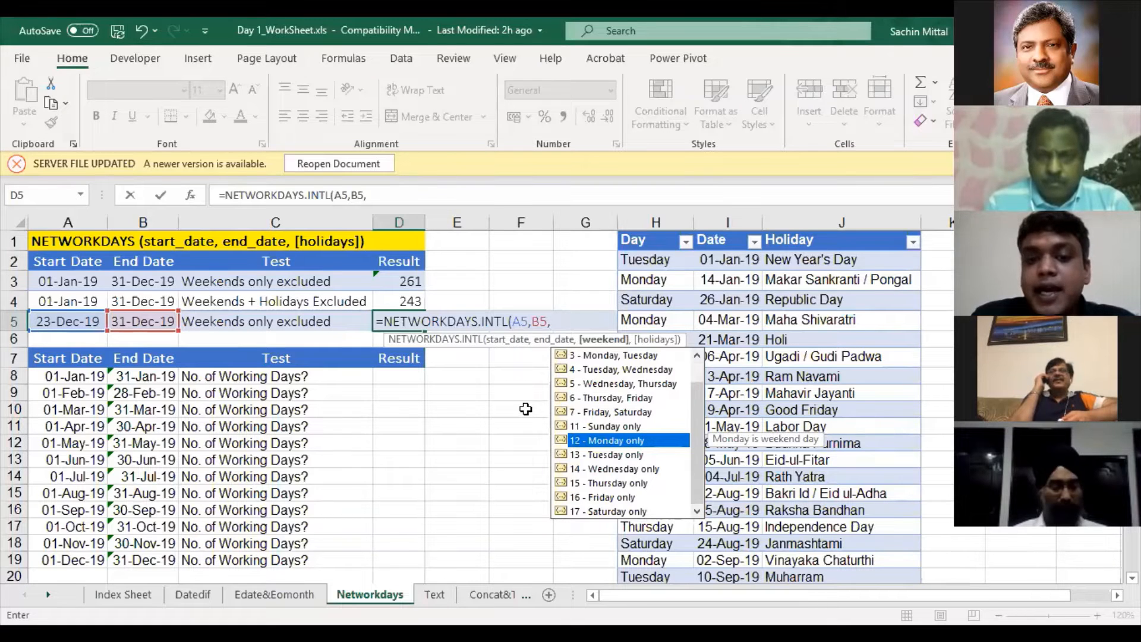
key(Up)
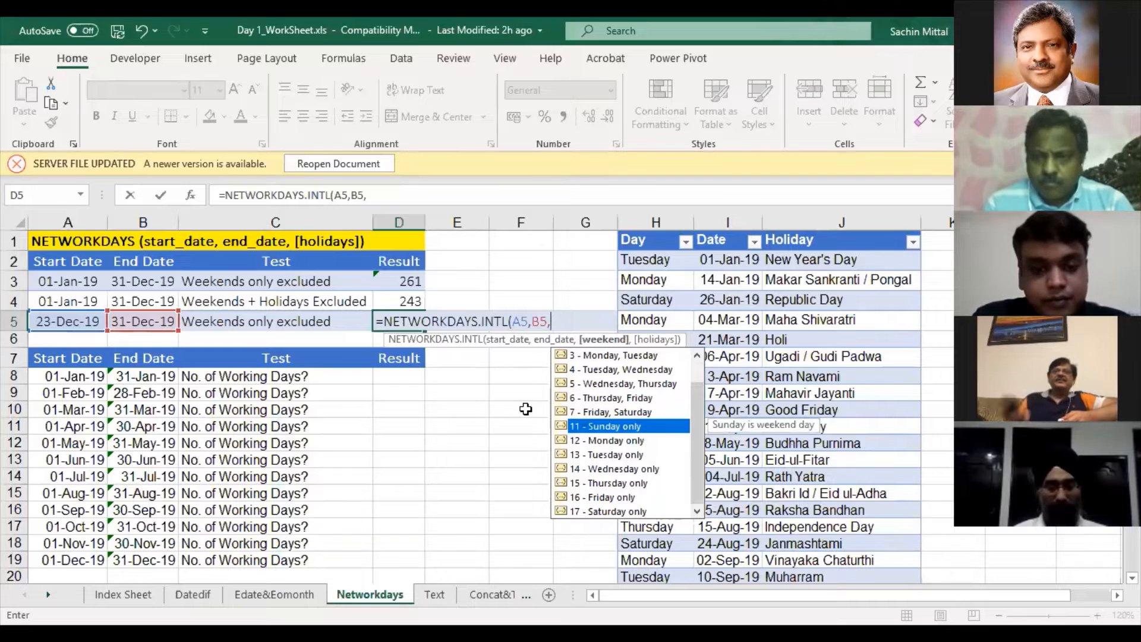
key(Tab)
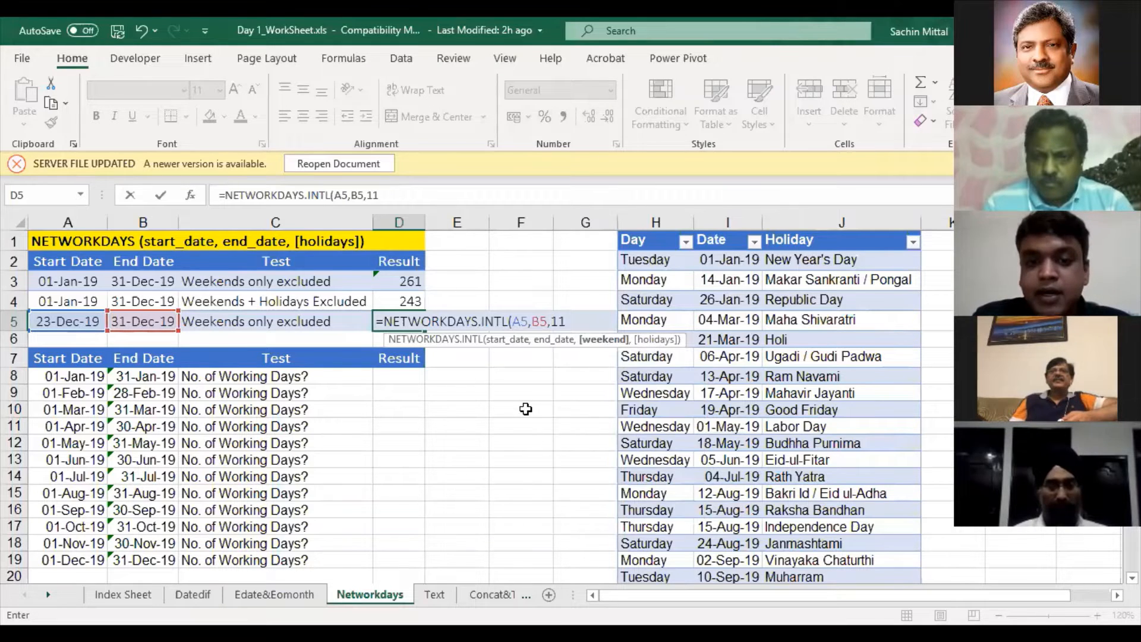
key(BackSpace)
key(BackSpace)
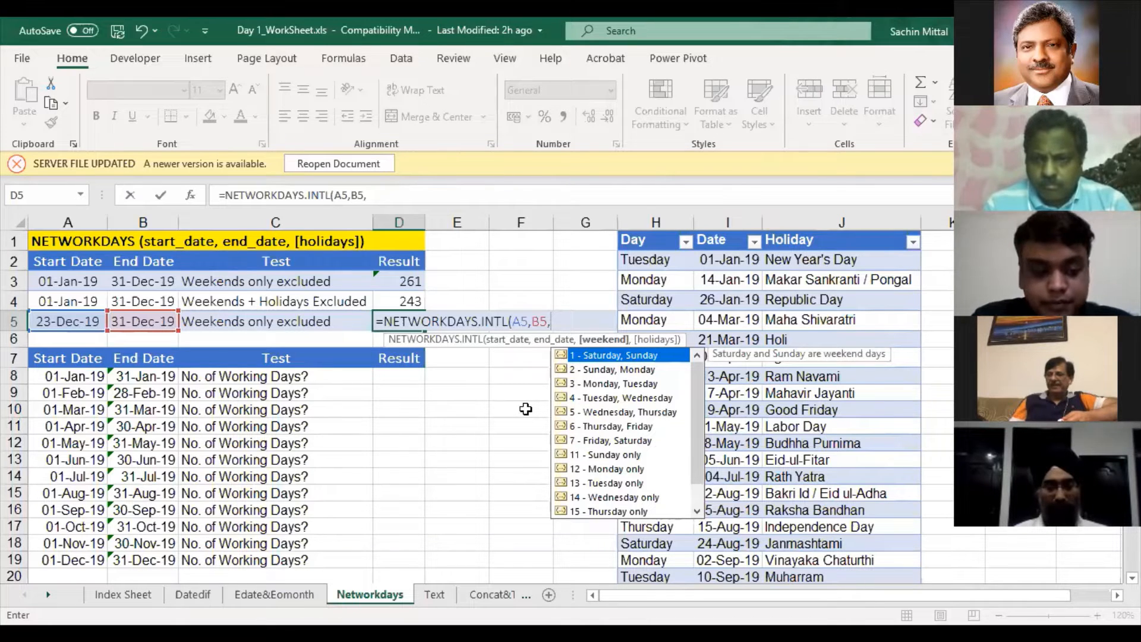
text(11)
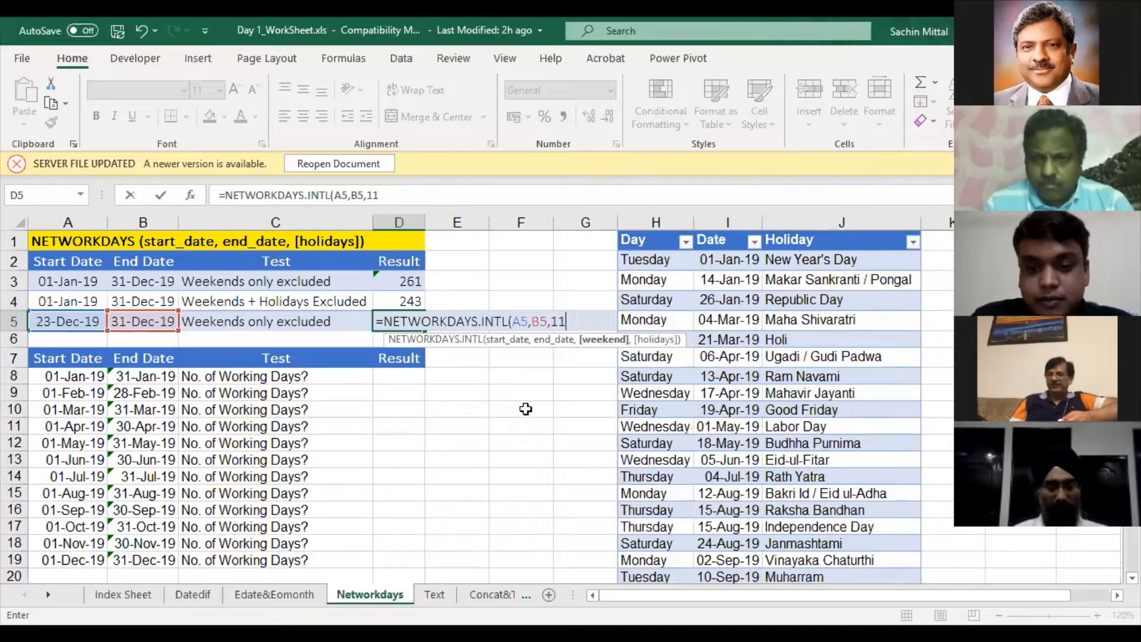
text(,)
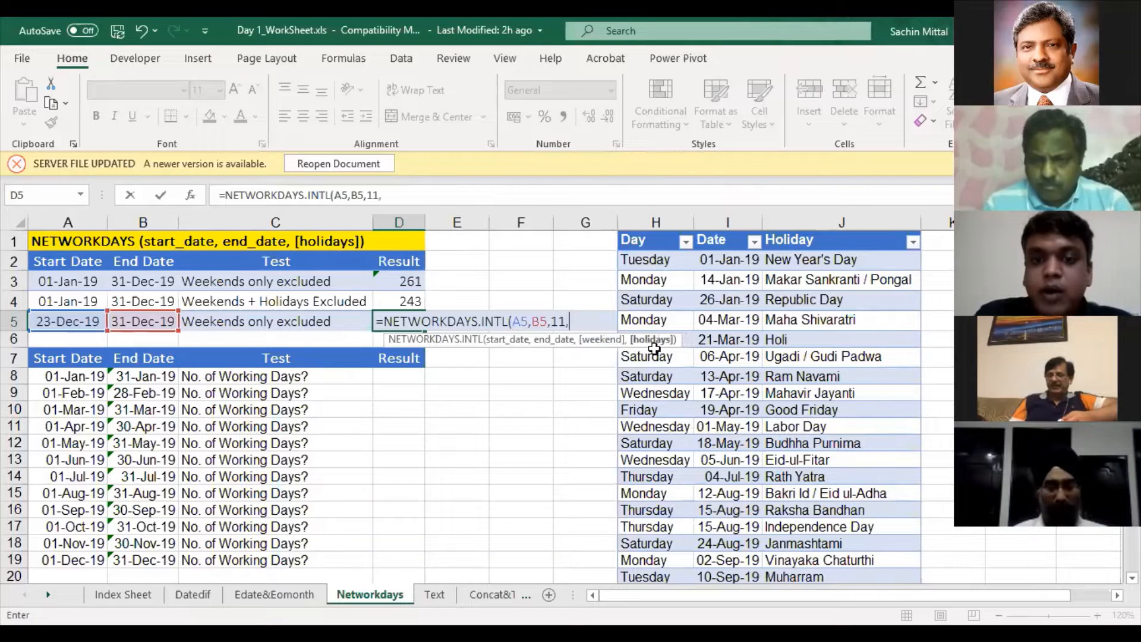
Complete the NETWORKDAYS.INTL formula in D5 with the holiday dates as the absolute range $I$2:$I$28
click(735, 263)
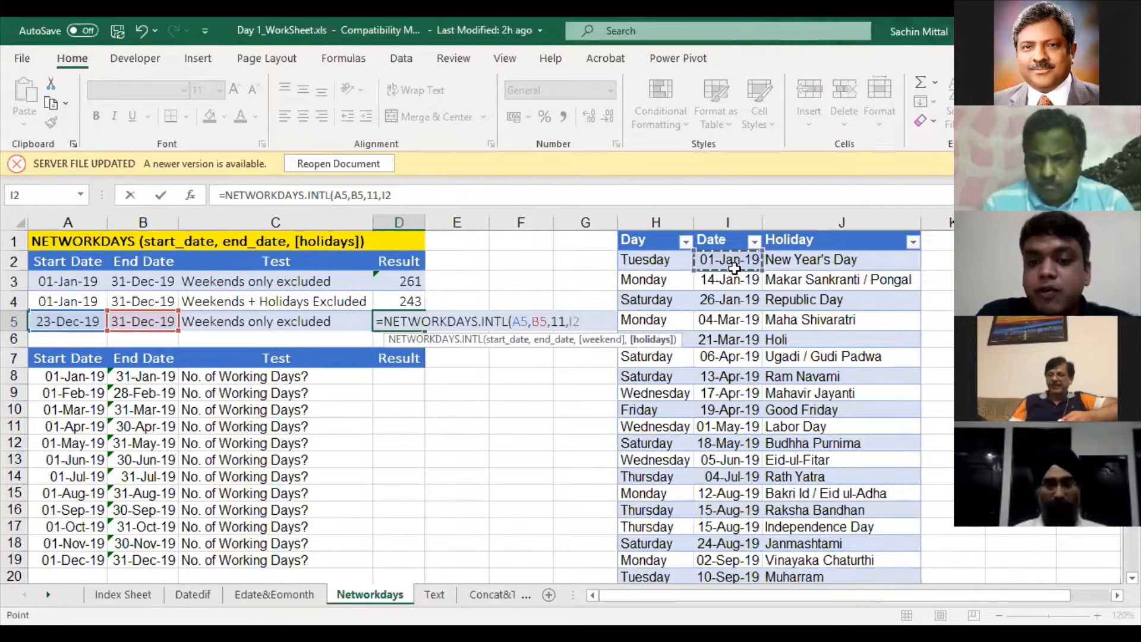
key(ctrl+shift+Down)
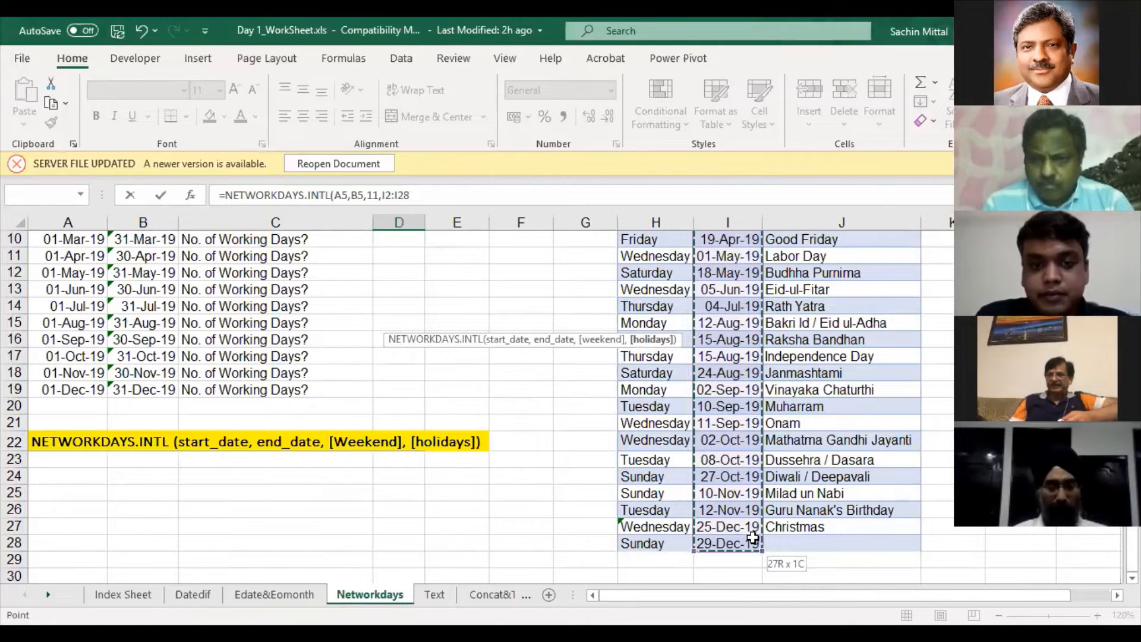
key(F4)
text())
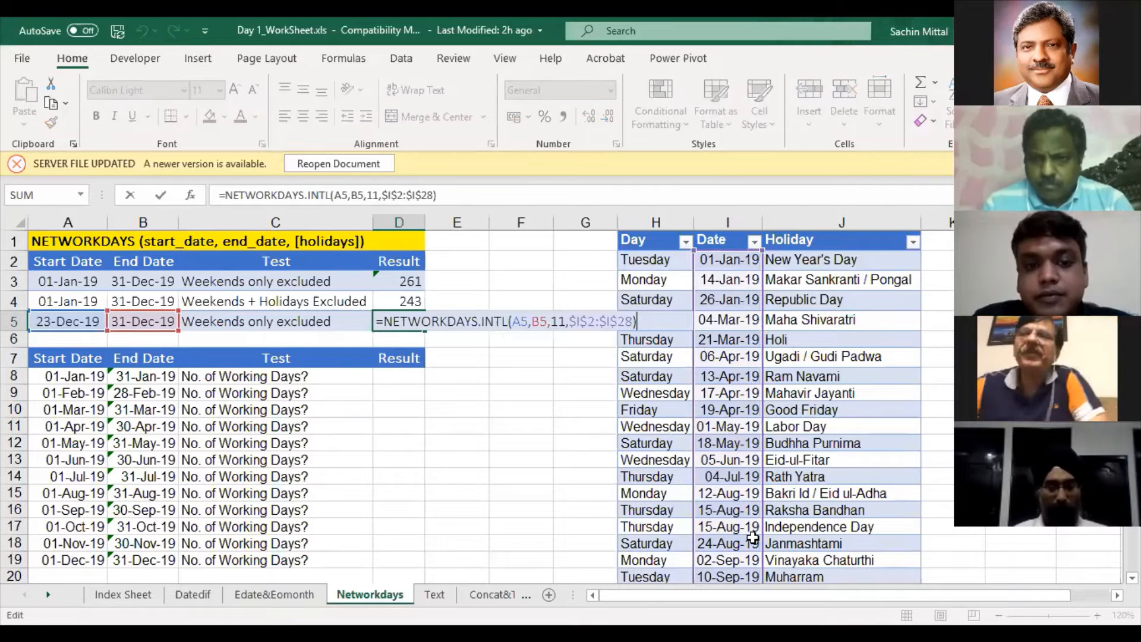
key(Return)
Set the start date in A5 to 01-1-19
key(Up)
key(Left)
key(Left)
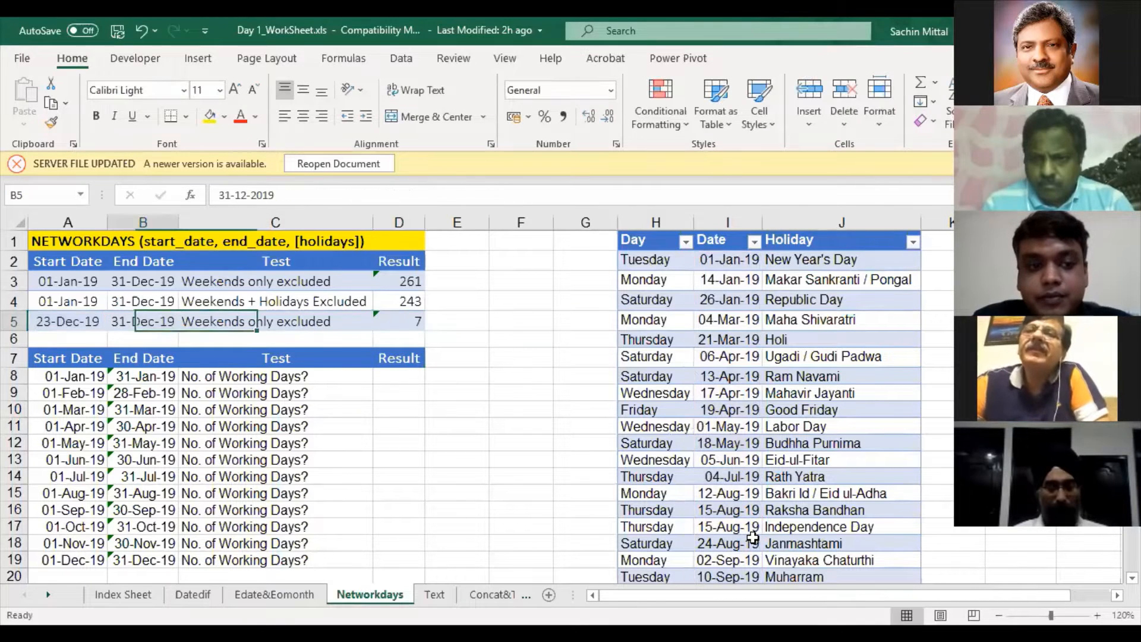
key(Left)
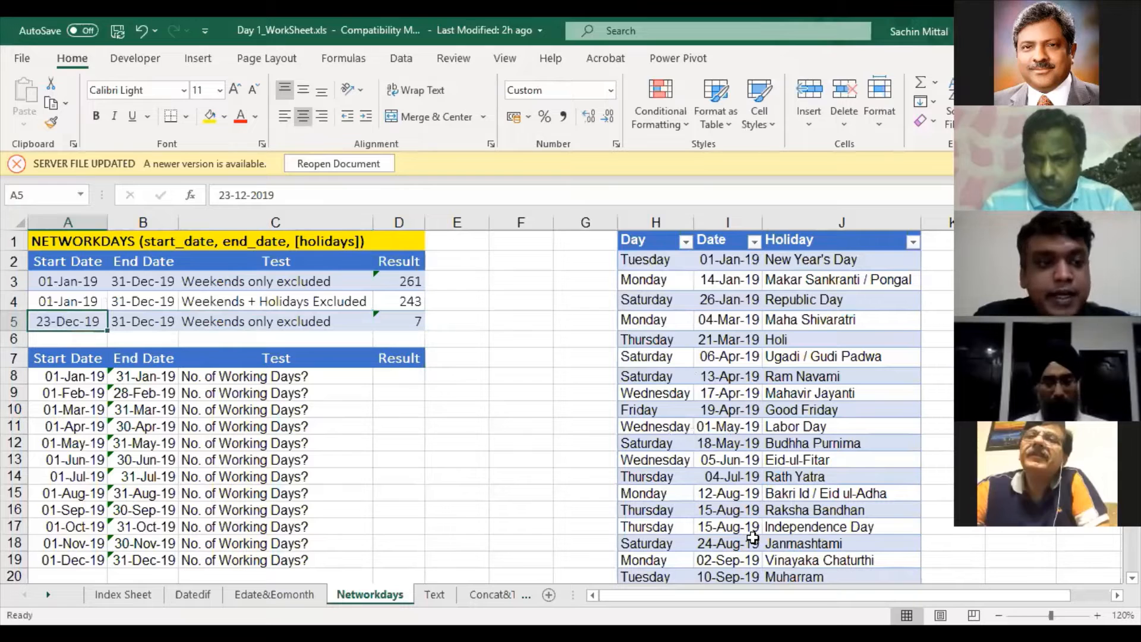
text(01-2)
key(BackSpace)
text(1-19)
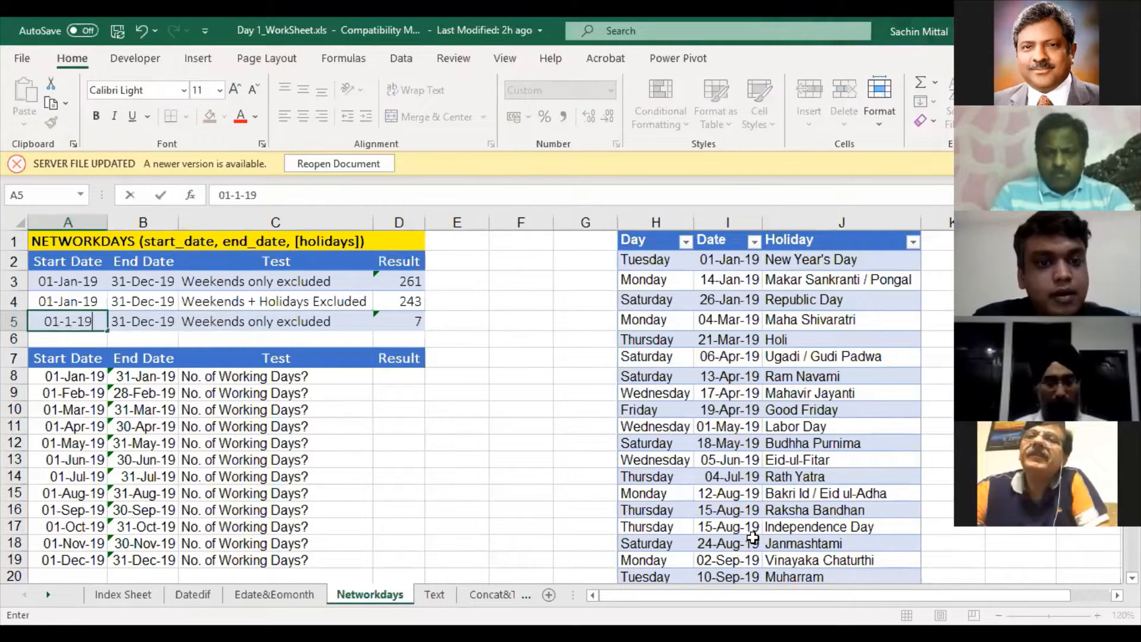
key(ctrl+Return)
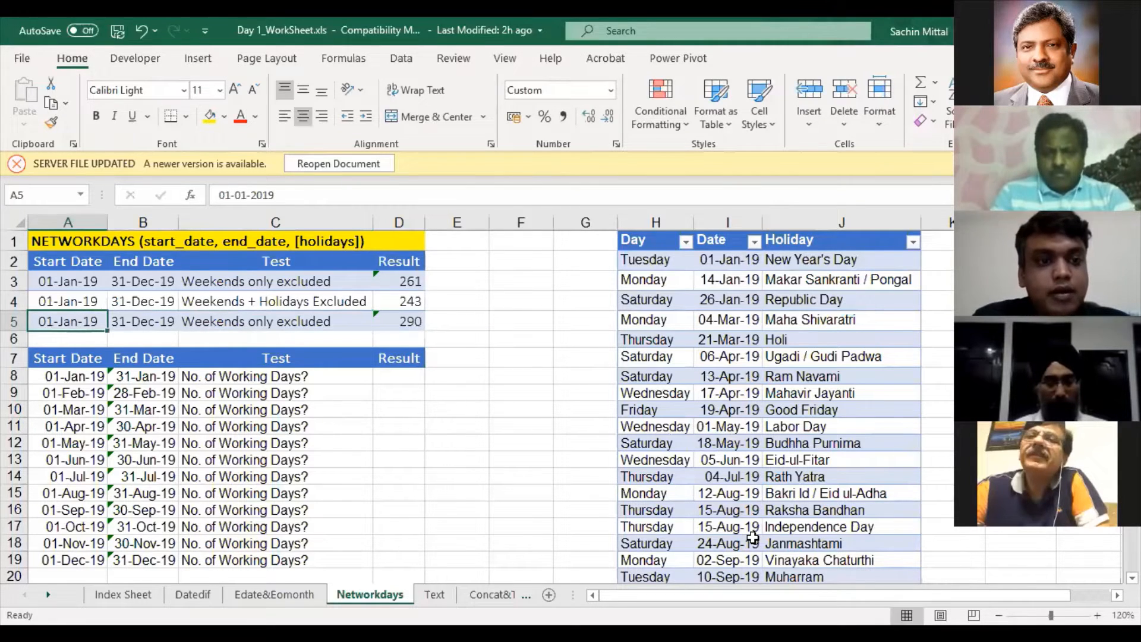
Change the weekend argument of the NETWORKDAYS.INTL formula in D5 to 3 (Monday, Tuesday)
key(Right)
key(Right)
key(Right)
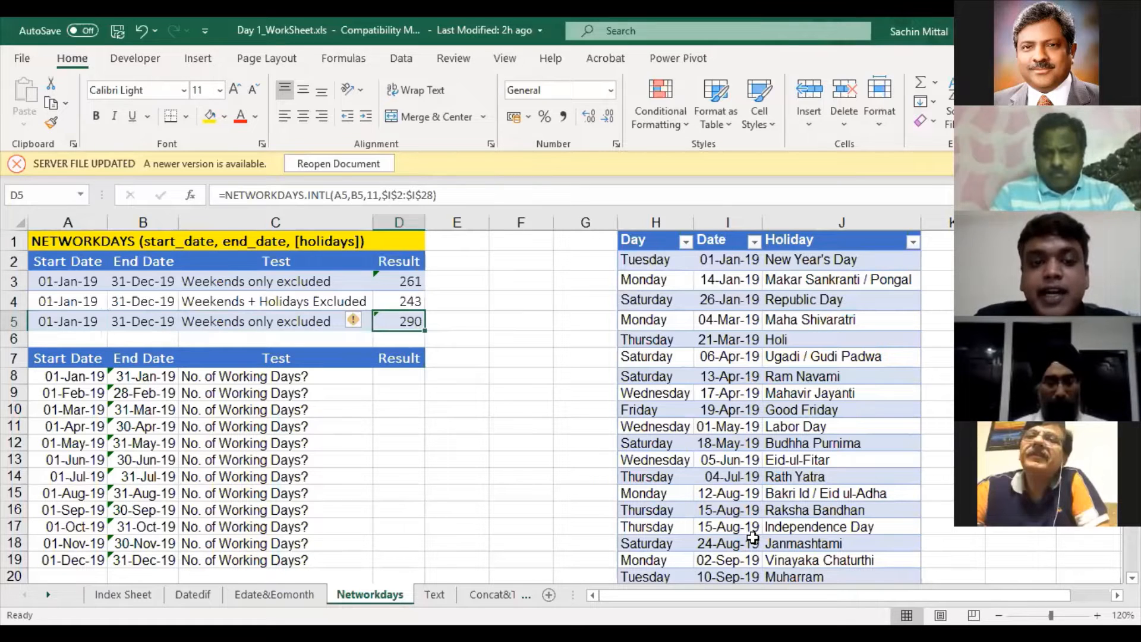
key(F2)
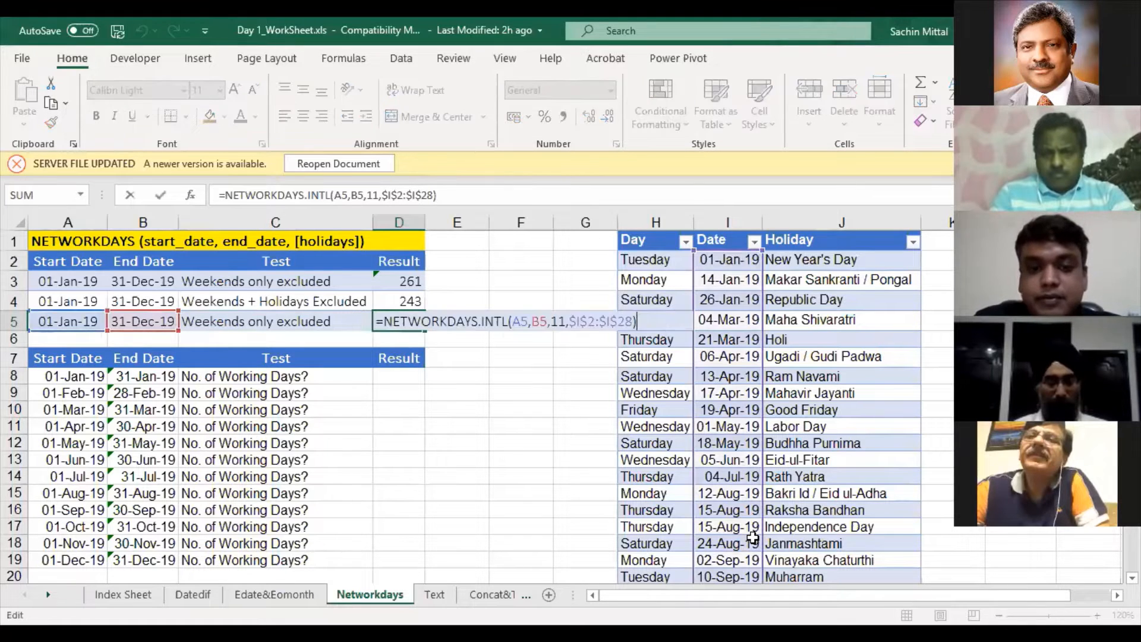
key(Left)
key(Left)
key(Left)
key(Left)
key(Left)
key(Left)
key(Left)
key(Left)
key(Left)
key(Left)
key(Left)
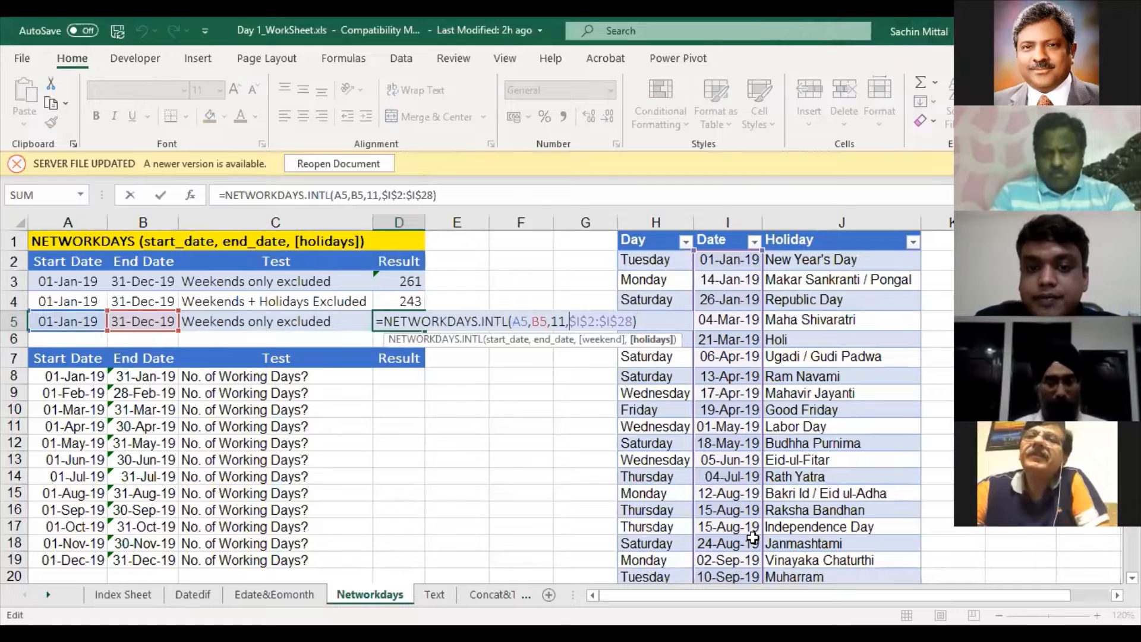
key(Left)
key(BackSpace)
key(BackSpace)
key(Escape)
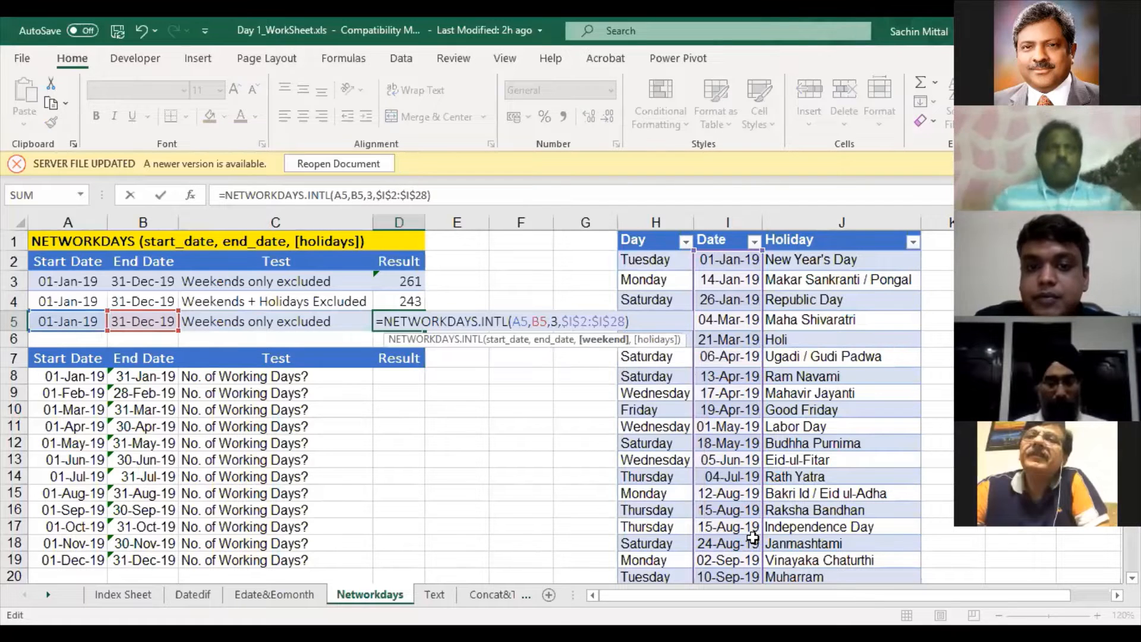
key(Return)
key(Up)
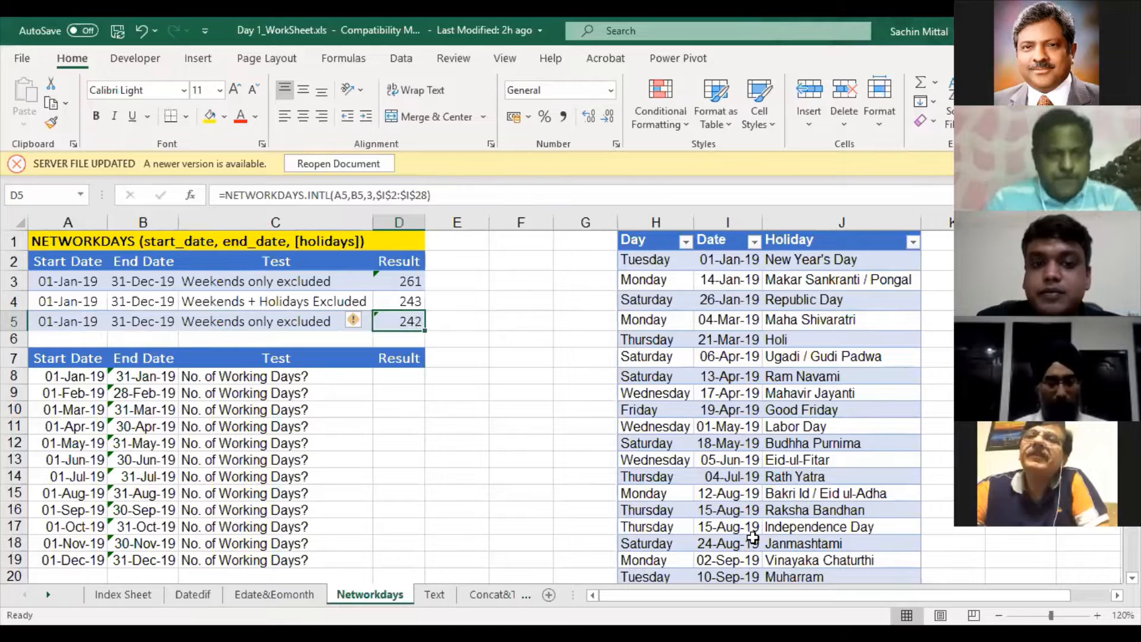
key(Down)
key(Down)
key(Down)
text(=)
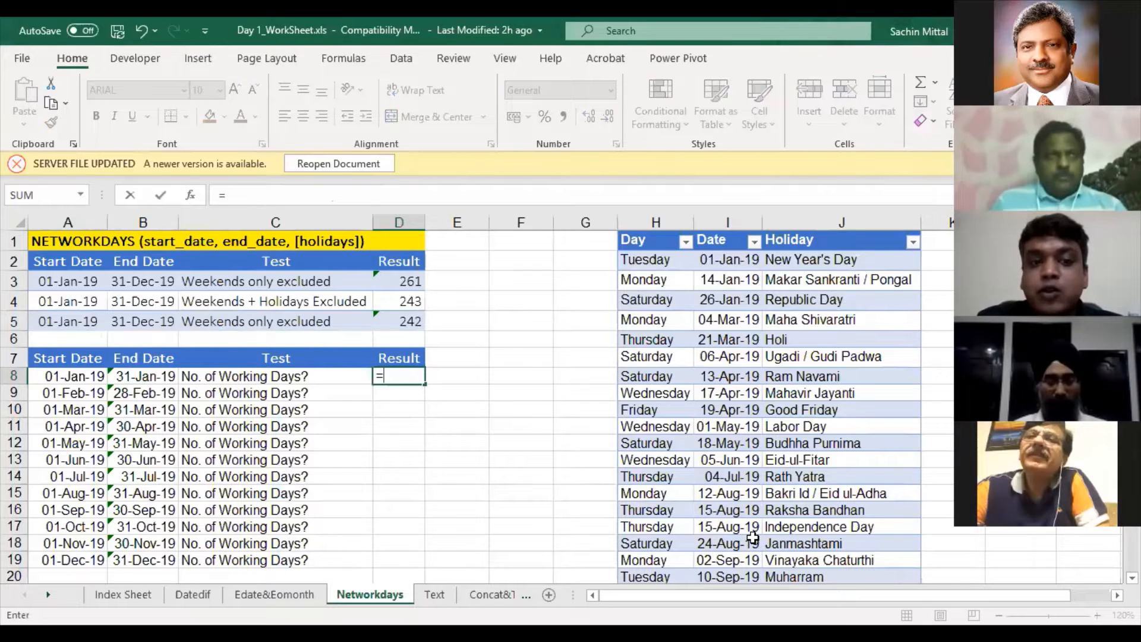
key(Escape)
Examine the monthly start dates in column A and the EOMONTH end-date formula in B8
key(Left)
key(Left)
key(Left)
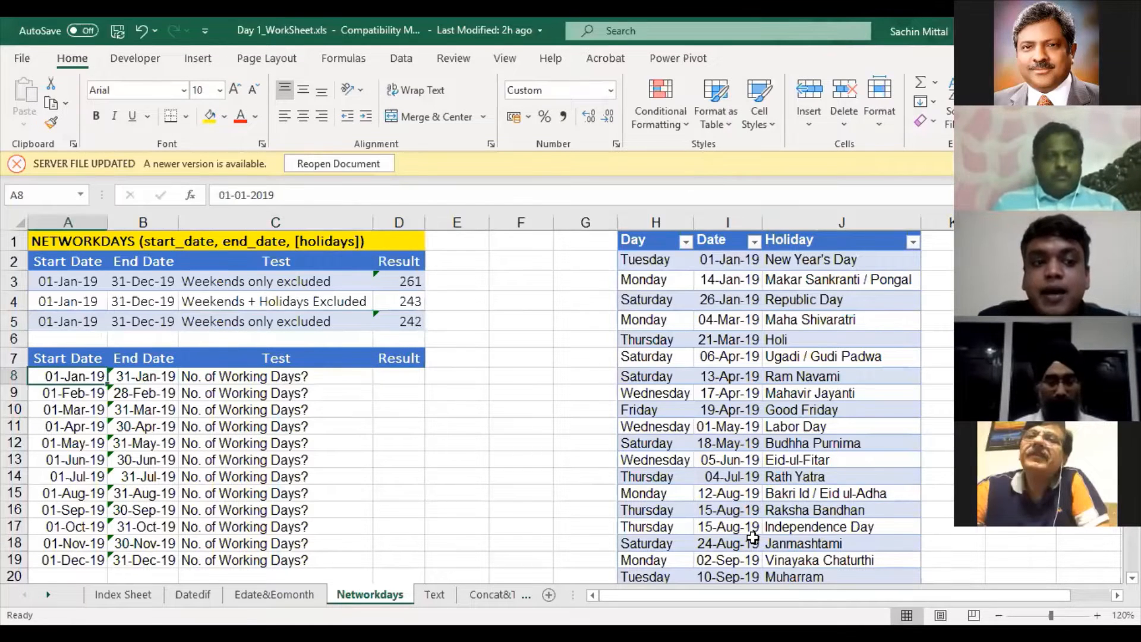
key(Down)
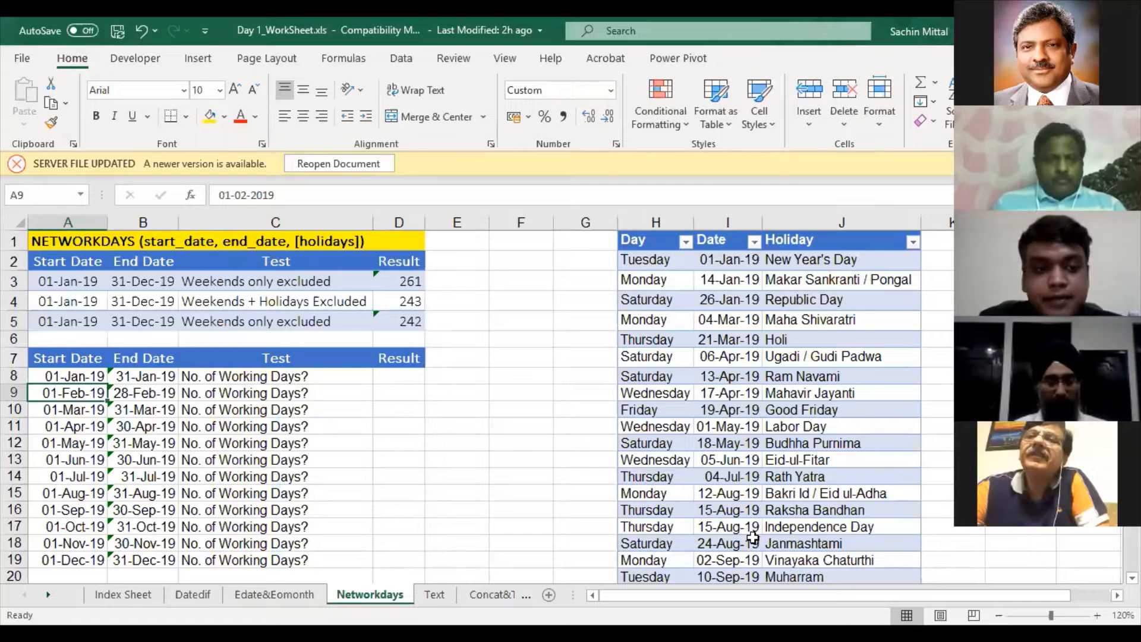
key(Up)
key(Right)
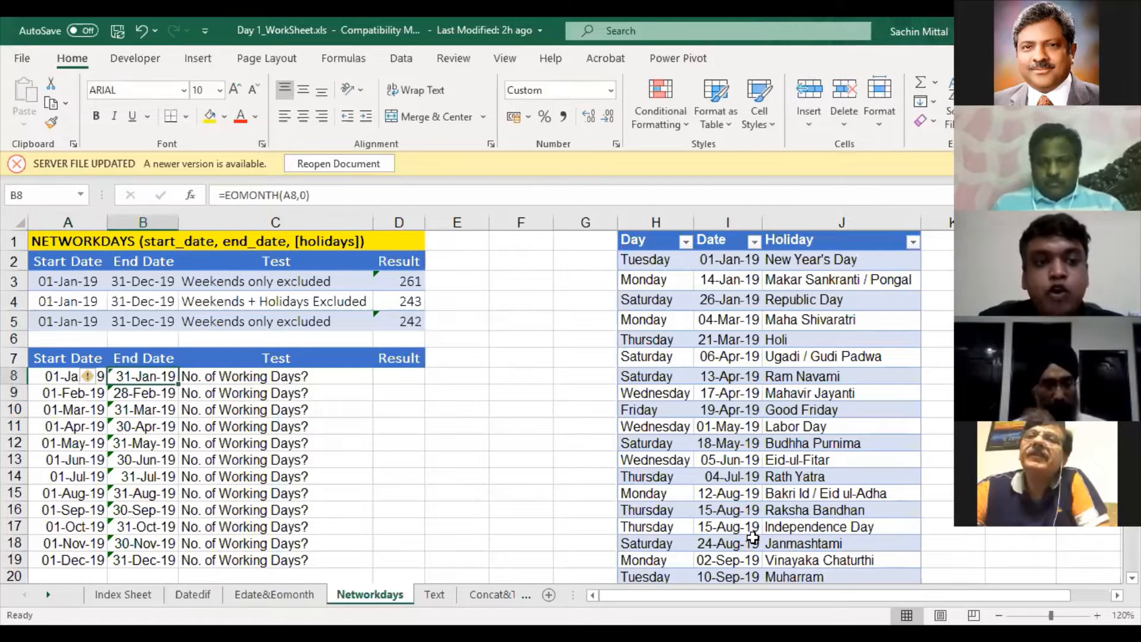
key(F2)
key(Return)
key(Left)
key(Down)
key(Down)
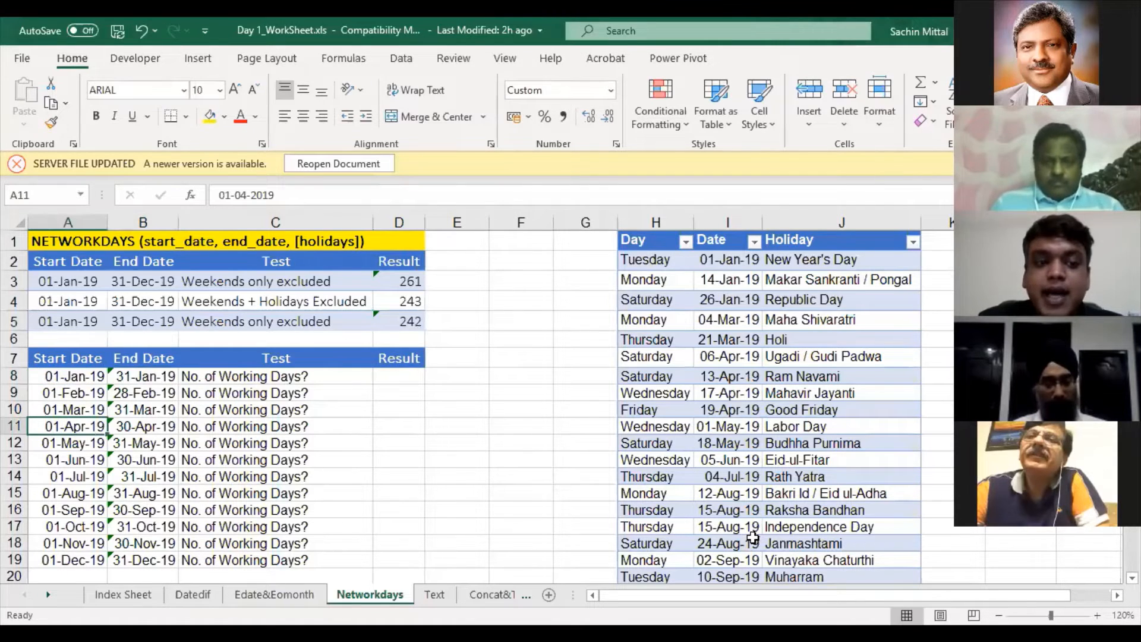
key(Up)
key(Up)
key(Up)
key(Right)
key(F2)
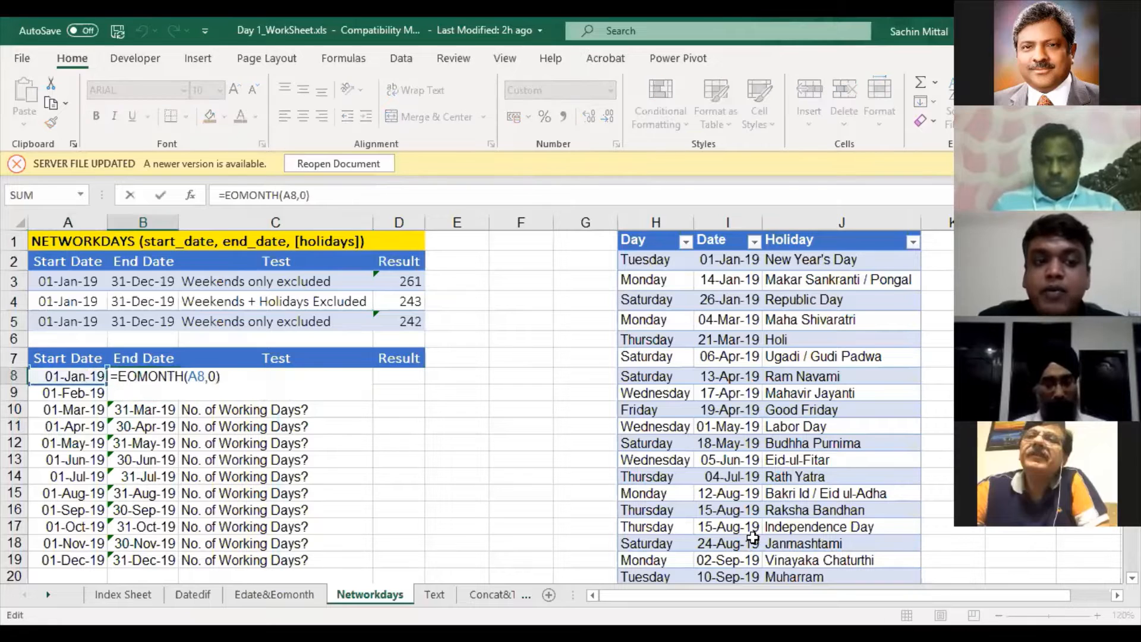
key(Escape)
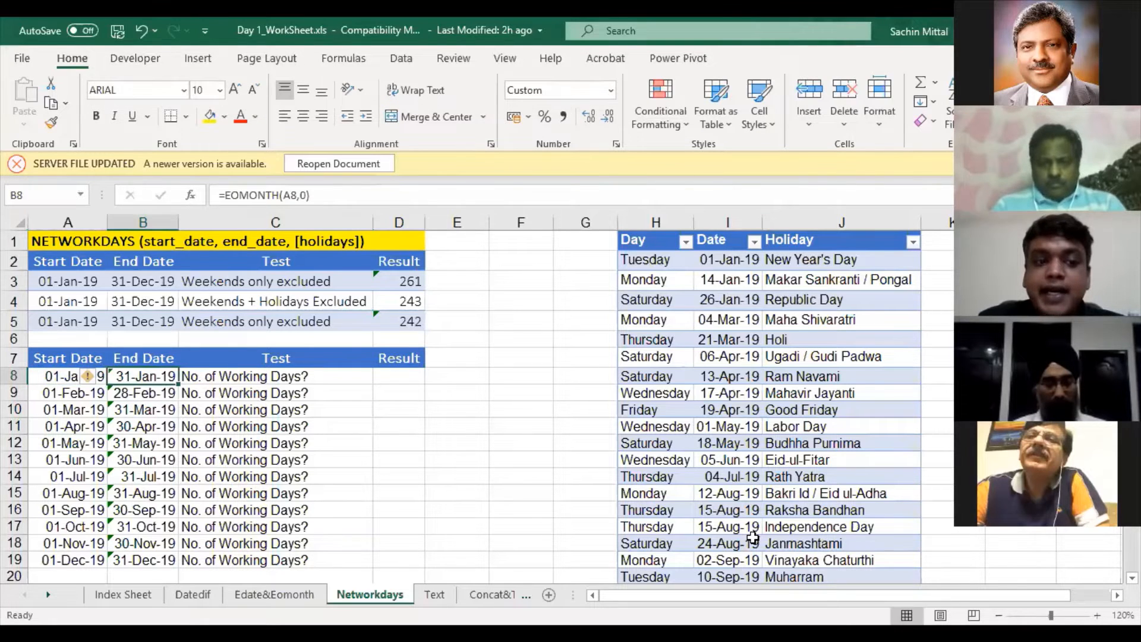
Check the EOMONTH end-date formulas further down column B, opening the June one in B13
key(Down)
key(Down)
key(Down)
key(Down)
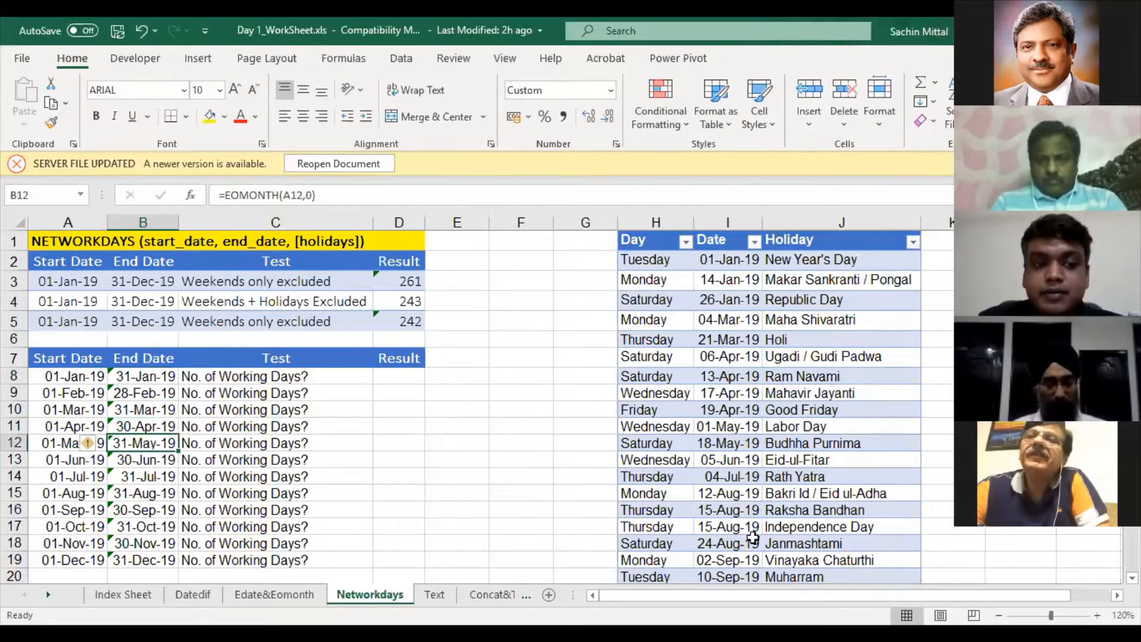
key(Down)
key(Down)
key(F2)
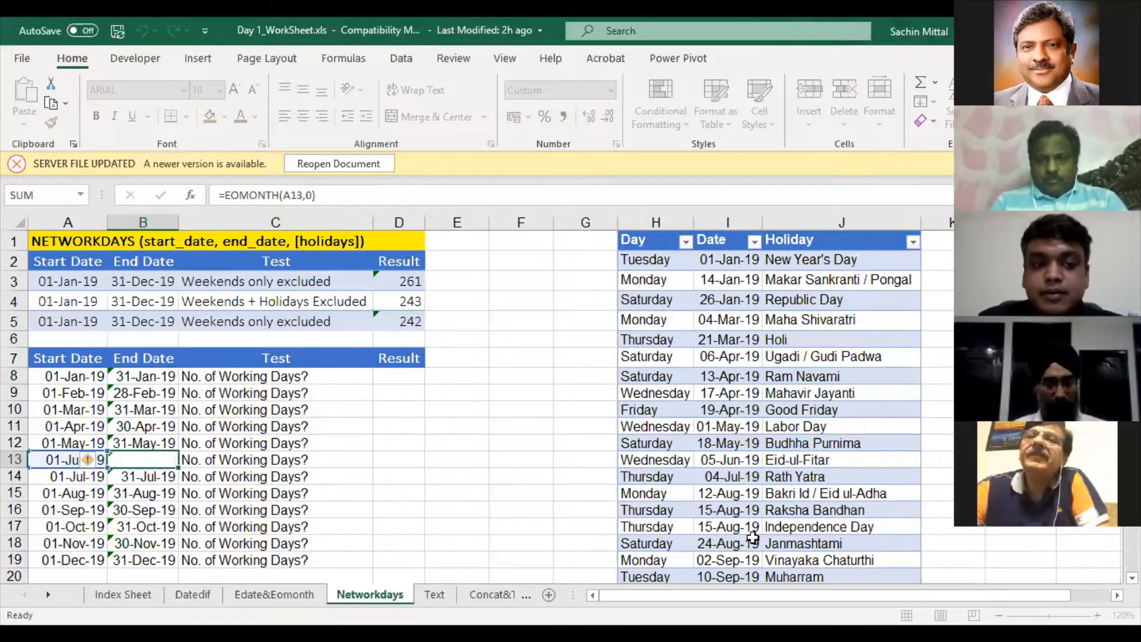
Check the EOMONTH end-date formulas for July and August in B14 and B15
key(Return)
key(F2)
key(Return)
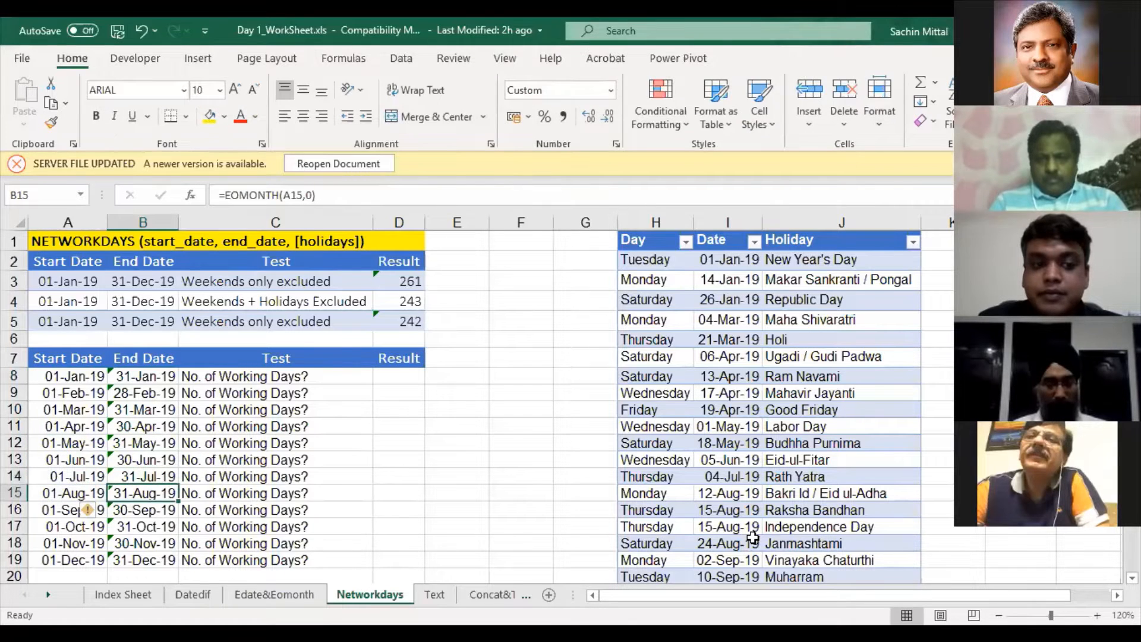
key(F2)
key(Escape)
Start a NETWORKDAYS.INTL formula in D8, the January result cell
key(Up)
key(Up)
key(Up)
key(Up)
key(Up)
key(Up)
key(Right)
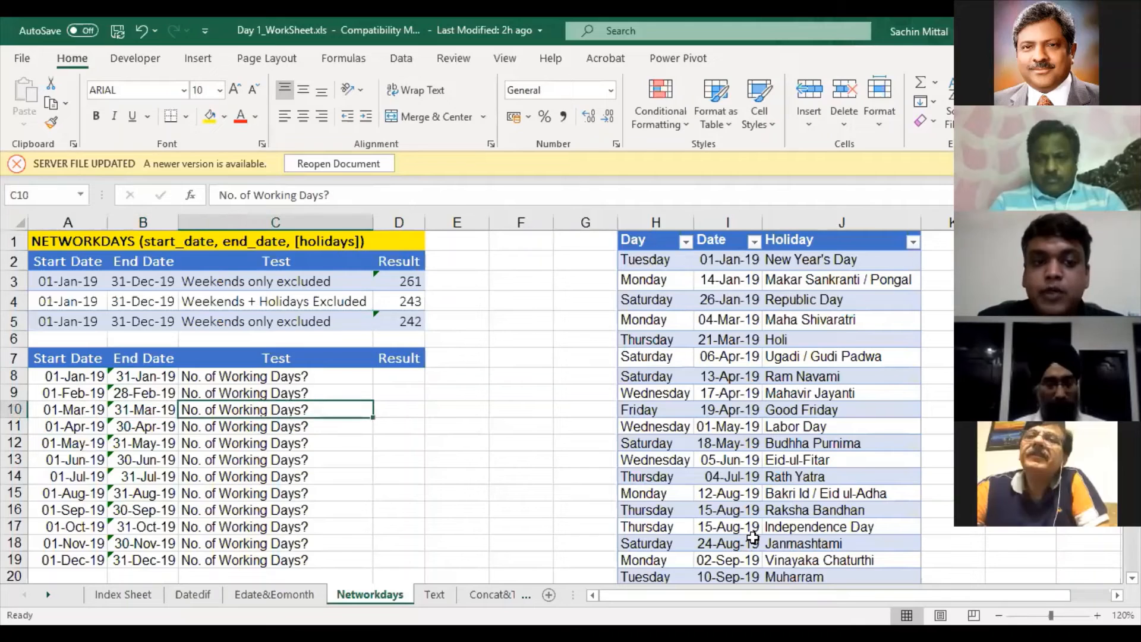
key(Up)
key(Up)
key(Right)
text(=)
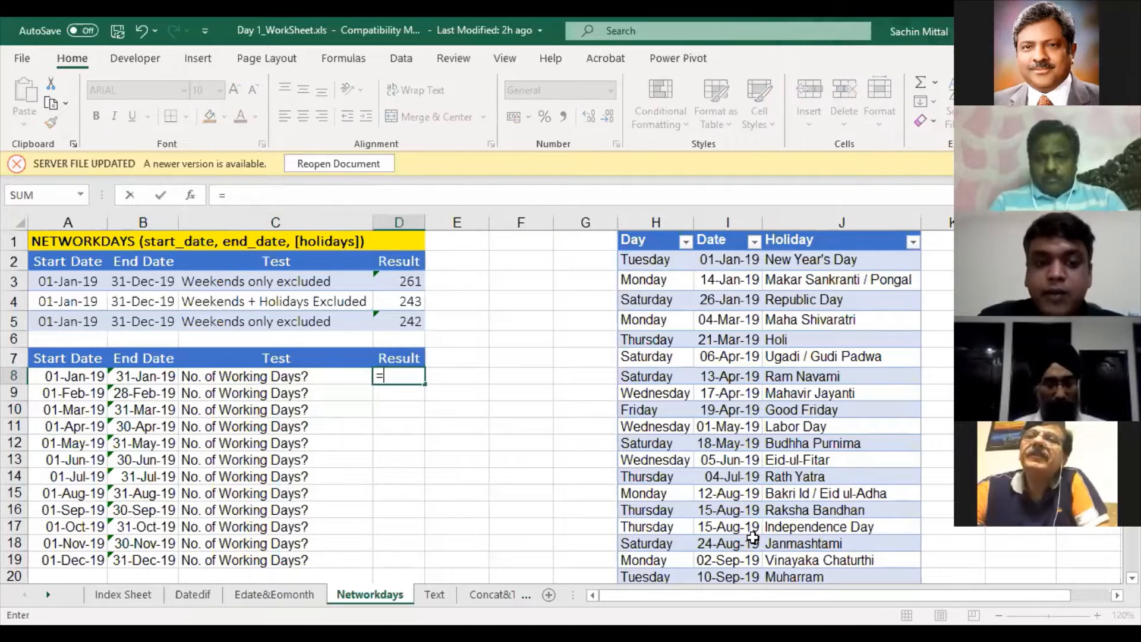
text(ne)
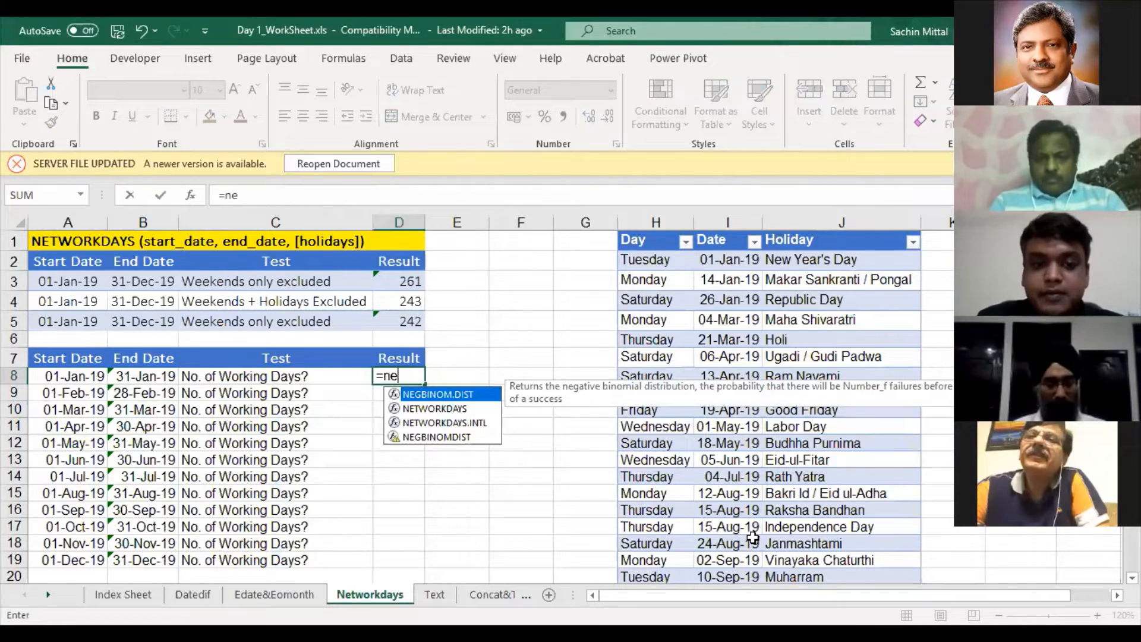
text(t)
key(Down)
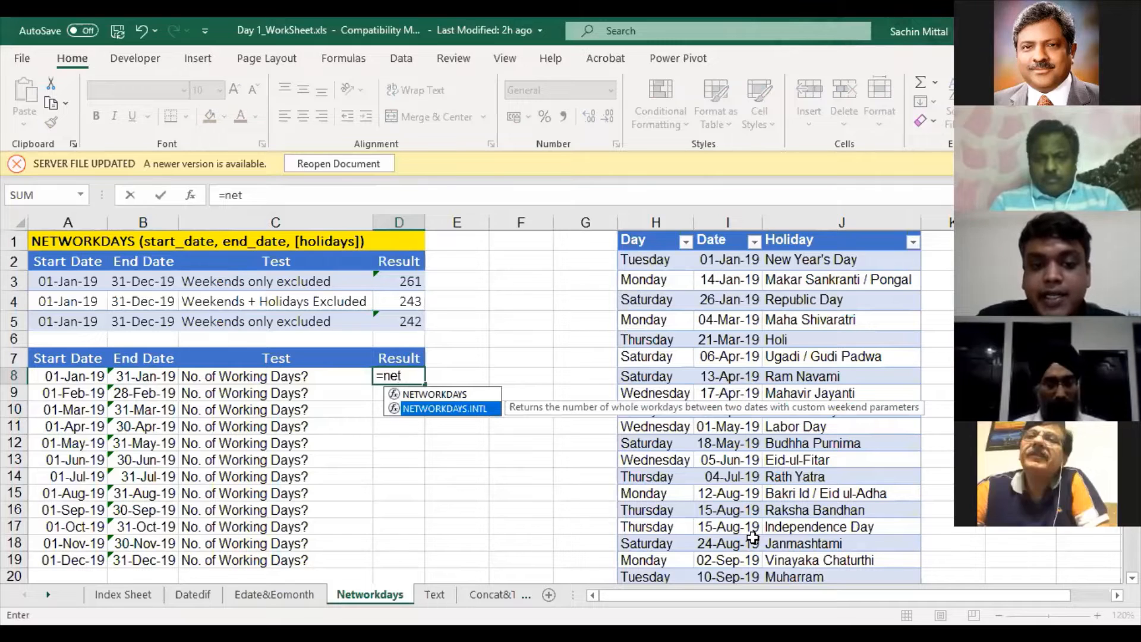
key(Tab)
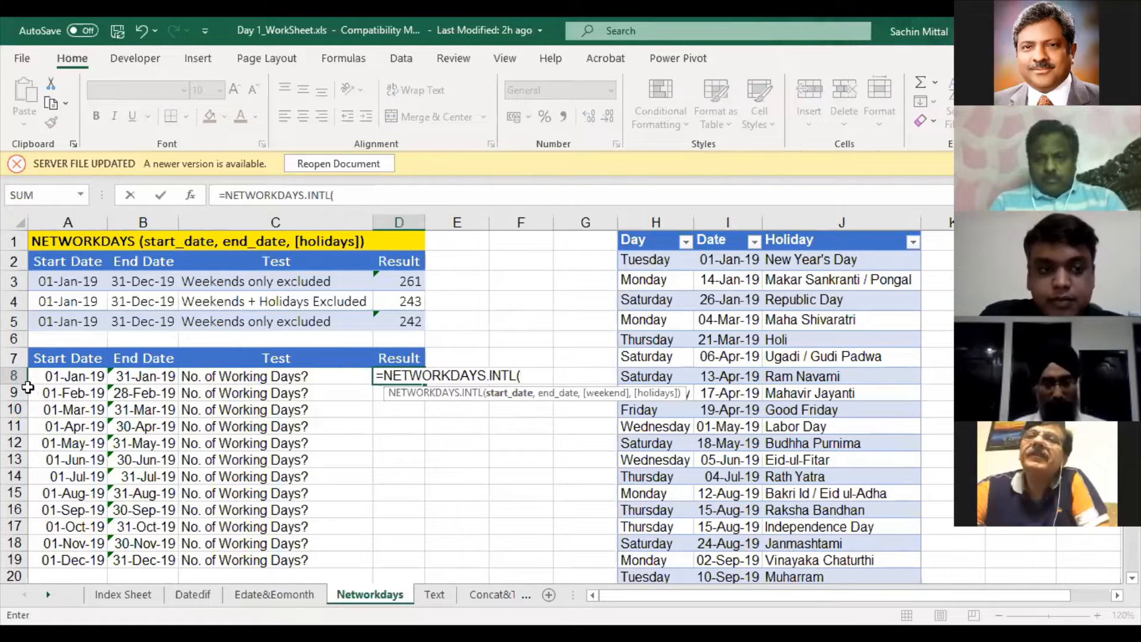
Complete the D8 formula with start date A8, end date B8, weekend code 11 (Sunday only) and holidays I2:I28
click(51, 381)
text(,)
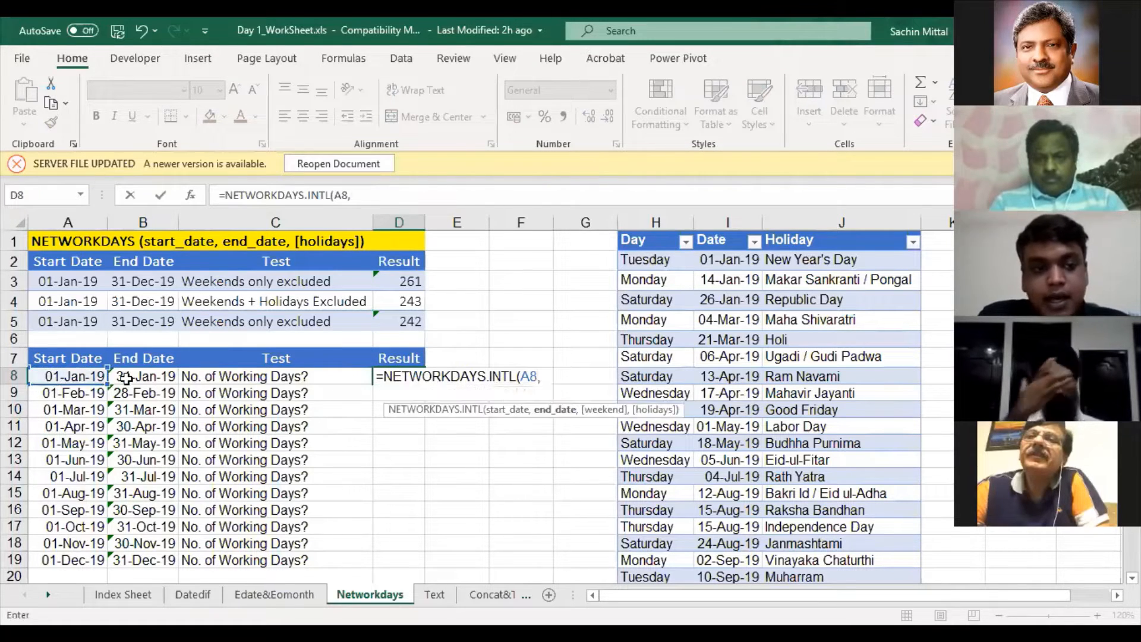
click(127, 379)
text(,)
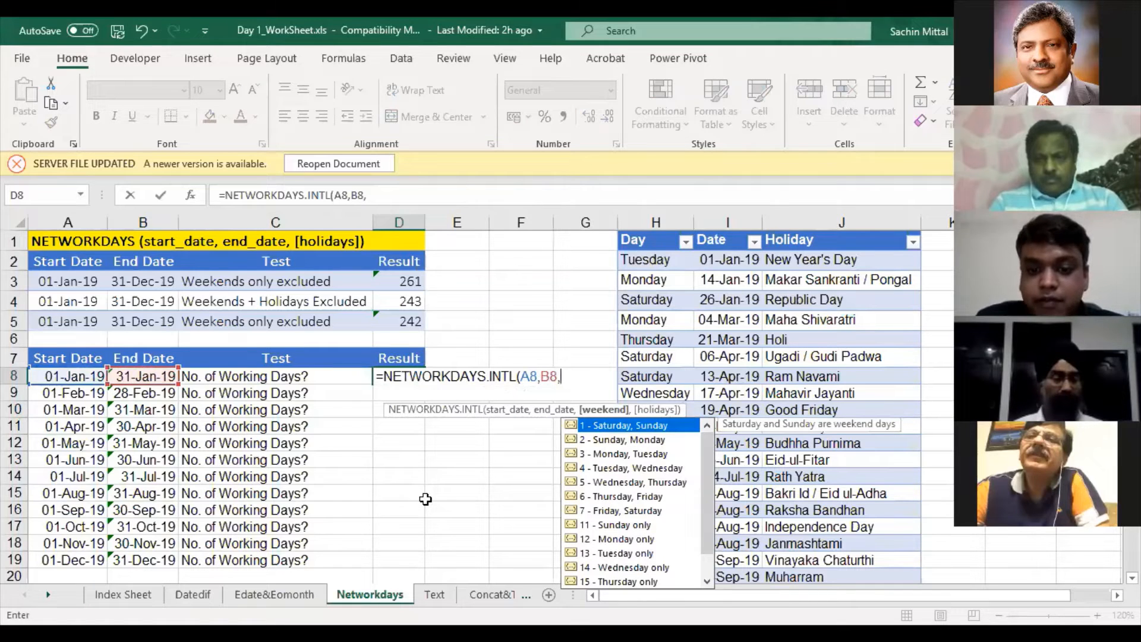
text(11)
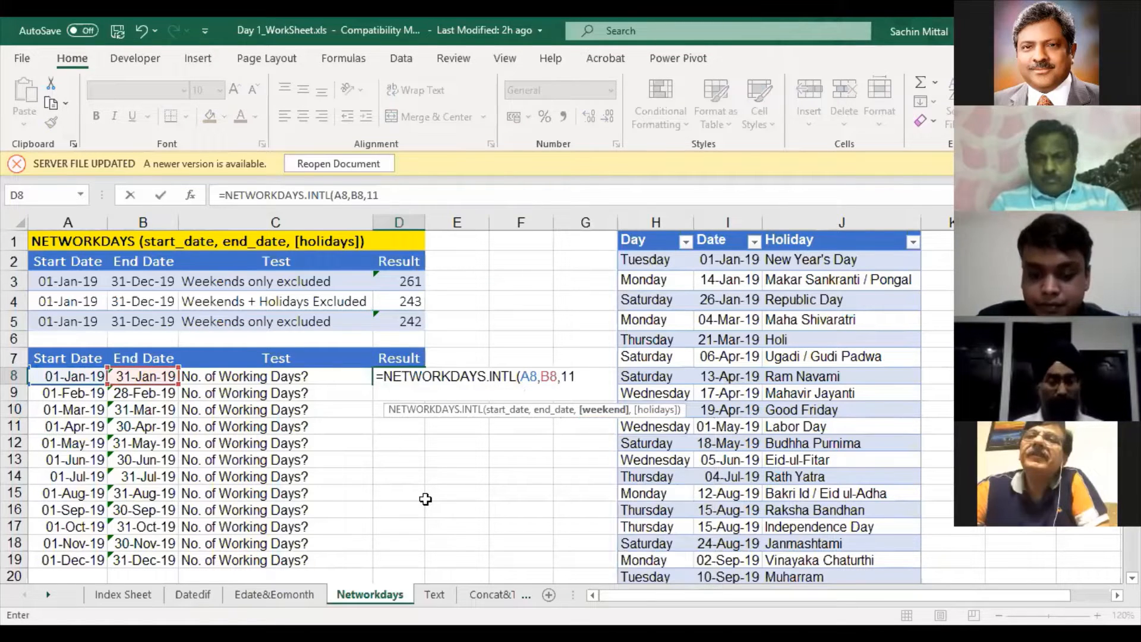
text(,)
click(713, 268)
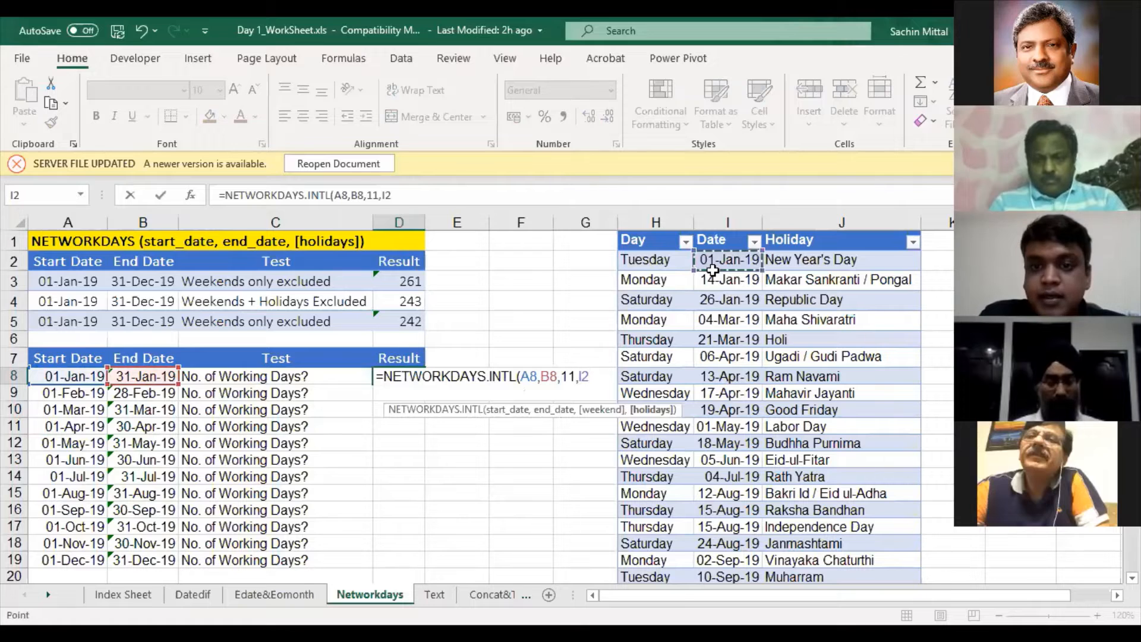
drag(713, 269, 729, 546)
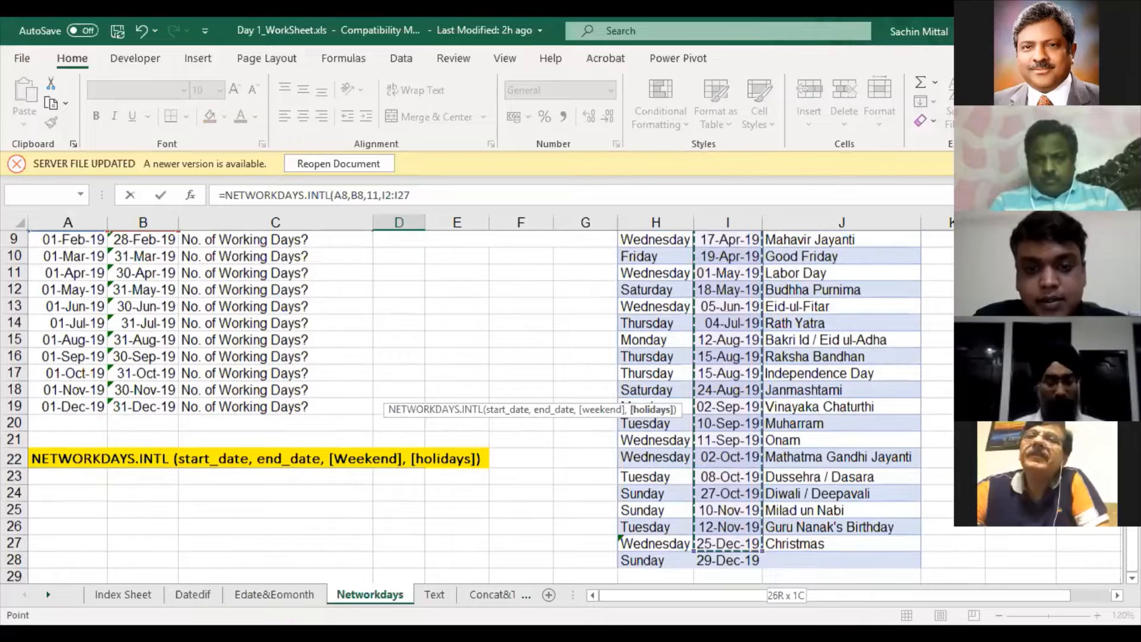
text())
key(Return)
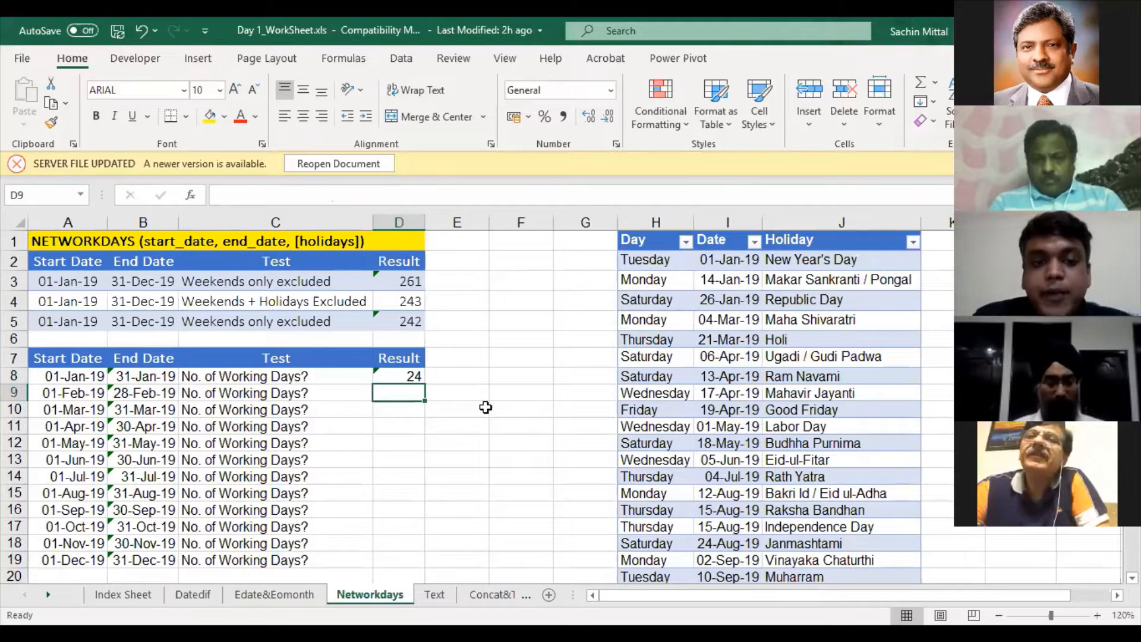
Review the arguments of the NETWORKDAYS.INTL formula in D8
click(411, 376)
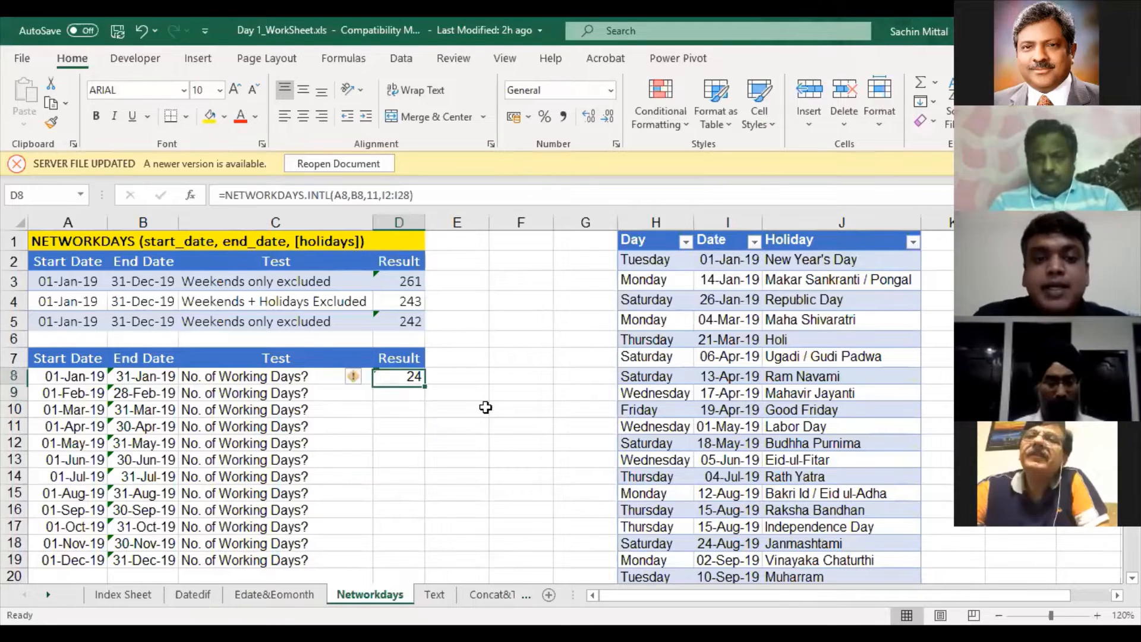
double_click(410, 376)
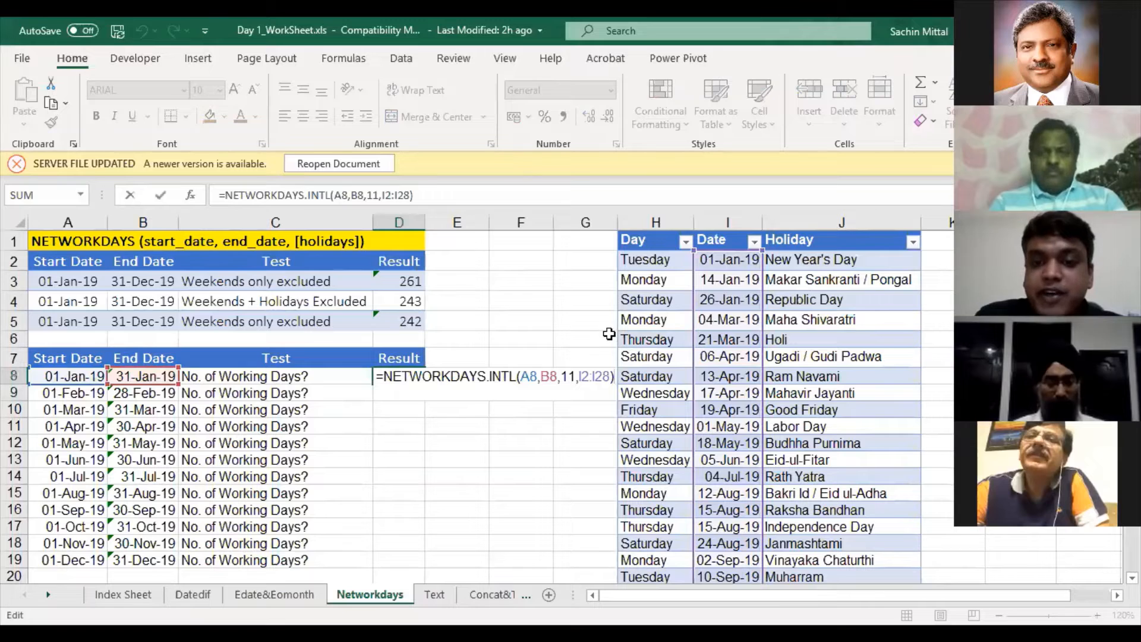
key(Escape)
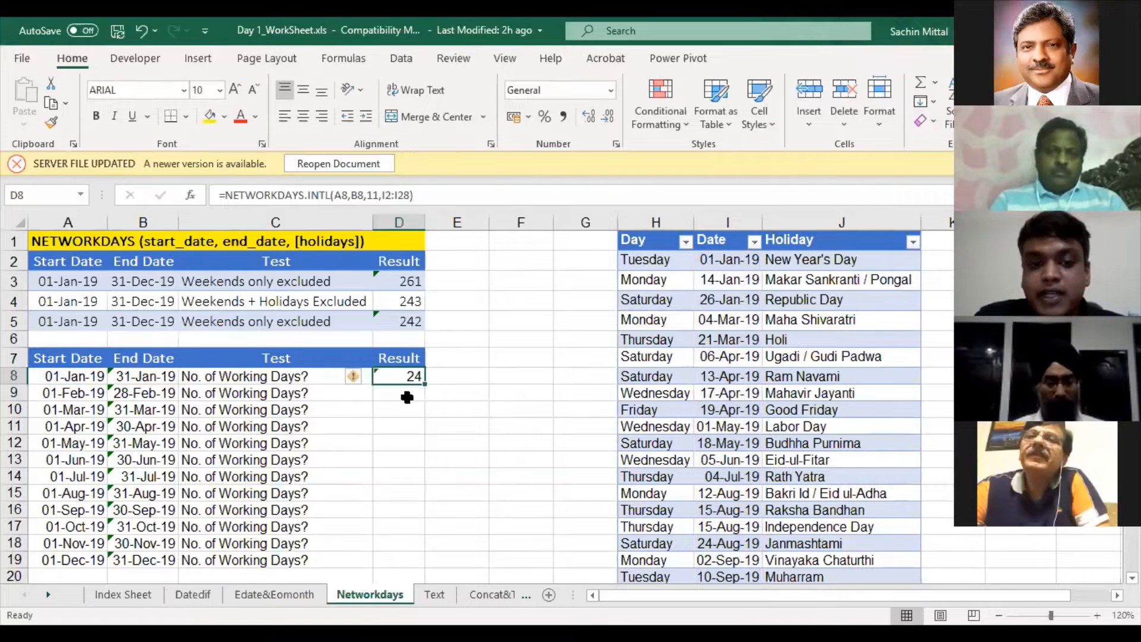
double_click(407, 379)
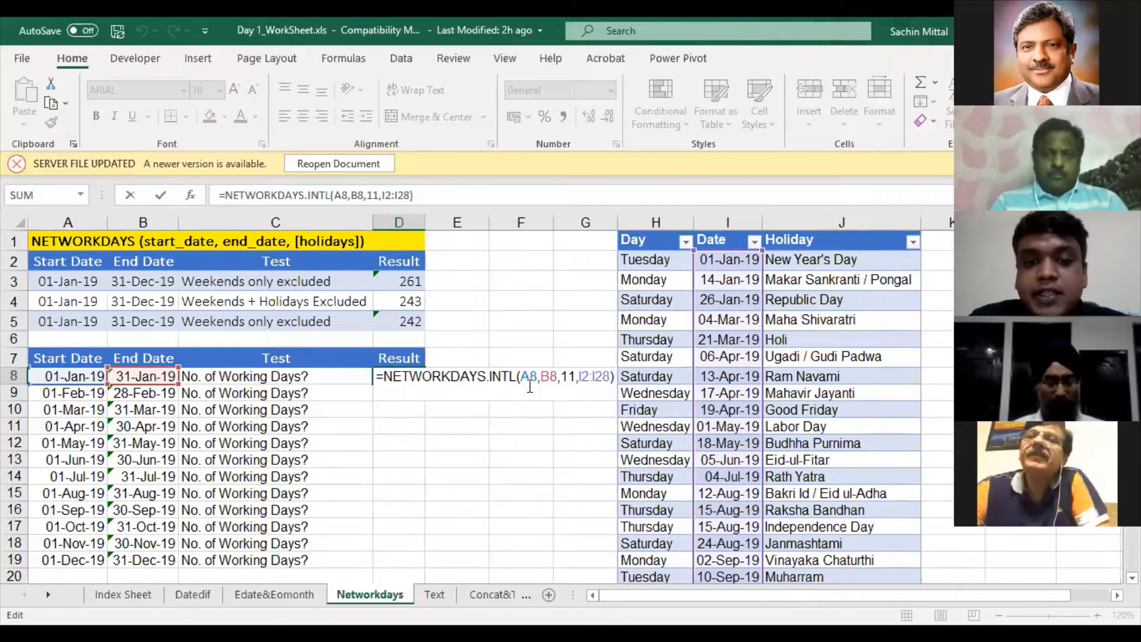
key(Return)
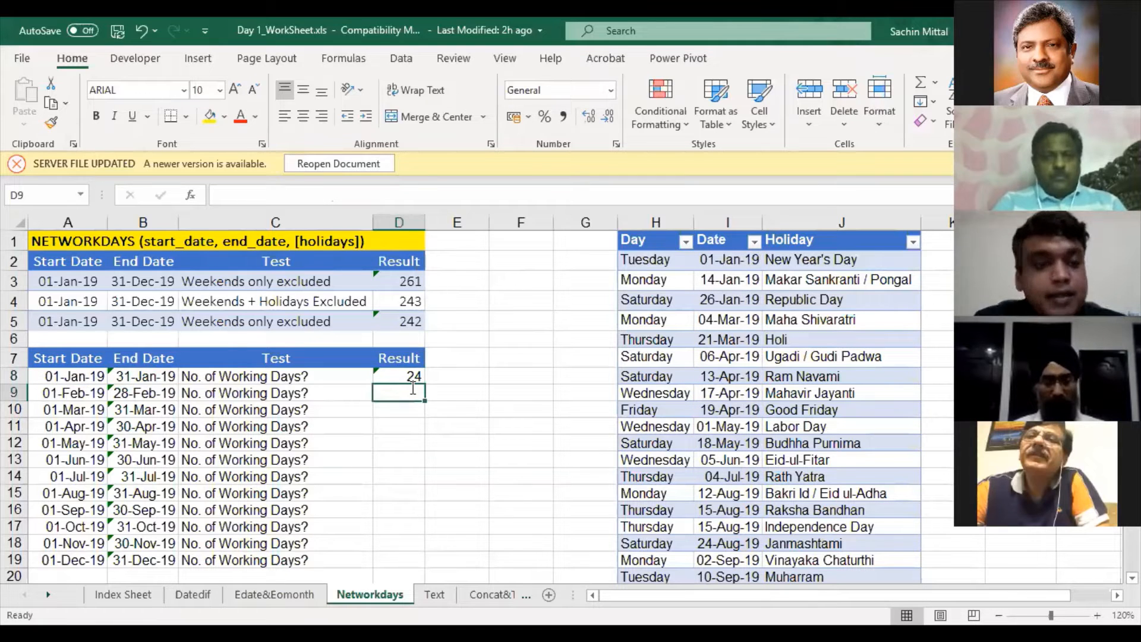
Enter the test reference =G3 in F3 and fill it down to F5
click(531, 277)
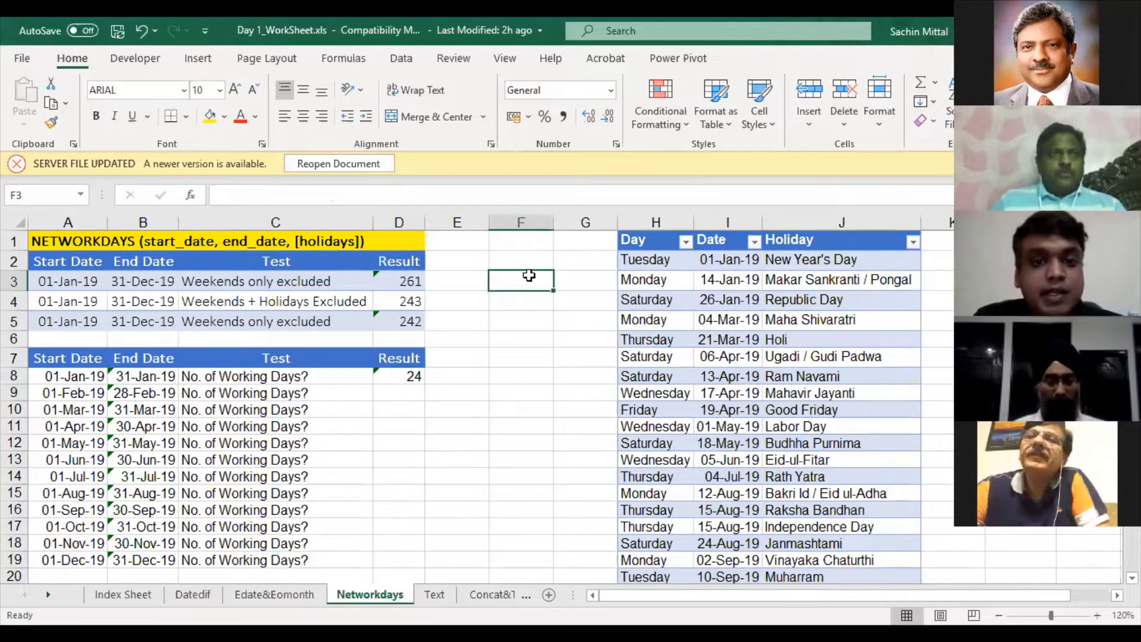
text(-)
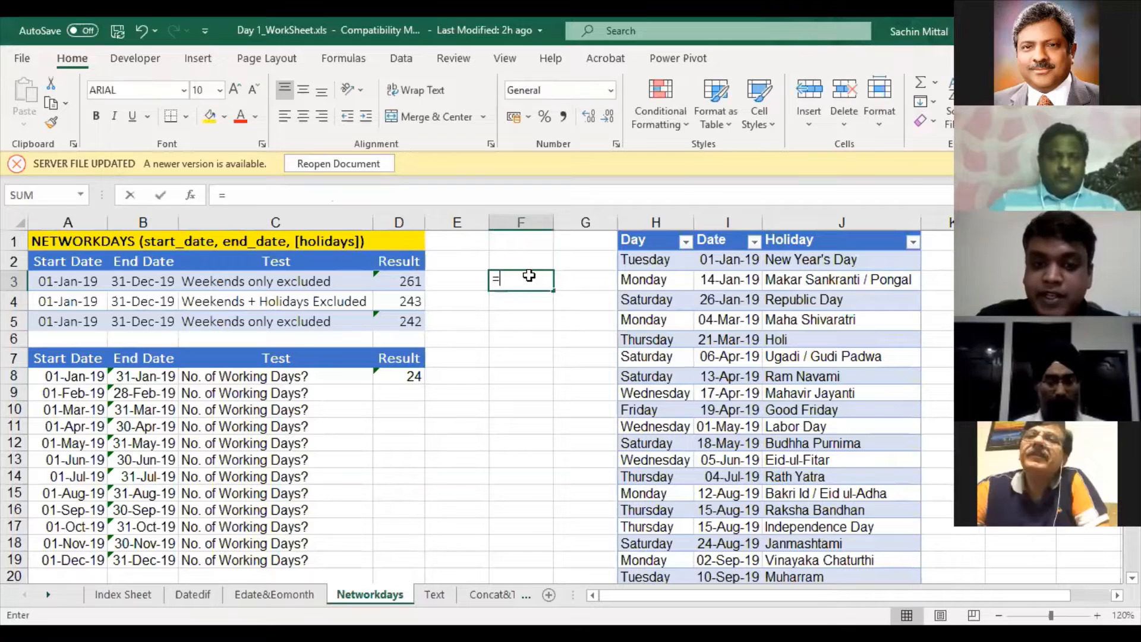
text(0)
key(Return)
key(Return)
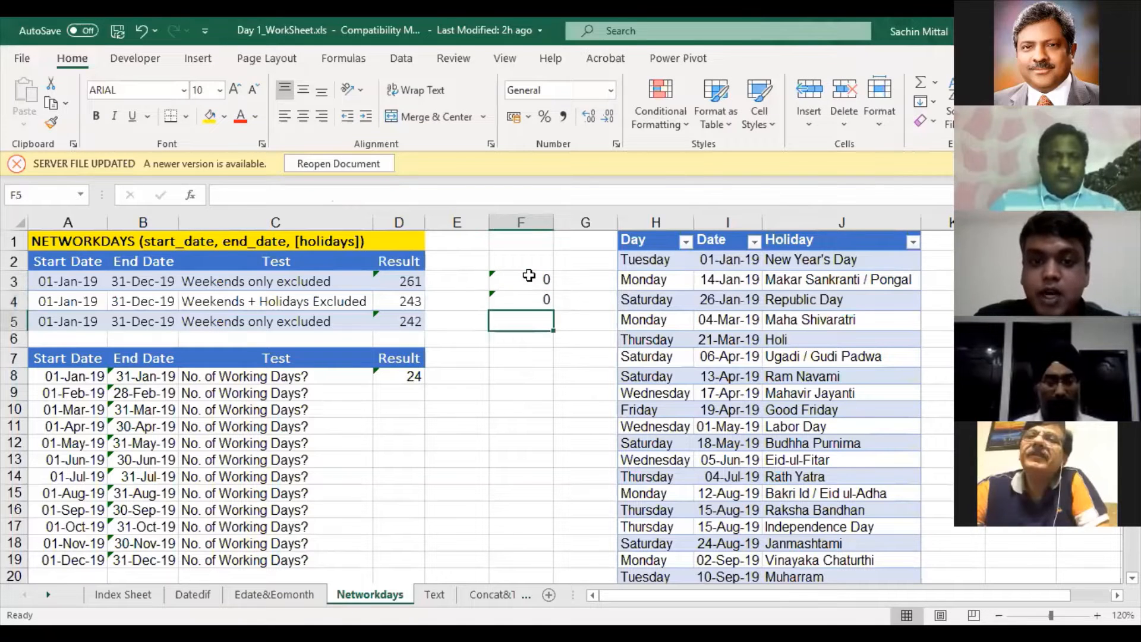
key(ctrl+d)
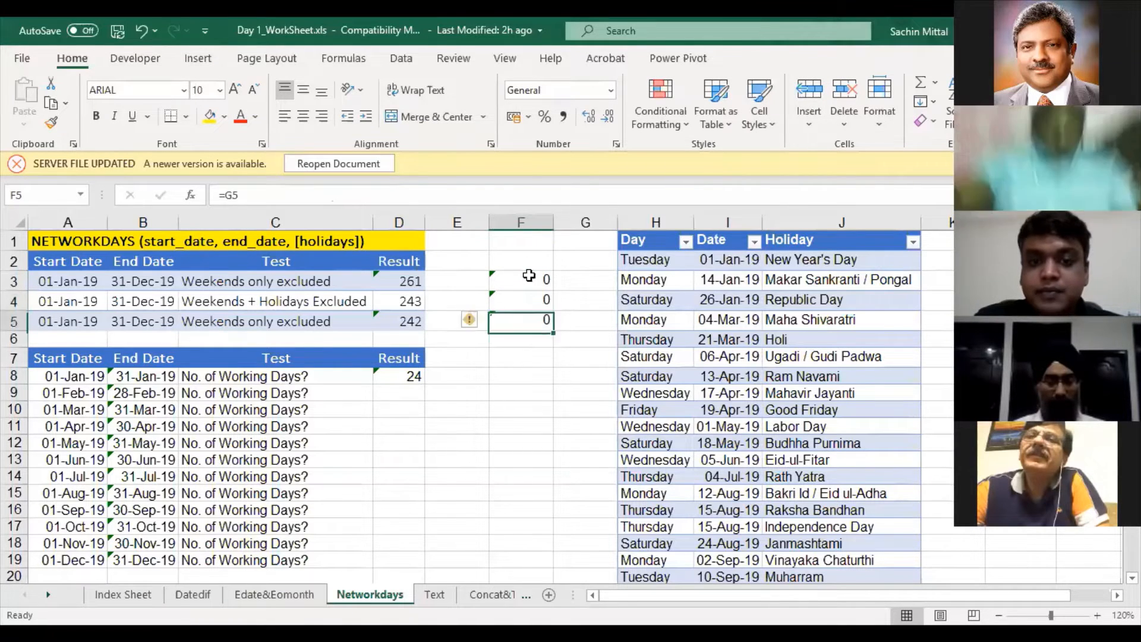
Inspect the relative references in F3, F4 and F5, and clear these test cells
key(Up)
key(F2)
key(Escape)
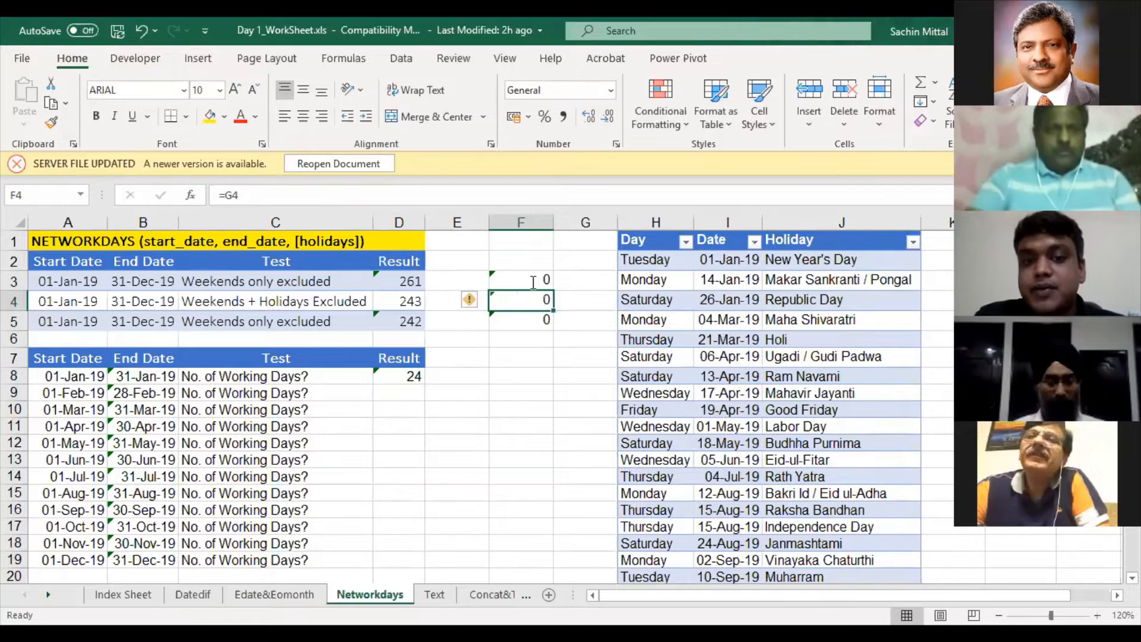
key(Up)
key(F2)
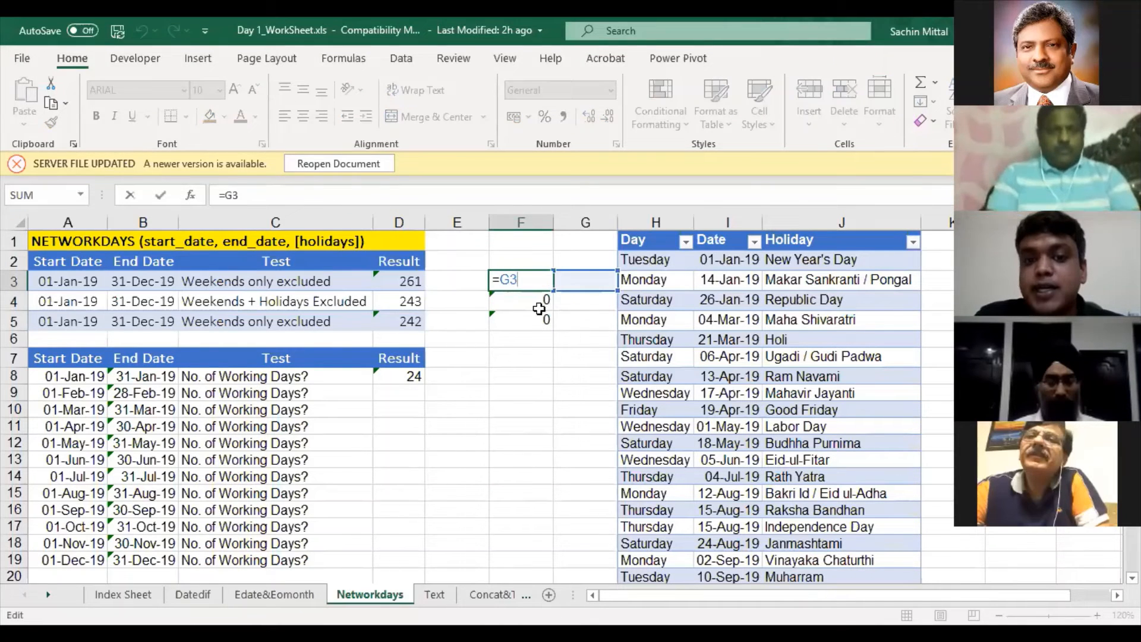
key(Return)
key(F2)
key(Escape)
double_click(539, 321)
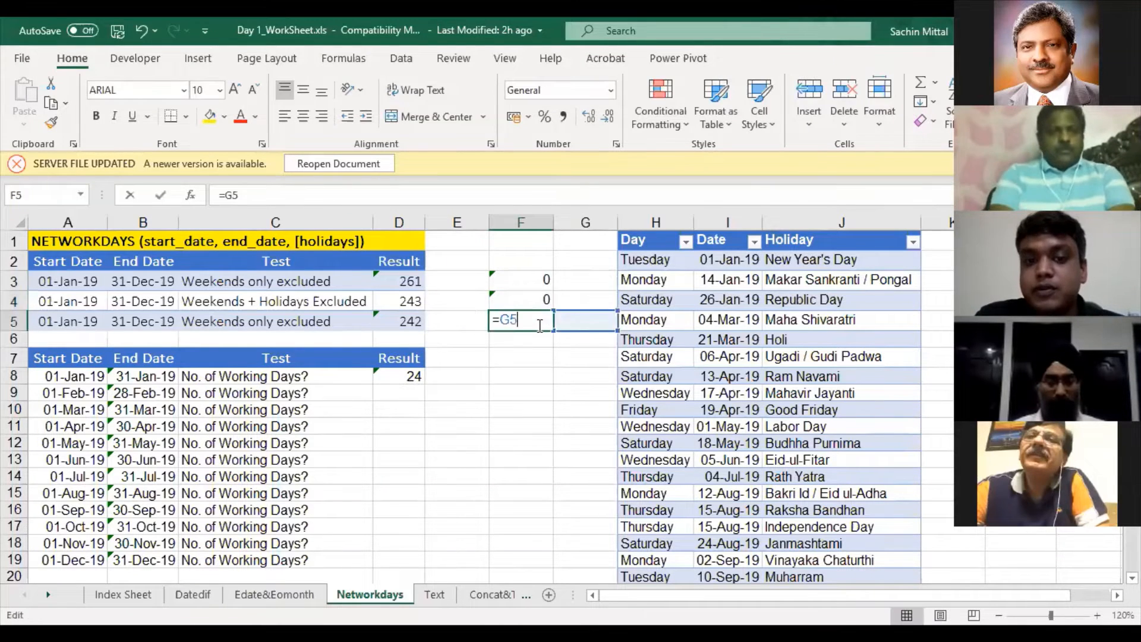
key(Escape)
drag(540, 326, 529, 276)
key(Delete)
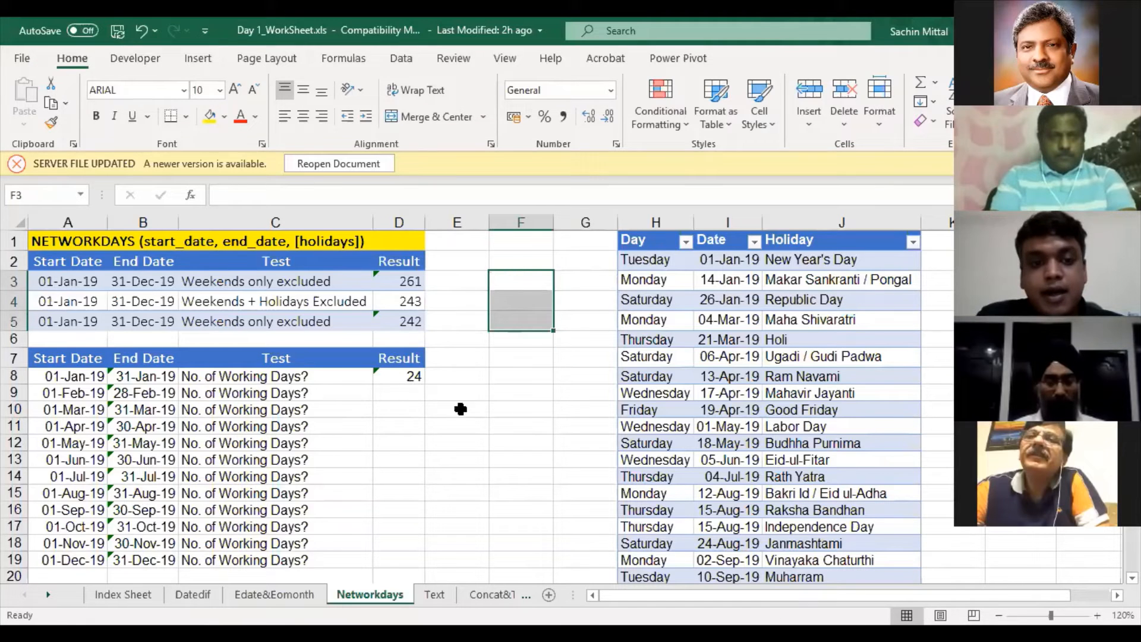
Copy the January NETWORKDAYS.INTL formula from D8 down through D19 for the remaining months
click(409, 376)
key(ctrl+c)
key(shift+Down)
key(shift+Down)
key(shift+Down)
key(shift+Down)
key(shift+Down)
key(shift+Down)
key(shift+Down)
key(shift+Down)
key(shift+Down)
key(shift+Down)
key(shift+Down)
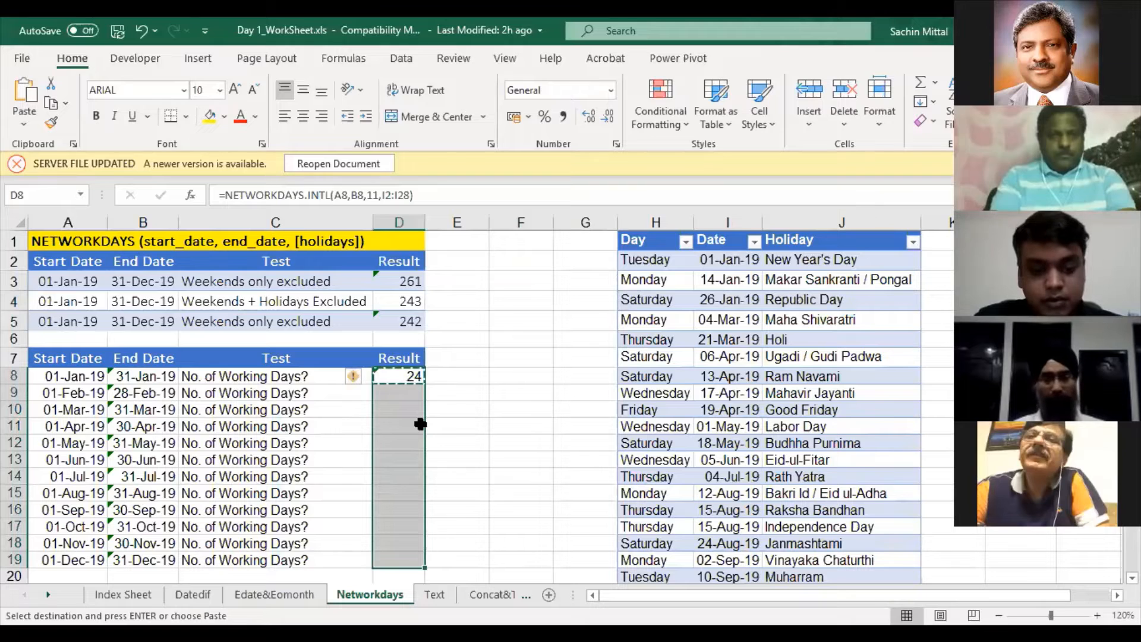
key(ctrl+v)
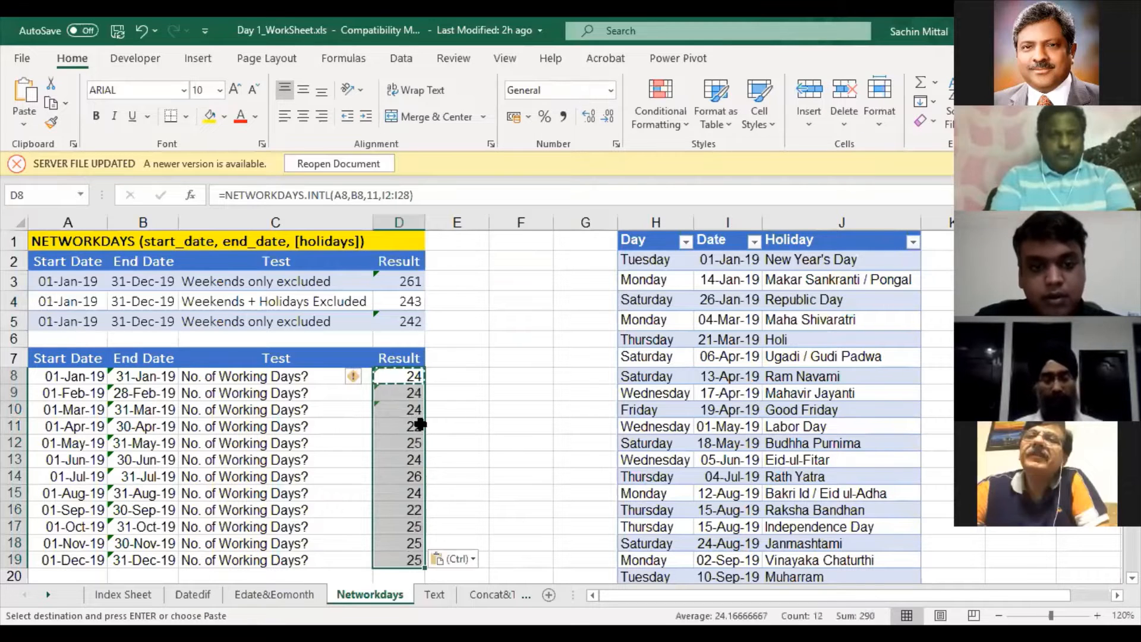
Examine the holidays range in the copied formulas in D9, D10 and D11 against the holiday list in column I
key(F2)
key(Escape)
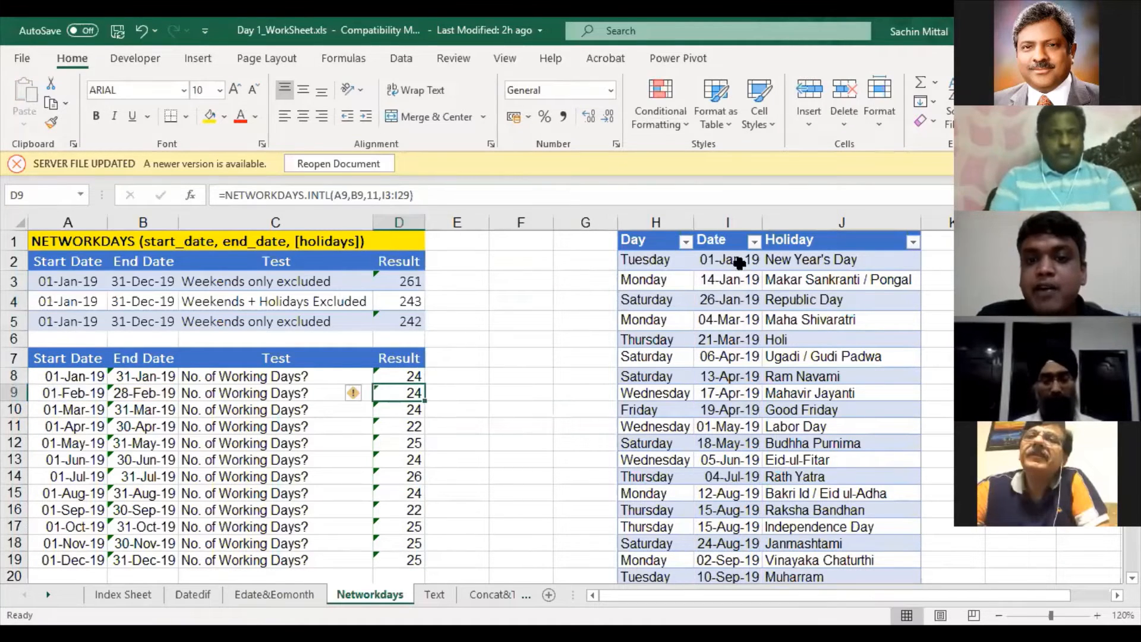
click(413, 412)
key(F2)
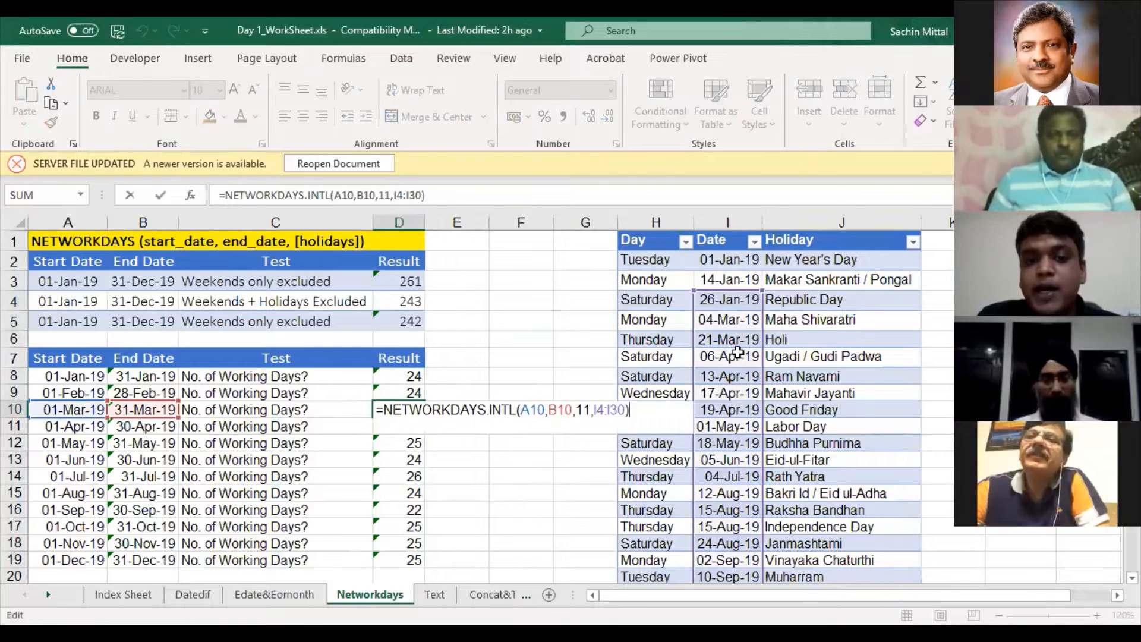
click(423, 423)
key(F2)
scroll(564, 431, down, 4)
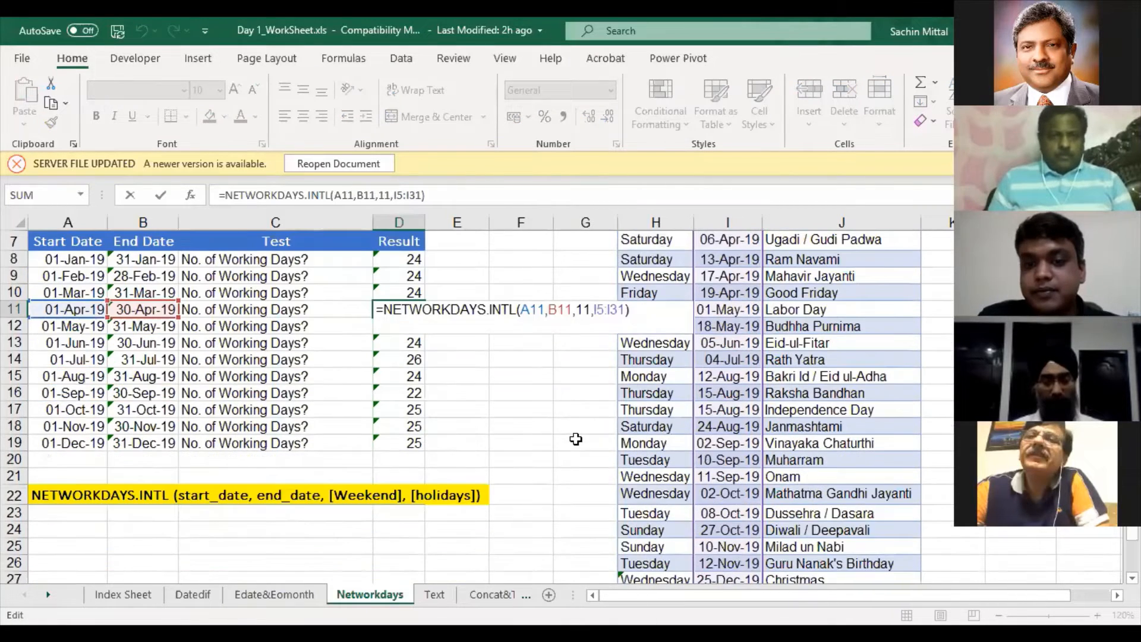
key(Escape)
scroll(564, 431, up, 2)
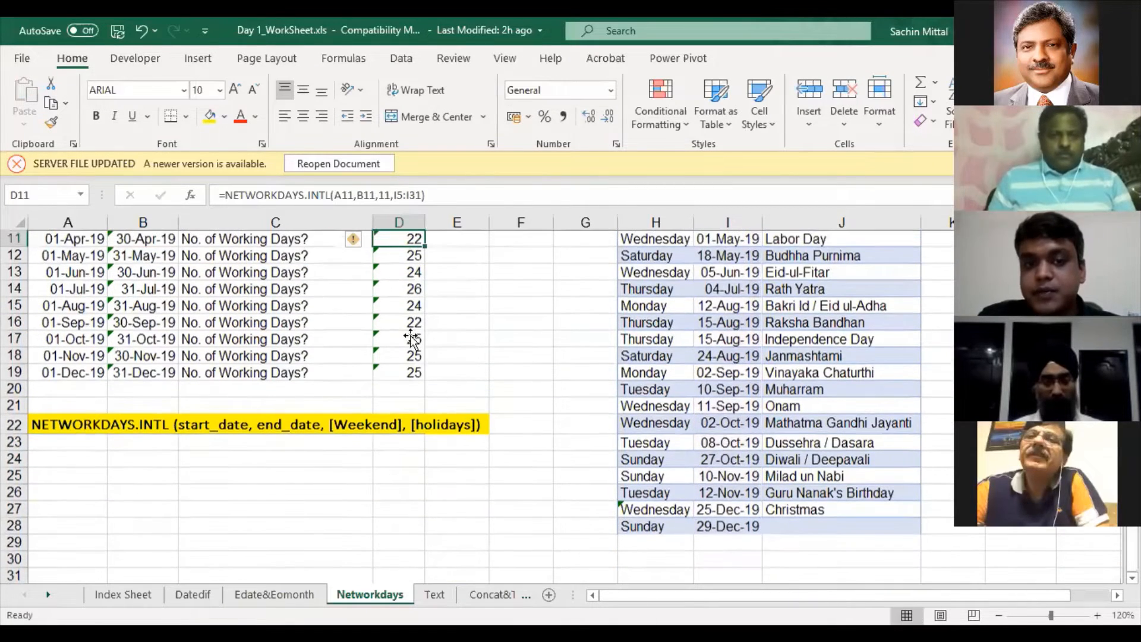
scroll(413, 343, down, 2)
scroll(415, 295, up, 3)
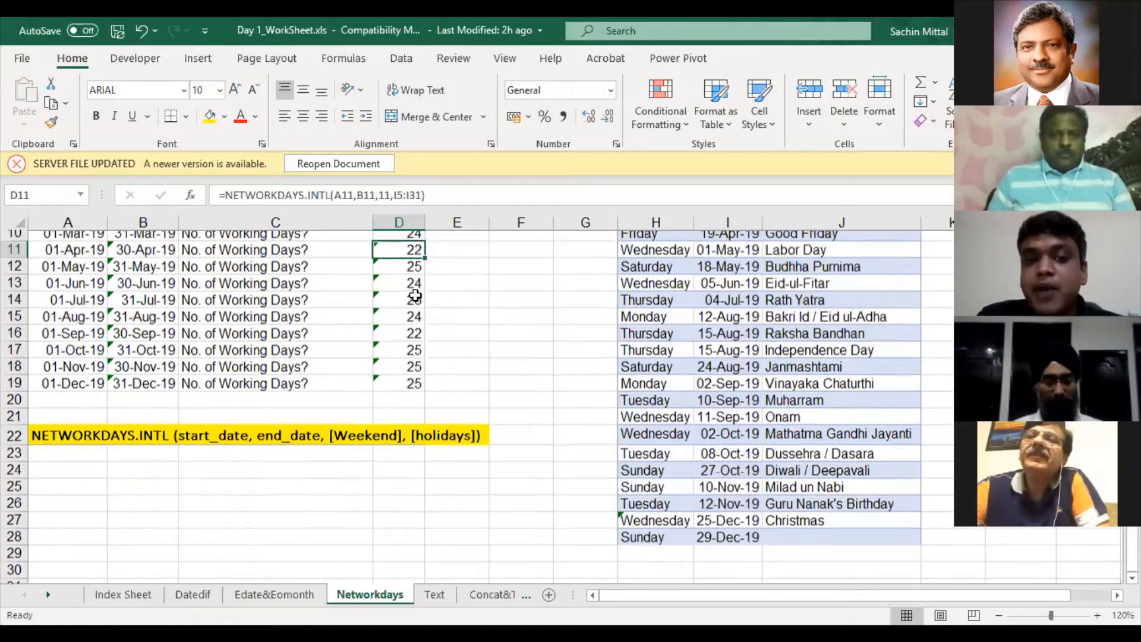
scroll(415, 296, up, 2)
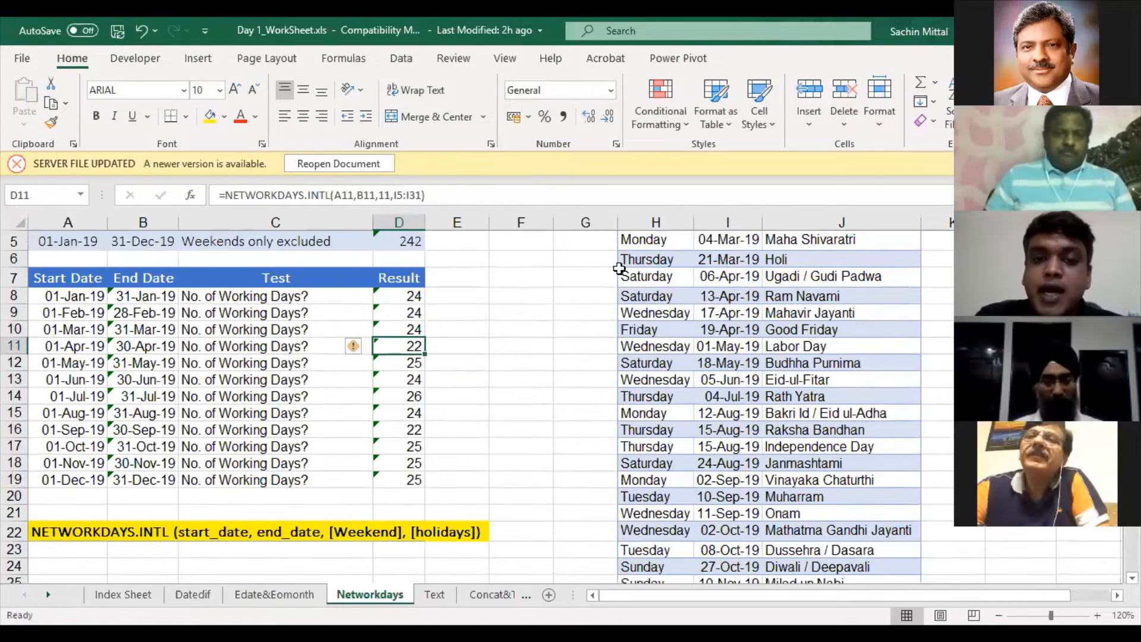
key(F2)
key(Escape)
key(Up)
key(Up)
key(Up)
scroll(741, 264, up, 2)
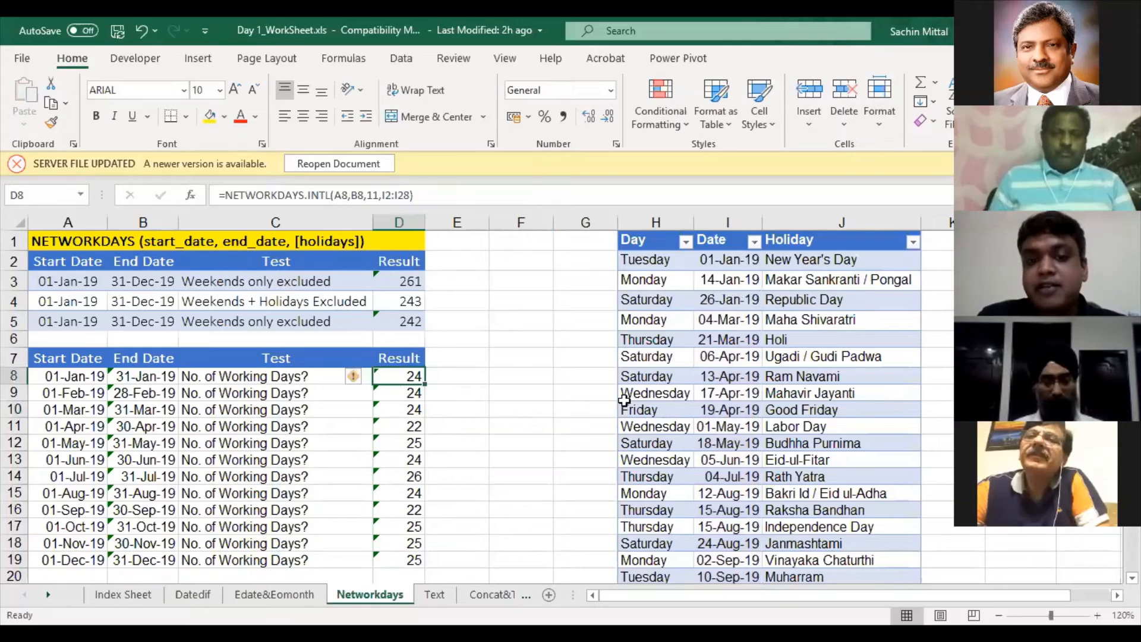
key(F2)
double_click(597, 378)
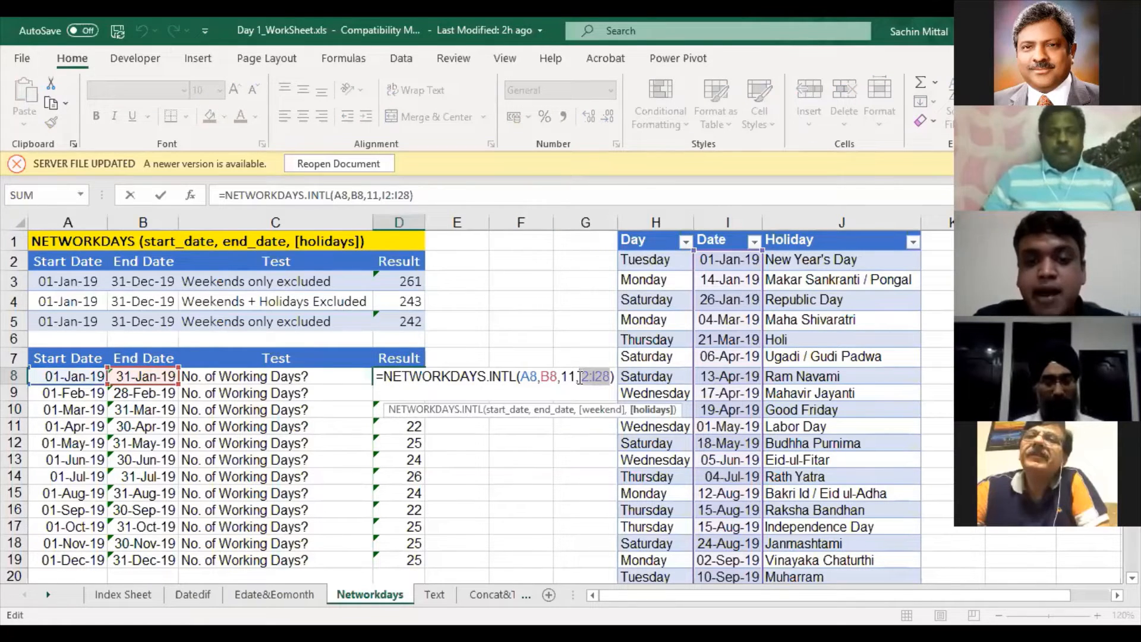
key(F4)
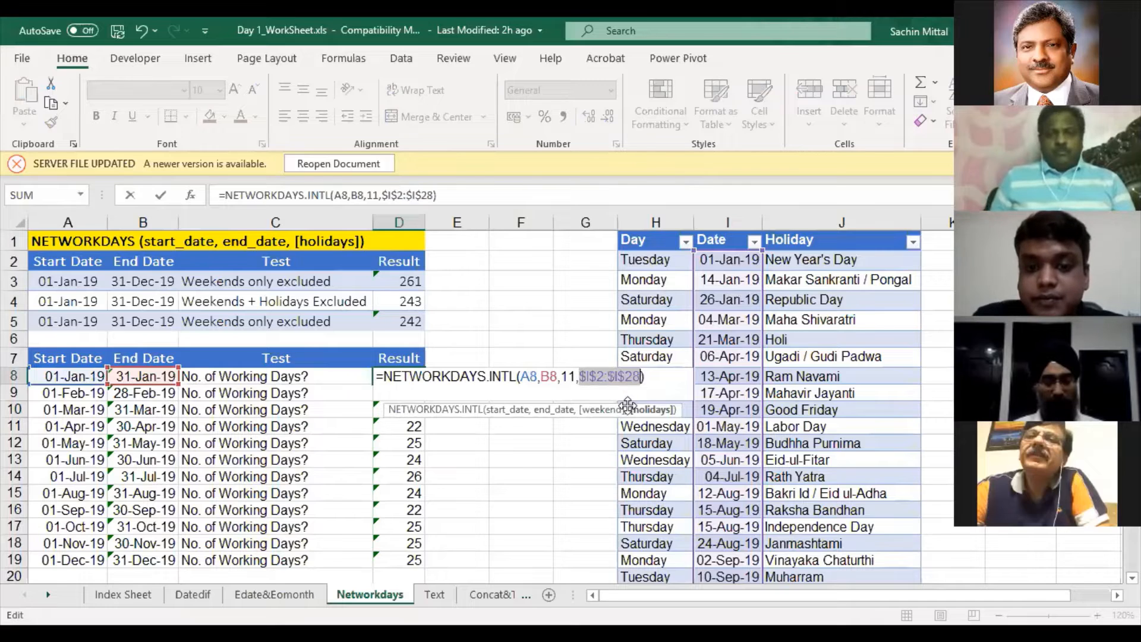
click(641, 376)
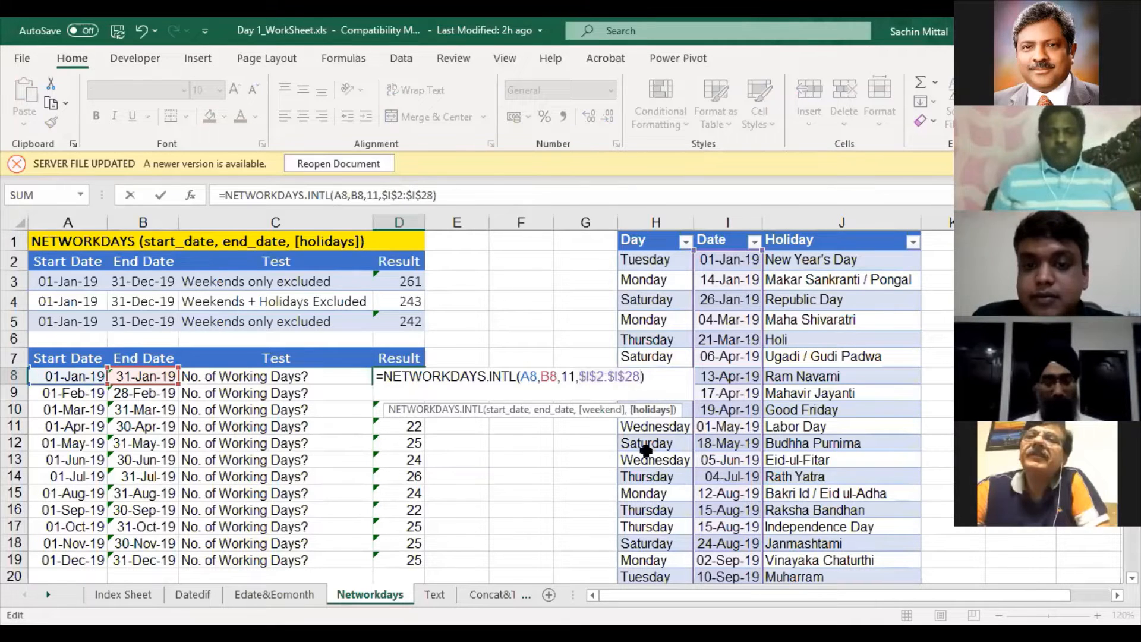
click(596, 375)
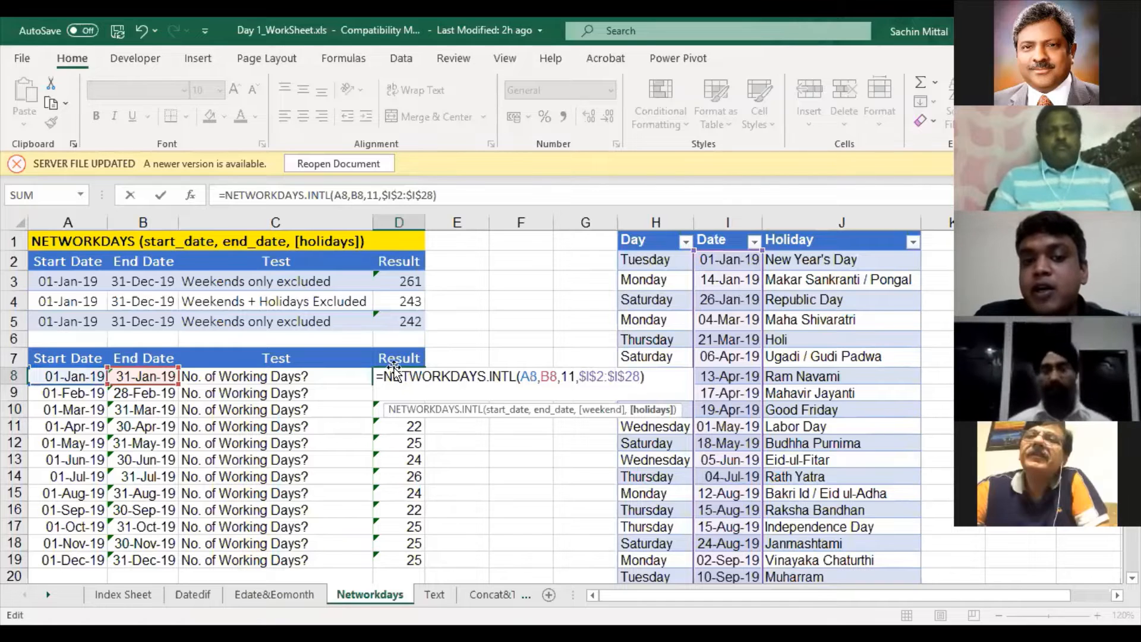
key(Escape)
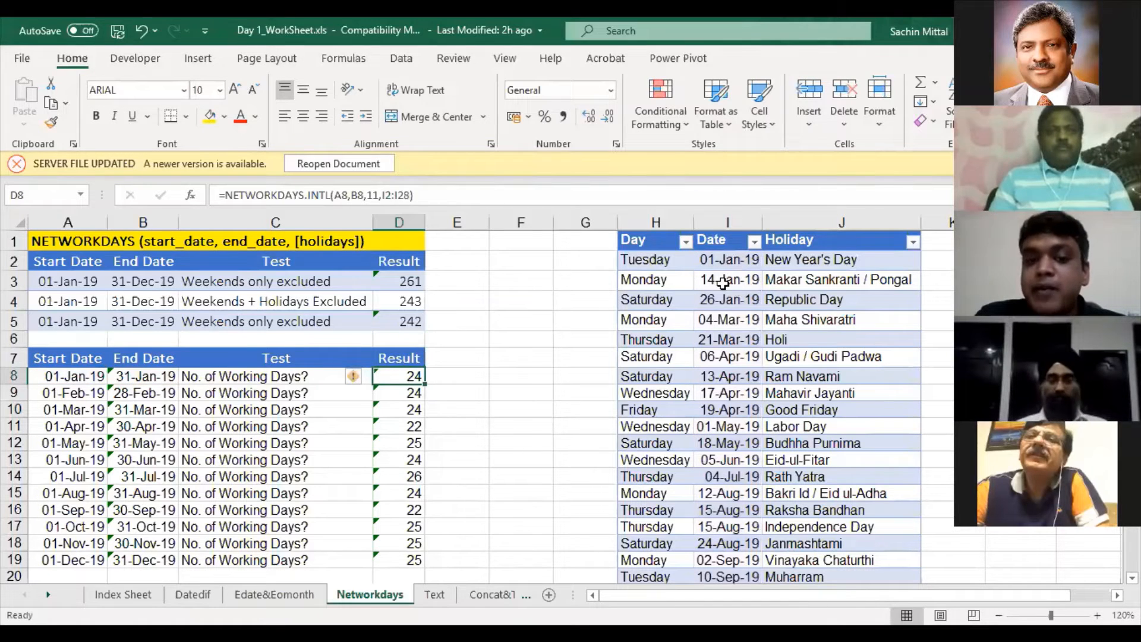
Inspect the relative holidays range in the February formula in D9
key(Down)
key(F2)
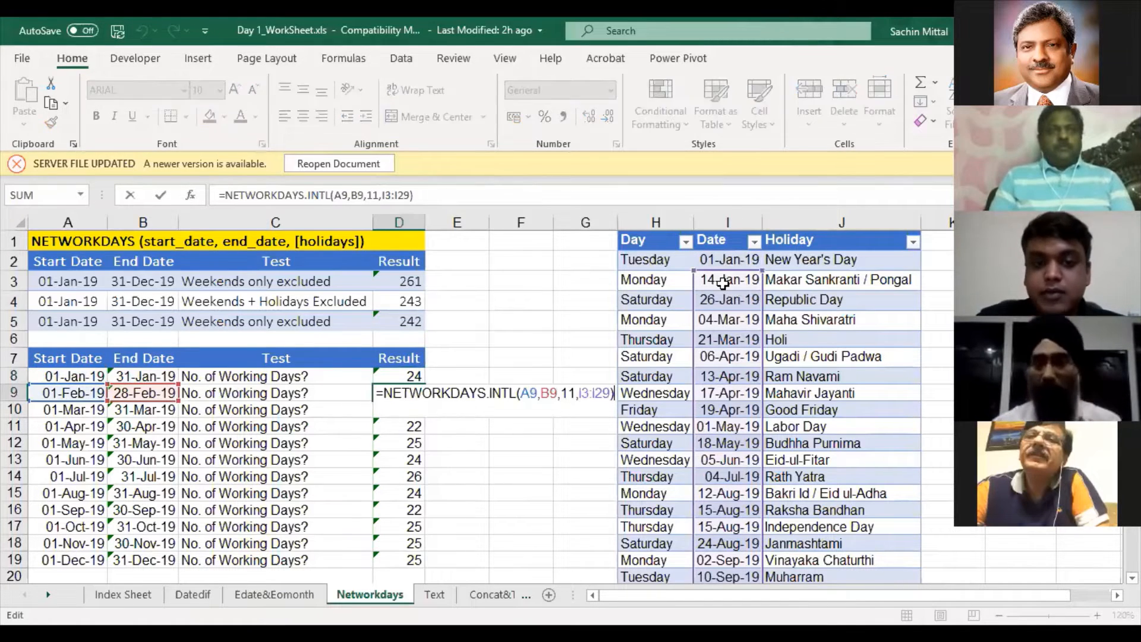
key(Escape)
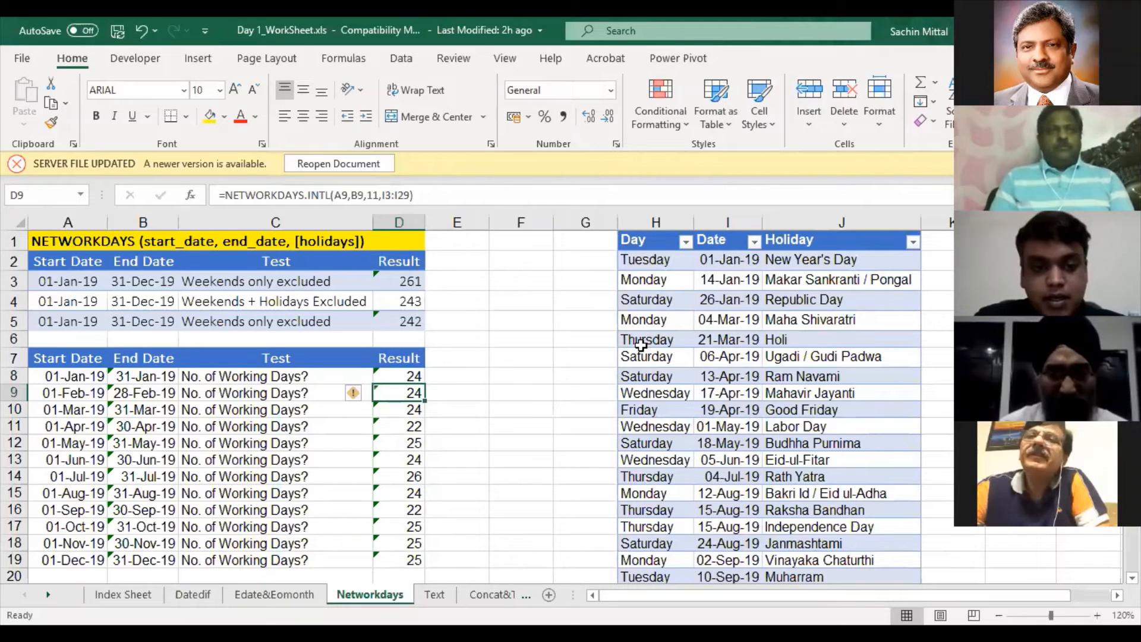
Make the holidays range in the January formula in D8 absolute as $I$2:$I$28
key(Up)
key(F2)
key(Escape)
key(F2)
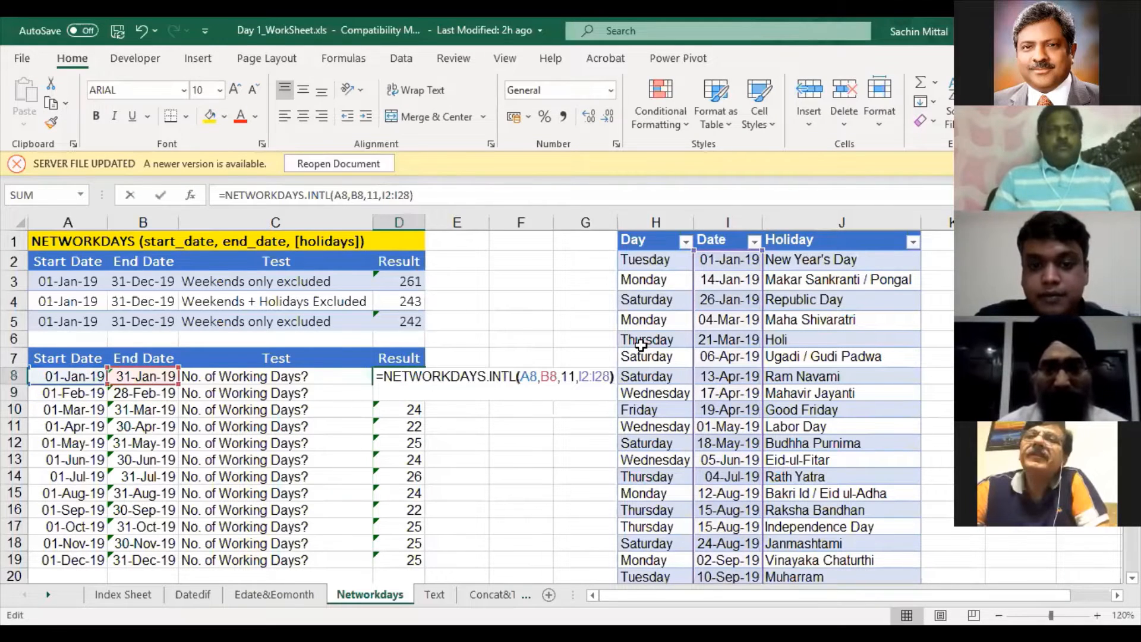
key(Left)
key(shift+Left)
key(shift+Left)
key(shift+Left)
key(shift+Left)
key(shift+Left)
key(shift+Left)
key(F4)
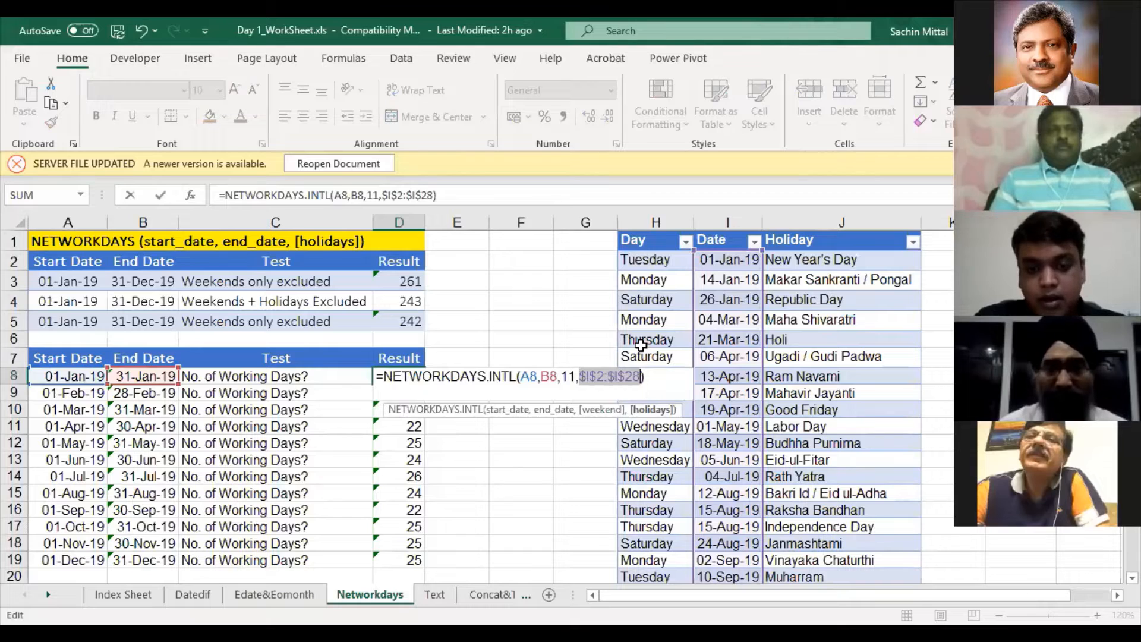
key(Return)
Check the holidays range in the D9 formula and fill that formula down through D19
key(F2)
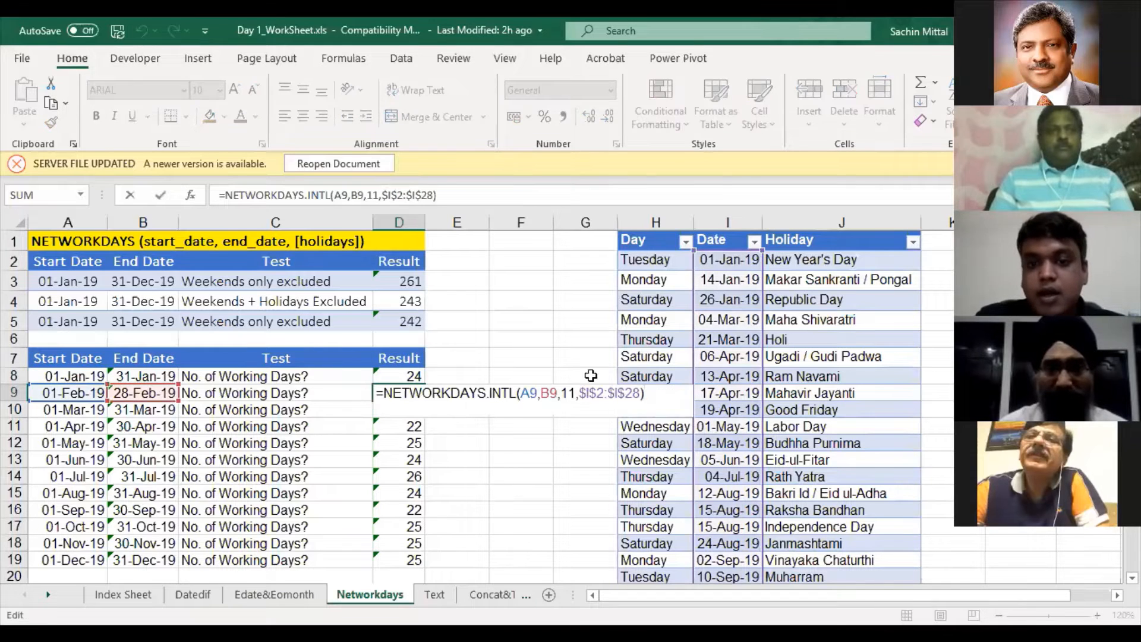
key(Return)
key(Up)
drag(425, 406, 419, 559)
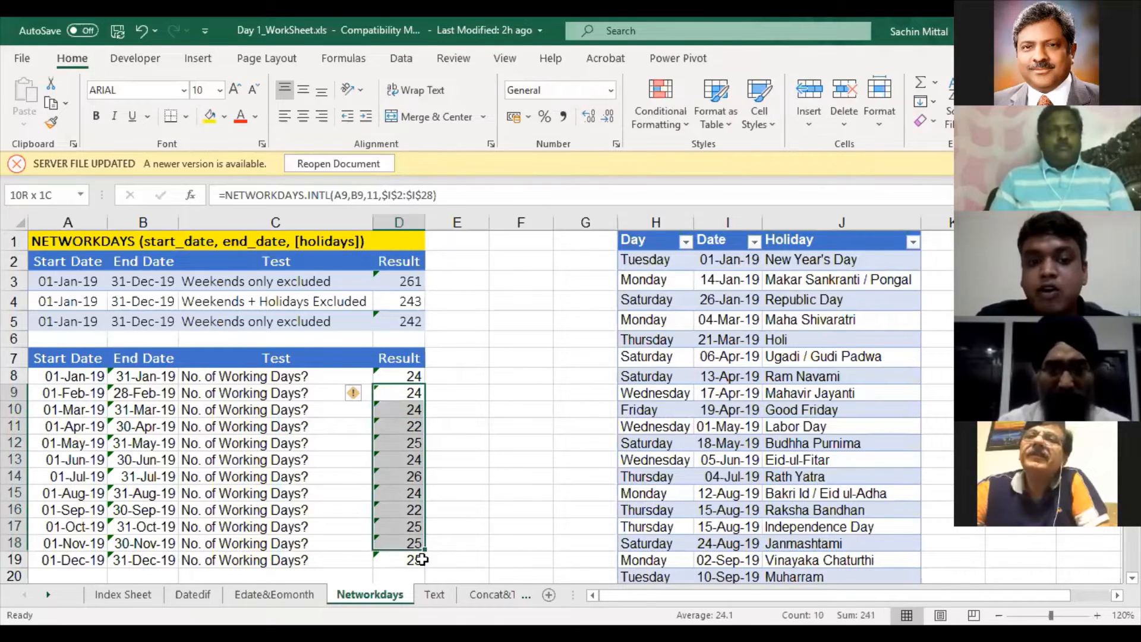
Examine the December formula in D19 and compare its holidays range with the end of the holiday list
click(412, 555)
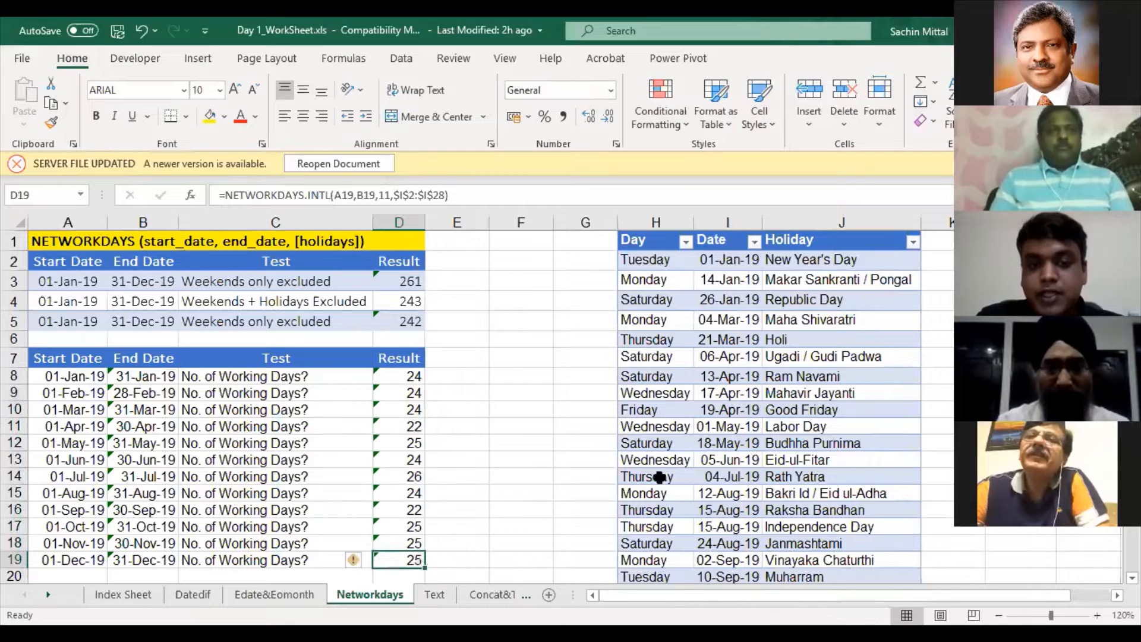
key(F2)
scroll(728, 357, down, 1)
scroll(722, 324, down, 3)
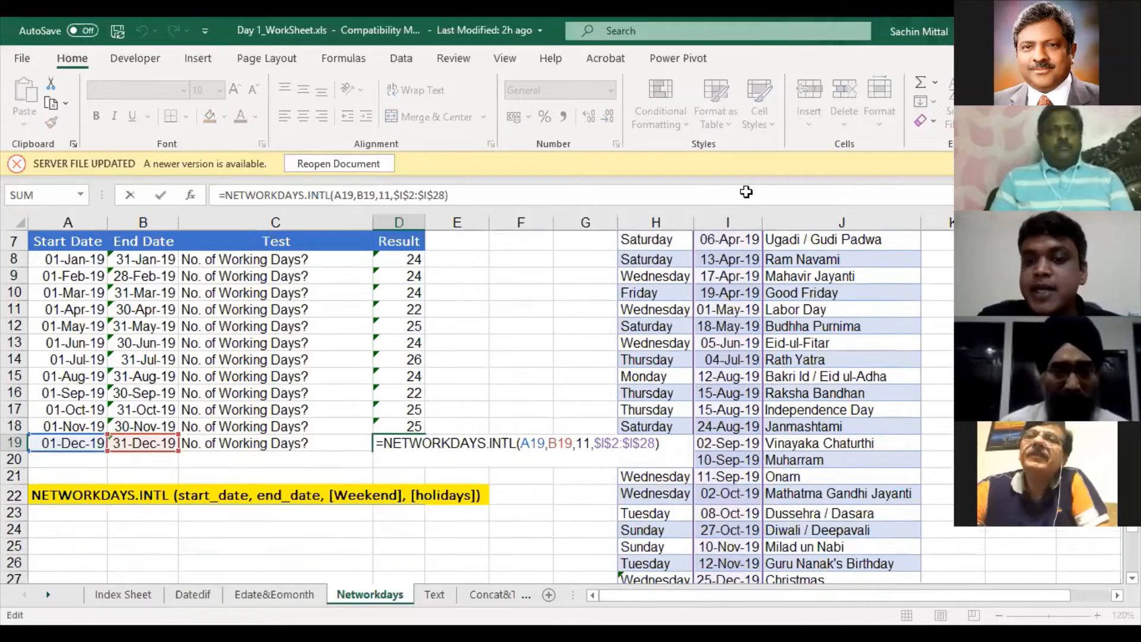
scroll(712, 416, down, 1)
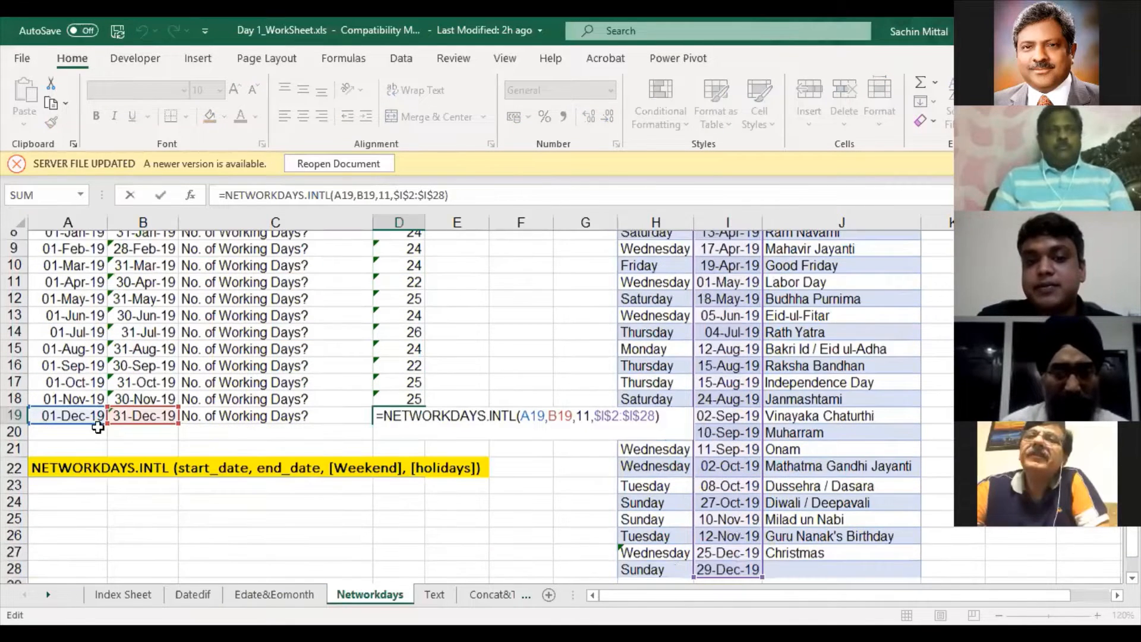
scroll(86, 416, down, 1)
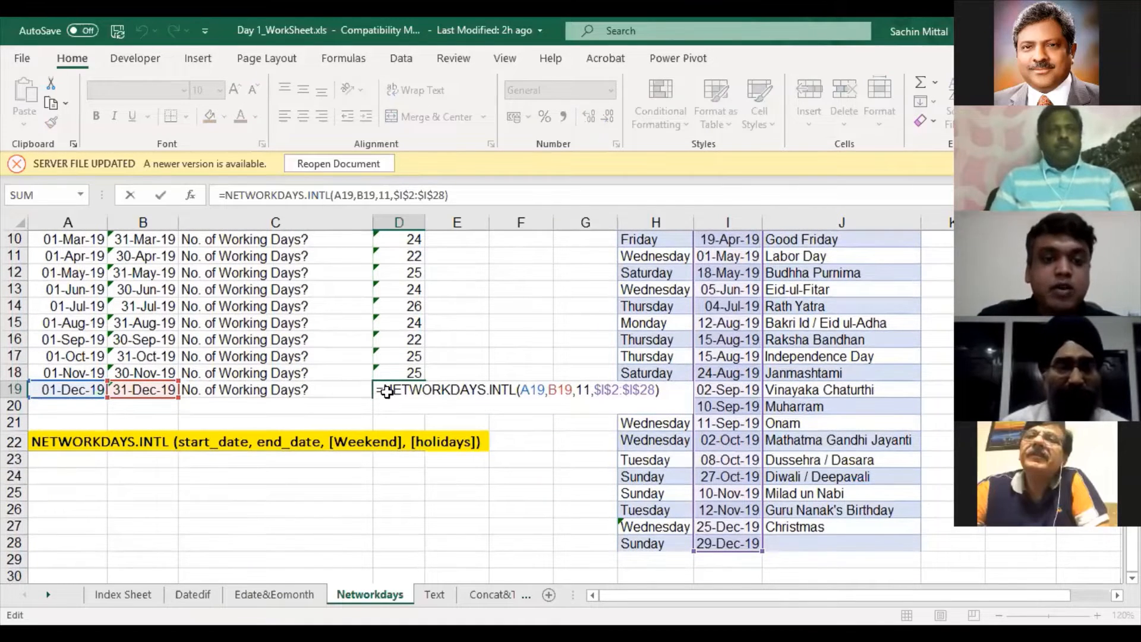
Clear the working-day results for February to December in D9:D19
key(Escape)
key(ctrl+Up)
key(Down)
key(Down)
key(ctrl+shift+Down)
key(Delete)
Copy the January formula from D8 and paste only the formula down through D19
key(Up)
key(ctrl+c)
key(shift+Down)
key(shift+Down)
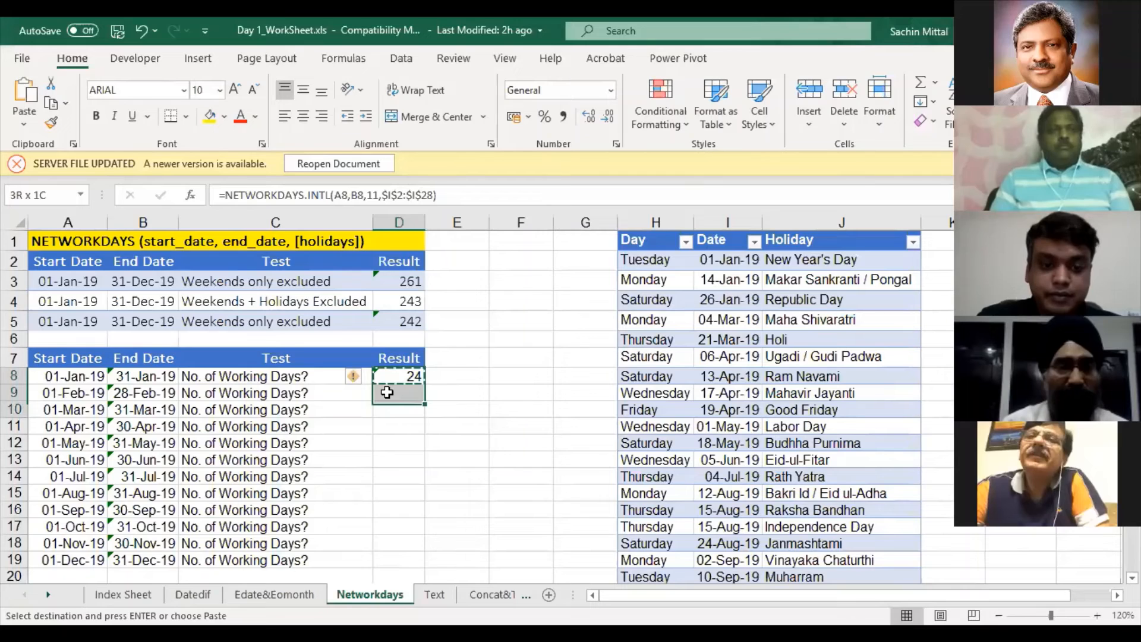
key(shift+Down)
key(shift+Down)
key(shift+Down)
key(shift+Down)
key(shift+Down)
key(shift+Down)
key(shift+Down)
key(shift+Down)
key(shift+Down)
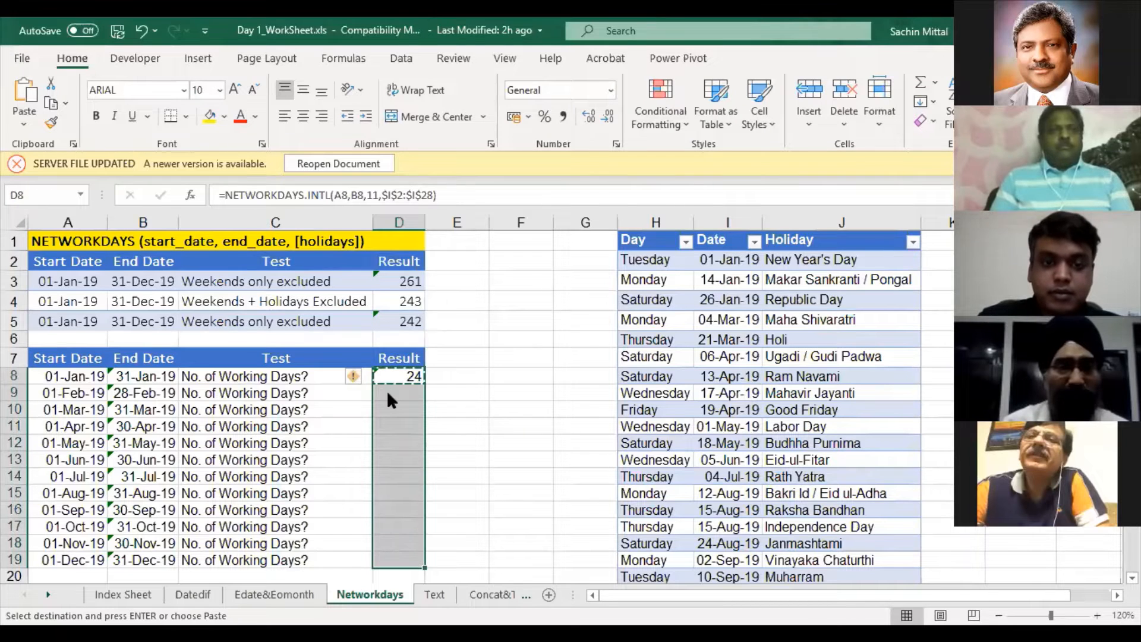
key(ctrl+alt+v)
key(f)
key(Return)
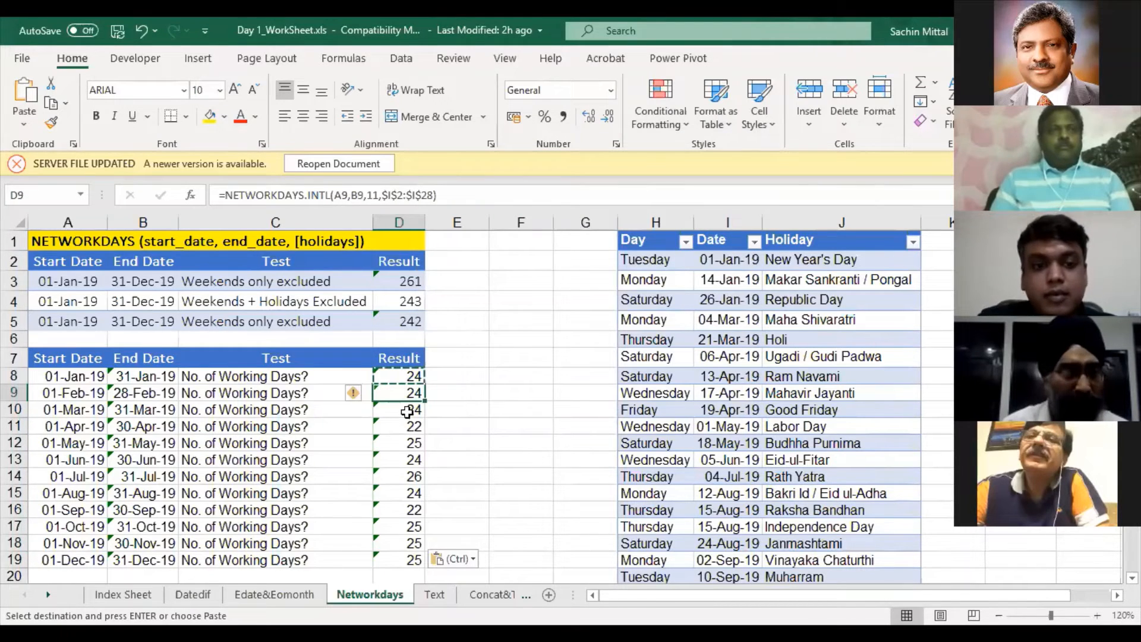
Inspect the holidays range in several copied formulas from March onwards, including the November one in D18
key(Down)
key(F2)
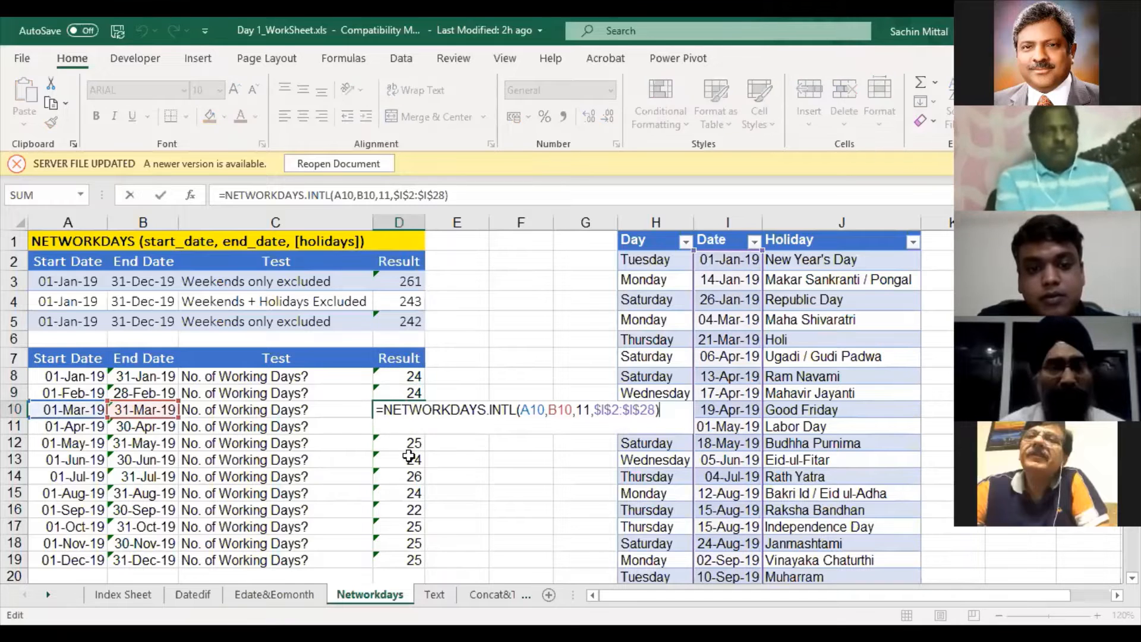
key(Return)
key(F2)
key(Return)
key(F2)
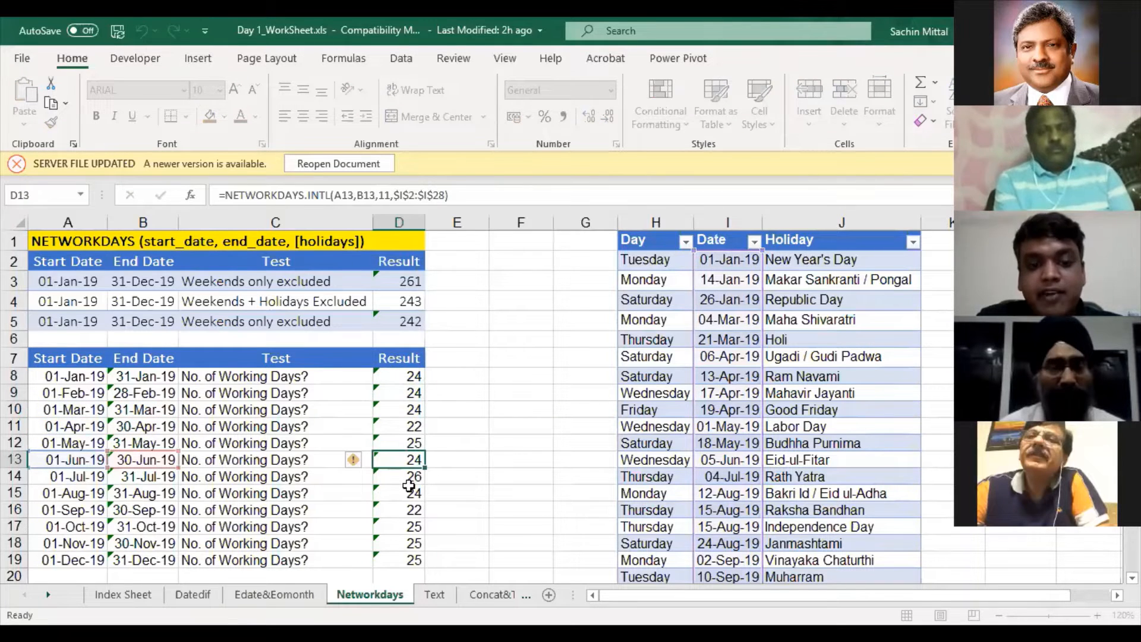
key(Return)
click(407, 497)
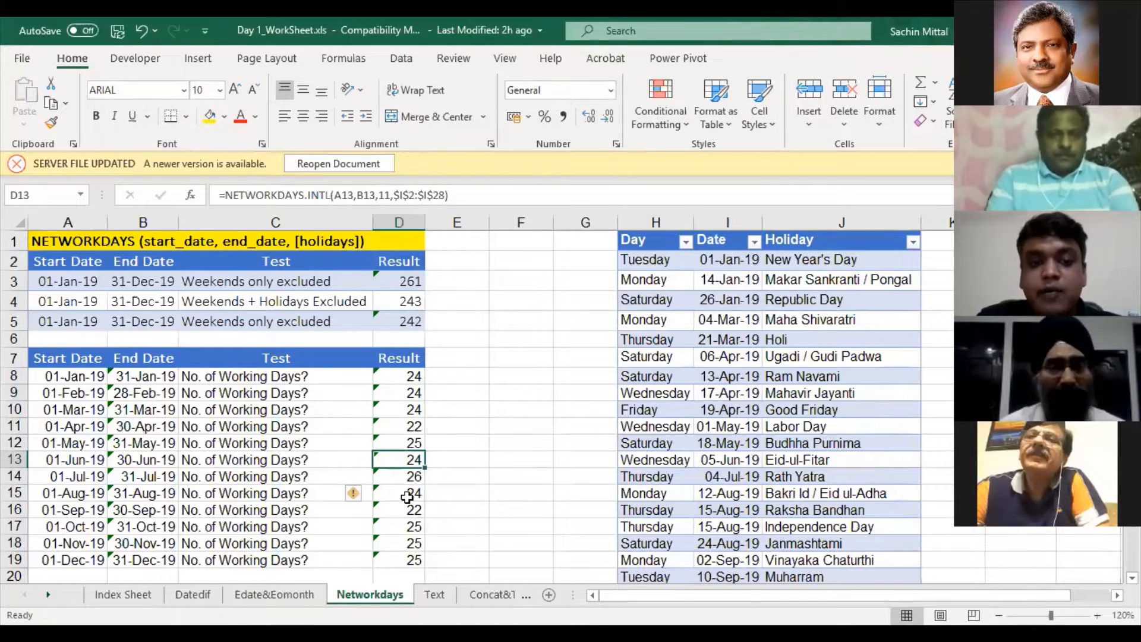
scroll(413, 423, down, 2)
double_click(408, 432)
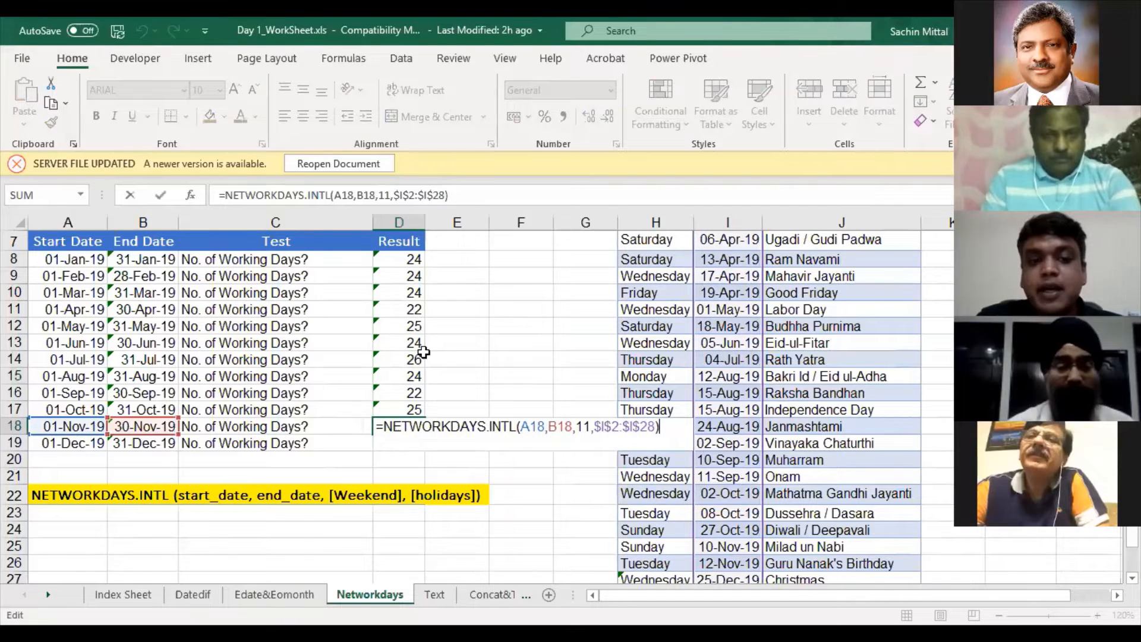
key(Escape)
scroll(424, 352, up, 2)
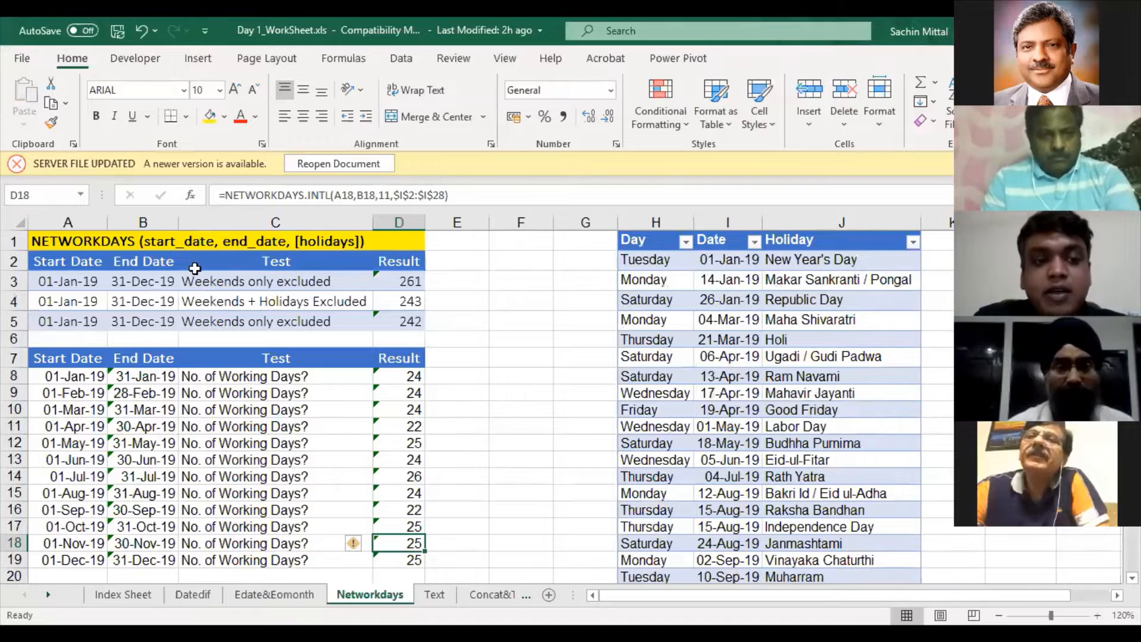
Change the weekend argument of the November NETWORKDAYS.INTL formula in D18 to 1 (Saturday, Sunday)
scroll(194, 269, down, 1)
scroll(154, 487, down, 2)
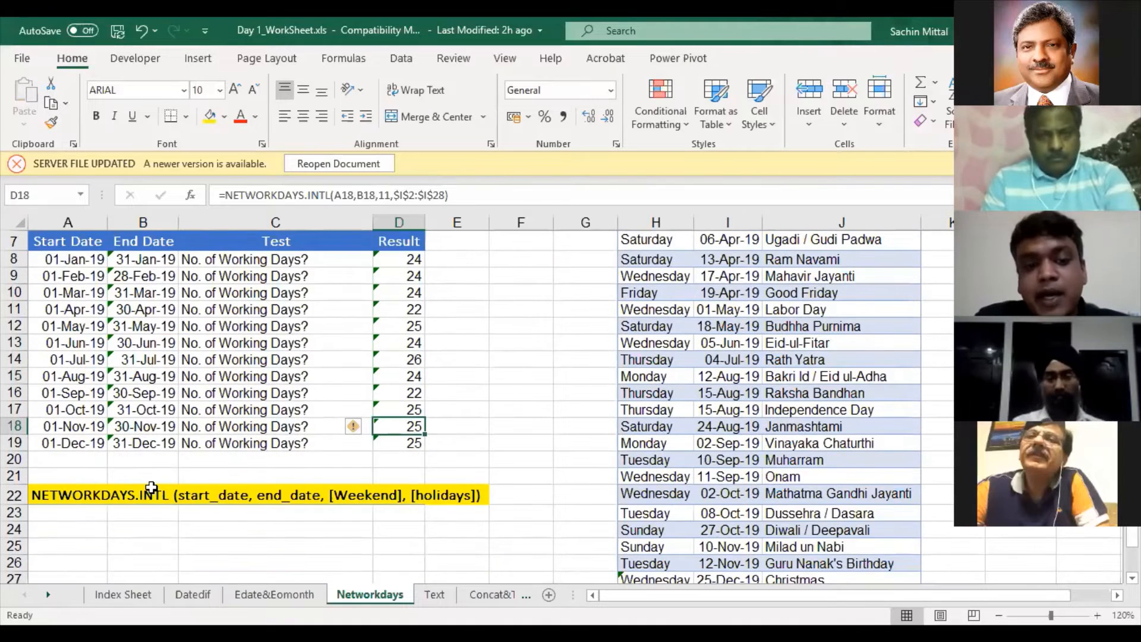
scroll(132, 259, up, 2)
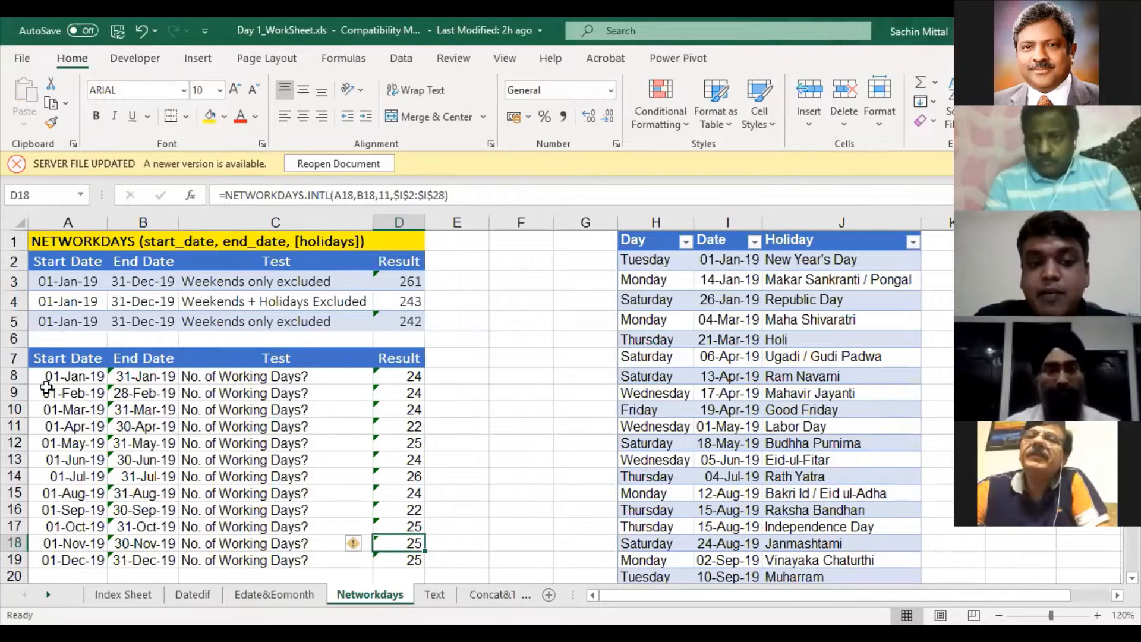
scroll(179, 428, down, 2)
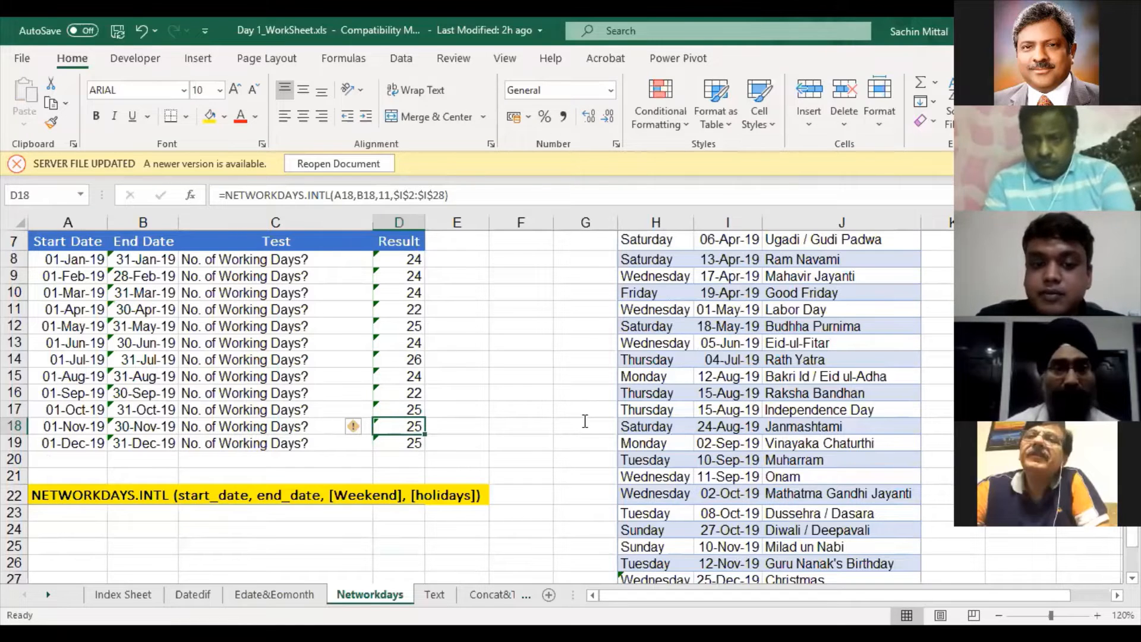
key(F2)
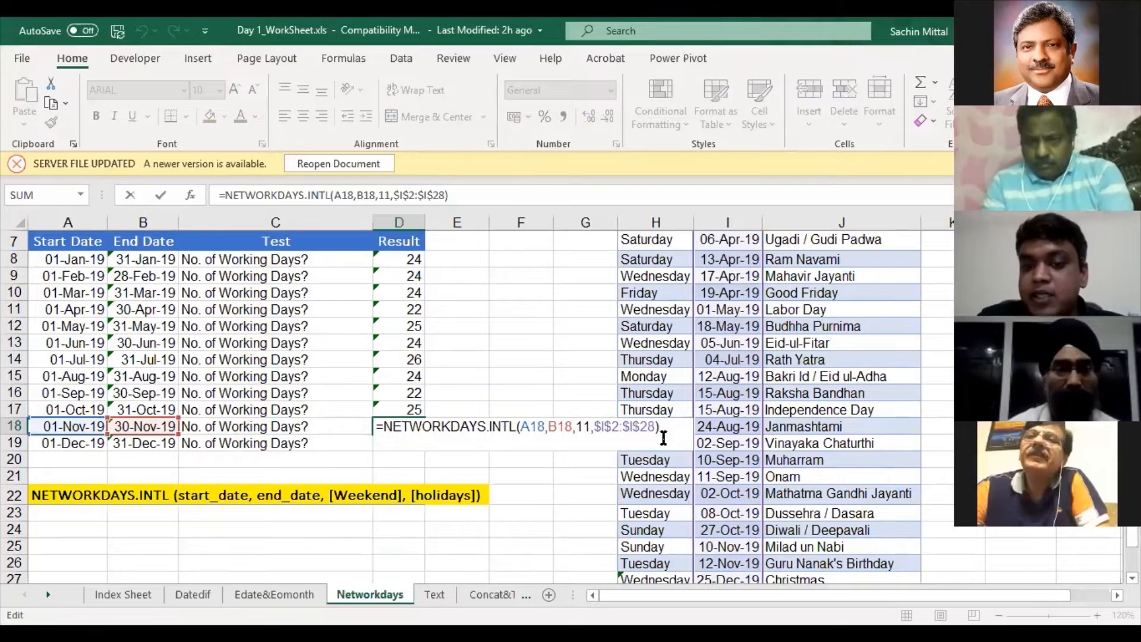
key(Left)
key(Left)
key(Left)
key(Left)
key(Left)
key(Left)
key(Left)
key(Left)
key(Left)
key(Left)
key(Left)
key(Left)
key(BackSpace)
key(BackSpace)
scroll(659, 502, down, 1)
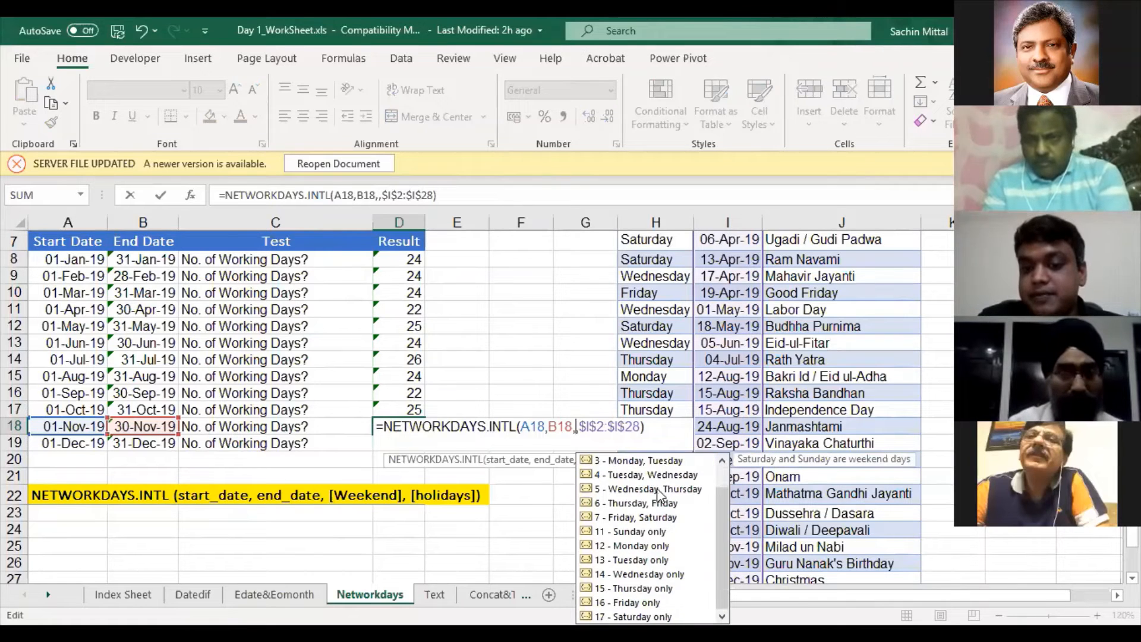
scroll(655, 544, up, 1)
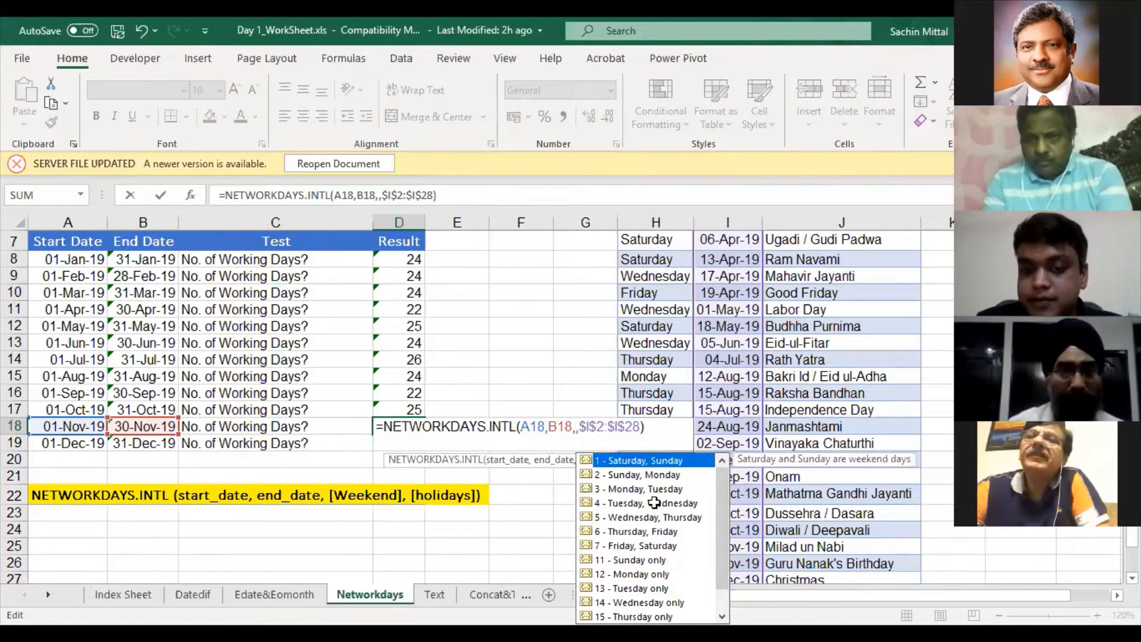
key(Escape)
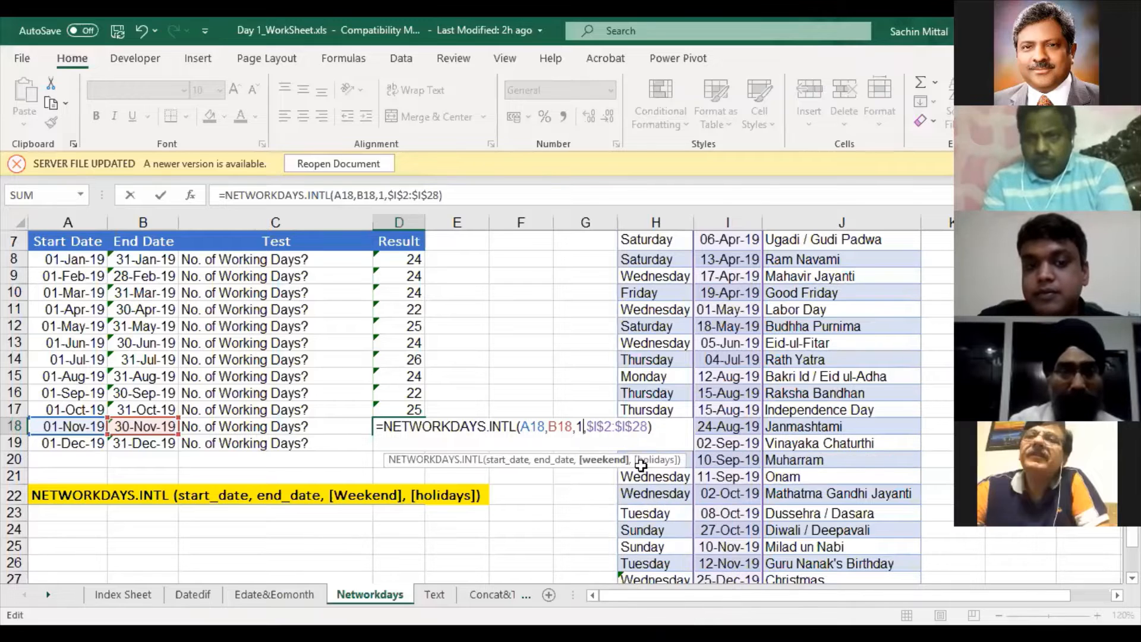
key(Return)
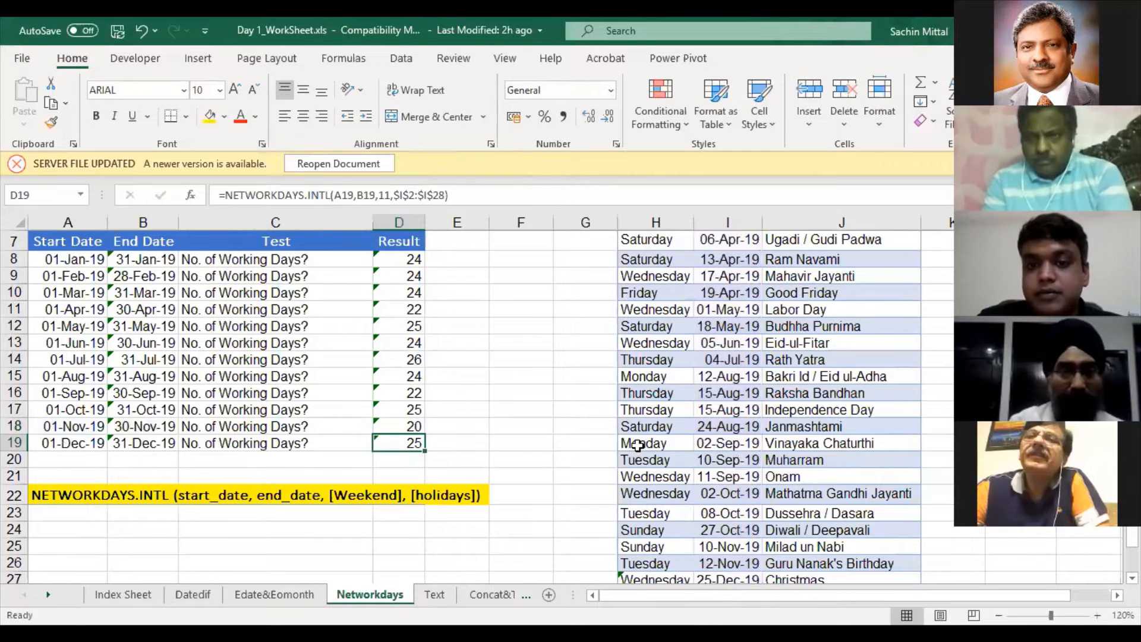
Look at the Text and Networkdays sheets and open the Datedif sheet
scroll(500, 316, up, 2)
click(500, 316)
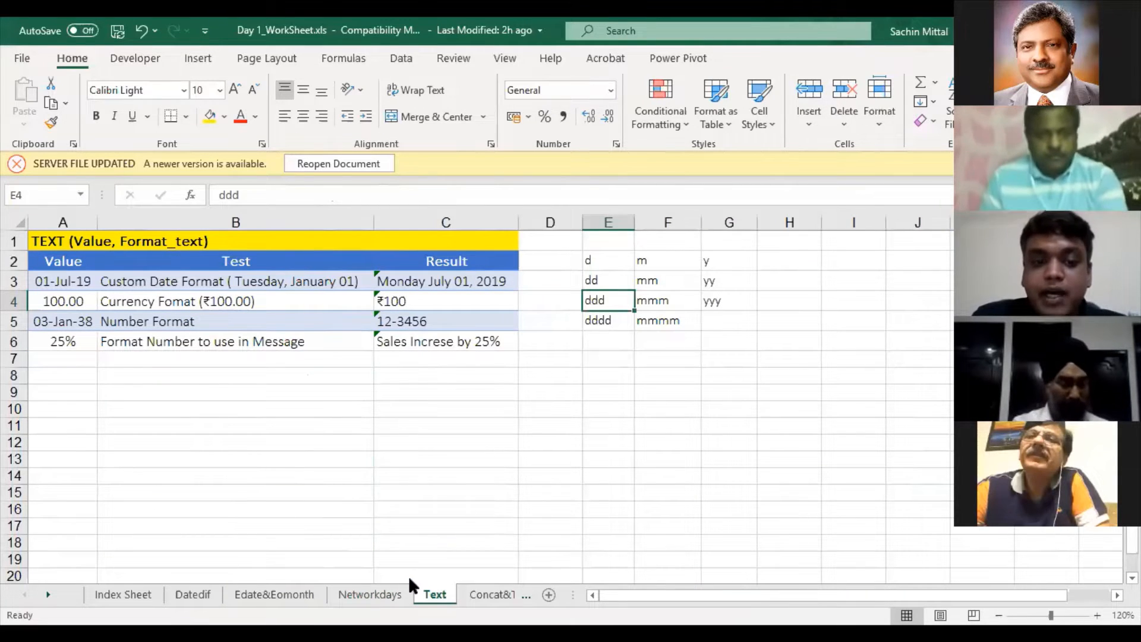
click(380, 593)
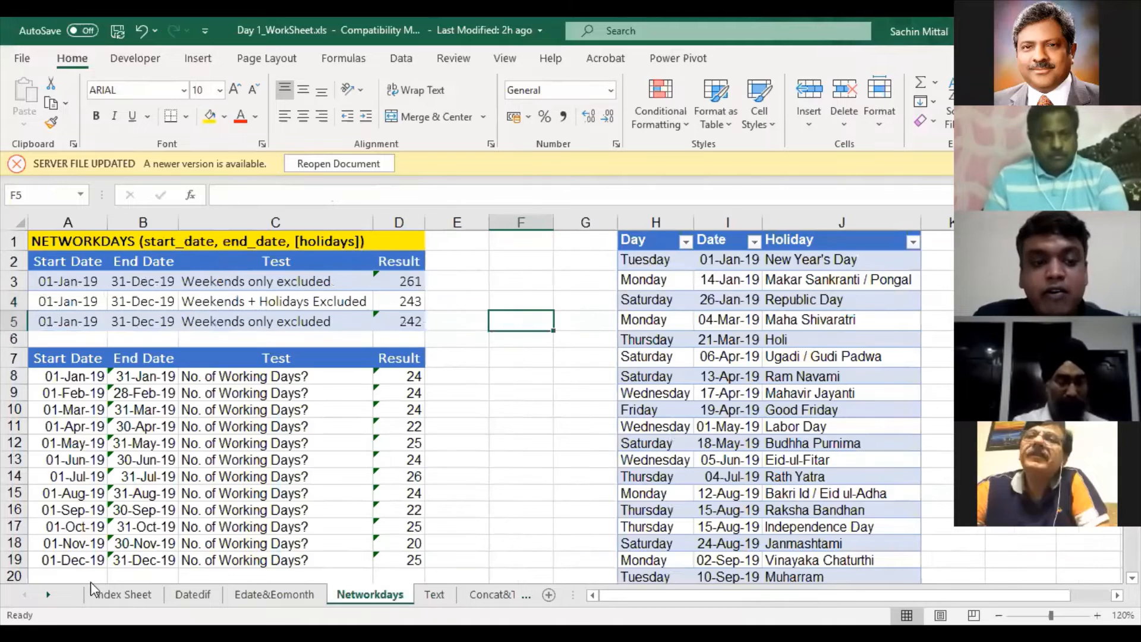
click(192, 595)
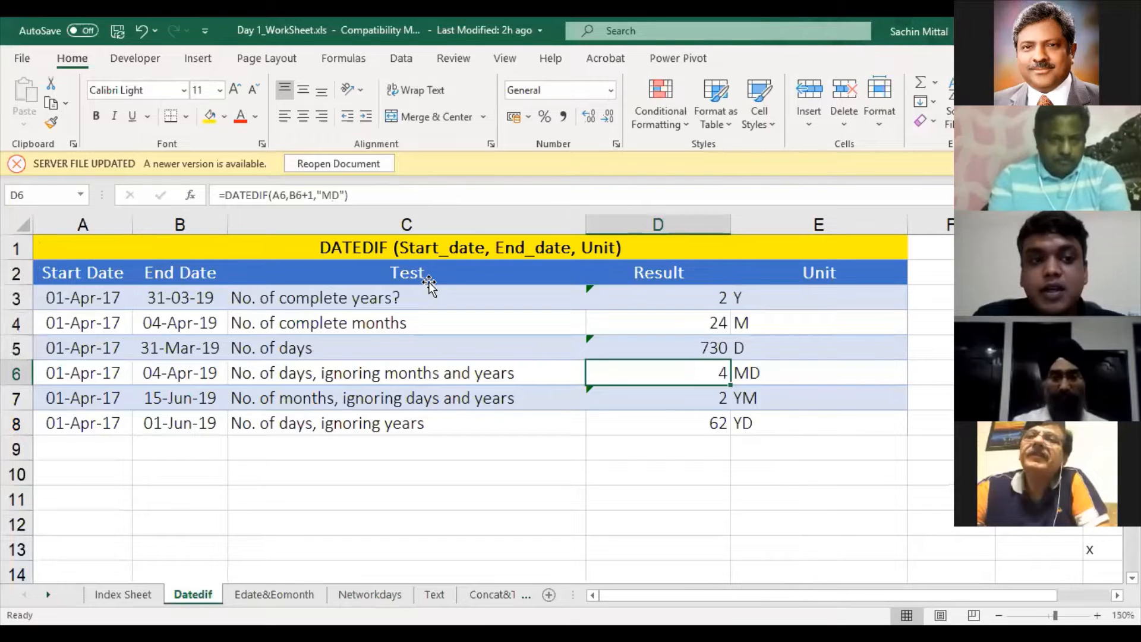
Open the Text sheet and examine the date in A3 and the TEXT formula in C3
key(ctrl+Page_Down)
key(ctrl+Page_Down)
key(ctrl+Page_Down)
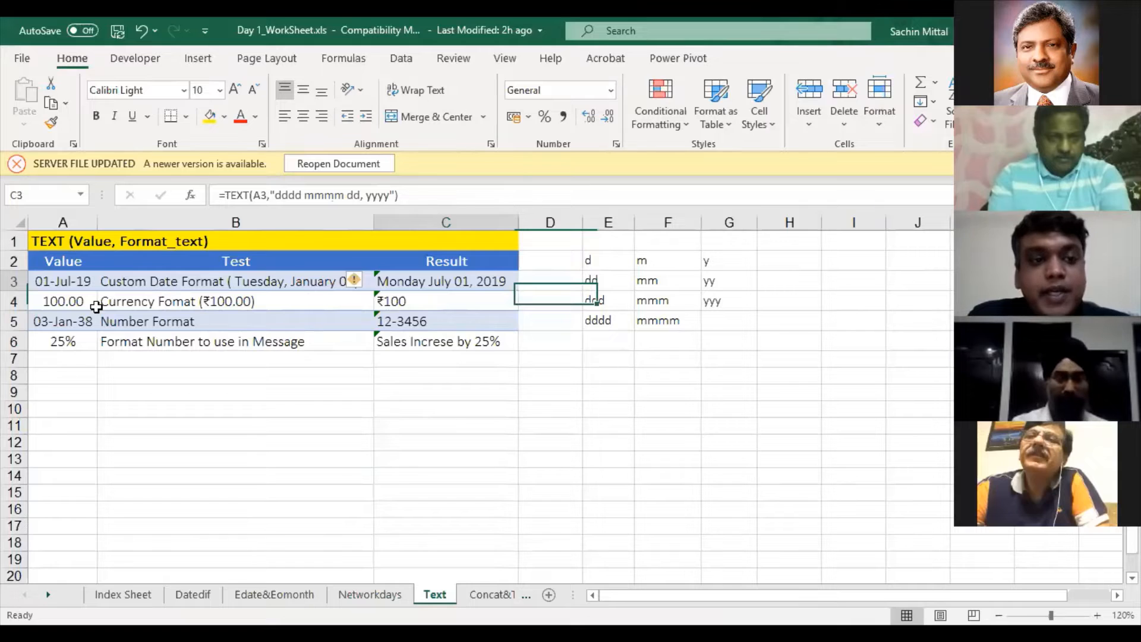
click(59, 283)
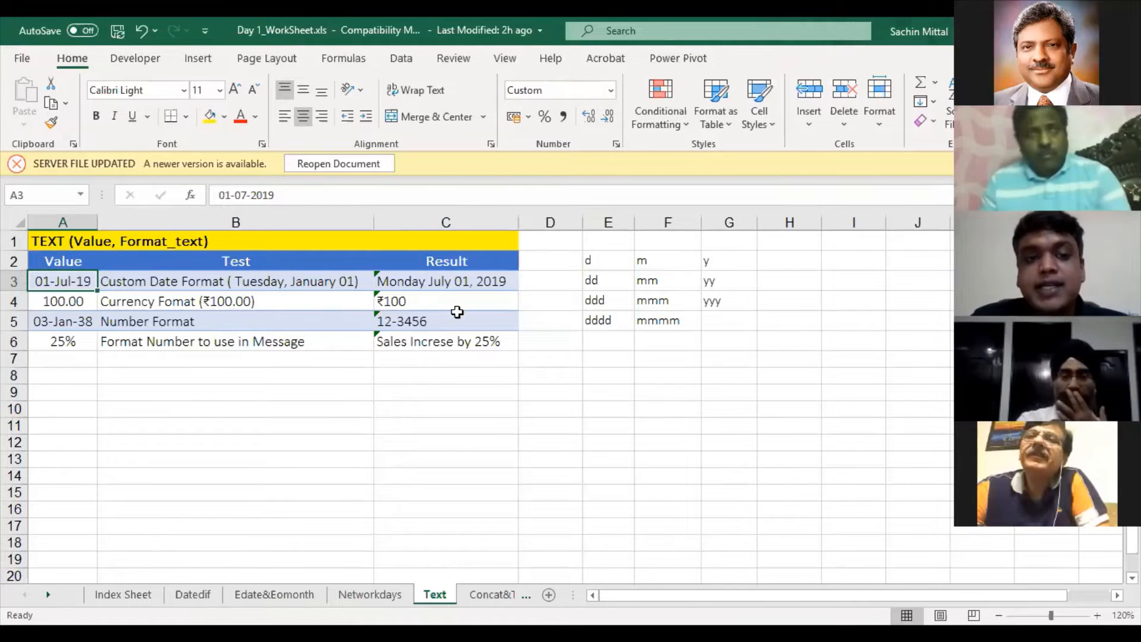
key(F2)
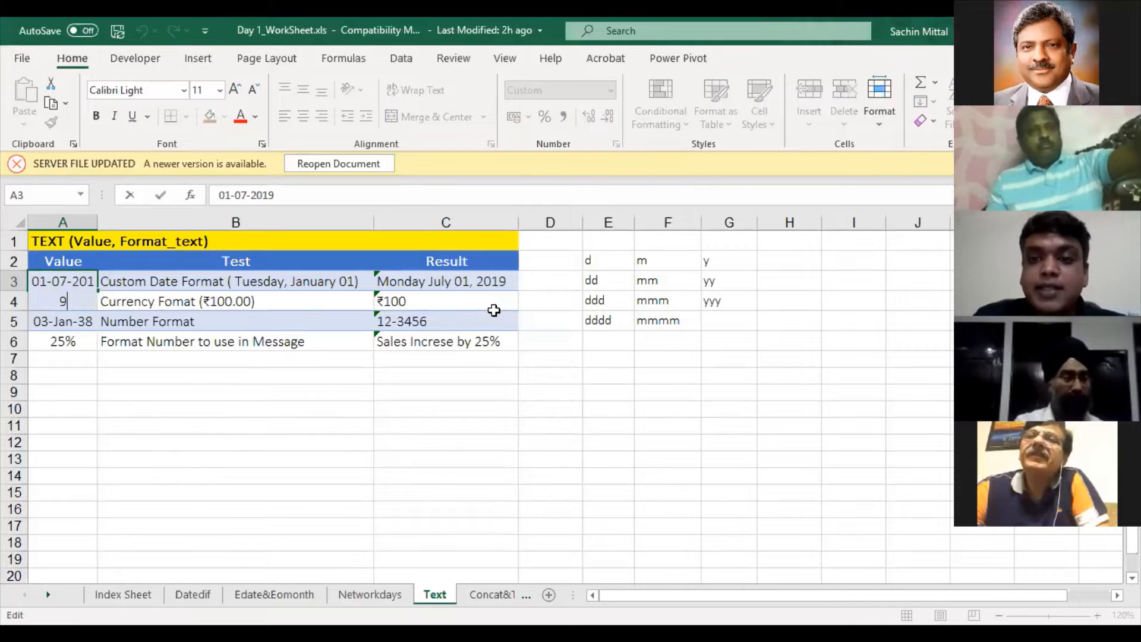
key(Tab)
key(Tab)
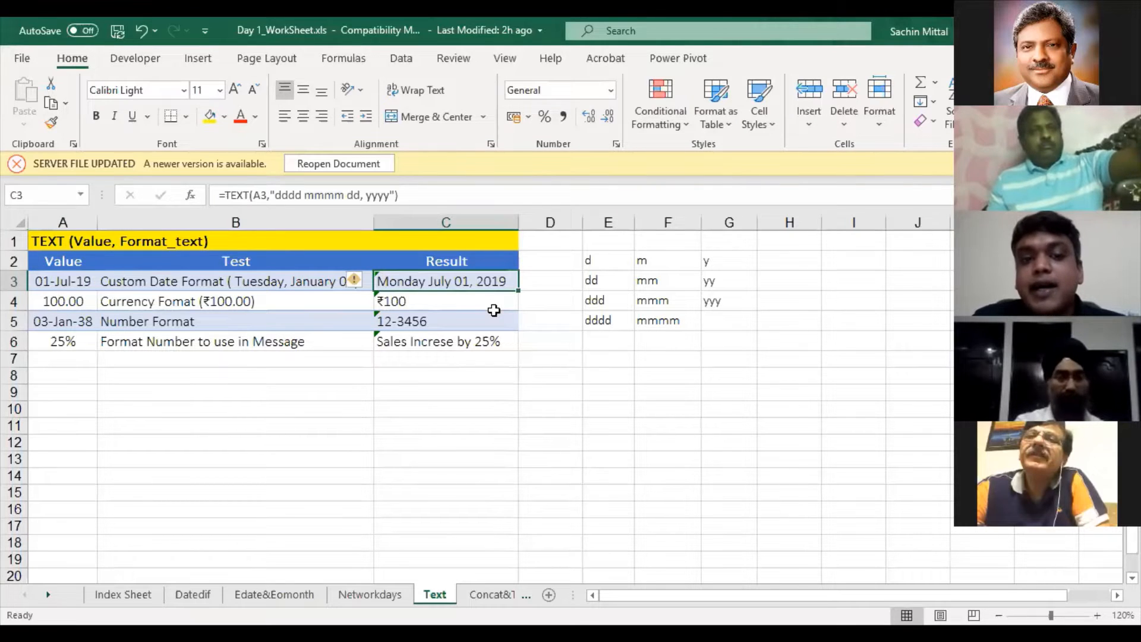
key(F2)
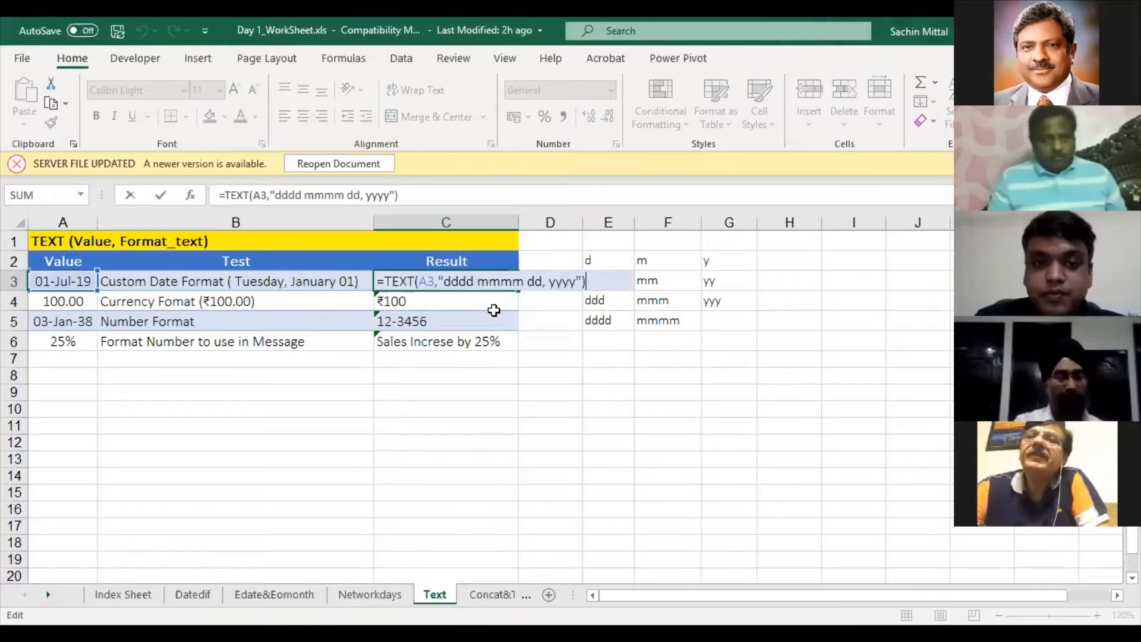
key(ctrl+Return)
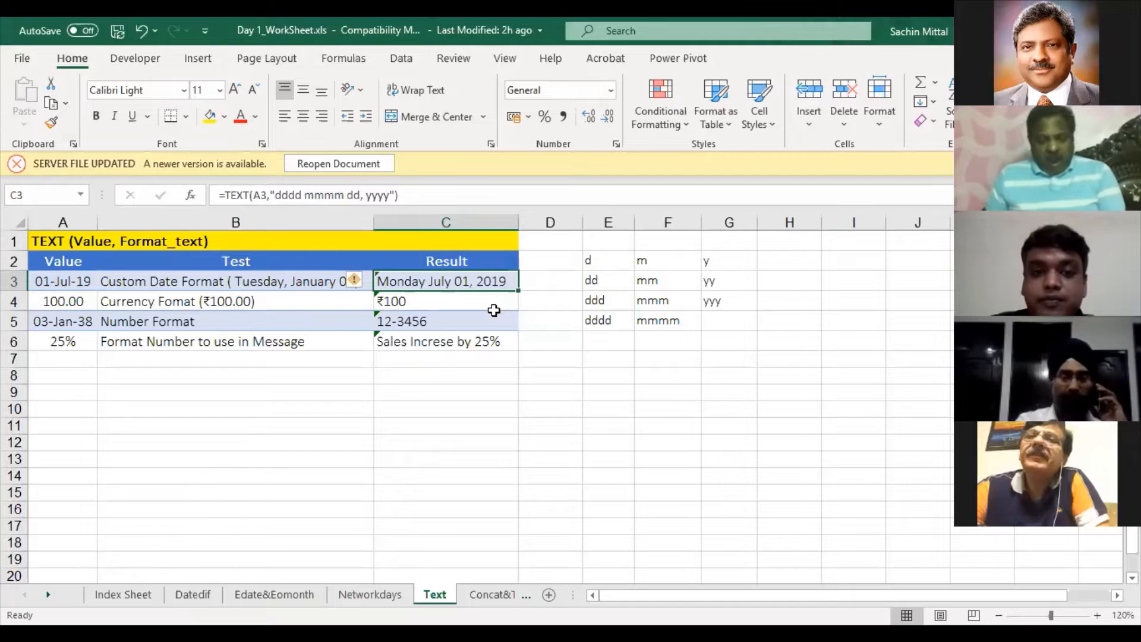
key(F2)
key(Left)
key(Left)
key(ctrl+shift+Left)
key(ctrl+shift+Left)
key(ctrl+shift+Left)
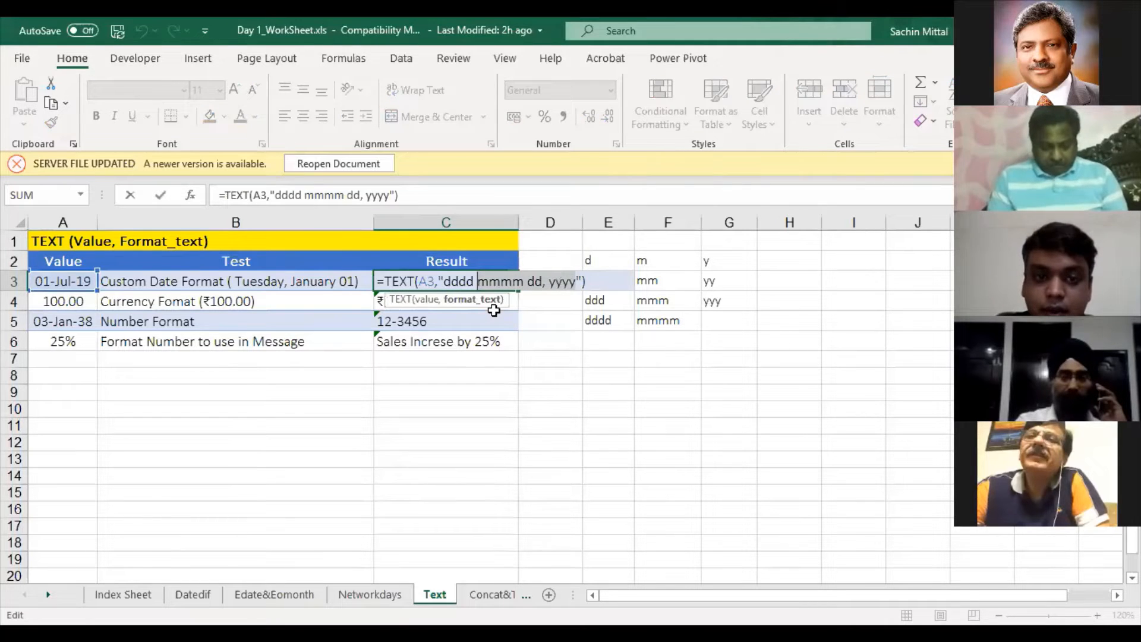
key(ctrl+shift+Left)
key(Delete)
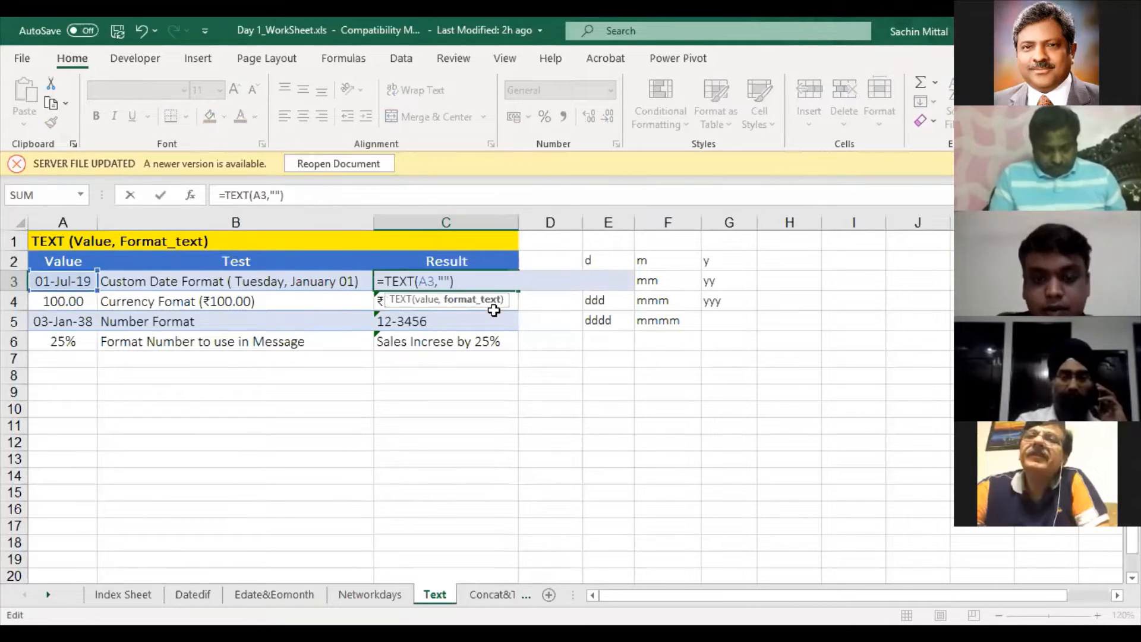
text(dd-m)
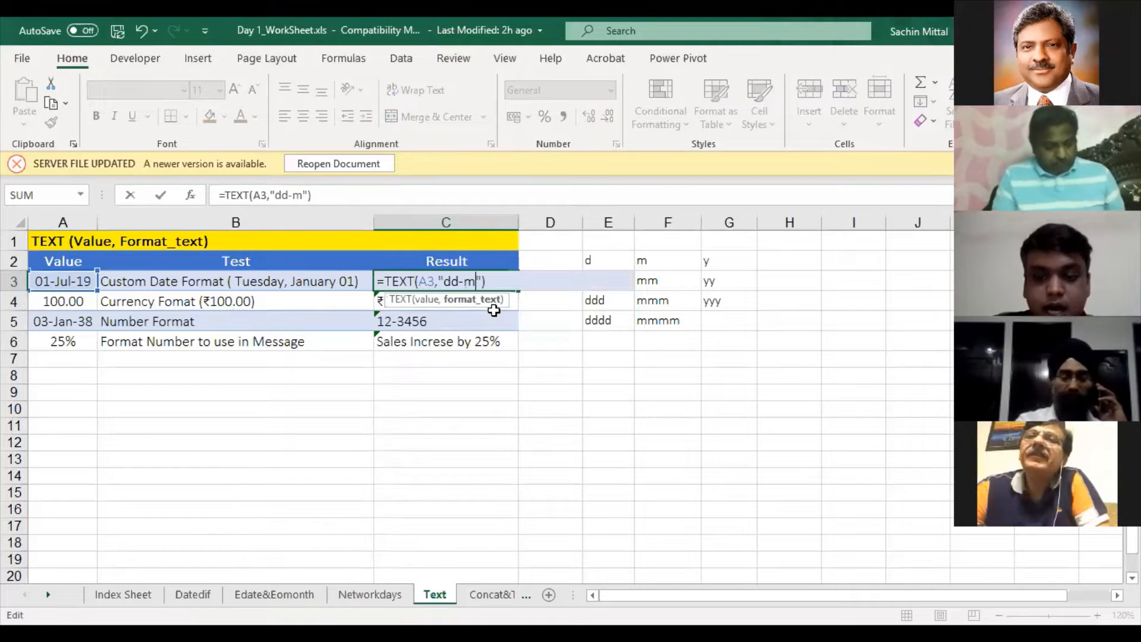
key(Escape)
Enter a new formula in C3 that formats the A3 date with dots: =TEXT(A3,"dd.mm.yy")
text(=)
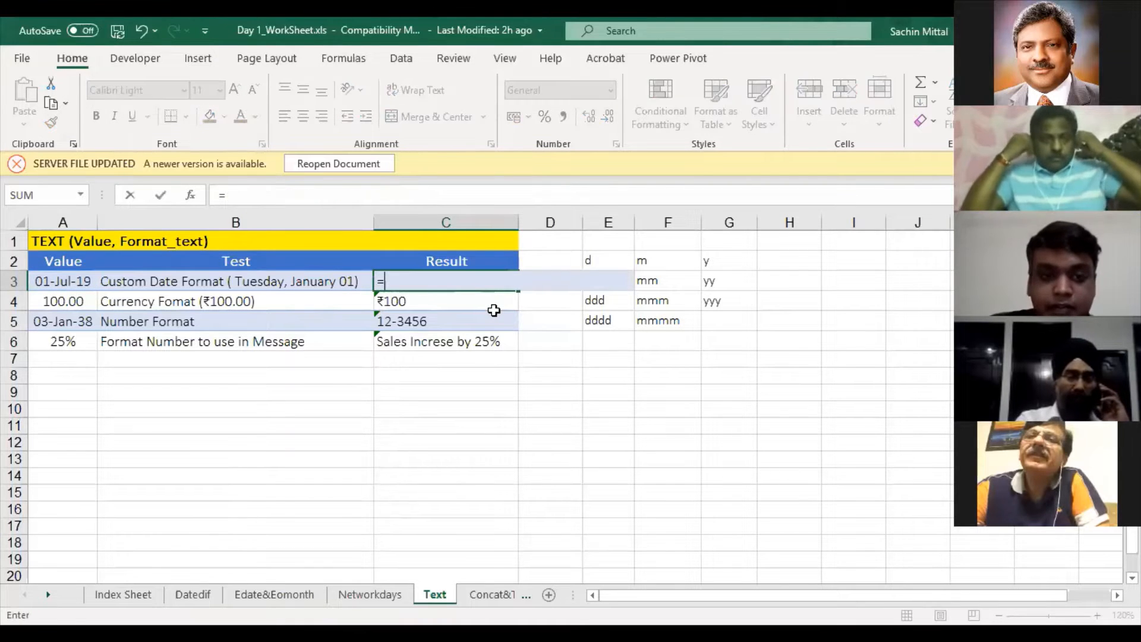
text(TEXT()
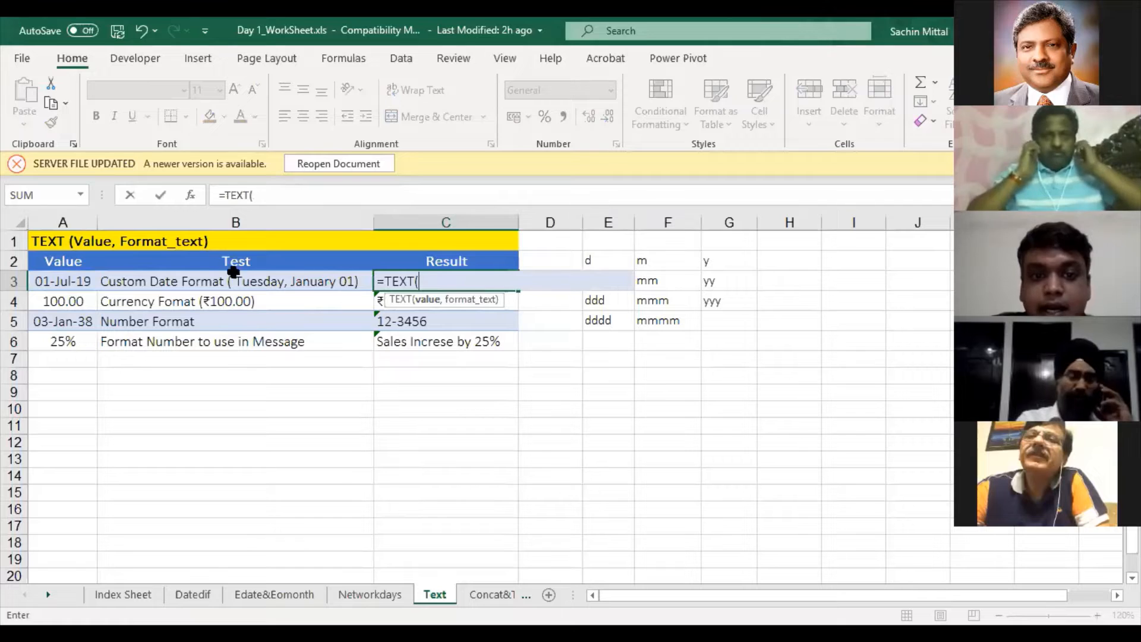
click(74, 279)
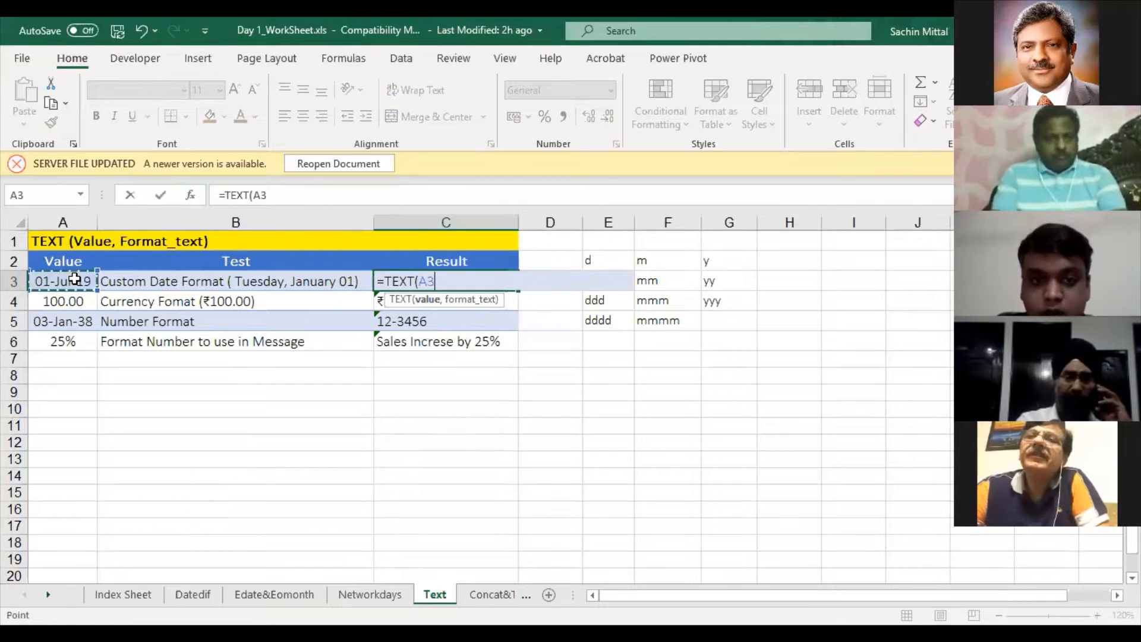
text(,)
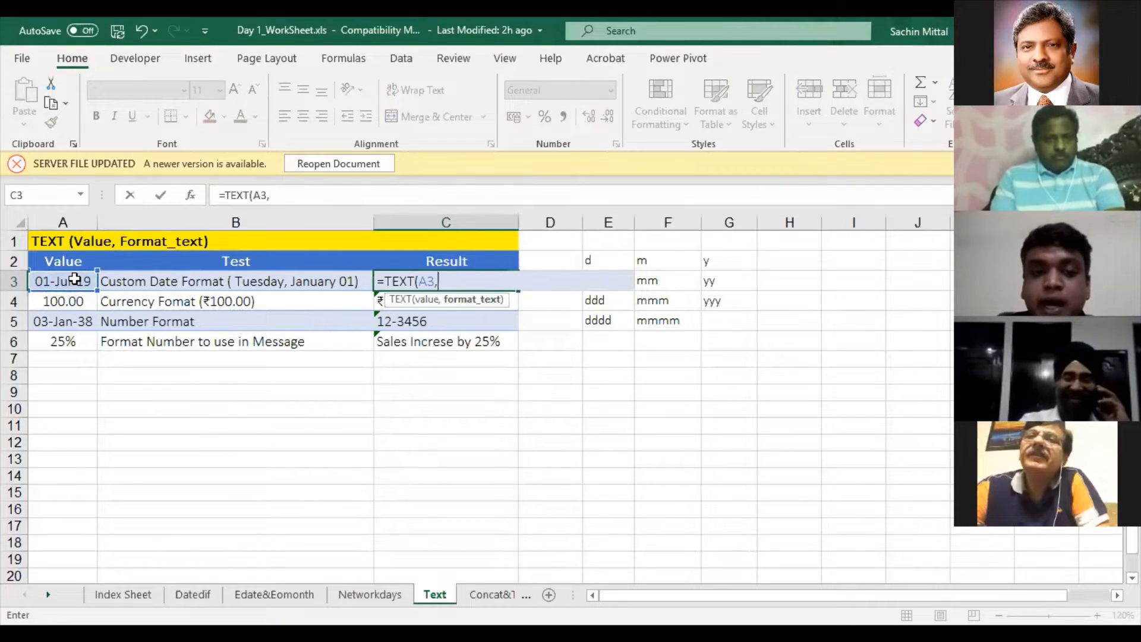
text(")
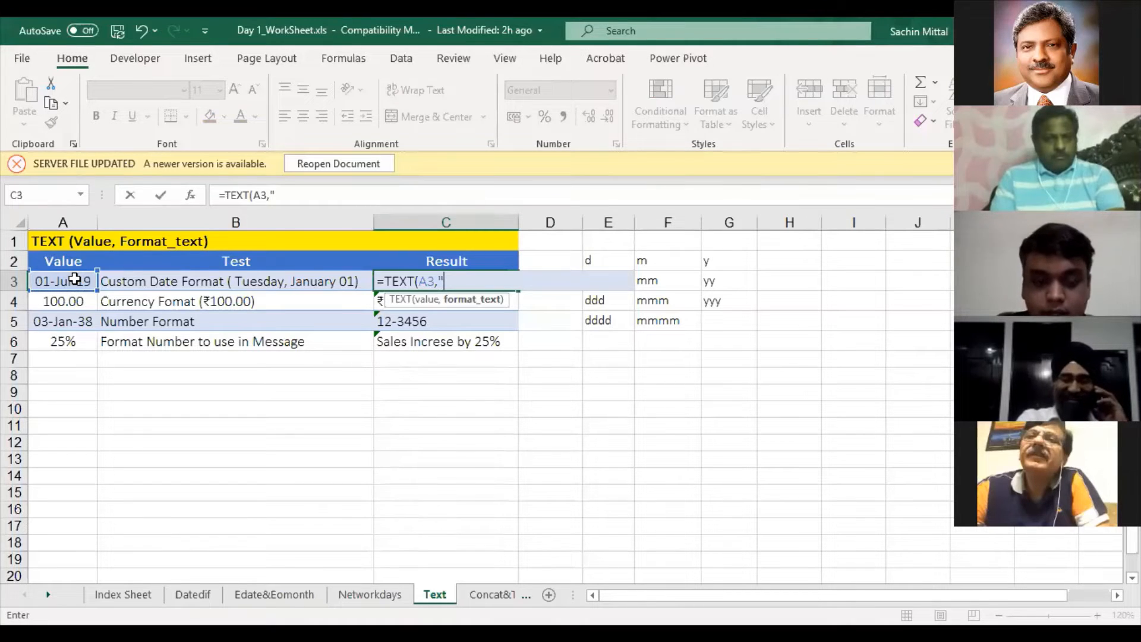
text(dd.)
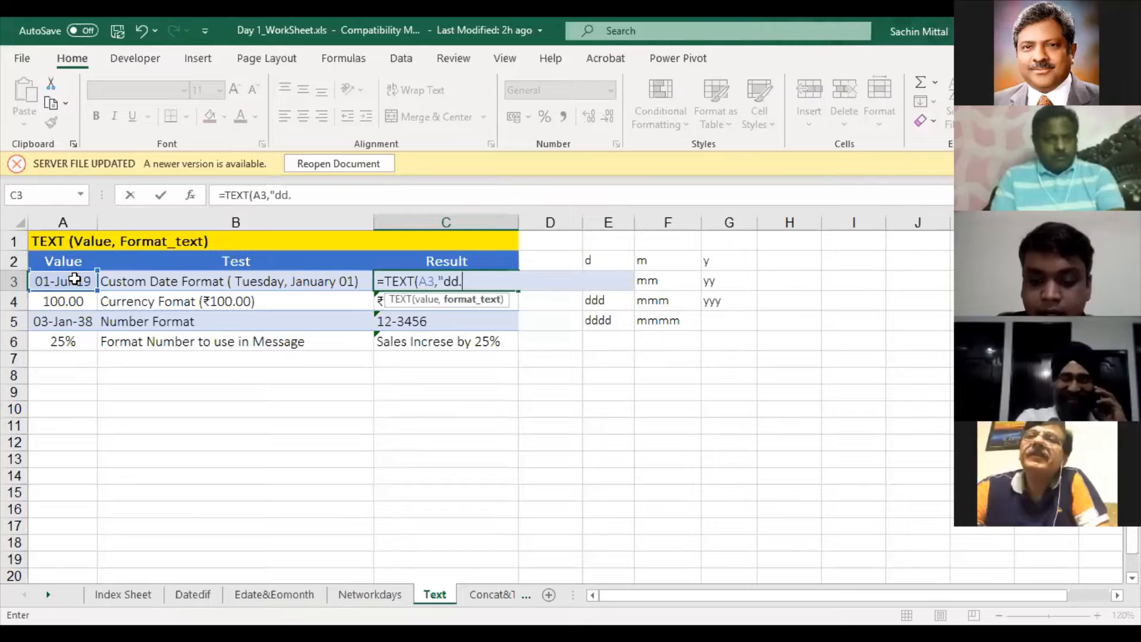
text(mm.)
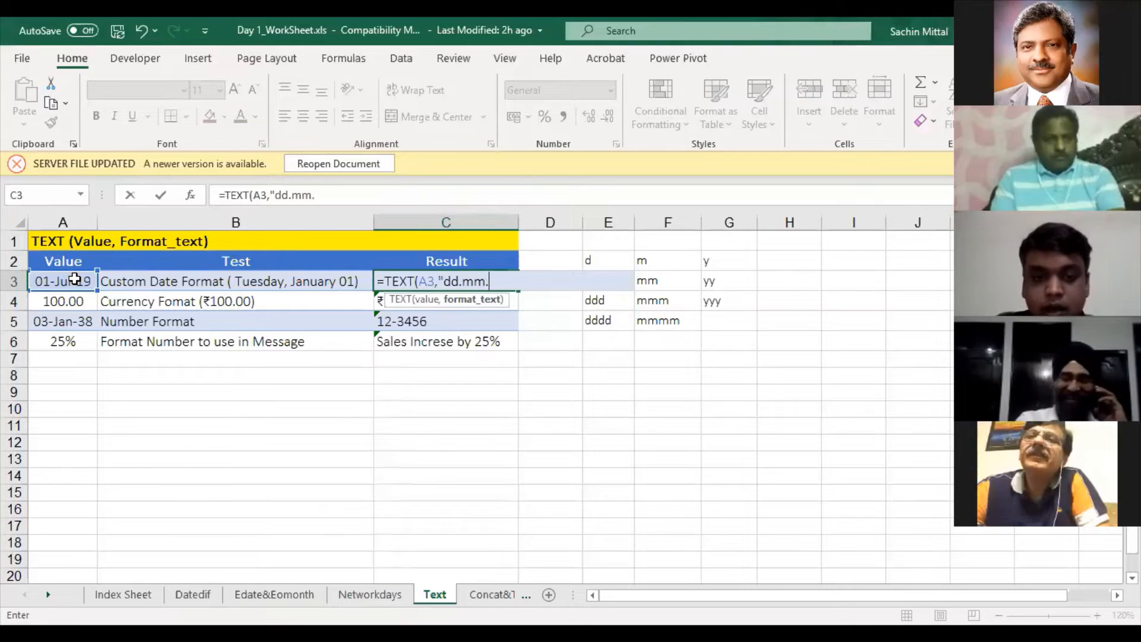
text(yy)
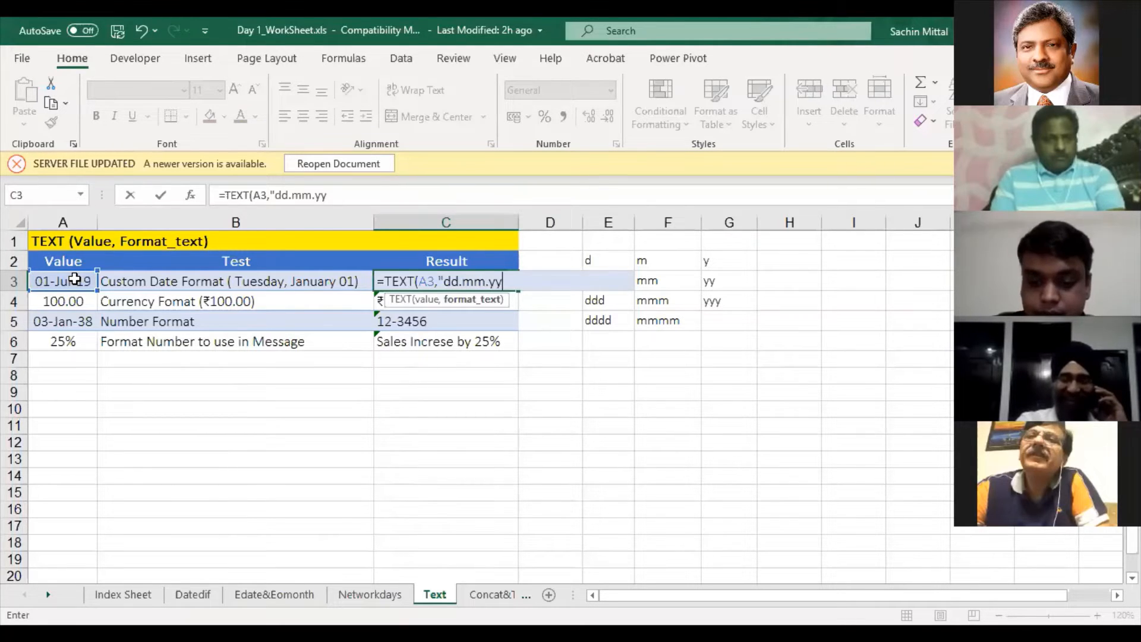
text(")
key(Return)
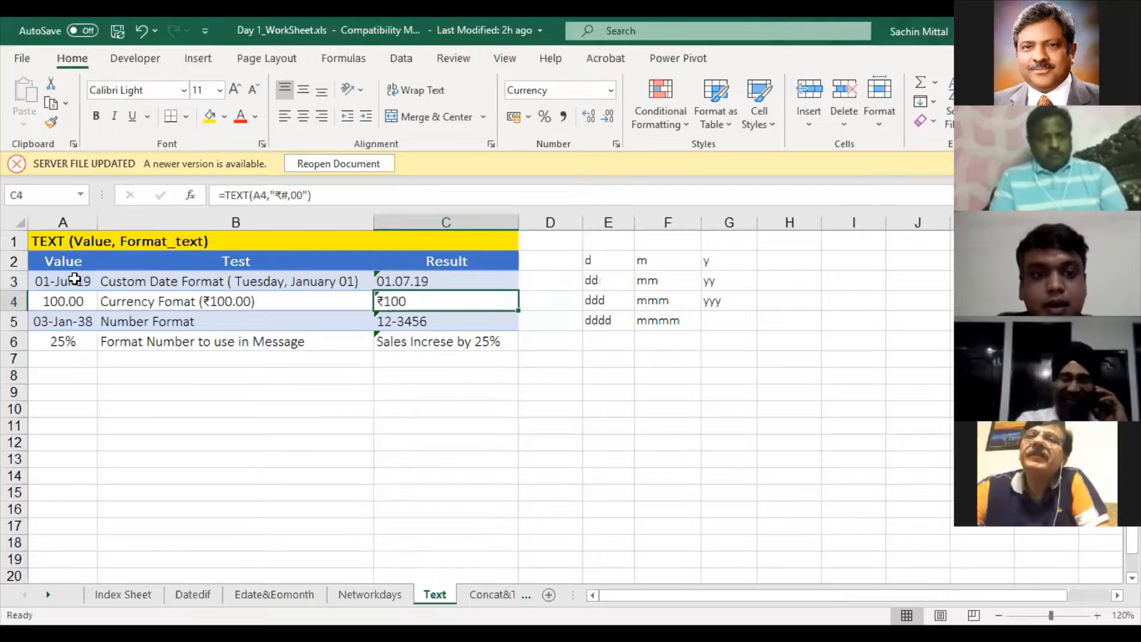
Change the format text of the C3 TEXT formula to "dd-mmm-yy", with hyphens and a three-letter month
key(Up)
key(F2)
key(Left)
key(Left)
key(Left)
key(Left)
key(Left)
key(Left)
key(Left)
key(Left)
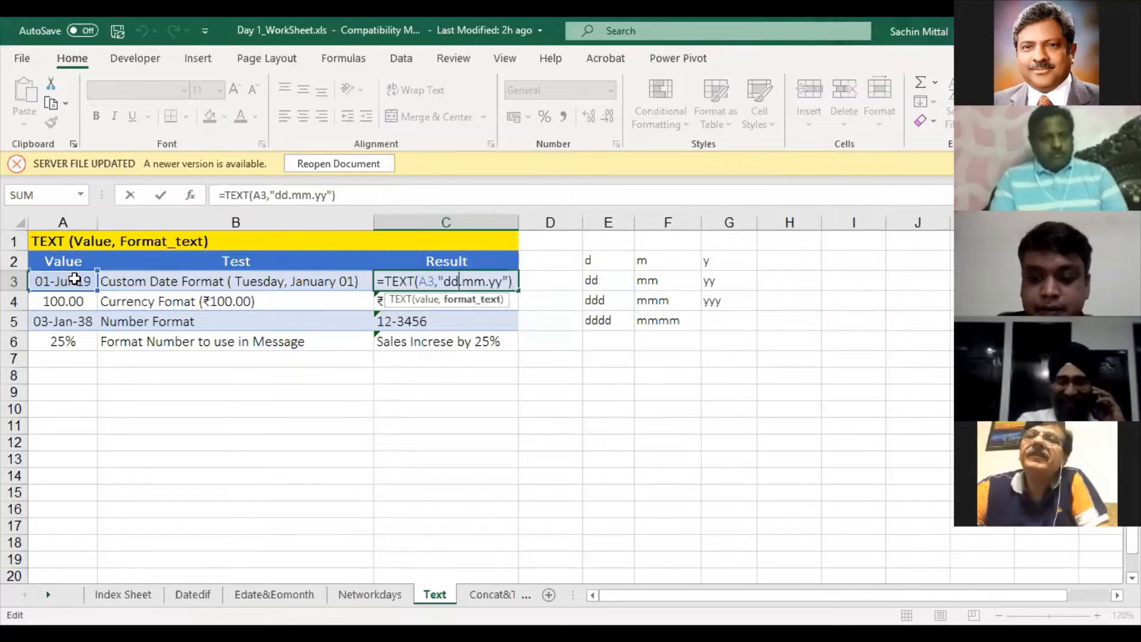
key(Delete)
text(-)
key(Right)
key(Right)
key(Right)
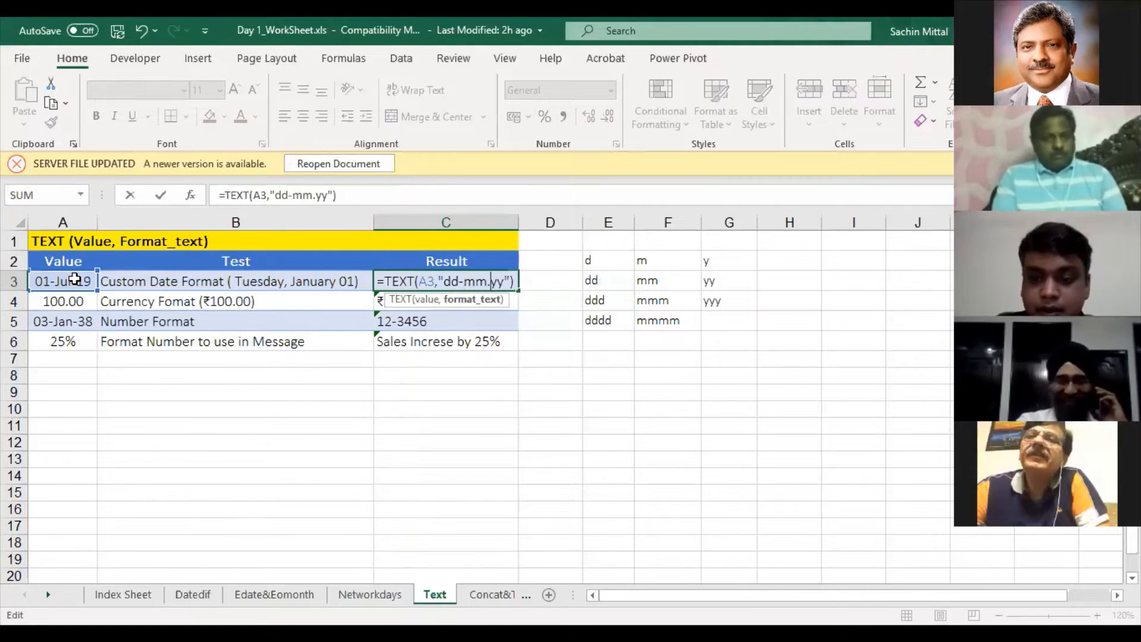
key(BackSpace)
text(-)
key(Left)
key(Left)
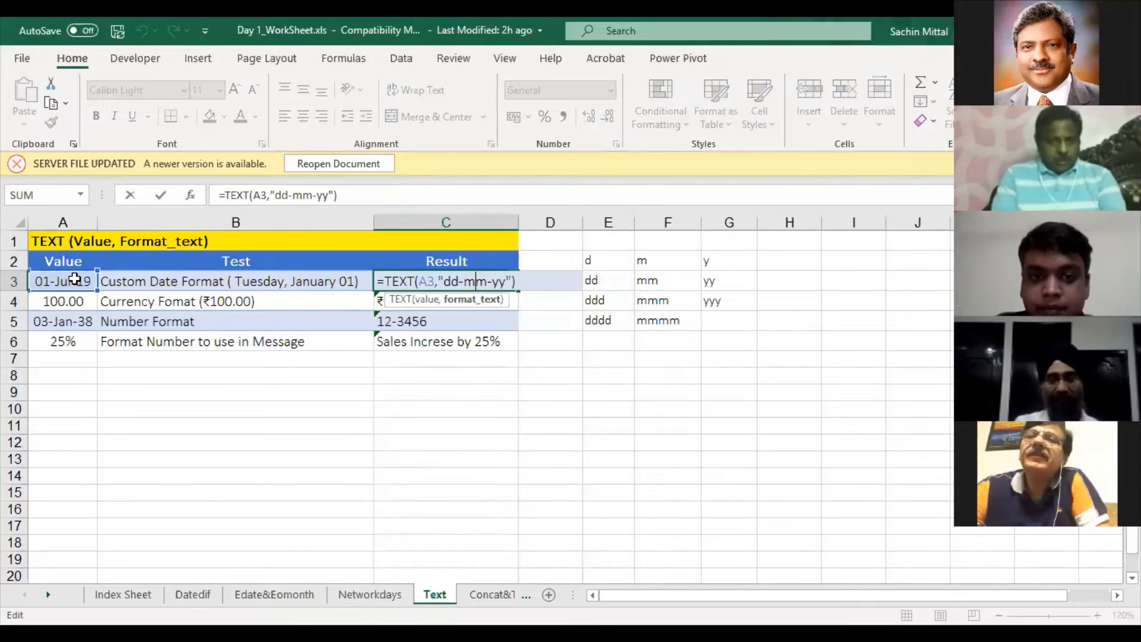
key(Return)
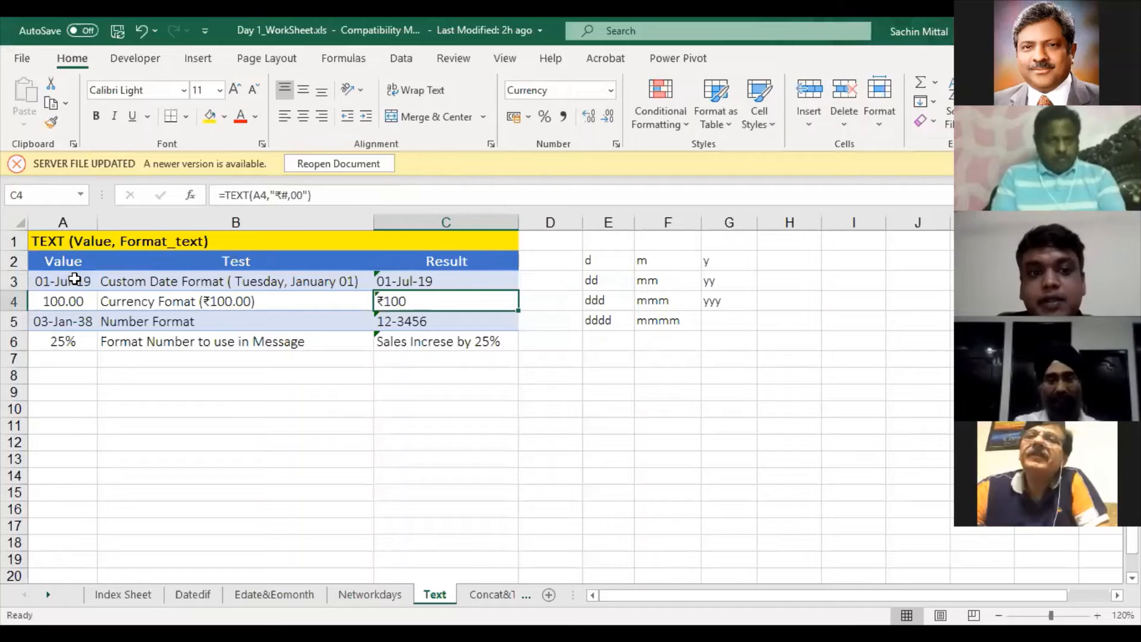
Add the full weekday name before the date in the C3 formula, making the format text "dddd, dd-mmm-yy"
key(Up)
key(F2)
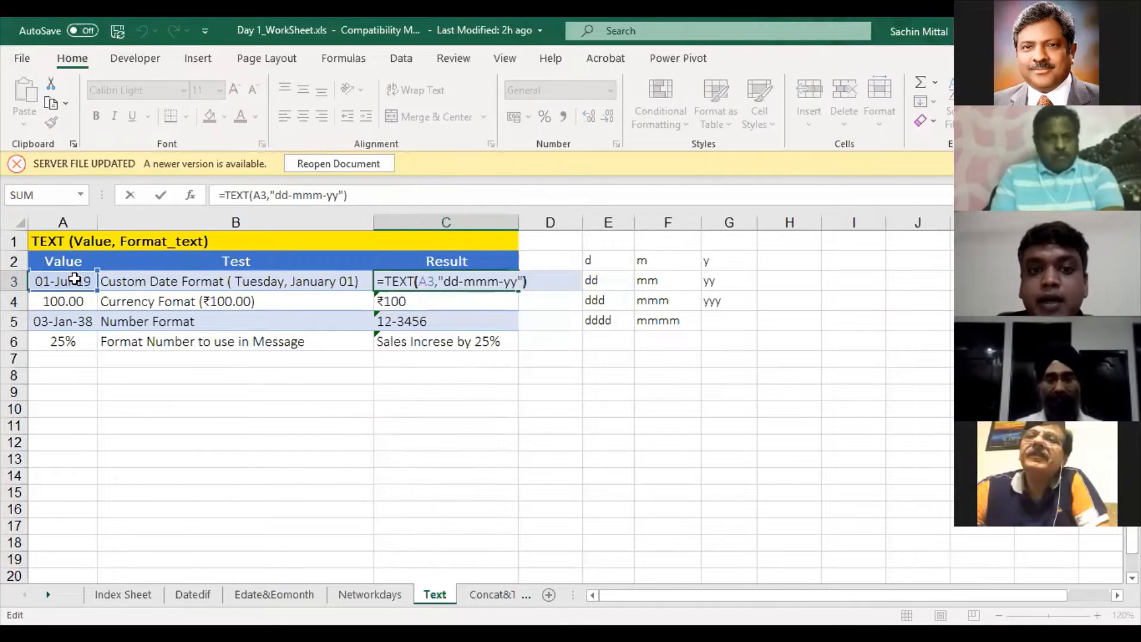
key(Left)
key(Left)
key(Left)
key(Left)
key(Left)
key(Left)
key(Left)
key(Left)
key(Left)
key(Left)
key(Left)
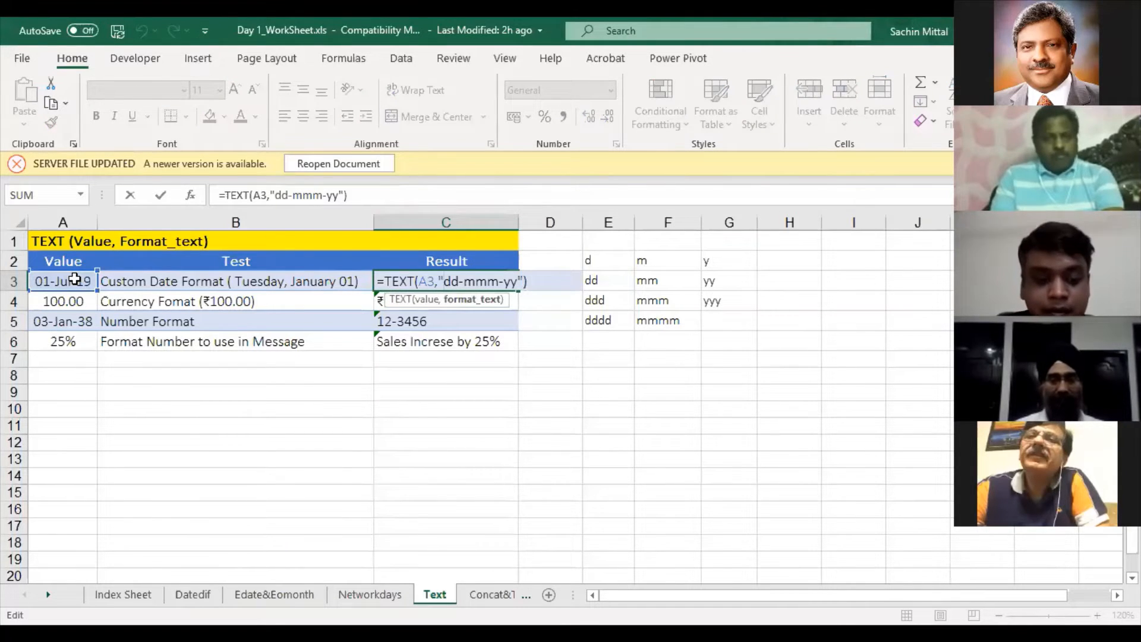
text(ddd)
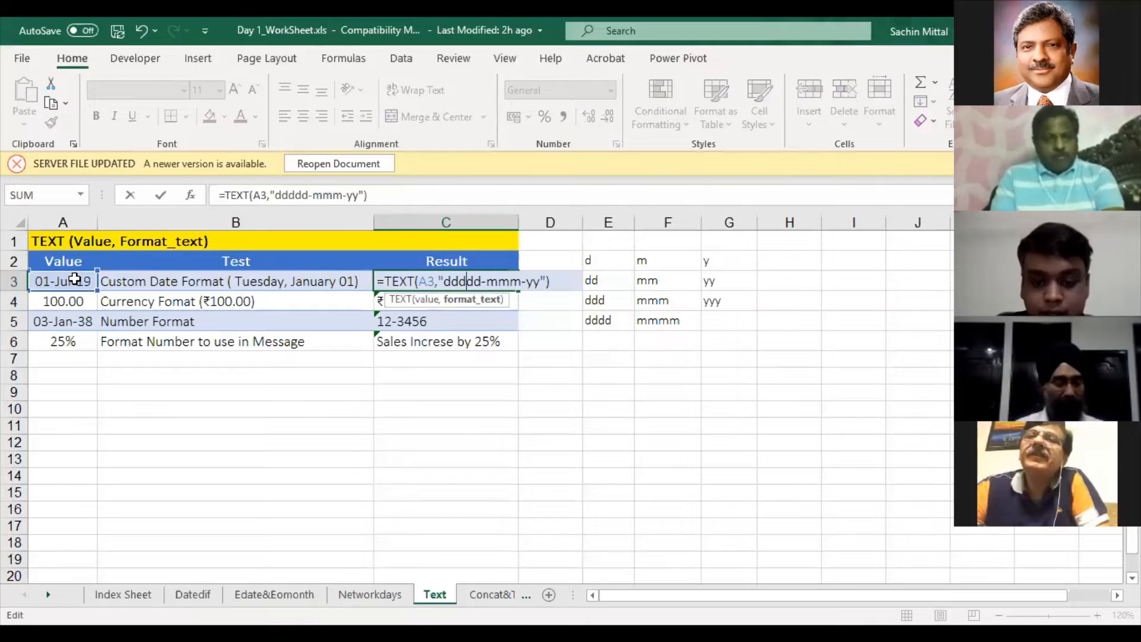
text(d, d)
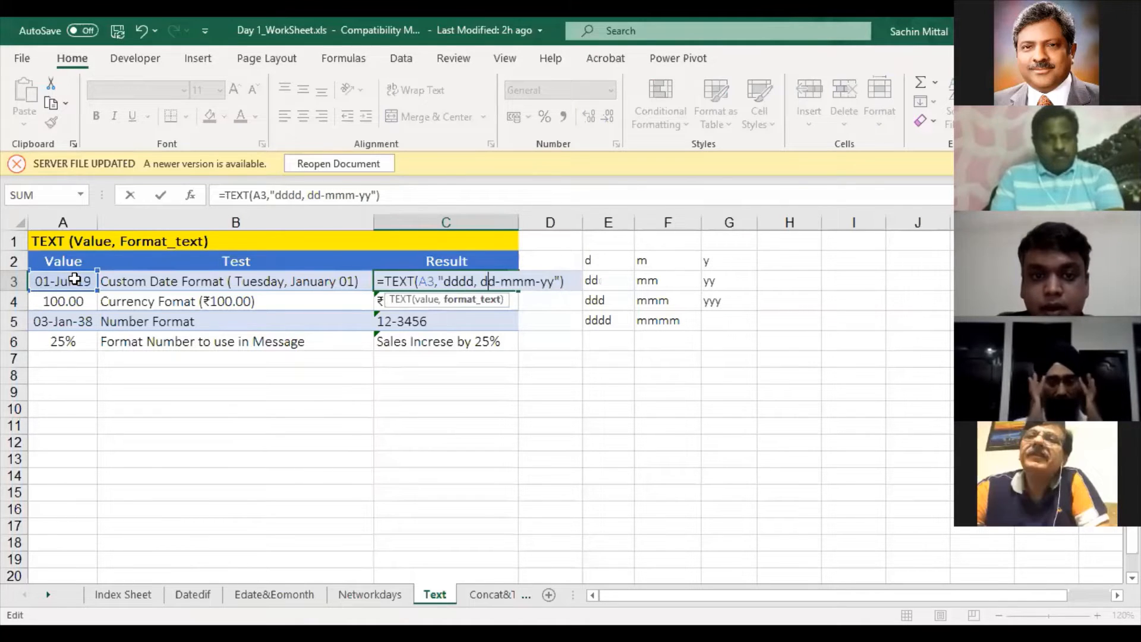
Change the format text in C3's TEXT formula to "dddd, mmm dd, yyyy"
key(Left)
key(shift+Right)
key(shift+Right)
key(shift+Right)
key(shift+Right)
key(shift+Right)
key(shift+Right)
key(shift+Right)
key(shift+Right)
key(shift+Right)
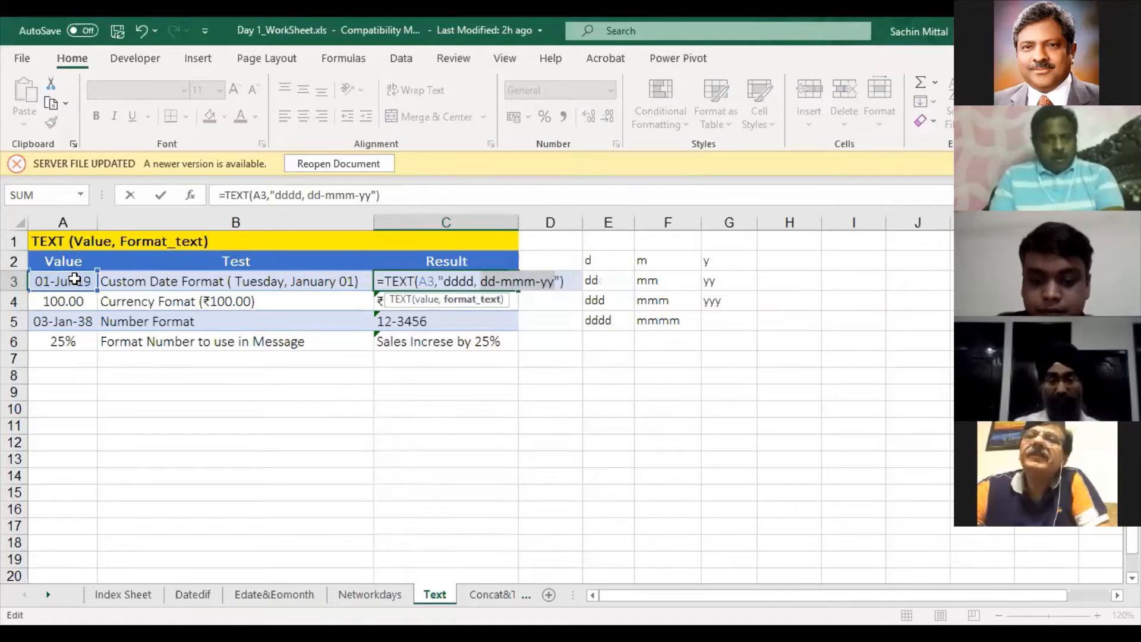
text(mmm)
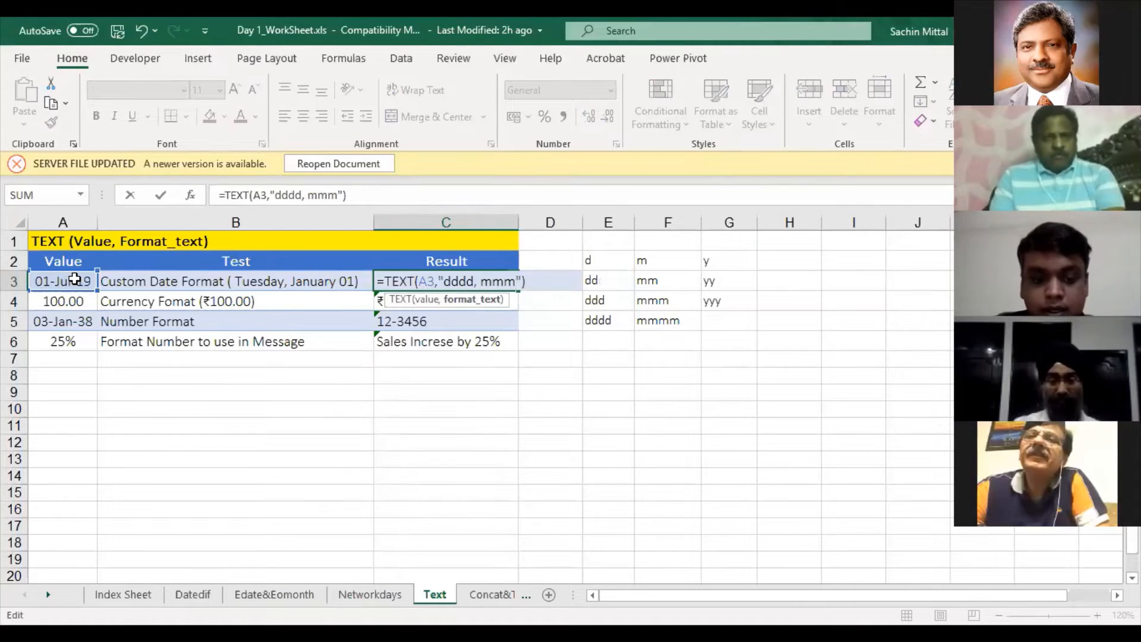
text(, dd)
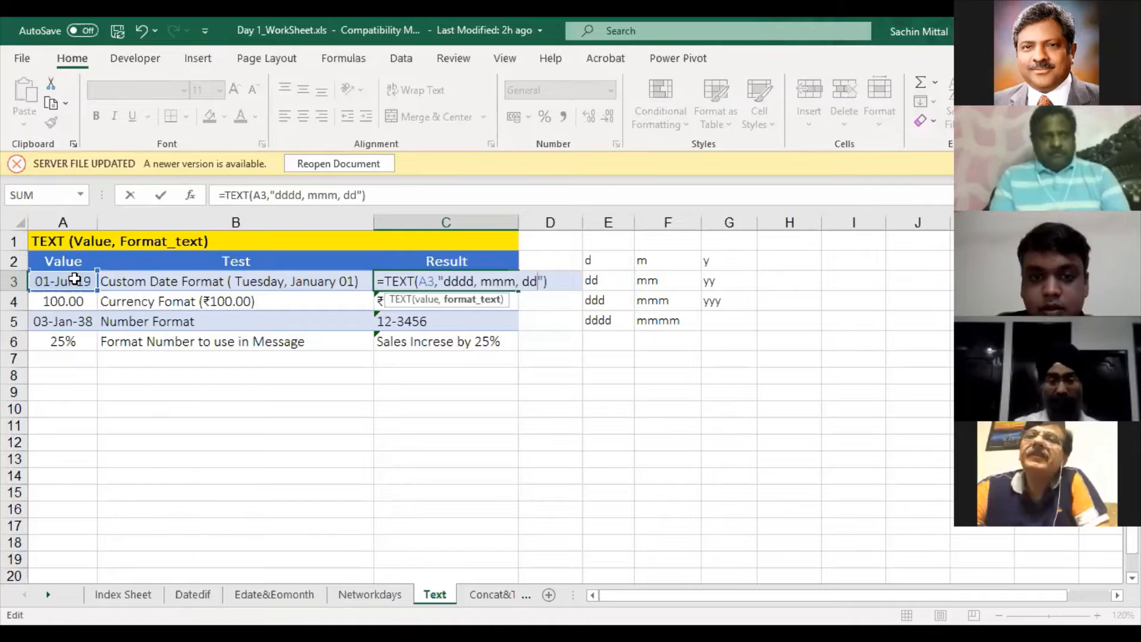
text(, )
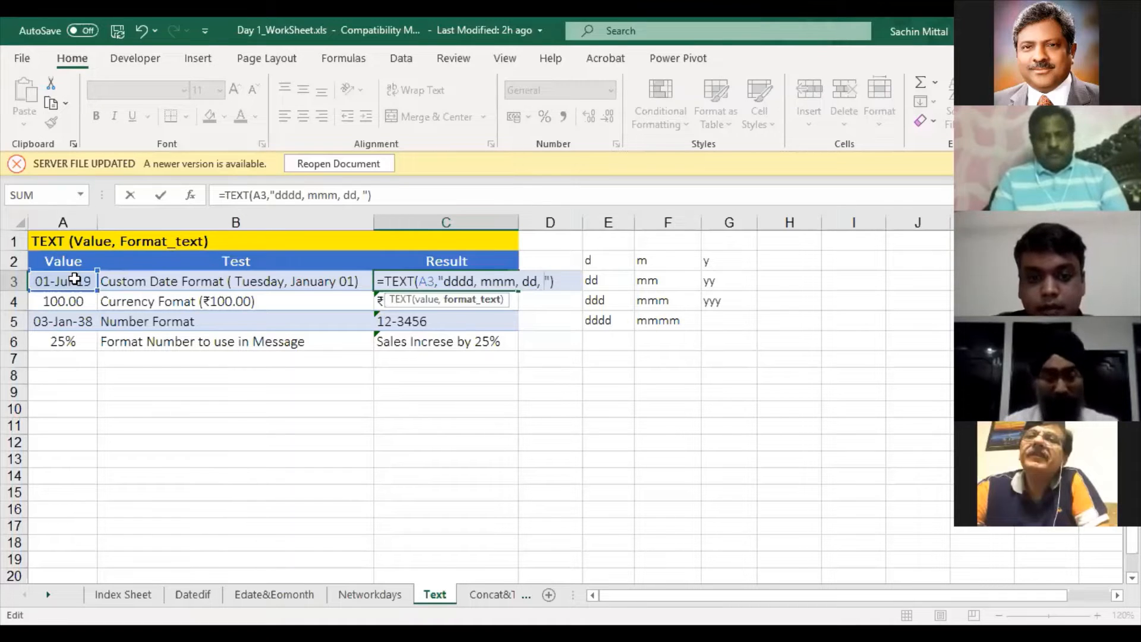
text(yyyy)
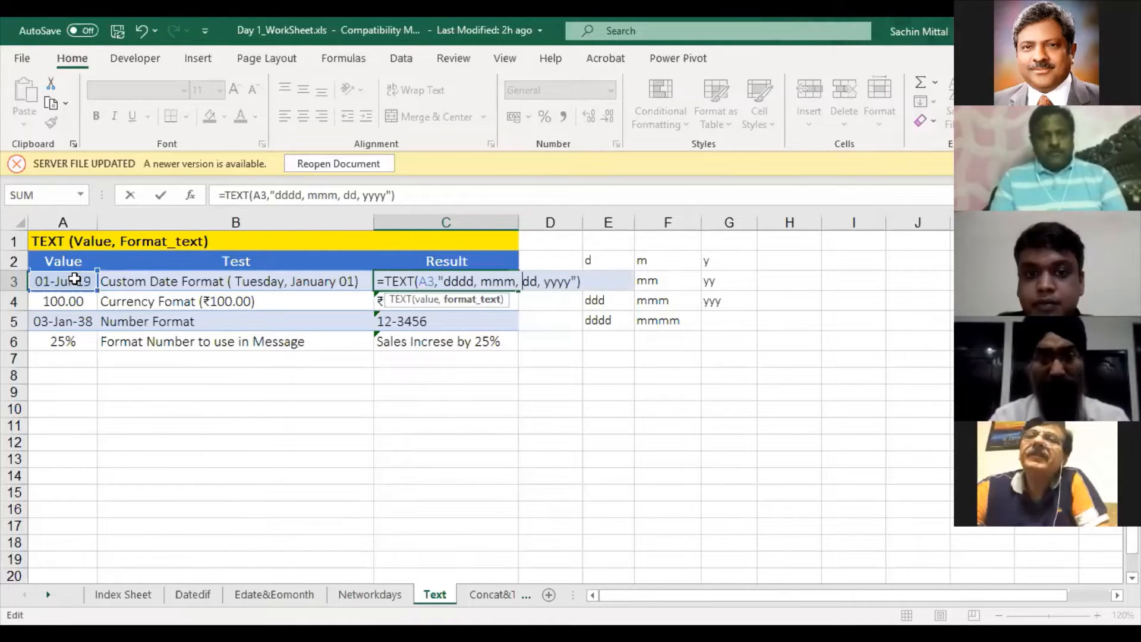
key(BackSpace)
key(Return)
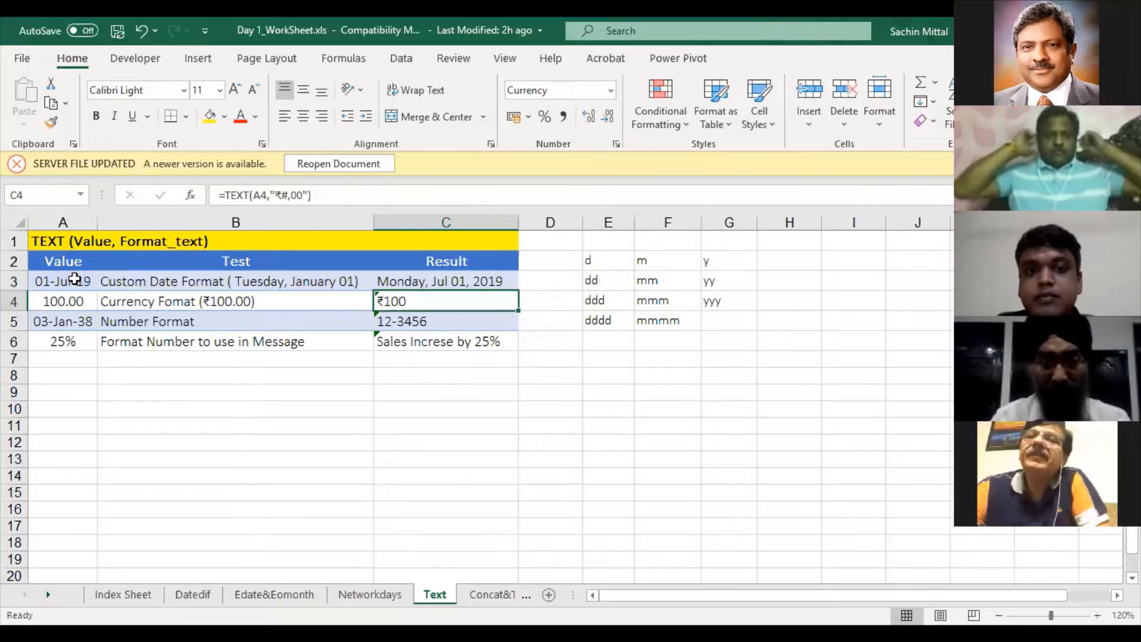
key(Up)
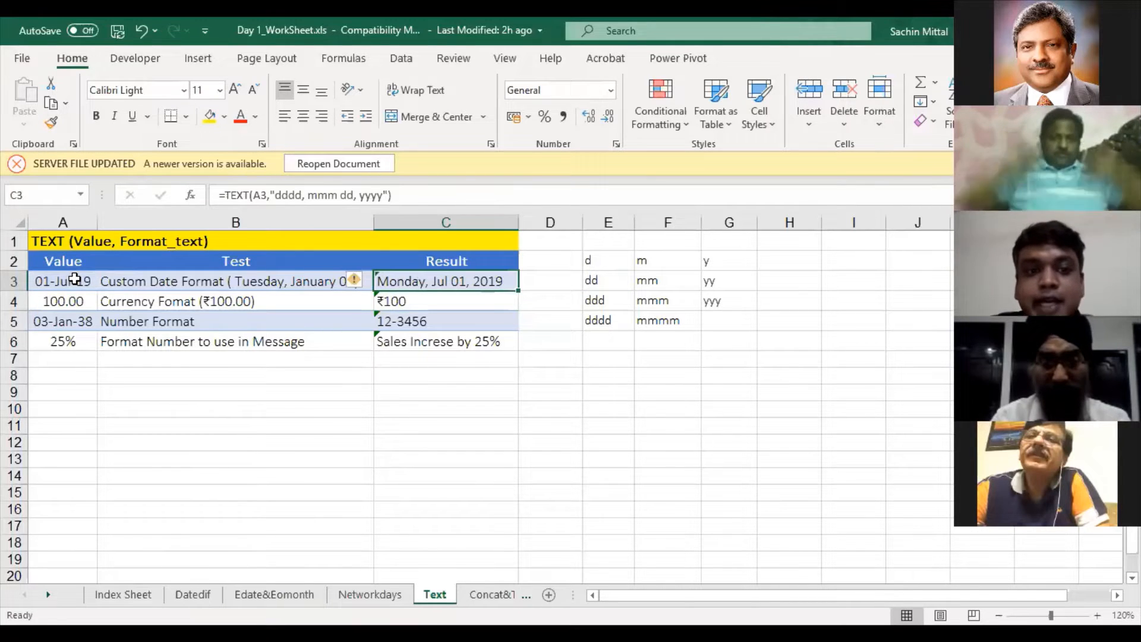
key(Left)
key(Right)
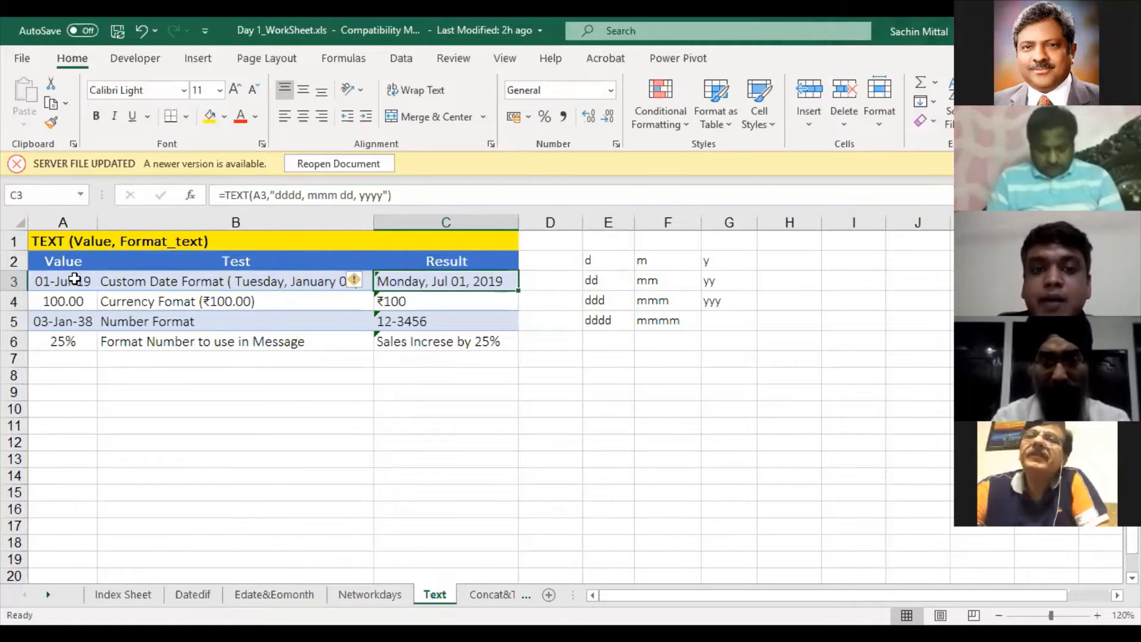
Shorten the format text in C3's TEXT formula to the single day code "d"
key(F2)
key(Tab)
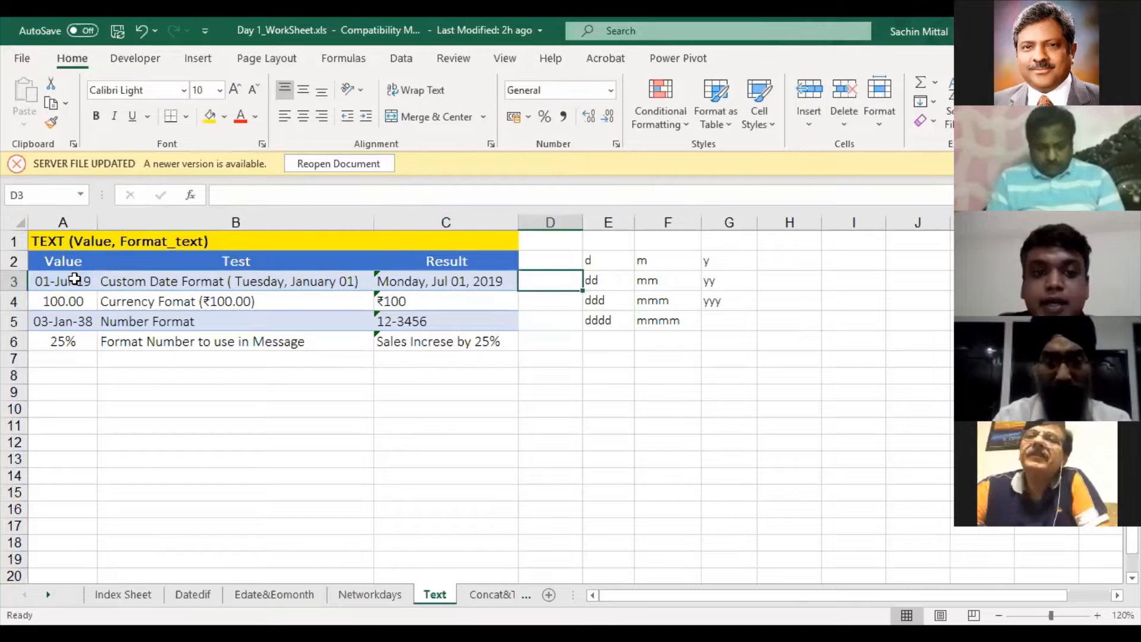
key(Left)
key(F2)
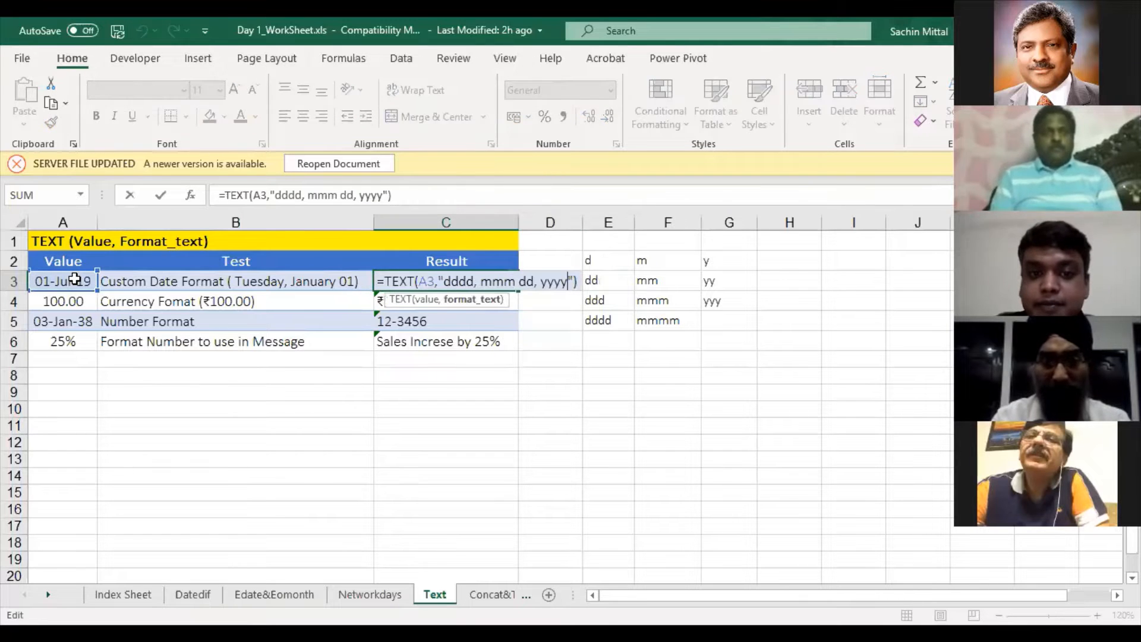
key(shift+Left)
key(shift+Left)
key(shift+Left)
key(shift+Left)
key(shift+Left)
key(shift+Left)
key(shift+Left)
key(shift+Left)
key(shift+Left)
key(shift+Left)
key(shift+Left)
key(shift+Left)
key(shift+Left)
key(shift+Left)
key(shift+Left)
key(shift+Left)
key(shift+Left)
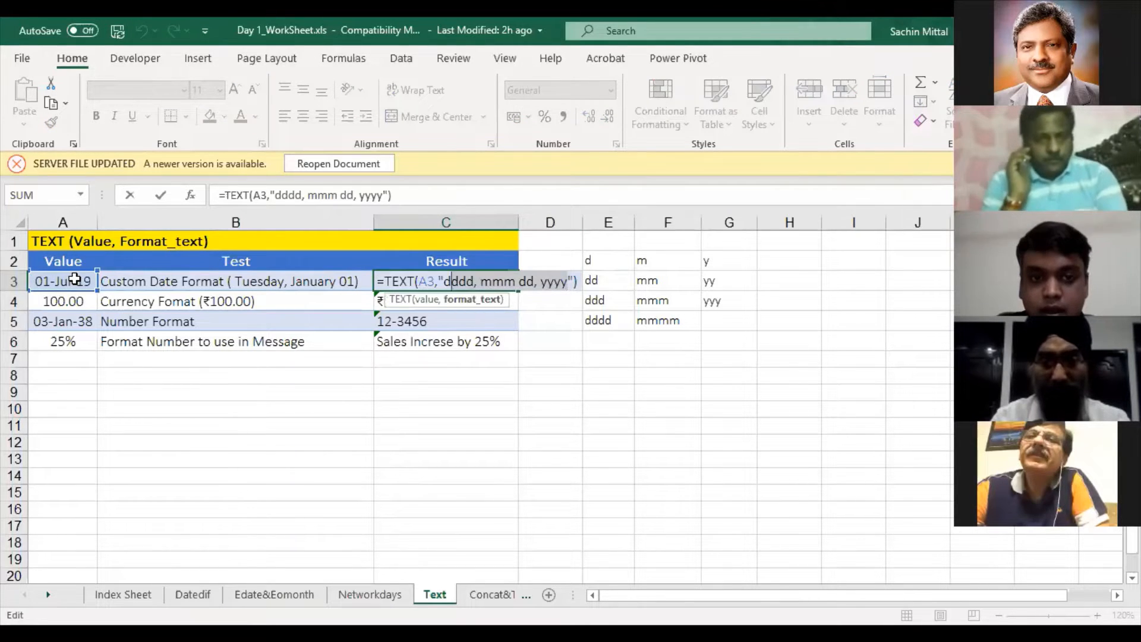
key(BackSpace)
key(Return)
key(Up)
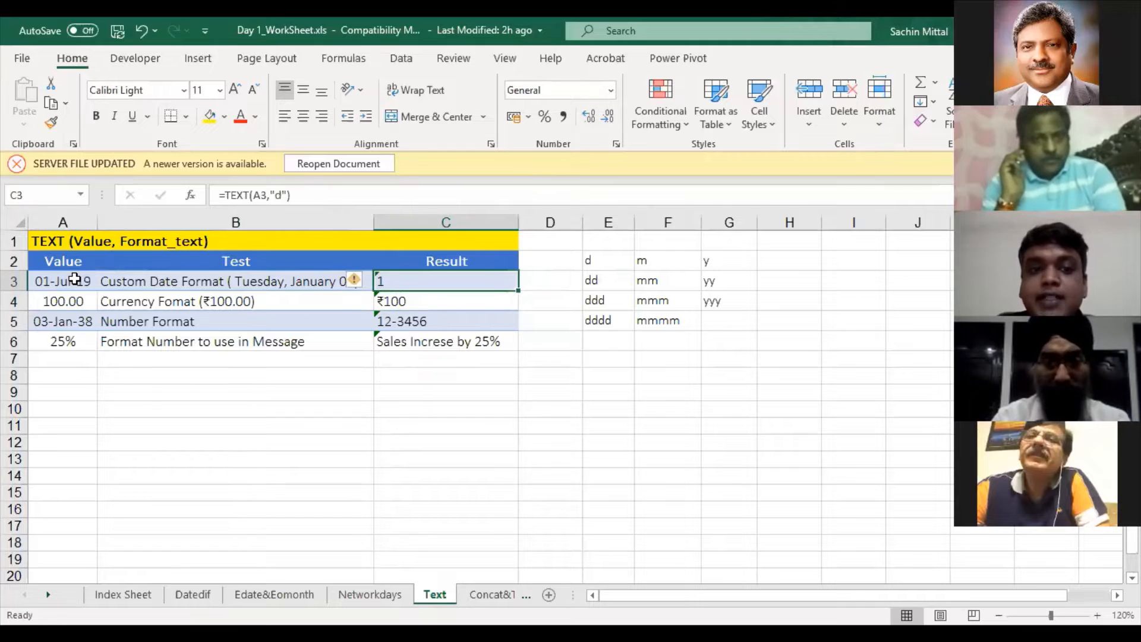
Extend the day code in C3's TEXT formula to "dd"
key(F2)
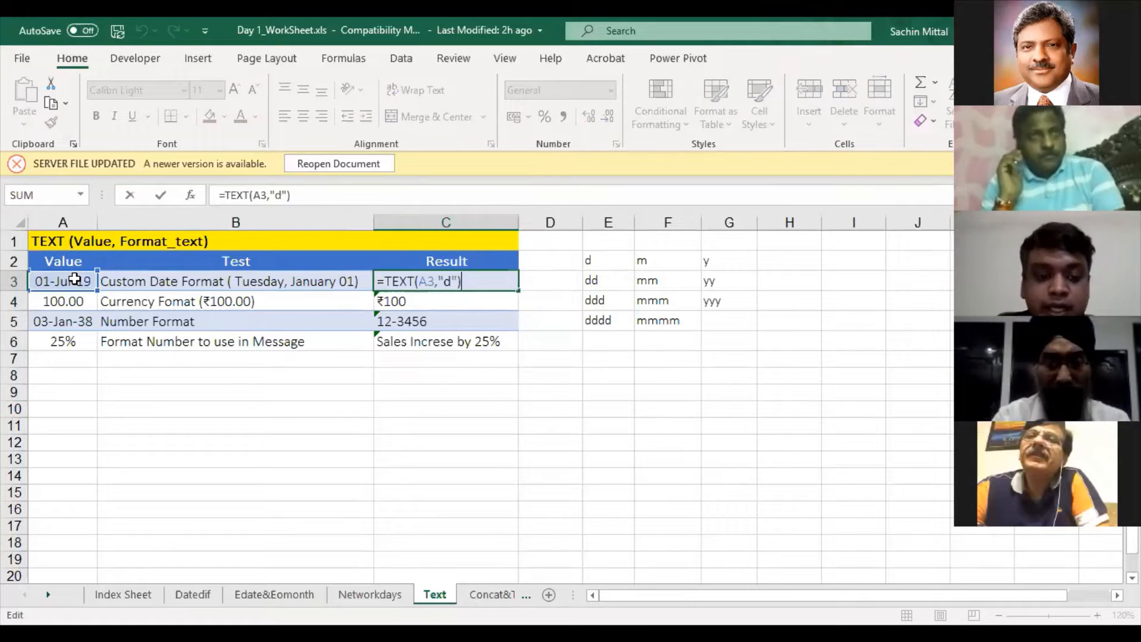
key(Left)
key(Left)
text(d)
key(Return)
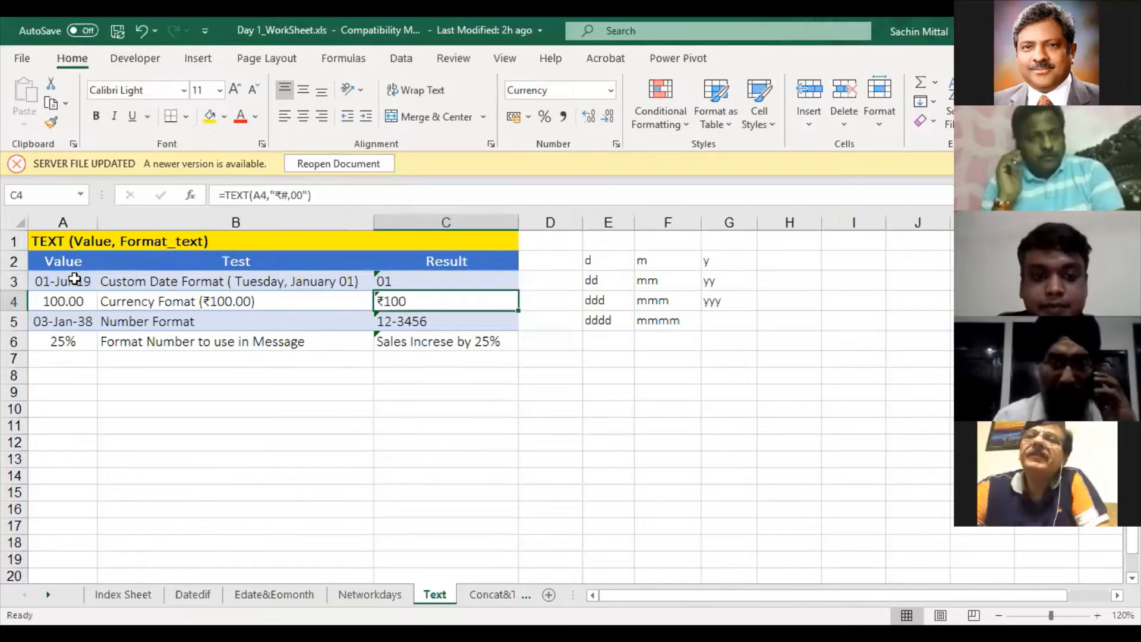
Extend the day code in C3's TEXT formula to "ddd"
key(F2)
key(shift+Return)
key(F2)
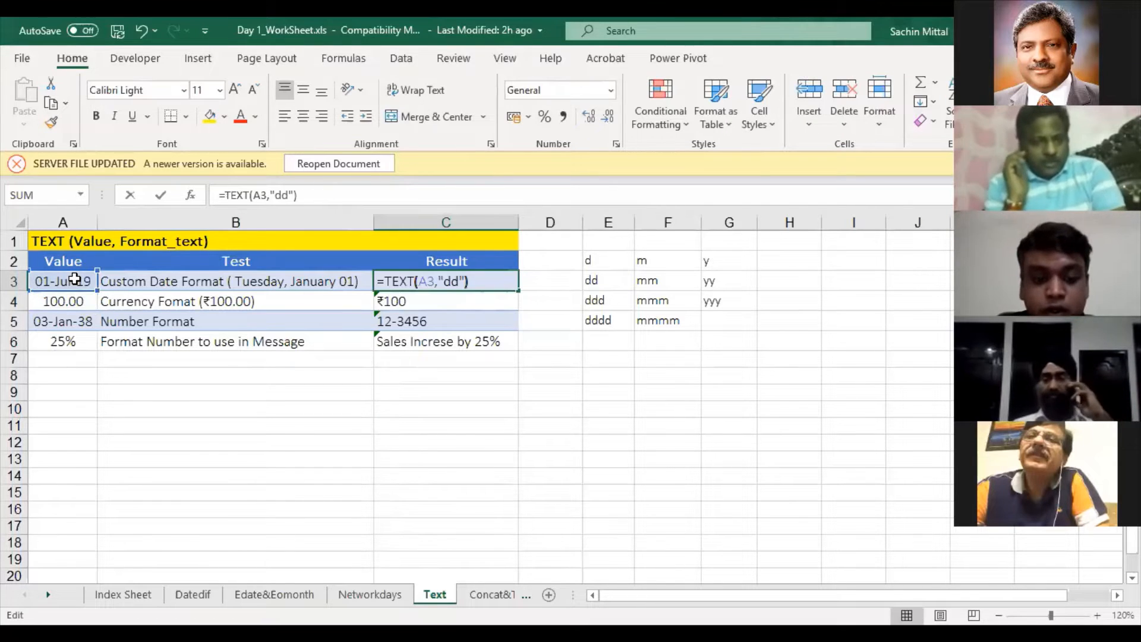
key(Left)
key(Left)
key(Left)
text(d)
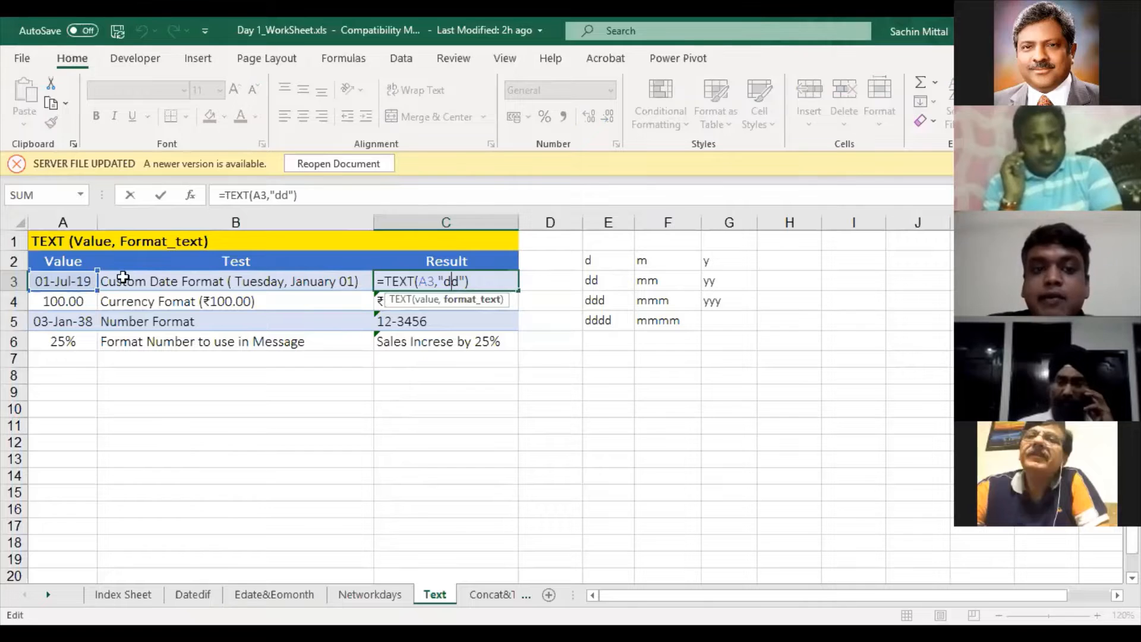
key(ctrl+Return)
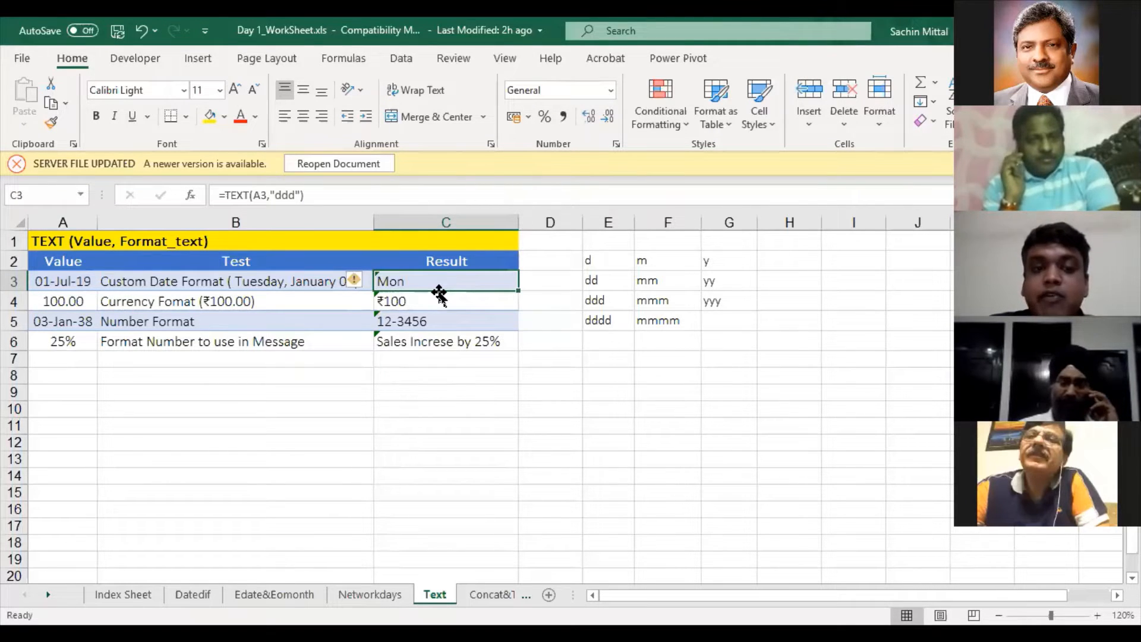
Extend the day code in C3's TEXT formula to "dddd"
key(F2)
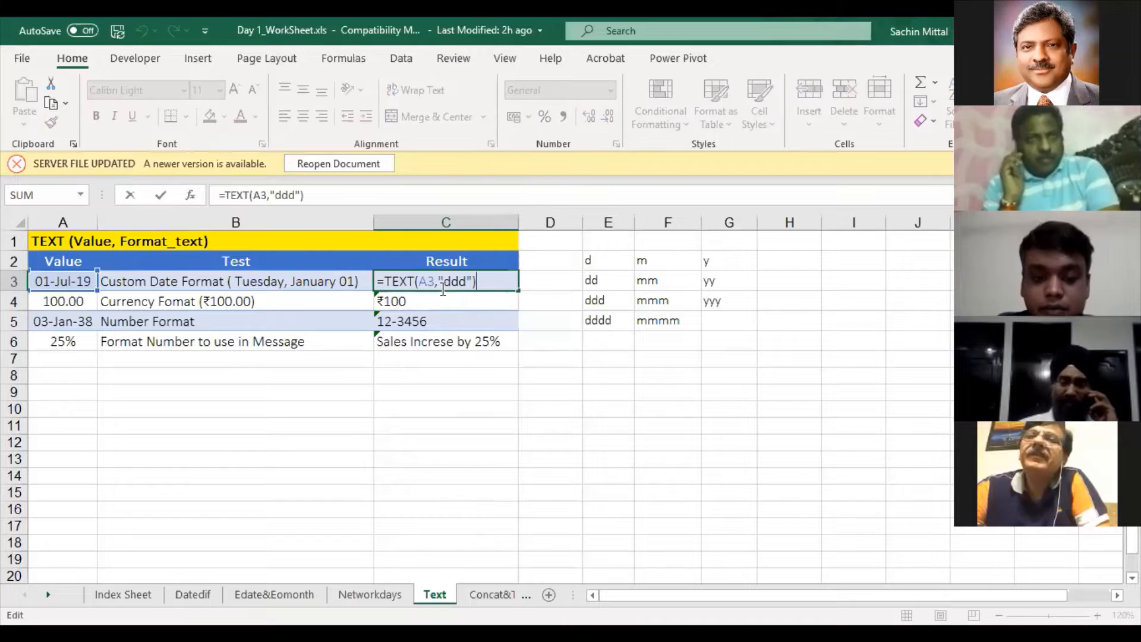
click(443, 289)
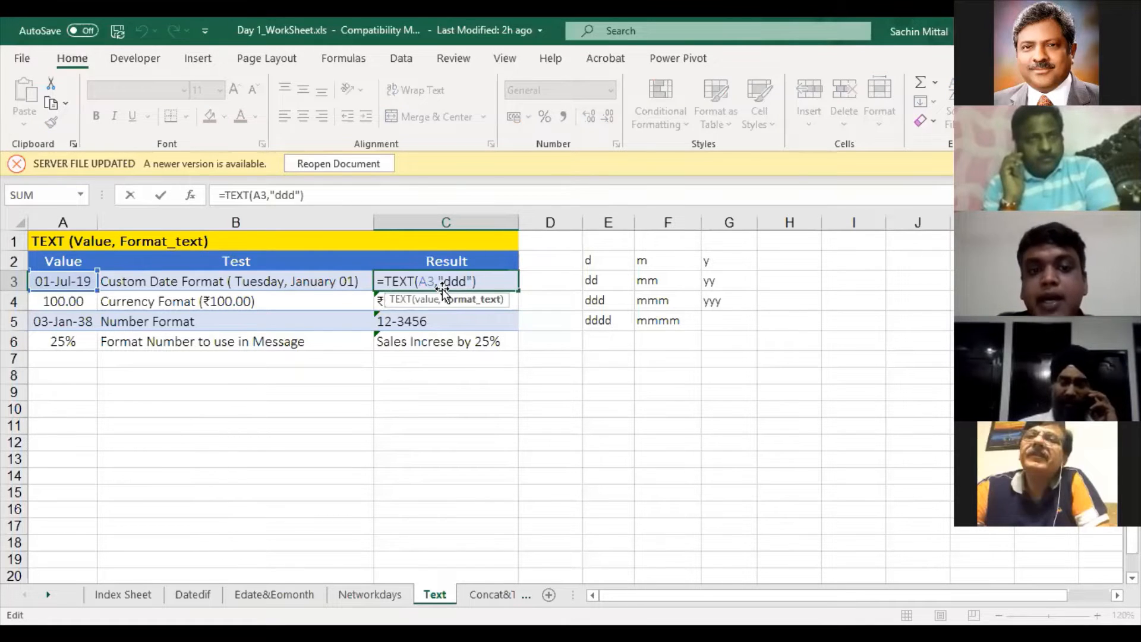
text(d)
key(ctrl+Return)
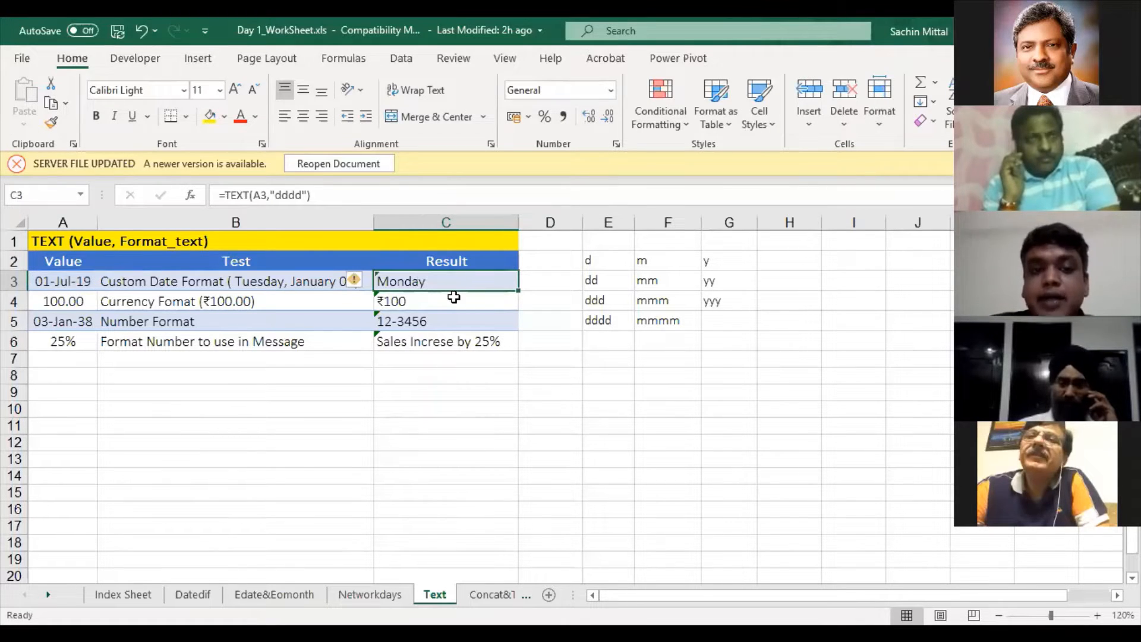
Replace the day code in C3's TEXT formula with the month code "m"
key(F2)
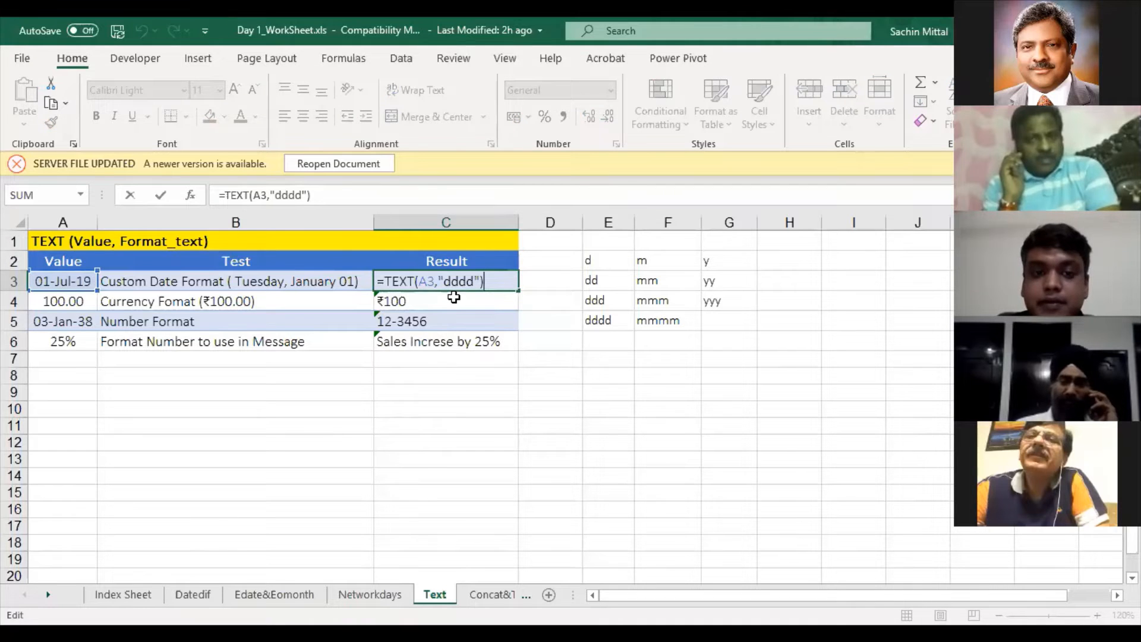
key(Left)
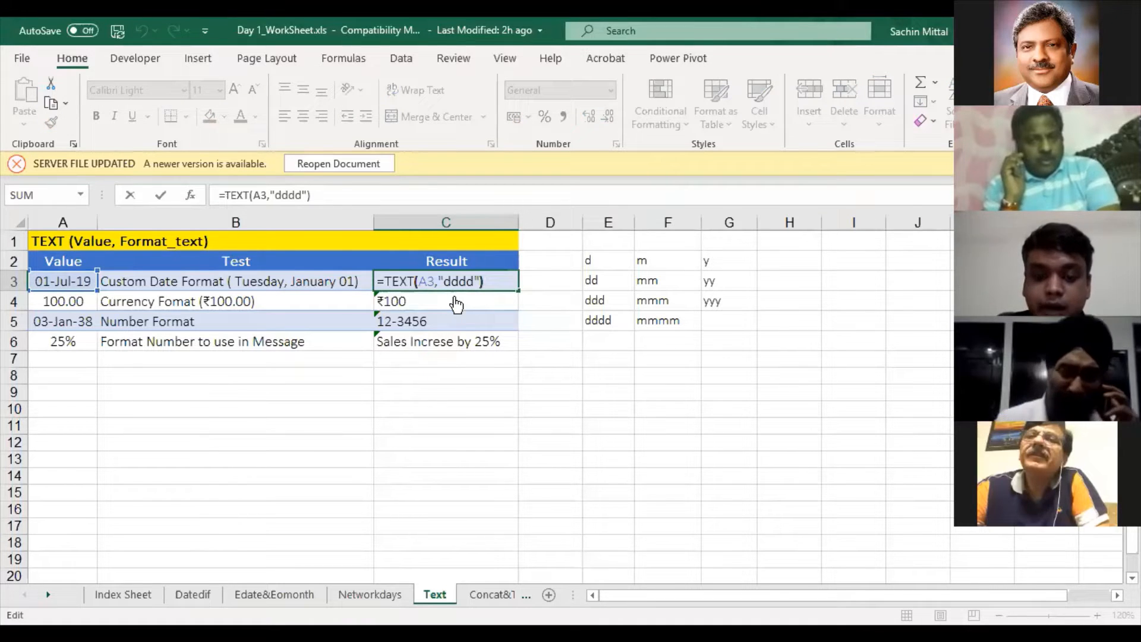
key(Left)
key(BackSpace)
key(BackSpace)
key(BackSpace)
key(BackSpace)
text(m)
key(Return)
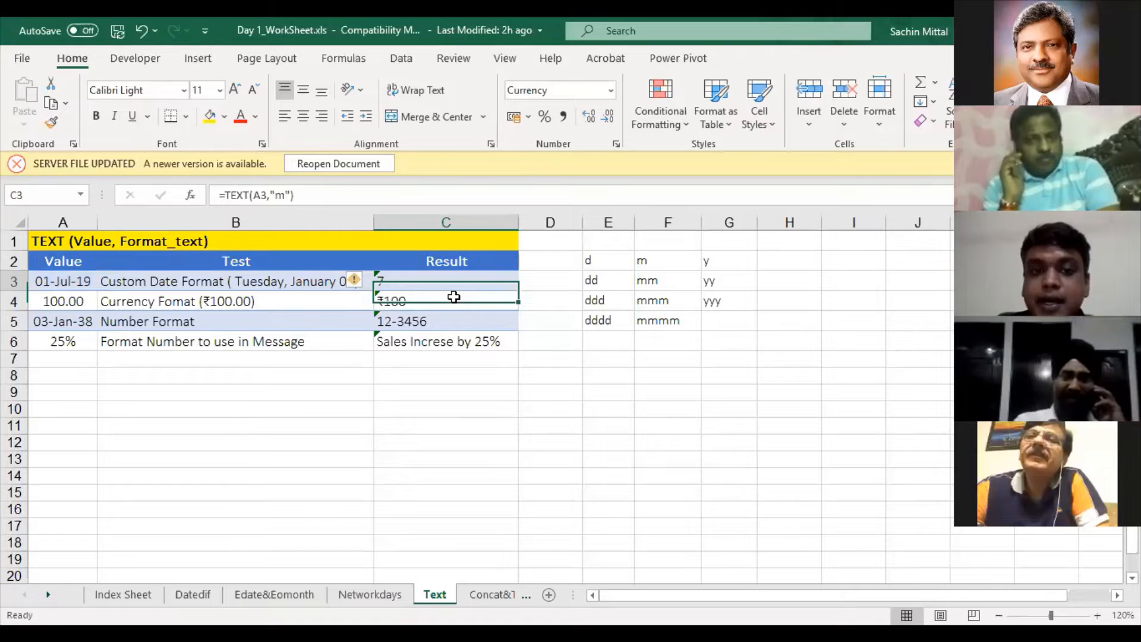
Extend the month code in C3's TEXT formula to "mm"
key(F2)
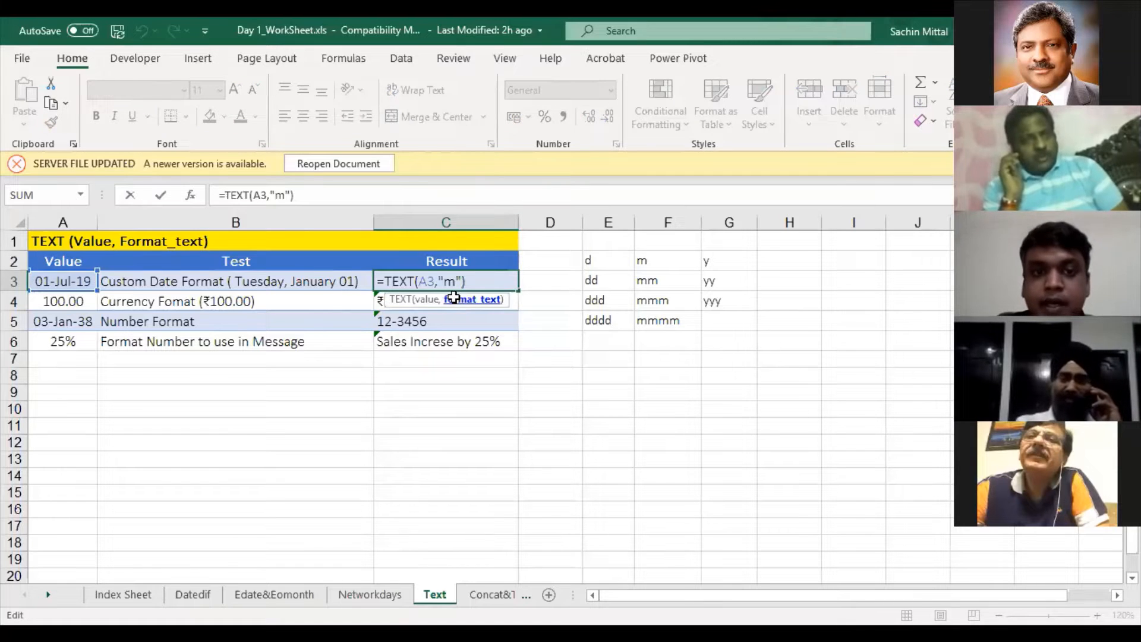
key(Left)
key(Left)
text(m)
key(Return)
key(Up)
Extend the month code in C3's TEXT formula to "mmm"
key(F2)
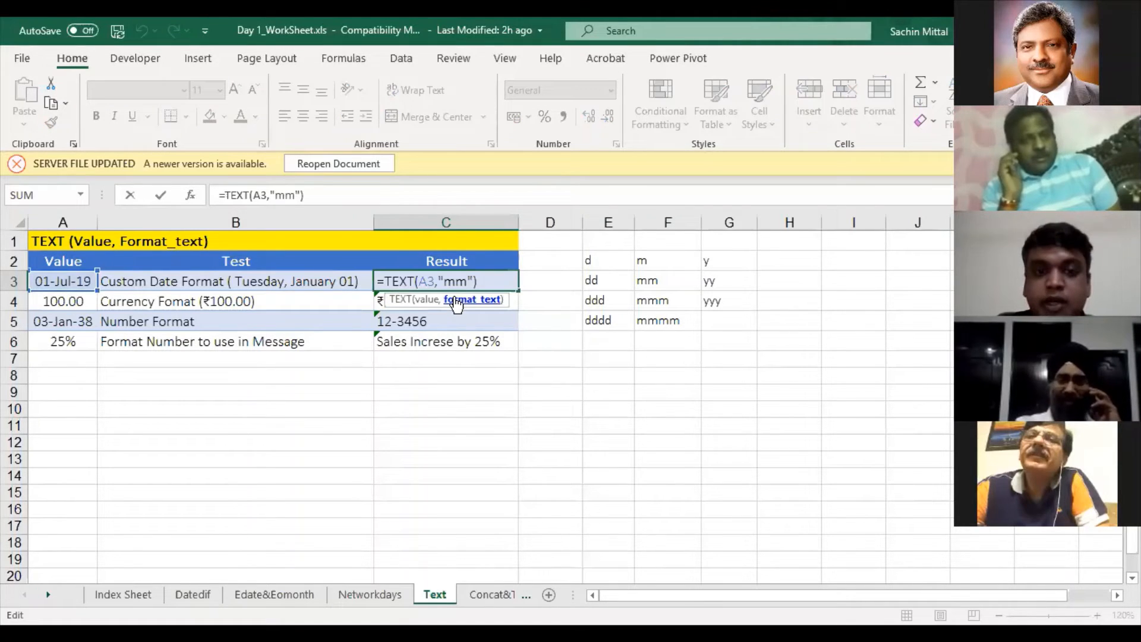
key(Left)
key(Left)
text(m)
key(Return)
key(Up)
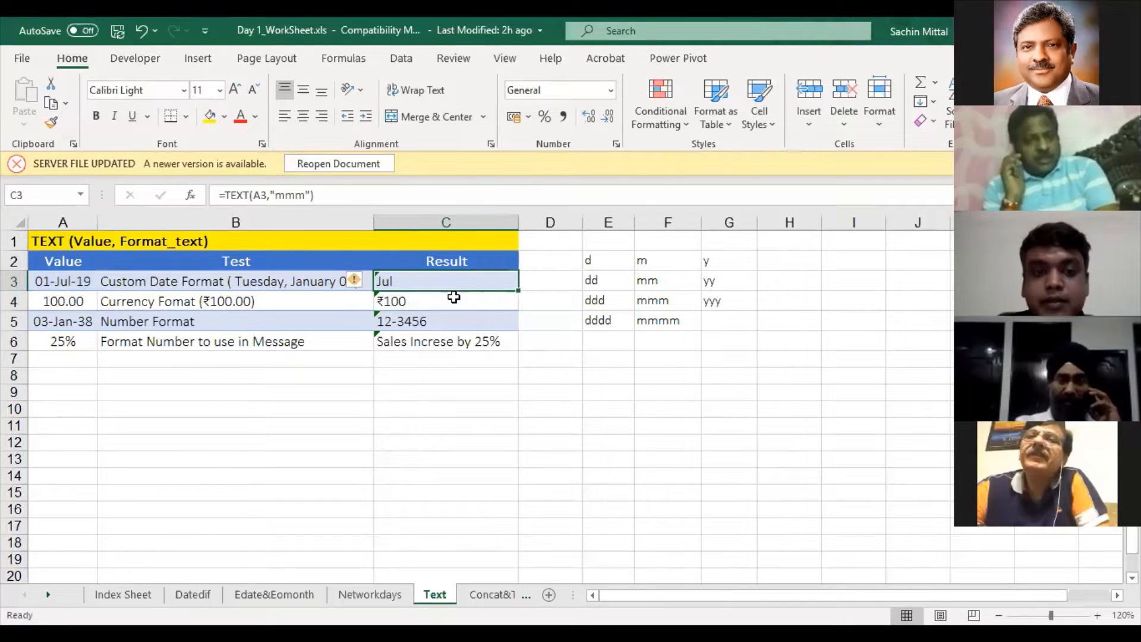
Extend the month code in C3's TEXT formula to "mmmm"
key(F2)
key(Left)
key(Left)
text(m)
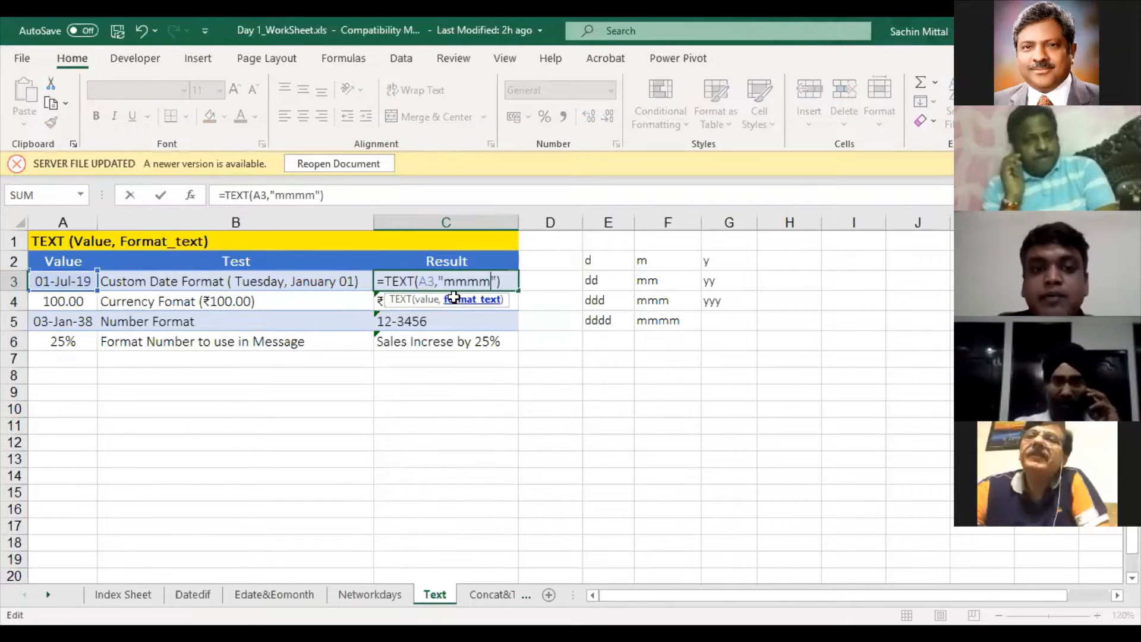
key(Return)
key(Up)
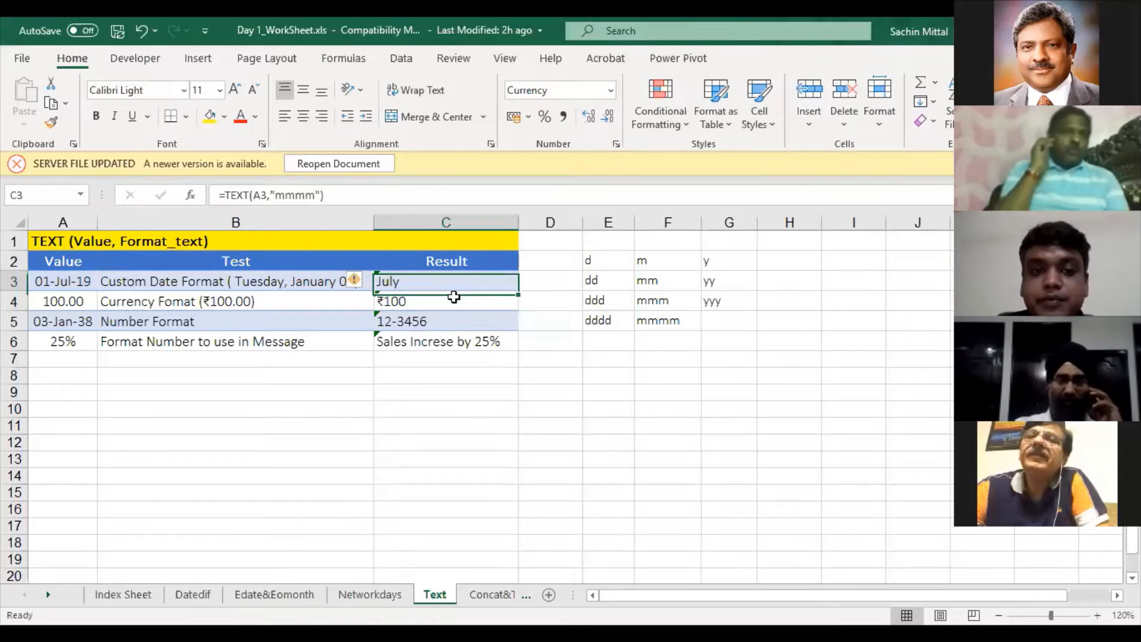
Replace the month code in C3's TEXT formula with a year code, going through "y" and "yy" to "yyy"
key(F2)
key(Left)
key(Left)
key(shift+Left)
key(shift+Left)
key(shift+Left)
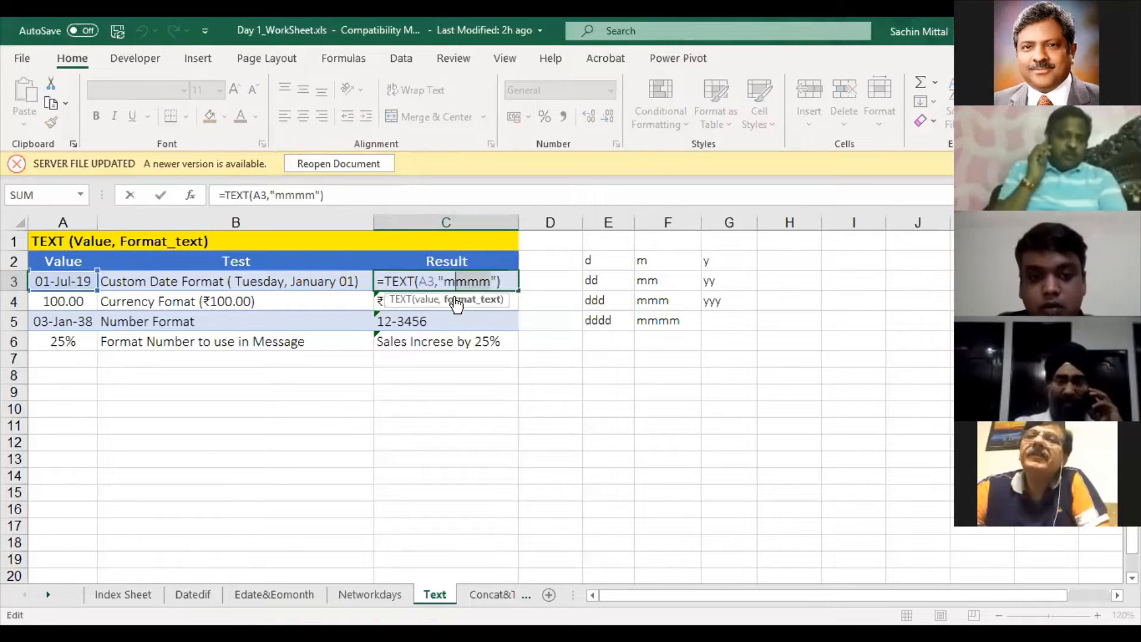
key(shift+Left)
text(y)
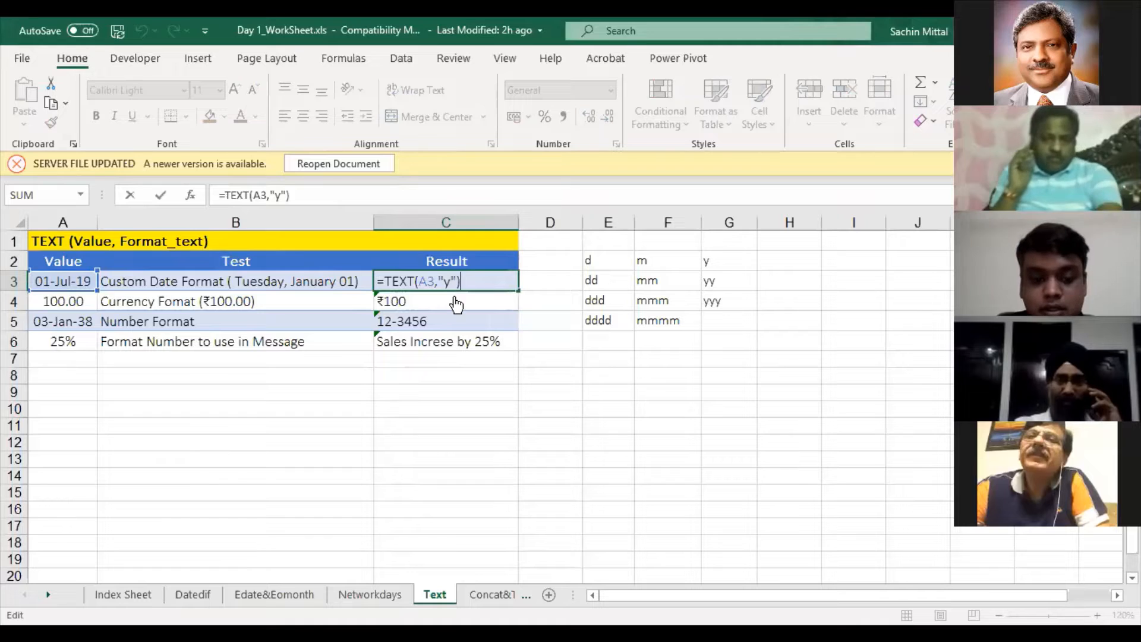
text(y)
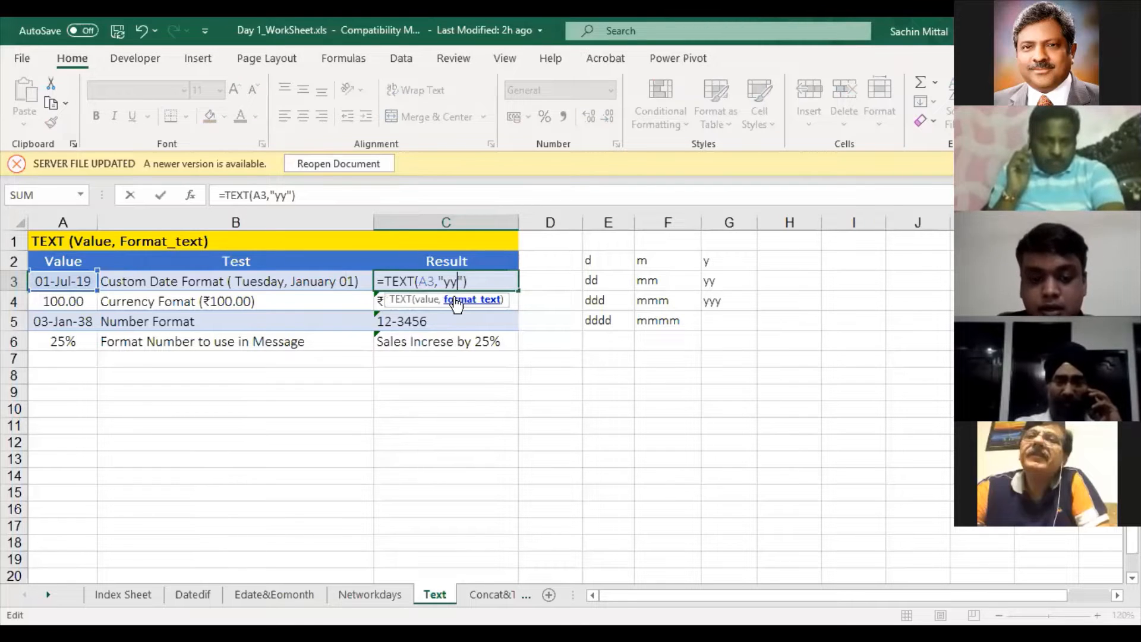
text(y)
key(Return)
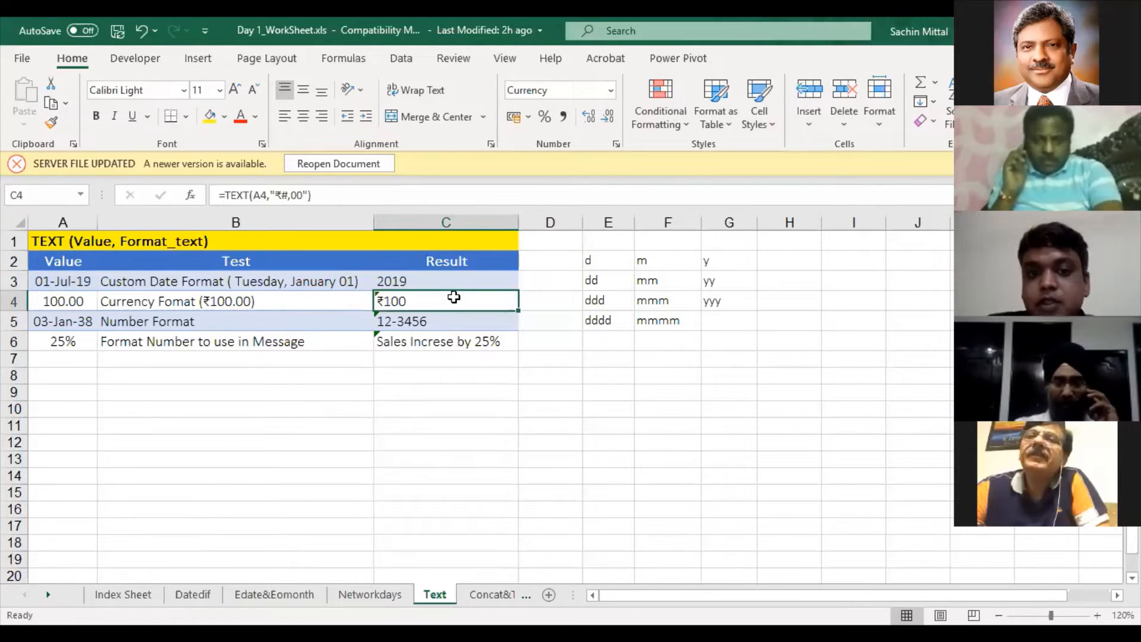
Review the day, month and year format codes listed in columns E, F and G
click(614, 261)
click(614, 281)
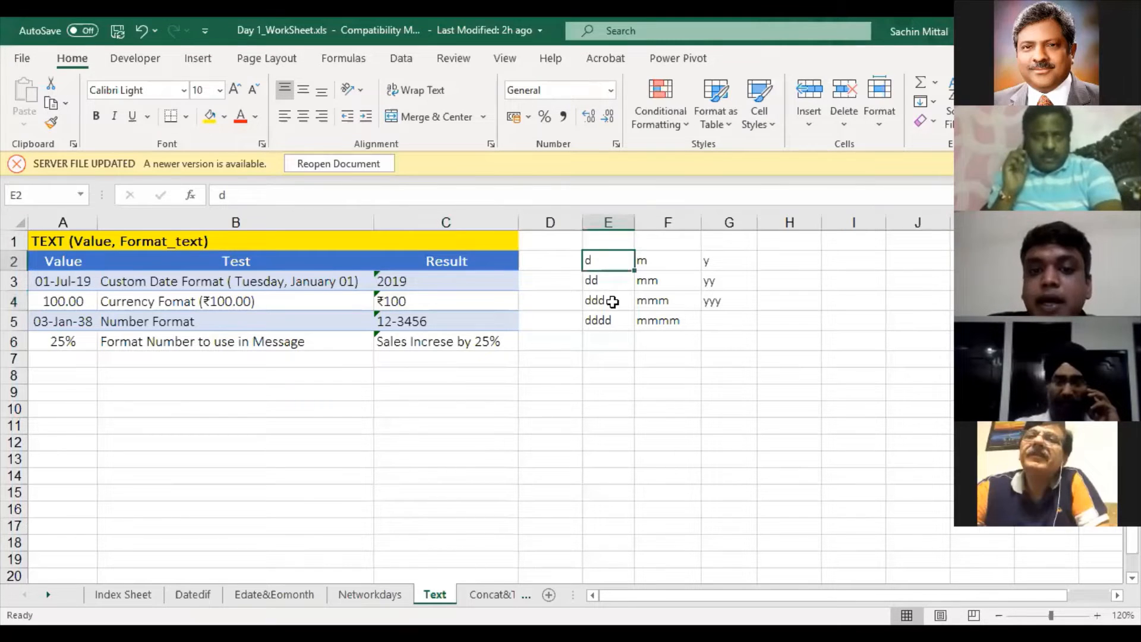
click(615, 301)
click(610, 325)
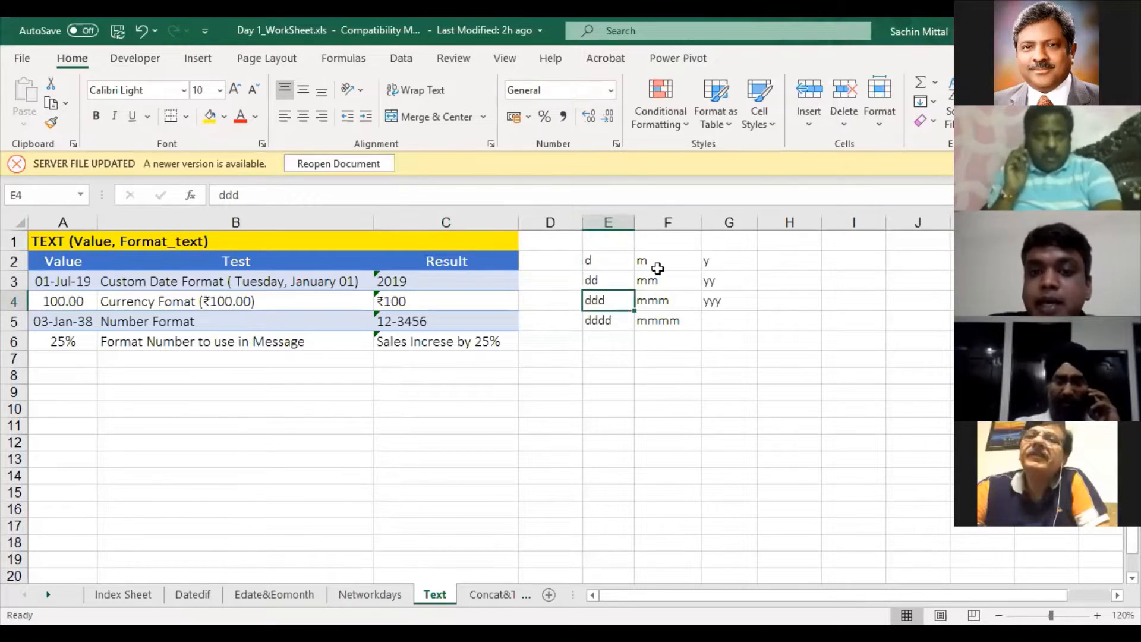
click(660, 266)
click(670, 283)
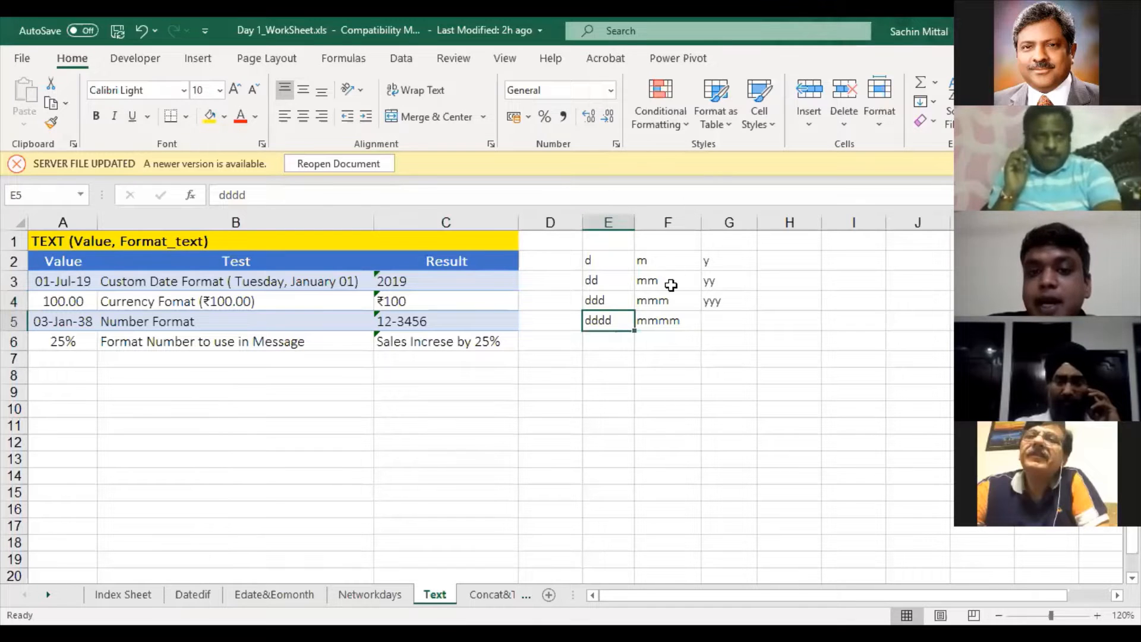
click(675, 302)
click(683, 321)
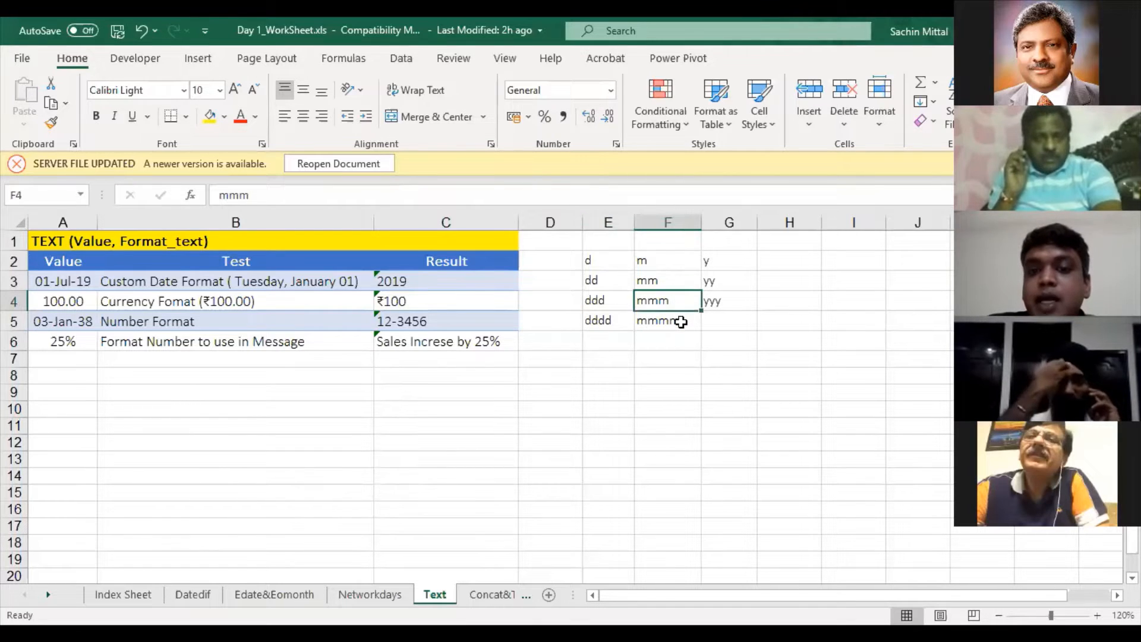
click(721, 265)
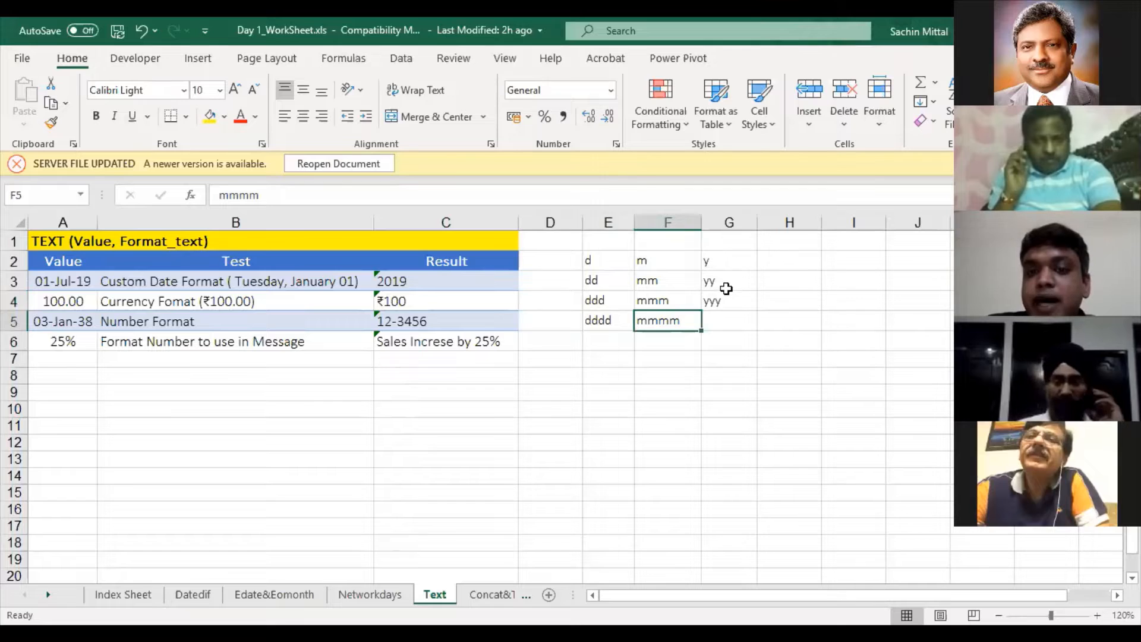
click(721, 300)
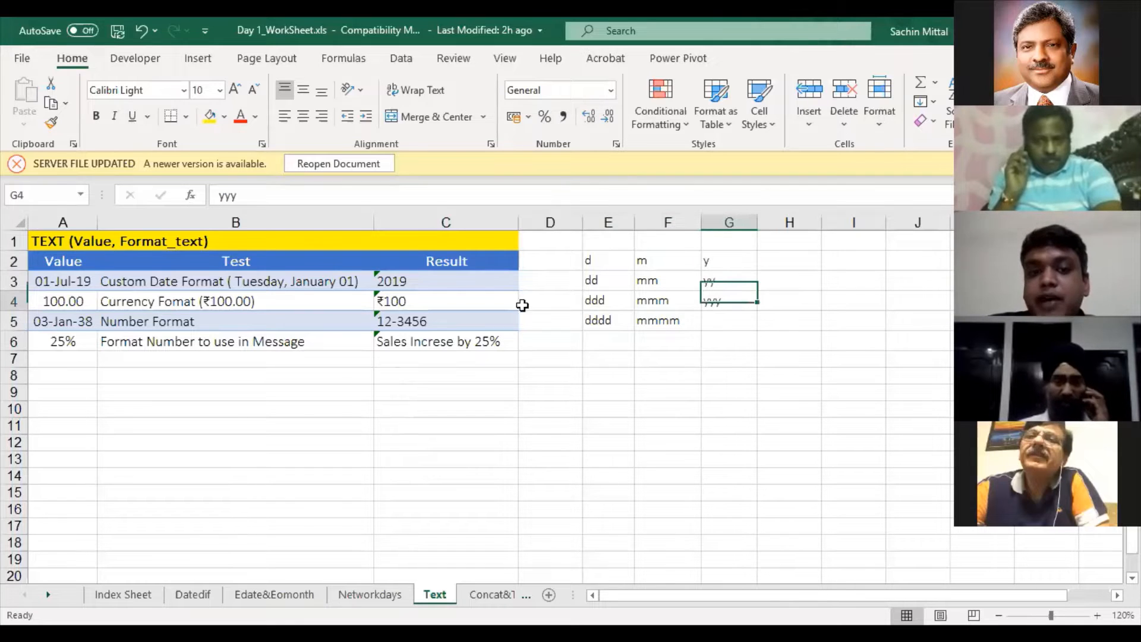
Replace the year code in C3's TEXT formula with the combined date format "ddd dd-mmm-yyyy"
click(440, 283)
key(F2)
key(Left)
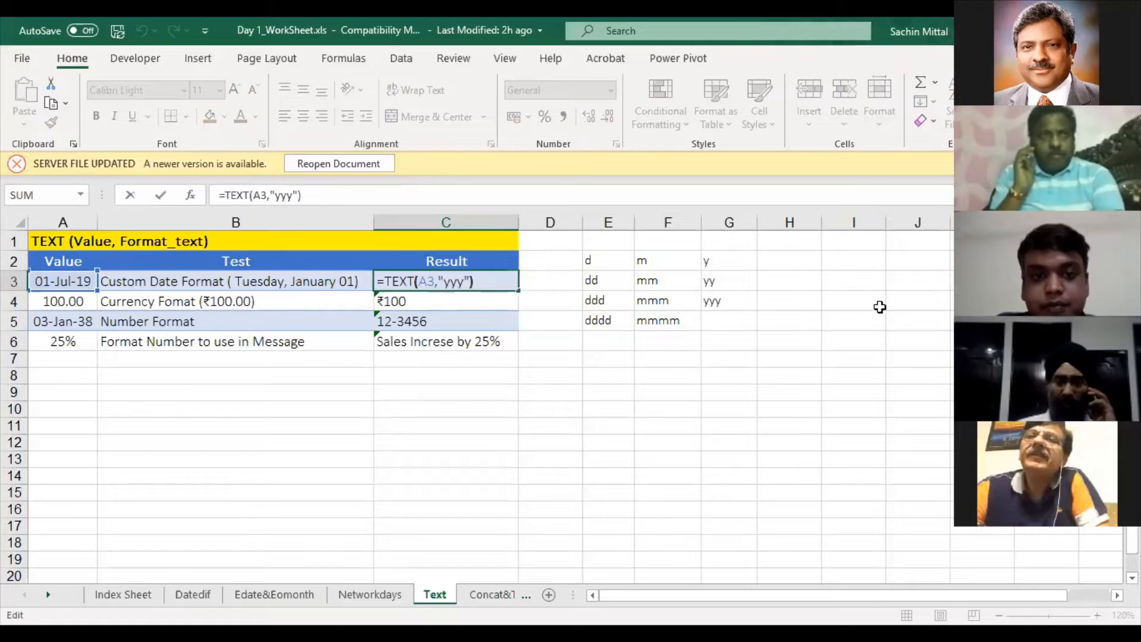
key(BackSpace)
key(BackSpace)
key(BackSpace)
text(dd)
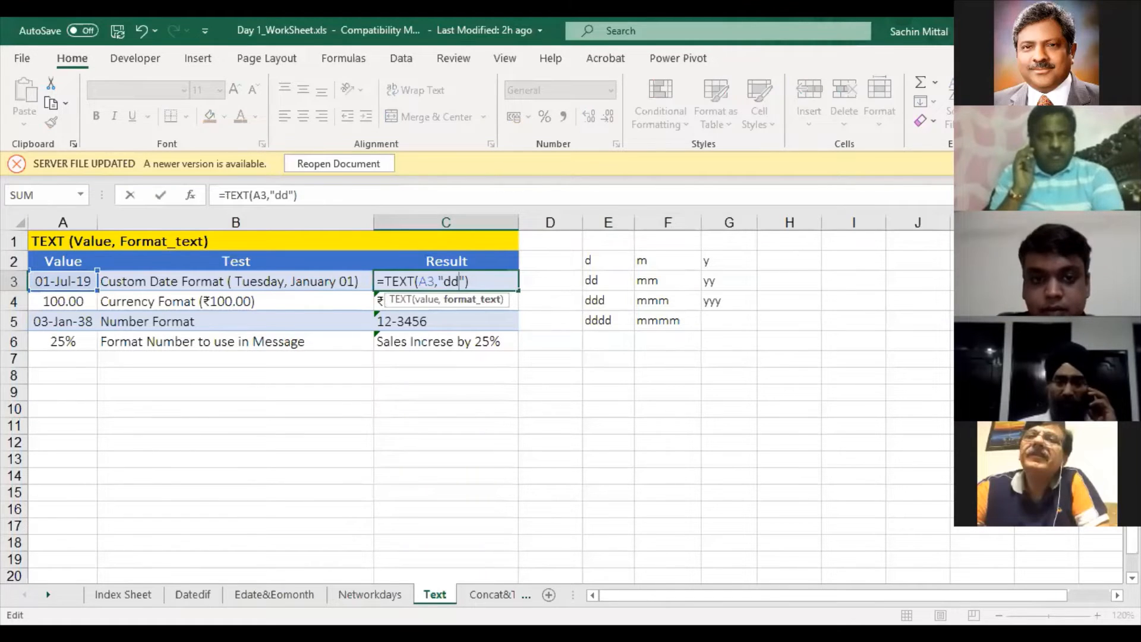
text(d )
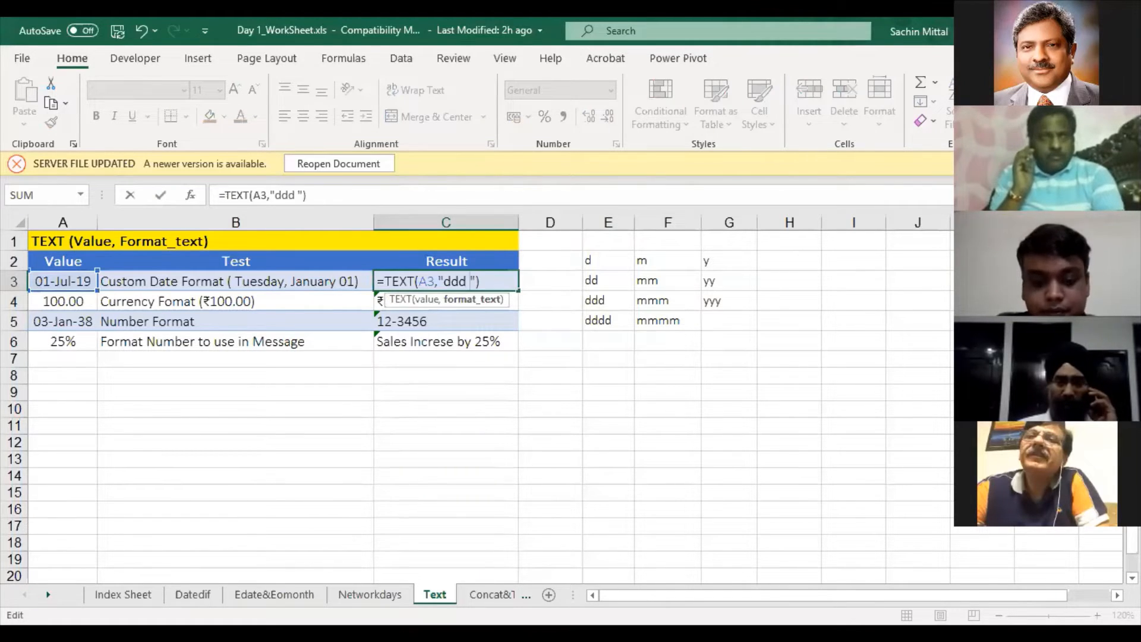
text(ddd)
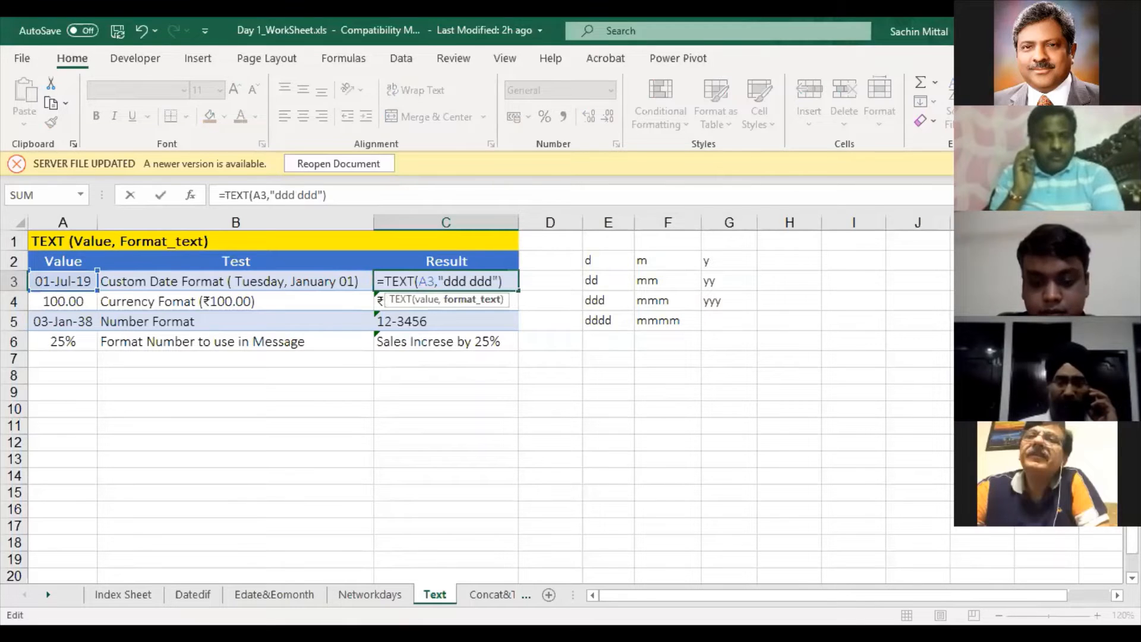
key(BackSpace)
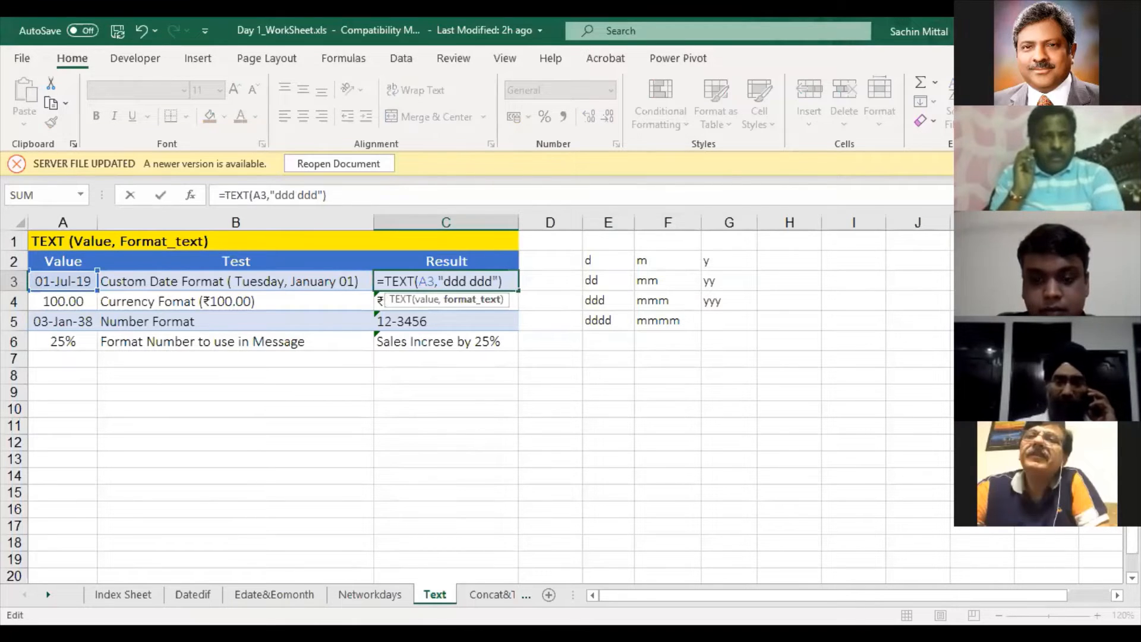
text(-mmm)
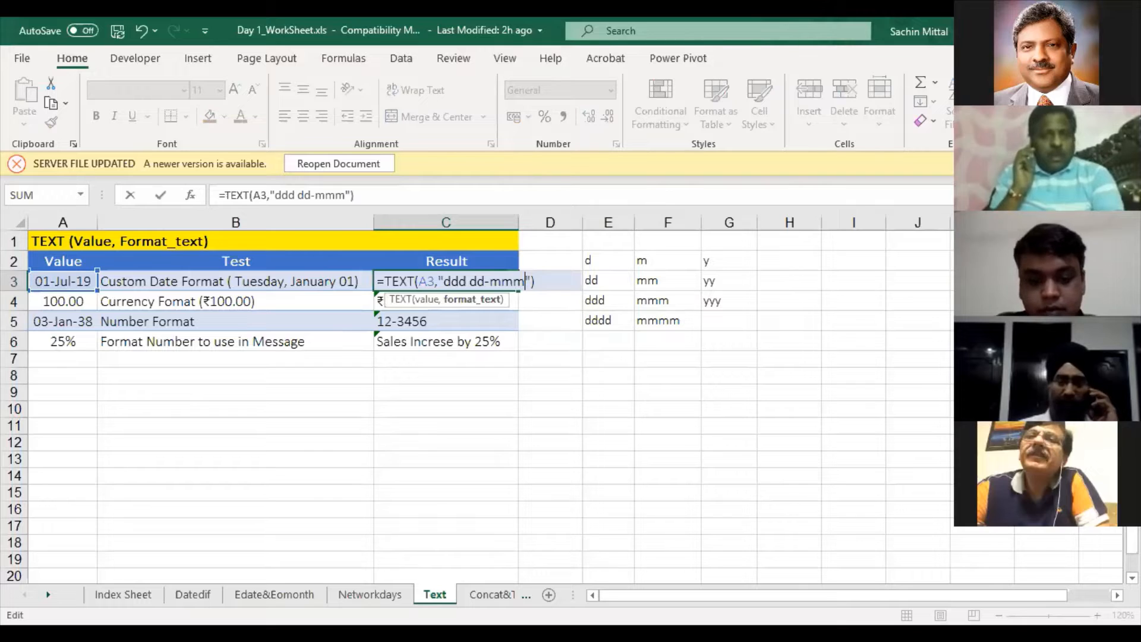
text(-yy)
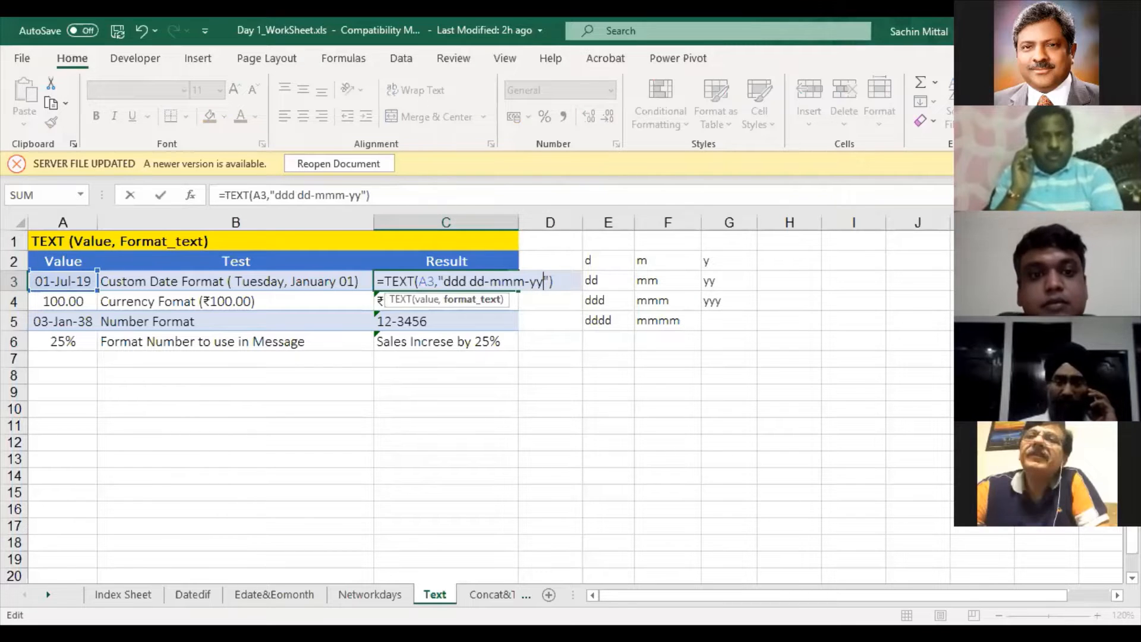
text(yy)
key(Return)
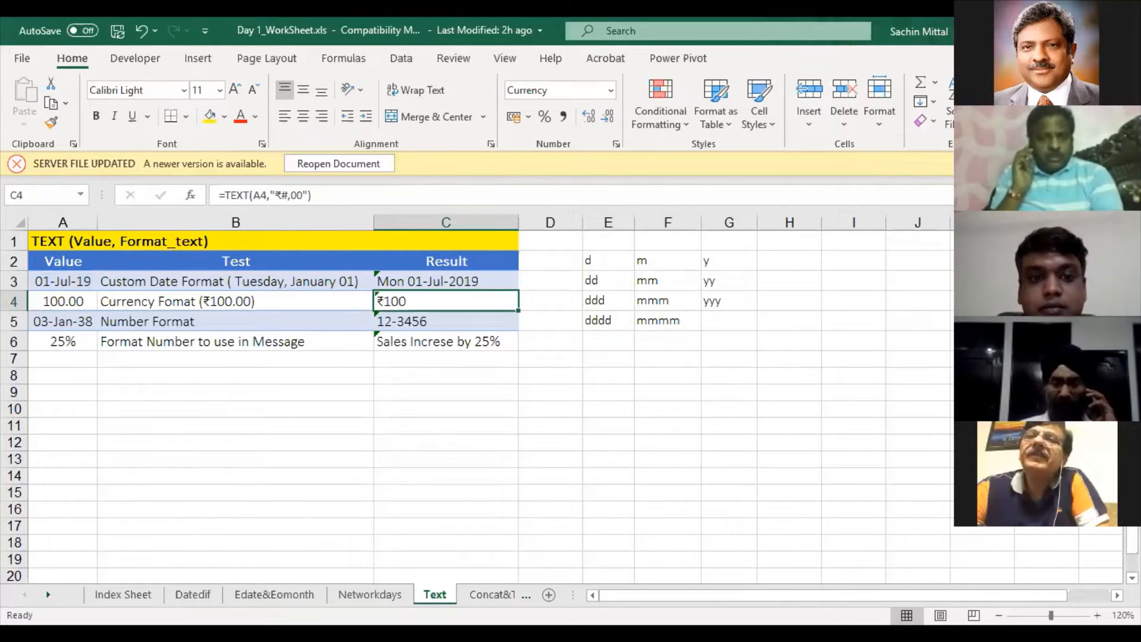
Remove the weekday code from C3's TEXT formula, leaving the format "dd-mmm-yyyy"
key(Up)
key(F2)
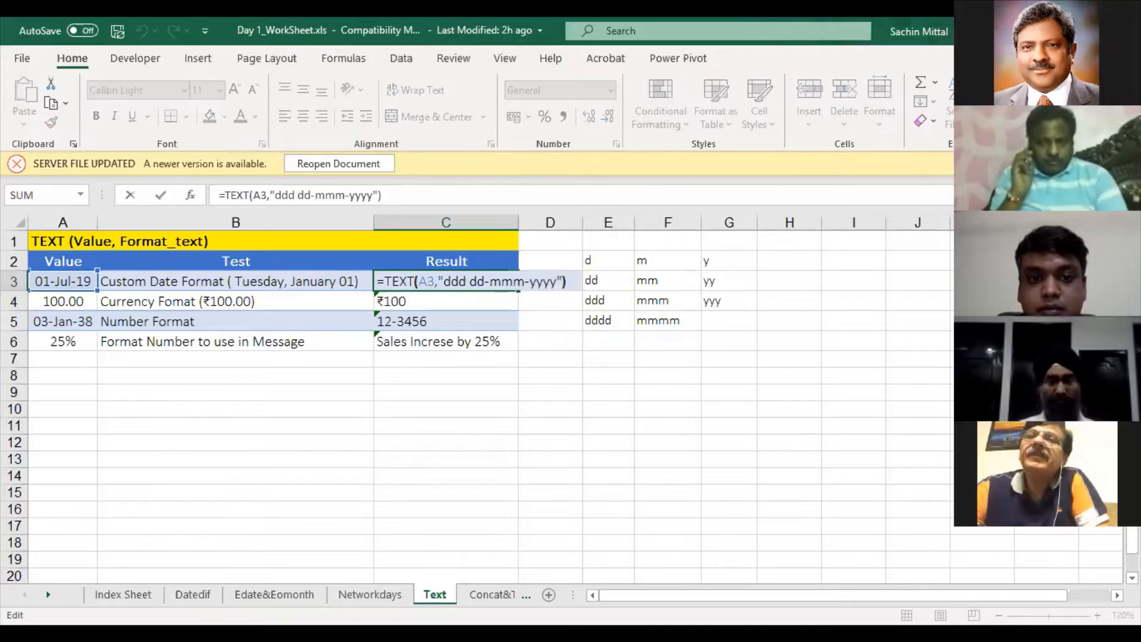
click(467, 281)
key(BackSpace)
key(BackSpace)
key(BackSpace)
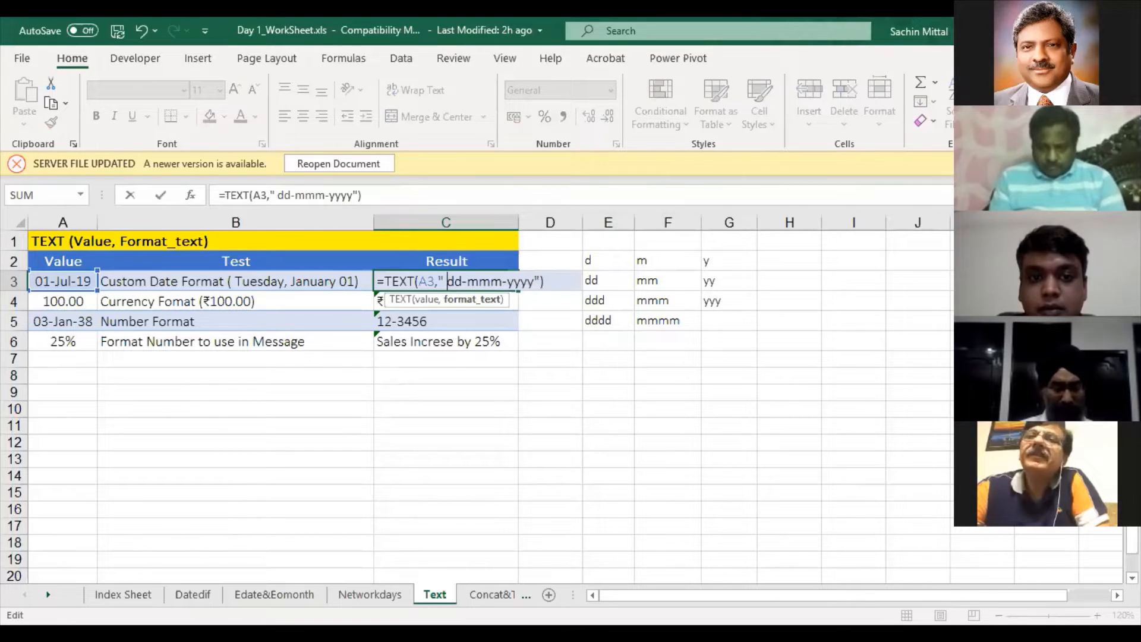
key(Return)
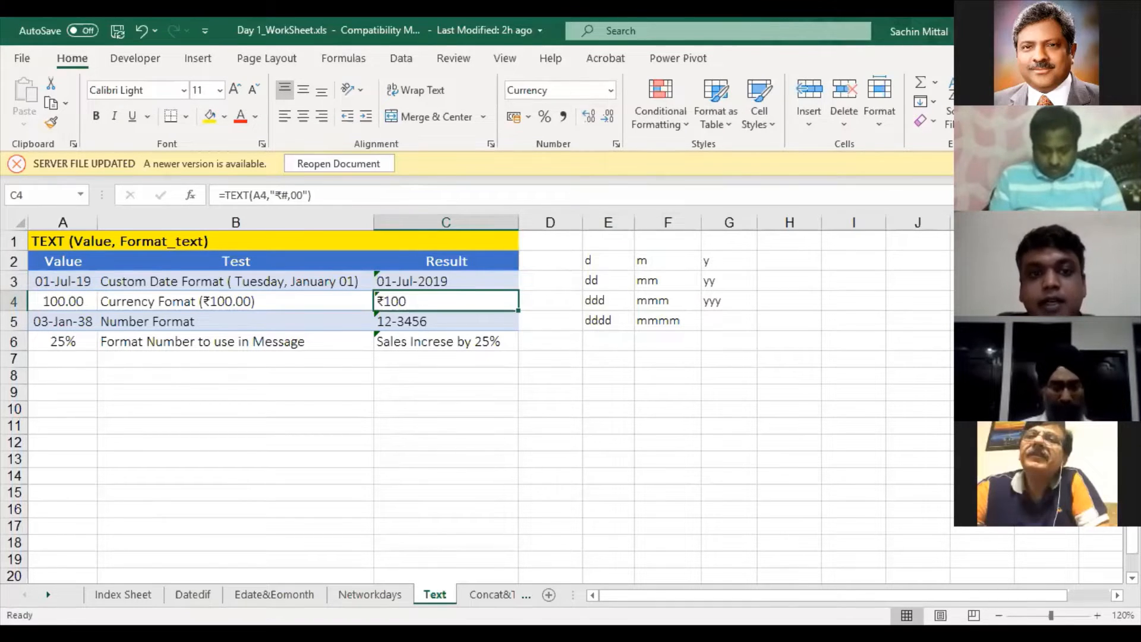
Examine the value in A4 and compare the TEXT formulas for the date, currency, number and message results in column C
click(446, 281)
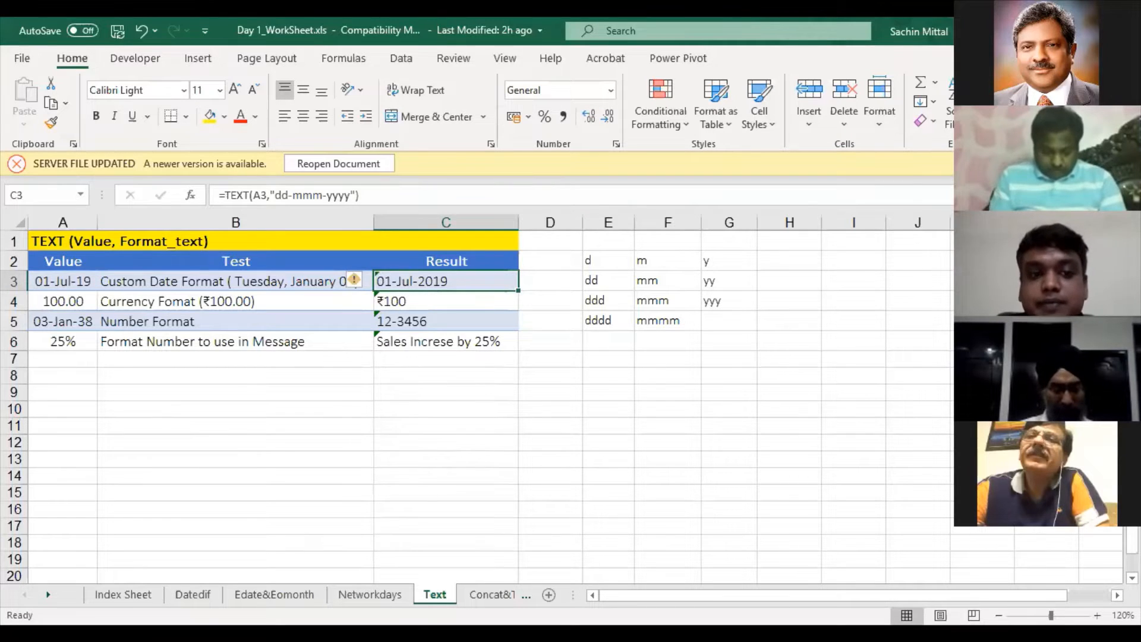
click(63, 301)
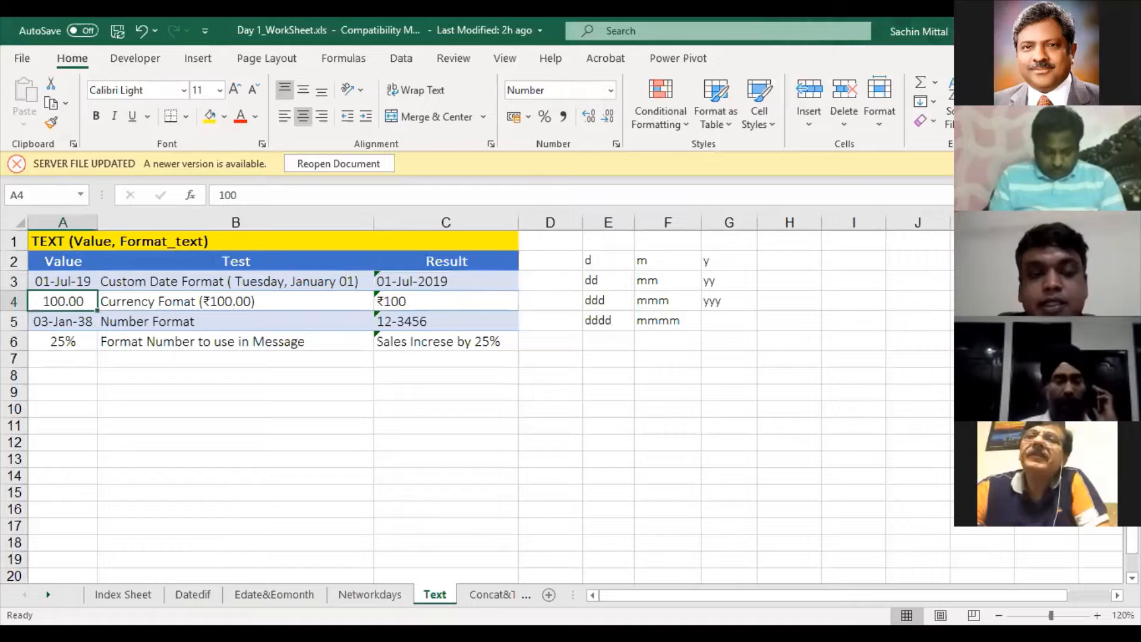
click(446, 302)
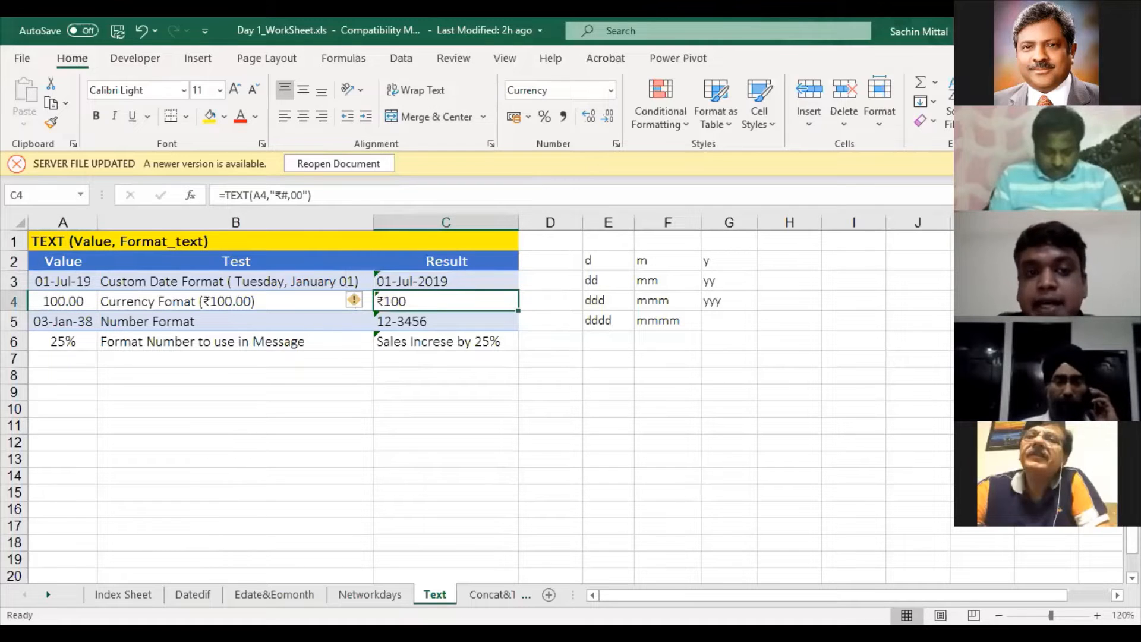
click(446, 282)
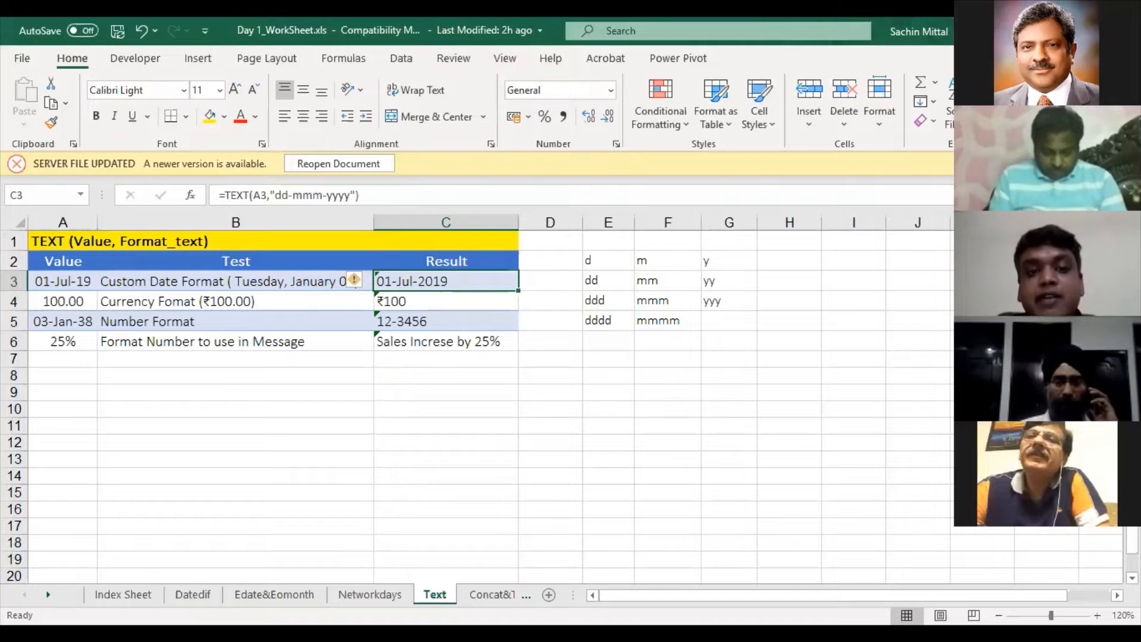
click(446, 301)
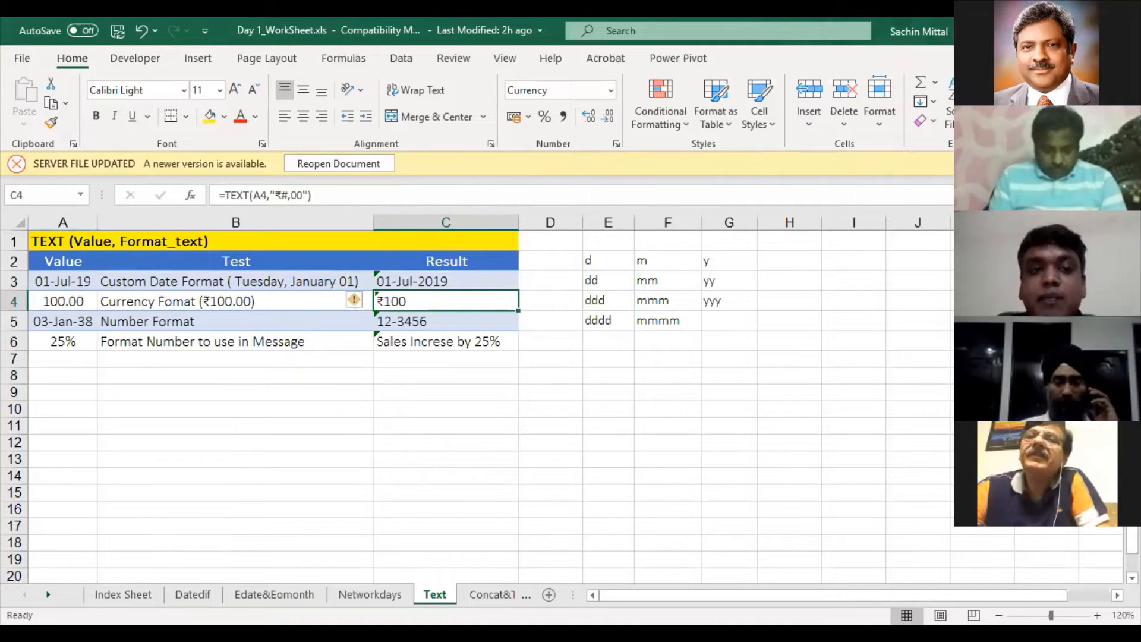
click(446, 322)
click(446, 342)
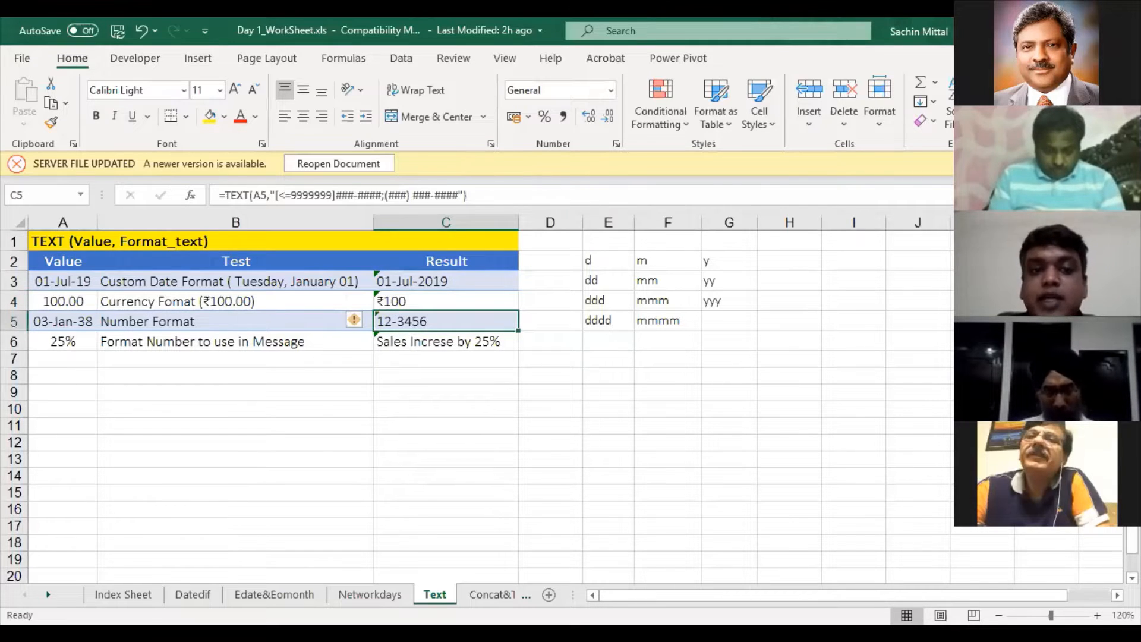
click(446, 342)
click(446, 281)
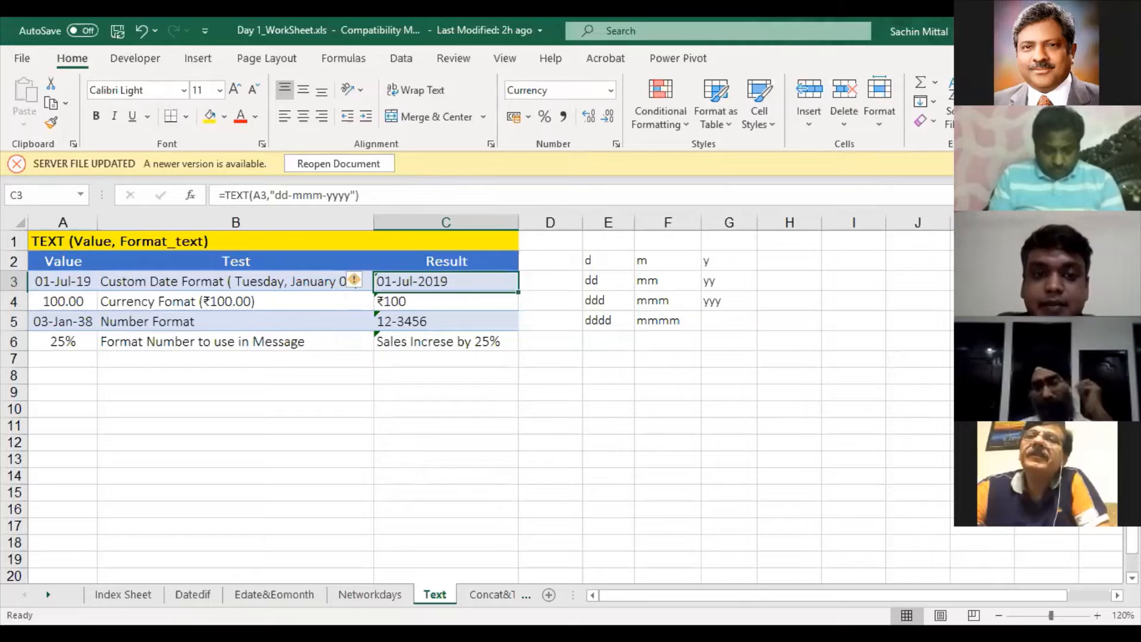
click(446, 302)
click(445, 282)
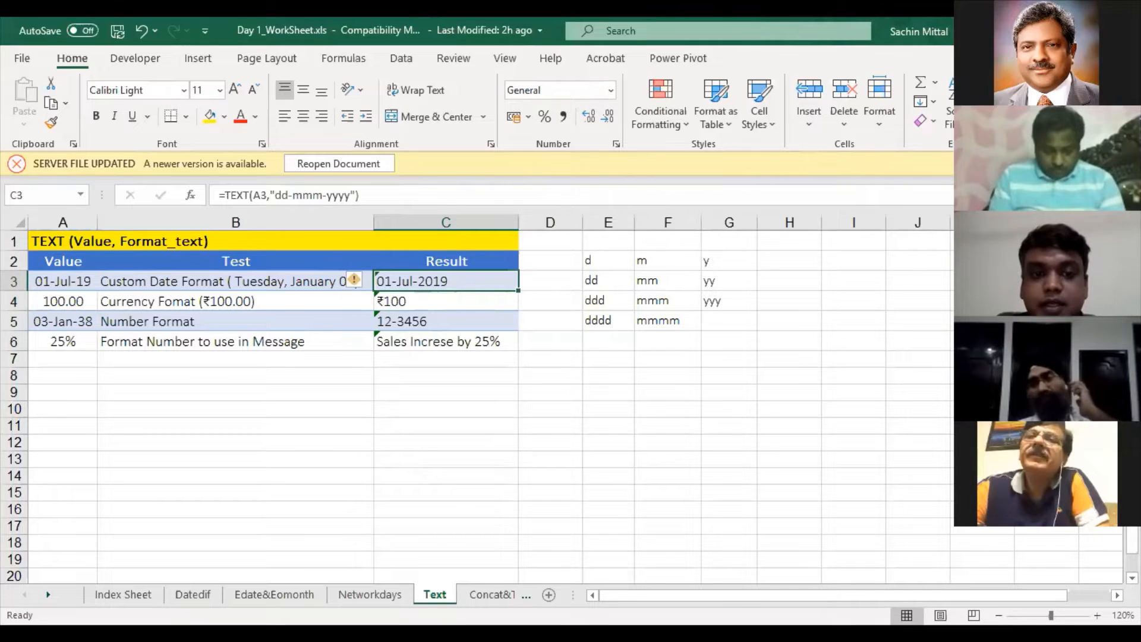
click(446, 301)
click(446, 281)
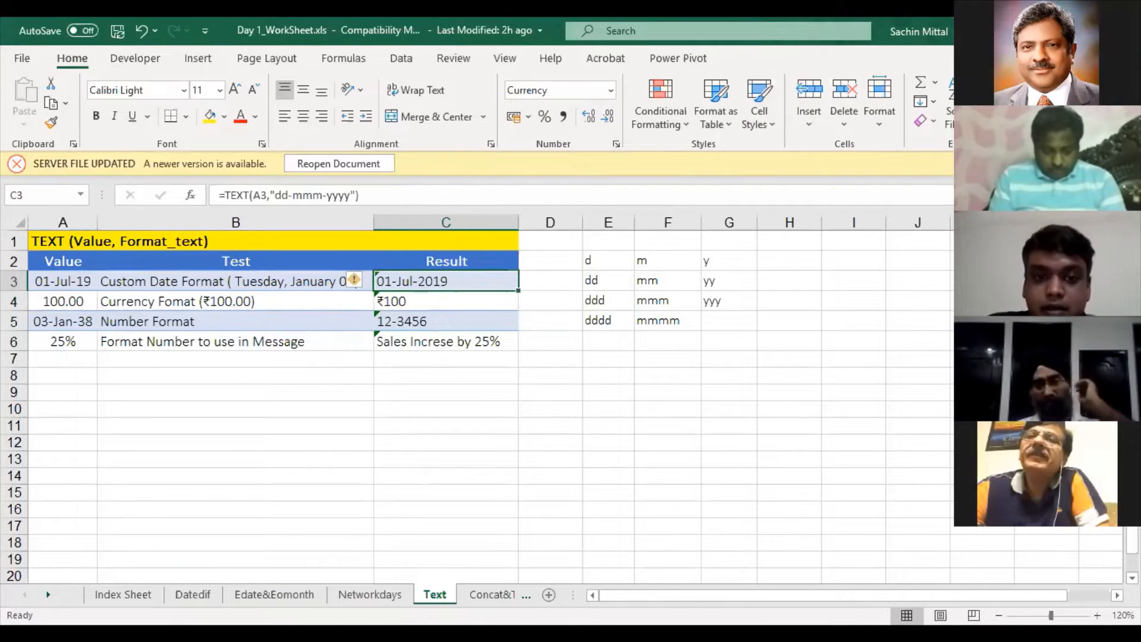
Replace the whole date format in C3's TEXT formula with "mmm-yy"
double_click(485, 283)
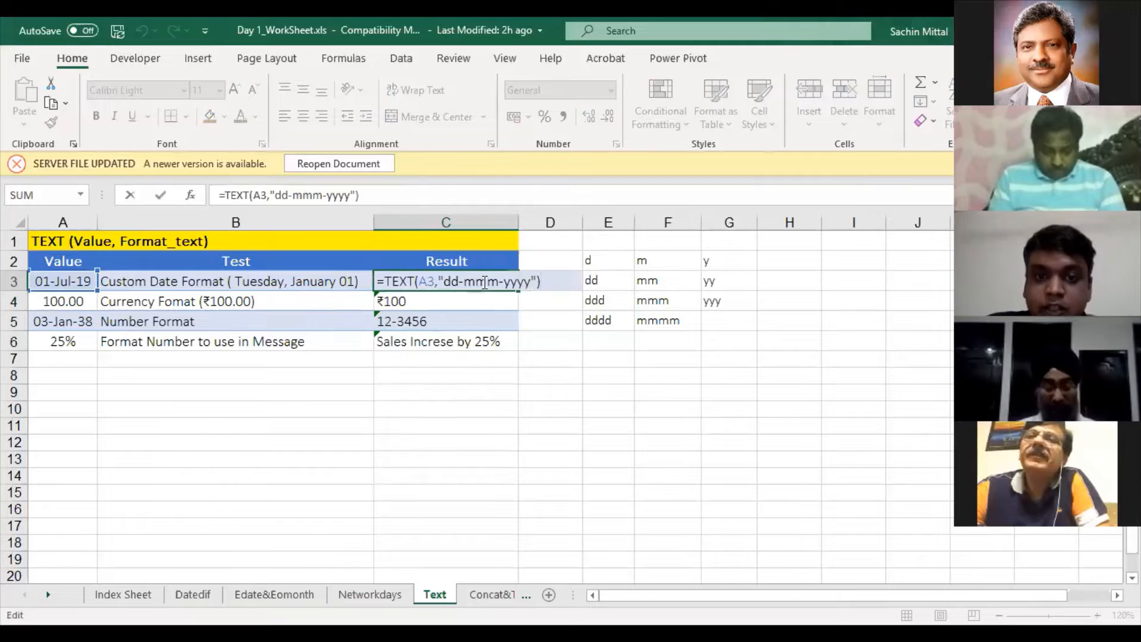
drag(531, 282, 453, 286)
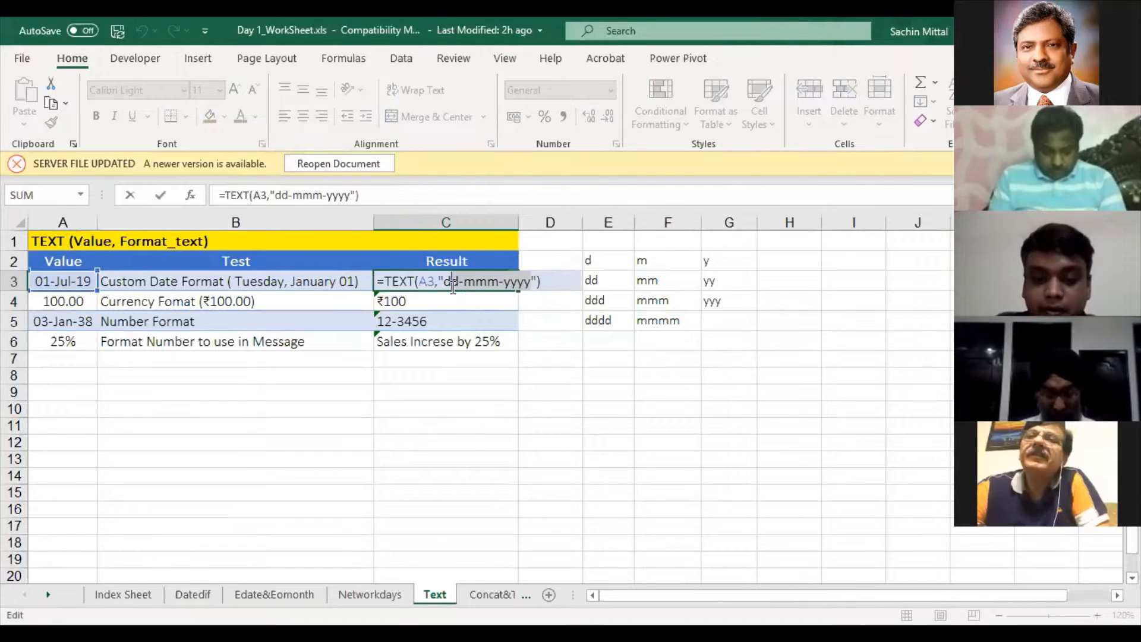
text(mmm)
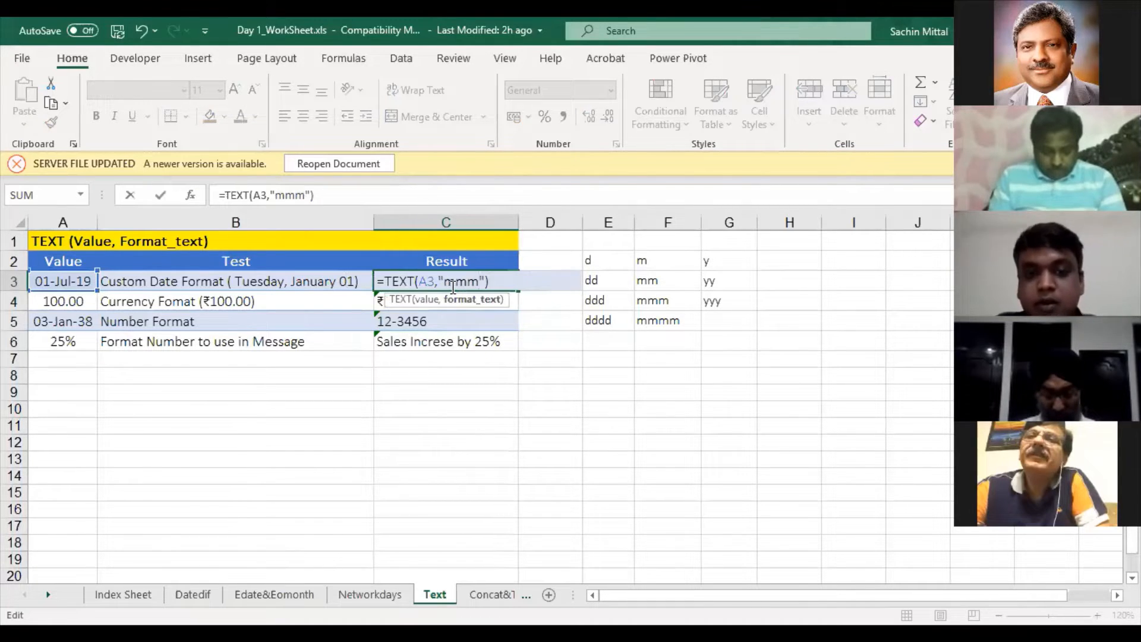
text(-yy)
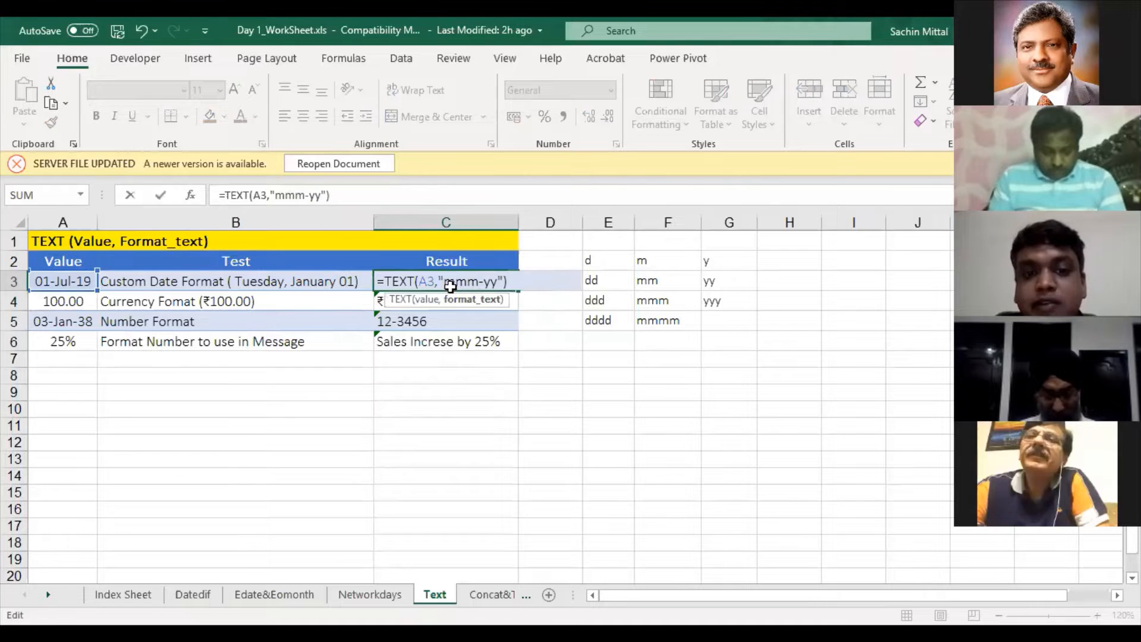
key(Return)
key(Up)
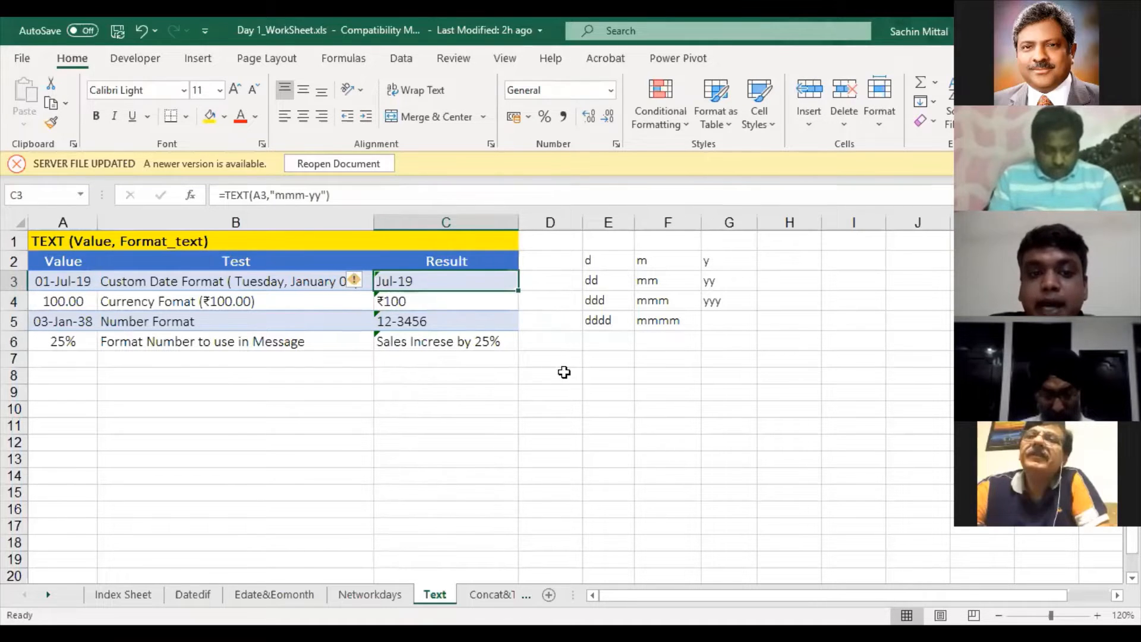
Review the TEXT formula in C3 and select the currency result in C4
click(445, 300)
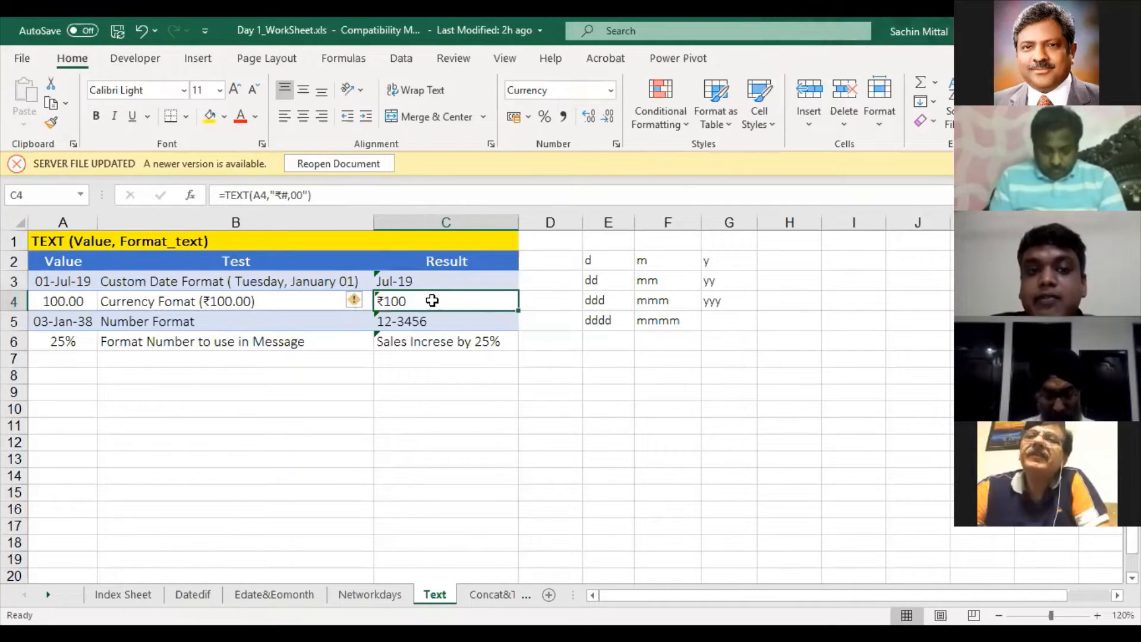
click(443, 283)
double_click(460, 288)
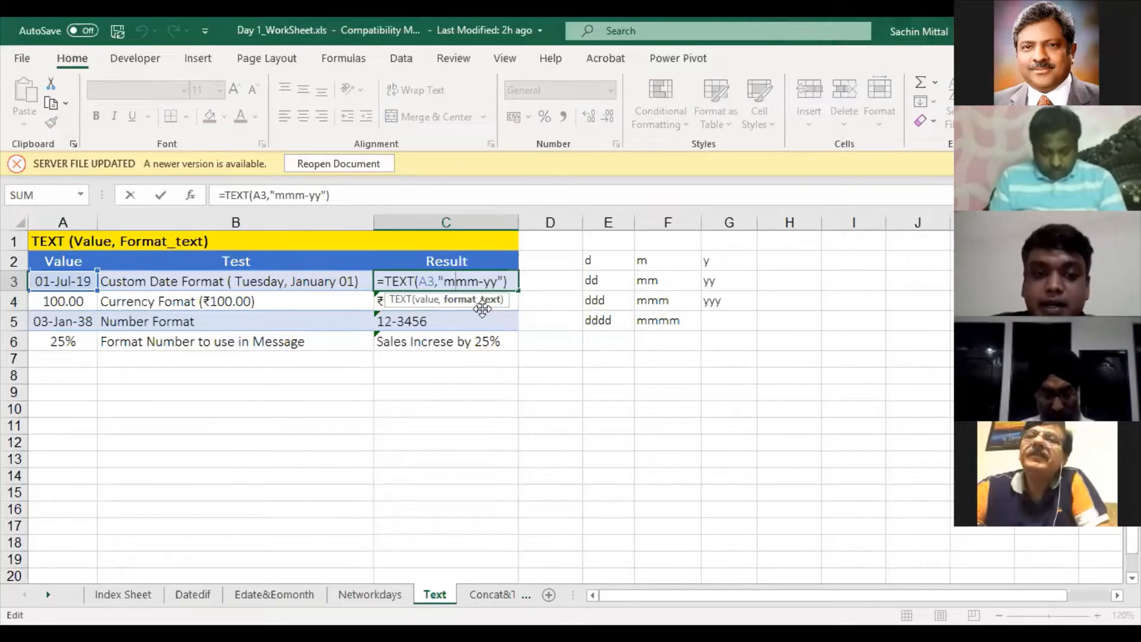
key(ctrl+Return)
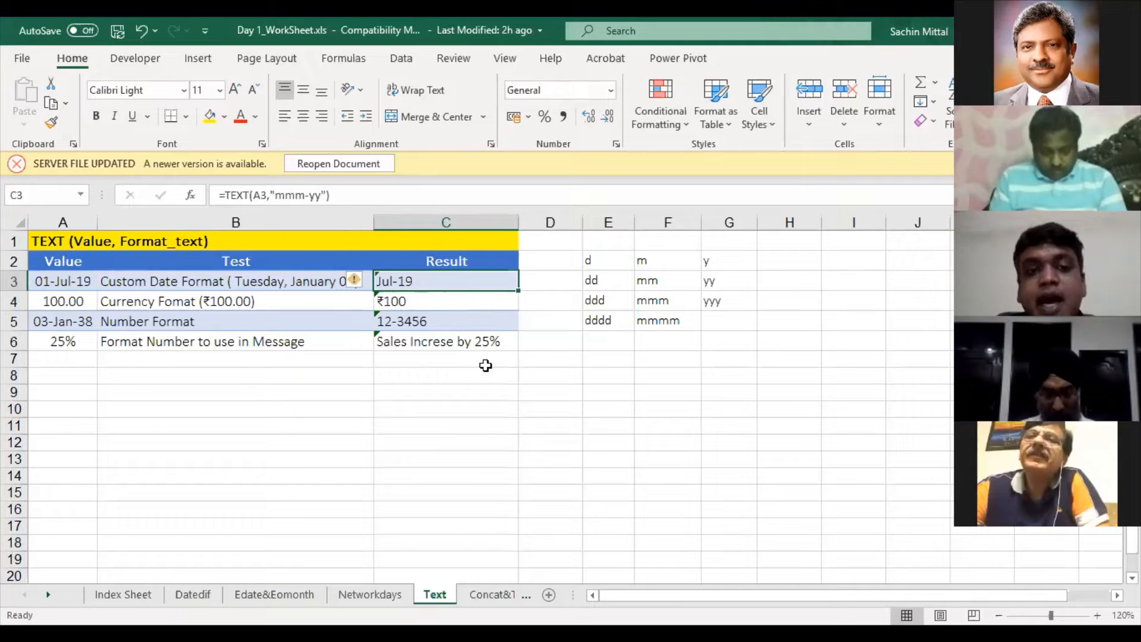
key(Down)
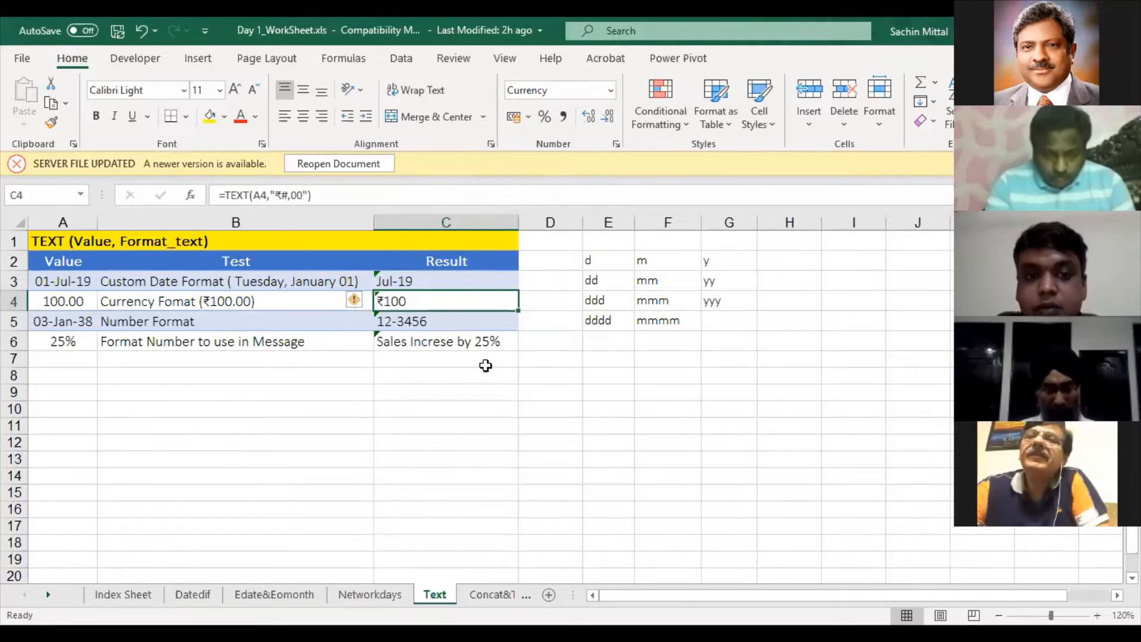
key(F2)
key(Left)
key(Left)
key(Left)
key(Left)
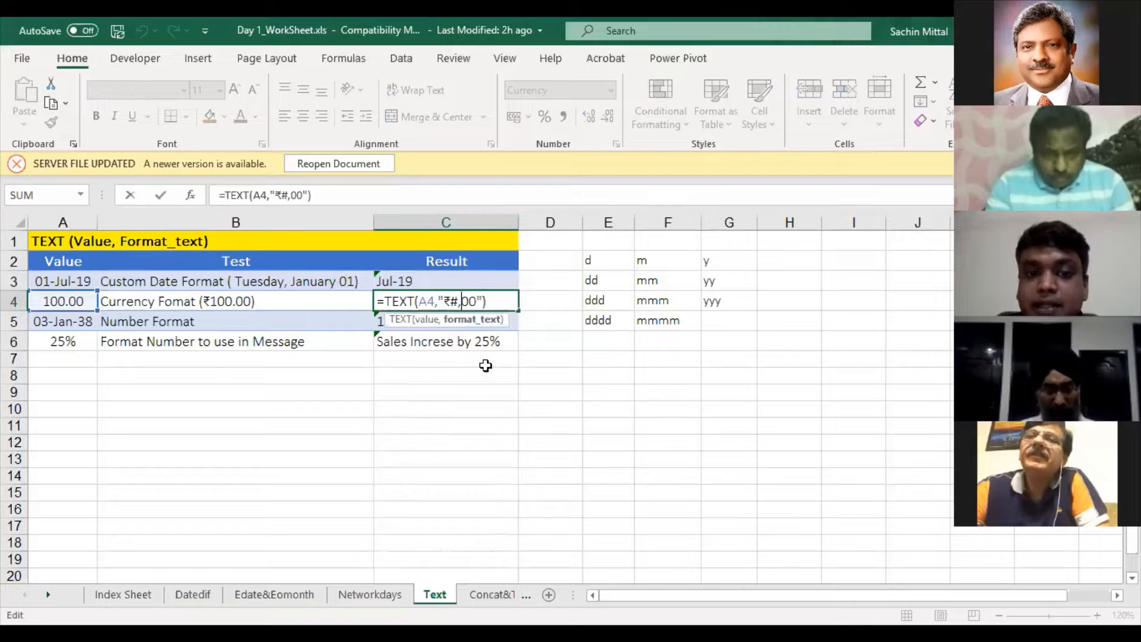
key(Escape)
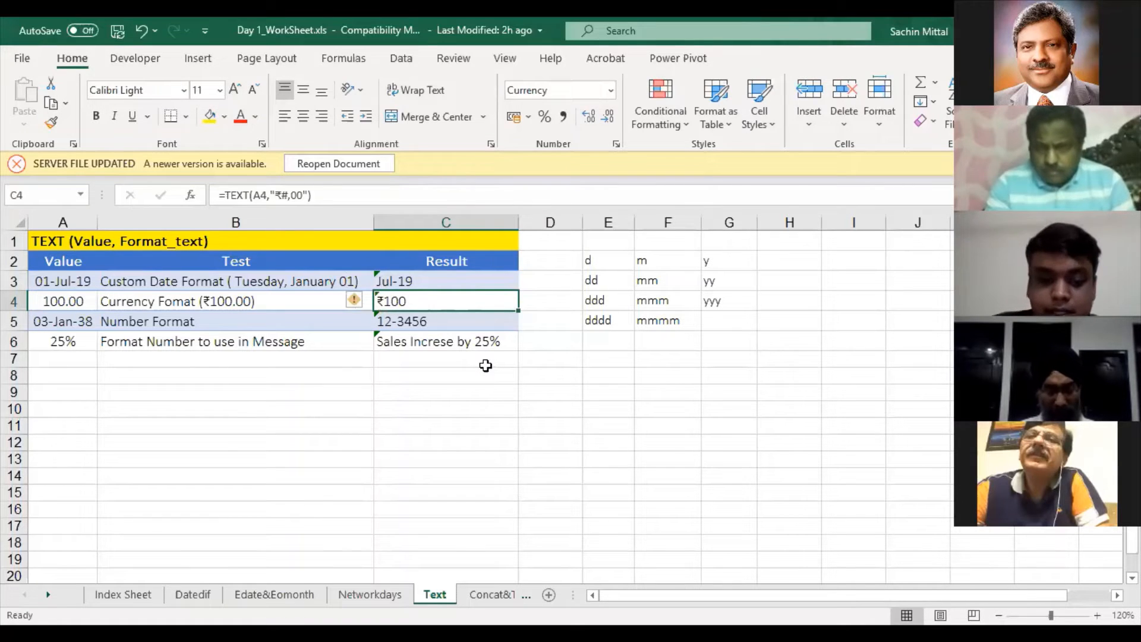
Replace C4's formula with a TEXT function of A4 that has an empty format, ""
text(=)
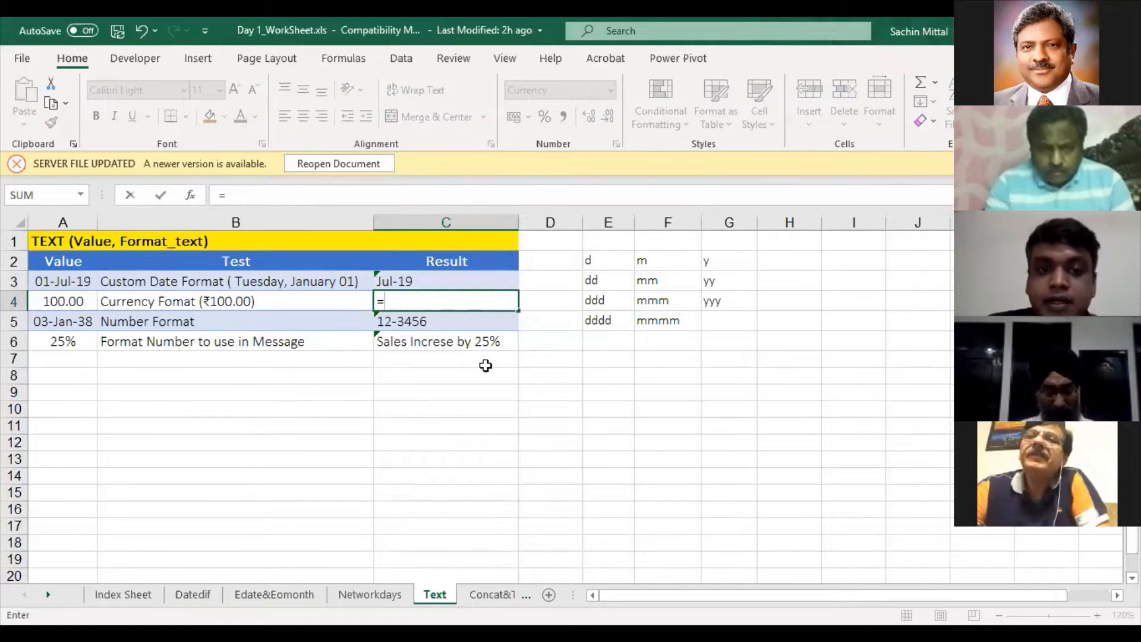
text(TEXT()
key(Left)
key(Left)
text(,")
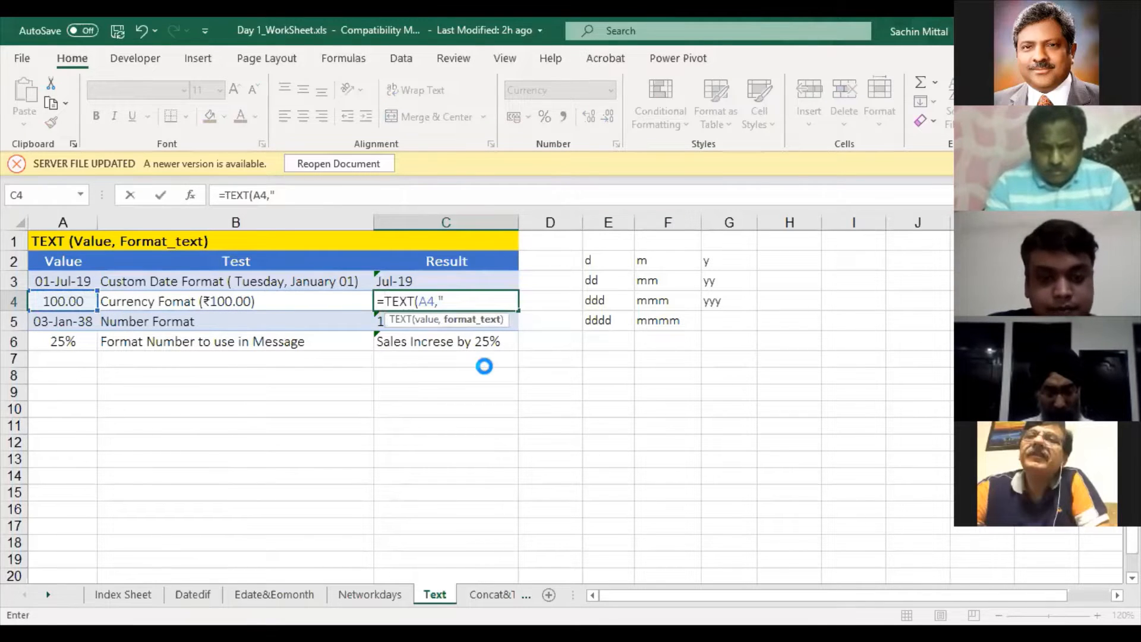
key(Return)
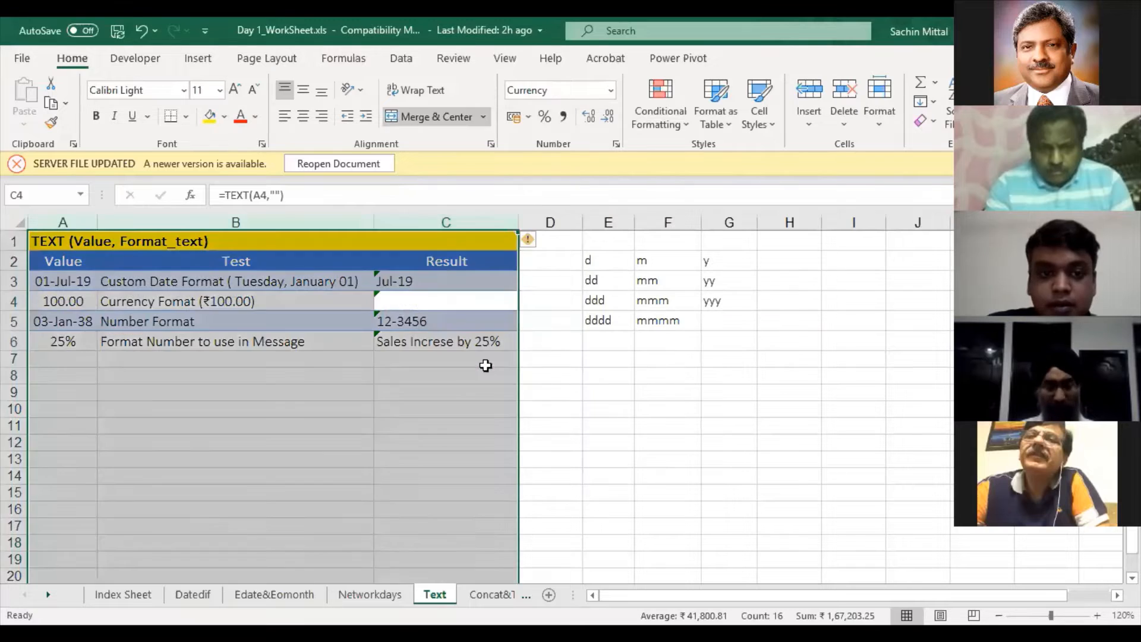
Enter the formula =TEXT(A4,"₹000.00") in C4 as the currency result
text(=)
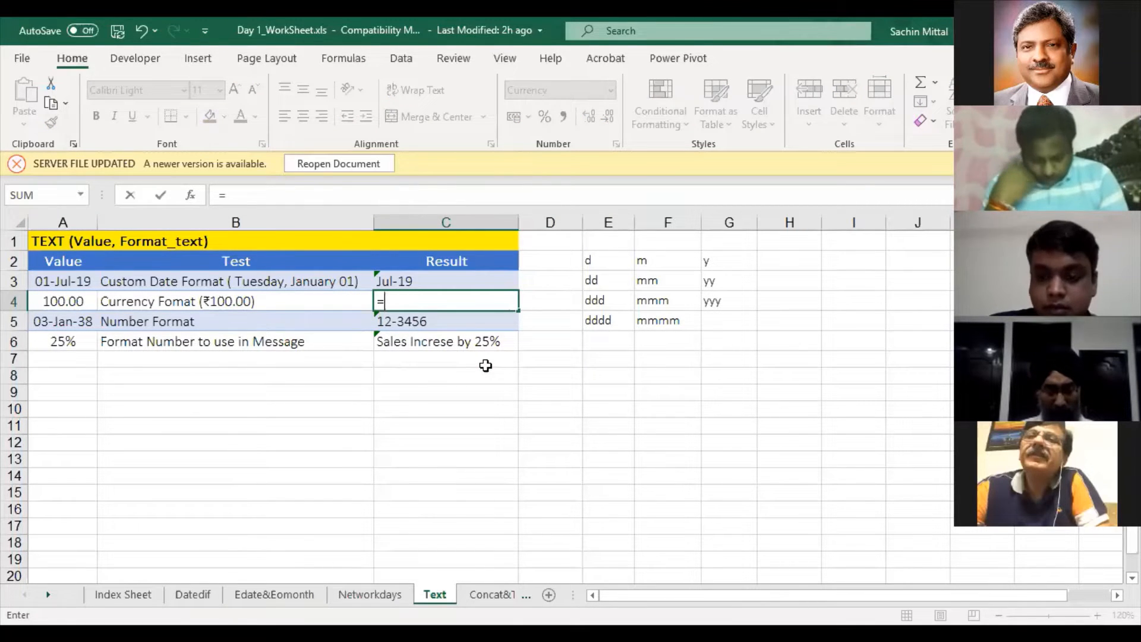
text(TEXT(A4,"₹)
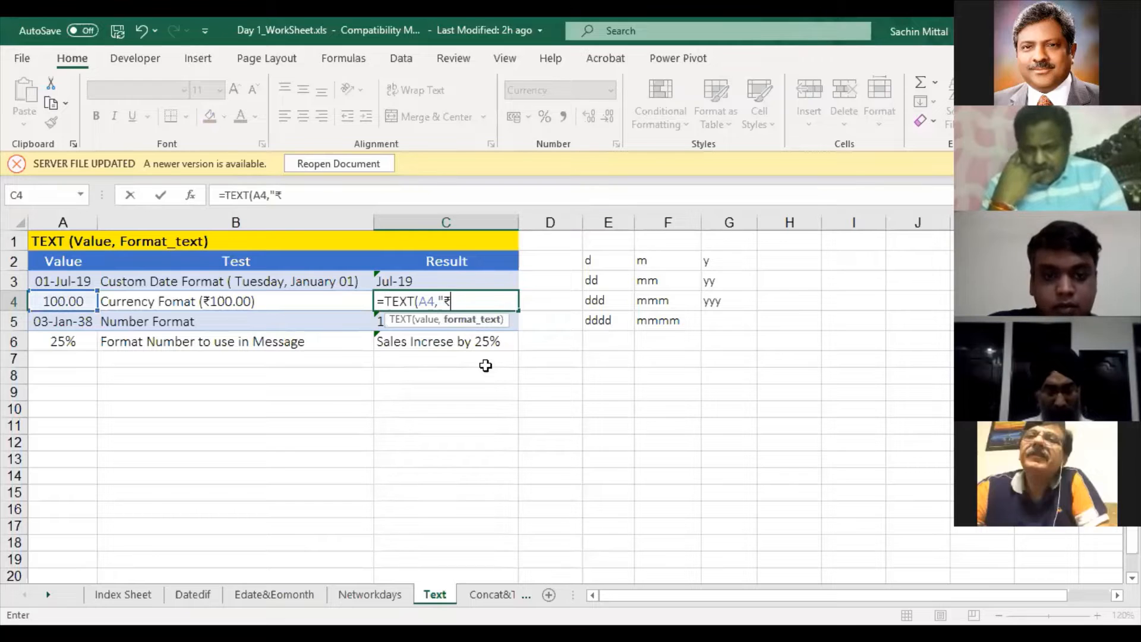
text(00)
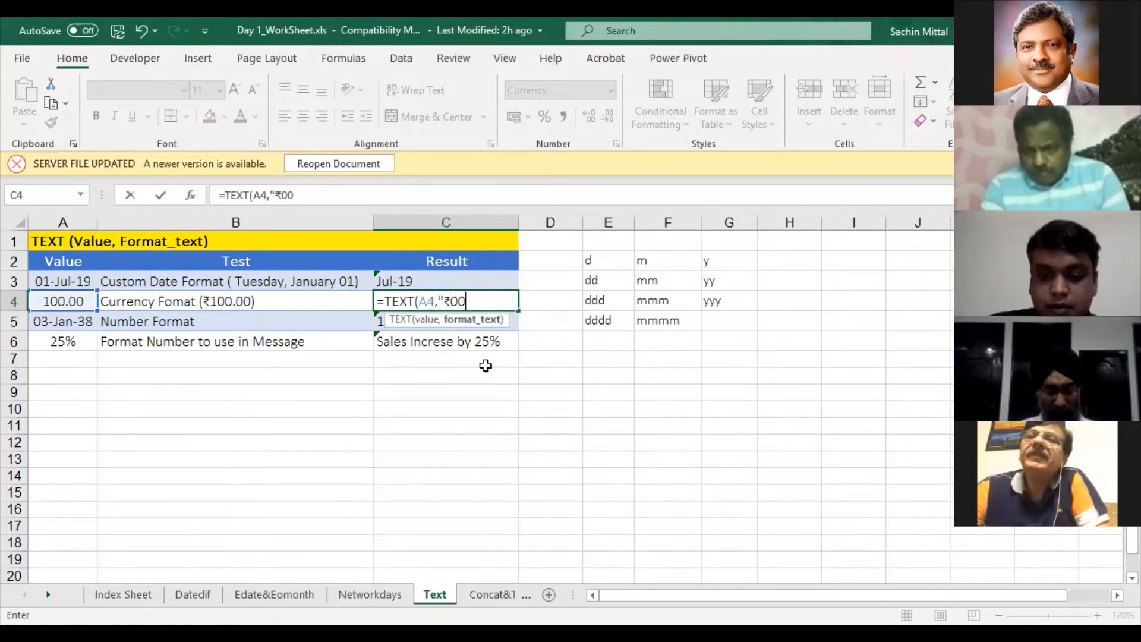
text(0.00)
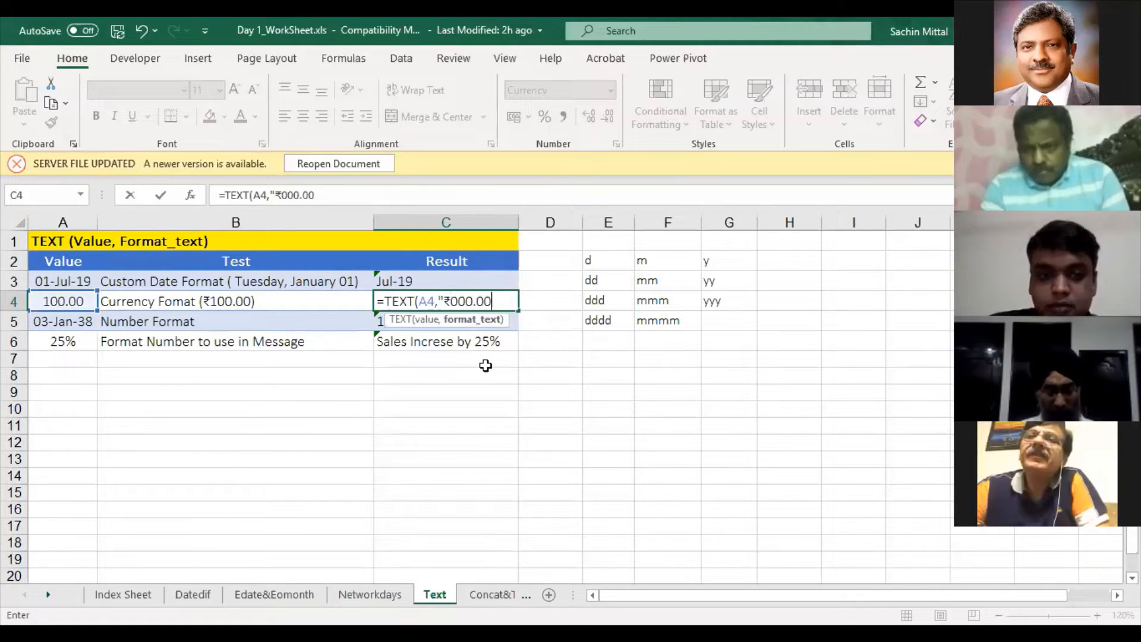
text(")
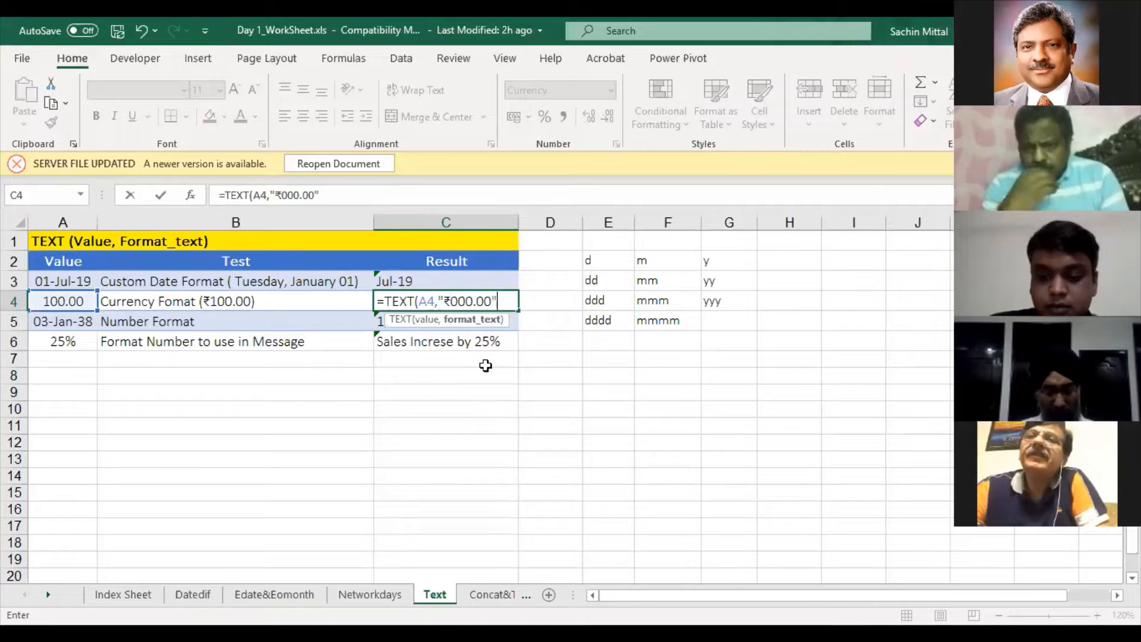
text(0)
key(BackSpace)
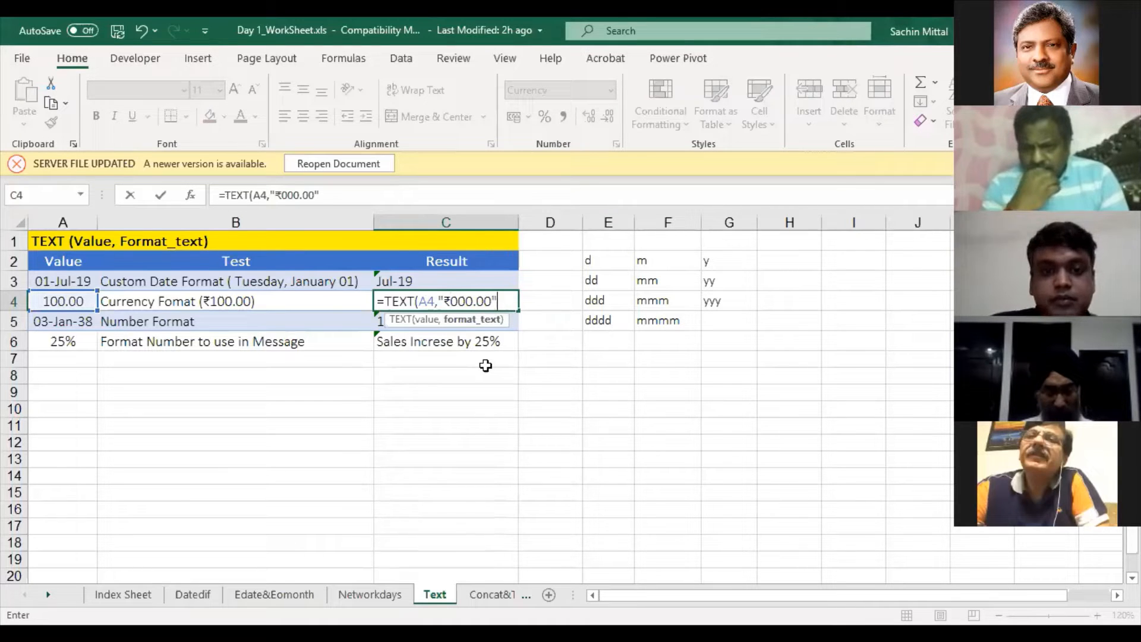
text())
key(ctrl+Return)
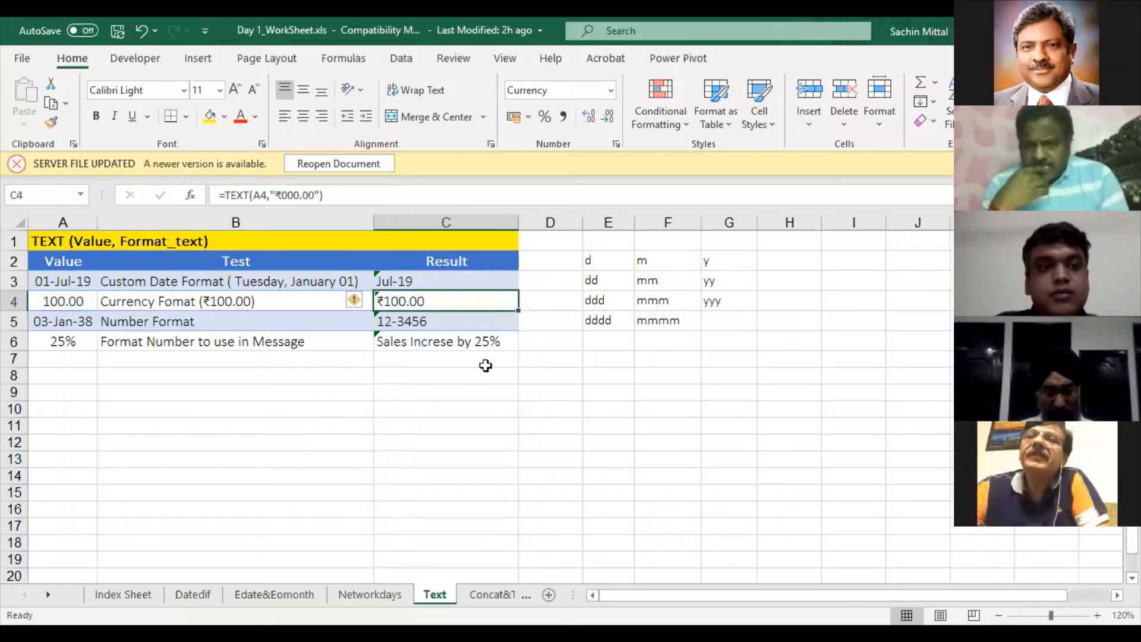
Replace the first zero in C4's currency format with #, making it "₹#00.00"
key(F2)
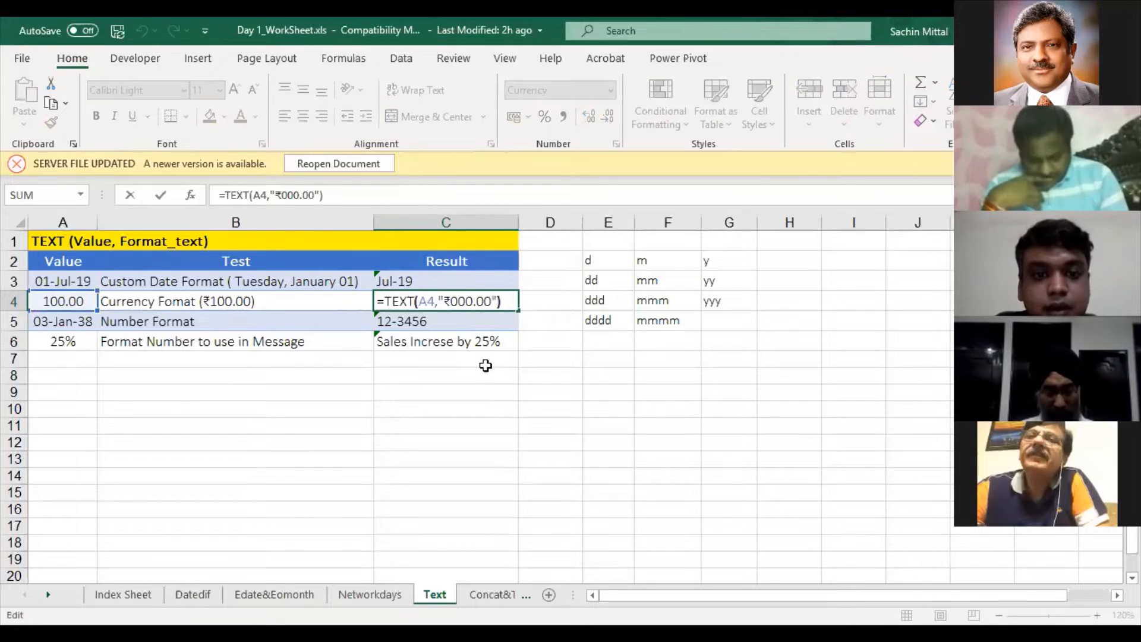
key(Left)
key(Left)
key(Left)
key(Left)
key(Left)
key(Left)
key(Left)
key(BackSpace)
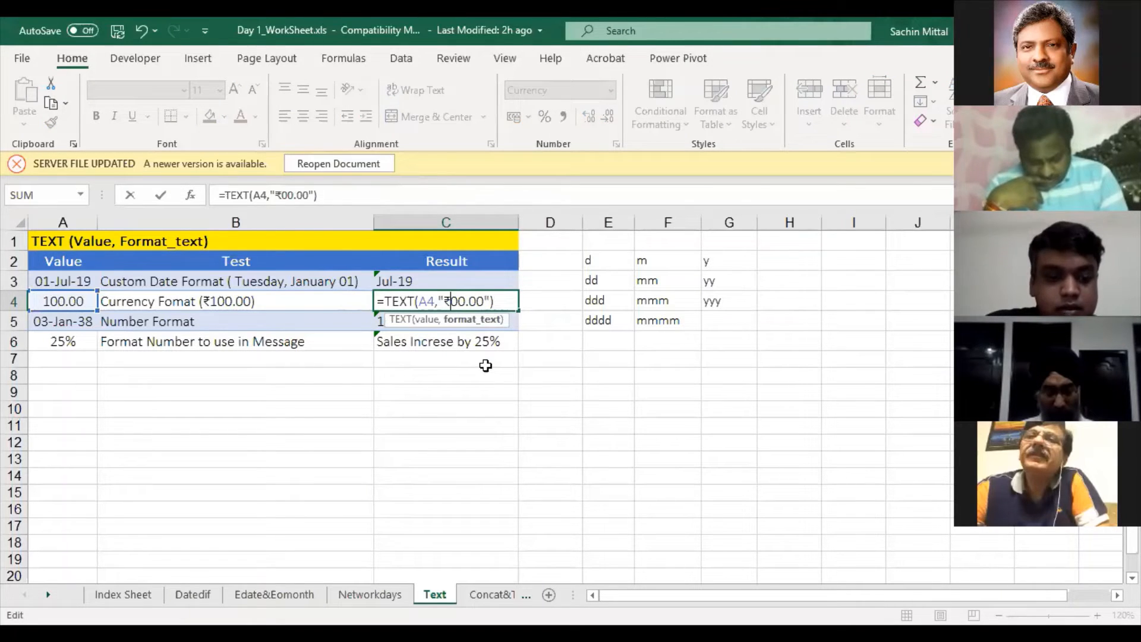
key(Return)
Set the amount in A4 to 2 and review the TEXT formula in C4
key(Up)
key(Left)
key(Left)
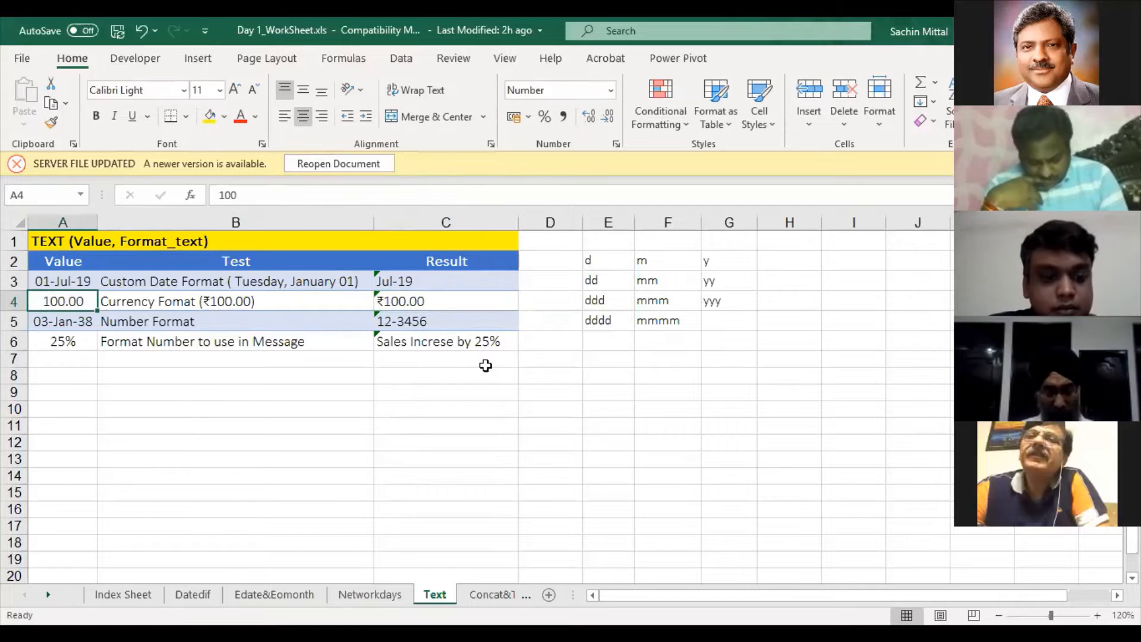
text(2)
key(Return)
key(Up)
key(Right)
key(Left)
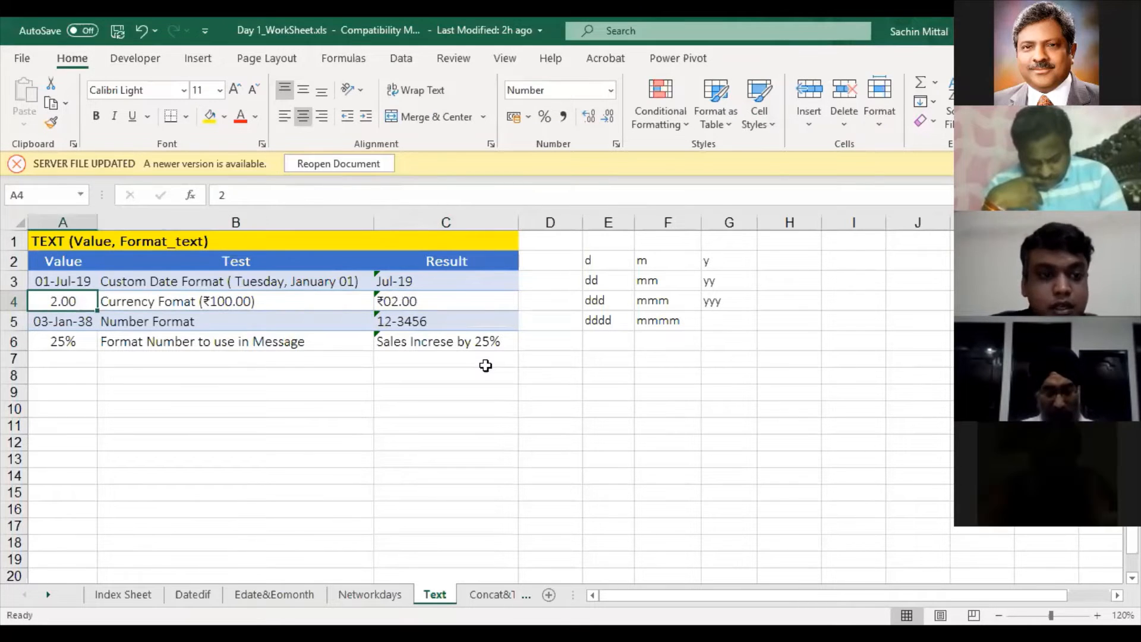
key(Right)
key(Right)
key(F2)
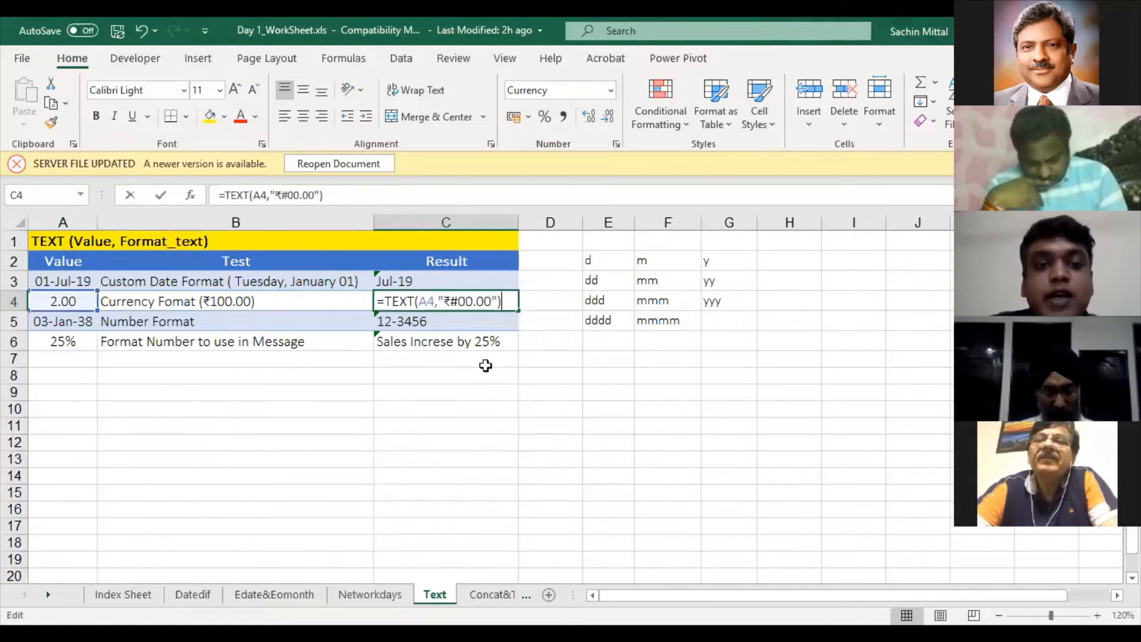
key(Tab)
Write the format symbol # in H1, beside the date code lists
key(Right)
key(Right)
key(Right)
key(Up)
key(Up)
key(Up)
key(Right)
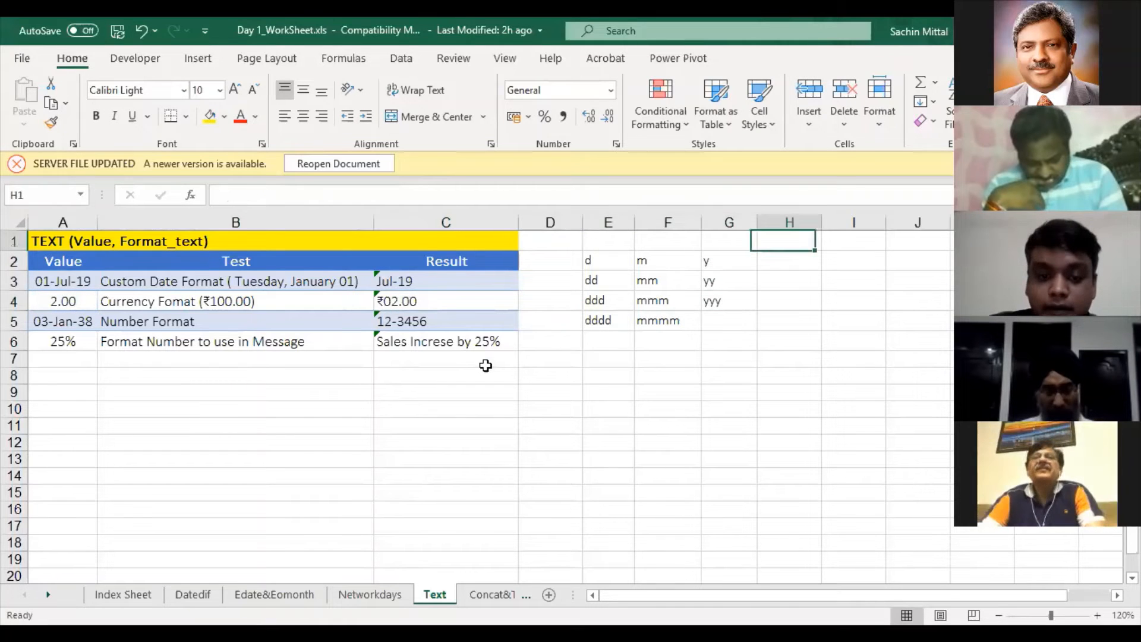
text(#)
key(Return)
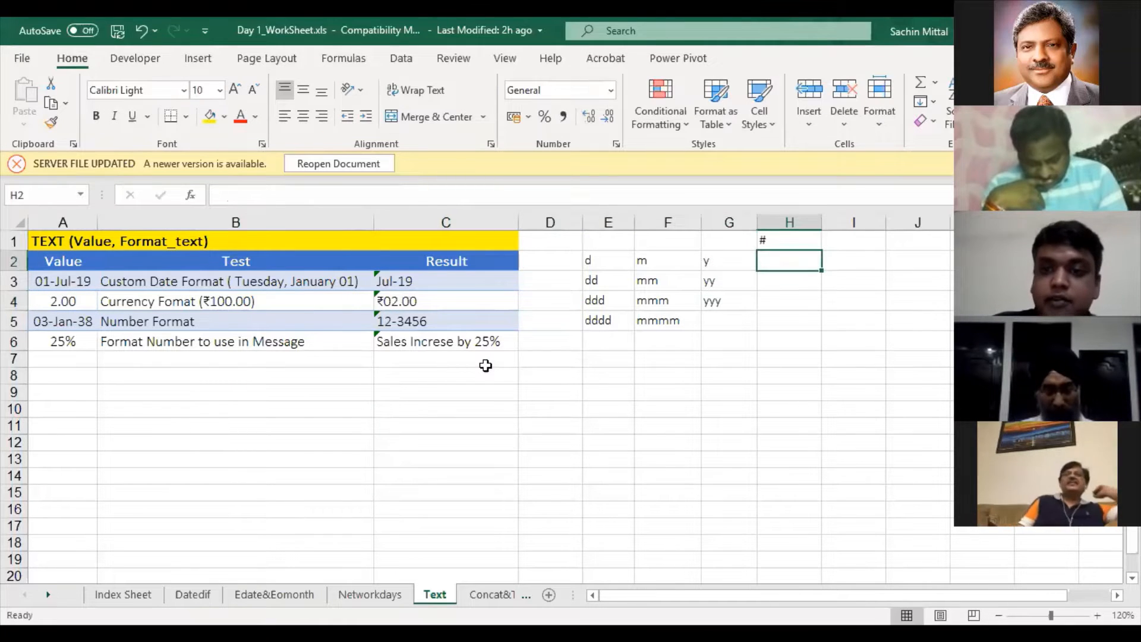
Clear the # symbol from H1
scroll(727, 504, up, 1)
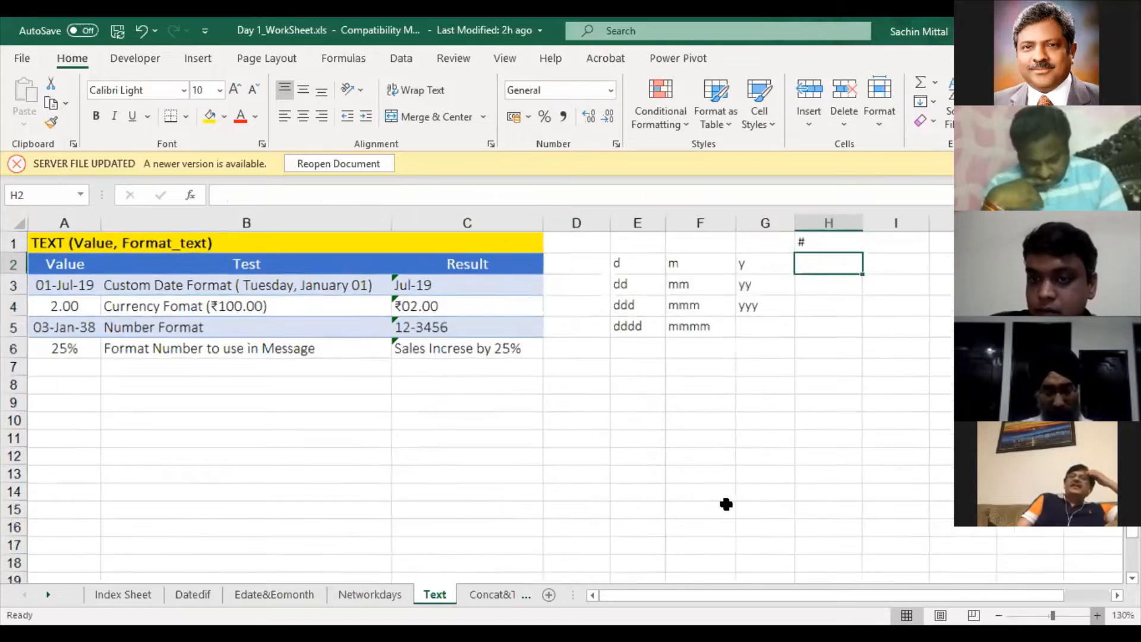
scroll(727, 504, up, 1)
click(912, 249)
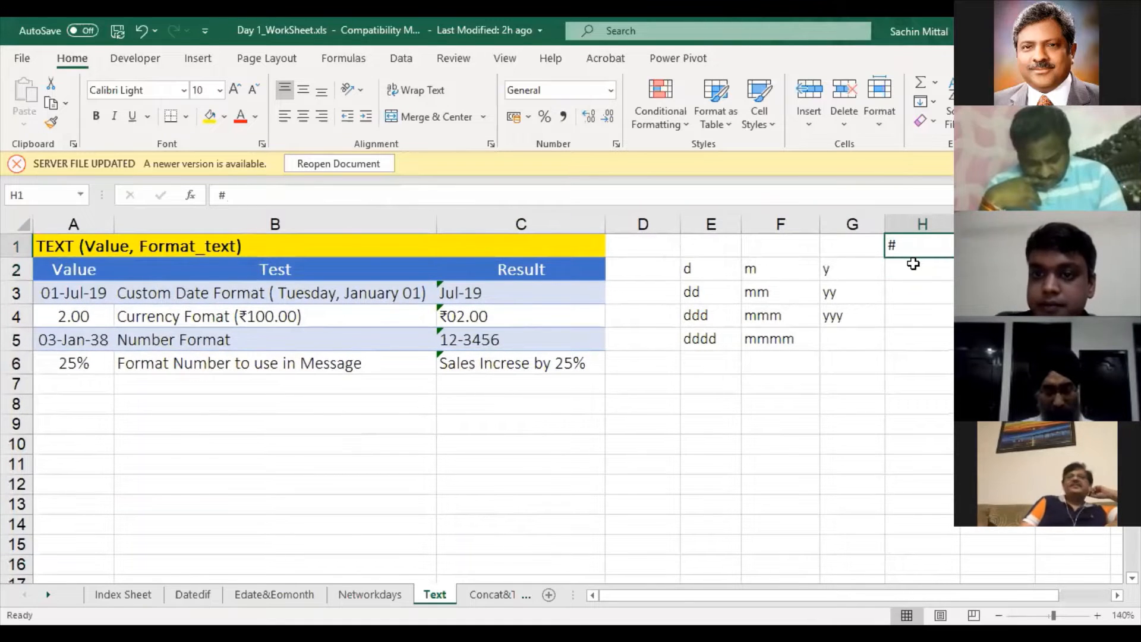
key(Delete)
List the format symbols # in C9 and 0 in C10, and select both cells
key(Left)
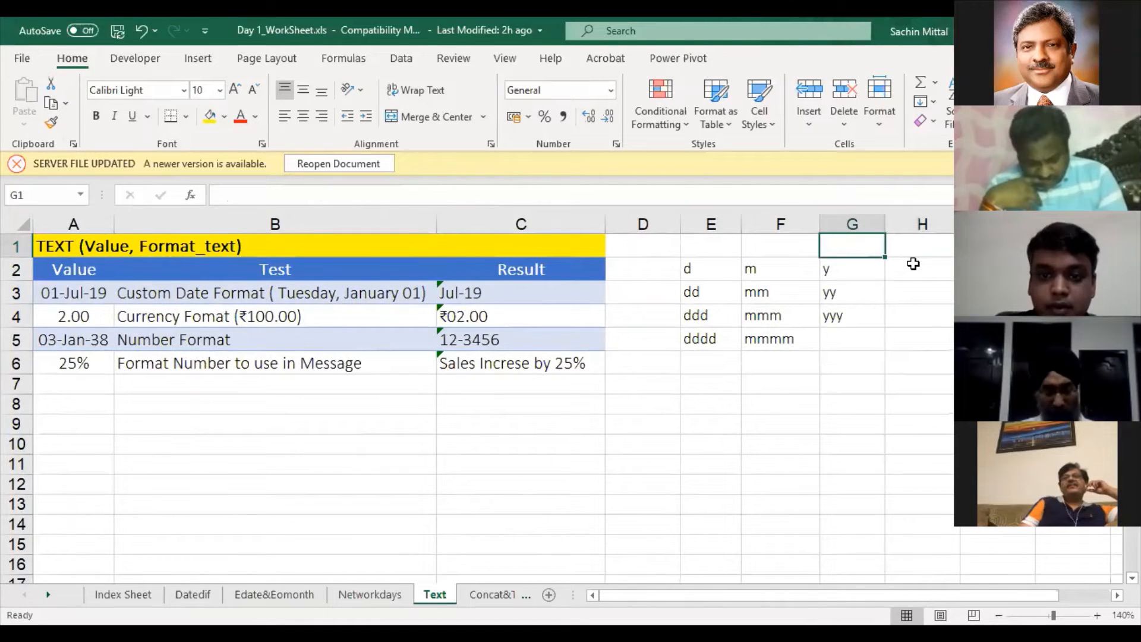
key(Left)
key(Left)
key(Left)
key(Left)
key(Down)
key(Down)
key(Down)
key(Down)
key(Down)
key(Down)
key(Down)
key(Down)
key(Down)
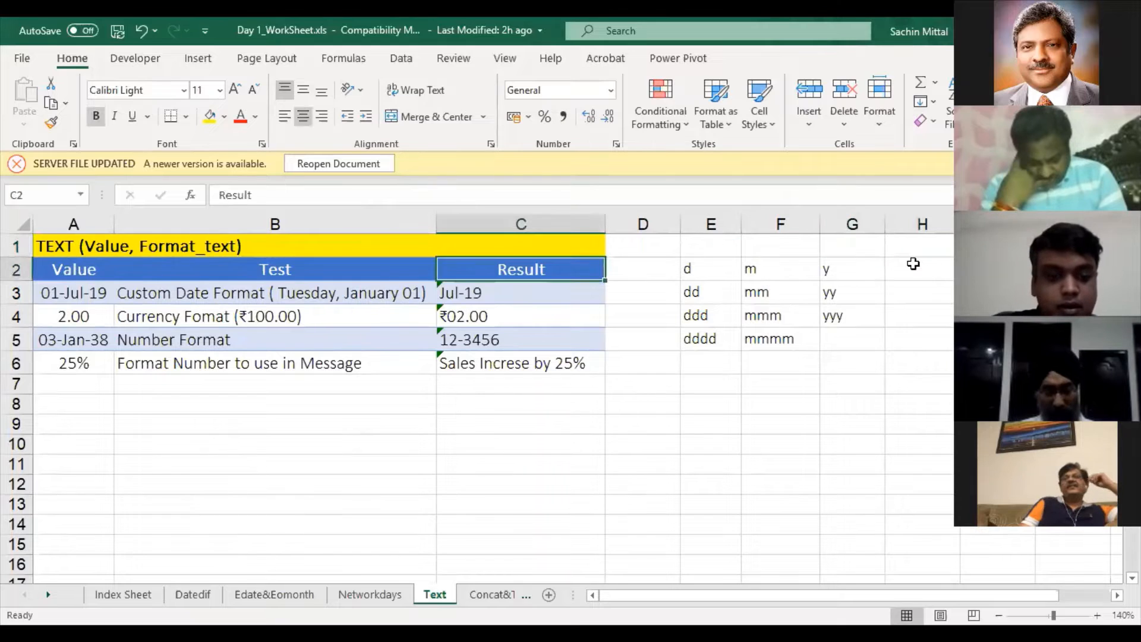
key(Up)
text(#)
key(Return)
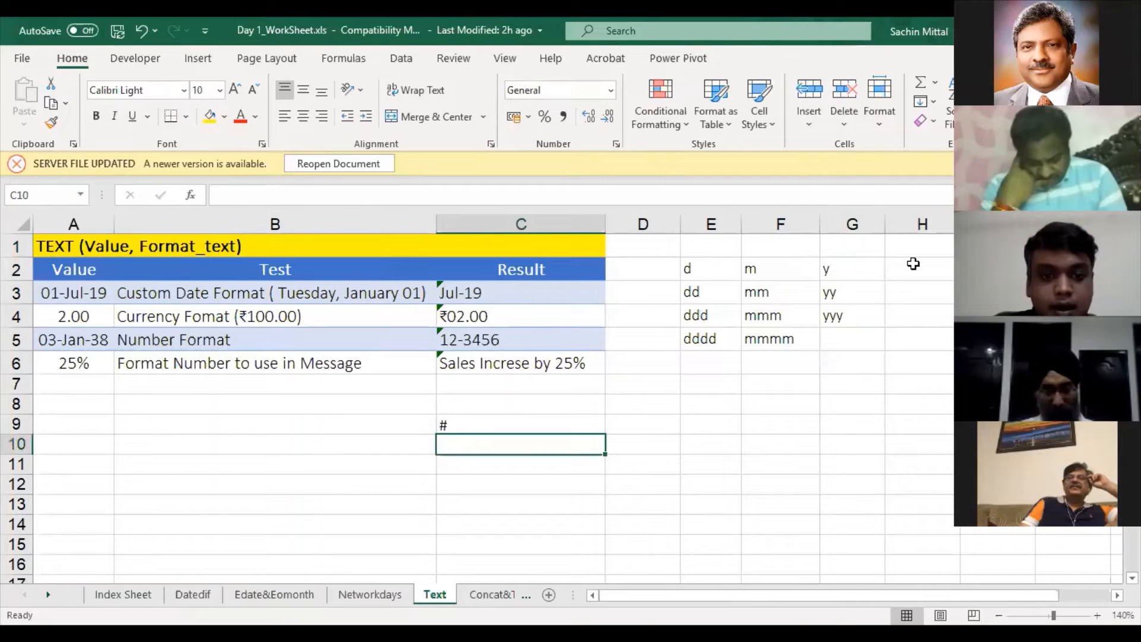
text(0)
key(Return)
key(Up)
key(Up)
key(shift+Down)
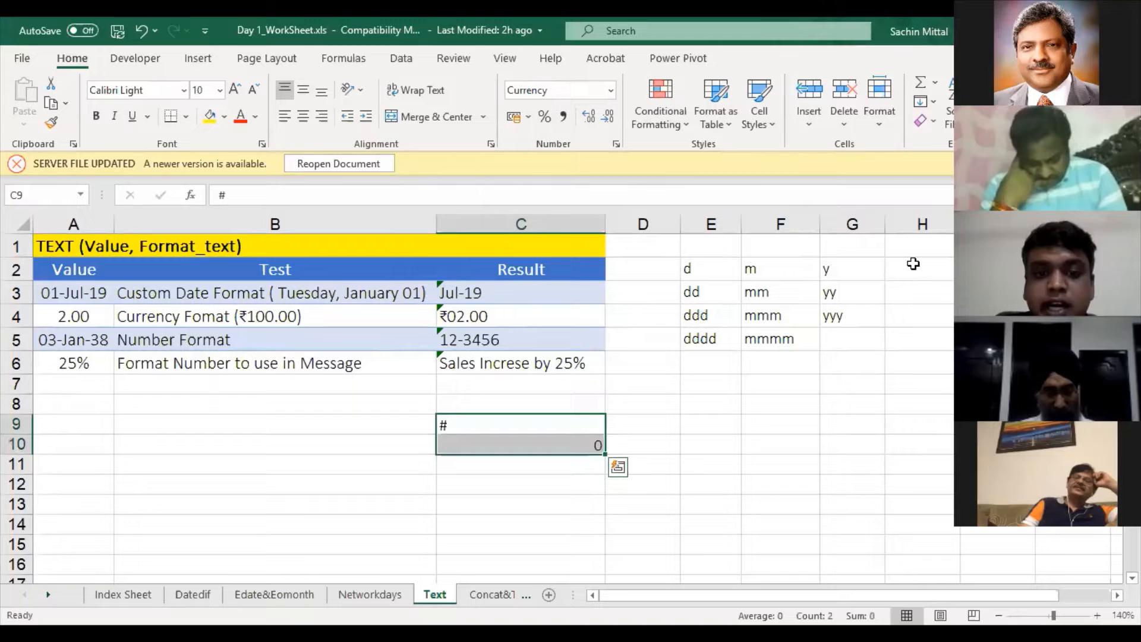
Undo the # and 0 entries in C9 and C10
key(Right)
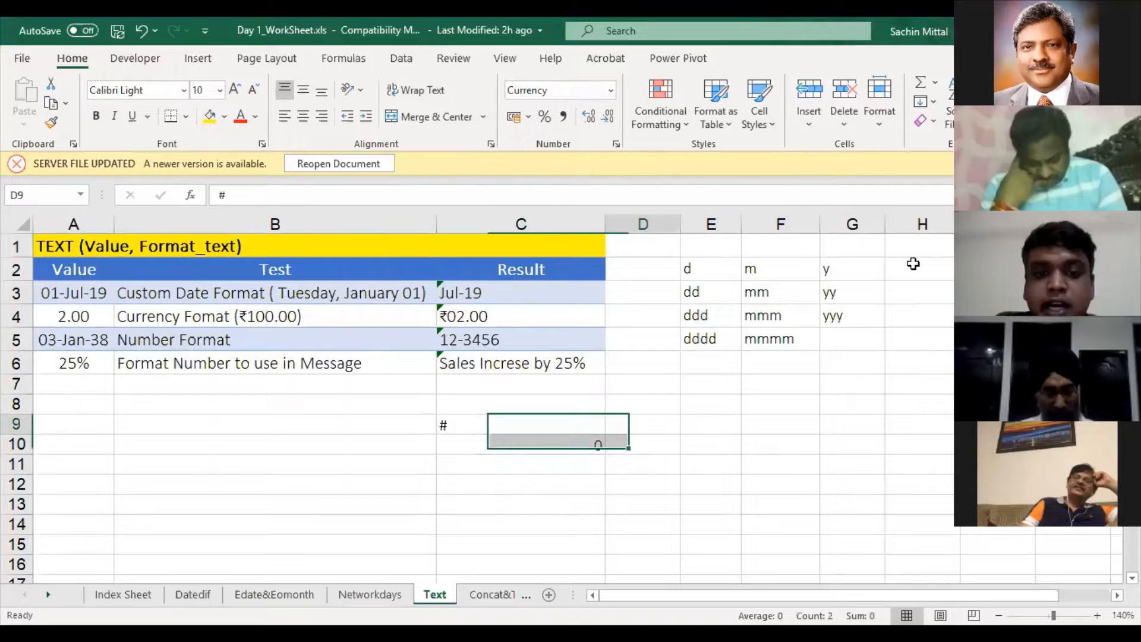
key(Down)
key(Left)
key(ctrl+z)
key(ctrl+z)
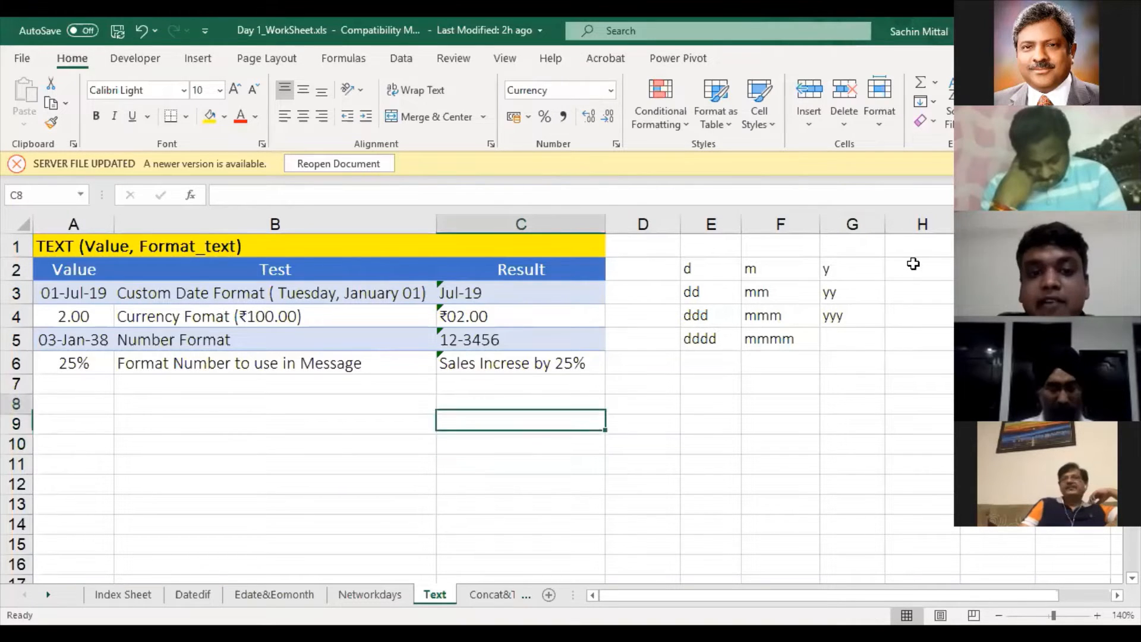
Examine the # and 0 placeholders in C4's currency TEXT formula
key(Up)
key(Up)
key(Up)
key(Up)
key(Up)
key(F2)
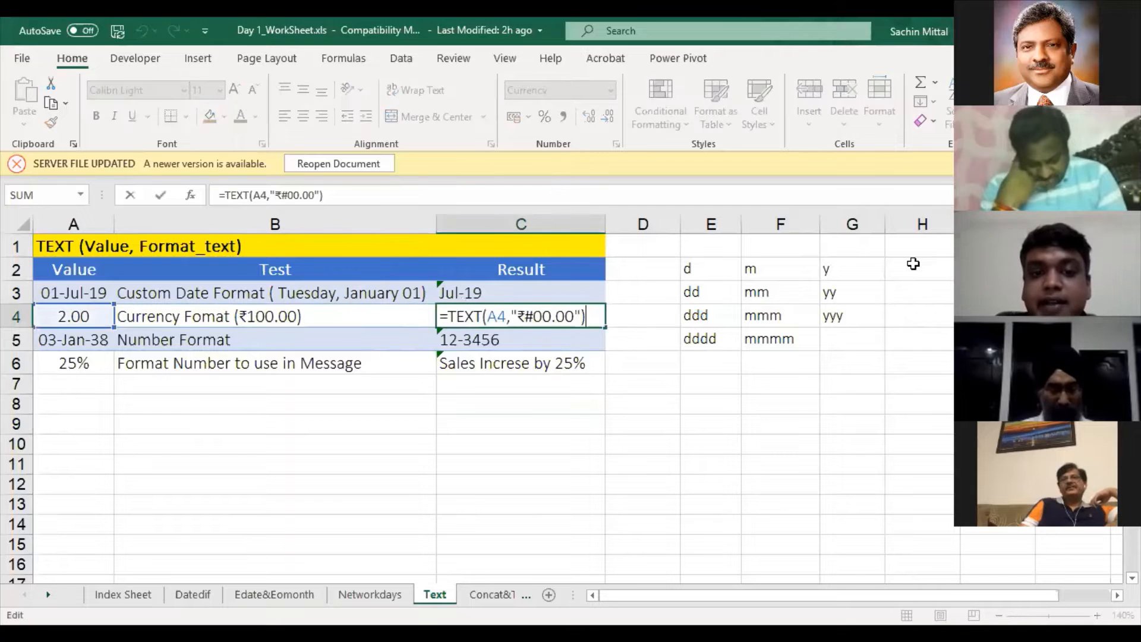
key(Left)
key(Left)
key(Left)
key(Left)
key(Left)
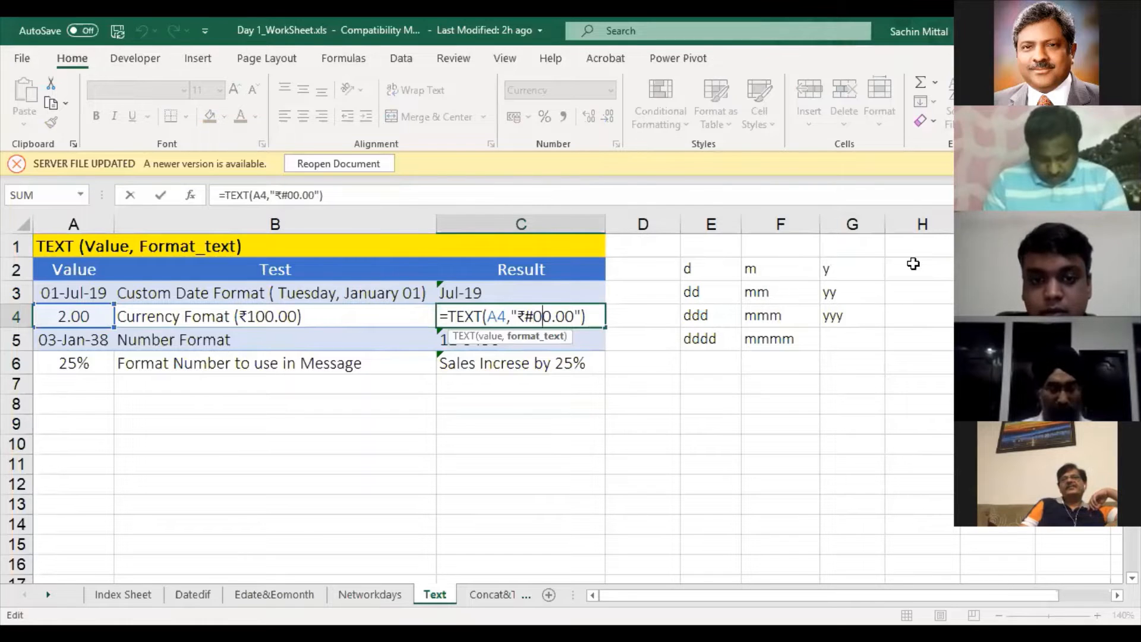
key(Return)
Set the amount in A4 to 1 and check the currency result in C4
key(Up)
key(Left)
key(Left)
text(1)
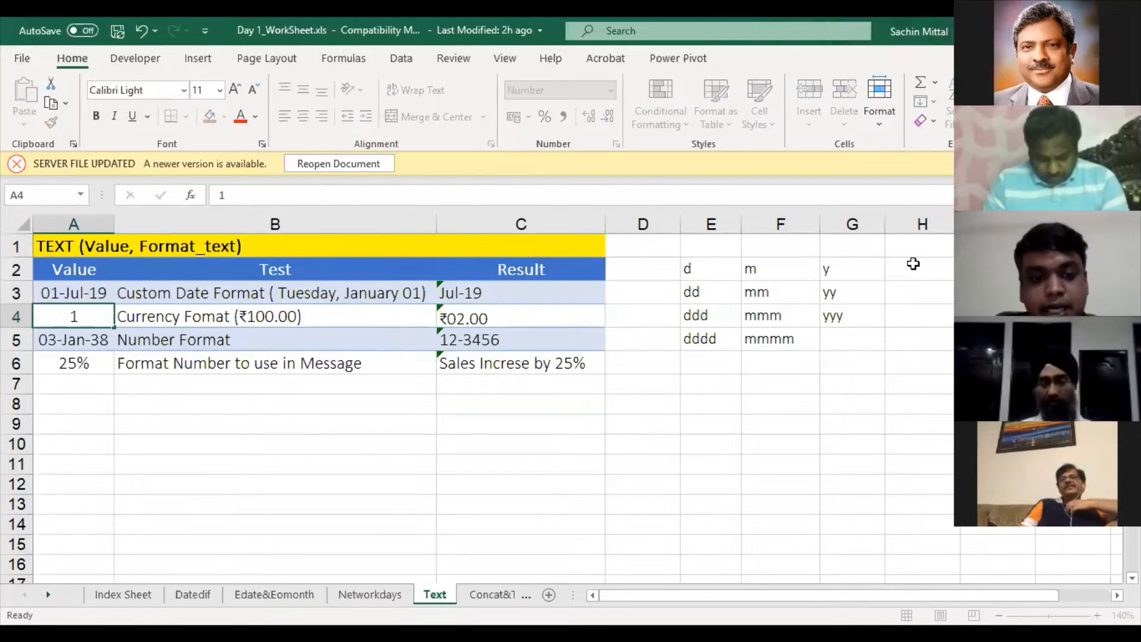
key(Return)
key(Up)
key(Right)
key(Right)
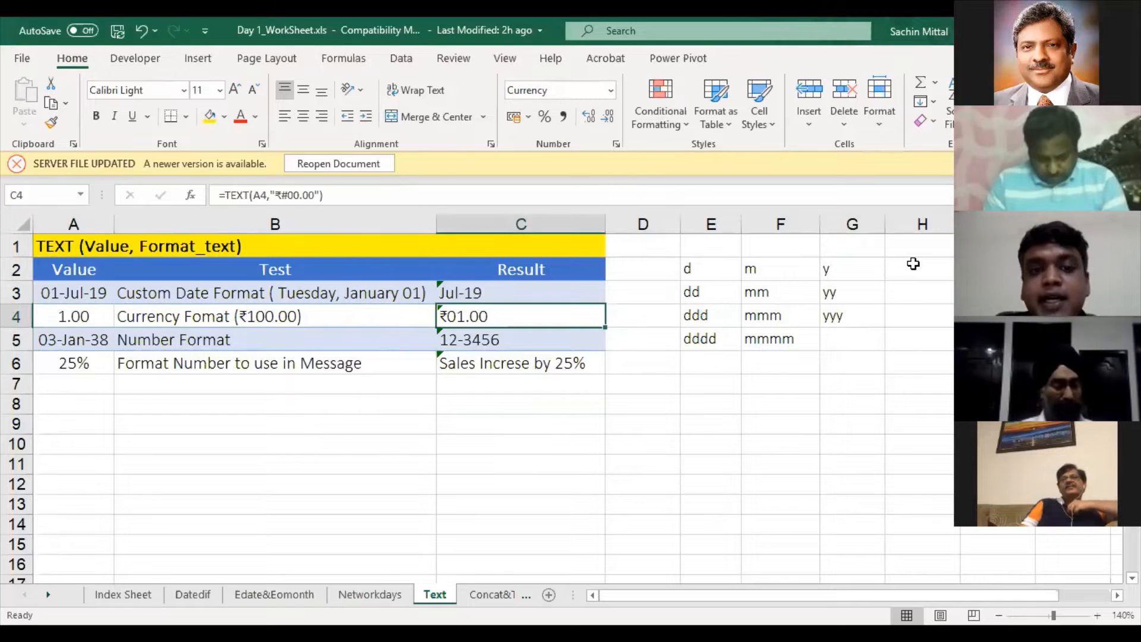
Add a comma separator and another zero to C4's currency format, making it "₹#,000.00"
key(F2)
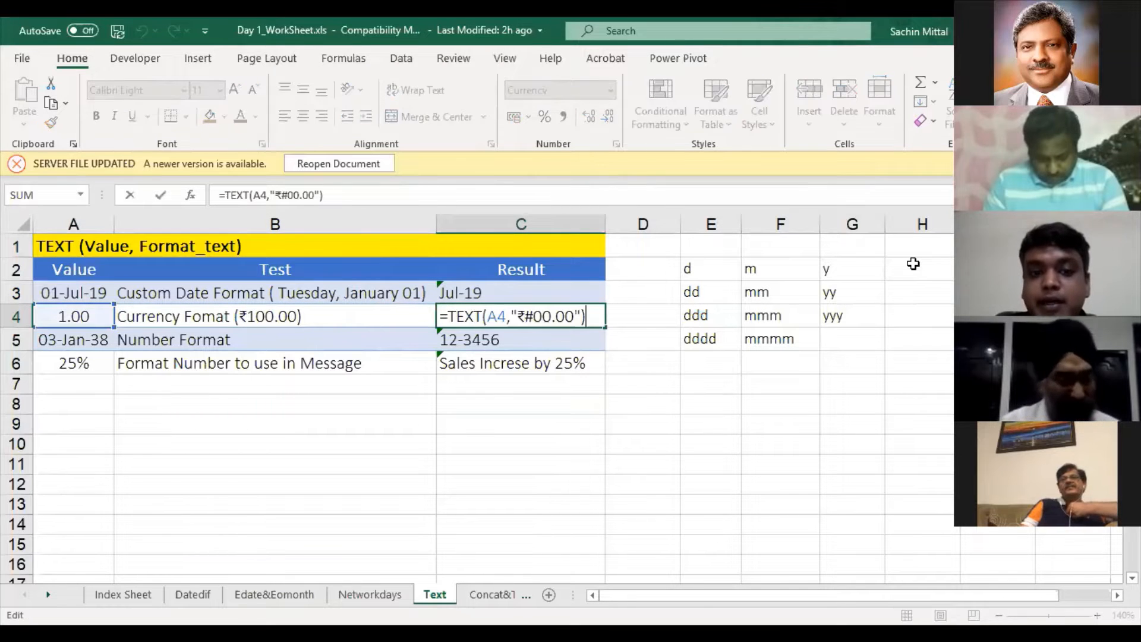
key(Left)
key(Left)
key(Left)
key(Left)
key(Left)
key(Left)
key(Left)
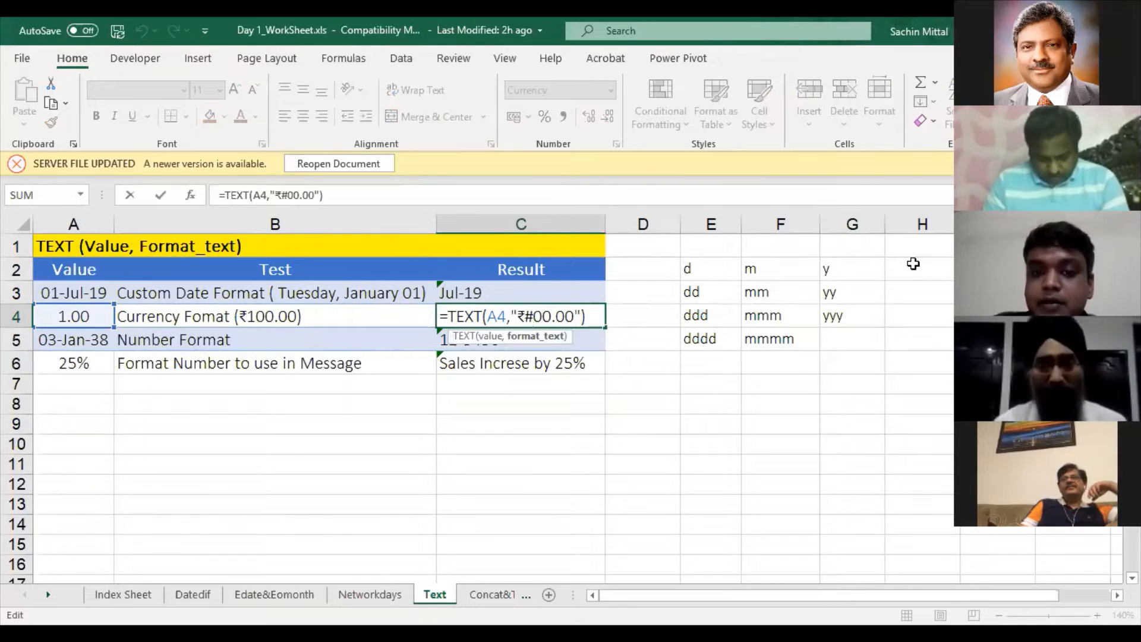
text(0)
text(,)
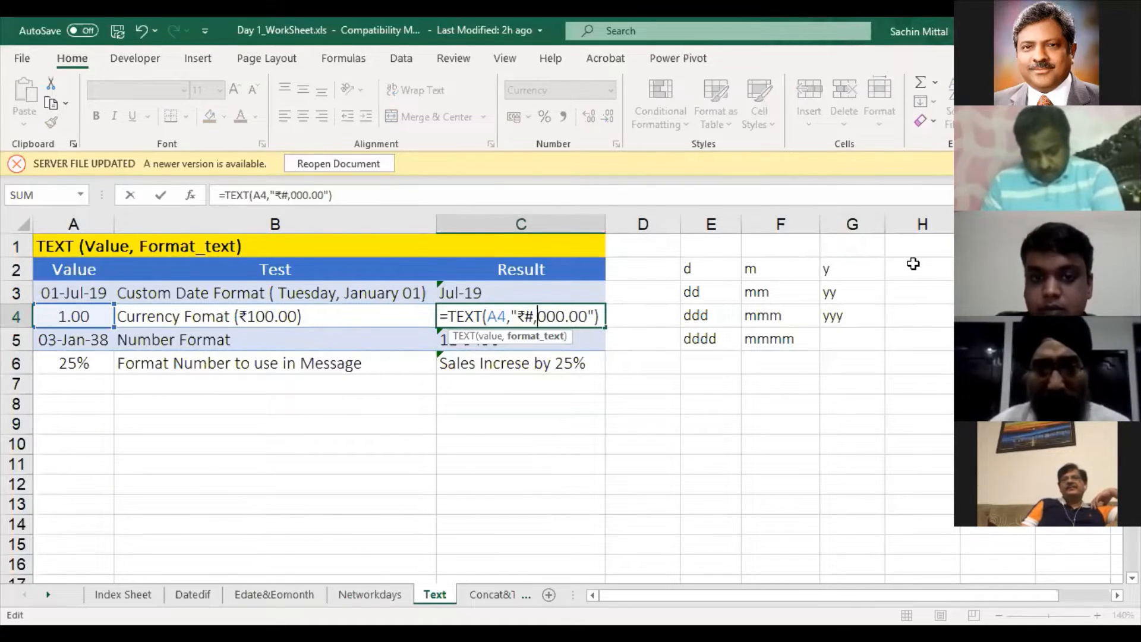
key(Return)
Apply C4's edited currency format and test it with the amounts 1 and 2 in A4
key(Up)
key(Left)
key(Left)
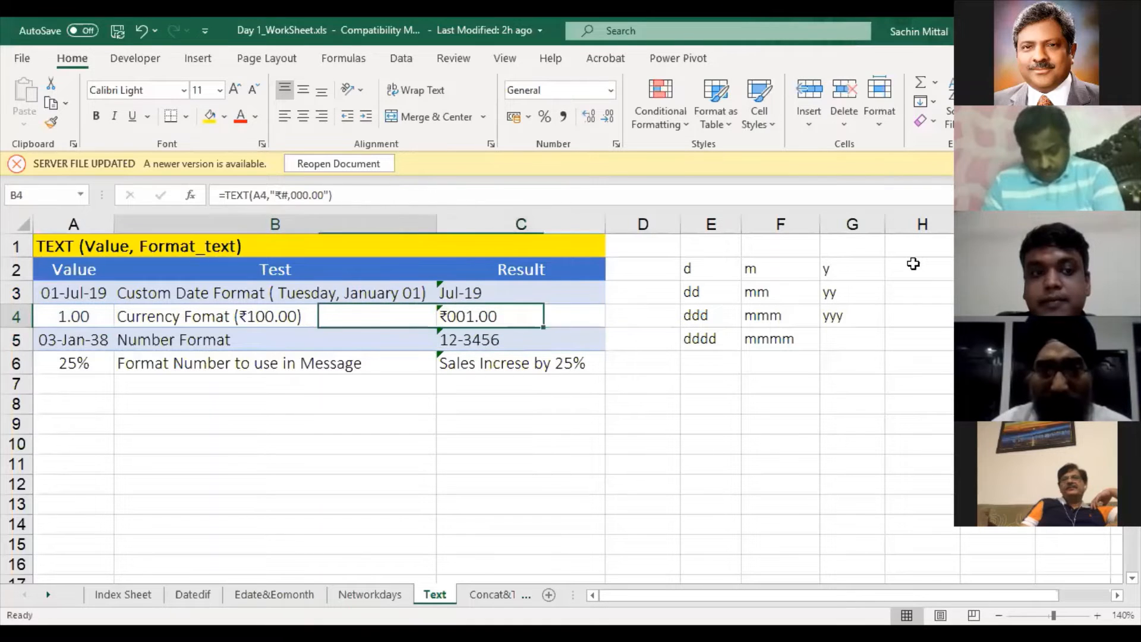
text(100)
key(Escape)
text(1)
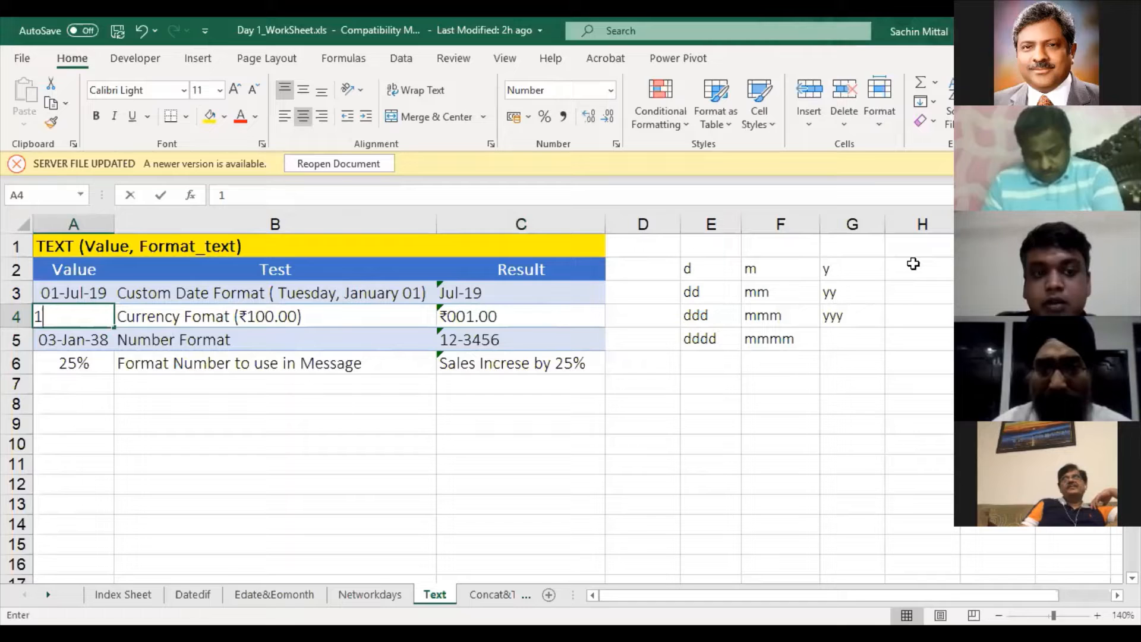
key(Return)
key(Up)
text(2)
key(Return)
Test C4's currency format with the amounts 40 and 30 in A4
key(Up)
text(40)
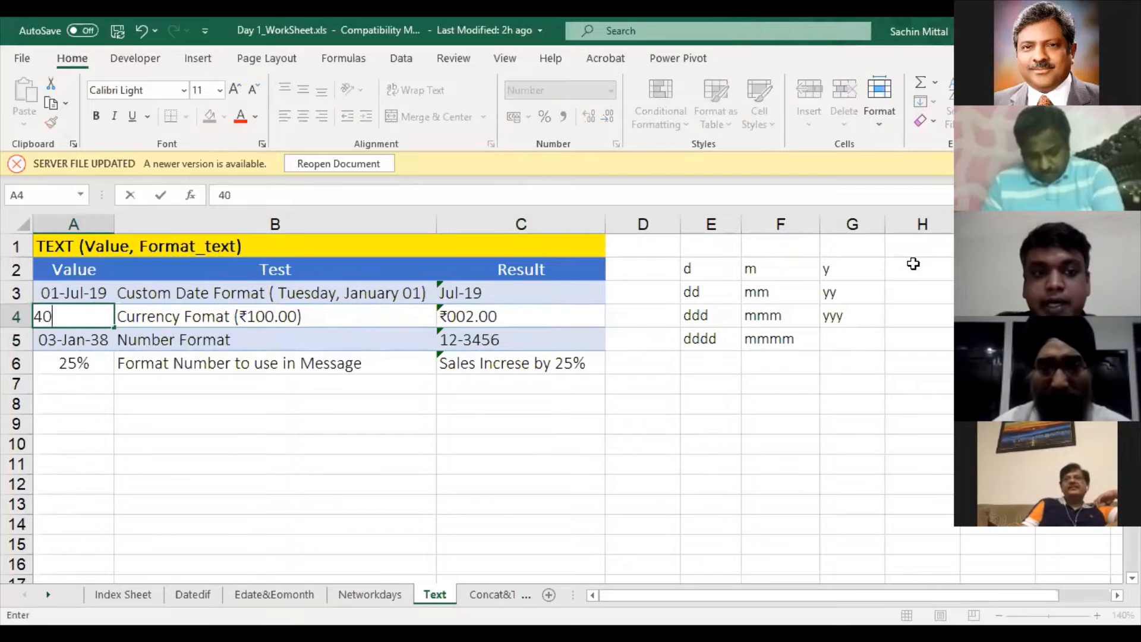
key(Return)
key(Up)
text(30)
key(Return)
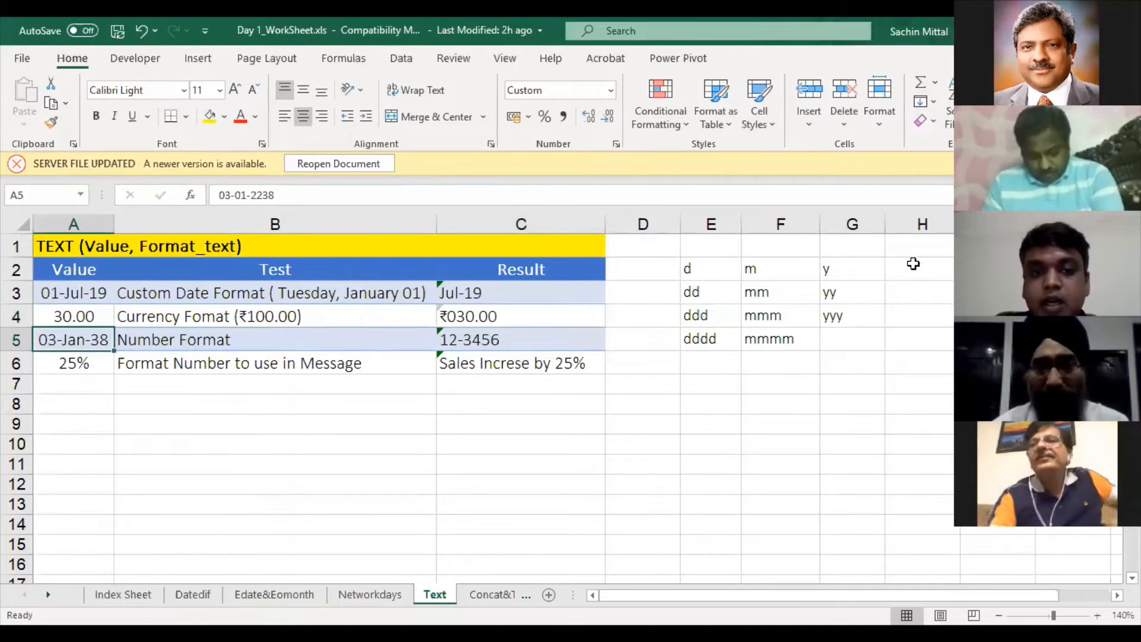
Examine the # and 000 placeholders in C4's TEXT formula
key(Up)
key(Right)
key(Right)
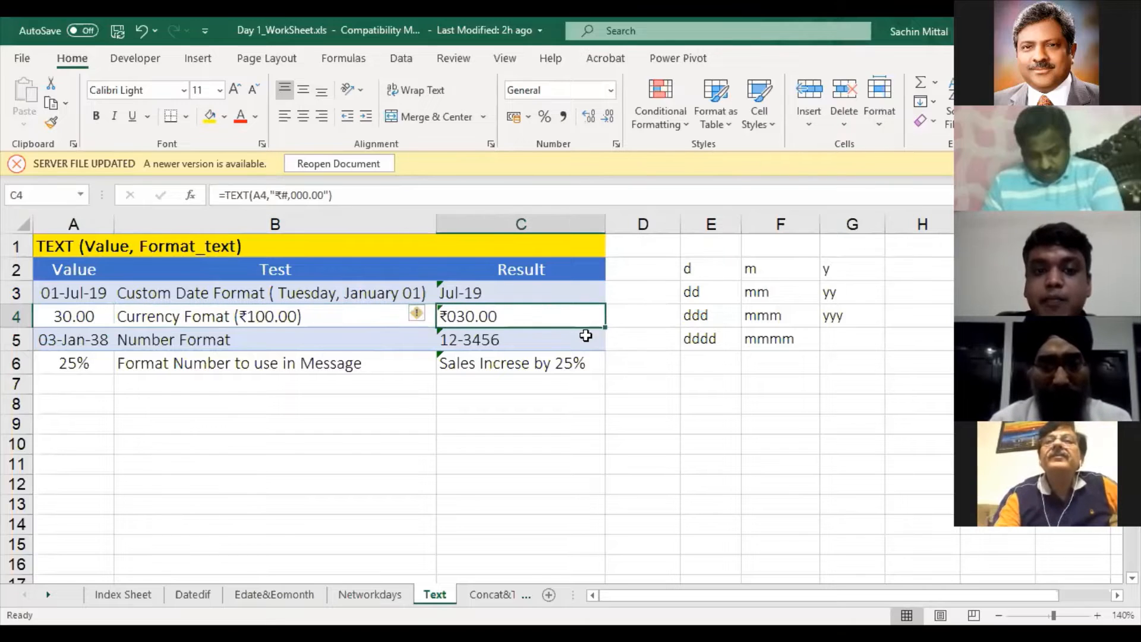
double_click(563, 319)
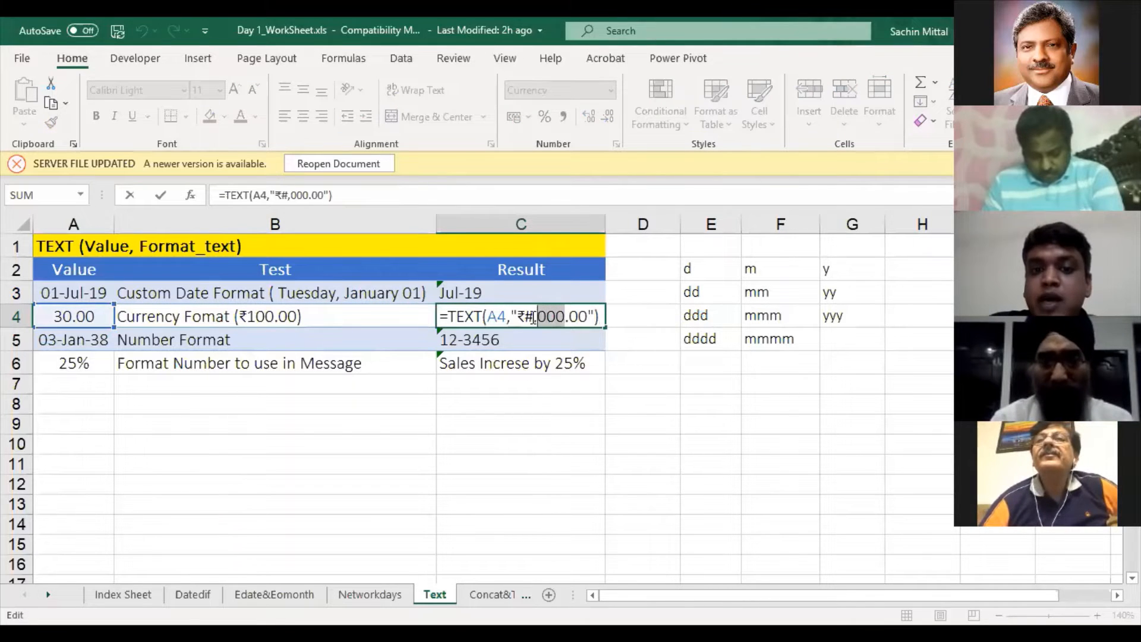
click(526, 317)
Set the amount in A4 to 300
click(94, 338)
click(92, 315)
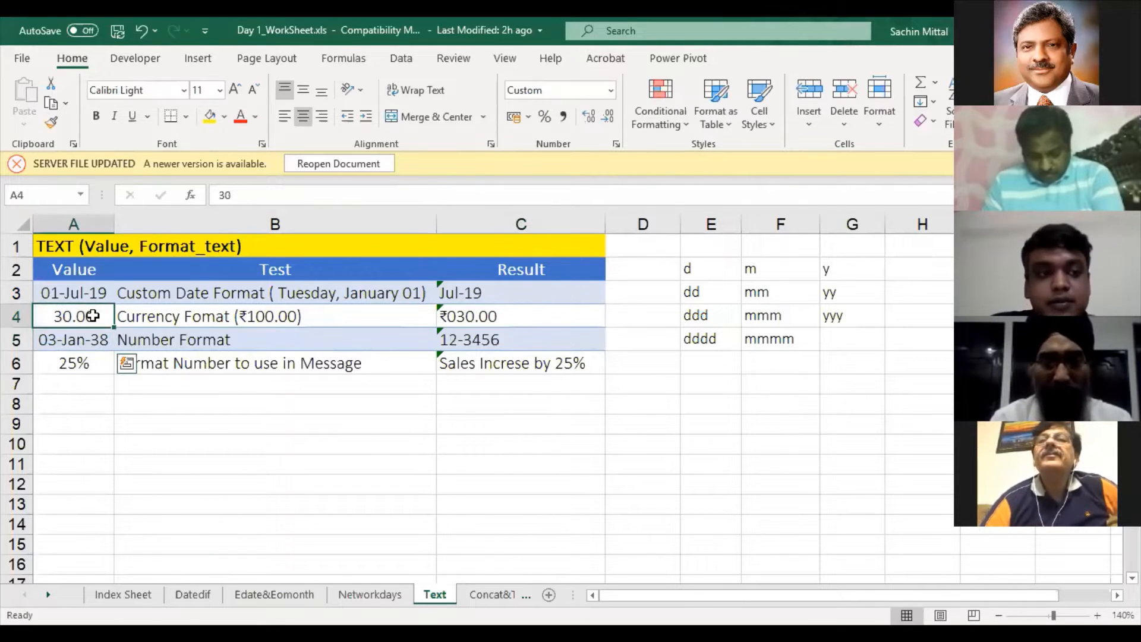
double_click(95, 317)
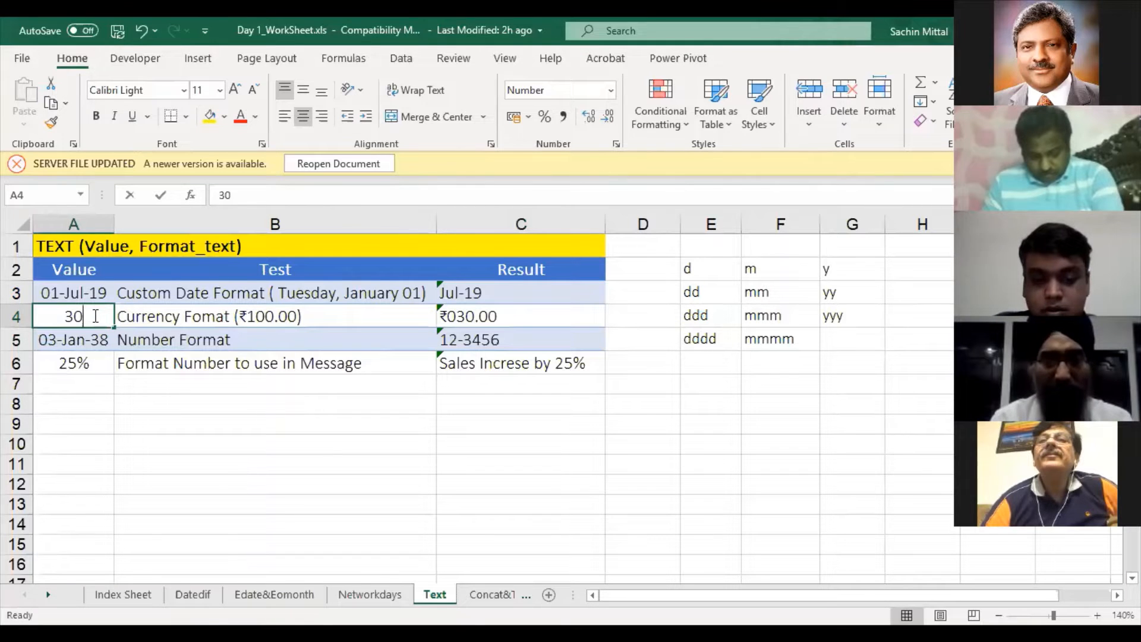
text(0)
key(Tab)
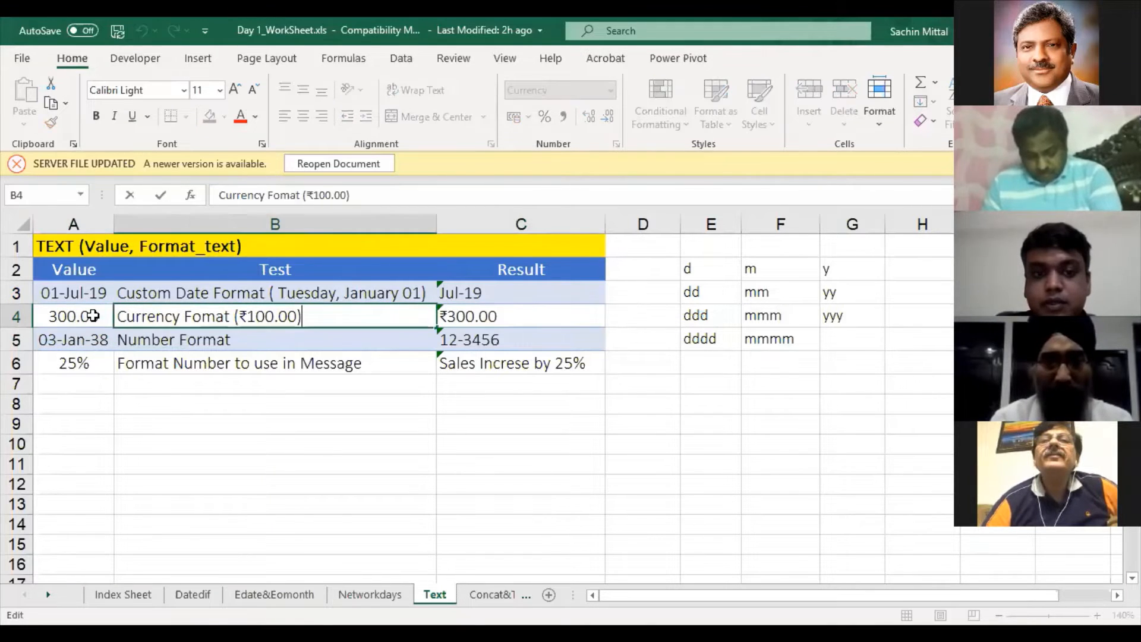
Remove the ₹ symbol from C4's format code, making it "#,000.00"
key(Right)
key(F2)
key(Left)
key(Left)
key(Left)
key(Left)
key(Left)
key(Left)
key(Left)
key(Left)
key(Left)
key(Left)
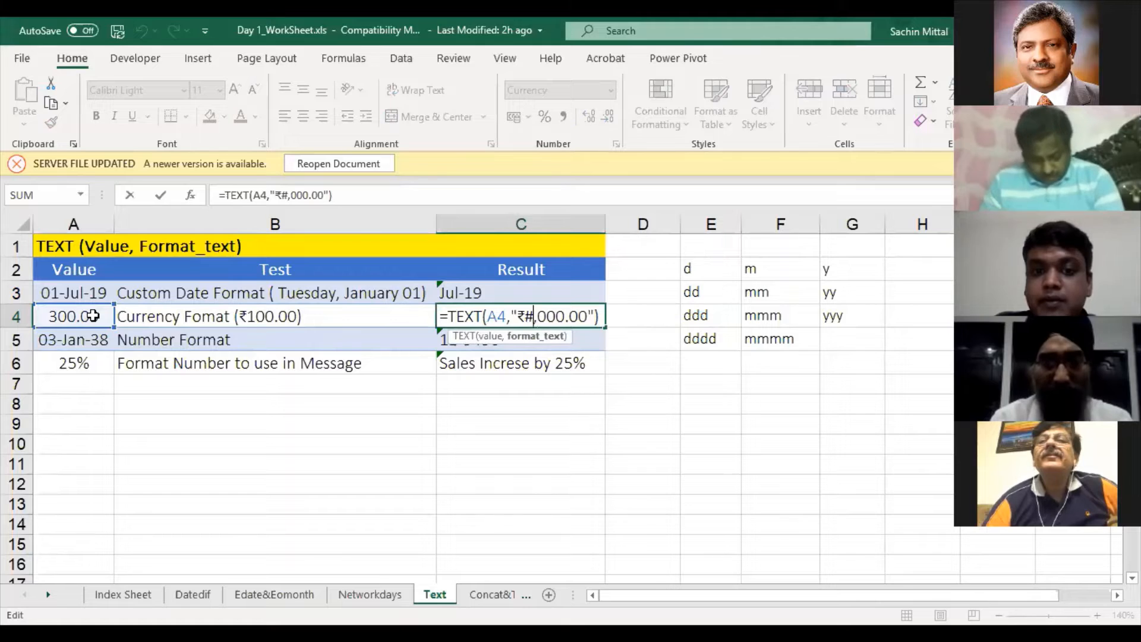
key(BackSpace)
key(Return)
Enter 1, 2 and 3 in turn in A4 and check the formatted result in C4
click(86, 308)
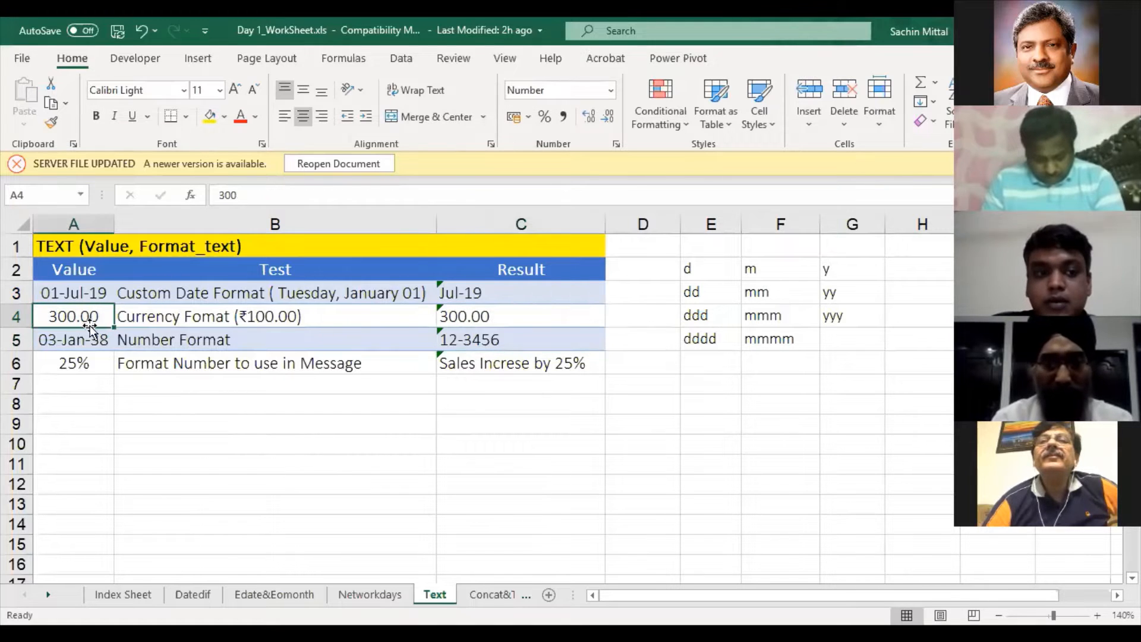
key(F2)
key(Escape)
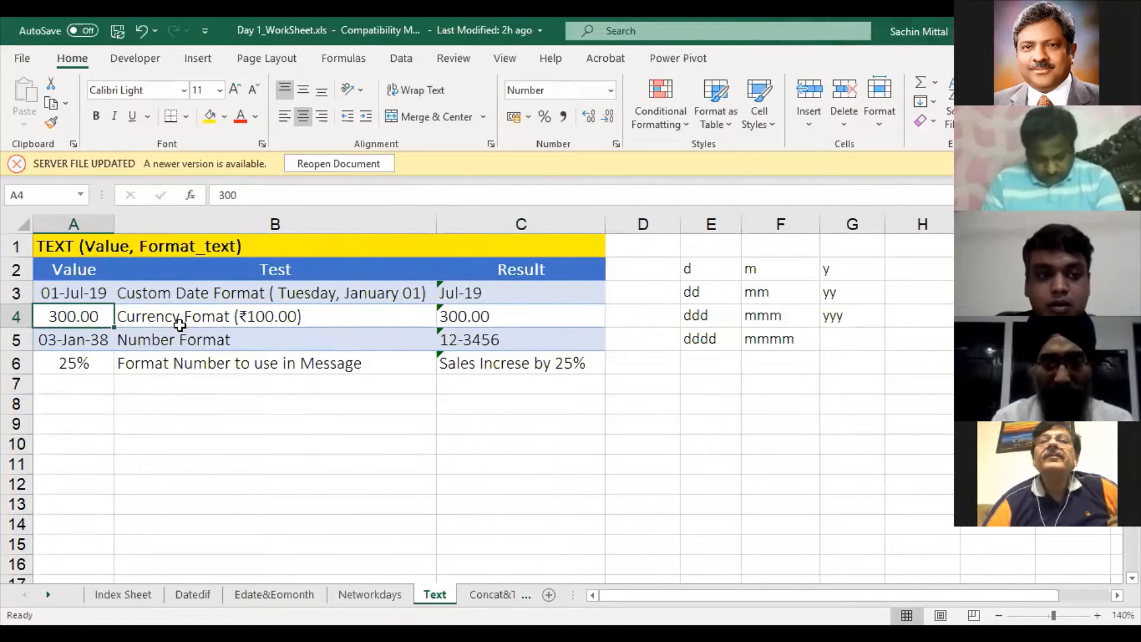
text(1)
key(ctrl+Return)
text(2)
key(ctrl+Return)
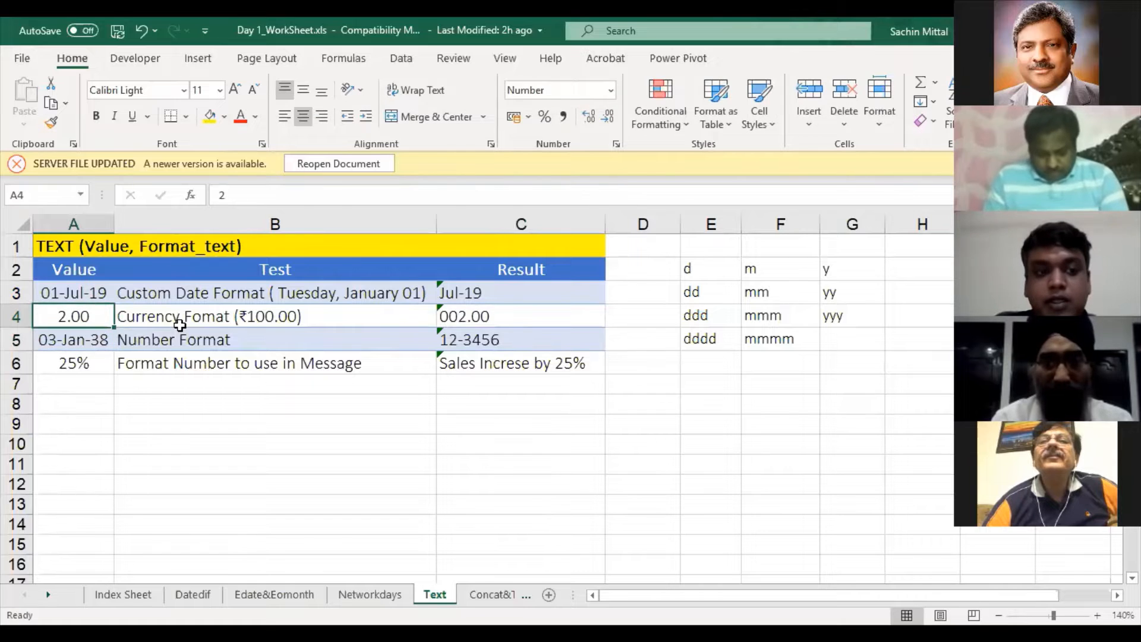
text(3)
key(ctrl+Return)
key(Right)
key(Right)
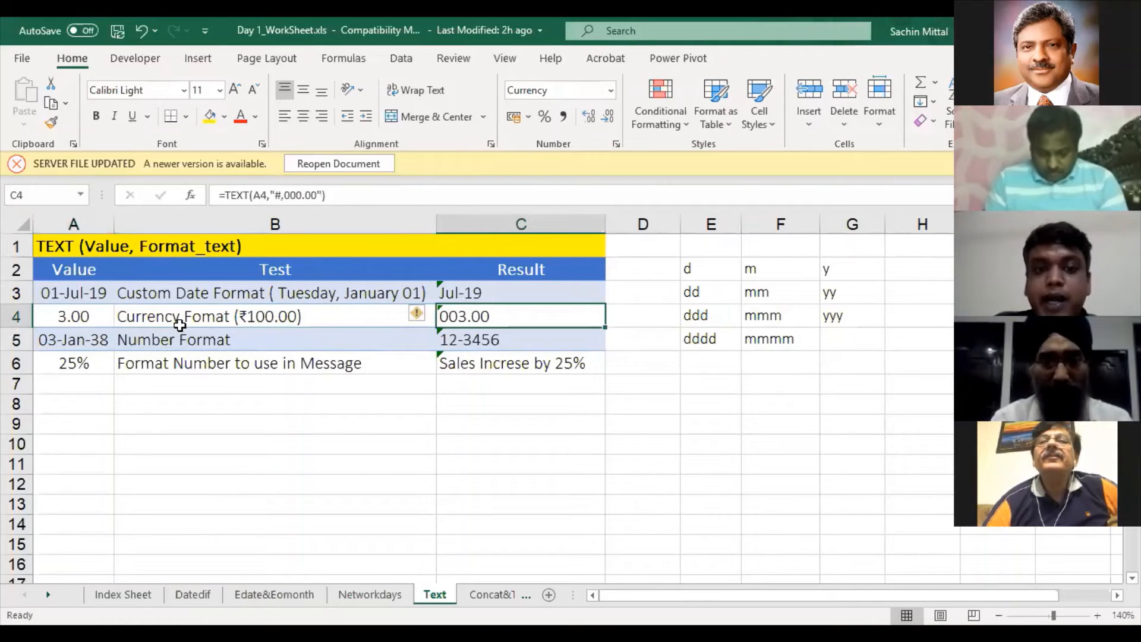
Replace the # and comma in C4's format code with a zero, making it "0000.00"
key(Left)
key(Left)
key(Right)
key(Right)
key(F2)
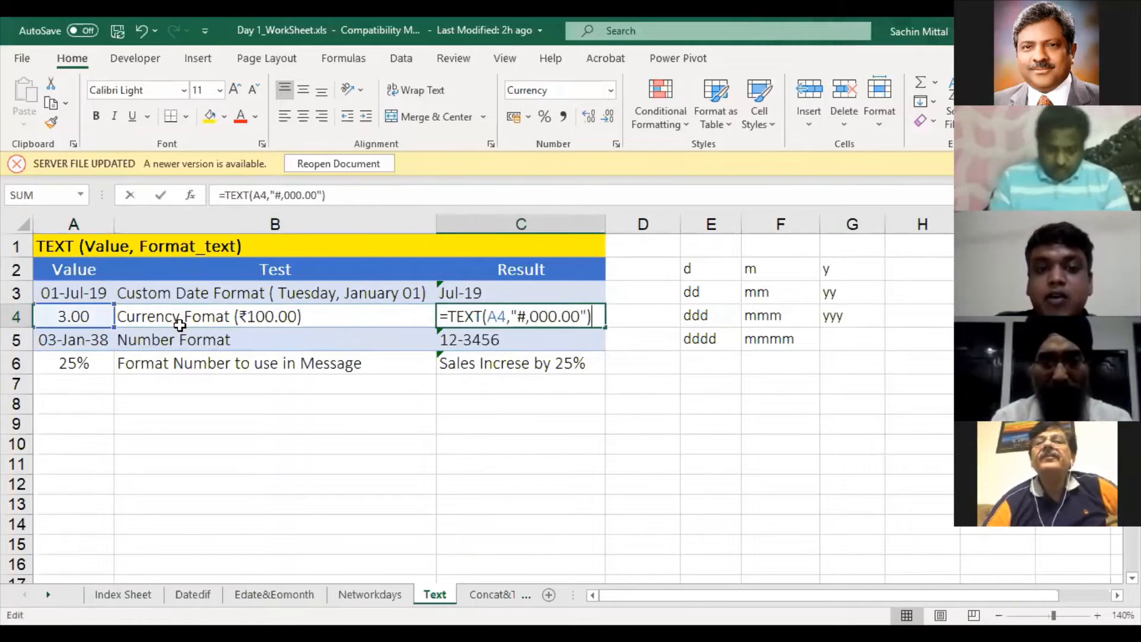
key(Left)
key(Left)
key(Left)
key(Left)
key(Left)
key(Left)
key(Left)
key(Left)
key(Left)
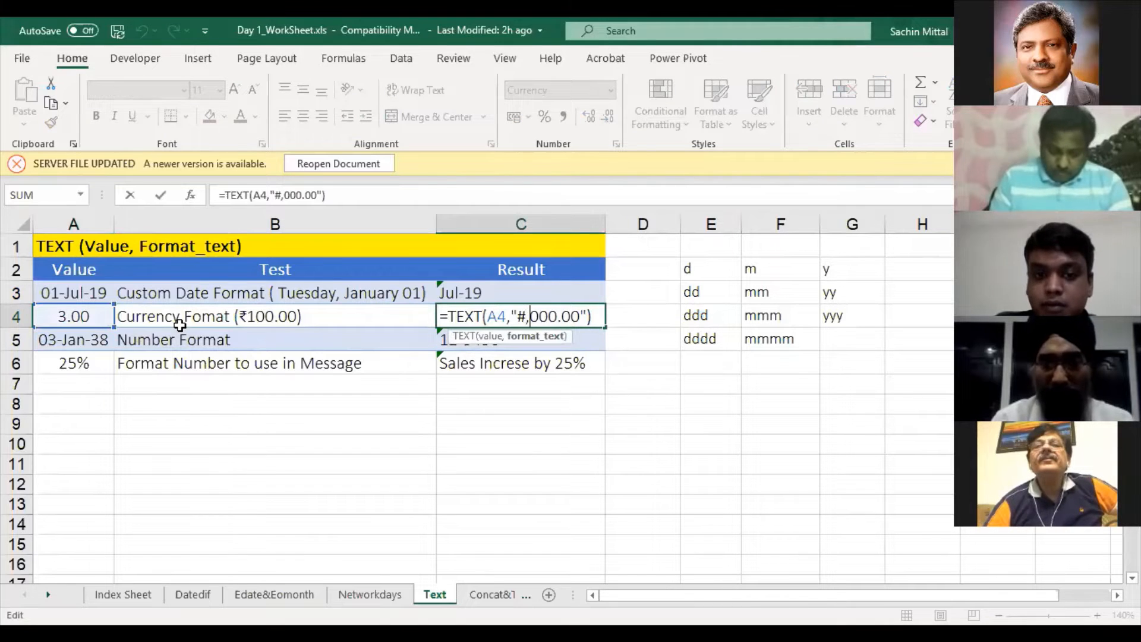
key(Delete)
key(BackSpace)
text(0)
key(Return)
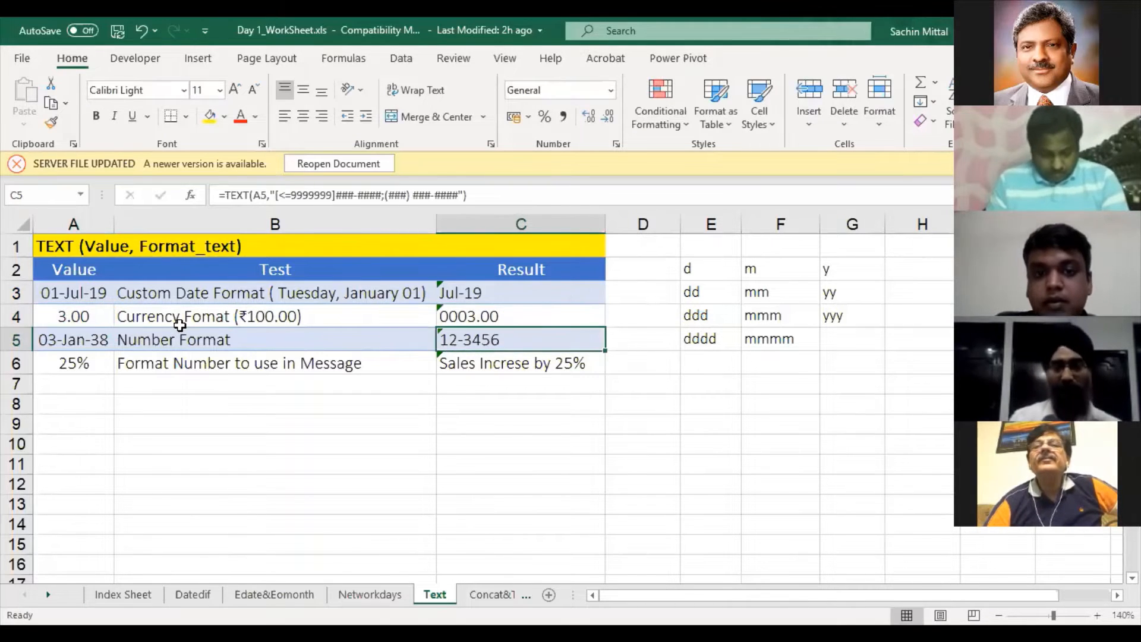
Test the four-zero format in C4 by entering 4 and 40 as the amount in A4
key(Up)
key(Left)
key(Left)
text(4)
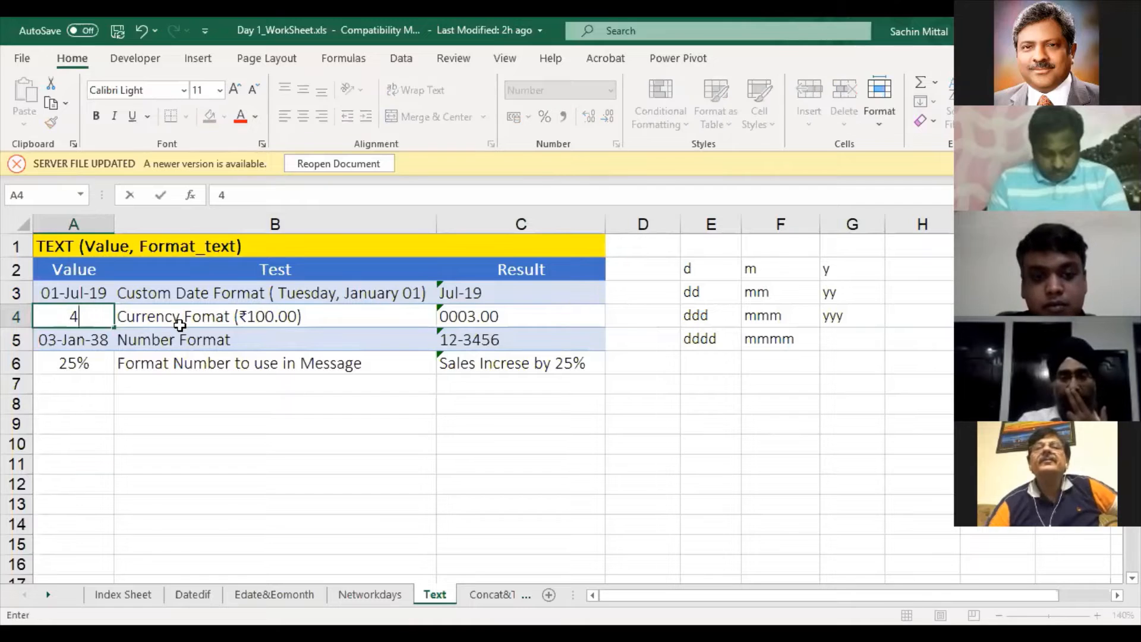
key(Return)
key(Up)
text(40)
key(Return)
key(Up)
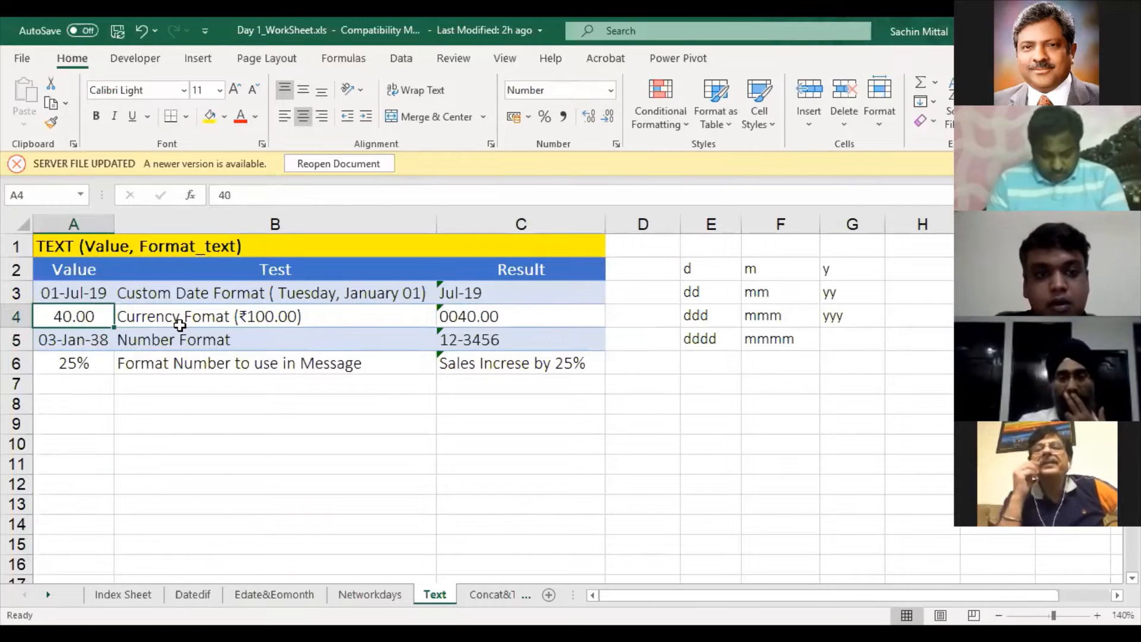
text(40)
key(Right)
key(Right)
Replace the first two zeros in C4's format code with # placeholders, making it "##00.00"
key(F2)
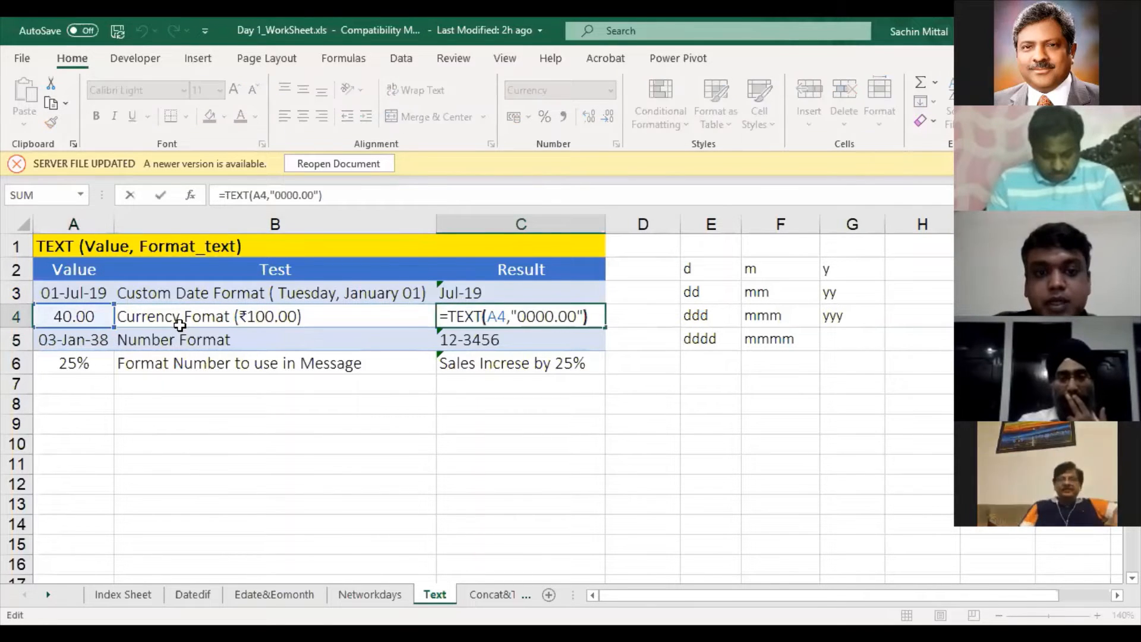
key(Left)
key(Left)
key(Left)
key(Left)
key(Left)
key(Left)
key(Left)
key(Left)
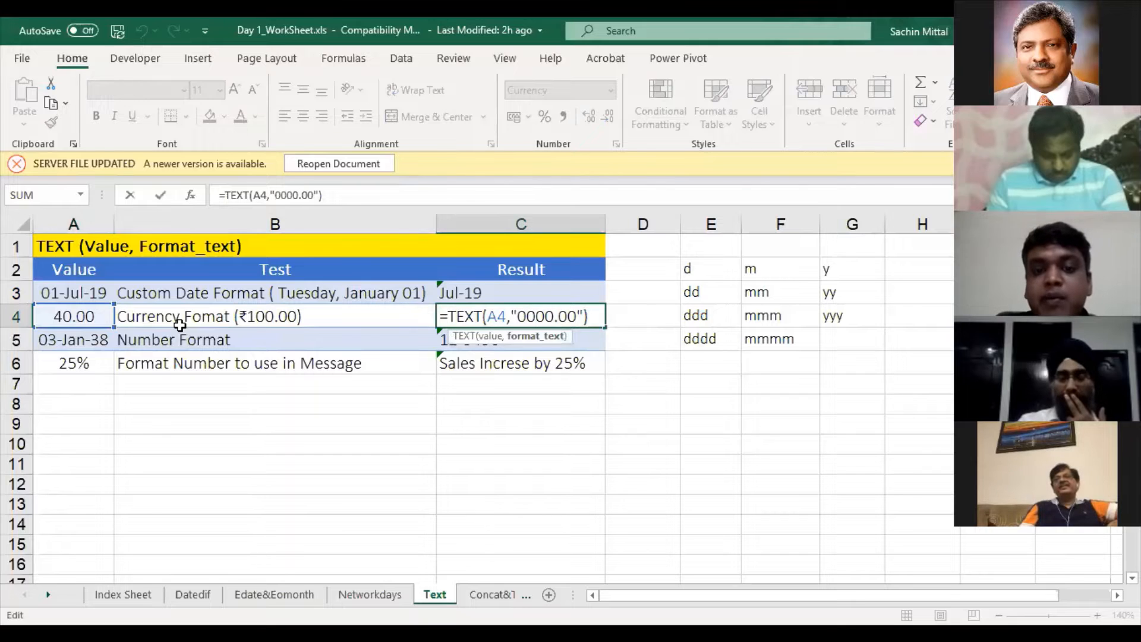
key(BackSpace)
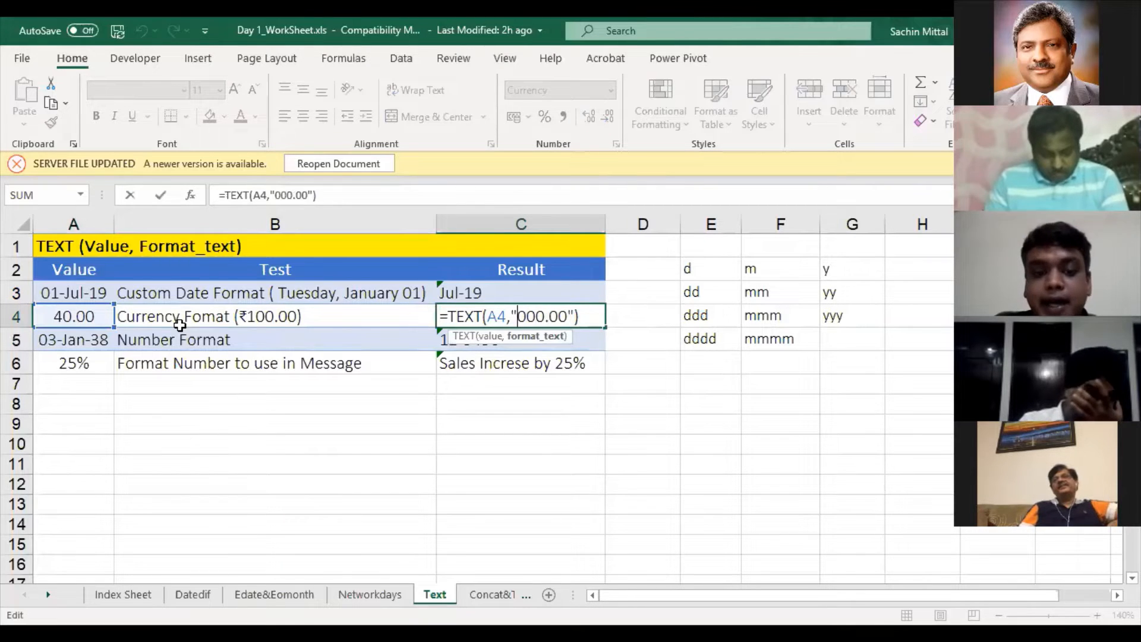
text(#)
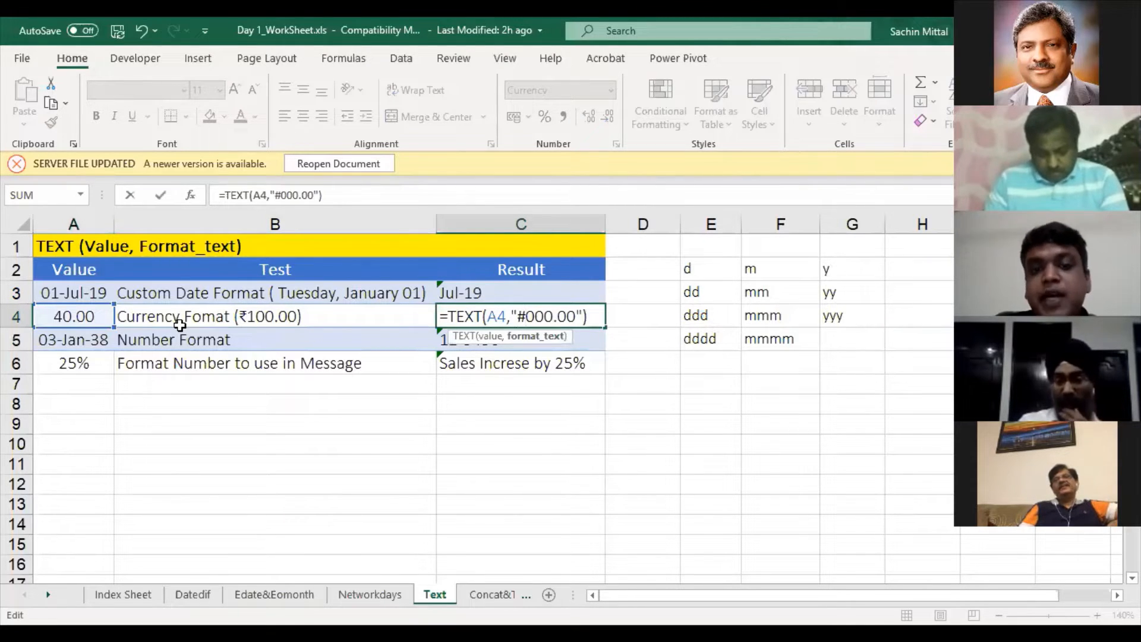
key(Delete)
text(#)
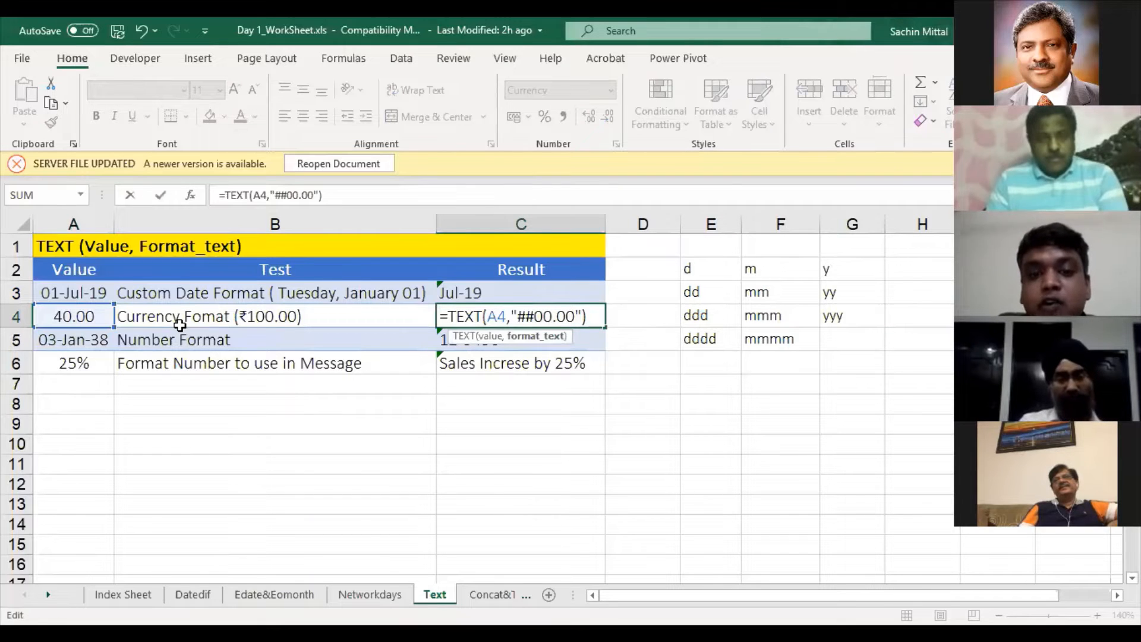
key(ctrl+Return)
Test the "##00.00" format by entering 100, 40 and 4 in turn in A4
key(Left)
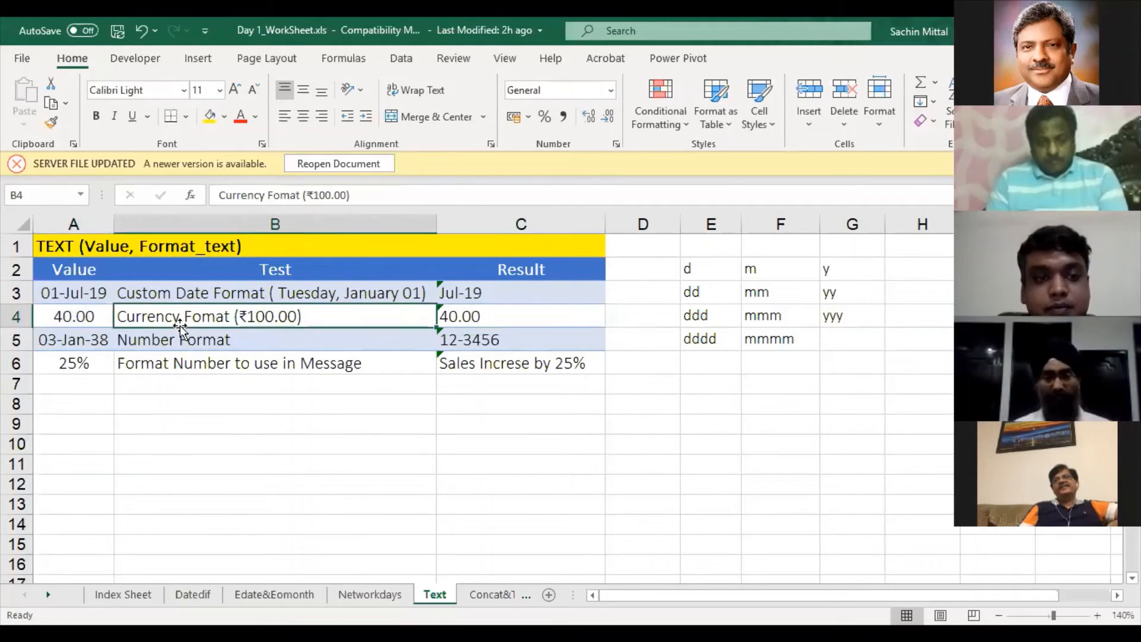
key(Left)
text(1)
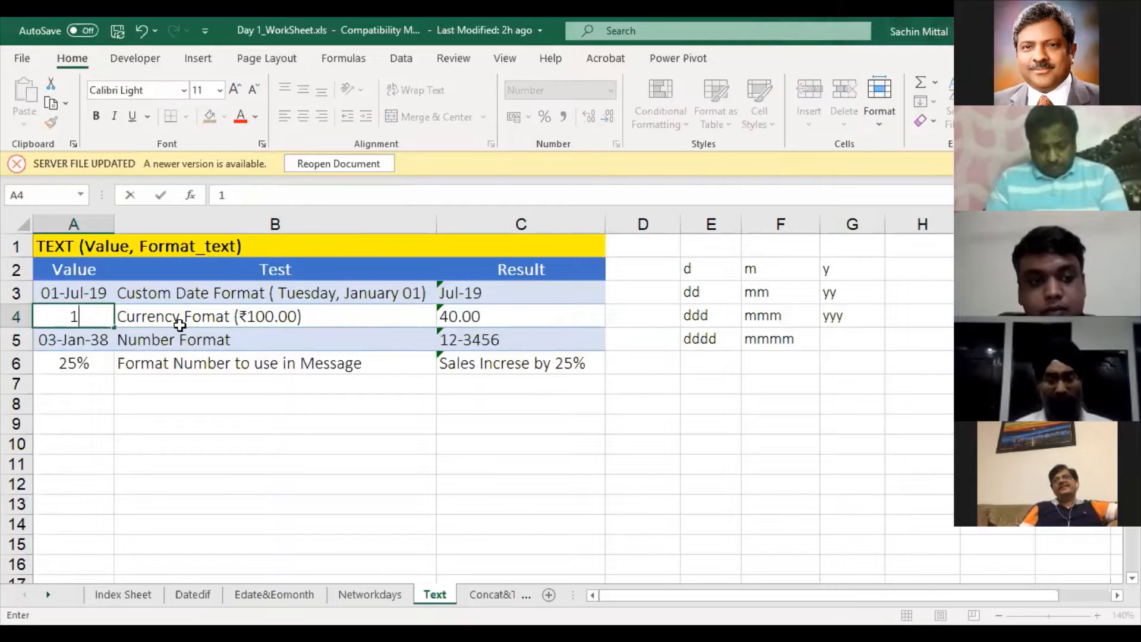
text(00)
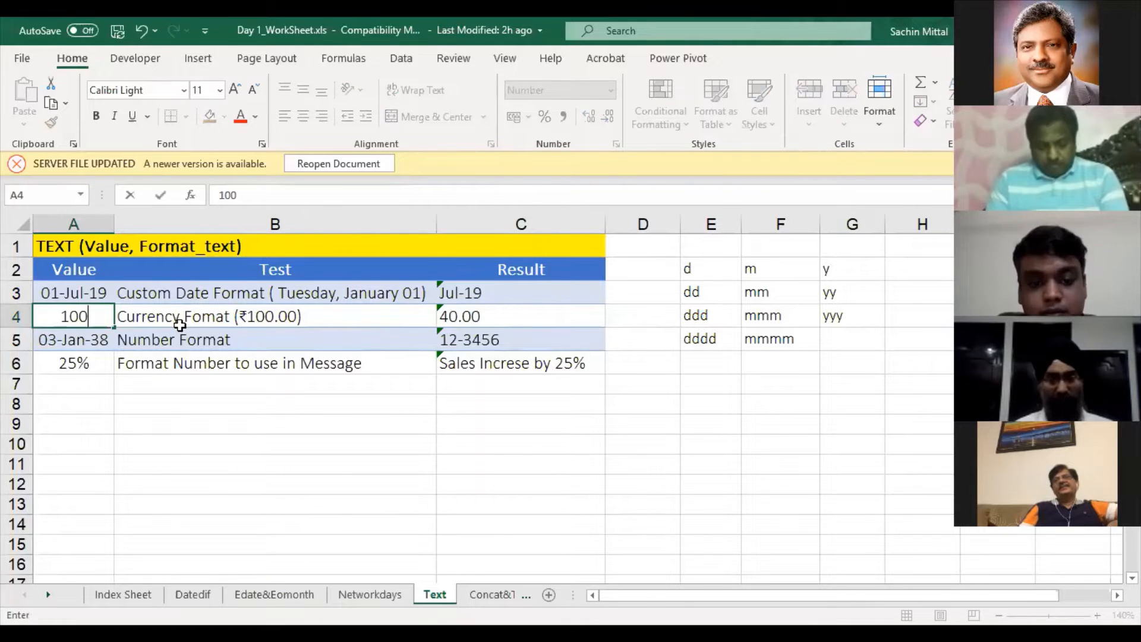
key(ctrl+Return)
text(4)
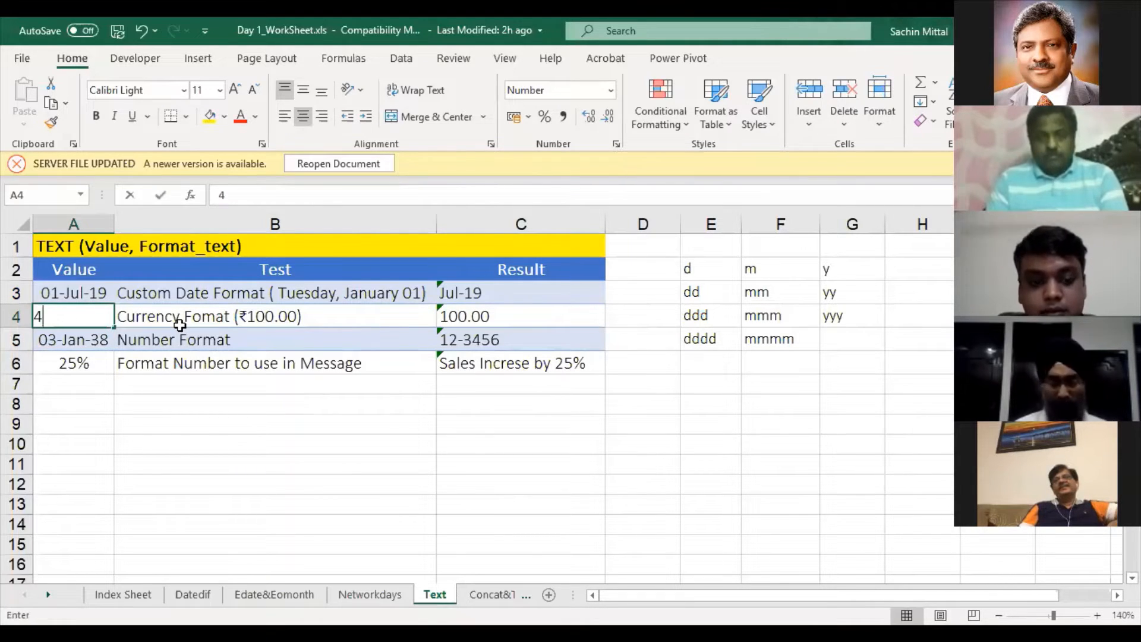
text(0)
key(ctrl+Return)
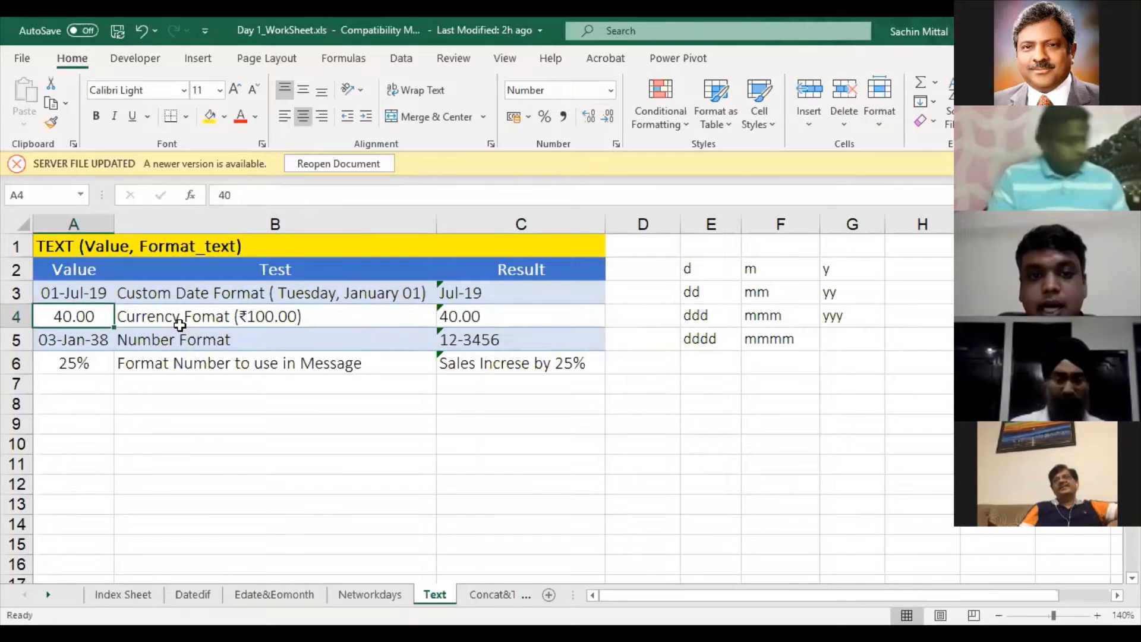
text(4)
key(ctrl+Return)
Replace another zero in C4's format code with #, making it "###0.00"
key(Right)
key(Right)
key(F2)
key(Left)
key(Left)
key(Left)
key(Left)
key(Left)
key(Left)
key(BackSpace)
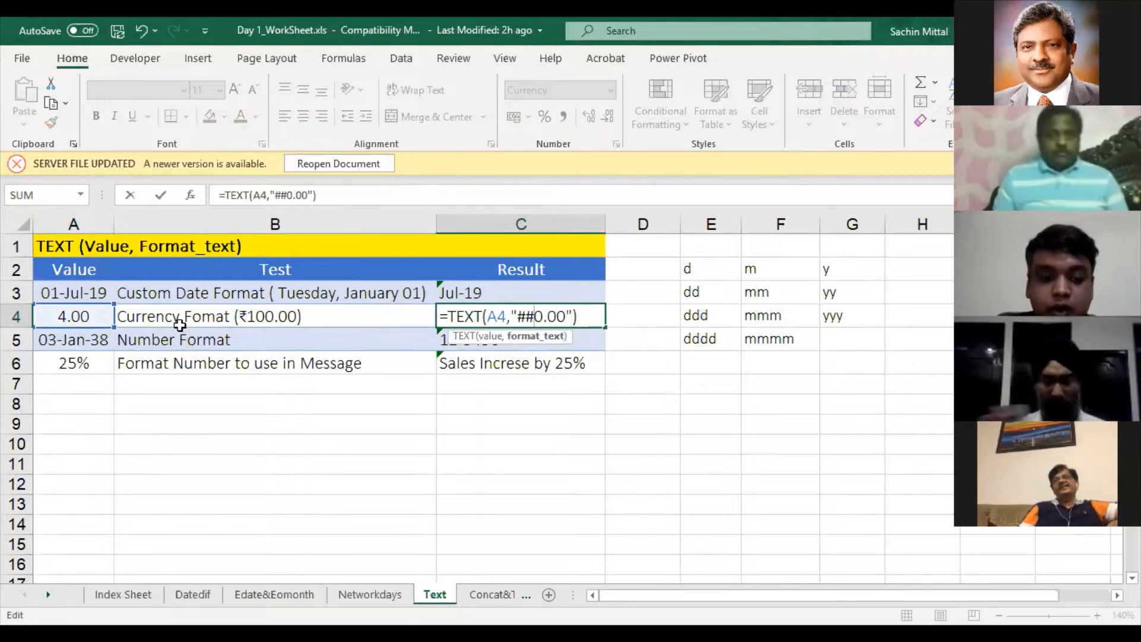
text(#)
key(Return)
key(Up)
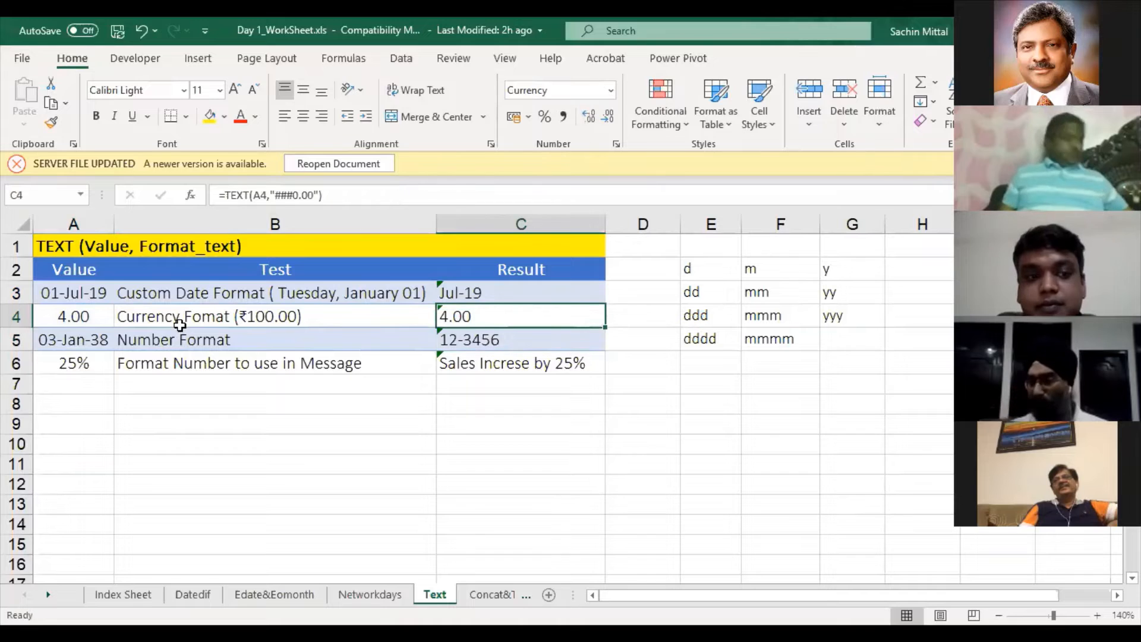
Enter 30 and finally 4 in A4 and check the "###0.00" result in C4
key(Left)
key(Left)
text(30)
key(ctrl+Return)
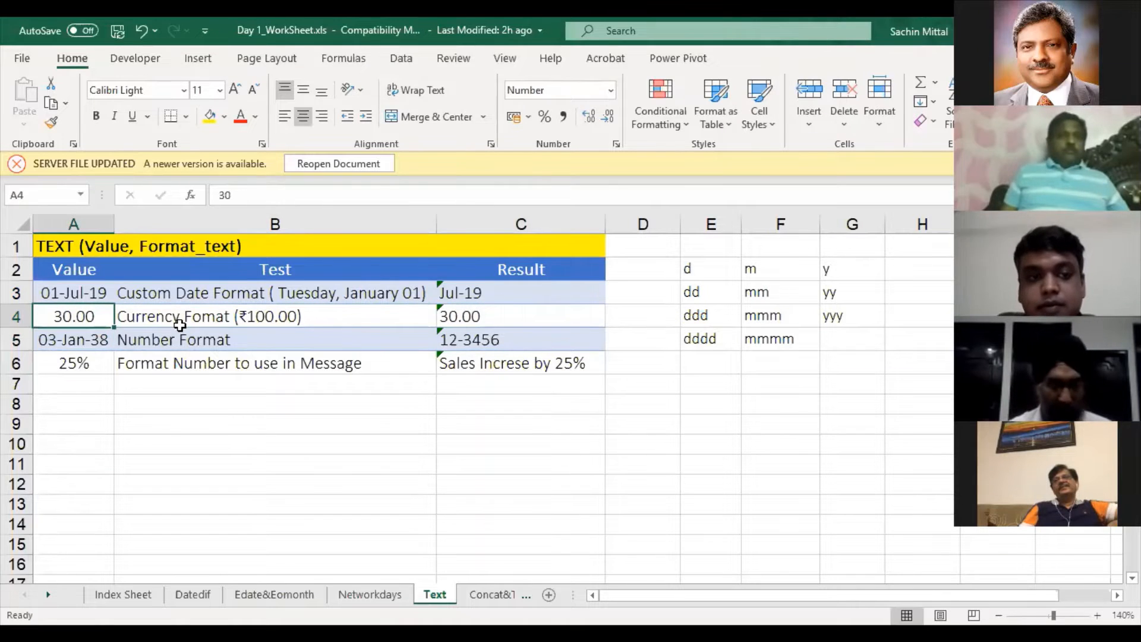
text(4)
key(ctrl+Return)
key(Right)
key(Right)
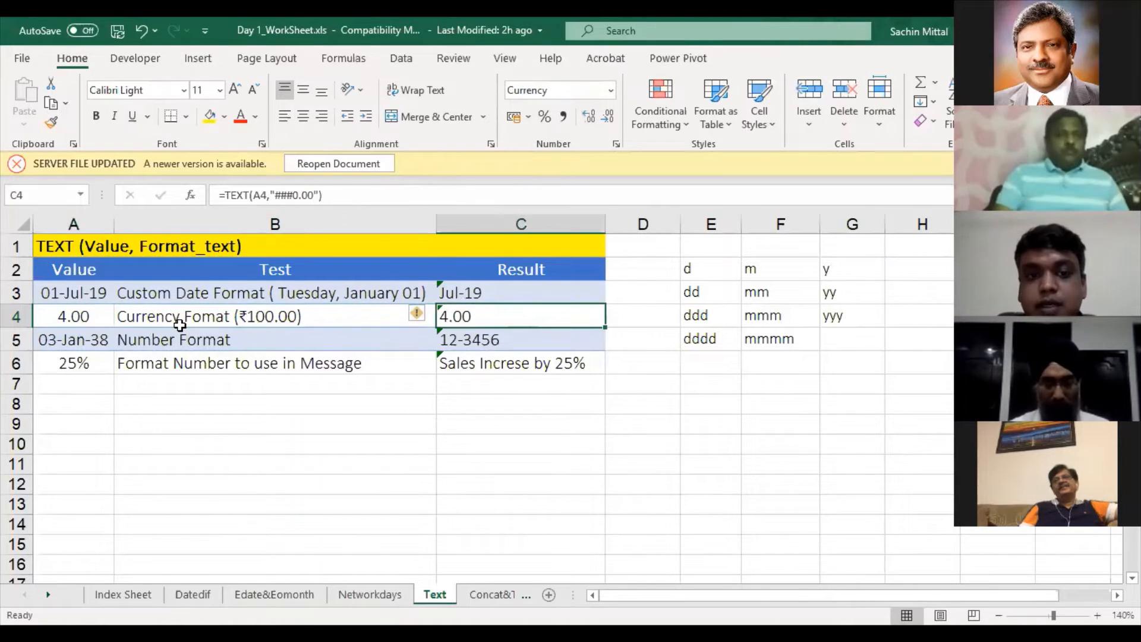
Add a dollar sign before the placeholders in C4's format code, making it "$###0.00", and review the formula
key(F2)
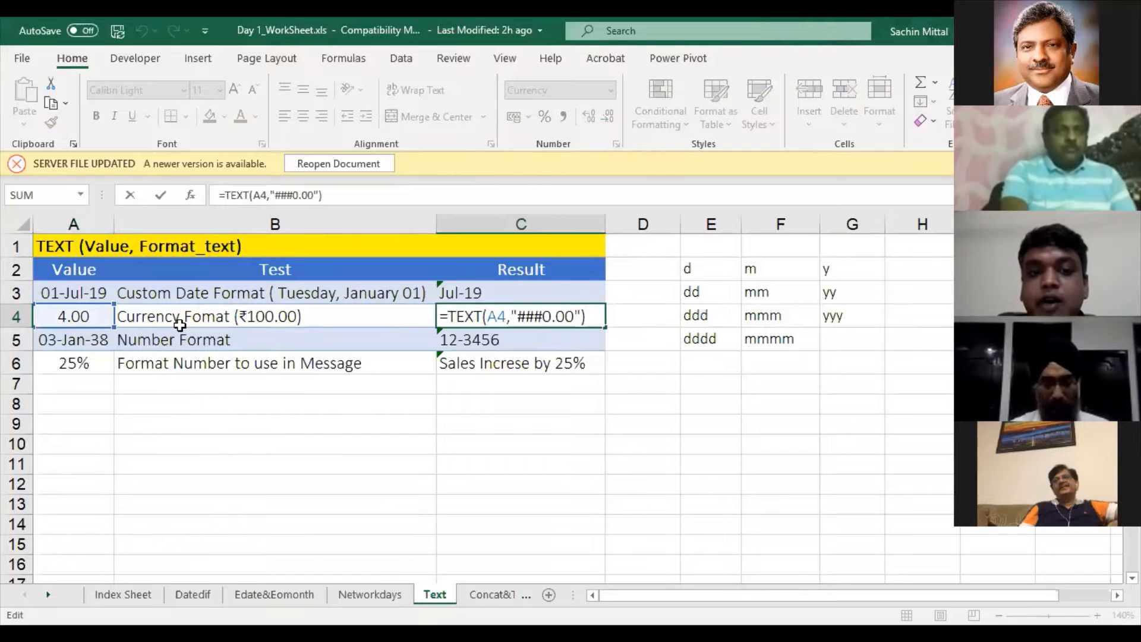
key(Left)
key(Left)
key(Left)
key(Left)
key(Left)
key(Left)
key(Left)
key(Left)
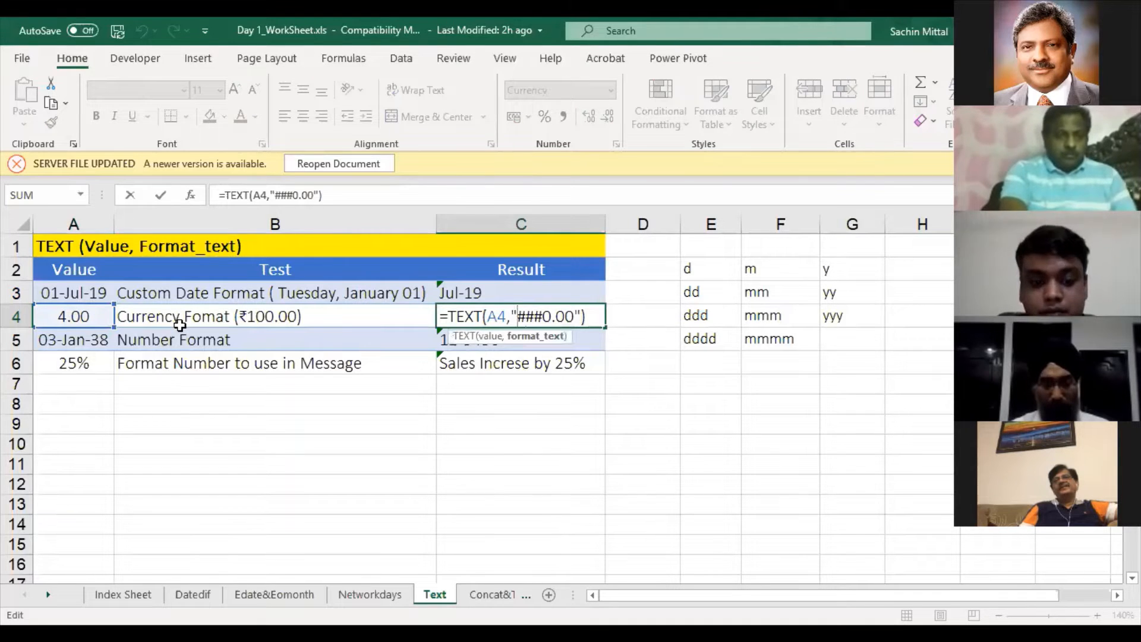
text($)
key(Return)
key(Up)
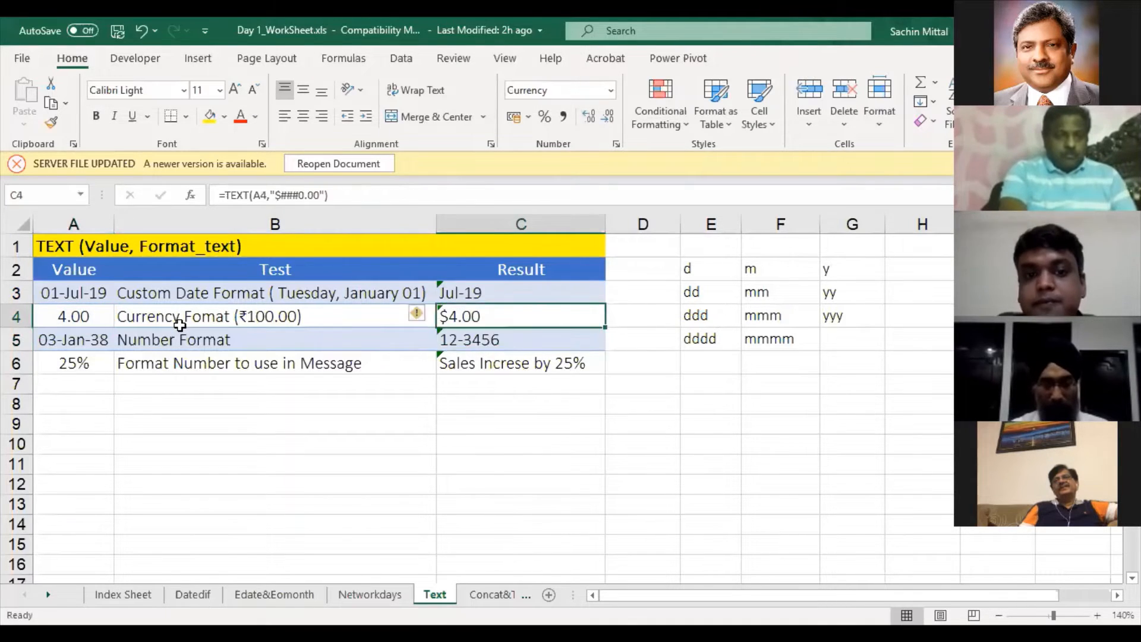
key(F2)
key(Return)
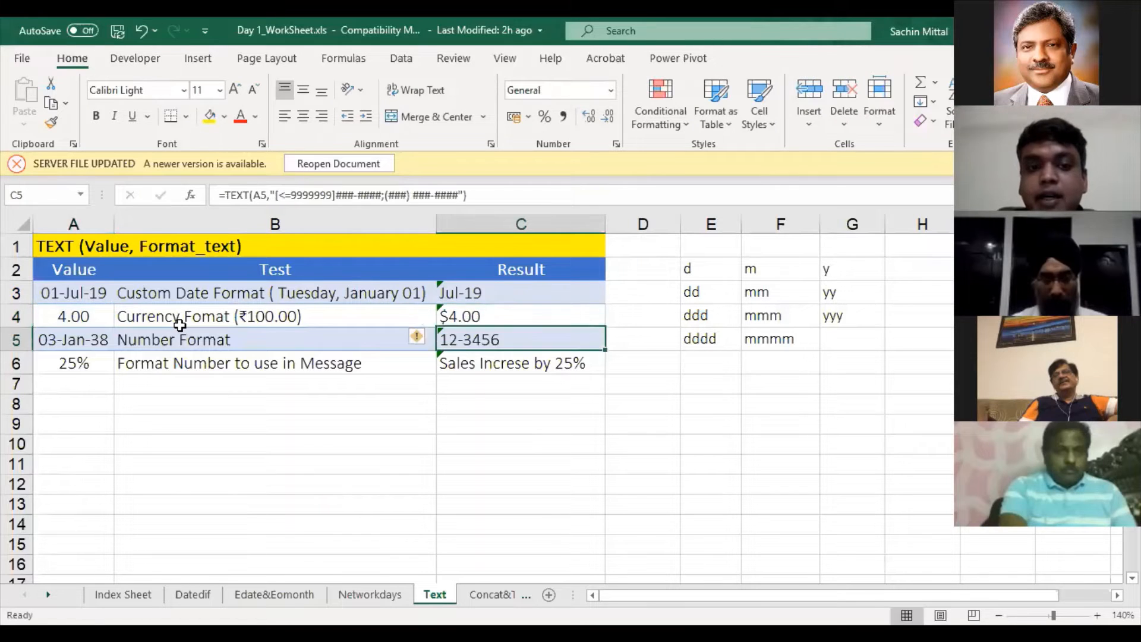
key(Up)
key(F2)
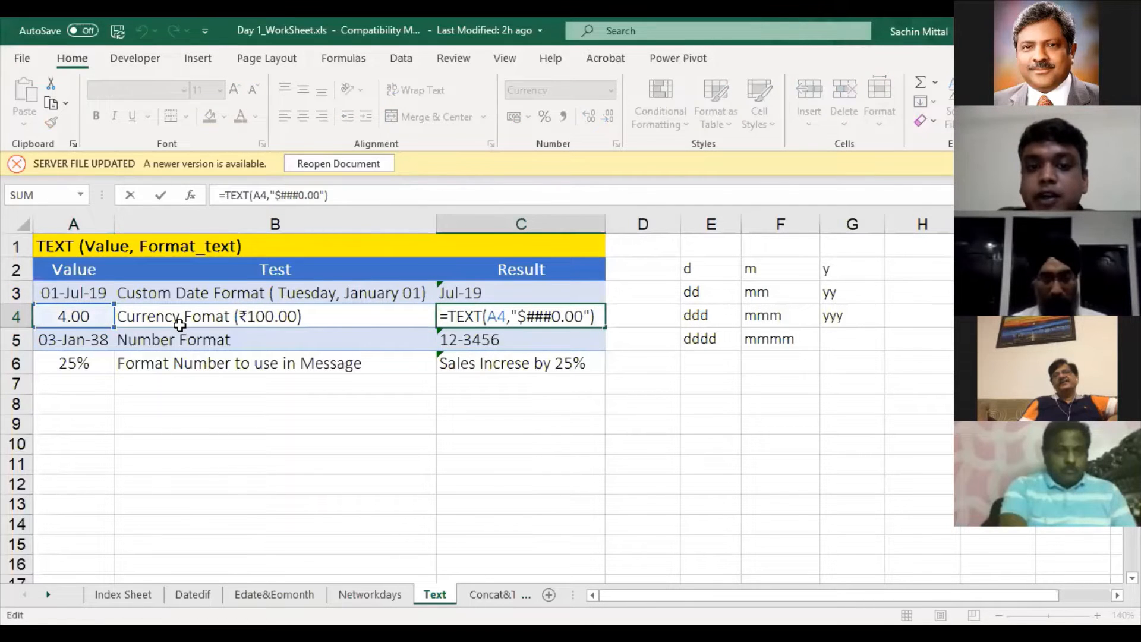
key(Escape)
Examine row 5 of the Number Format example and the conditional format code in C5's TEXT formula
key(Down)
key(Left)
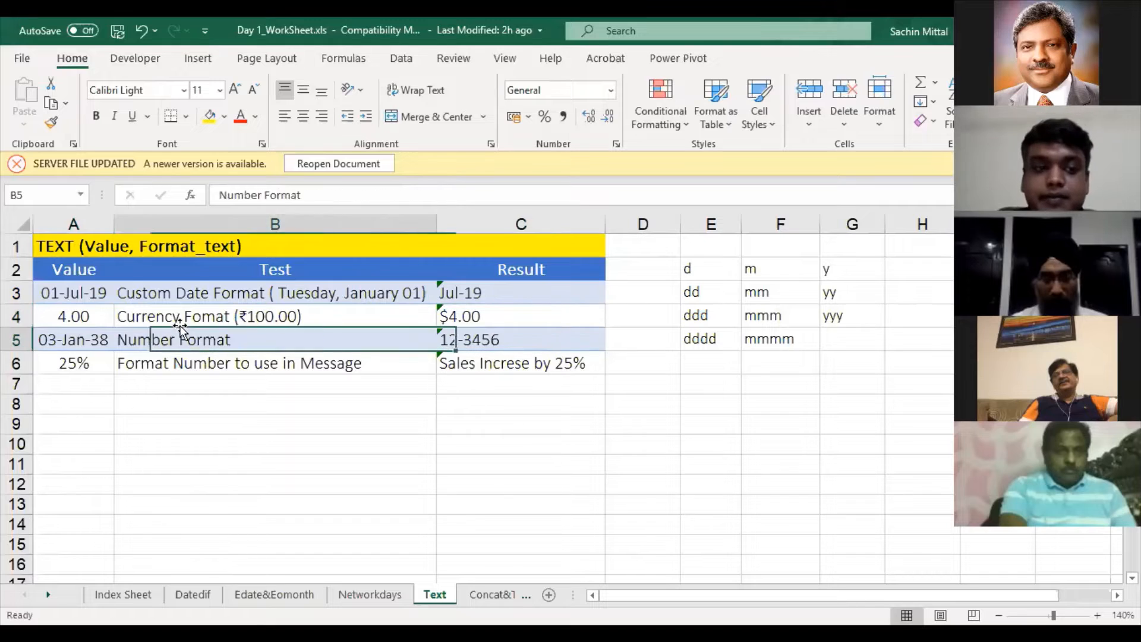
key(Left)
key(Right)
key(Right)
key(F2)
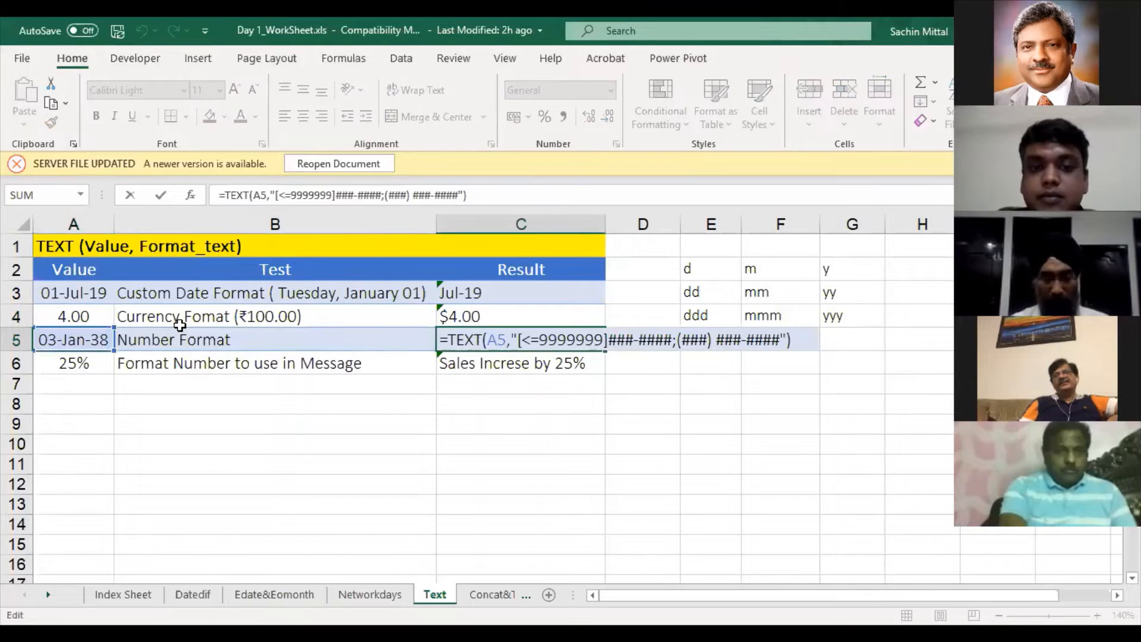
key(Left)
key(Left)
key(Left)
key(Left)
key(Left)
key(Left)
key(Left)
key(Left)
key(Left)
key(Left)
key(Left)
key(Left)
key(Left)
key(Left)
key(Left)
key(Left)
key(Left)
key(Left)
key(Left)
key(Left)
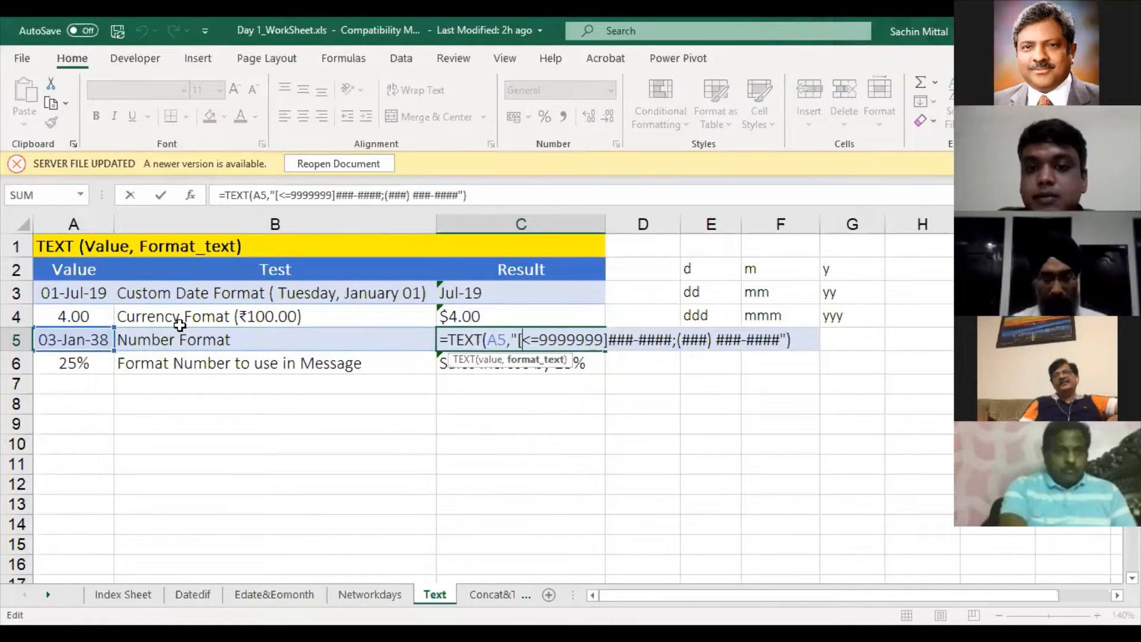
key(Escape)
Format A5 as a plain number without decimals and enter 1234567 in it
key(Left)
key(Left)
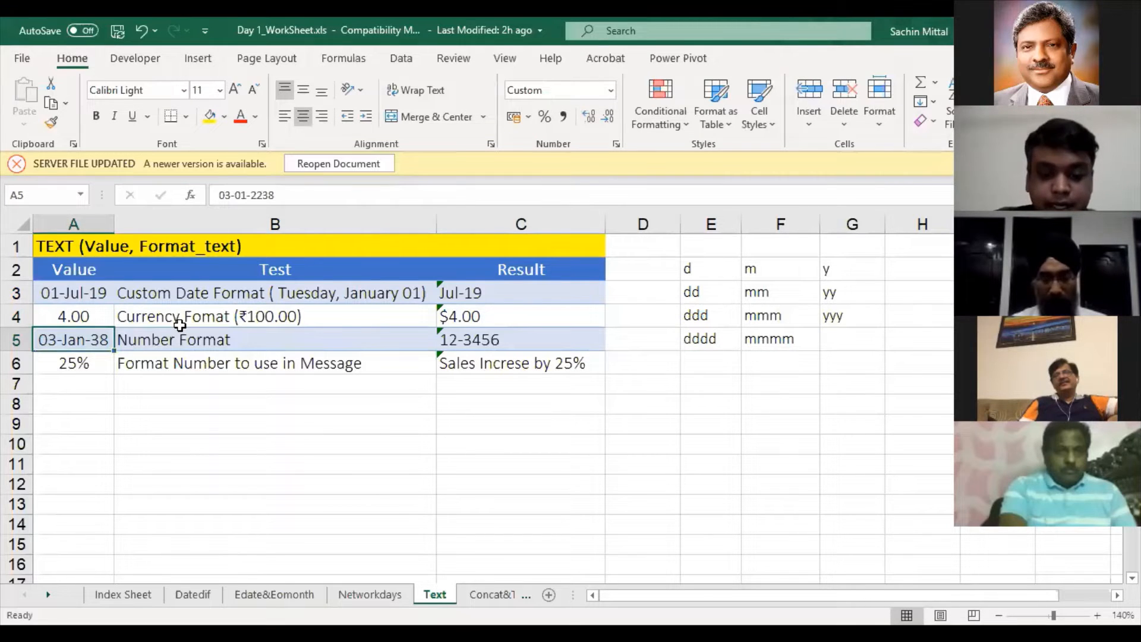
key(ctrl+shift+1)
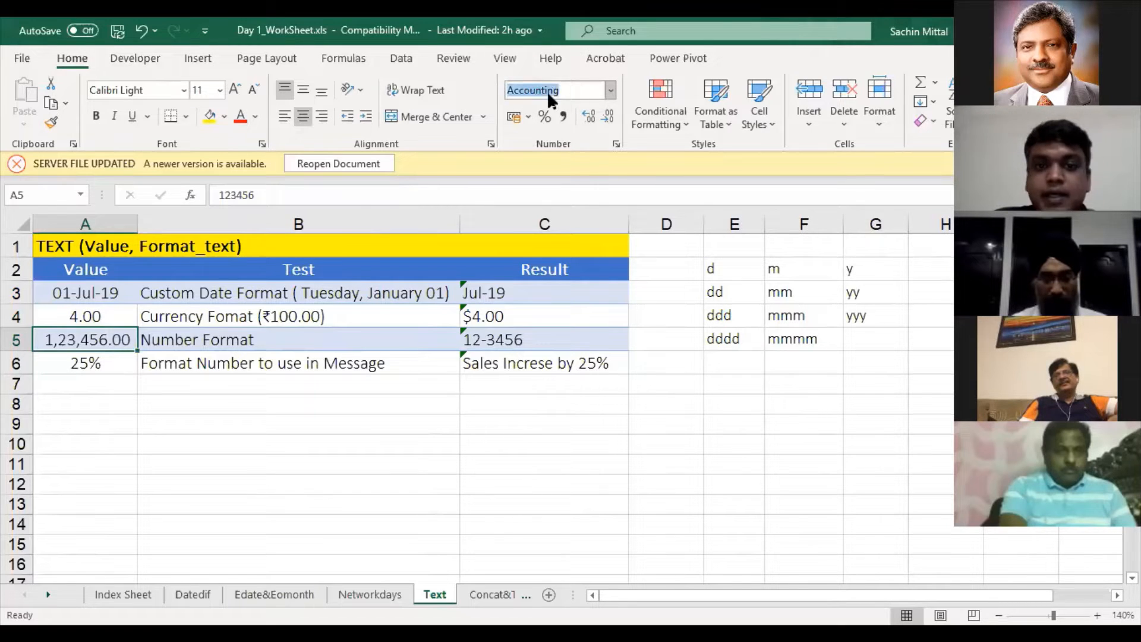
click(607, 116)
click(608, 116)
text(12345)
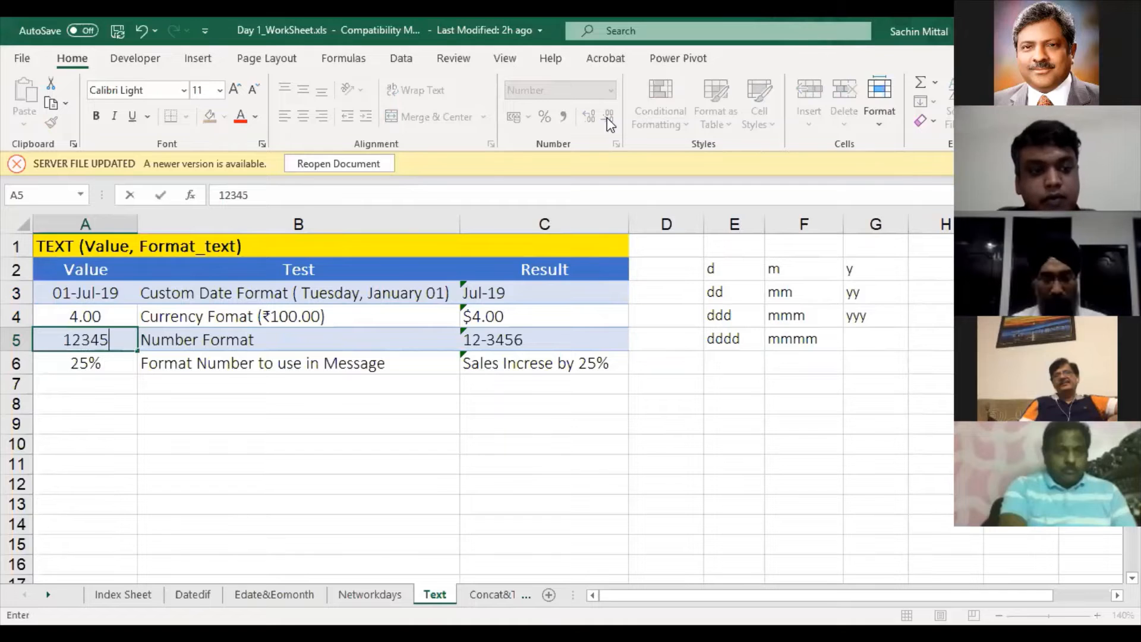
text(67)
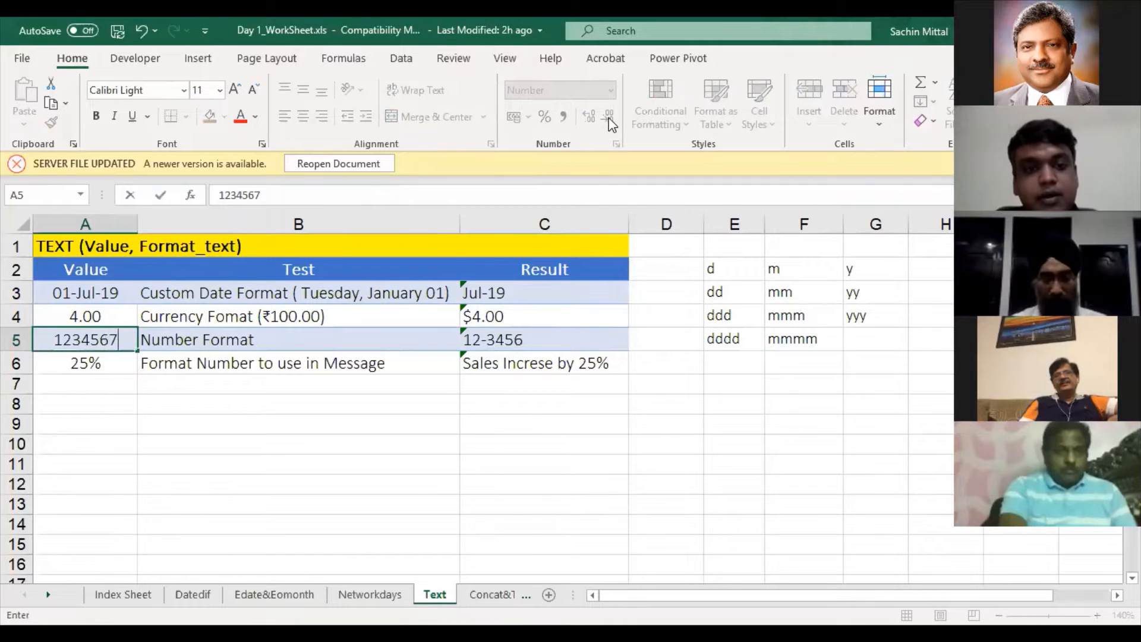
key(Return)
Test C5's conditional format by changing A5 to 12345678, and restore 1234567
key(Up)
key(F2)
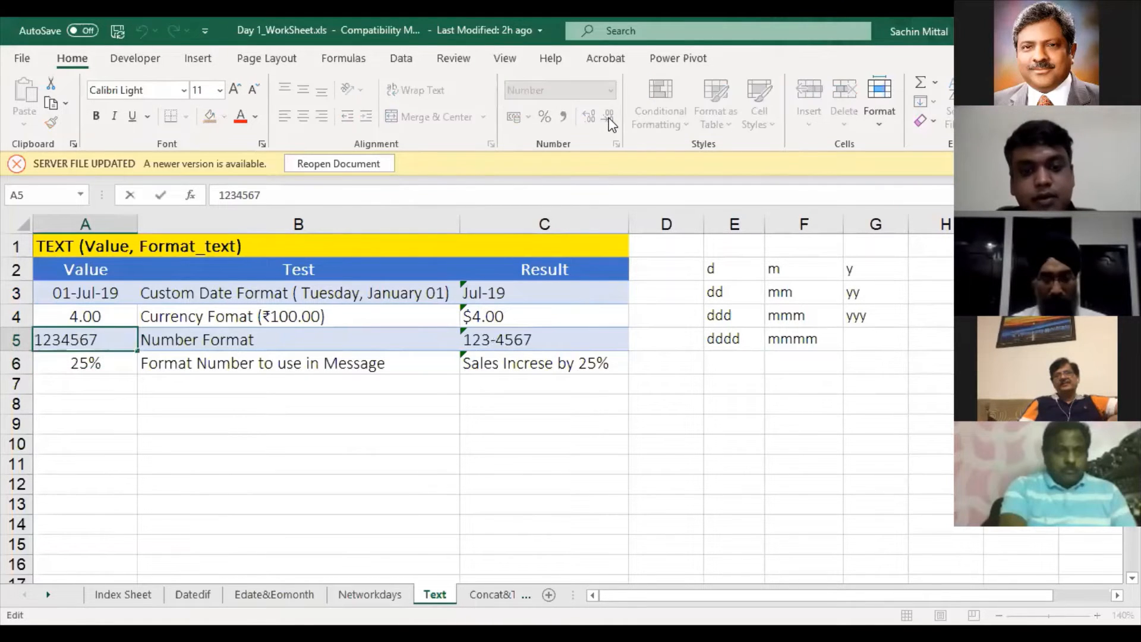
text(8)
key(Return)
key(Up)
key(F2)
key(BackSpace)
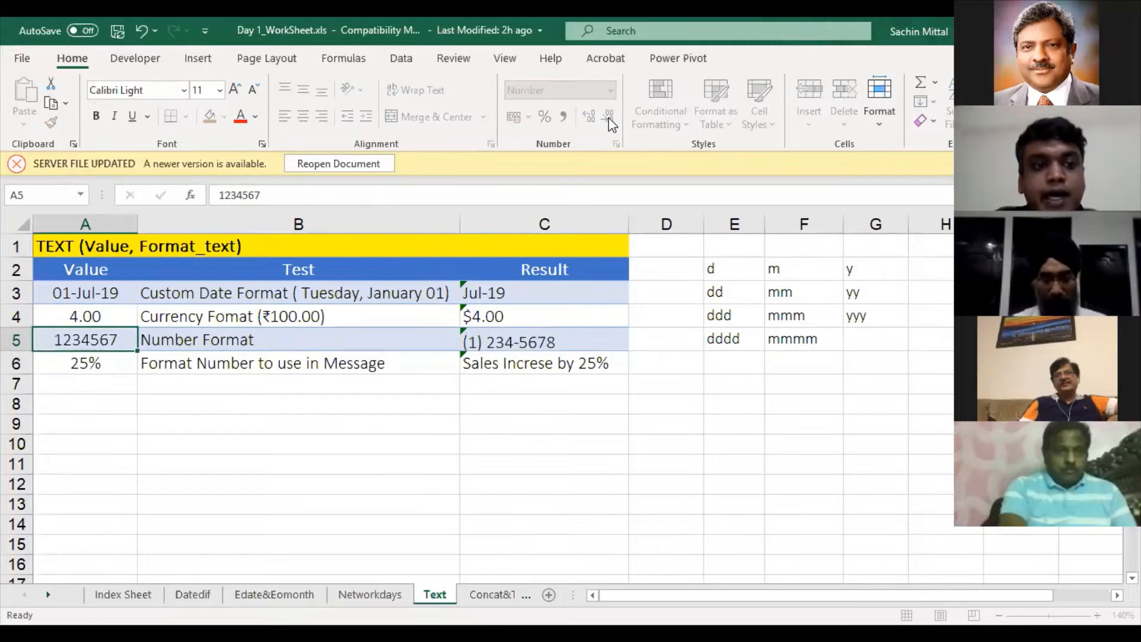
key(Return)
Examine the 9999999 limit and the two # patterns that follow it in C5's formula
key(Up)
key(Right)
key(Right)
key(F2)
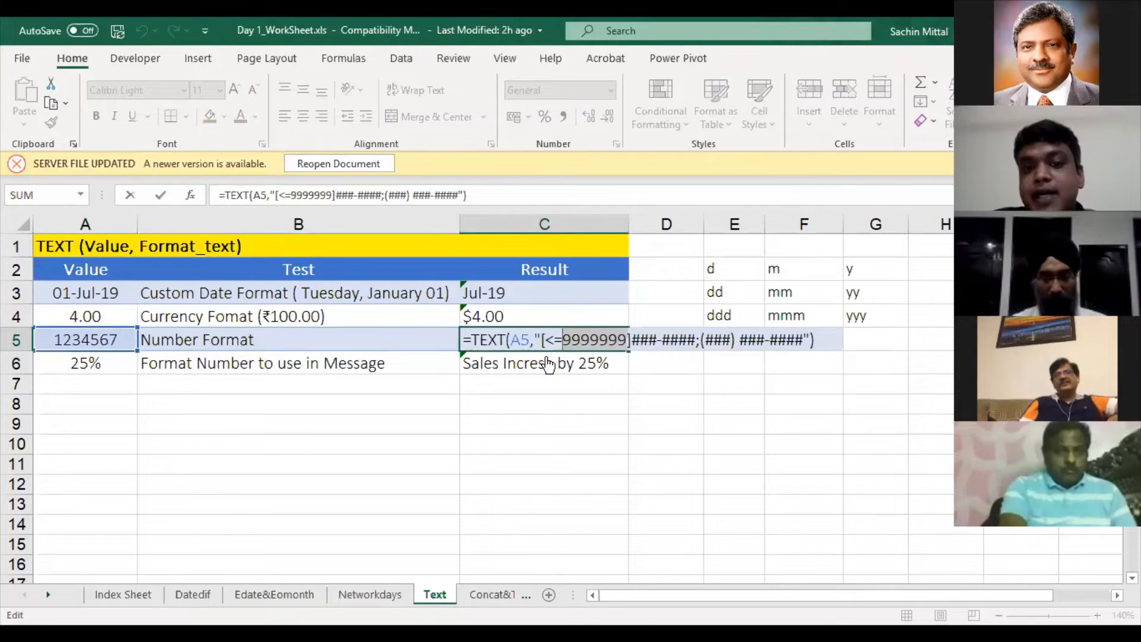
click(564, 342)
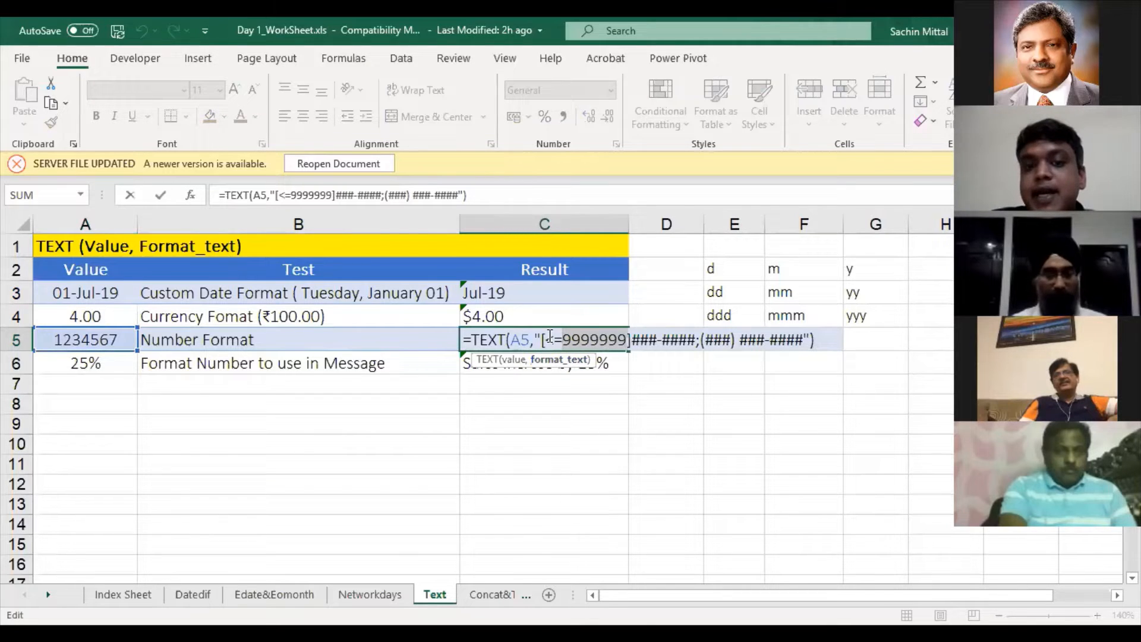
drag(632, 340, 718, 341)
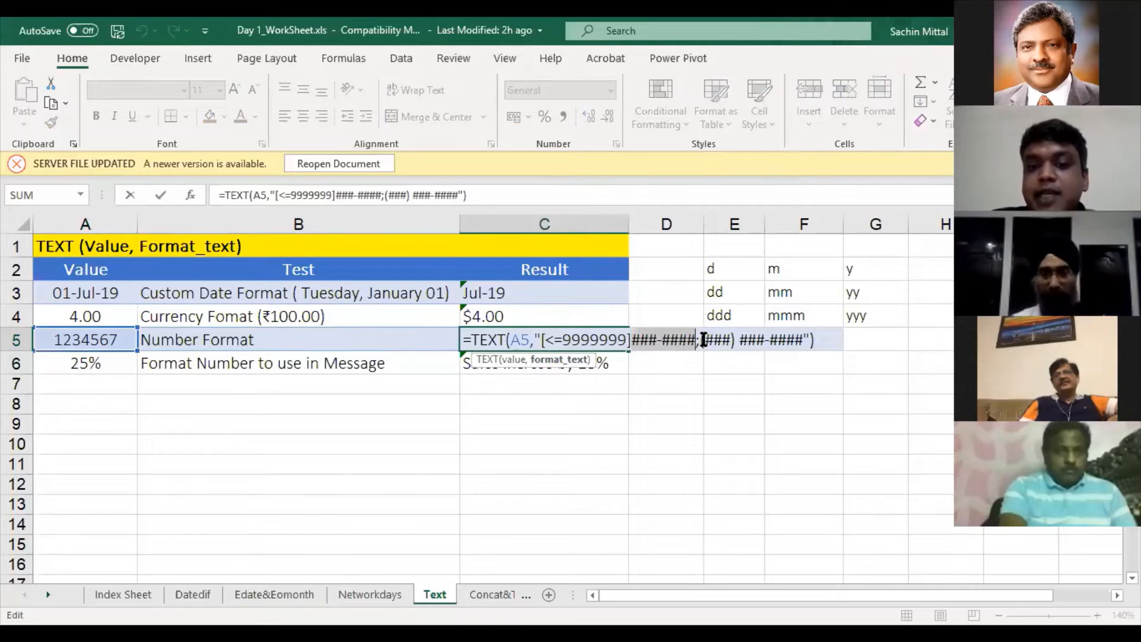
click(713, 342)
drag(735, 340, 803, 343)
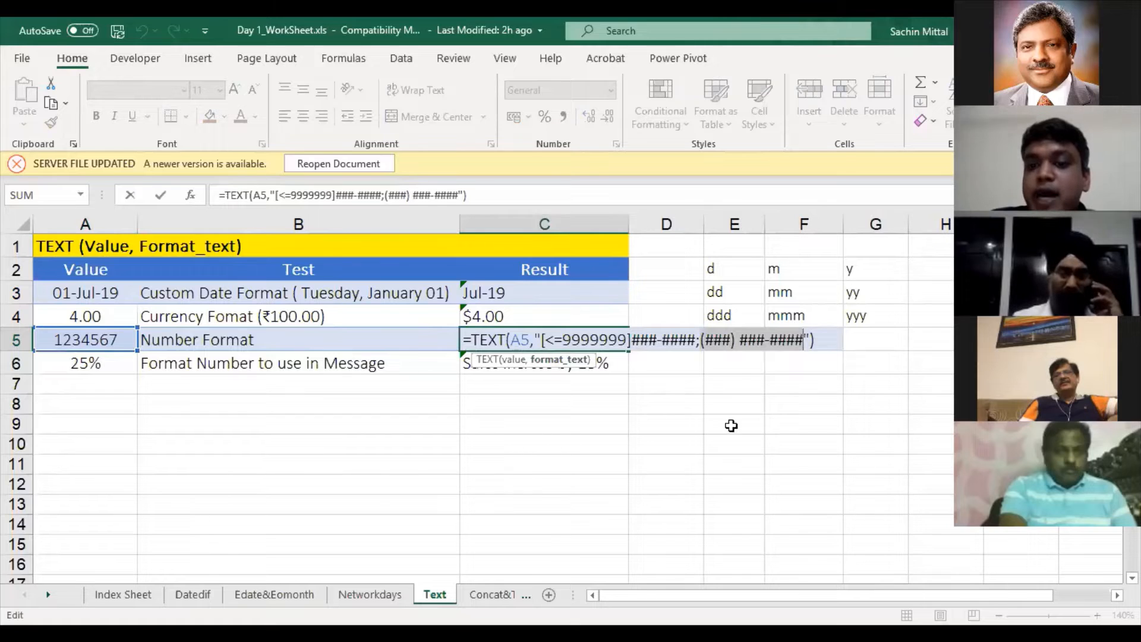
key(Escape)
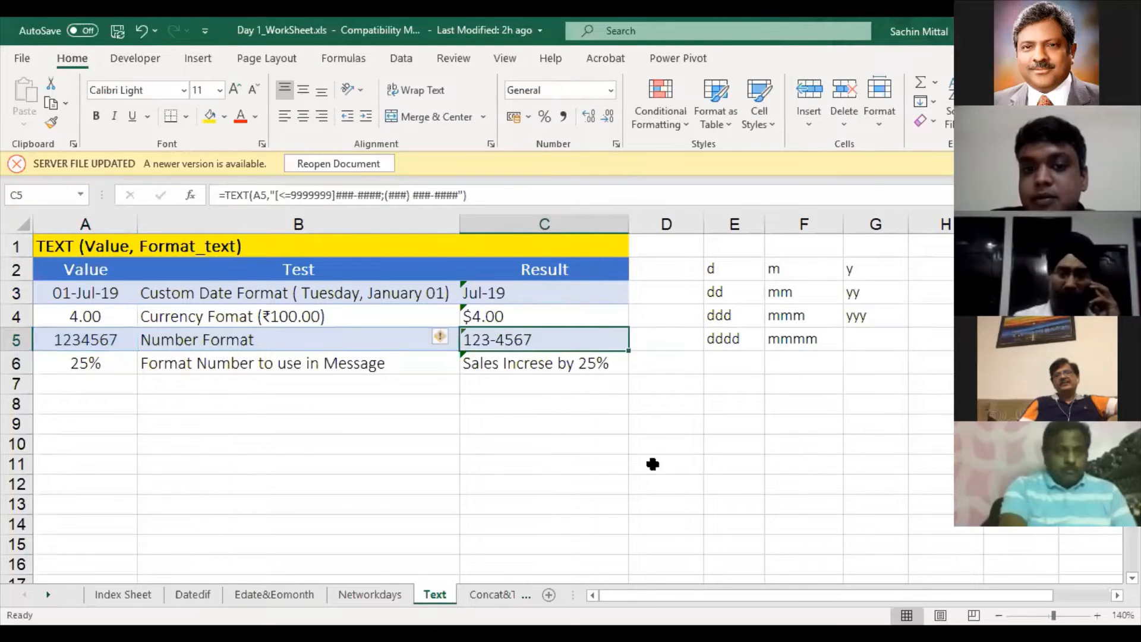
Review the A5 reference, the "<=9999999" condition and the pattern for each case in C5's formula
key(F2)
key(Escape)
key(F2)
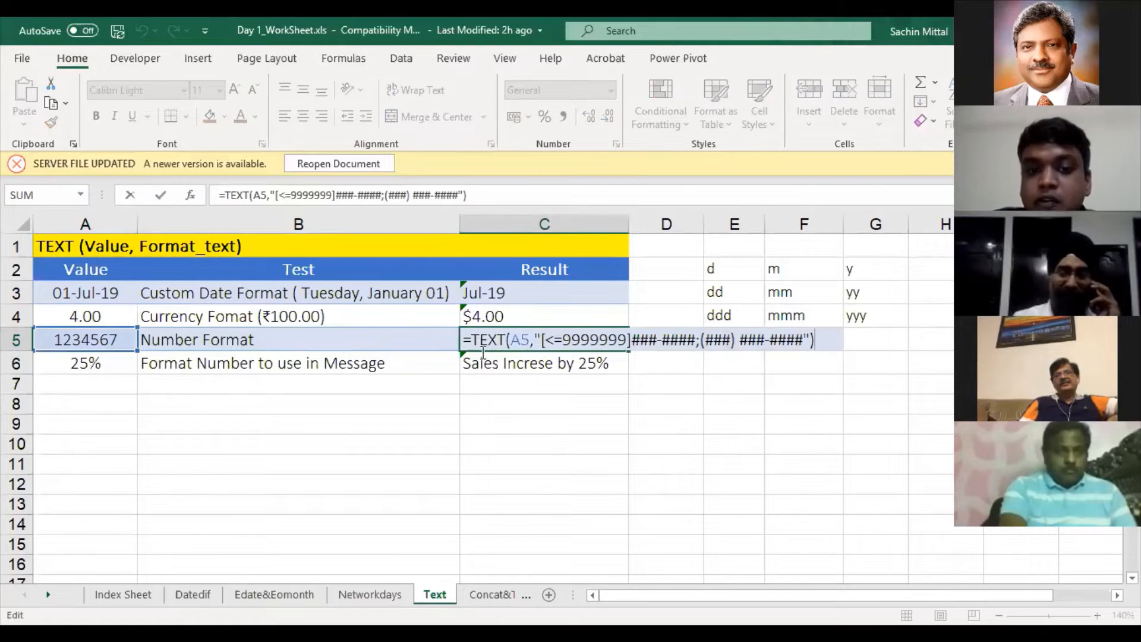
double_click(521, 339)
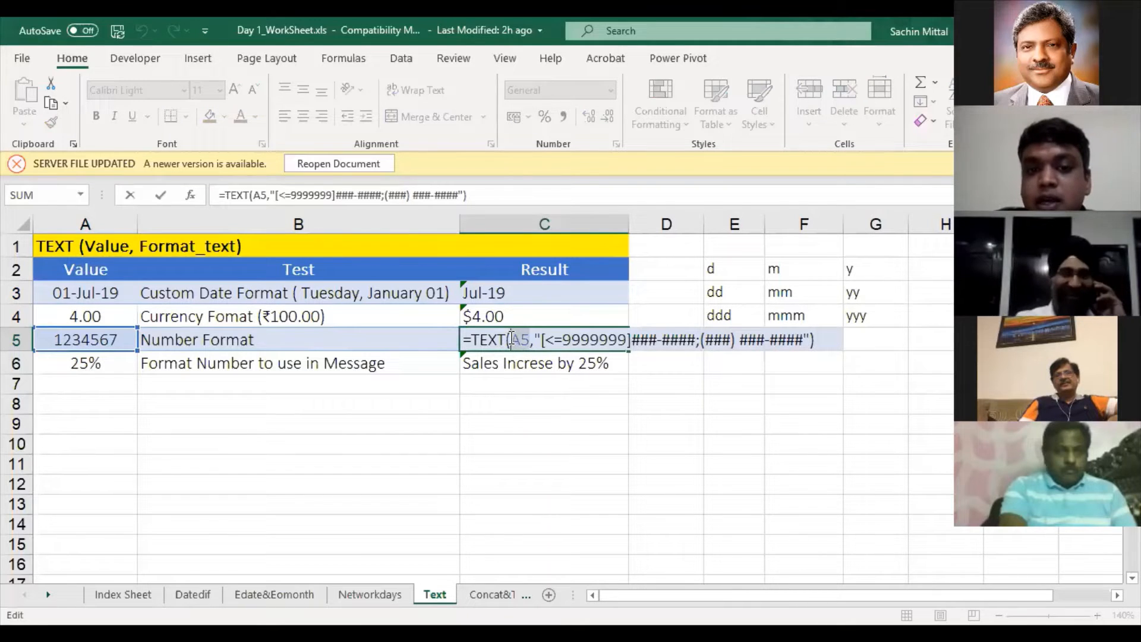
click(578, 341)
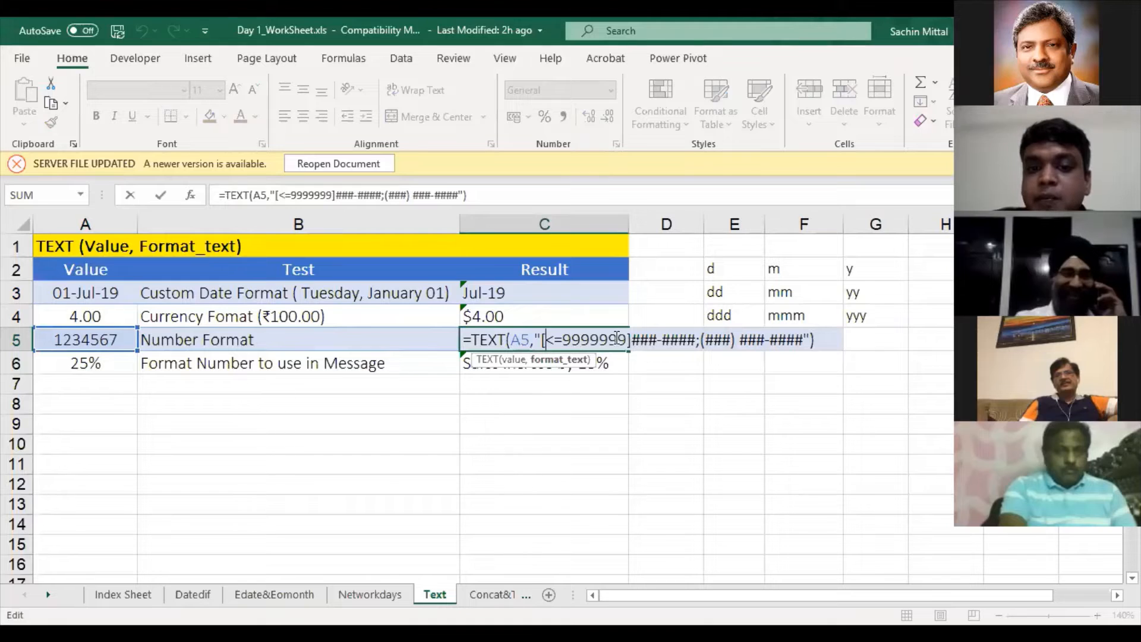
drag(629, 339, 548, 340)
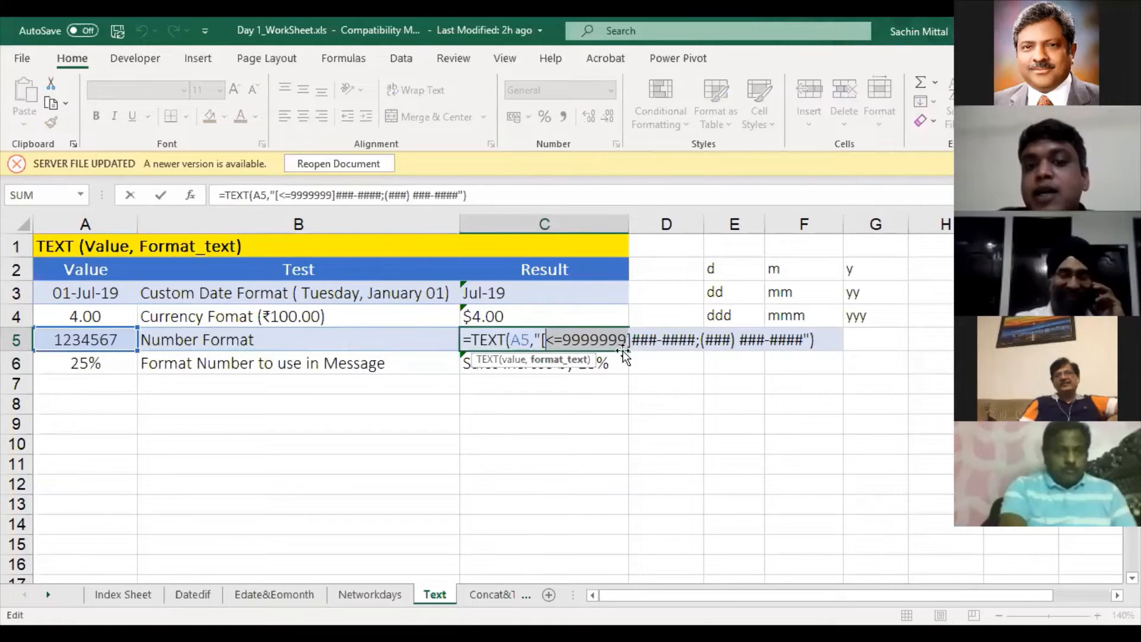
click(569, 348)
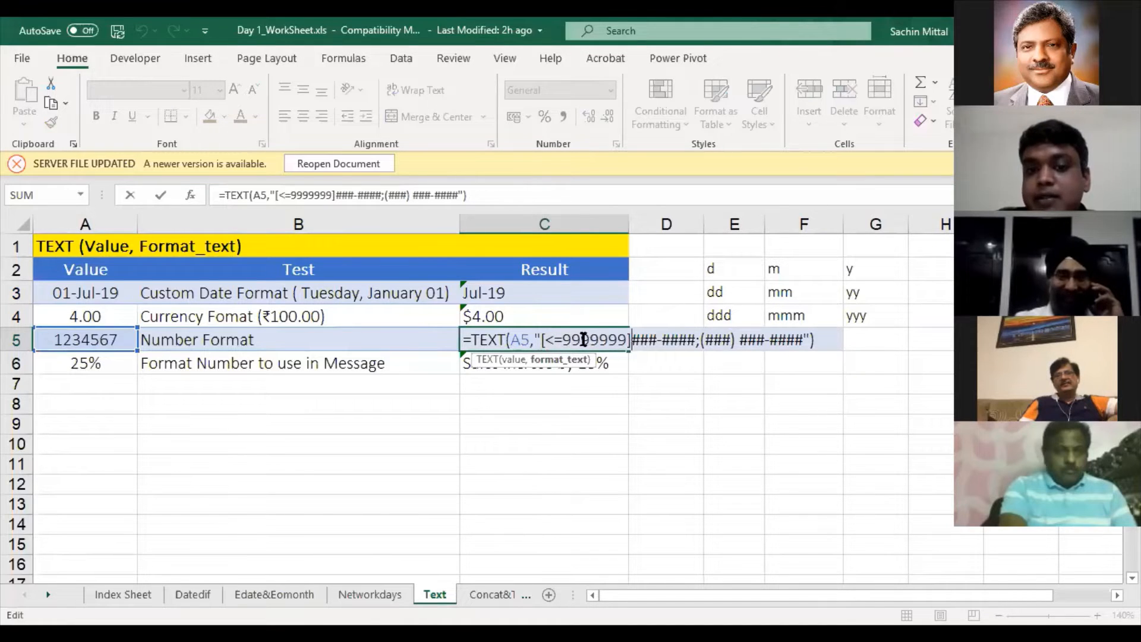
drag(623, 338, 802, 340)
click(640, 340)
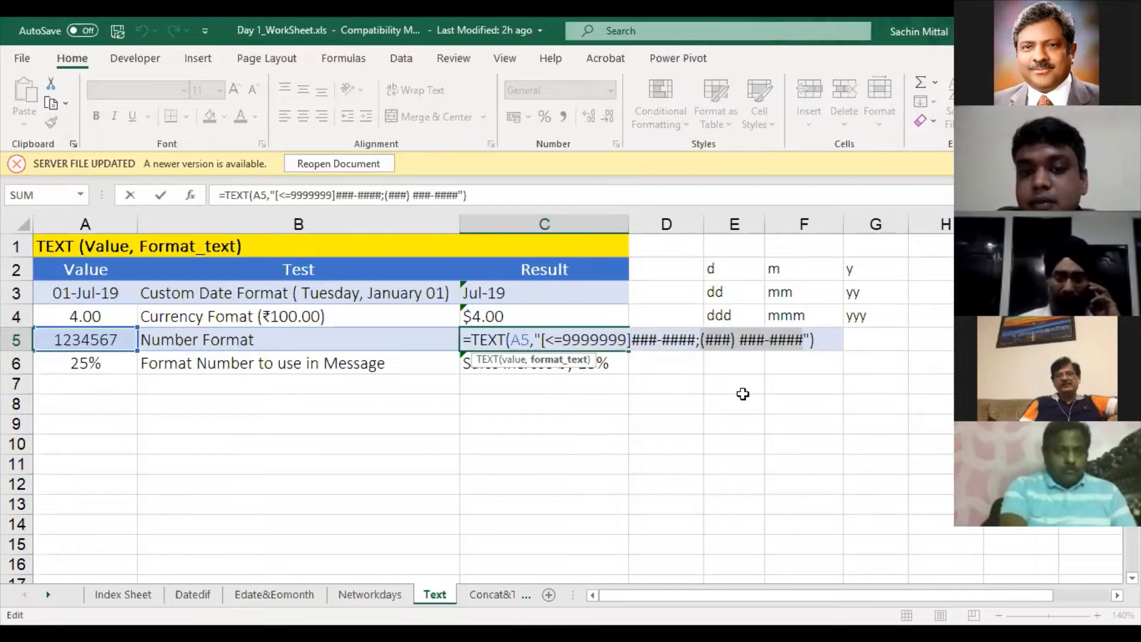
key(Escape)
key(Left)
key(Left)
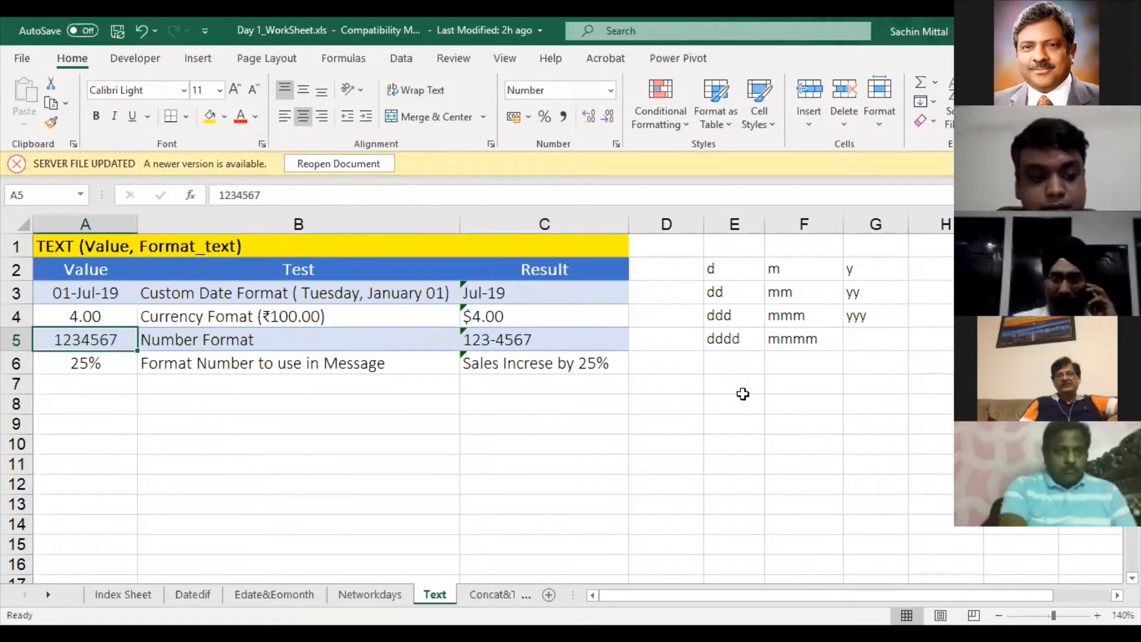
key(F2)
text(8)
key(Return)
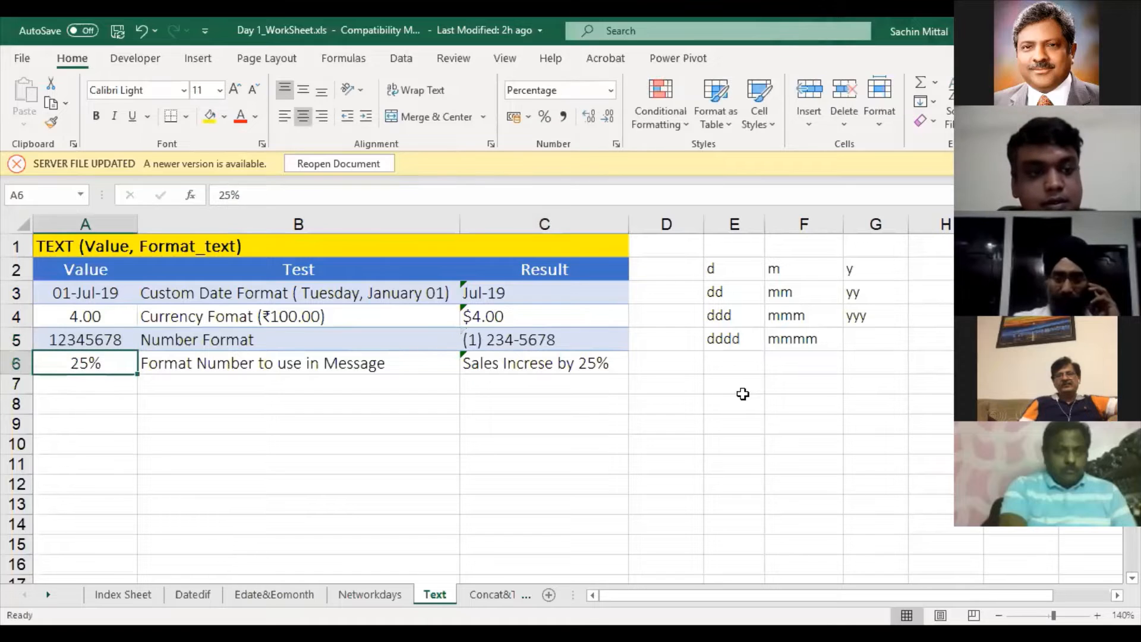
key(Up)
key(F2)
text(9)
key(Return)
key(Up)
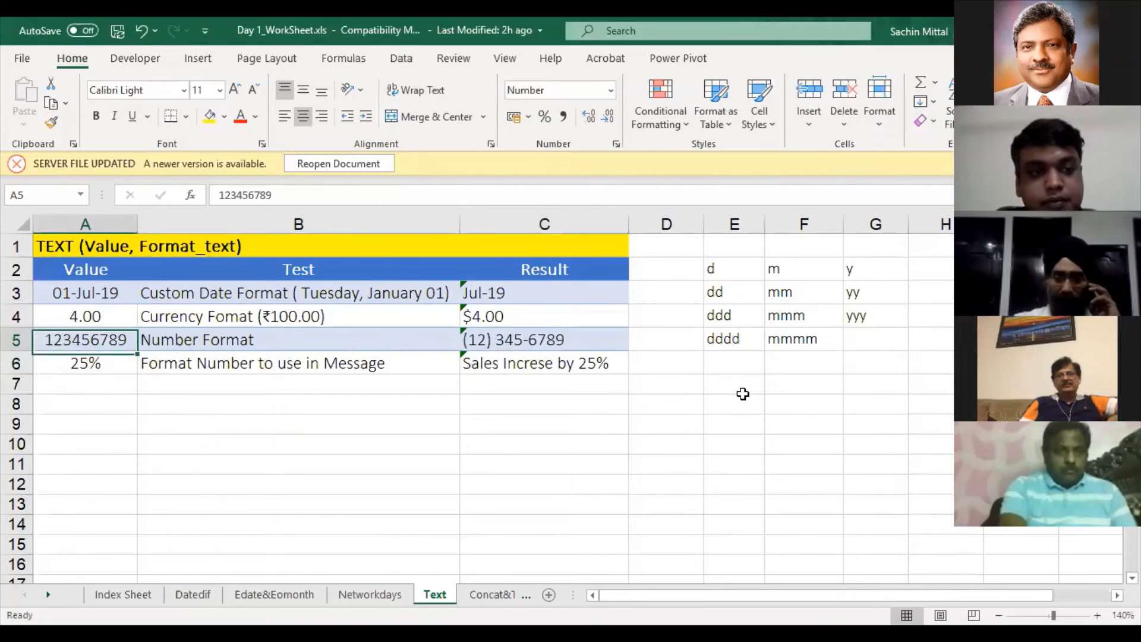
key(F2)
text(10)
key(Return)
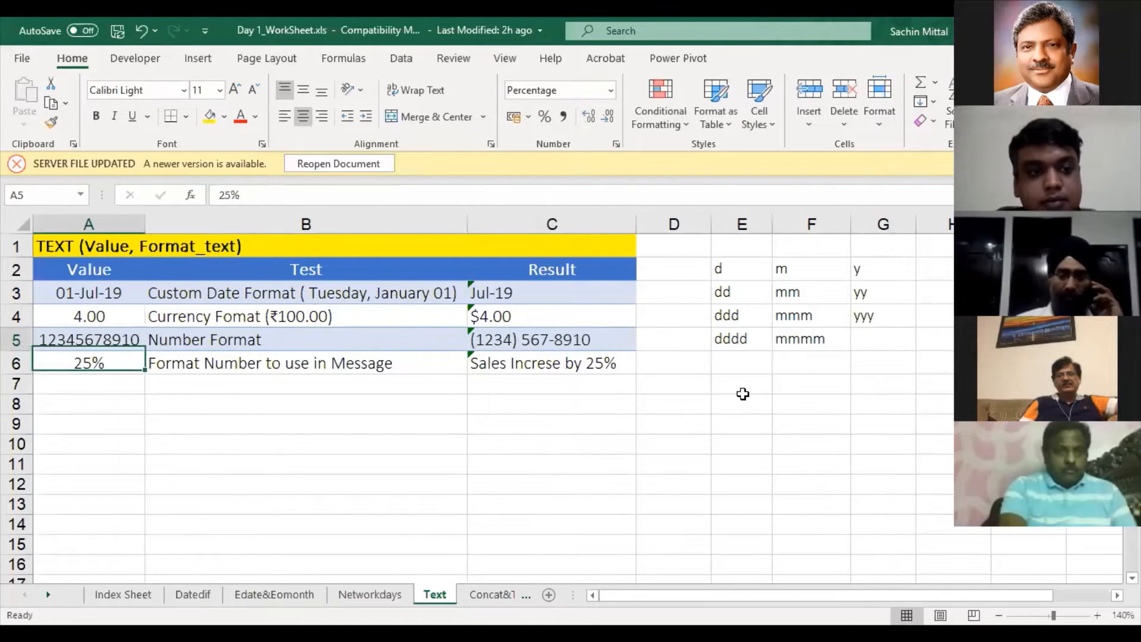
Set A5 back to 1234567
key(Up)
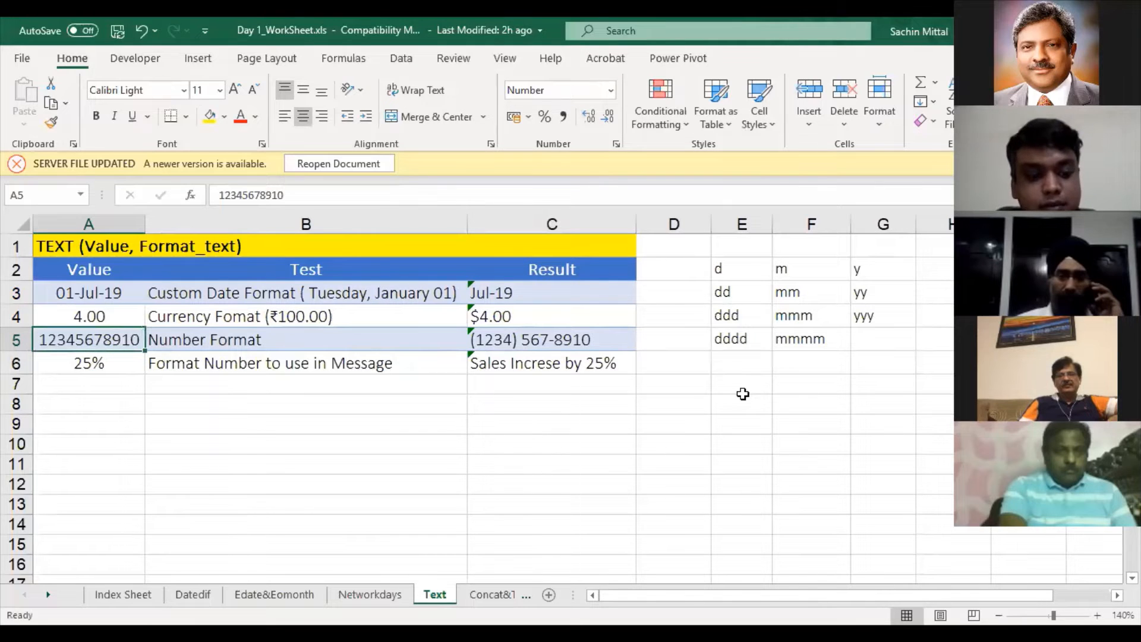
text(1234567)
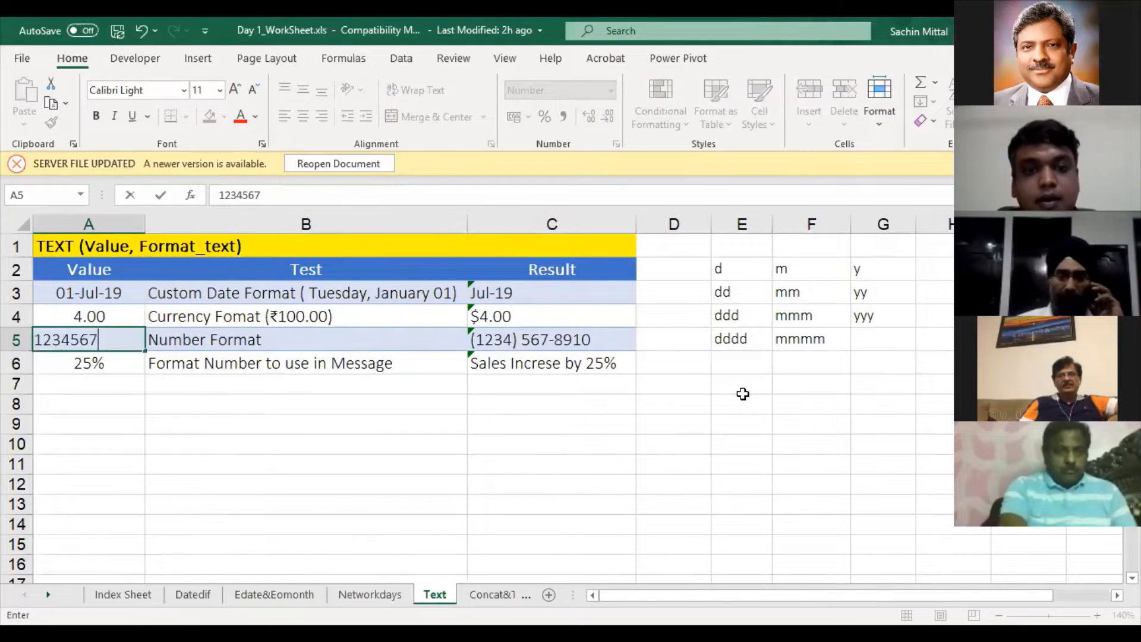
key(Return)
key(Up)
Confirm A5 and review the condition, the two # patterns and the last four # of the first pattern in C5's formula
key(Right)
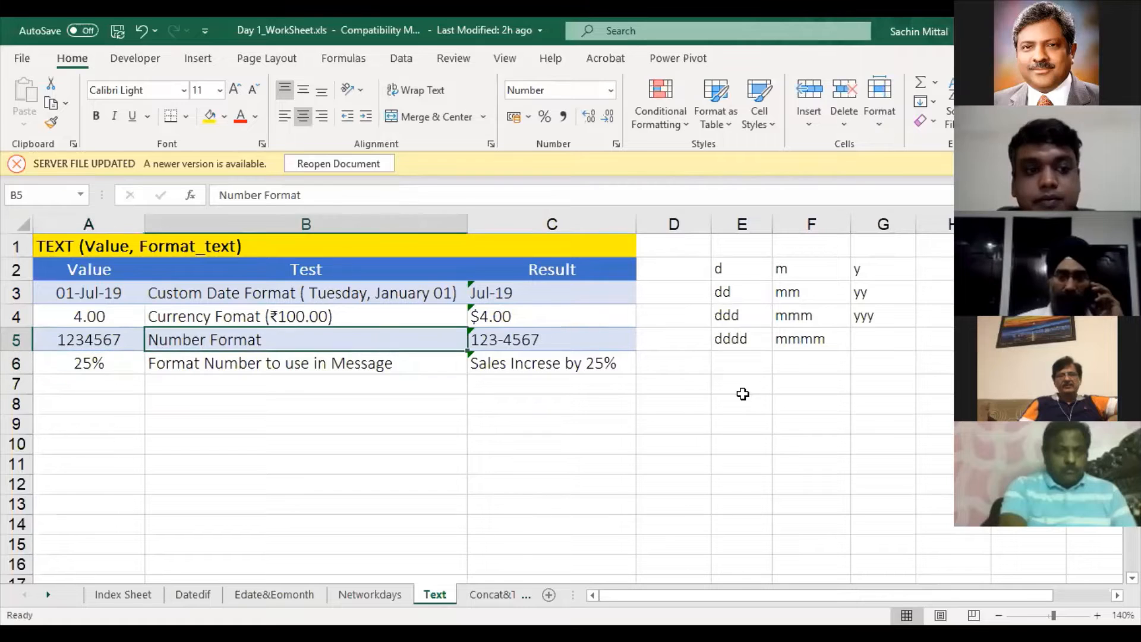
key(Right)
key(Left)
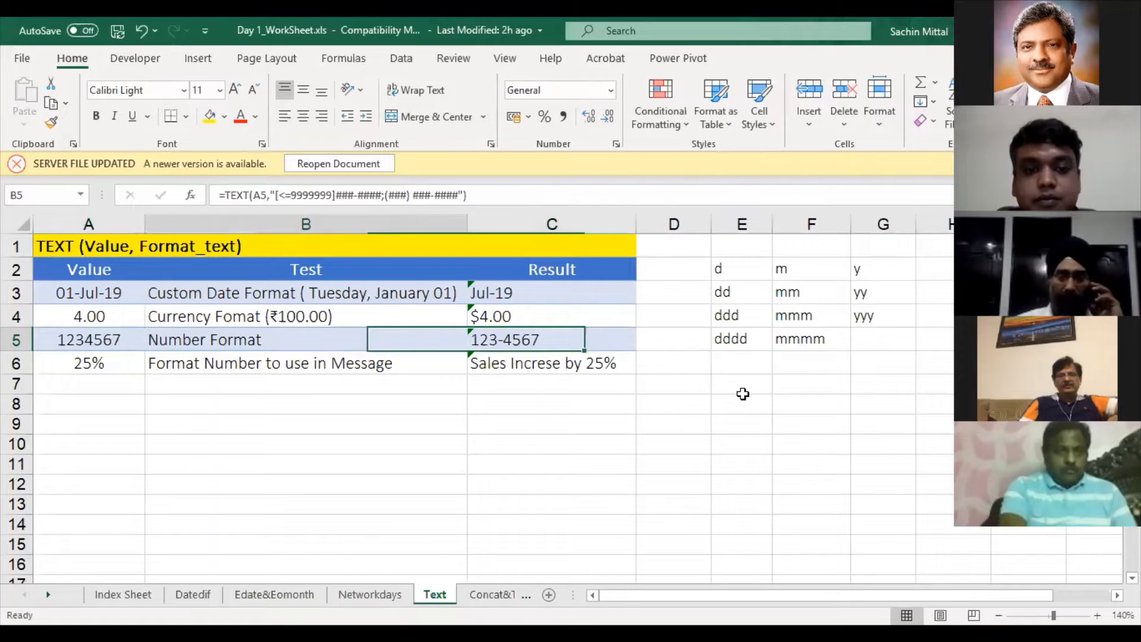
key(Right)
key(F2)
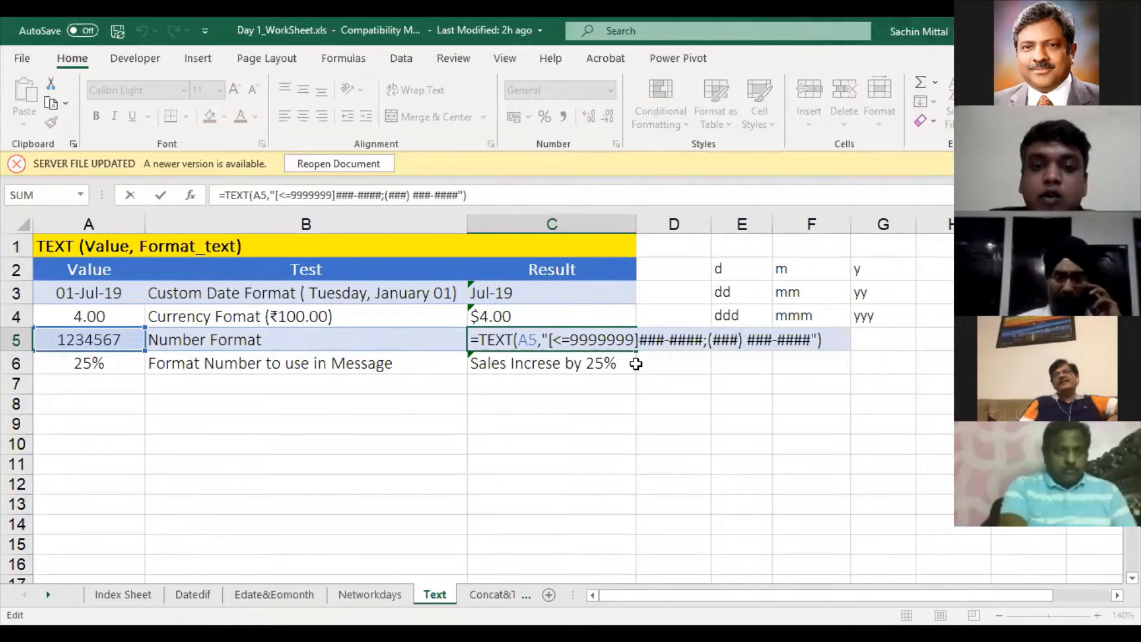
drag(636, 344, 802, 343)
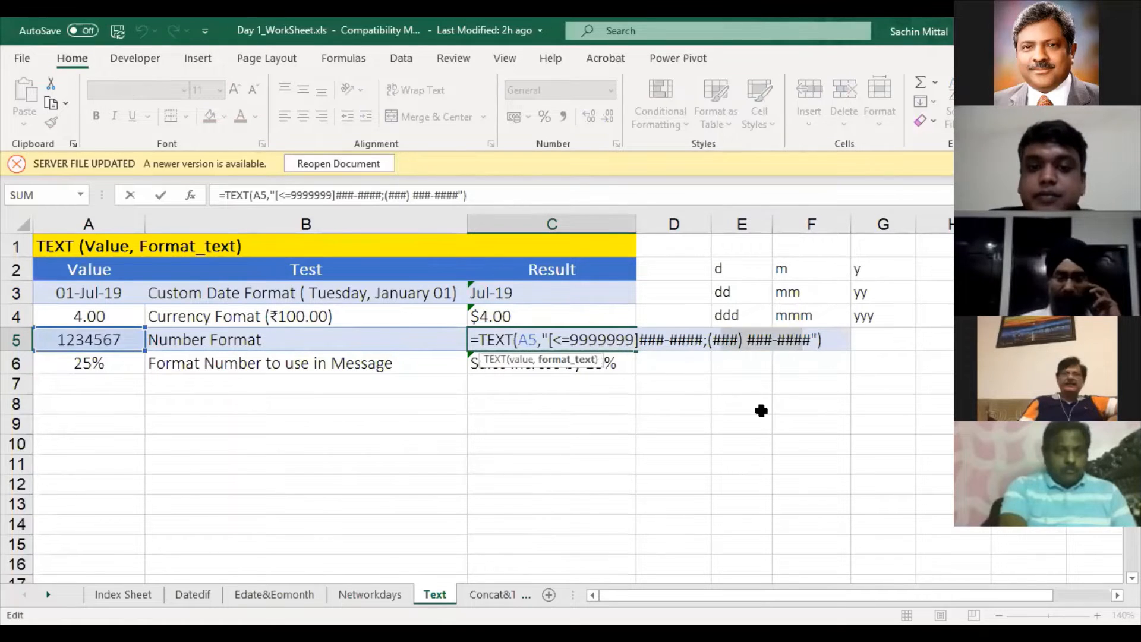
drag(705, 344, 639, 346)
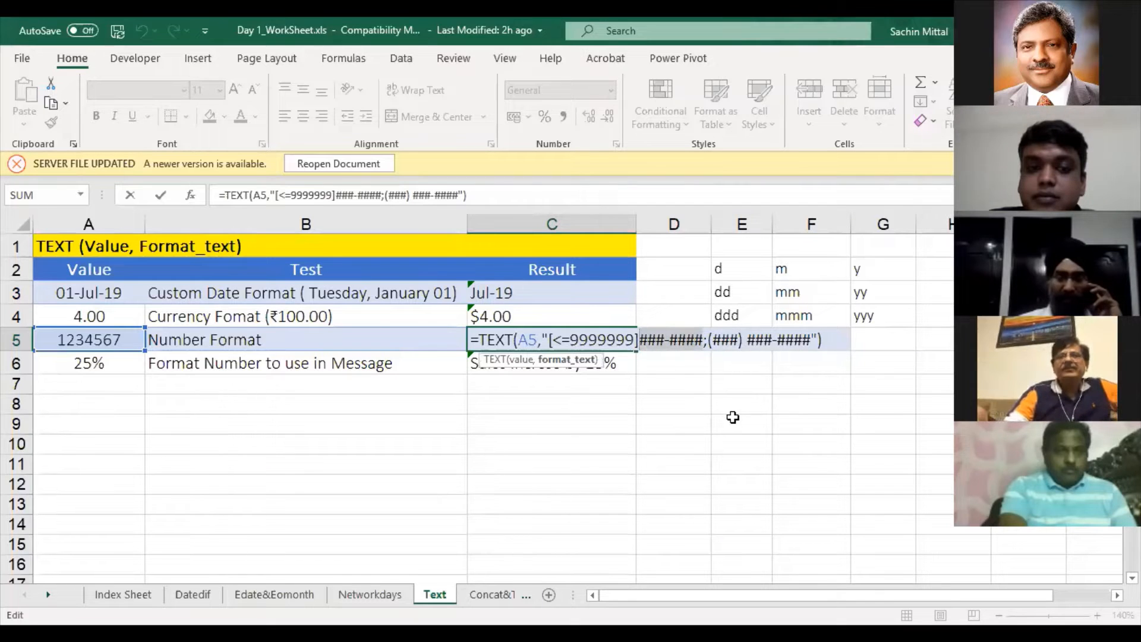
click(674, 339)
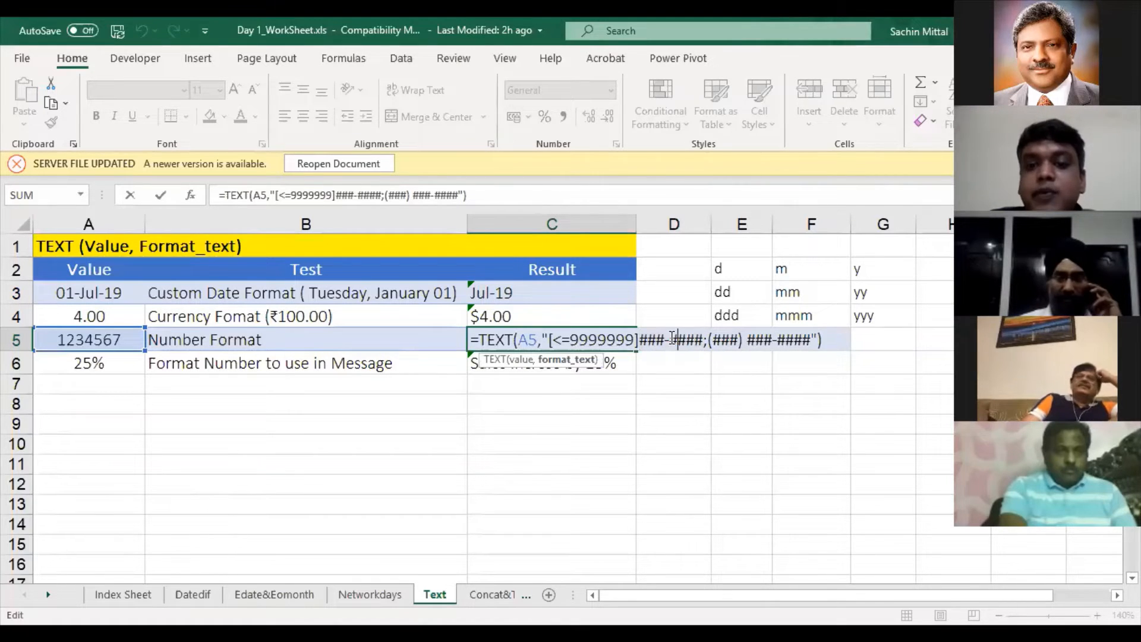
drag(674, 338, 704, 341)
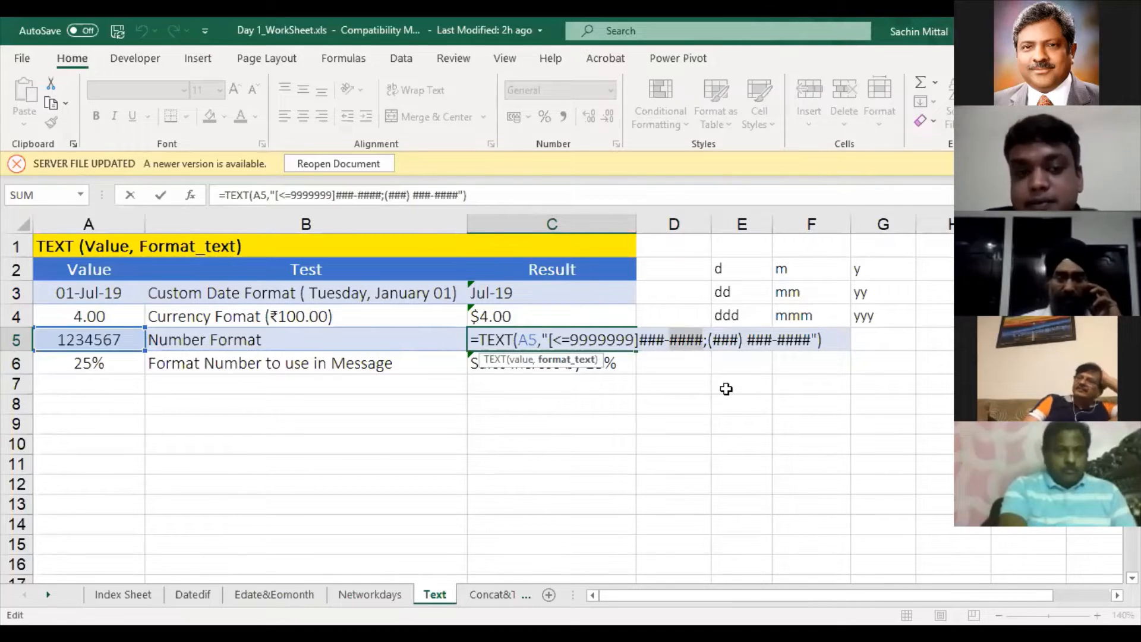
key(ctrl+Return)
Clear the value in A5 and check the formula in C5 with that cell empty
key(Left)
key(Left)
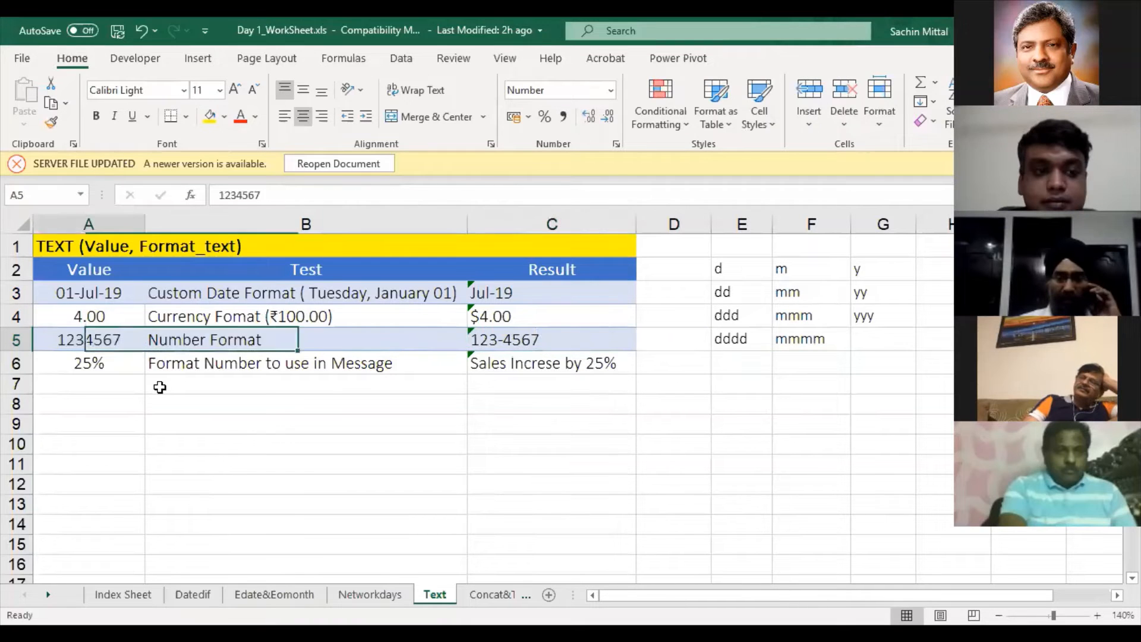
key(Delete)
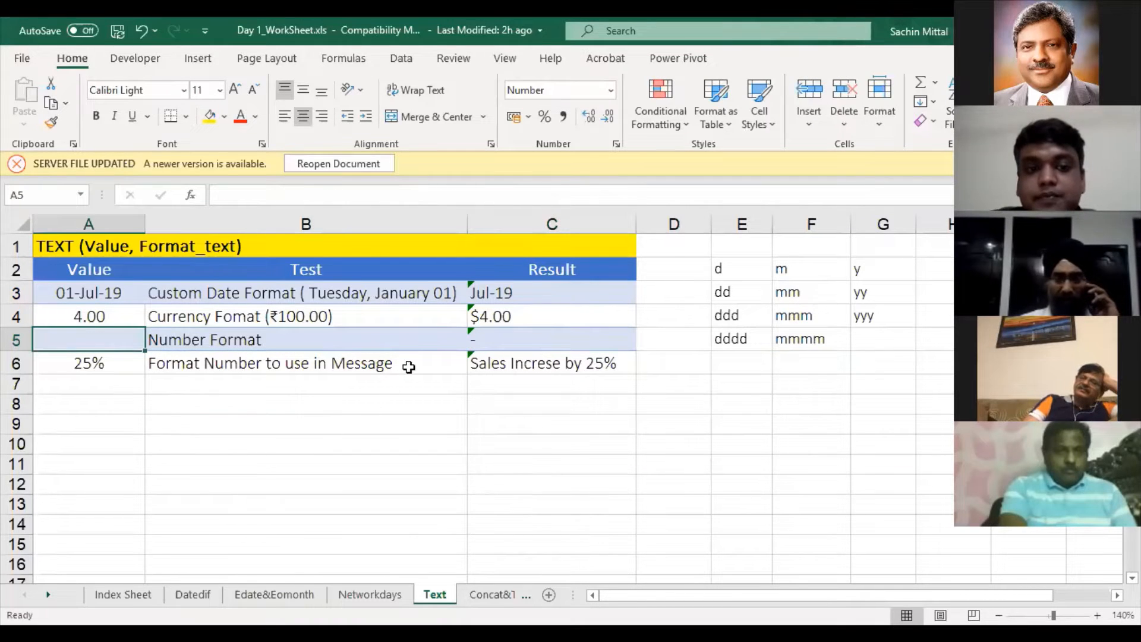
click(523, 344)
key(F2)
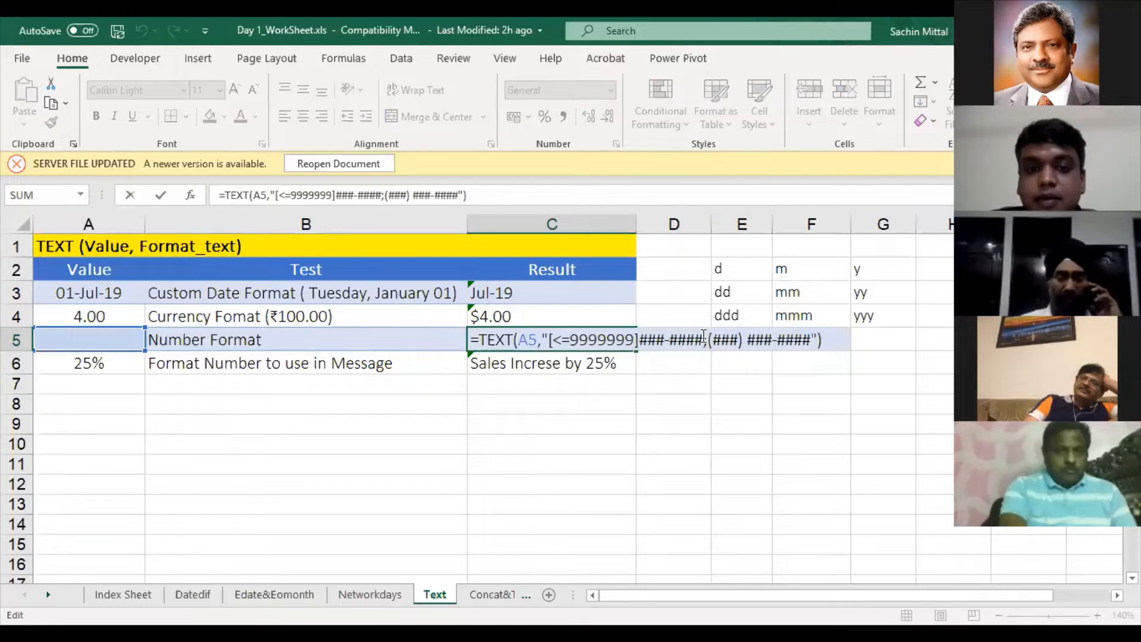
key(Escape)
Examine the percentage in A6 and the formula in C6 that joins a message with the TEXT function
click(114, 361)
click(548, 361)
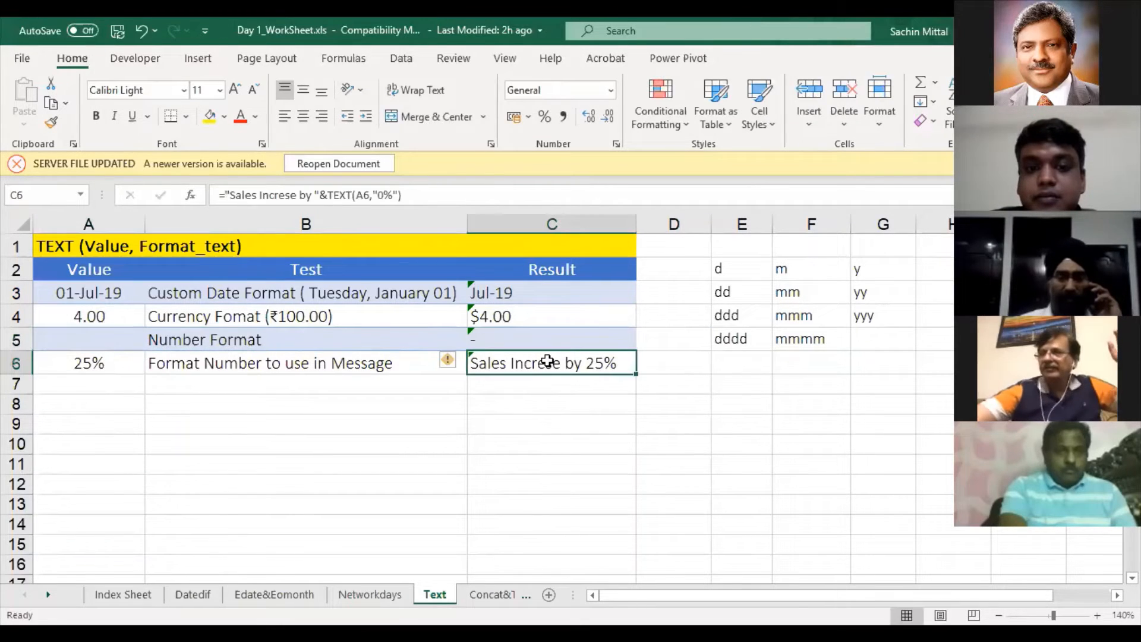
key(F2)
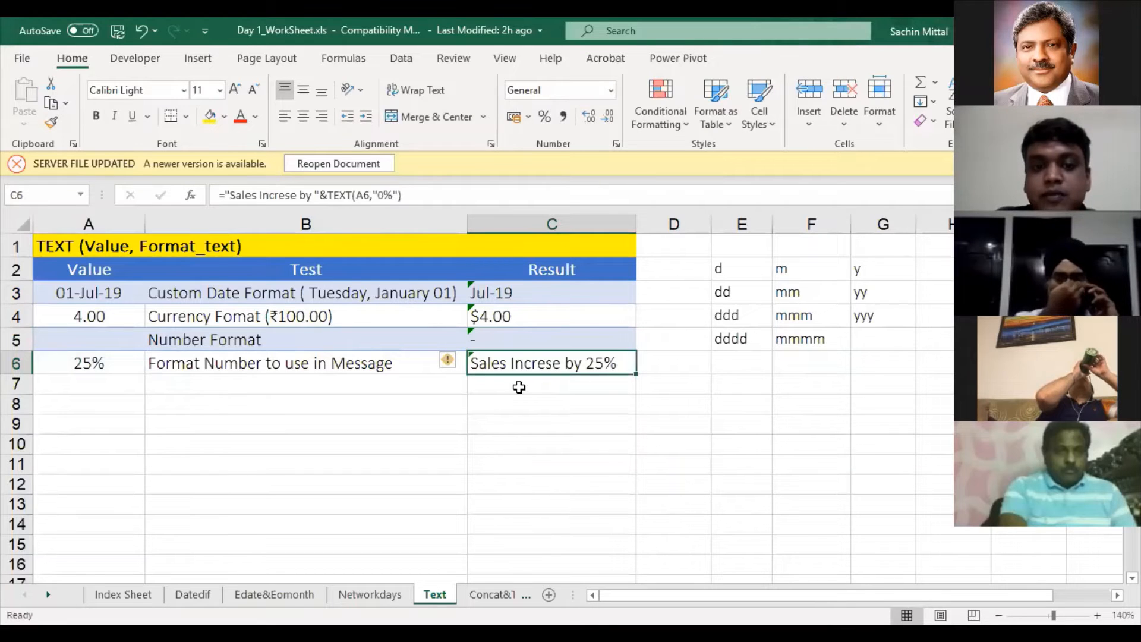
Try replacing C6's formula with a plain =A6 reference, then undo it and review the original formula
text(=)
key(Left)
key(Left)
key(Return)
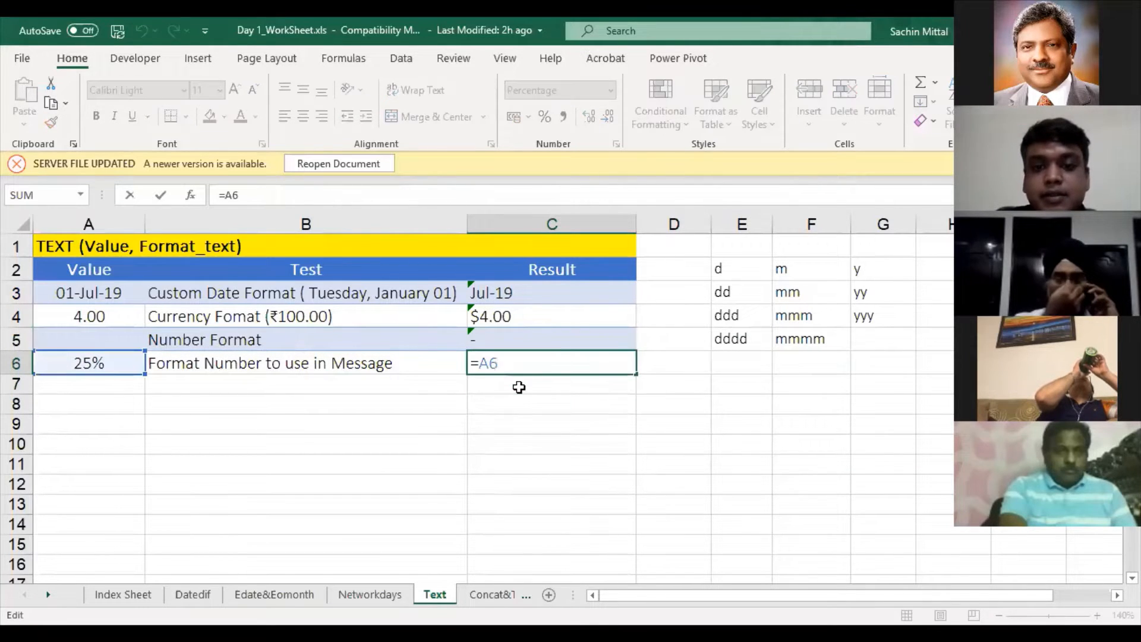
key(ctrl+Return)
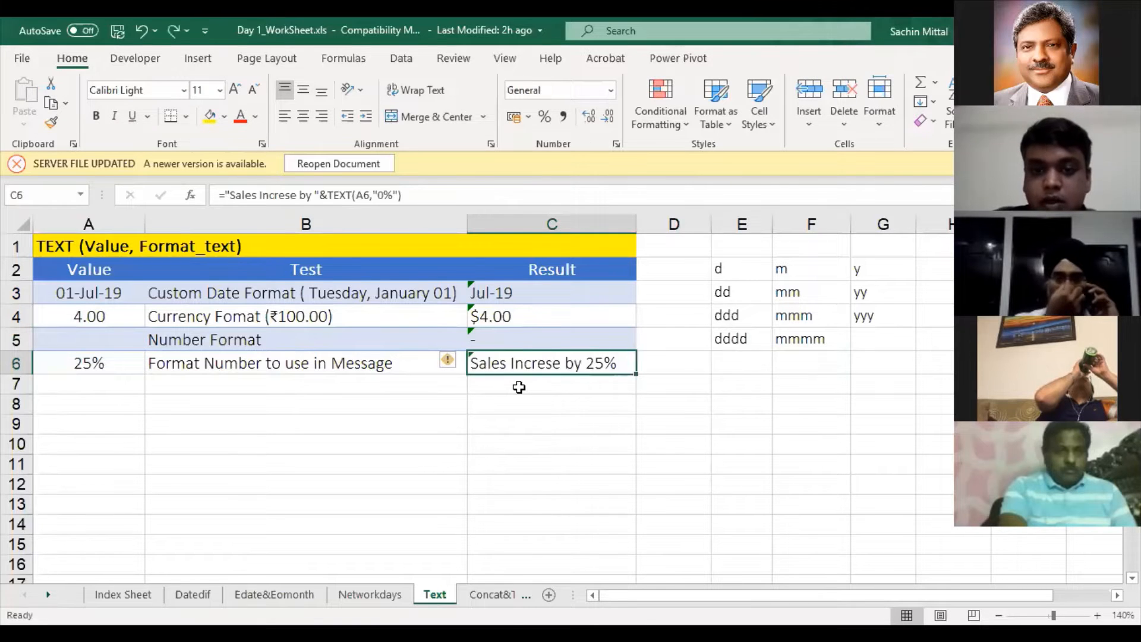
key(F2)
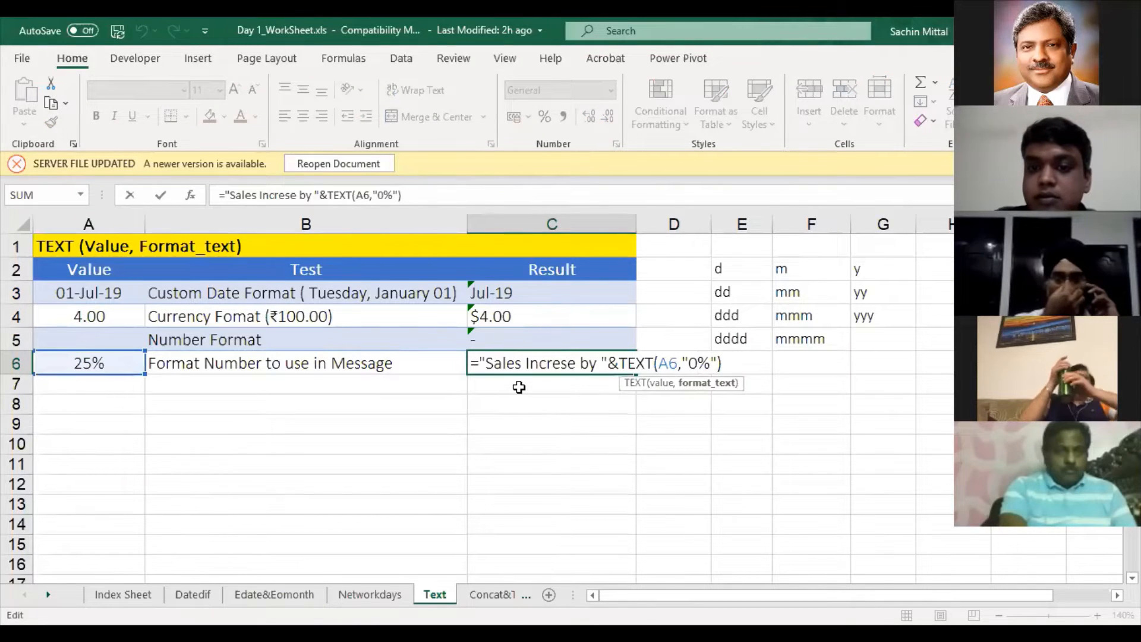
key(ctrl+Return)
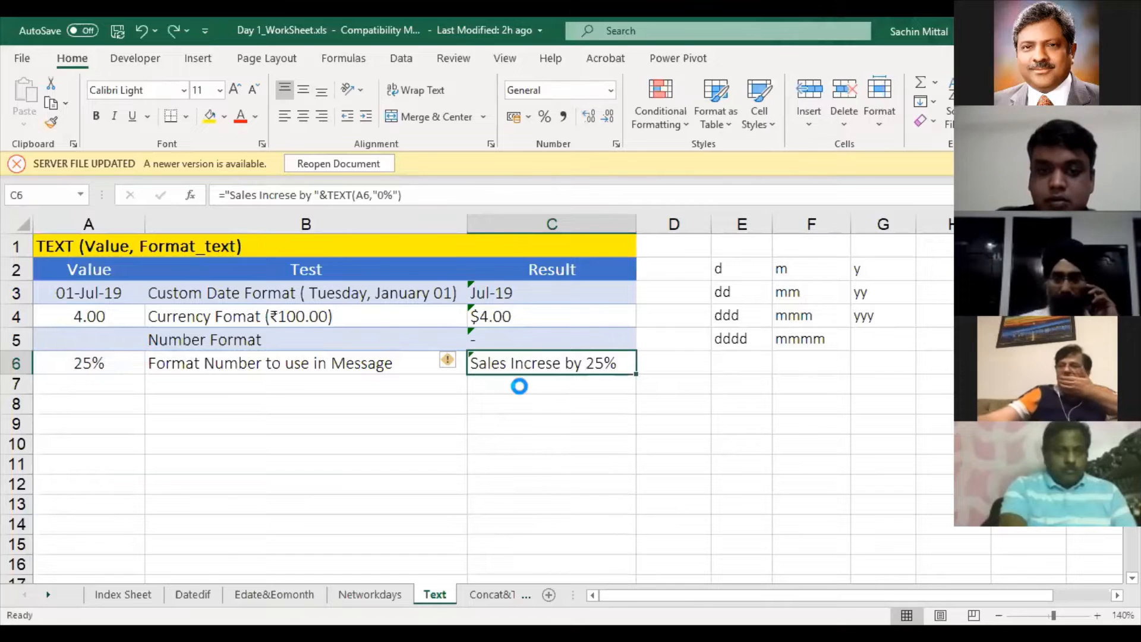
Enter =A6 in C6 and change the cell's number format to a decimal number with a thousands separator
text(=)
key(Left)
key(Left)
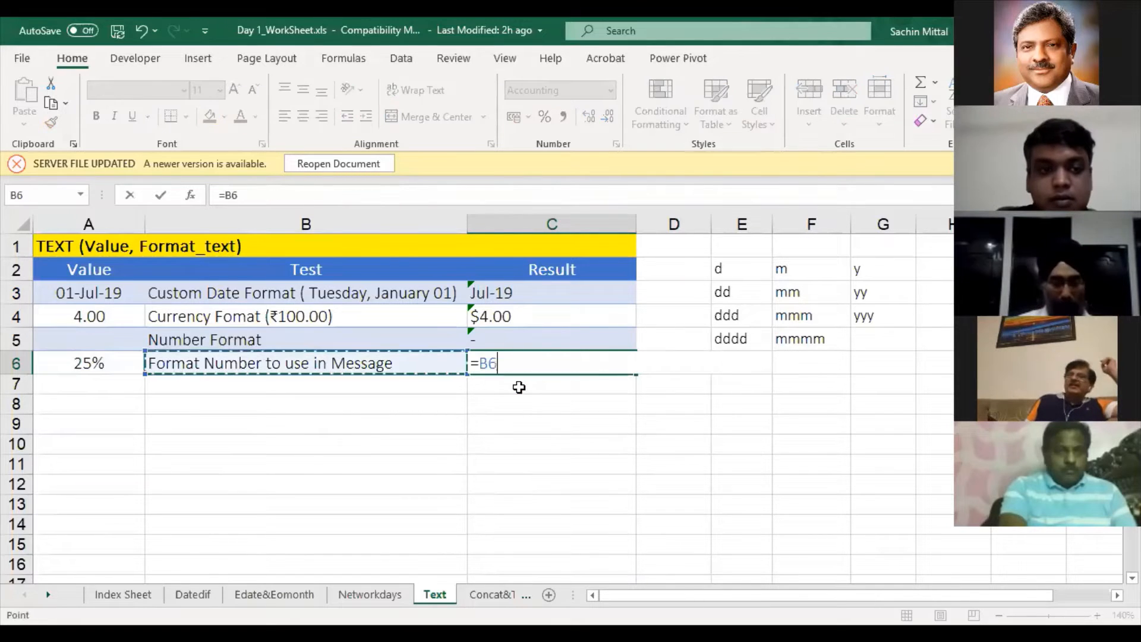
key(Return)
key(Up)
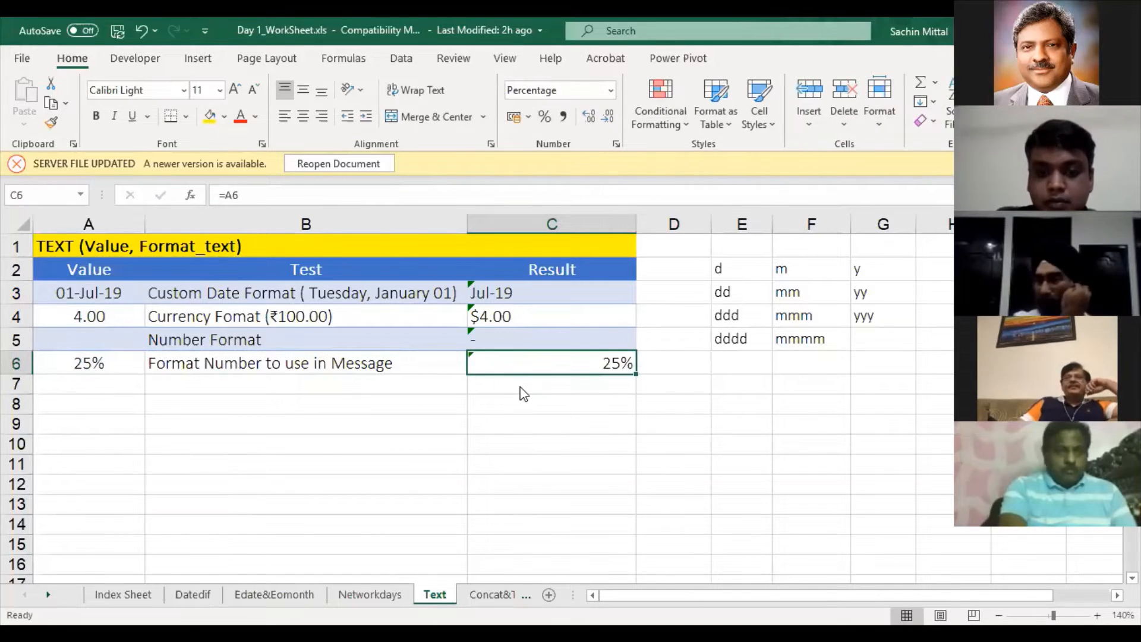
key(ctrl+shift+1)
key(Down)
key(Up)
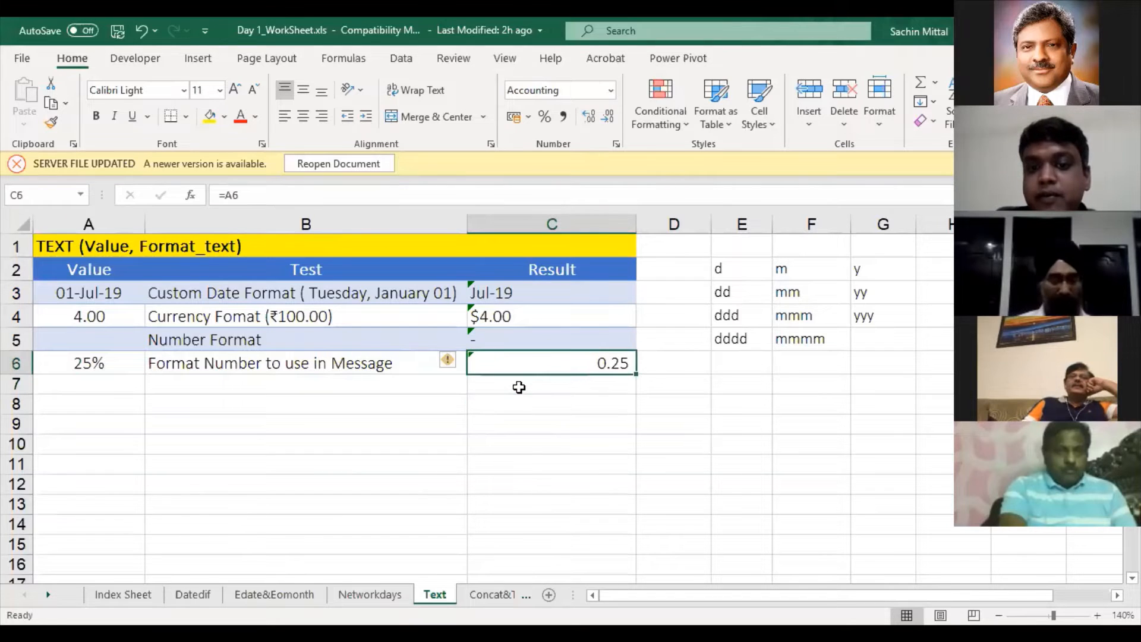
key(Down)
key(Up)
Start a new formula in C6 with the quoted text "Sales increase by"
text(=)
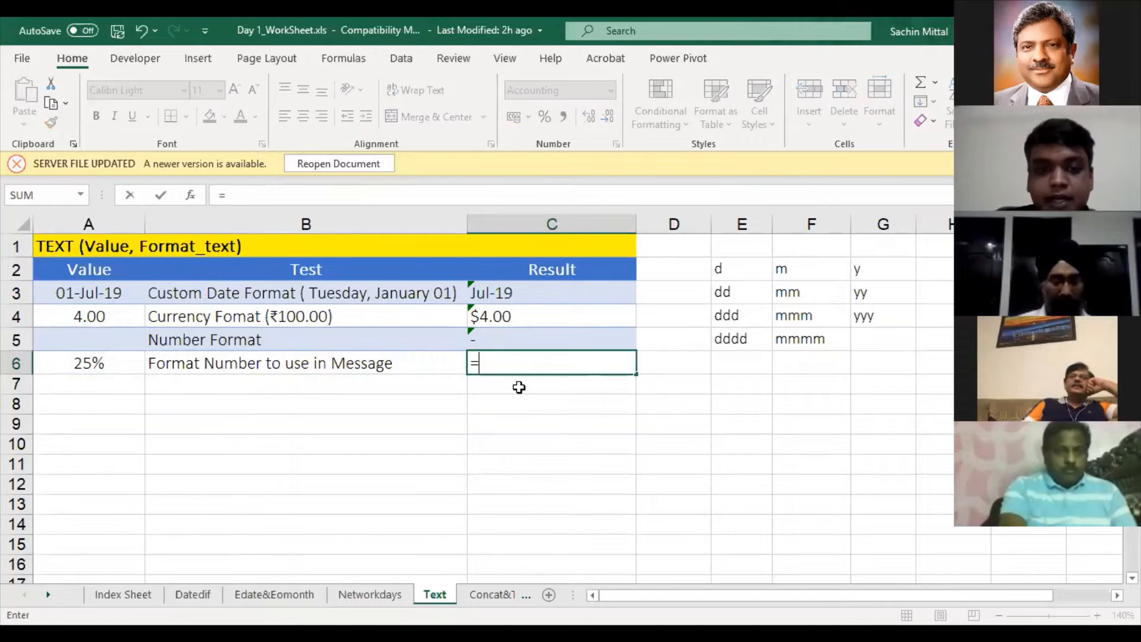
text(Sales)
key(BackSpace)
key(BackSpace)
key(BackSpace)
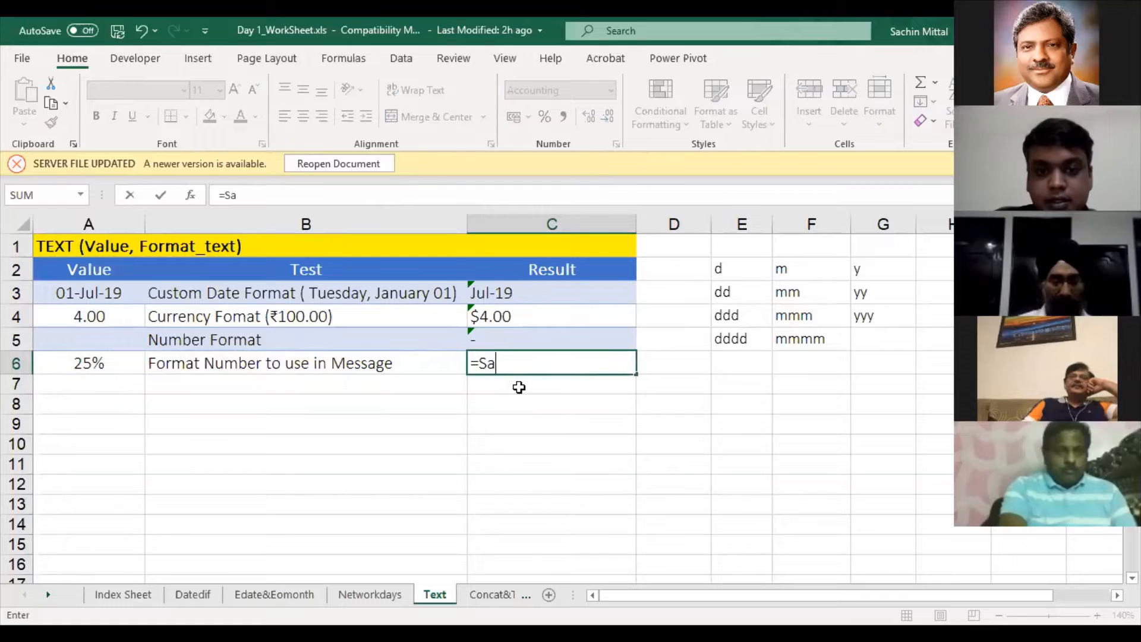
key(BackSpace)
key(BackSpace)
text("s)
key(BackSpace)
text(Sale)
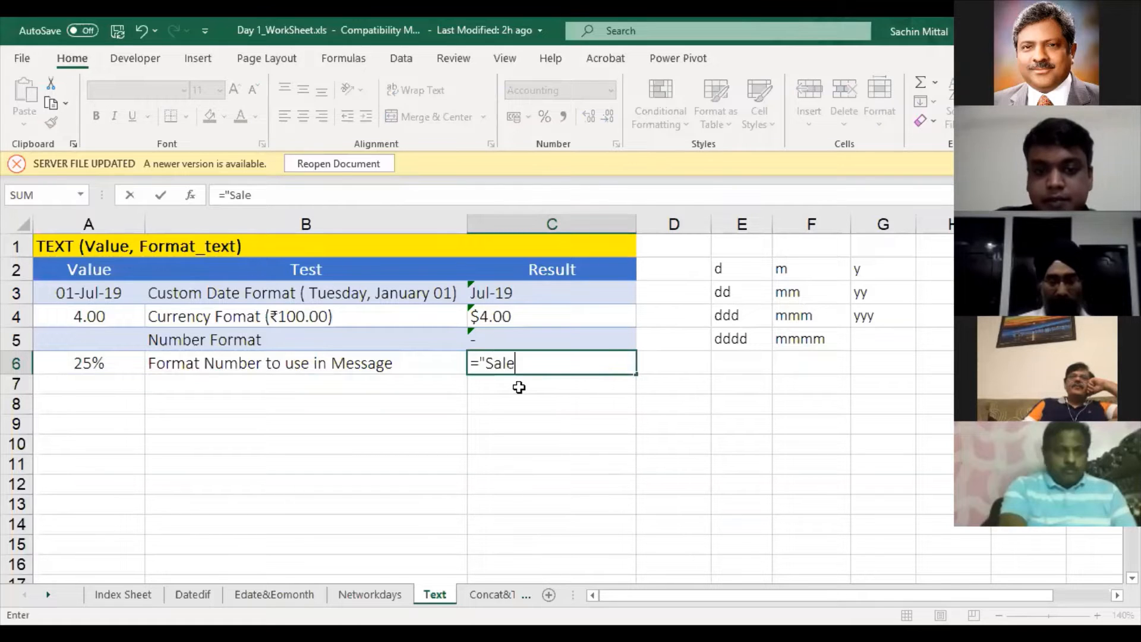
text(s i)
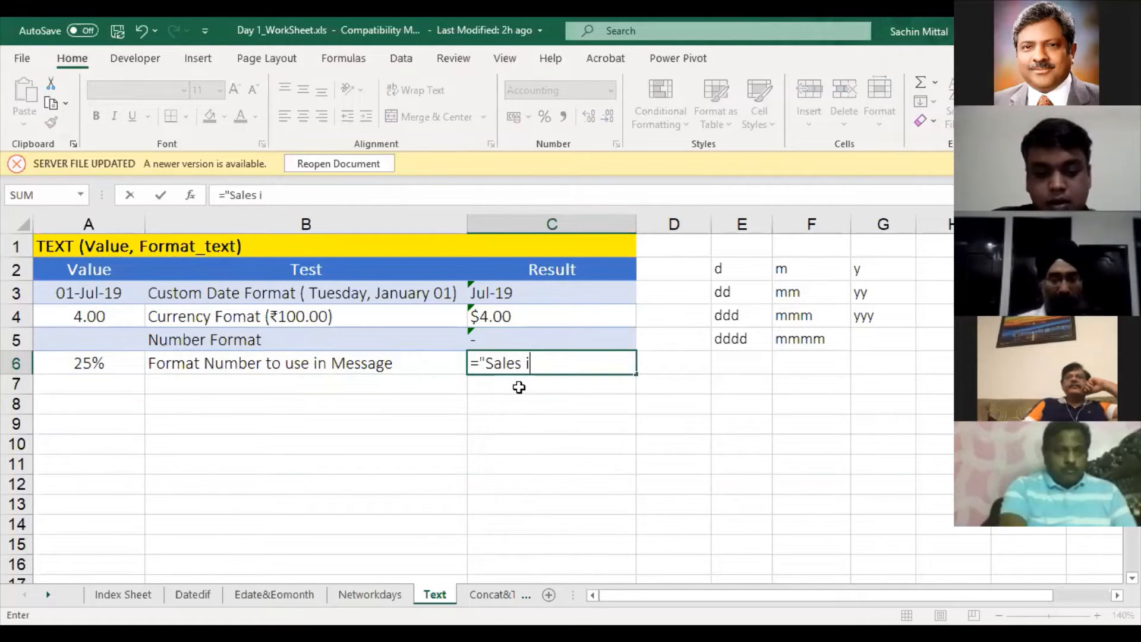
text(ncrease by")
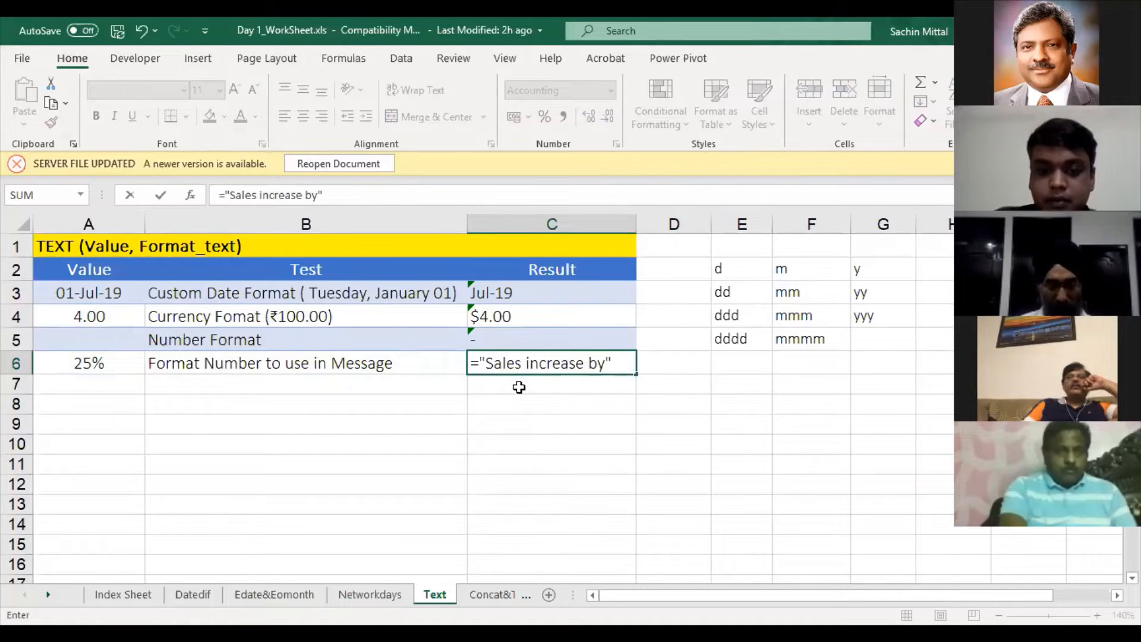
Append &TEXT(A6%) to the message in C6 and try to enter the formula
key(Left)
key(Left)
key(BackSpace)
key(BackSpace)
key(BackSpace)
text(&)
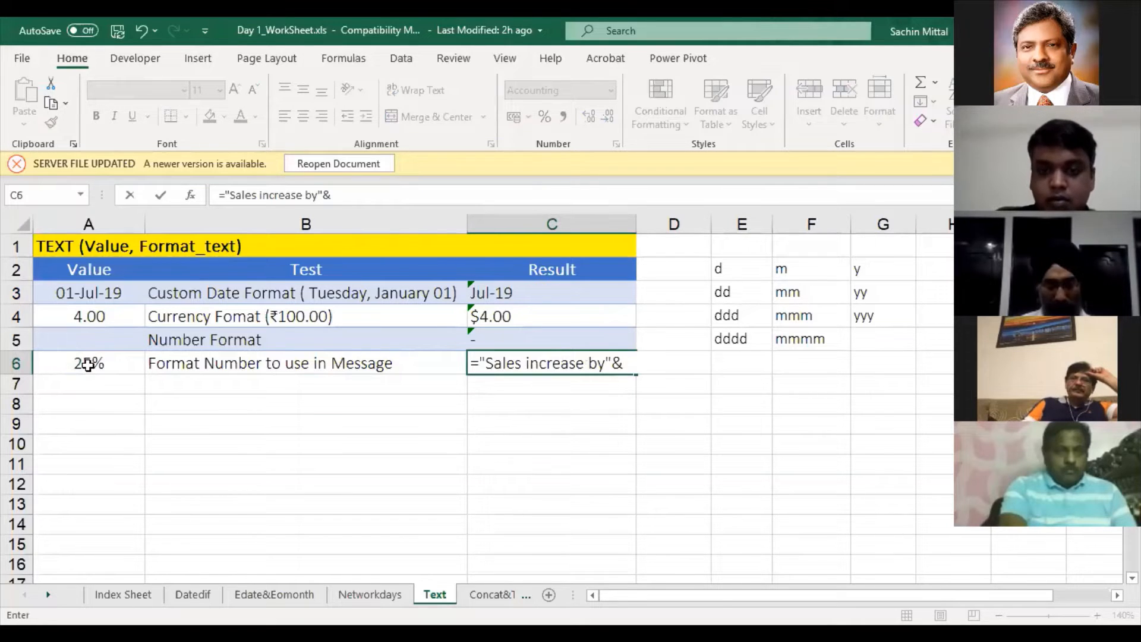
text(TEXT()
click(87, 365)
text(%)
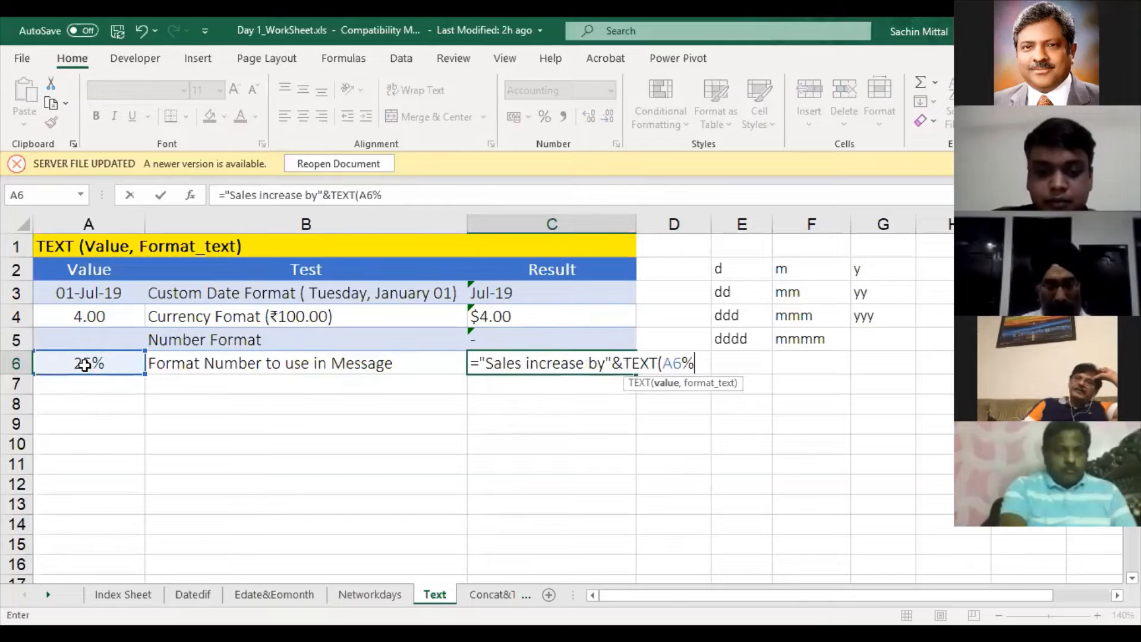
text())
key(Return)
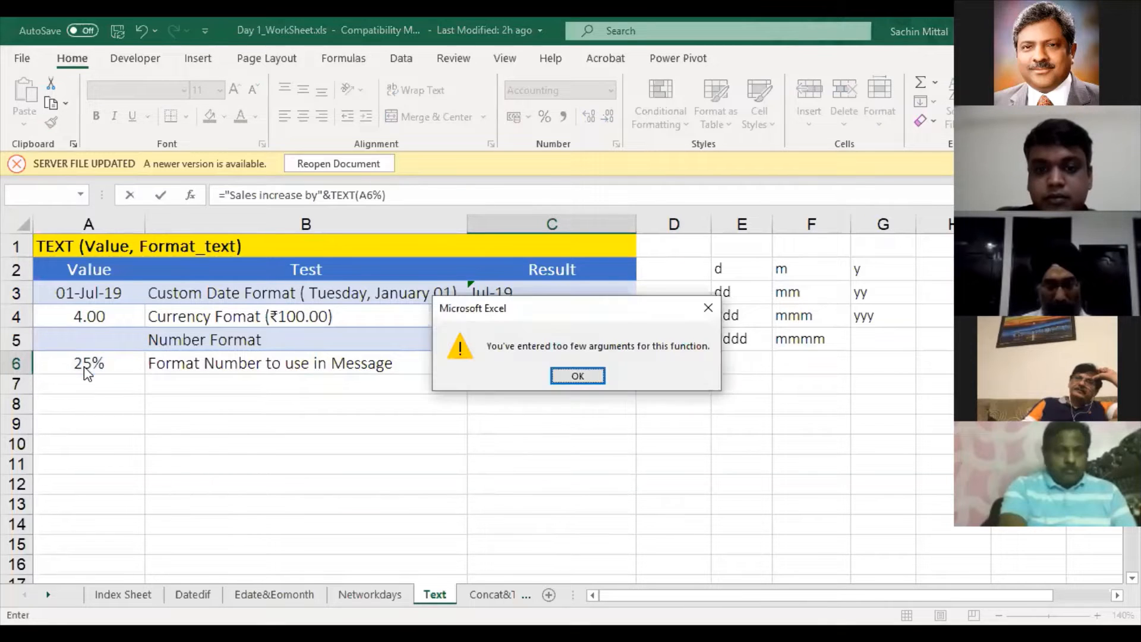
key(Return)
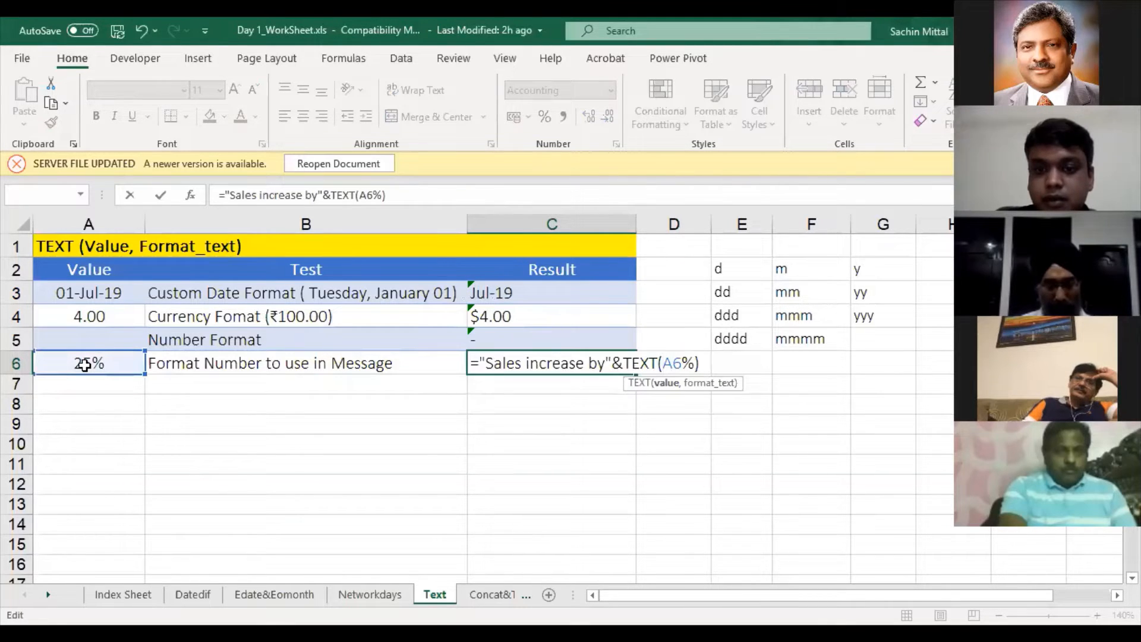
Insert a comma between A6 and % in the TEXT function of C6's formula
text(")
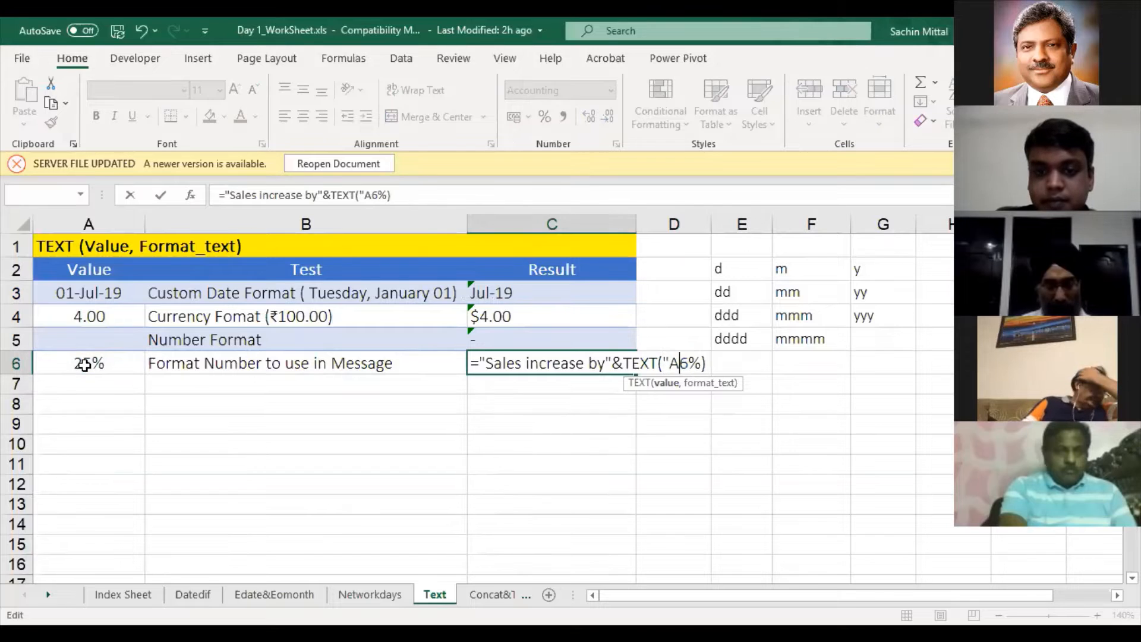
key(Right)
key(Left)
key(Left)
key(BackSpace)
key(Right)
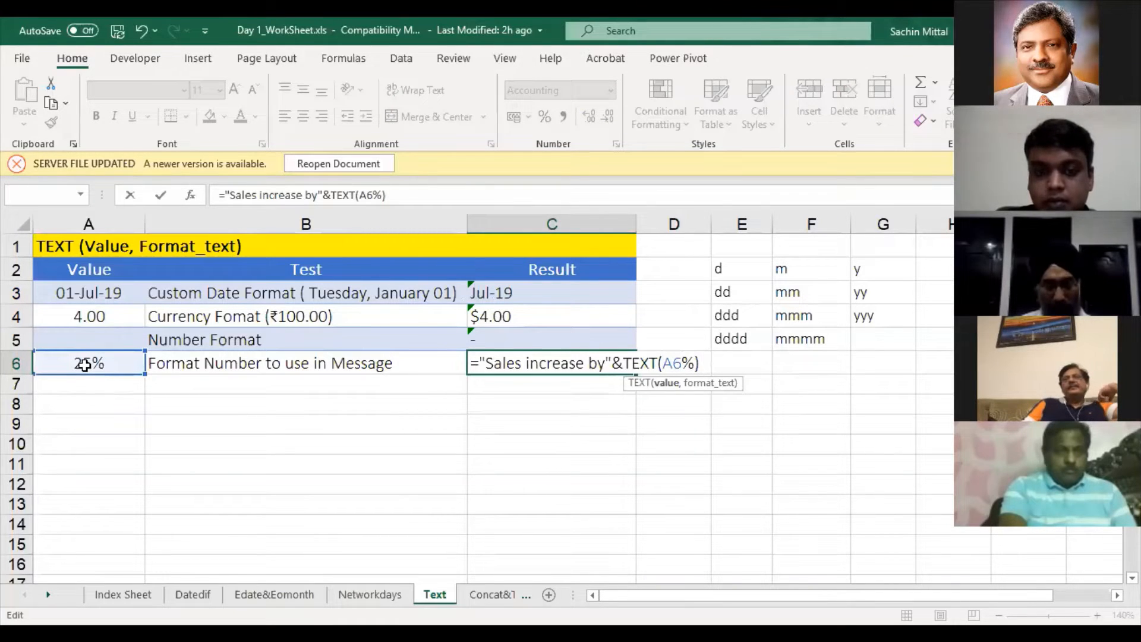
text(,)
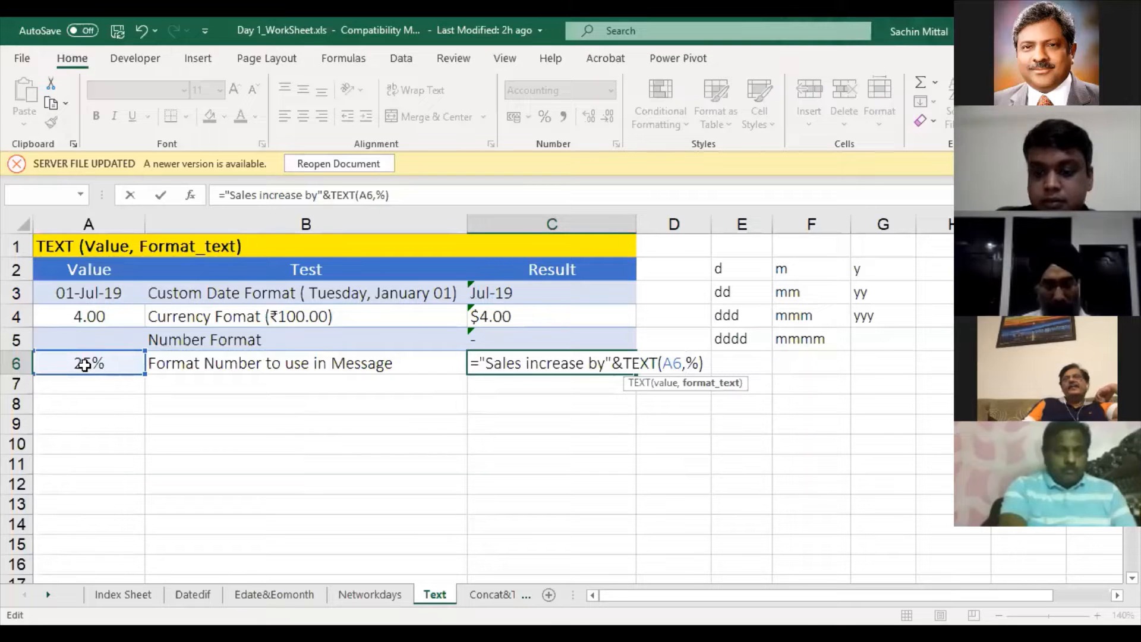
Complete the format argument as "0%" and enter the formula ="Sales increase by"&TEXT(A6,"0%") in C6
text("0)
key(Right)
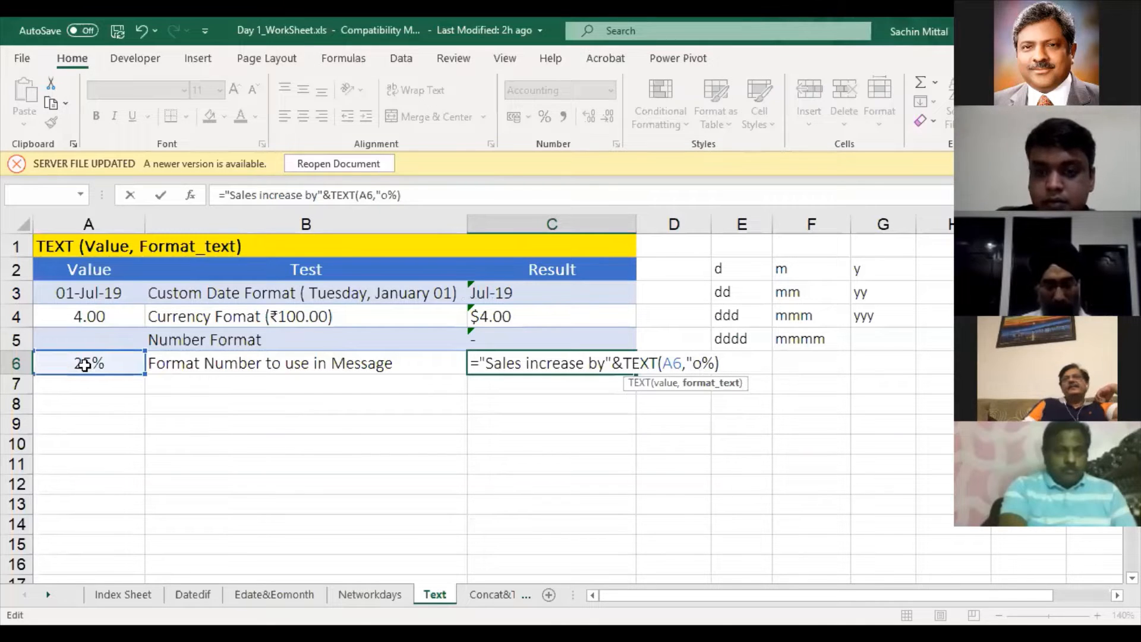
text({)
text(")
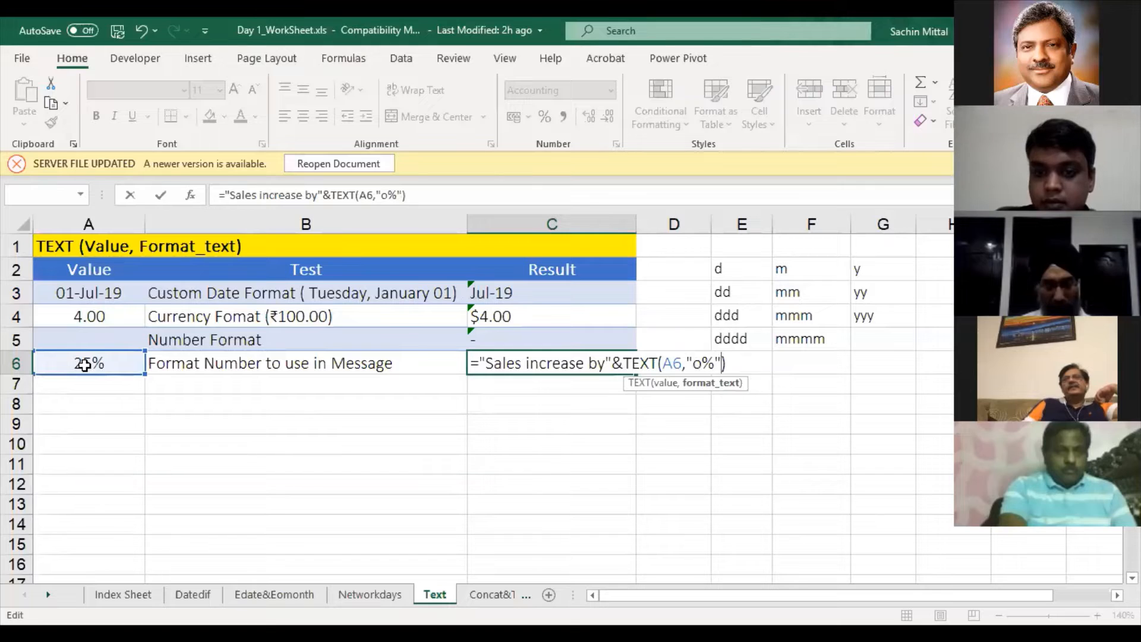
key(BackSpace)
text(0)
key(ctrl+Return)
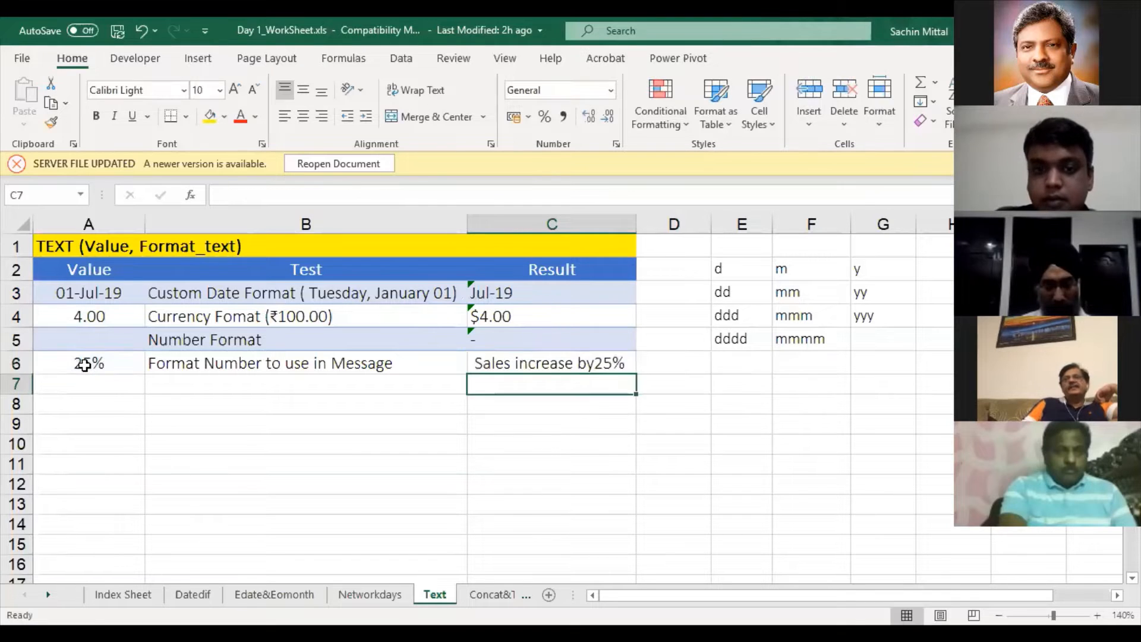
Add a space after "by" in C6's message so the formula reads ="Sales increase by "&TEXT(A6,"0%")
key(F2)
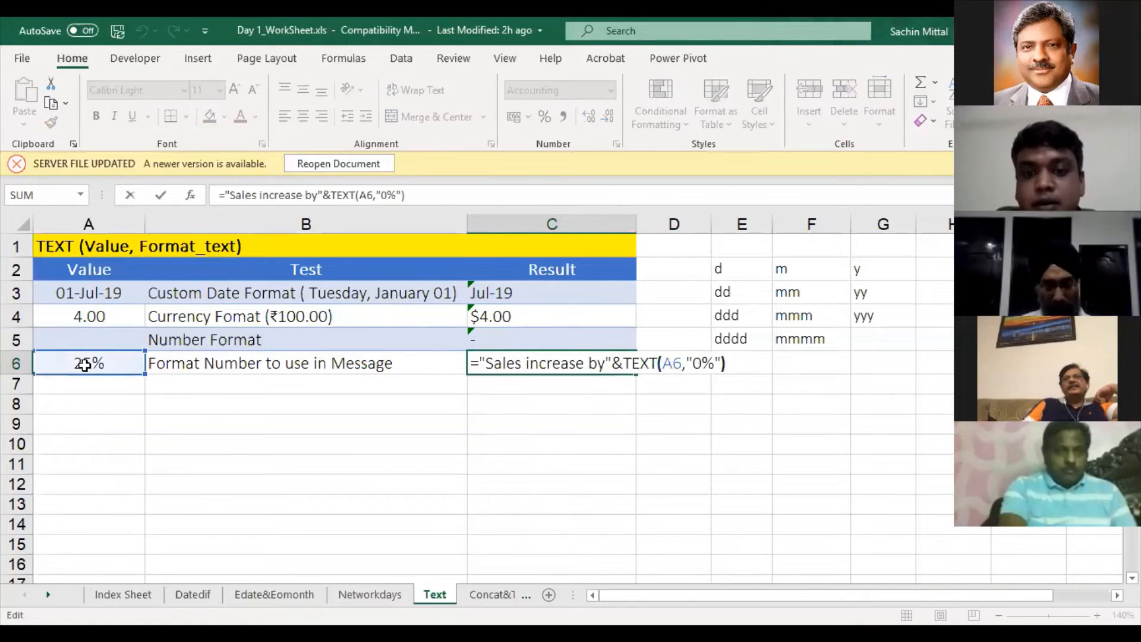
key(ctrl+Return)
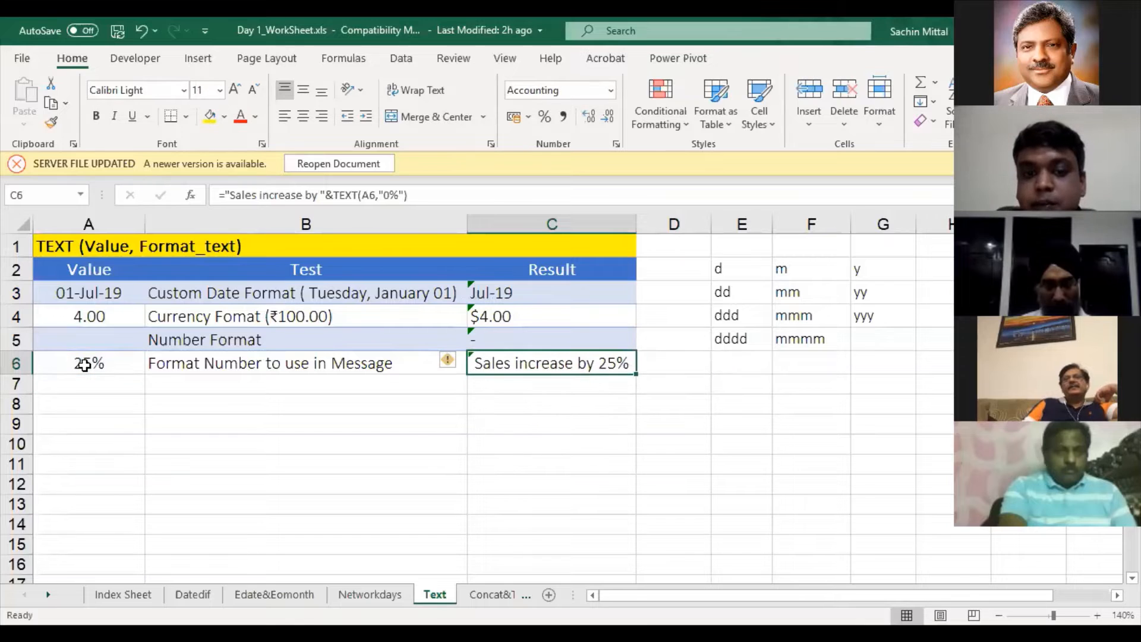
click(88, 365)
click(554, 364)
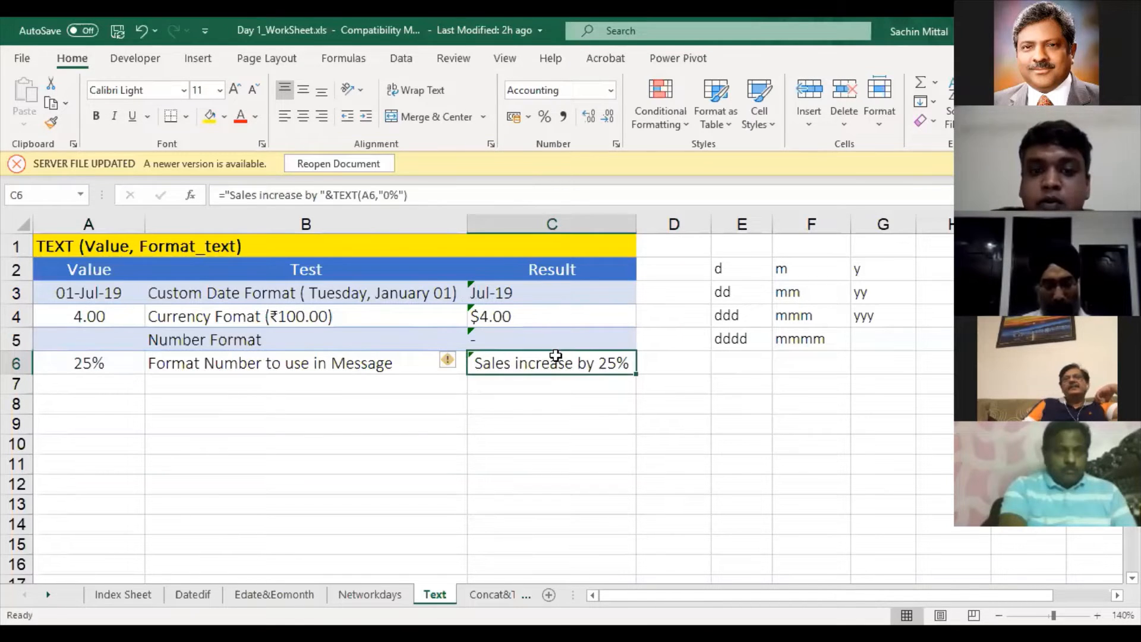
Examine the quoted message text and the & operator joining it to the TEXT function in C6's formula
key(F2)
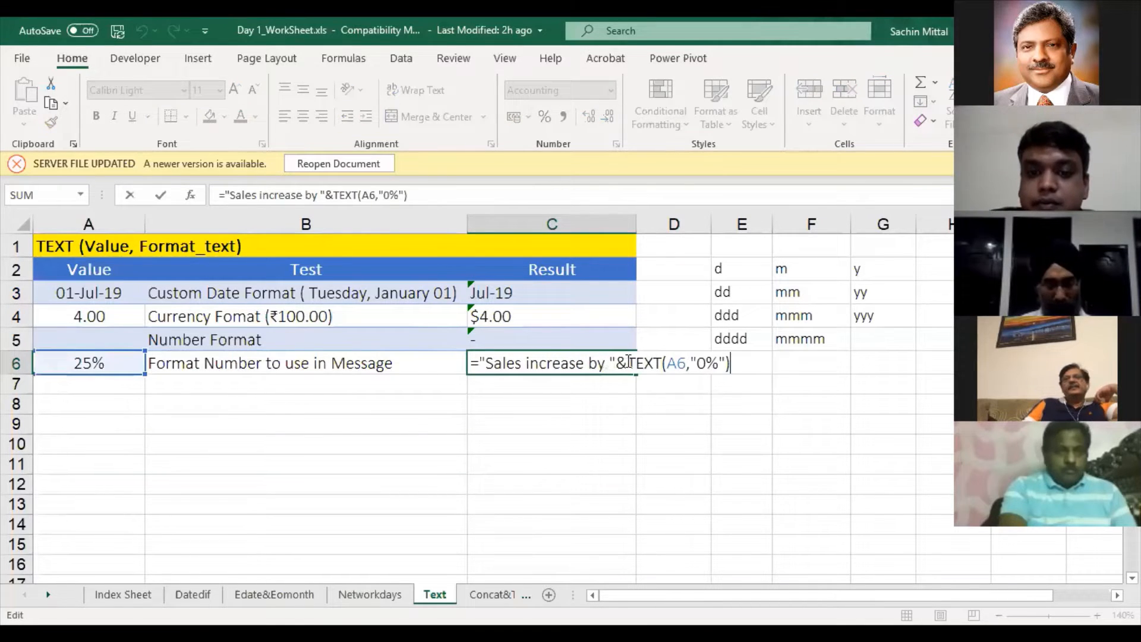
drag(627, 362, 474, 363)
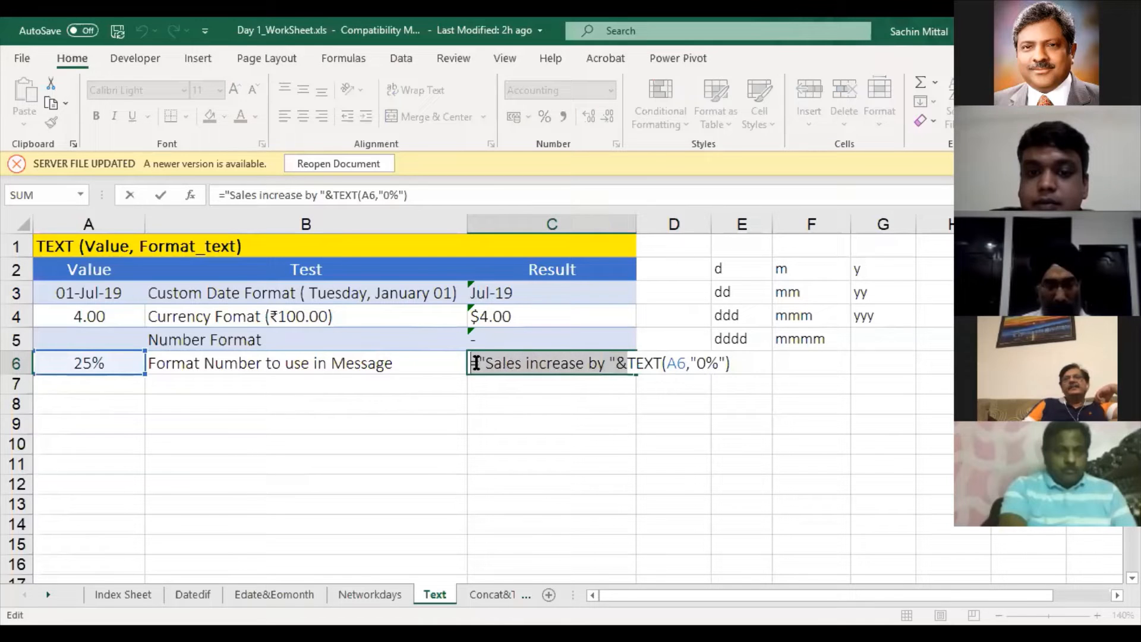
click(547, 386)
key(Escape)
key(F2)
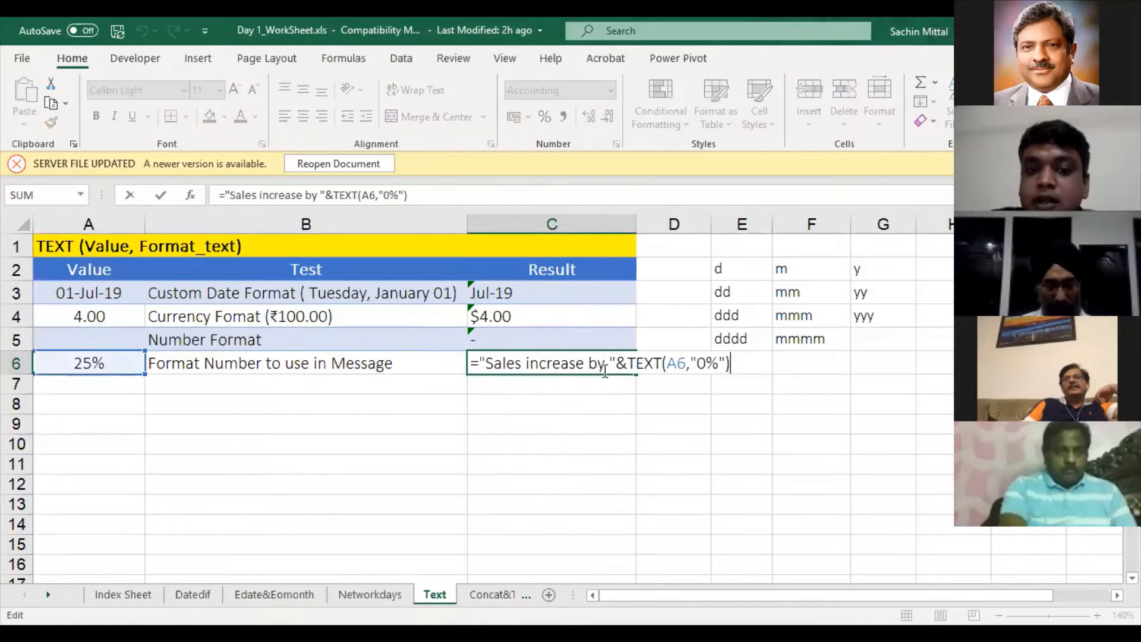
drag(613, 363, 493, 363)
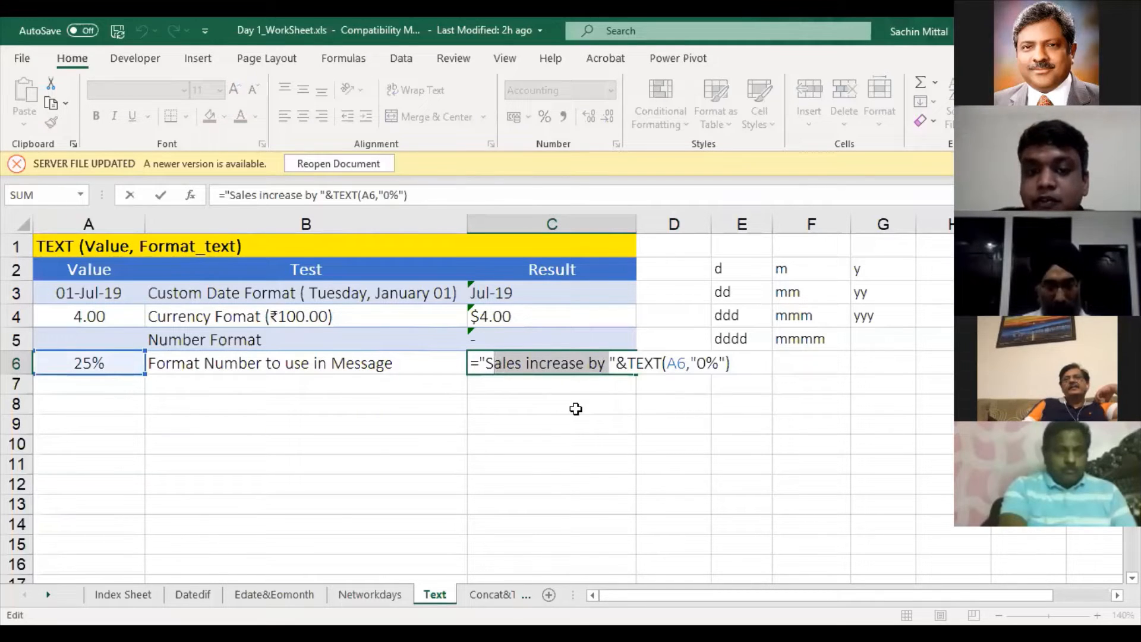
click(486, 364)
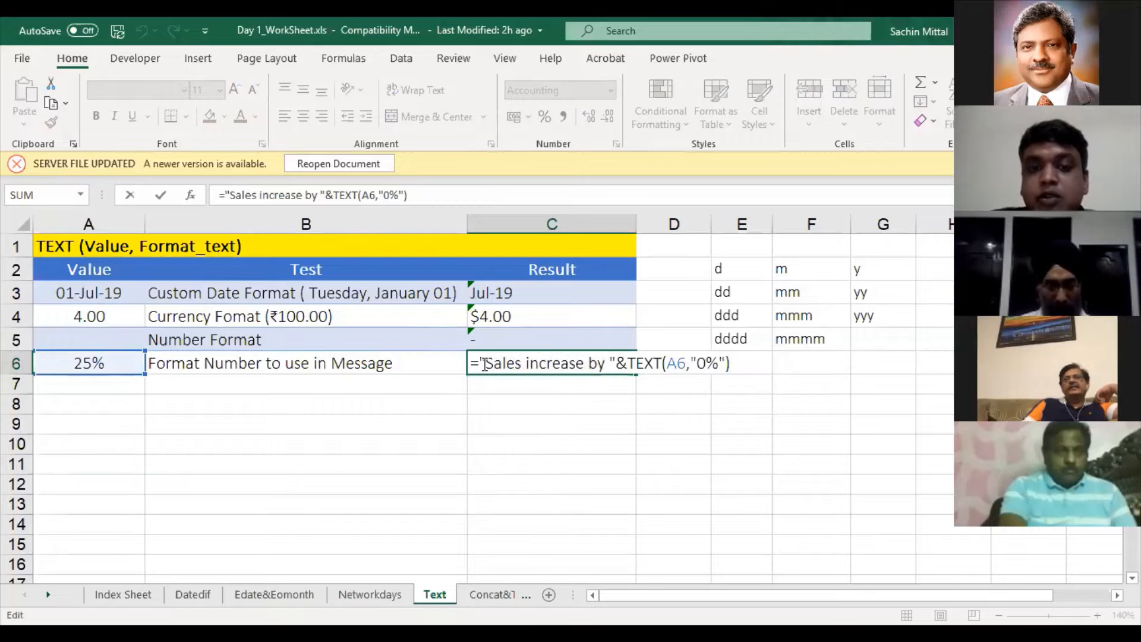
drag(628, 364, 618, 364)
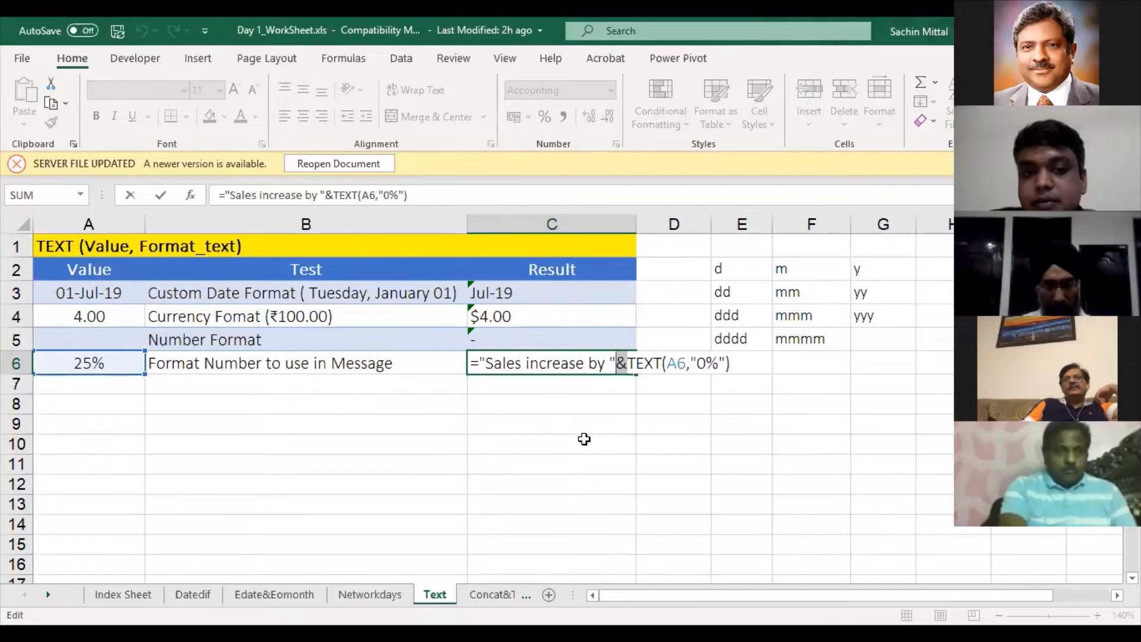
key(ctrl+Return)
Review the TEXT formulas for date, currency and number formats in C3, C4 and C5 against their source values
click(551, 298)
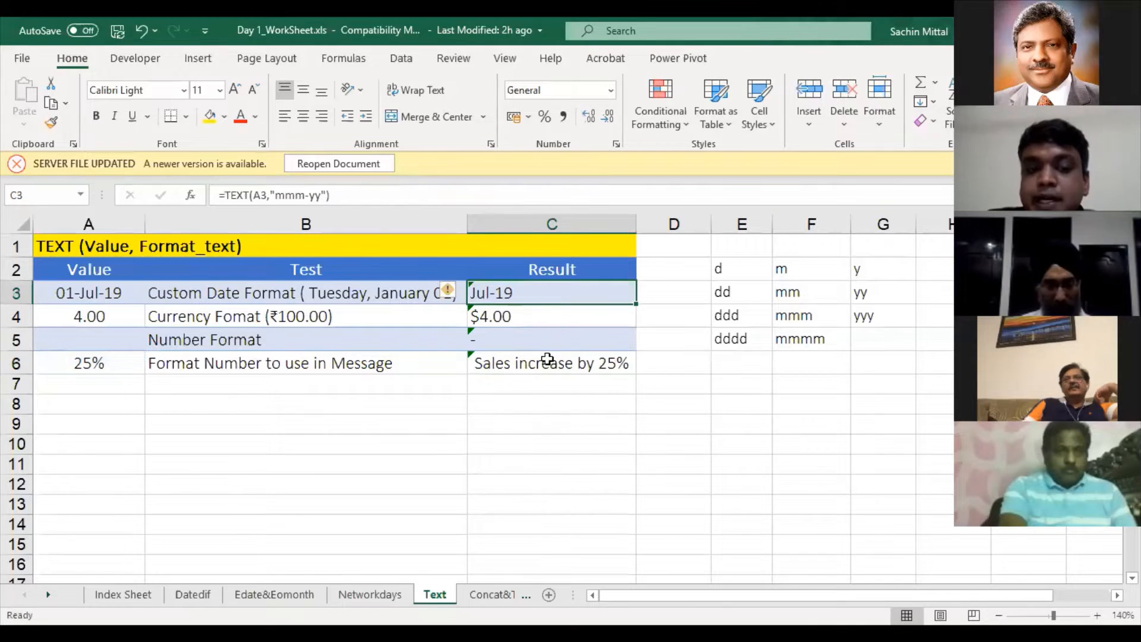
click(112, 297)
click(528, 319)
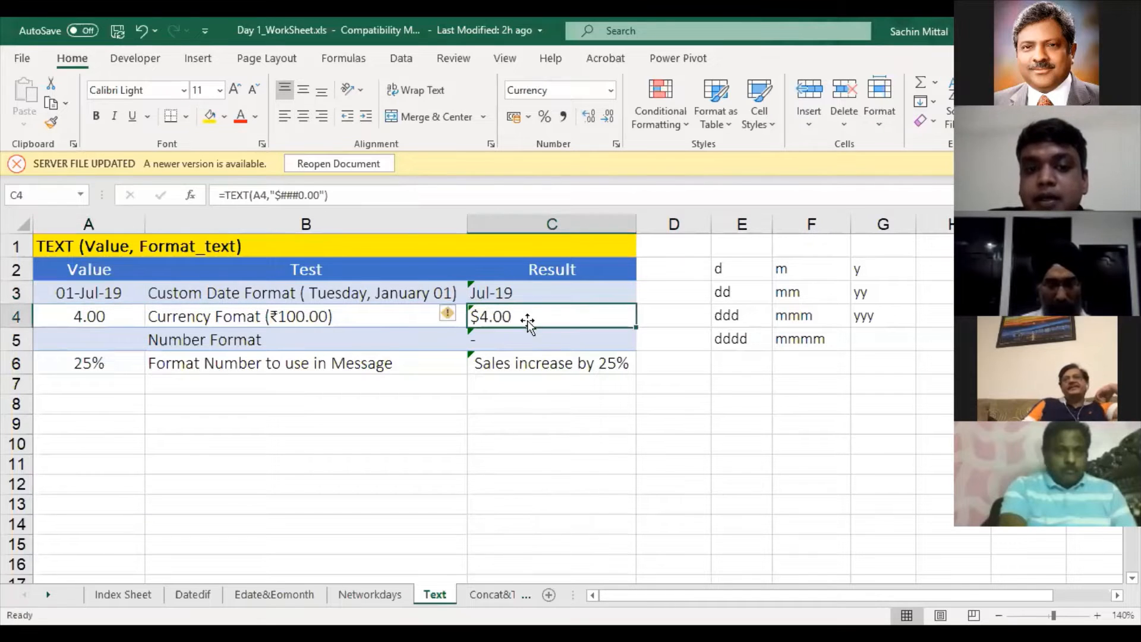
click(92, 315)
click(492, 307)
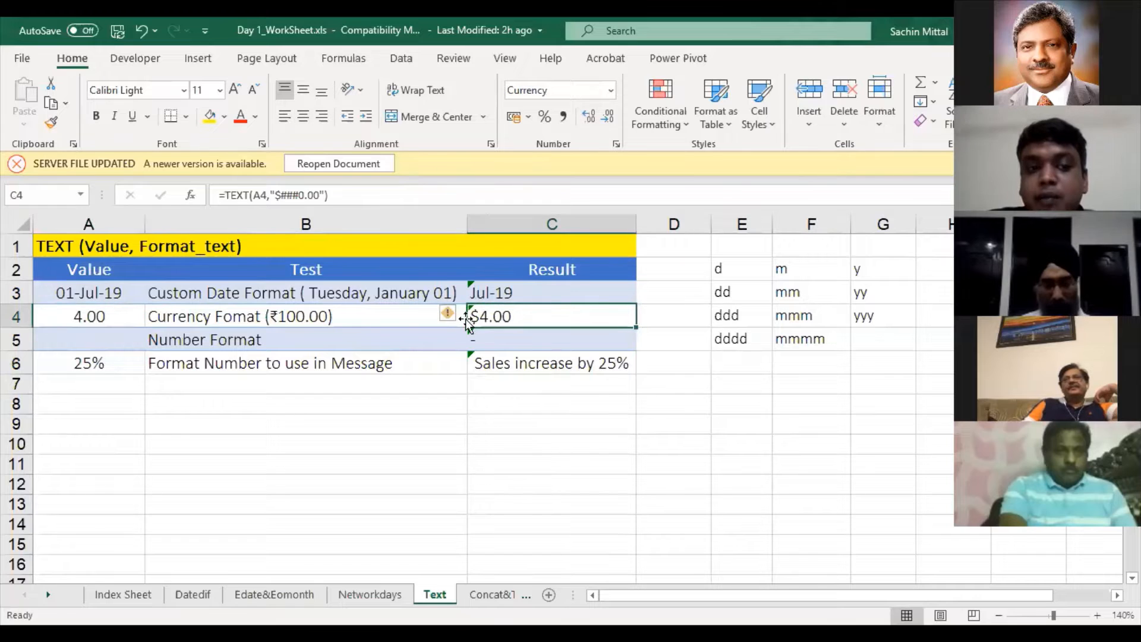
click(197, 333)
click(106, 324)
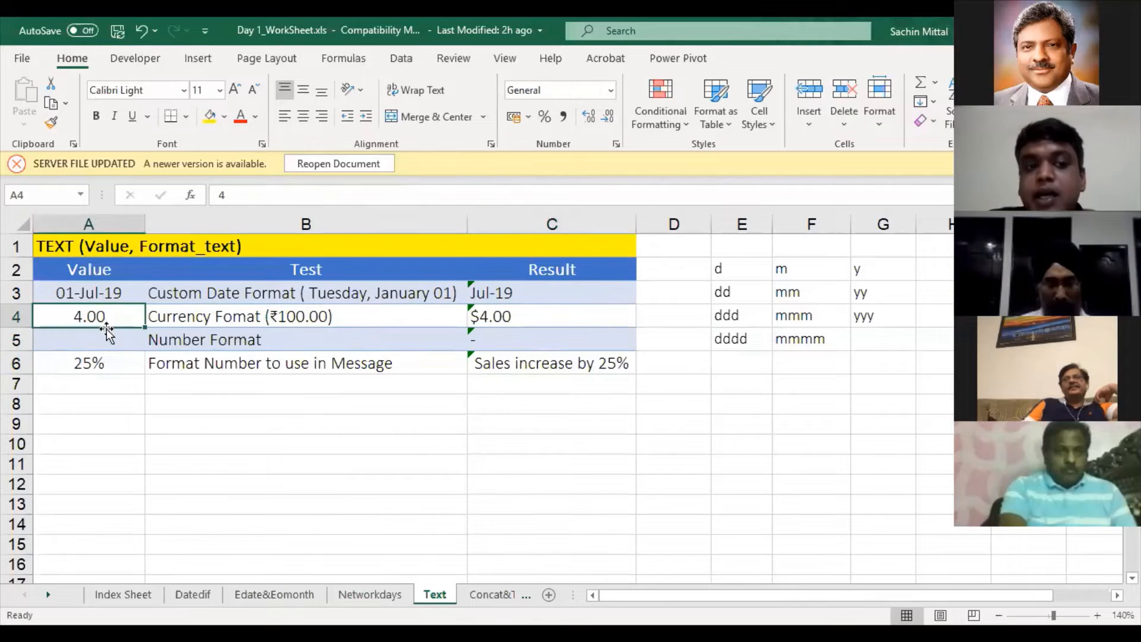
click(515, 354)
click(520, 340)
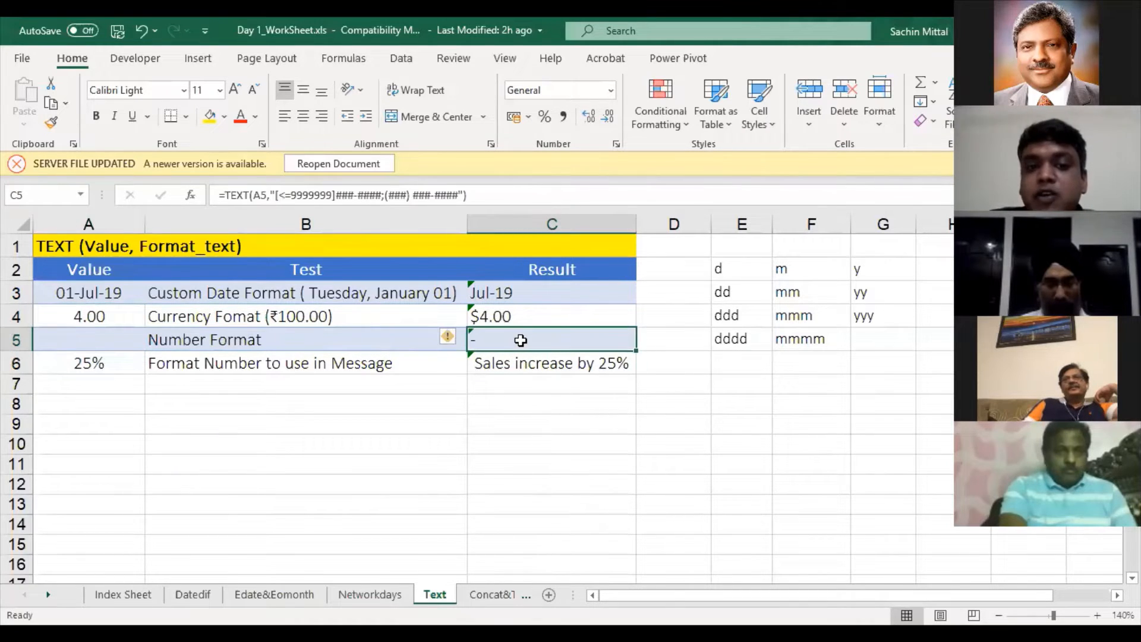
double_click(521, 340)
click(579, 343)
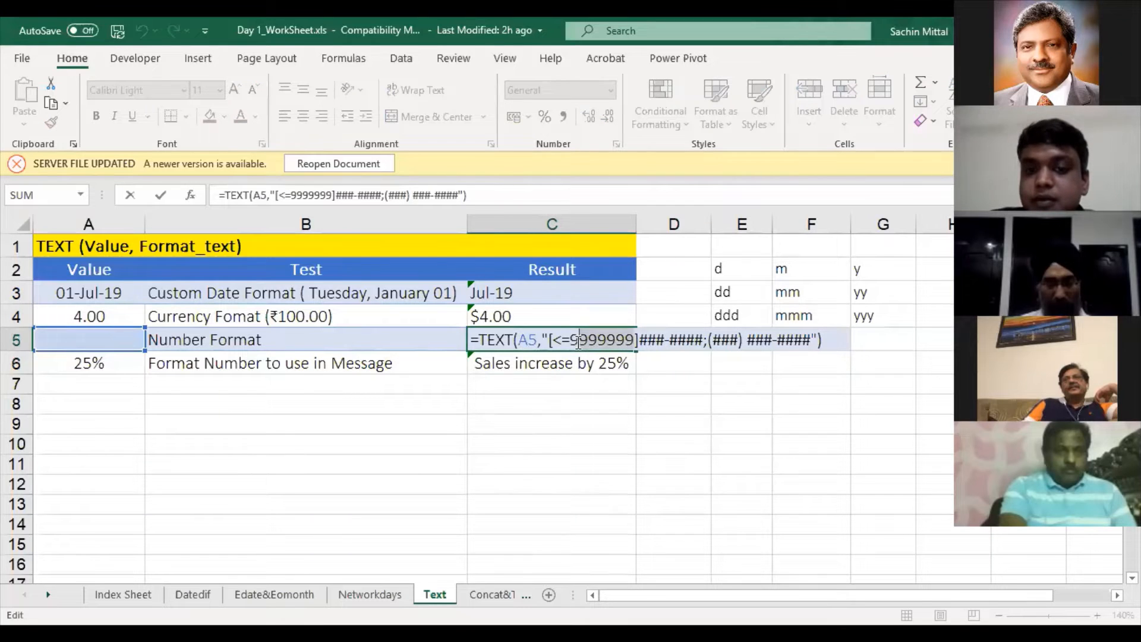
Review C6's message formula once more alongside the percentage value in A6
click(493, 364)
key(F2)
key(Escape)
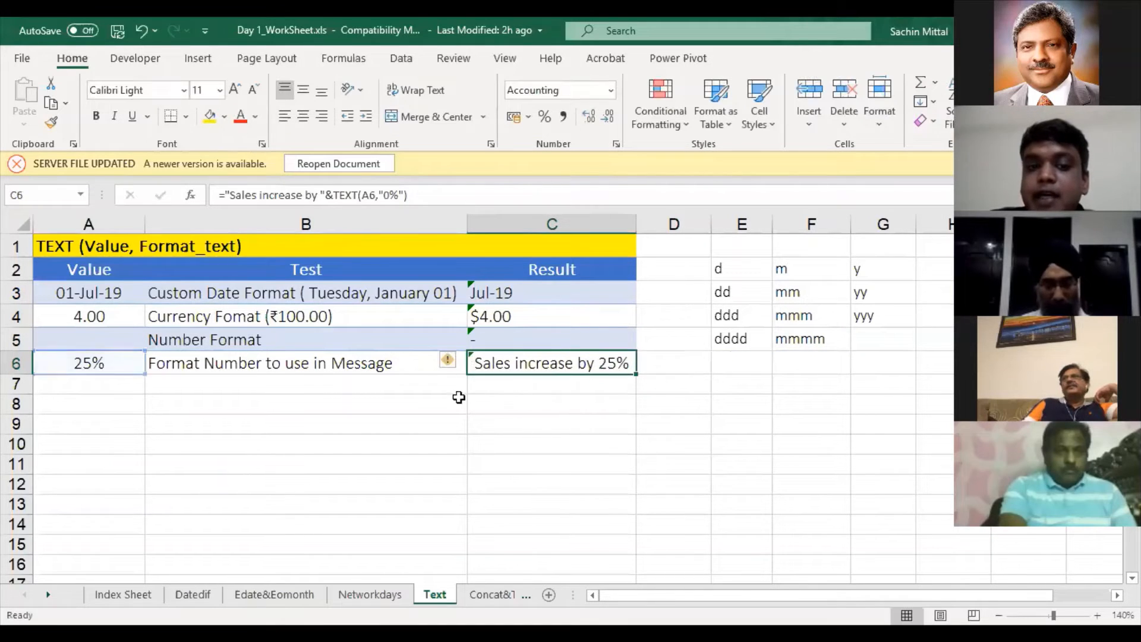
click(115, 366)
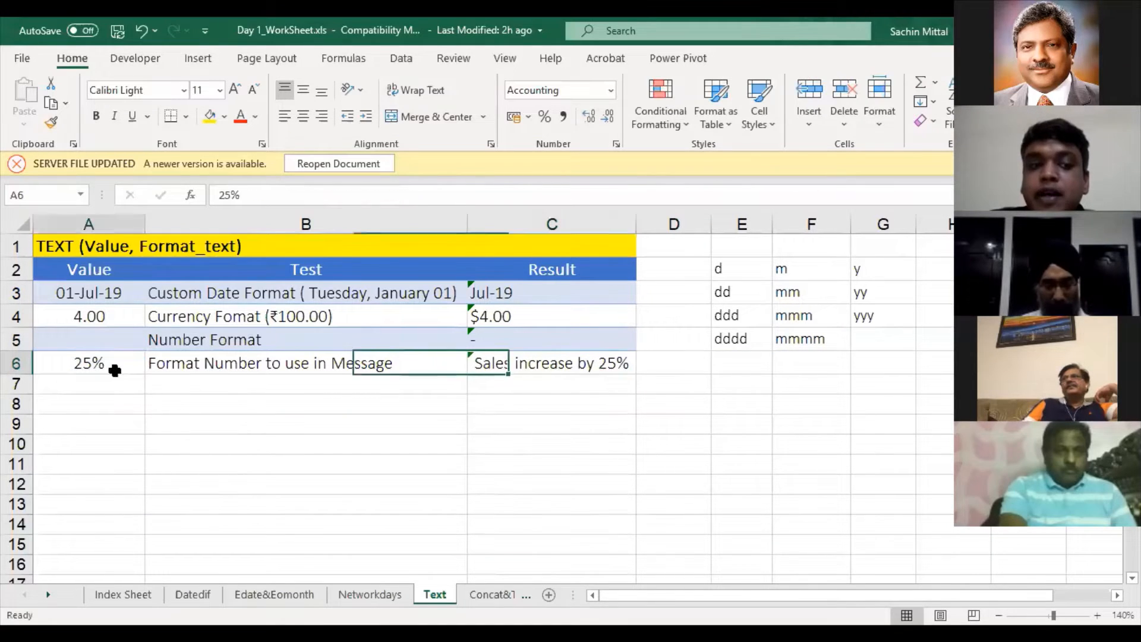
click(619, 369)
key(F2)
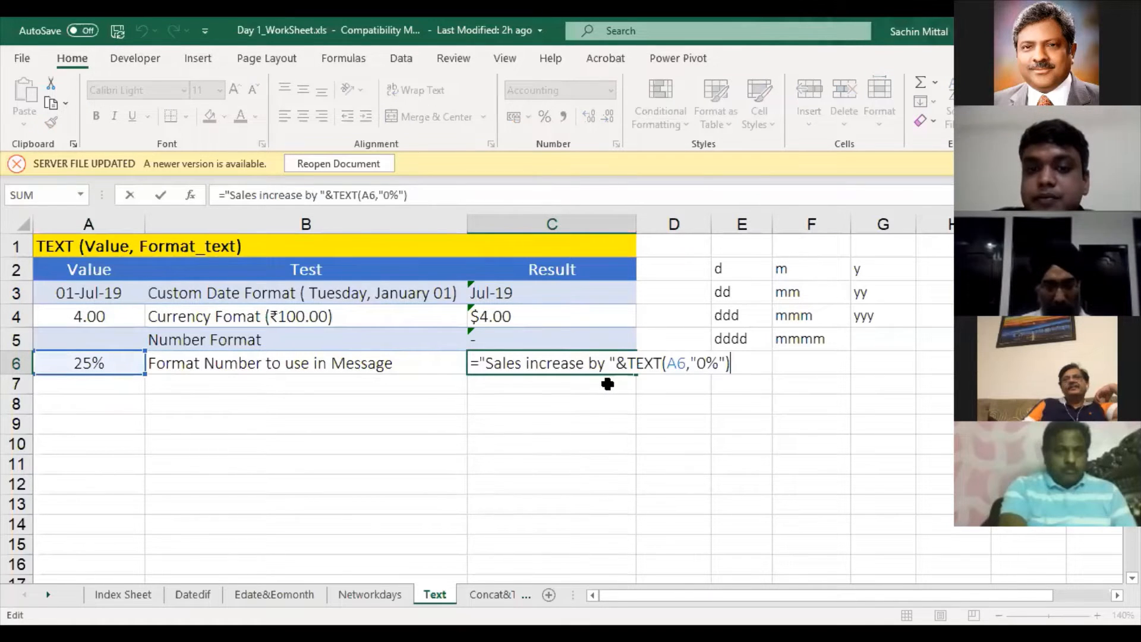
key(ctrl+Return)
Look through the day, month and year format codes listed in columns E, F and G
click(742, 267)
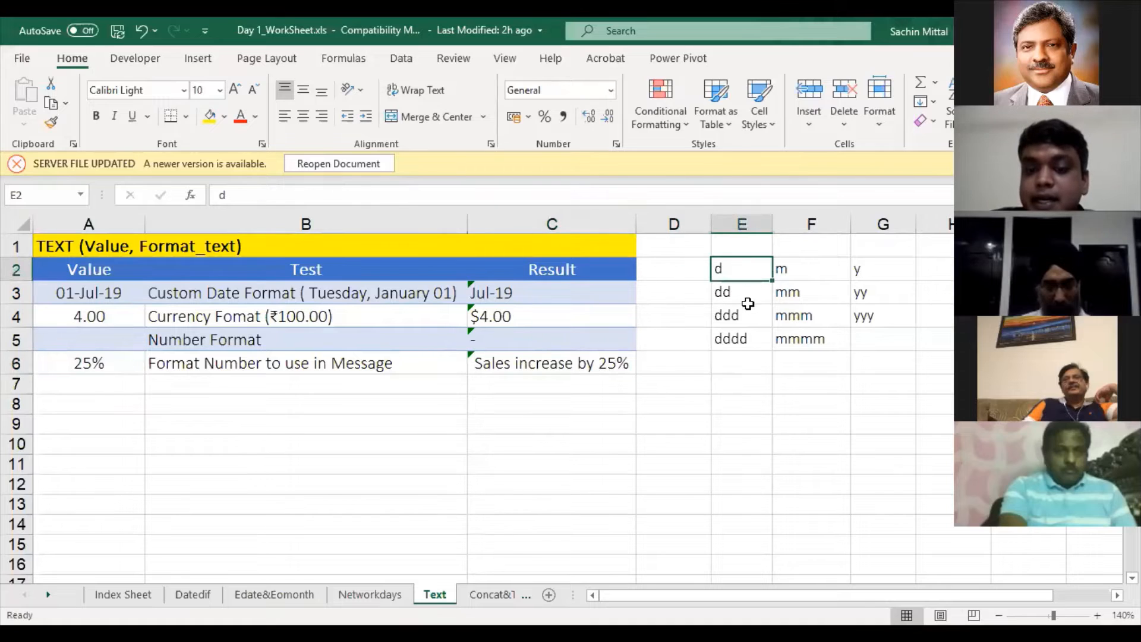
click(747, 289)
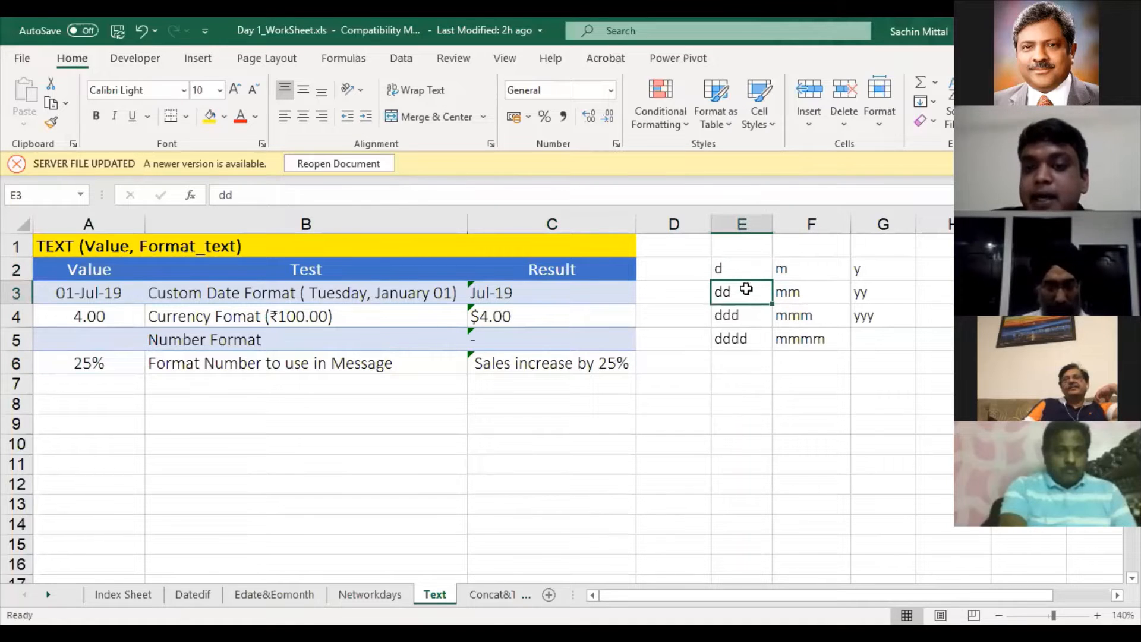
click(749, 320)
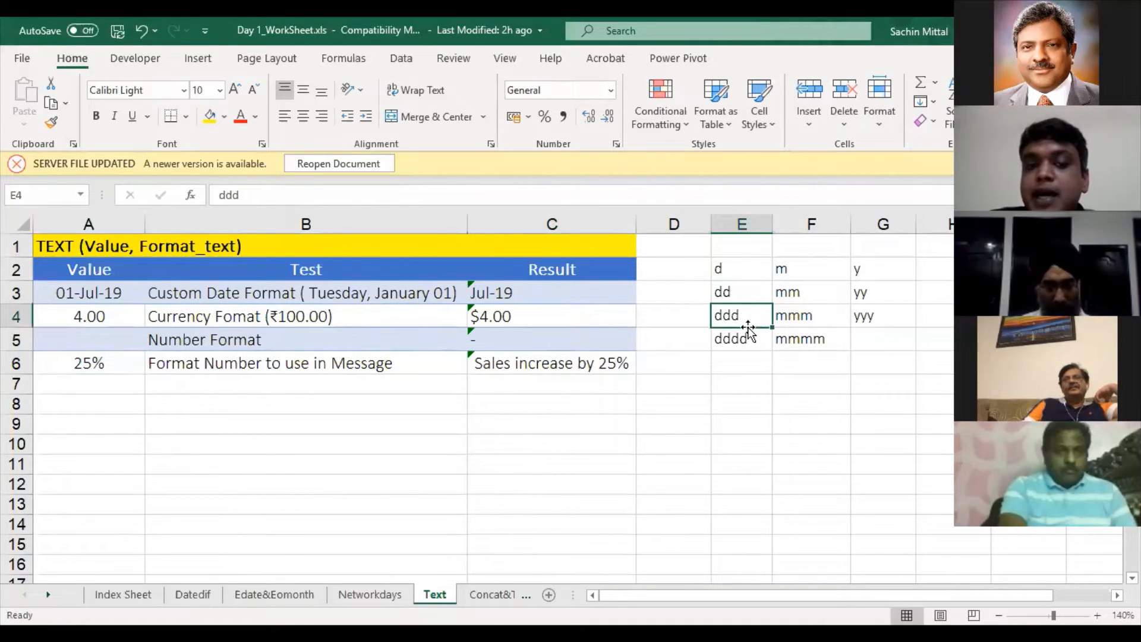
click(752, 336)
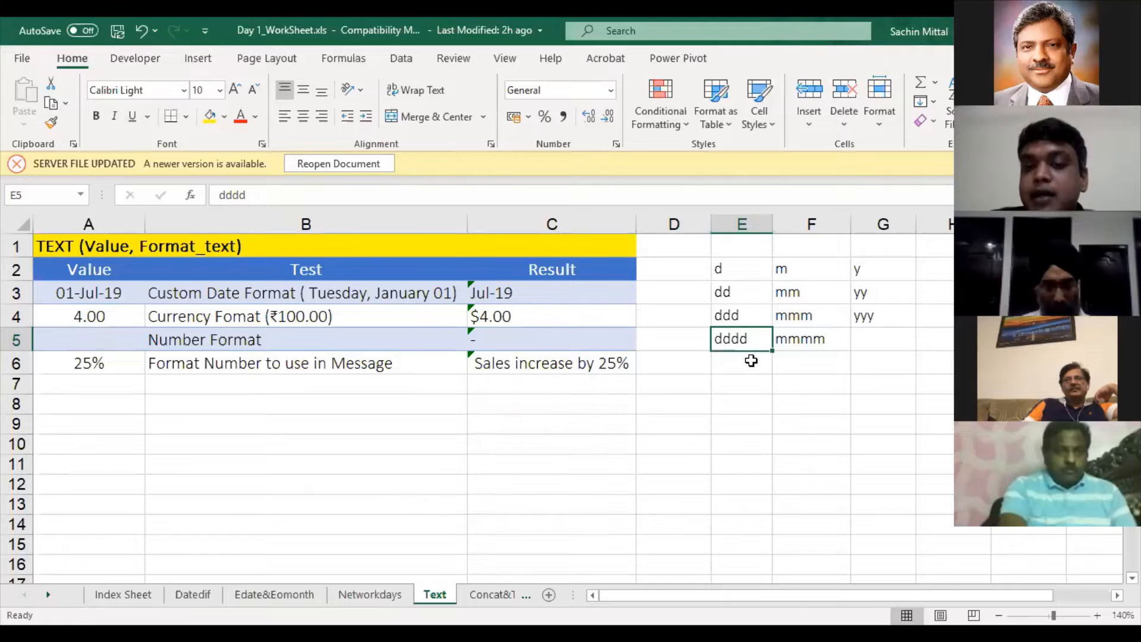
drag(803, 277, 807, 316)
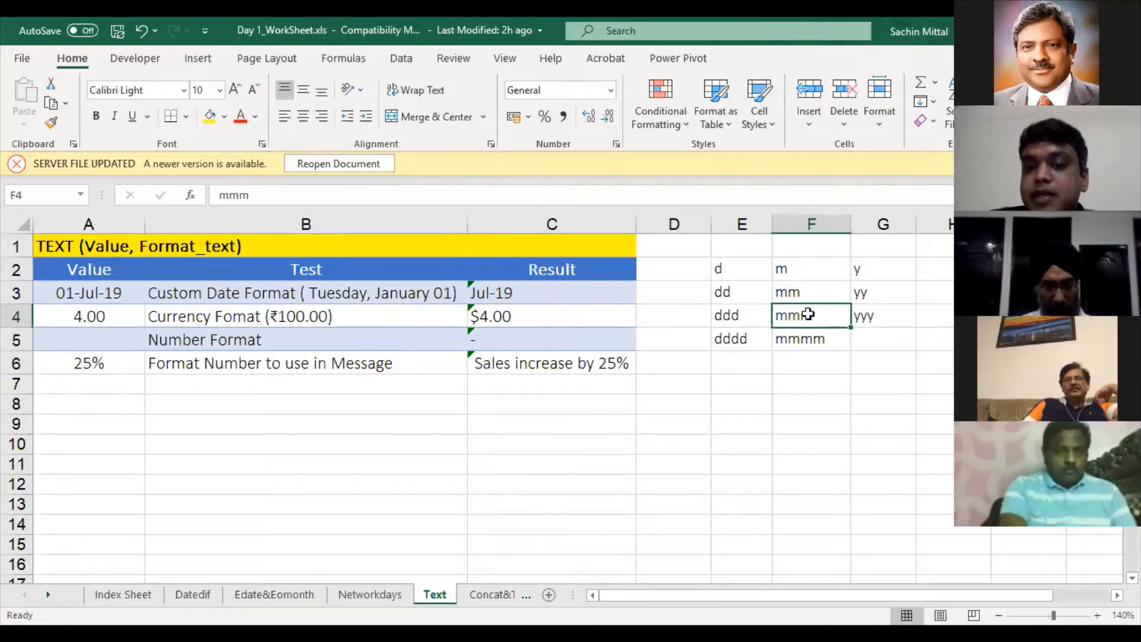
click(733, 291)
drag(802, 275, 804, 298)
click(804, 298)
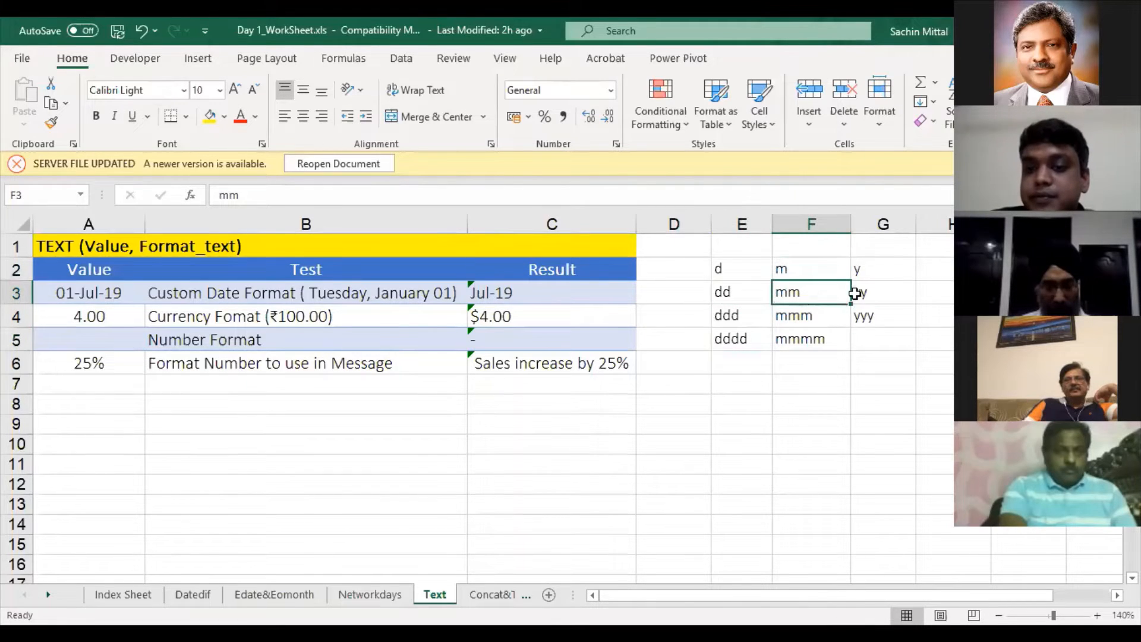
click(858, 292)
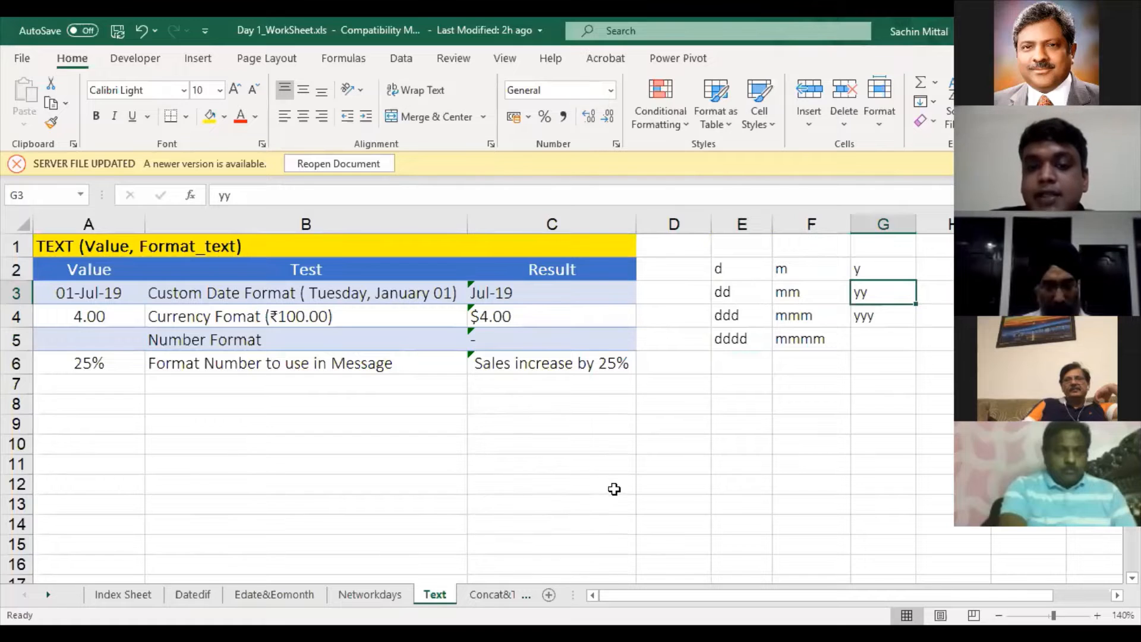
Go to the Concat&Textjoin sheet and start a CONCATENATE formula in I2
key(ctrl+Page_Down)
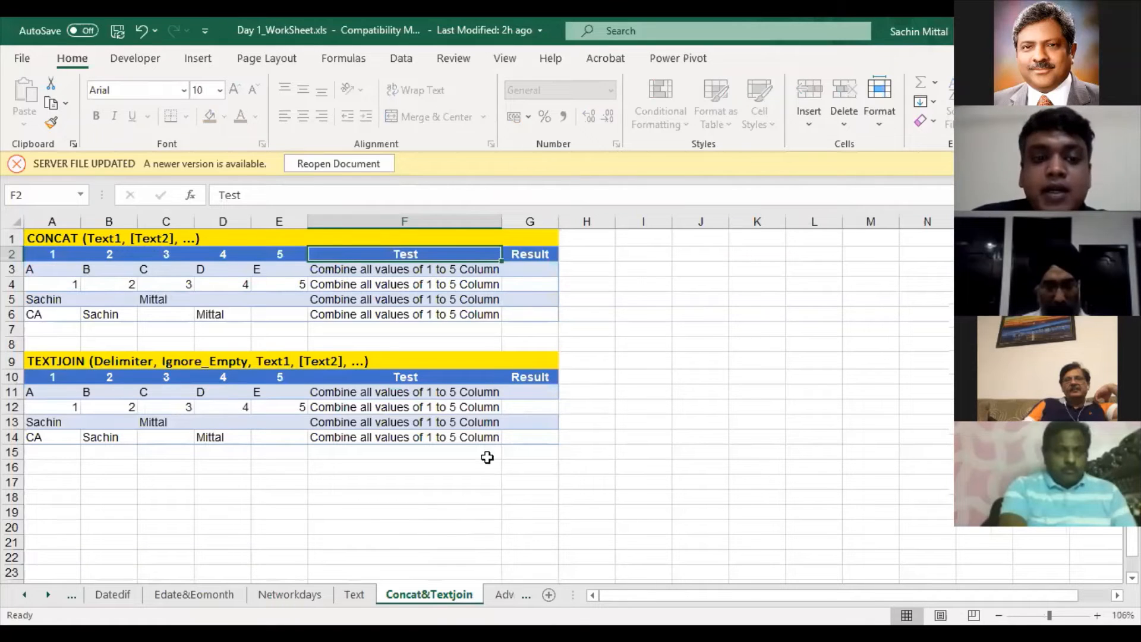
click(654, 263)
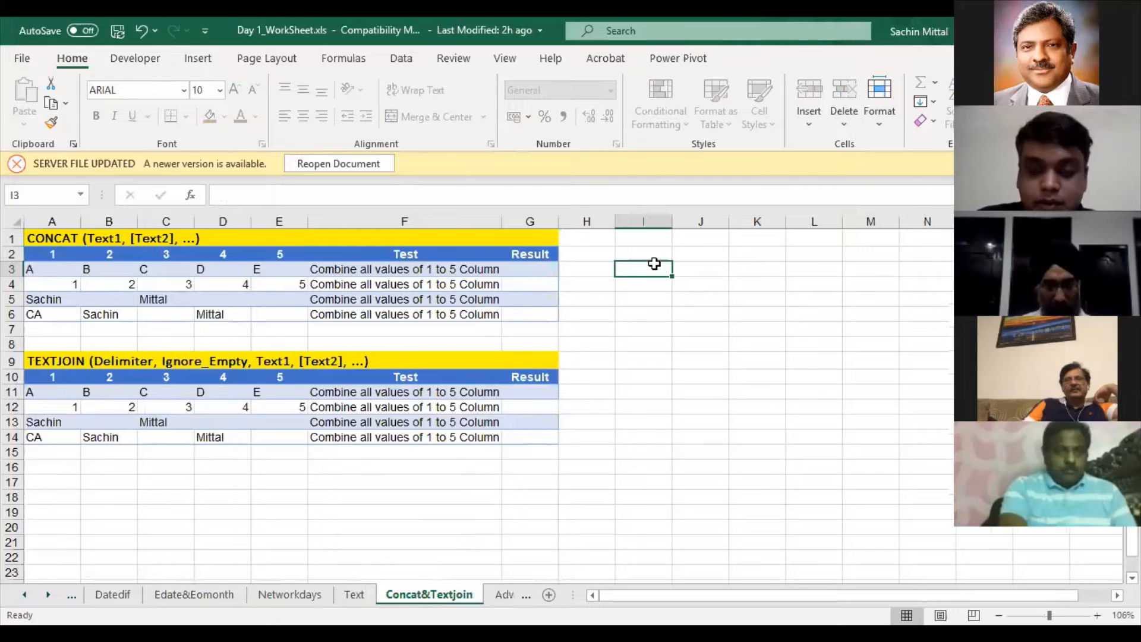
key(Up)
text(=)
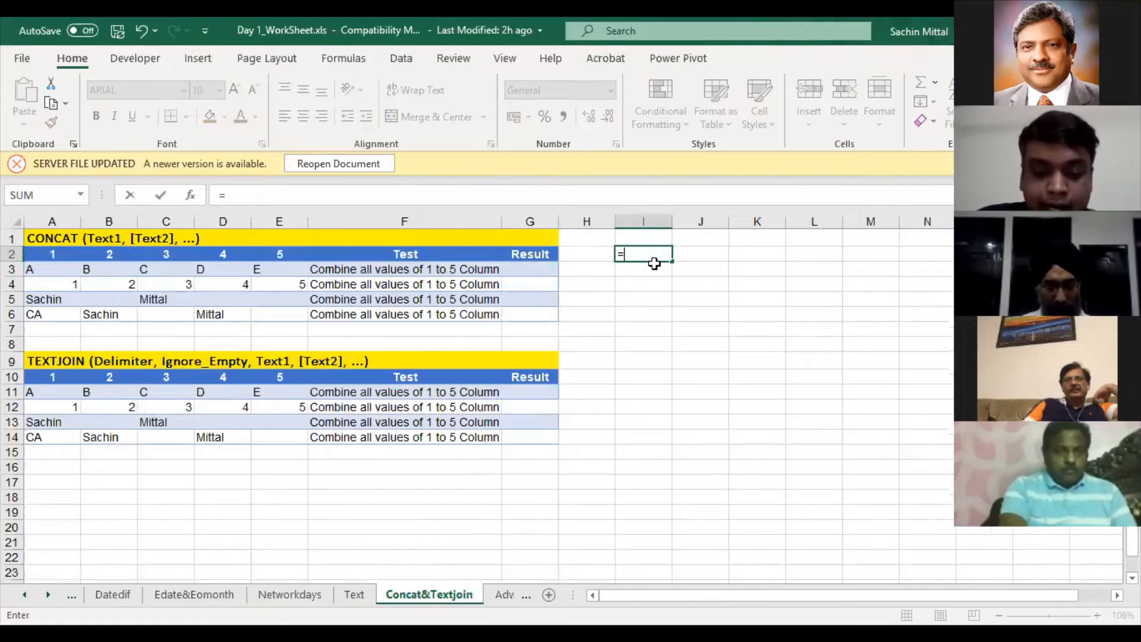
text(CONCATENATE()
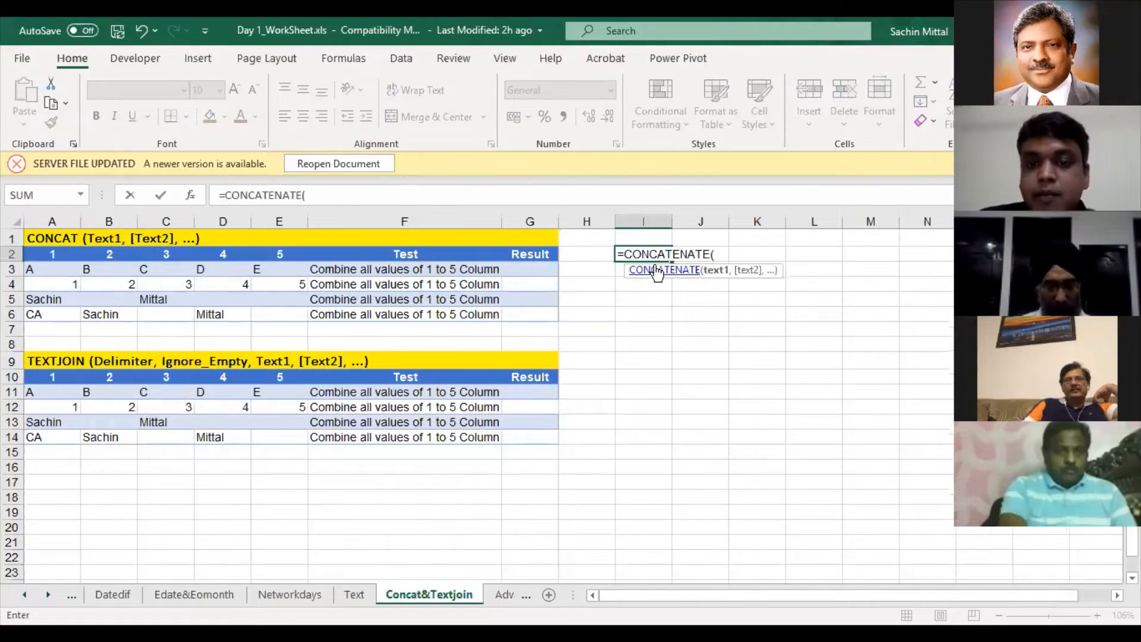
Add A3, B3, C3, D3 and E3 as arguments and enter =CONCATENATE(A3,B3,C3,D3,E3) in I2
click(70, 271)
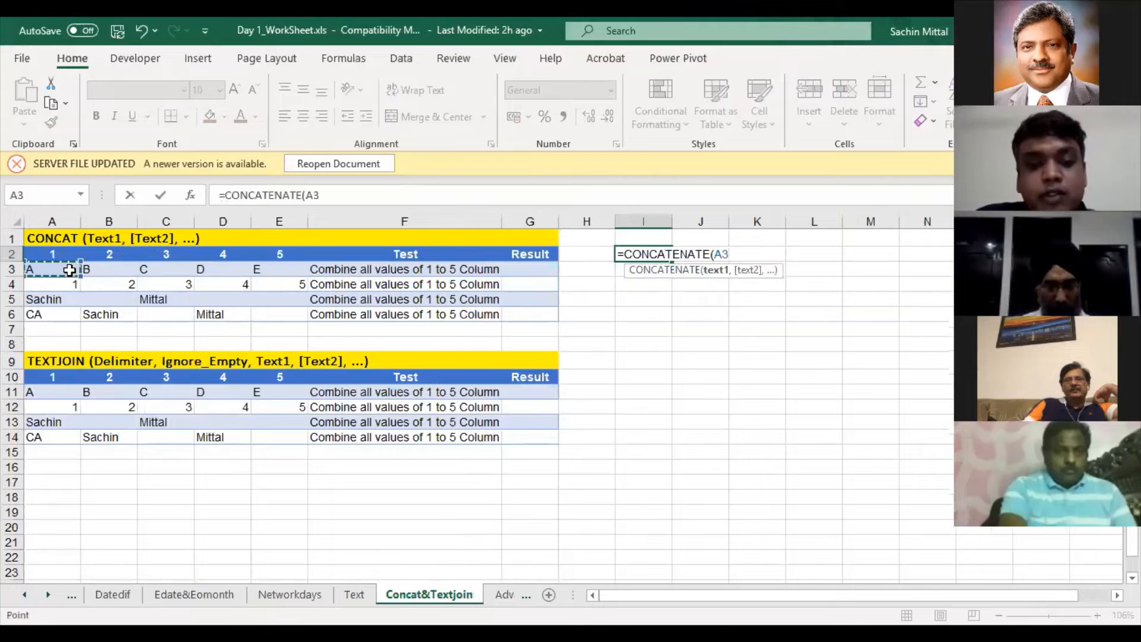
text(,)
click(94, 270)
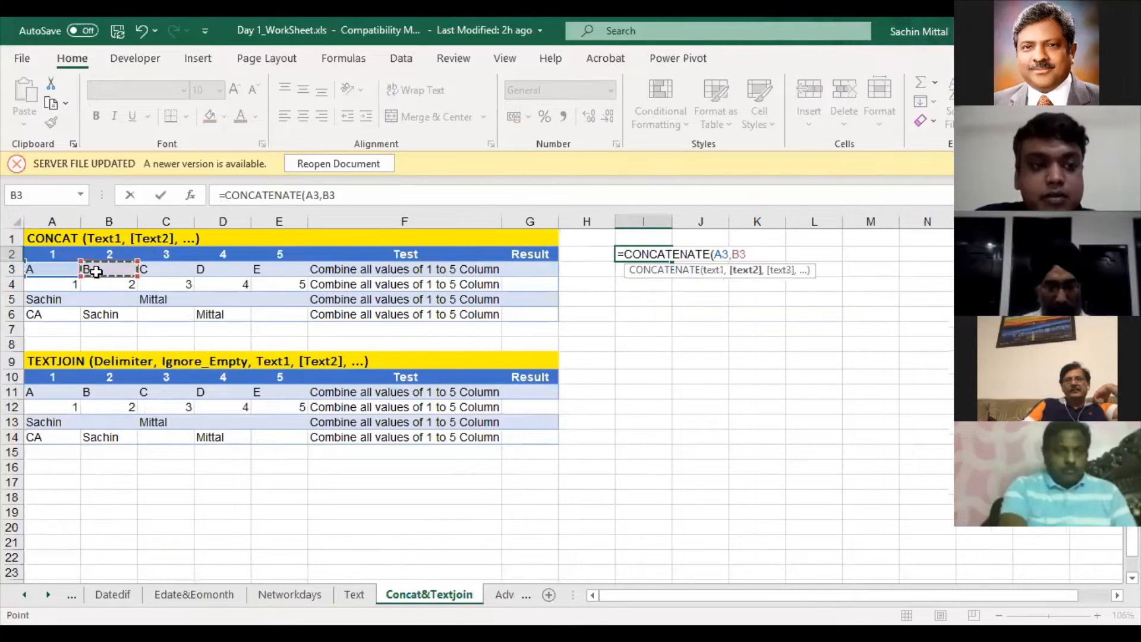
text(,)
click(158, 273)
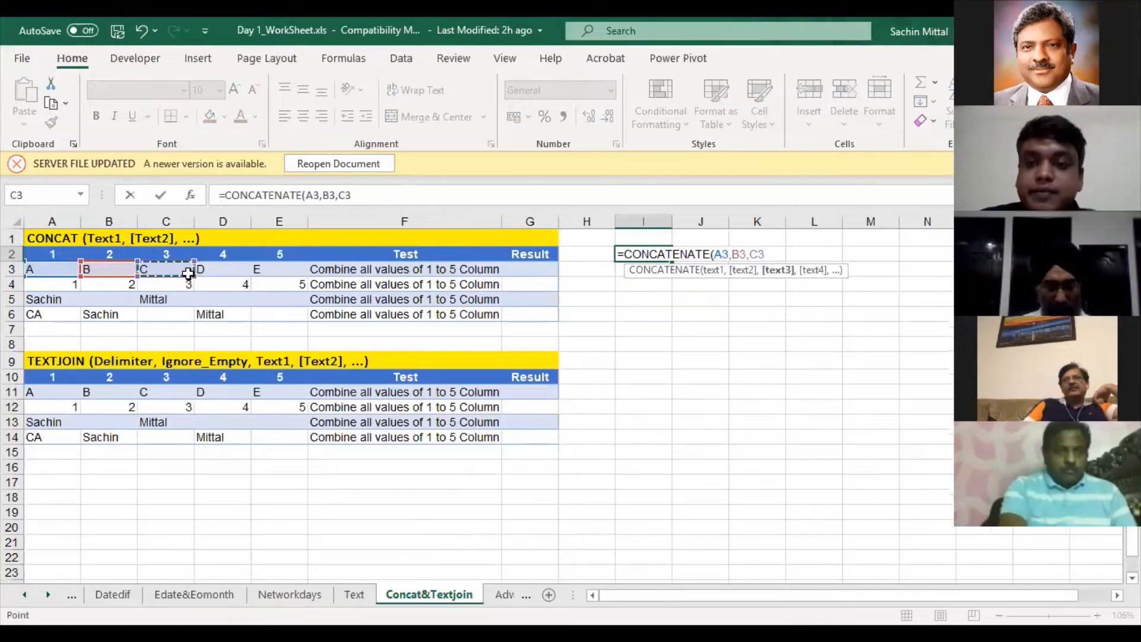
text(,)
click(220, 272)
text(,)
click(271, 273)
text(,)
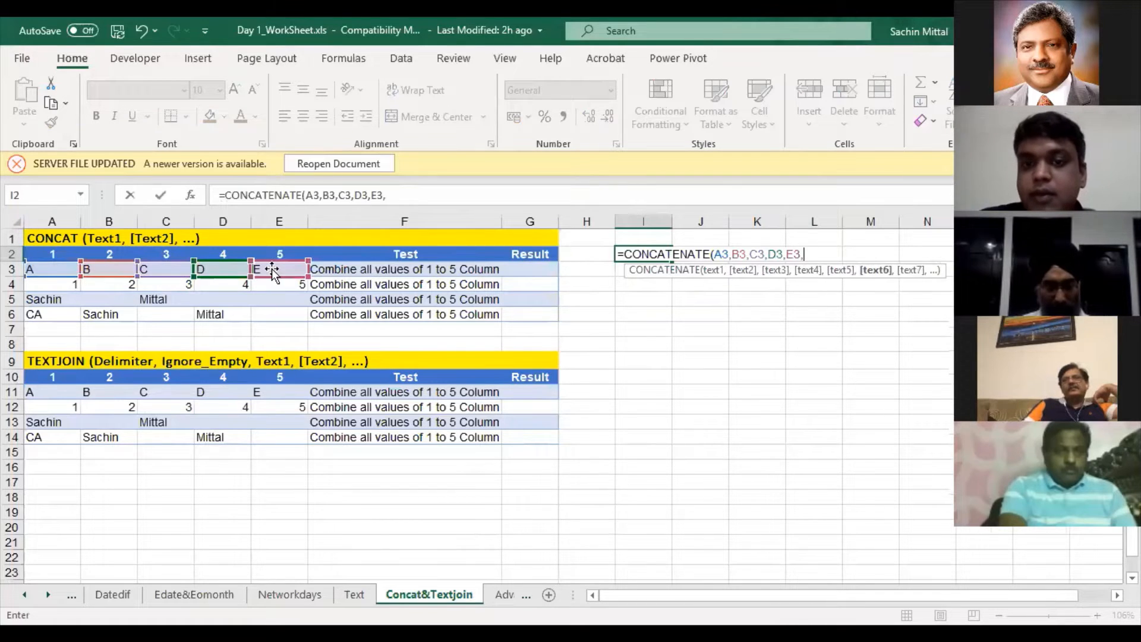
key(BackSpace)
text())
key(ctrl+Return)
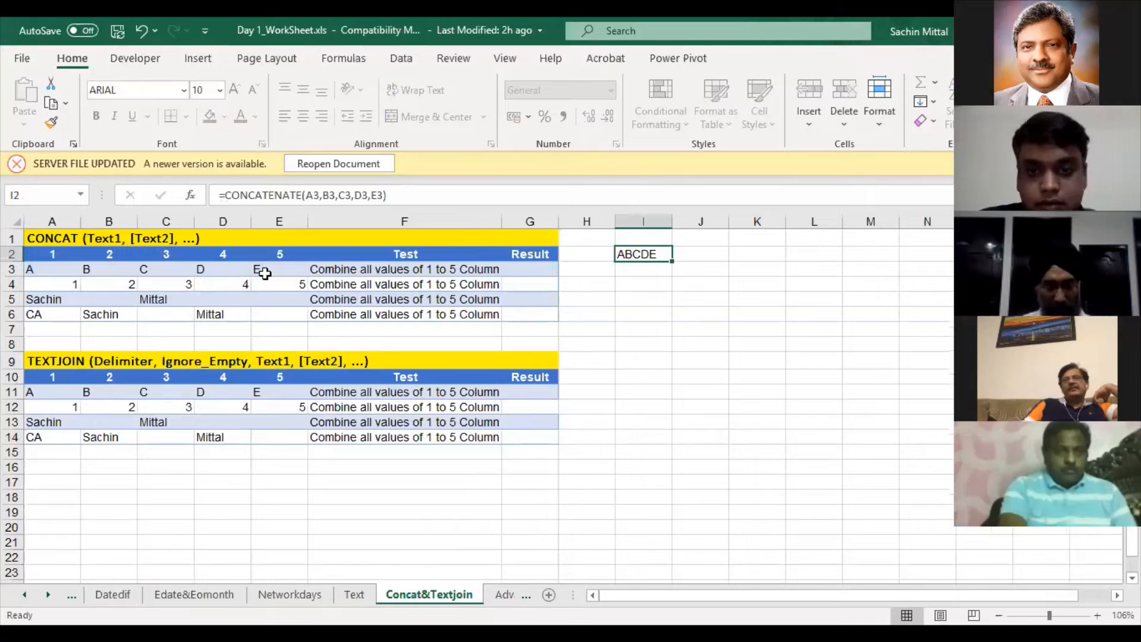
Fill the CONCATENATE formula from I2 down through I6
key(Down)
key(Up)
key(Down)
key(ctrl+d)
key(Down)
key(ctrl+d)
key(Down)
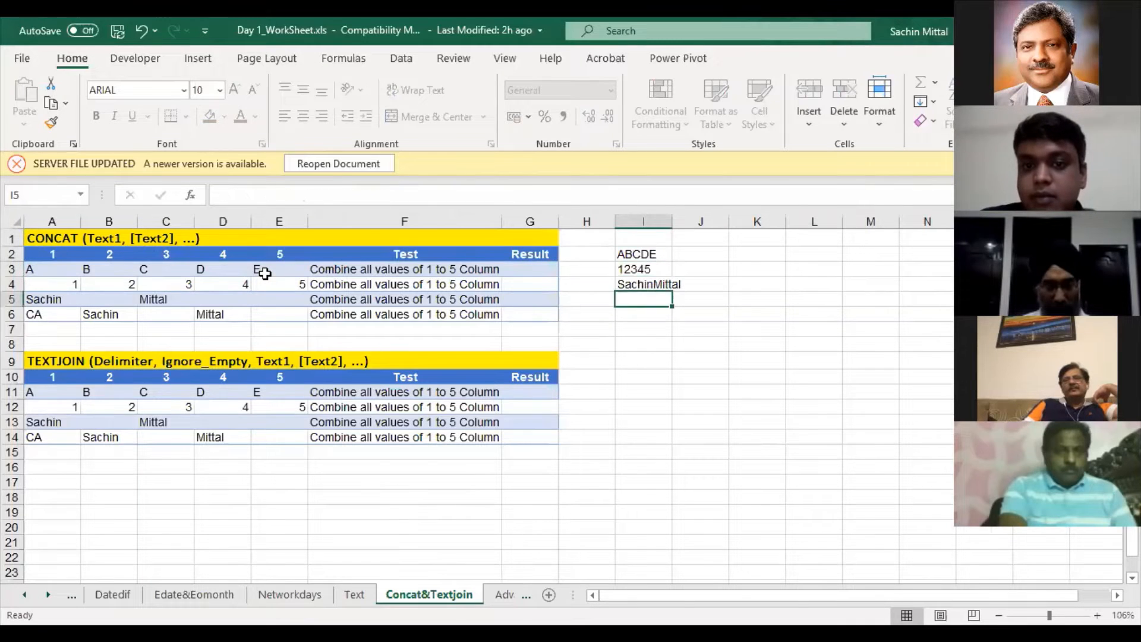
key(ctrl+d)
key(Down)
key(ctrl+d)
Clear the CONCATENATE formulas from I2:I6
key(ctrl+shift+Up)
key(Delete)
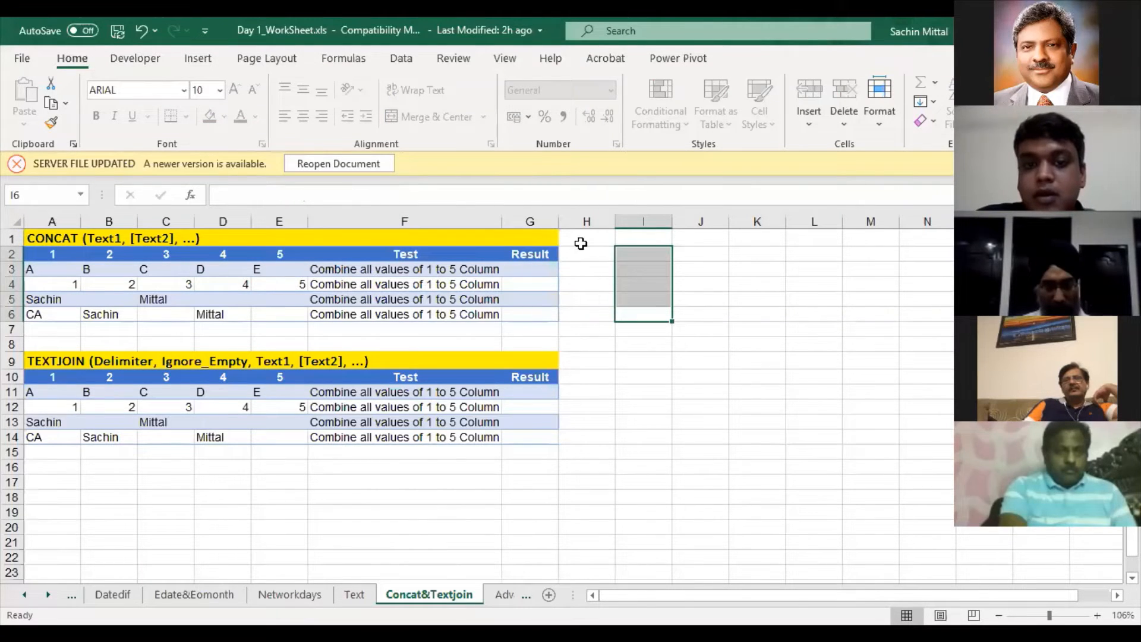
click(618, 269)
click(508, 272)
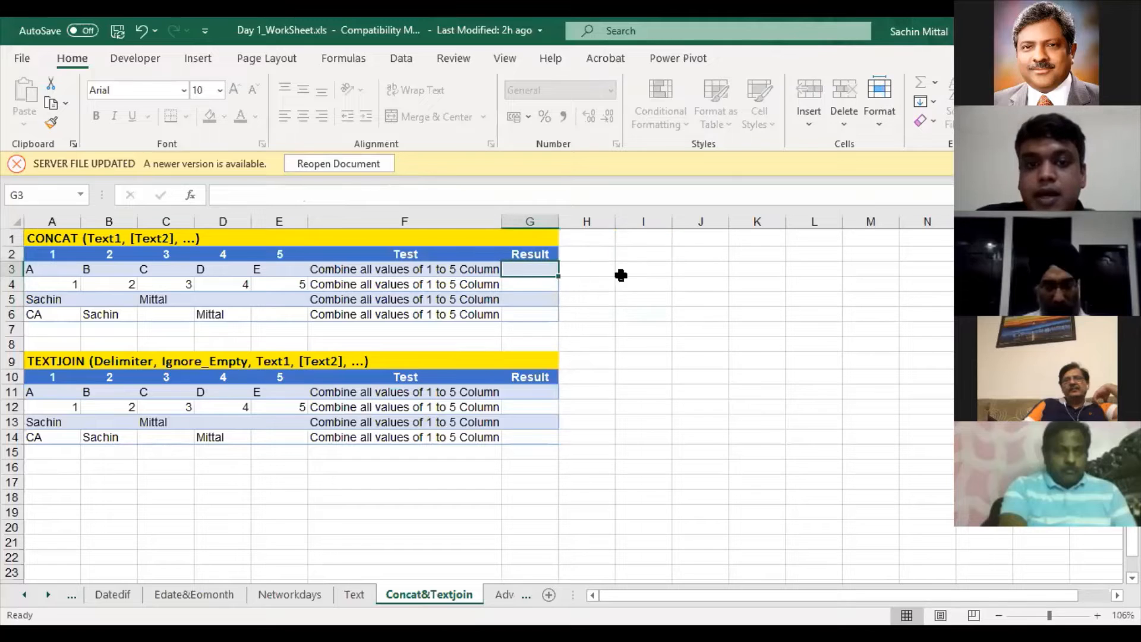
Try CONCATENATE with a whole range by entering =CONCATENATE(A3:E3) in I3
click(621, 273)
text(=)
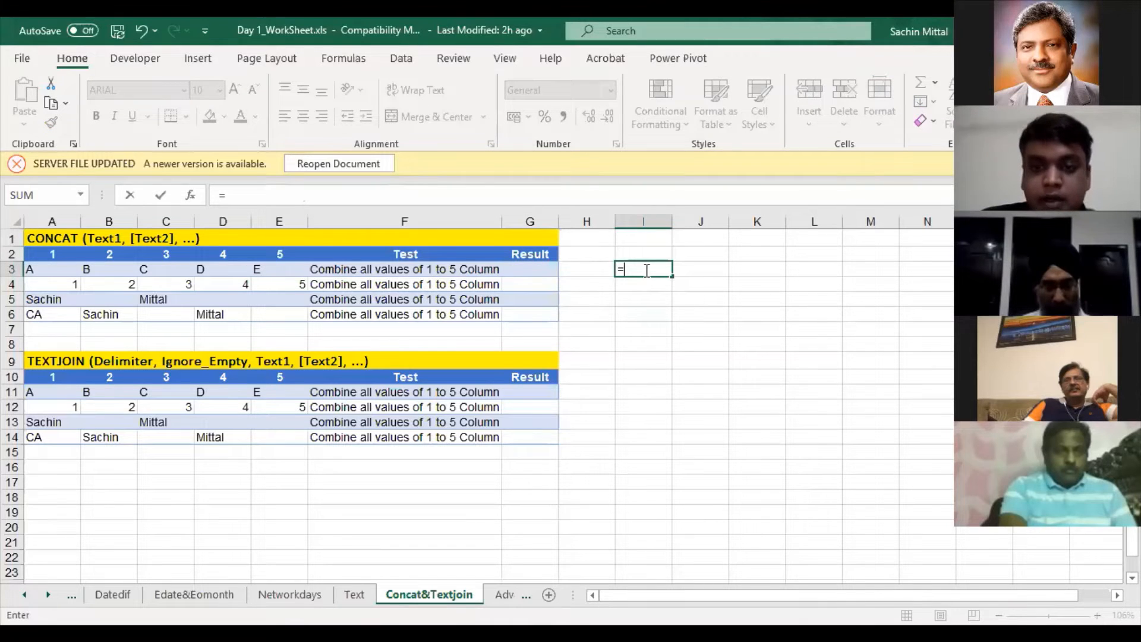
text(con)
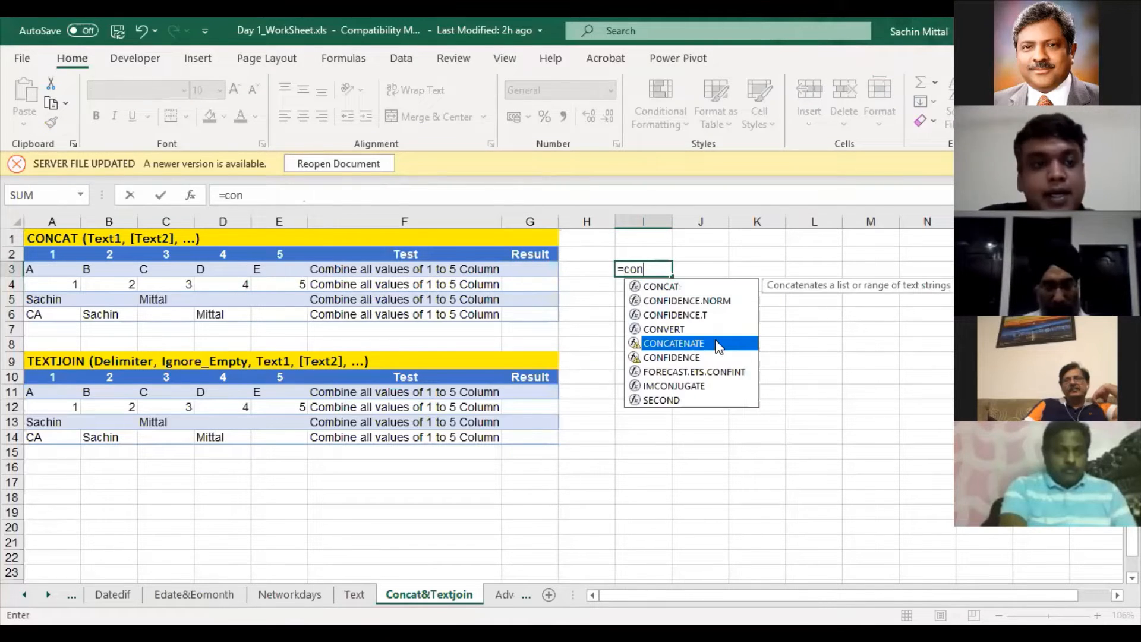
double_click(684, 344)
click(56, 268)
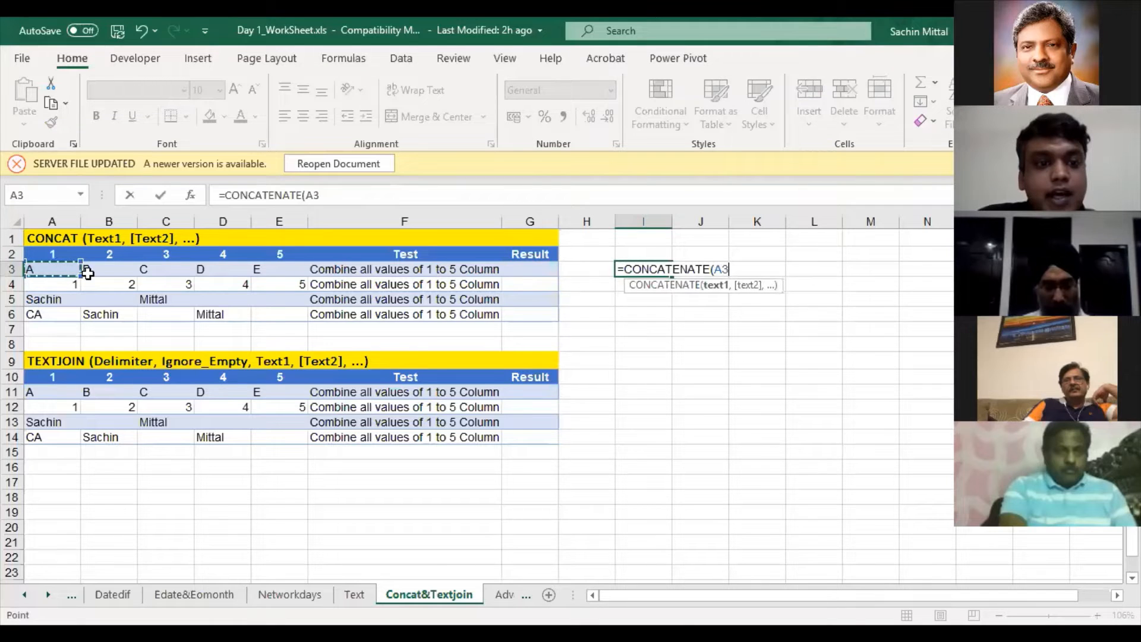
drag(88, 272, 269, 268)
text())
key(Return)
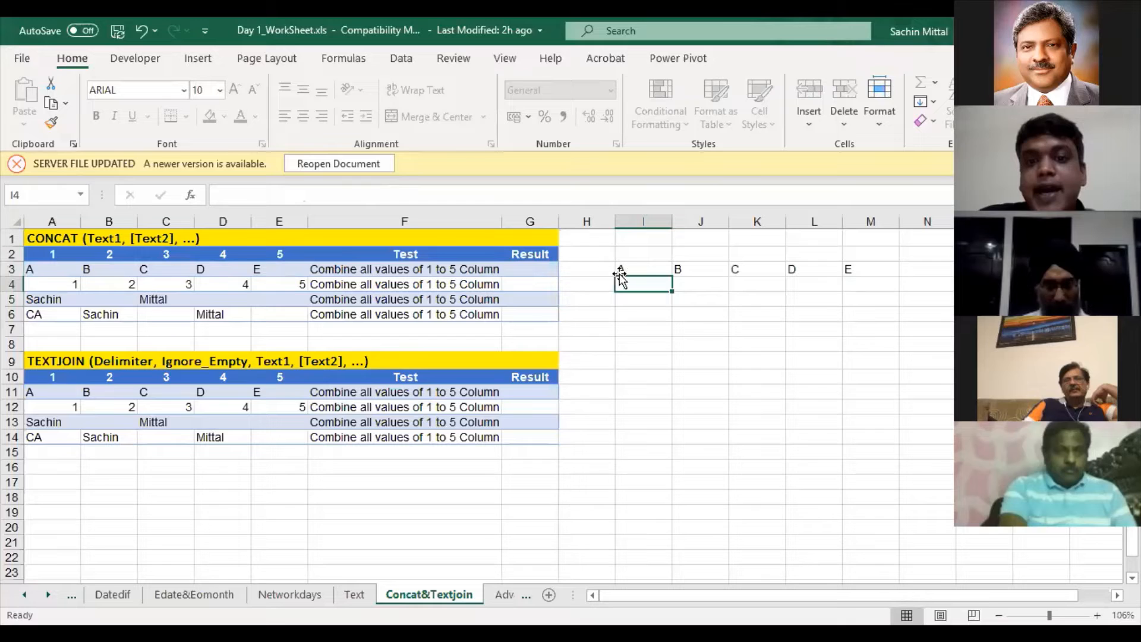
Inspect the range-based CONCATENATE formula in I3 and how its output spreads across I3:M3
double_click(650, 272)
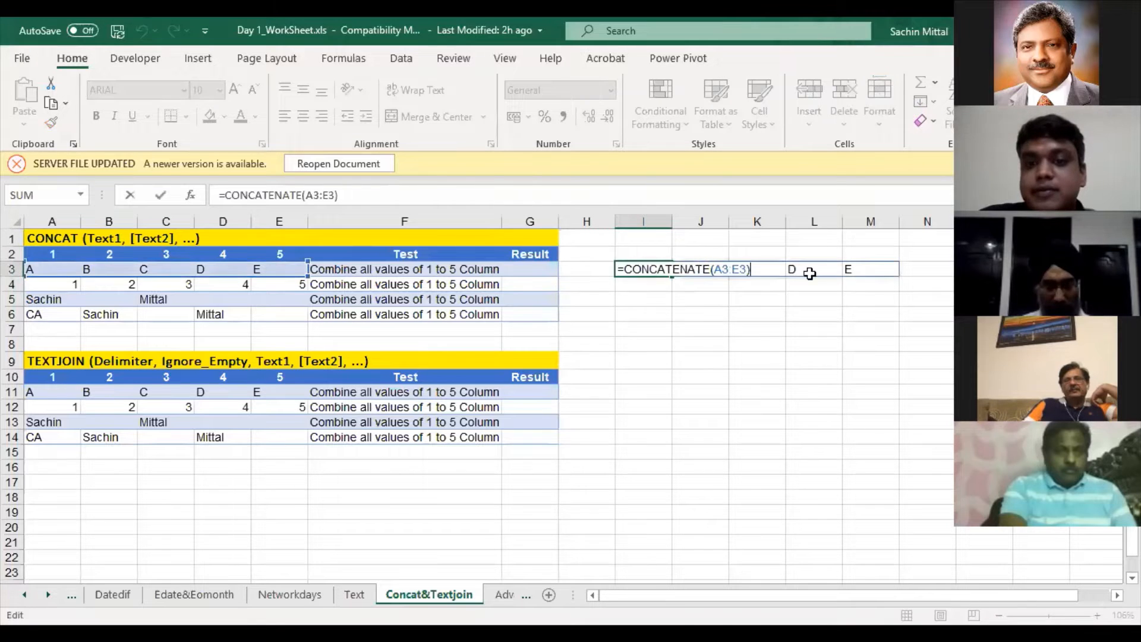
key(Escape)
click(701, 272)
drag(702, 272, 862, 268)
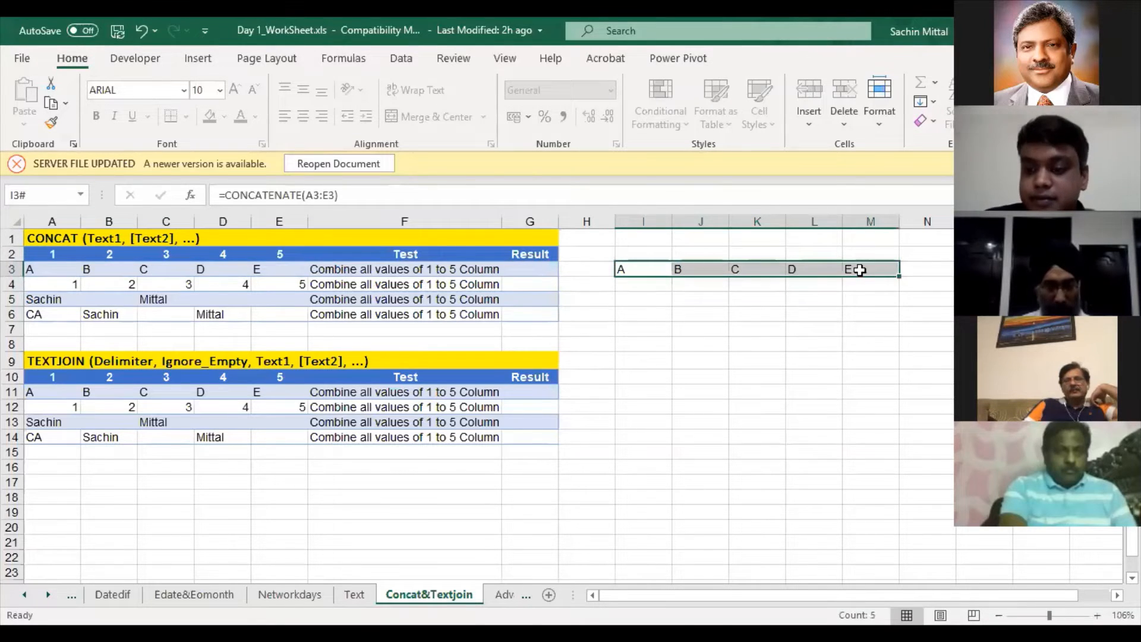
key(Home)
key(Right)
key(Right)
key(Right)
key(Right)
key(Right)
key(Right)
key(Right)
key(Right)
key(Right)
key(Right)
key(Right)
key(Right)
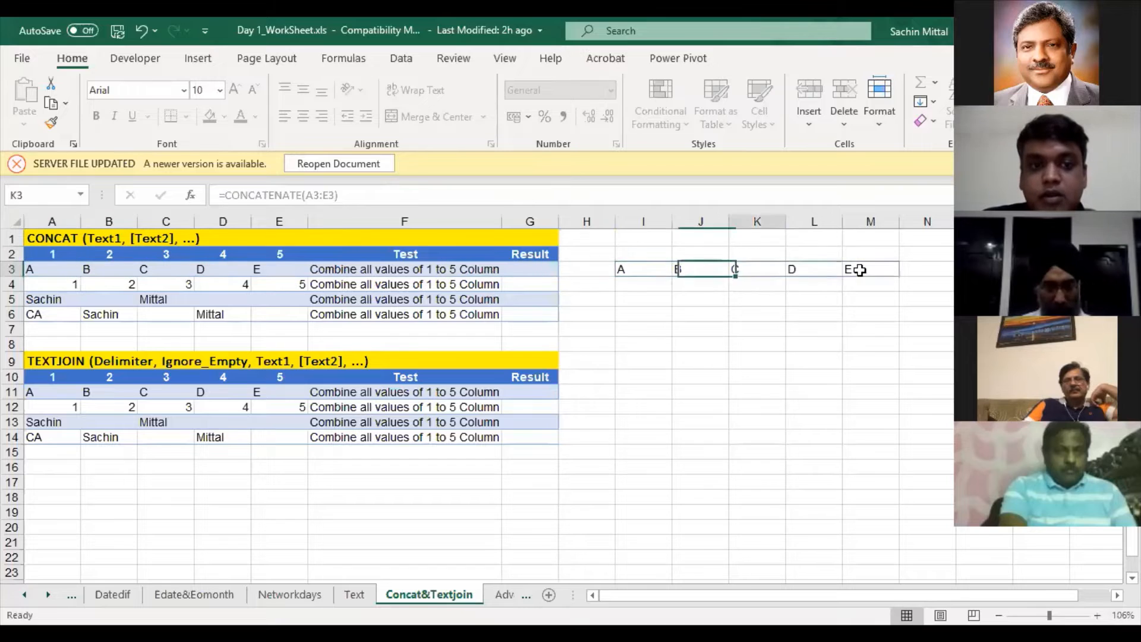
Delete the range-based CONCATENATE formula and its spilled output from I3:M3
key(Left)
key(Left)
key(Left)
key(Left)
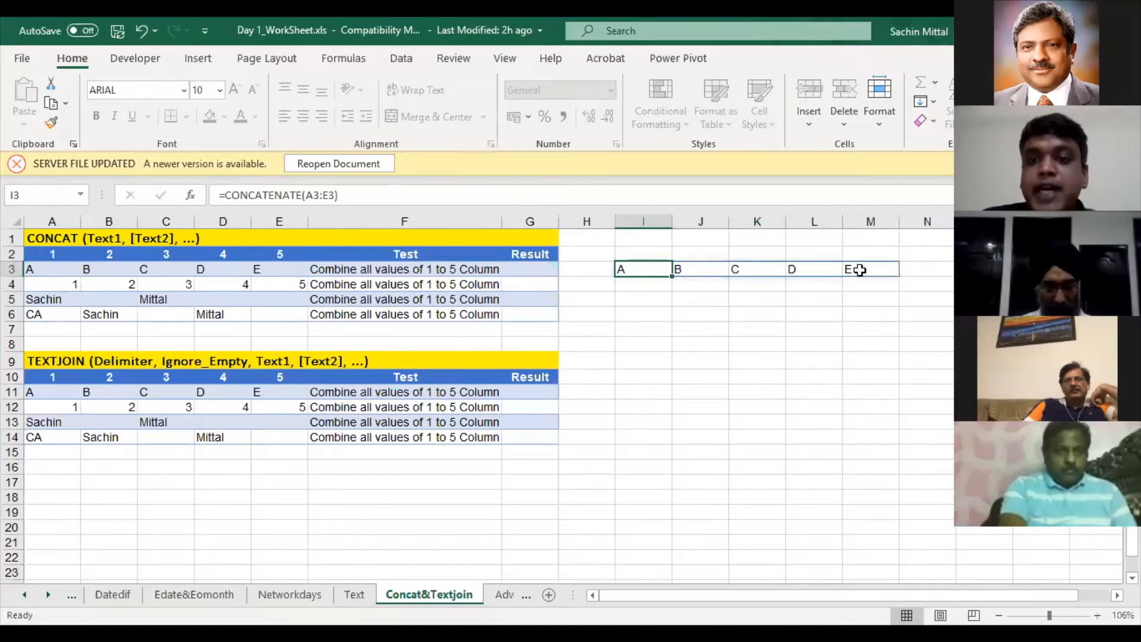
key(ctrl+shift+Right)
key(Delete)
Enter =CONCAT(A3:E3) in the Result cell G3
click(542, 268)
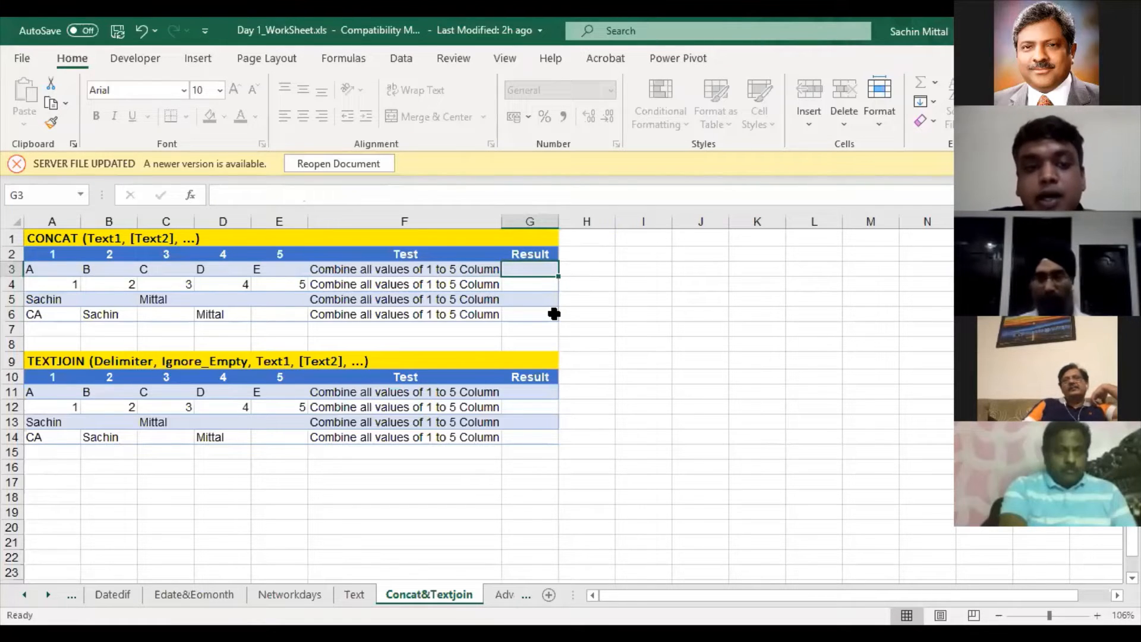
text(=)
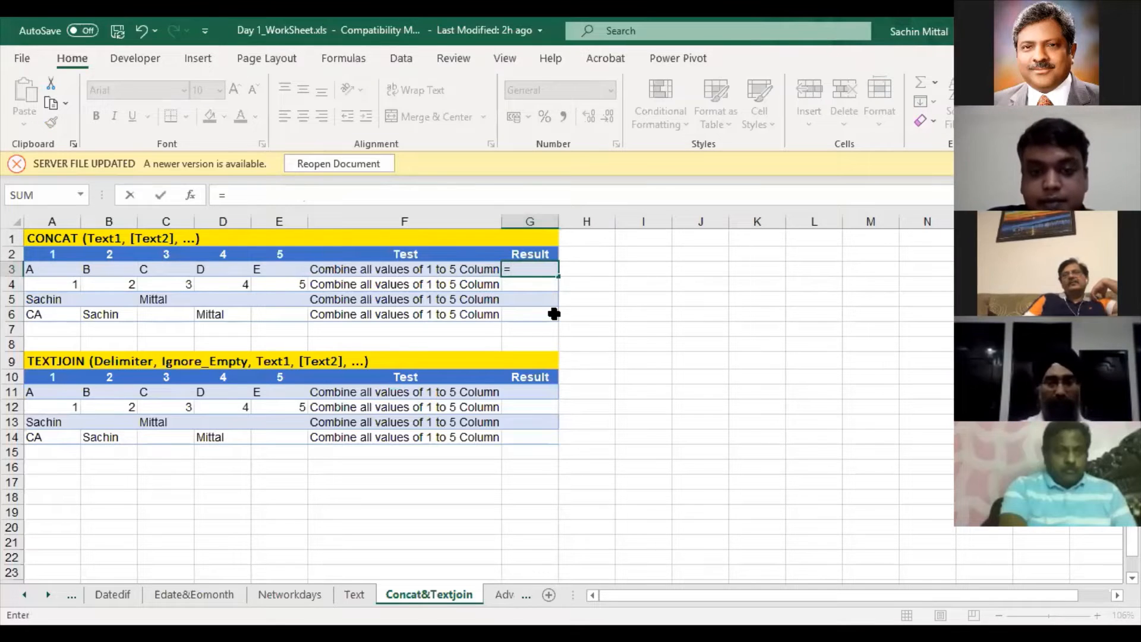
text(CONCAT()
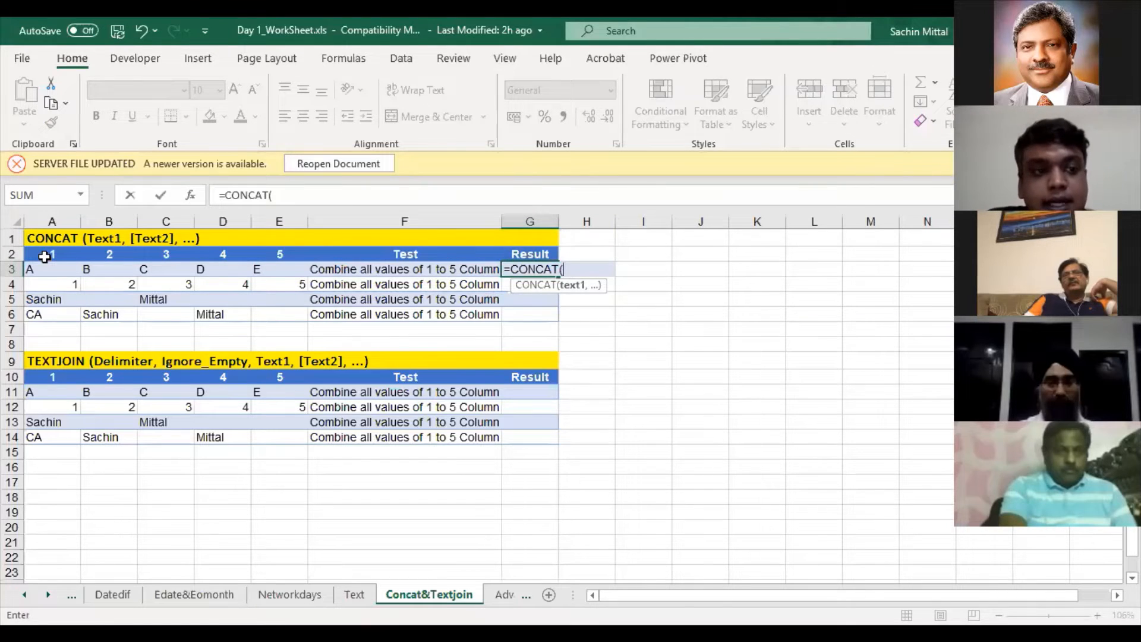
click(31, 270)
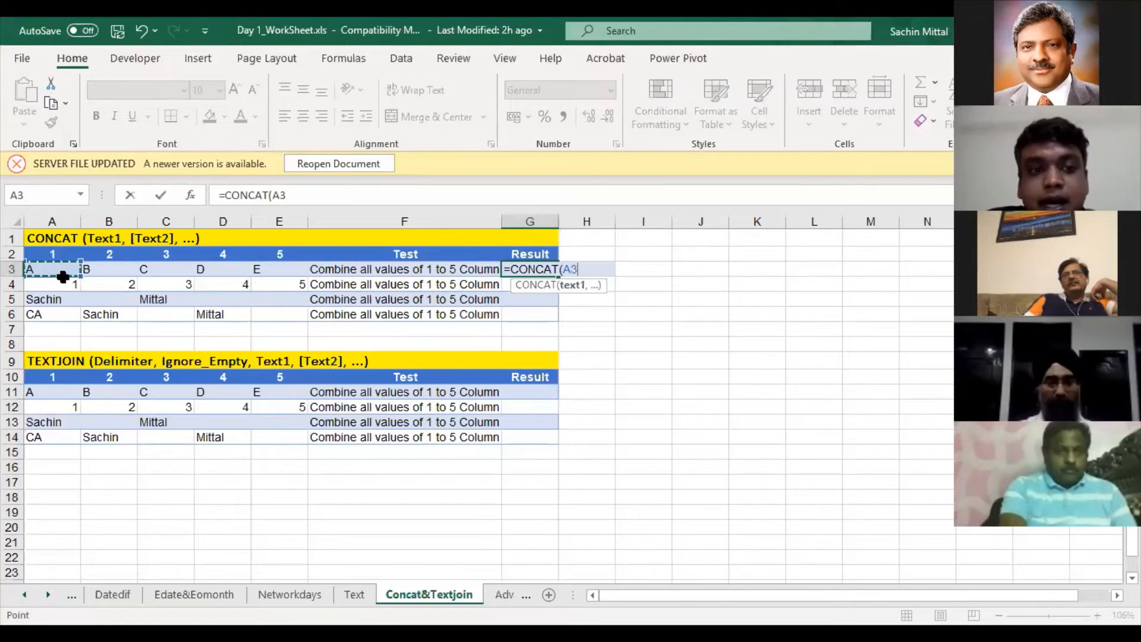
drag(63, 276, 281, 268)
text())
key(Return)
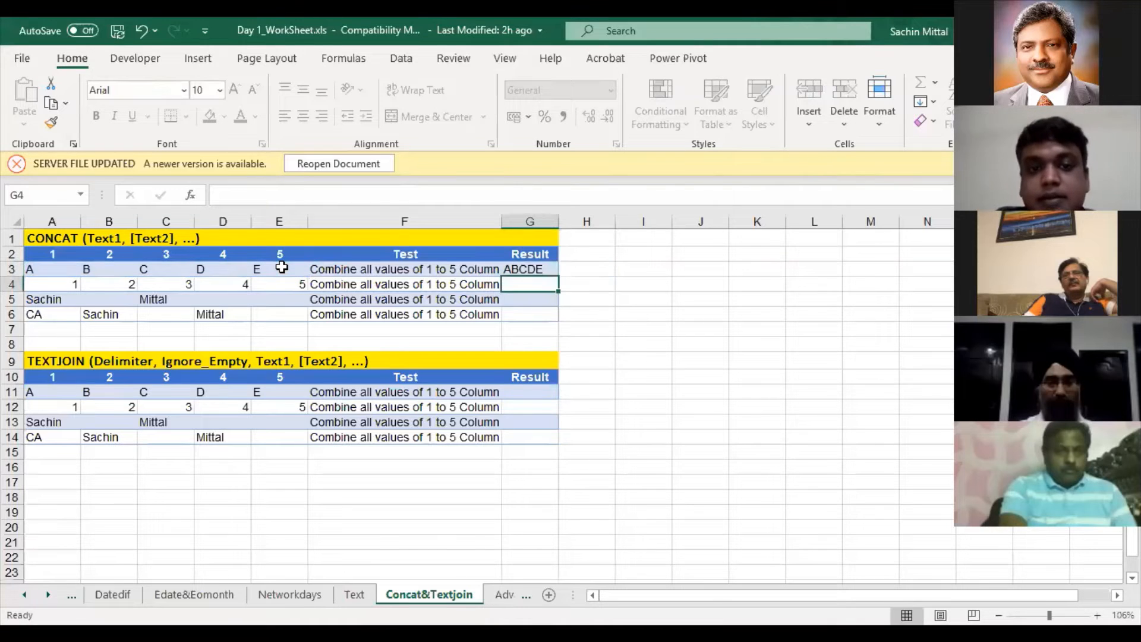
key(Up)
key(Down)
key(Up)
key(Down)
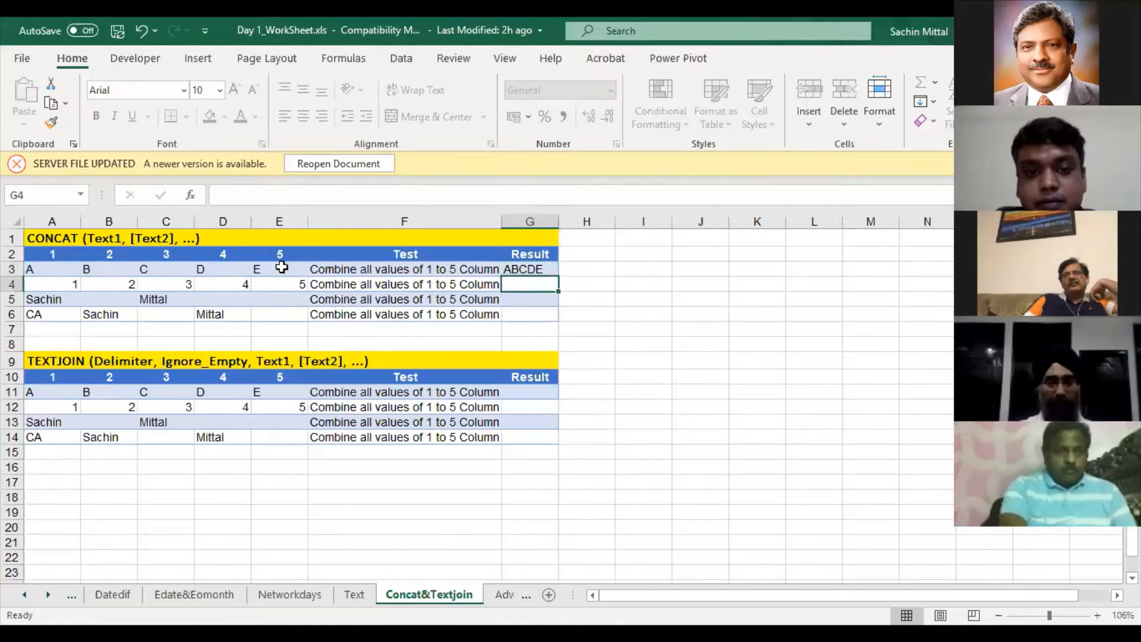
Combine row 4's five values by entering =CONCAT(A4:E4) in G4
text(=)
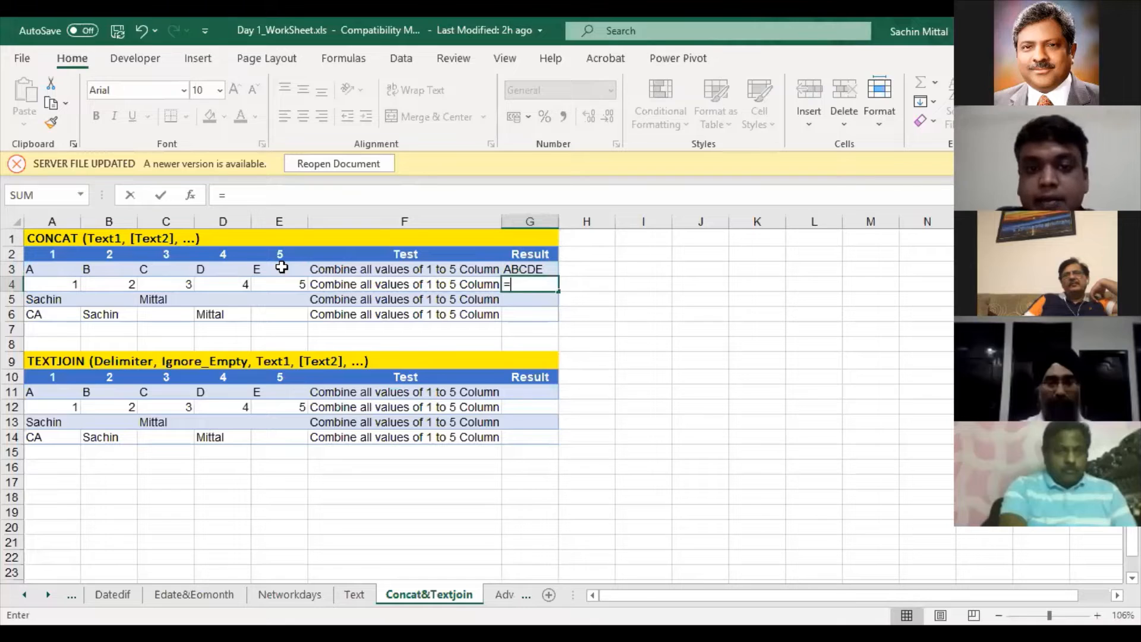
text(CONCAT()
key(Left)
key(Left)
key(Left)
key(Left)
key(Left)
key(Left)
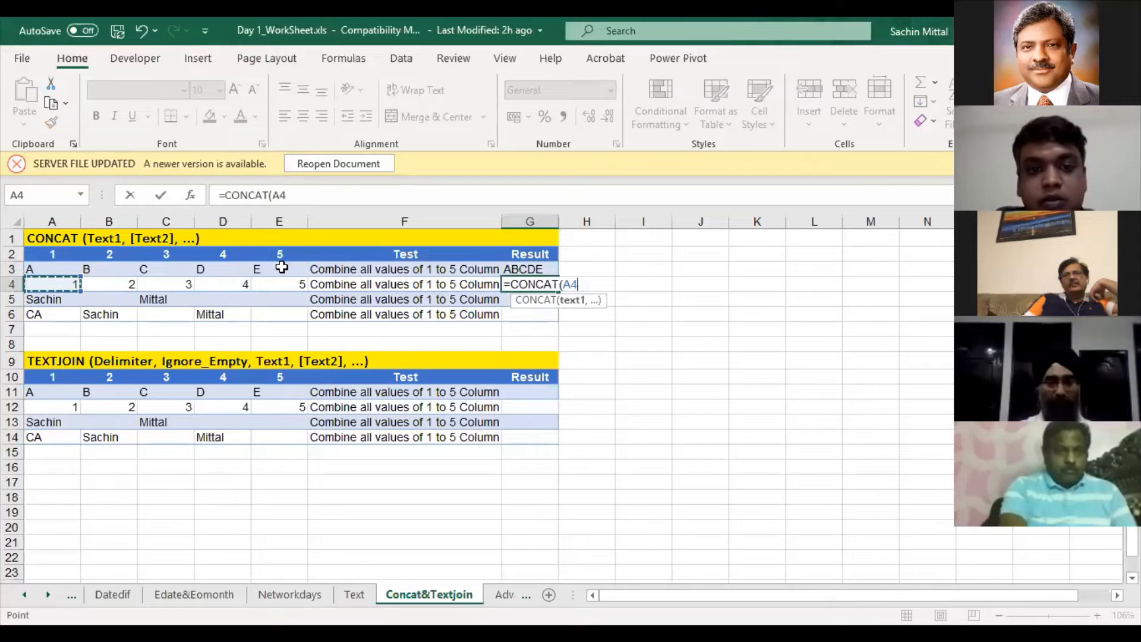
key(shift+Right)
key(shift+Right)
key(shift+Right)
key(shift+Right)
key(Return)
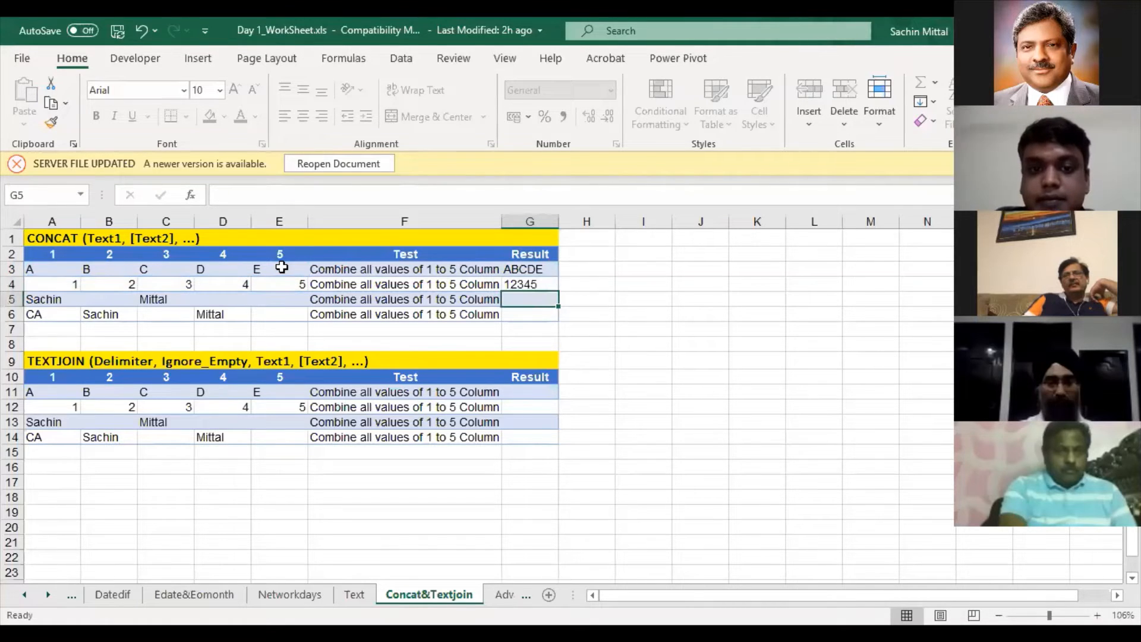
Copy G4 and paste only its formula into G5:G6 with Paste Special
key(Up)
key(ctrl+c)
key(Down)
key(shift+Down)
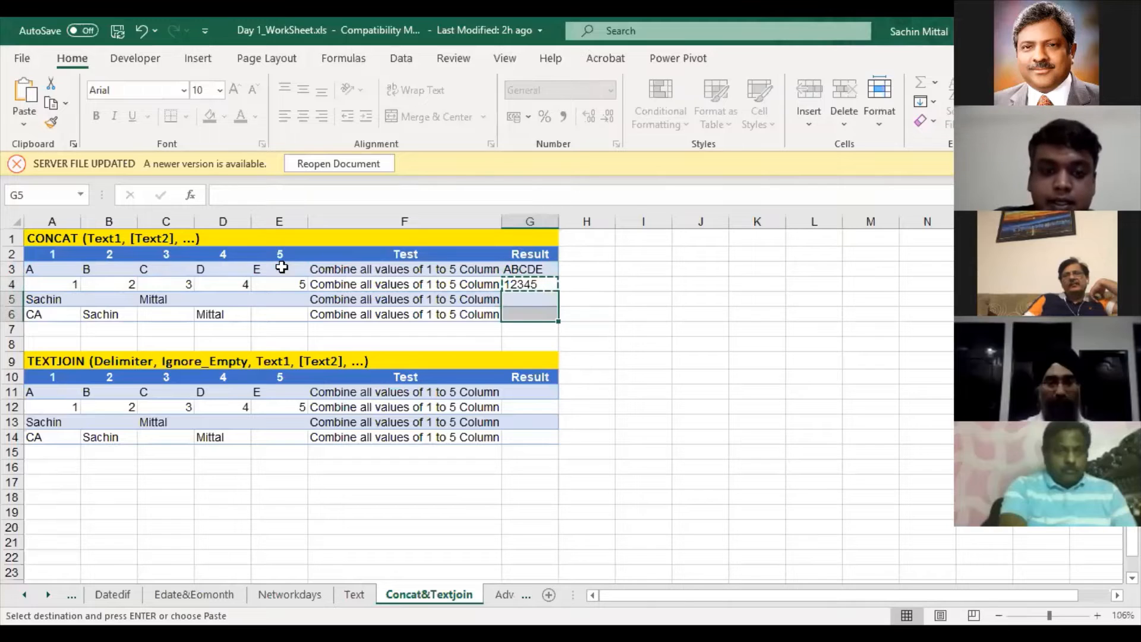
key(ctrl+alt+v)
key(f)
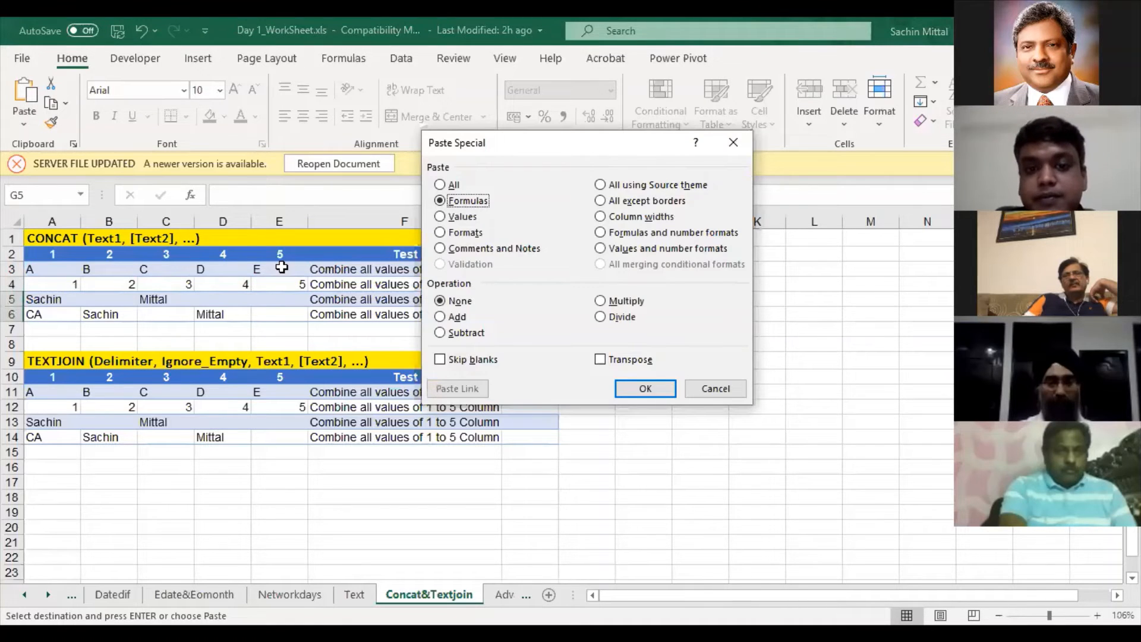
key(Return)
Check the copied CONCAT formulas in G5 and G6 and the results across G3:G6
key(F2)
key(Return)
key(F2)
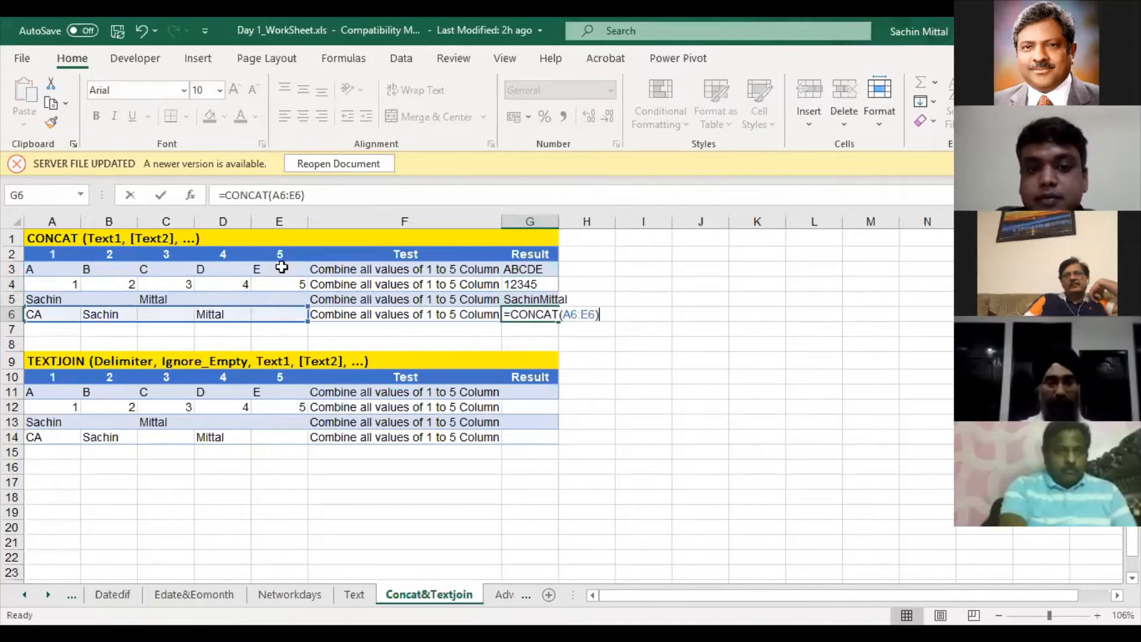
key(Escape)
key(Up)
key(Up)
key(Up)
key(shift+Down)
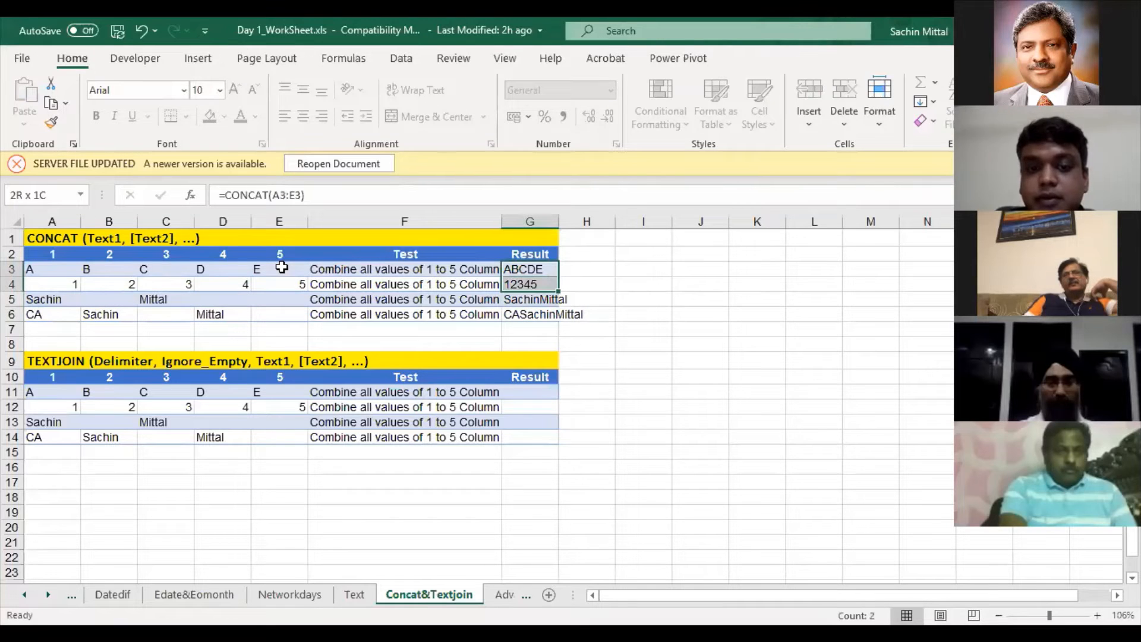
key(shift+Down)
key(shift+Down)
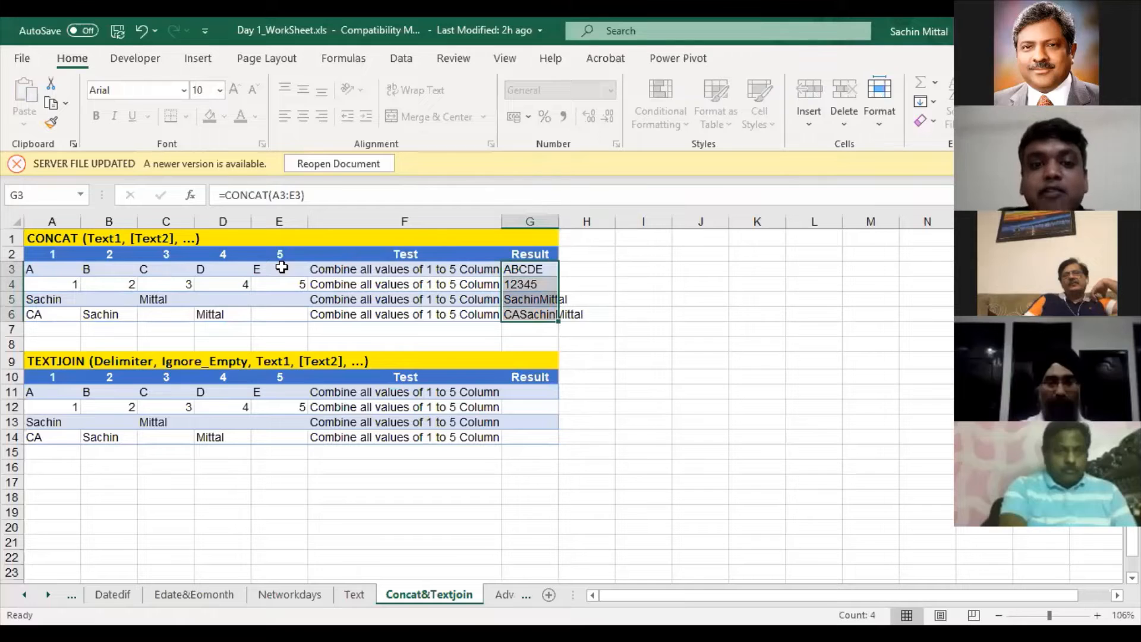
key(Up)
key(Down)
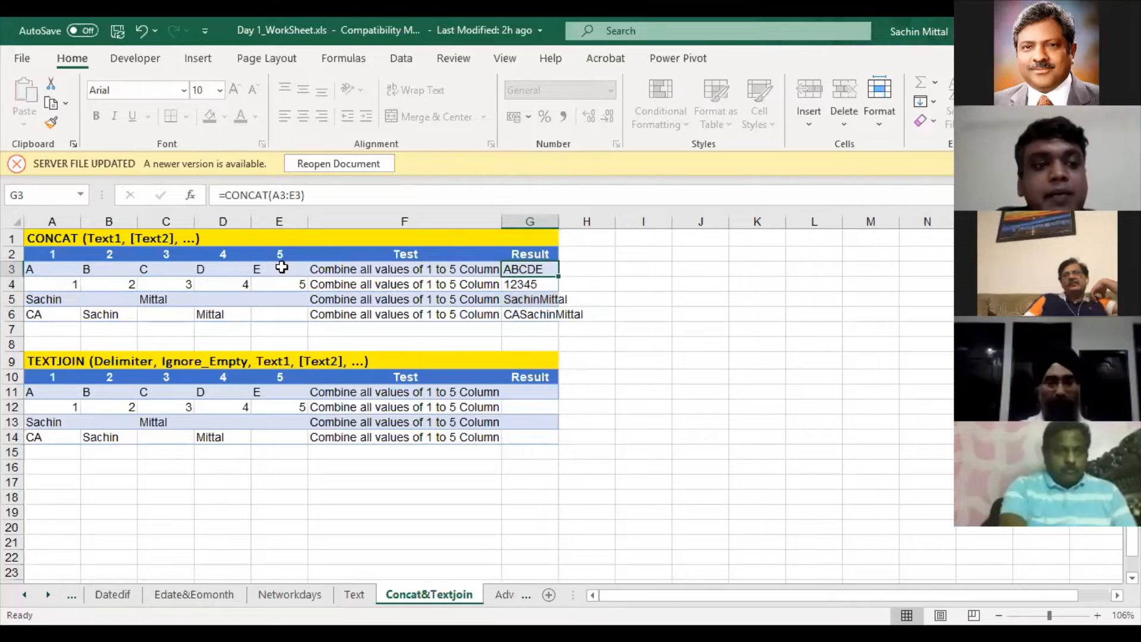
Compare row 3's source values, from column A onward, with the CONCAT result in G3
key(Left)
key(Left)
key(Left)
key(Left)
key(Left)
key(Left)
key(Right)
key(Right)
key(Right)
key(Right)
key(Right)
key(Right)
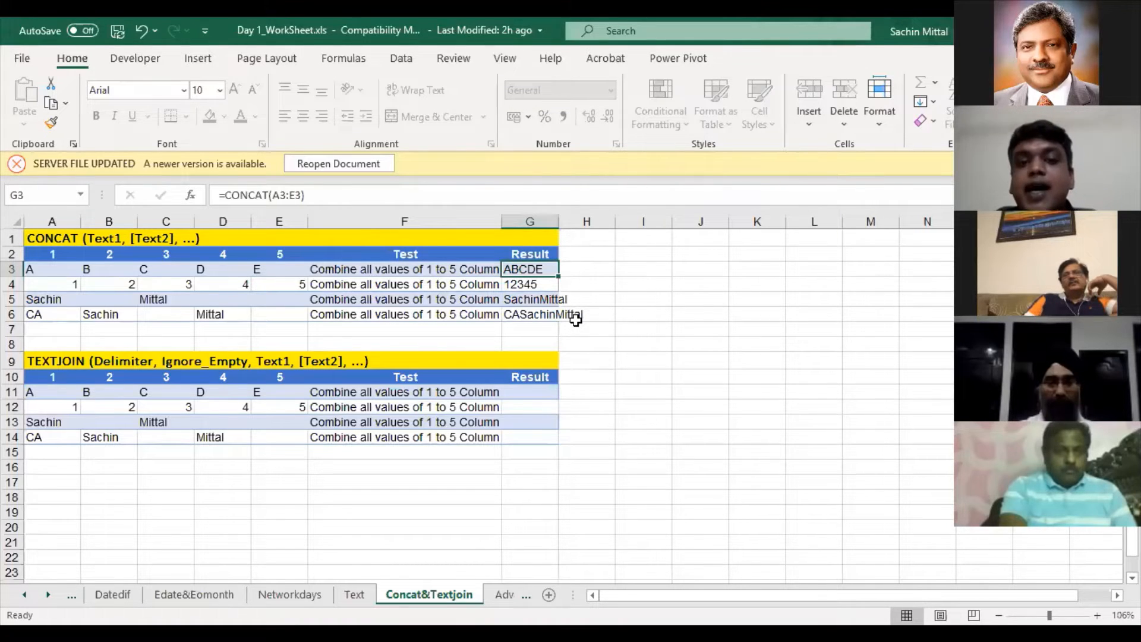
Join row 11's five values with spaces, ignoring empty cells, by entering =TEXTJOIN(" ",TRUE,A11:E11) in G11
click(533, 394)
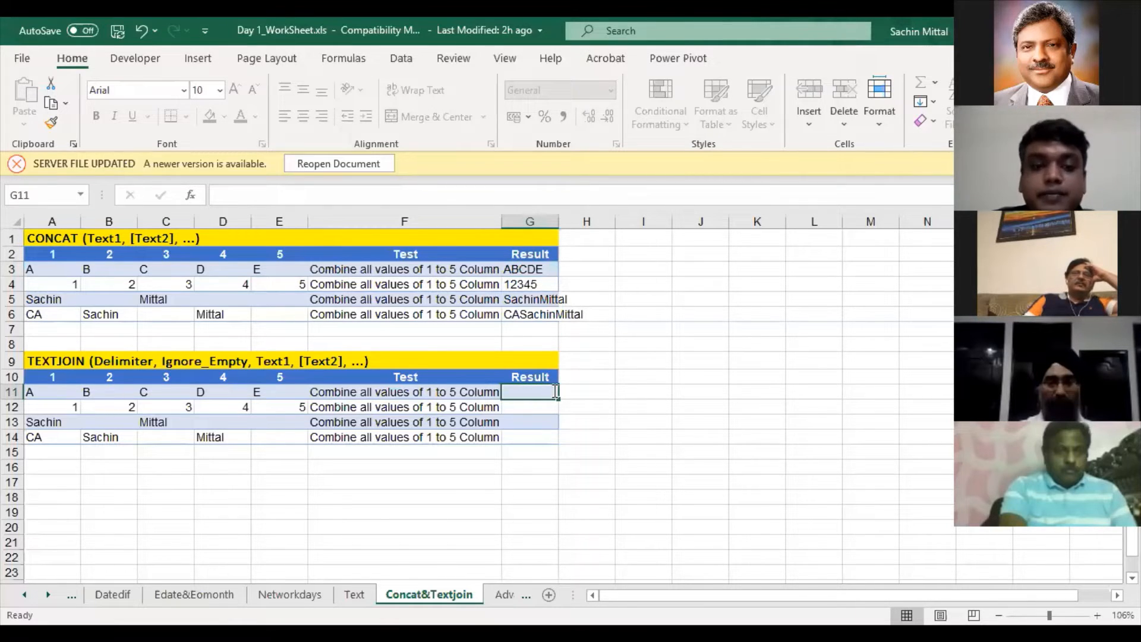
text(=text)
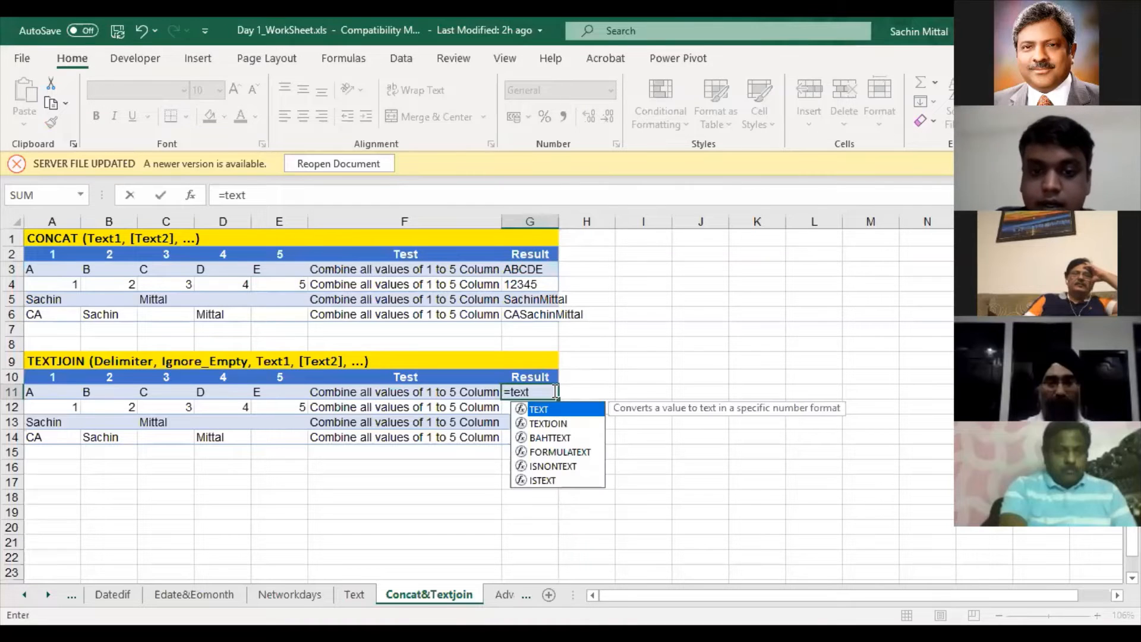
key(Down)
key(Tab)
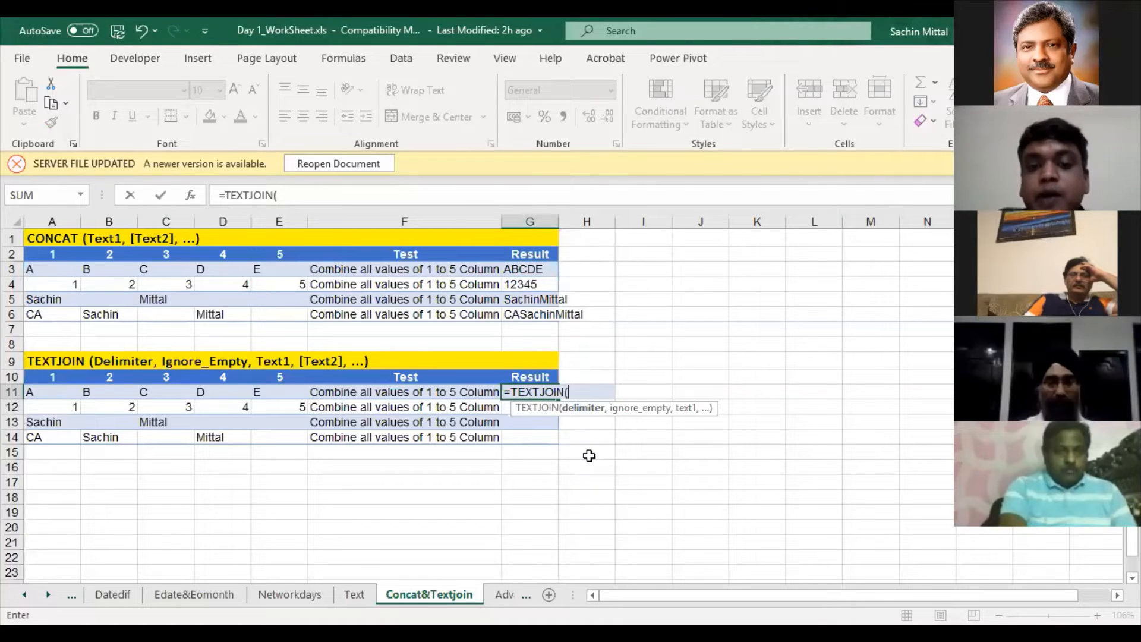
text(")
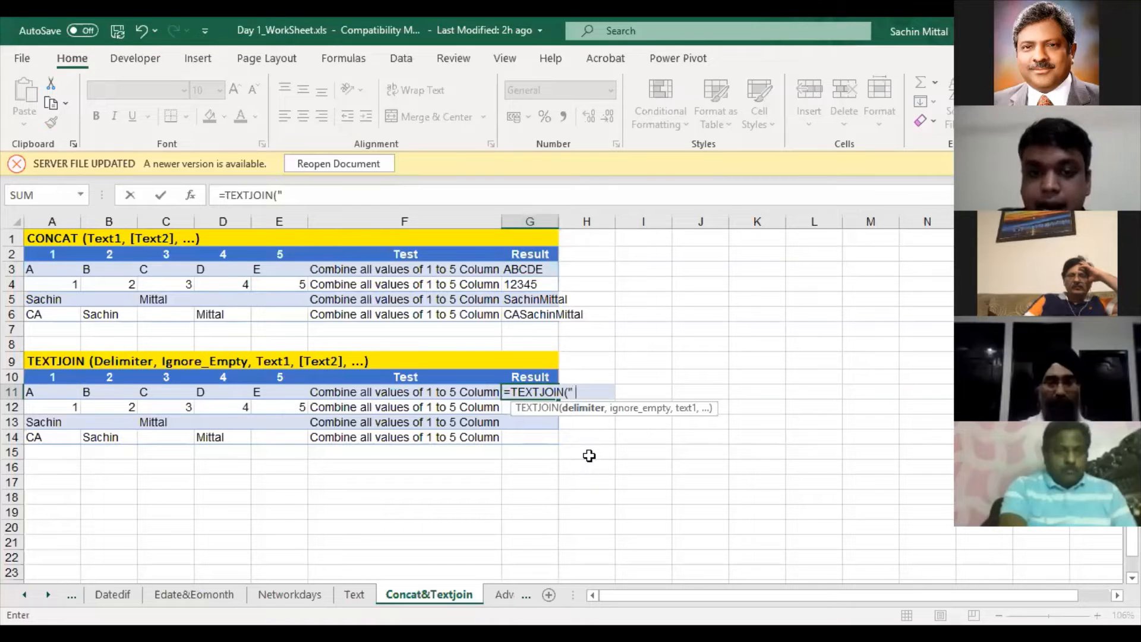
text(")
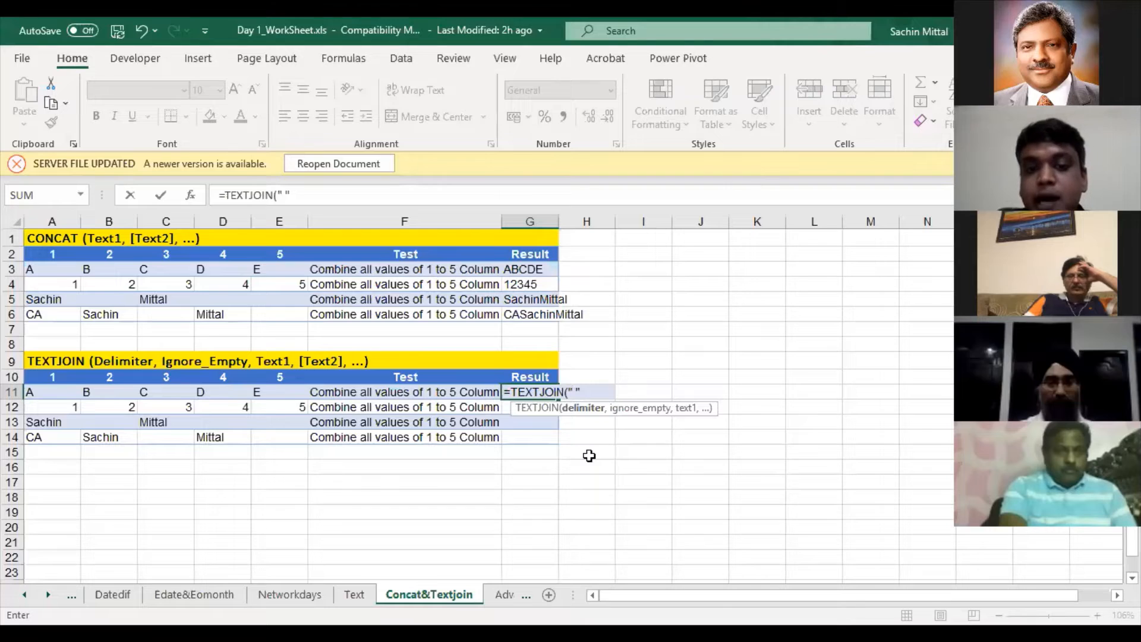
text(,)
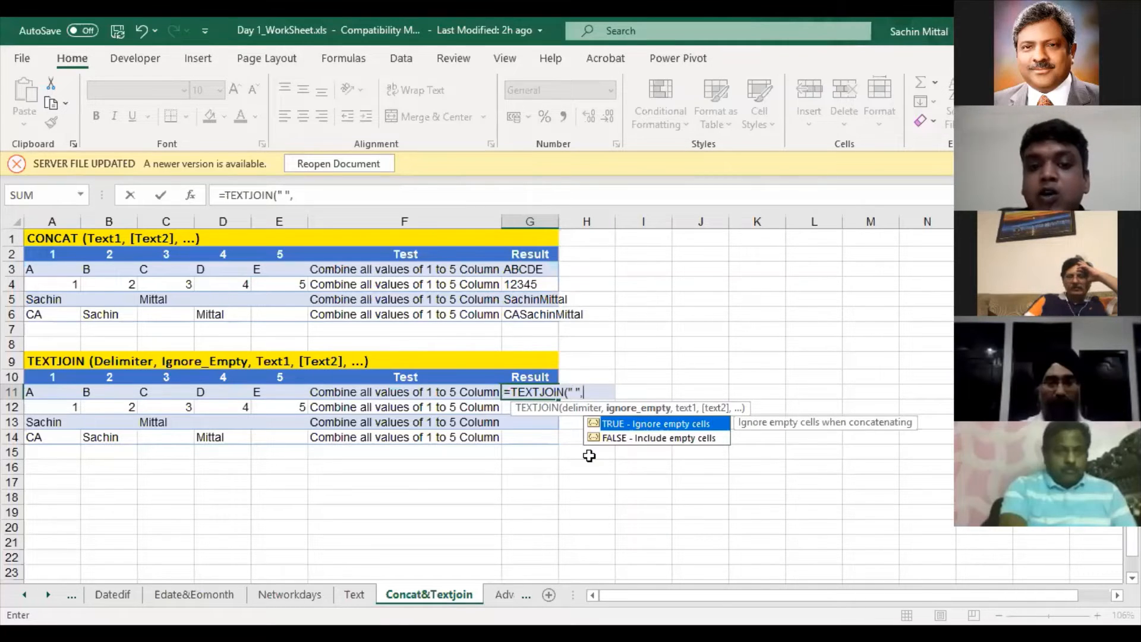
key(Tab)
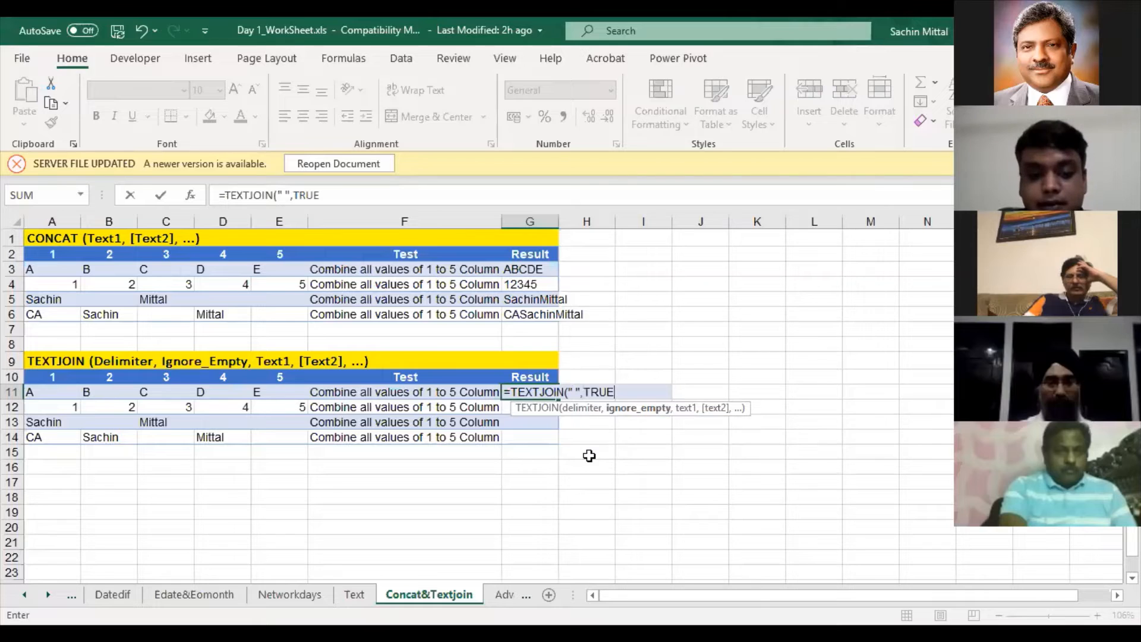
text(,)
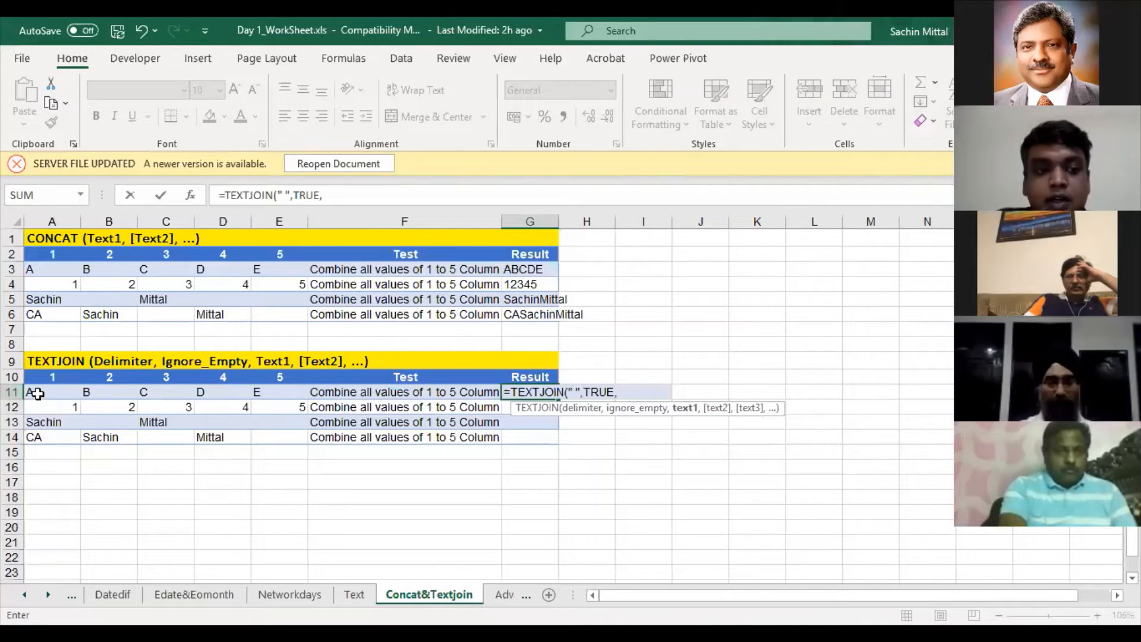
click(62, 397)
drag(84, 395, 295, 394)
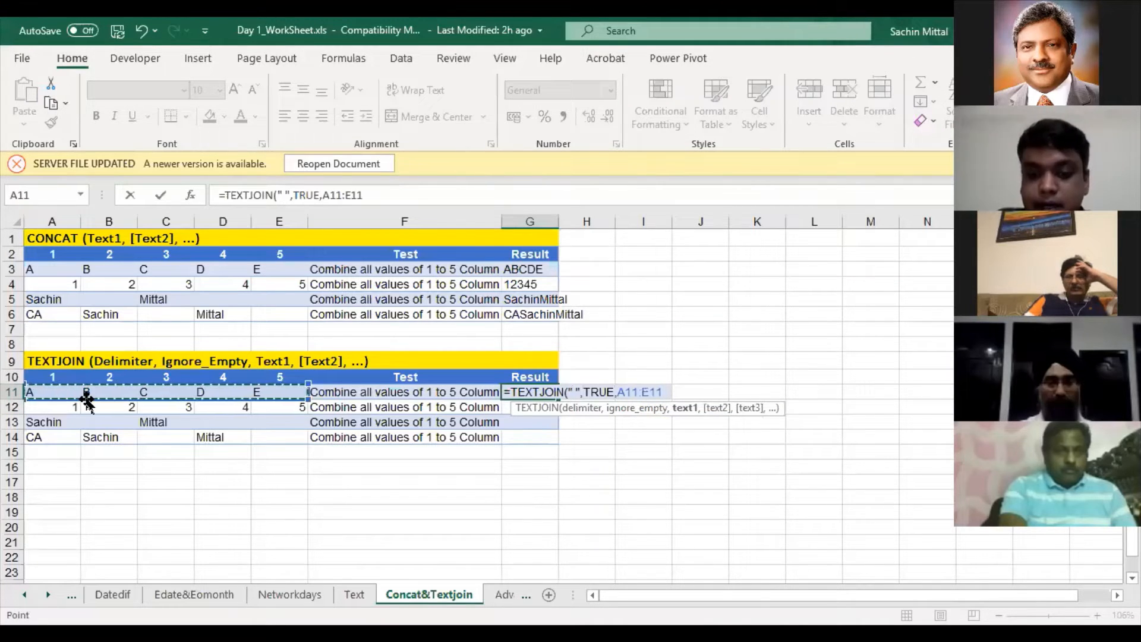
key(Return)
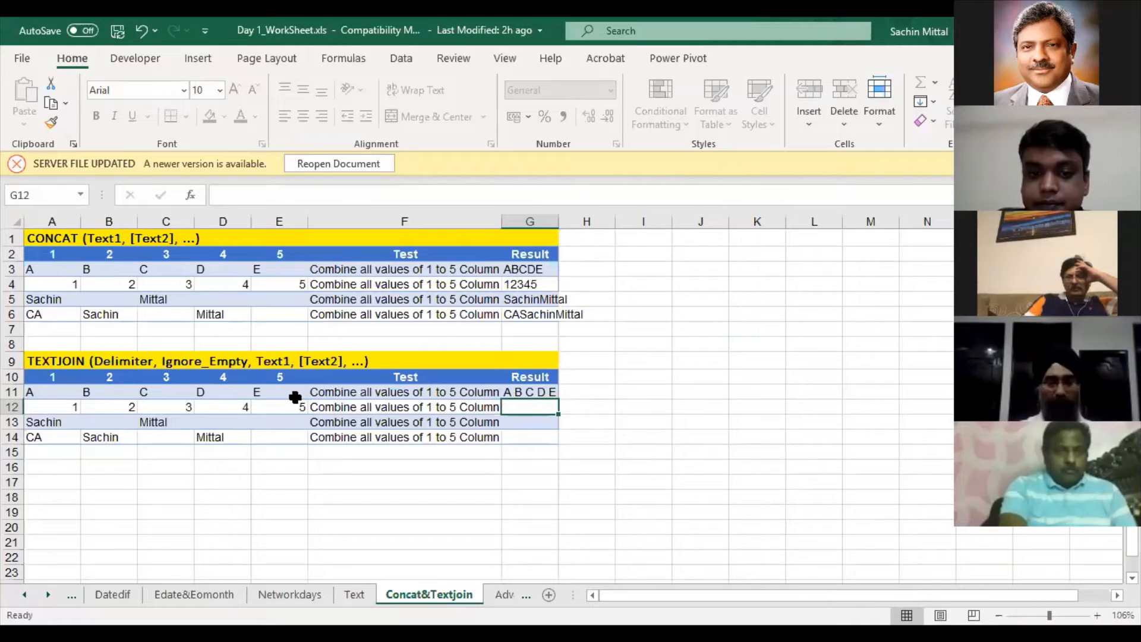
Replace the delimiter in G11's TEXTJOIN formula with an exclamation mark, "!"
key(Up)
key(F2)
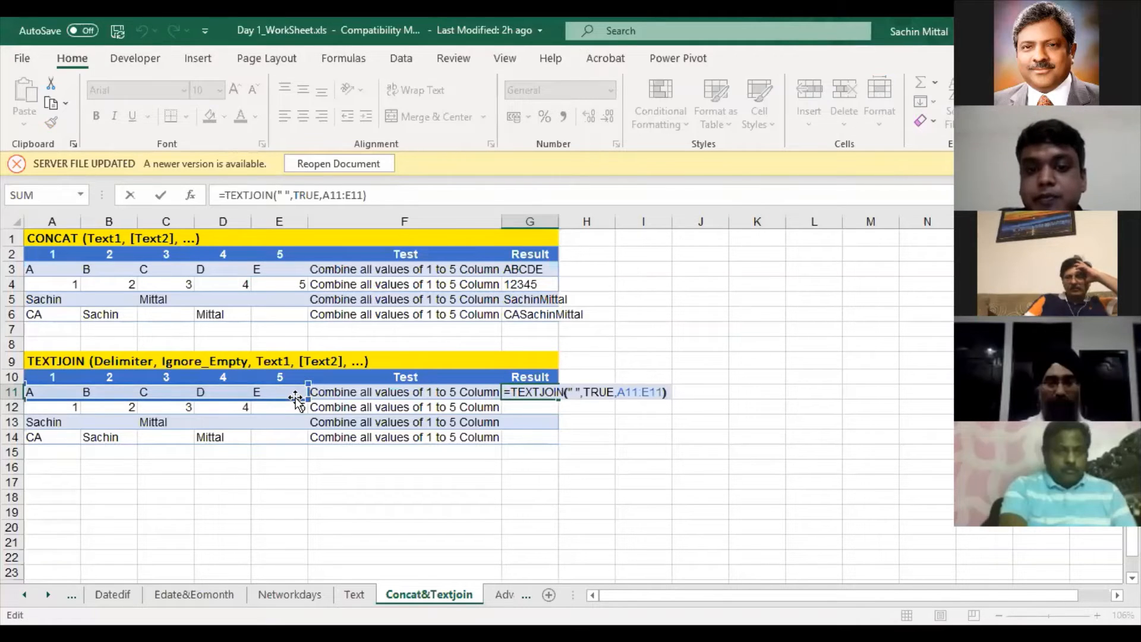
key(BackSpace)
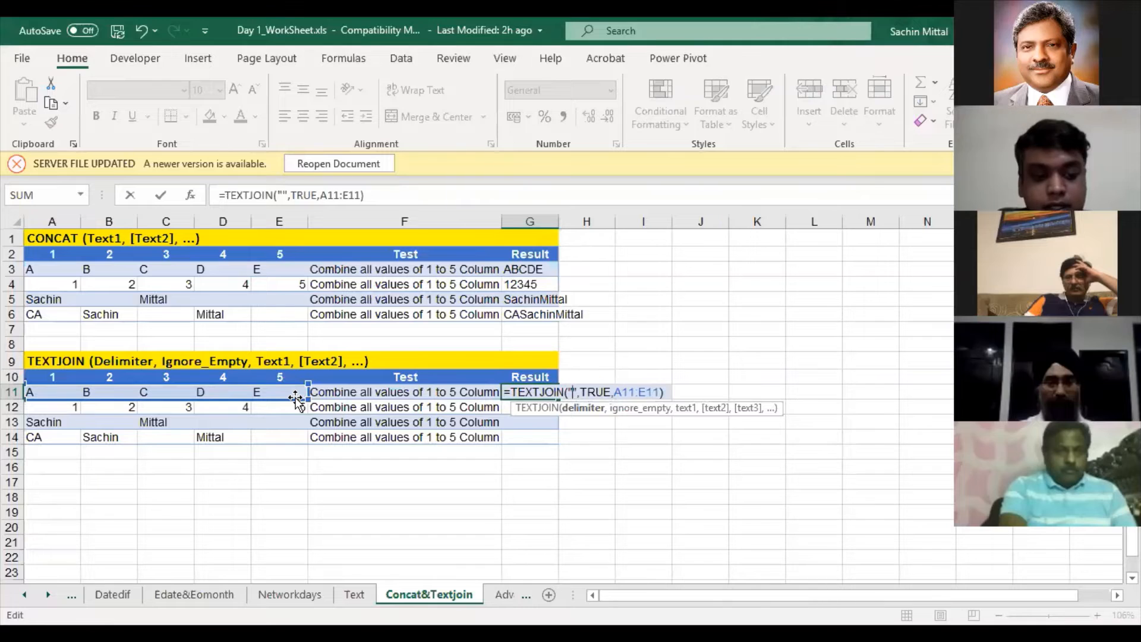
text(!)
key(Return)
key(Up)
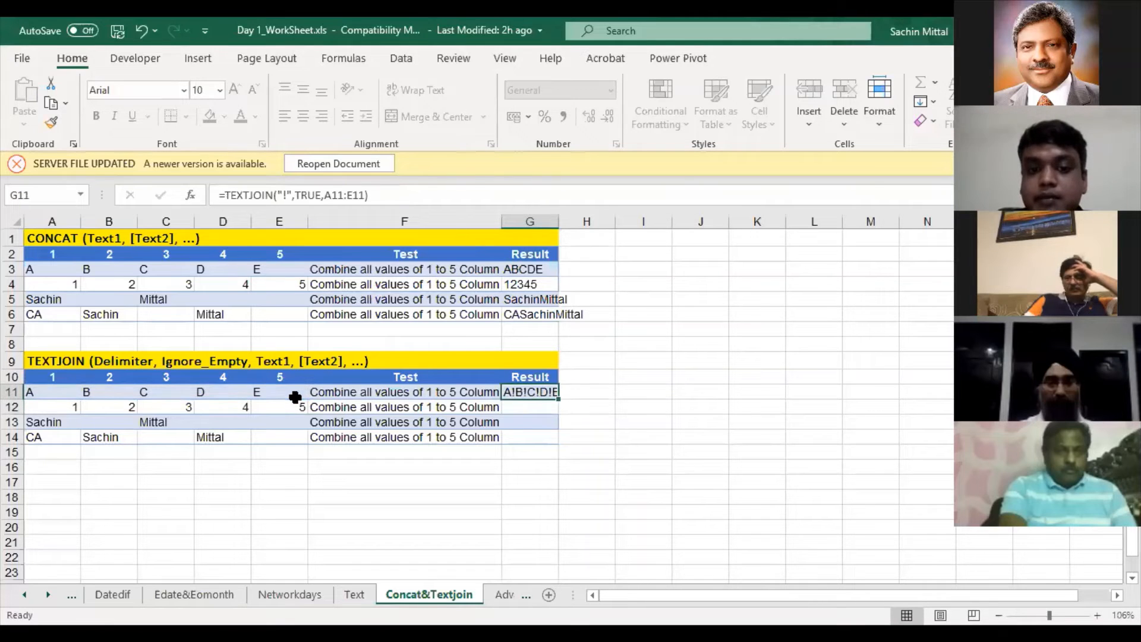
Replace the delimiter in G11's TEXTJOIN formula with a comma, ","
key(F2)
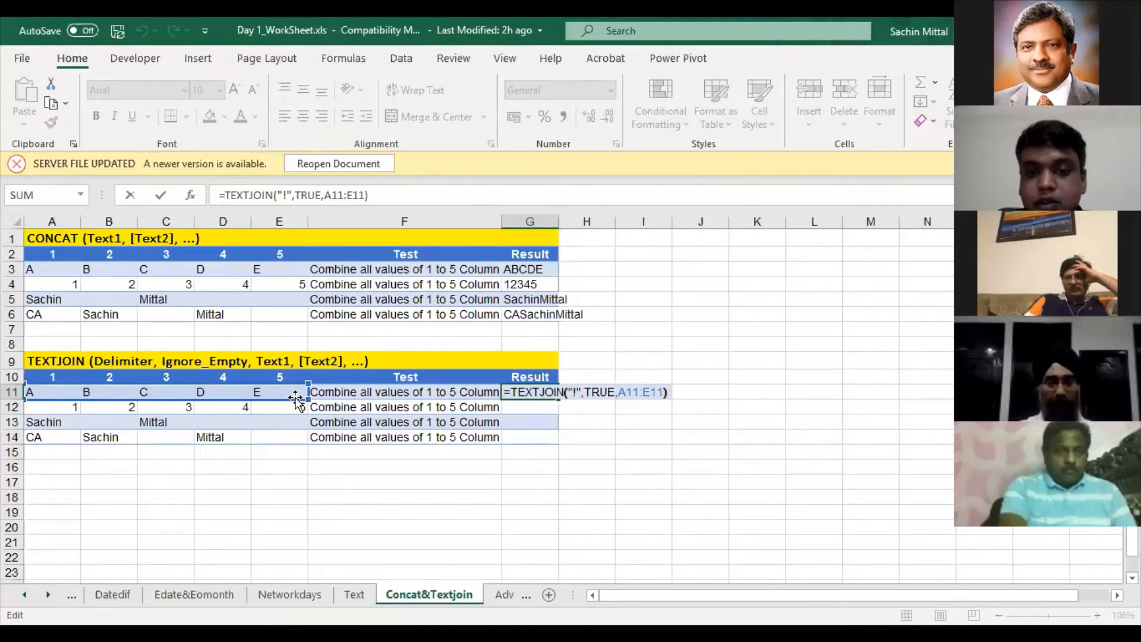
key(BackSpace)
text(,)
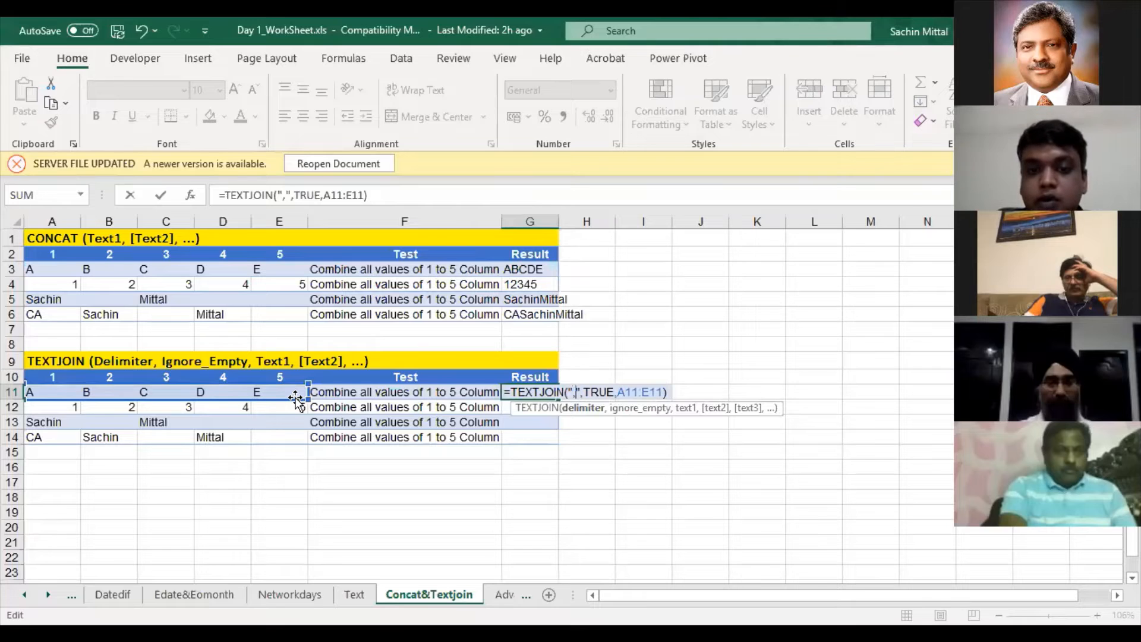
key(Return)
key(Up)
Replace the delimiter in G11's TEXTJOIN formula with a semicolon, ";"
key(F2)
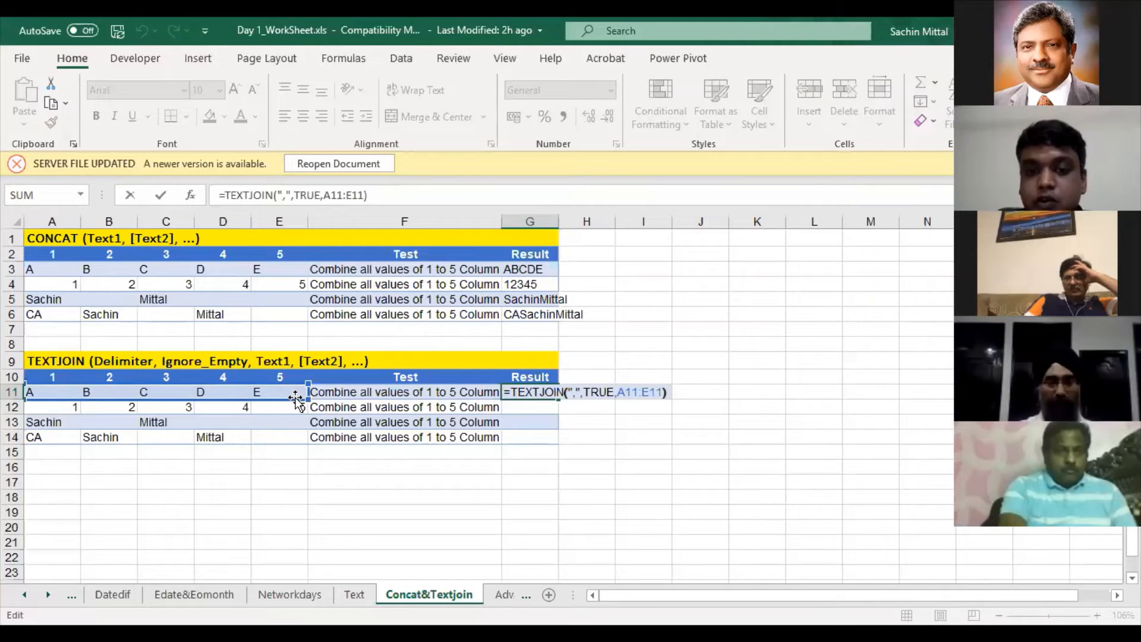
key(Left)
key(Left)
key(Left)
key(Left)
key(Left)
key(Left)
key(Left)
key(Left)
key(Left)
key(Left)
key(Left)
key(Left)
key(Left)
key(Left)
key(Left)
key(BackSpace)
text(;)
key(Return)
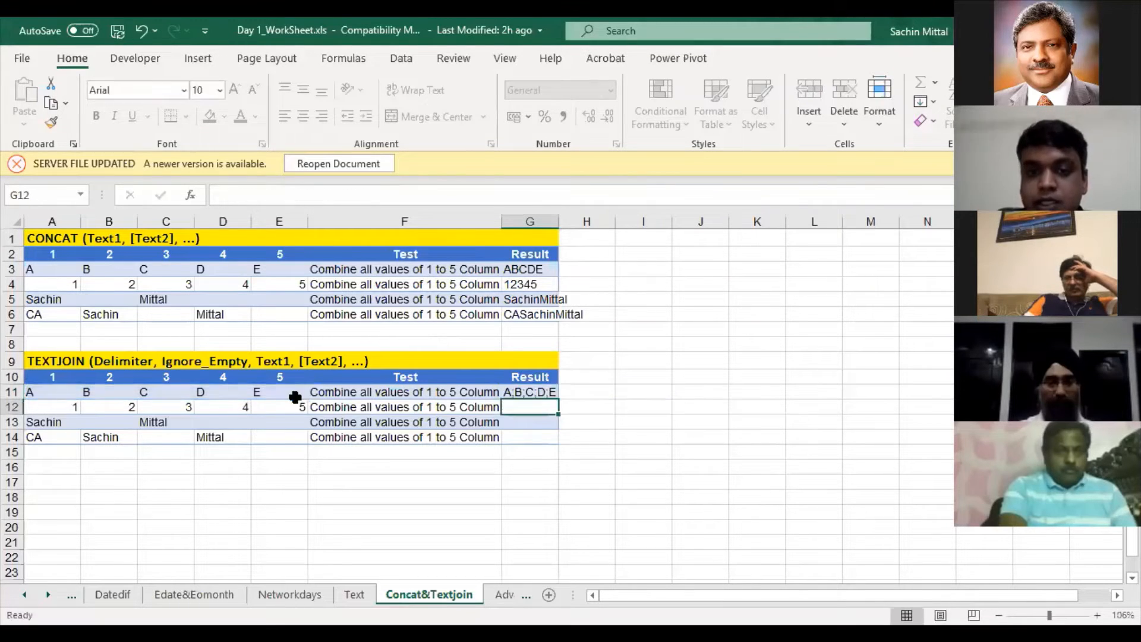
Add a space after the semicolon in G11's TEXTJOIN delimiter, making it "; "
key(Up)
key(Down)
key(Down)
key(Down)
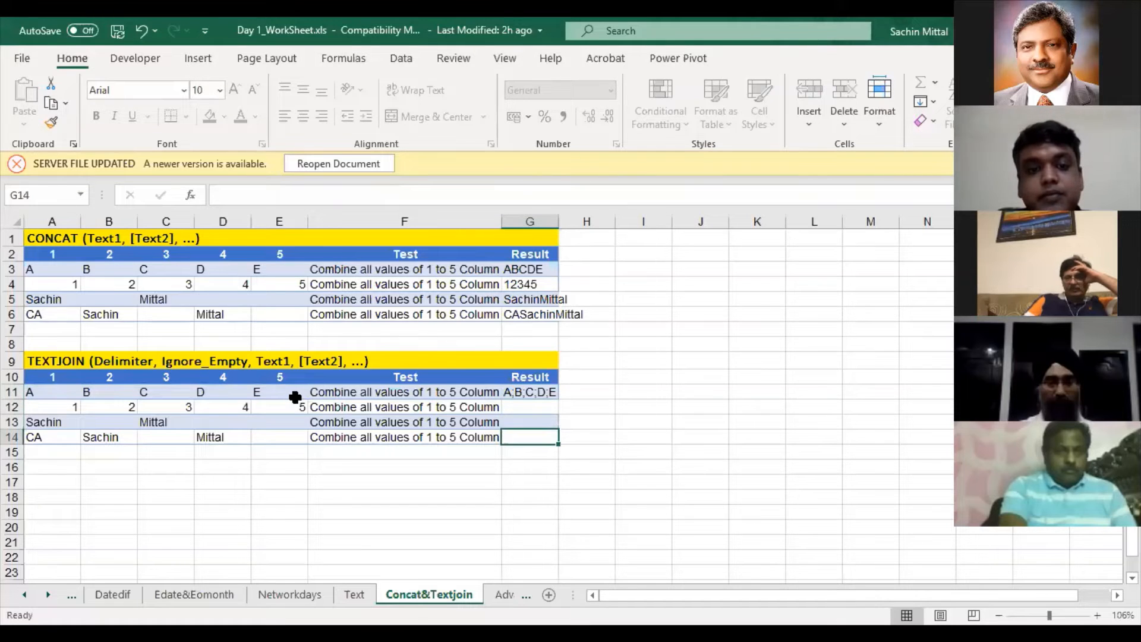
key(Up)
key(Up)
key(Up)
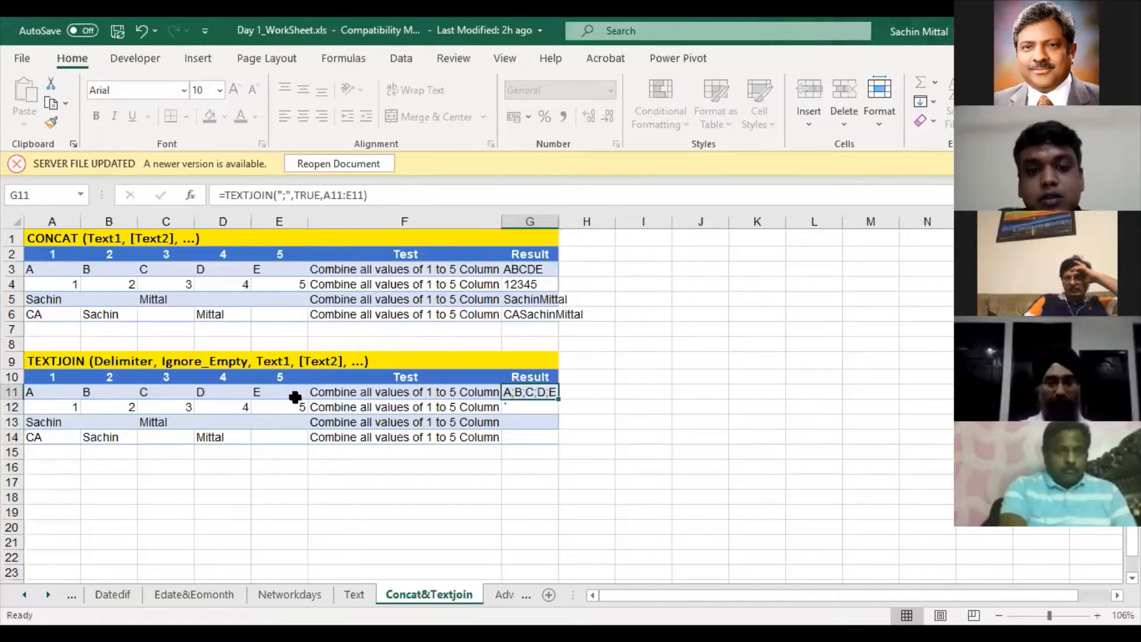
key(F2)
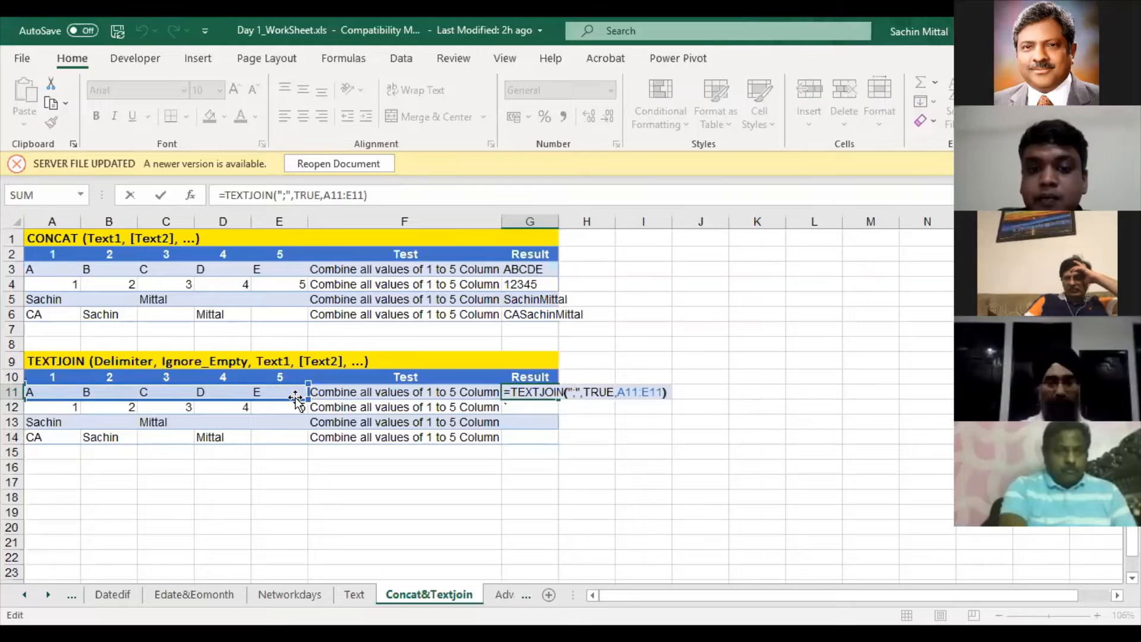
key(Return)
key(Up)
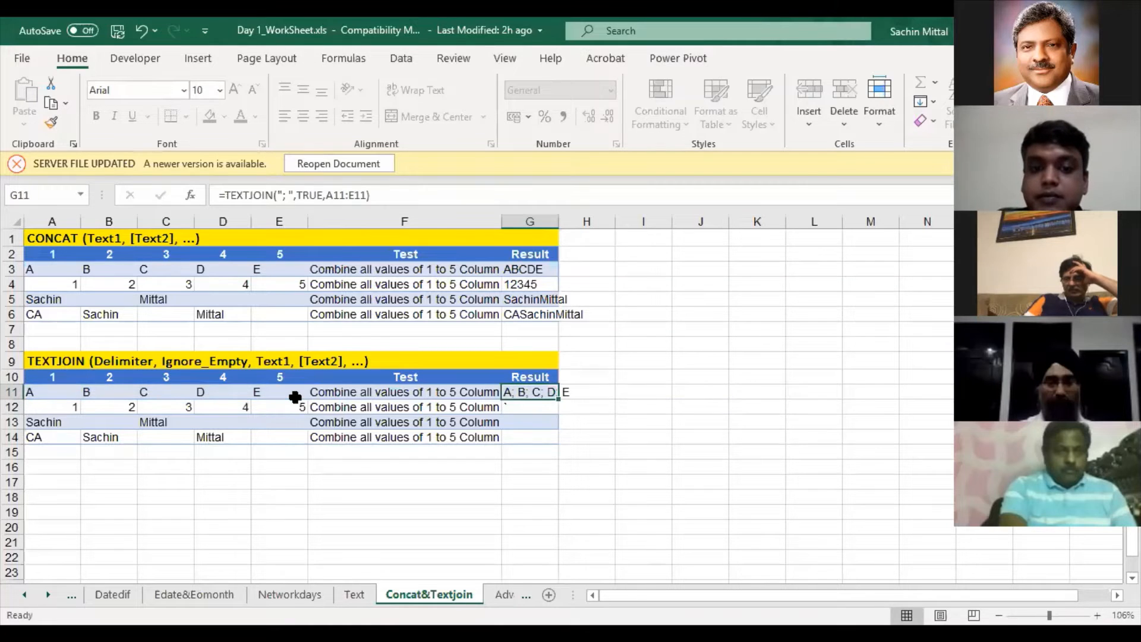
Clear the stray character from G12 and go back to the TEXTJOIN result in G11
key(Down)
key(Left)
key(Down)
key(Down)
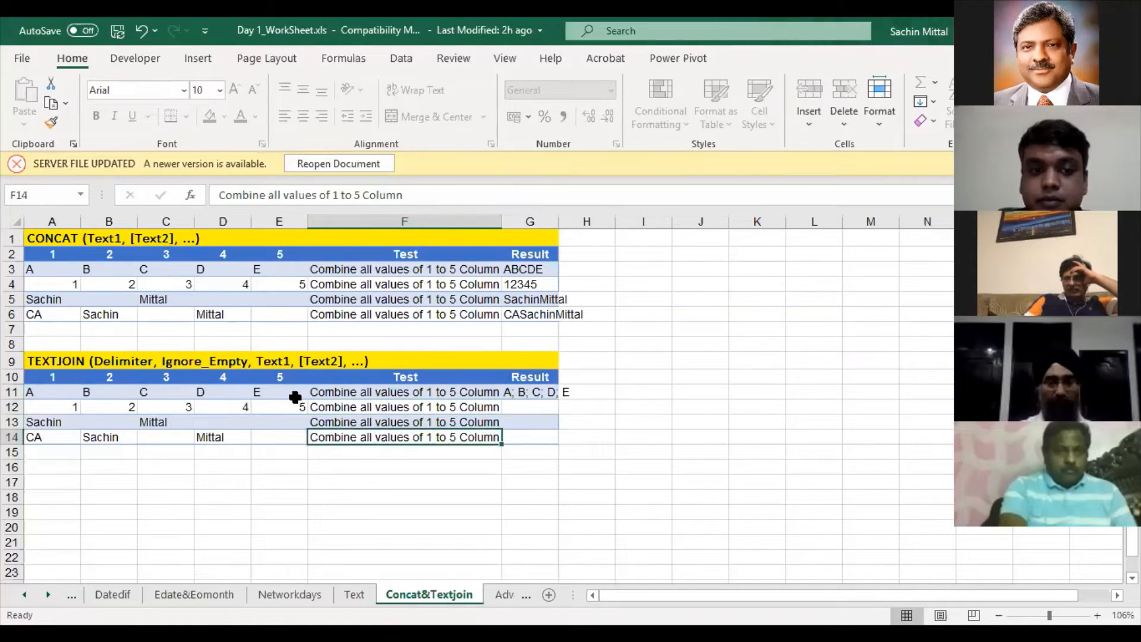
key(Up)
key(Up)
key(Right)
key(Up)
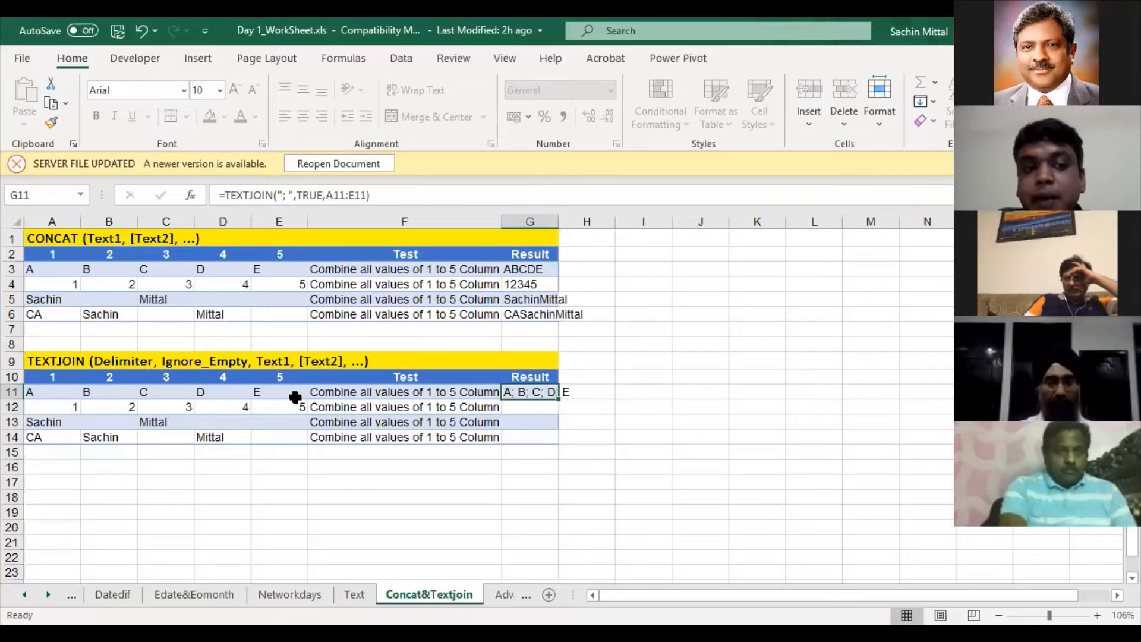
key(Up)
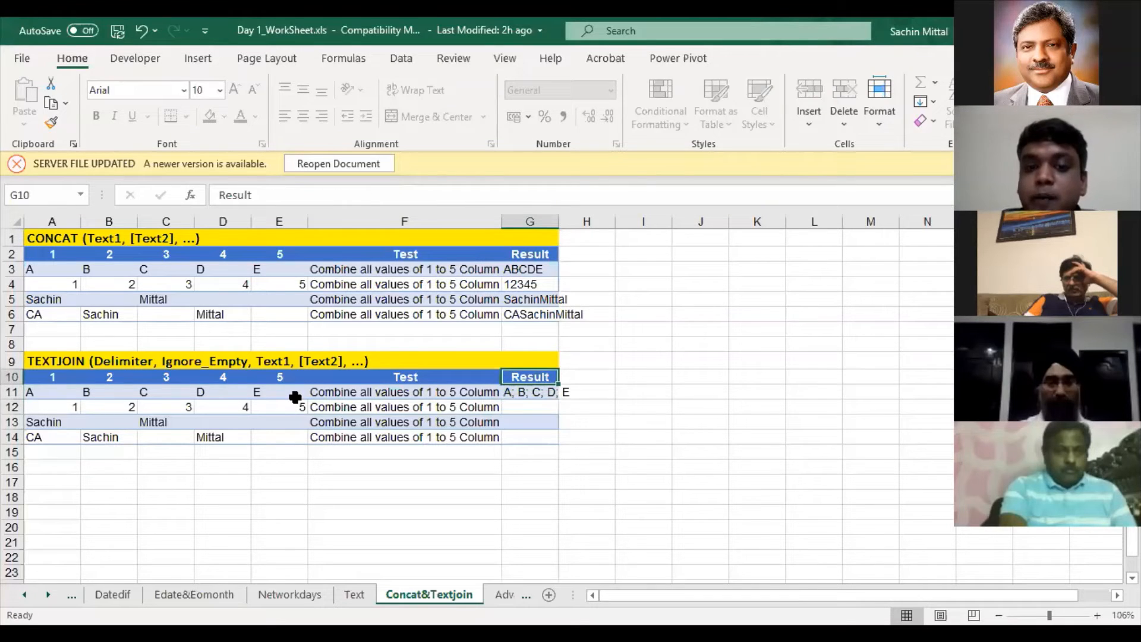
click(690, 242)
drag(690, 242, 687, 526)
click(705, 240)
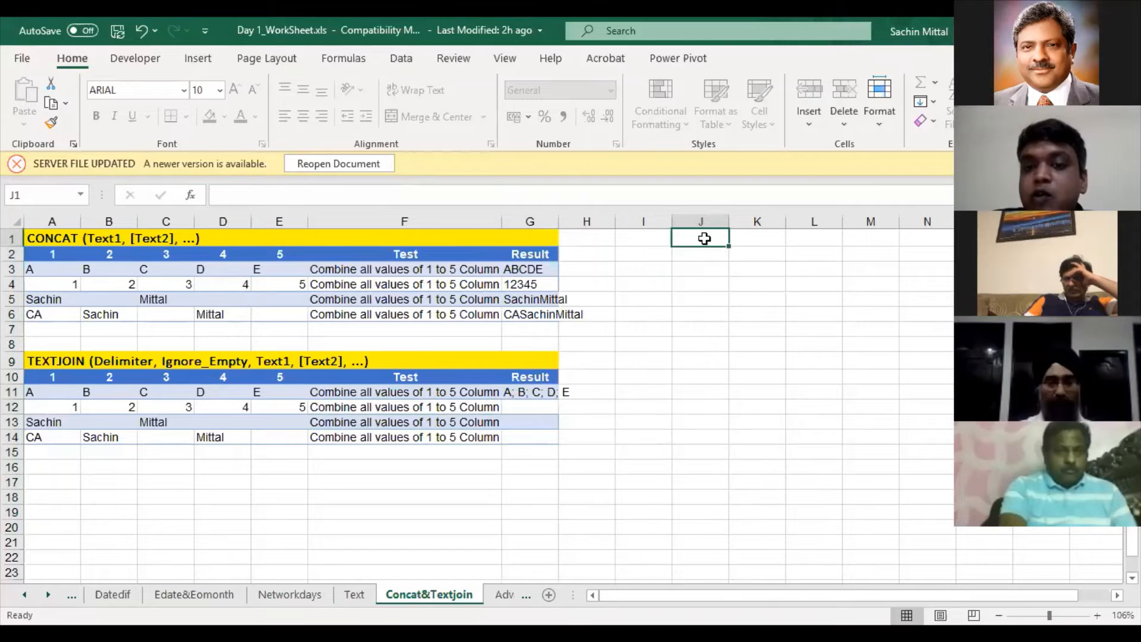
click(778, 249)
click(714, 240)
drag(714, 241, 714, 529)
click(789, 295)
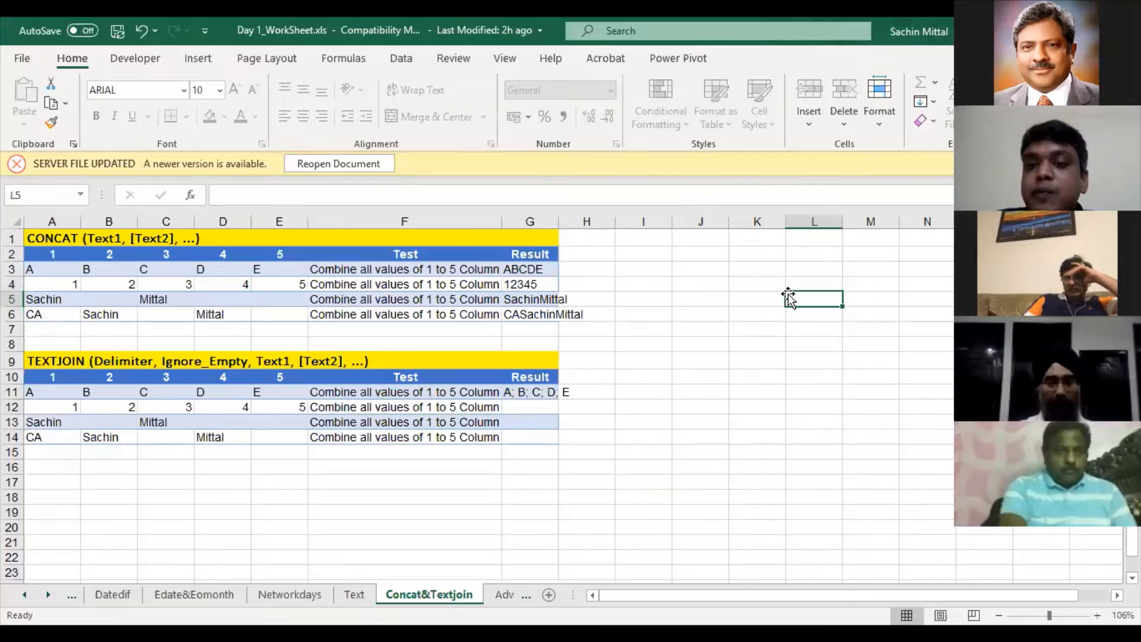
Examine the delimiter and the A11:E11 range argument in G11's TEXTJOIN formula
click(547, 394)
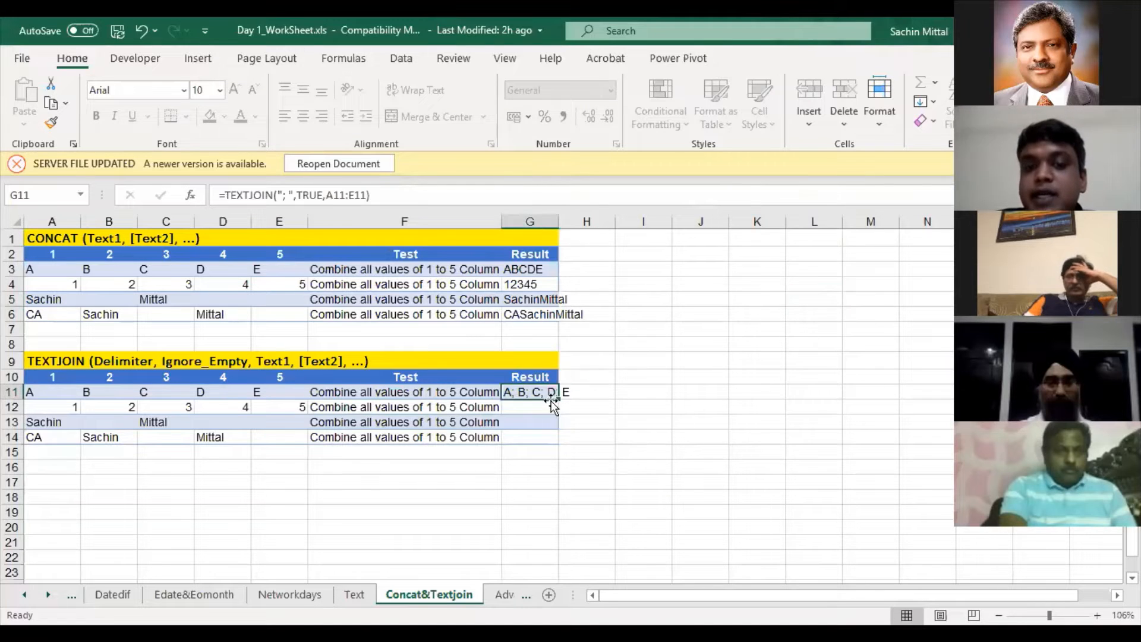
double_click(547, 395)
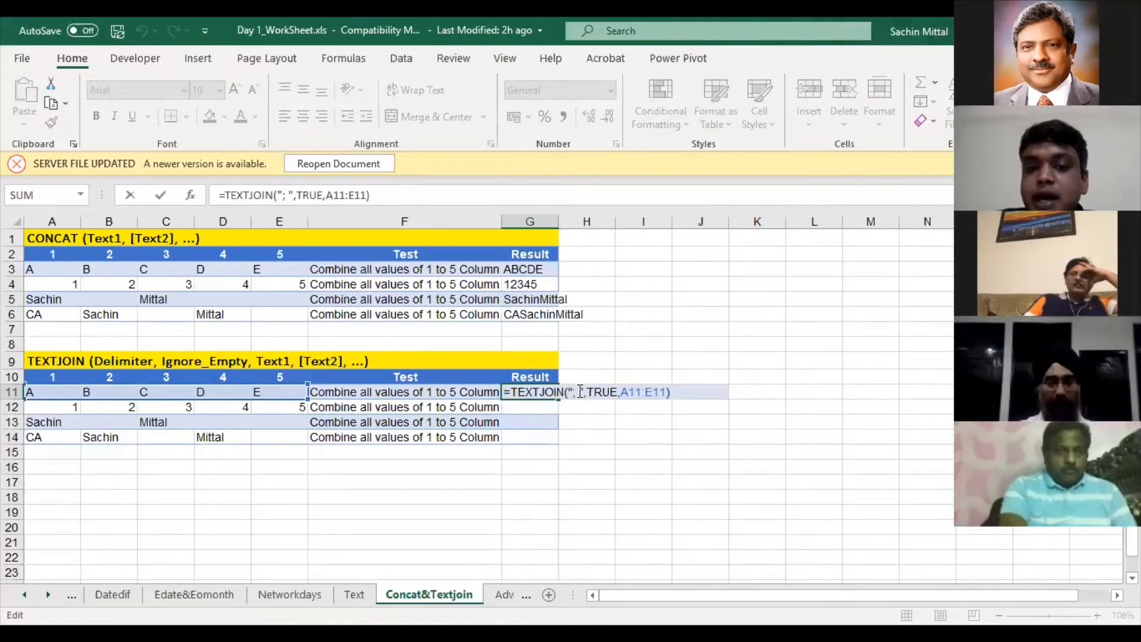
click(577, 395)
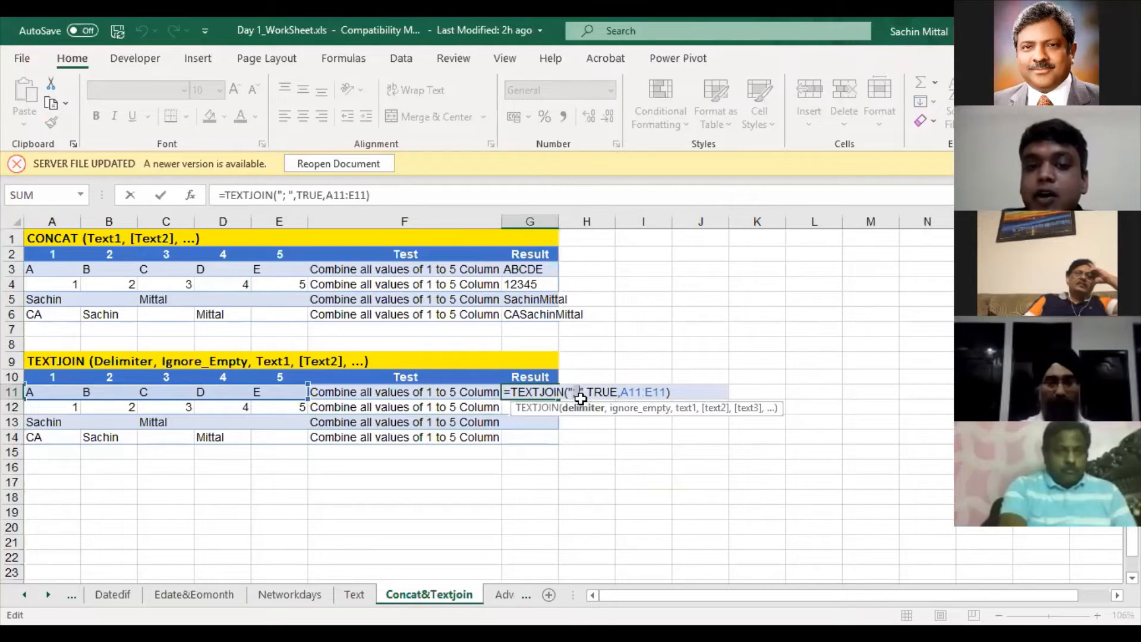
key(Return)
key(Up)
key(F2)
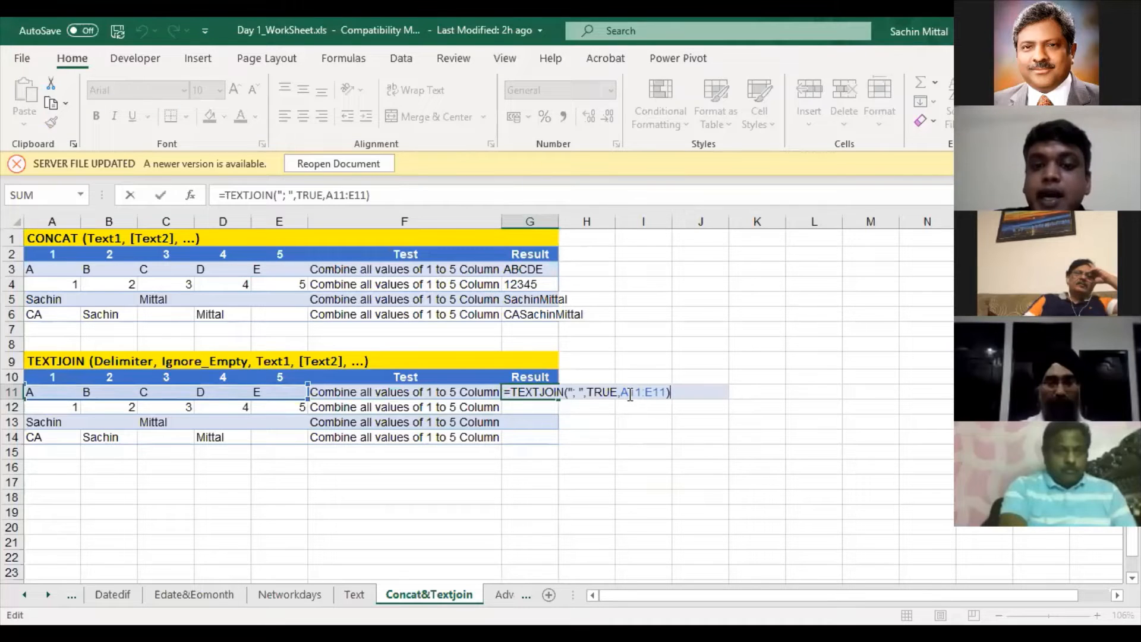
drag(622, 391, 665, 395)
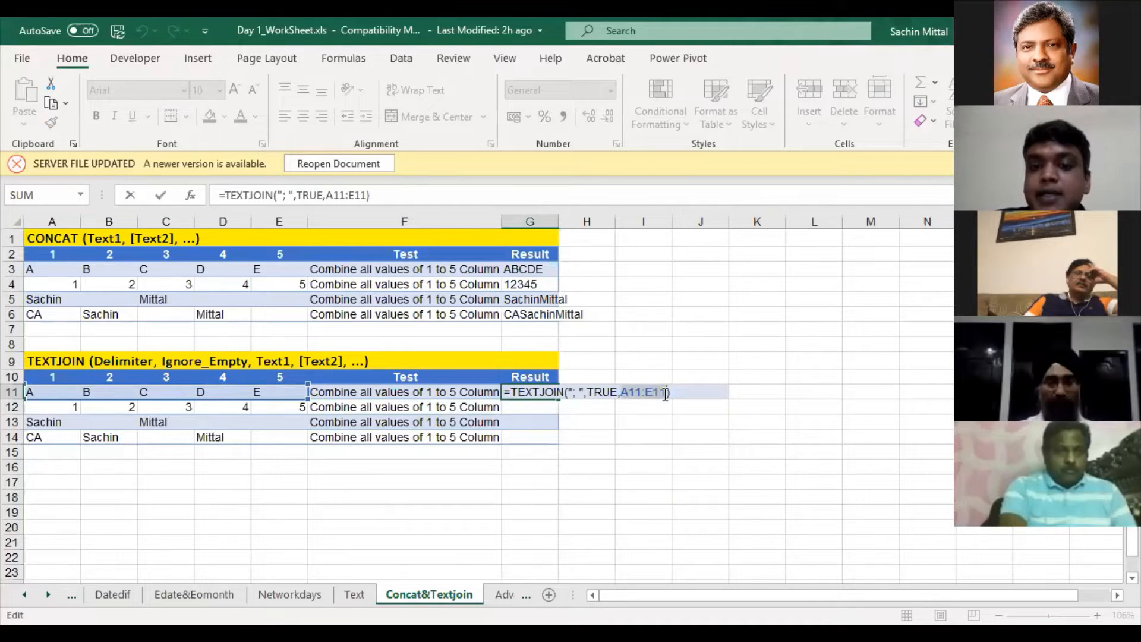
click(714, 245)
key(Escape)
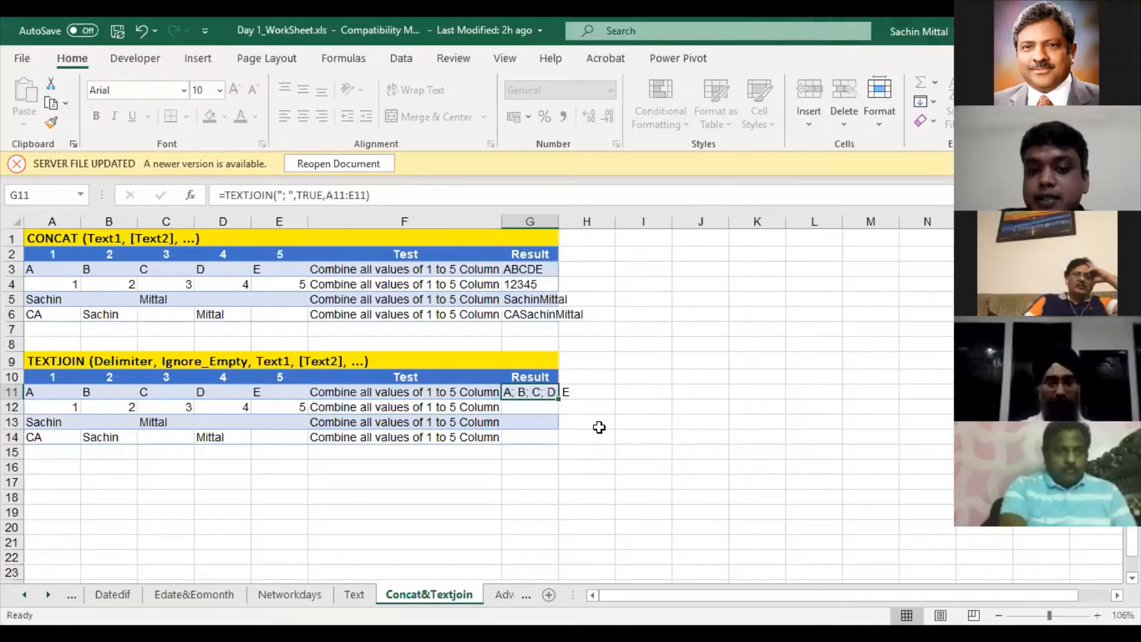
Replace the text range in G11's TEXTJOIN formula with the vertical range F3:F6
key(F2)
drag(665, 393, 625, 393)
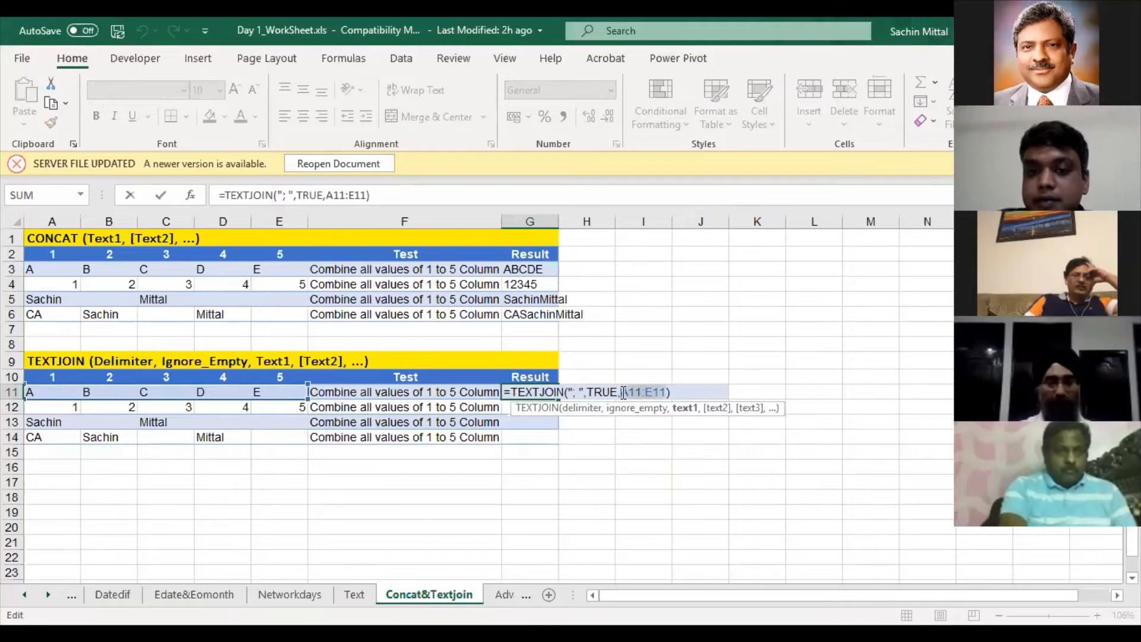
click(364, 274)
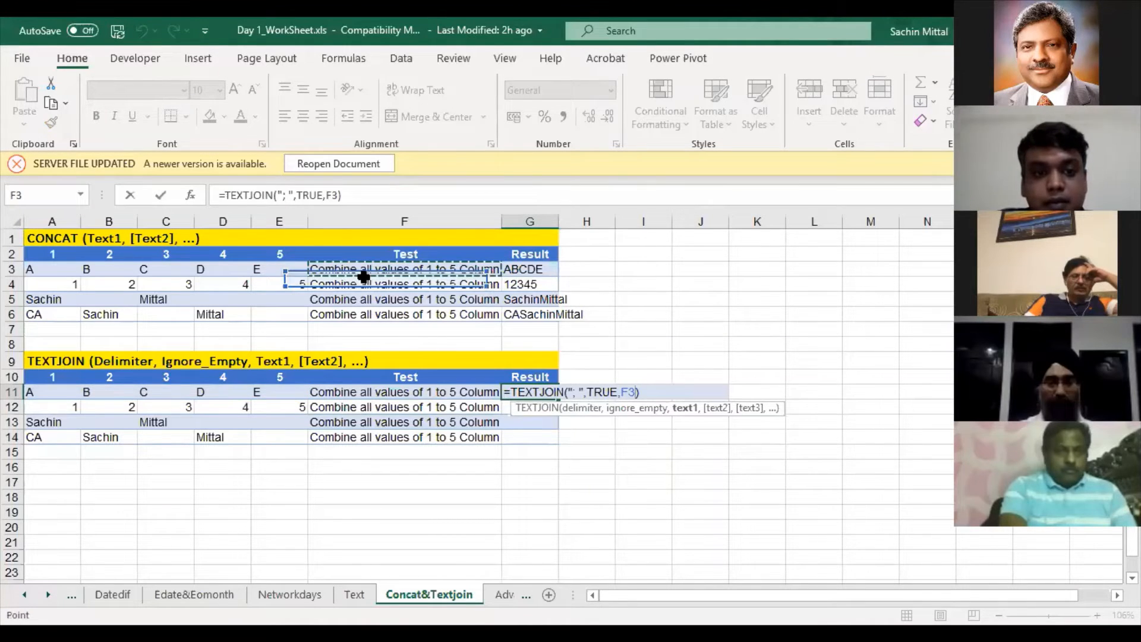
drag(364, 276, 358, 312)
key(Return)
key(Up)
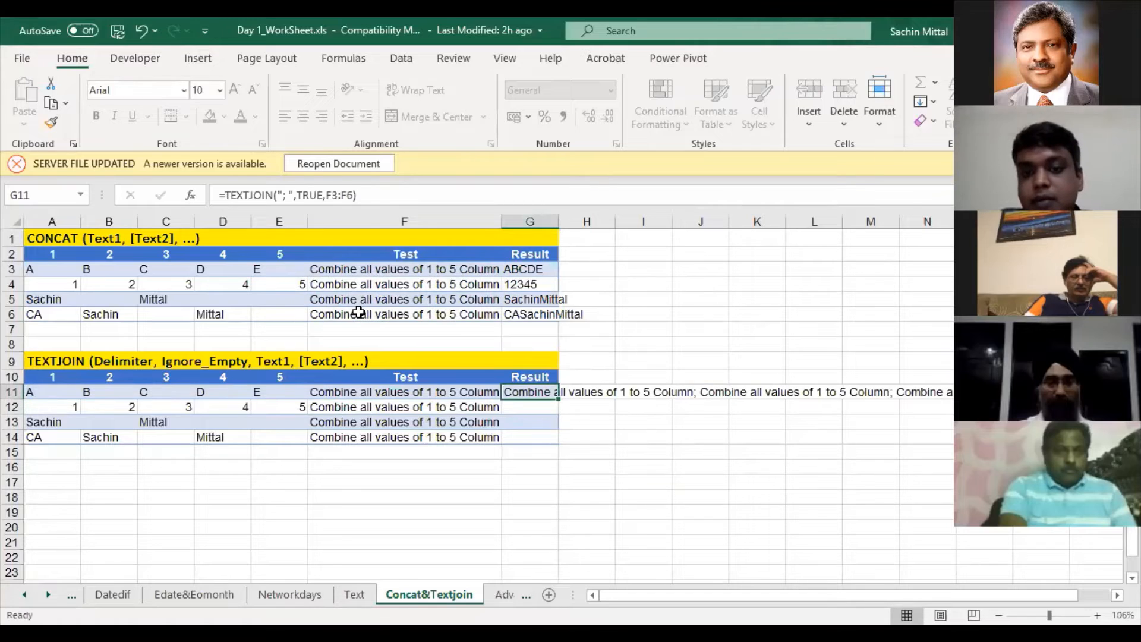
Replace the text range in G11's TEXTJOIN formula with the two-column block A3:B6
key(F2)
key(Left)
key(shift+Left)
key(shift+Left)
key(shift+Left)
key(shift+Left)
key(shift+Left)
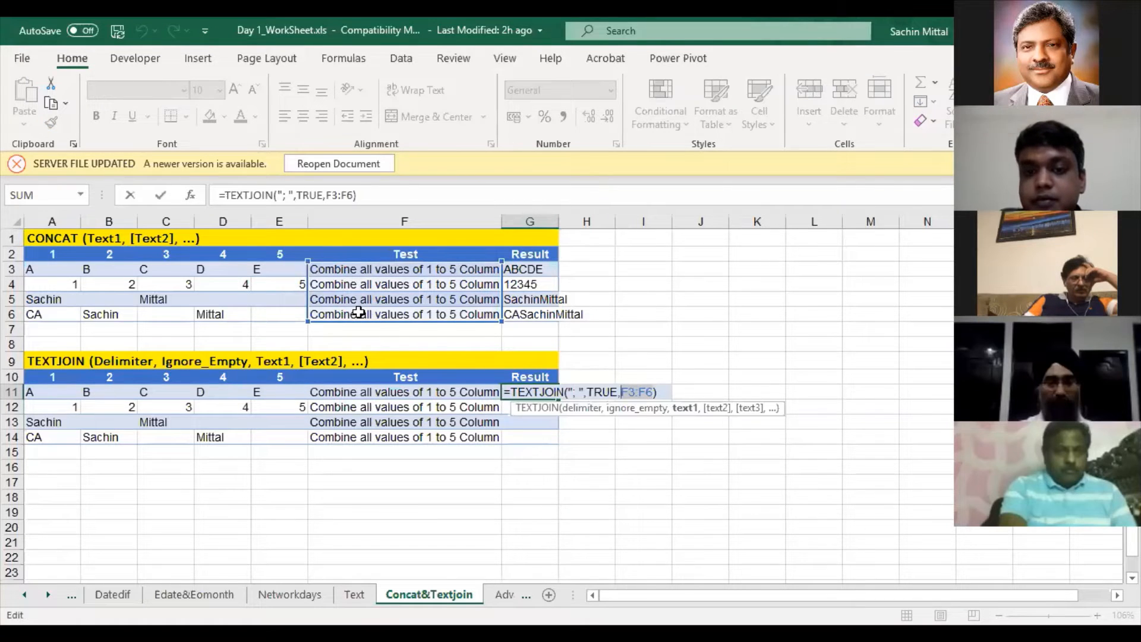
click(41, 269)
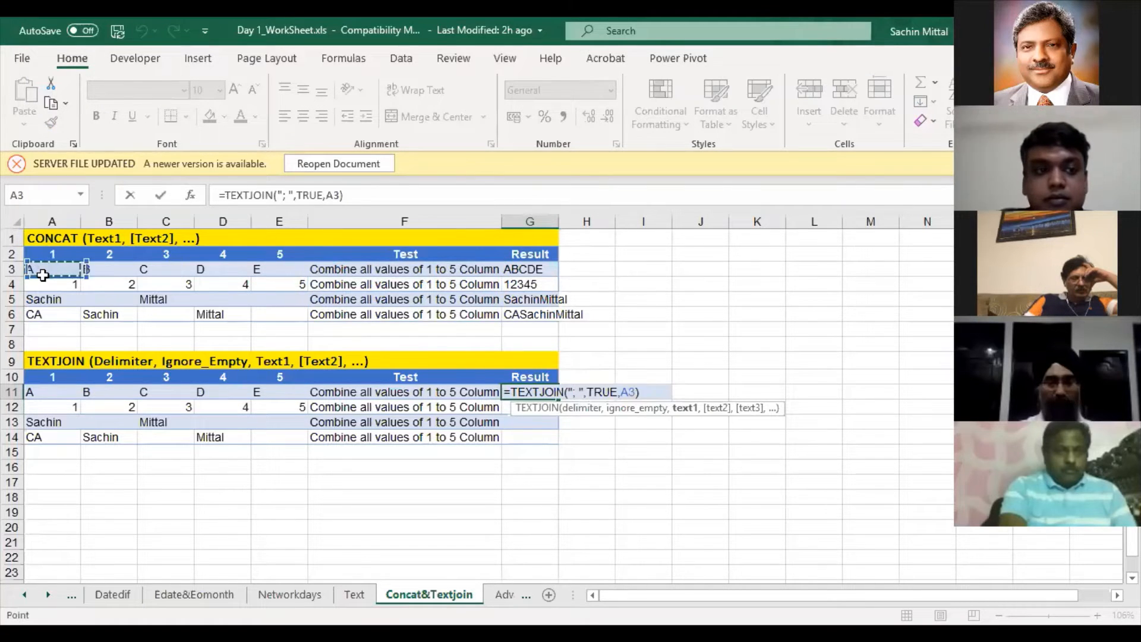
drag(43, 275, 86, 313)
key(Return)
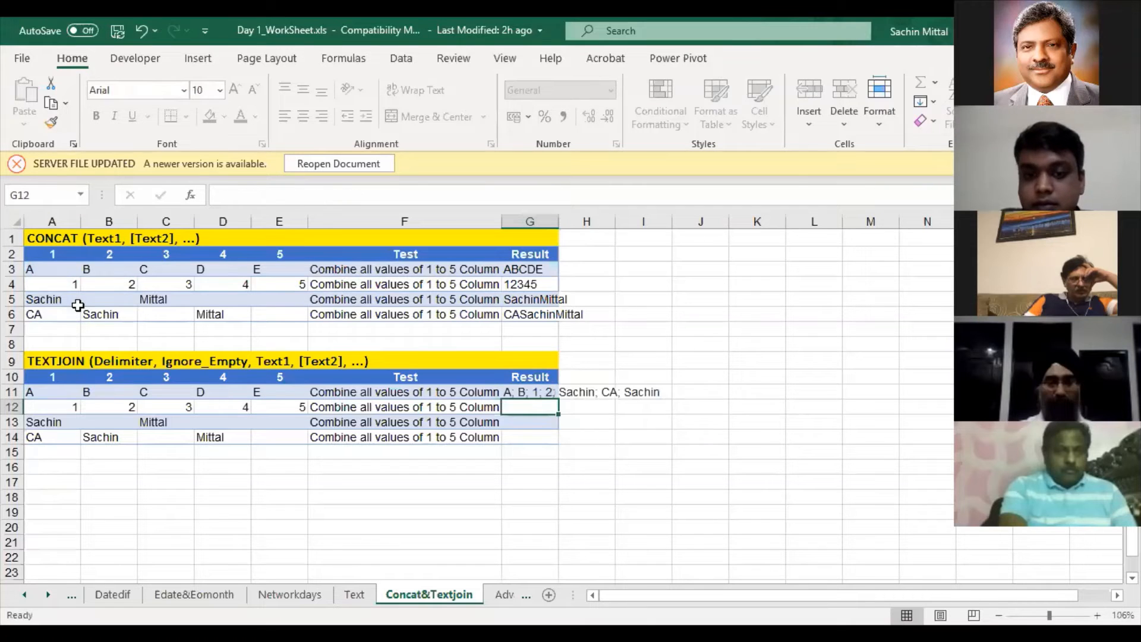
key(Up)
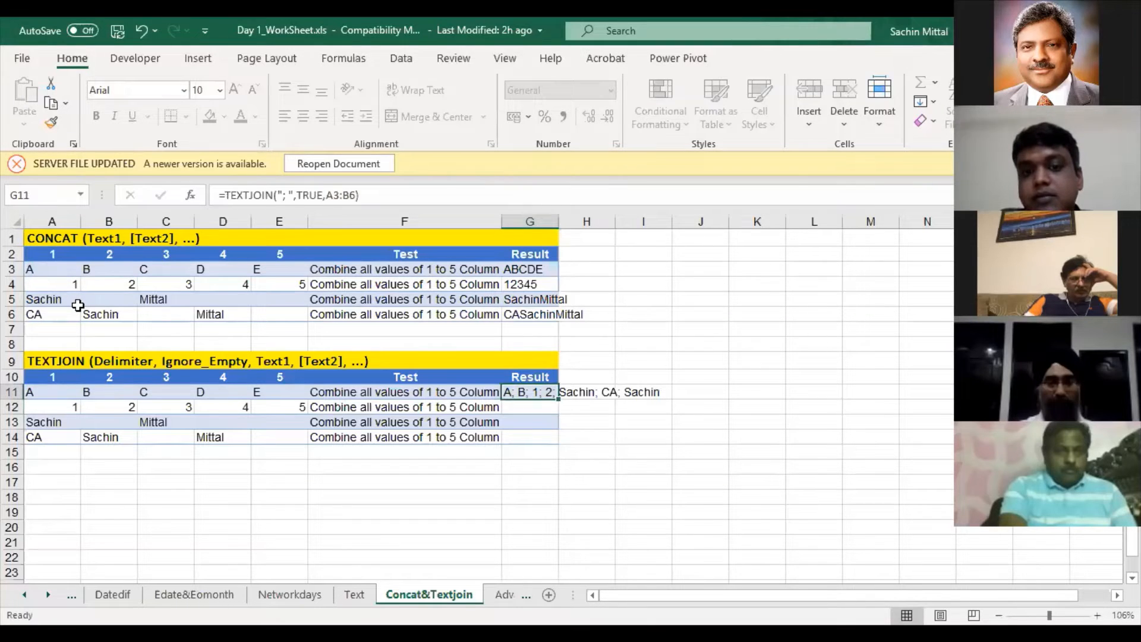
Clear G11 and enter =TEXTJOIN(" ",TRUE,A11:E11) to join the row's values with spaces while ignoring empty cells
key(Delete)
text(=)
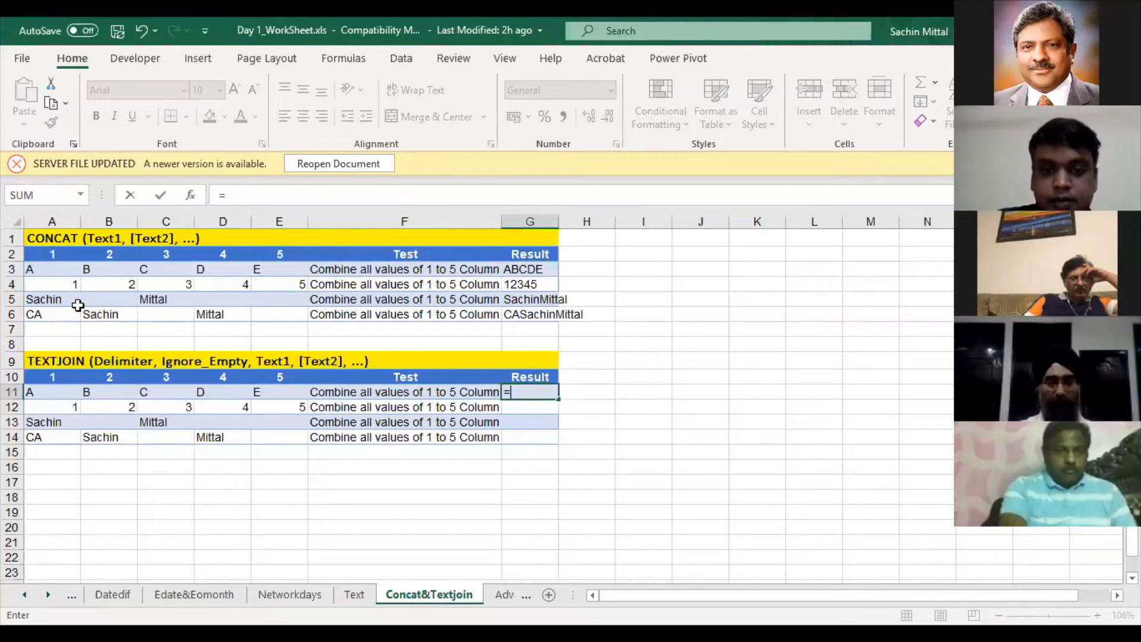
text(TEXTJOIN(")
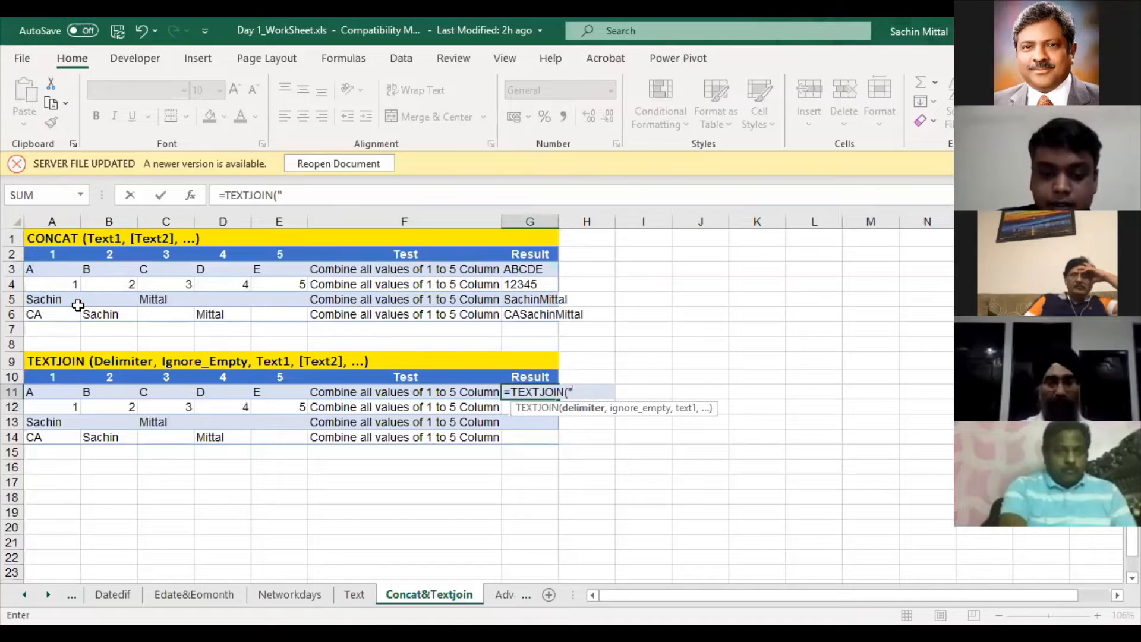
text( ")
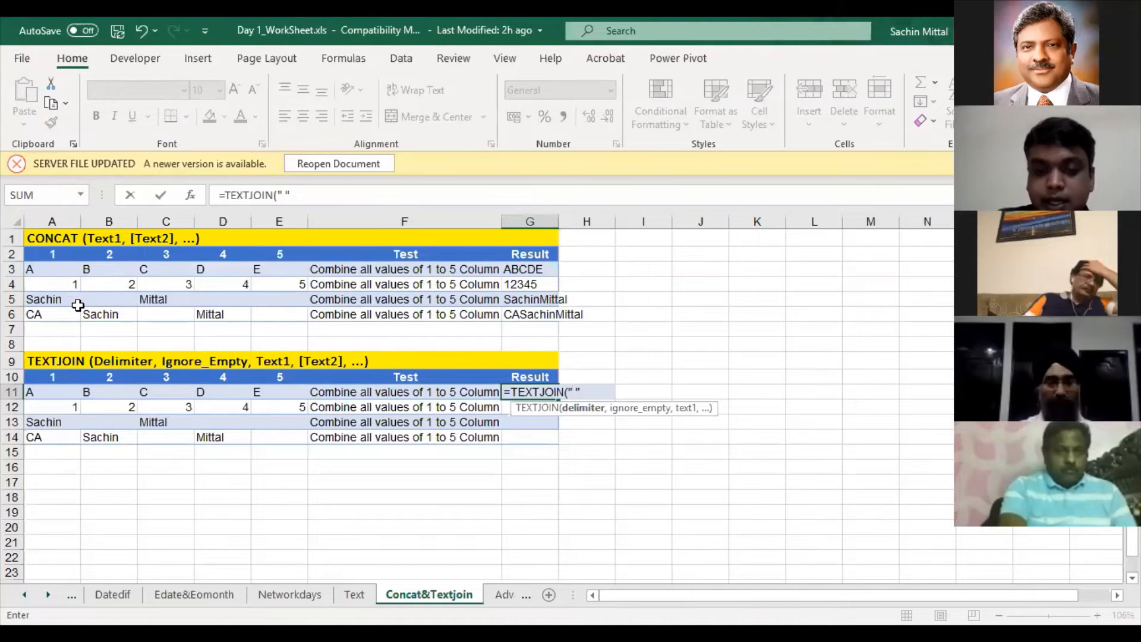
text(,)
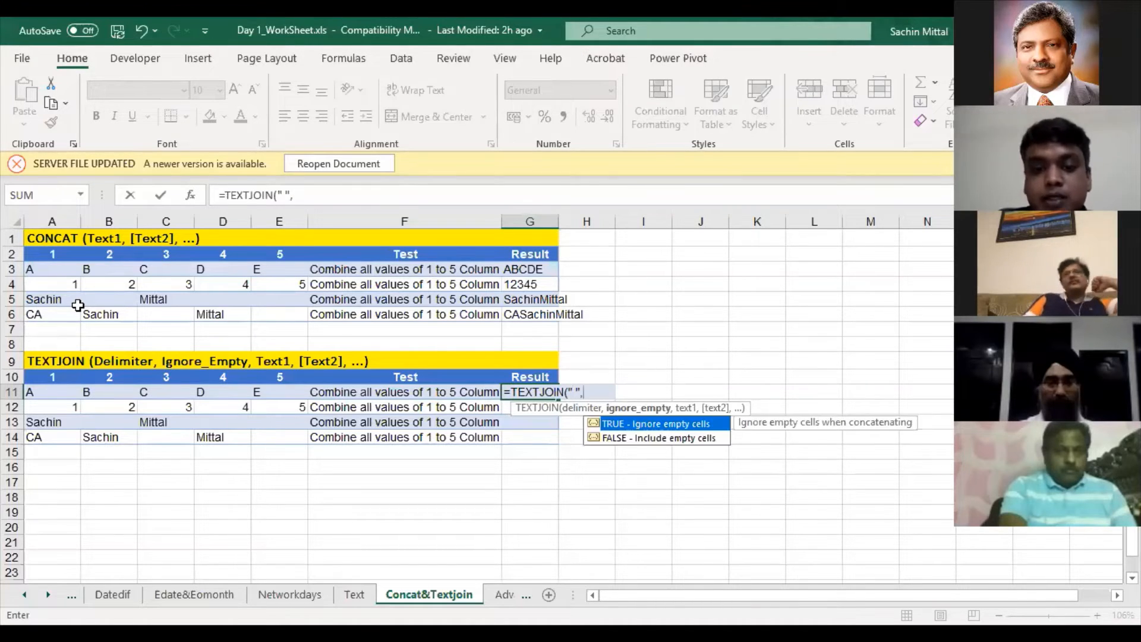
key(Tab)
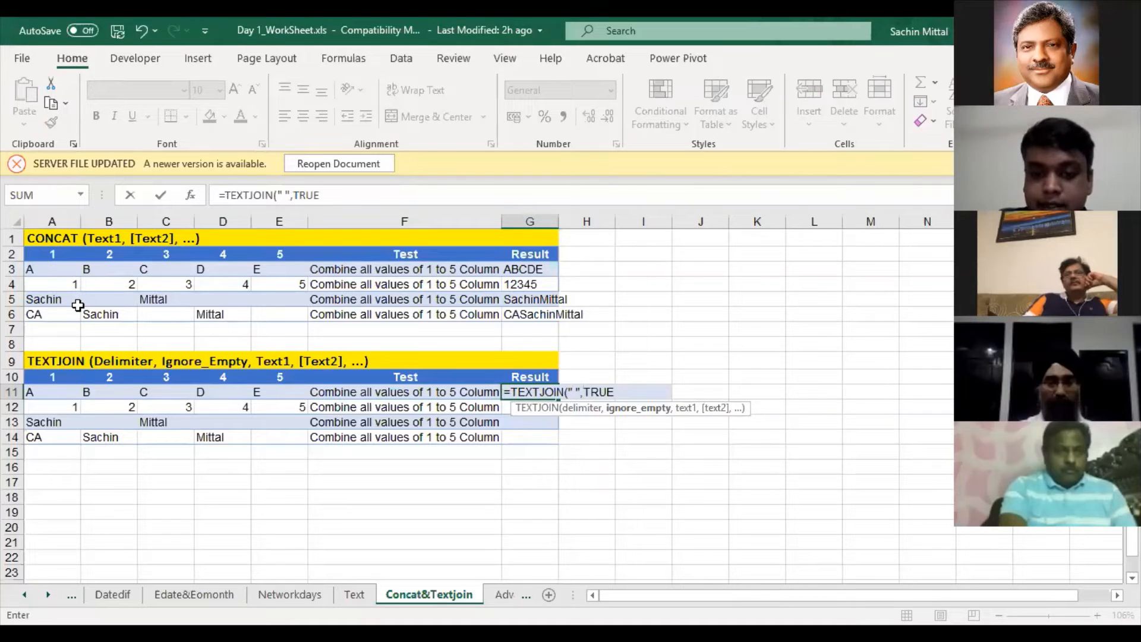
text(,)
click(53, 391)
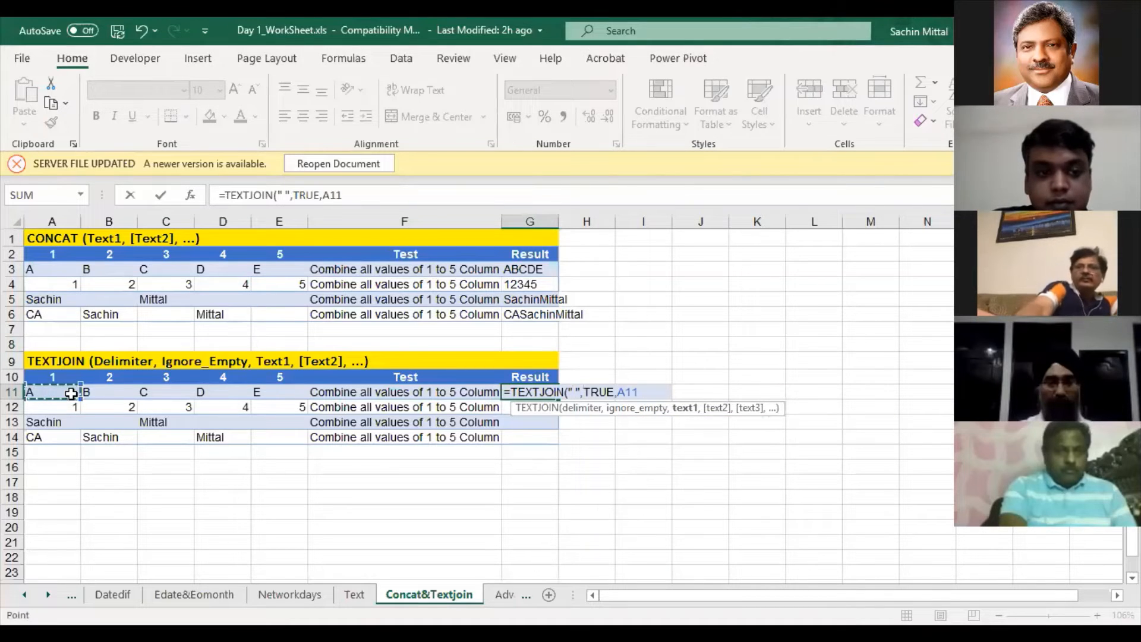
key(ctrl+shift+Right)
text())
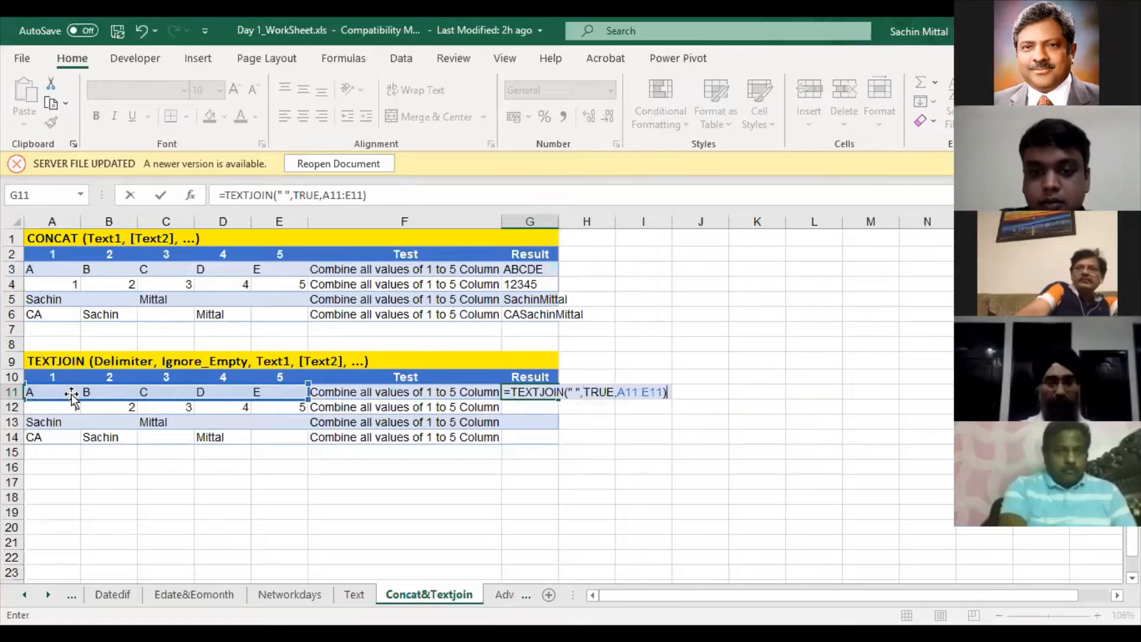
key(Return)
Copy G11's TEXTJOIN formula and paste it as formulas only into G12:G14
key(Up)
key(ctrl+c)
key(Down)
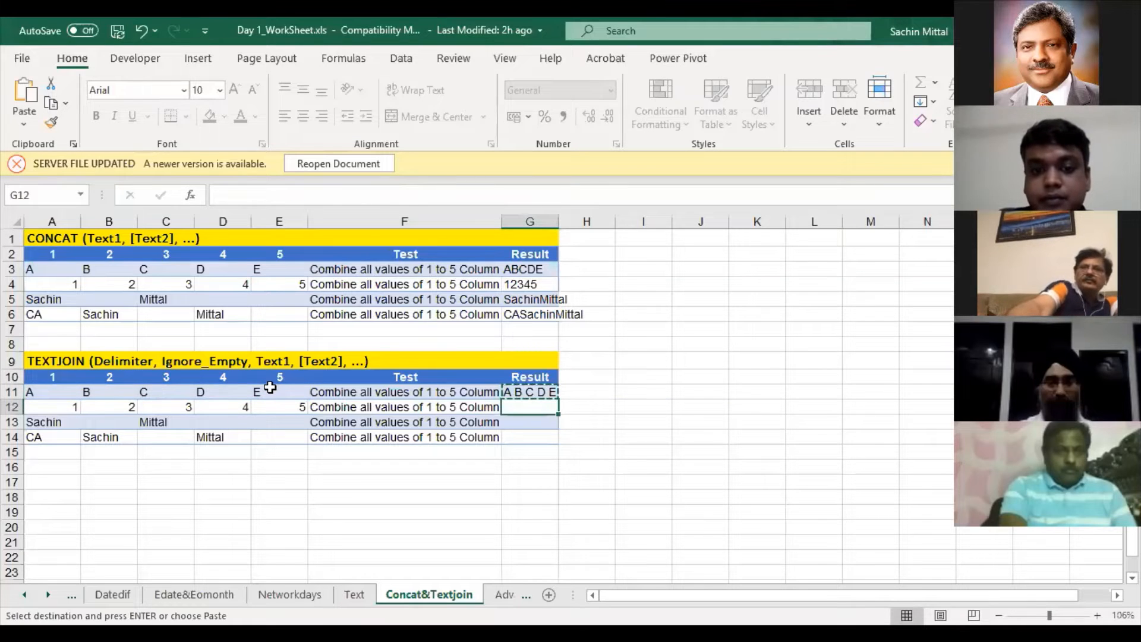
key(shift+Down)
key(shift+Down)
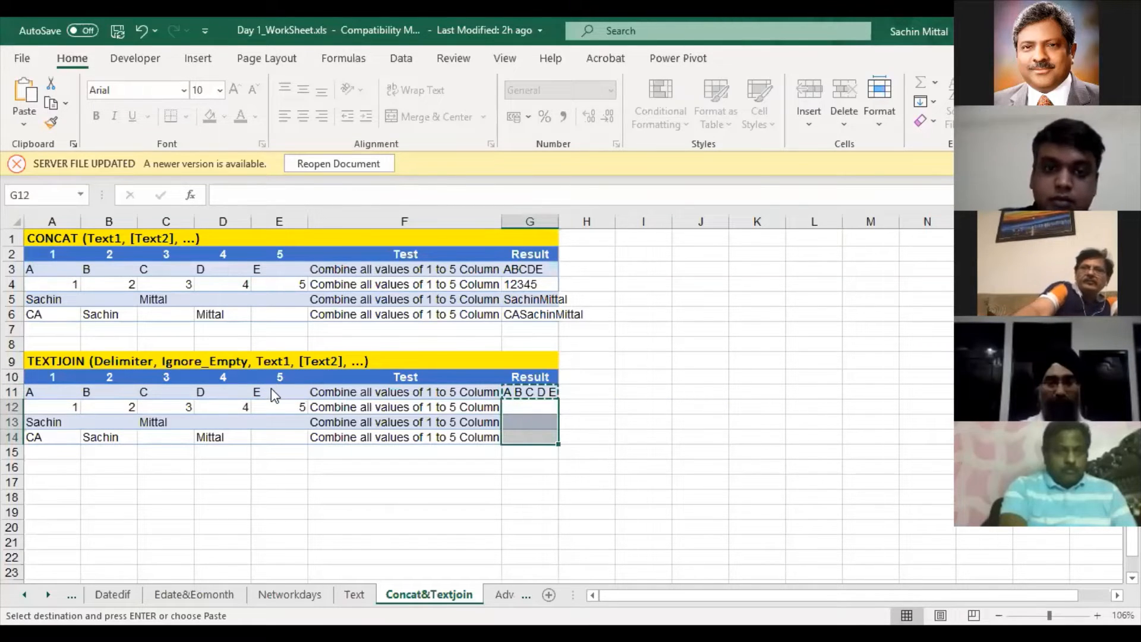
key(ctrl+alt+v)
key(f)
key(Return)
key(Down)
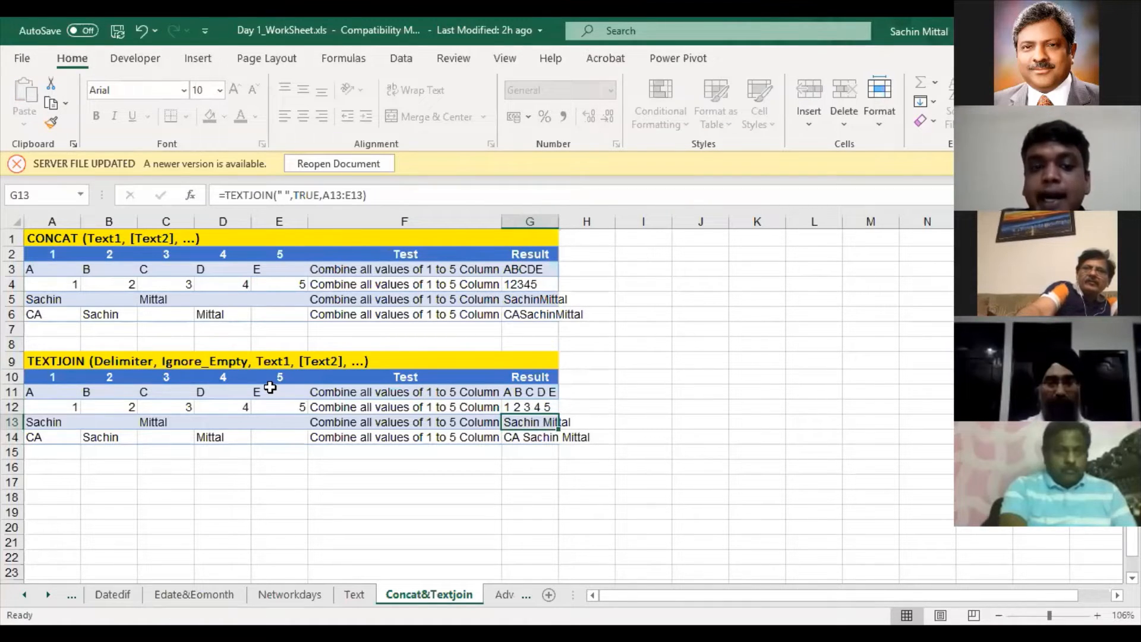
Compare the CONCAT formula in G3 with the TEXTJOIN formula in G12
key(Up)
key(Up)
key(Up)
key(Up)
key(Up)
key(Up)
key(Up)
key(Up)
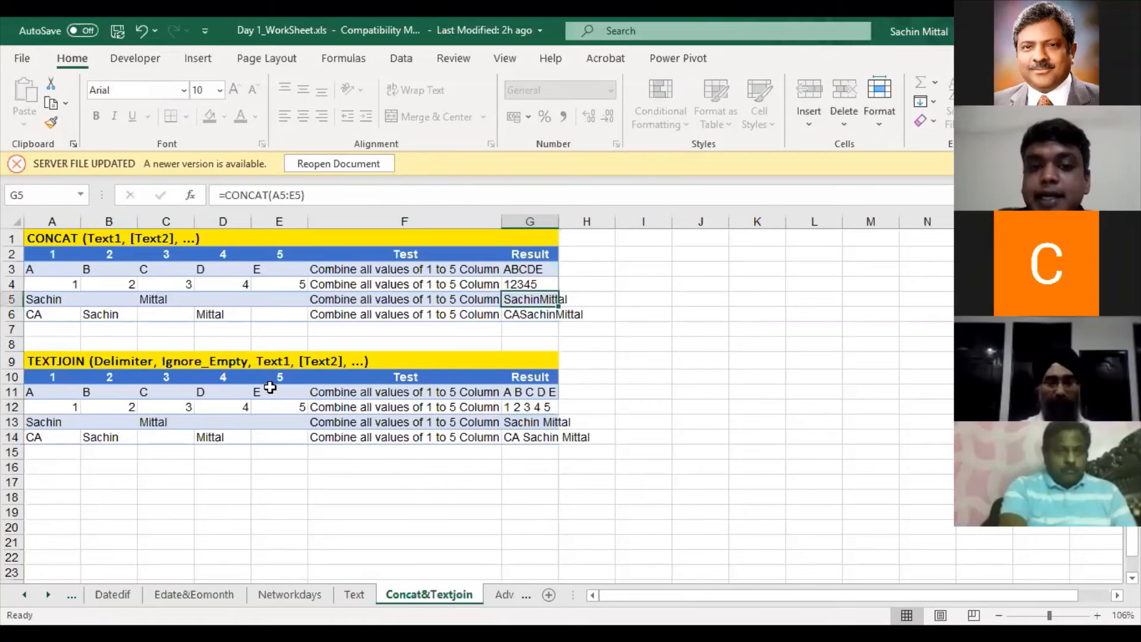
key(Up)
key(Up)
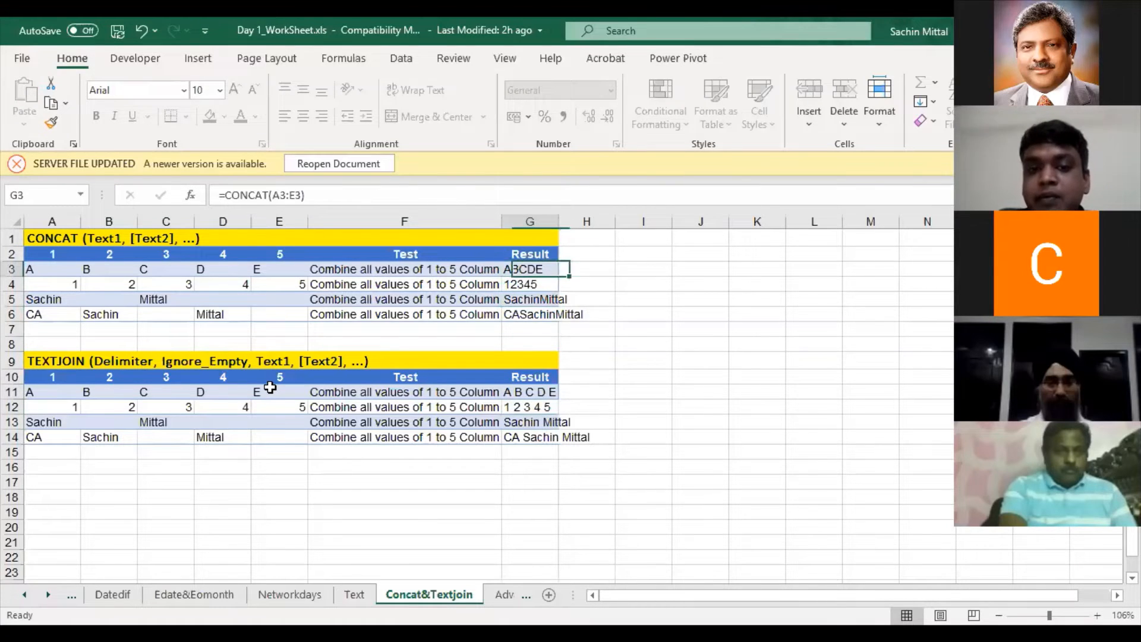
key(F2)
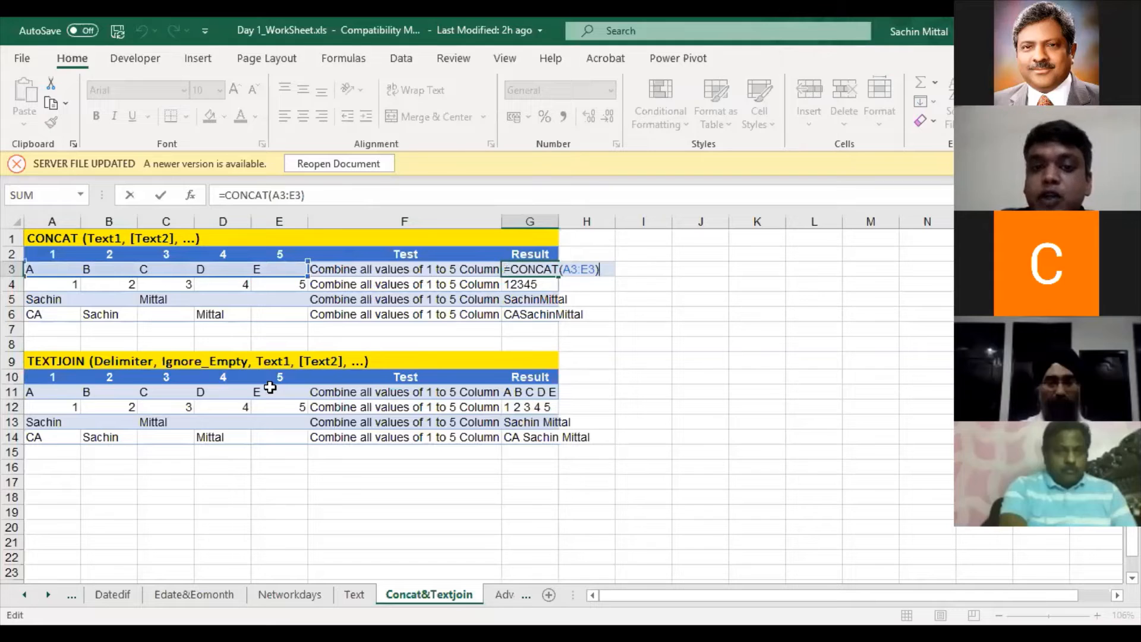
key(ctrl+Return)
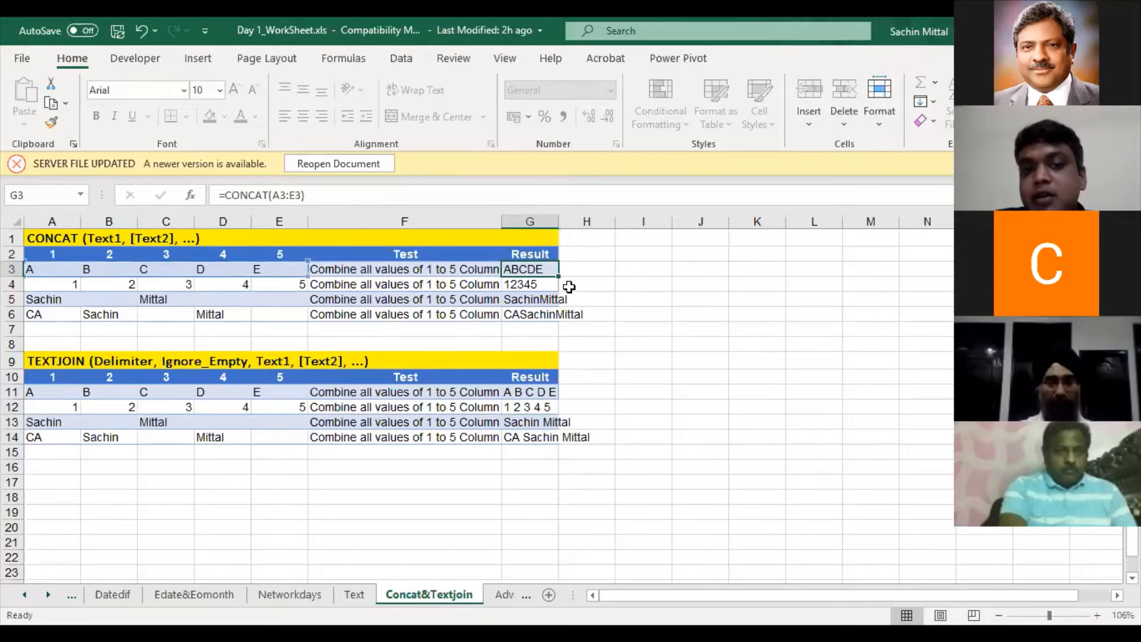
click(553, 407)
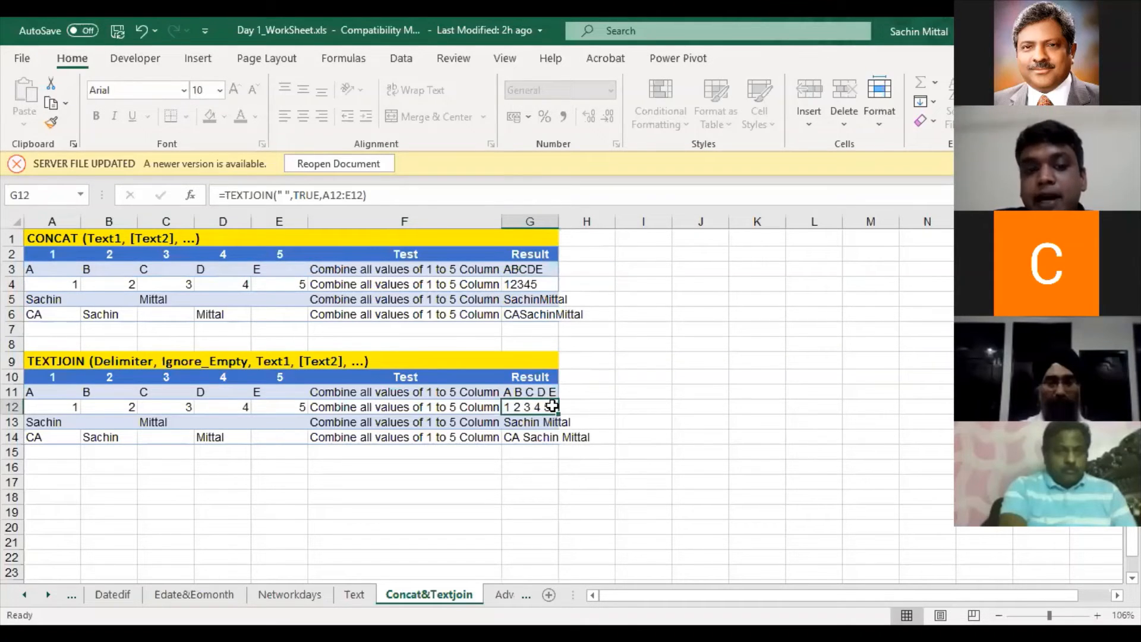
key(F2)
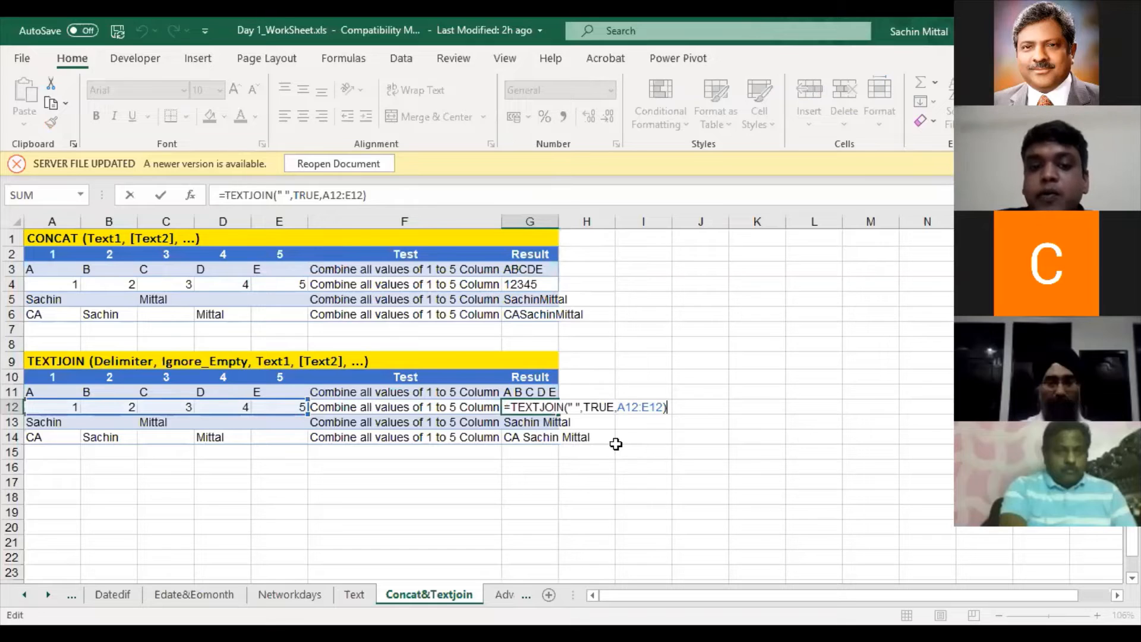
key(ctrl+Return)
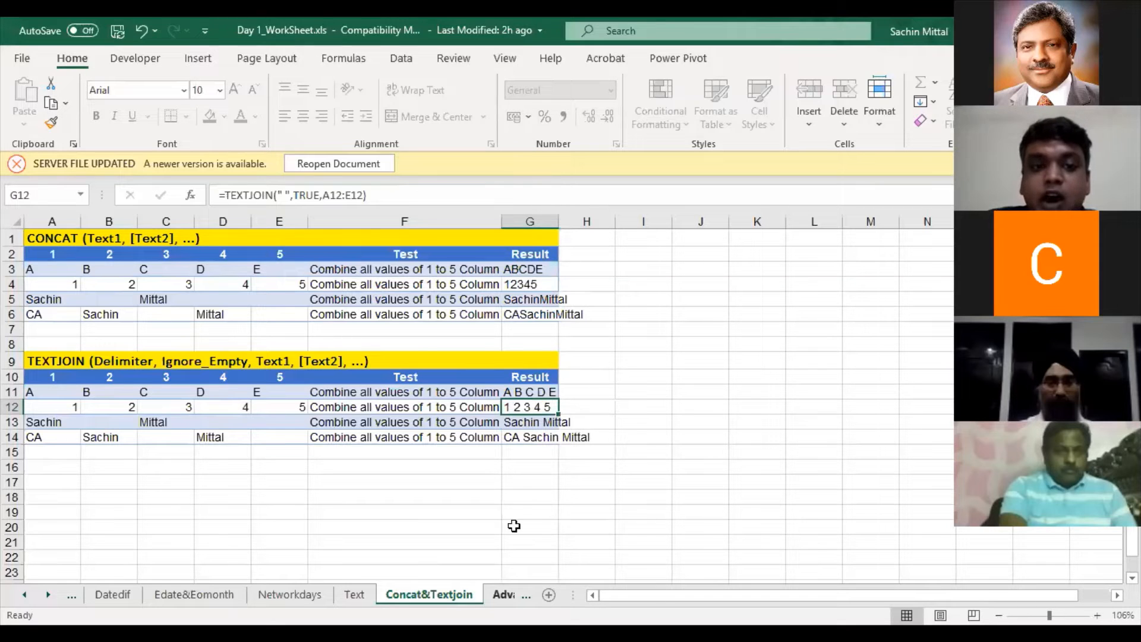
Go to the Advanced Filter sheet and select the whole order table from the Item header in A2 to the last row of Units
key(ctrl+Page_Down)
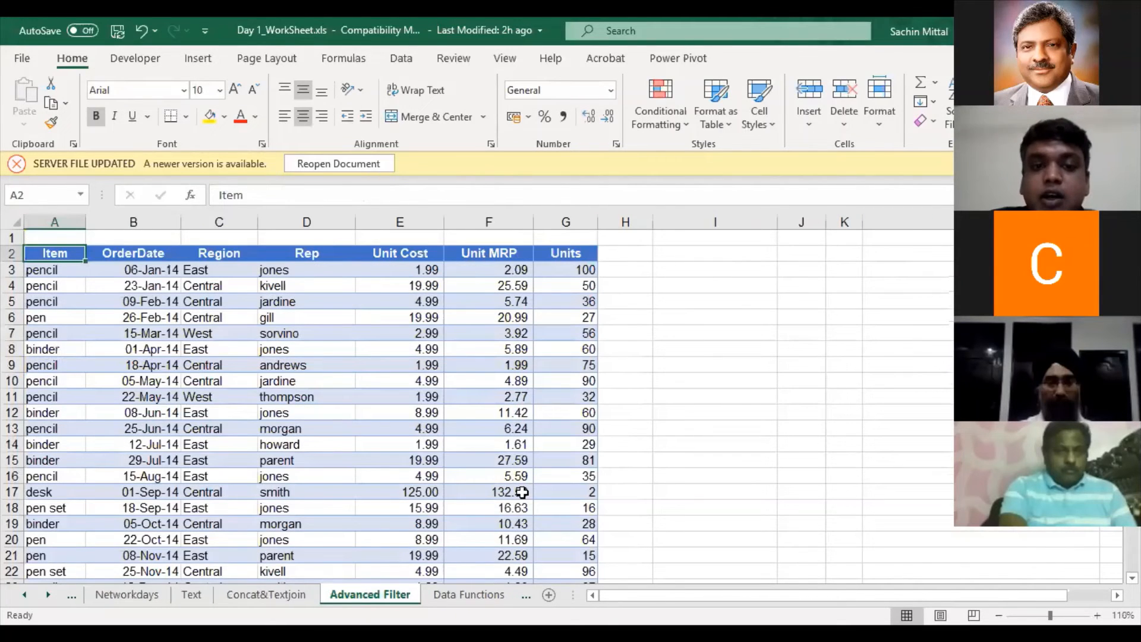
key(ctrl+shift+Right)
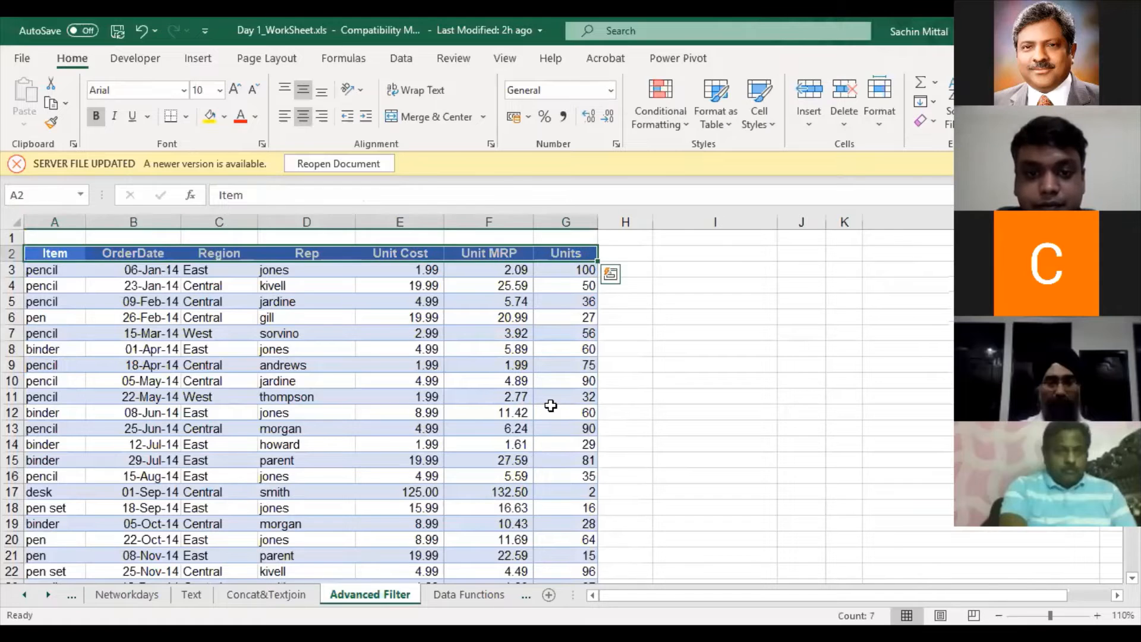
key(ctrl+shift+Down)
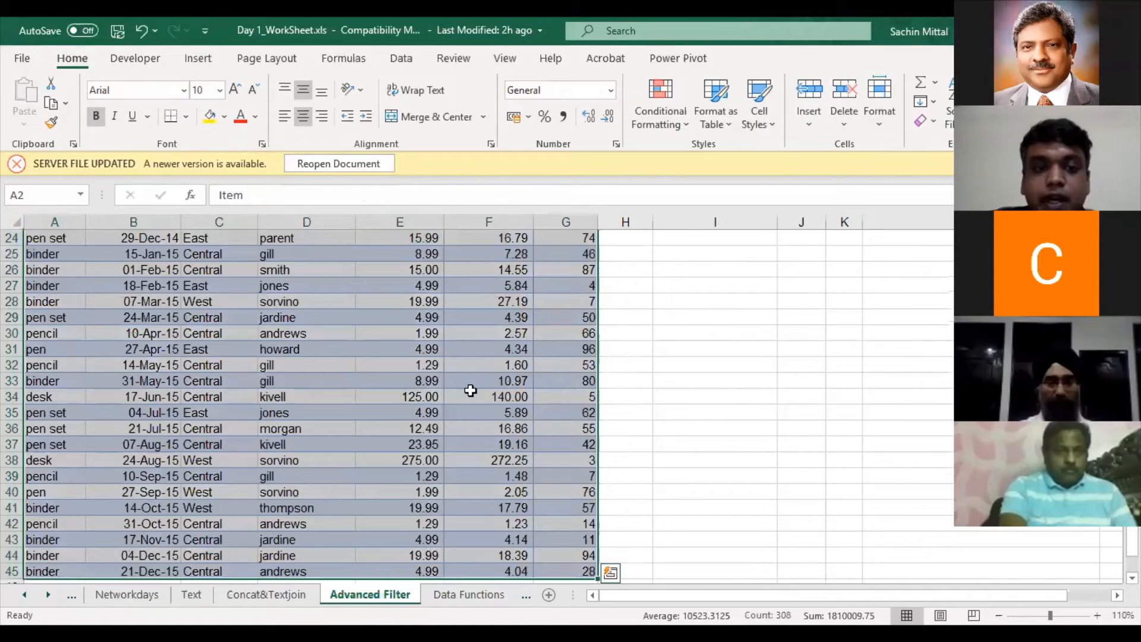
scroll(355, 367, up, 4)
scroll(277, 263, up, 4)
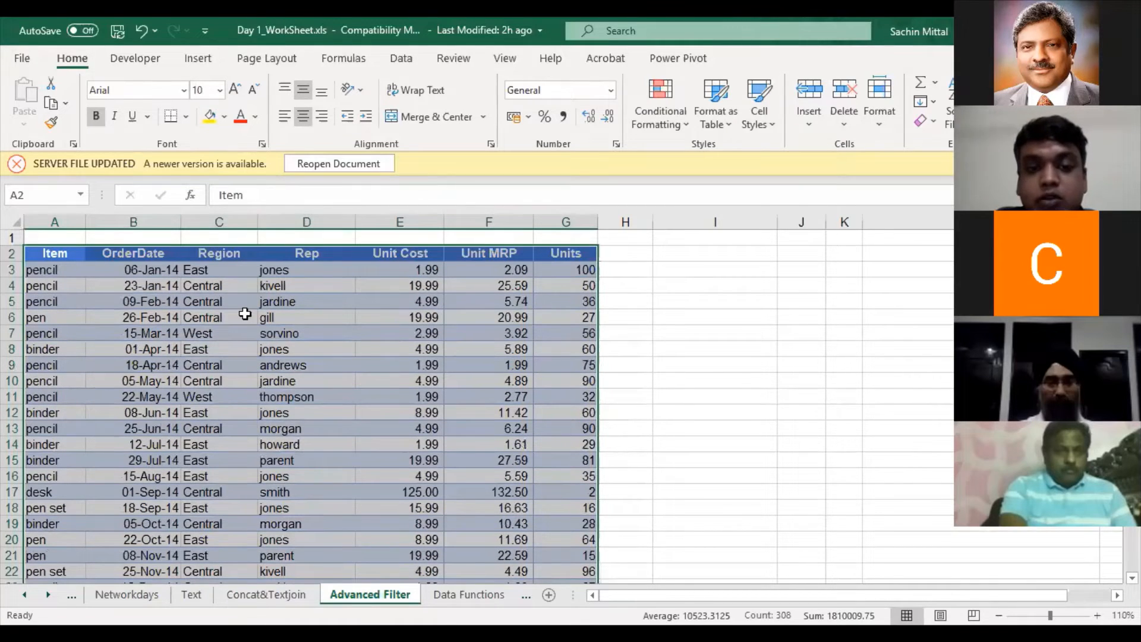
Toggle the header filters on and off for the selected order table
key(alt)
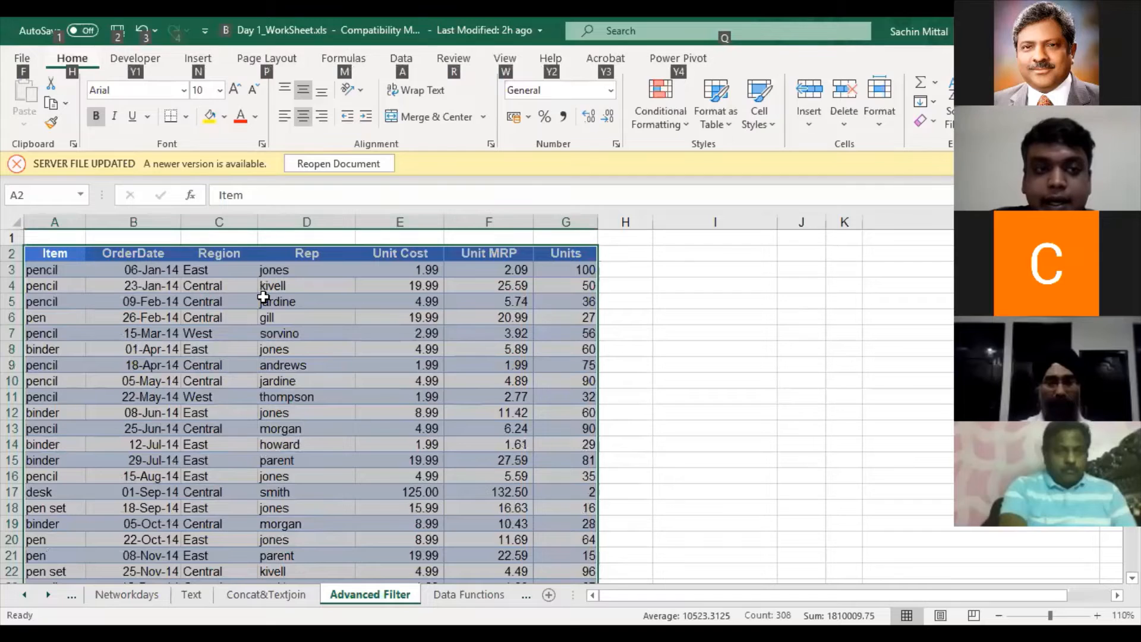
key(a)
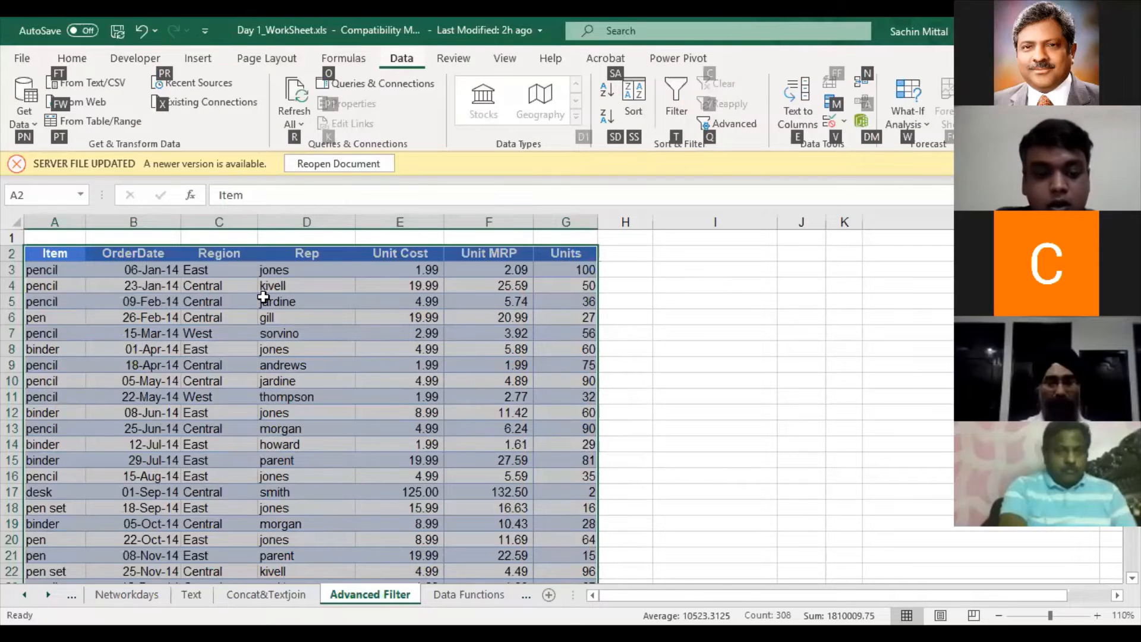
key(t)
key(ctrl+shift+l)
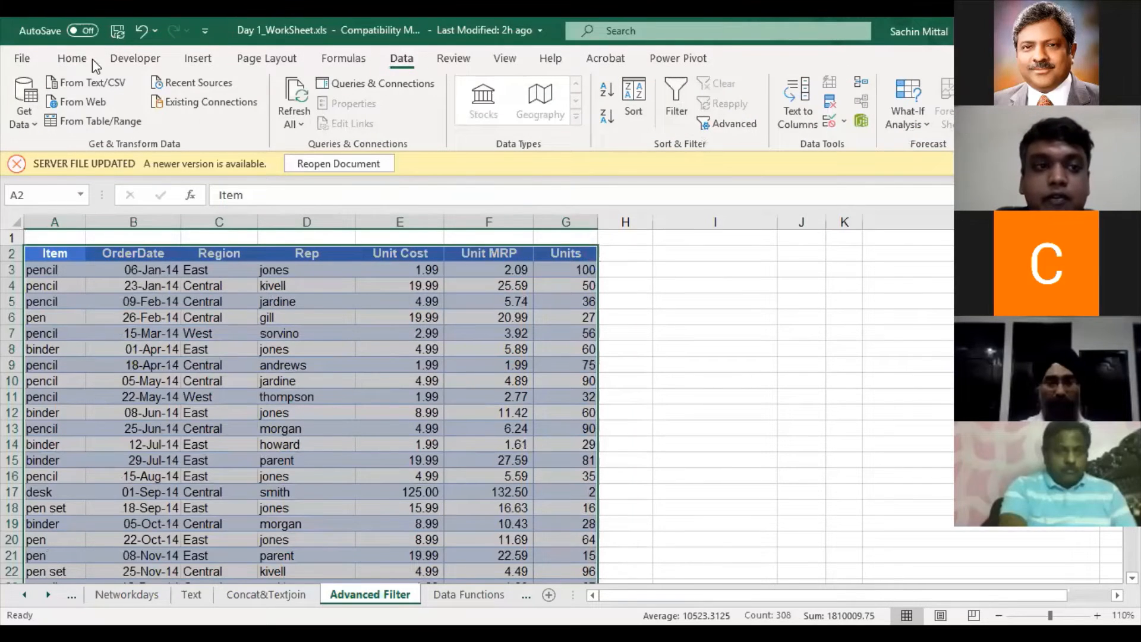
Apply the header filters with only cell C3 of the order table selected, and remove them again
click(306, 317)
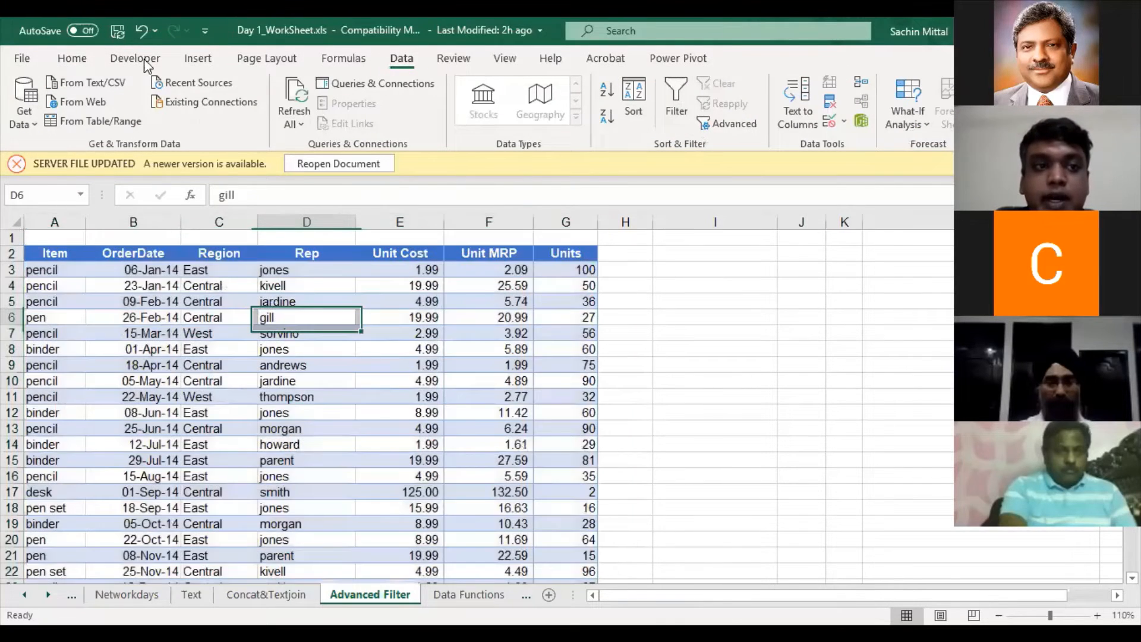
click(72, 58)
click(399, 59)
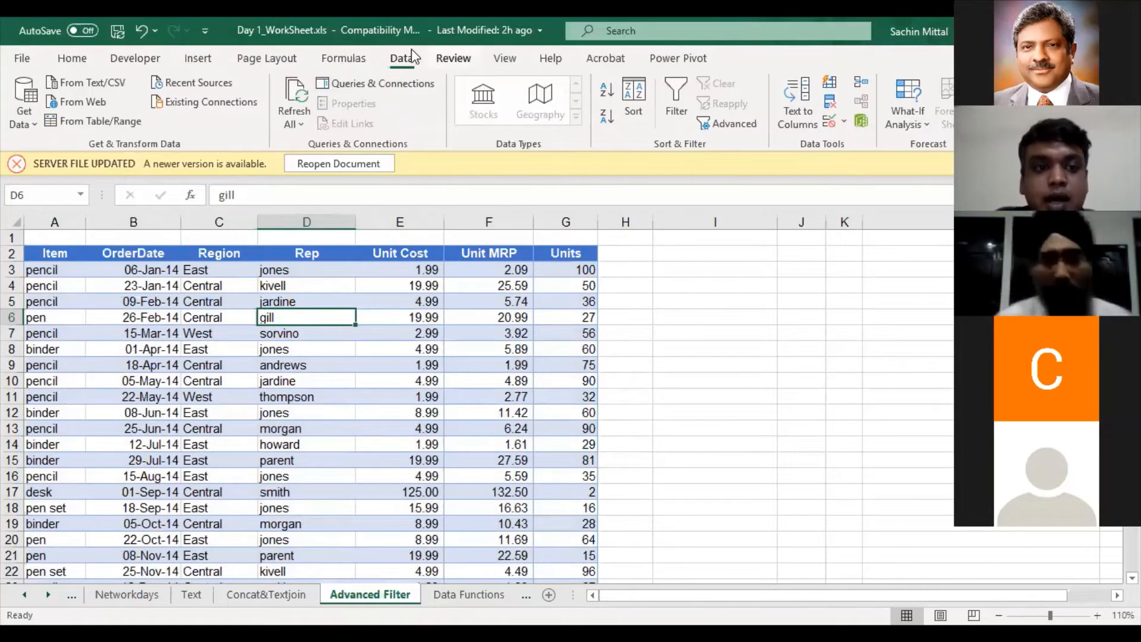
click(230, 271)
click(678, 105)
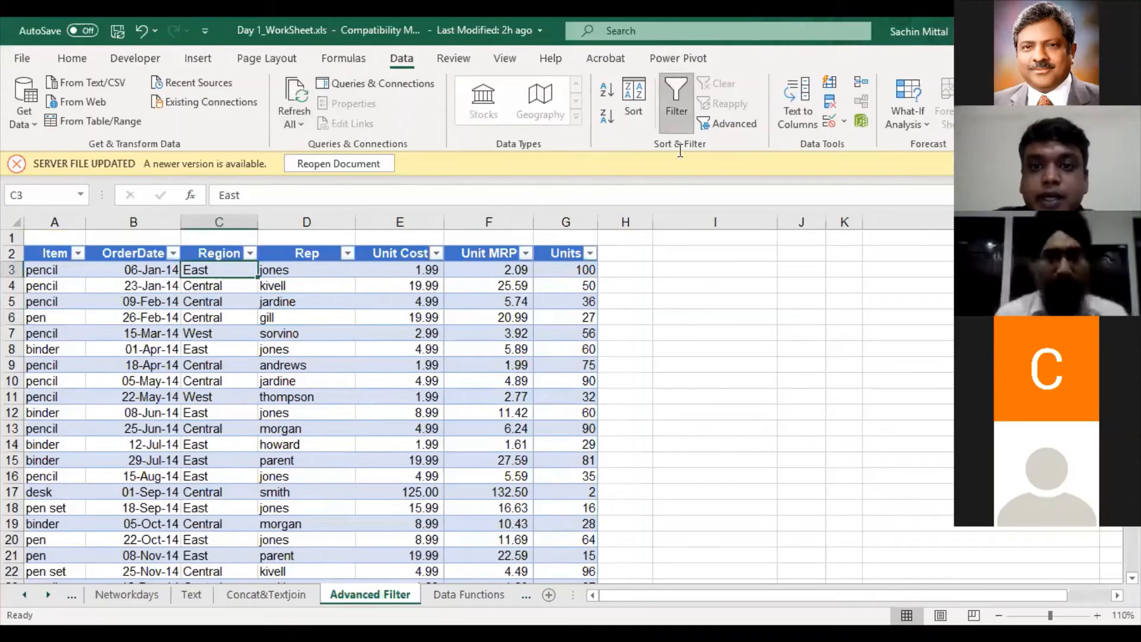
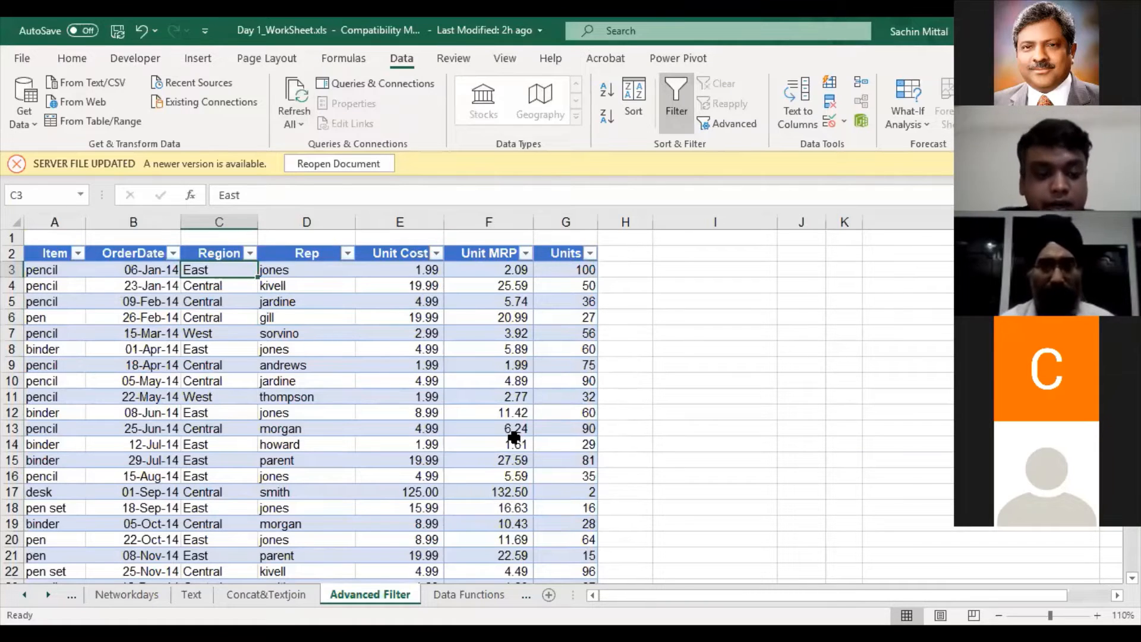
key(ctrl+shift+l)
Insert nine blank rows at row 20, above the 22-Oct-14 pen order, and select blank rows 20 to 28
key(Down)
key(Down)
key(Down)
key(Down)
key(Down)
key(Down)
key(Down)
key(Down)
key(Down)
key(Down)
key(Down)
key(Down)
key(Down)
key(Down)
key(Down)
key(Down)
key(Down)
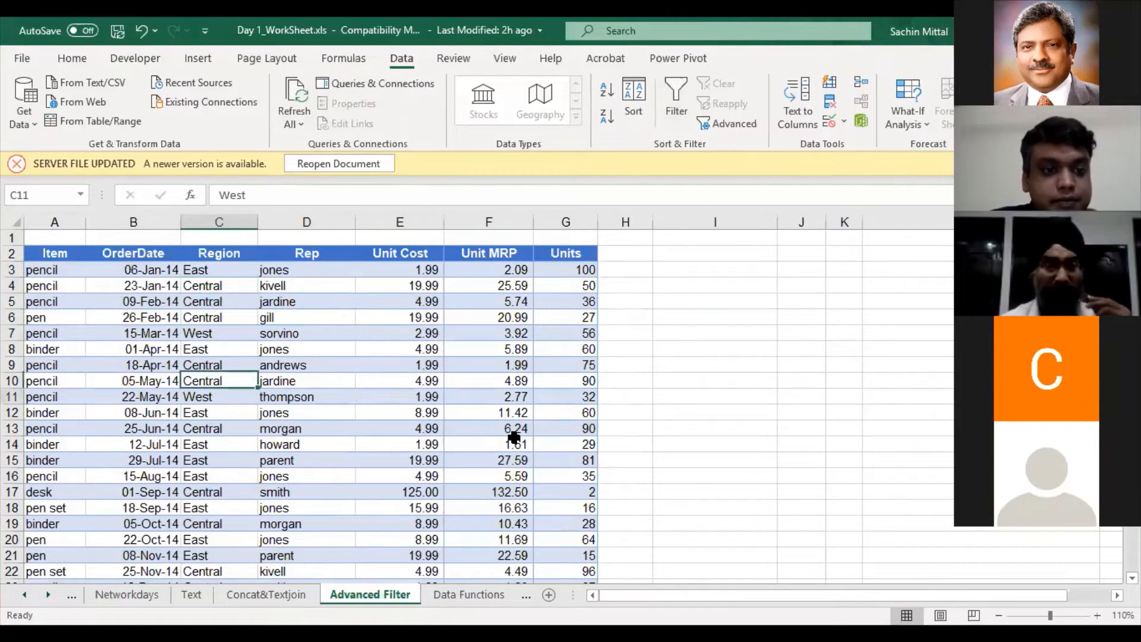
key(shift+space)
key(ctrl+shift+plus)
key(ctrl+shift+plus)
key(ctrl+shift+plus)
key(ctrl+shift+plus)
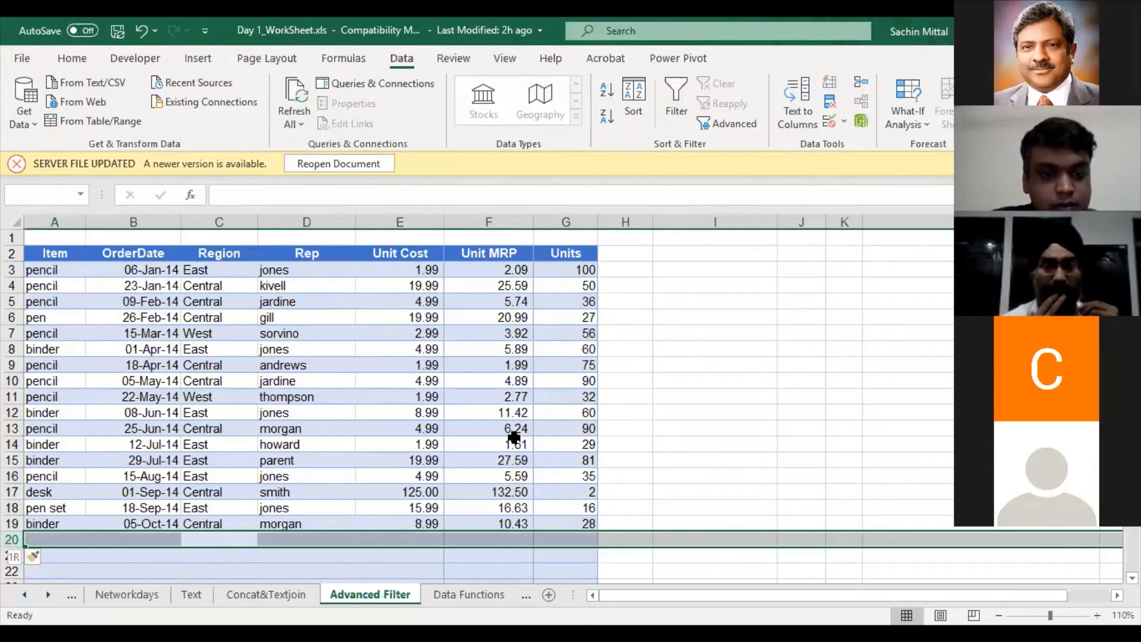
key(ctrl+shift+Down)
key(shift+Up)
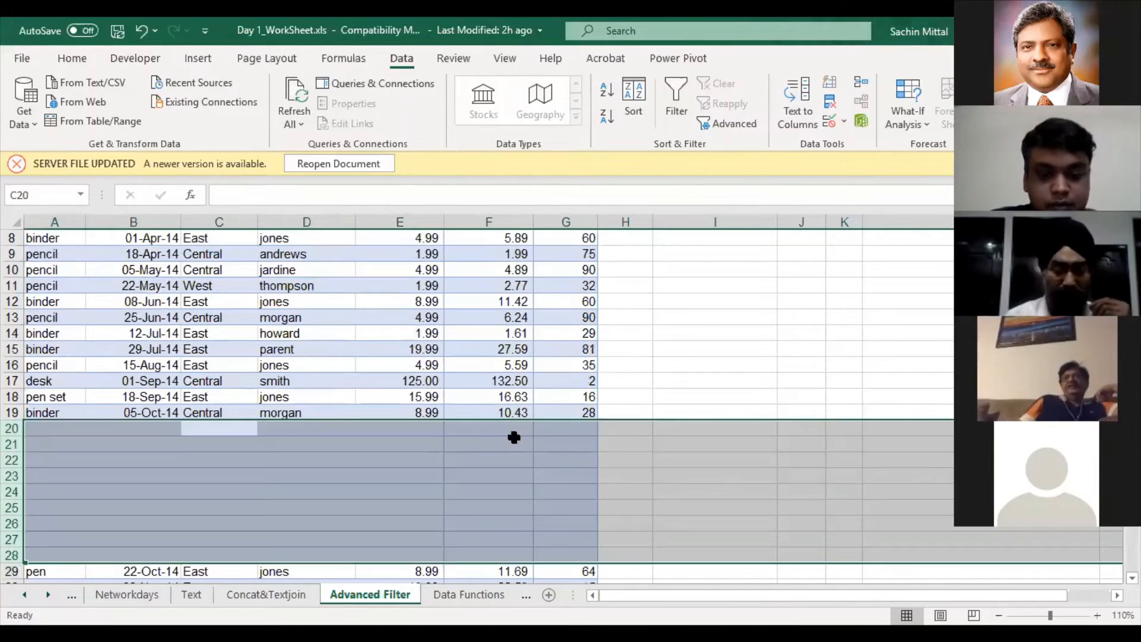
Clear the formatting from the inserted blank rows 20 to 28
key(alt+h)
key(e)
key(f)
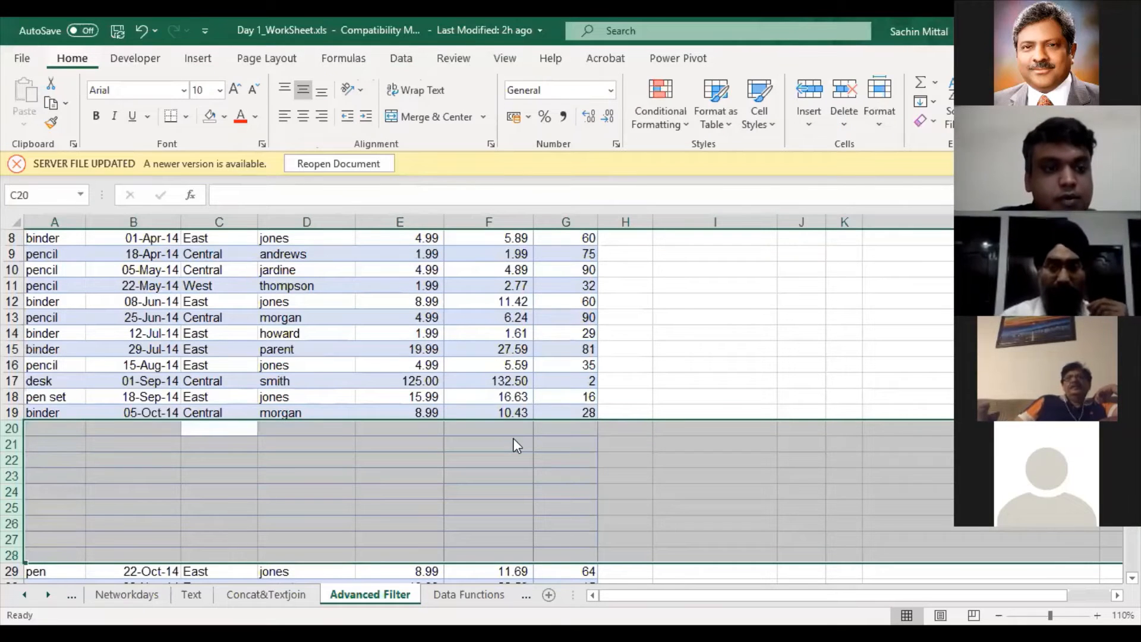
Select the upper block of the order table from the Item header in A2 to the last Units value in G19
key(Up)
key(Up)
key(ctrl+Up)
key(Left)
key(Left)
key(ctrl+shift+Right)
key(ctrl+shift+Down)
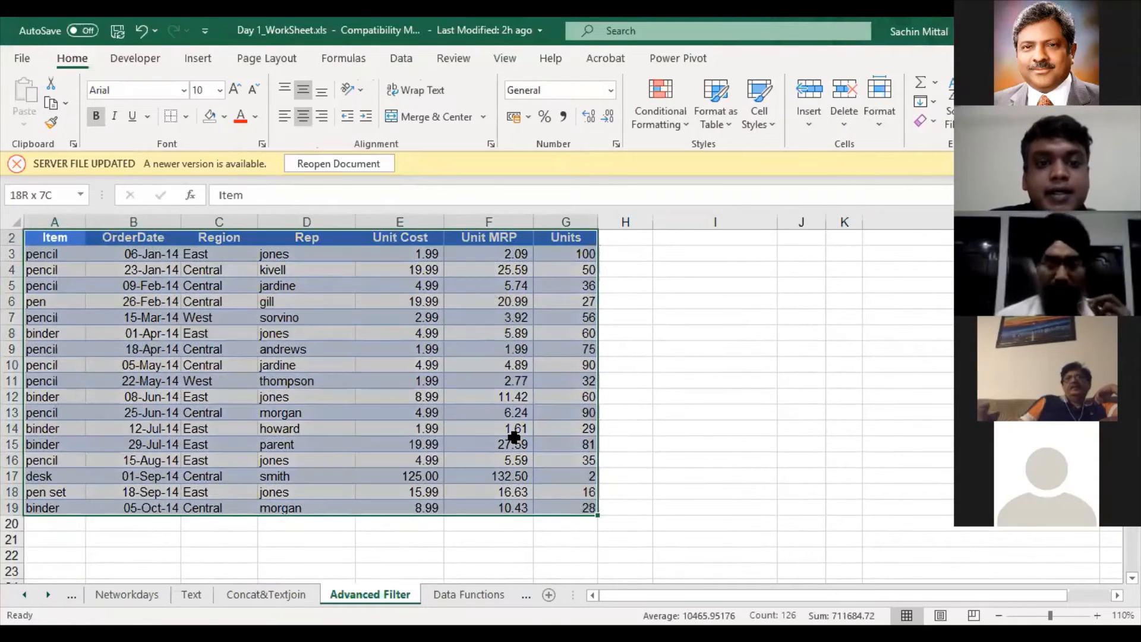
Apply the header filters to the order table with only cell A4 selected
key(Up)
key(Down)
key(Down)
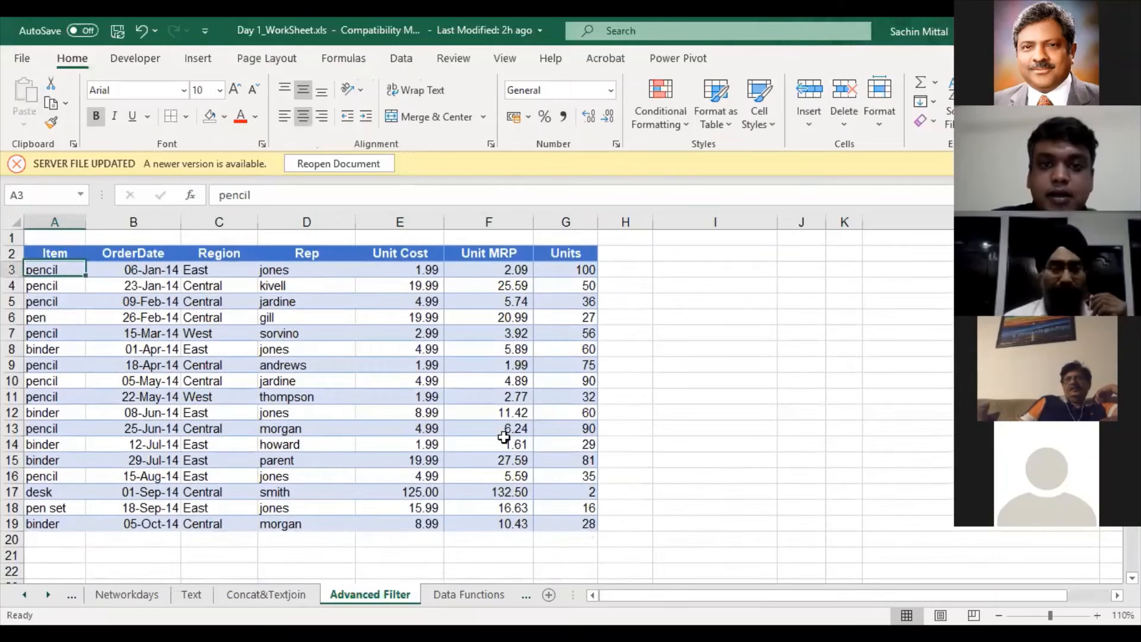
key(Down)
click(401, 57)
click(676, 101)
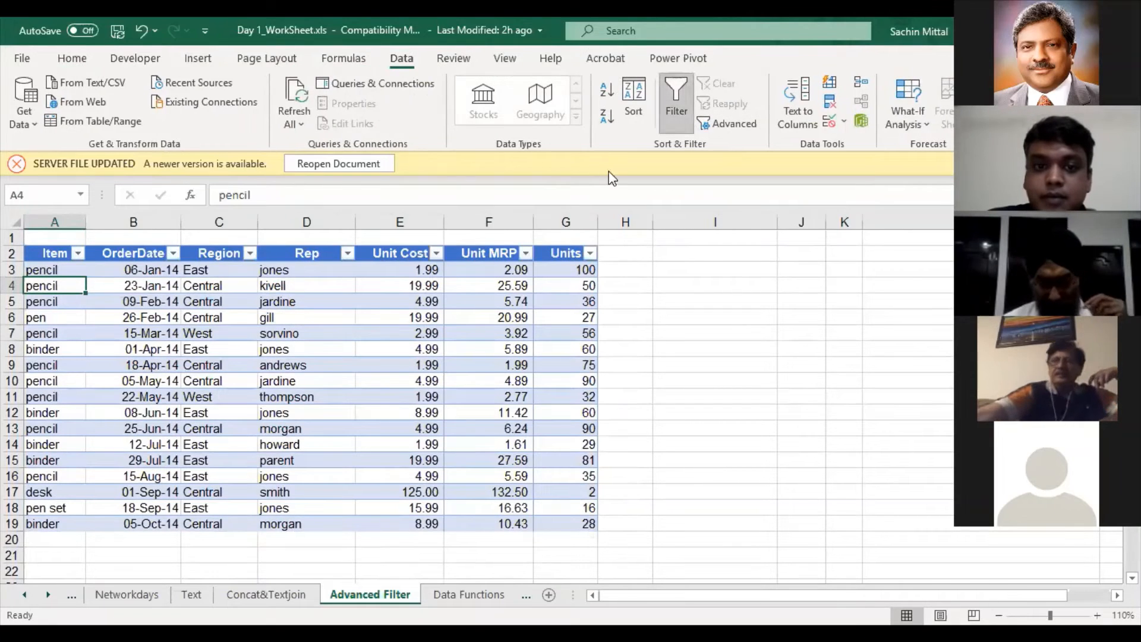
Filter the Region column to show only Central orders, and select a Rep cell among the filtered rows
click(250, 253)
click(112, 428)
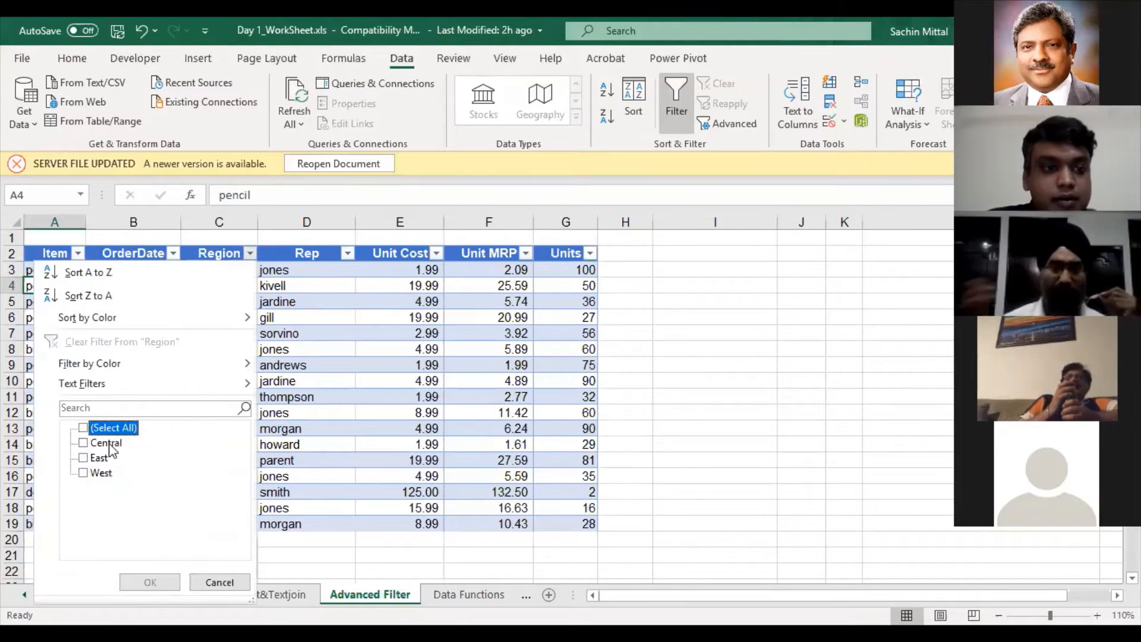
click(83, 442)
click(158, 589)
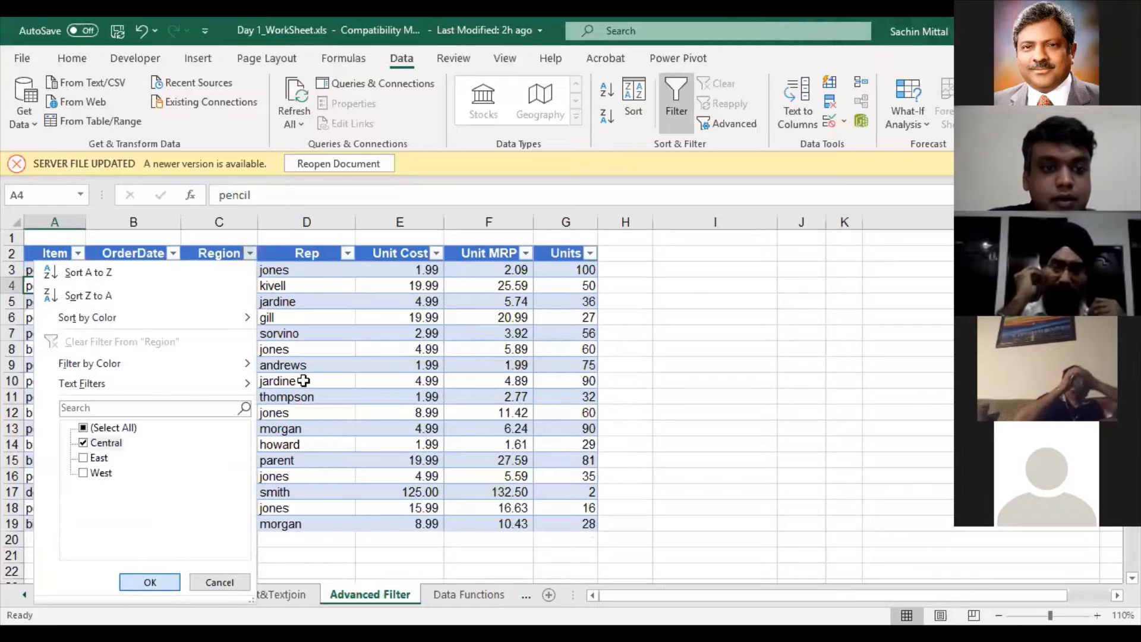
click(294, 365)
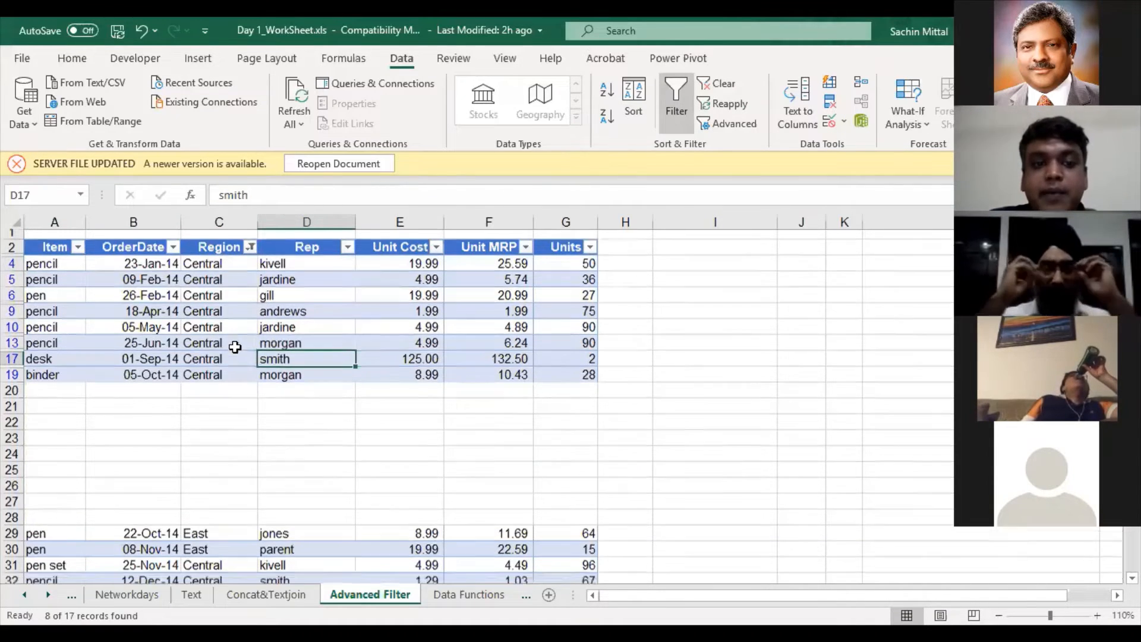
Check the rows below the blank gap and clear the filter from the Region column
scroll(145, 408, down, 2)
scroll(216, 428, up, 2)
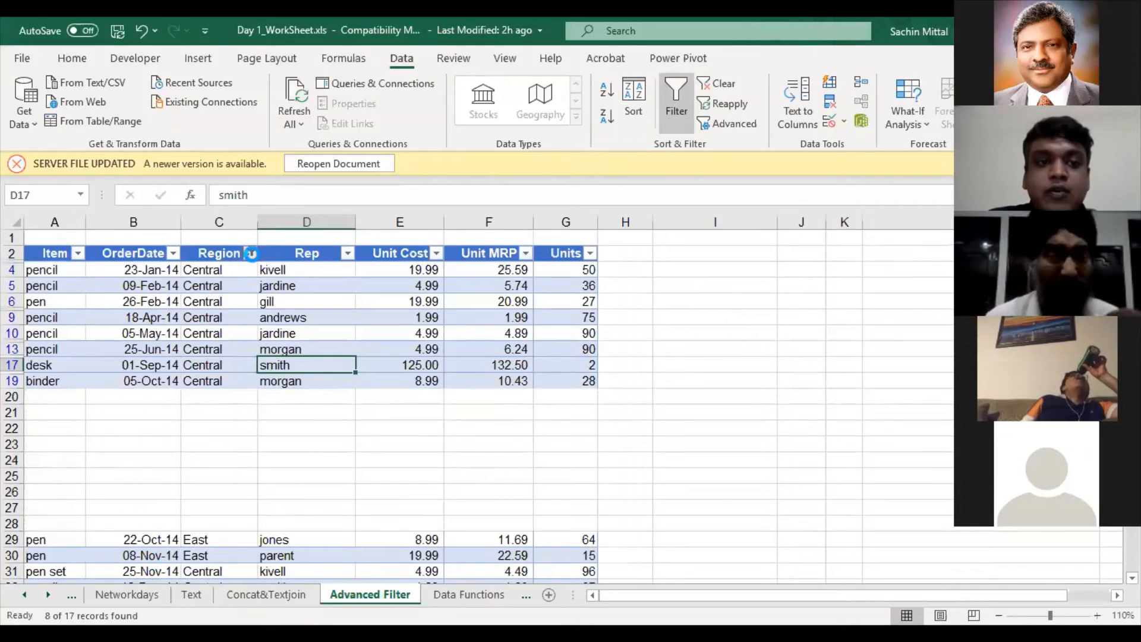
click(251, 254)
click(213, 337)
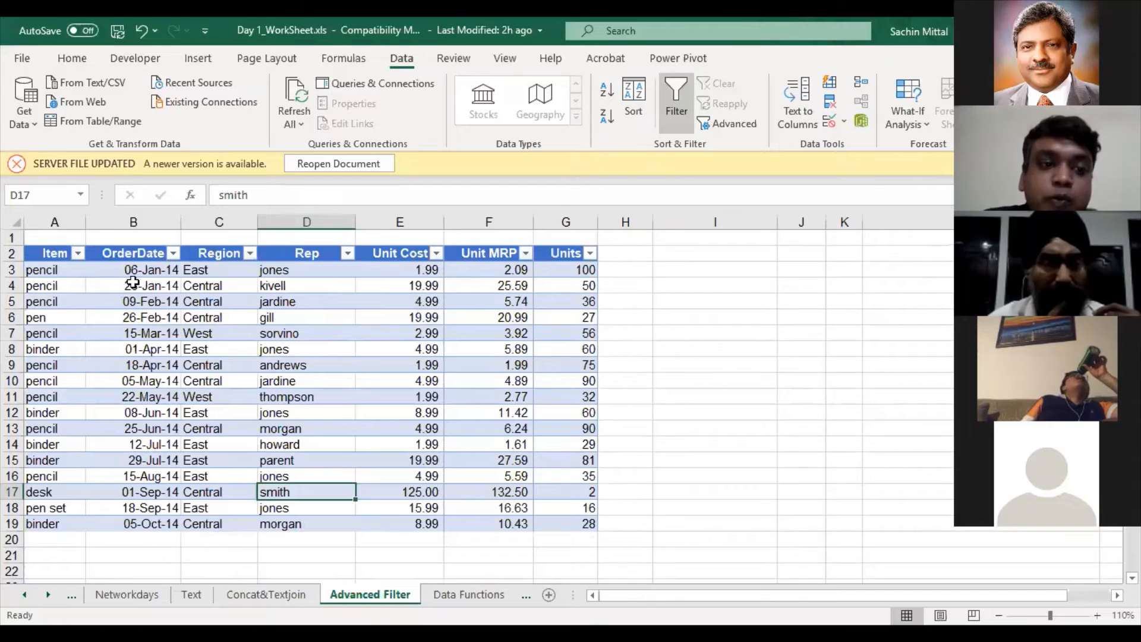
Examine the order rows above row 20 and the blank rows separating them from the rest of the table
drag(124, 270, 173, 524)
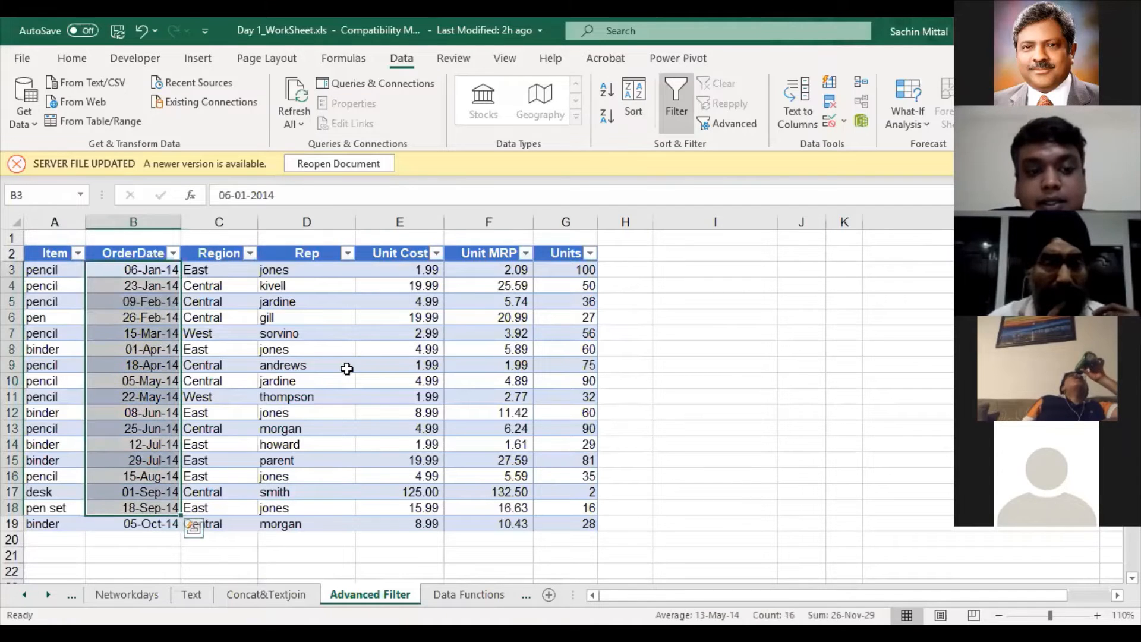
click(315, 352)
scroll(315, 352, down, 1)
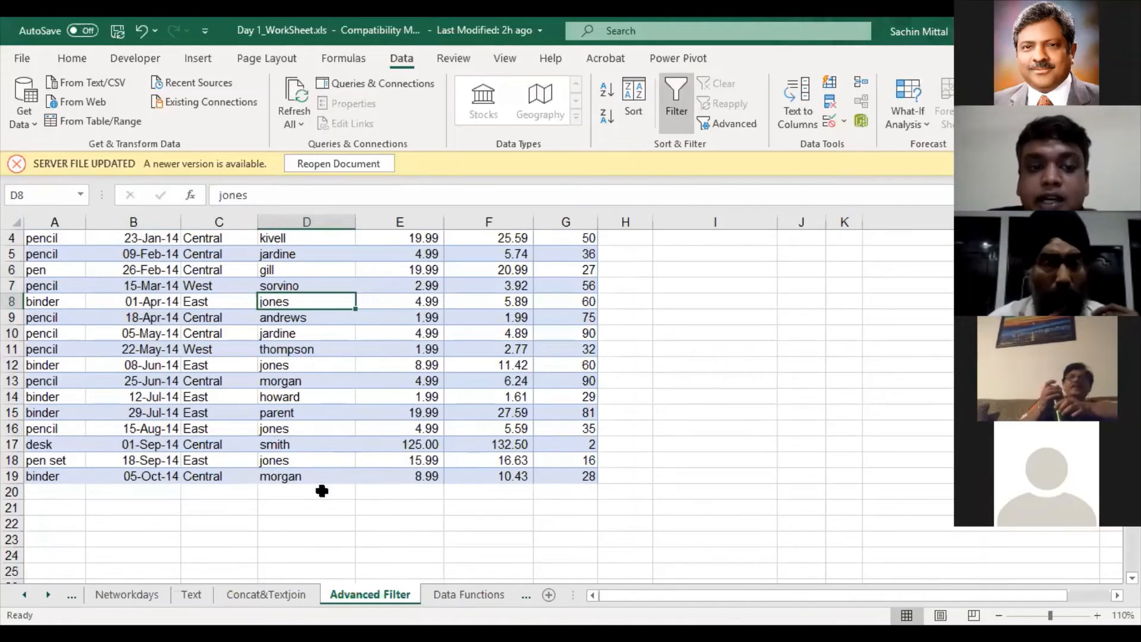
click(301, 503)
drag(35, 492, 579, 491)
scroll(270, 512, down, 1)
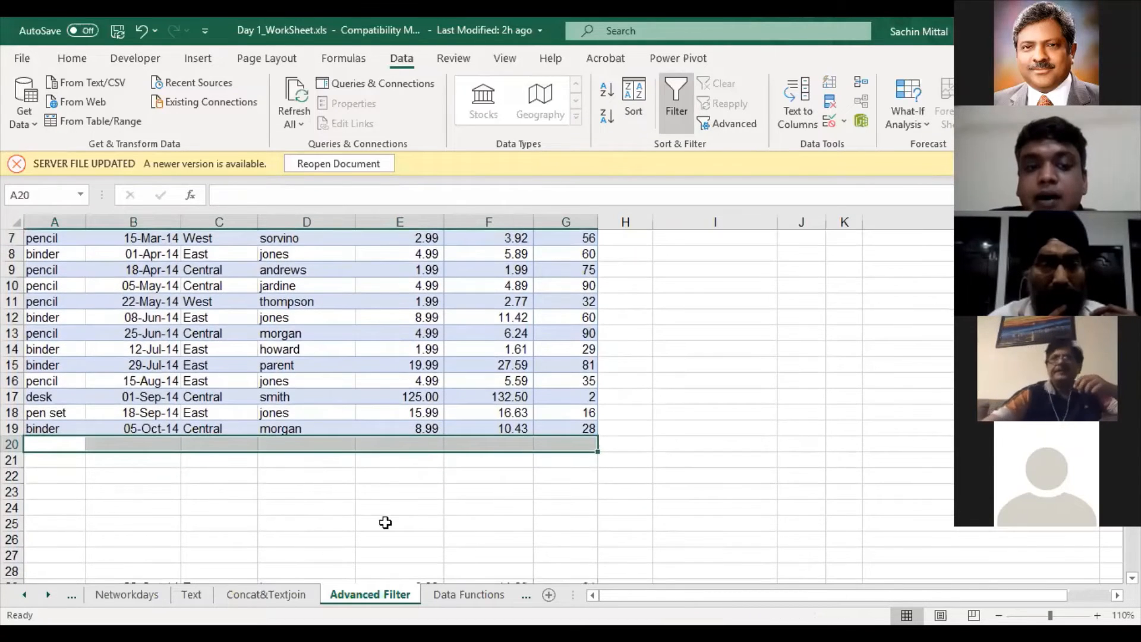
scroll(320, 291, up, 2)
click(315, 271)
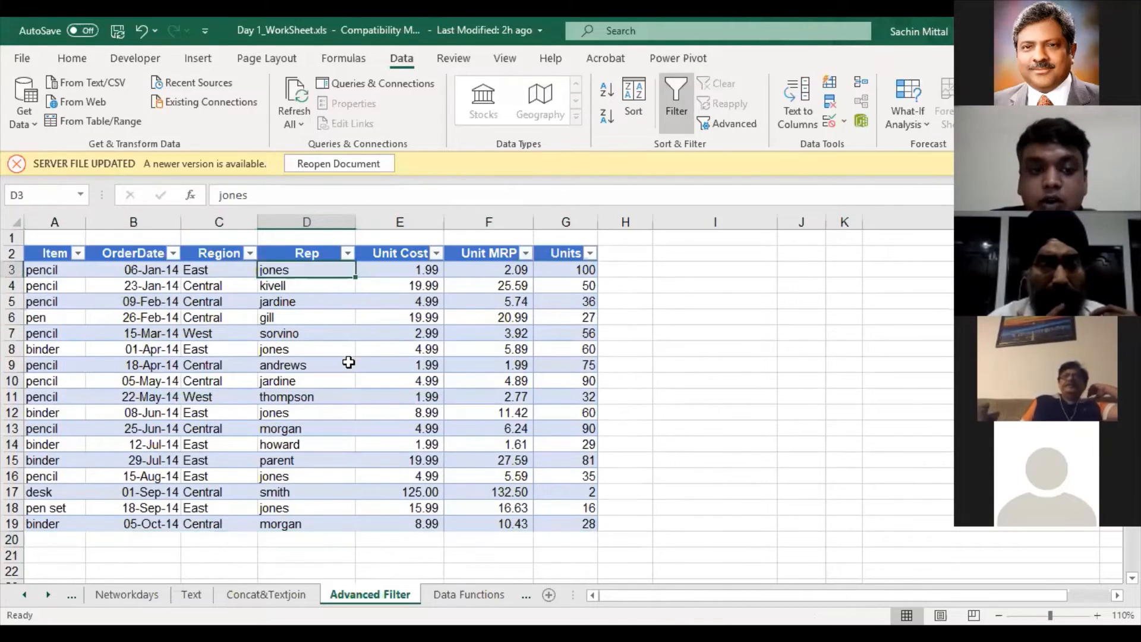
scroll(342, 368, down, 3)
drag(54, 426, 683, 459)
scroll(599, 456, down, 3)
scroll(599, 456, up, 6)
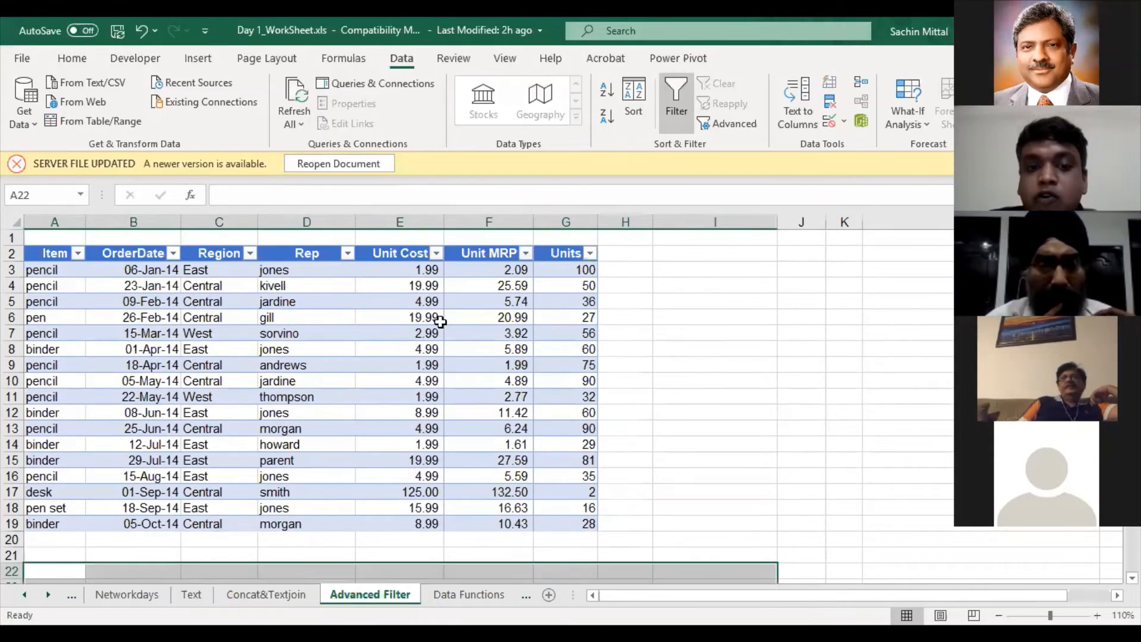
Remove the header filters and reapply them to the full range A2:I56, including the blank rows
click(179, 315)
key(ctrl+shift+l)
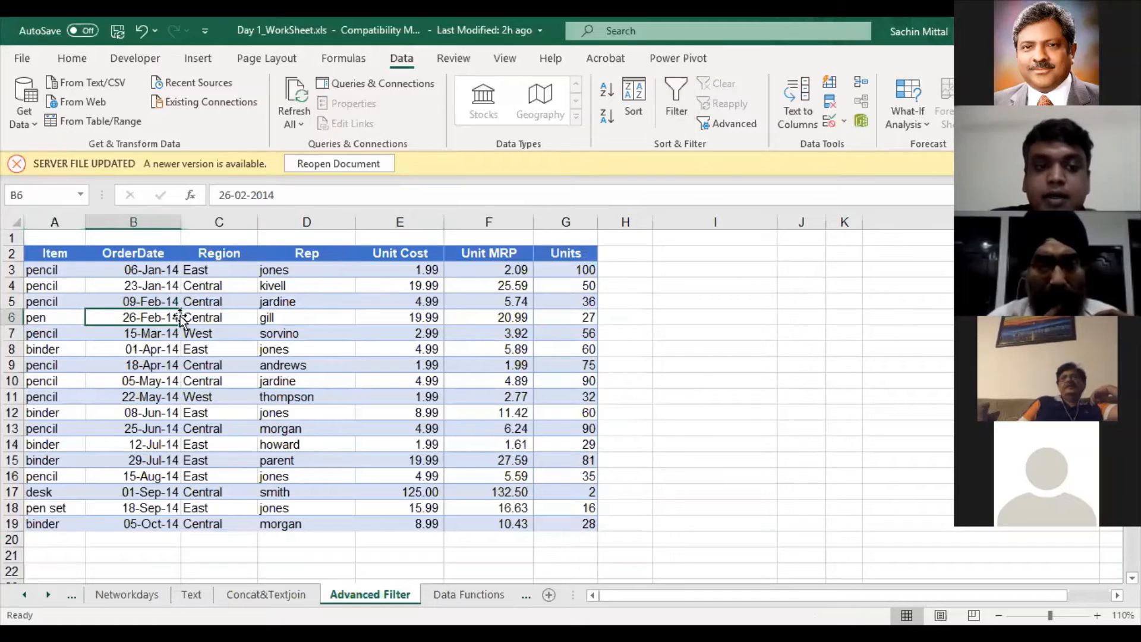
click(66, 253)
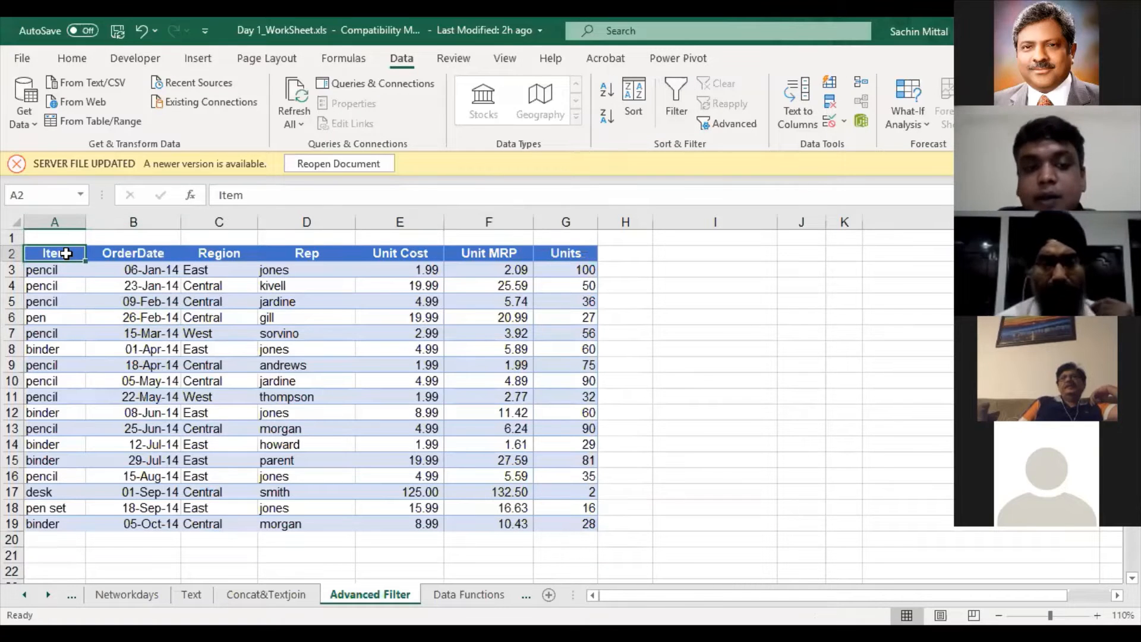
key(ctrl+shift+End)
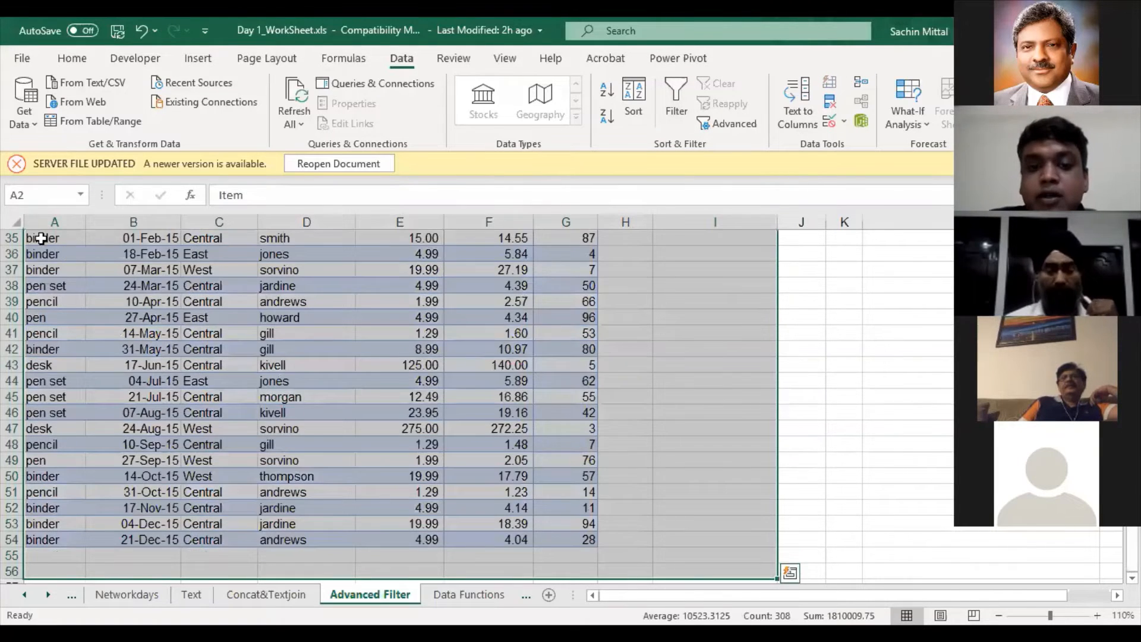
scroll(66, 254, up, 11)
scroll(545, 374, down, 11)
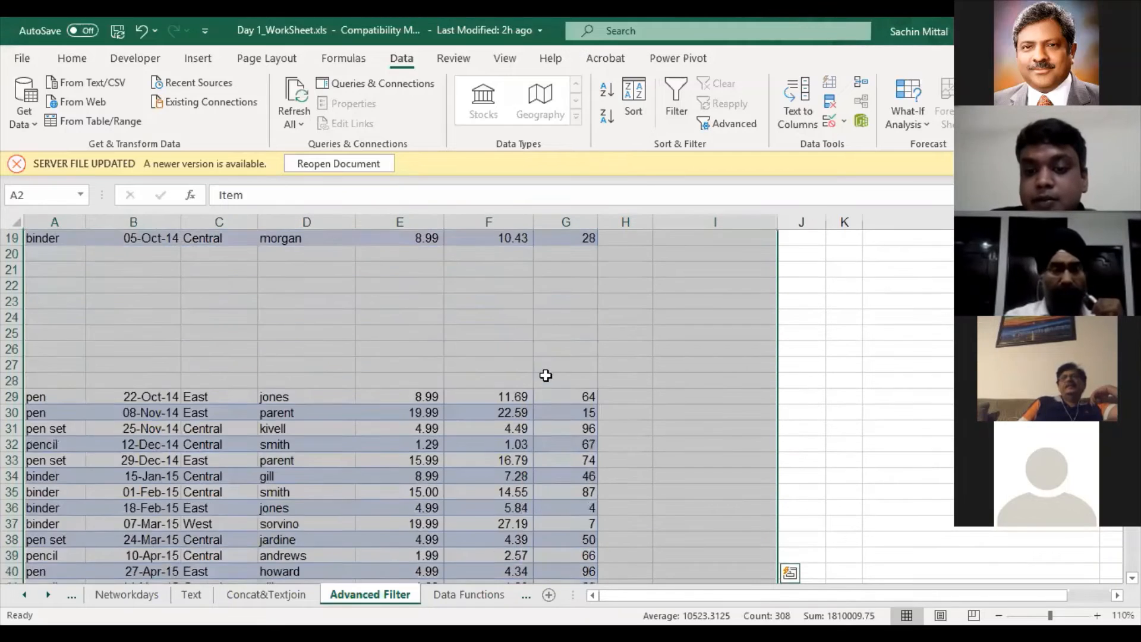
scroll(545, 374, up, 7)
scroll(545, 329, up, 4)
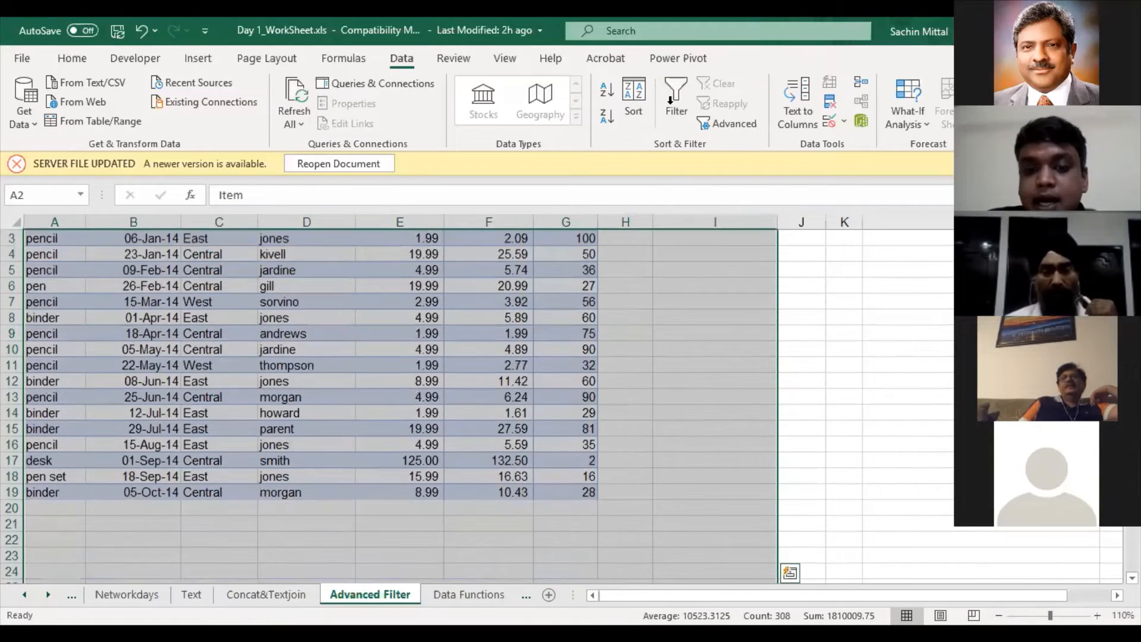
click(672, 101)
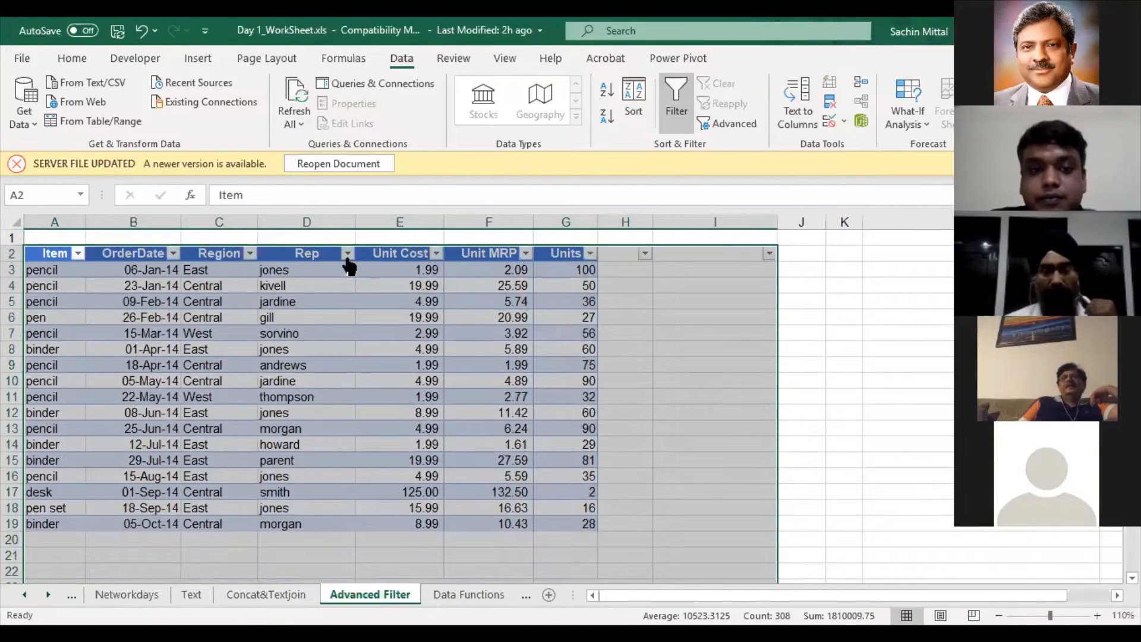
Filter the Region column to Central only, and switch the filter to (Blanks) only
click(249, 254)
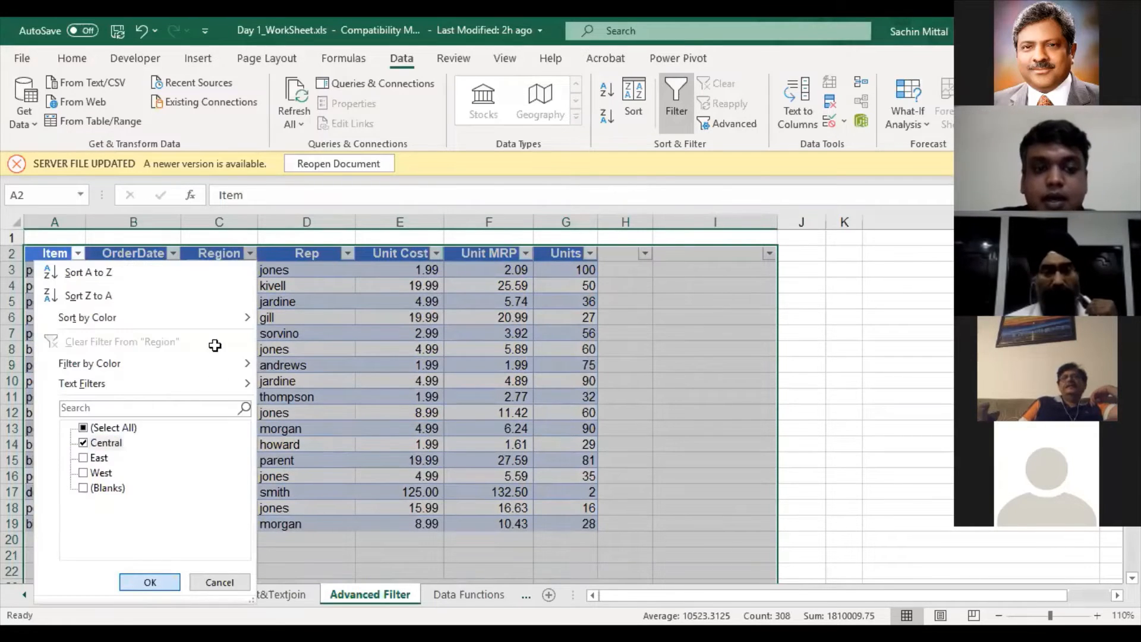
click(150, 583)
scroll(89, 500, down, 3)
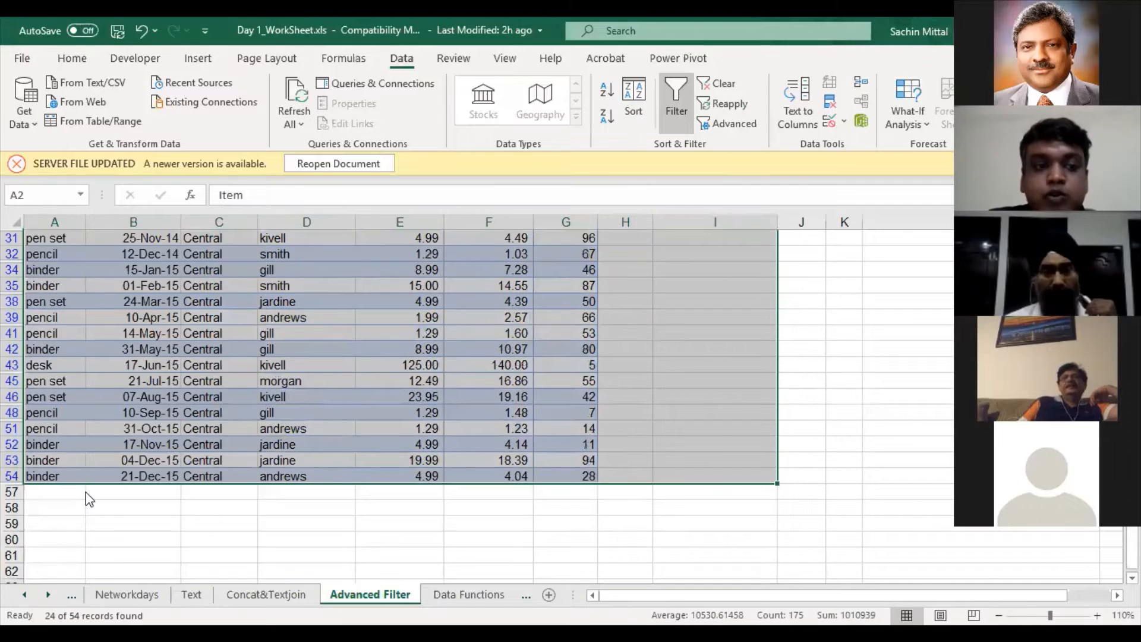
scroll(90, 499, up, 4)
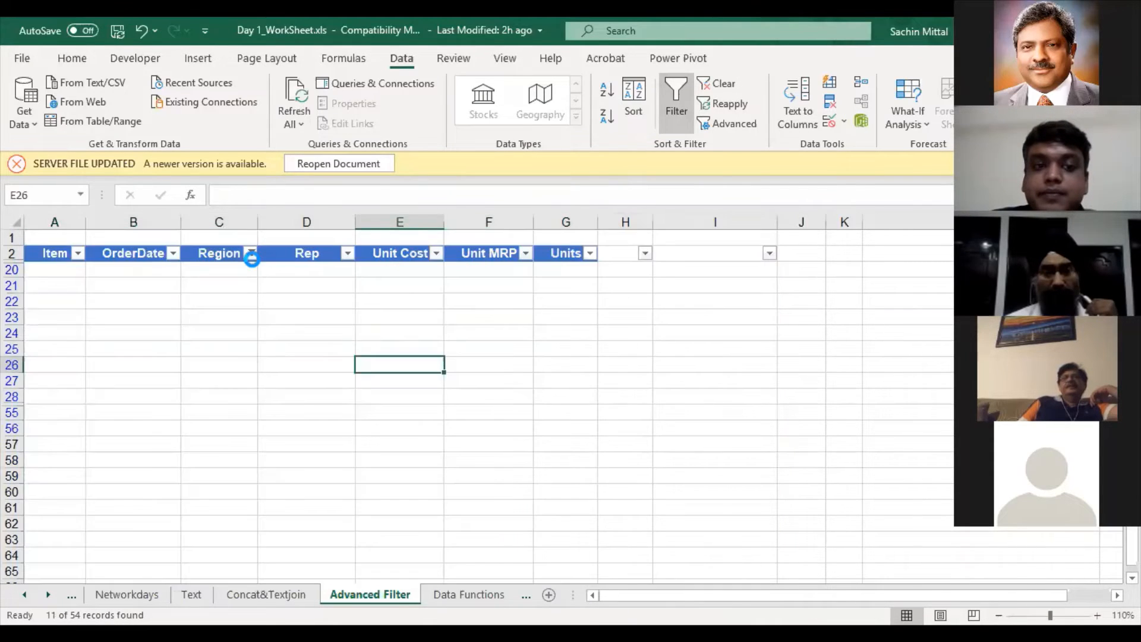
Clear the filter from the Region column and remove the header filters from the table
click(251, 253)
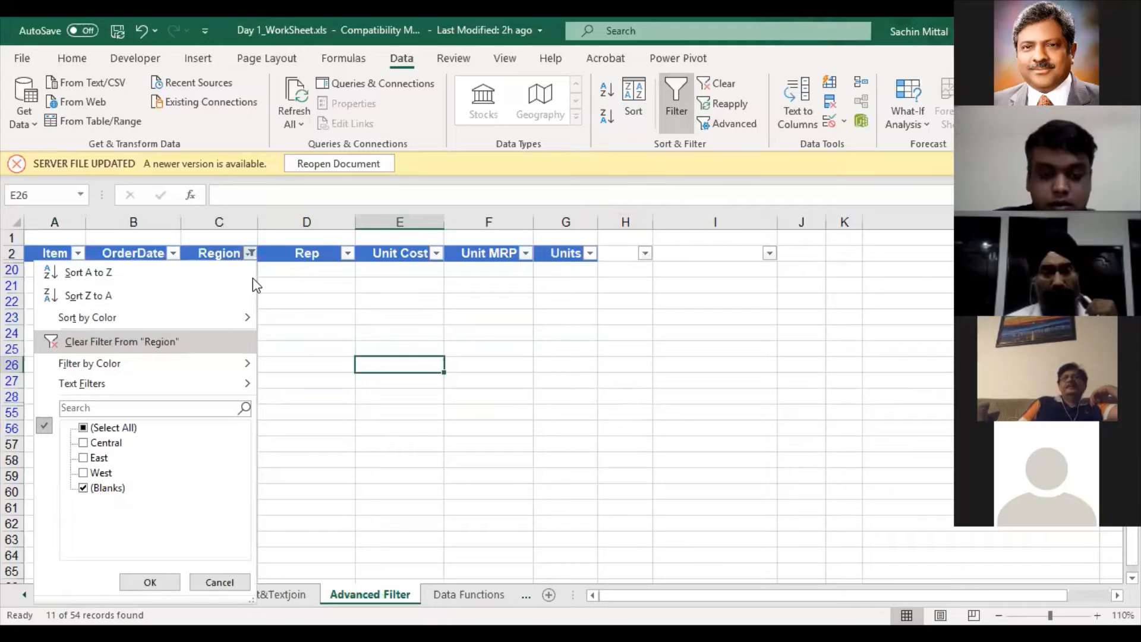
click(121, 342)
click(306, 318)
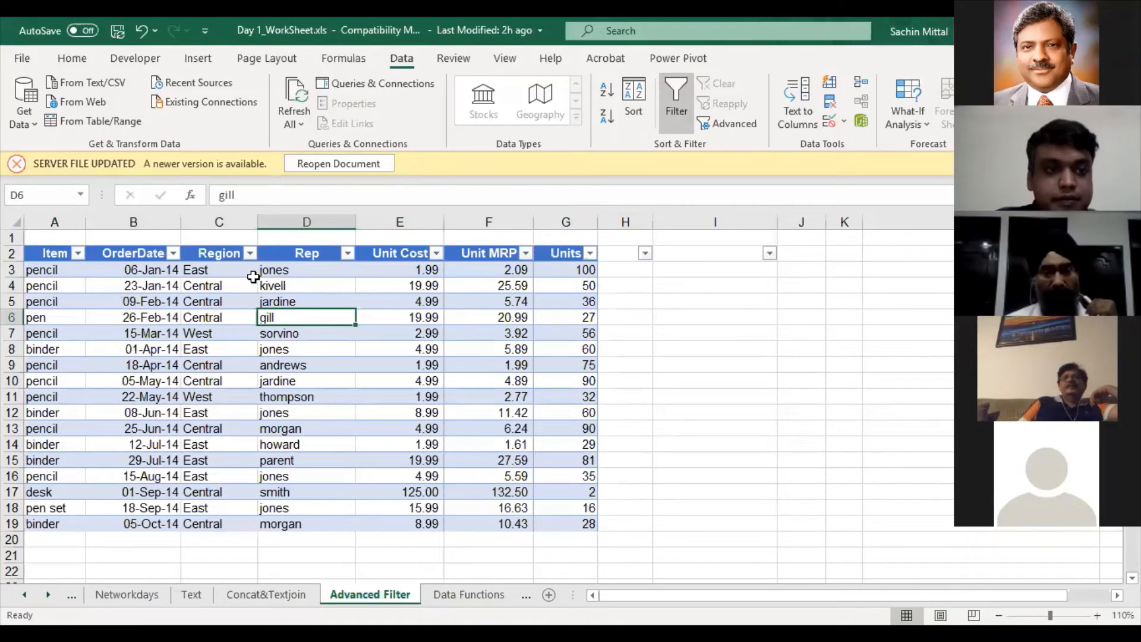
key(ctrl+shift+l)
Delete the blank rows 20 to 28 so that the order table is continuous
key(ctrl+Up)
key(ctrl+Up)
key(Down)
key(Down)
key(Down)
key(Down)
key(Down)
key(Down)
key(Down)
key(Down)
key(Down)
key(Down)
key(Down)
key(Down)
key(Down)
key(Down)
key(Down)
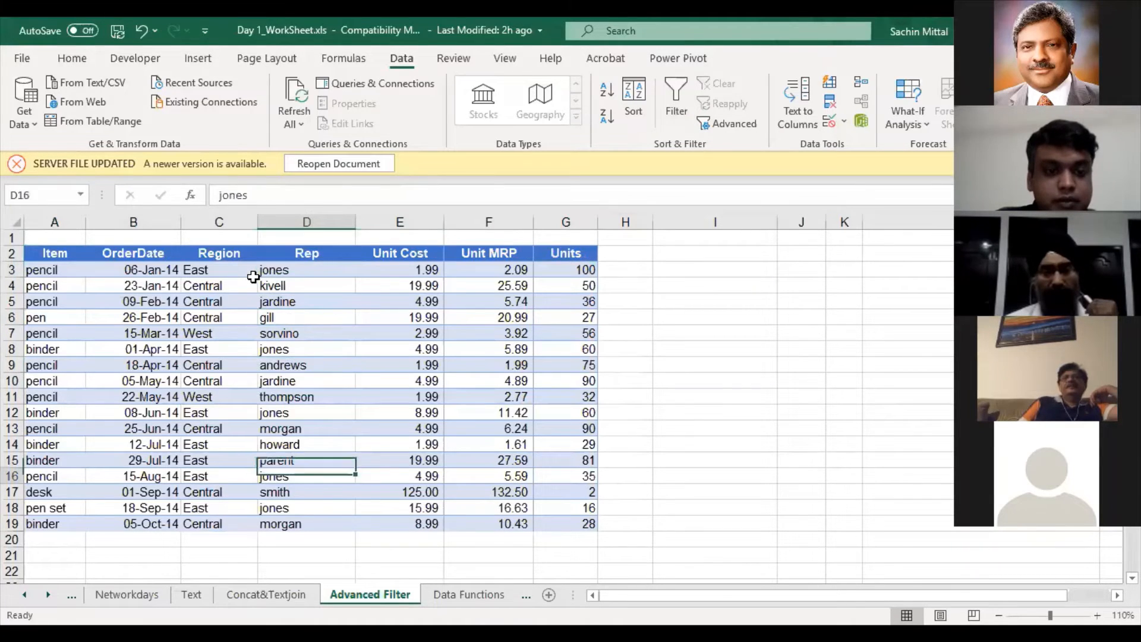
key(Down)
key(Down)
key(Down)
key(Down)
key(Left)
key(Left)
key(Left)
key(shift+Down)
key(shift+Down)
key(shift+Down)
key(shift+Down)
key(shift+Down)
key(shift+Down)
key(shift+Down)
key(shift+Down)
key(shift+Down)
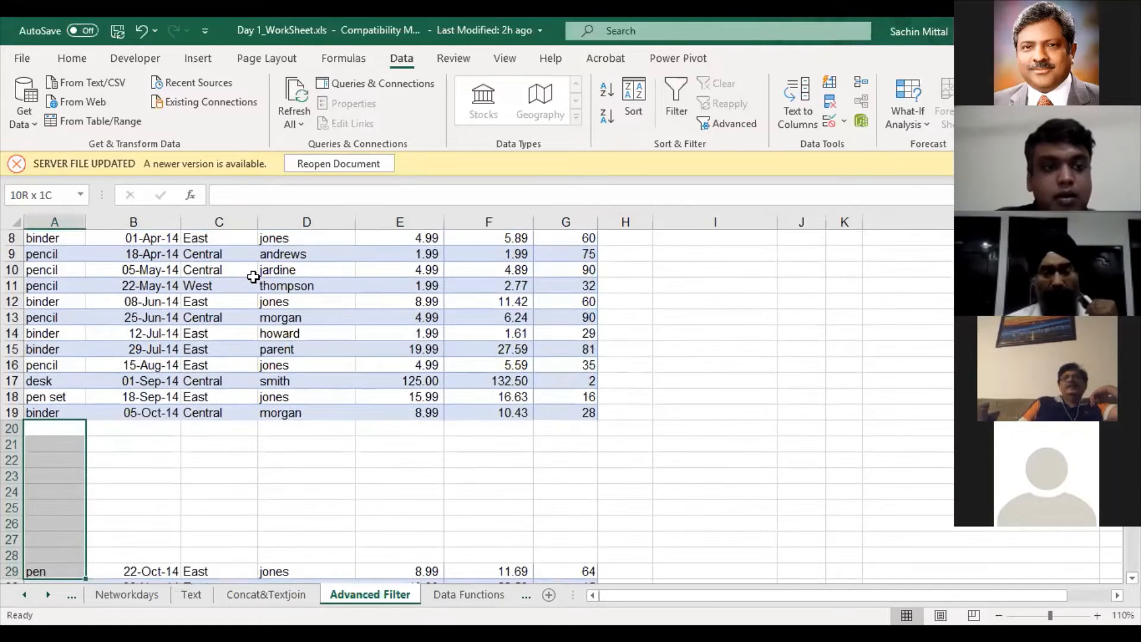
key(shift+Up)
key(shift+space)
key(ctrl+minus)
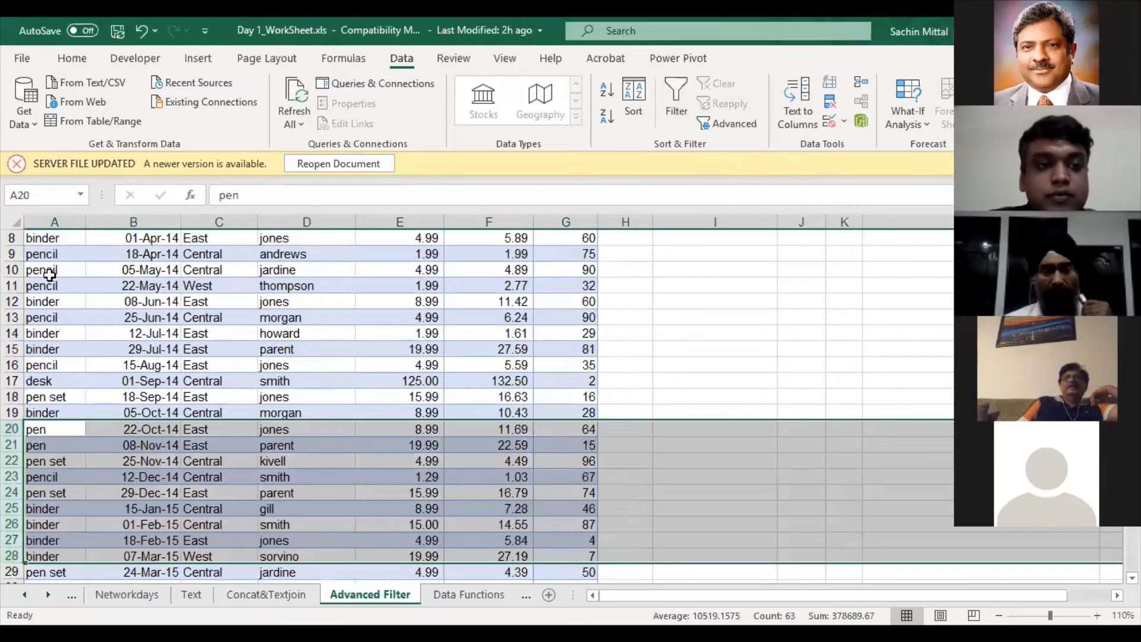
key(Up)
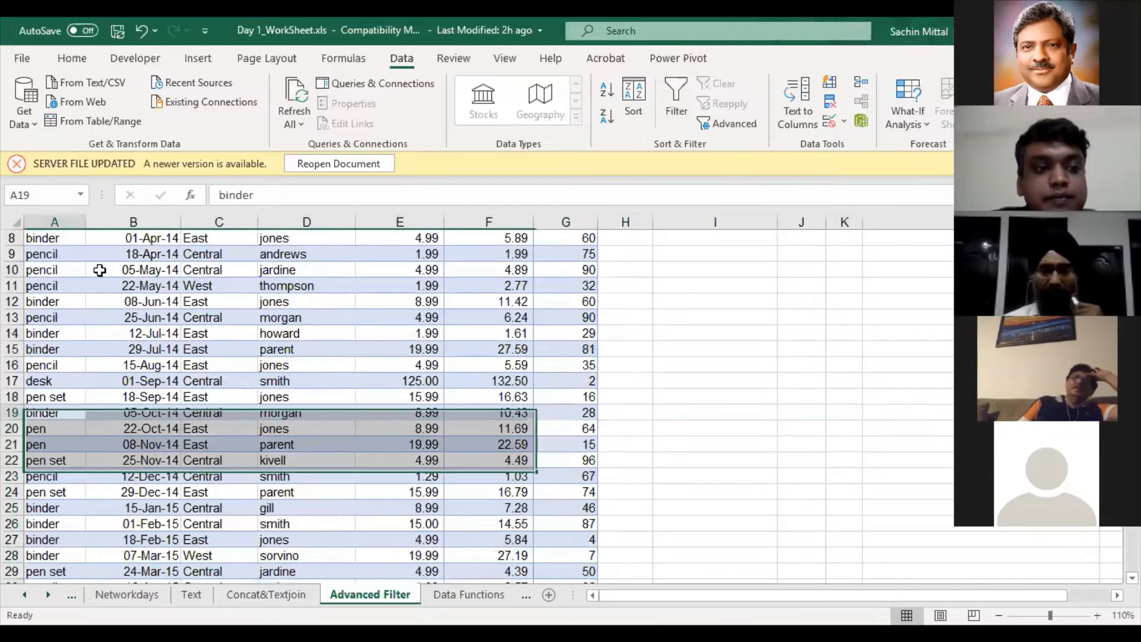
Apply the header filters to the whole continuous order table, and view the Item filter list without changing it
key(ctrl+Up)
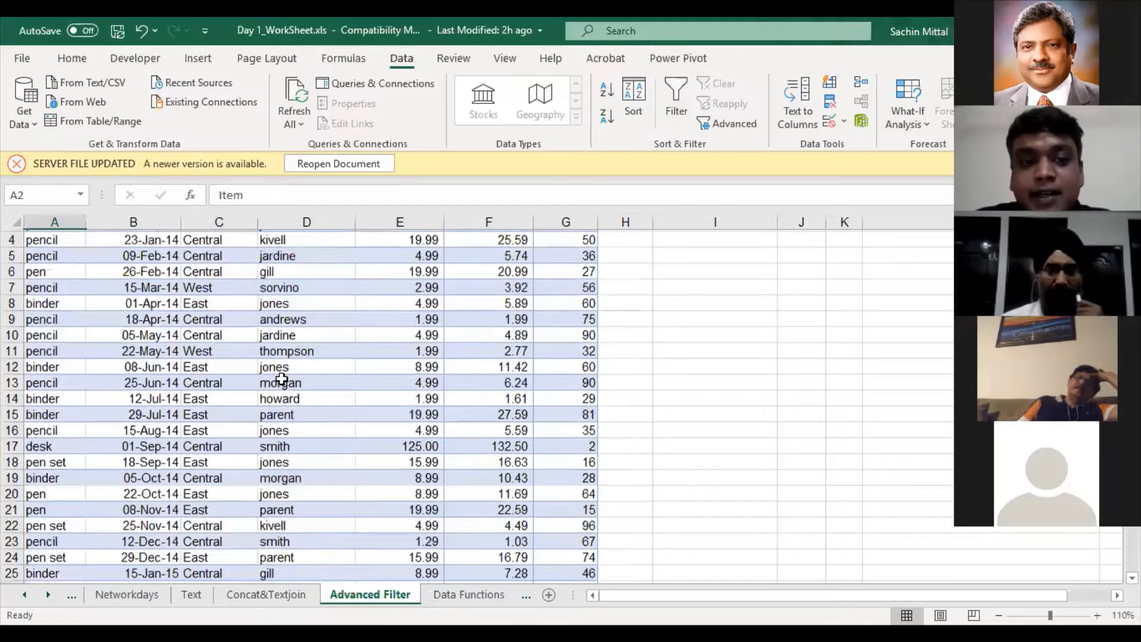
key(ctrl+a)
key(ctrl+shift+l)
key(alt+Down)
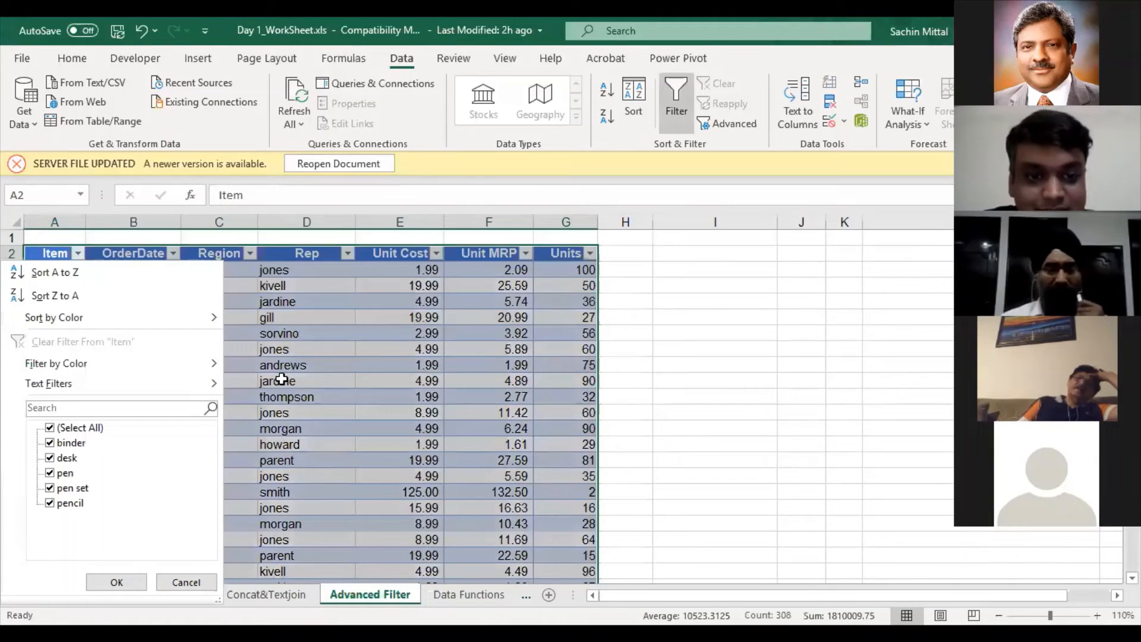
key(Escape)
Undo the header filters and the row deletion, and delete blank rows 20 to 28 again
scroll(281, 379, down, 1)
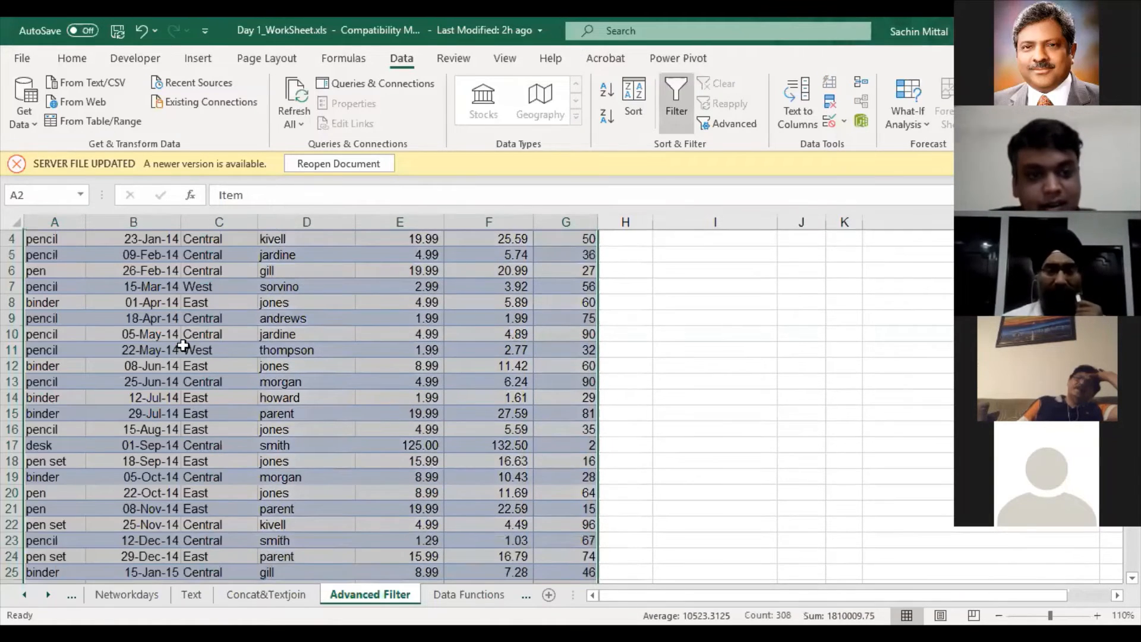
scroll(333, 410, up, 1)
scroll(384, 389, down, 1)
key(ctrl+z)
scroll(391, 464, down, 1)
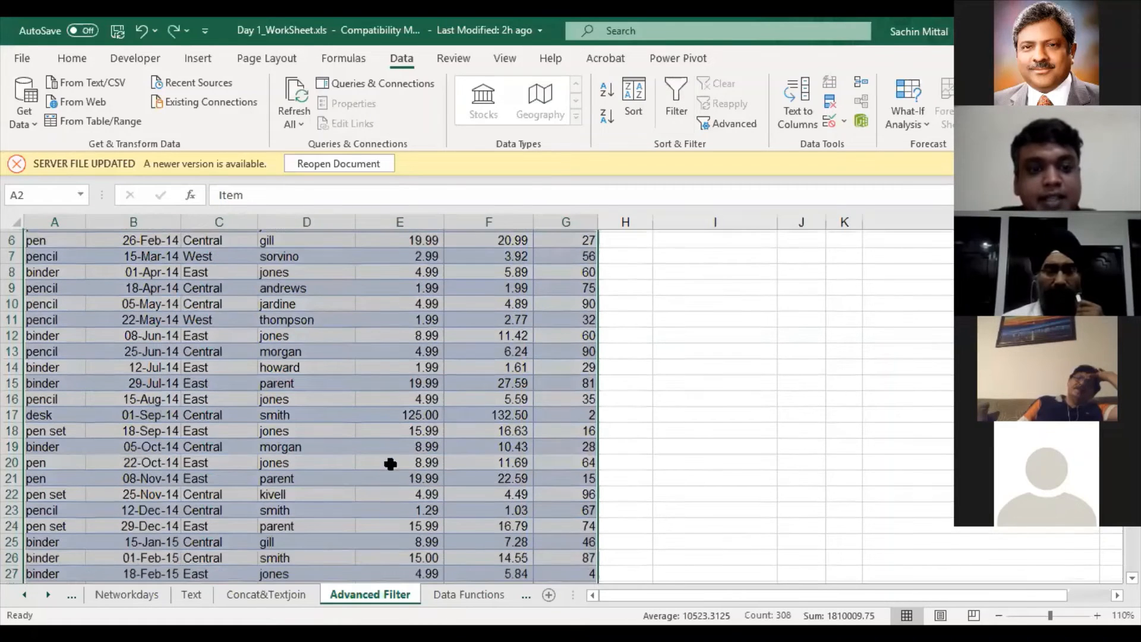
key(ctrl+z)
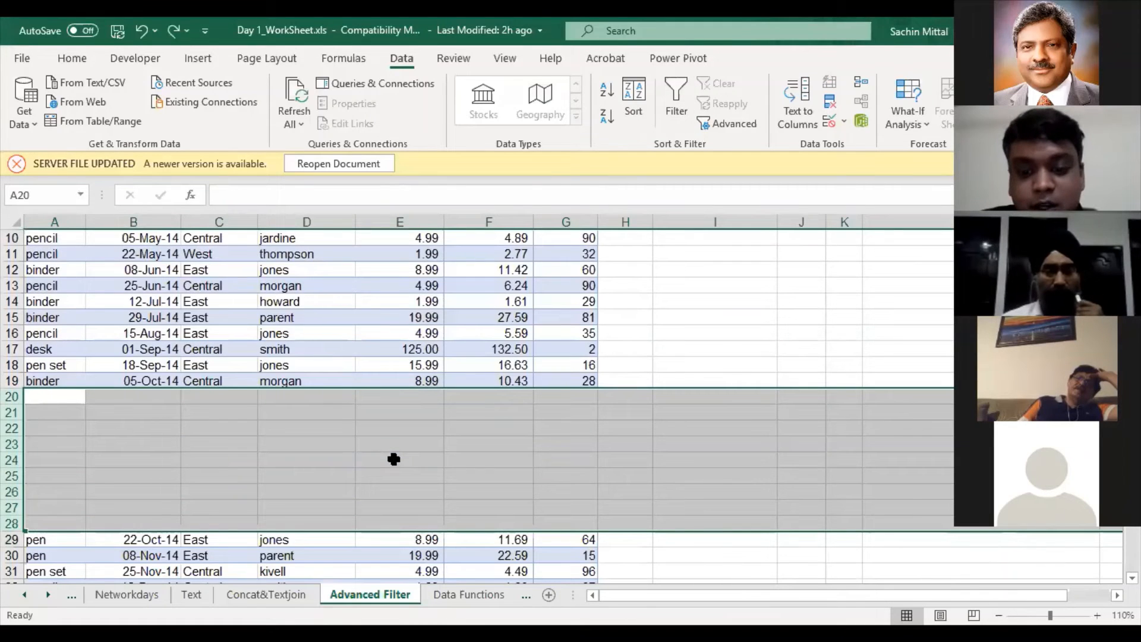
key(ctrl+minus)
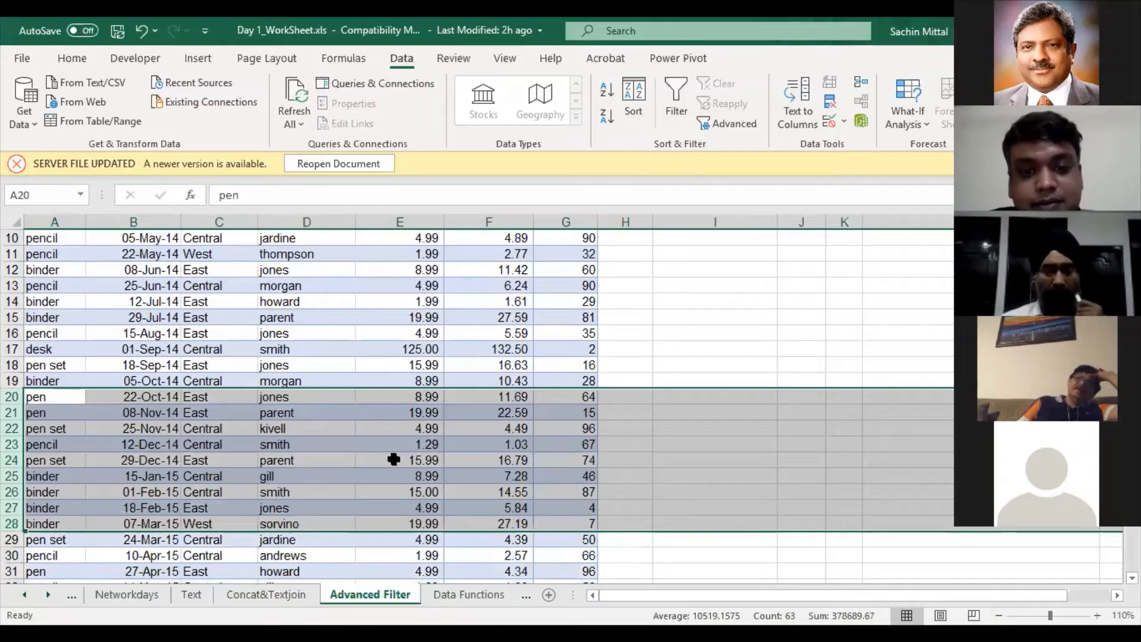
Undo the deletion of blank rows 20 to 28 and return to the first blank cell in column A
key(ctrl+z)
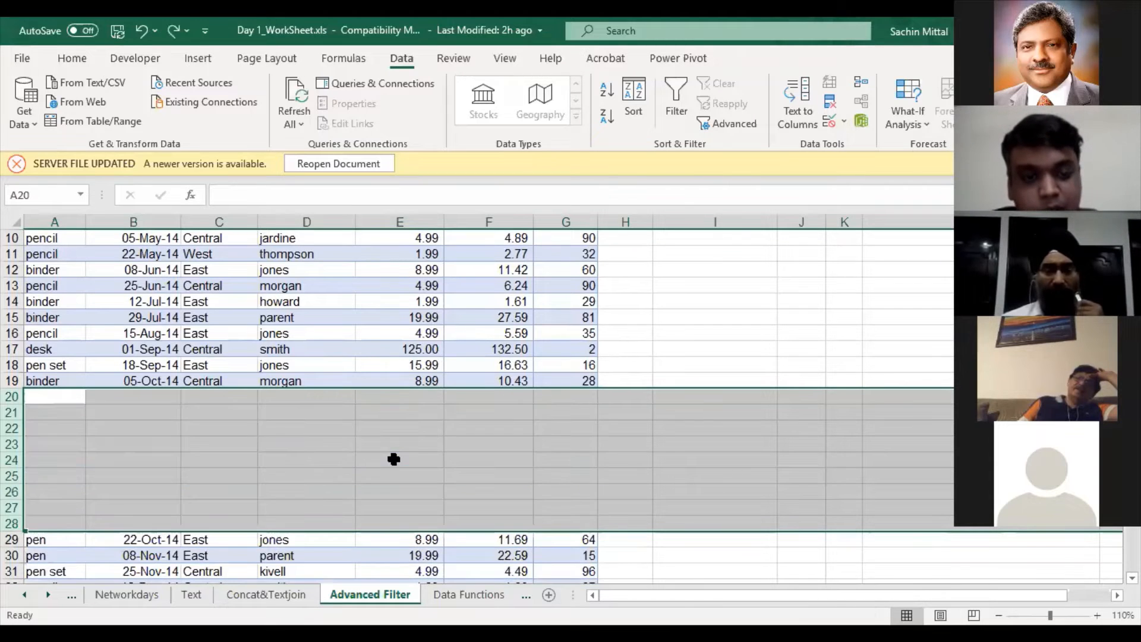
key(Left)
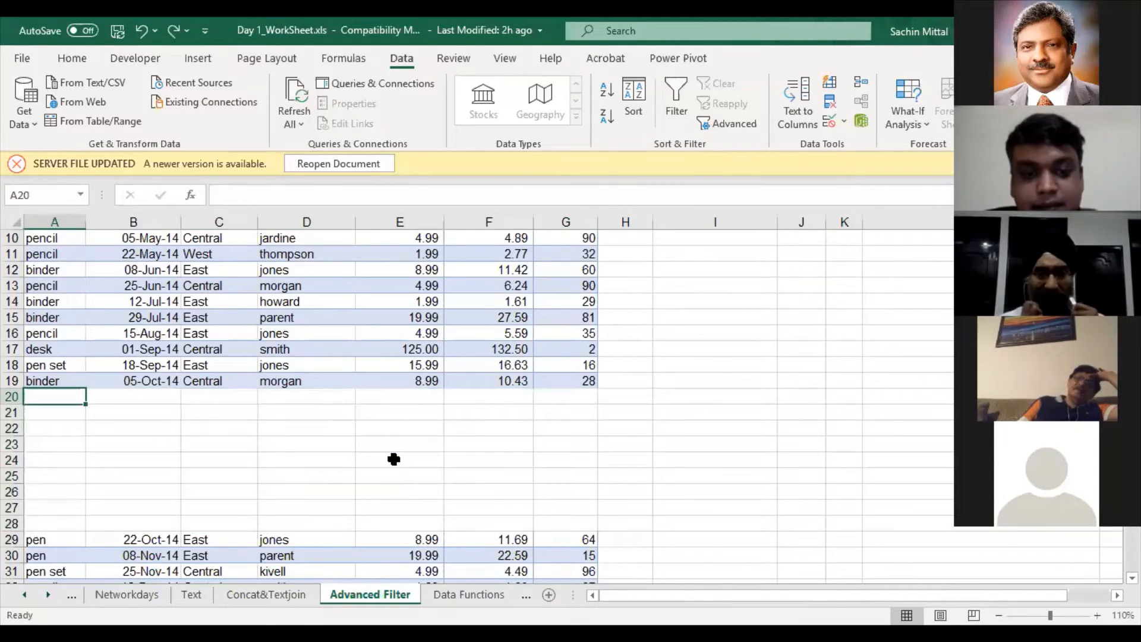
key(ctrl+minus)
key(Escape)
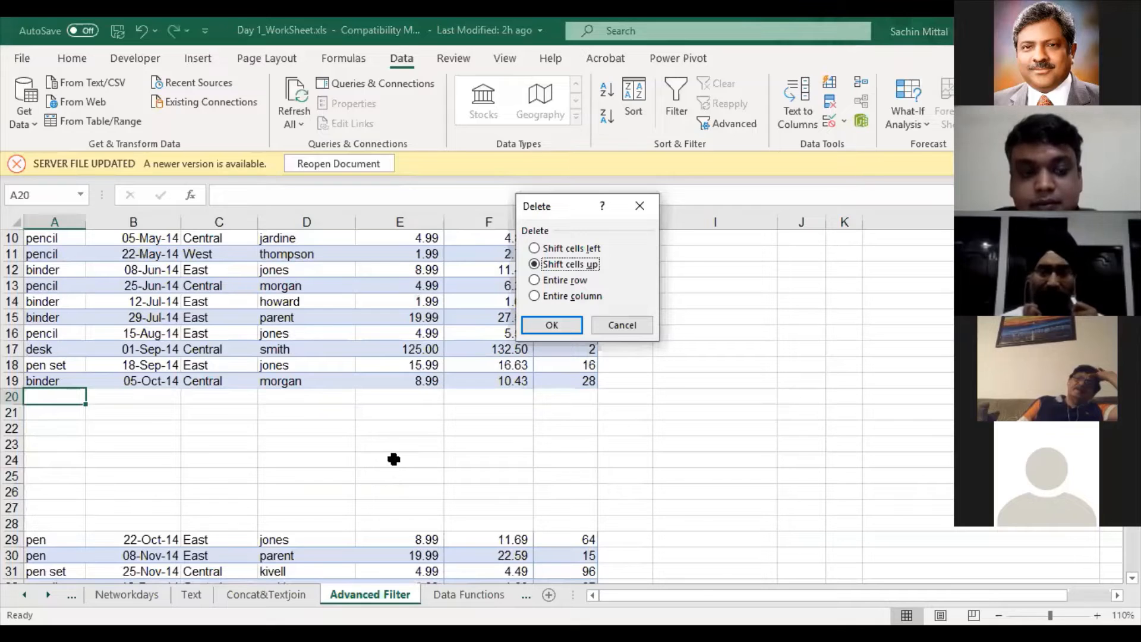
key(Up)
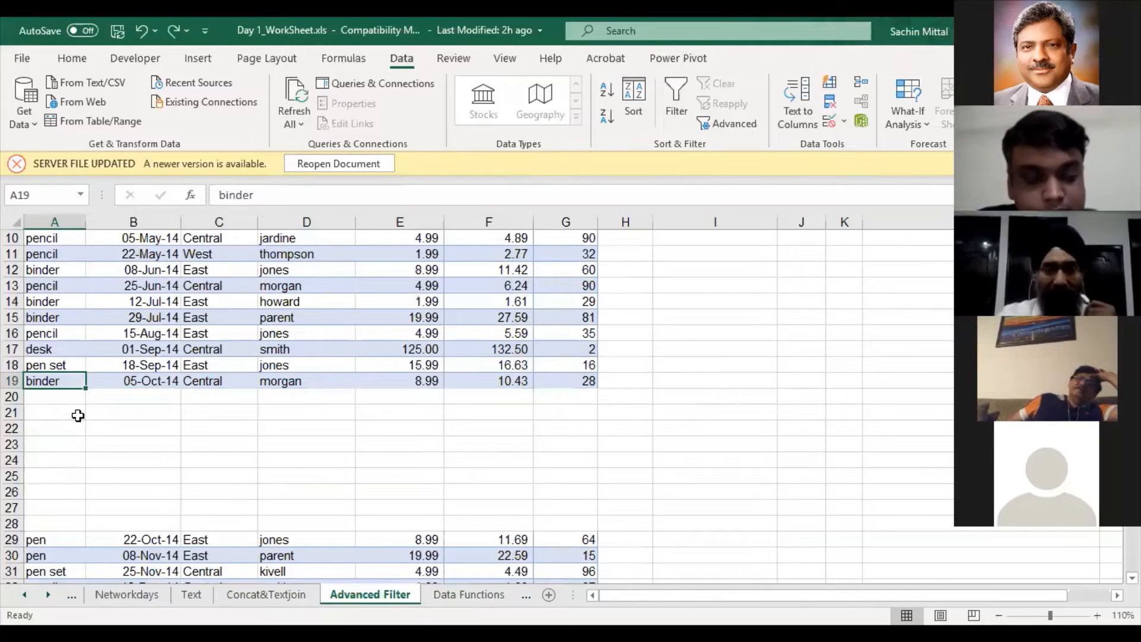
click(72, 400)
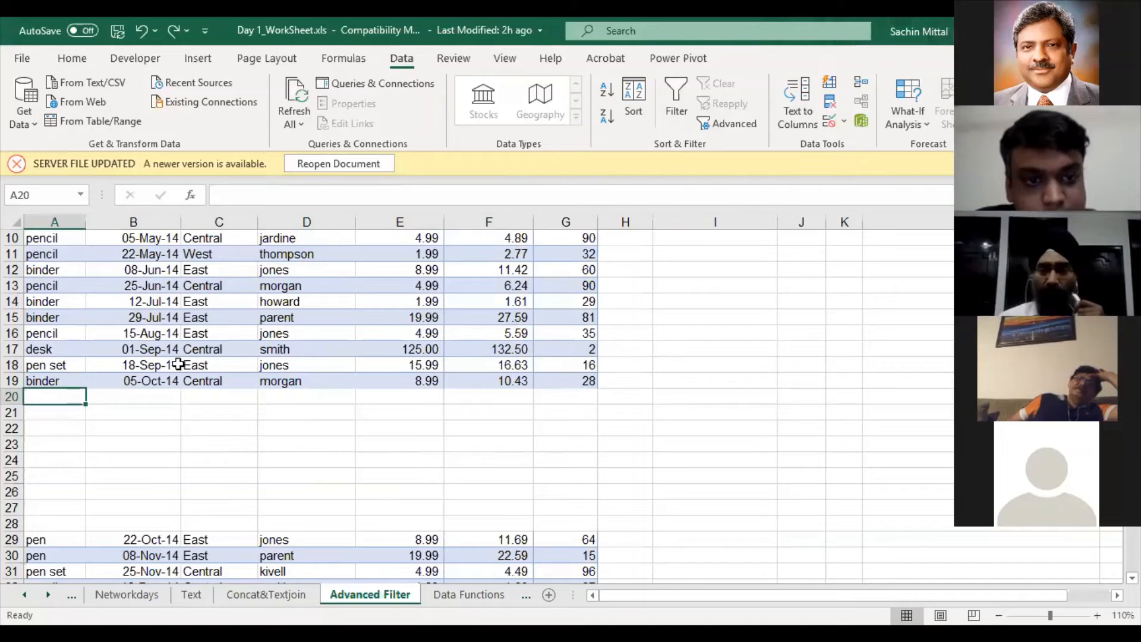
Examine the first block of the order table, from its header row down to the blank rows
scroll(178, 364, up, 1)
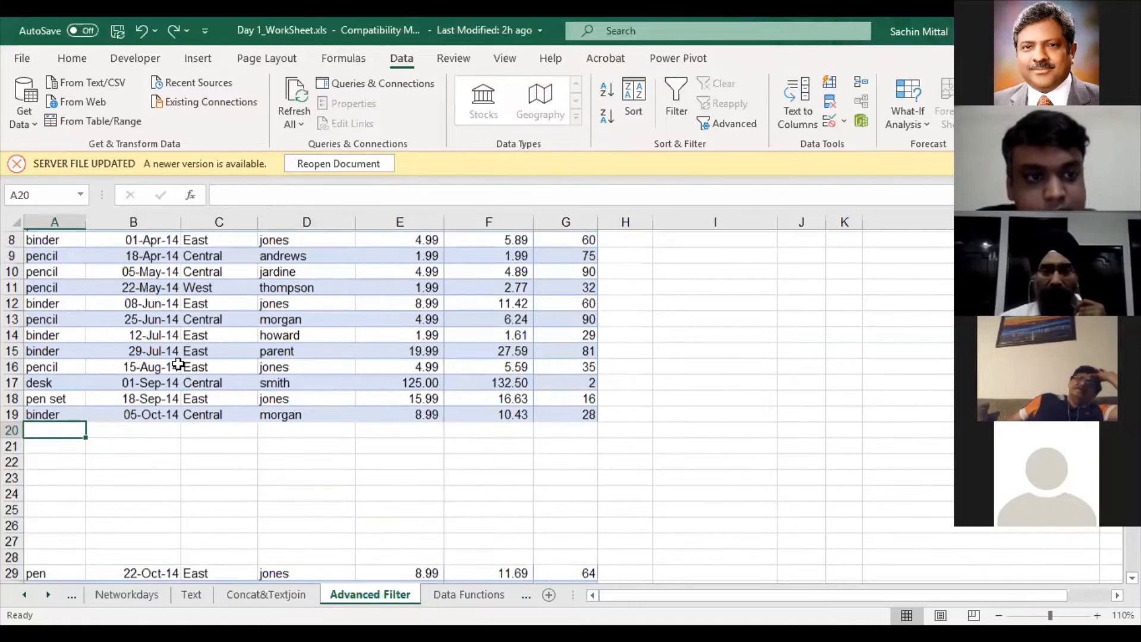
scroll(178, 364, up, 3)
click(172, 291)
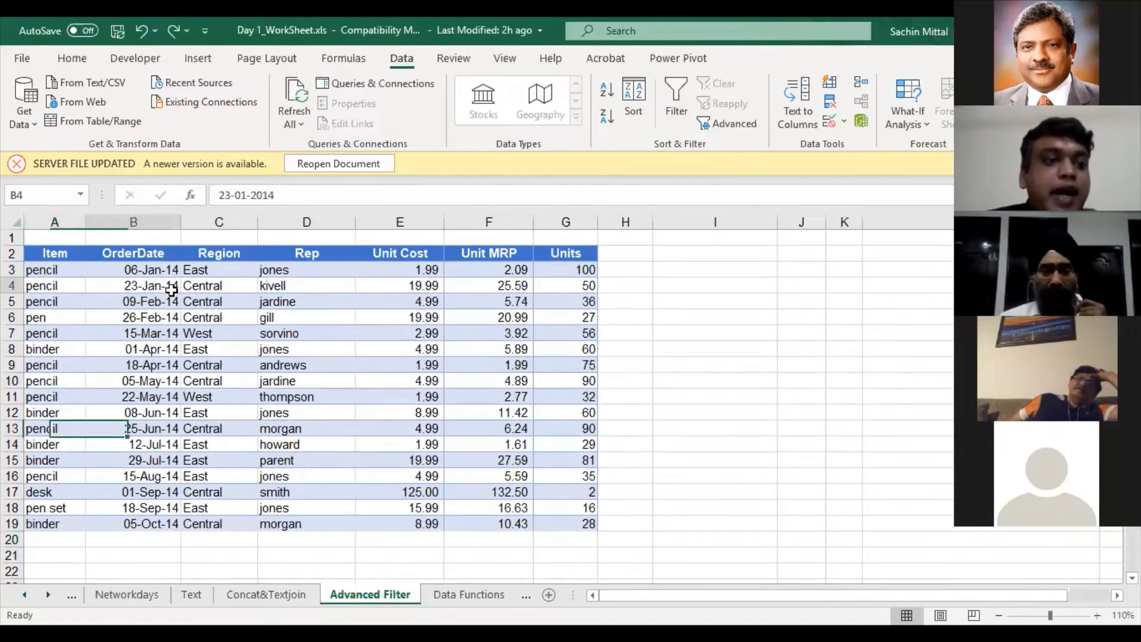
key(Left)
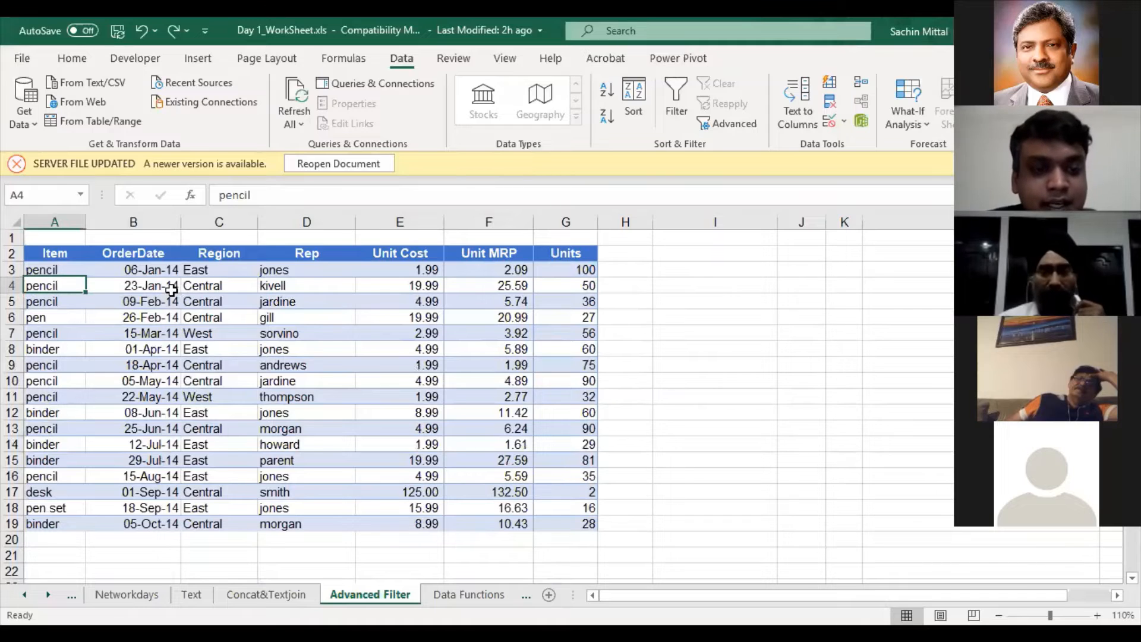
key(Right)
key(Right)
key(Right)
scroll(271, 378, down, 2)
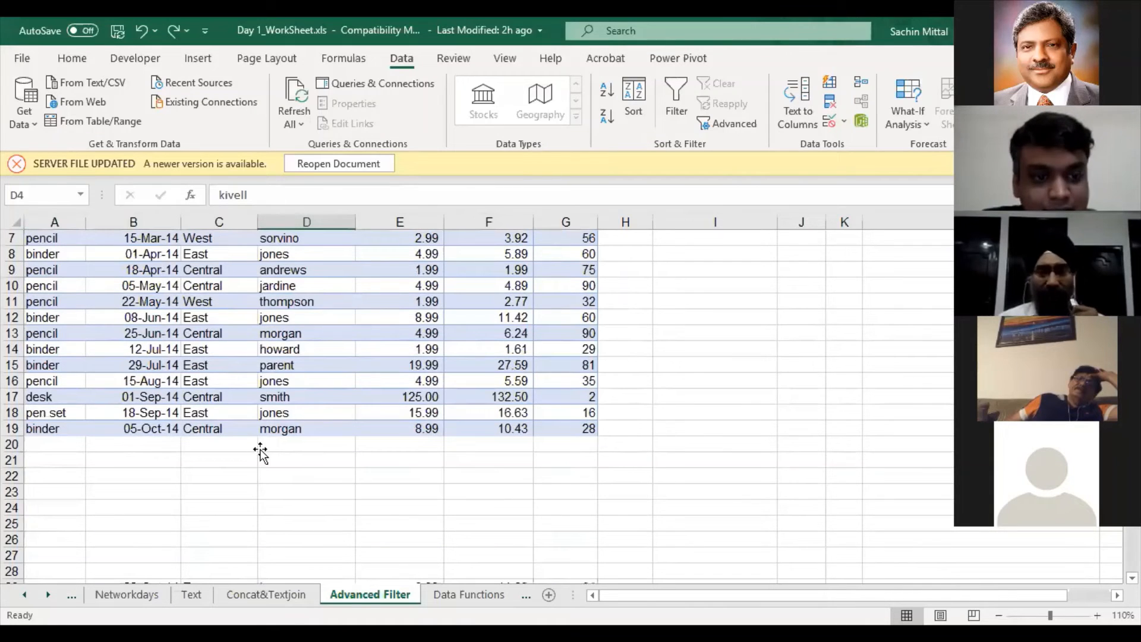
click(260, 449)
scroll(277, 420, down, 1)
scroll(301, 375, up, 2)
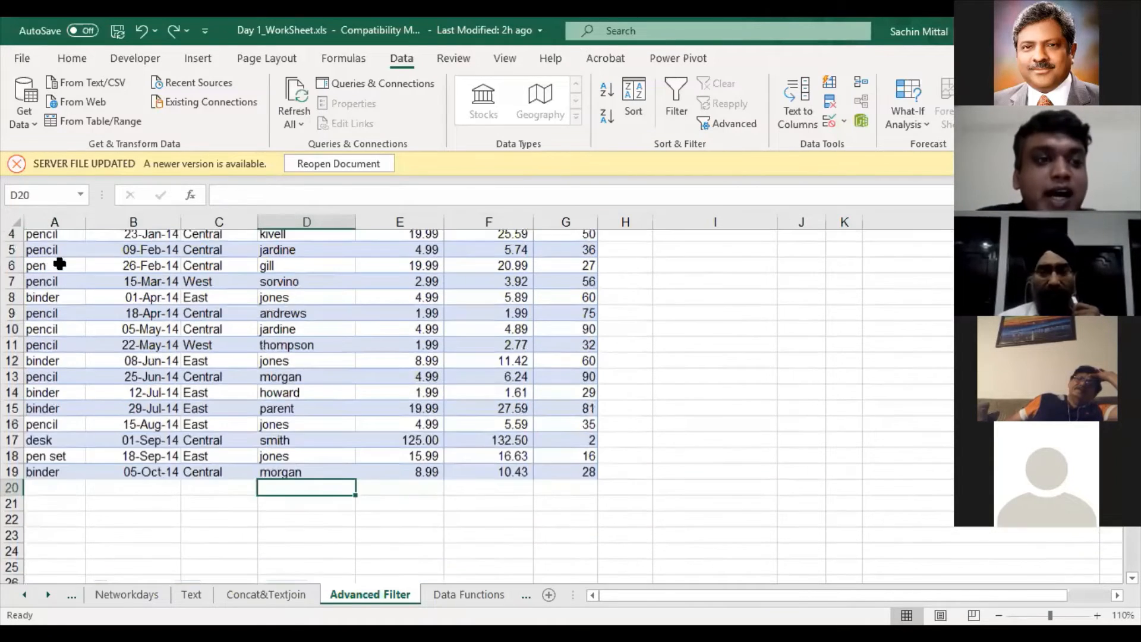
Select the first block of the order table, A2 to G19, to show where the continuous data ends
scroll(60, 262, up, 1)
drag(59, 257, 573, 519)
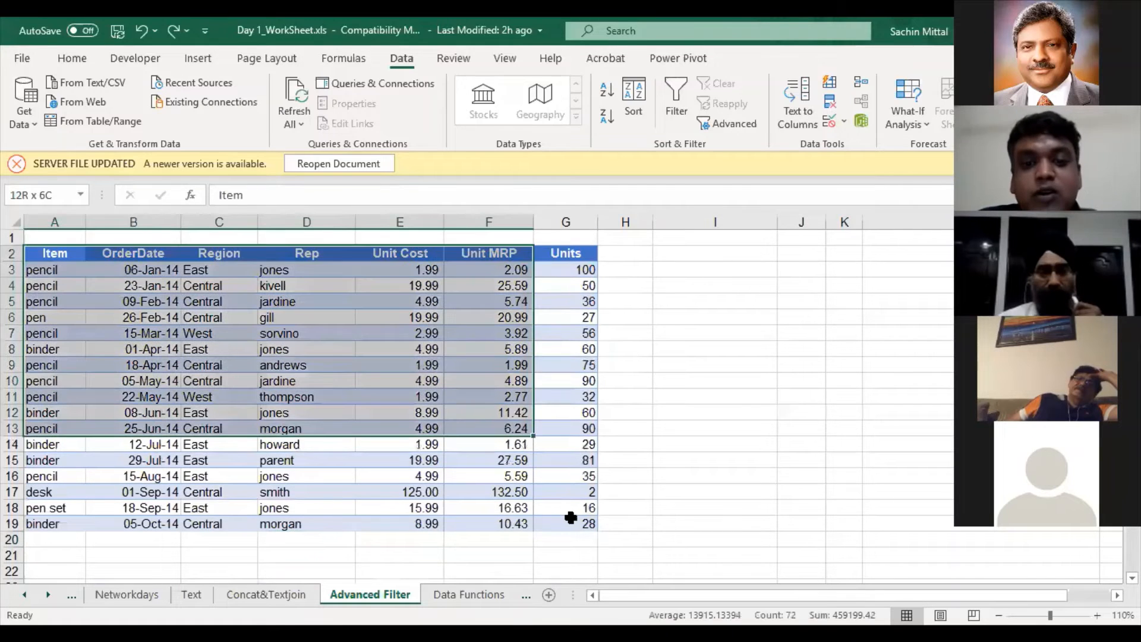
click(404, 444)
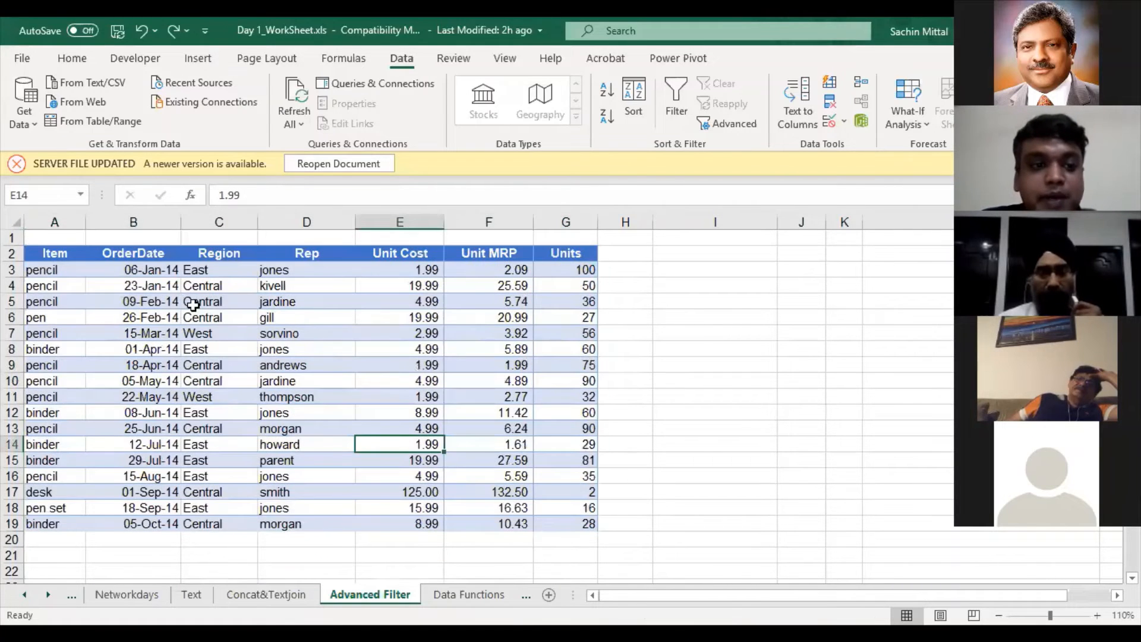
click(51, 256)
shift+click(571, 522)
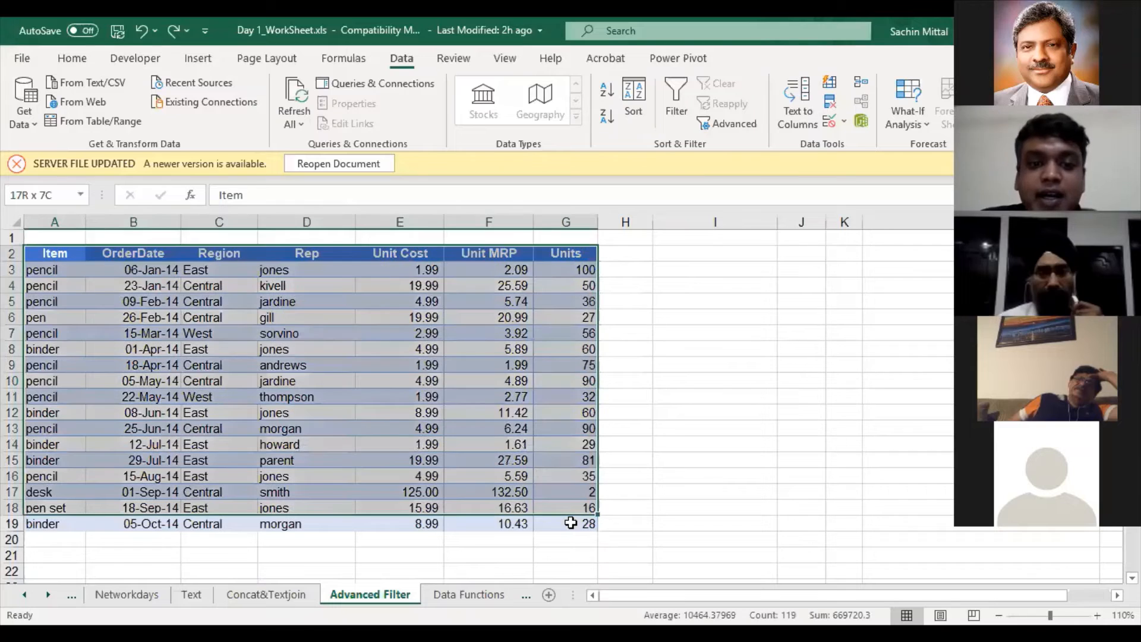
scroll(13, 522, down, 1)
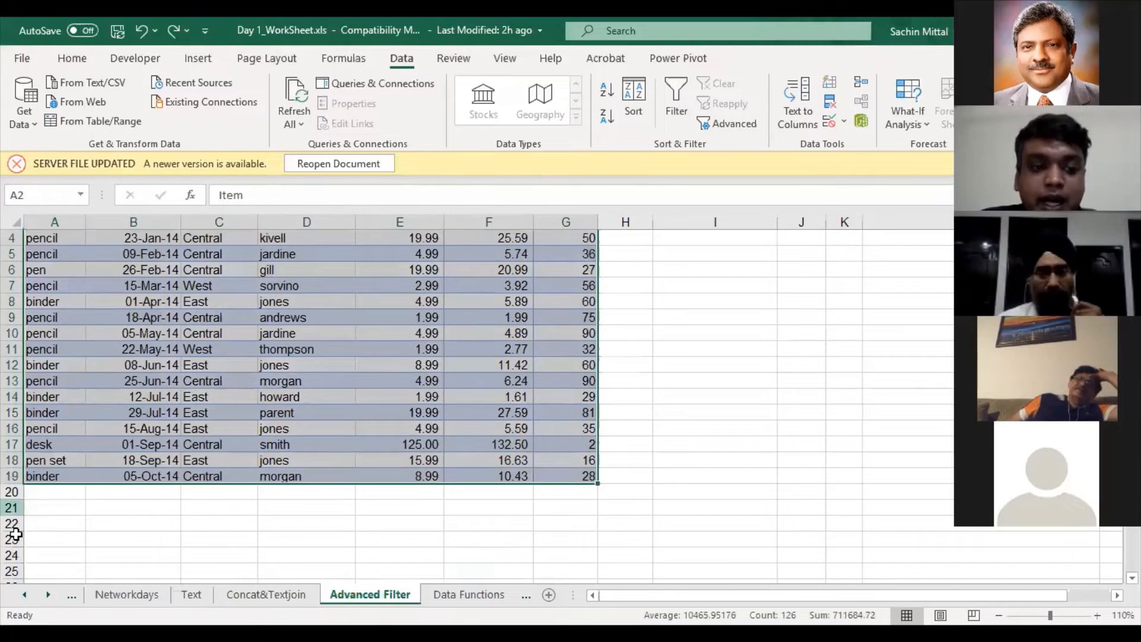
Delete blank rows 22 to 28 so that only rows 20 and 21 separate the two data blocks
click(14, 529)
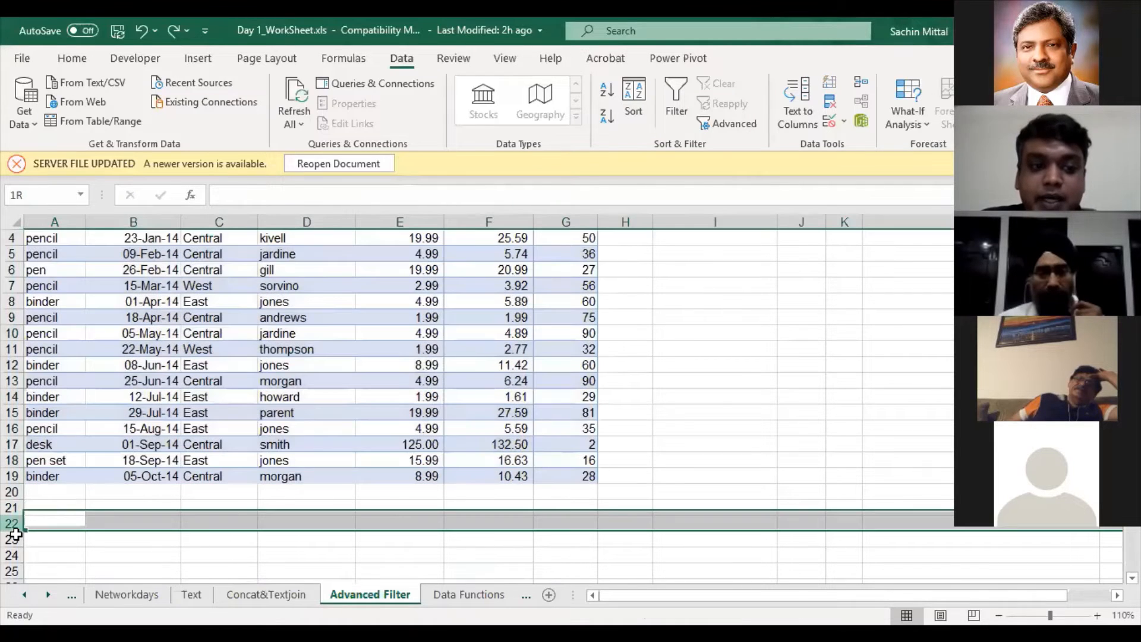
scroll(35, 379, down, 5)
shift+click(36, 379)
key(ctrl+minus)
key(ctrl+Up)
key(ctrl+Up)
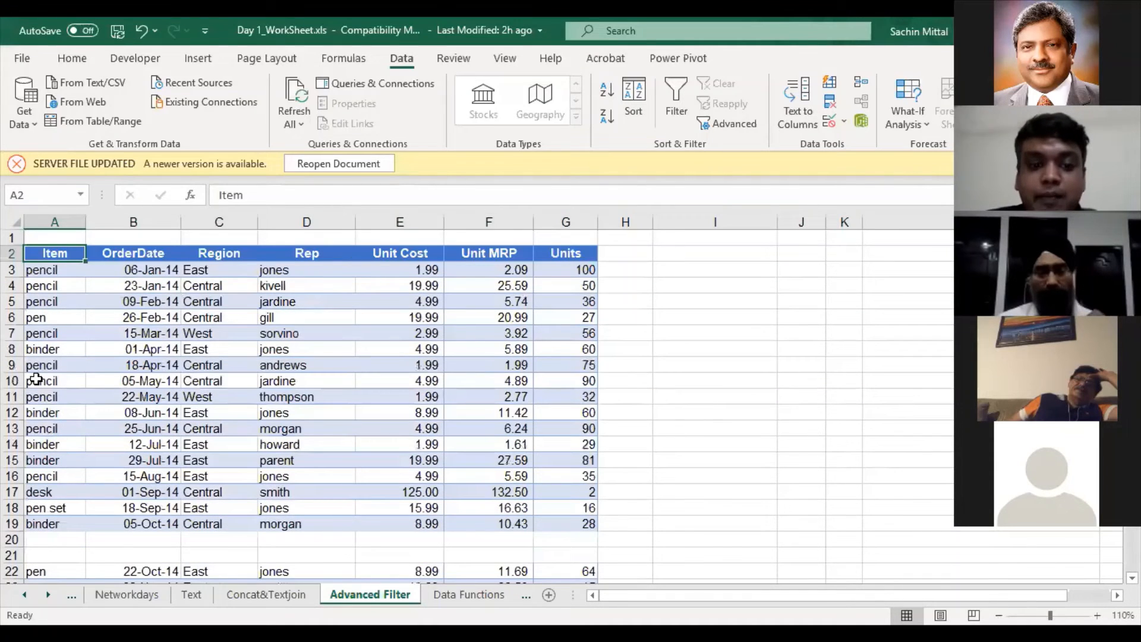
Apply the header filters from a single cell inside the first block of the order table
key(Down)
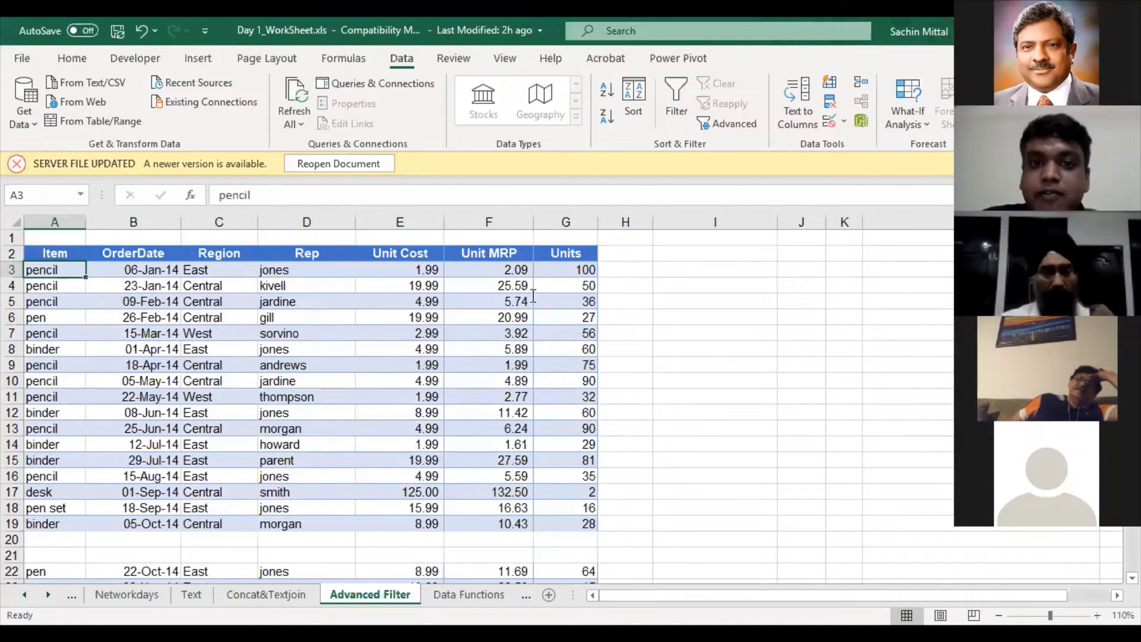
key(Right)
key(Right)
key(Right)
key(ctrl+shift+l)
click(488, 365)
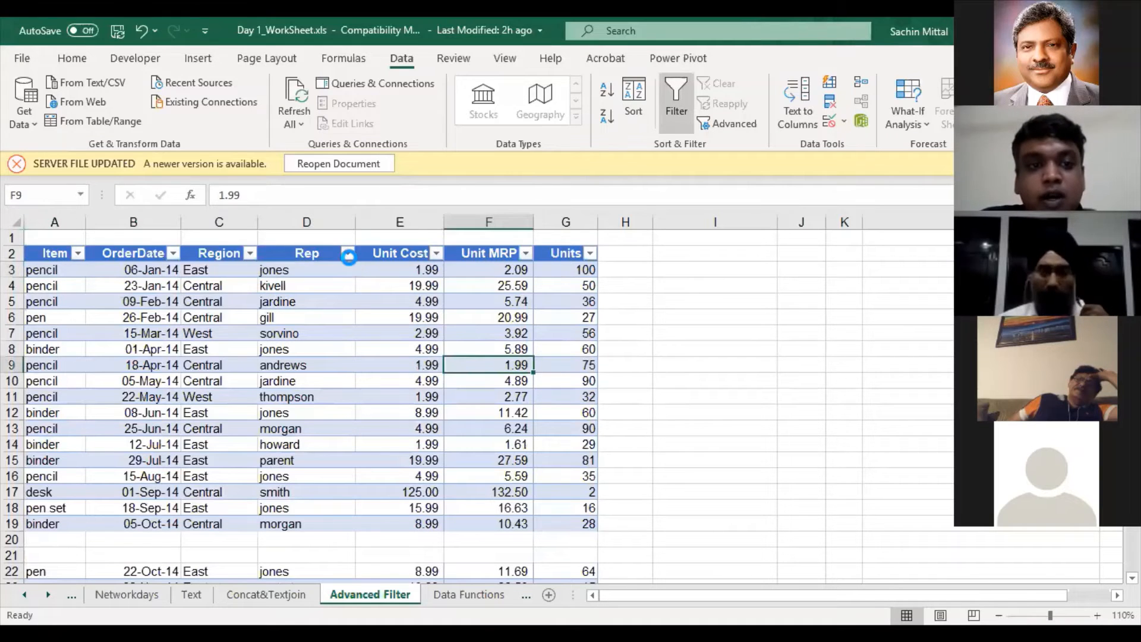
click(72, 539)
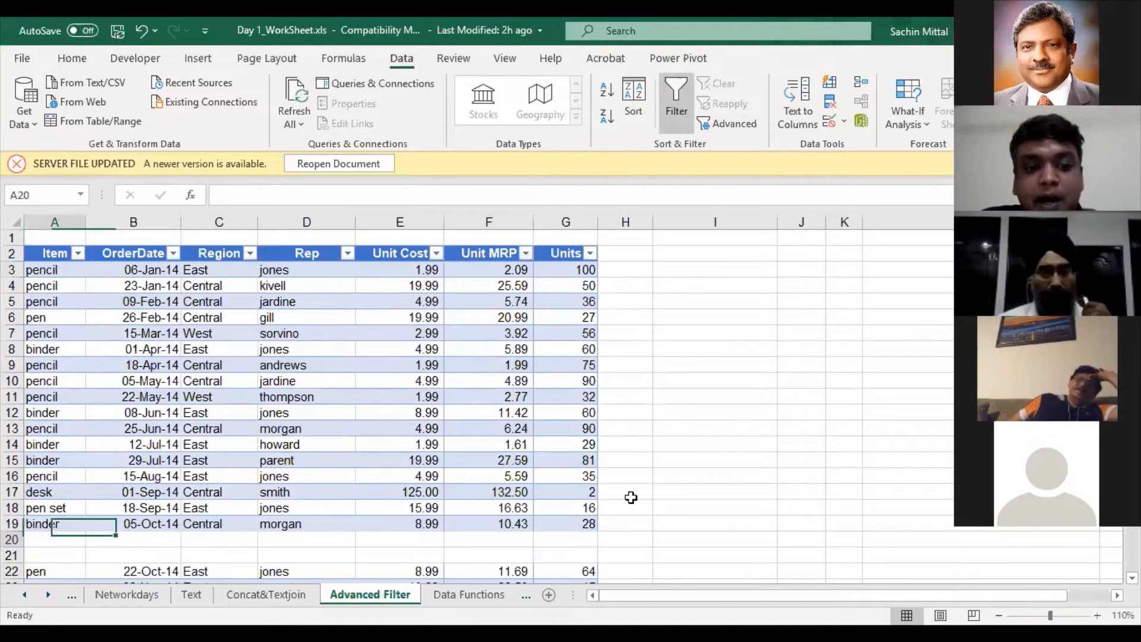
drag(631, 502, 636, 513)
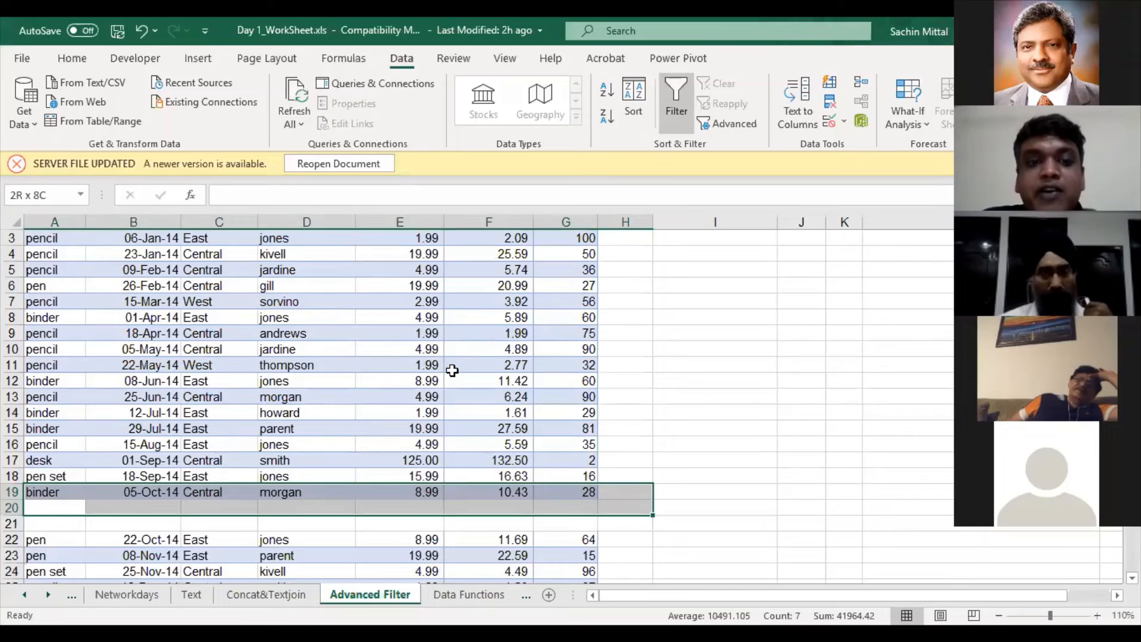
scroll(243, 260, up, 1)
click(251, 254)
click(112, 445)
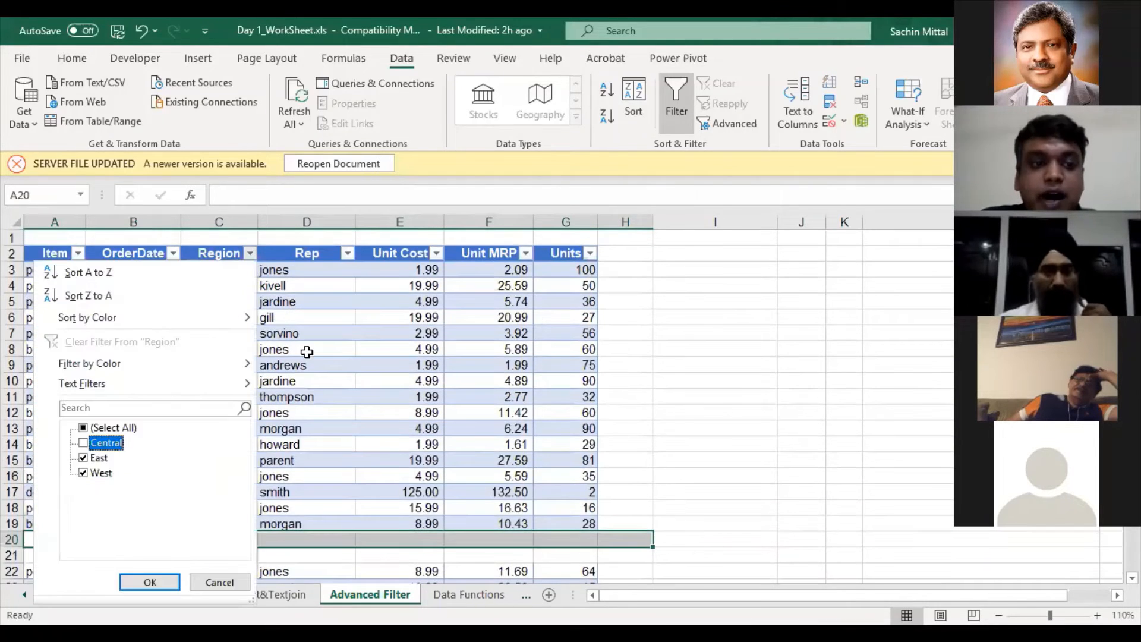
click(304, 381)
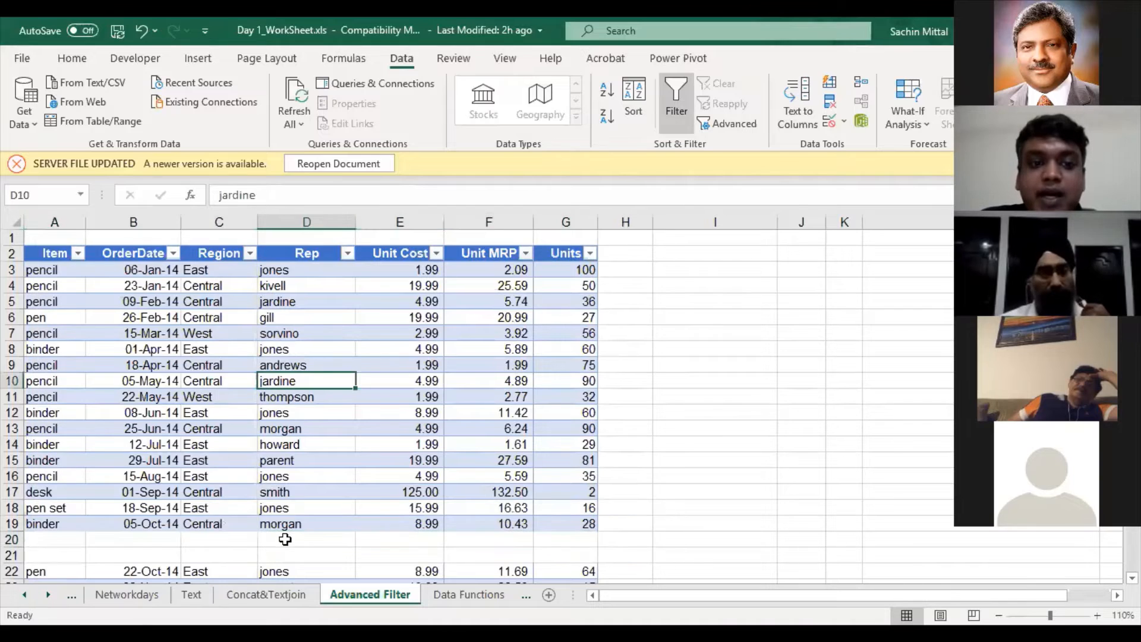
key(Up)
key(Up)
drag(286, 541, 285, 558)
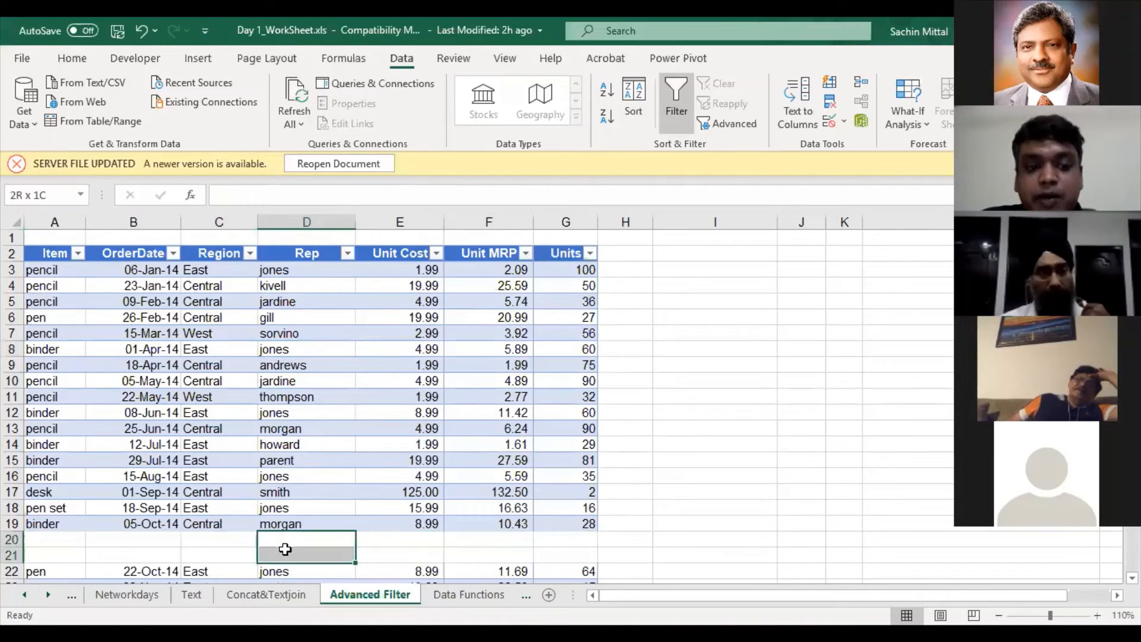
click(12, 540)
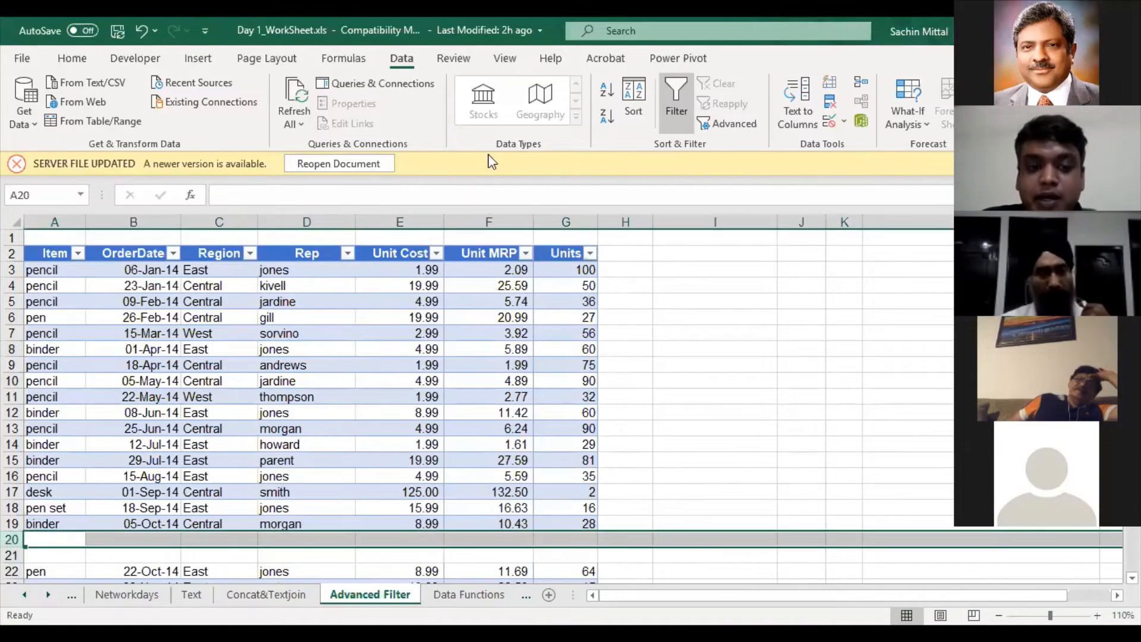
click(297, 476)
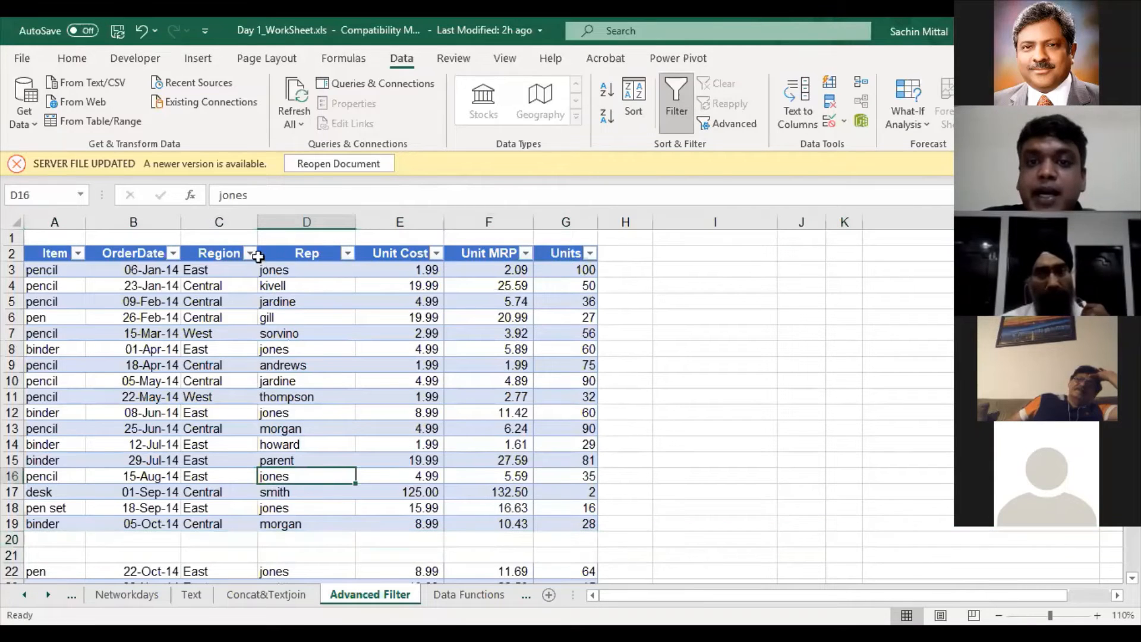
Filter the Region column to show only Central
click(252, 255)
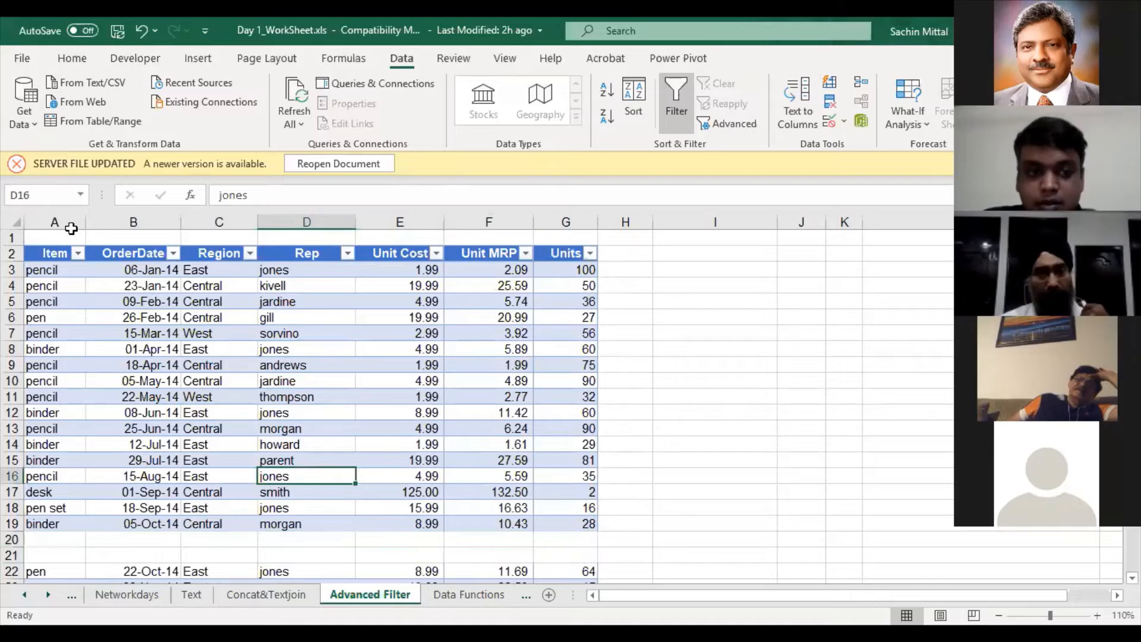
drag(71, 234, 604, 528)
click(249, 269)
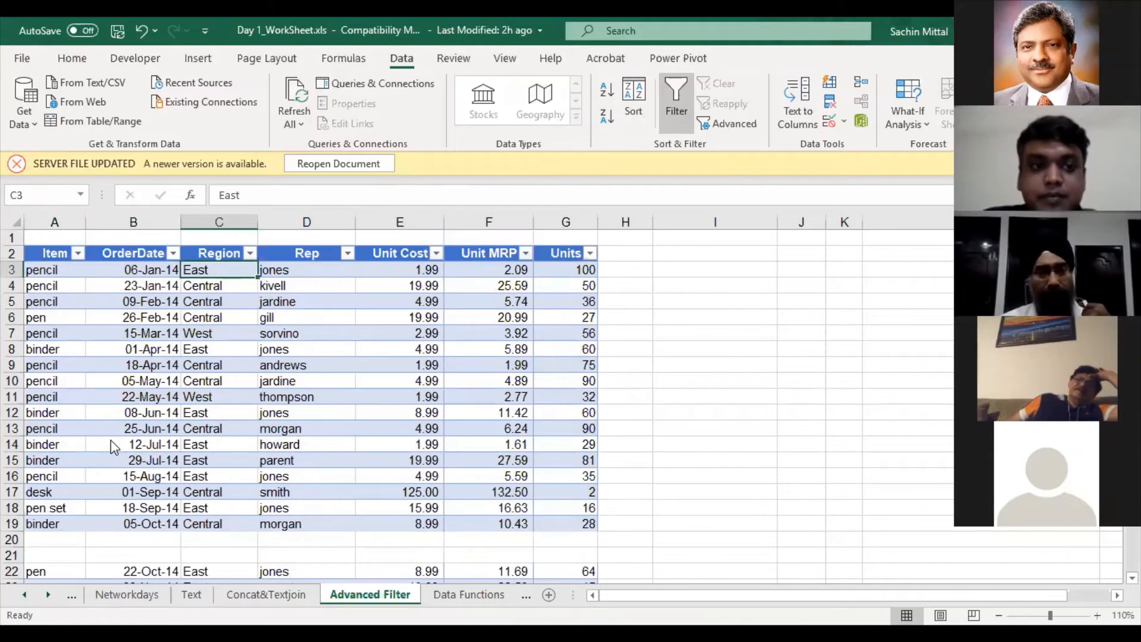
click(143, 583)
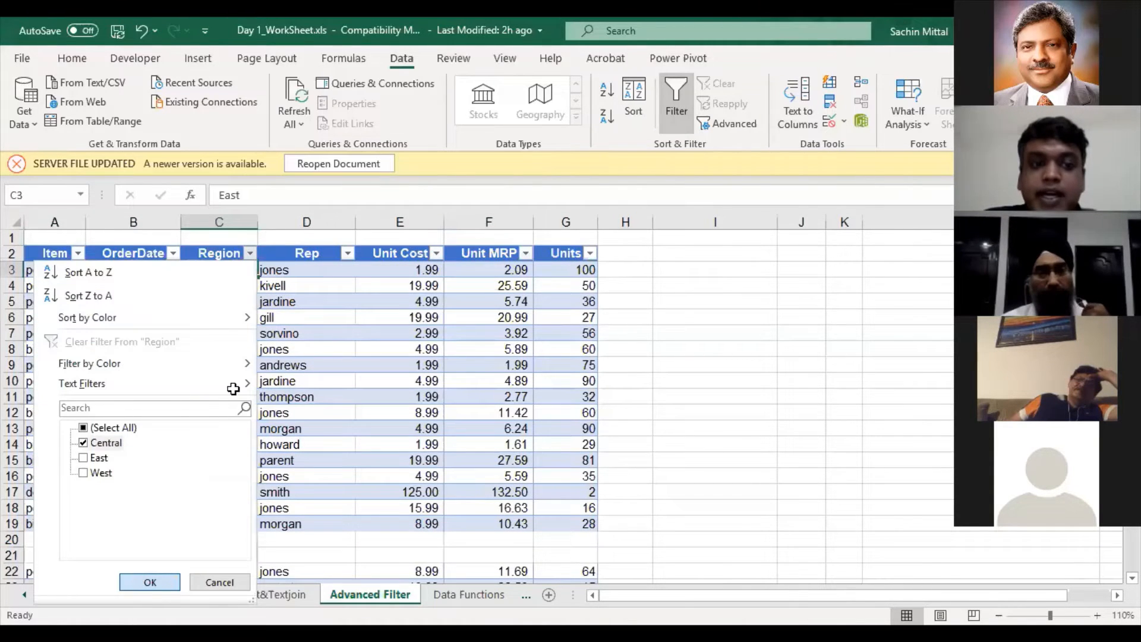
Clear the Central filter from the Region column and turn off the filters on the header row
scroll(242, 364, down, 3)
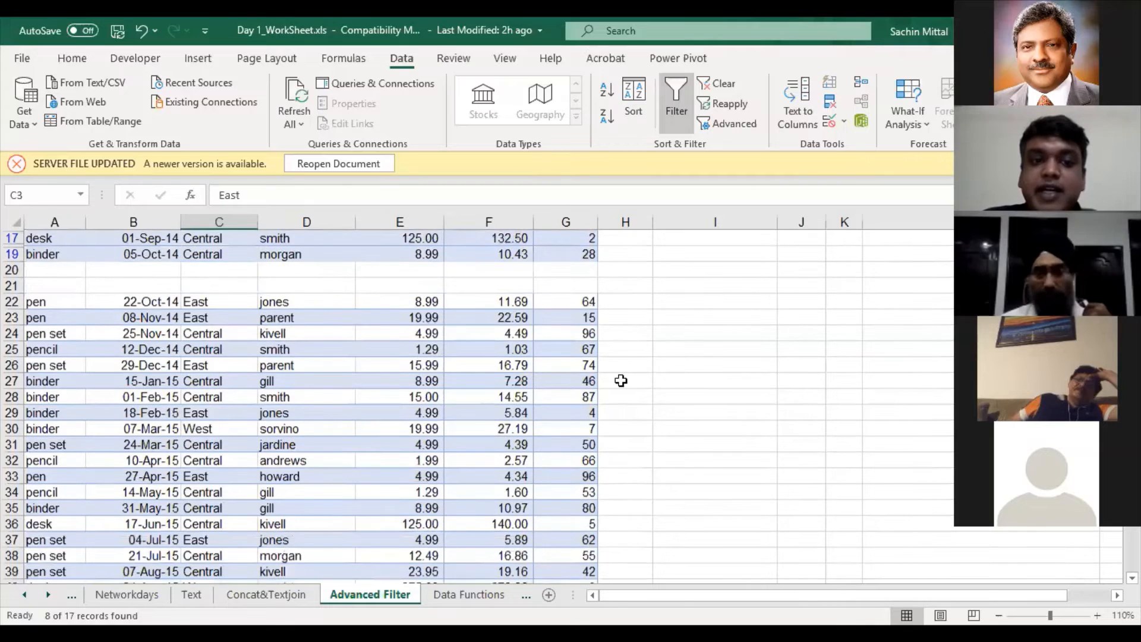
scroll(7, 346, up, 3)
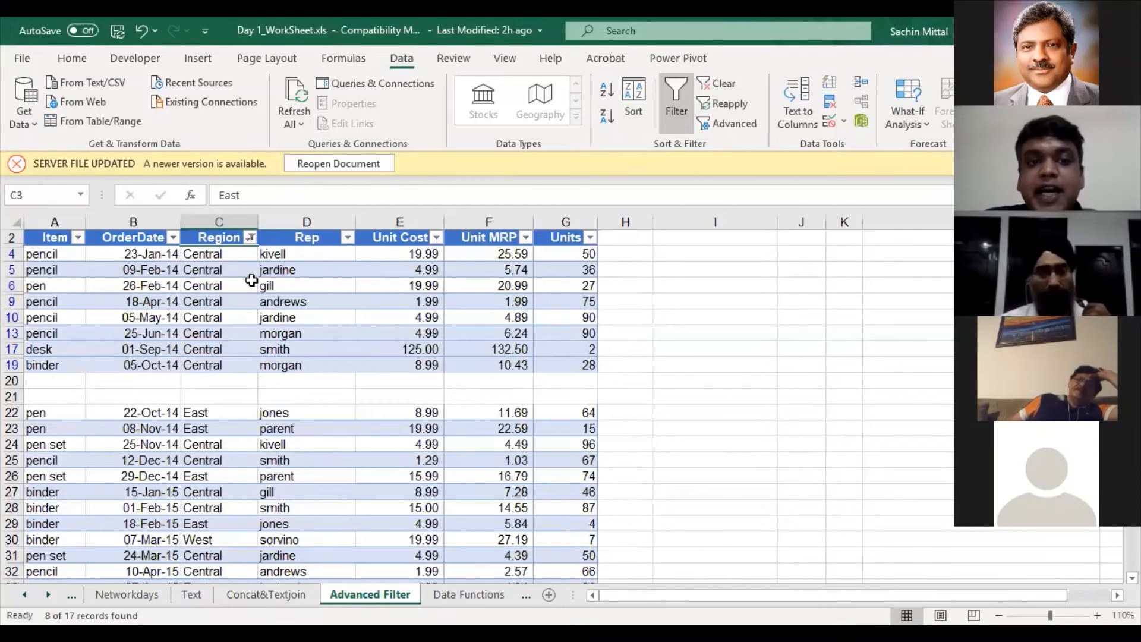
click(250, 237)
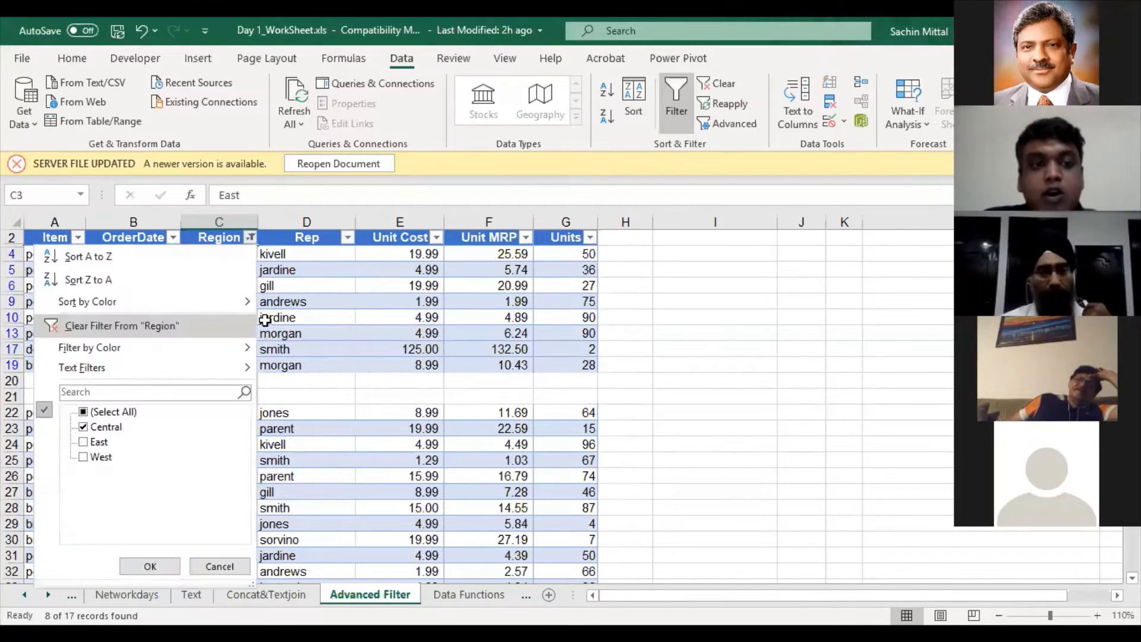
click(137, 327)
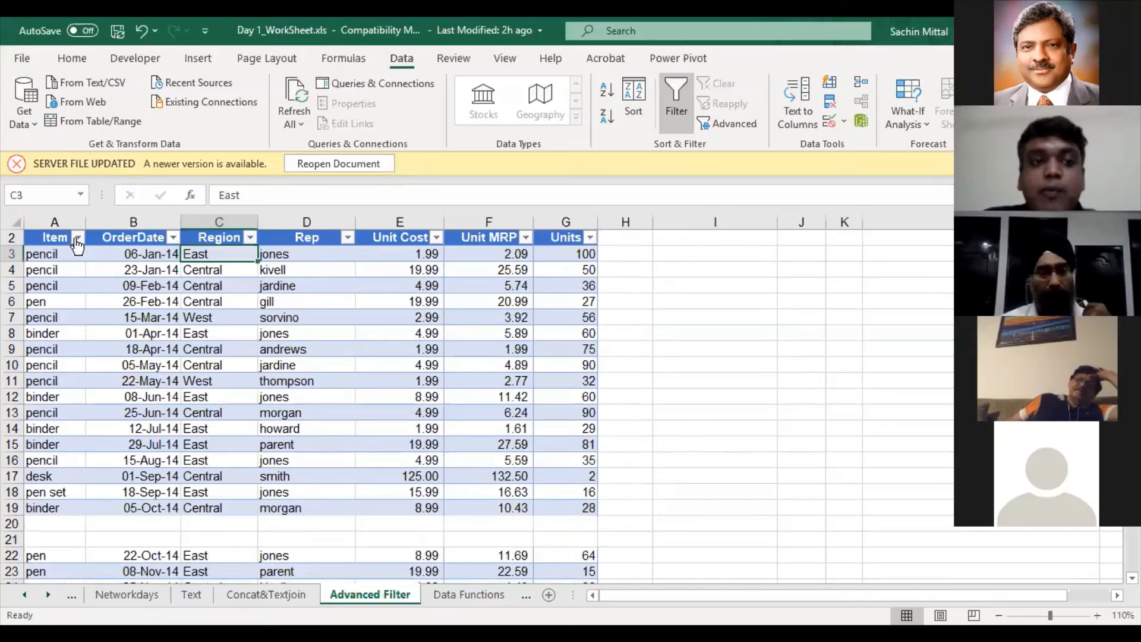
click(689, 122)
click(306, 318)
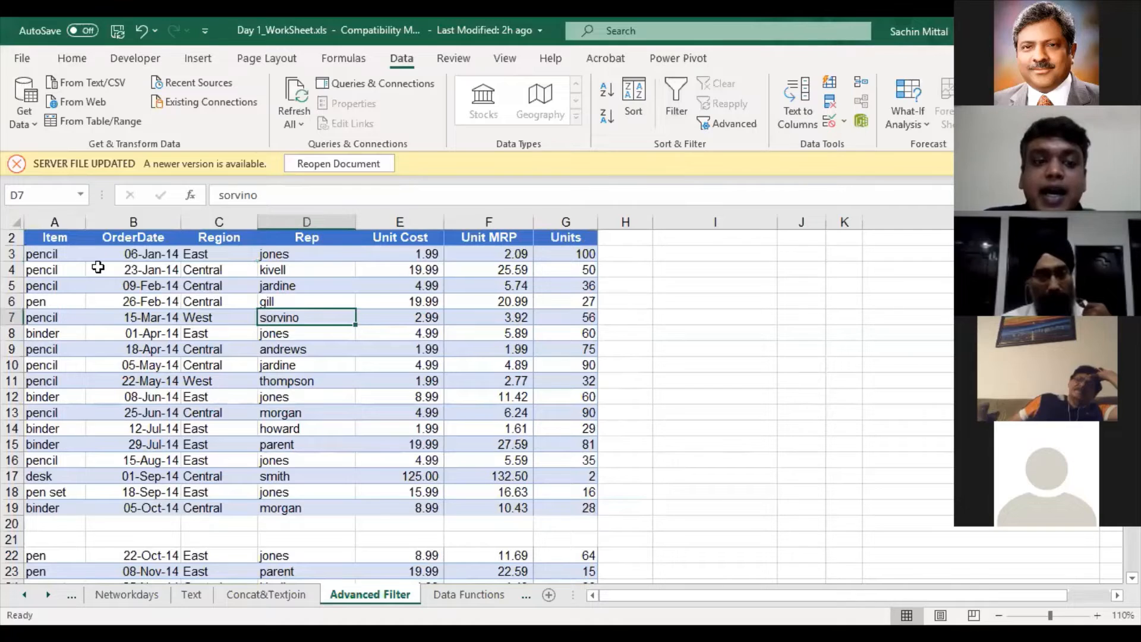
Apply header filters to the whole range from the Item header in A2 through the last used cell, including the blank rows
scroll(272, 499, down, 2)
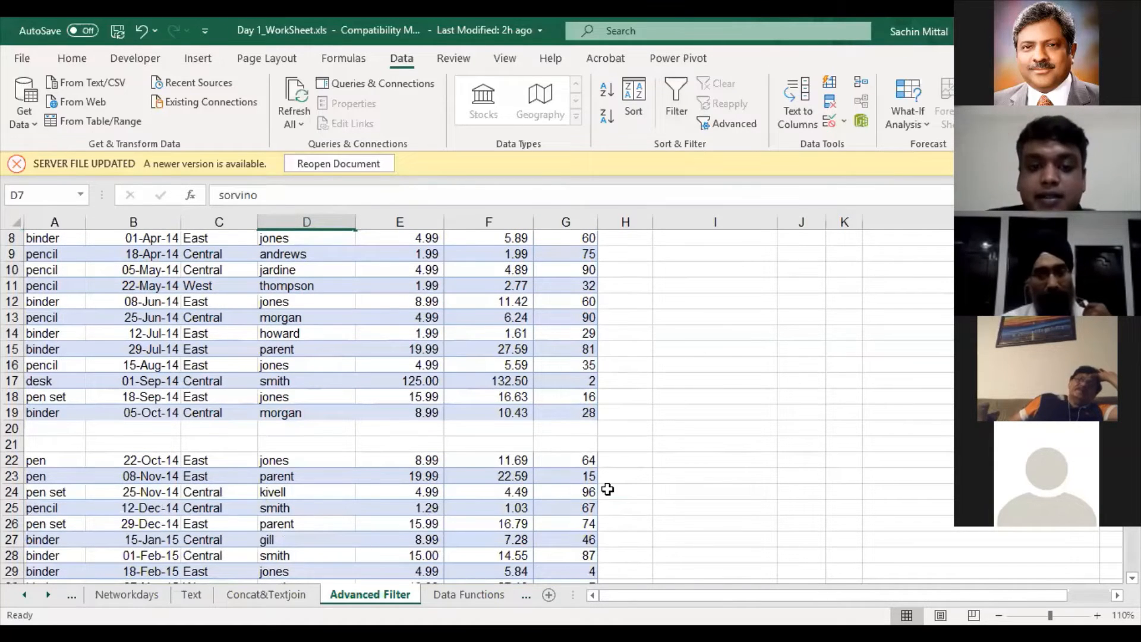
scroll(89, 231, up, 3)
click(59, 250)
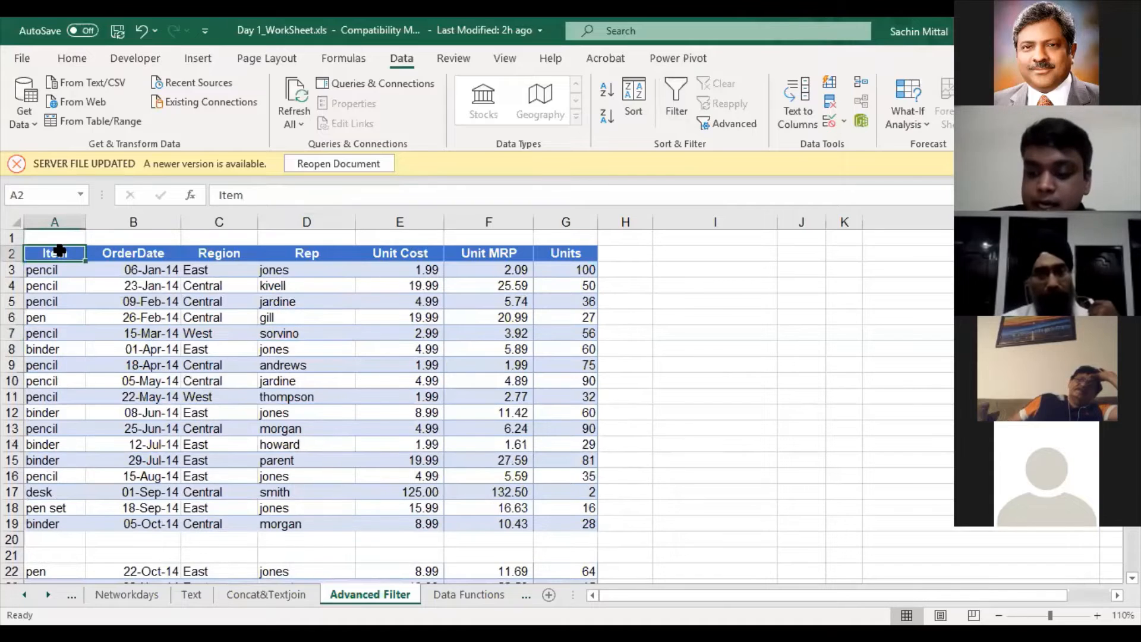
key(ctrl+shift+End)
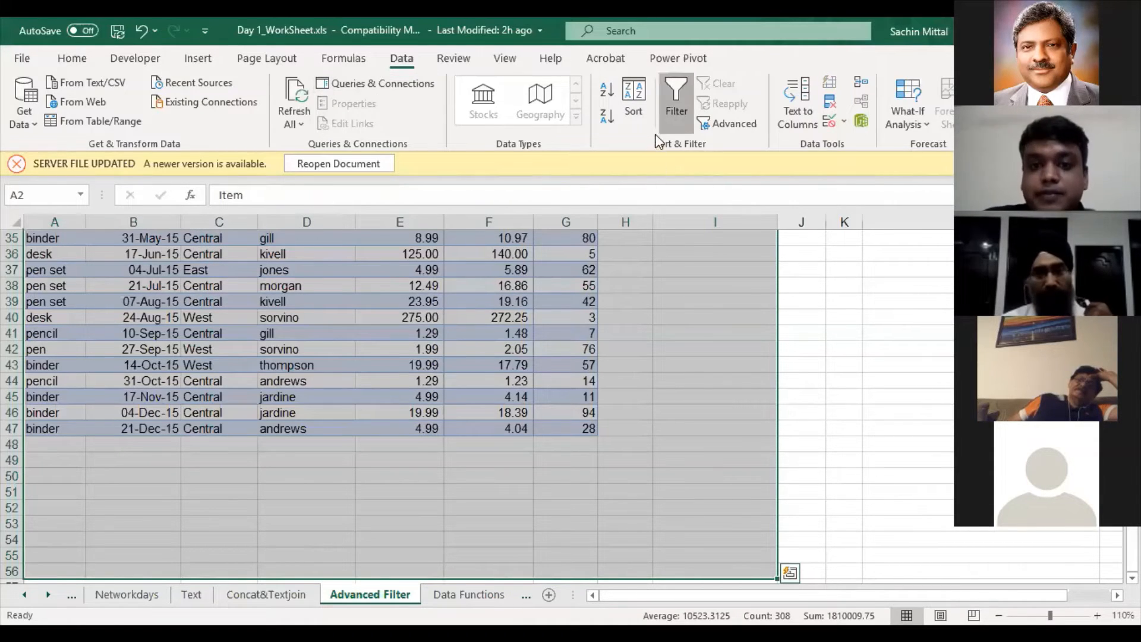
scroll(416, 300, up, 10)
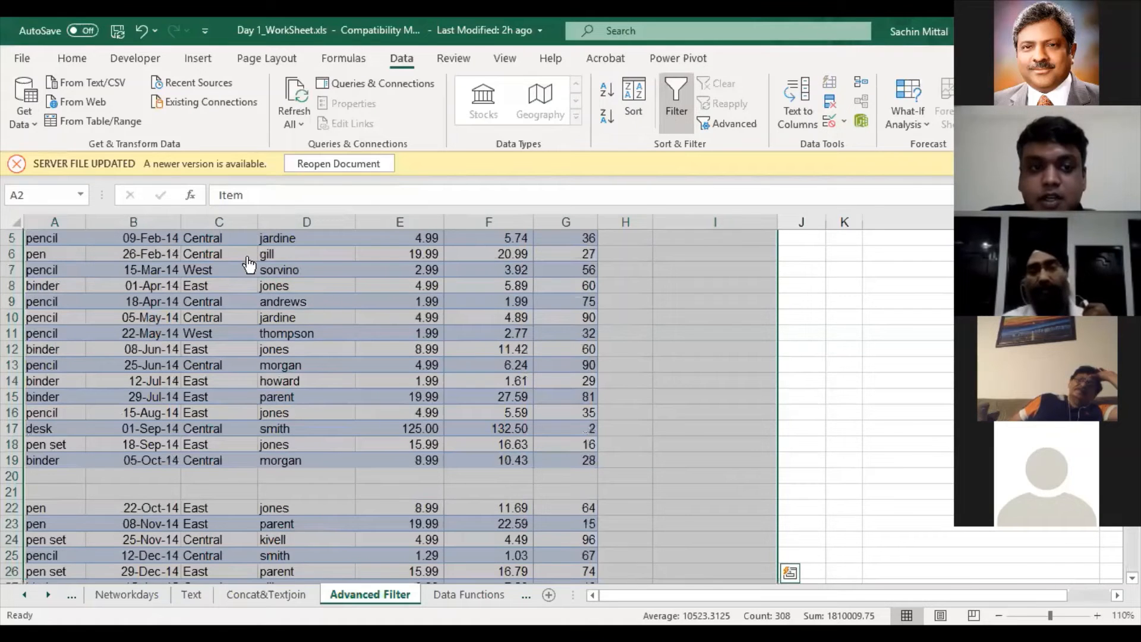
scroll(297, 357, up, 2)
click(307, 365)
Filter the Region column to show only the Central rows
click(247, 254)
click(83, 428)
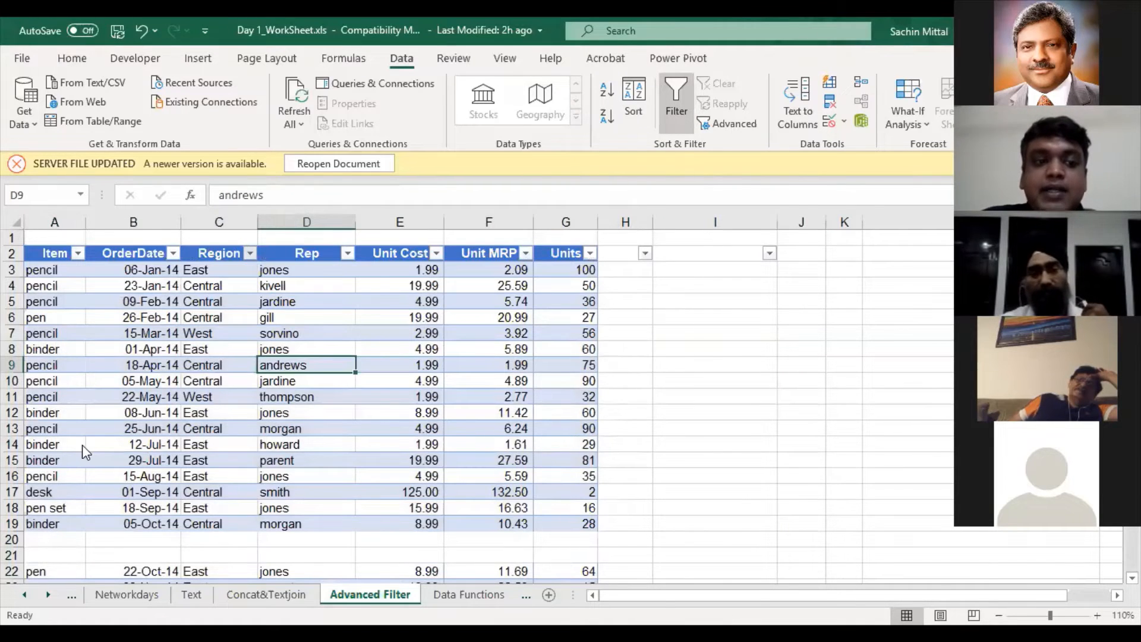
click(82, 444)
click(164, 584)
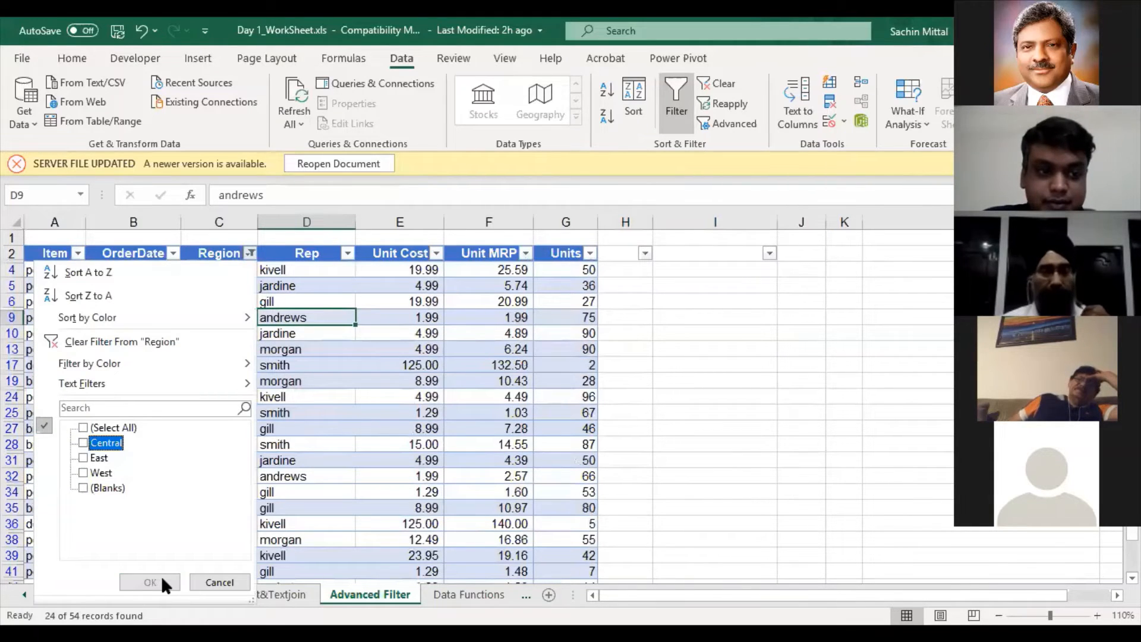
Filter the Region column to blank cells only, and clear that filter again
click(84, 488)
click(161, 582)
click(248, 255)
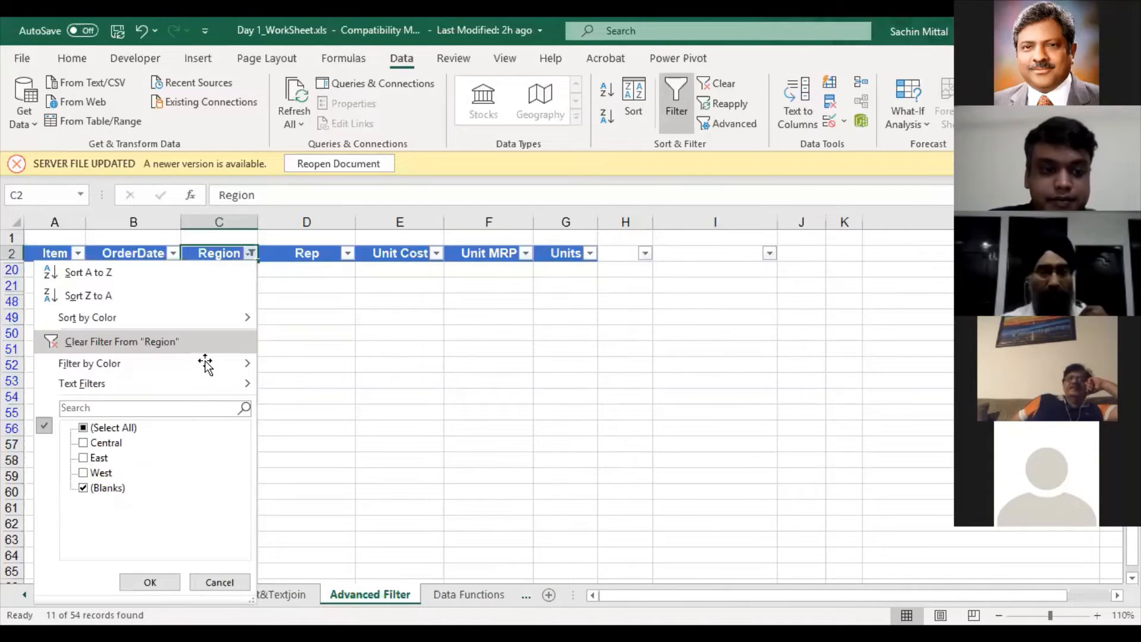
click(202, 350)
Delete the empty rows 20 and 21 inside the data and remove the filters from the header row
click(238, 374)
key(ctrl+Down)
key(Down)
key(shift+Down)
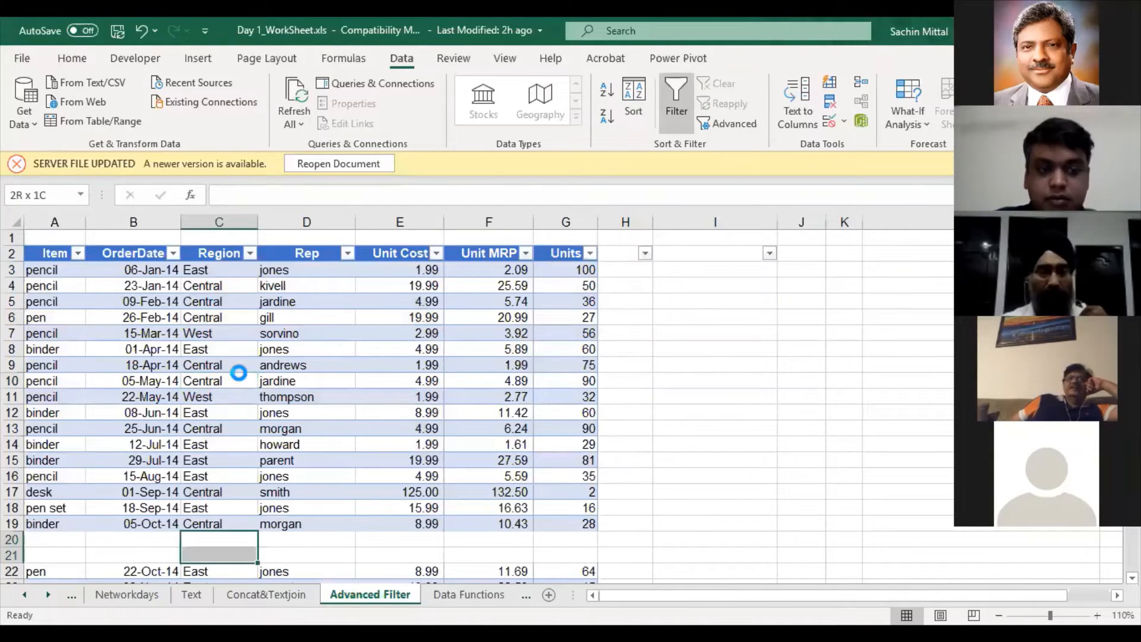
key(shift+space)
key(ctrl+minus)
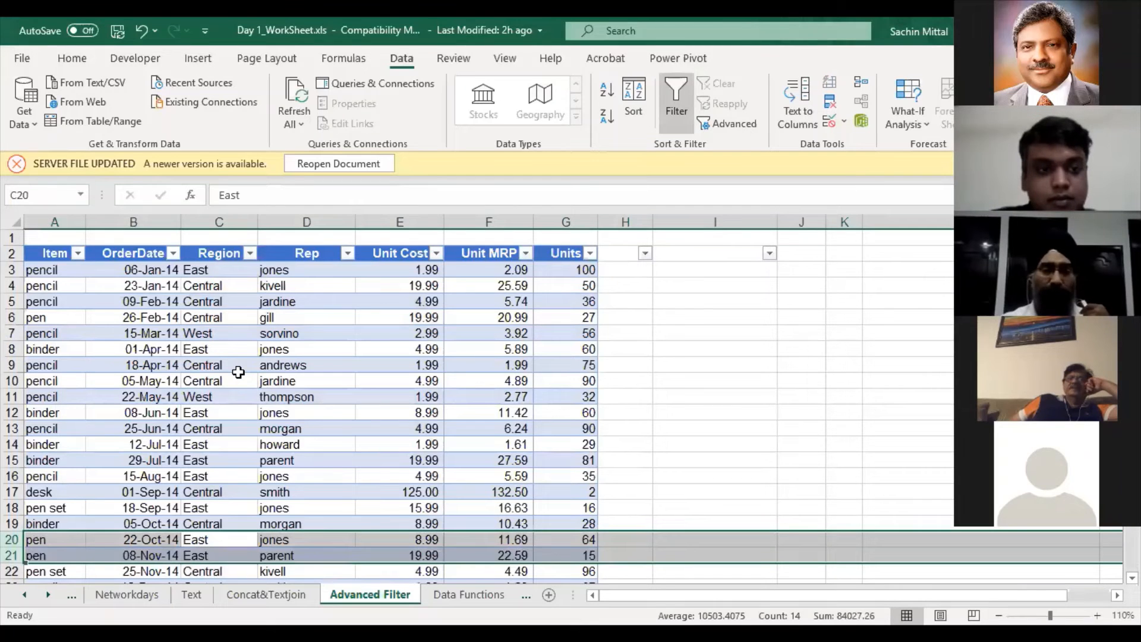
key(ctrl+Up)
key(ctrl+shift+l)
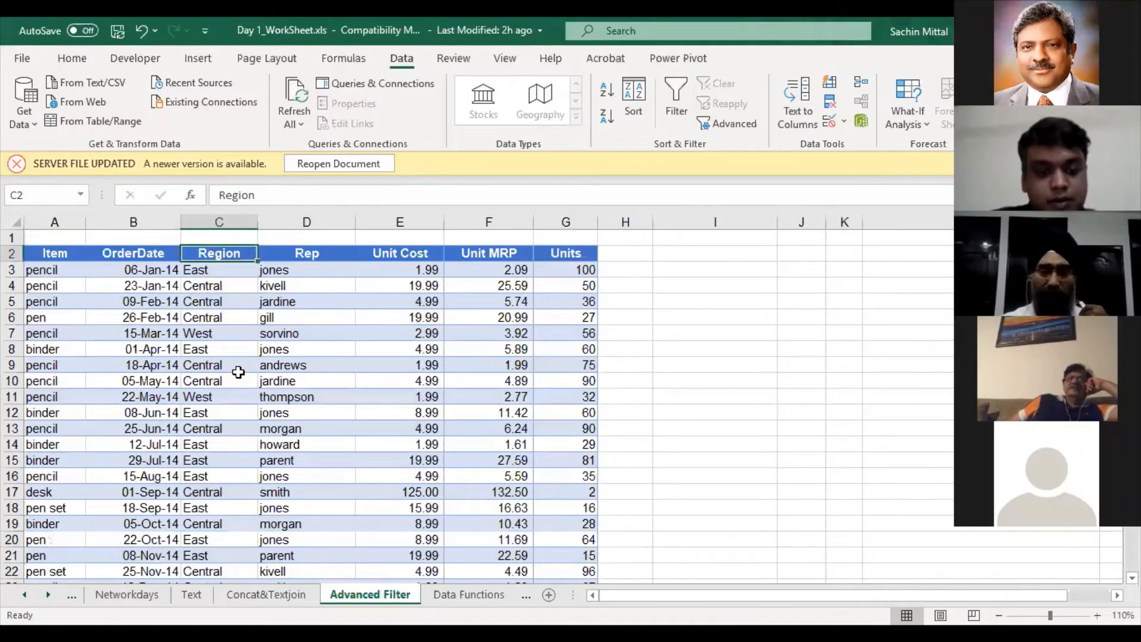
Examine the Region and Rep columns from the header to the last data row for remaining gaps
key(ctrl+Down)
key(Right)
key(ctrl+Up)
key(ctrl+Up)
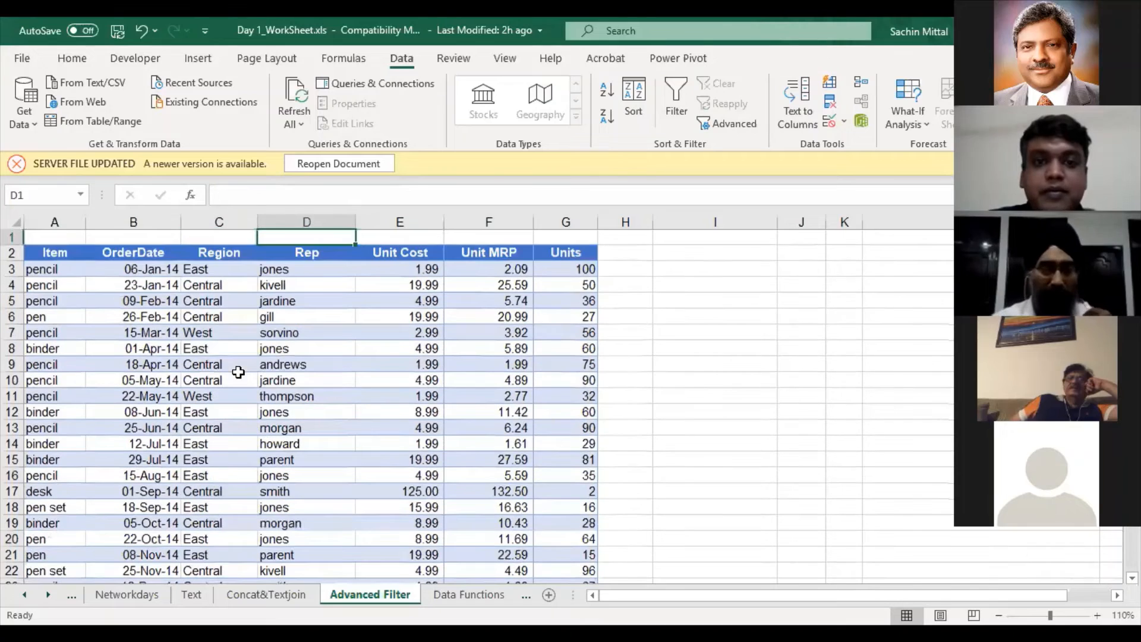
key(Down)
key(Down)
key(Left)
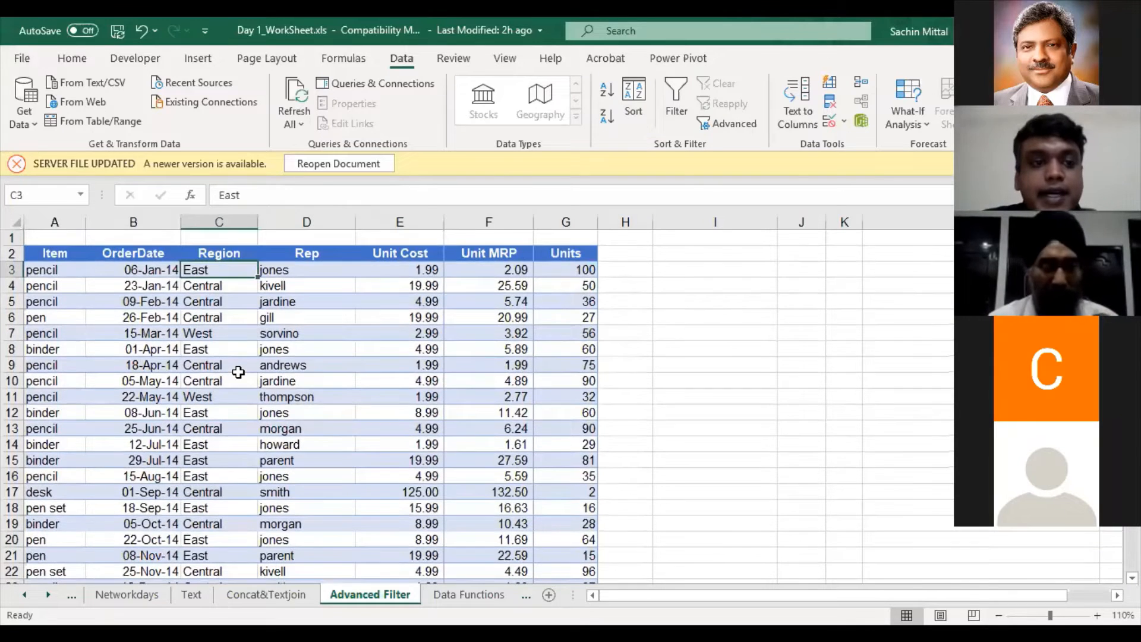
key(Up)
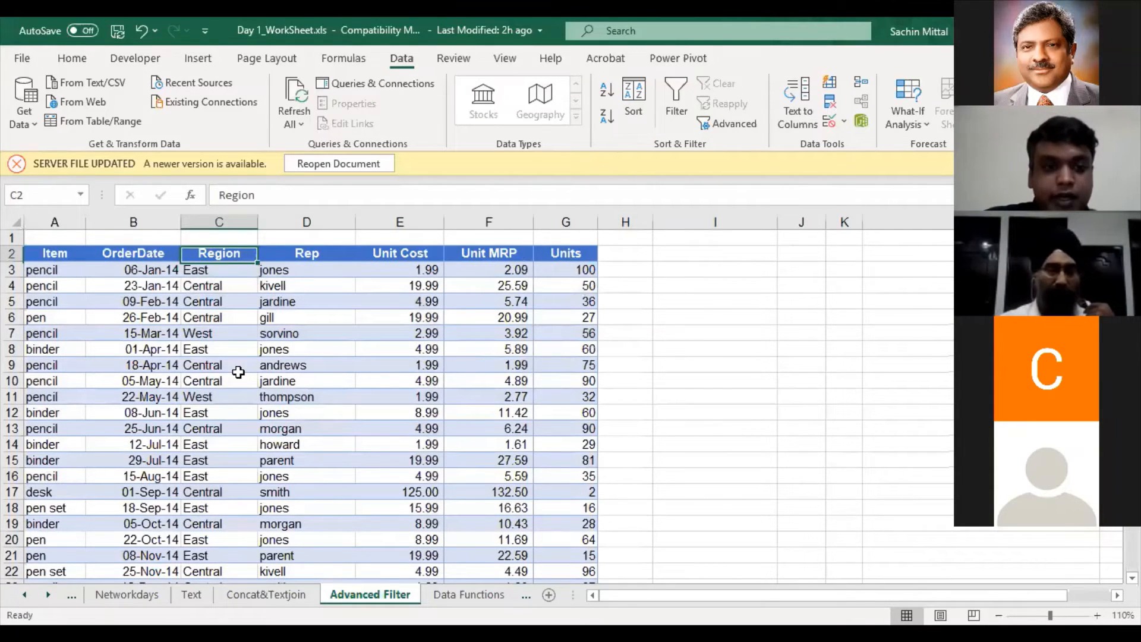
Apply filters to the header row from Item to Units
key(Home)
key(ctrl+shift+Right)
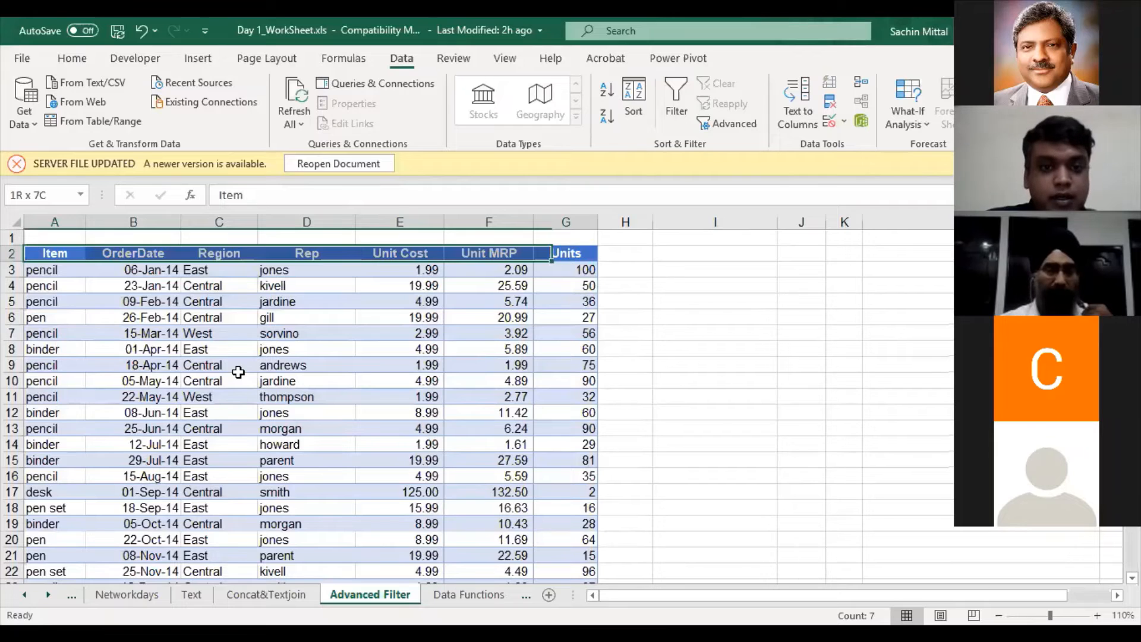
key(ctrl+shift+Down)
key(ctrl+shift+Down)
key(ctrl+shift+Up)
key(ctrl+shift+Up)
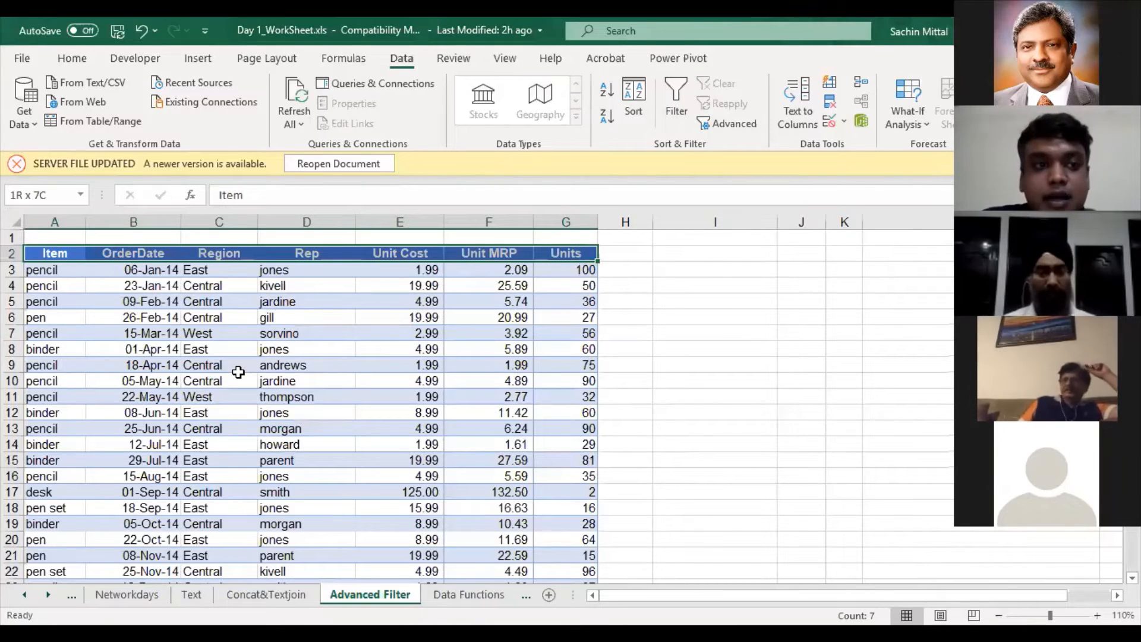
key(ctrl+shift+l)
Fill the Unit Cost cells E5, E14, E18 and E7 with yellow and filter the column by that cell color
click(431, 303)
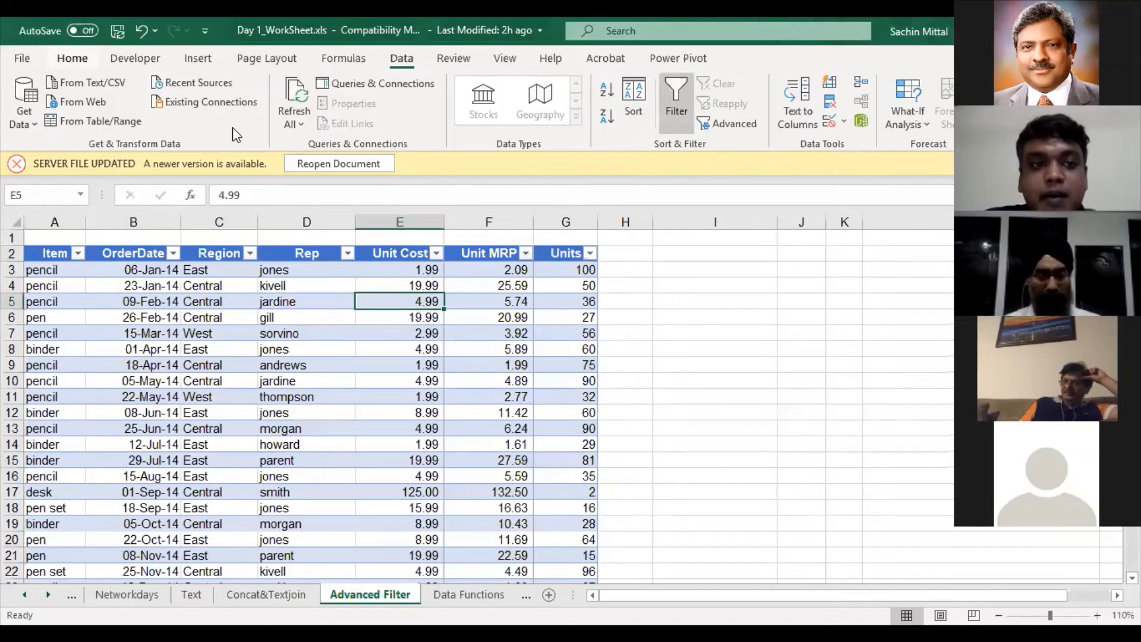
scroll(225, 116, up, 5)
click(226, 116)
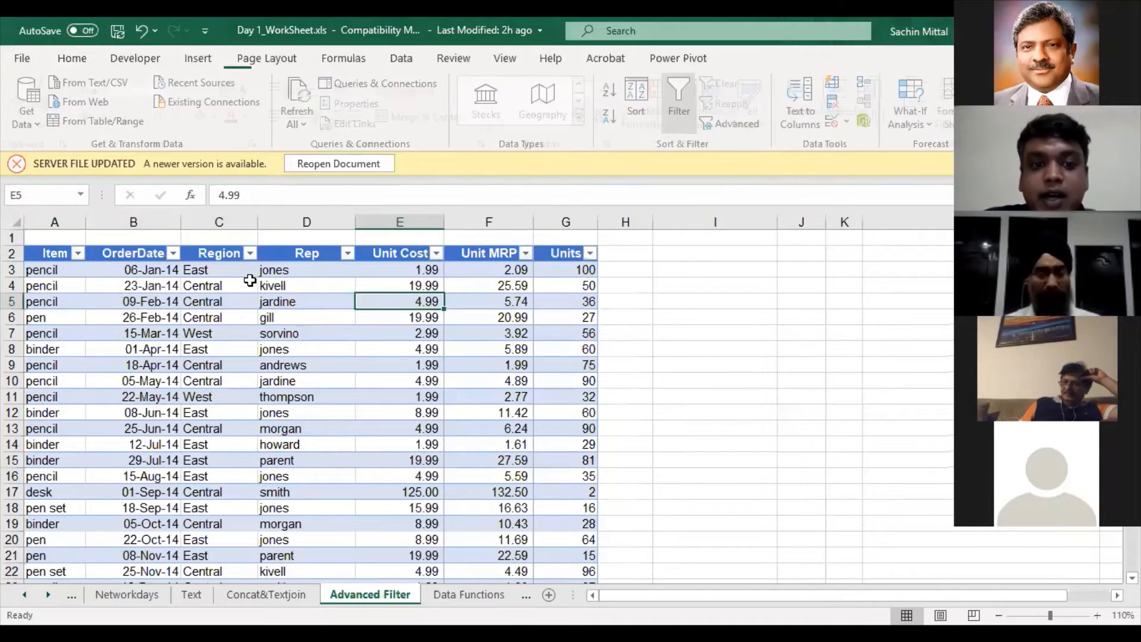
click(250, 280)
click(391, 443)
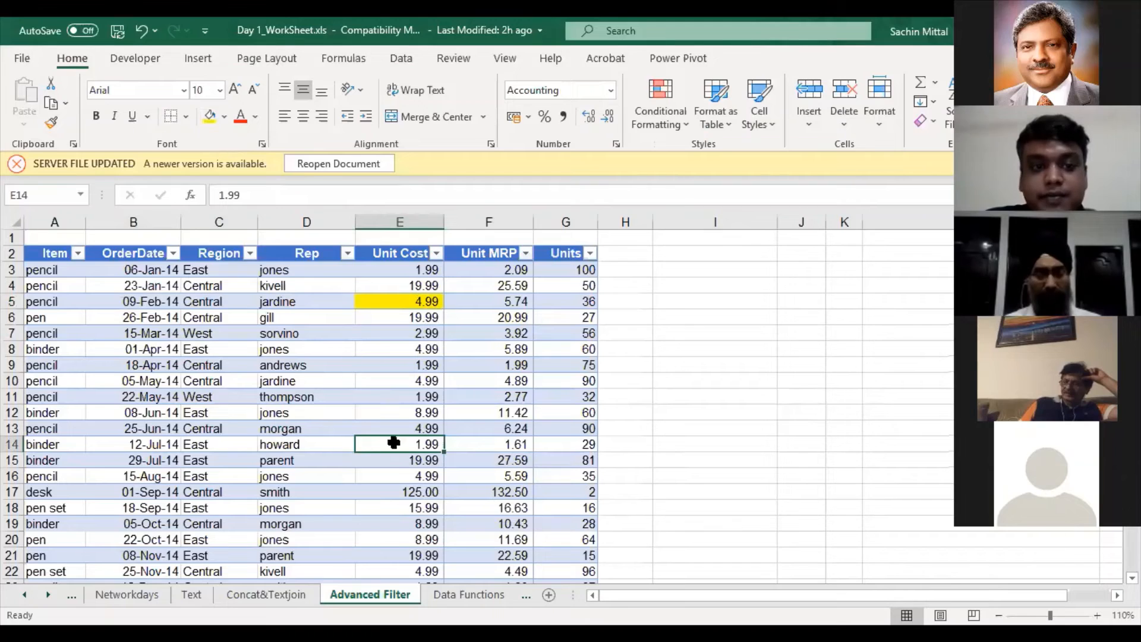
key(F4)
click(395, 509)
key(F4)
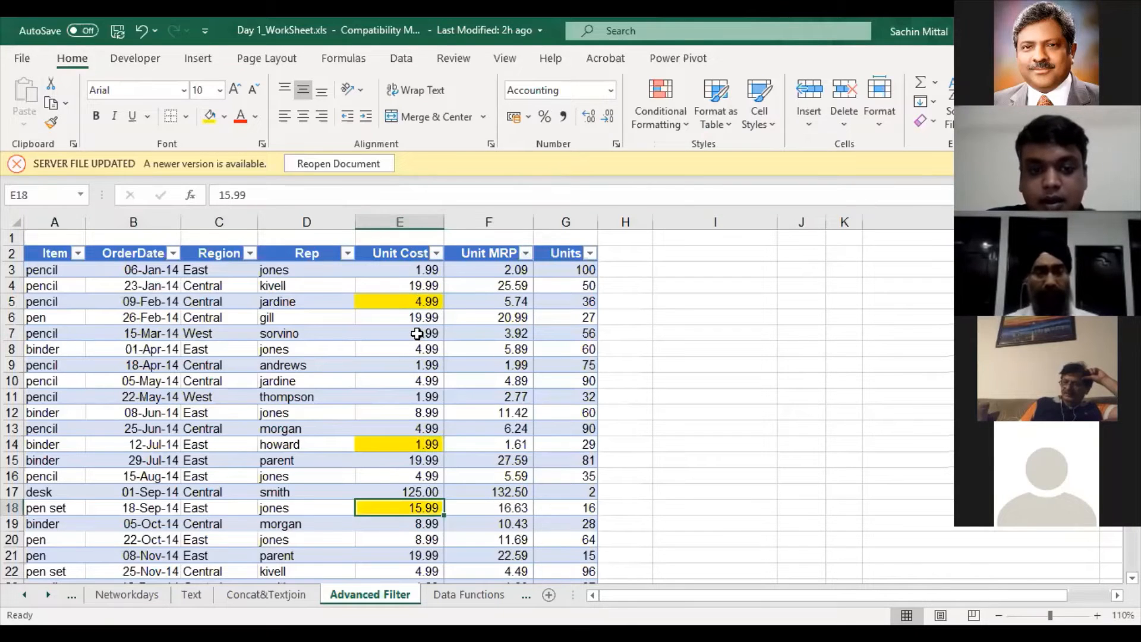
click(410, 381)
click(410, 334)
key(F4)
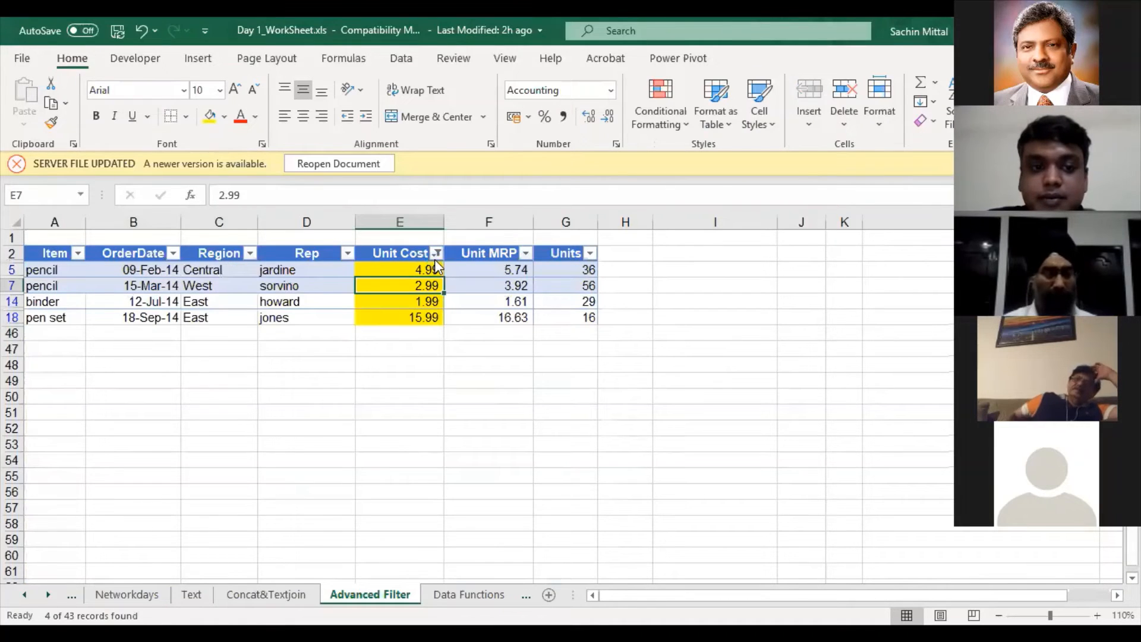
Clear the color filter from the Unit Cost column
click(436, 255)
click(380, 340)
drag(423, 271, 421, 322)
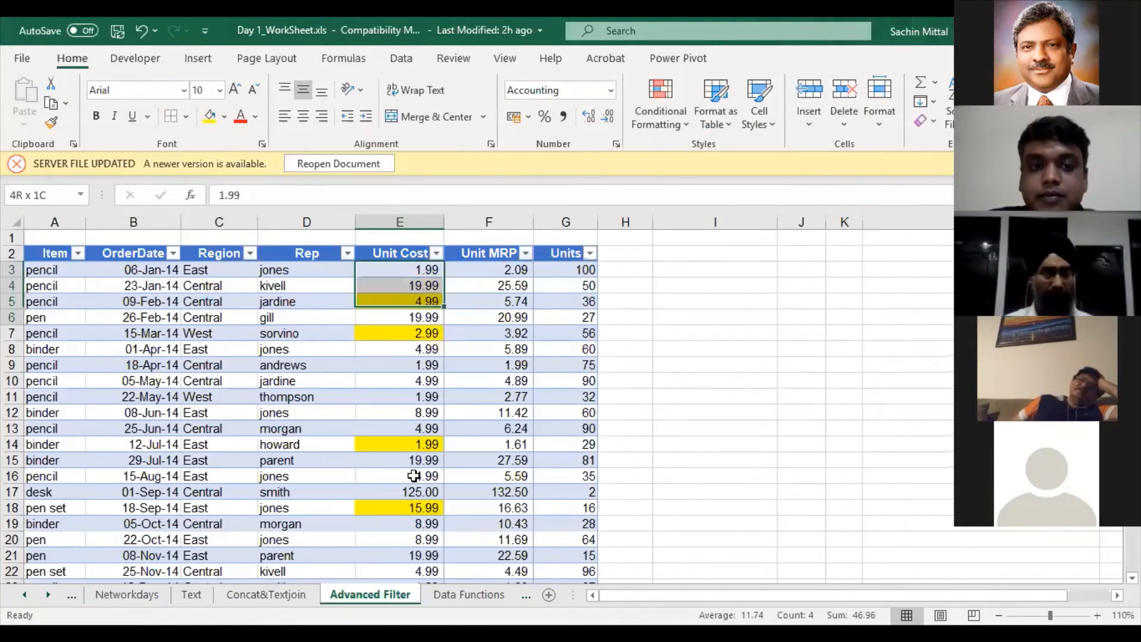
click(215, 319)
Fill the Item cell A5 with light blue and the Item cells A13 and A17 with orange
click(47, 308)
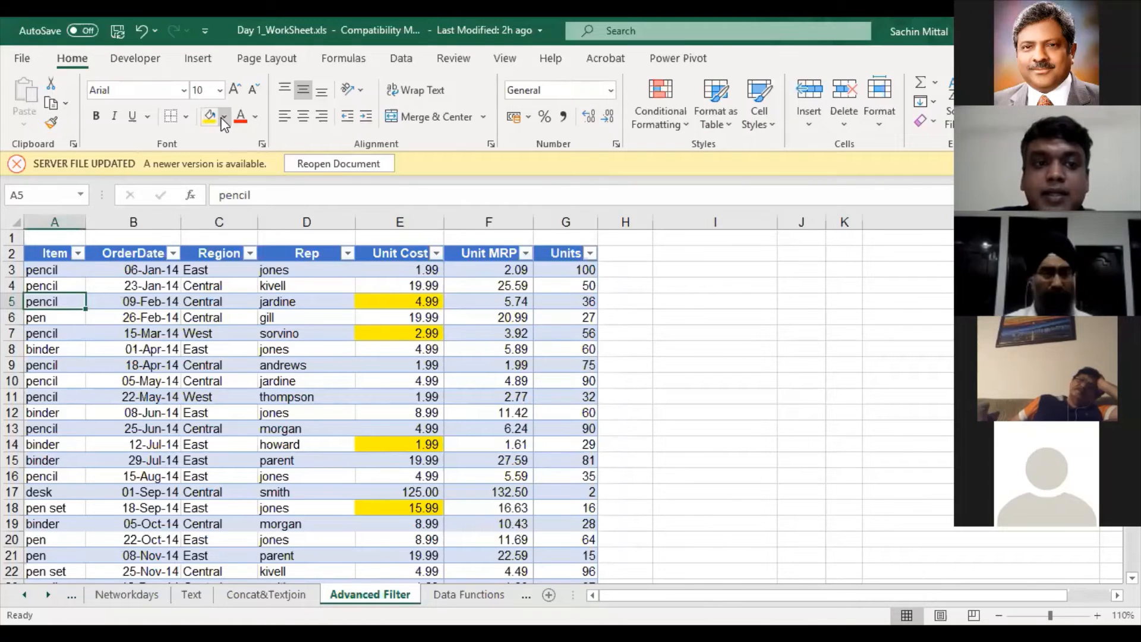
ctrl+click(55, 428)
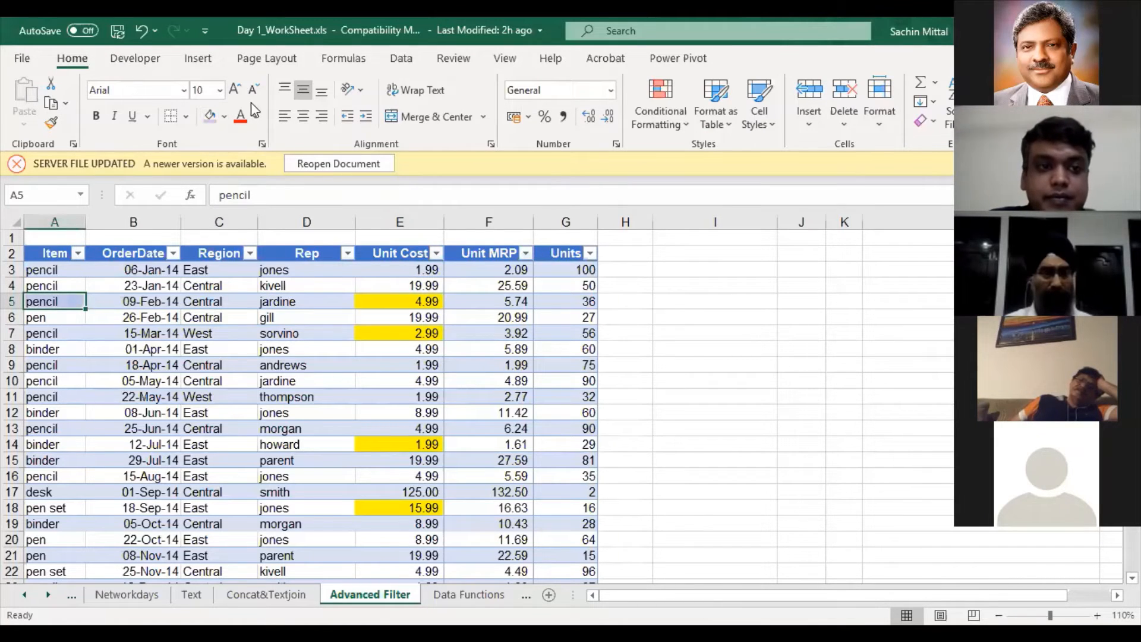
click(226, 120)
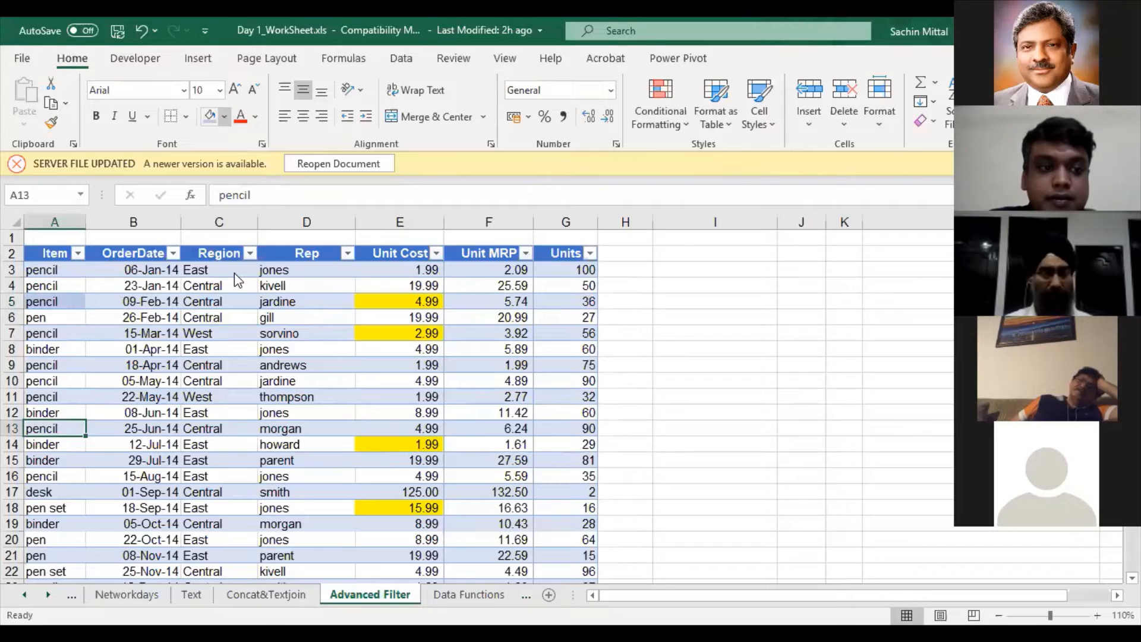
click(235, 275)
scroll(139, 372, down, 1)
click(54, 445)
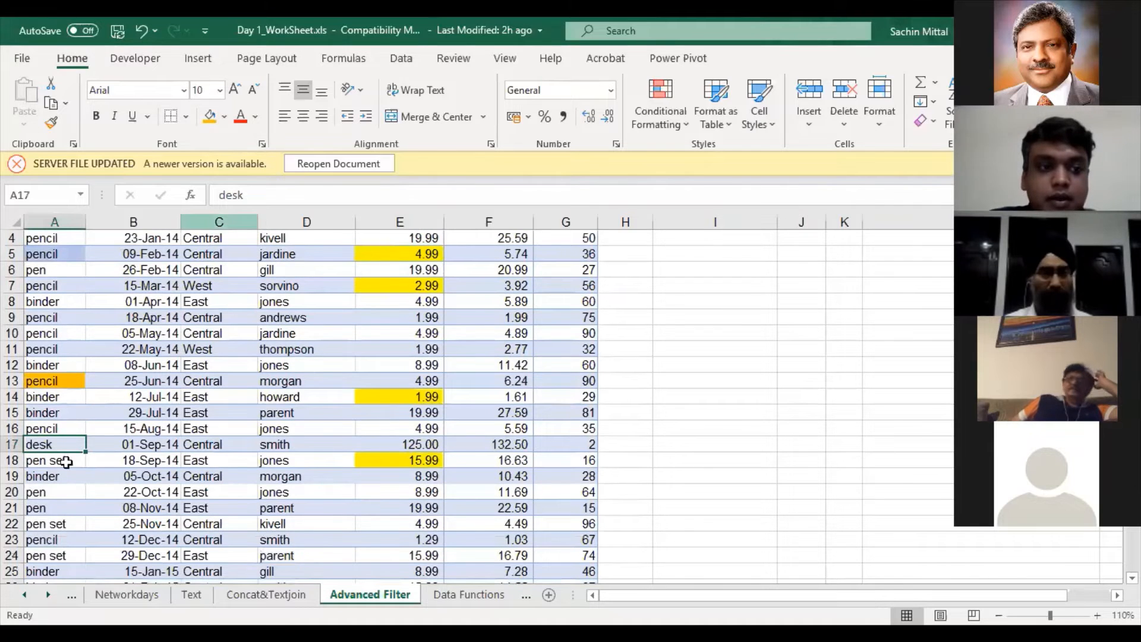
key(F4)
Filter the Item column by the orange cell color, and clear that filter again
scroll(66, 462, up, 1)
click(79, 253)
click(79, 254)
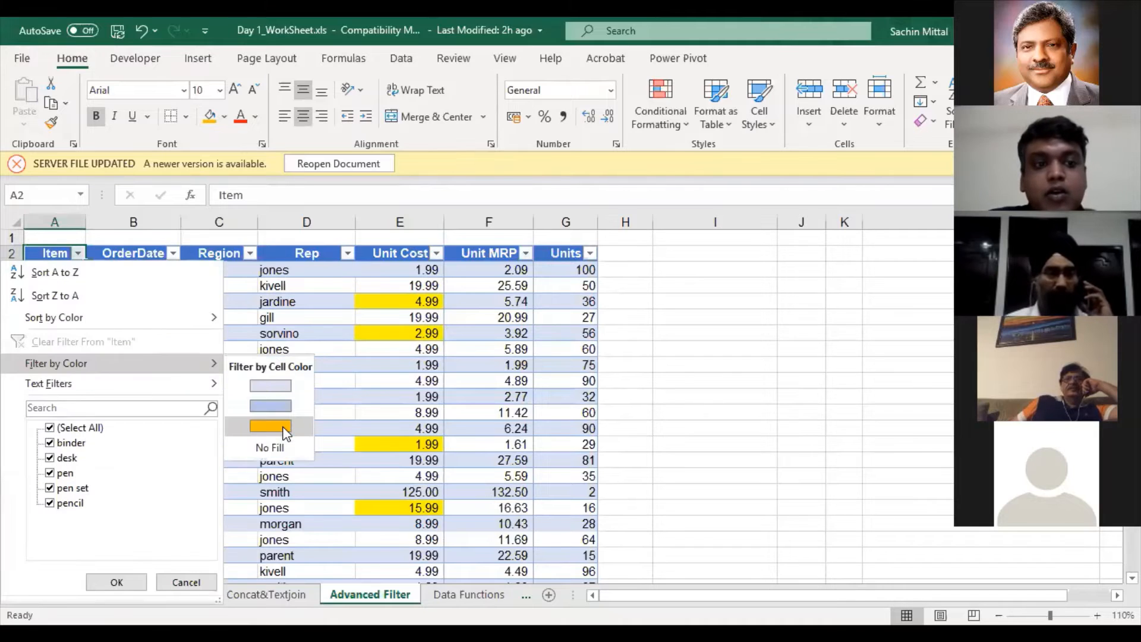
click(280, 424)
click(78, 254)
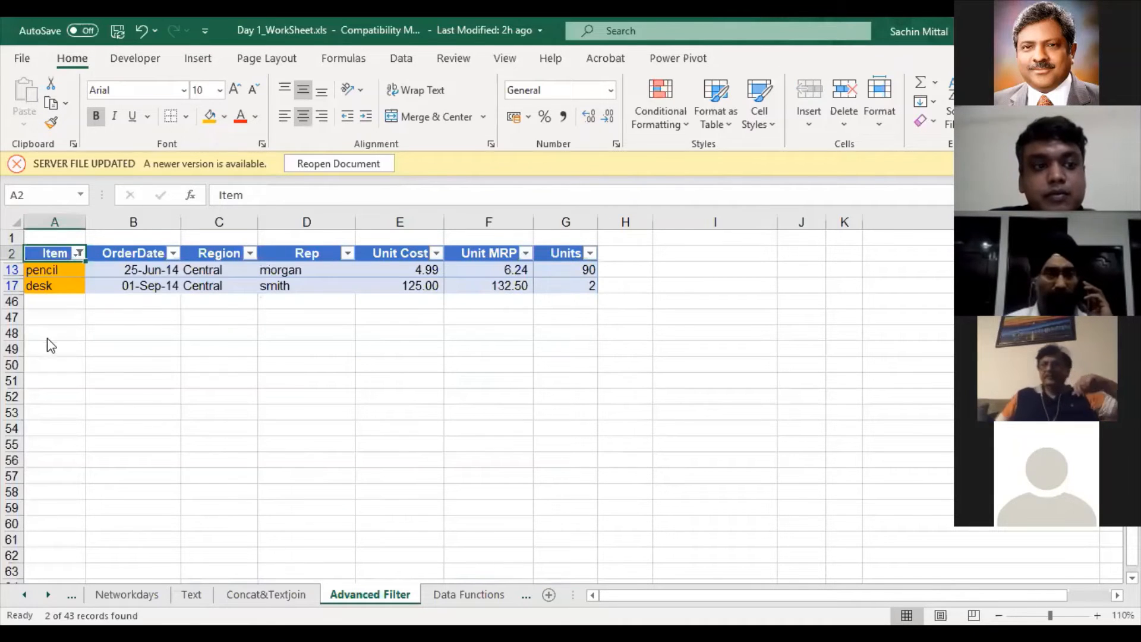
click(47, 338)
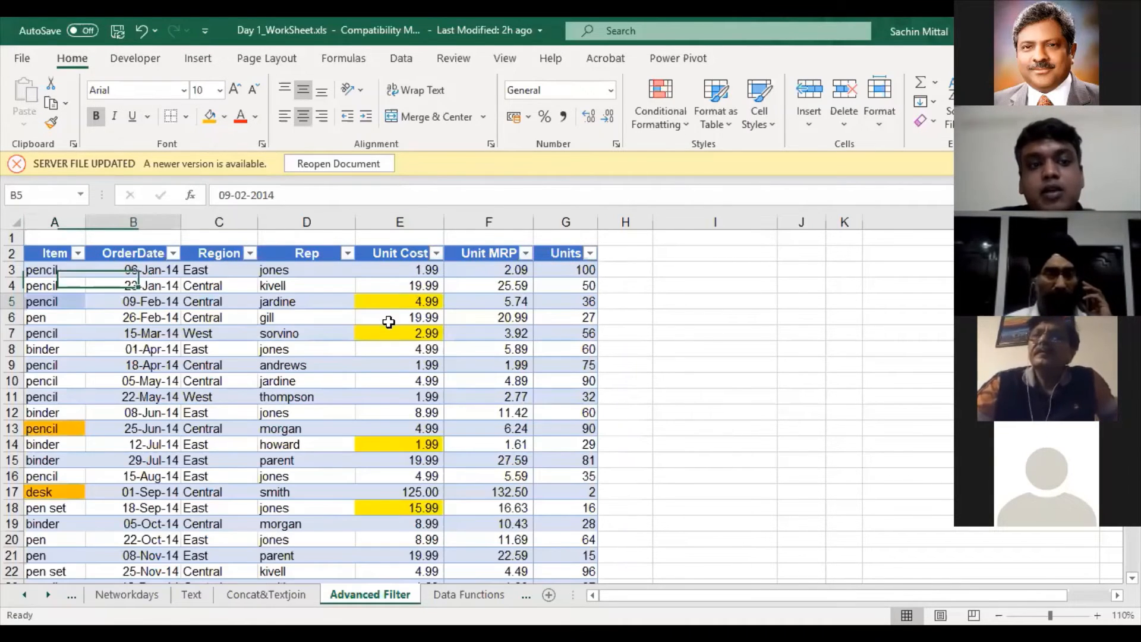
Filter the Item column by the search term Pen, and clear that filter again
click(54, 318)
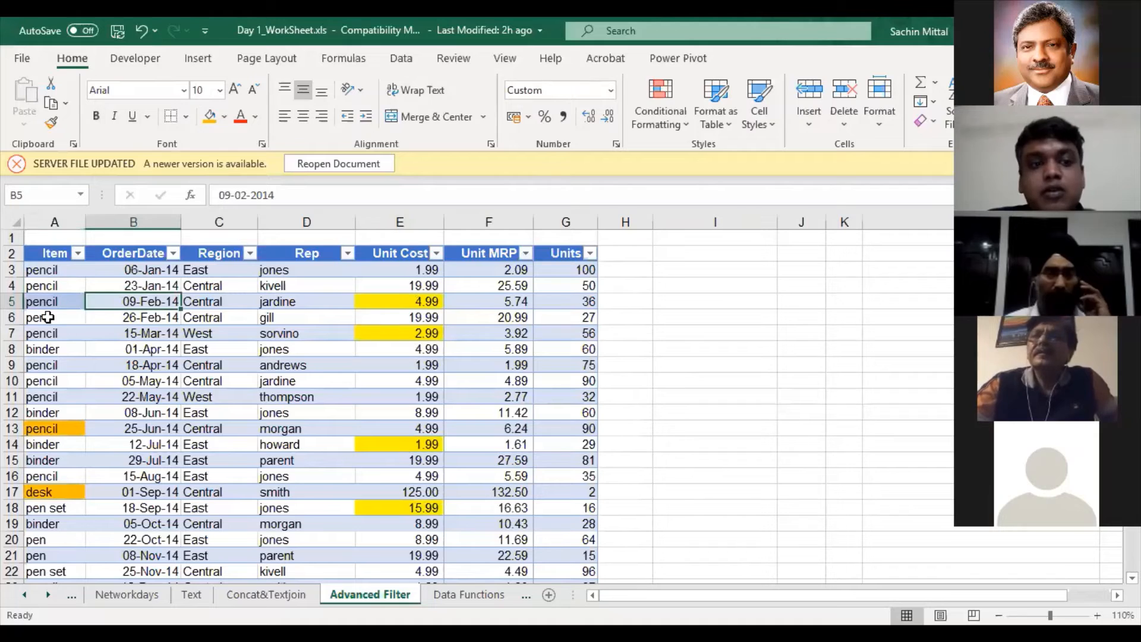
click(78, 254)
click(65, 407)
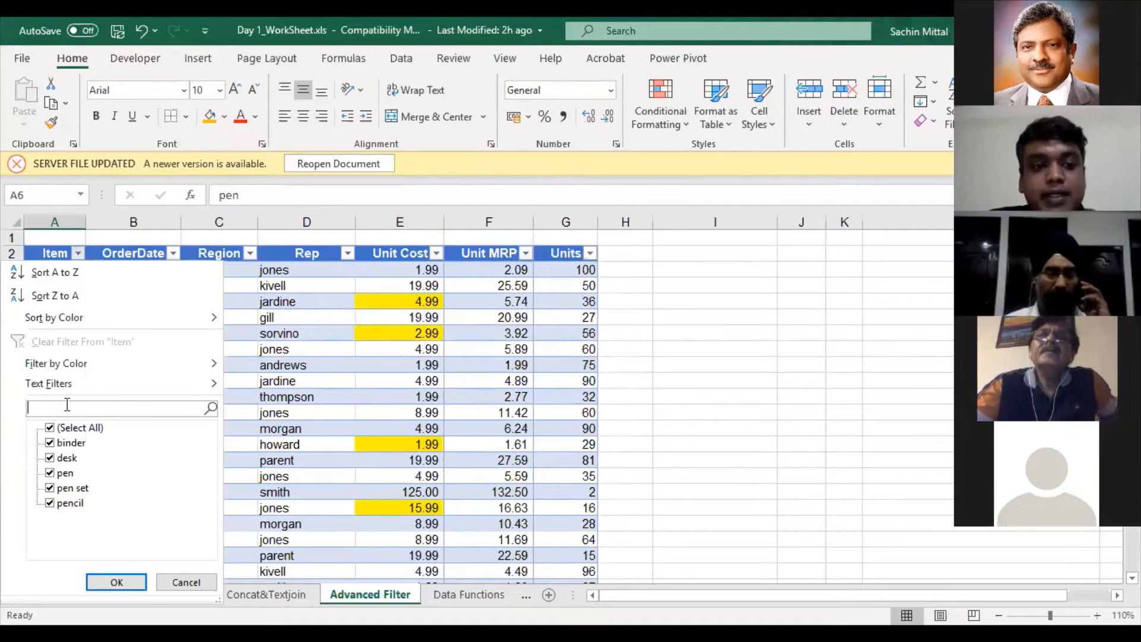
text(Pen)
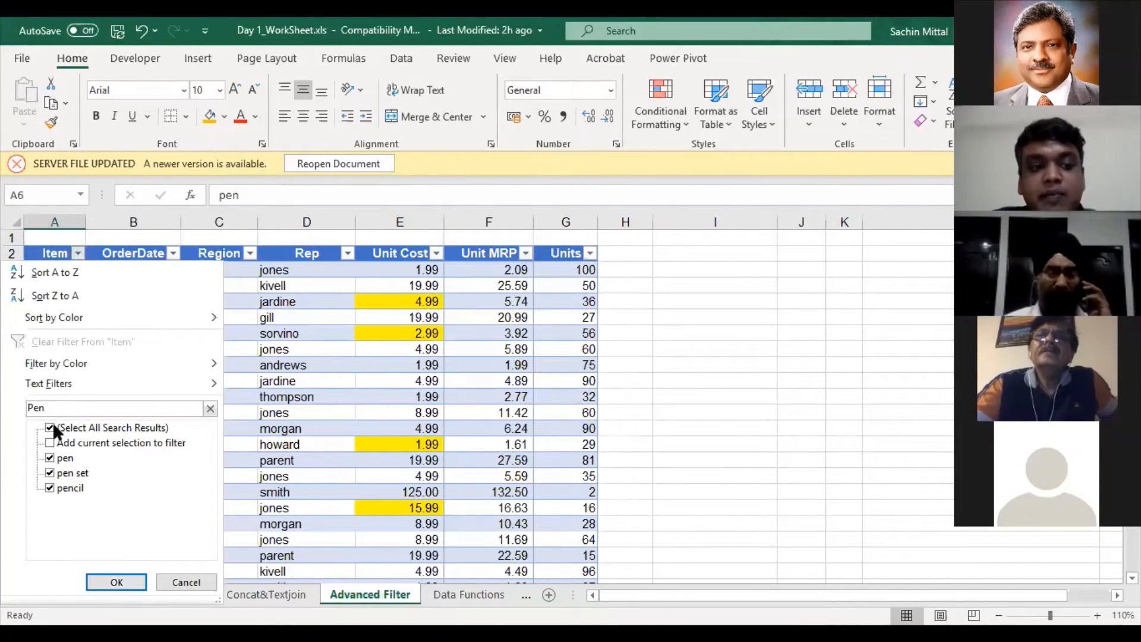
click(117, 583)
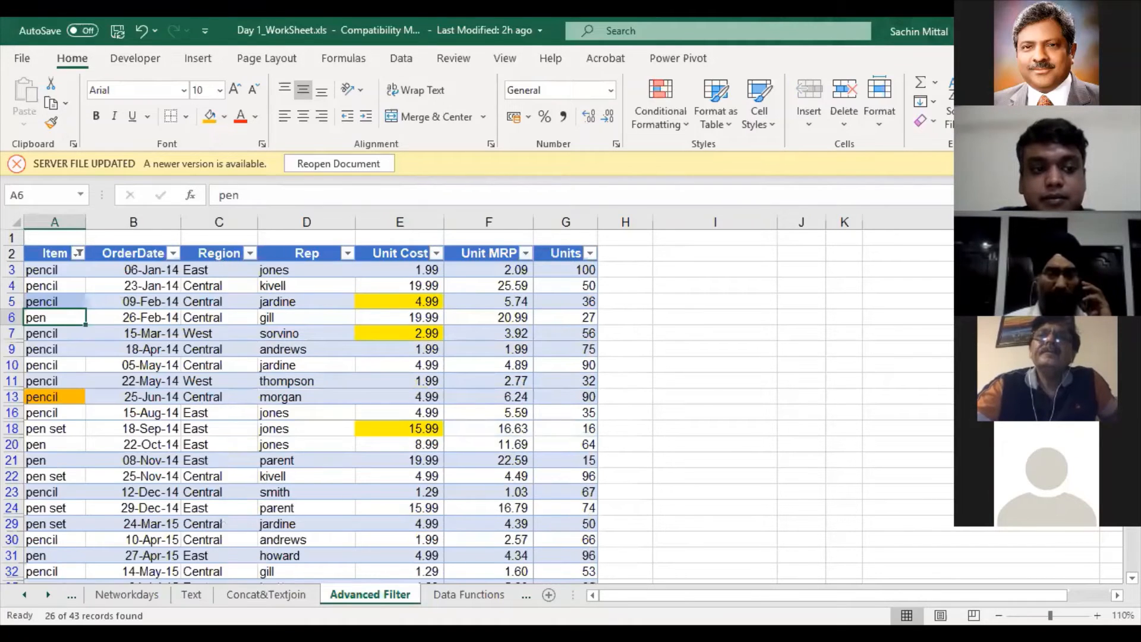
drag(55, 270, 54, 508)
scroll(76, 252, up, 1)
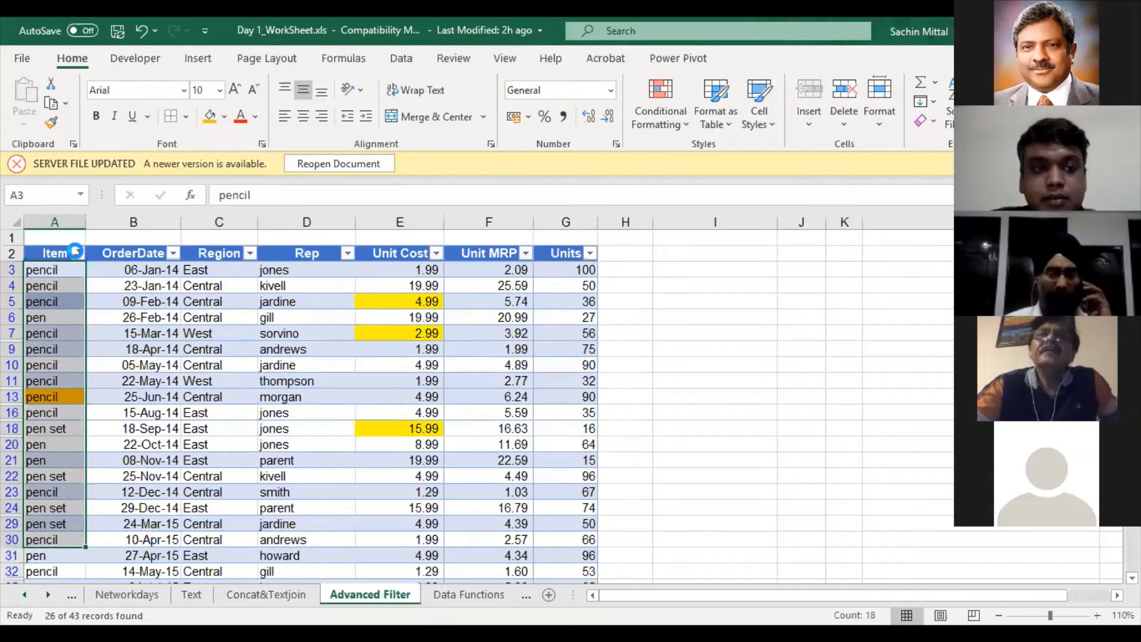
click(76, 252)
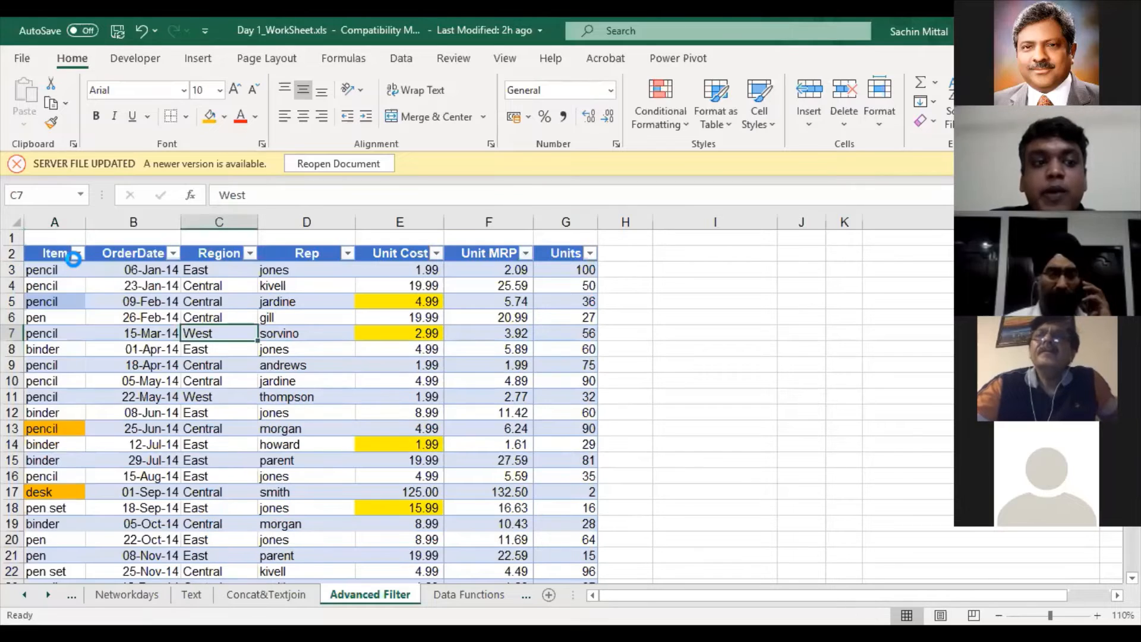
Open a custom text filter for the Item column and combine its two conditions with Or
click(78, 254)
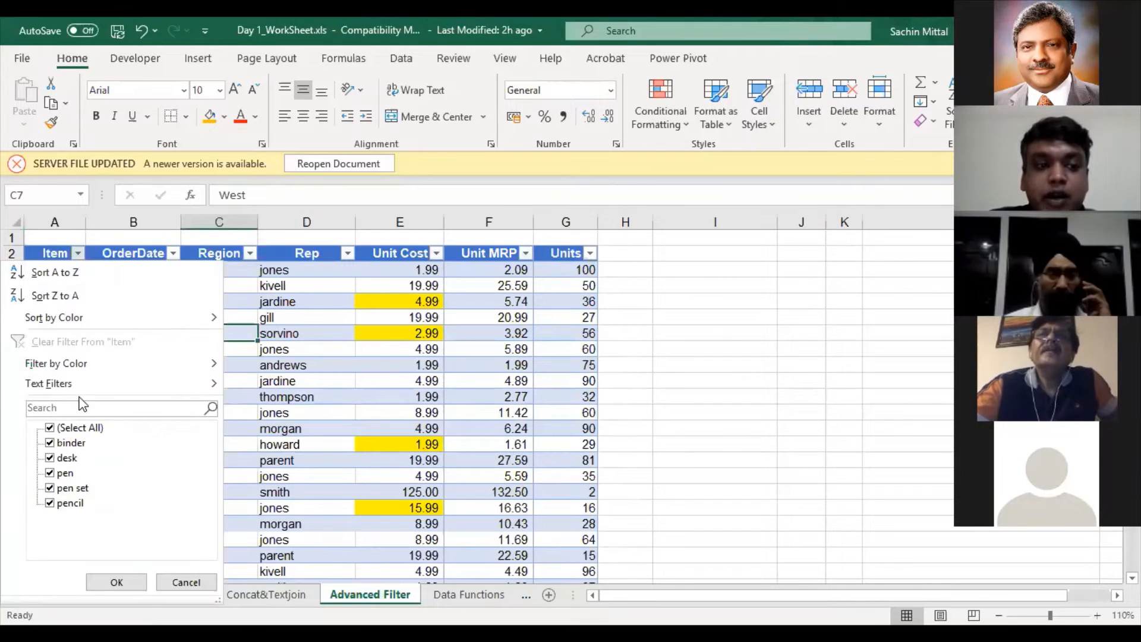
mouse_move(216, 382)
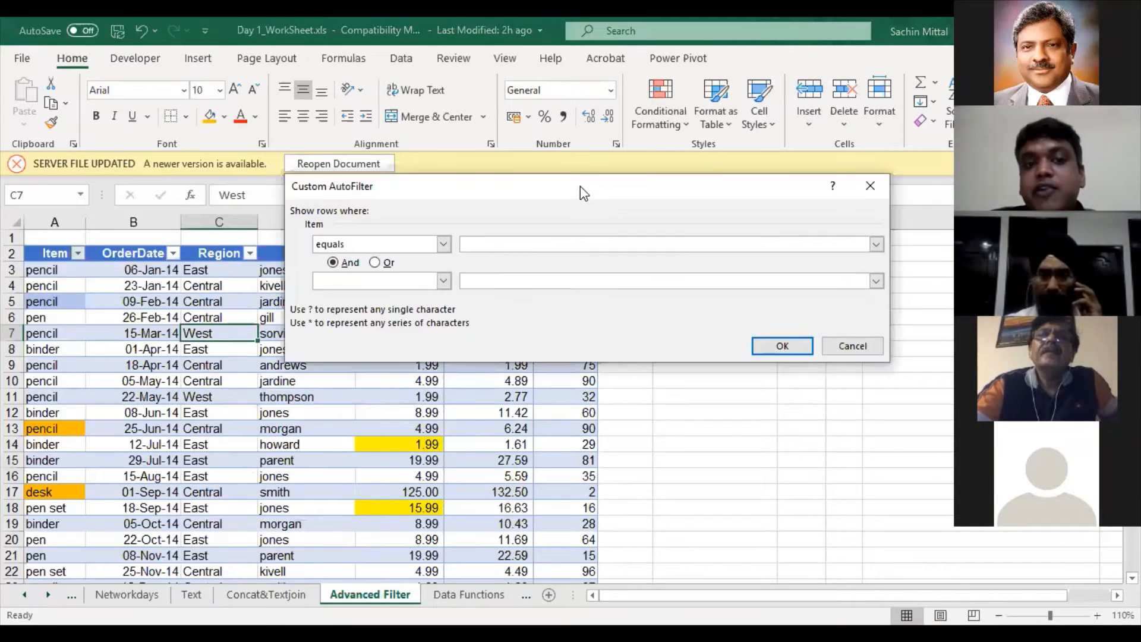
drag(610, 192, 698, 169)
click(533, 219)
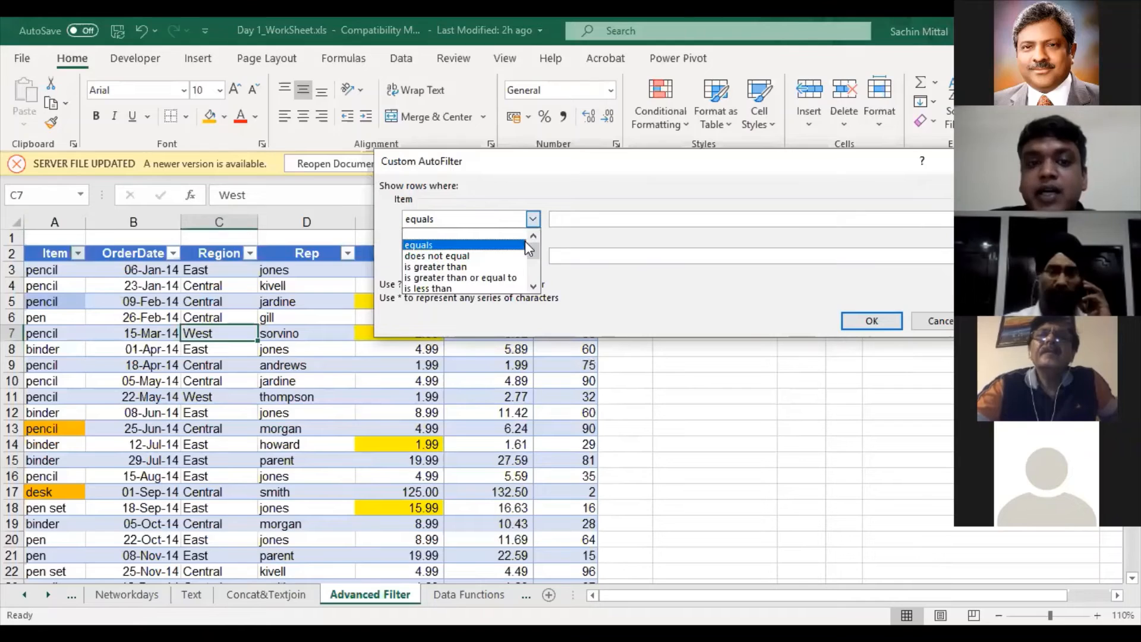
click(595, 293)
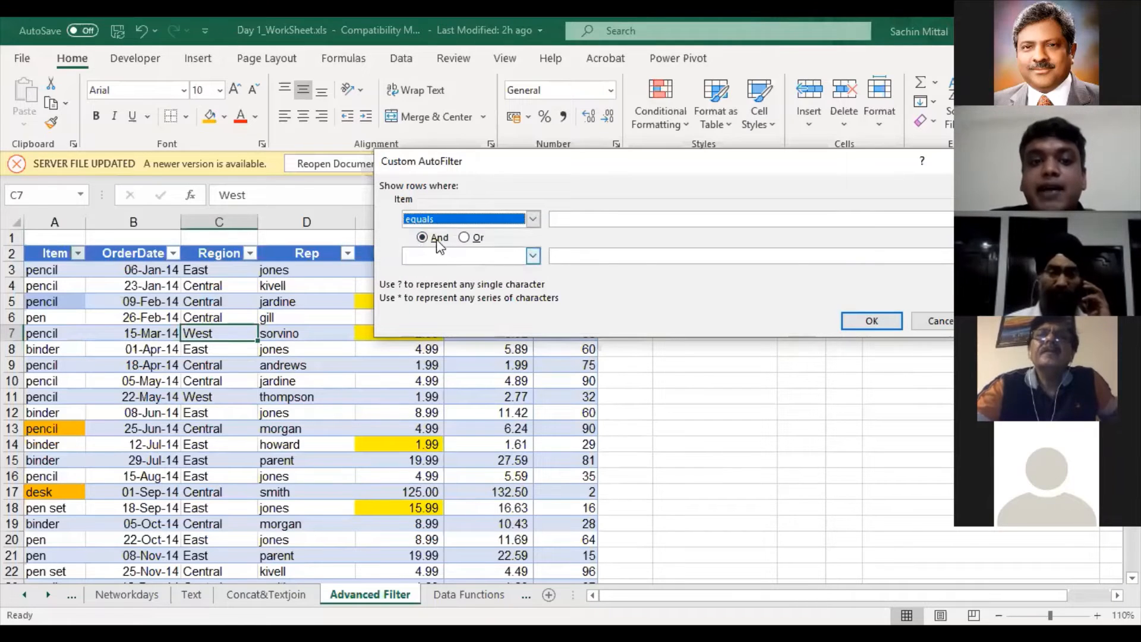
click(464, 238)
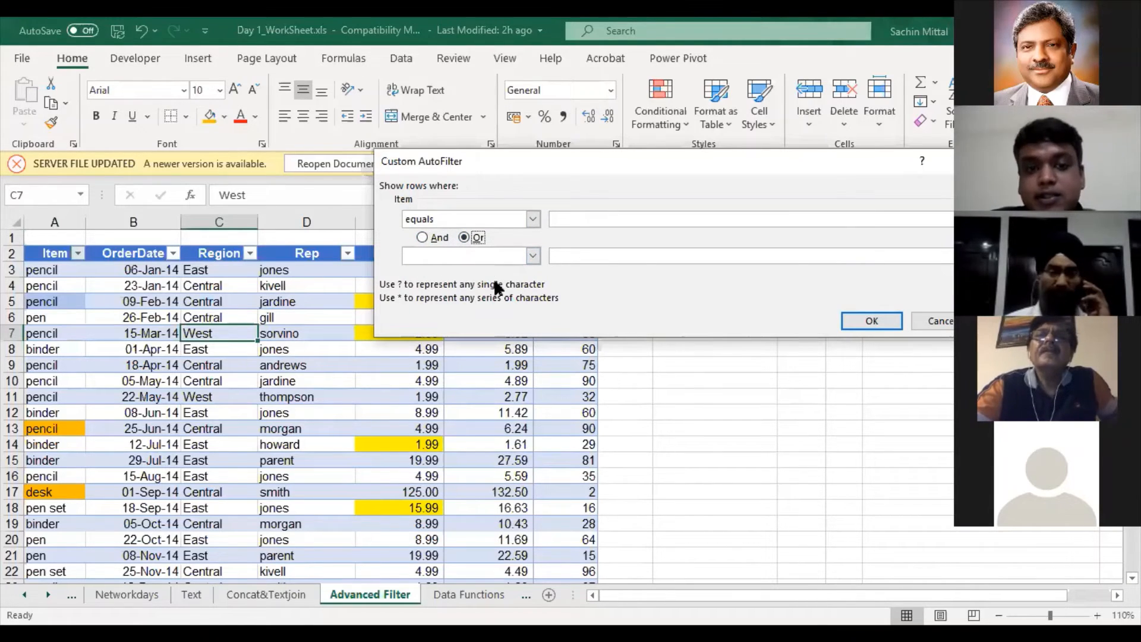
Set the first condition of the custom Item filter to contains pencil
click(497, 220)
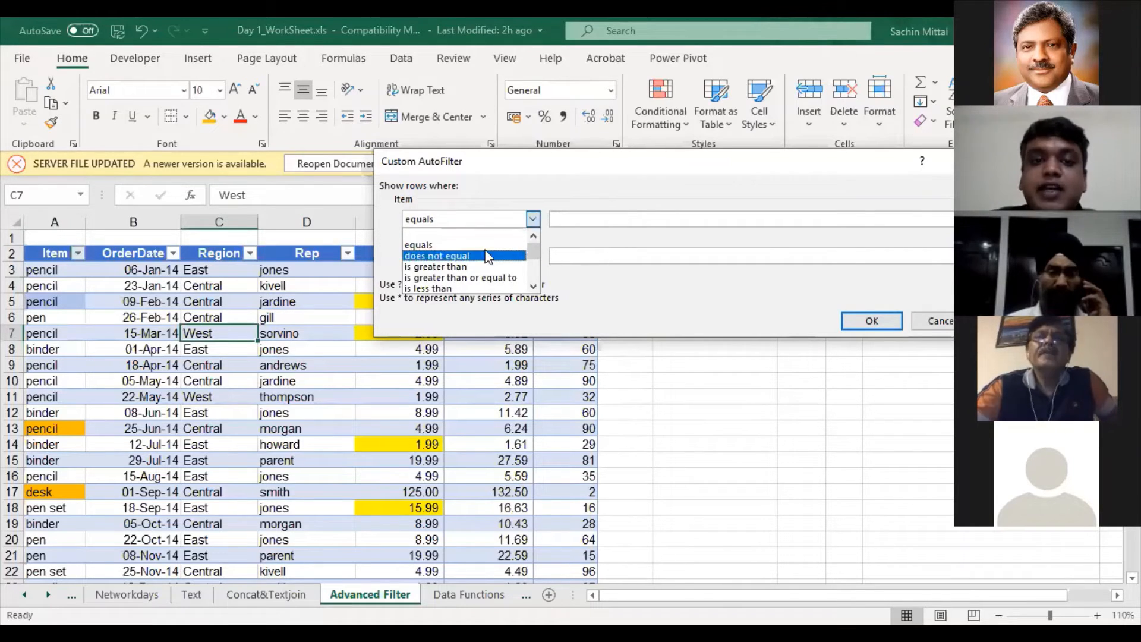
click(466, 245)
click(505, 219)
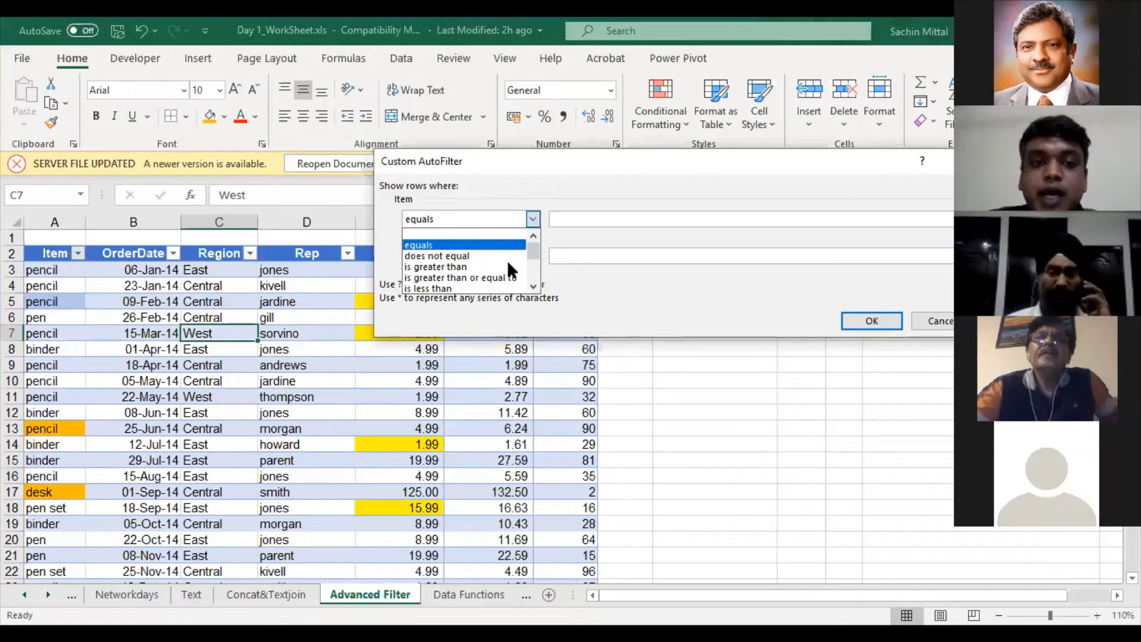
scroll(500, 280, down, 3)
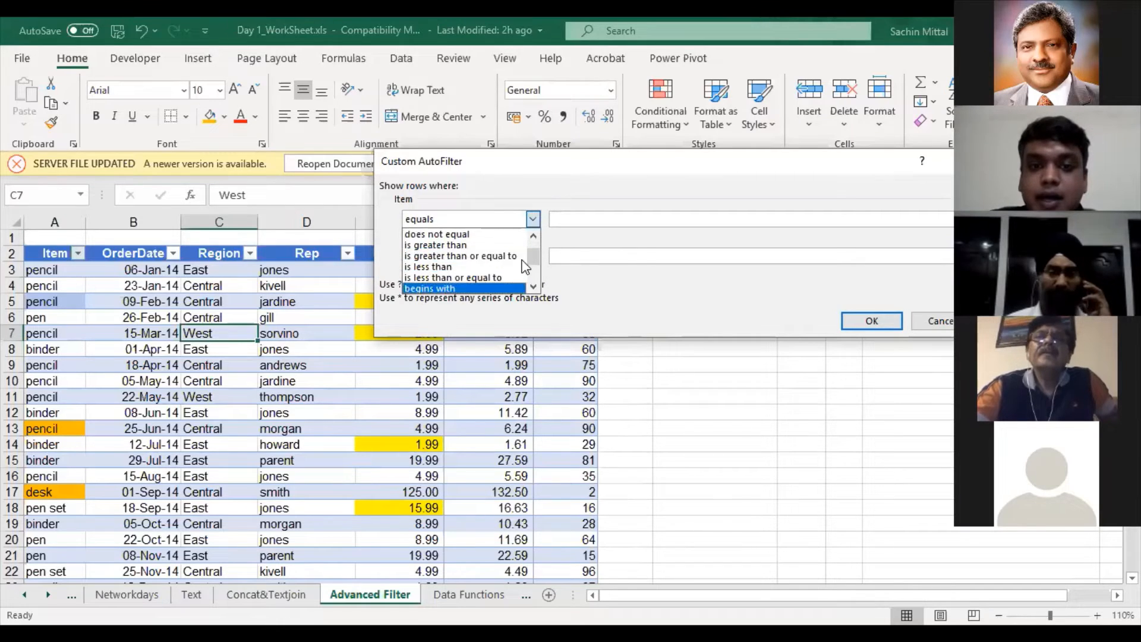
click(523, 265)
key(Tab)
text(penci)
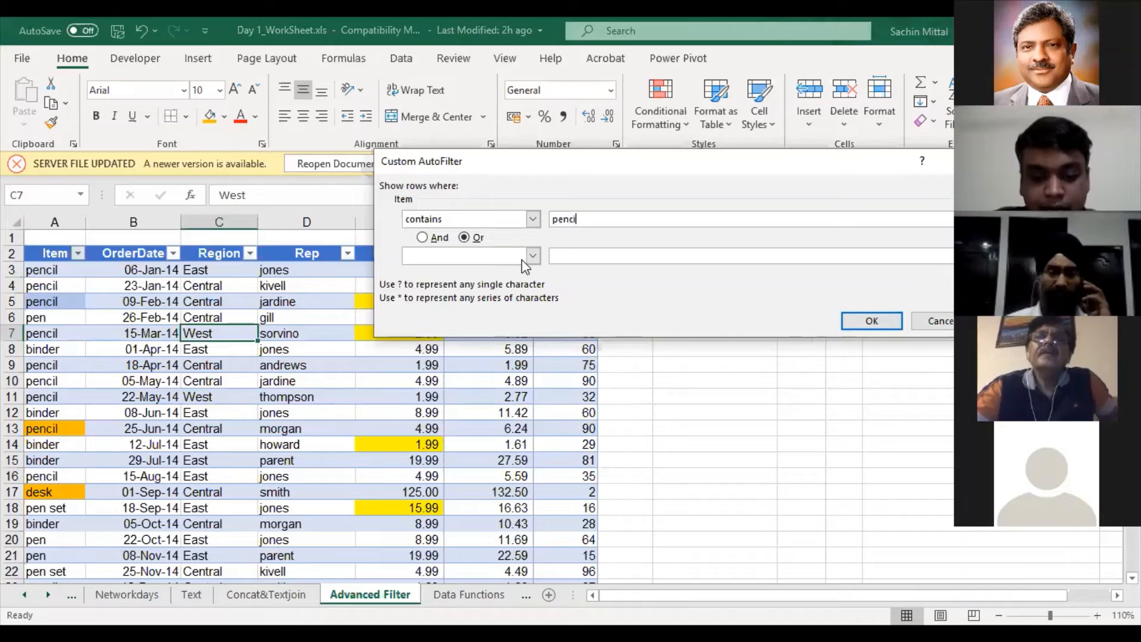
text(l)
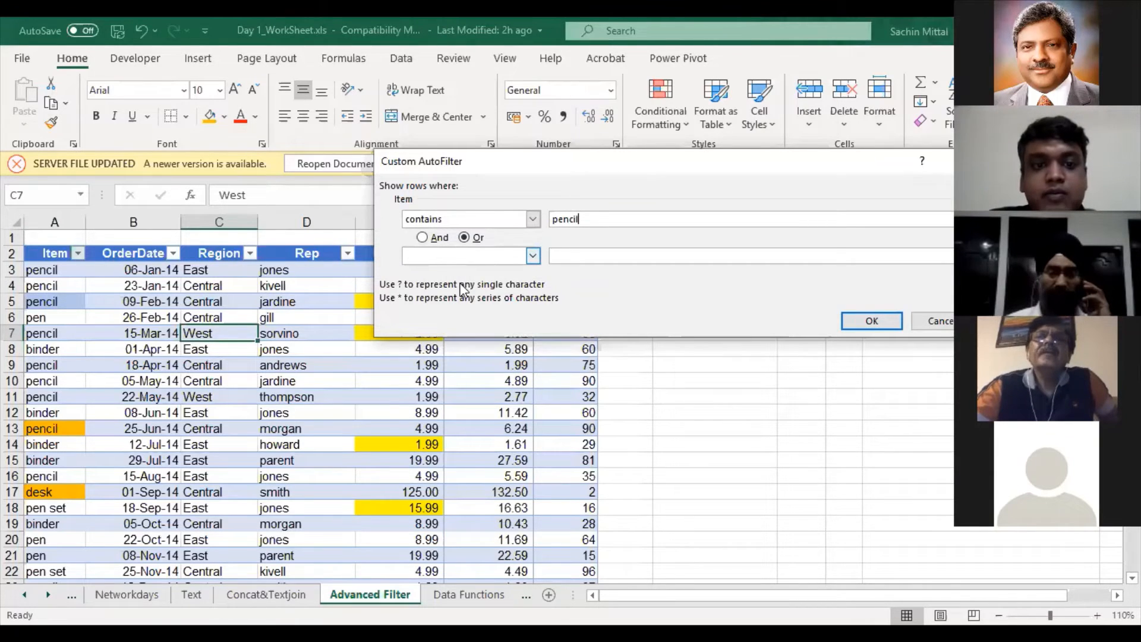
Set the second condition of the custom Item filter to contains pen set and apply the filter
click(470, 255)
scroll(466, 303, down, 3)
click(466, 323)
click(627, 259)
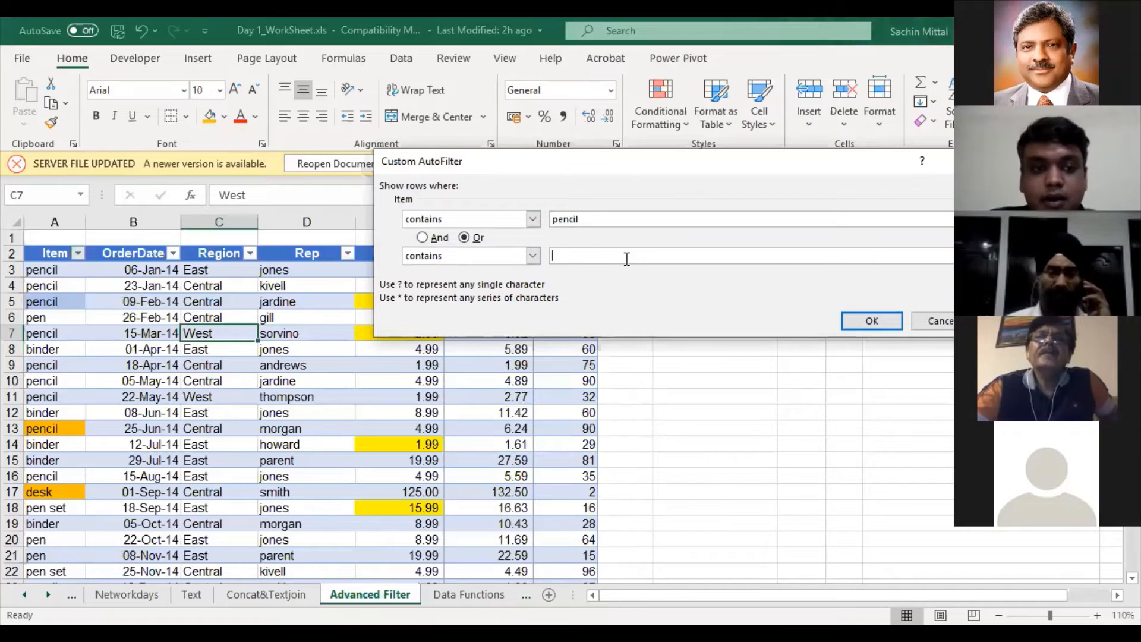
text(pen set)
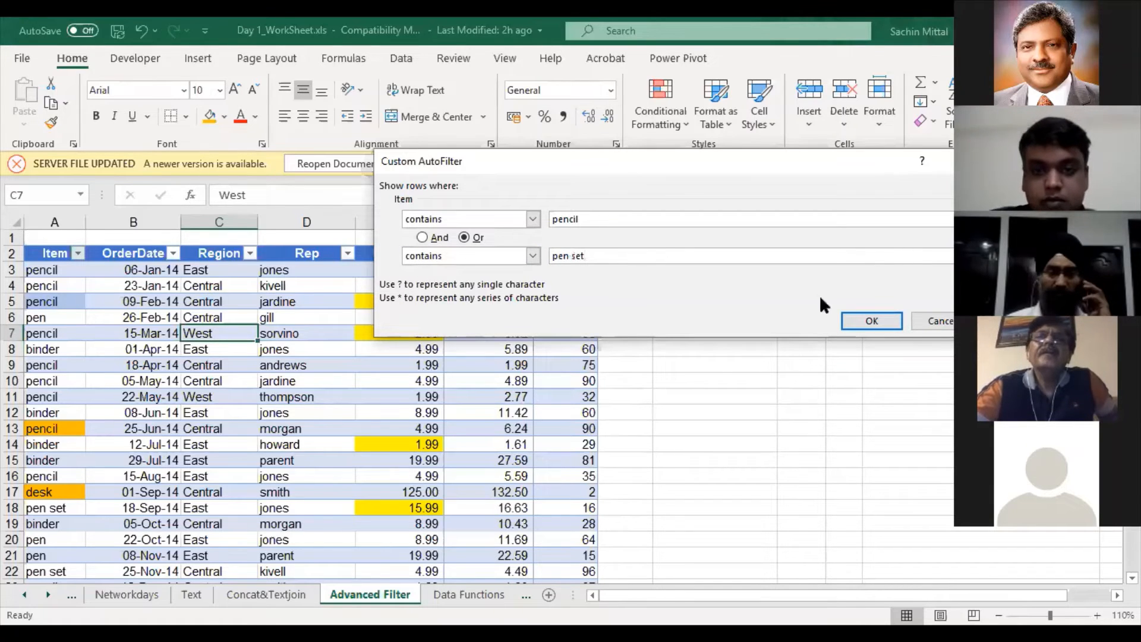
click(885, 319)
Review the filtered pencil and pen set rows, and clear the filter from the Item column
click(57, 368)
scroll(43, 397, down, 1)
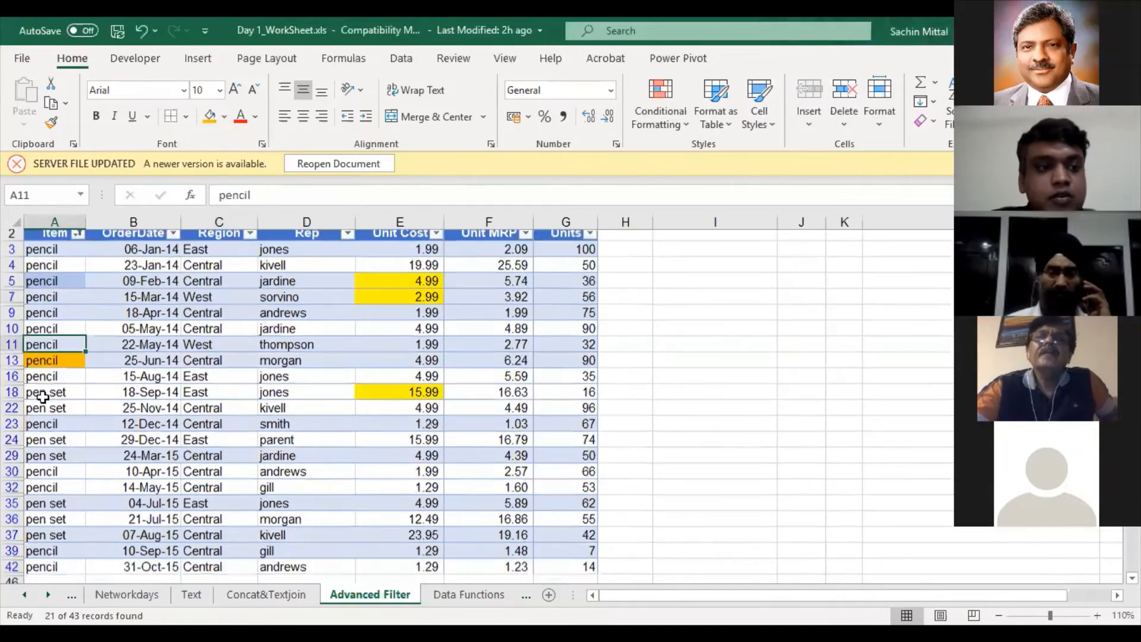
scroll(66, 523, up, 1)
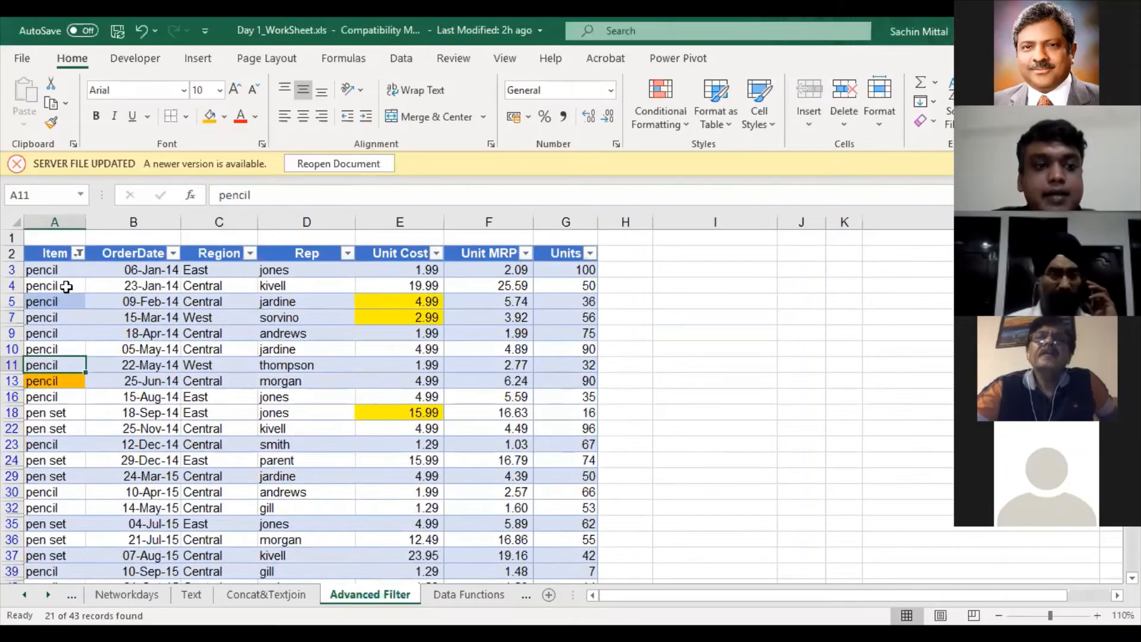
click(78, 254)
click(119, 339)
click(141, 301)
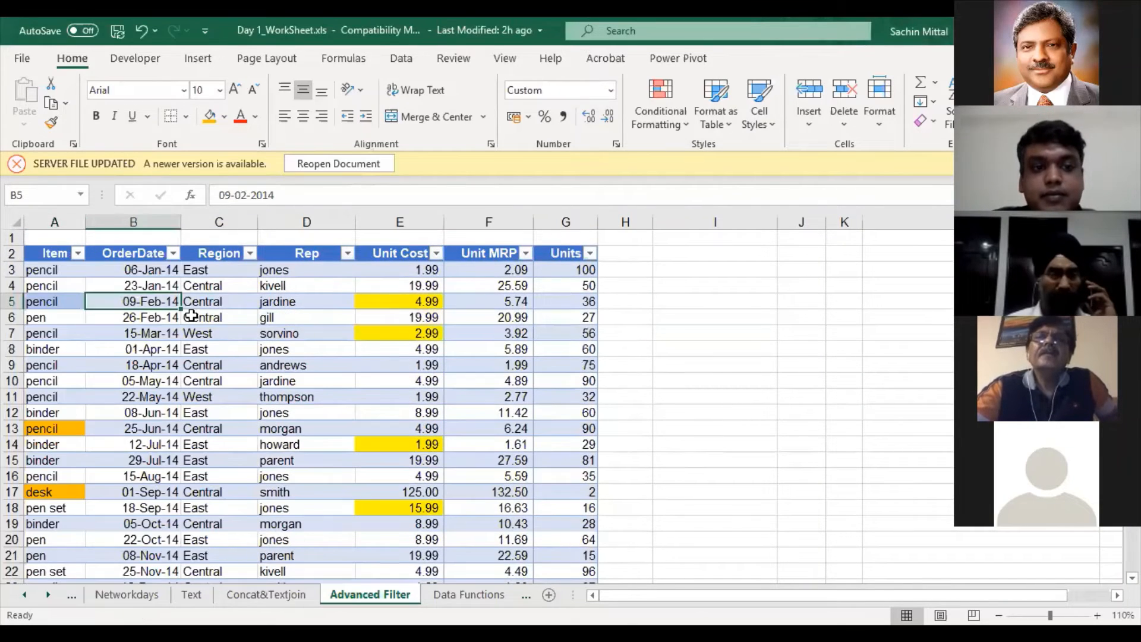
key(ctrl+Up)
key(ctrl+Left)
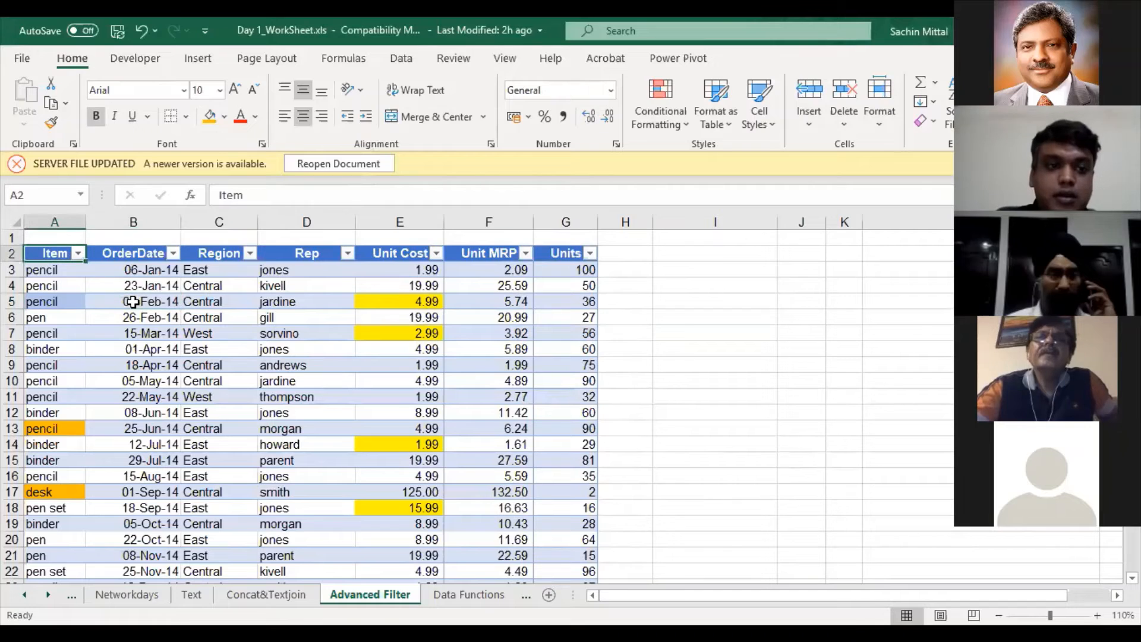
key(ctrl+shift+Right)
key(ctrl+shift+Down)
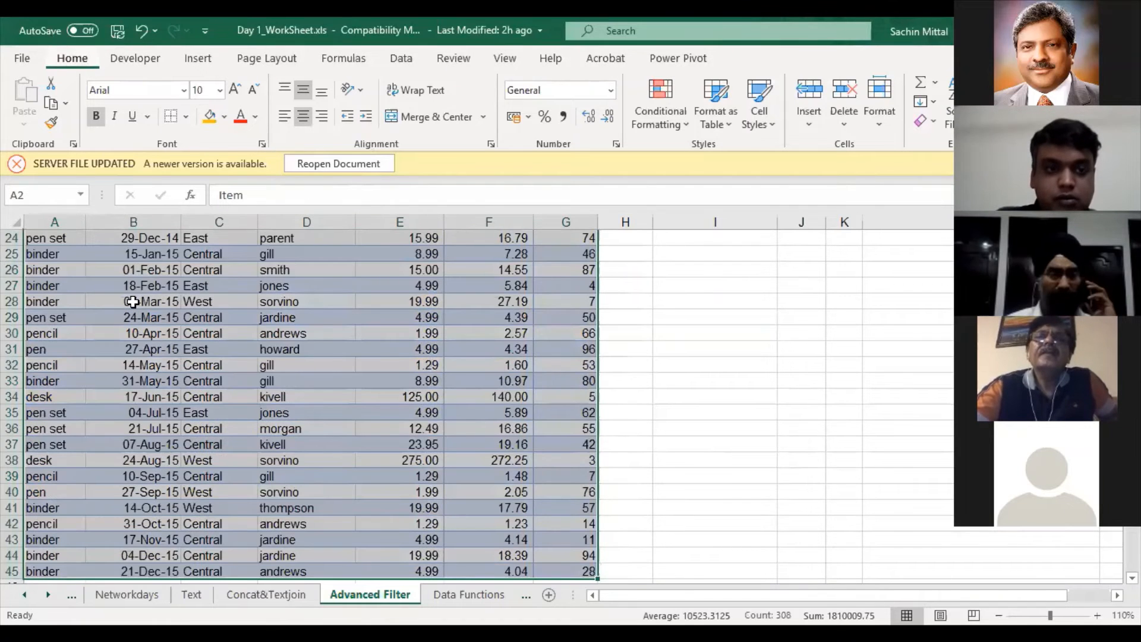
scroll(132, 301, up, 7)
key(Down)
key(Down)
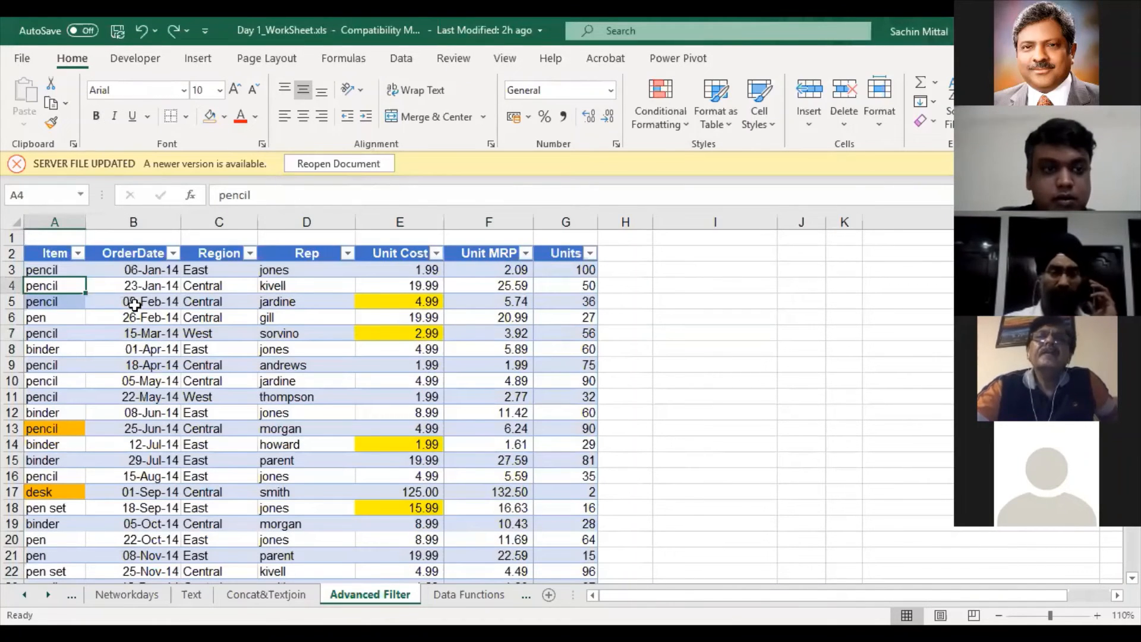
click(523, 301)
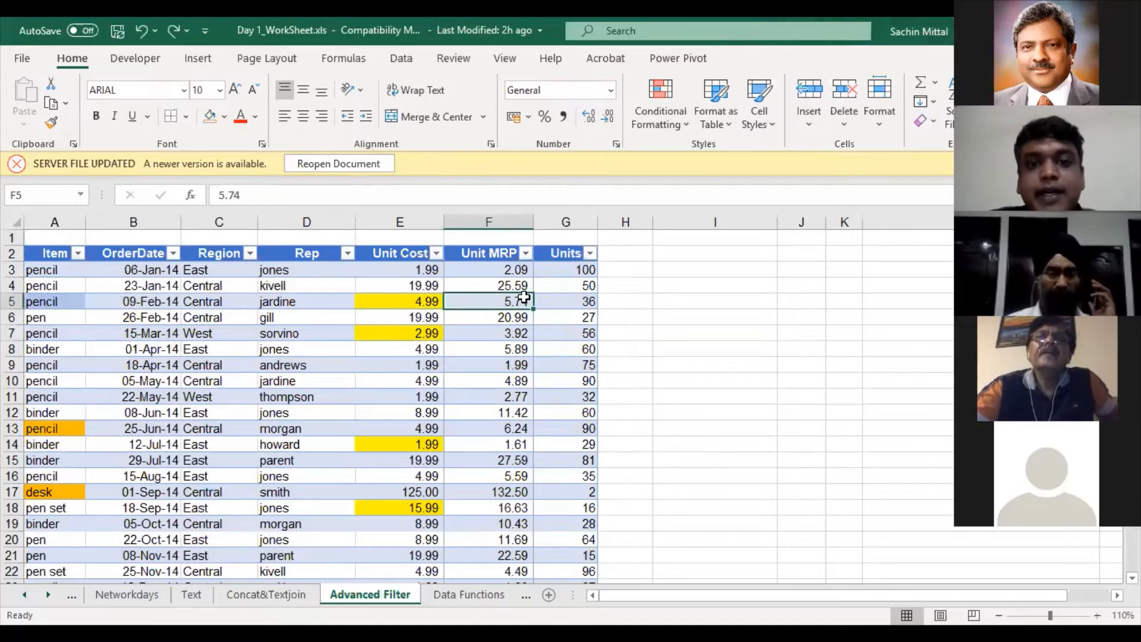
Insert three blank rows above the table at row 1
click(158, 237)
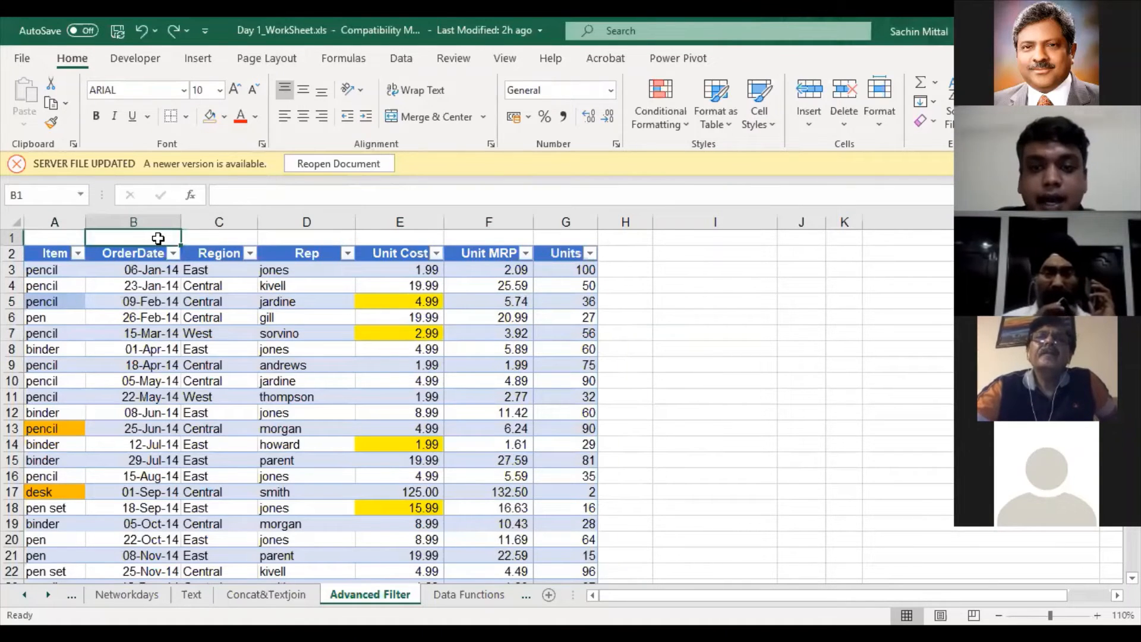
key(shift+space)
key(ctrl+plus)
key(ctrl+plus)
key(ctrl+plus)
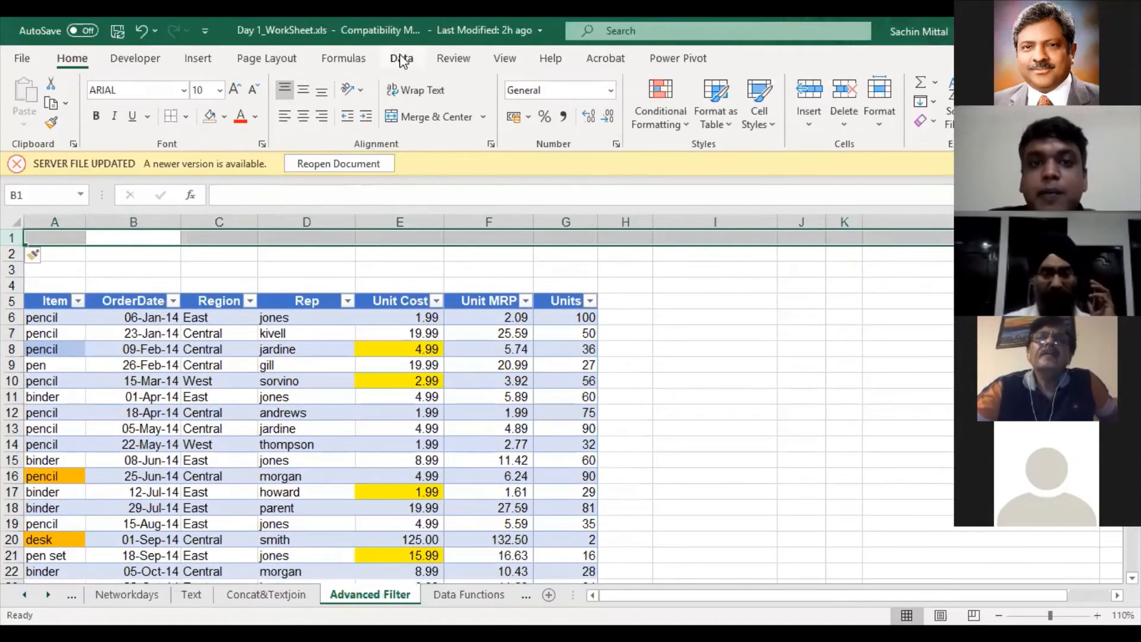
Turn off the AutoFilter on the table's header row
click(401, 58)
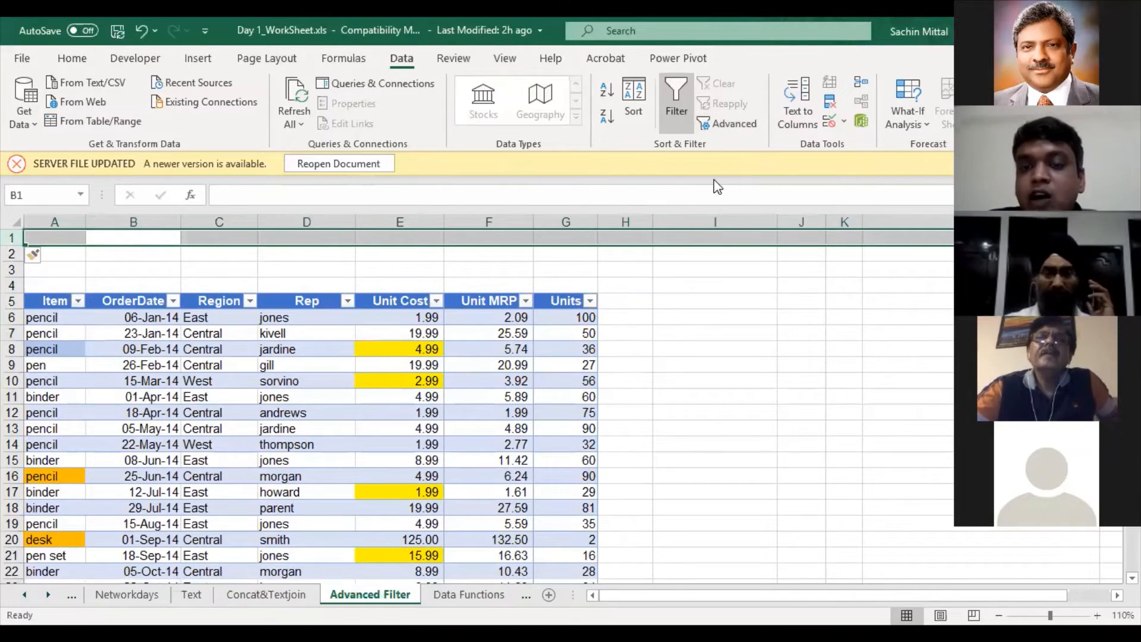
click(390, 367)
click(76, 315)
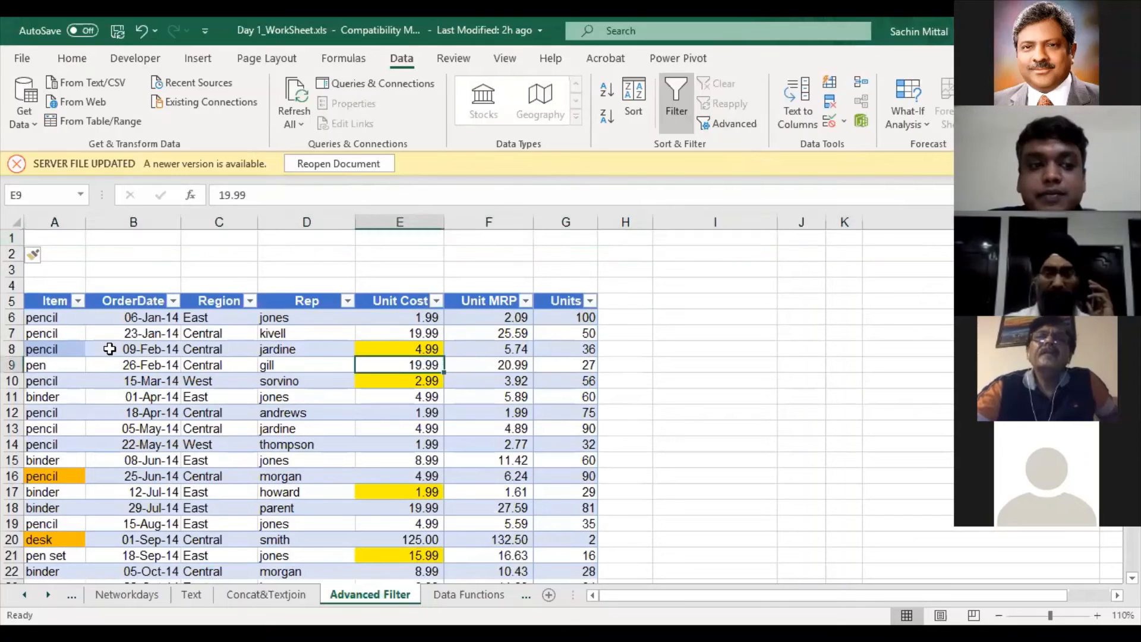
key(ctrl+shift+l)
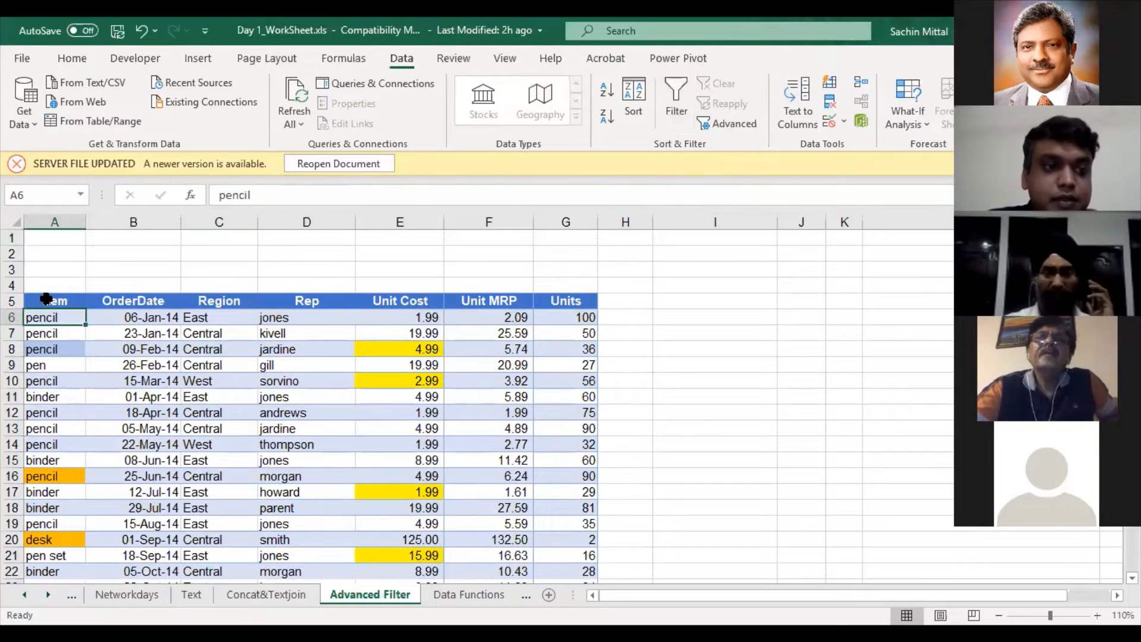
Copy the header row A5:G5 to A1 as headings for a criteria range, and end the copy mode
drag(47, 299, 571, 301)
key(ctrl+c)
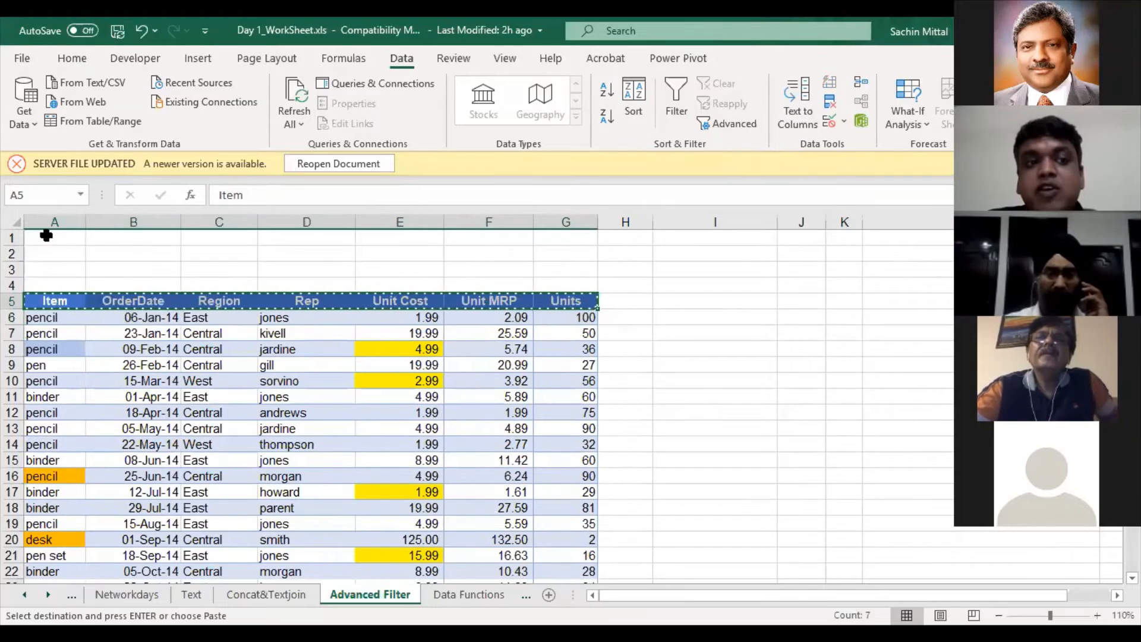
click(64, 237)
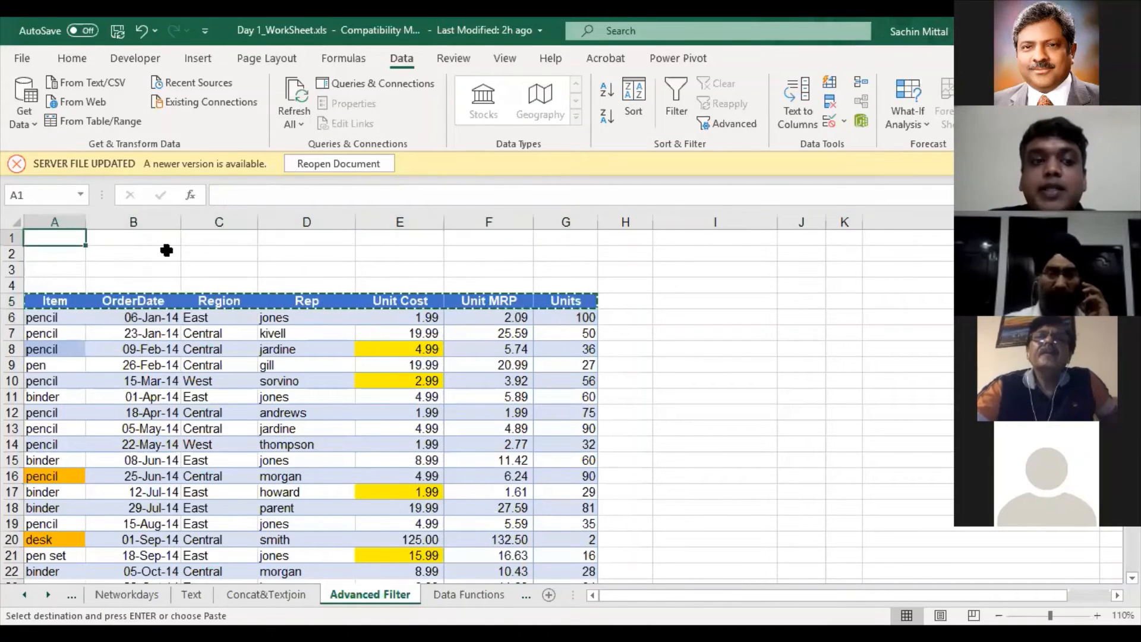
key(ctrl+v)
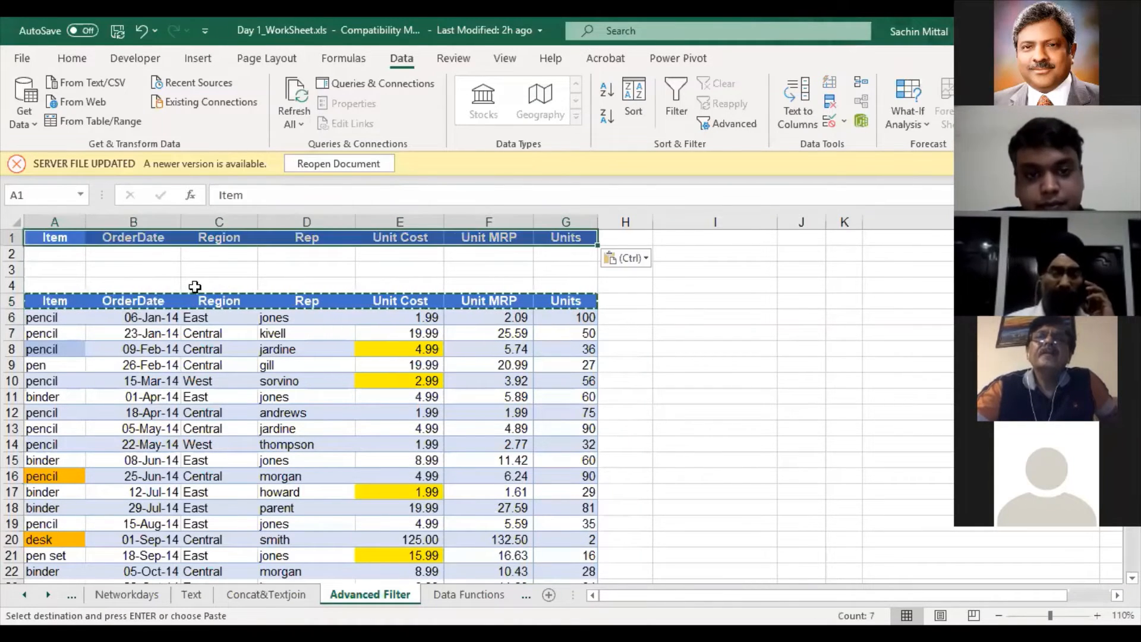
click(278, 272)
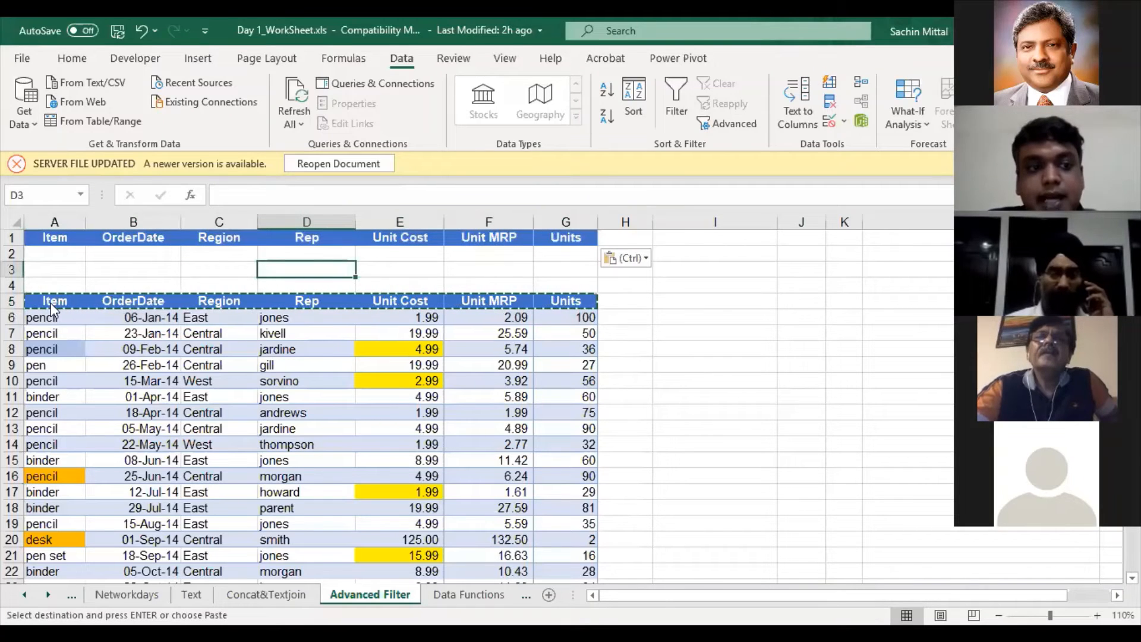
key(Escape)
drag(56, 302, 566, 319)
click(71, 236)
click(276, 328)
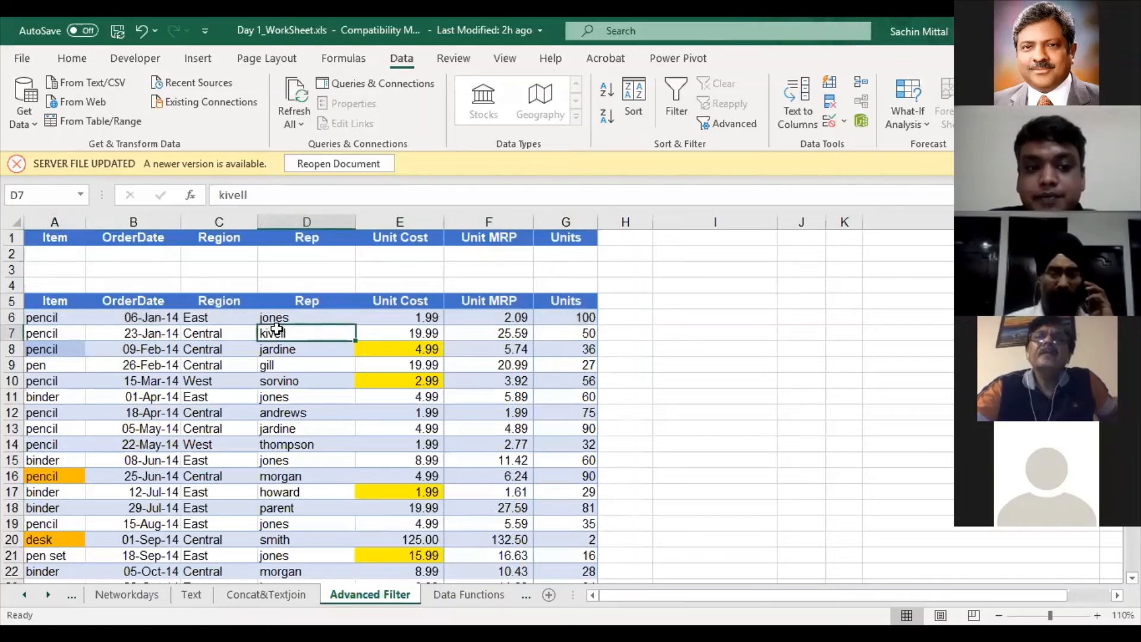
Run an in-place Advanced Filter with list range A5:G48 and criteria range A1:G2
click(61, 306)
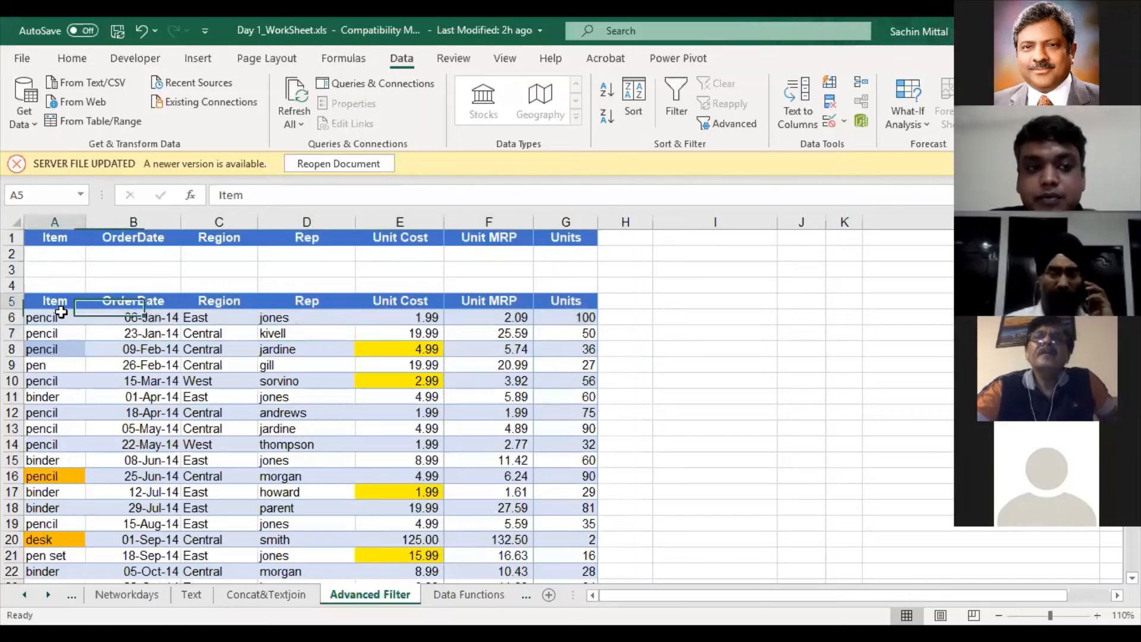
click(704, 125)
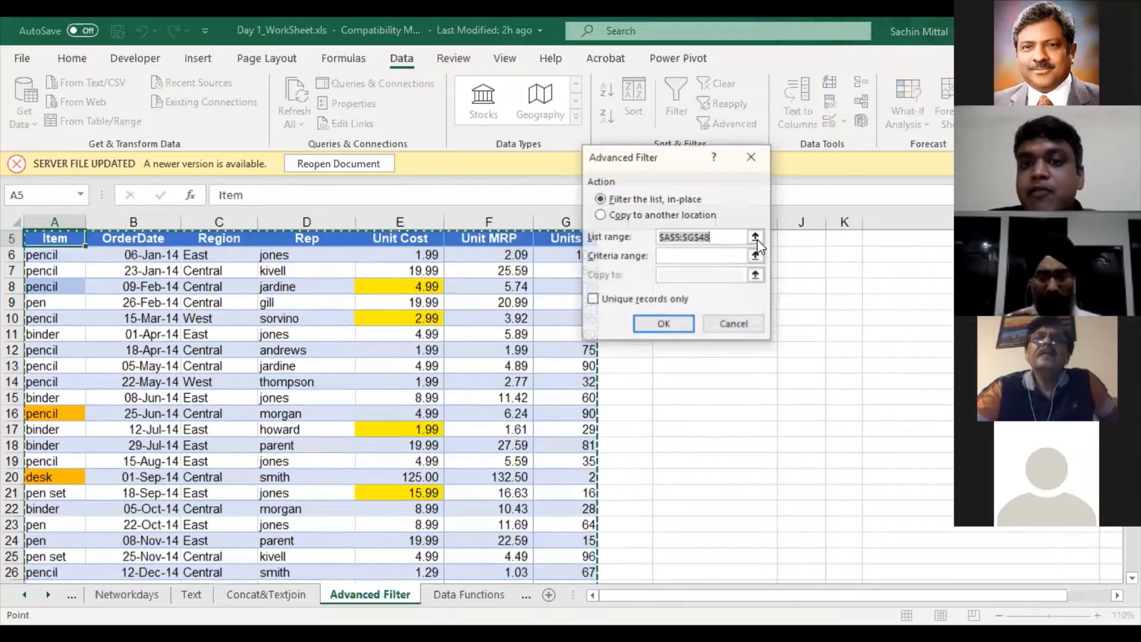
click(56, 239)
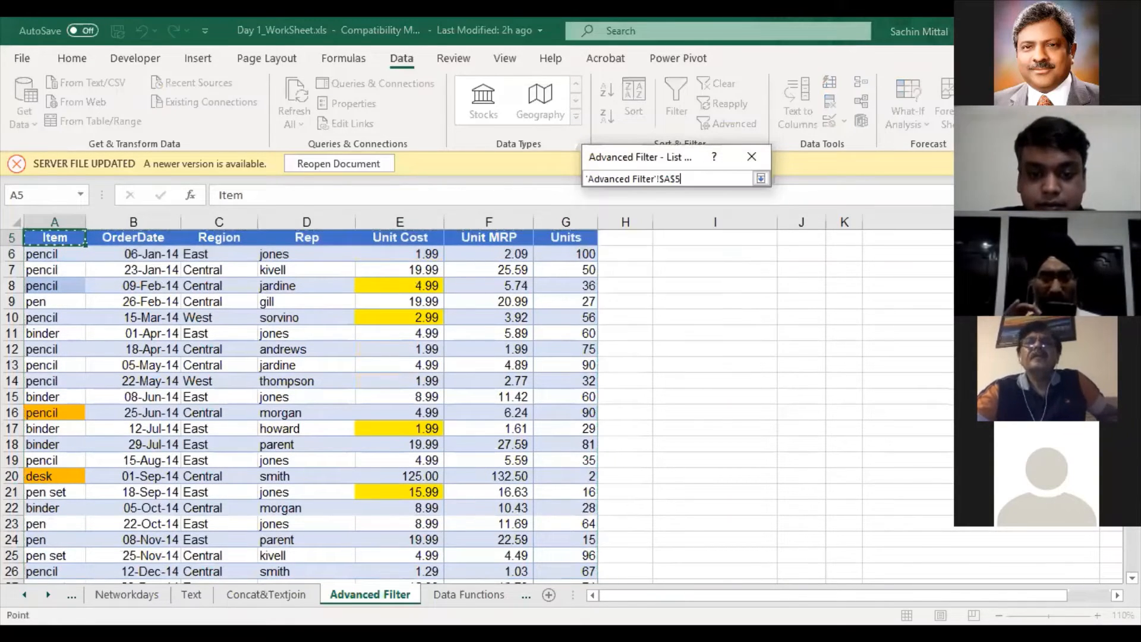
drag(56, 239, 529, 585)
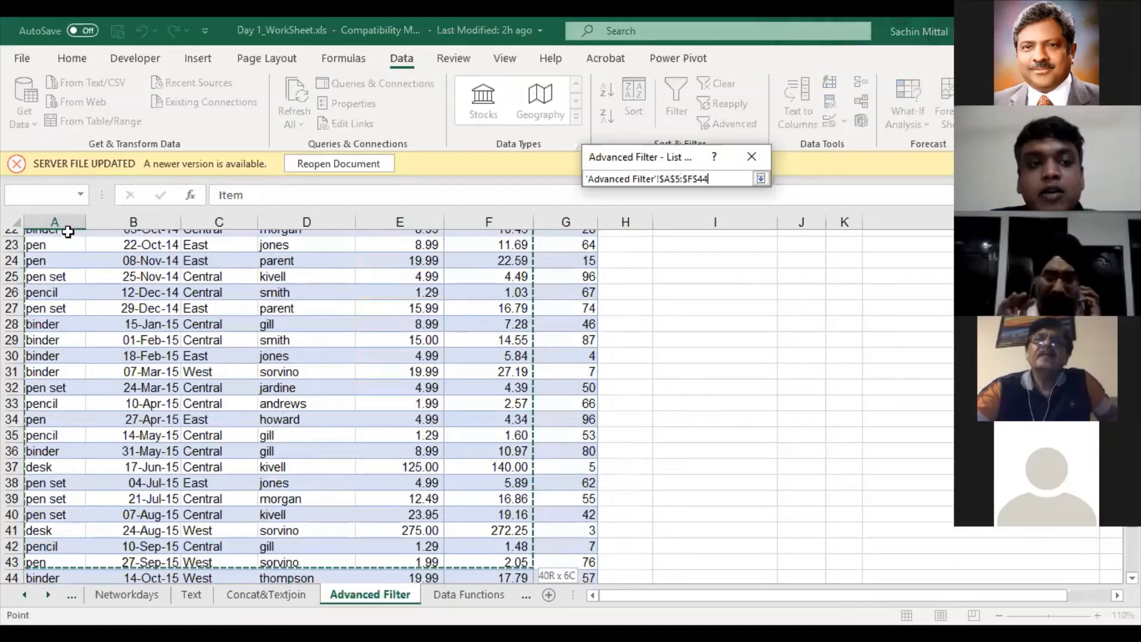
scroll(98, 242, up, 10)
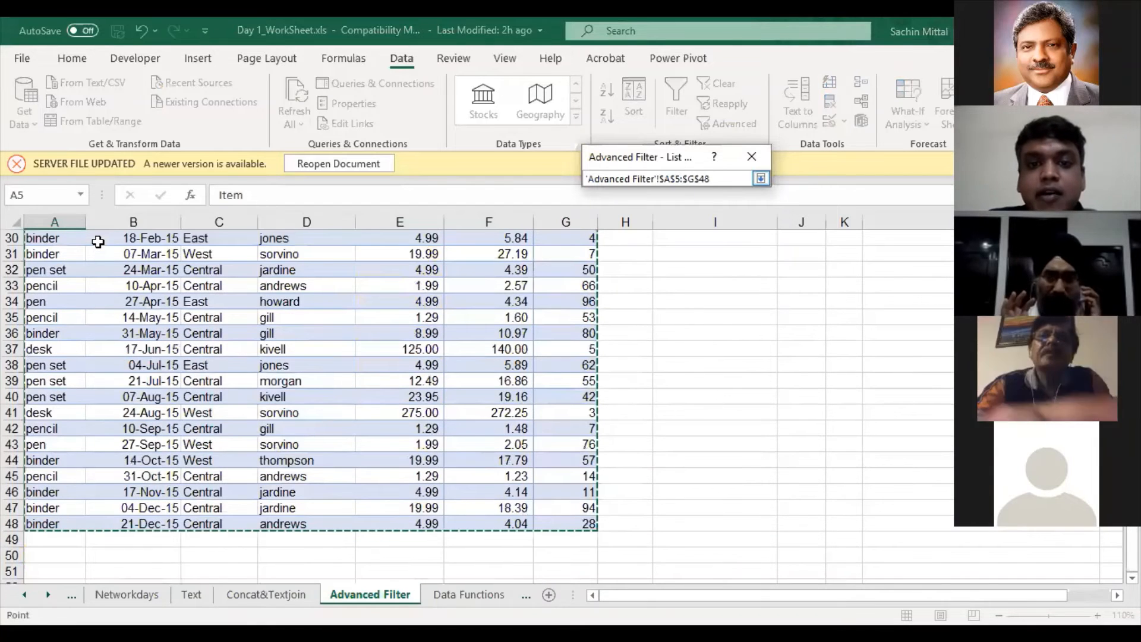
drag(74, 240, 587, 252)
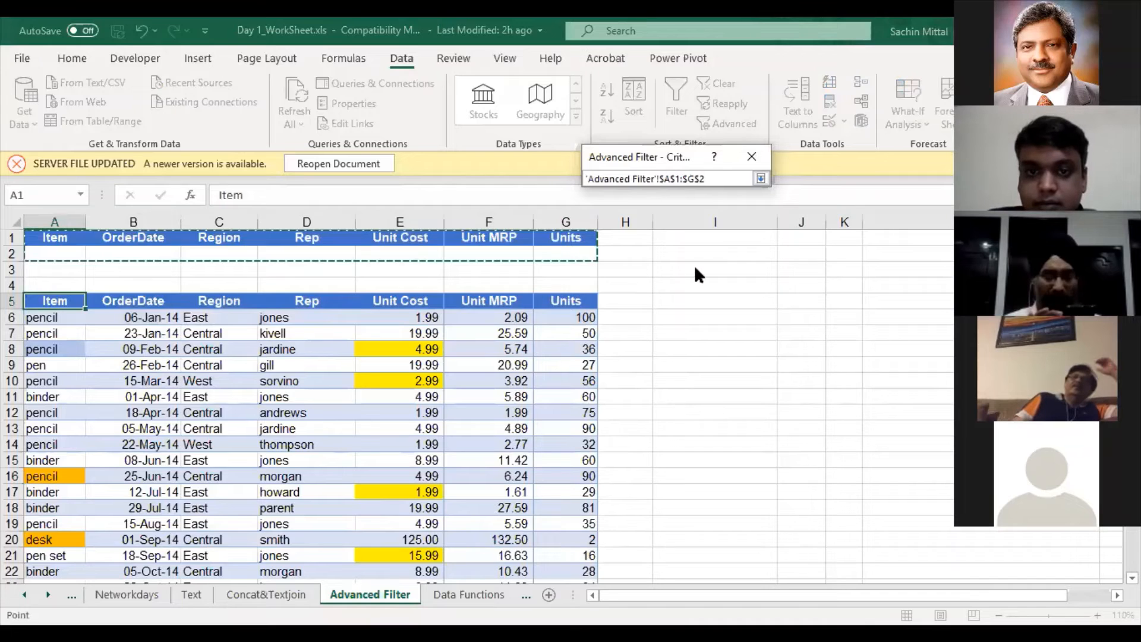
key(Return)
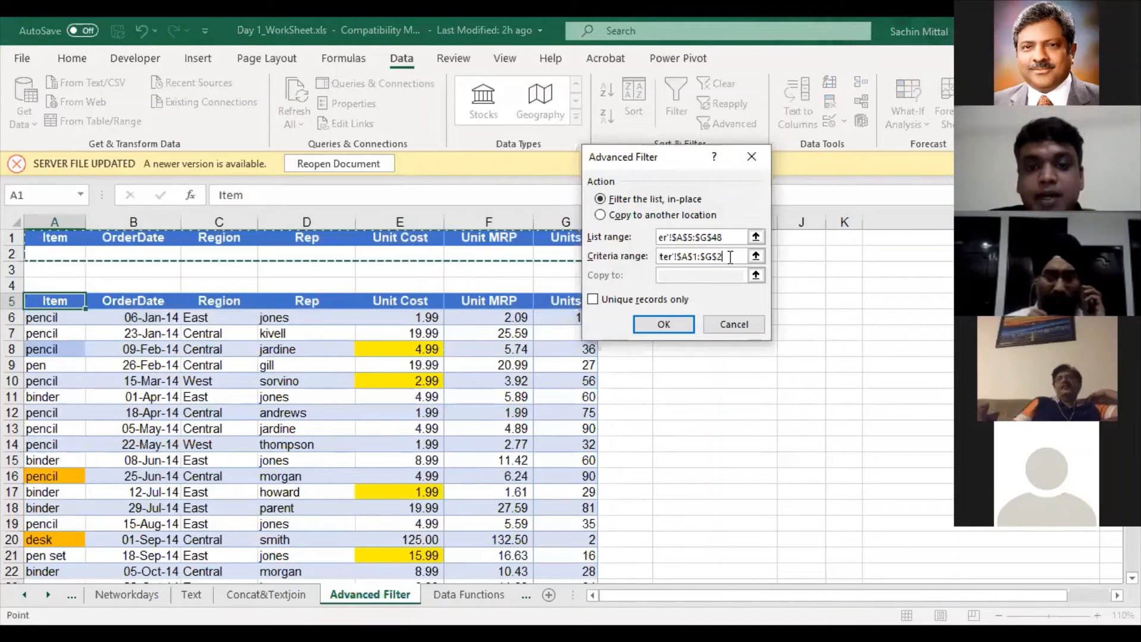
click(664, 324)
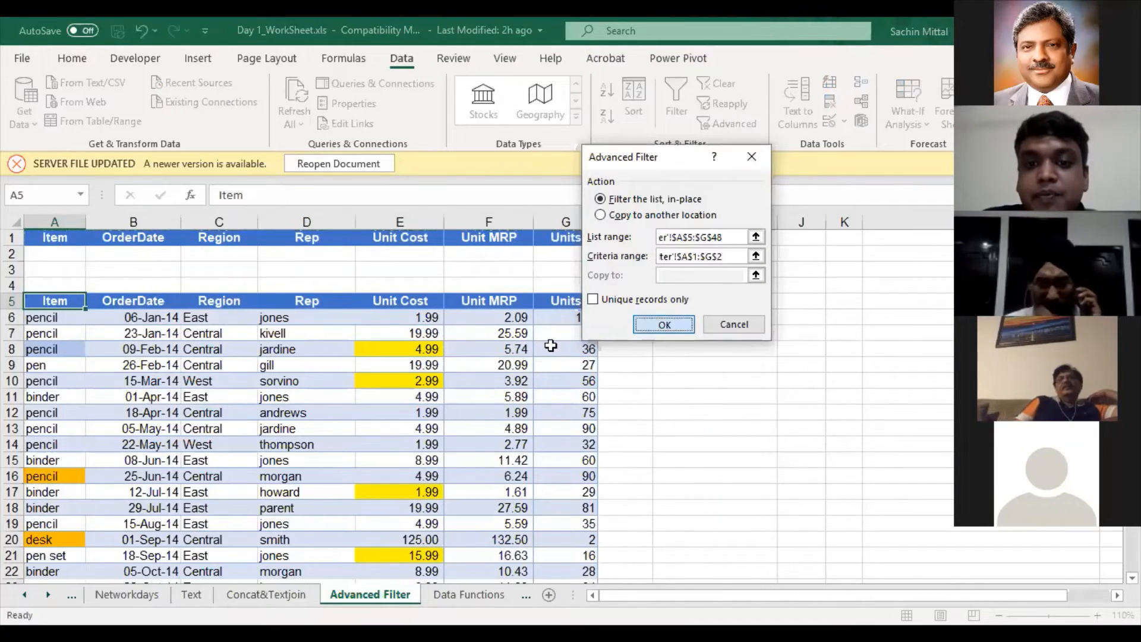
click(76, 256)
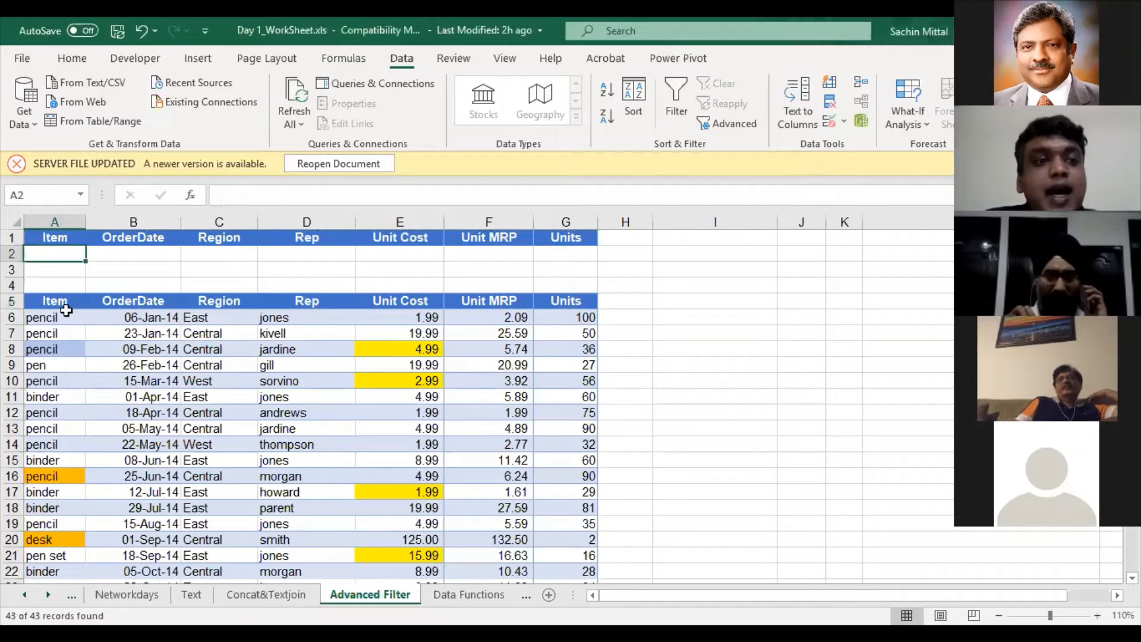
click(83, 303)
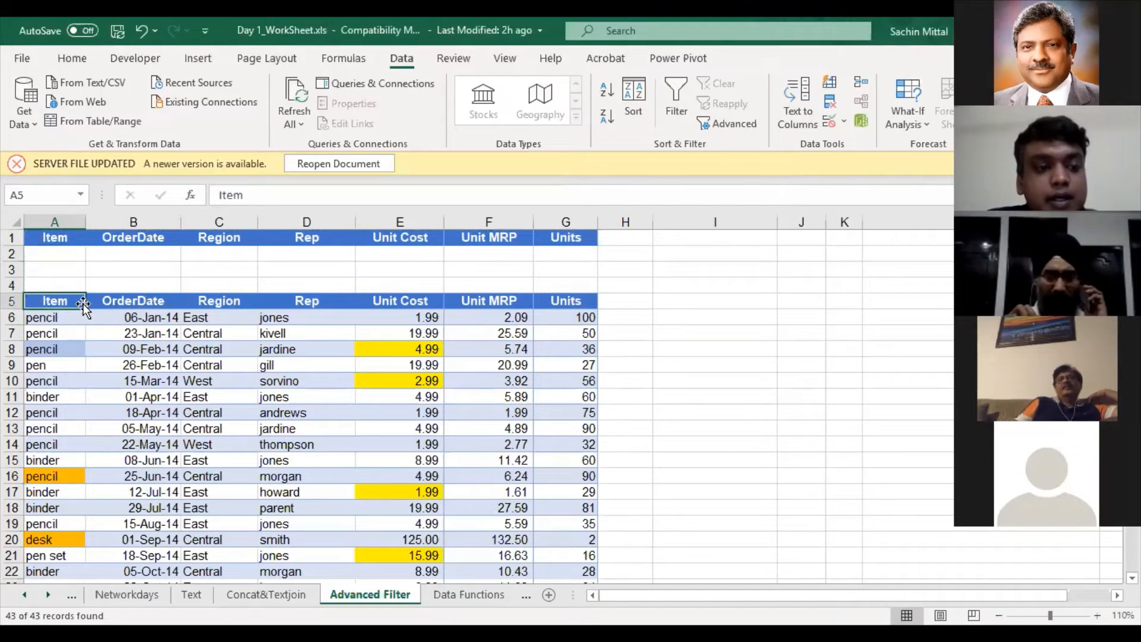
key(ctrl+shift+l)
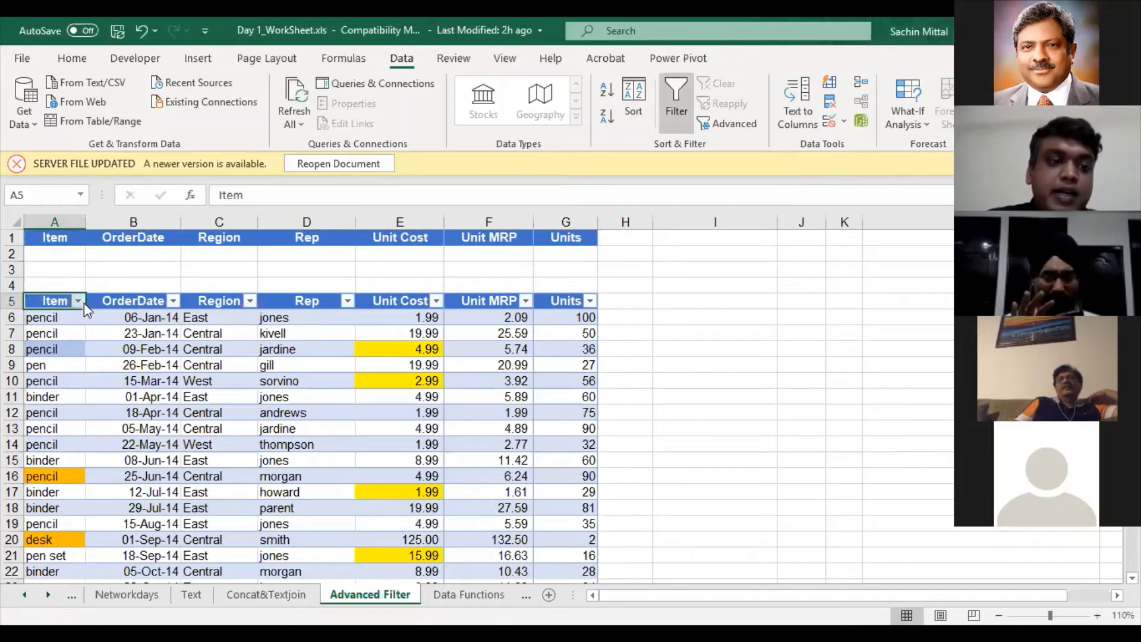
click(77, 302)
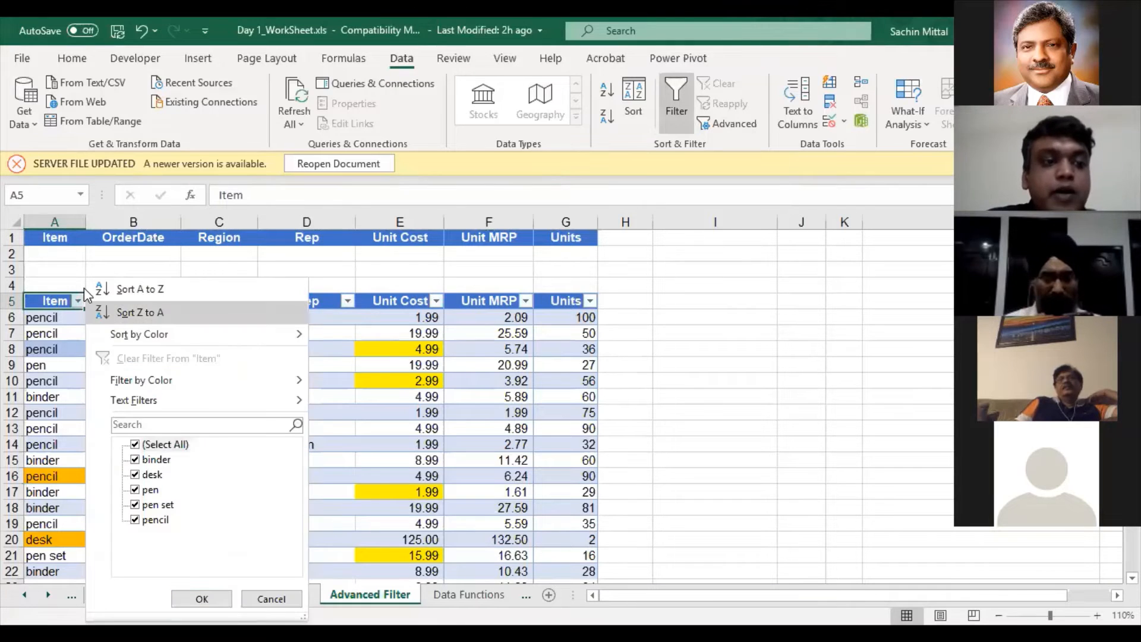
click(135, 445)
click(135, 460)
click(135, 489)
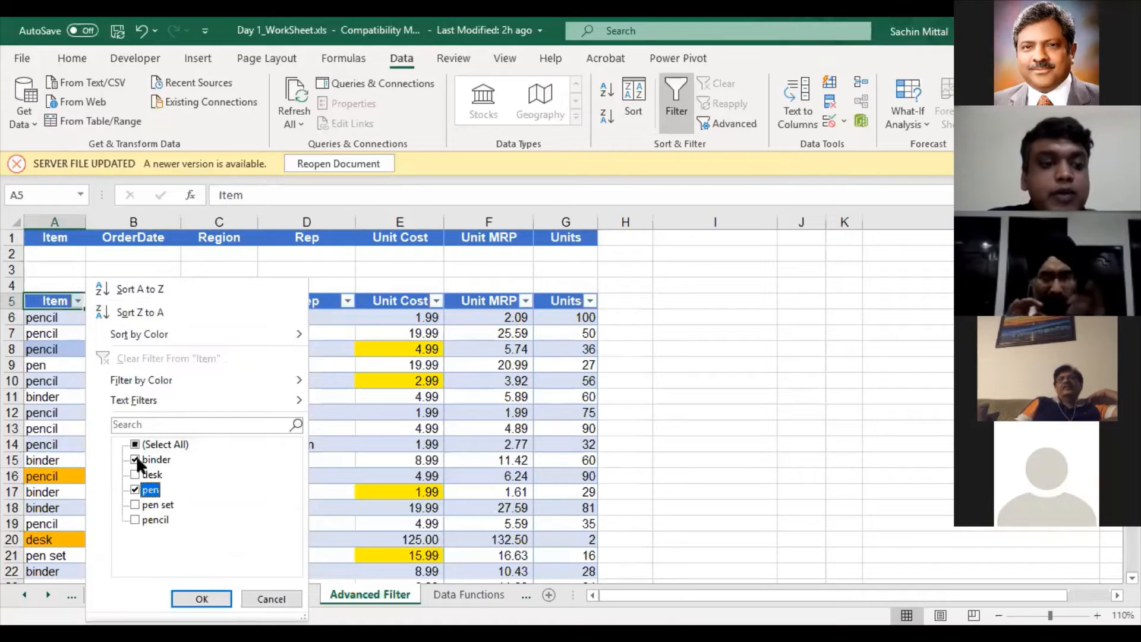
click(136, 458)
click(135, 490)
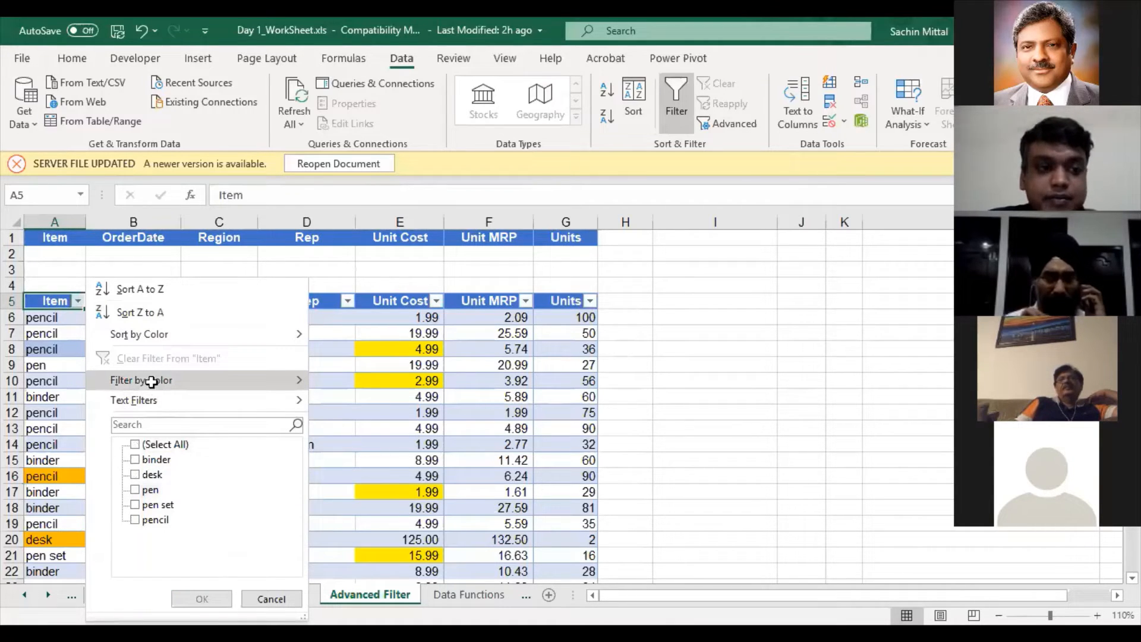
key(Escape)
key(ctrl+shift+l)
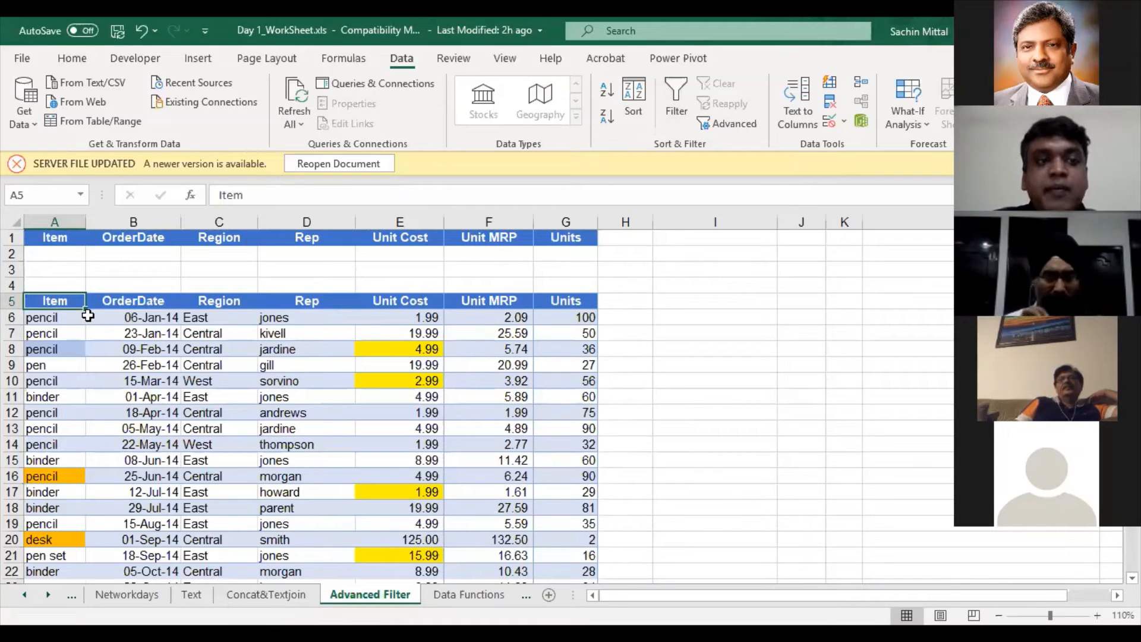
Enter Pen as the Item criterion in cell A2
key(Up)
key(Up)
key(Up)
text(Pen)
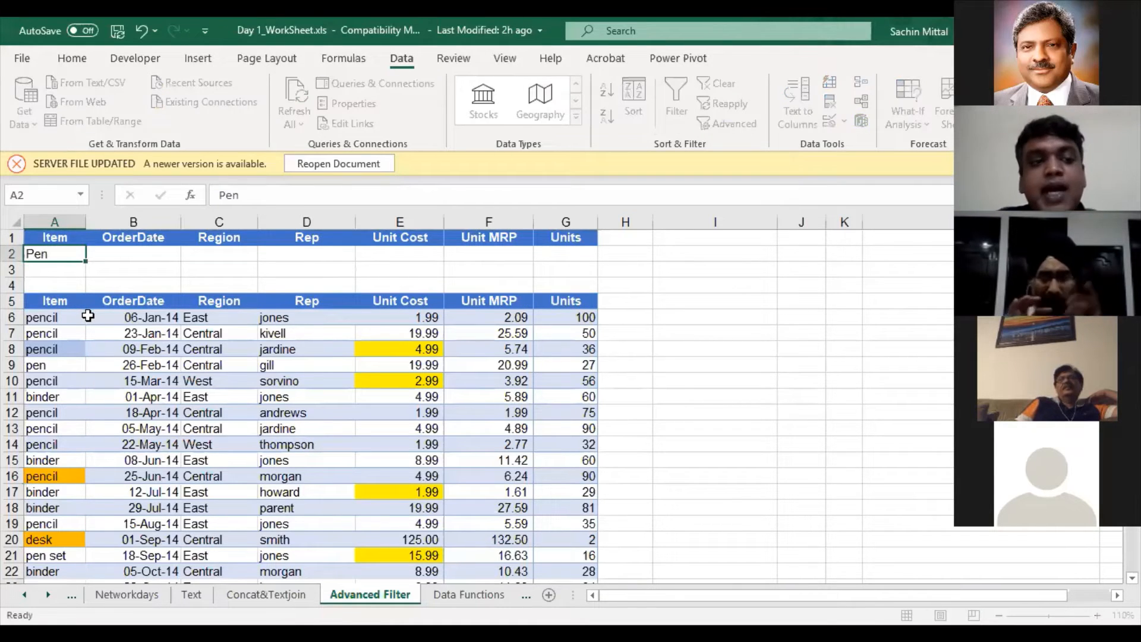
key(ctrl+Return)
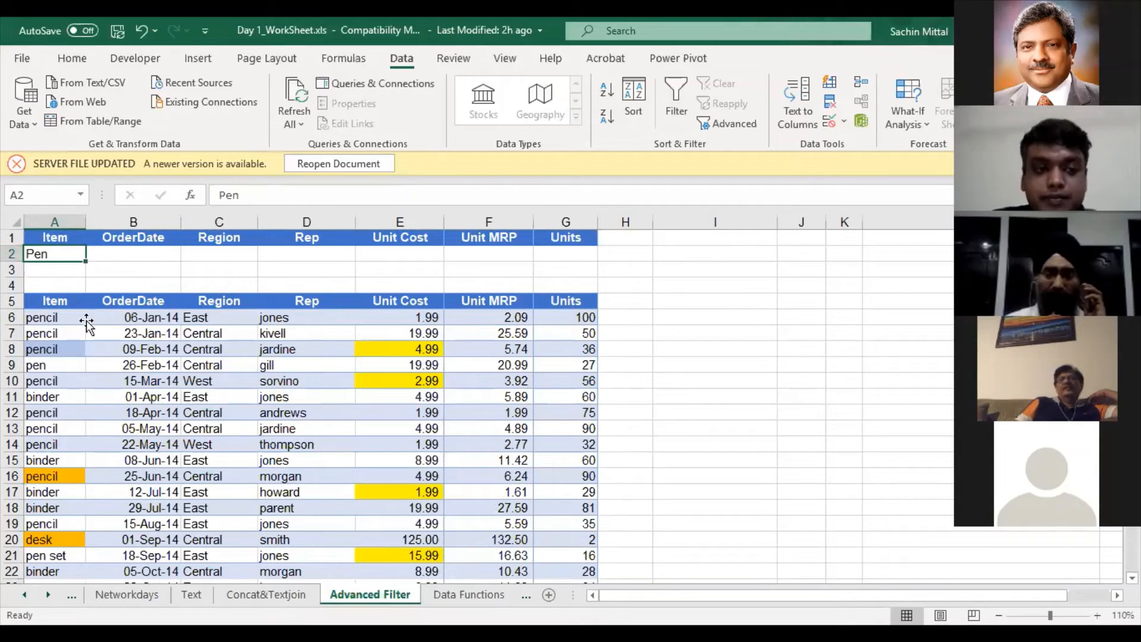
click(88, 320)
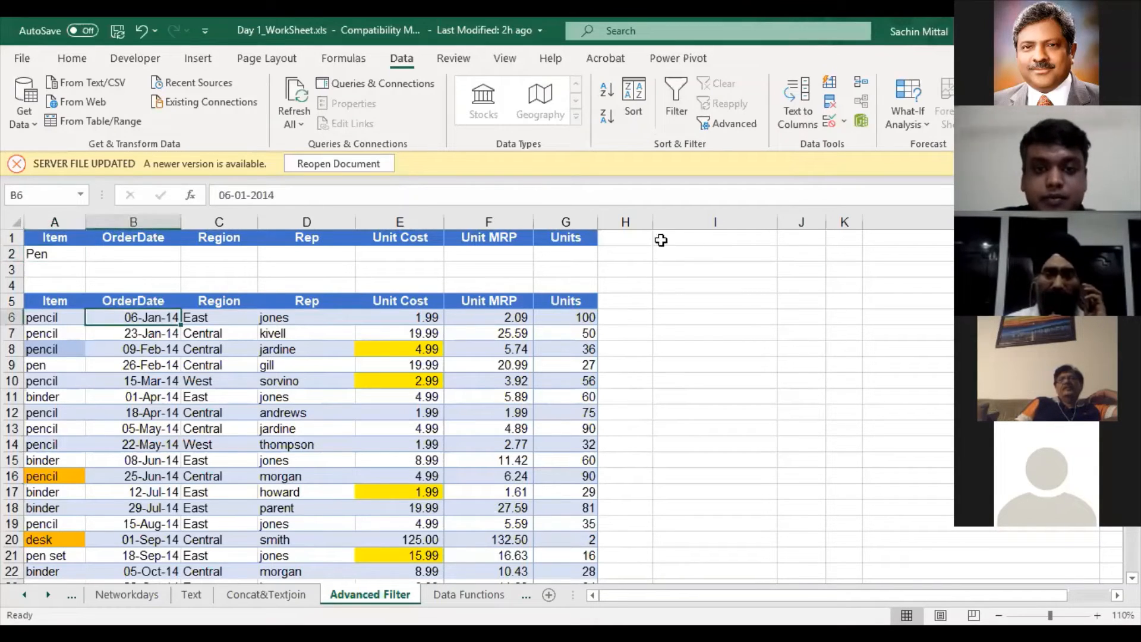
click(58, 253)
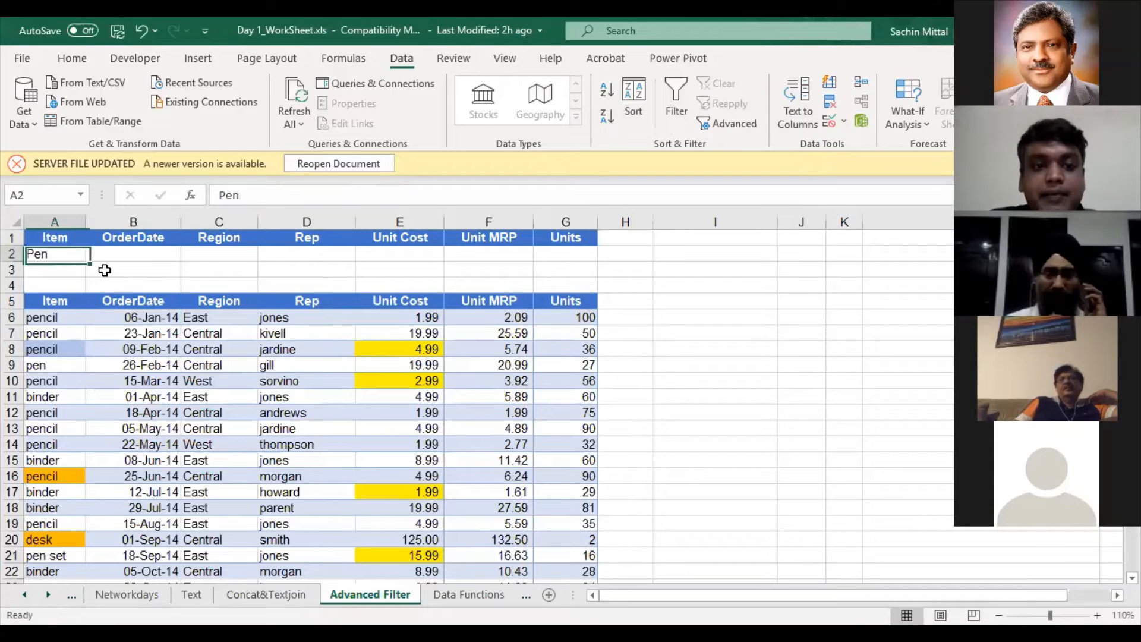
Try to enter >10 as the Units criterion in cell G2
click(581, 254)
text(>10)
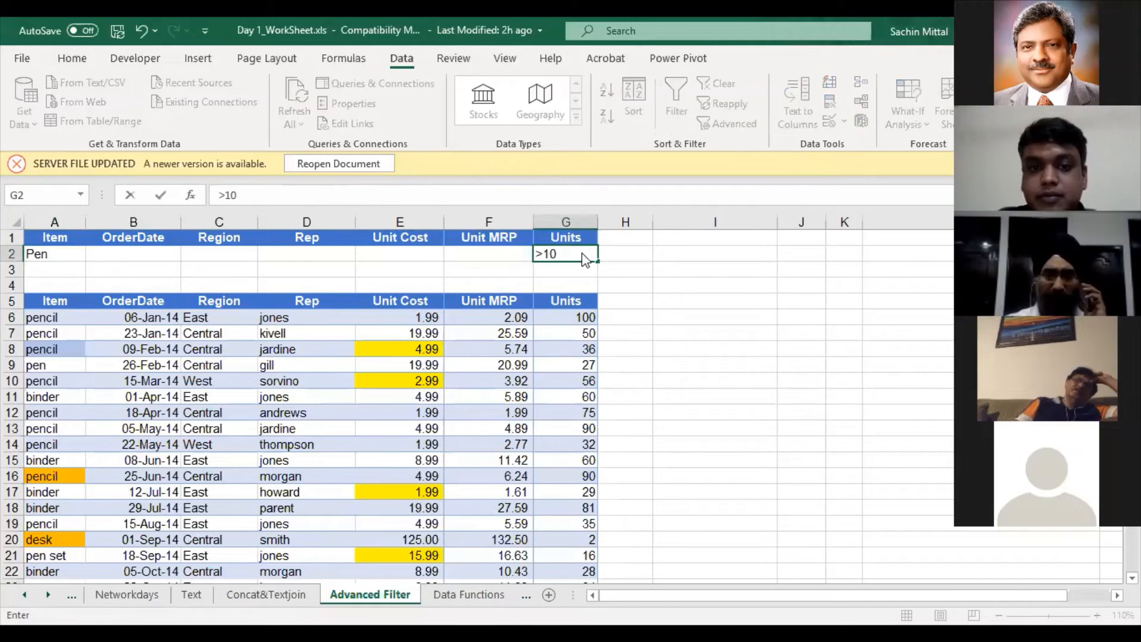
key(Tab)
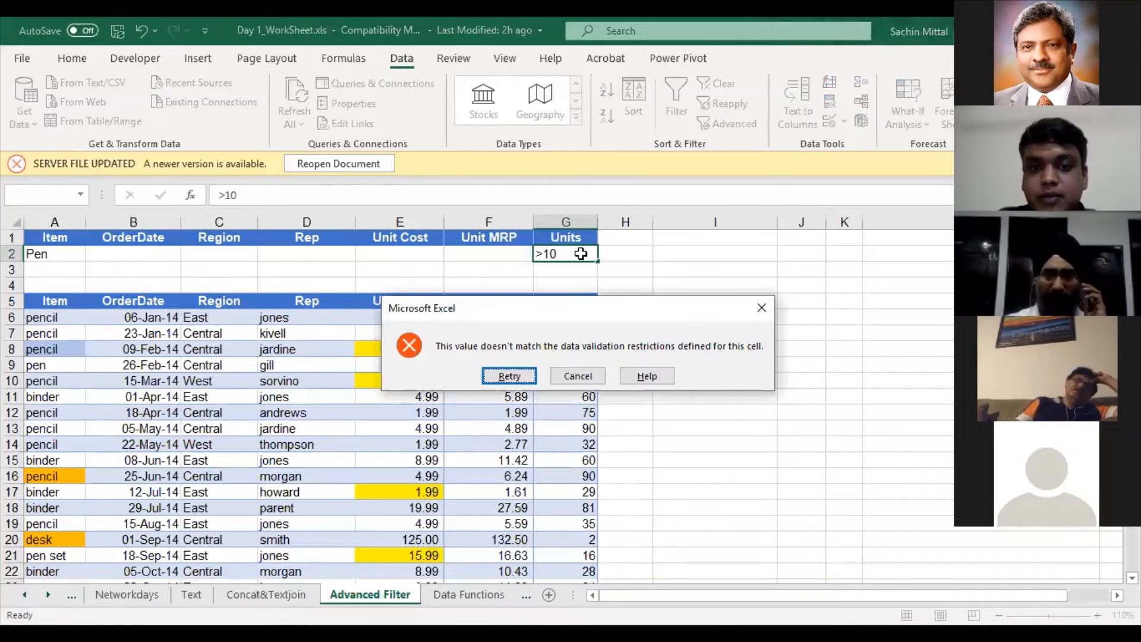
key(Escape)
Copy blank cell H2 and paste only its validation onto G2 with Paste Special, removing the entry restriction there
key(ctrl+c)
click(581, 254)
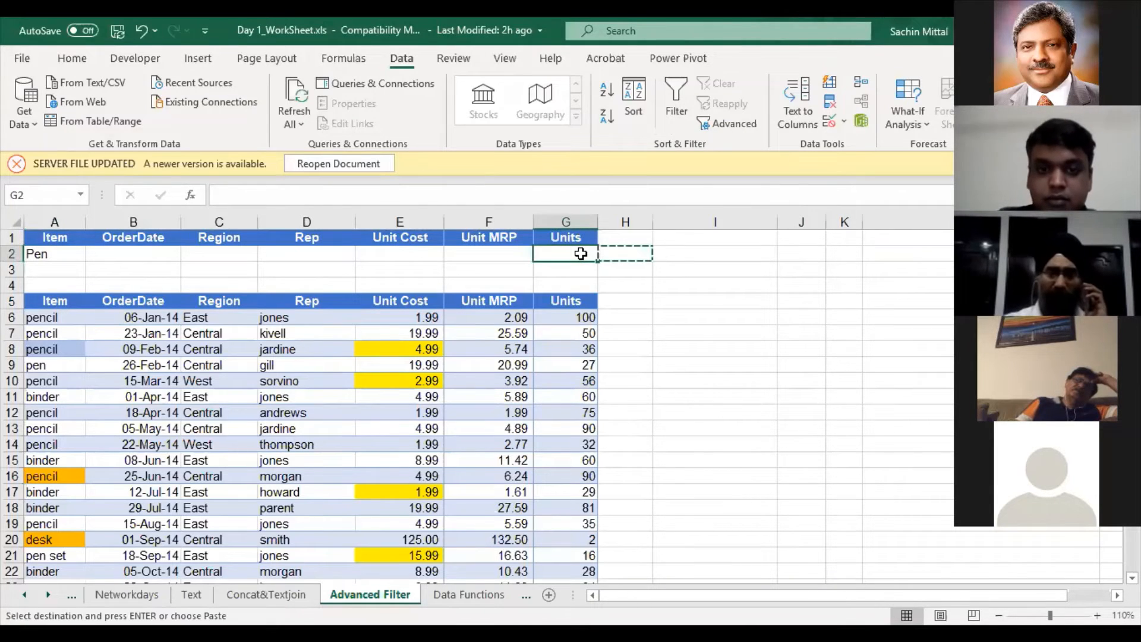
key(ctrl+alt+v)
key(Down)
key(Down)
key(Down)
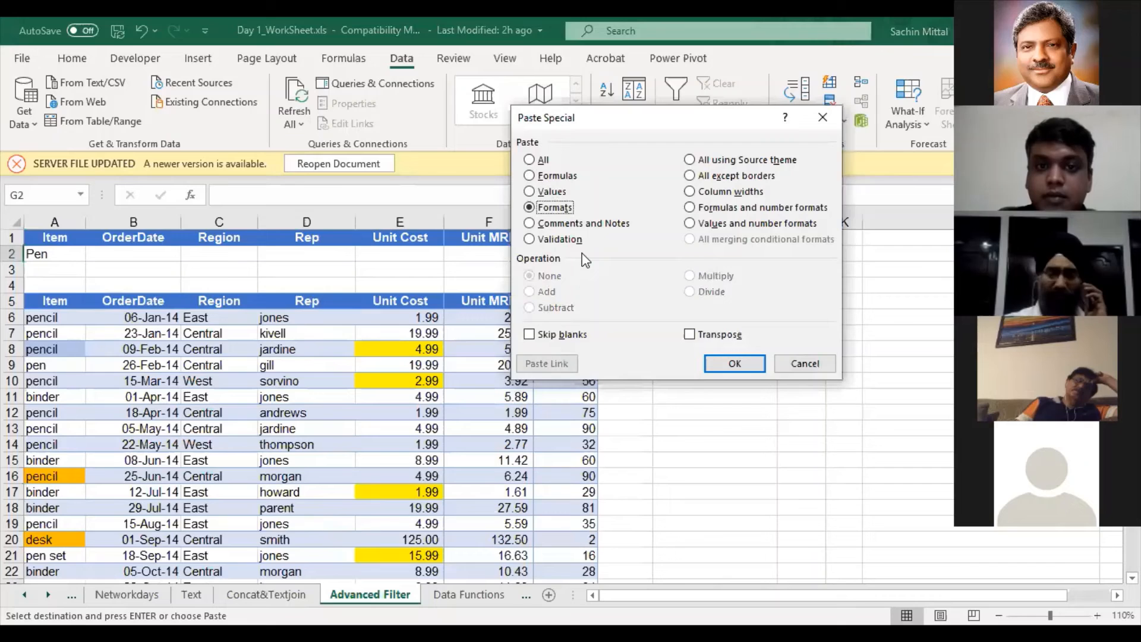
key(Down)
key(Return)
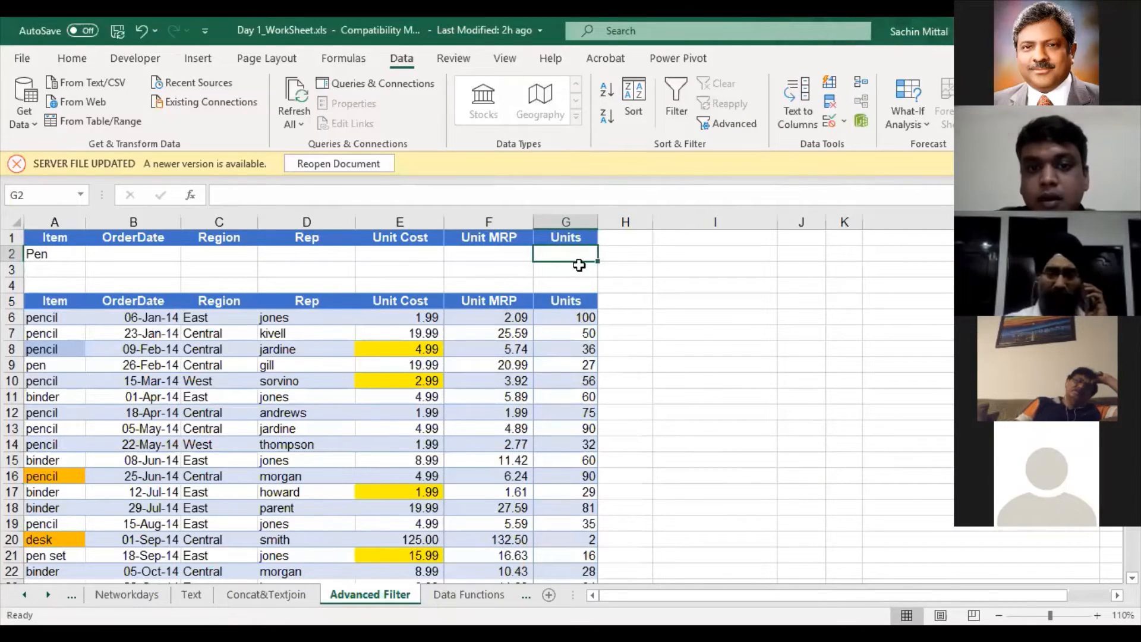
Enter >10 as the Units criterion in cell G2
text(>10)
key(Return)
key(Return)
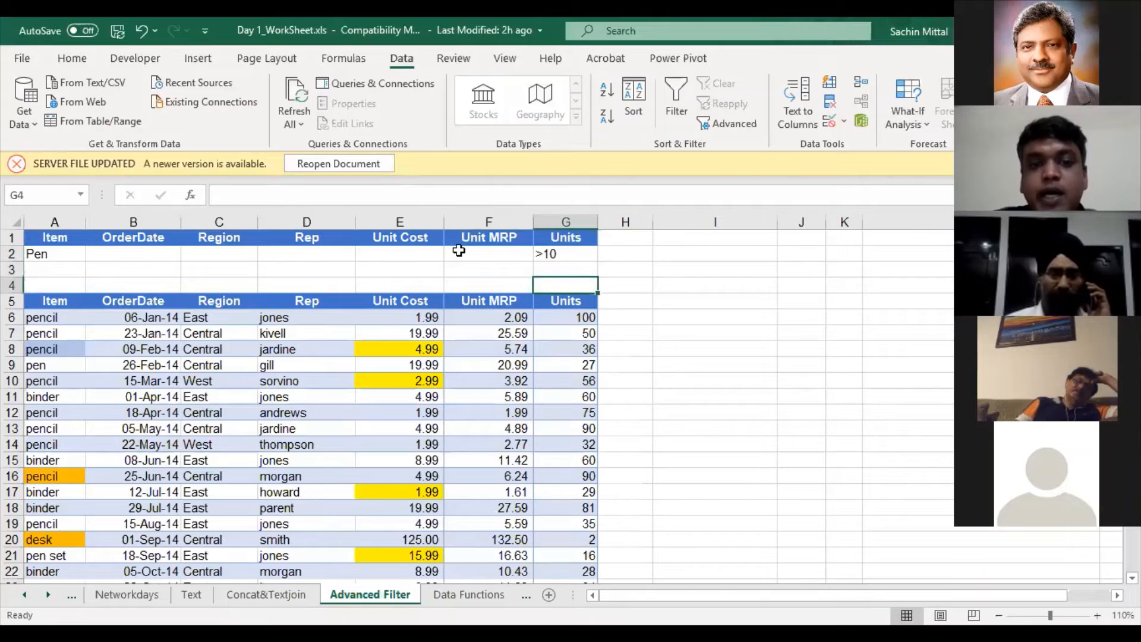
click(42, 253)
click(559, 254)
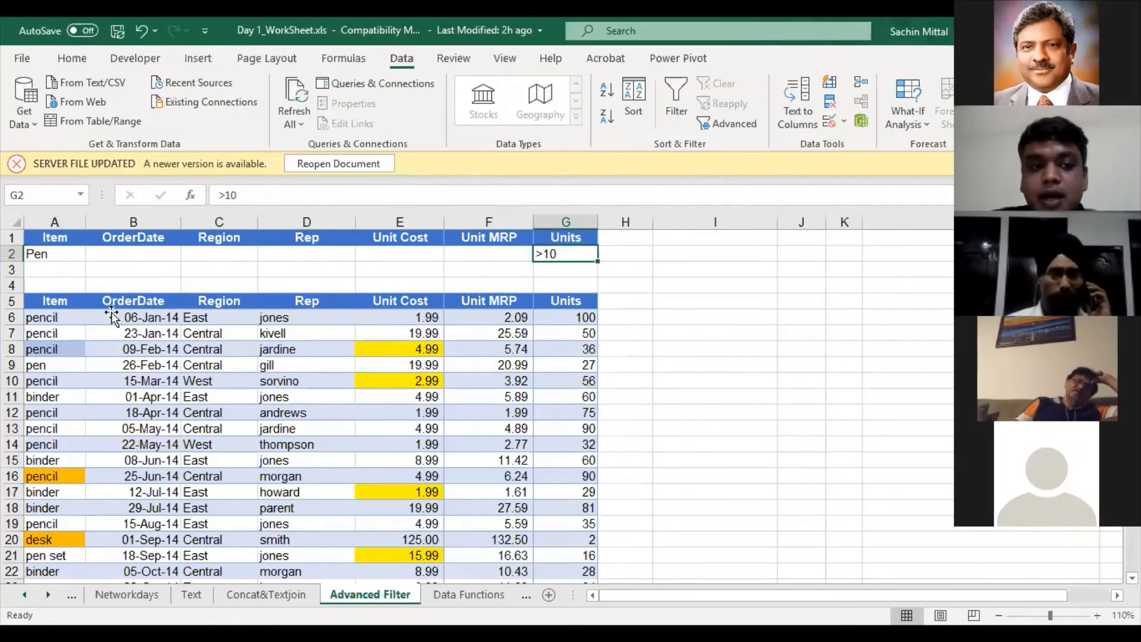
Apply the Advanced Filter in place to the list A5:G48 using criteria range A1:G2
click(112, 316)
click(722, 124)
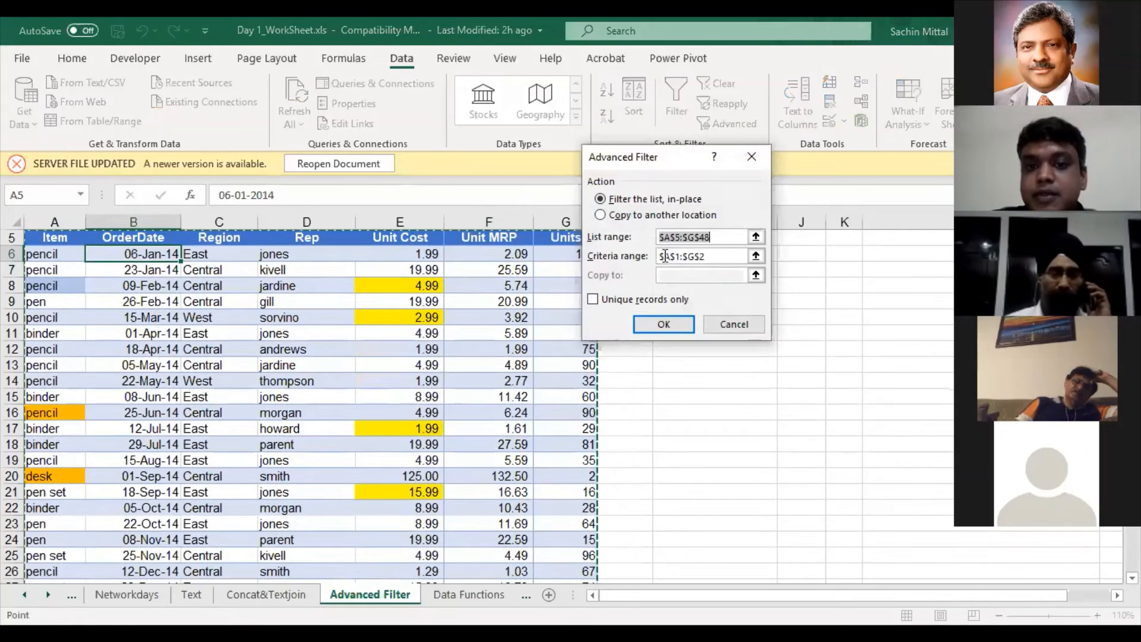
click(712, 254)
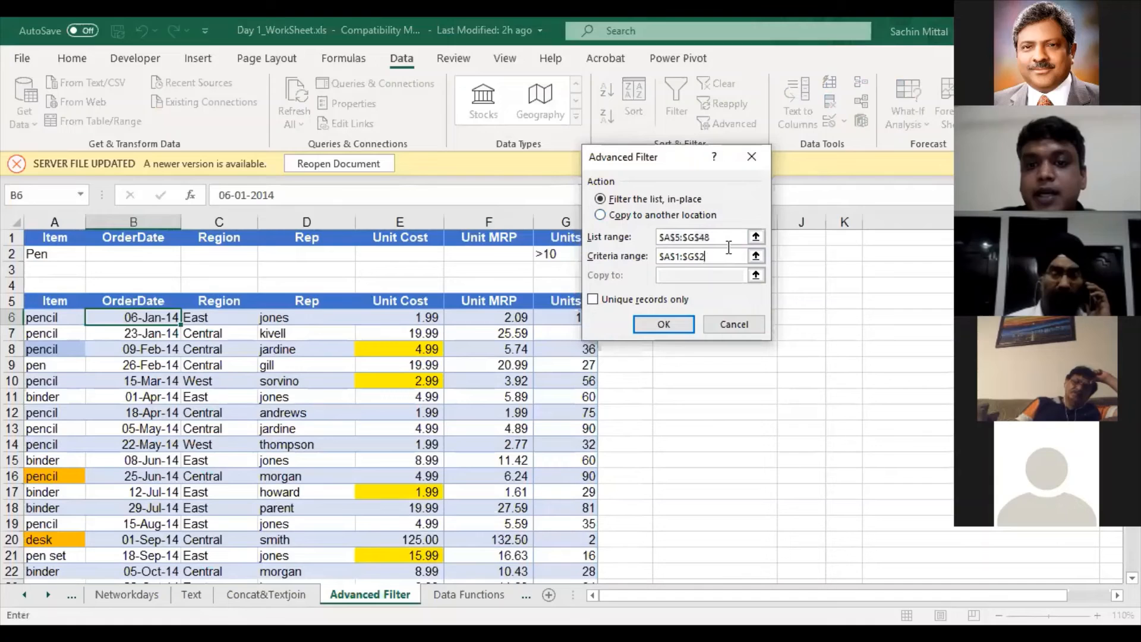
click(686, 323)
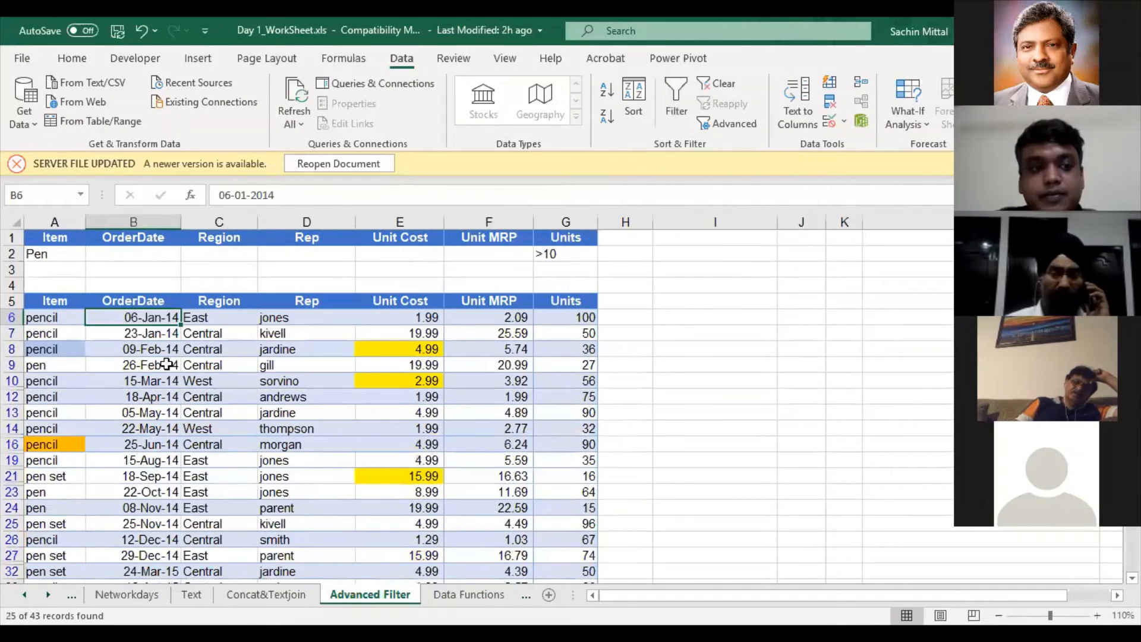
Review the filtered rows, comparing the Item column entries with the Pen criterion
scroll(166, 365, down, 3)
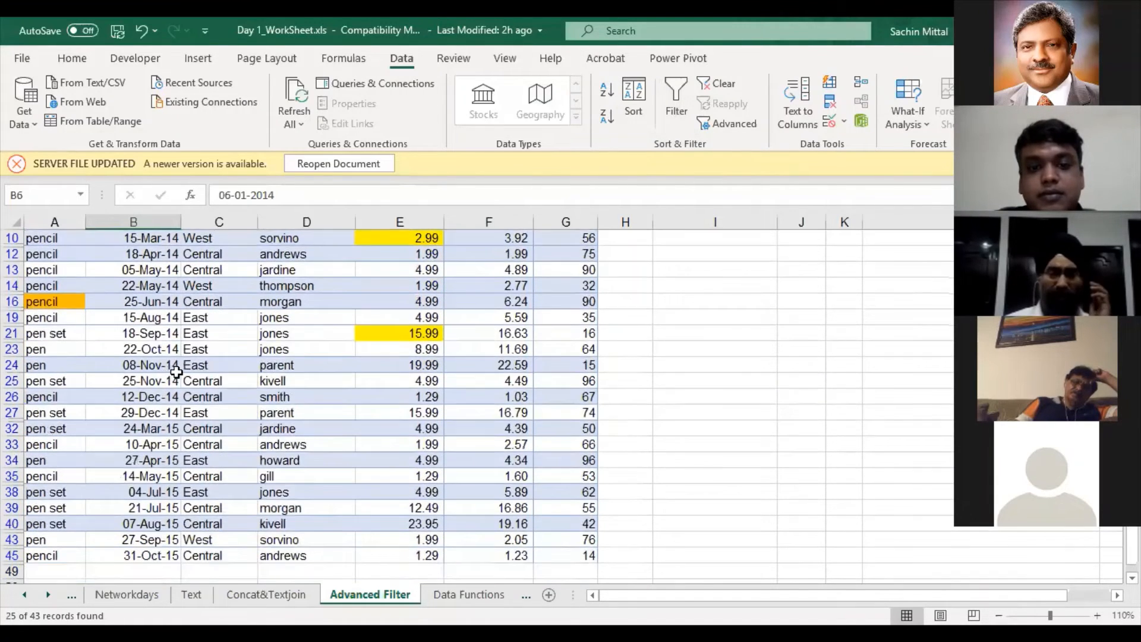
scroll(176, 373, down, 3)
scroll(71, 291, up, 6)
click(58, 255)
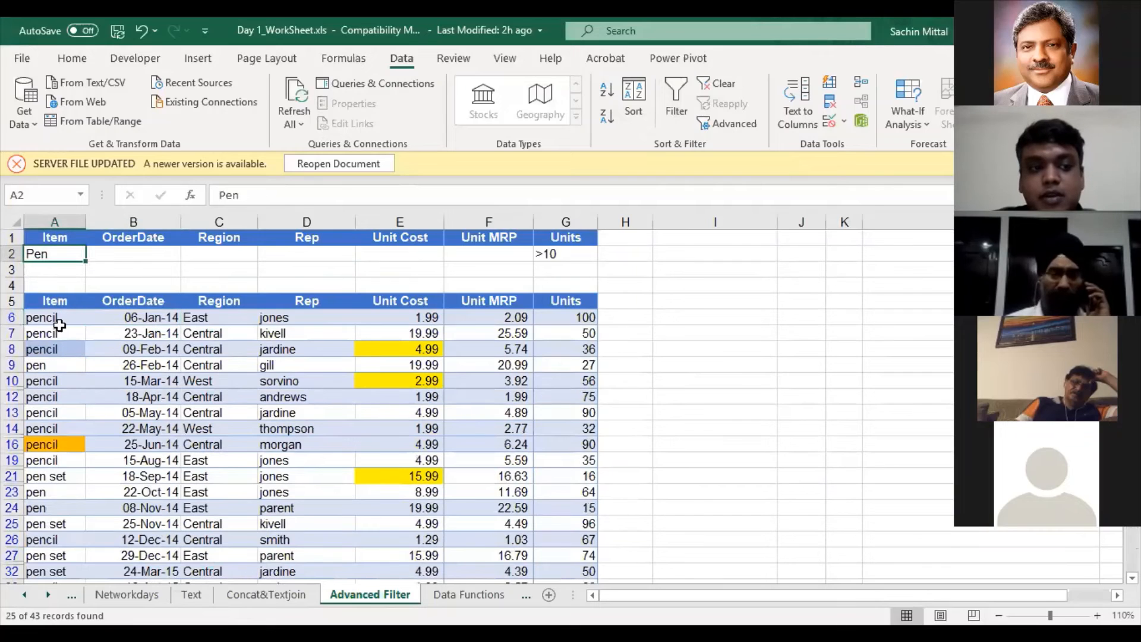
drag(59, 324, 46, 546)
scroll(148, 407, up, 3)
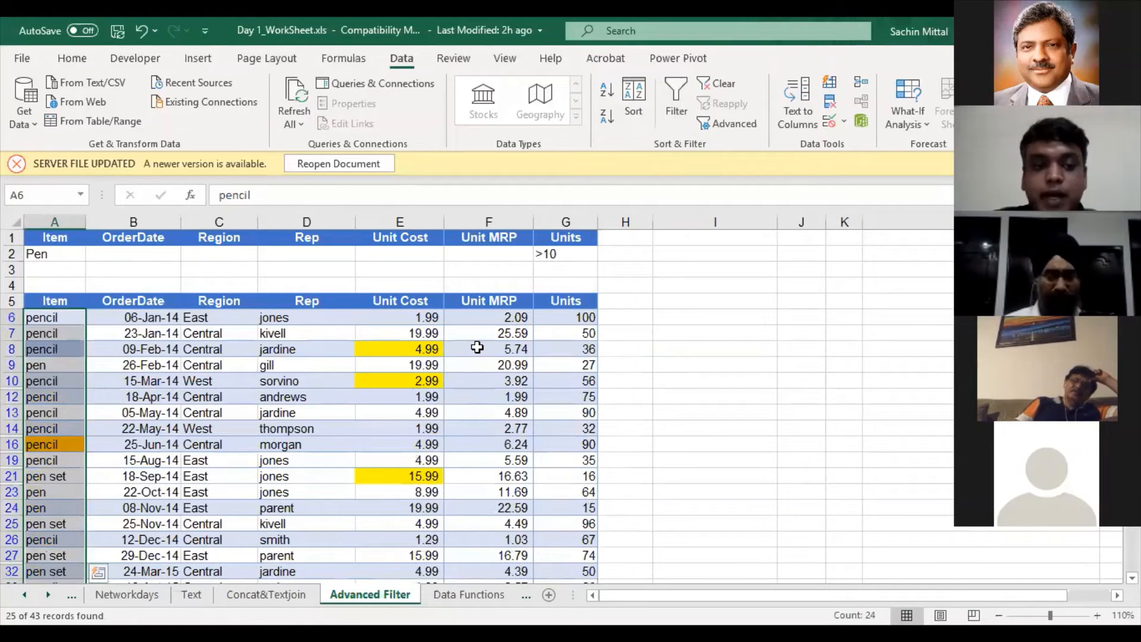
click(133, 332)
Change the criteria to penci; for Item in A2 and >=100 for Units in G2
click(54, 254)
text(penci;)
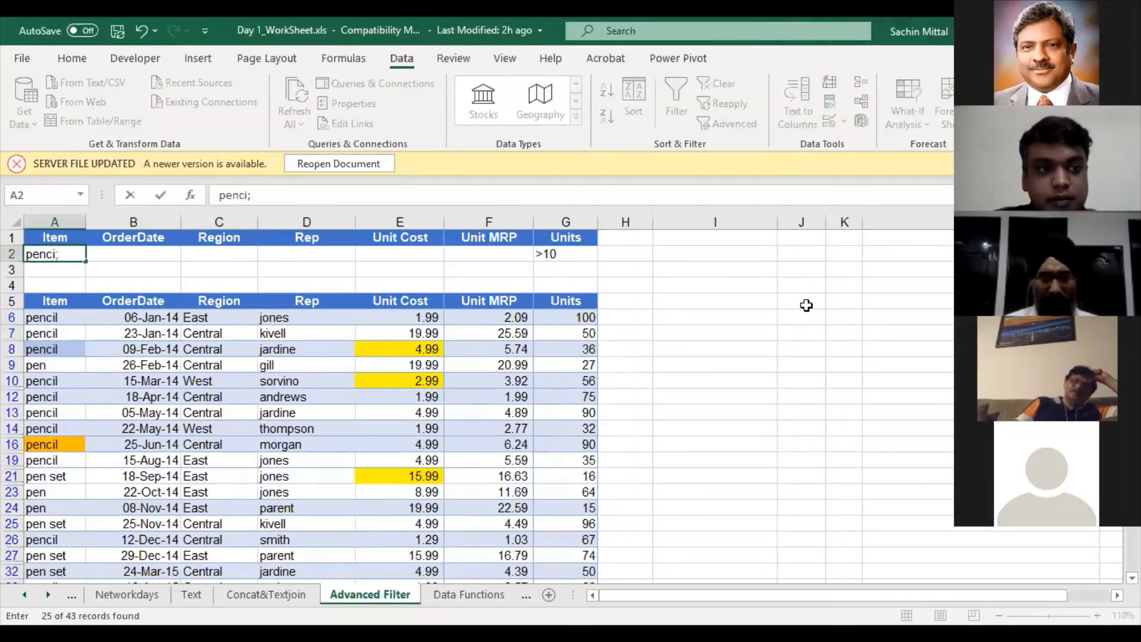
key(Tab)
key(Tab)
key(Tab)
key(Tab)
key(Tab)
key(Tab)
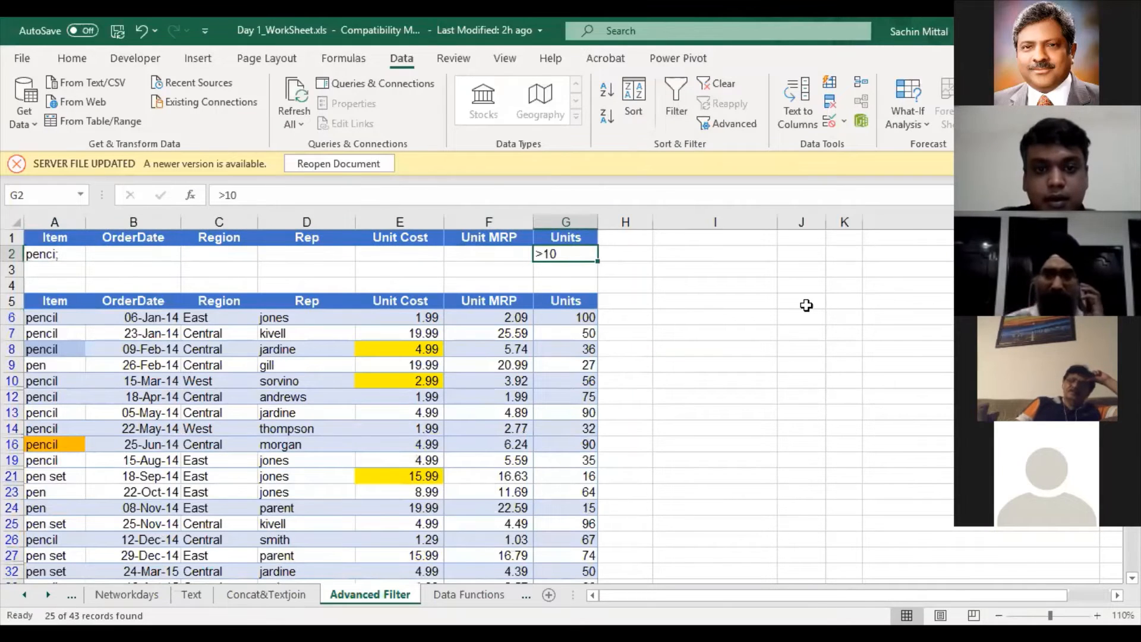
text(>=100)
key(Return)
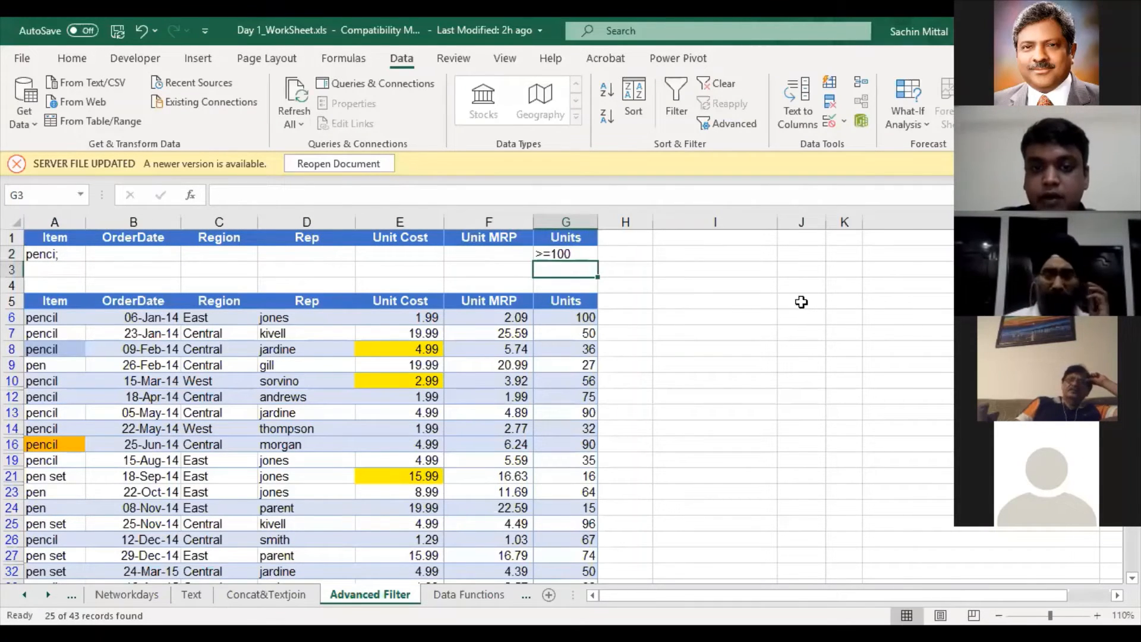
Correct the Item criterion in A2 to pencil and enter East as the Region criterion in C2
click(220, 365)
double_click(69, 255)
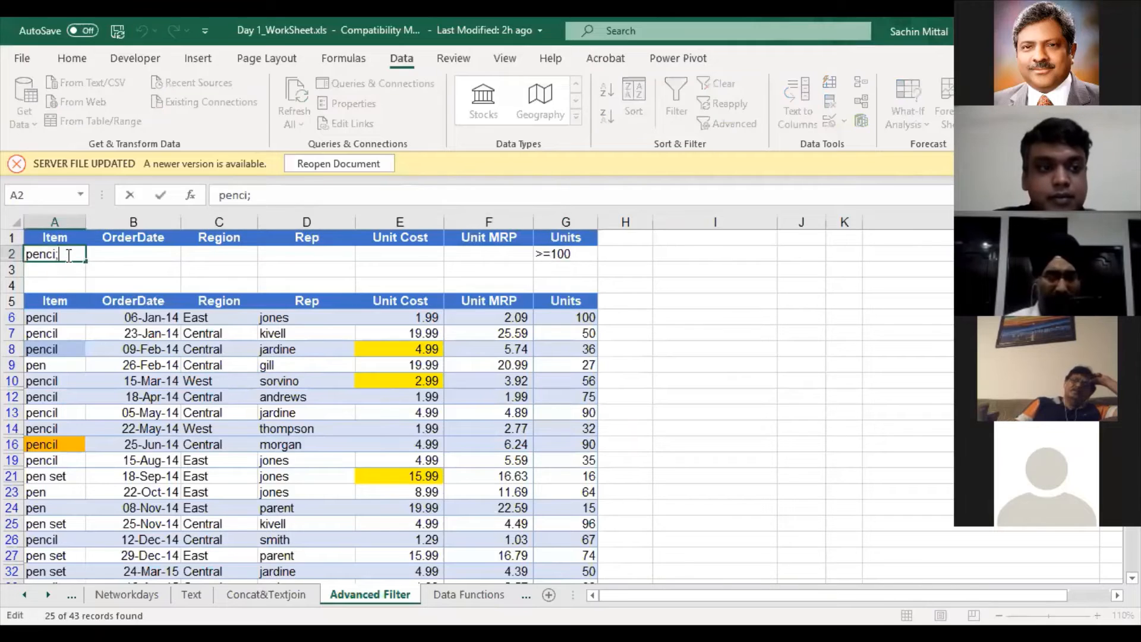
text(l)
key(Return)
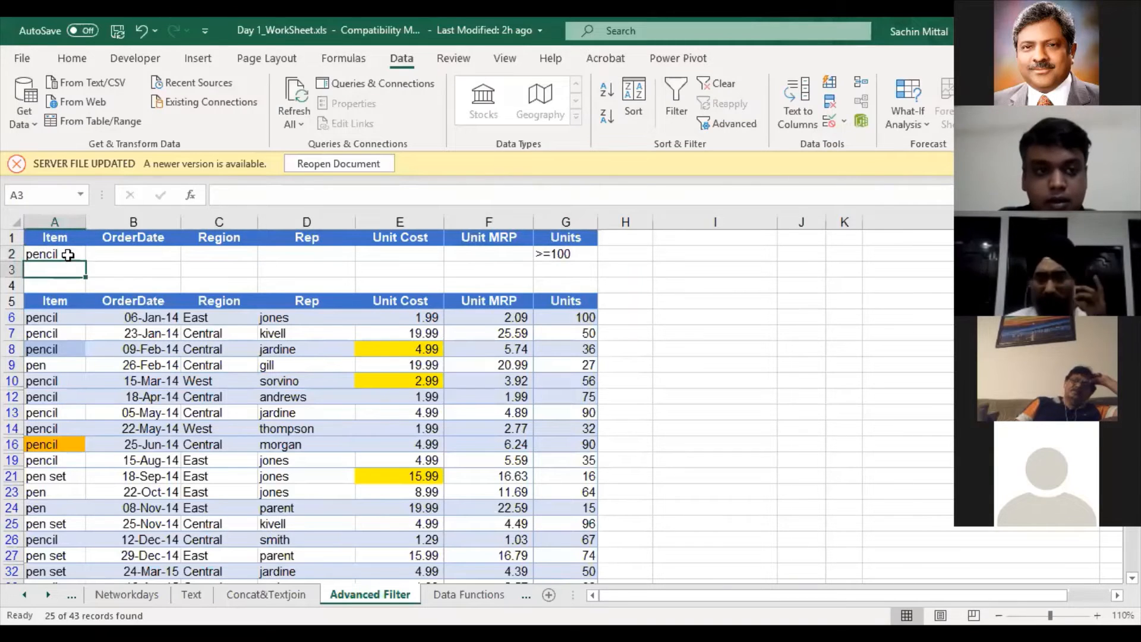
click(199, 244)
click(204, 255)
text(East)
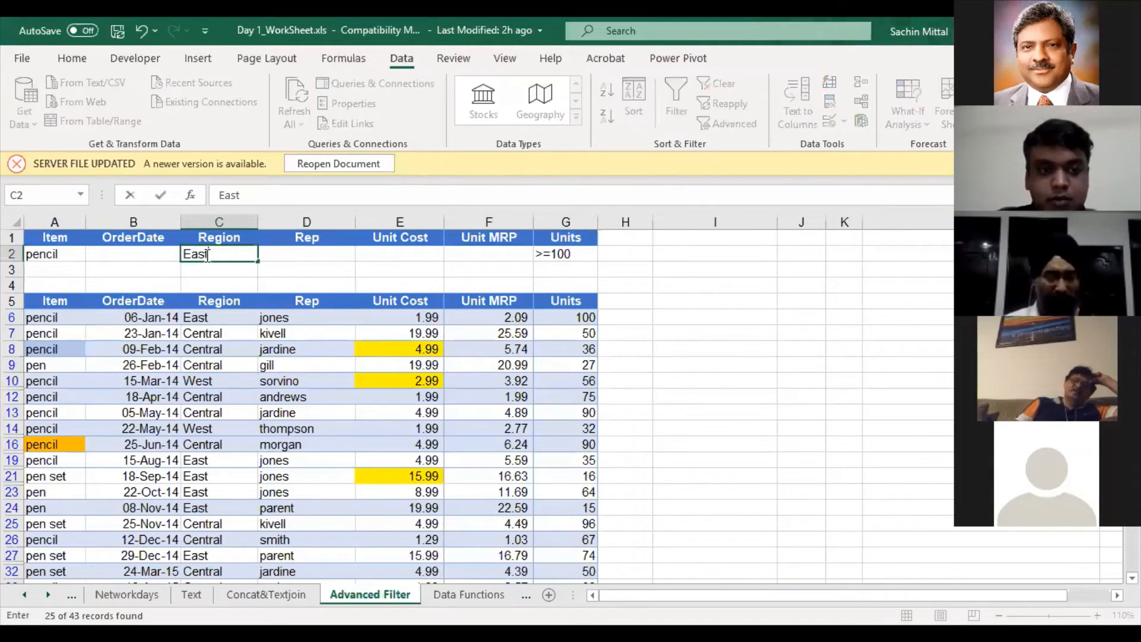
Apply the Advanced Filter in place to the list A5:G48 with the criteria range A1:G2
click(309, 397)
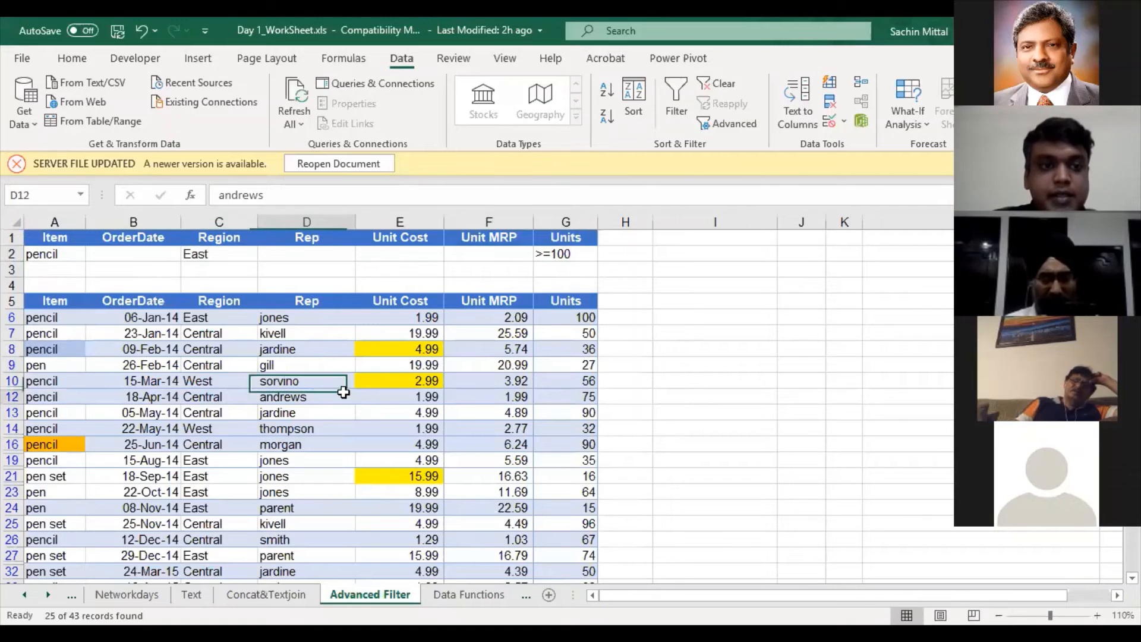
click(720, 130)
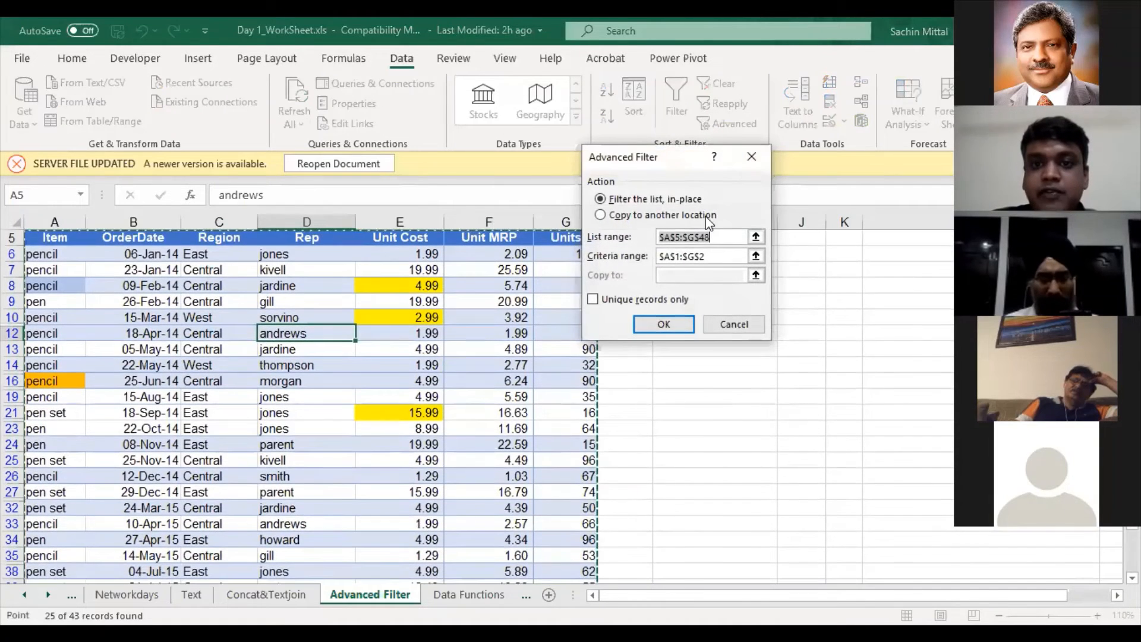
click(662, 324)
Review the Item, Region and Units conditions in criteria row 2 against the filtered list
click(208, 252)
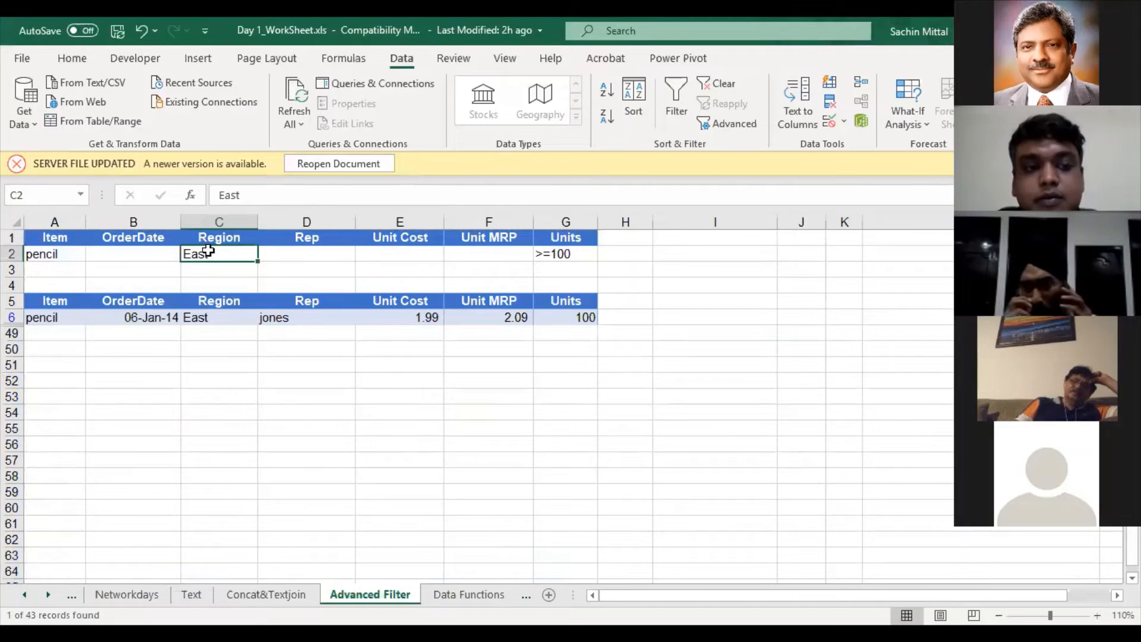
drag(32, 254, 584, 256)
click(466, 280)
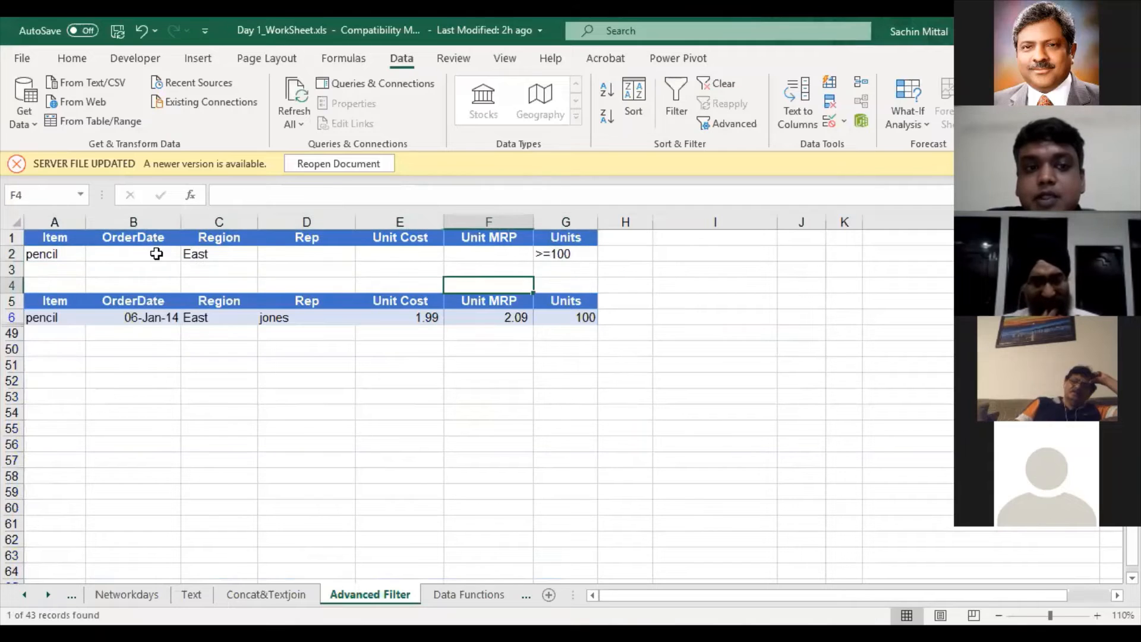
click(137, 253)
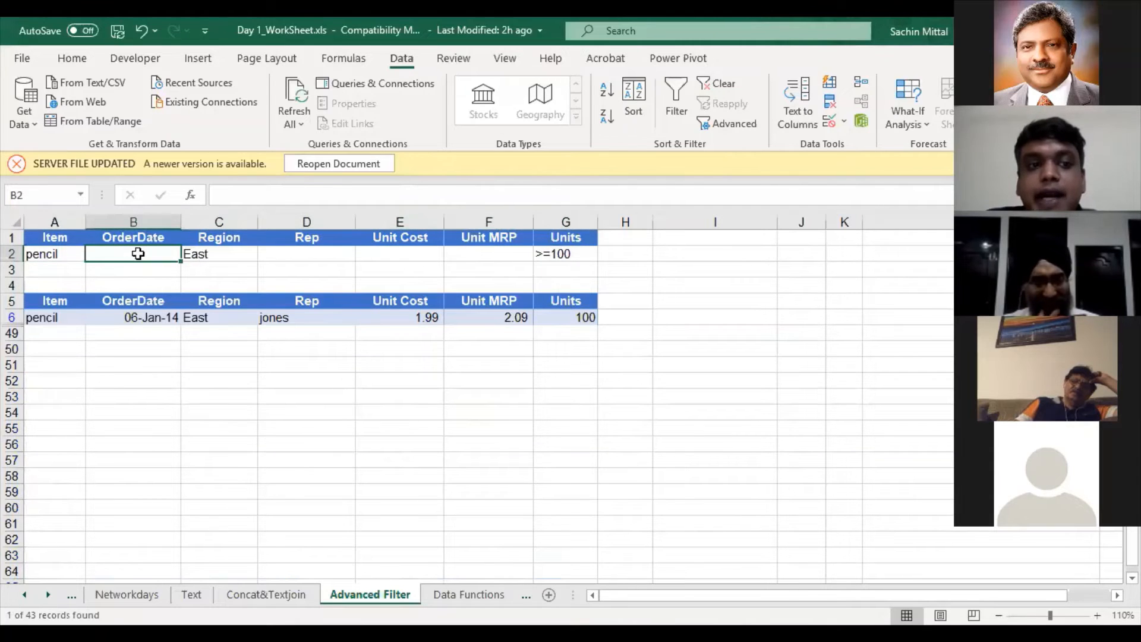
click(51, 257)
click(193, 250)
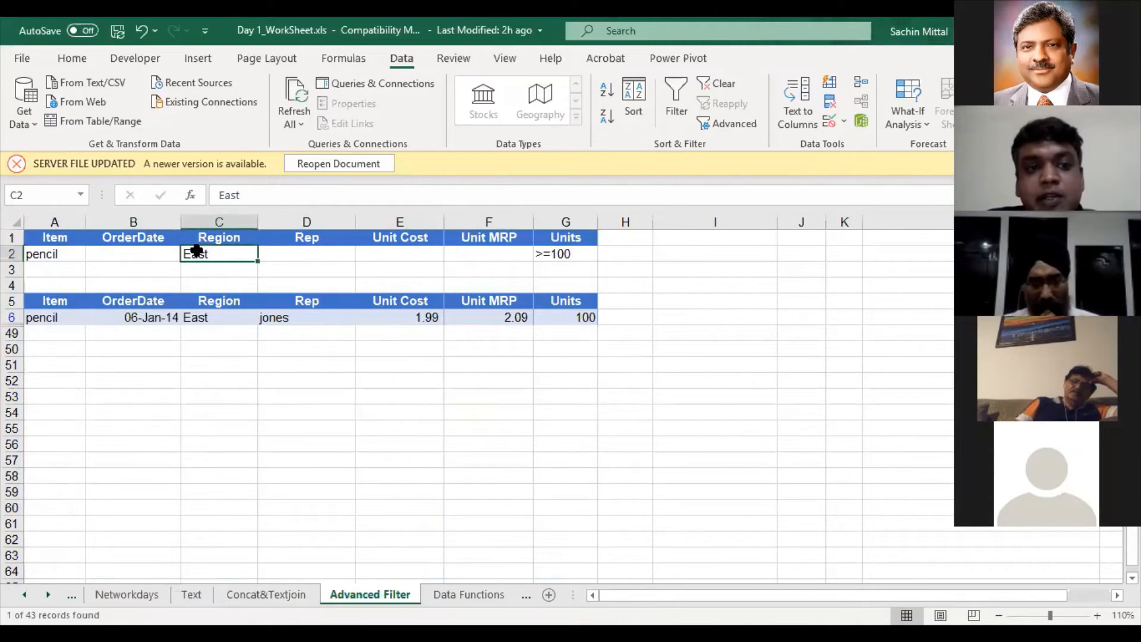
click(576, 253)
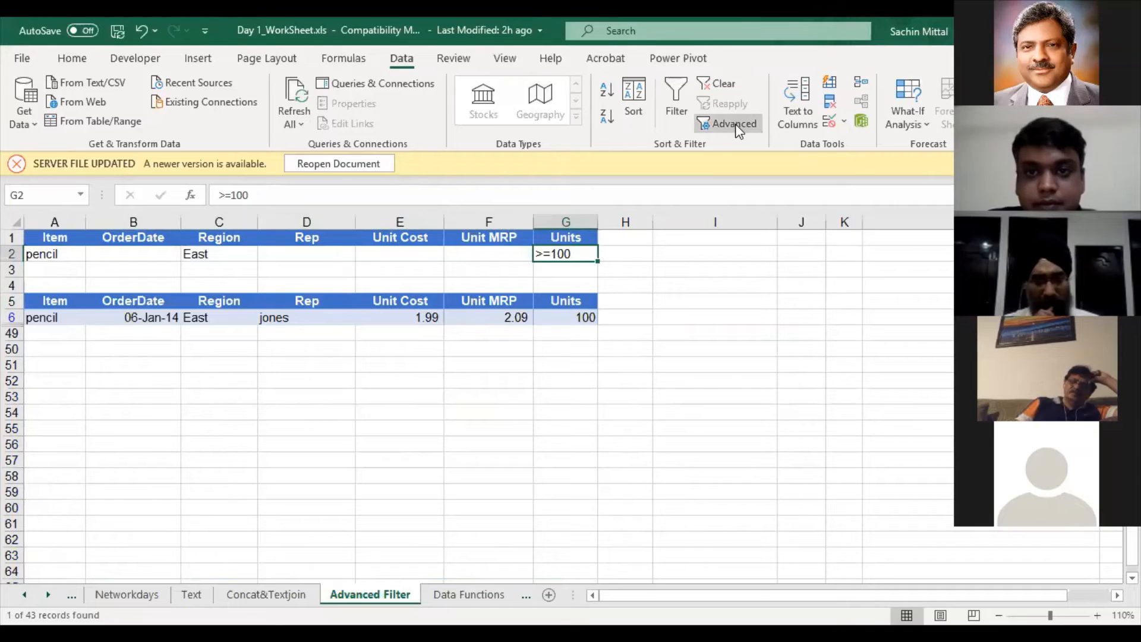
Clear the filter from the order table and insert a blank row at row 3, below the criteria row
click(726, 89)
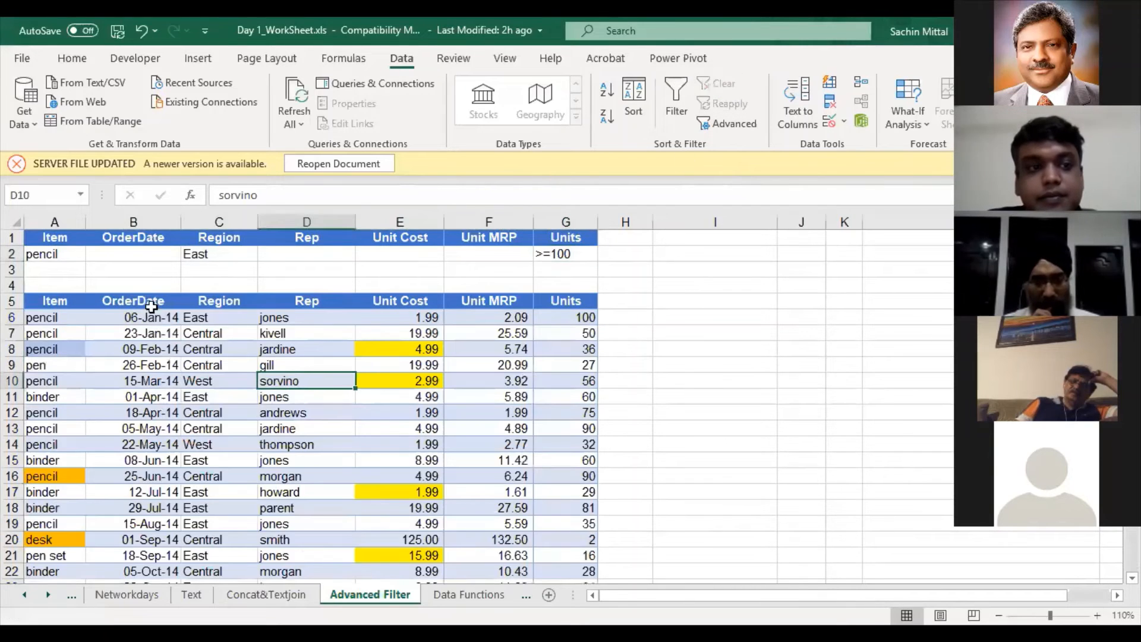
click(316, 381)
click(42, 271)
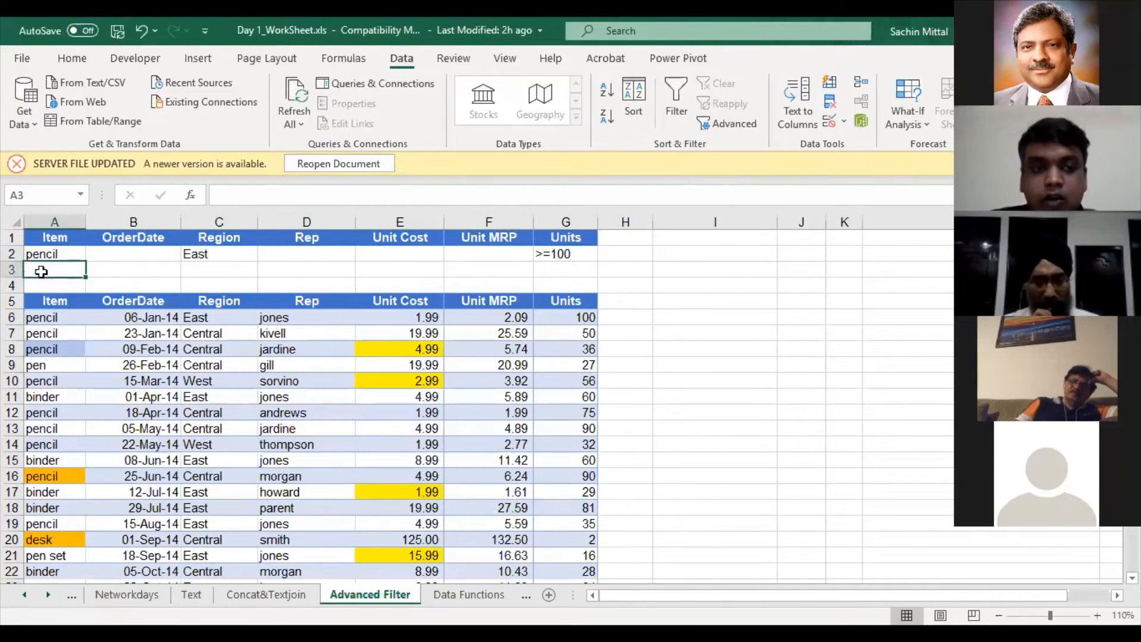
key(shift+space)
key(ctrl+shift+plus)
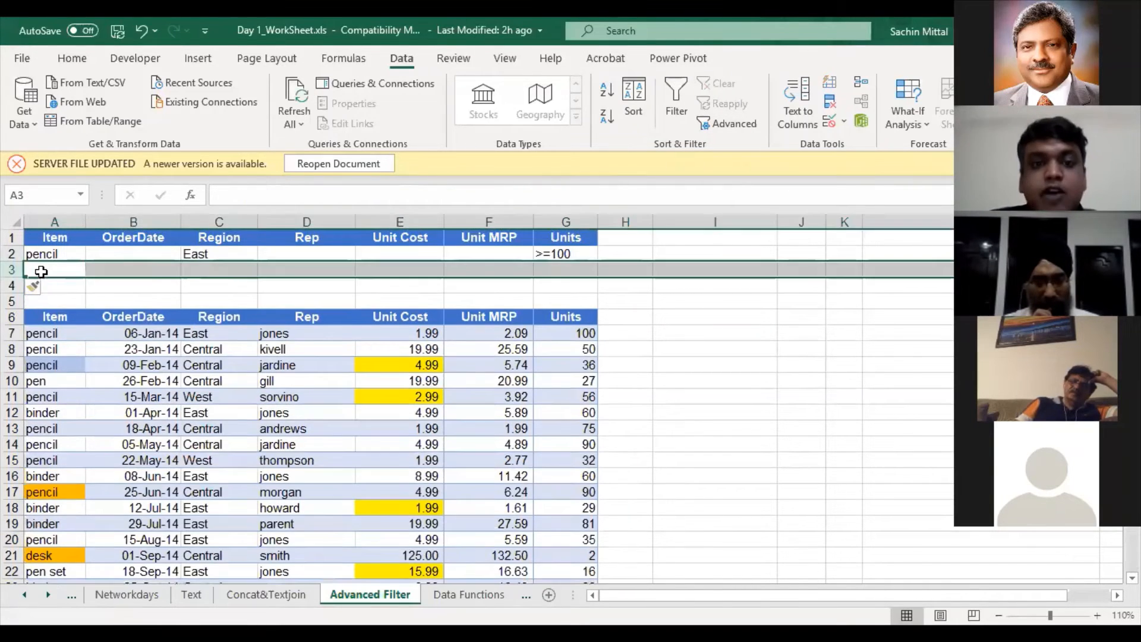
Run the Advanced Filter in place on the list A6:G49 with the criteria range extended to A1:G3
click(278, 380)
click(733, 123)
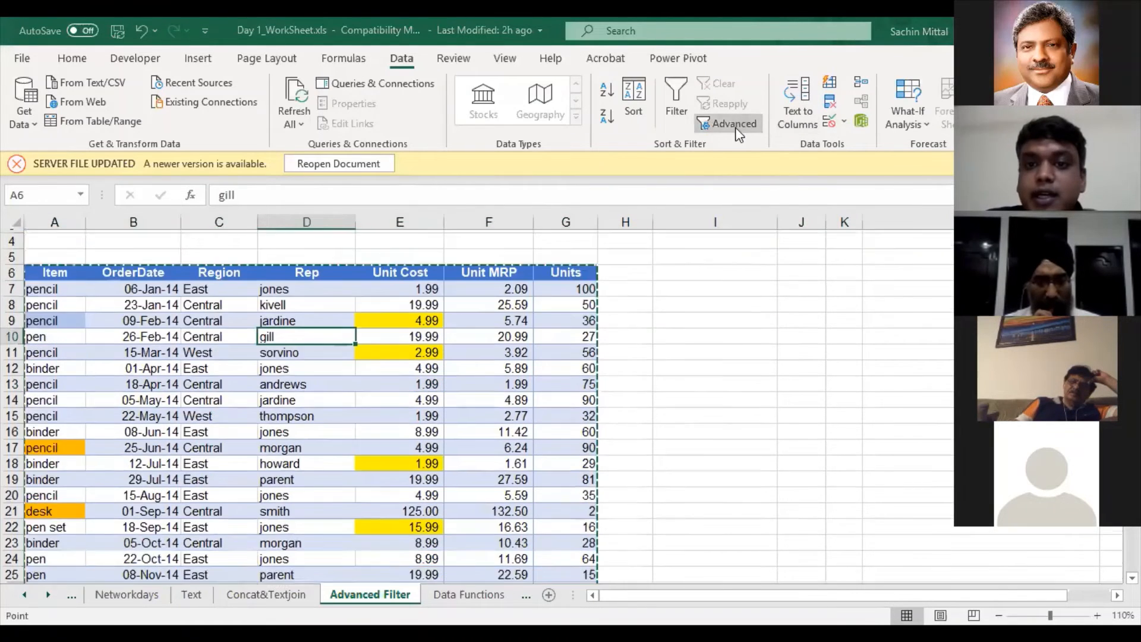
click(756, 258)
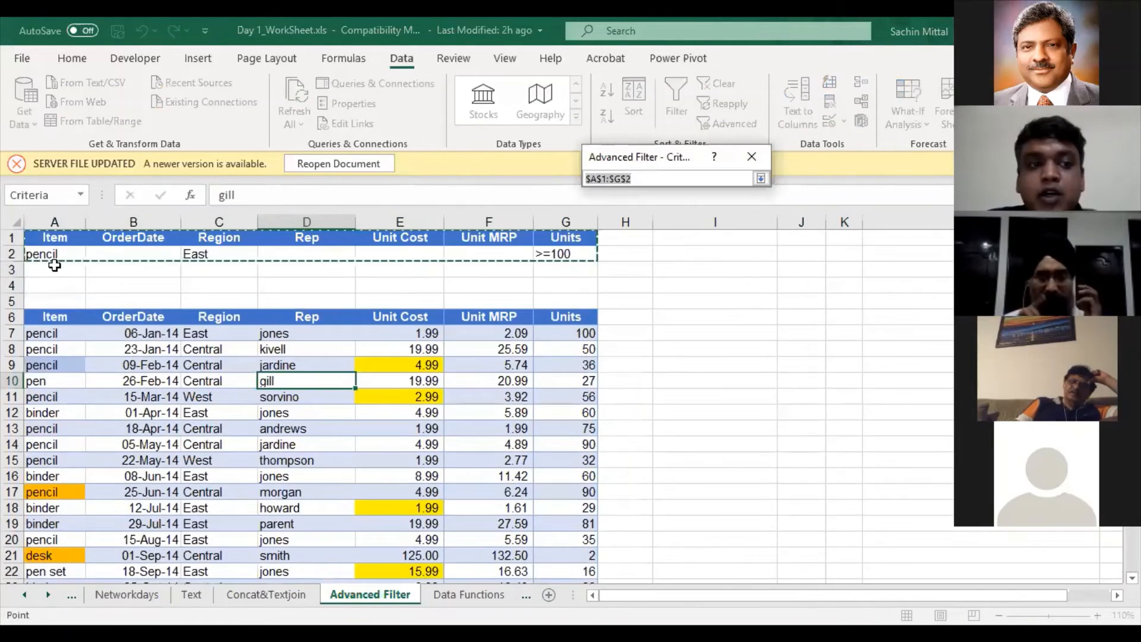
click(67, 243)
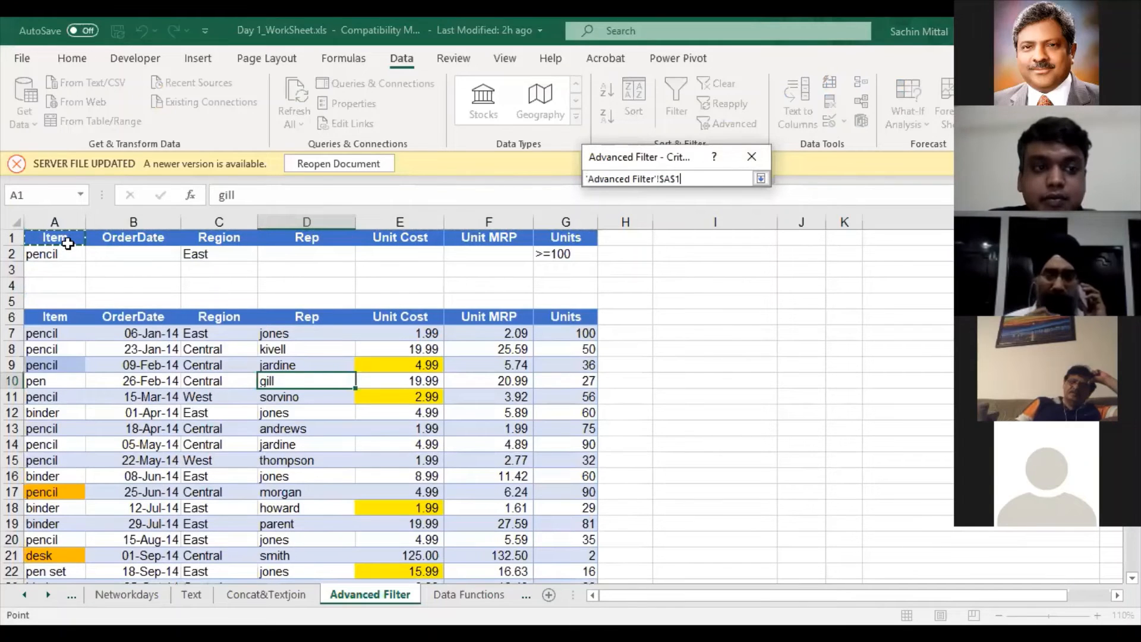
drag(68, 243, 582, 275)
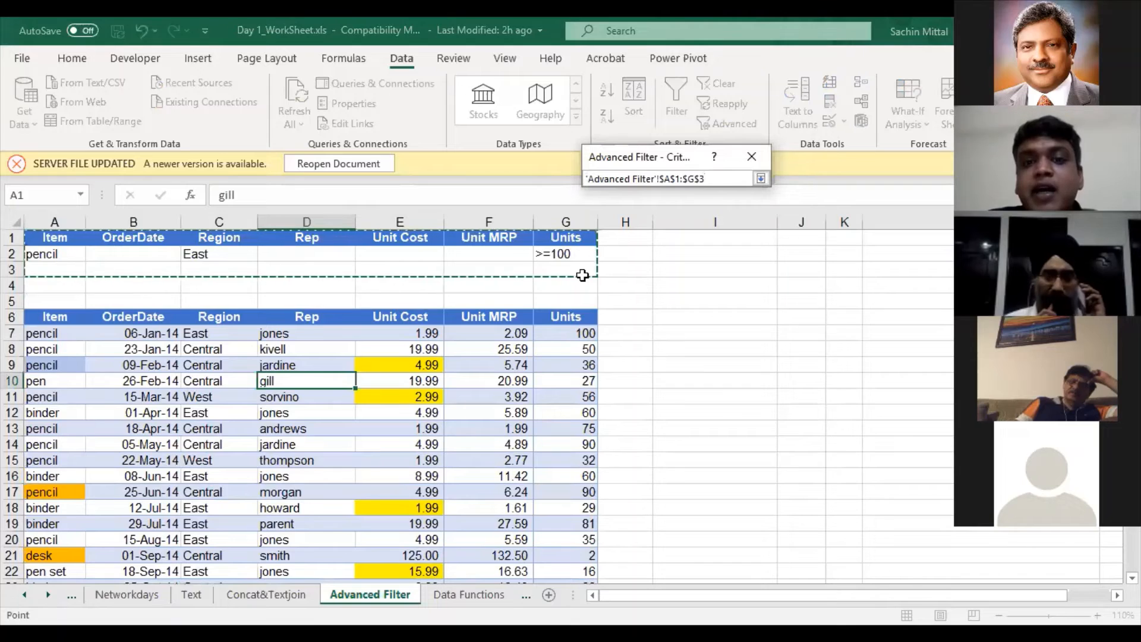
key(Return)
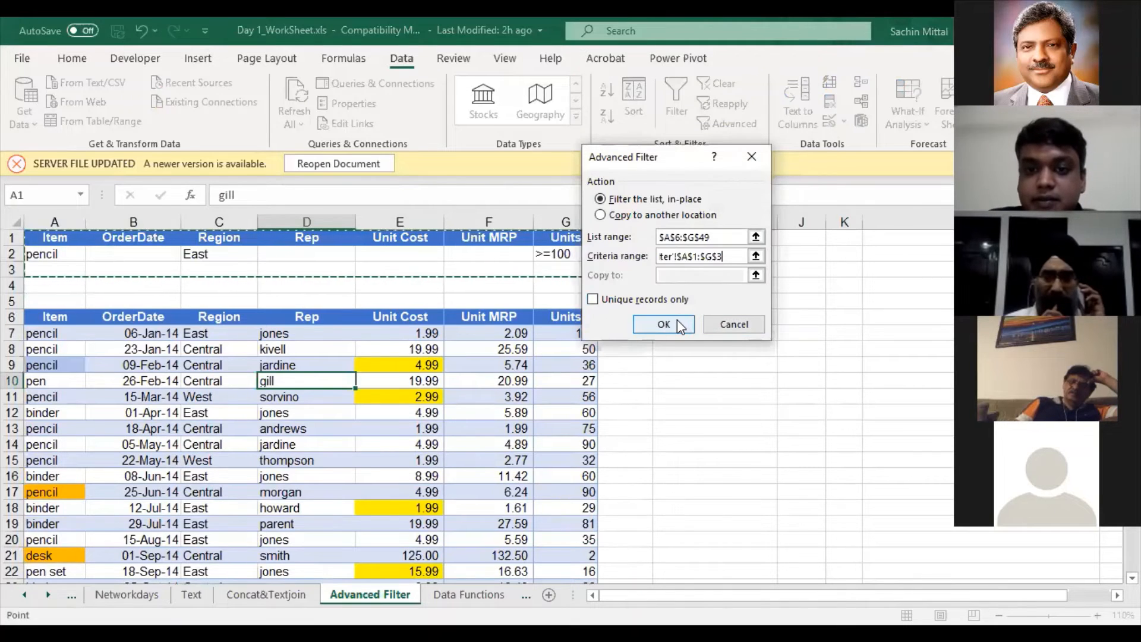
click(663, 324)
Enter binder as the second Item criterion in cell A3
click(70, 270)
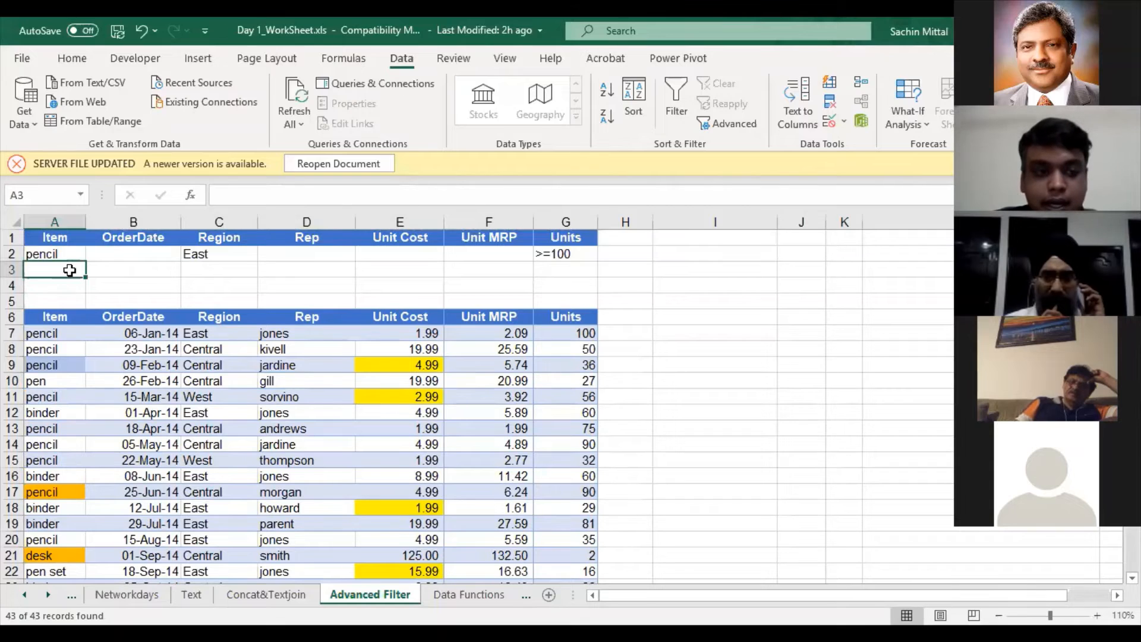
text(b)
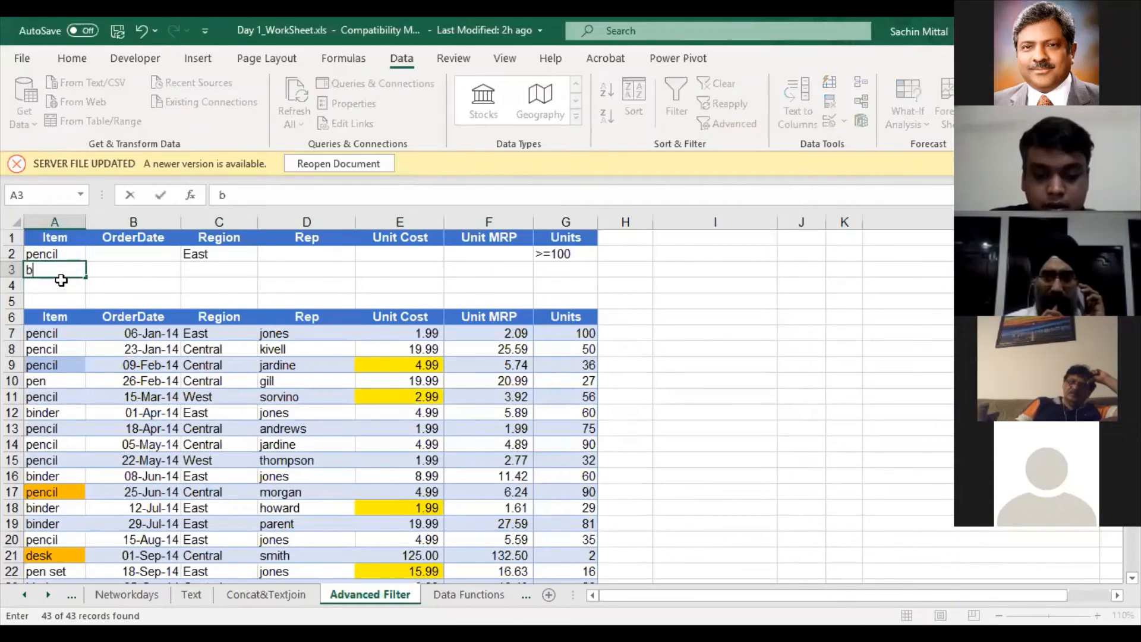
text(inder)
key(Return)
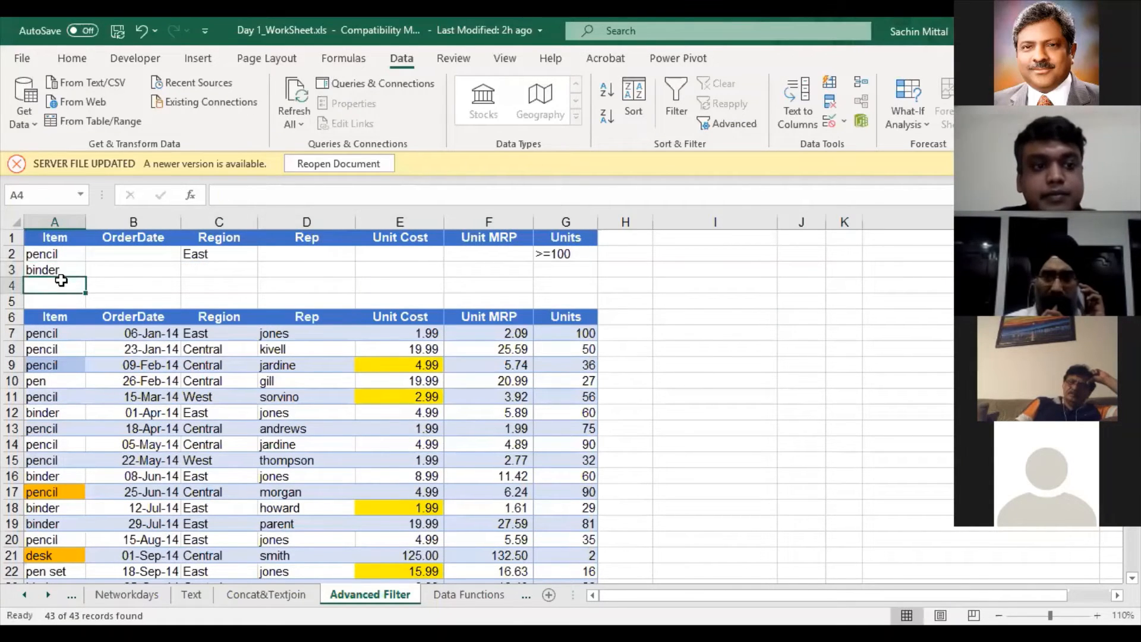
Clear the Region criterion in C2 and change the Units criterion in G2 to >10
key(Up)
key(Up)
key(Right)
key(Right)
key(Right)
key(Right)
key(Right)
key(Right)
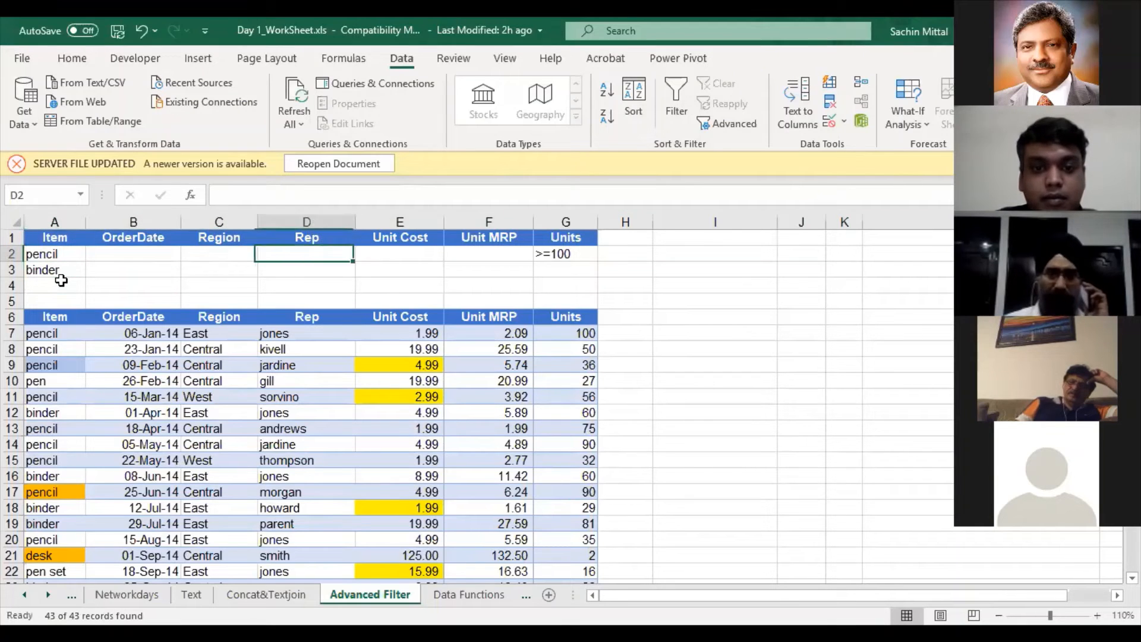
key(F2)
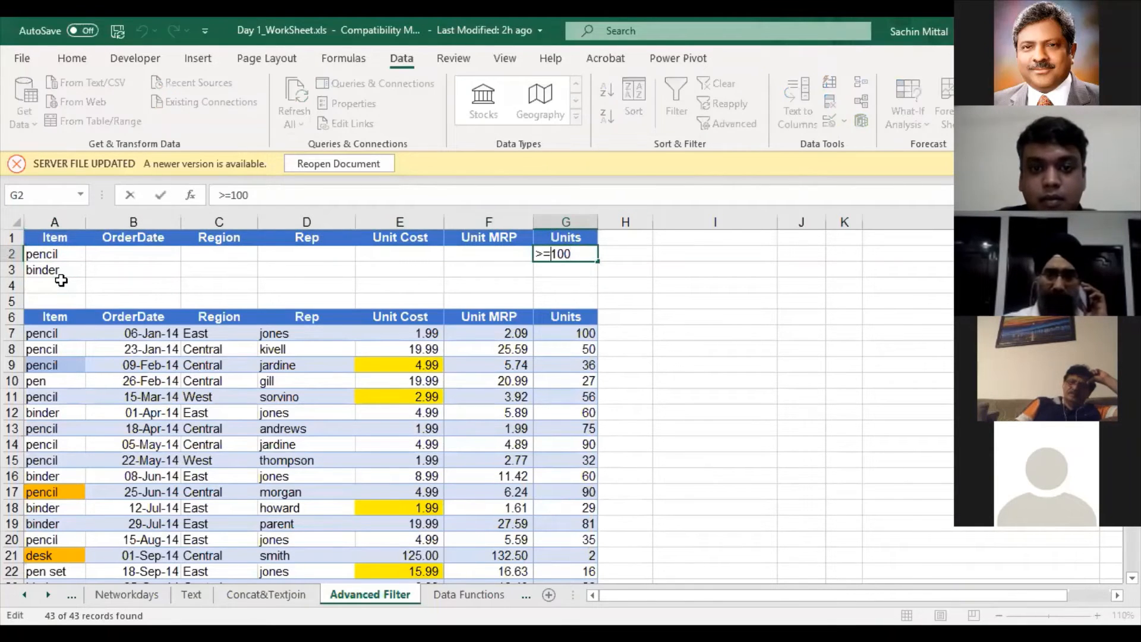
key(BackSpace)
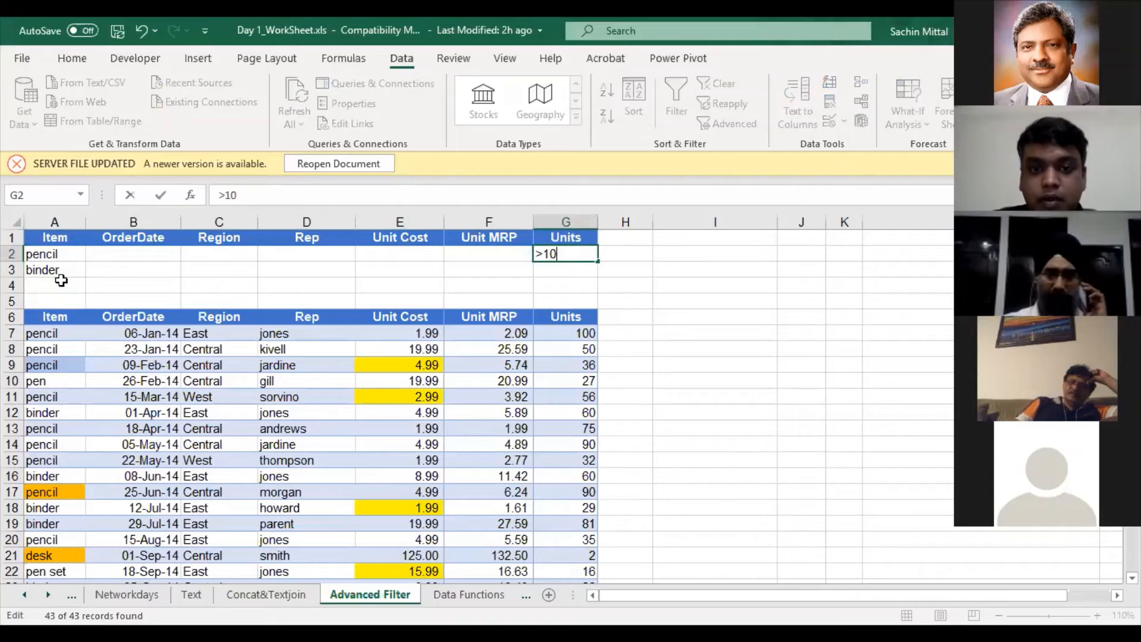
key(Return)
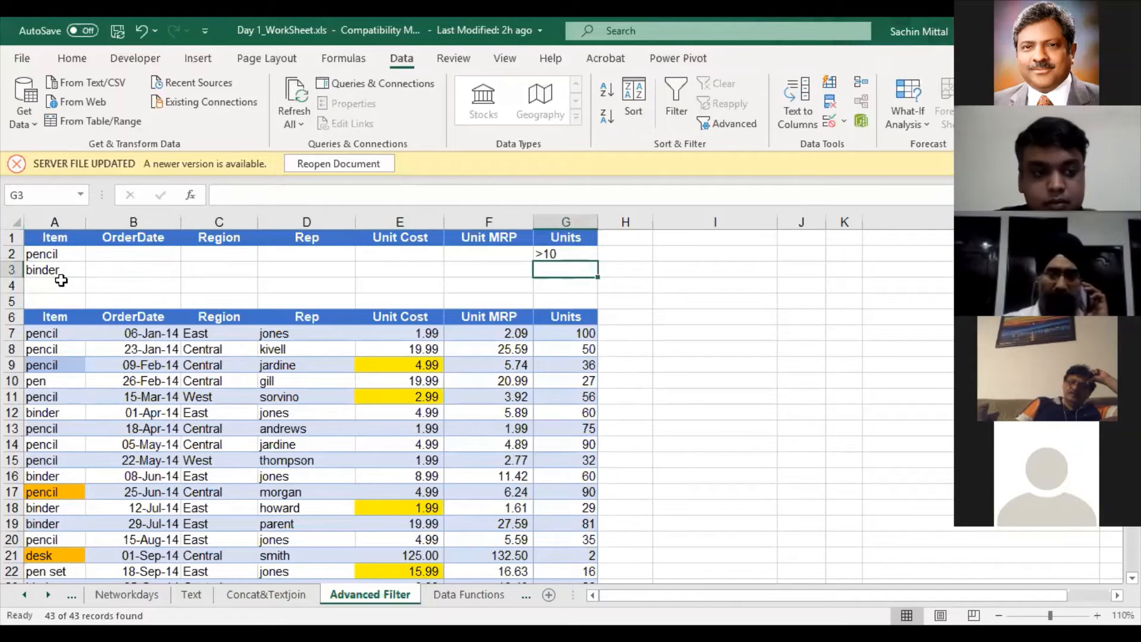
Enter >30 as the binder Units criterion in G3 and filter the list A6:G49 in place using criteria range A1:G3
text(>30)
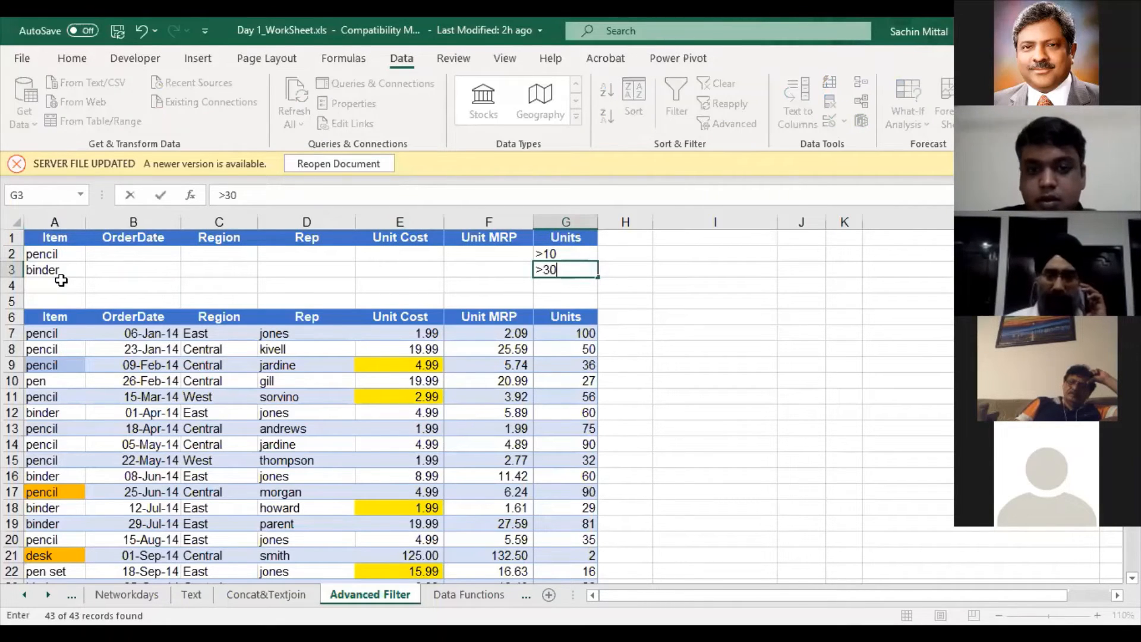
key(Return)
click(107, 380)
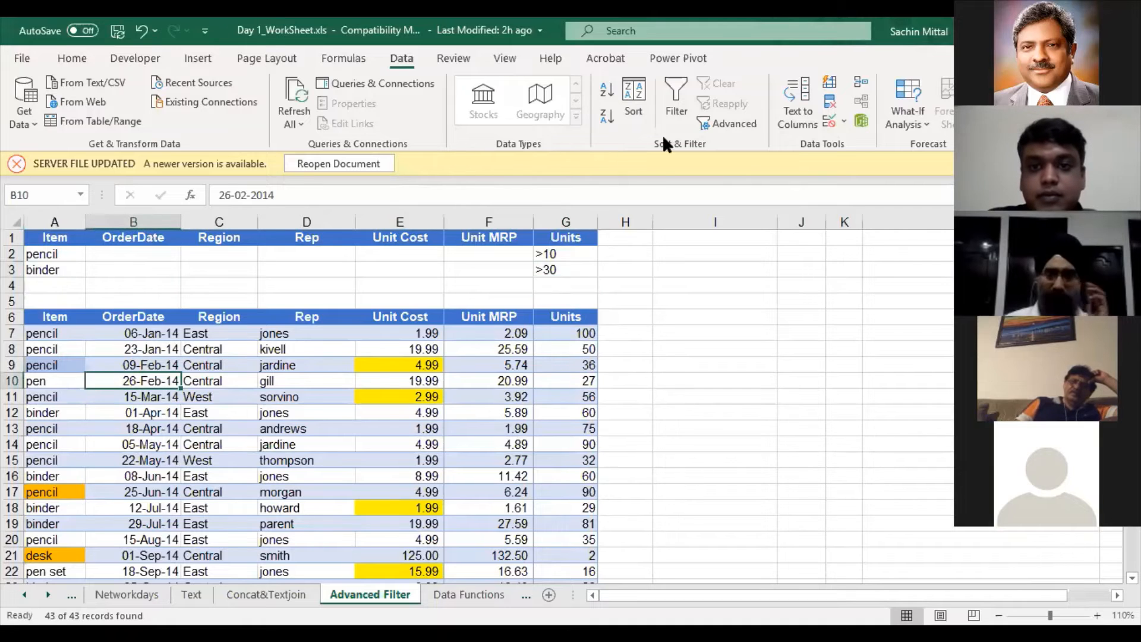
click(732, 121)
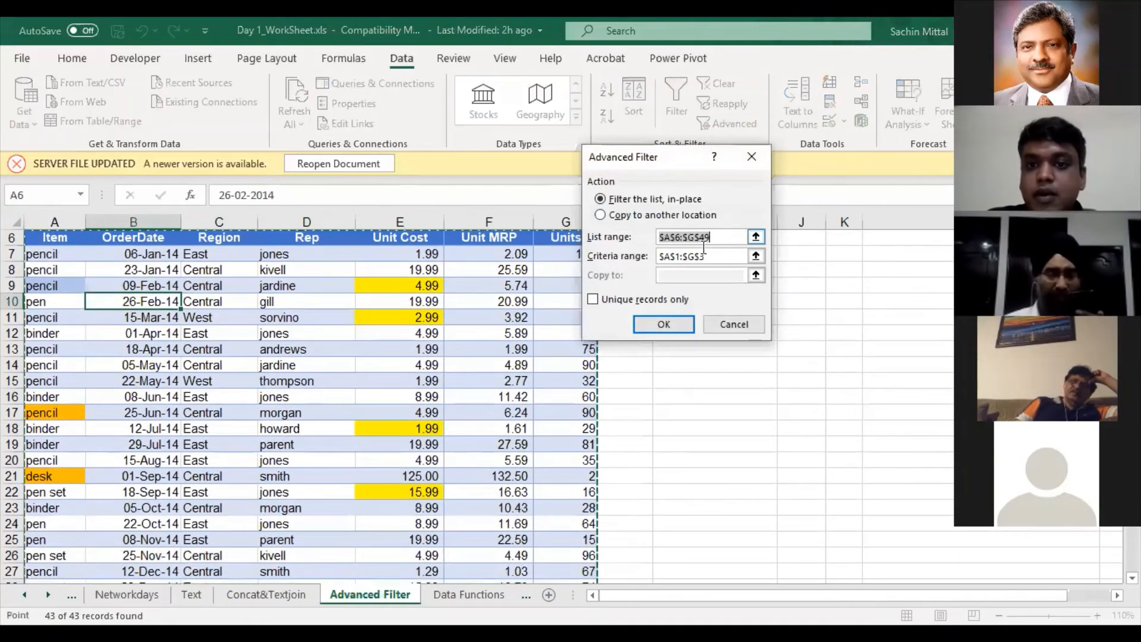
click(671, 321)
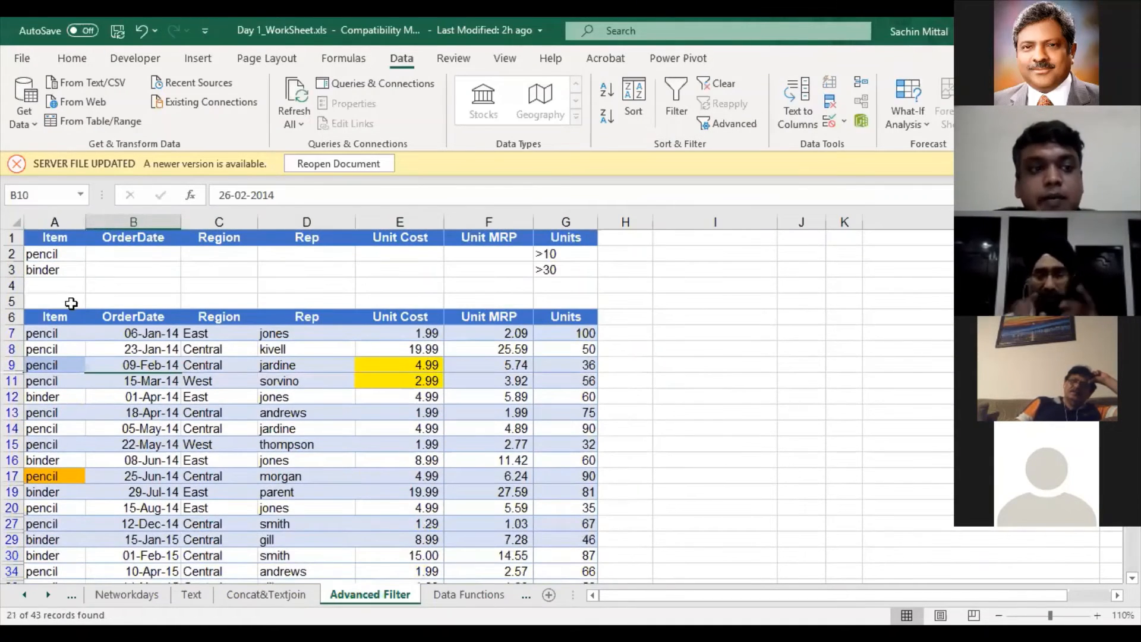
Examine the filtered pencil and binder rows, comparing their Units with the conditions in criteria rows 2 and 3
scroll(64, 444, down, 2)
click(64, 444)
scroll(64, 444, up, 2)
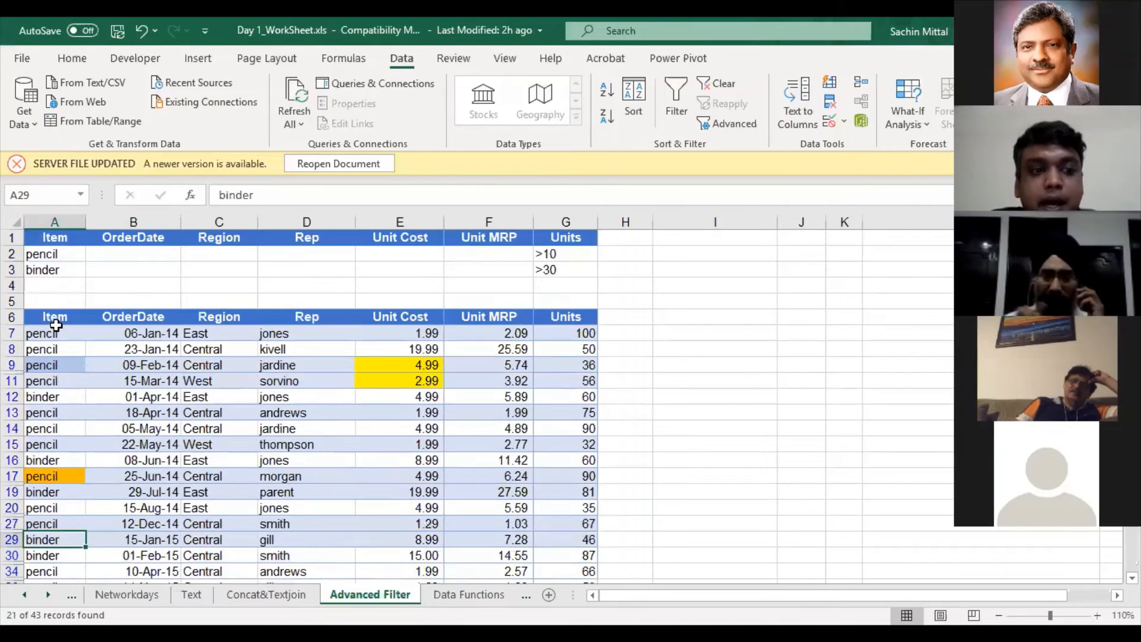
click(55, 250)
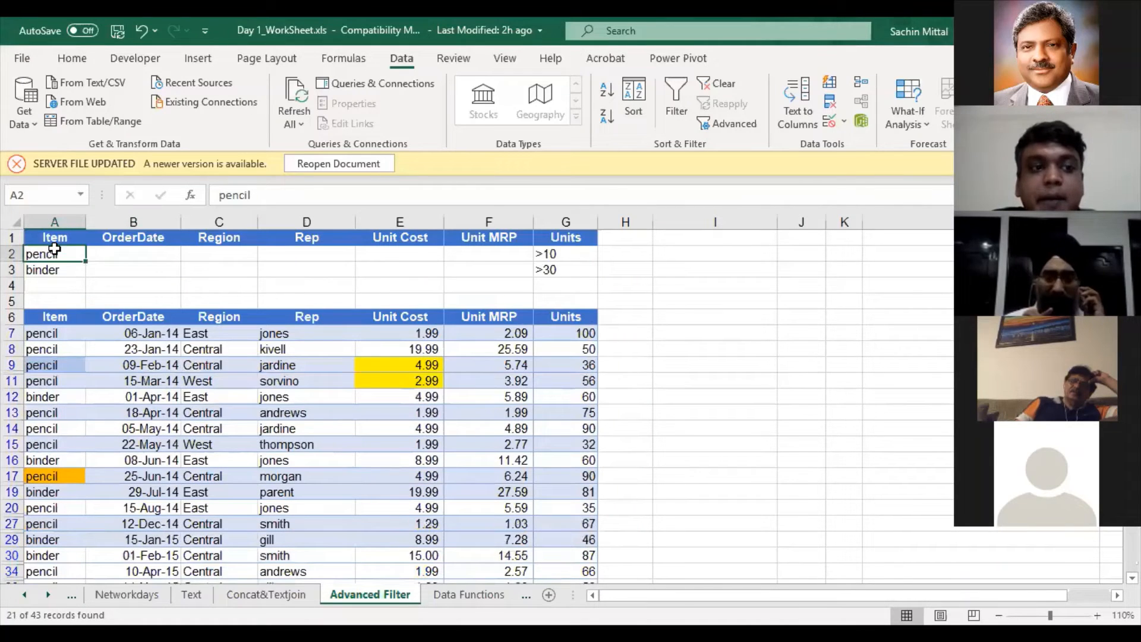
click(573, 255)
click(574, 343)
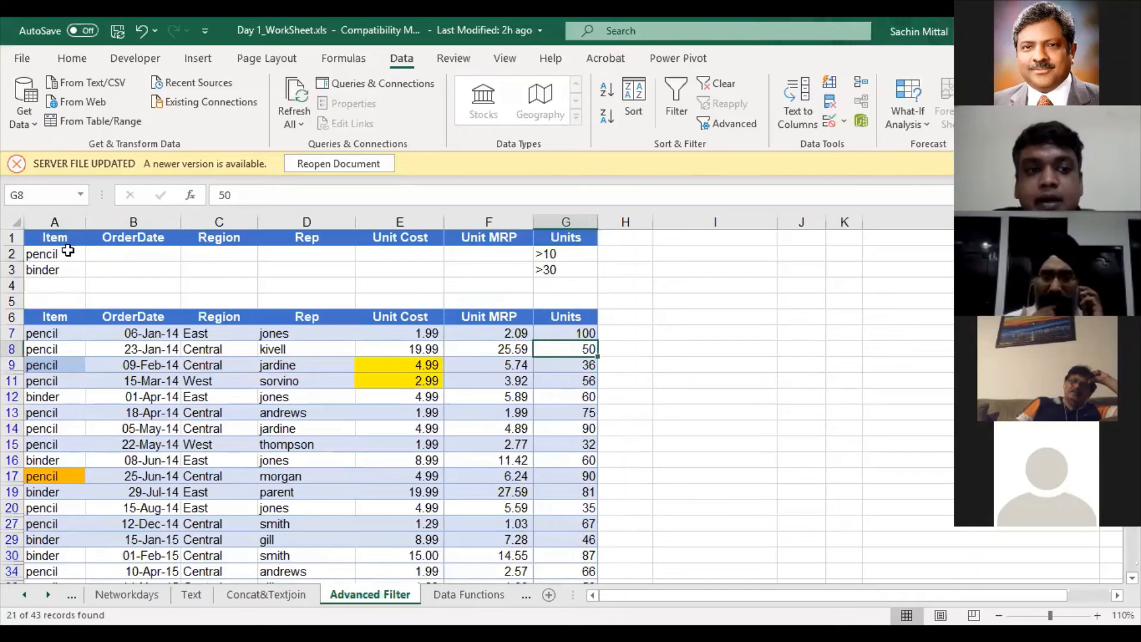
click(50, 270)
click(554, 267)
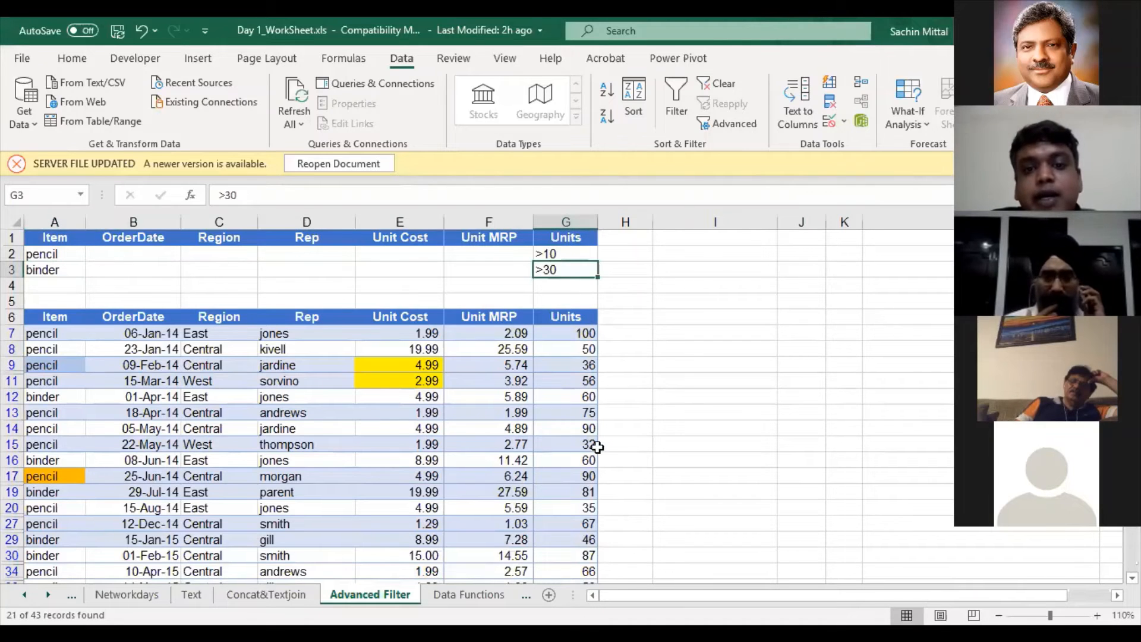
scroll(597, 447, down, 3)
scroll(595, 436, up, 4)
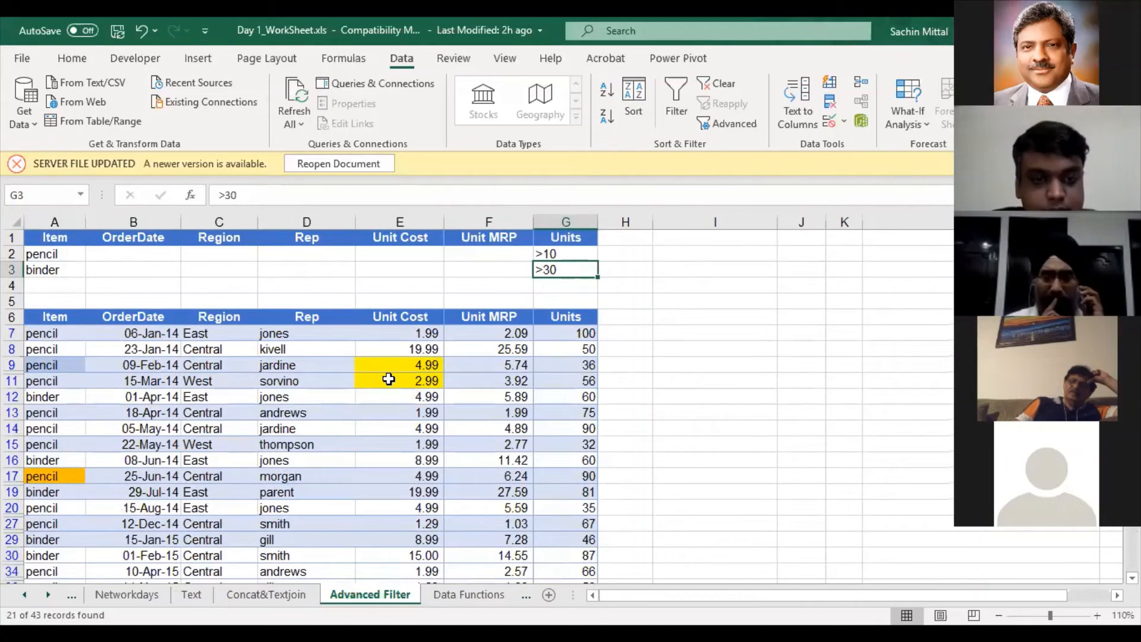
Undo the last Advanced Filter and the Units criterion entry in G3
key(ctrl+z)
key(ctrl+z)
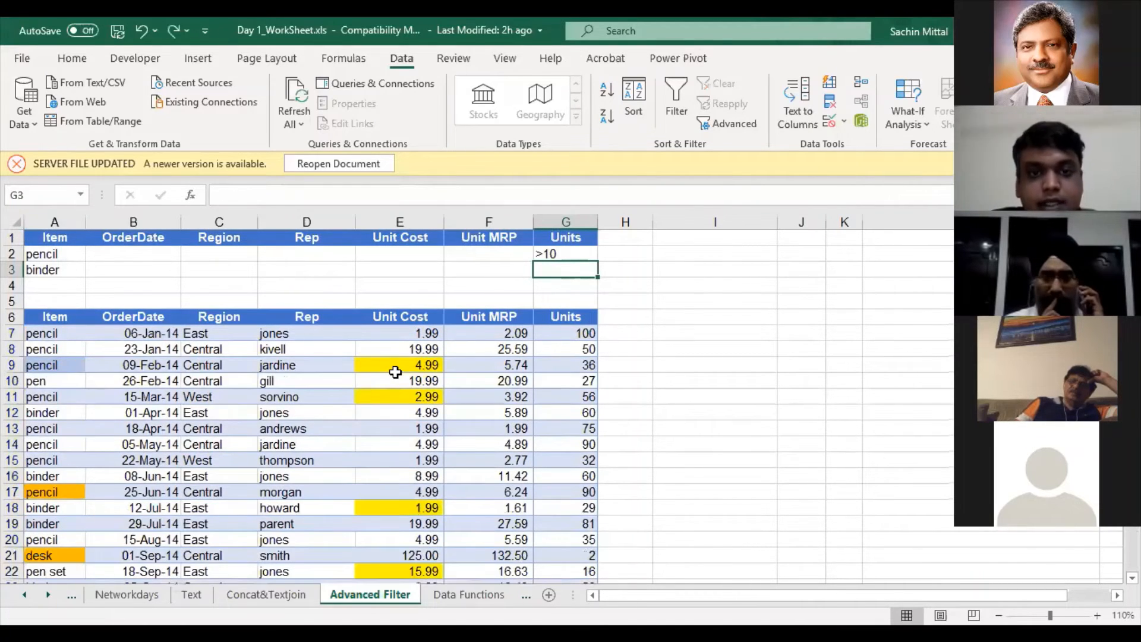
click(728, 123)
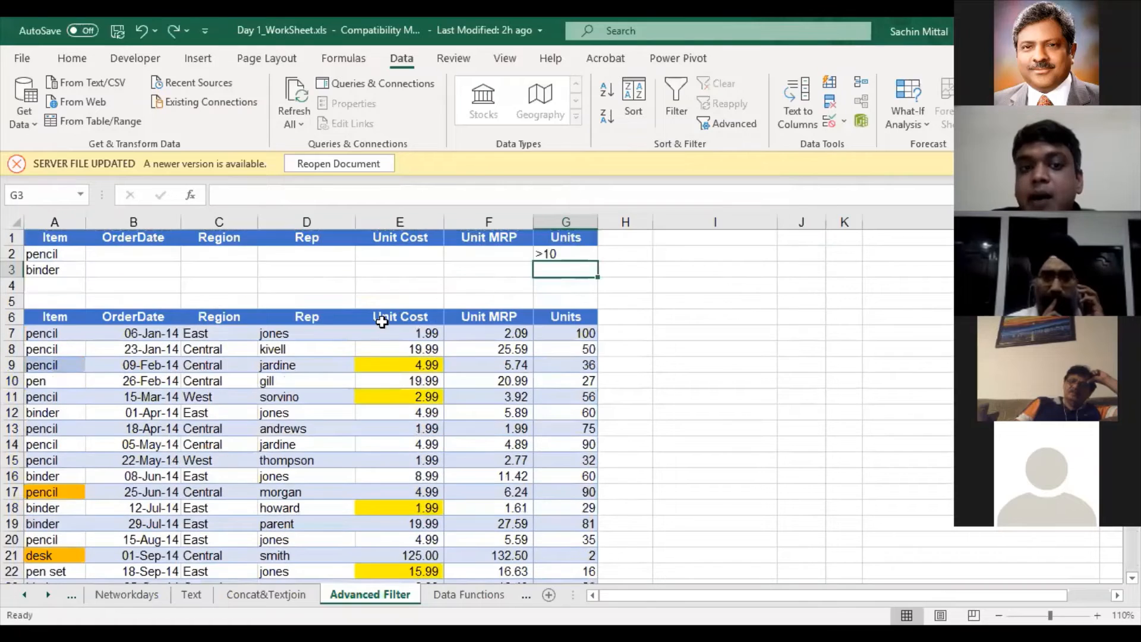
key(Escape)
drag(39, 316, 564, 317)
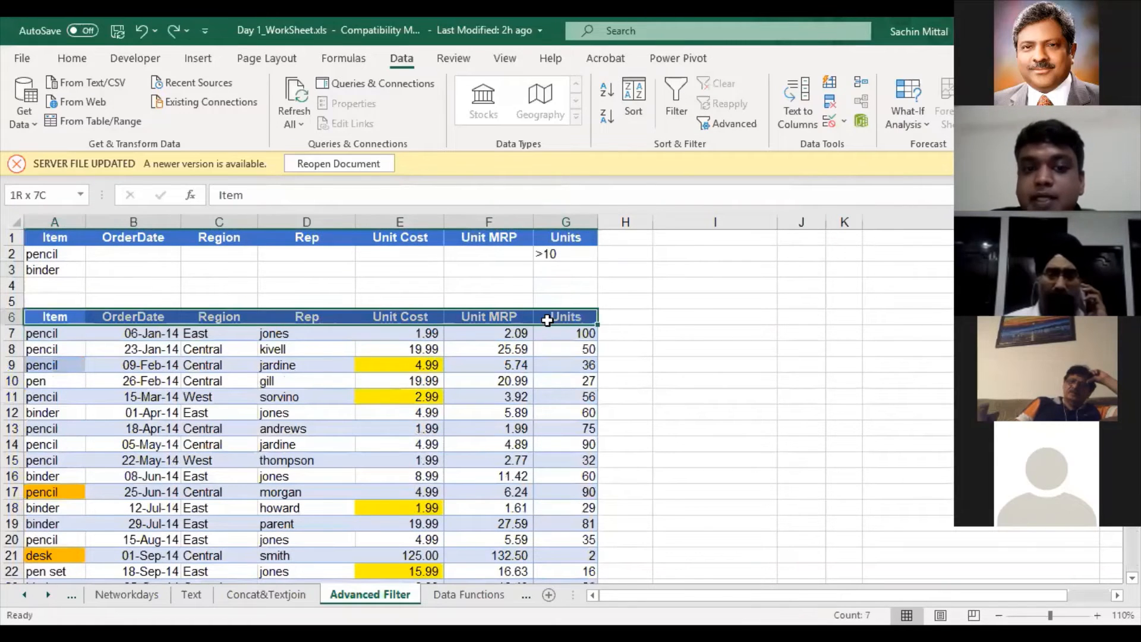
click(106, 236)
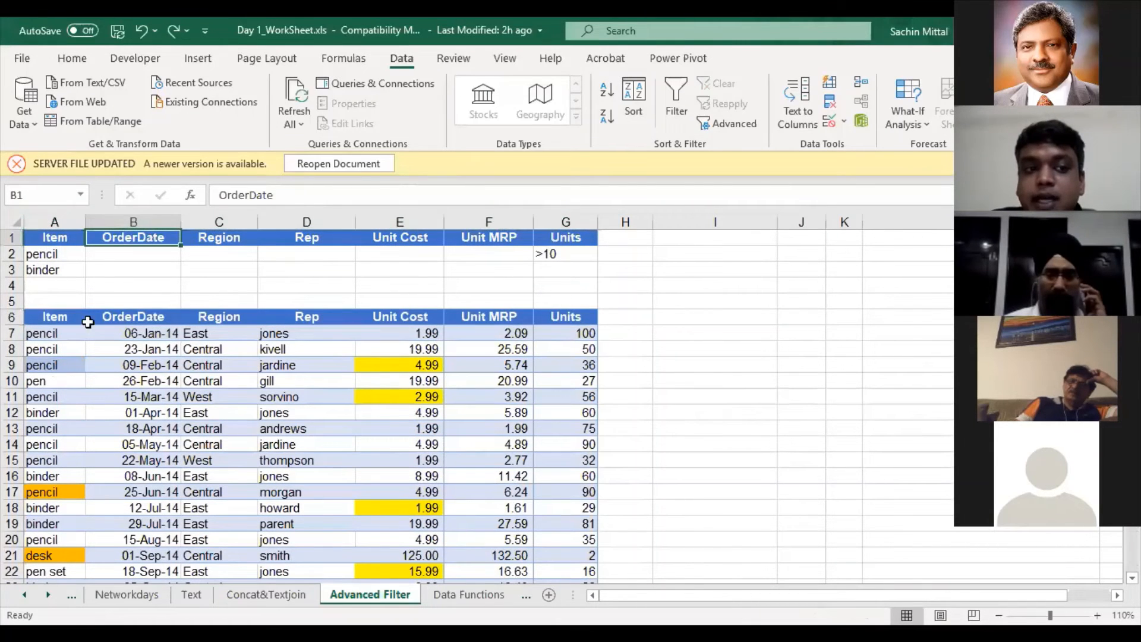
drag(38, 316, 568, 316)
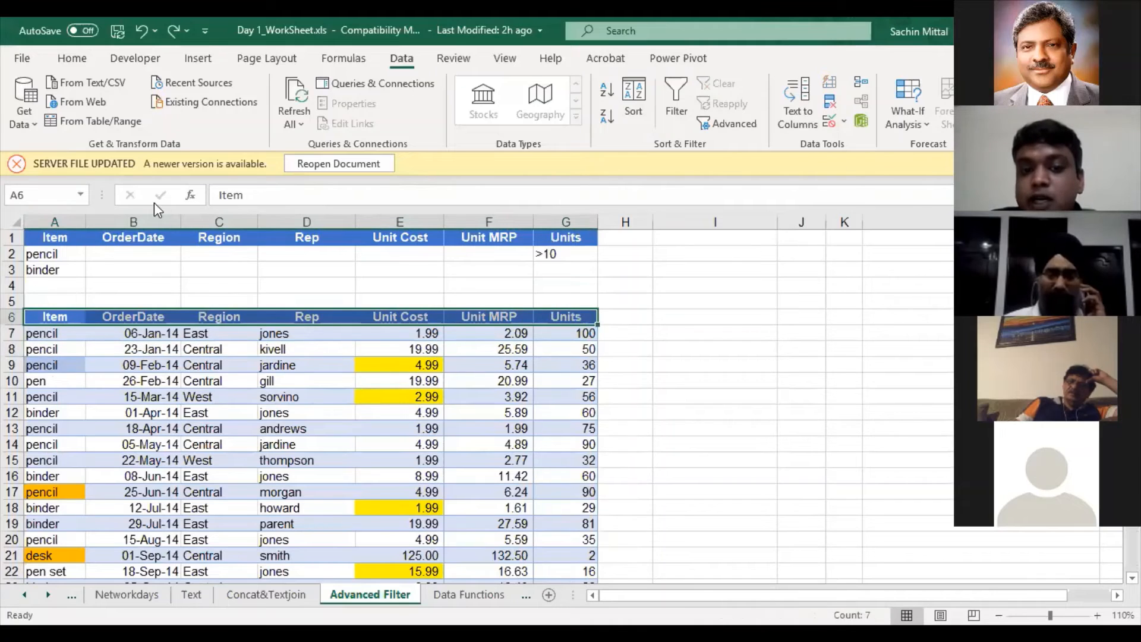
Delete the criteria header cells B1:F1, shifting cells left so that Units sits next to Item
drag(139, 242, 463, 230)
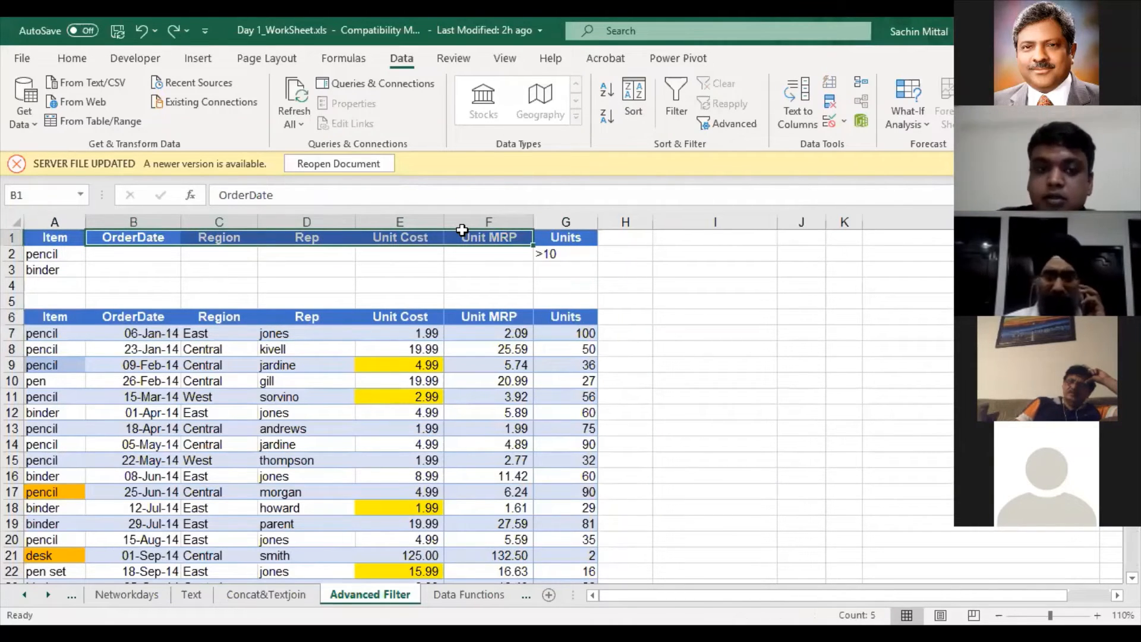
key(ctrl+minus)
key(Escape)
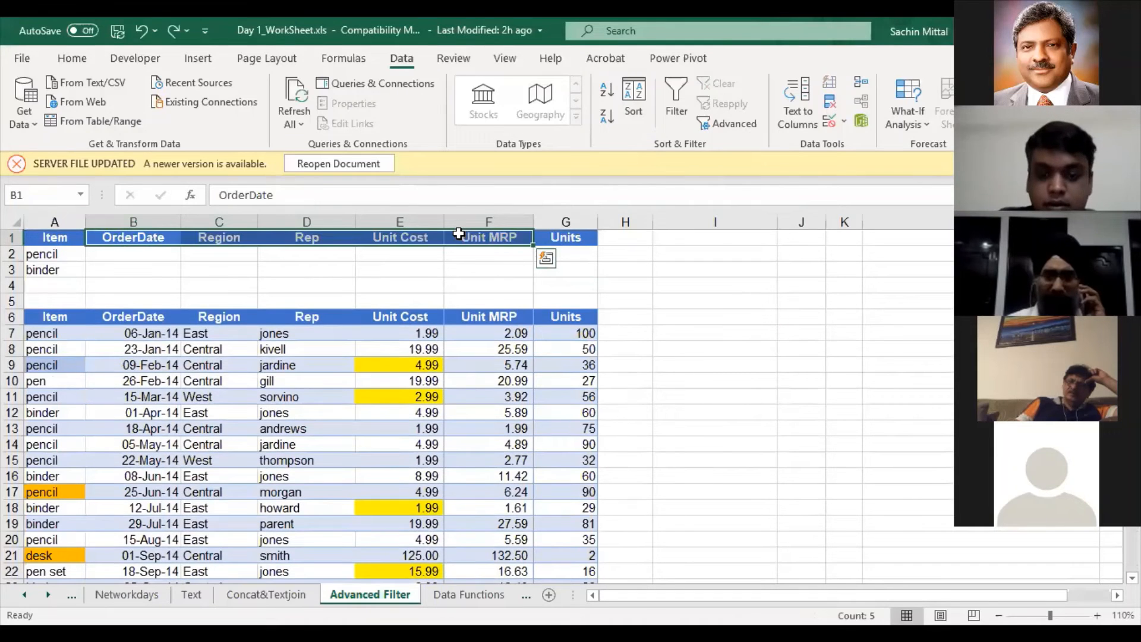
key(ctrl+minus)
key(Return)
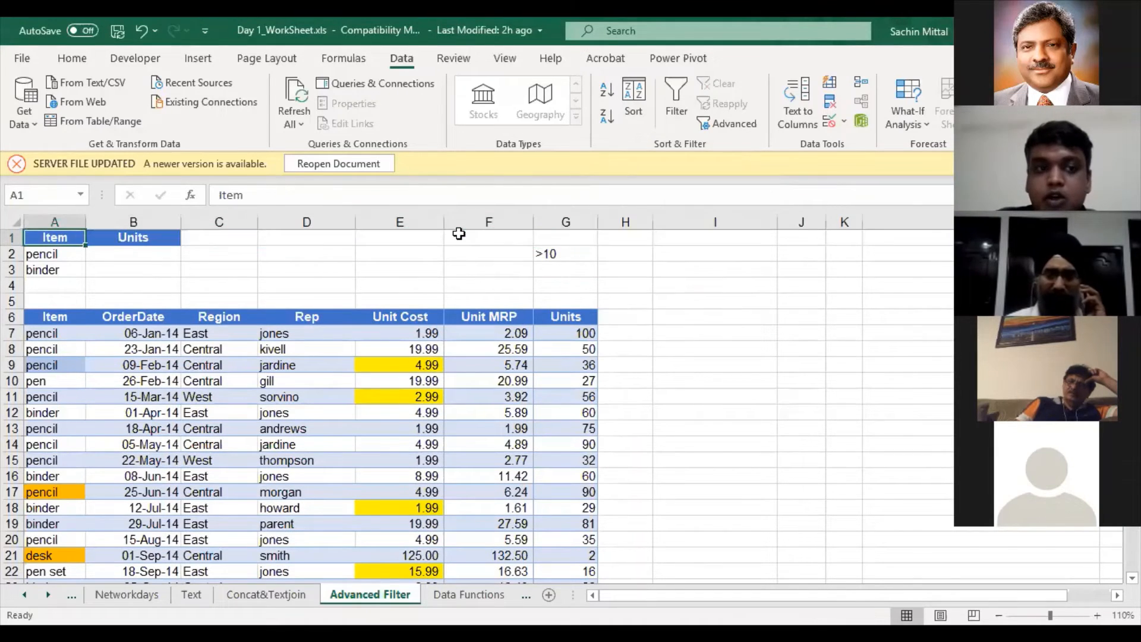
Clear the criterion in G2 and enter >10 as the pencil Units criterion in B2
click(557, 262)
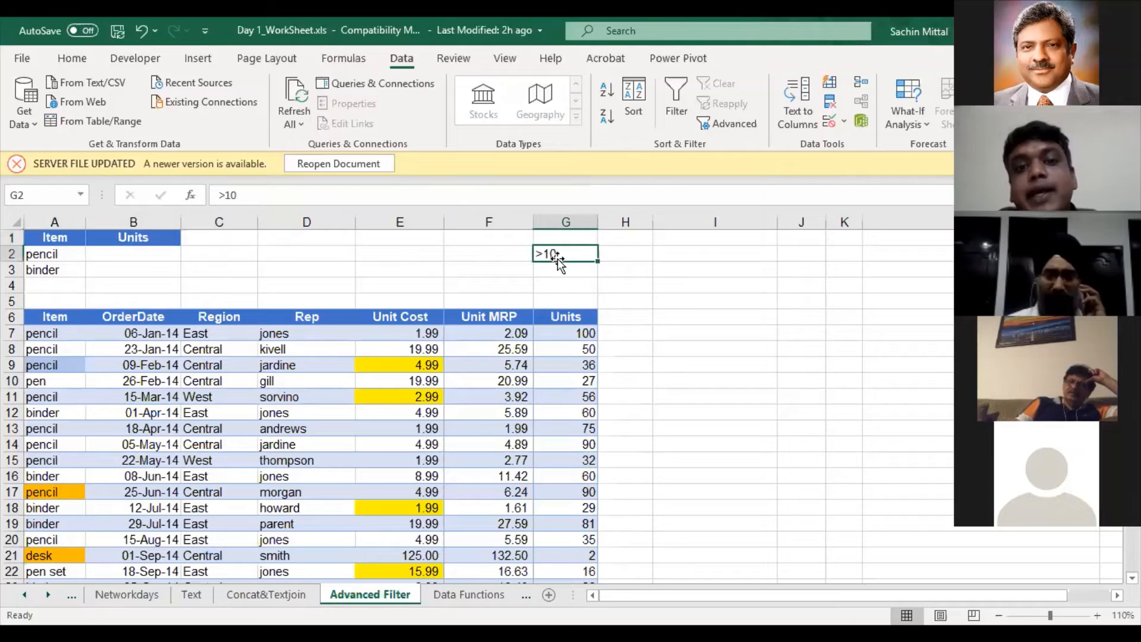
click(148, 252)
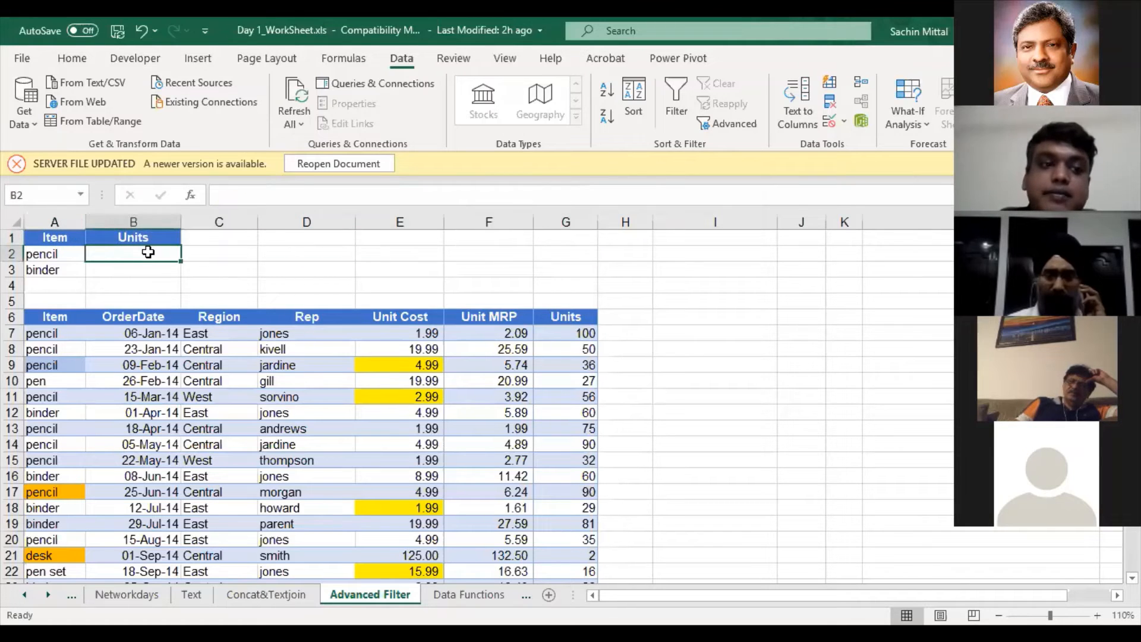
text(>)
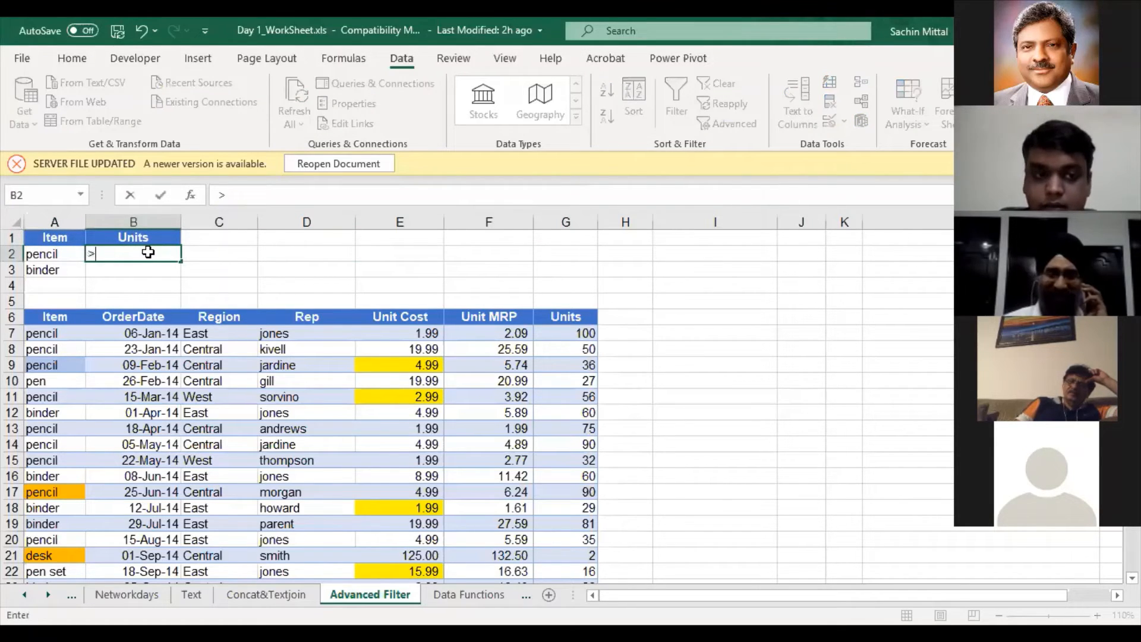
key(Escape)
text(>10)
key(Return)
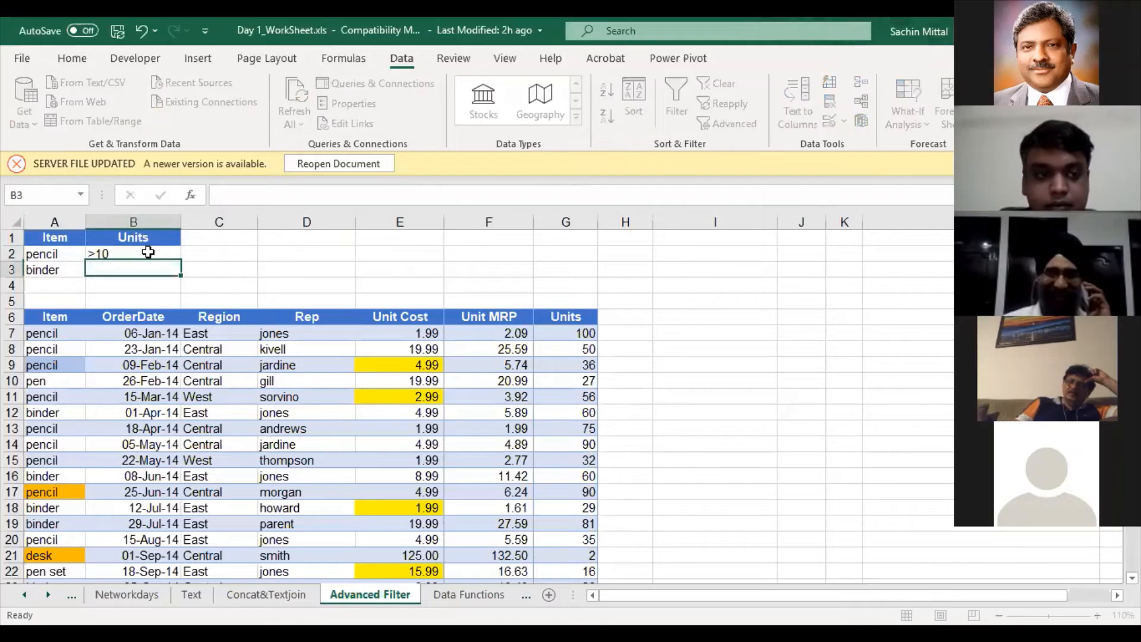
Filter the list A6:G49 in place with Advanced Filter, using criteria range A1:B3
click(352, 438)
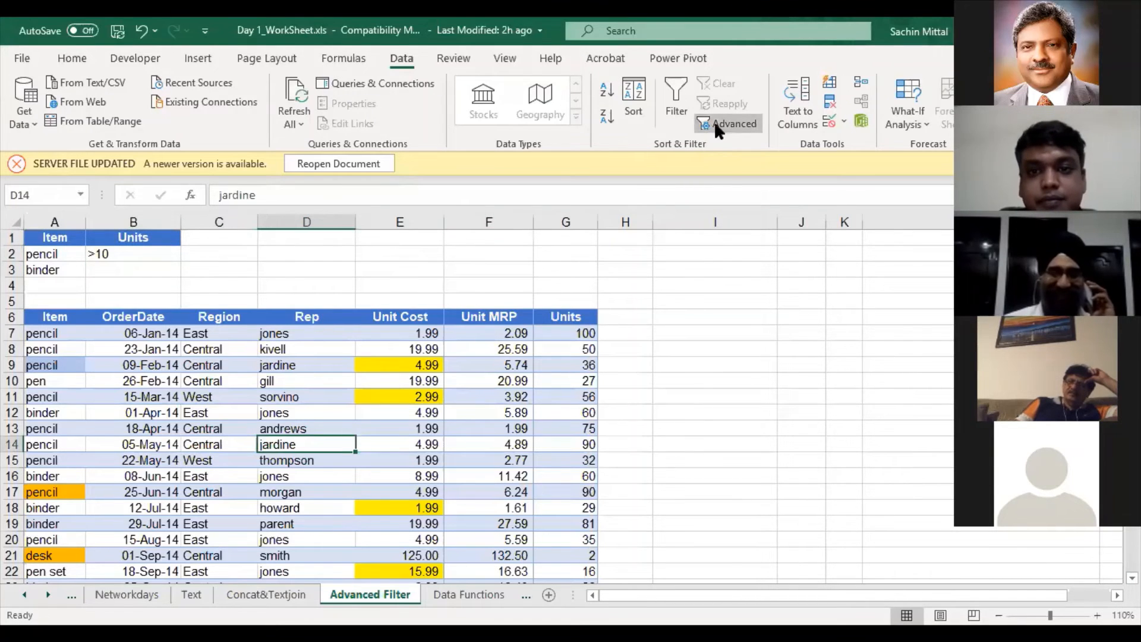
click(714, 120)
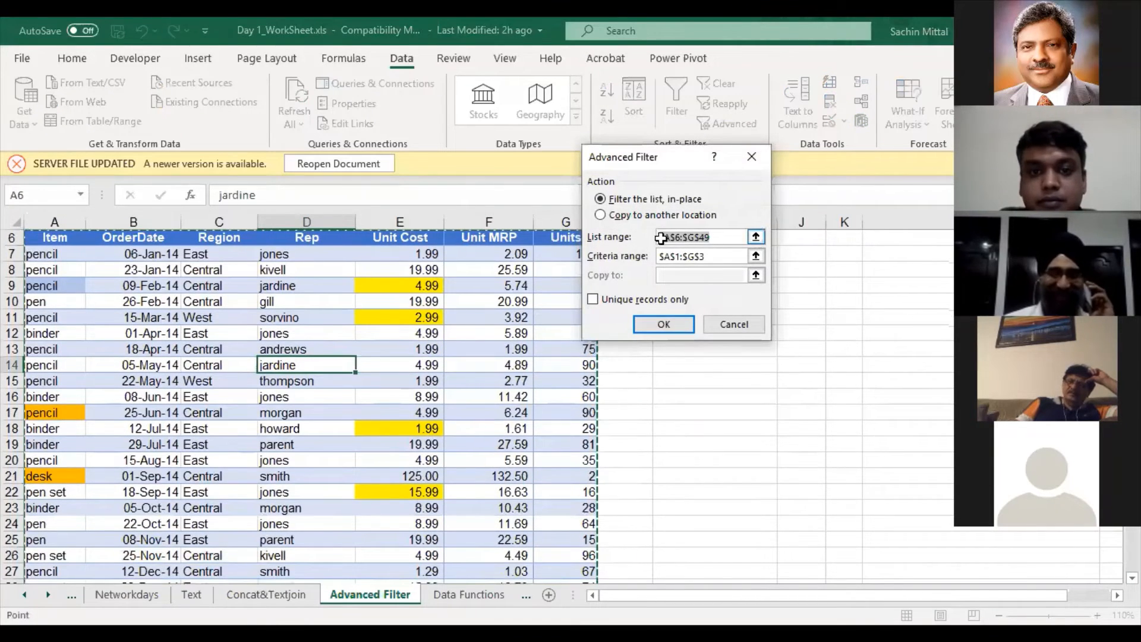
click(755, 238)
click(759, 178)
click(758, 257)
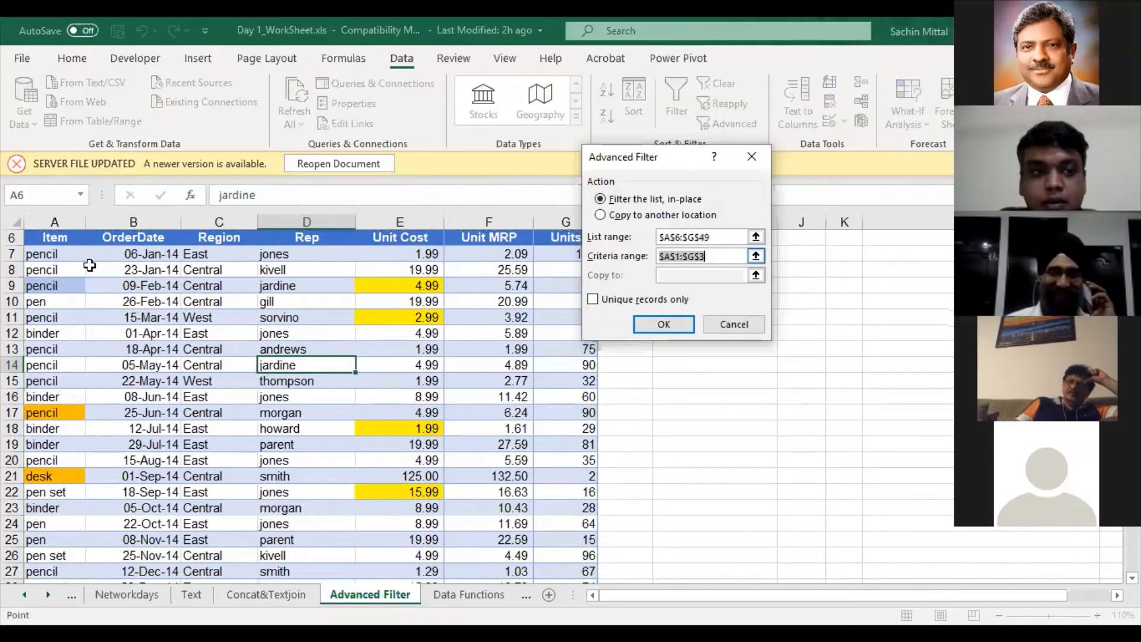
click(62, 238)
drag(68, 247, 171, 266)
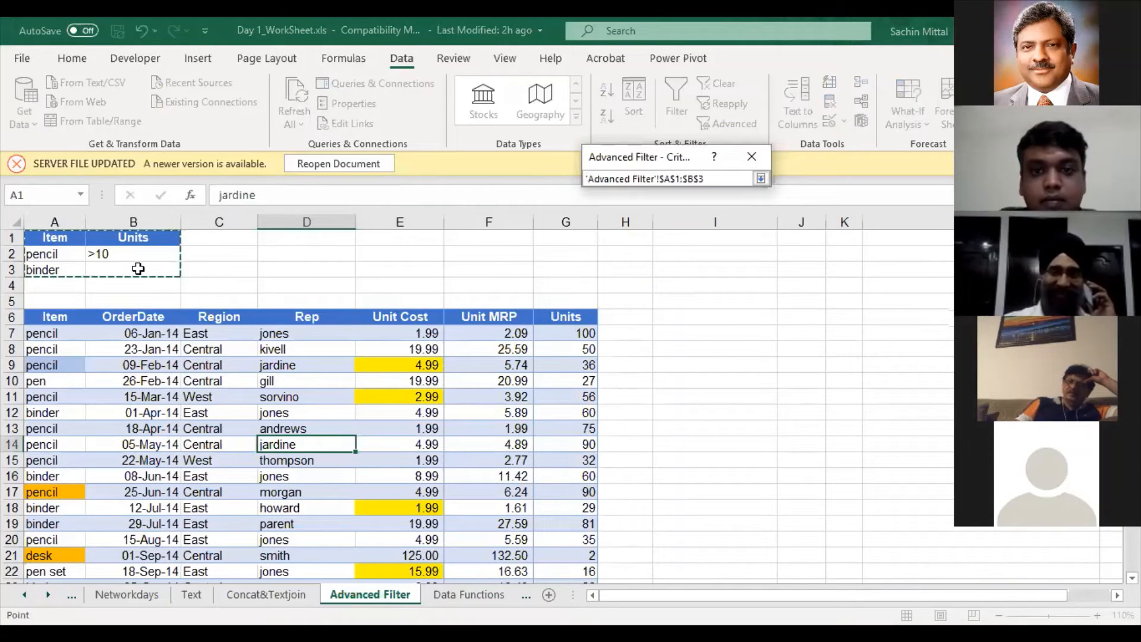
key(Return)
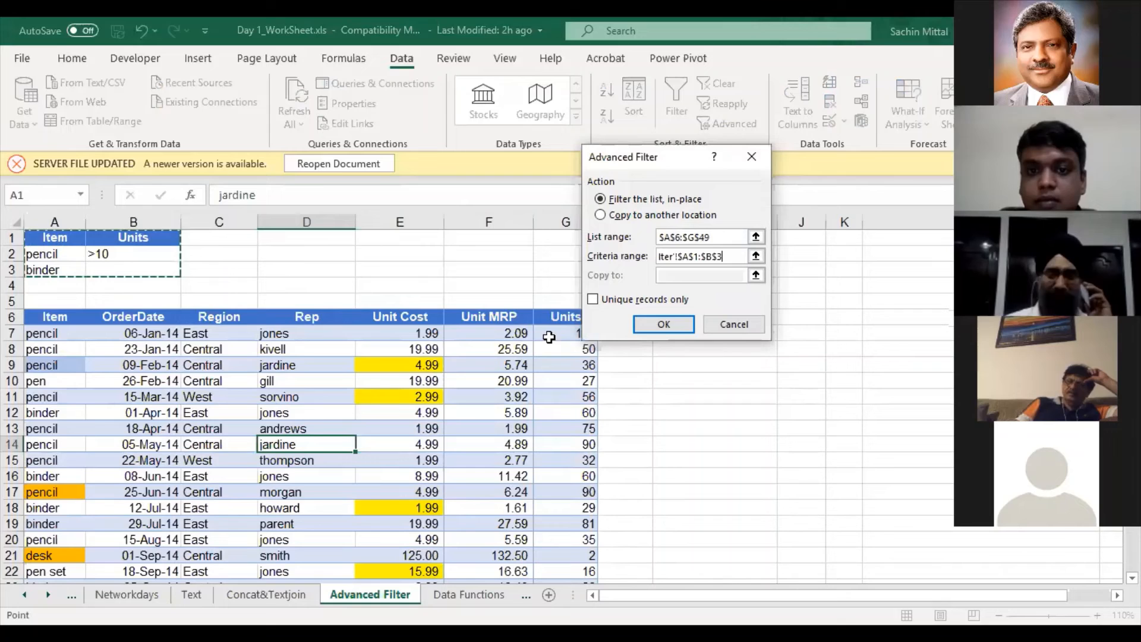
click(661, 326)
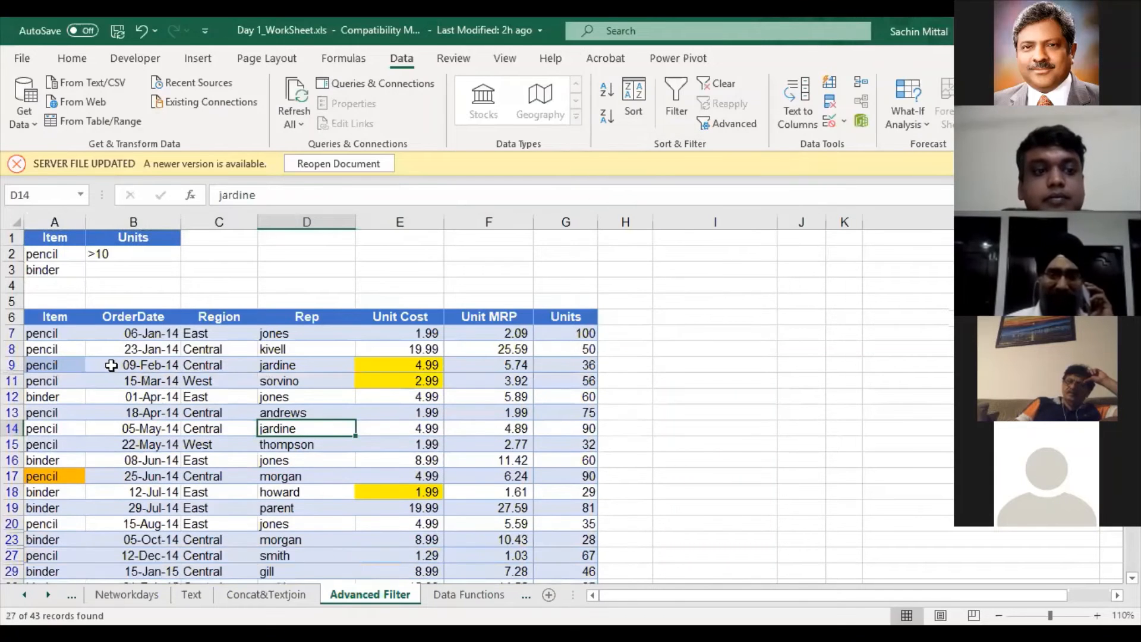
scroll(111, 365, down, 2)
scroll(114, 372, down, 1)
scroll(124, 296, up, 4)
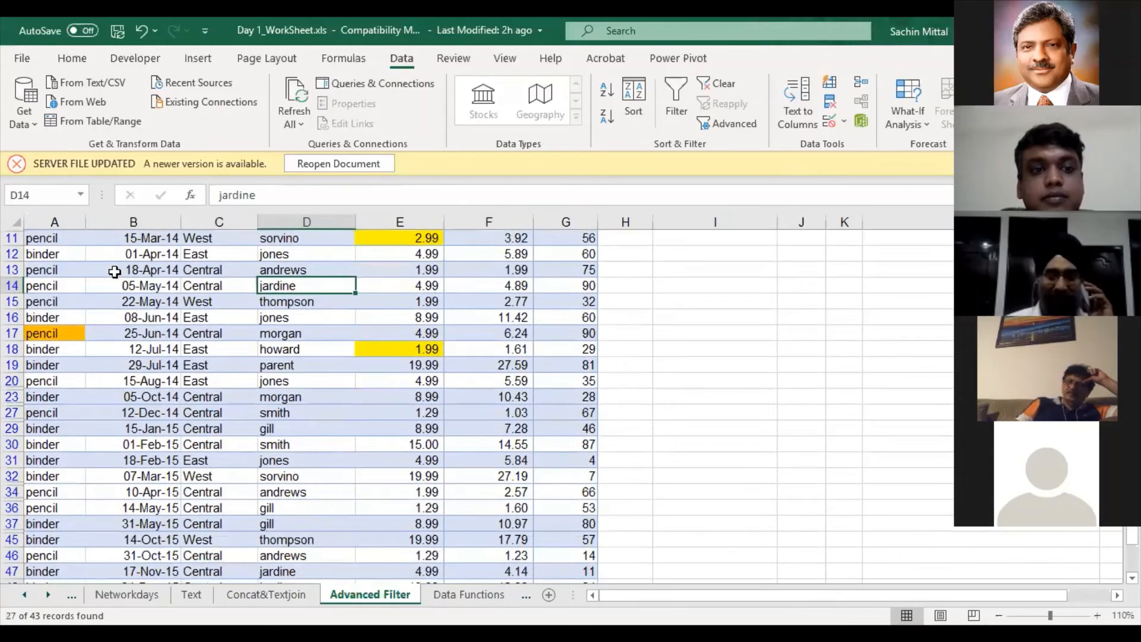
Clear the filter and restore the full criteria headers by copying the list headers A6:G6 to A1
click(726, 85)
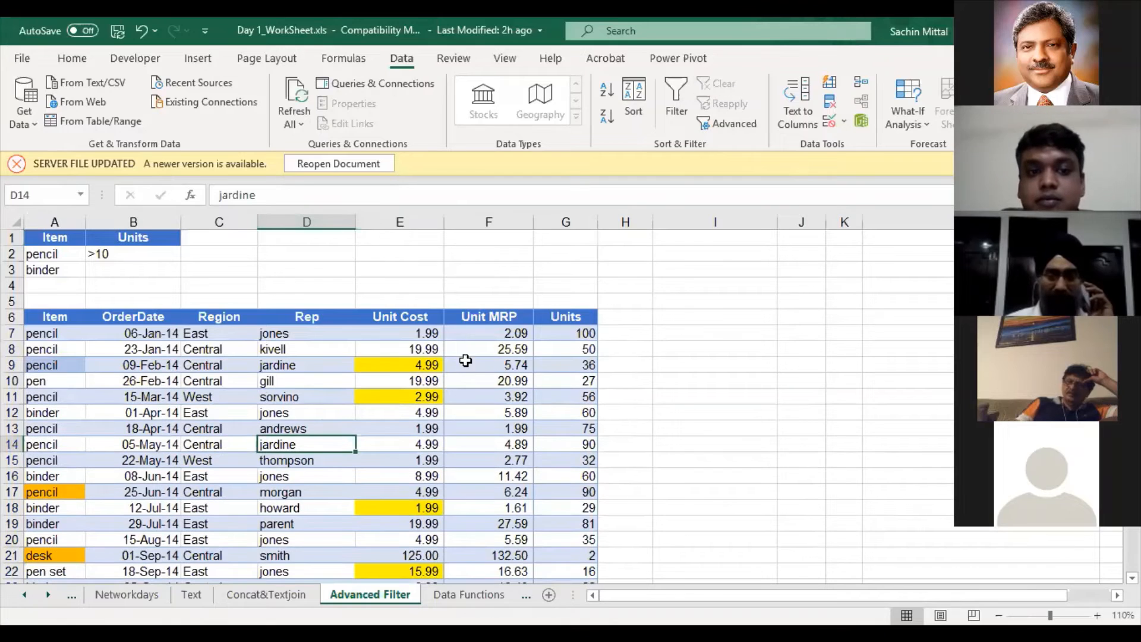
click(443, 351)
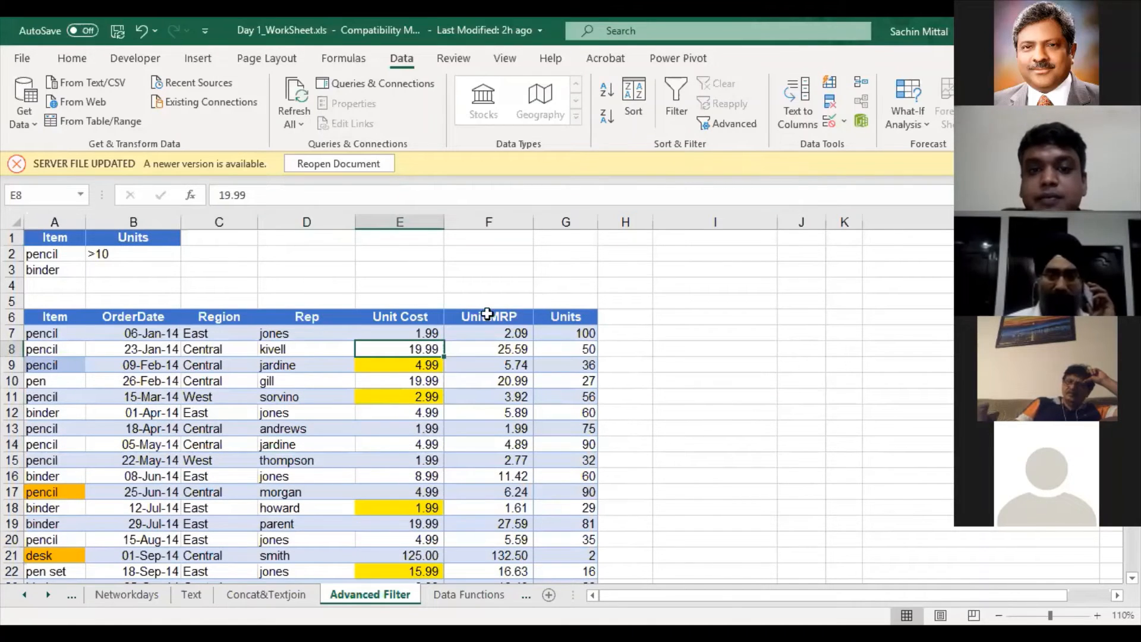
drag(66, 319, 537, 315)
key(ctrl+c)
click(53, 237)
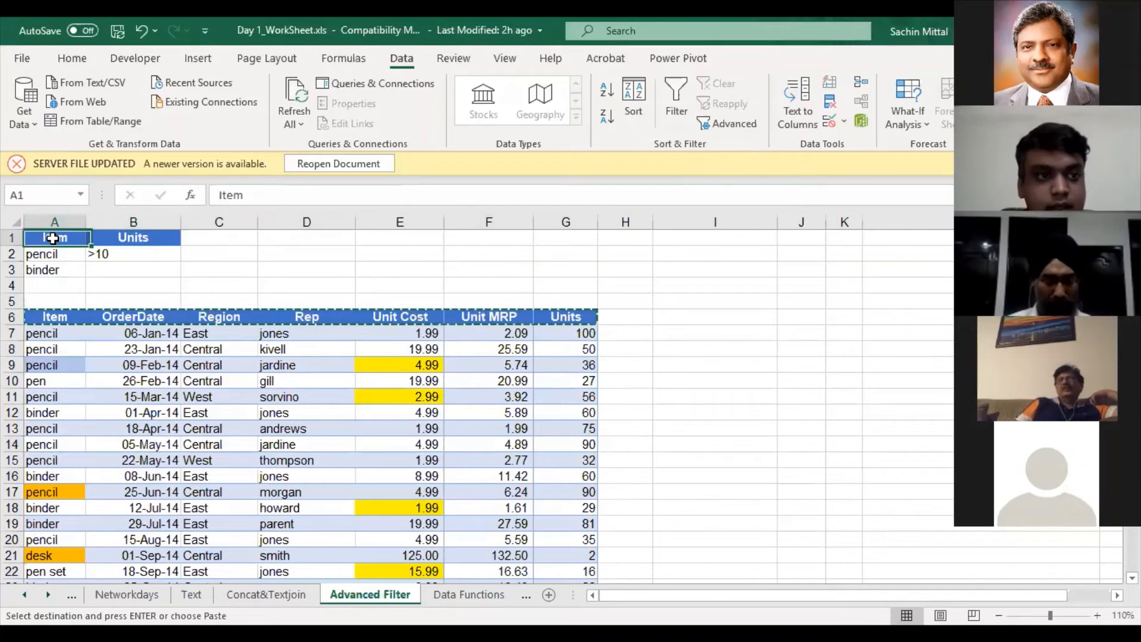
key(ctrl+v)
key(Escape)
Clear the binder criterion in A3 and copy the >10 criterion from B2 to the Units cell G2
click(57, 268)
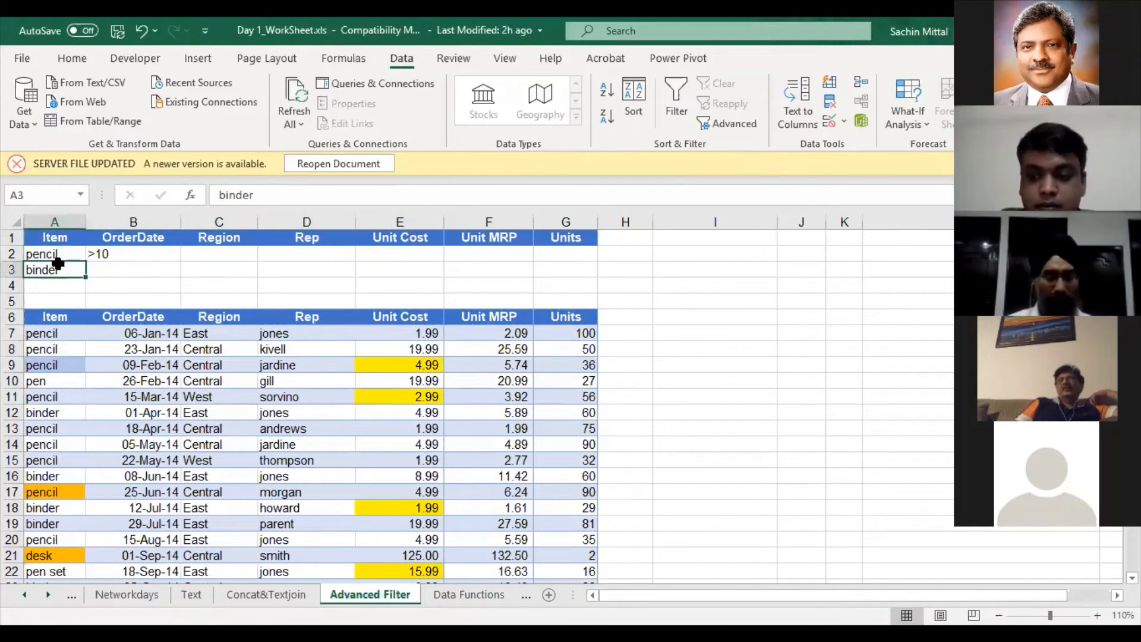
key(Delete)
click(109, 259)
key(ctrl+c)
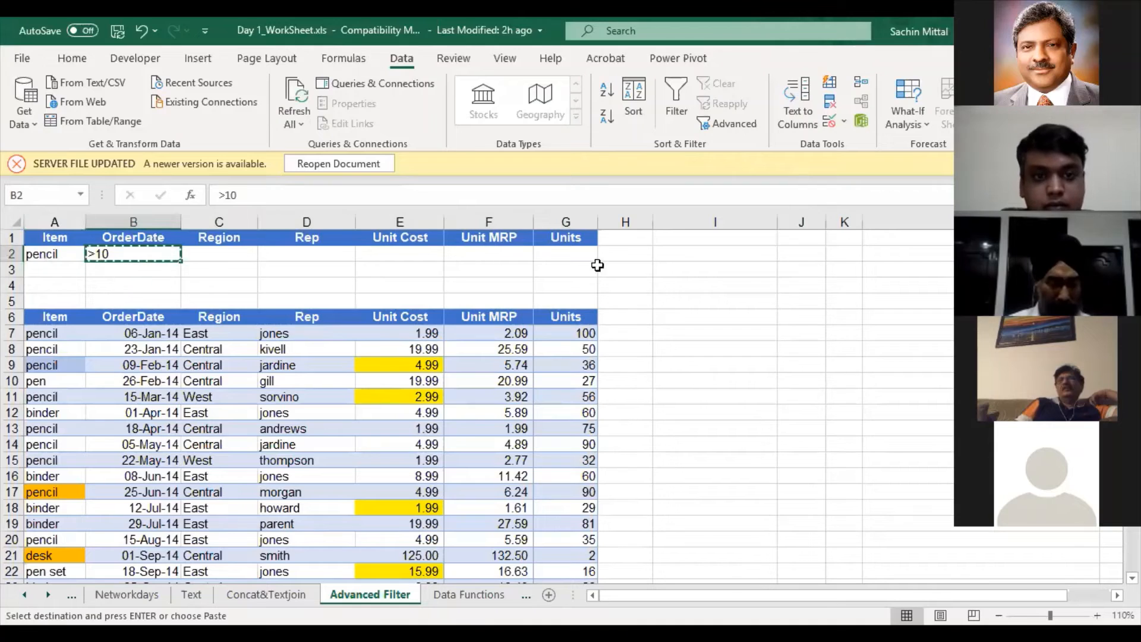
click(564, 251)
key(Return)
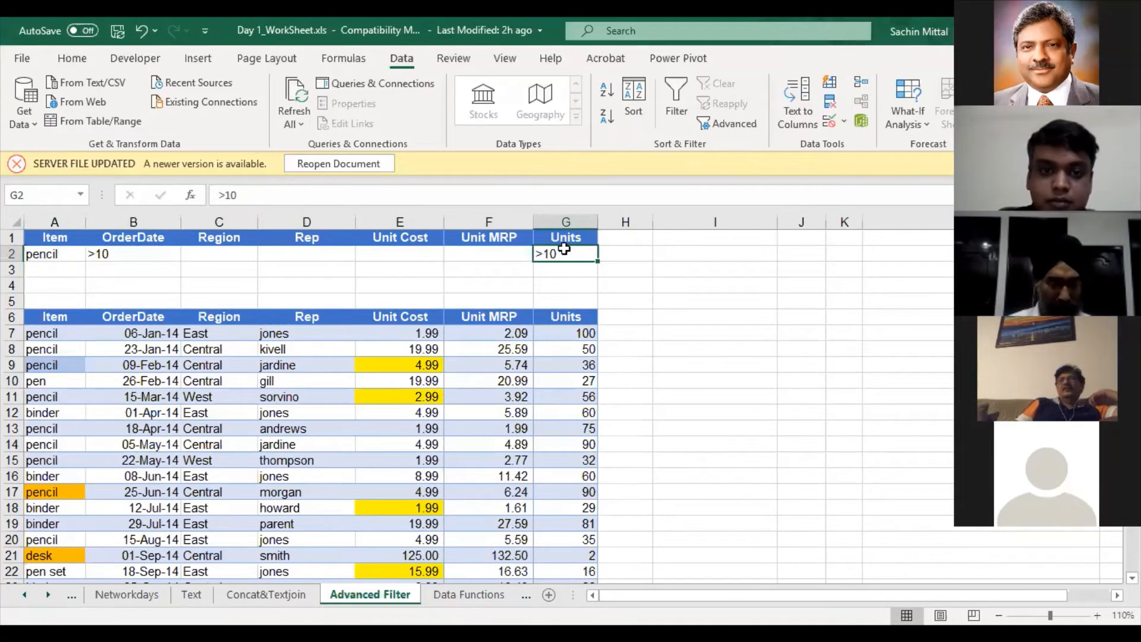
Clear the OrderDate criterion in B2 and enter East as the Region criterion in C2
key(Left)
key(Left)
key(Left)
key(Left)
key(Left)
key(Right)
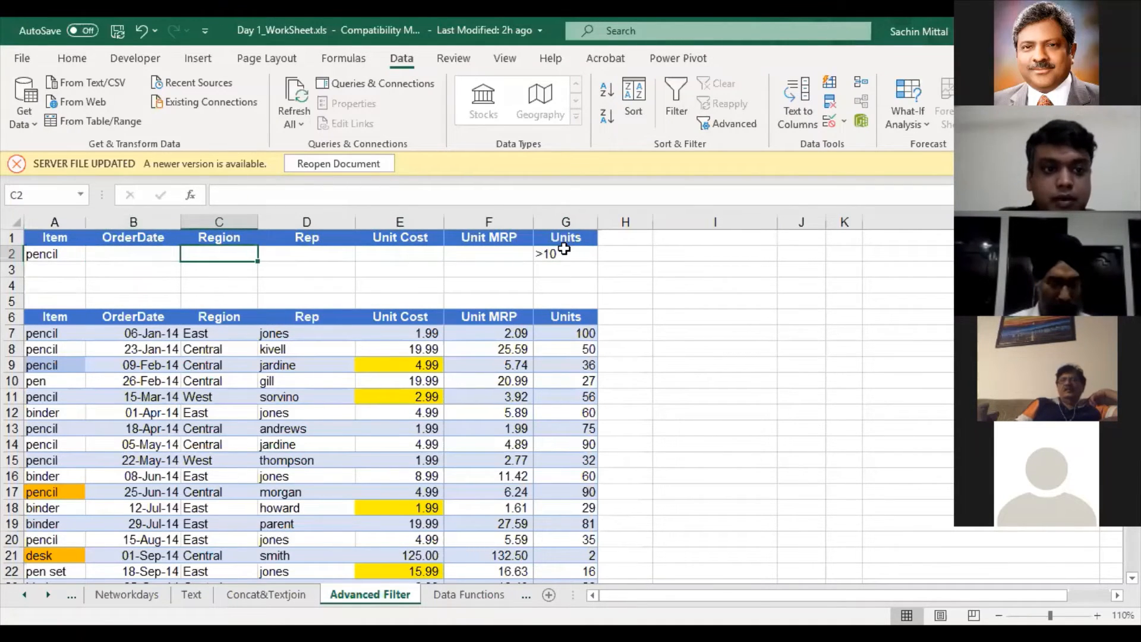
text(East)
key(Return)
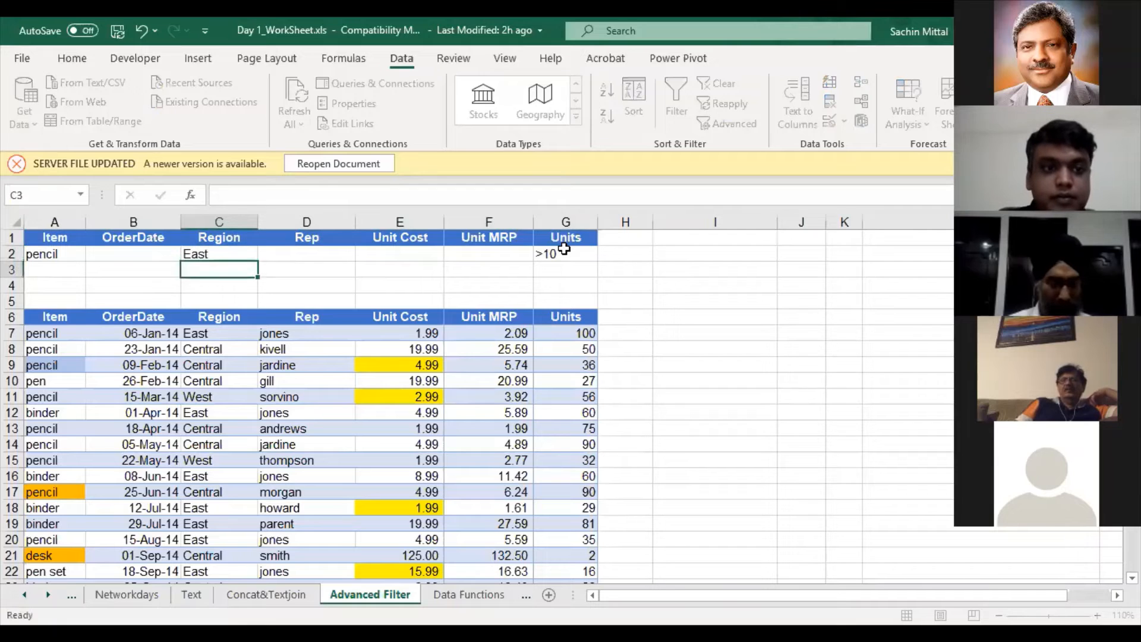
Open Advanced Filter for the list A6:G49 and choose to copy the results to another location
key(Down)
key(Down)
key(Down)
key(Left)
key(Left)
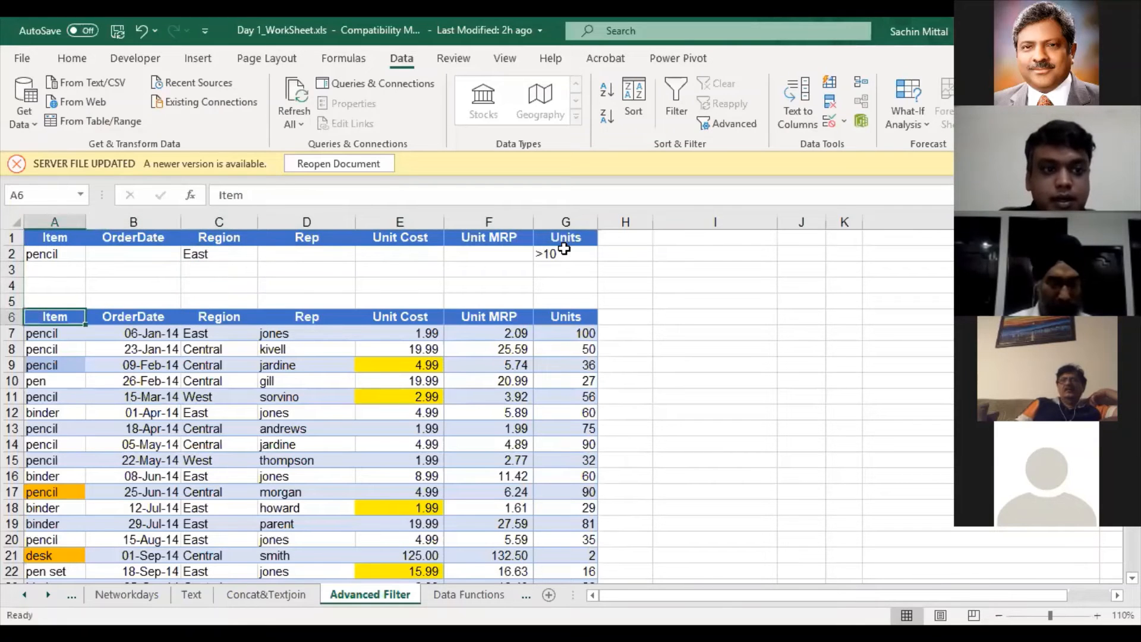
click(755, 126)
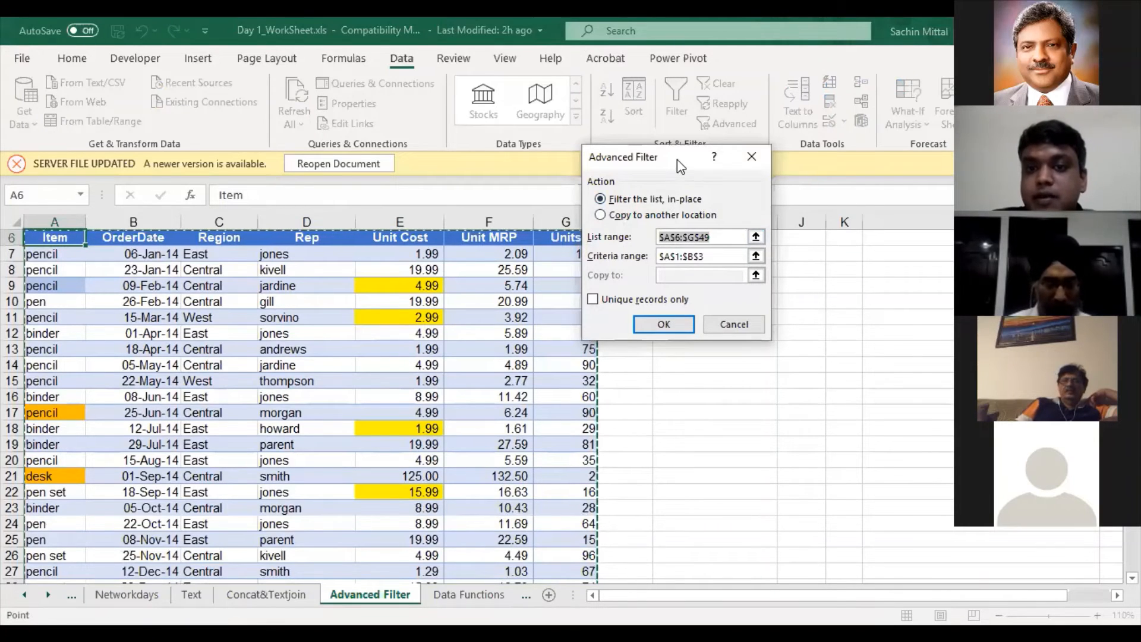
drag(677, 159, 676, 130)
click(641, 186)
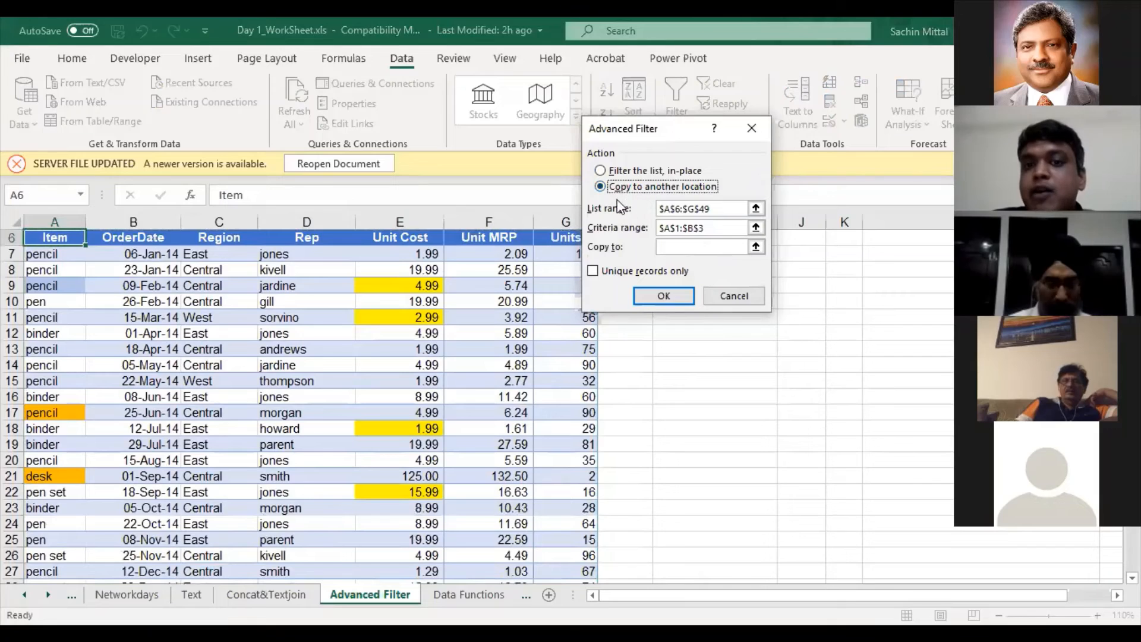
Set the copy destination to cell I2 and run the Advanced Filter with criteria range A1:B3
click(757, 250)
click(756, 247)
scroll(776, 299, up, 2)
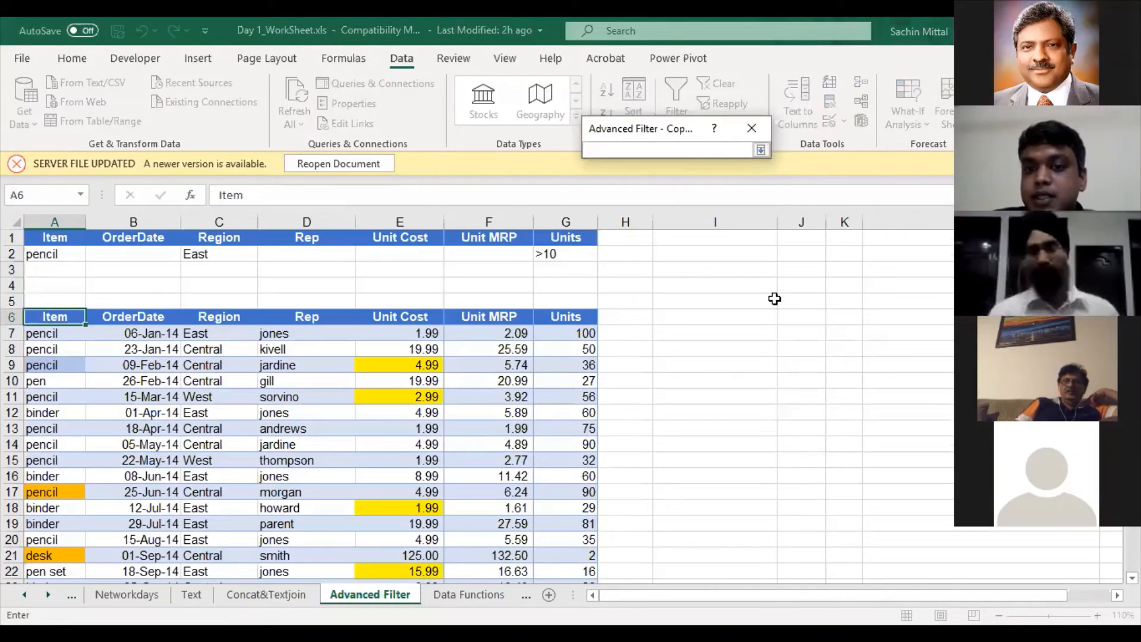
click(768, 262)
key(Return)
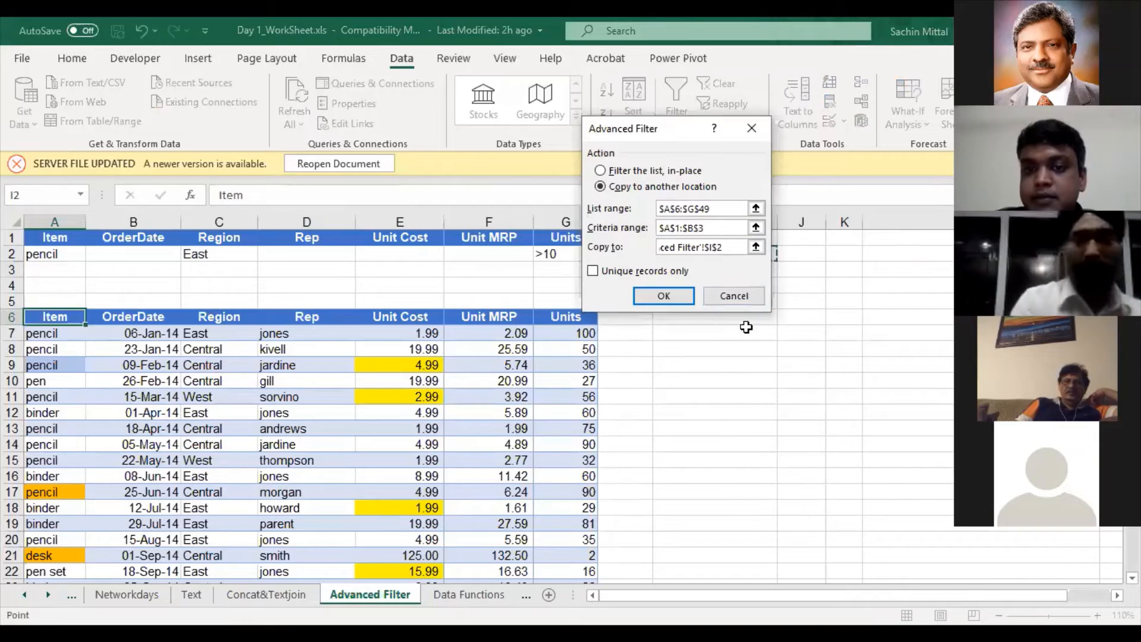
click(664, 296)
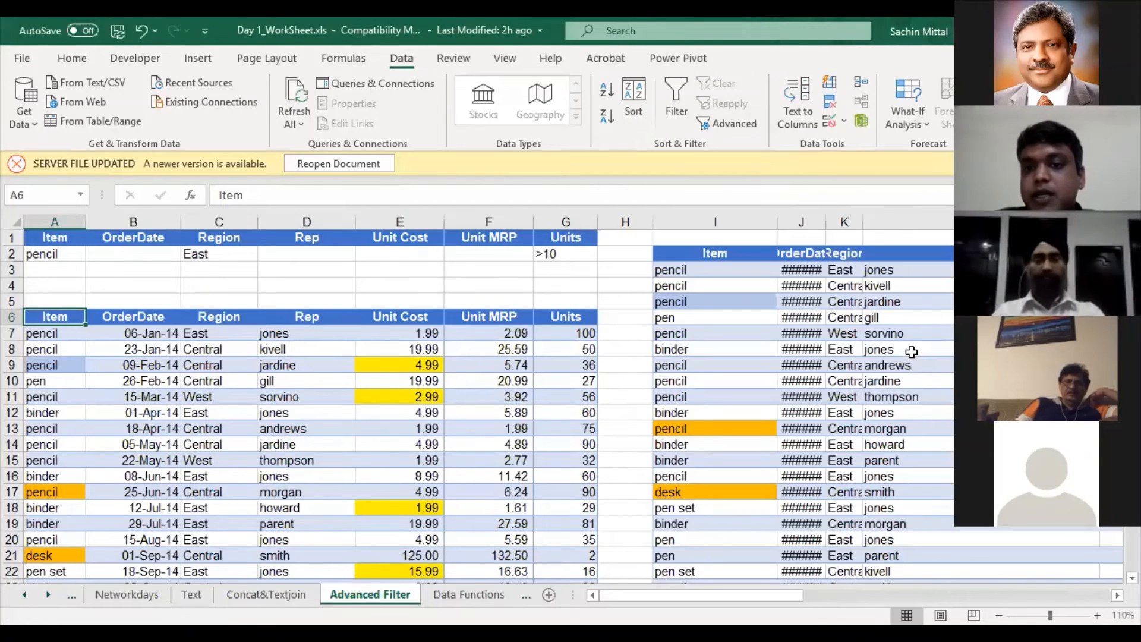
scroll(904, 352, down, 2)
scroll(904, 352, down, 5)
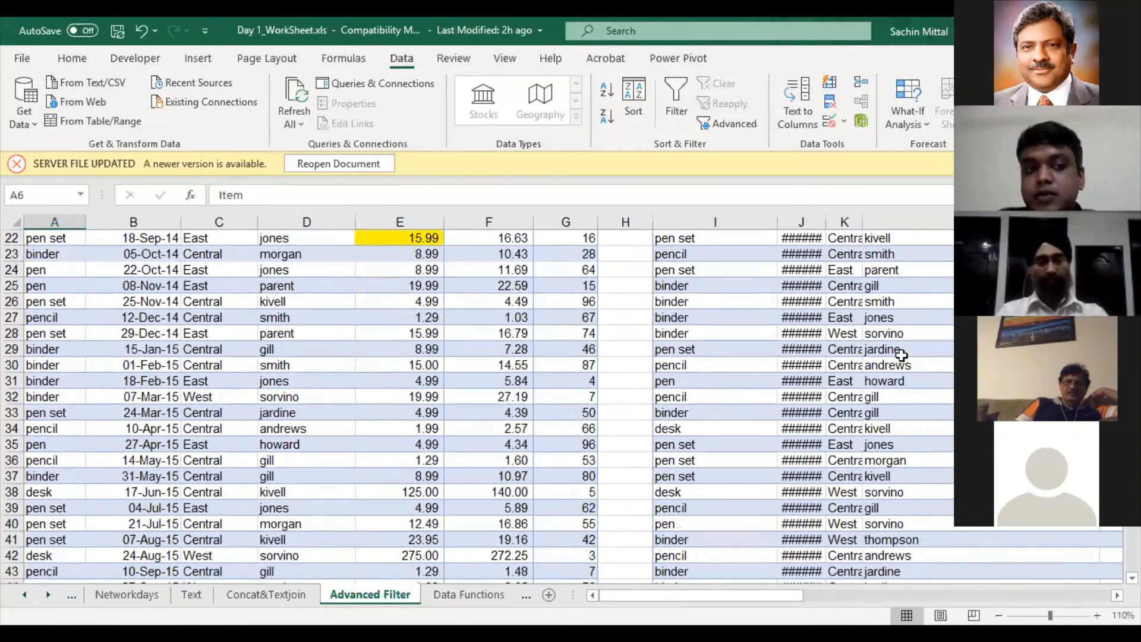
scroll(107, 250, up, 2)
scroll(108, 251, up, 5)
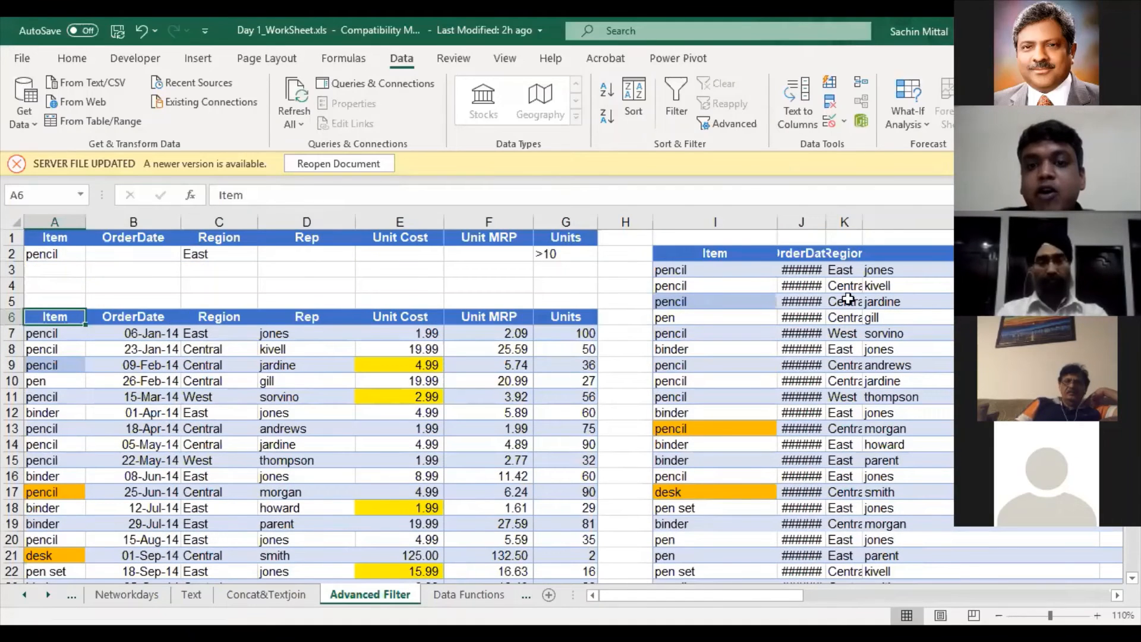
click(745, 256)
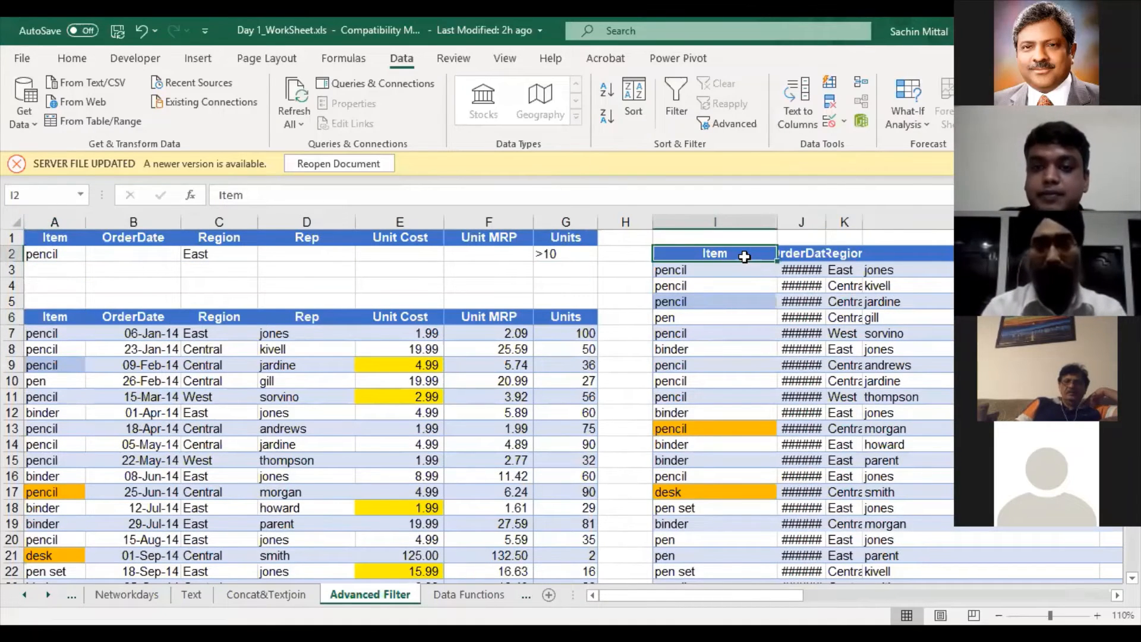
Clear the copied filter results starting at I2 and delete the emptied formatted cells
key(ctrl+shift+Right)
key(ctrl+shift+Down)
key(Delete)
key(Left)
key(Right)
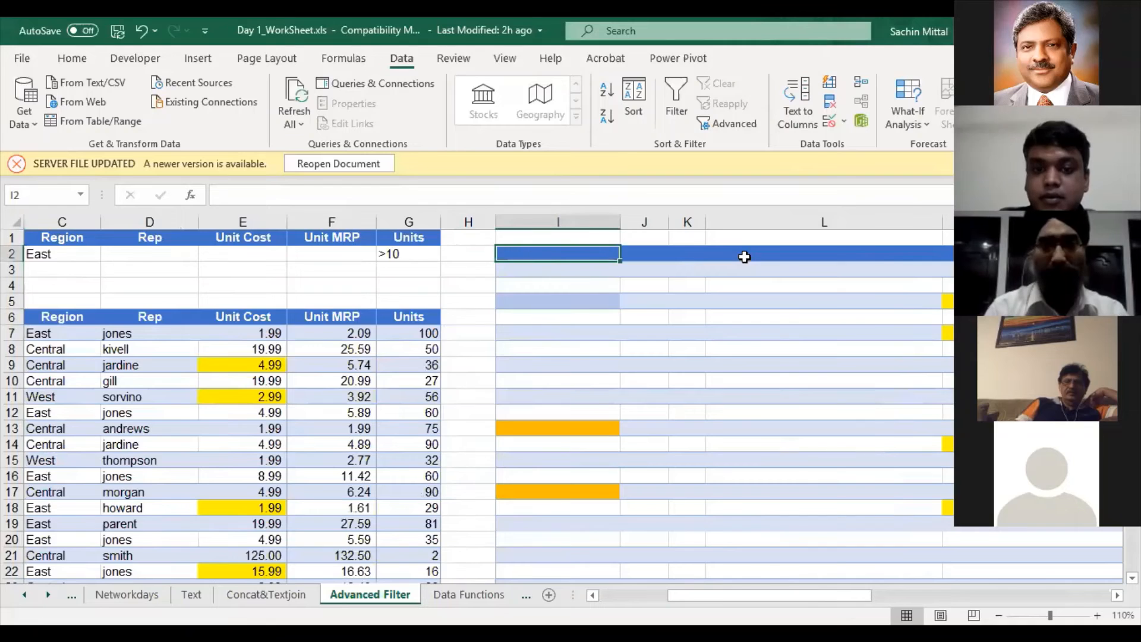
key(ctrl+shift+Down)
key(ctrl+shift+Right)
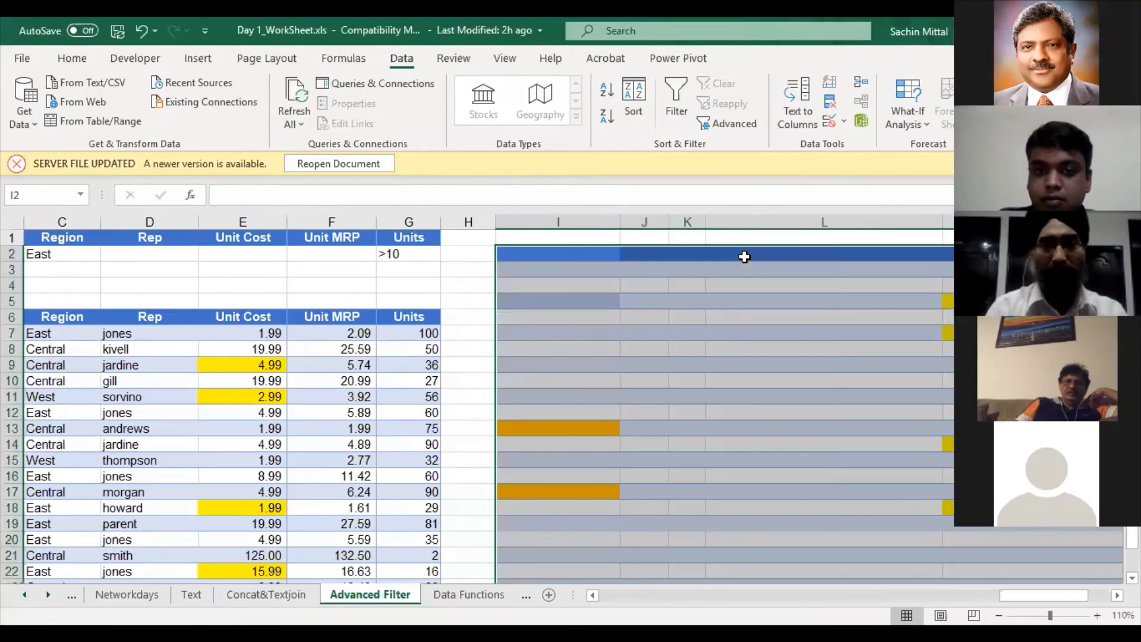
key(ctrl+minus)
key(Return)
Copy the Item, OrderDate and Region headers from A6:C6 to the range starting at I6
key(ctrl+Left)
key(ctrl+Left)
key(ctrl+Left)
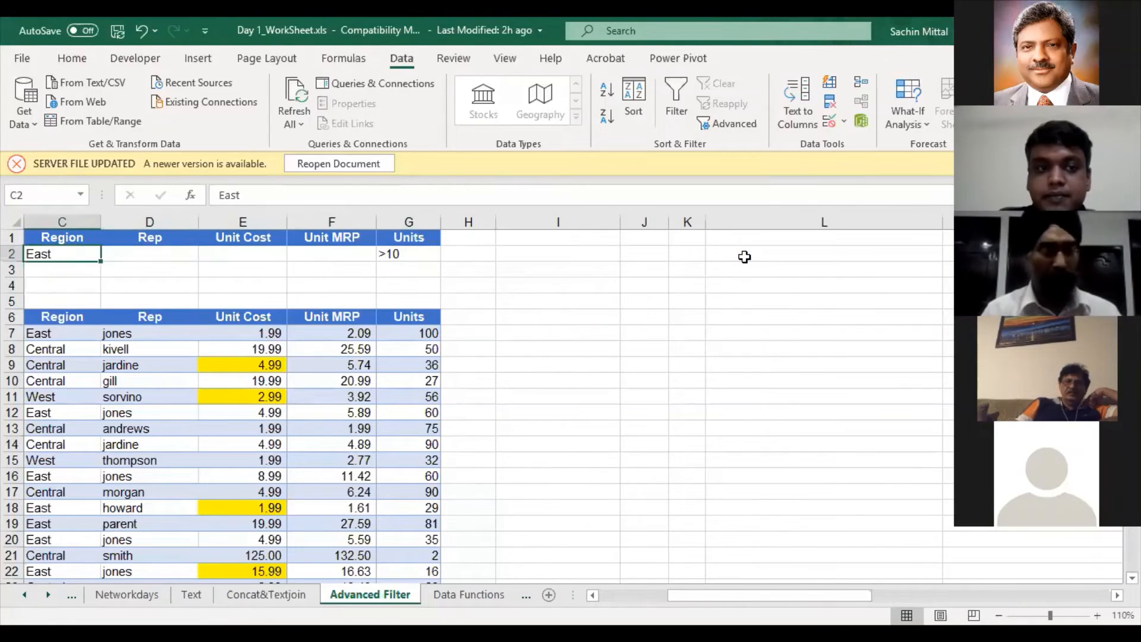
key(Down)
key(Down)
key(Down)
key(Down)
key(Down)
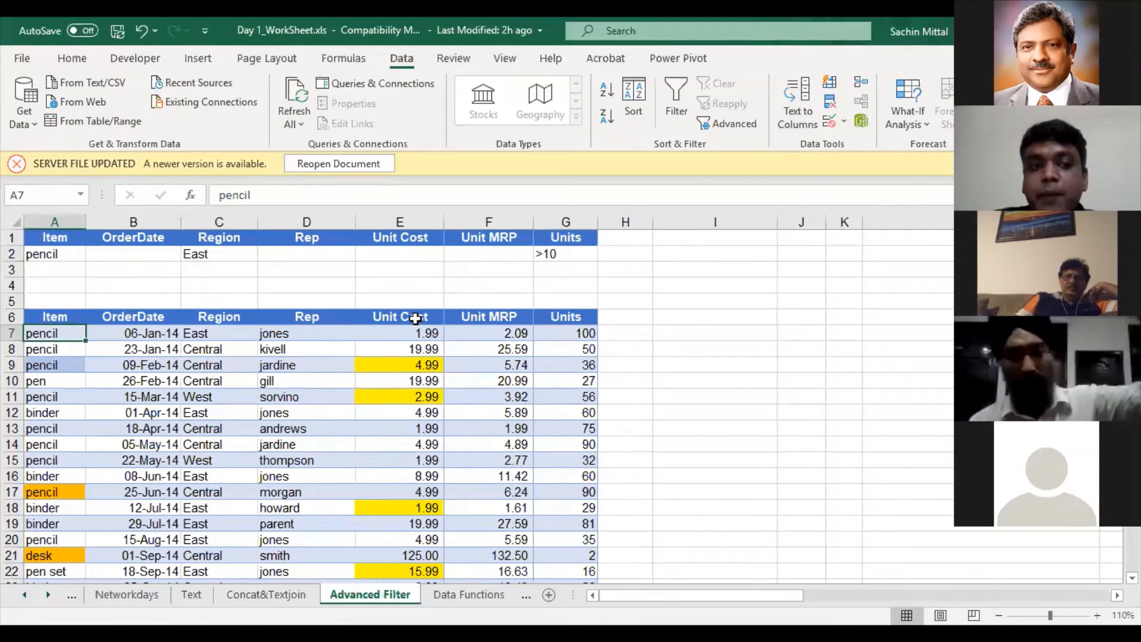
key(Up)
key(shift+Right)
key(shift+Right)
key(ctrl+c)
key(Right)
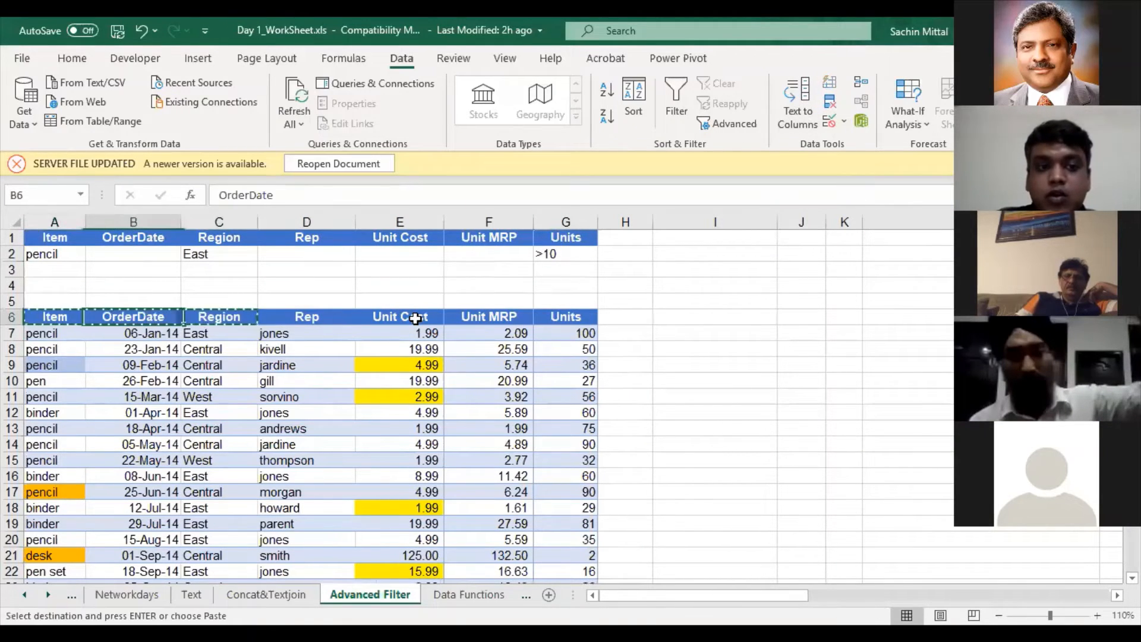
key(Right)
key(Right)
key(Right)
key(Right)
key(Right)
key(Right)
key(Right)
key(Return)
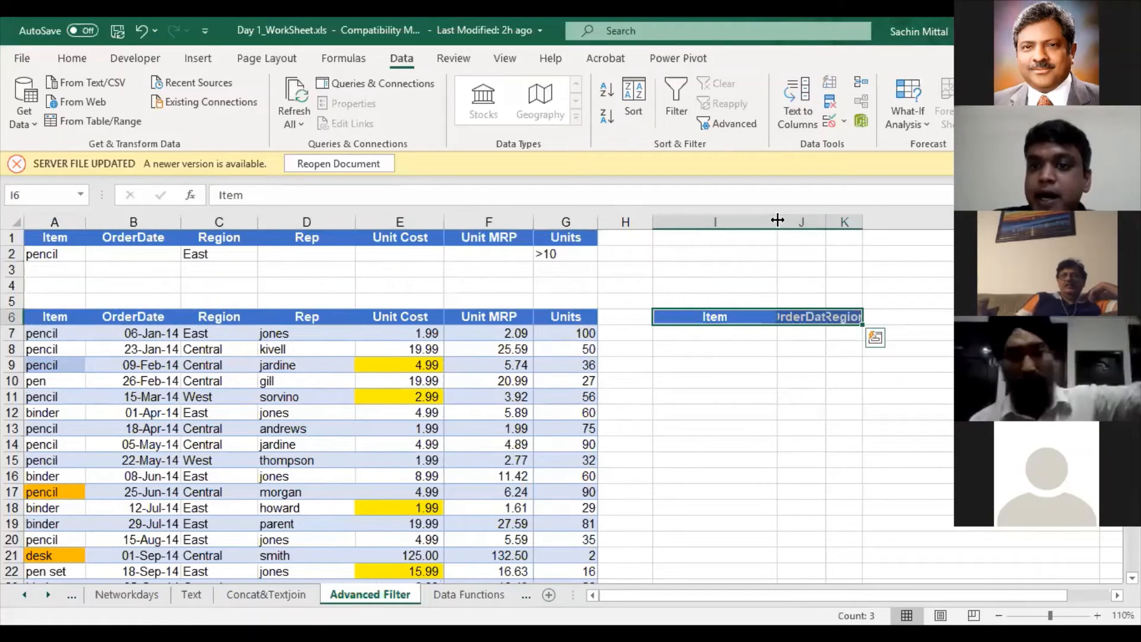
Auto-fit the widths of columns J and K to their OrderDate and Region headers
double_click(826, 221)
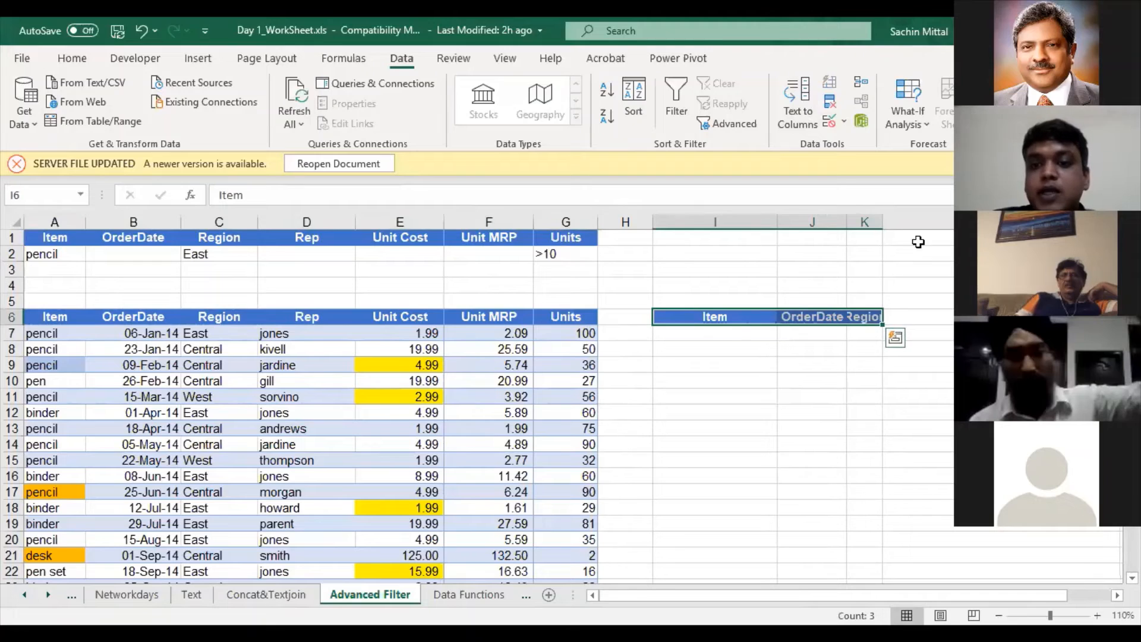
double_click(883, 221)
click(482, 396)
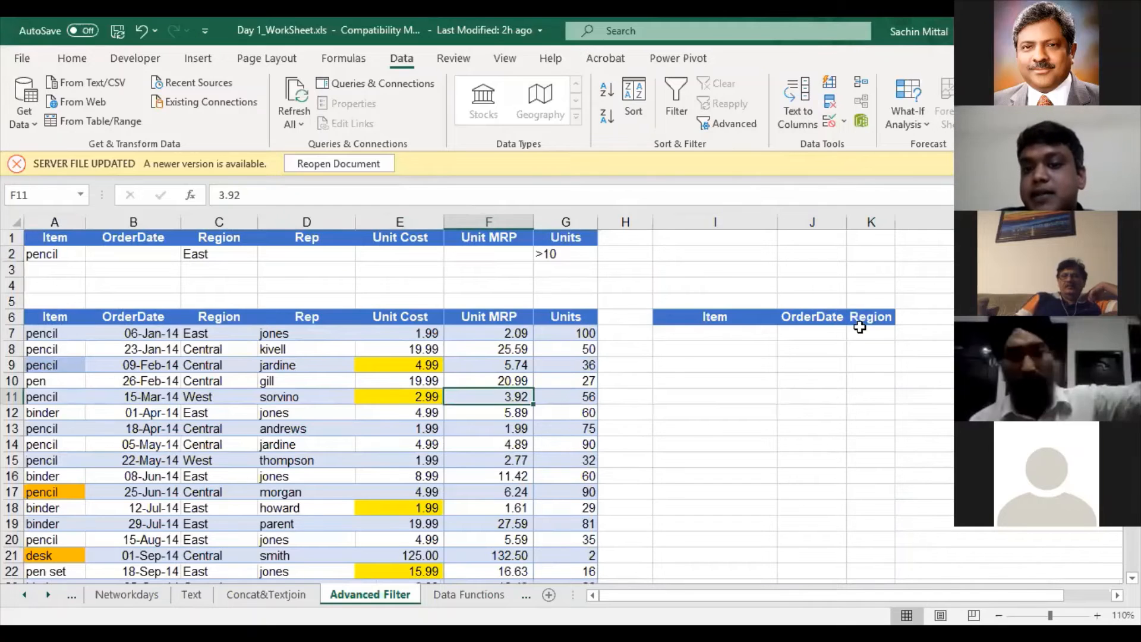
Open Advanced Filter on the order table and set the list range to A6:G49
click(361, 380)
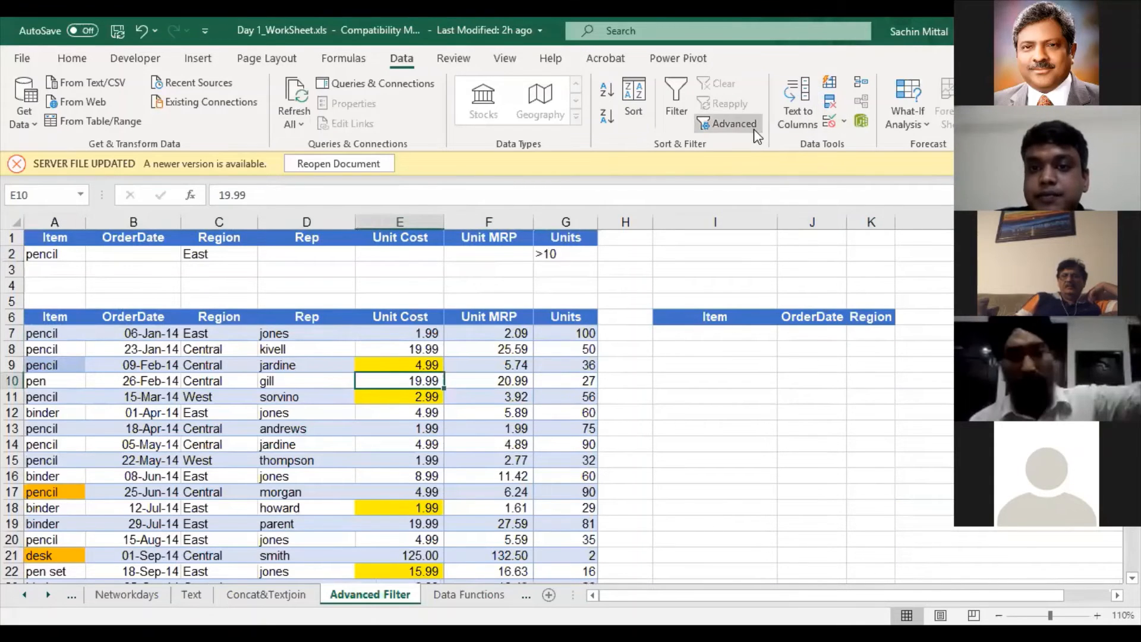
click(734, 124)
click(759, 209)
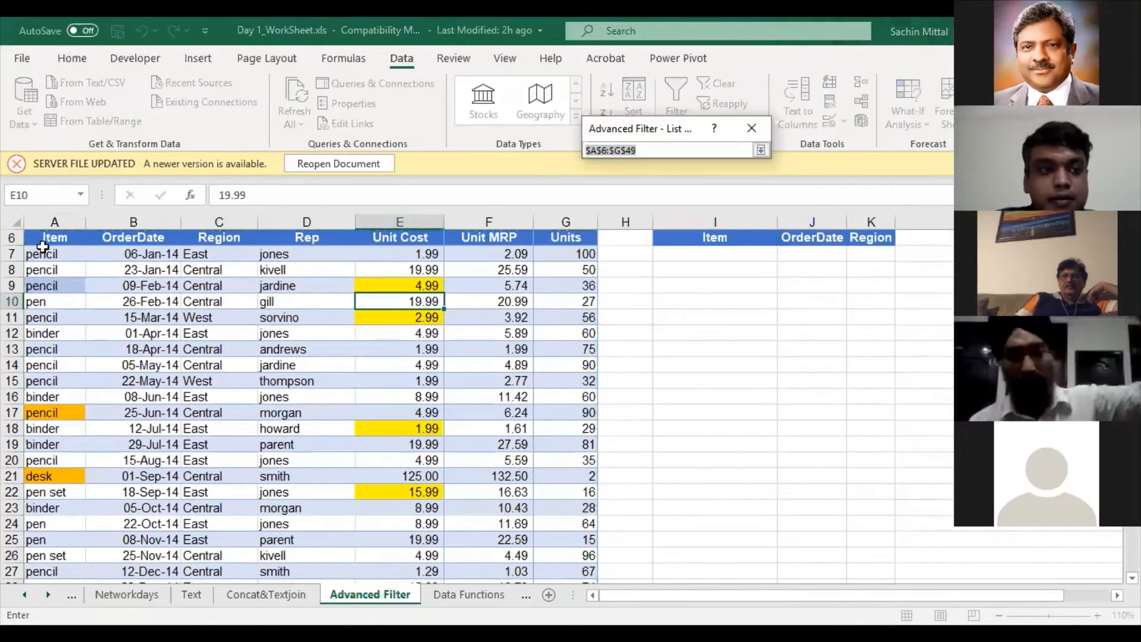
click(58, 243)
drag(57, 243, 533, 563)
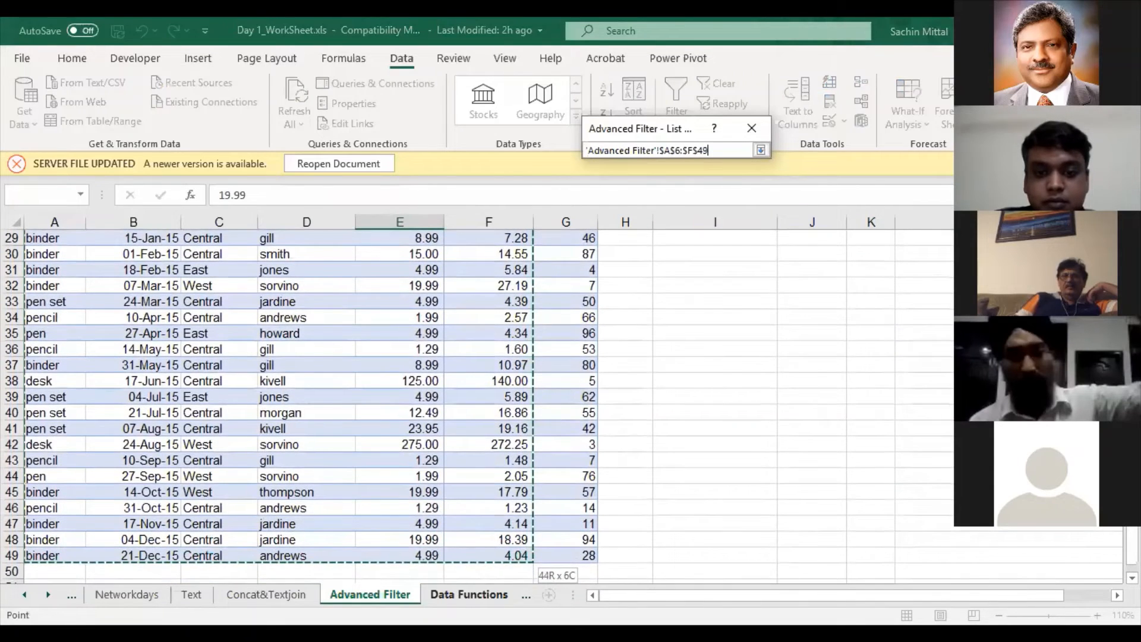
click(761, 150)
Set the Advanced Filter criteria range to A1:G2
click(758, 228)
scroll(70, 243, up, 7)
click(70, 243)
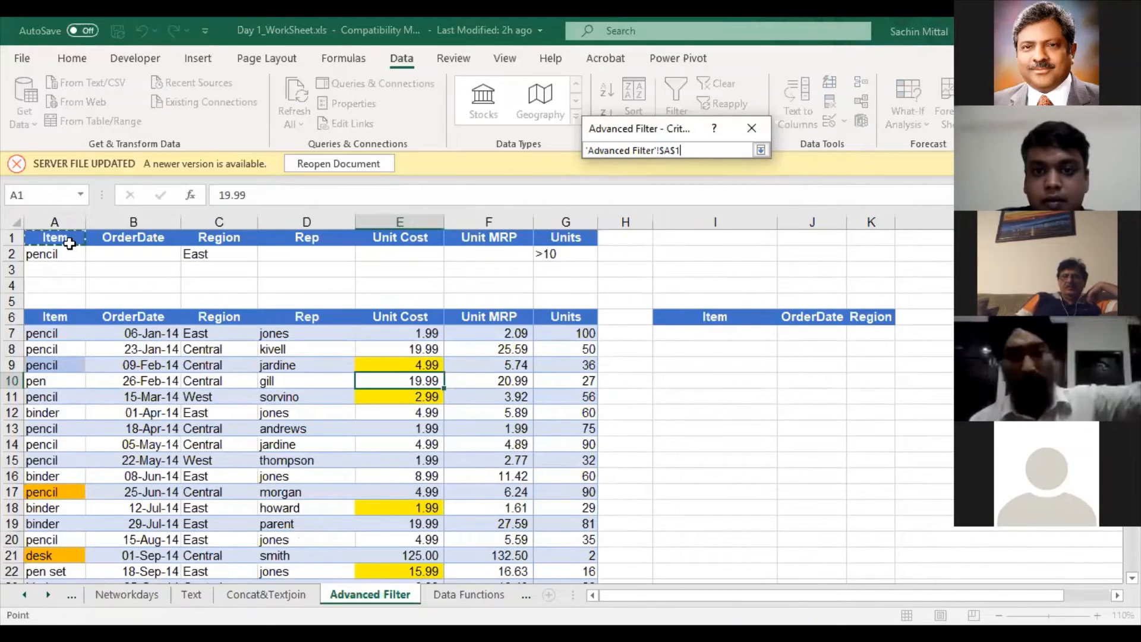
drag(70, 243, 588, 253)
Choose to copy the results to another location, set the destination to I6:K6 and run the Advanced Filter
click(659, 187)
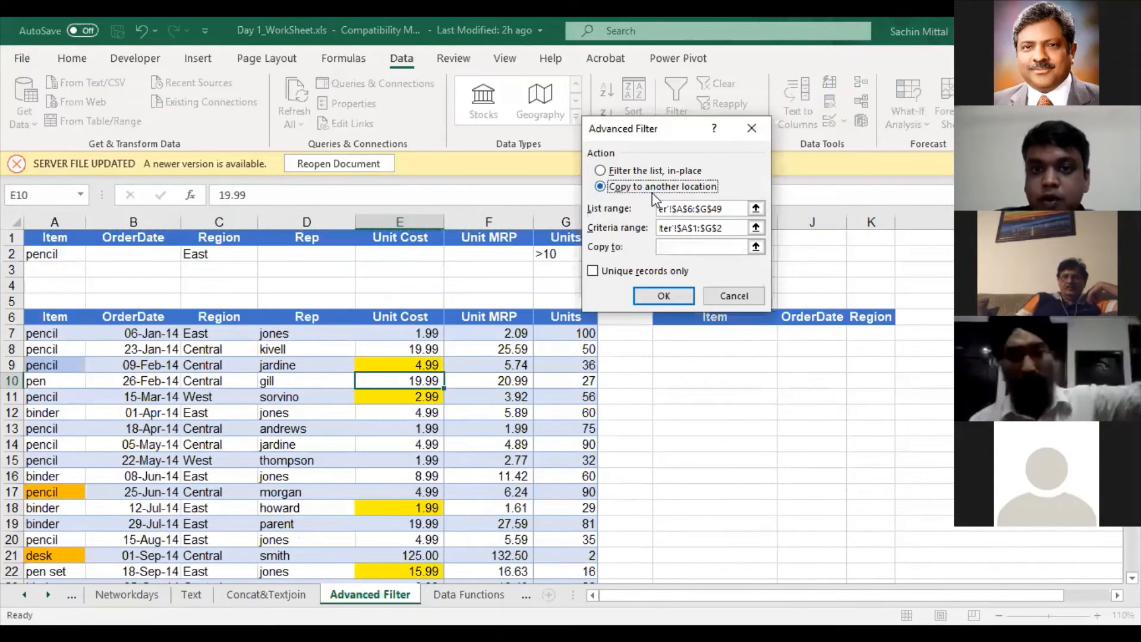
click(744, 247)
click(758, 245)
click(775, 315)
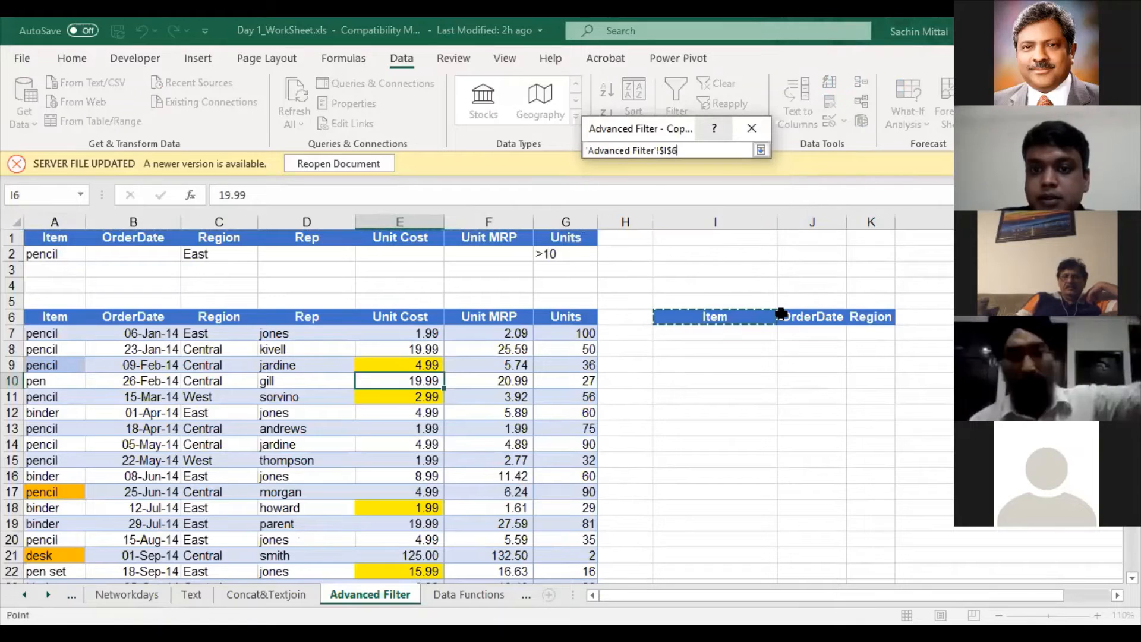
drag(781, 313, 849, 316)
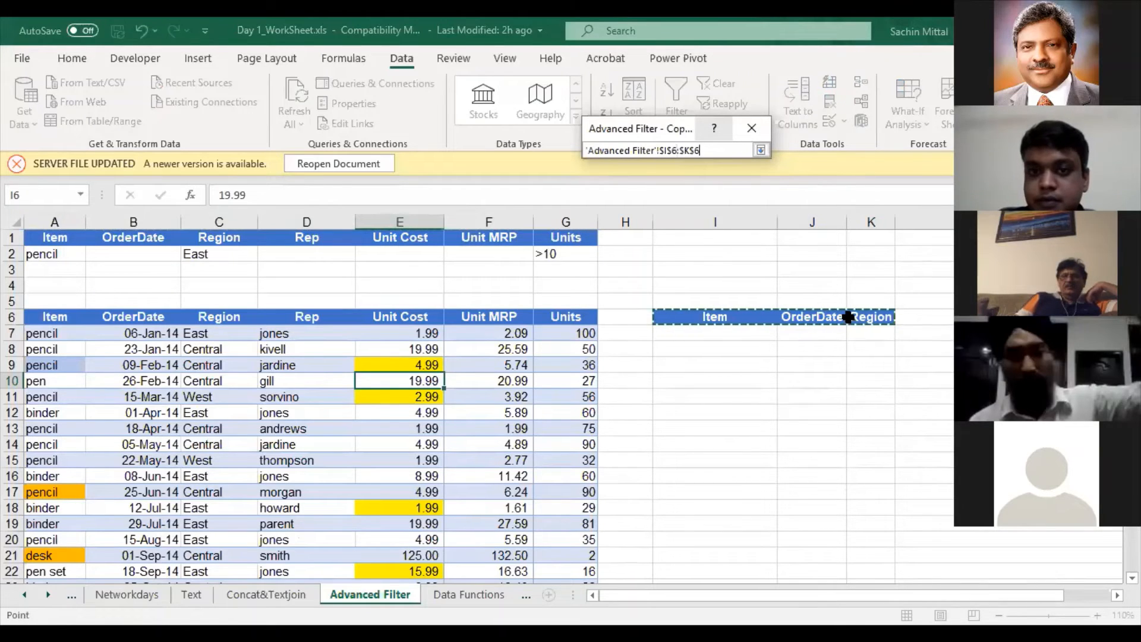
click(684, 301)
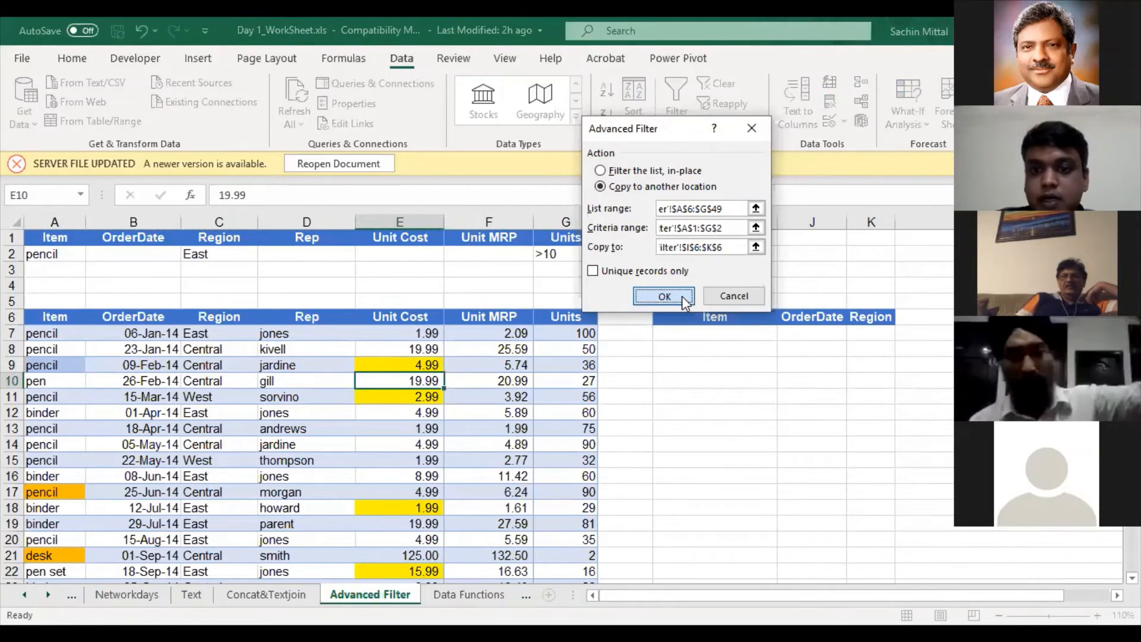
click(780, 396)
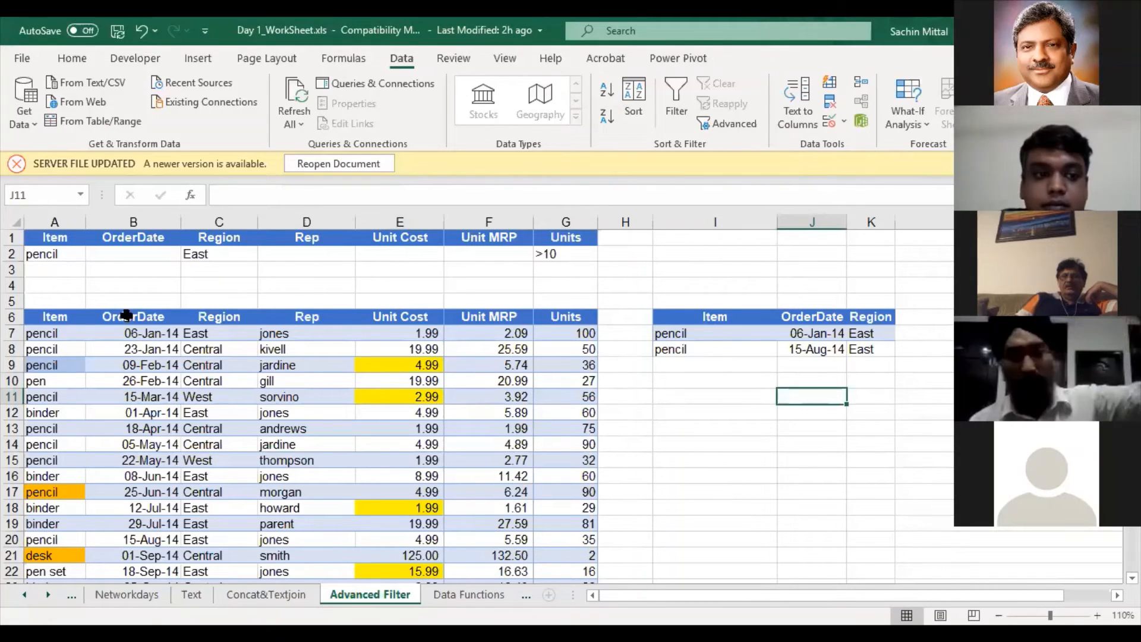
Turn on AutoFilter for the order table with headers in row 6
click(77, 317)
key(ctrl+shift+Right)
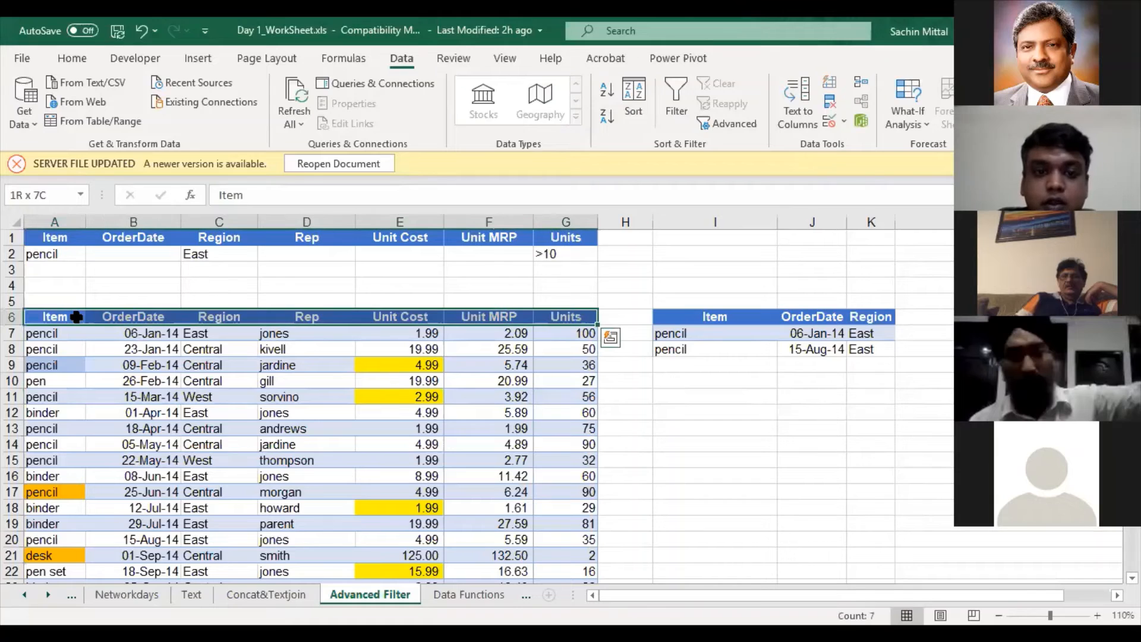
key(ctrl+q)
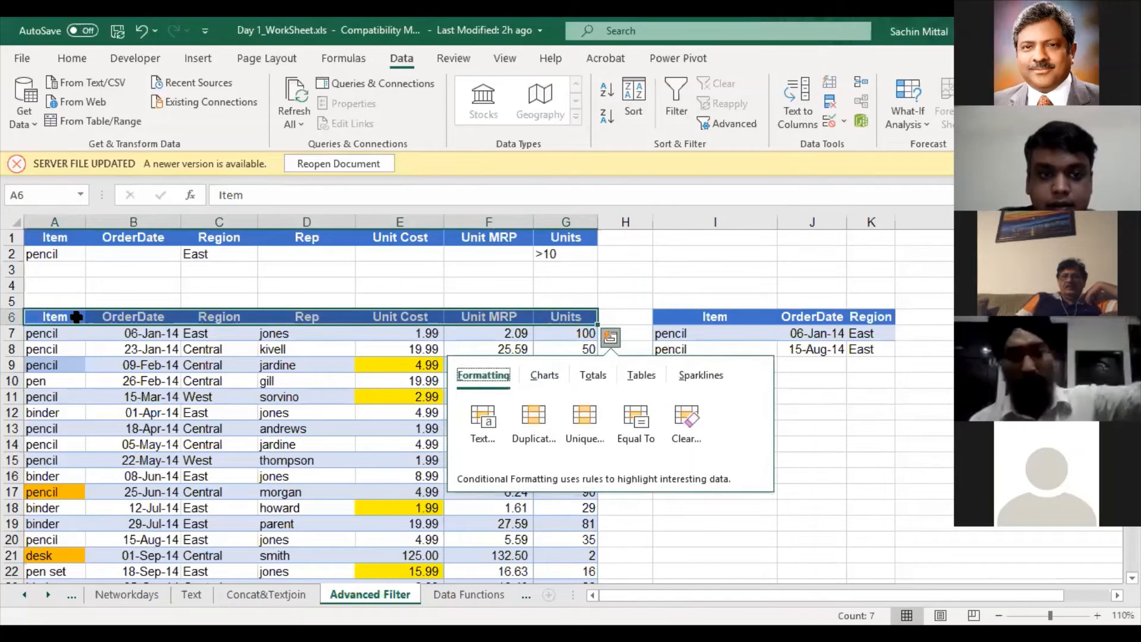
key(ctrl+shift+Down)
key(ctrl+shift+l)
key(Up)
key(Down)
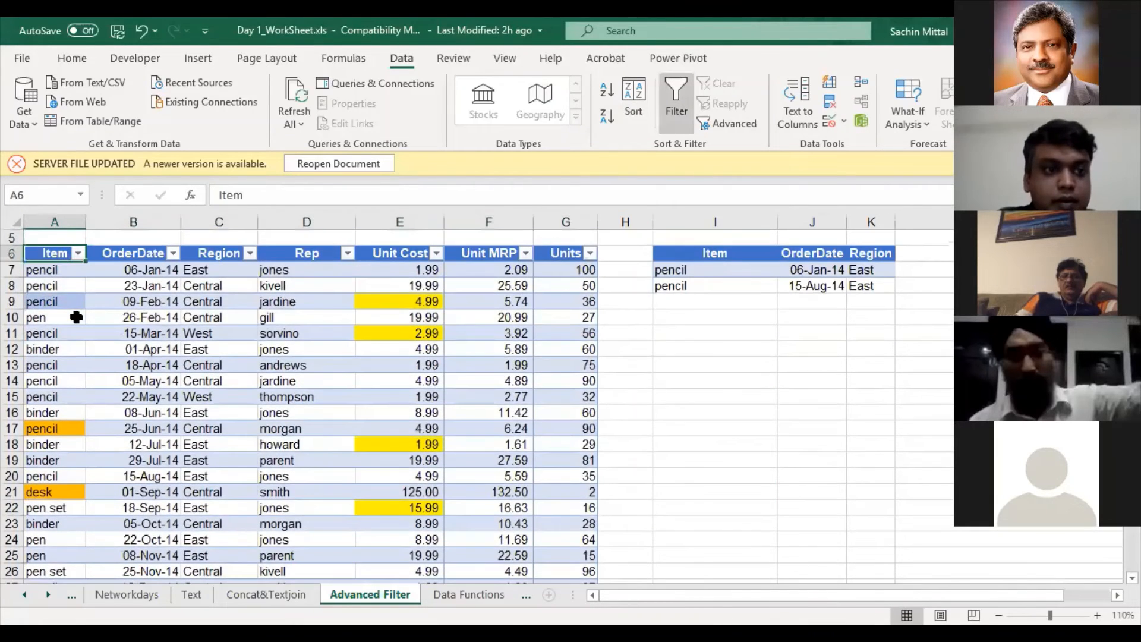
Filter the Item column to show only pencil
key(alt+Down)
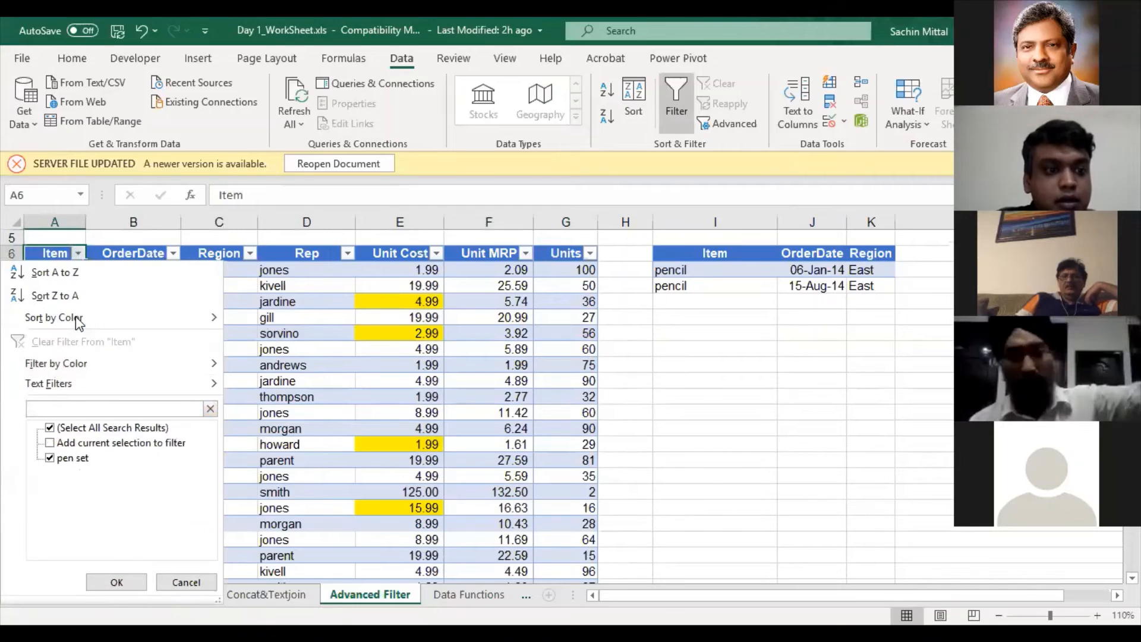
key(BackSpace)
key(Down)
key(space)
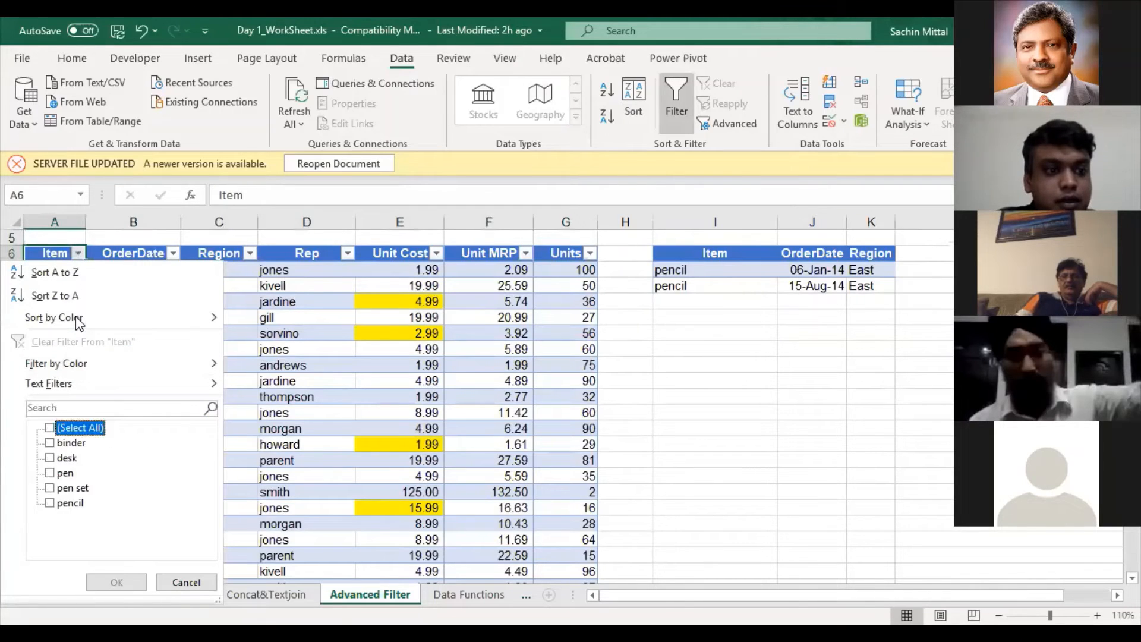
key(Down)
key(Down)
key(Down)
key(Down)
key(Down)
key(space)
key(Tab)
key(Return)
Filter the Region column to show only East
key(Right)
key(Right)
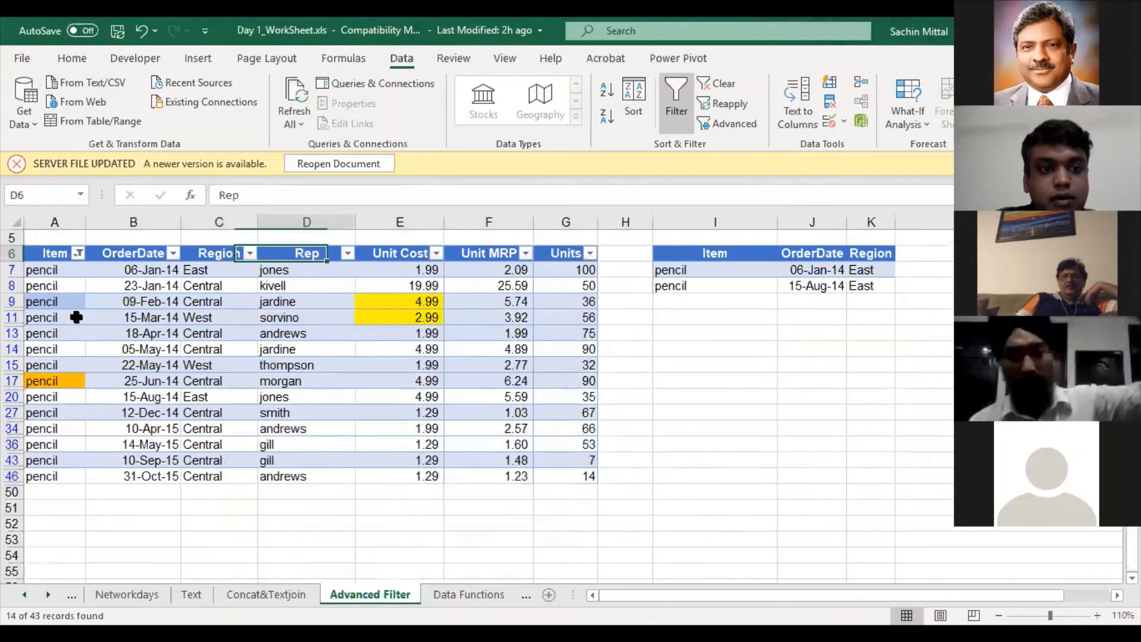
key(Left)
key(alt+Down)
key(Down)
key(space)
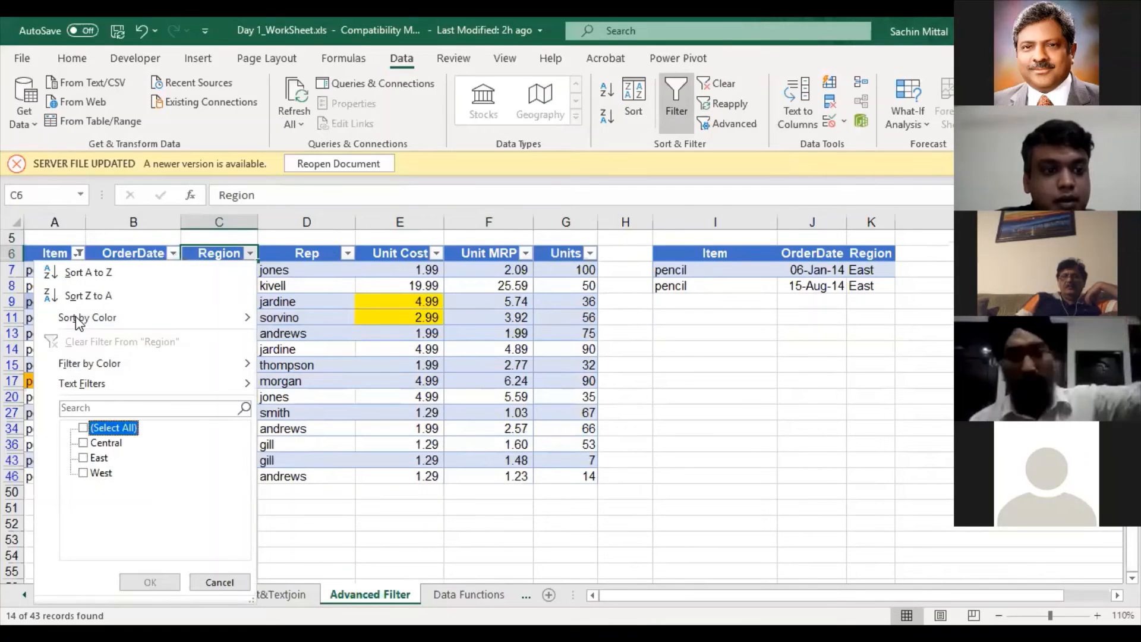
key(Down)
key(Down)
key(space)
key(Tab)
key(Return)
Compare the filtered Item, OrderDate and Region values with the extracted list and turn off the table's AutoFilter
key(Down)
key(Left)
key(Left)
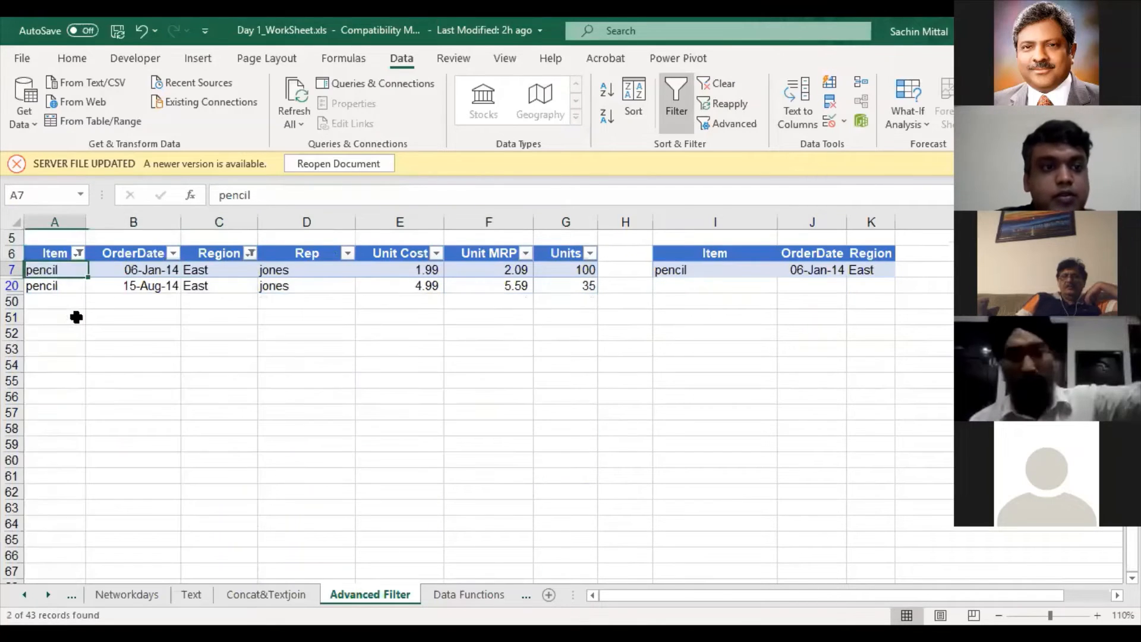
key(shift+Down)
key(shift+Right)
key(shift+Right)
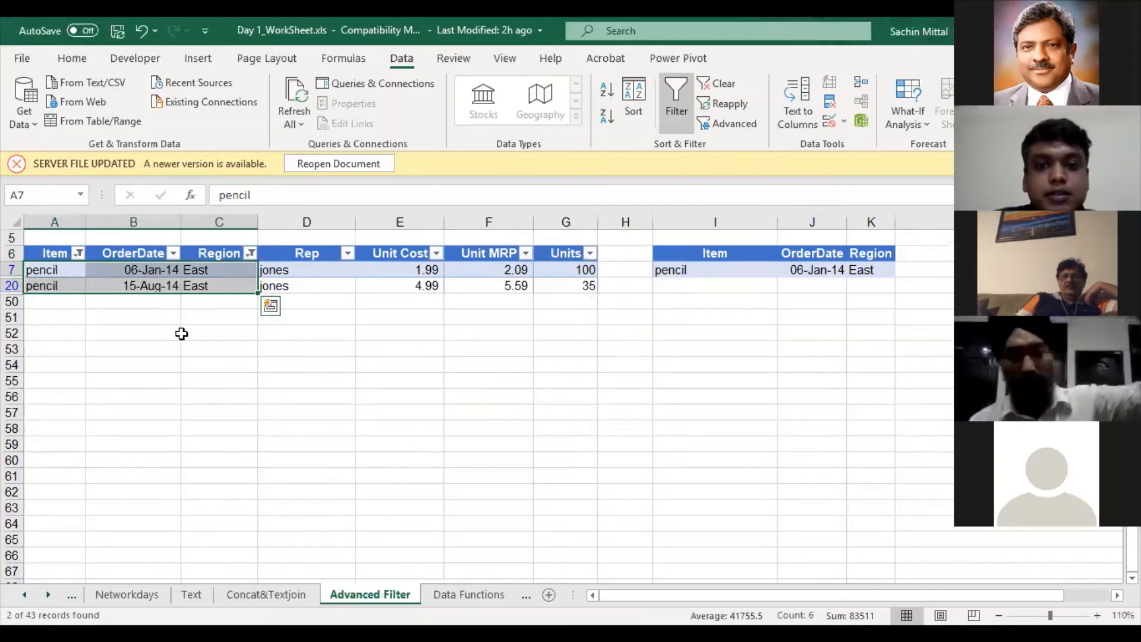
scroll(908, 404, up, 2)
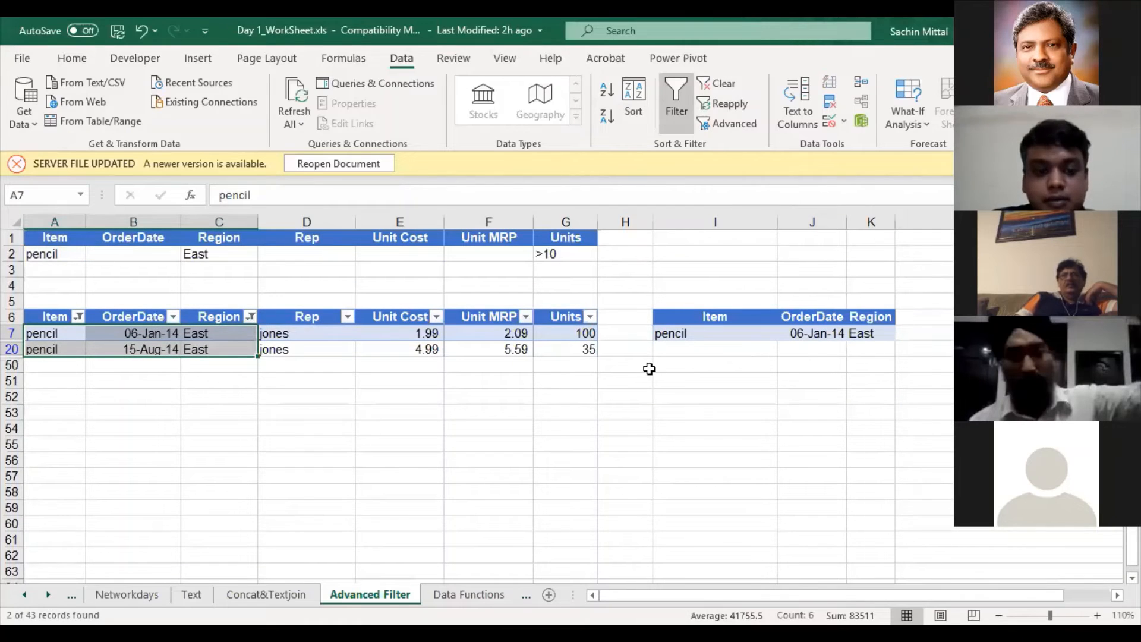
key(ctrl+shift+l)
Clear the headers and extracted results from I6:K8
key(Right)
key(Right)
key(Right)
key(Right)
key(Right)
key(Right)
key(Right)
key(Right)
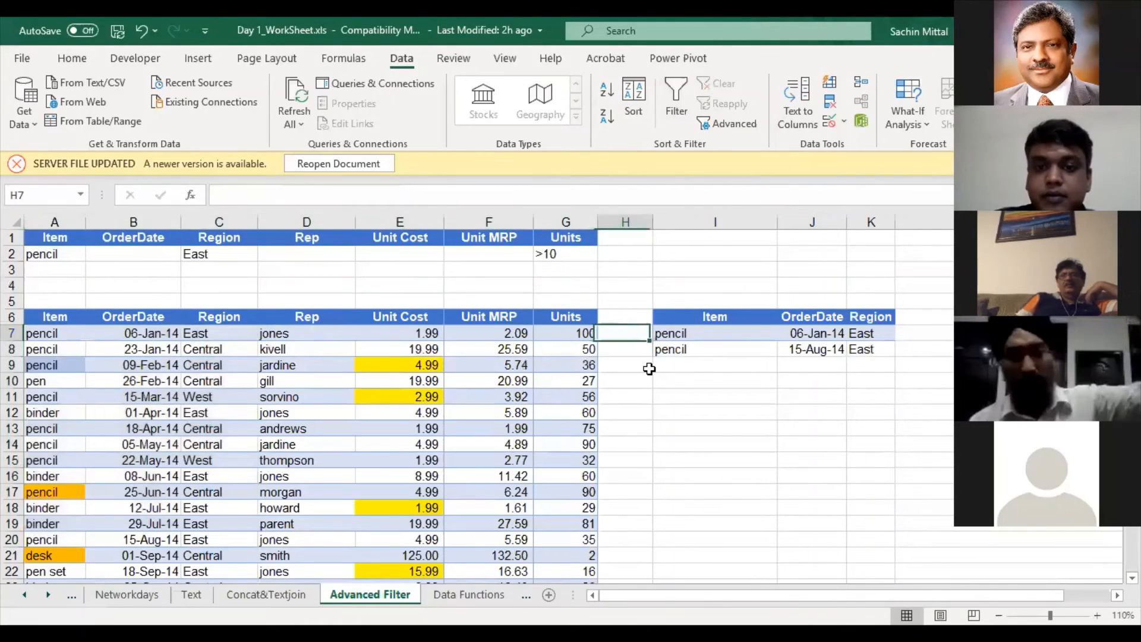
key(Up)
key(ctrl+shift+Down)
key(shift+Right)
key(shift+Right)
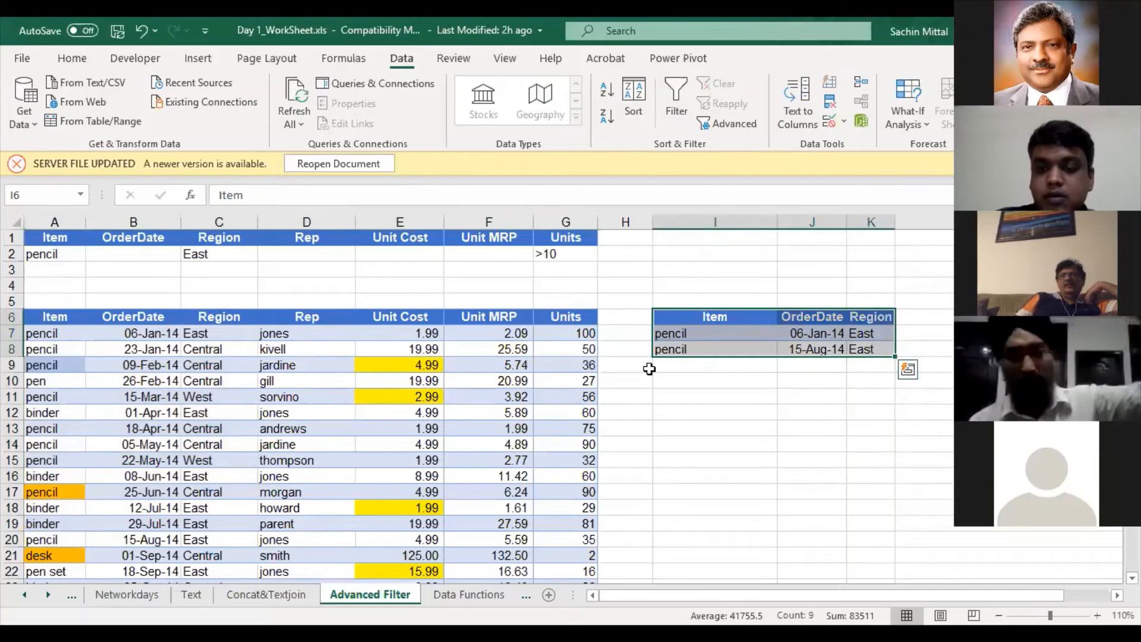
key(ctrl+minus)
key(Up)
key(Return)
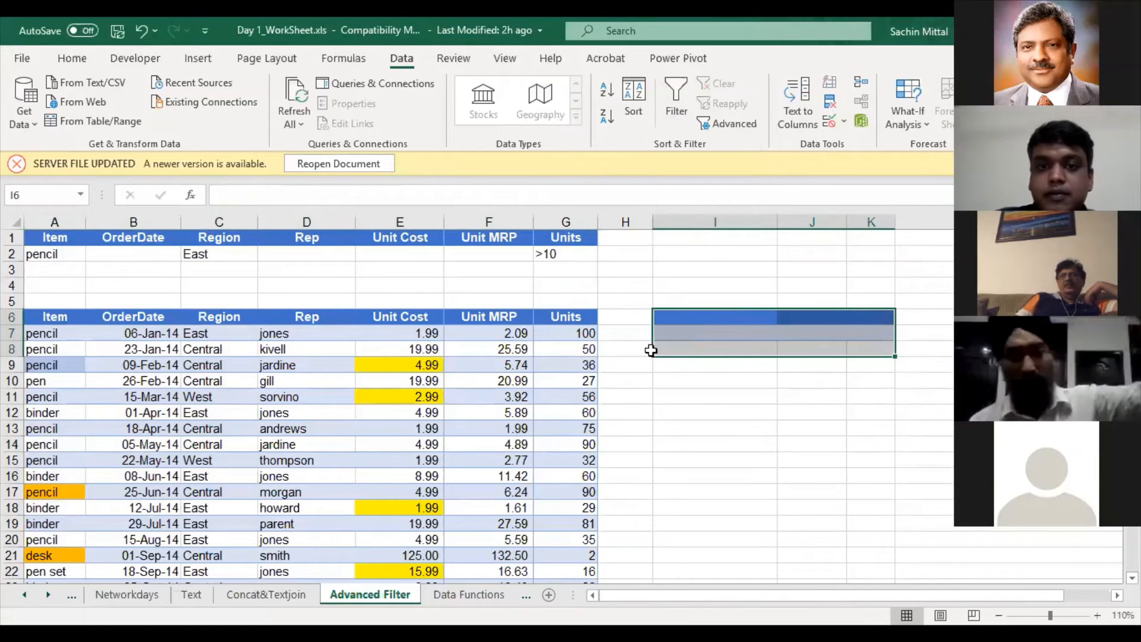
Review the Unique records only option in the Advanced Filter dialog for the order table and close it without applying
click(309, 458)
click(737, 127)
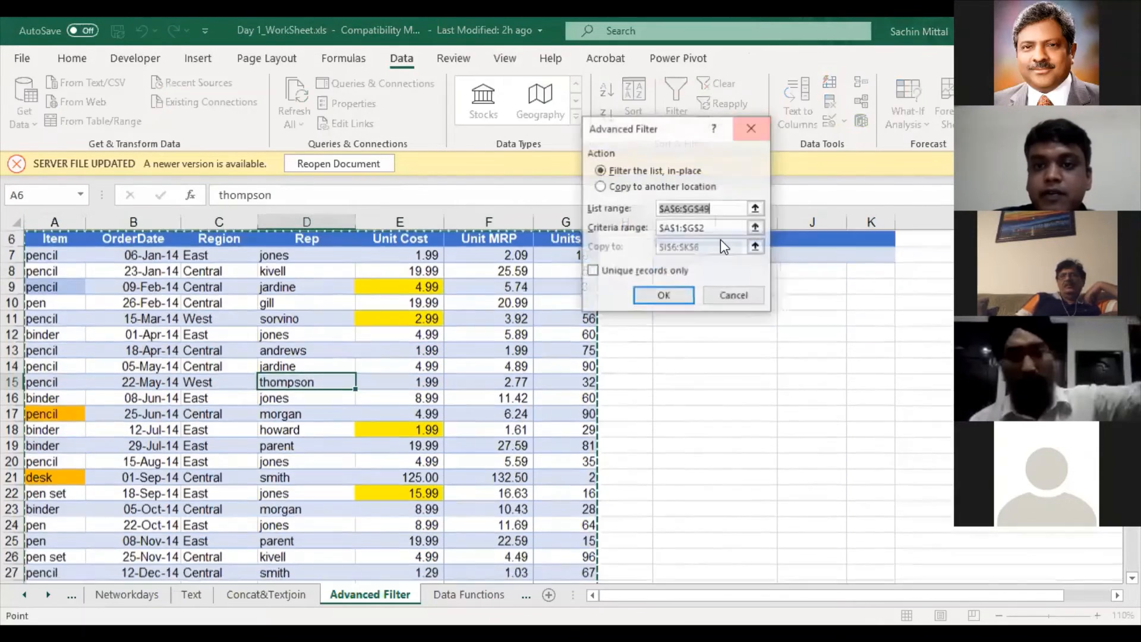
key(Escape)
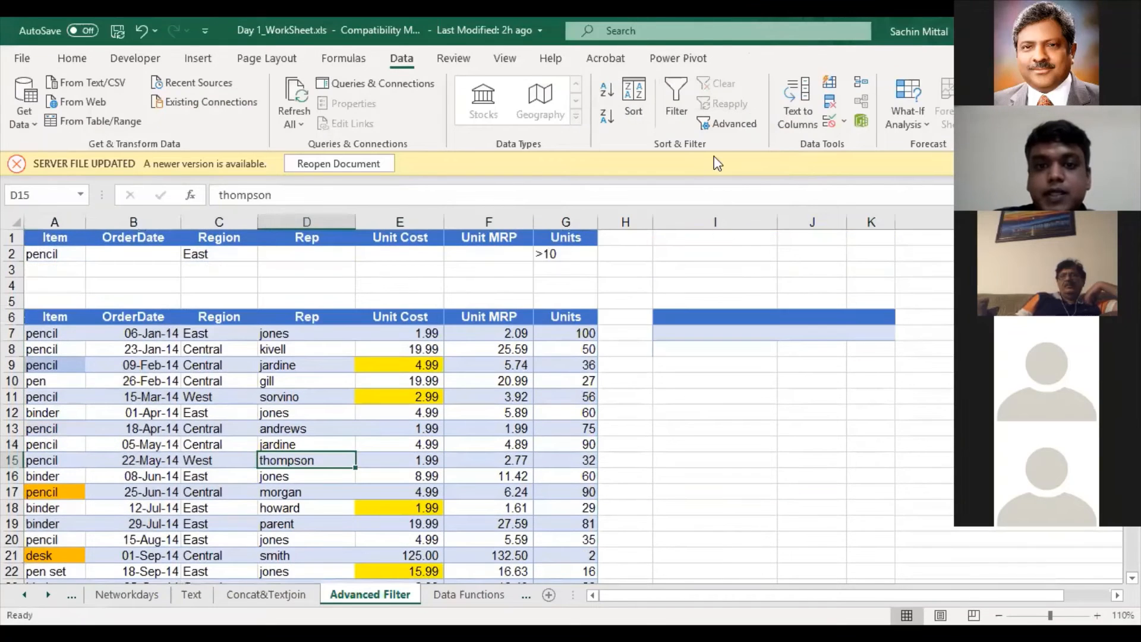
click(737, 125)
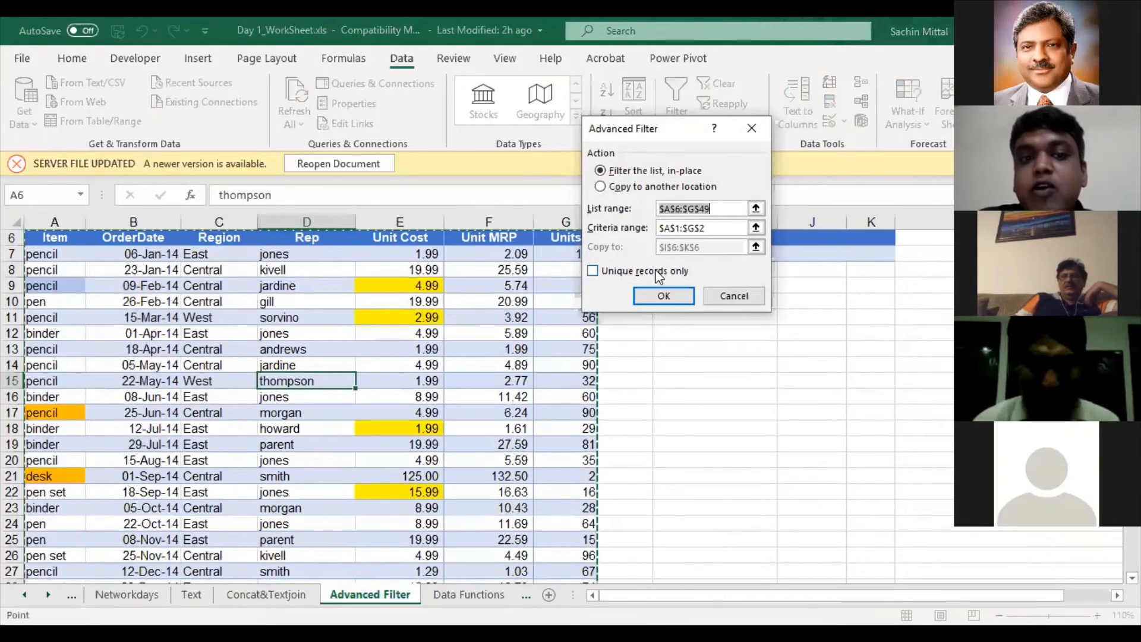
key(Escape)
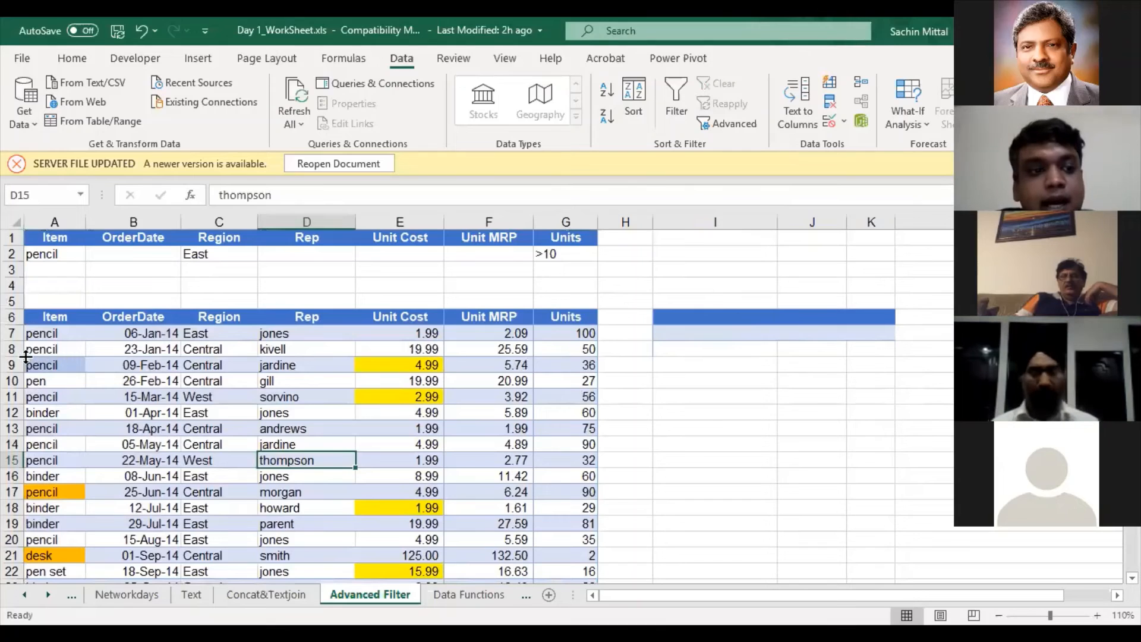
Insert a blank row at row 8 of the order table
drag(9, 349, 28, 356)
click(36, 384)
click(8, 349)
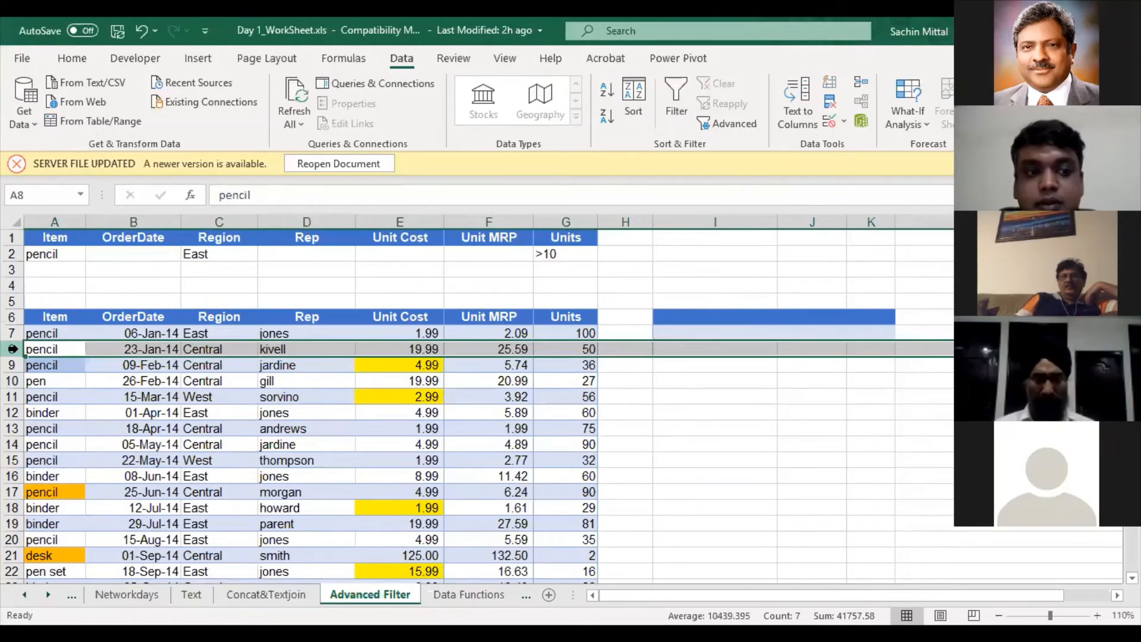
key(ctrl+shift+plus)
Duplicate the row 7 order record into A8:G8 by filling A7:G8 down
key(Up)
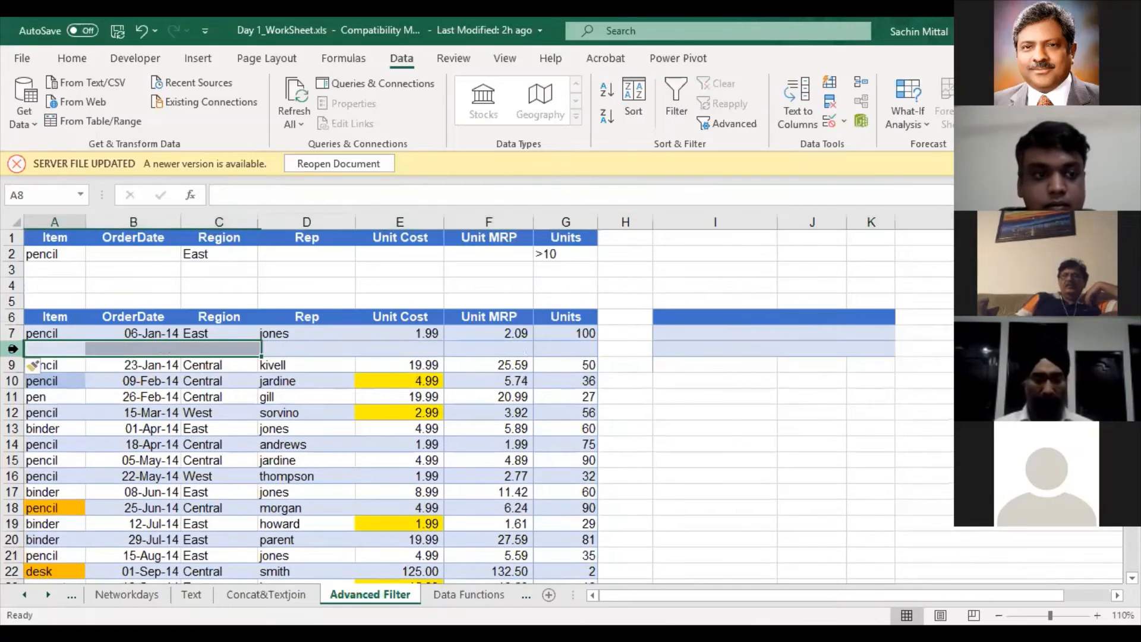
key(shift+Right)
key(shift+Down)
key(shift+Right)
key(shift+Right)
key(shift+Right)
key(shift+Right)
key(shift+Right)
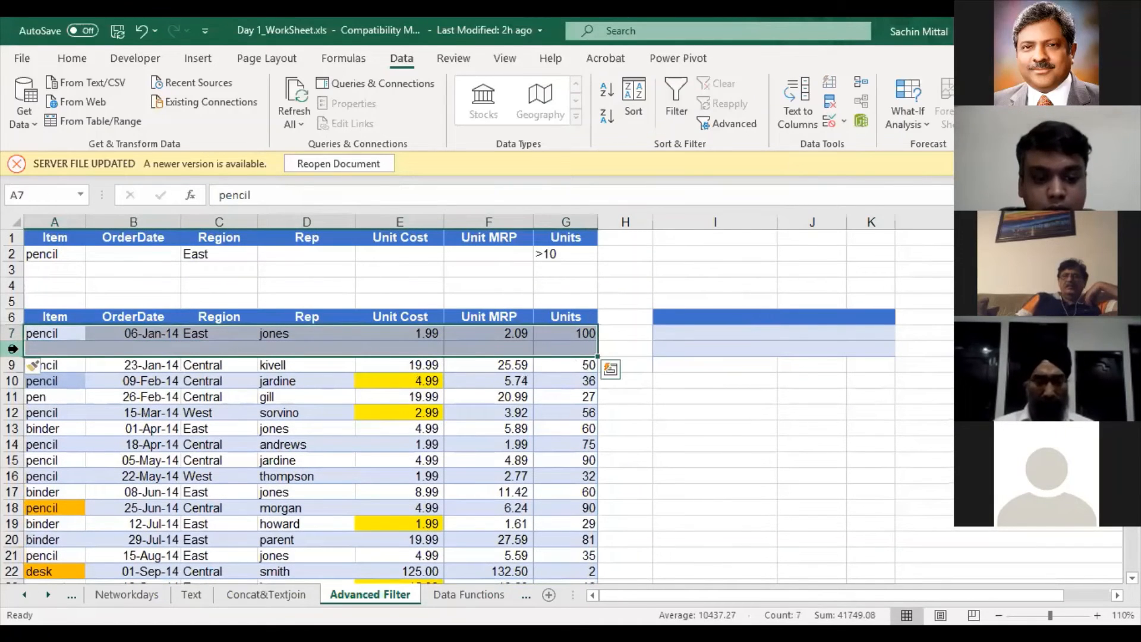
key(ctrl+d)
Clear all the criteria in A2:G2 above the order table
key(Up)
key(Up)
key(Up)
key(Up)
key(Up)
key(shift+Right)
key(shift+Right)
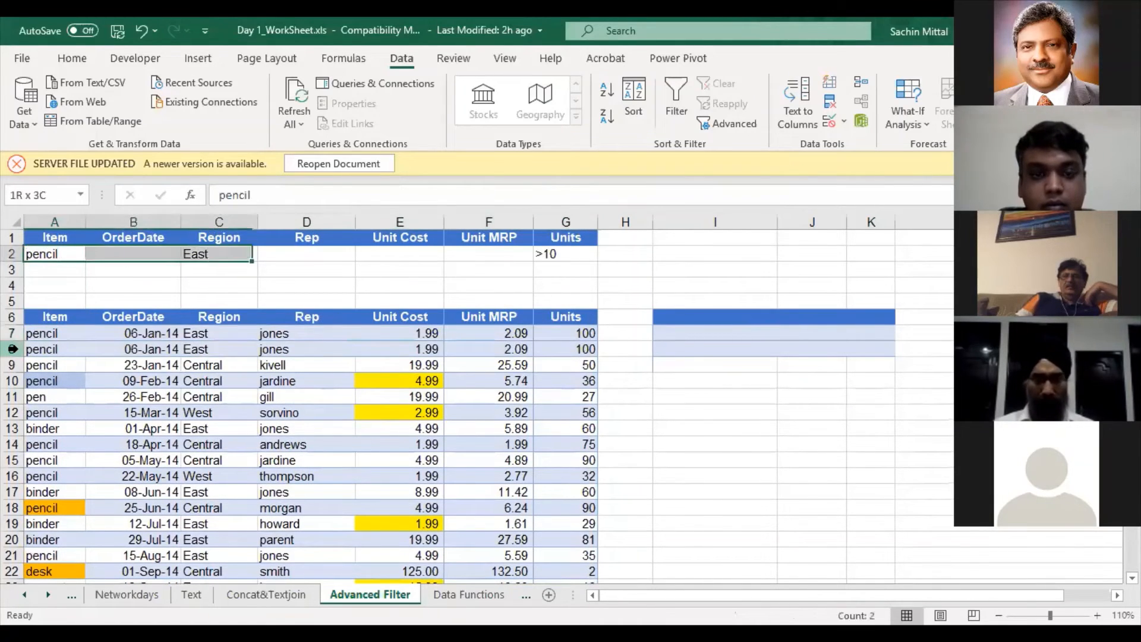
key(shift+Right)
key(shift+Right)
key(shift+Right)
key(shift+Right)
key(Delete)
click(58, 430)
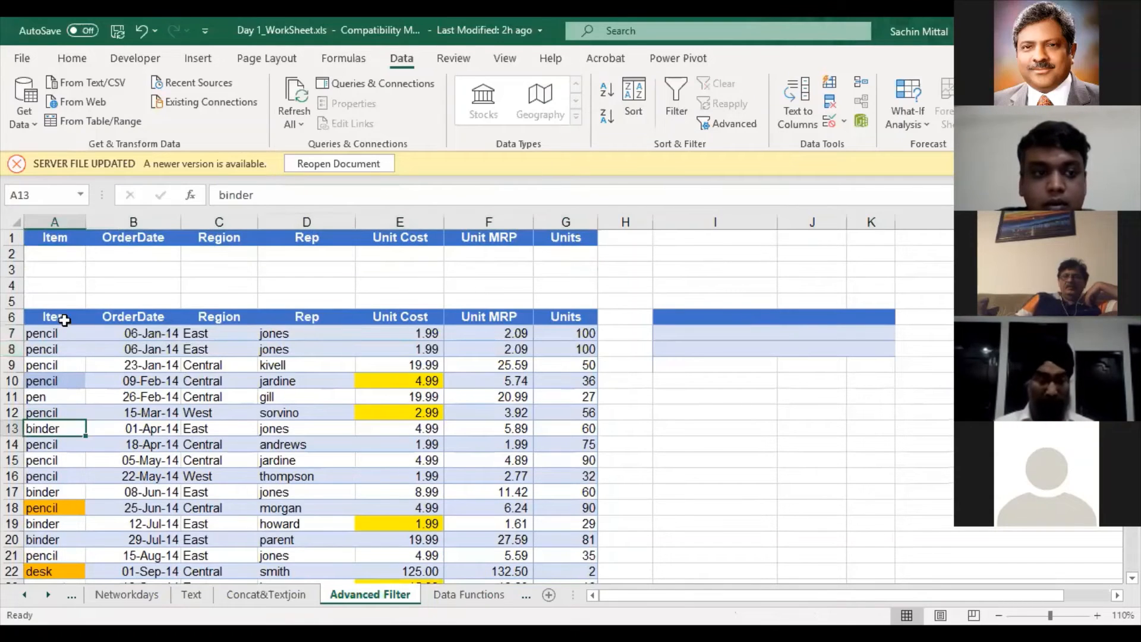
Delete the cells of the leftover formatted output area around I6:K8
drag(688, 300, 912, 395)
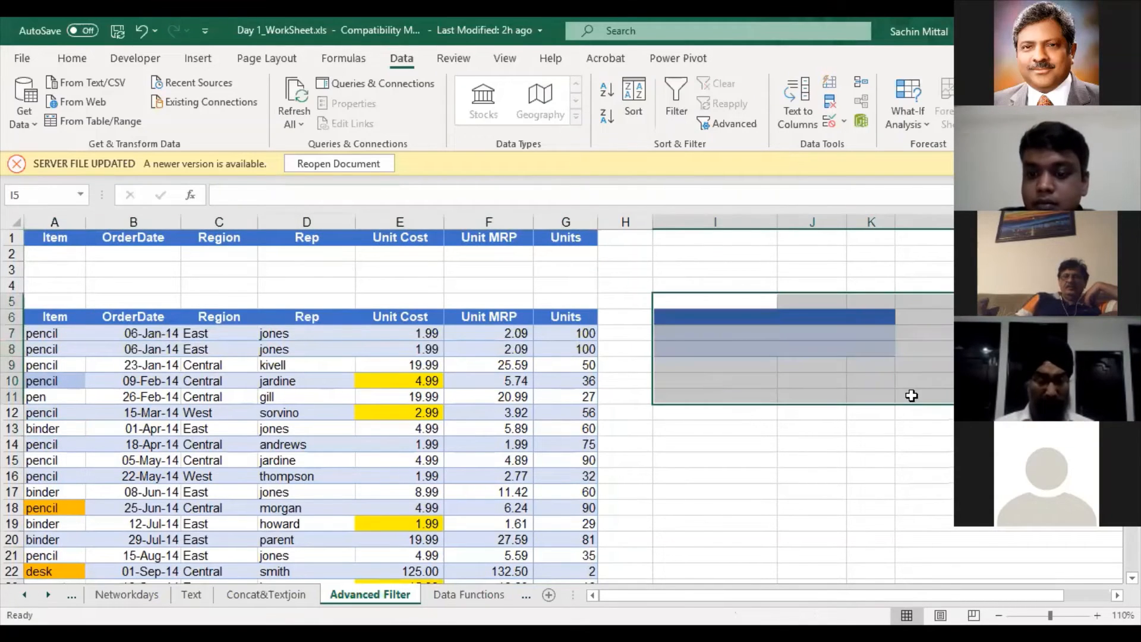
key(ctrl+minus)
key(Return)
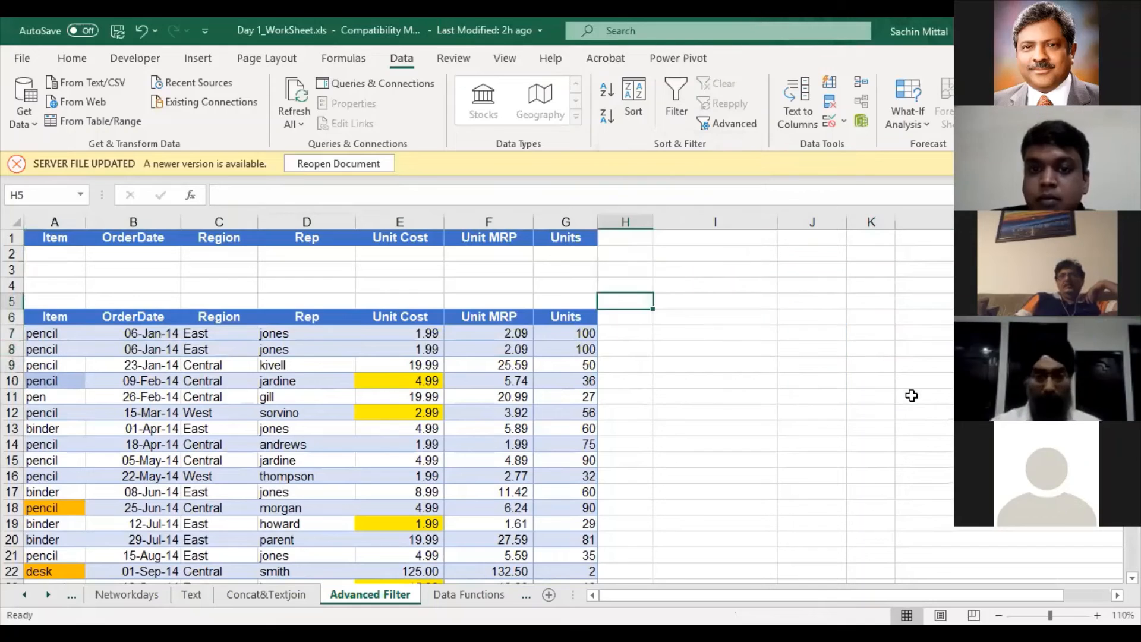
Examine the order table A6:G50 for repeated records, comparing the whole row 7 record with the repeats in the Item column
key(Down)
key(Home)
key(ctrl+shift+Right)
key(ctrl+shift+Down)
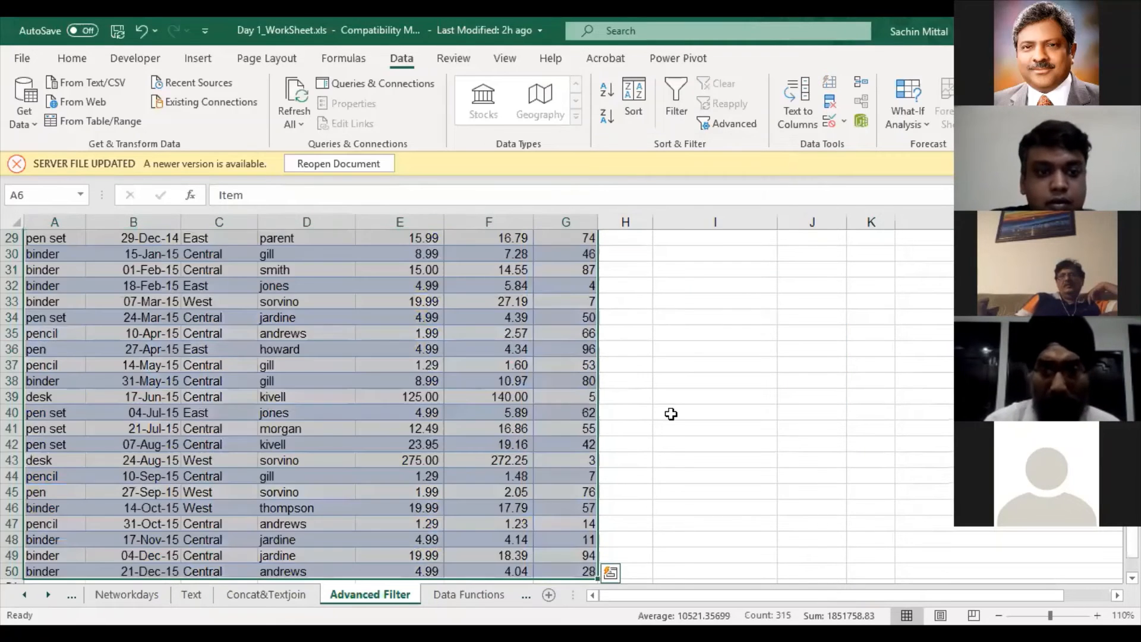
scroll(671, 413, up, 9)
drag(53, 332, 551, 336)
drag(42, 318, 56, 559)
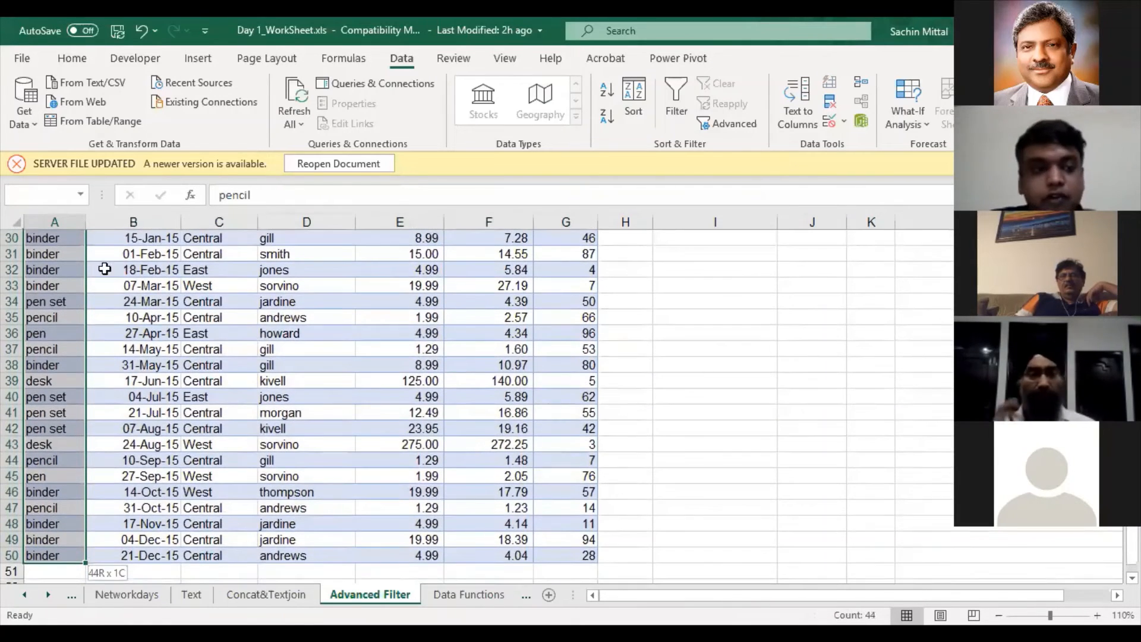
scroll(47, 317, up, 4)
scroll(47, 317, up, 6)
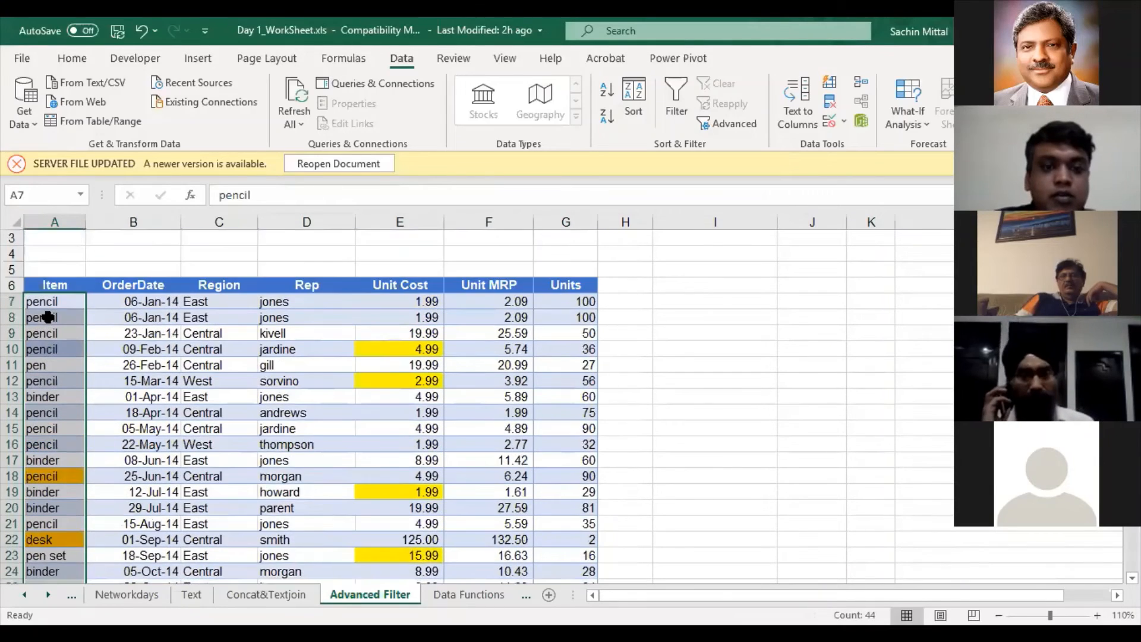
Run Advanced Filter on A6:G50 with criteria range A1:G2, copying unique records only to I3
key(Up)
key(ctrl+shift+Right)
key(ctrl+shift+Down)
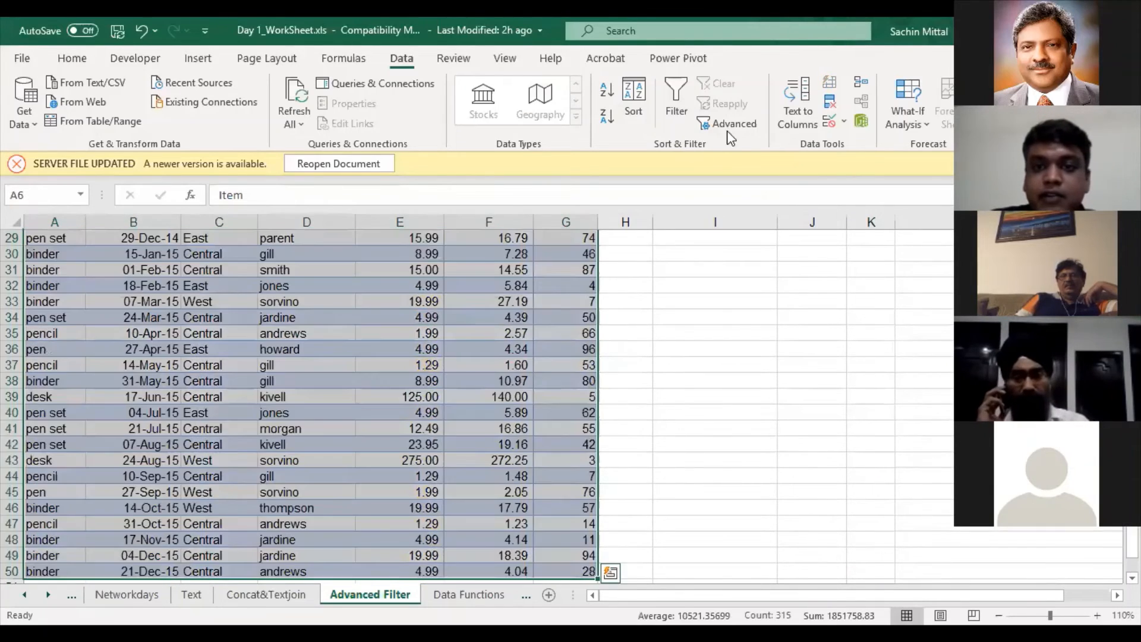
click(725, 121)
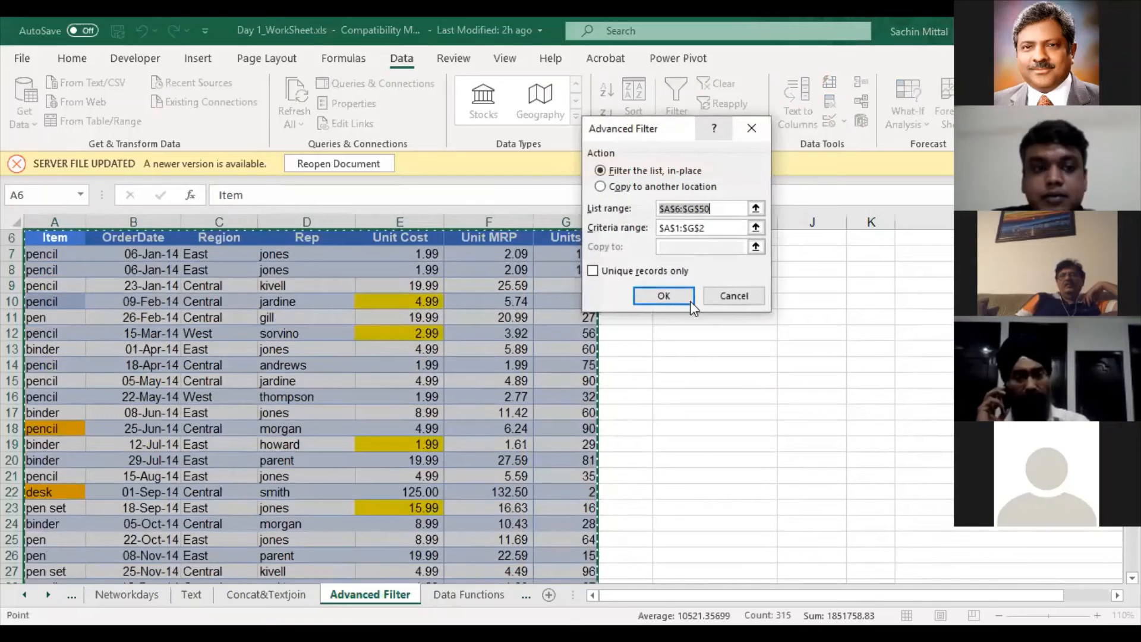
scroll(733, 226, up, 2)
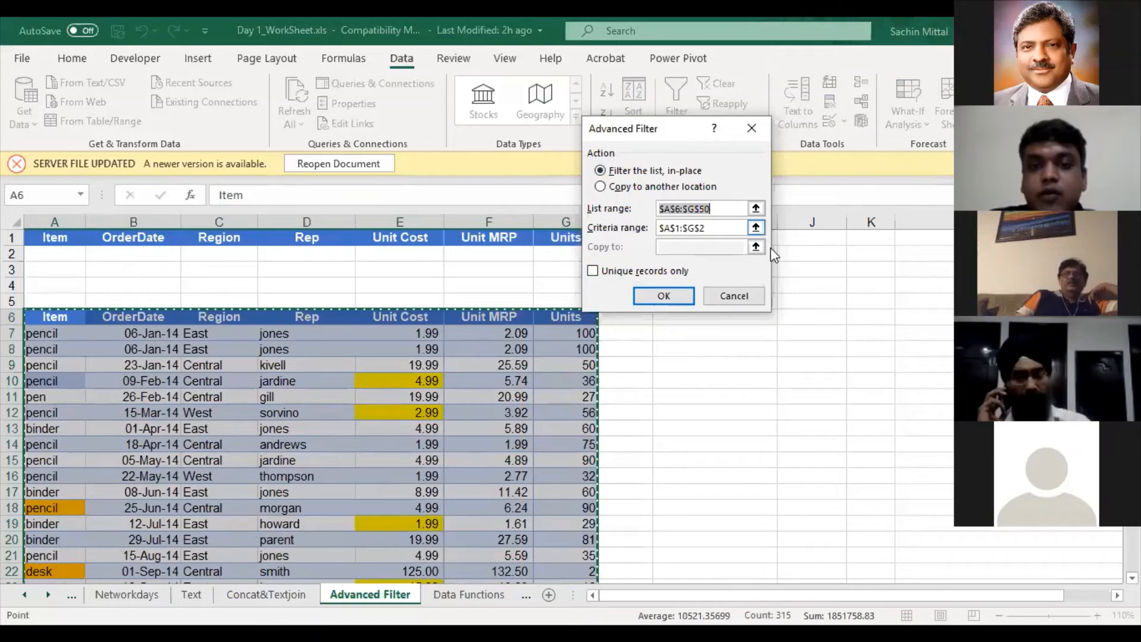
click(602, 186)
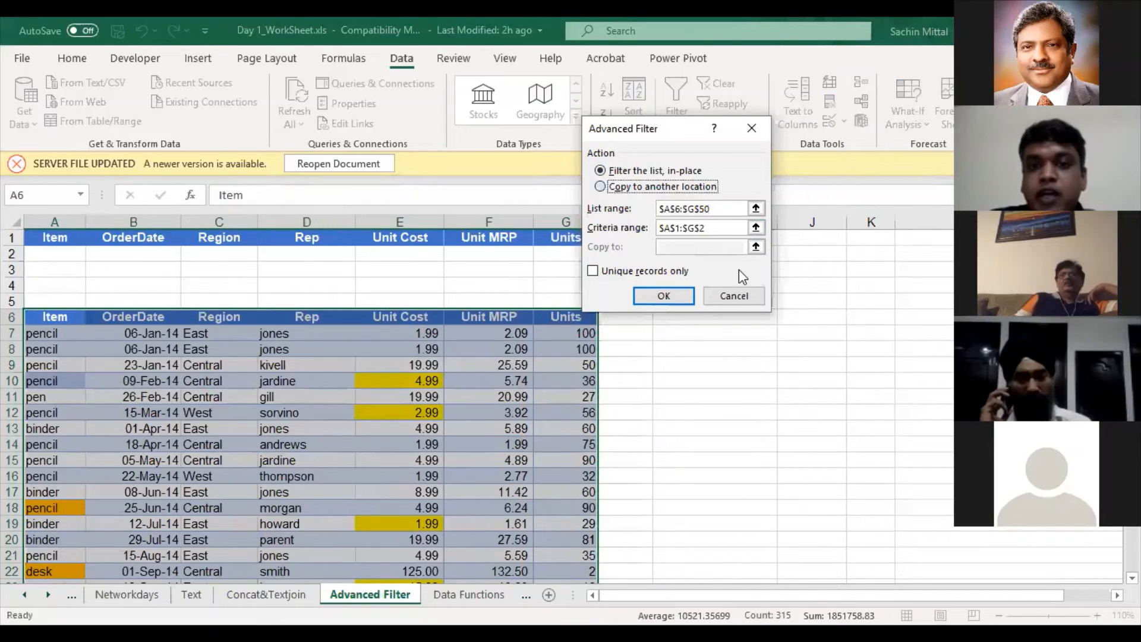
click(757, 247)
click(740, 269)
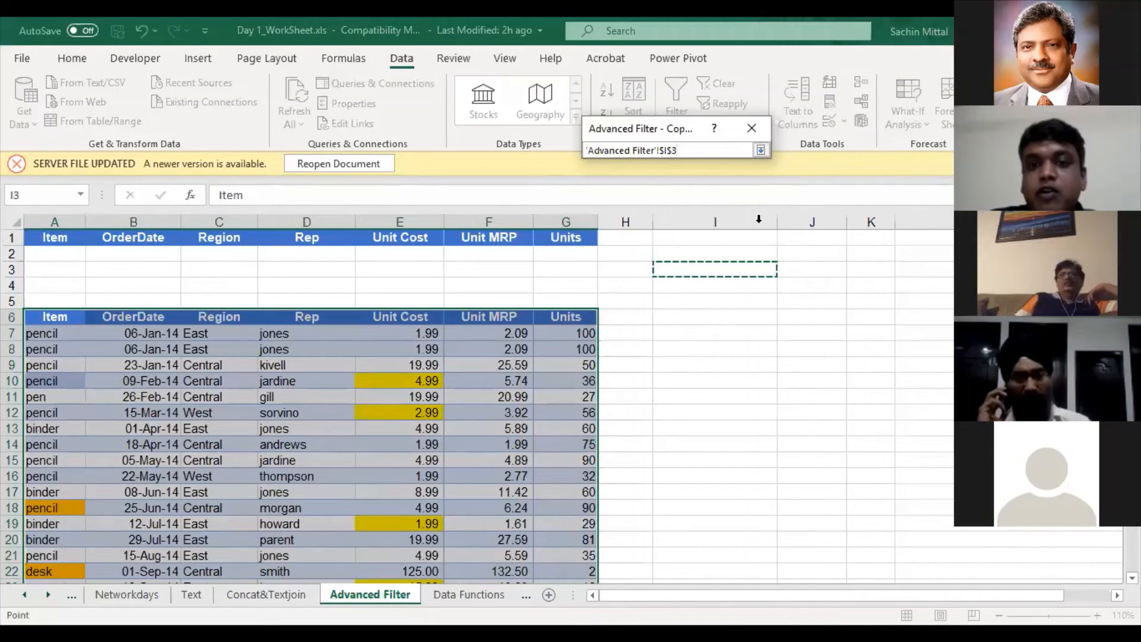
key(Return)
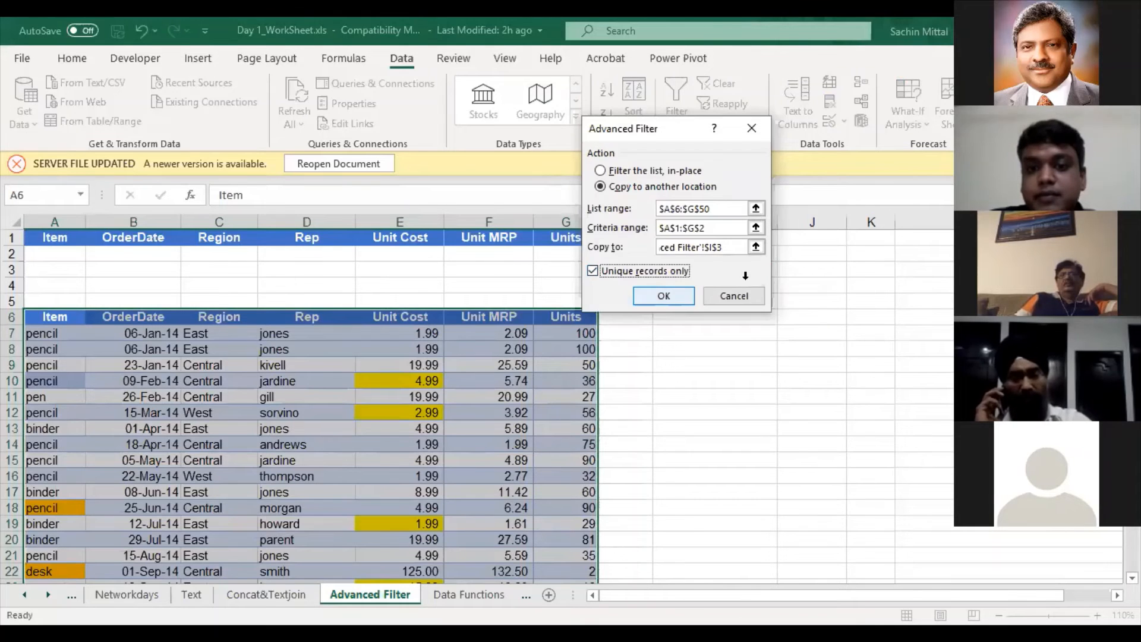
key(Return)
Examine the extracted unique list starting at I3 and compare its records with the source table
mouse_move(745, 277)
mouse_down()
mouse_move(747, 580)
mouse_move(748, 287)
mouse_up()
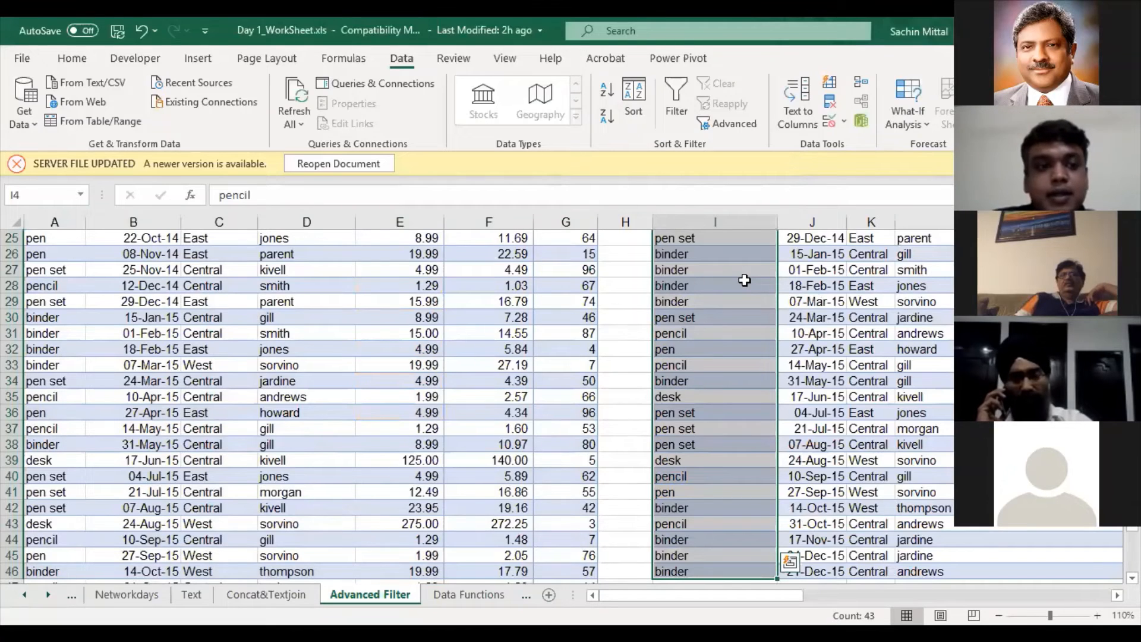
key(ctrl+q)
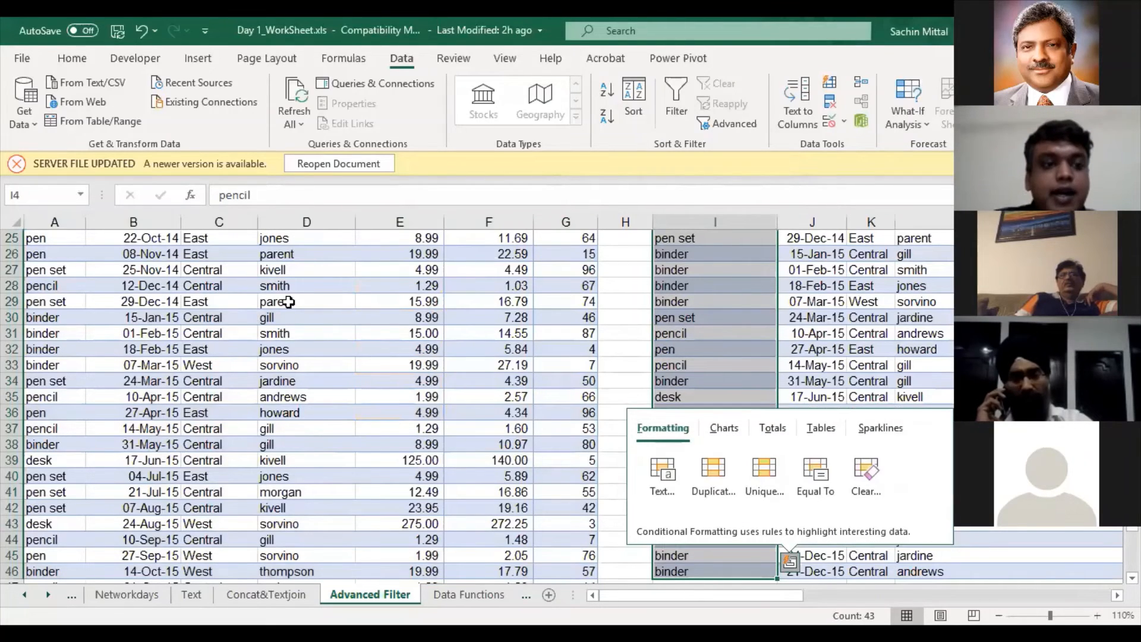
key(F1)
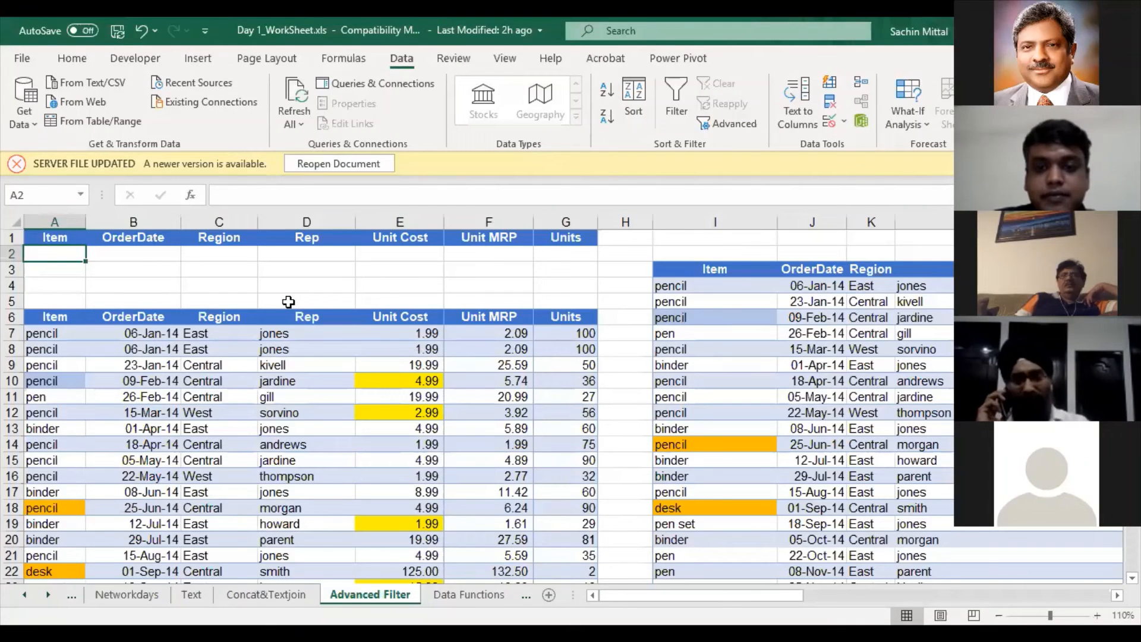
key(ctrl+Down)
key(Down)
key(ctrl+Right)
key(ctrl+Right)
key(ctrl+Down)
key(ctrl+Up)
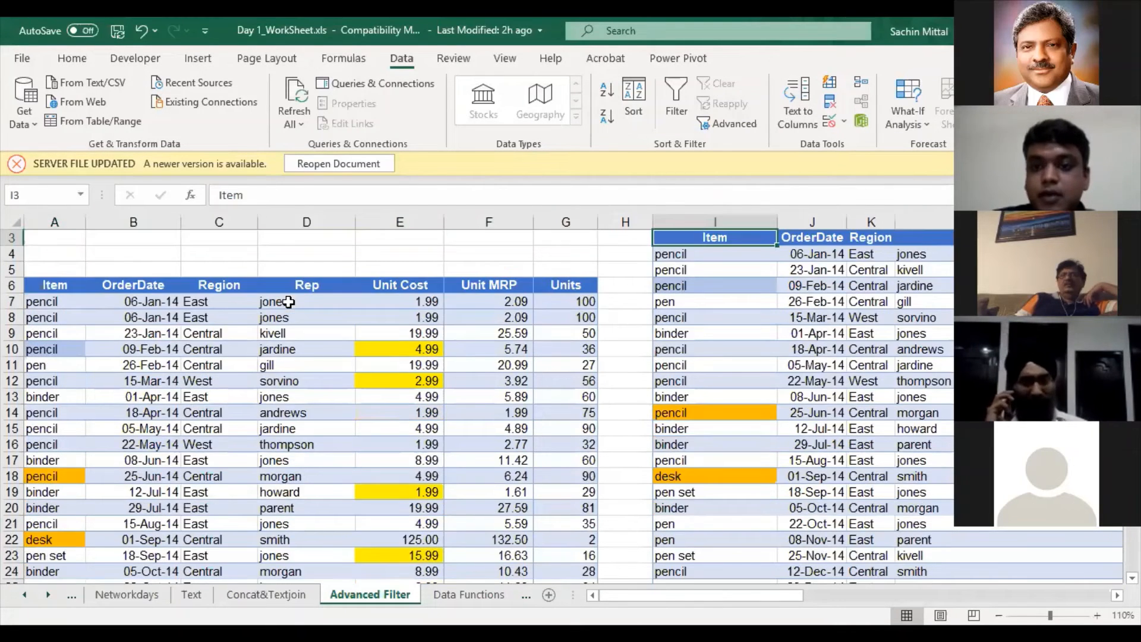
Delete the entire columns I:O that hold the extracted unique list
key(ctrl+shift+Right)
key(ctrl+shift+Down)
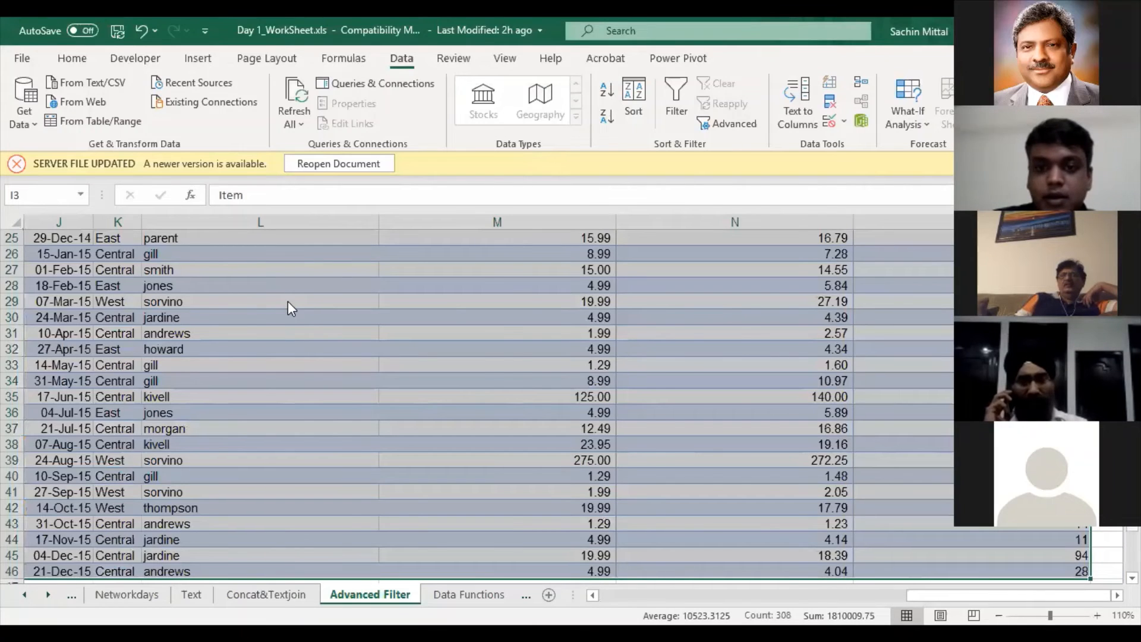
key(ctrl+minus)
key(c)
key(Return)
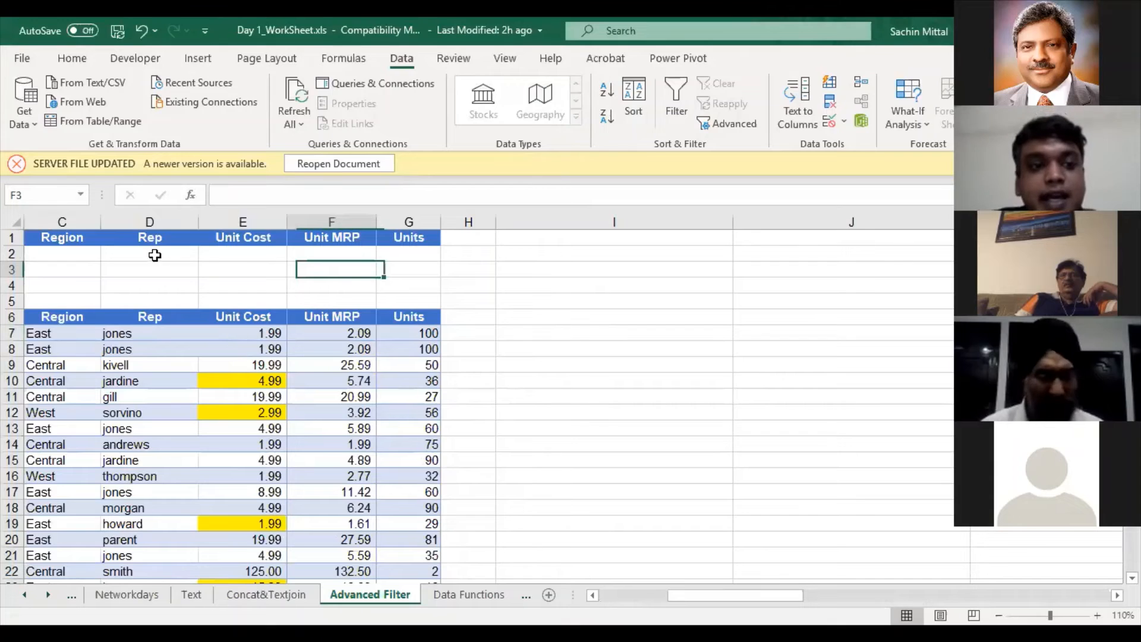
Fill the OrderDate criteria cell B2 with yellow
key(ctrl+Home)
key(Down)
key(Right)
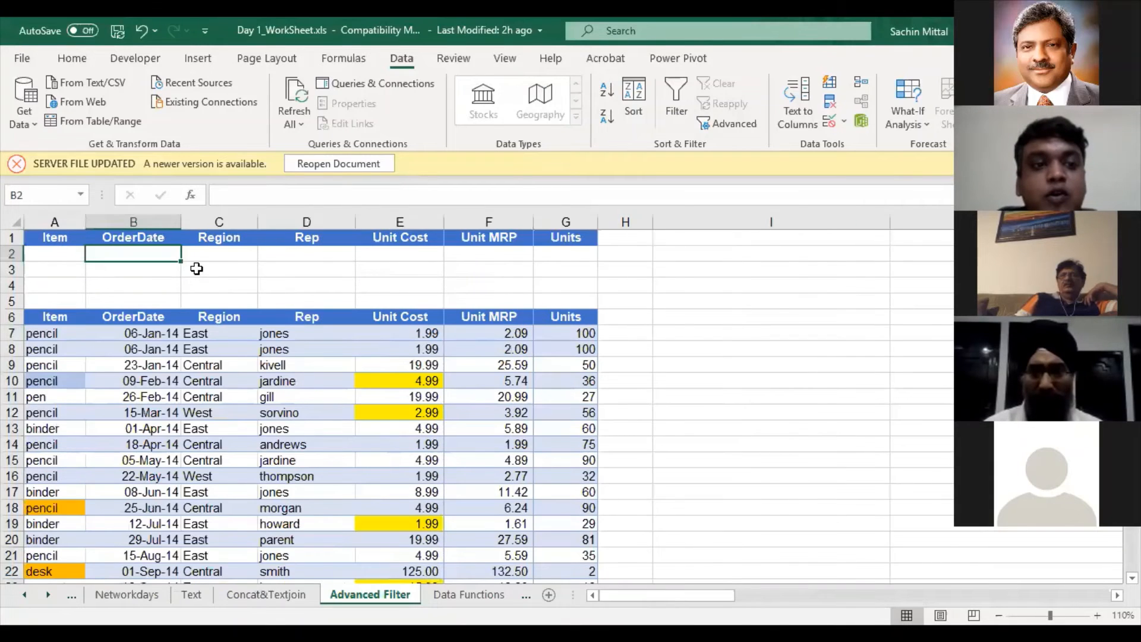
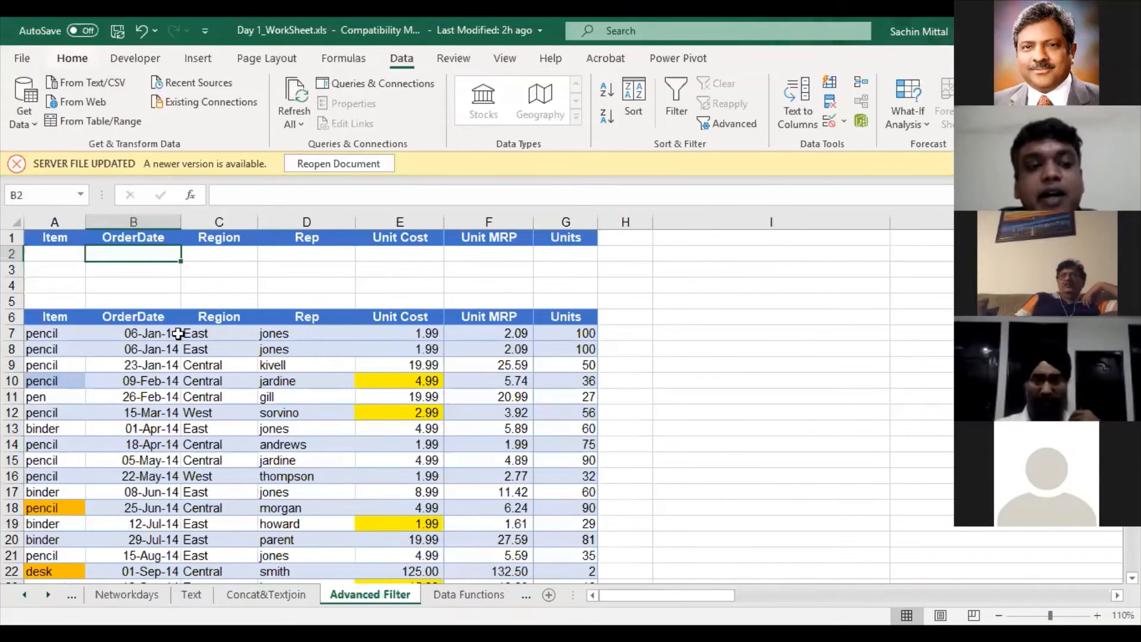
click(73, 59)
click(225, 117)
click(255, 272)
click(194, 349)
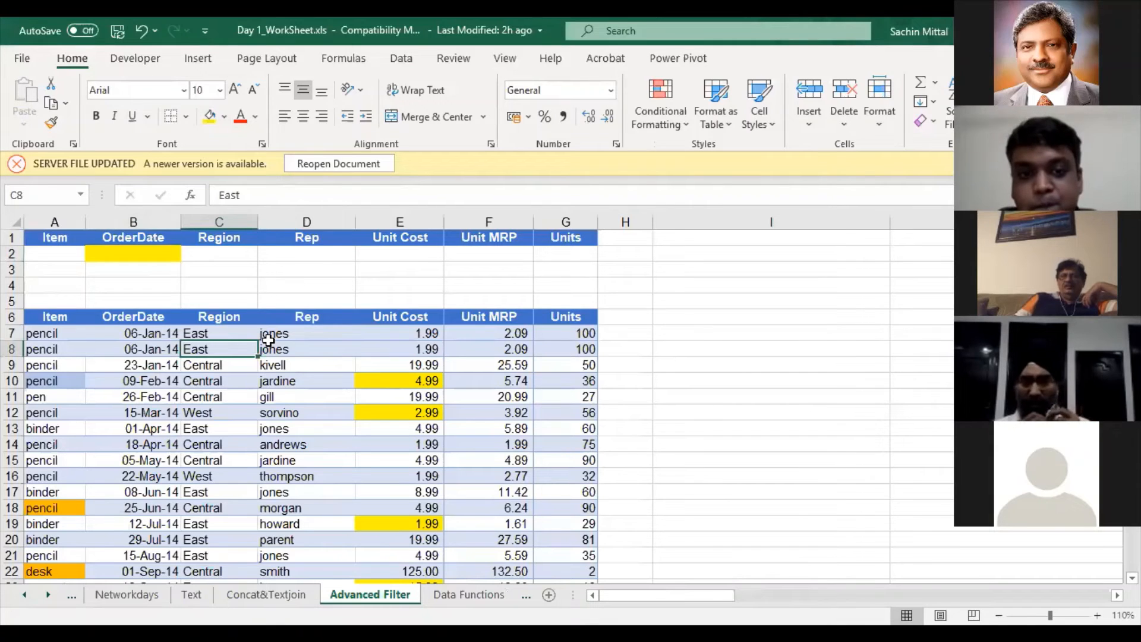
click(339, 334)
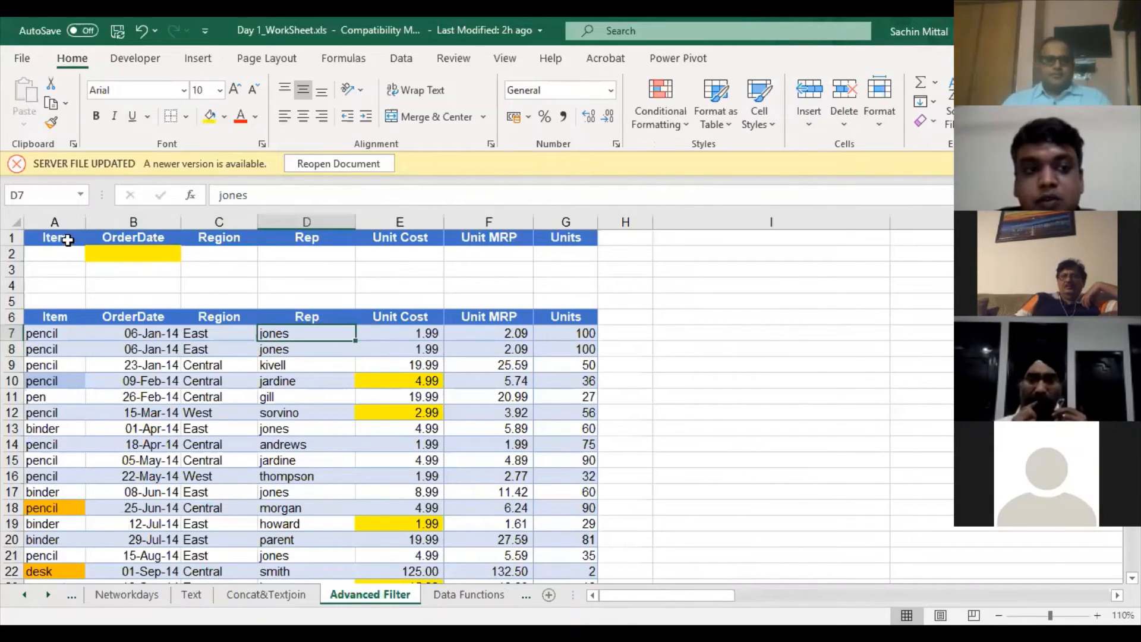
View the code column and state list on the Data Functions sheet and return to the Advanced Filter sheet
drag(67, 240, 93, 249)
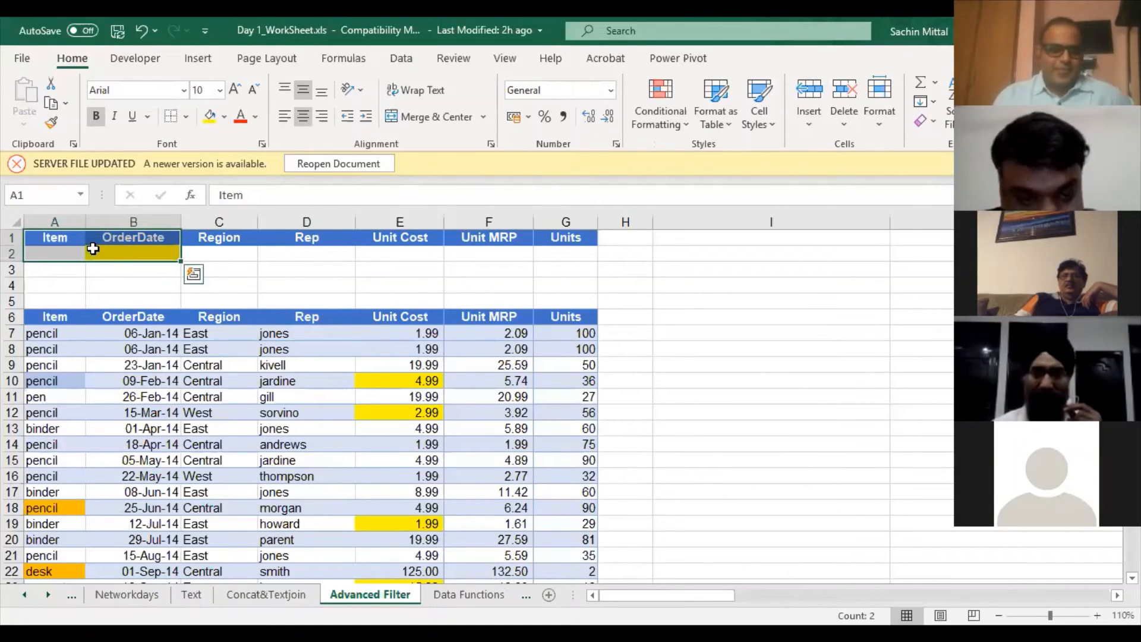
key(ctrl+Page_Down)
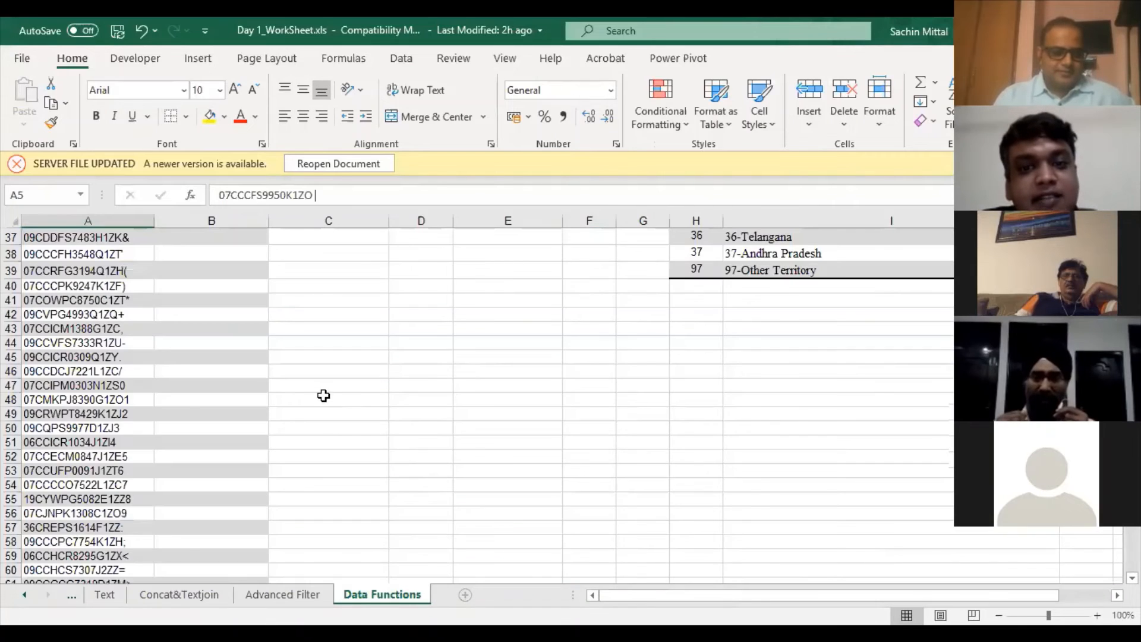
scroll(646, 352, up, 8)
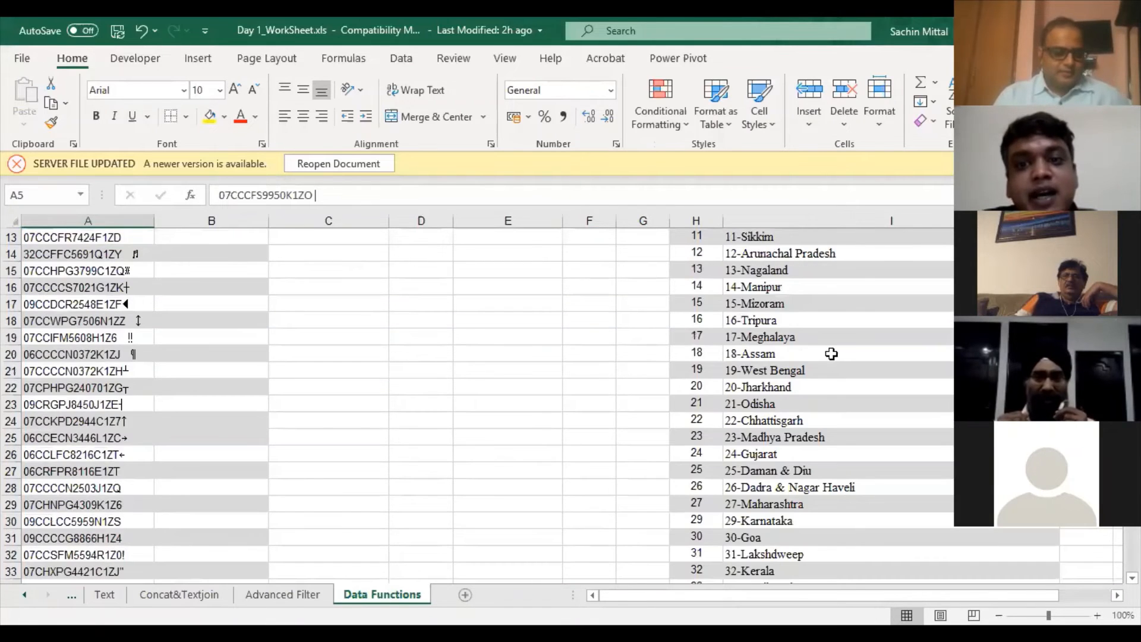
click(316, 600)
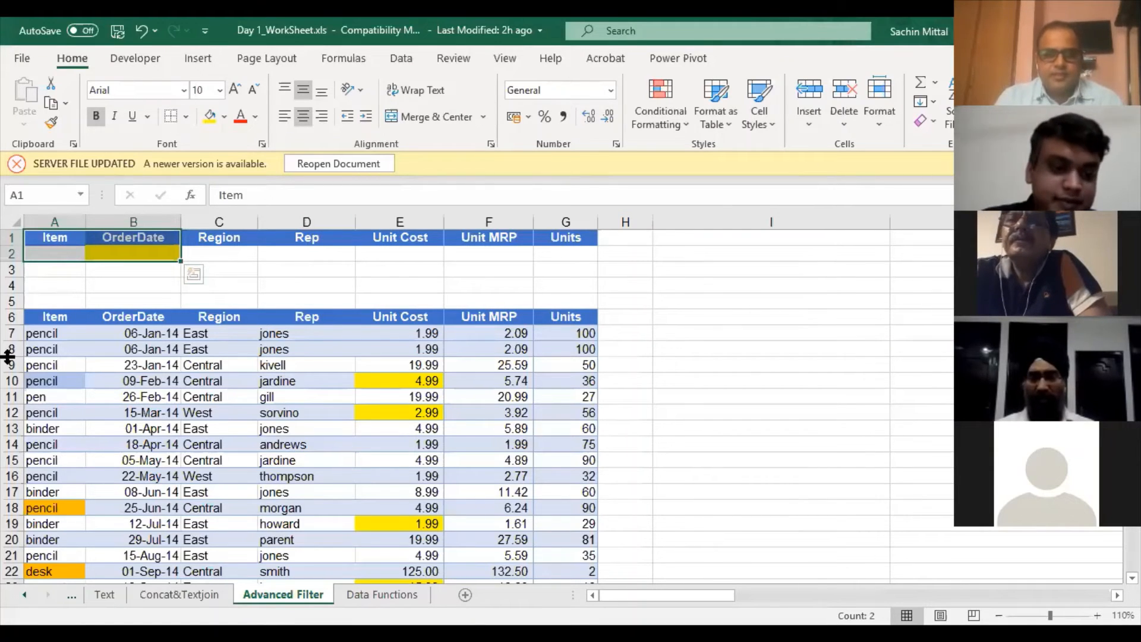
Switch to the Datedif sheet and review the DATEDIF formulas in the Result column
click(26, 589)
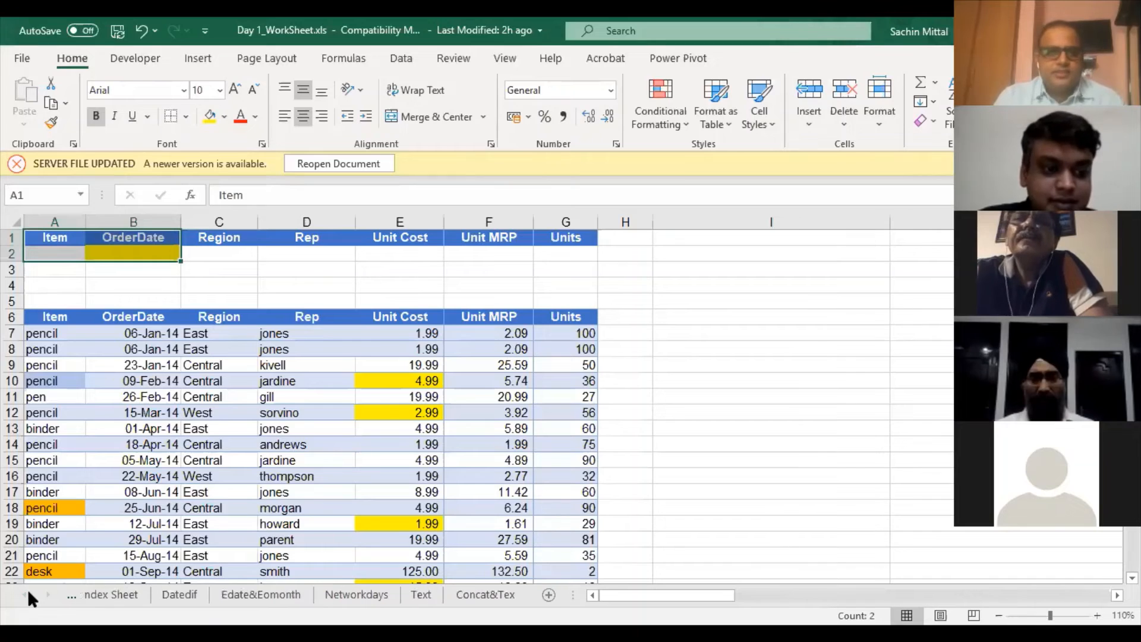
click(179, 594)
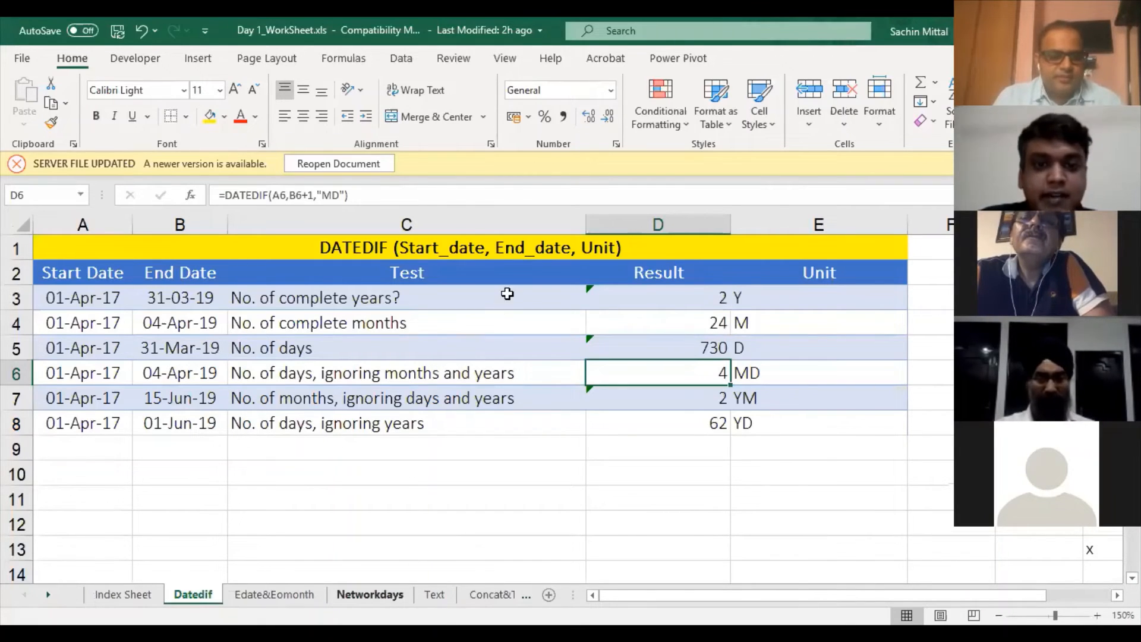
click(434, 594)
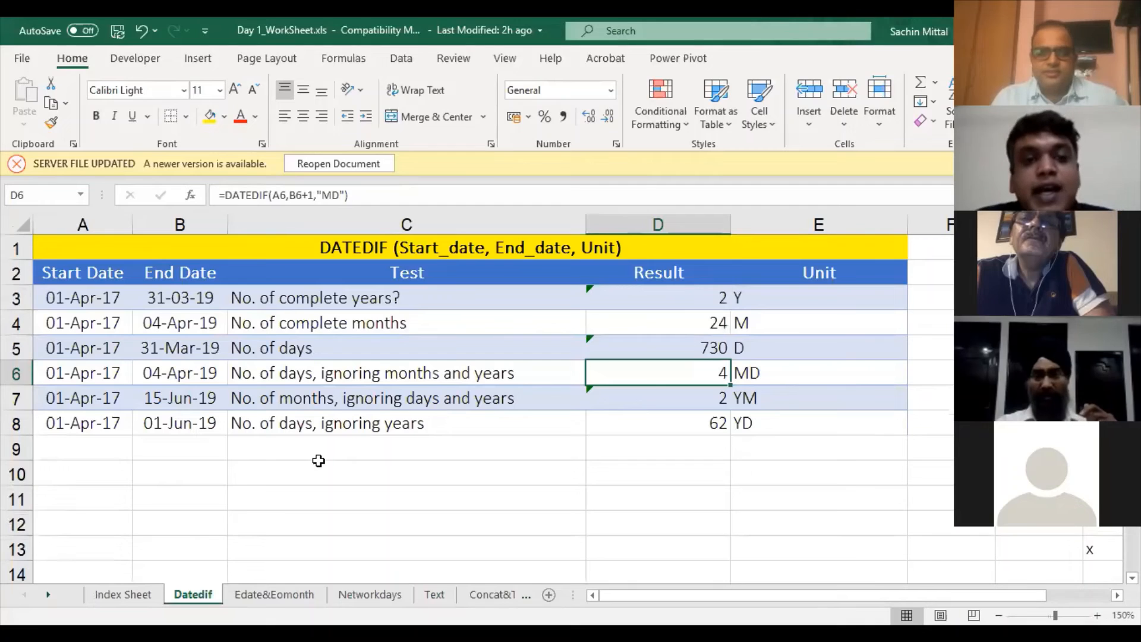
key(Up)
key(Up)
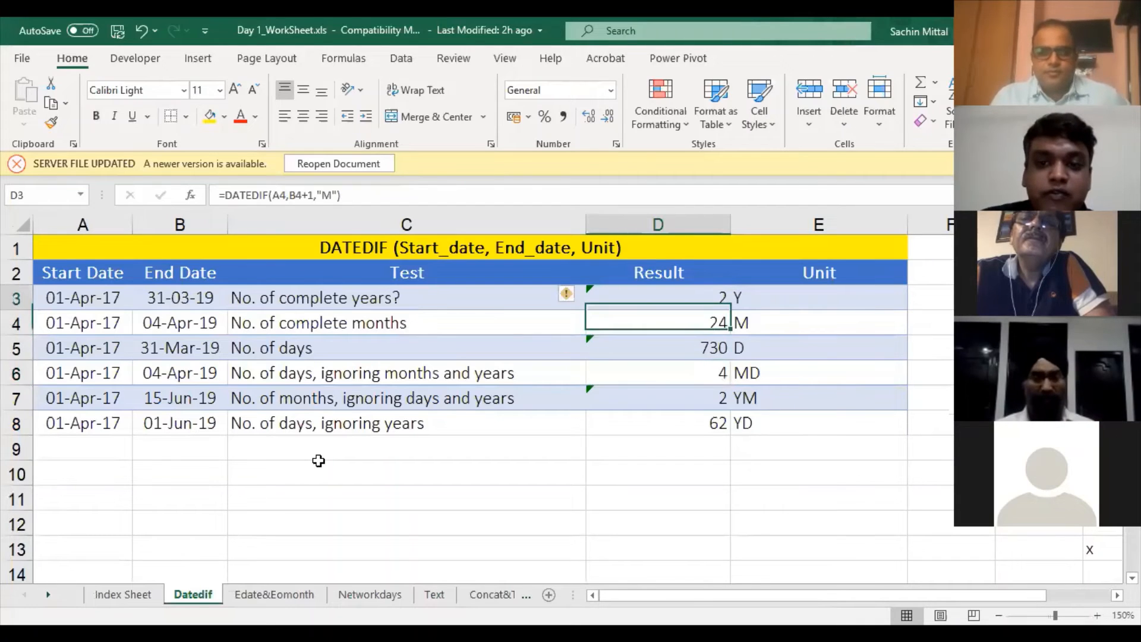
key(Down)
key(Down)
key(Down)
click(318, 461)
click(320, 462)
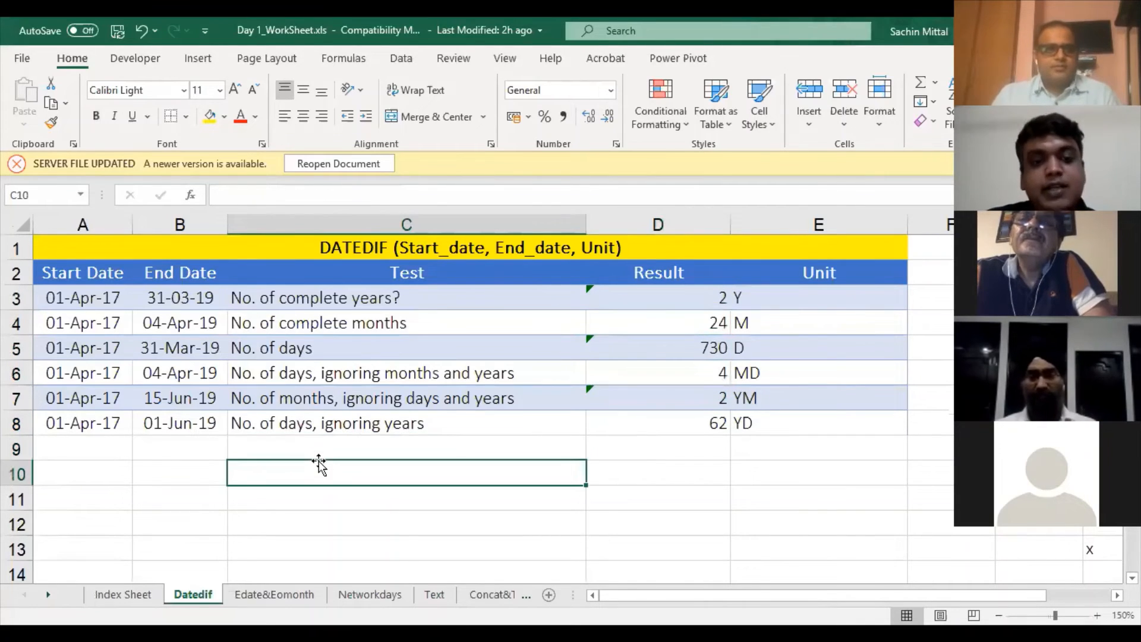
Begin a VLOOKUP formula in C10 to view its argument hints, and discard the entry
text(=vlo)
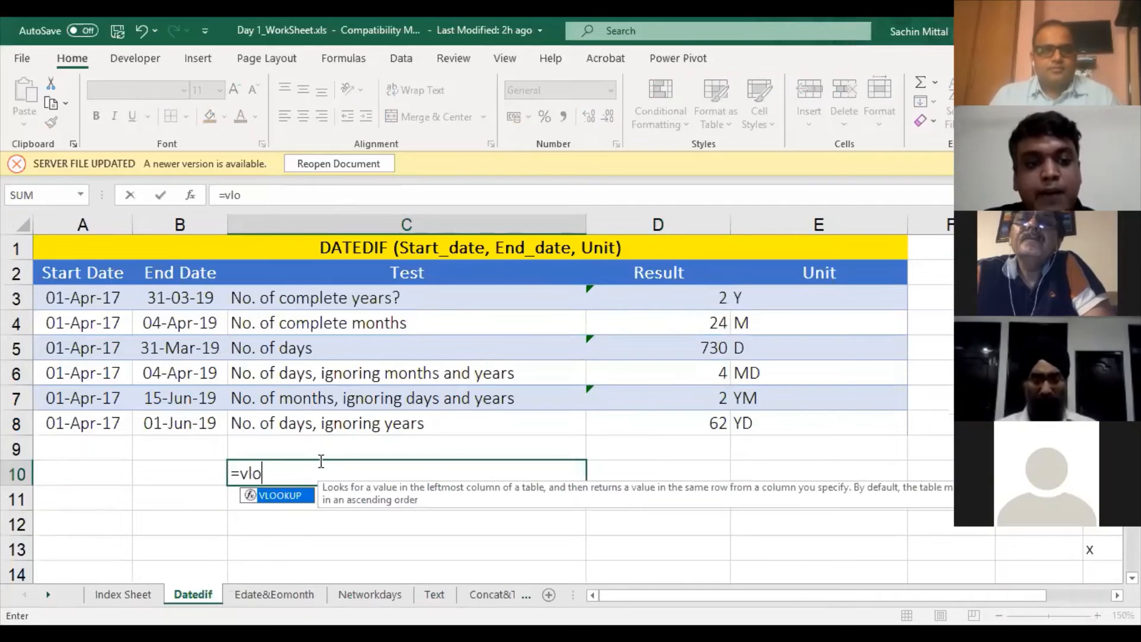
key(Tab)
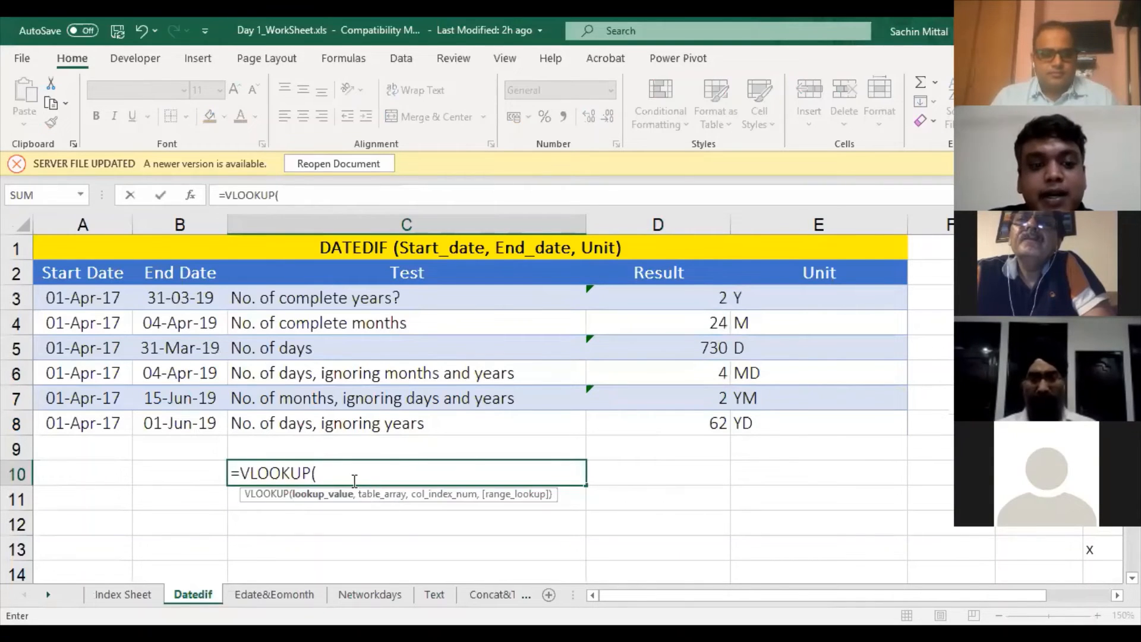
click(341, 476)
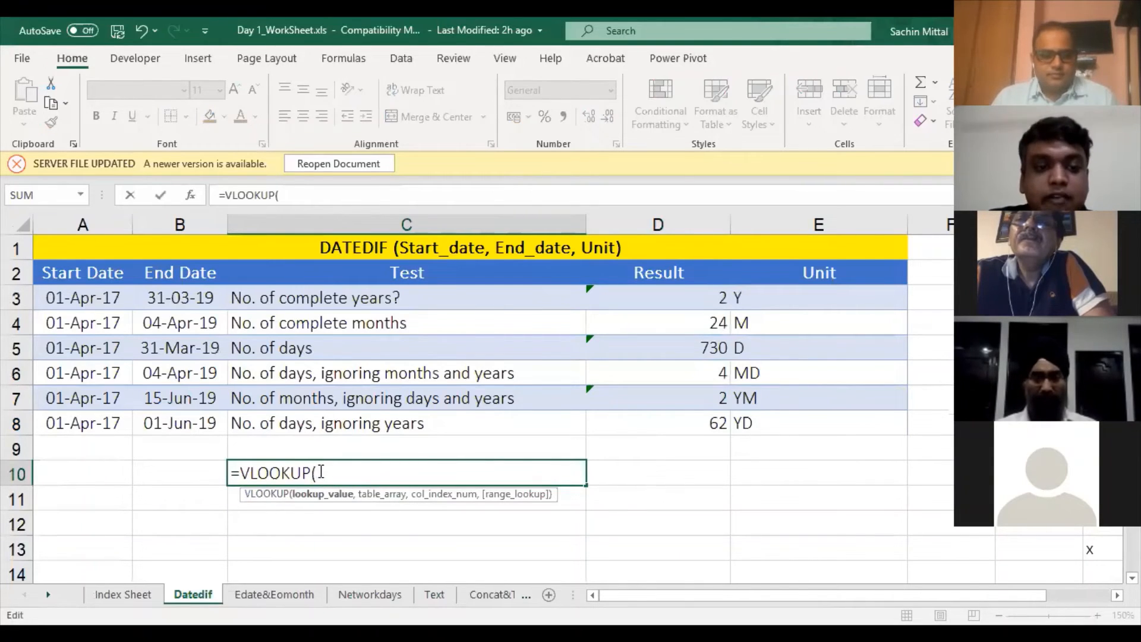
drag(321, 473, 258, 474)
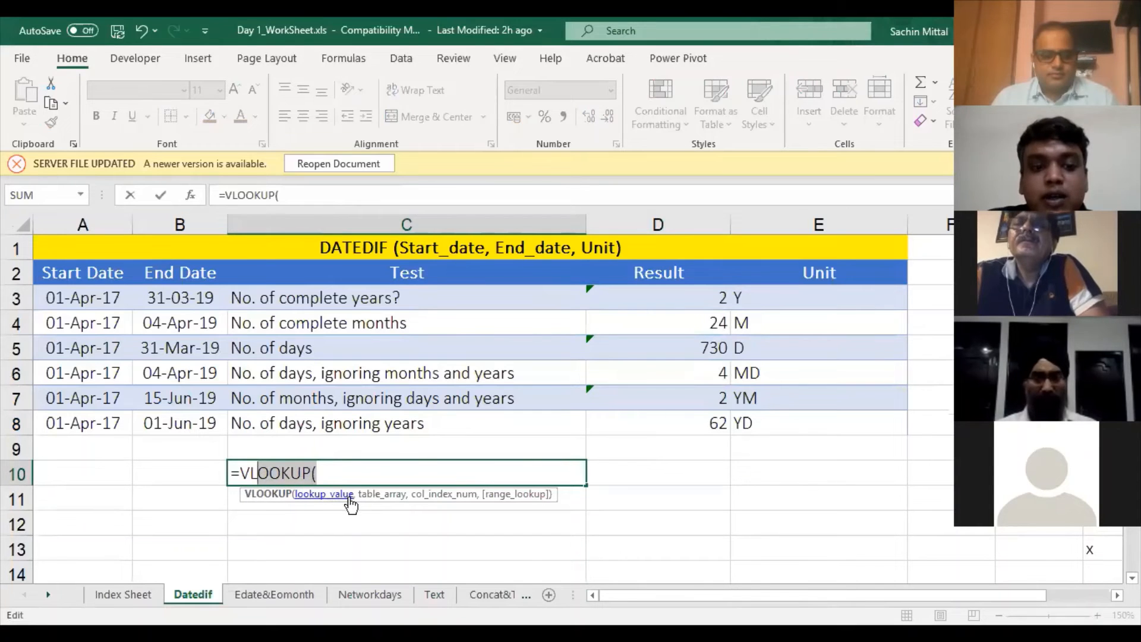
key(Escape)
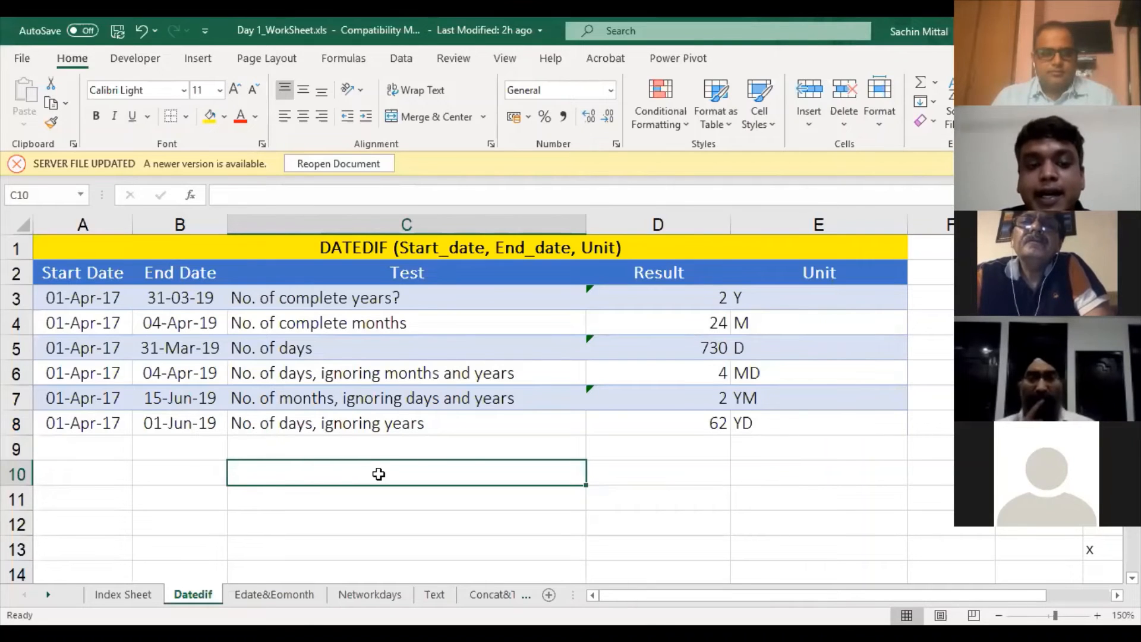
Begin a DATEDIF formula in C10 to check for function suggestions and argument hints, and discard the entry
double_click(380, 473)
text(Dated)
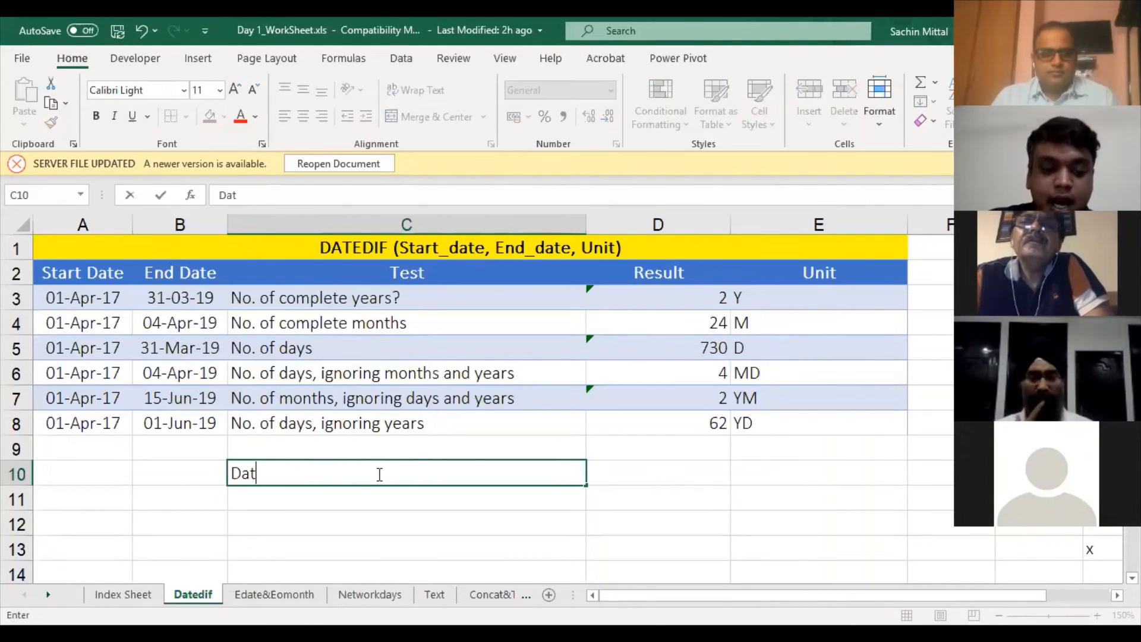
key(BackSpace)
key(BackSpace)
key(BackSpace)
key(BackSpace)
key(BackSpace)
text(=)
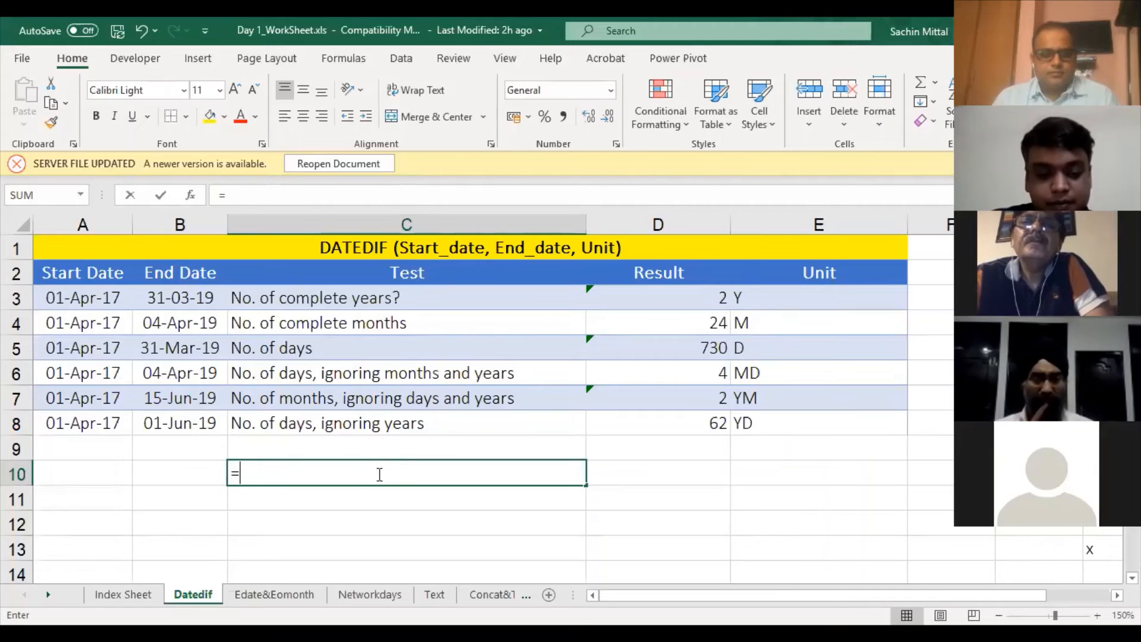
text(datedif)
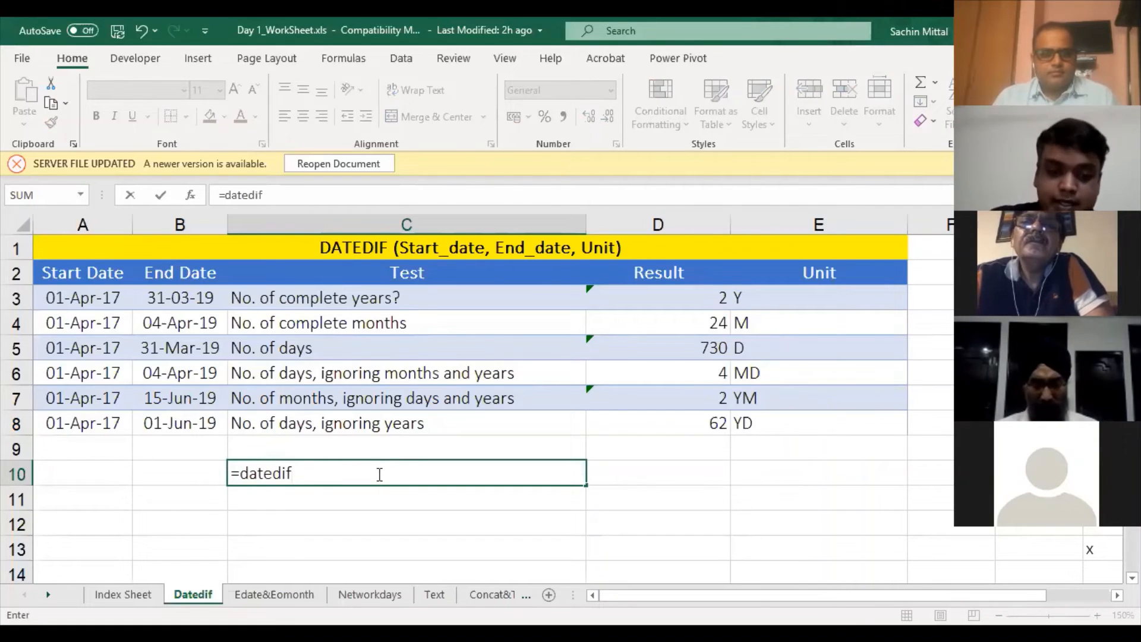
text(()
key(Escape)
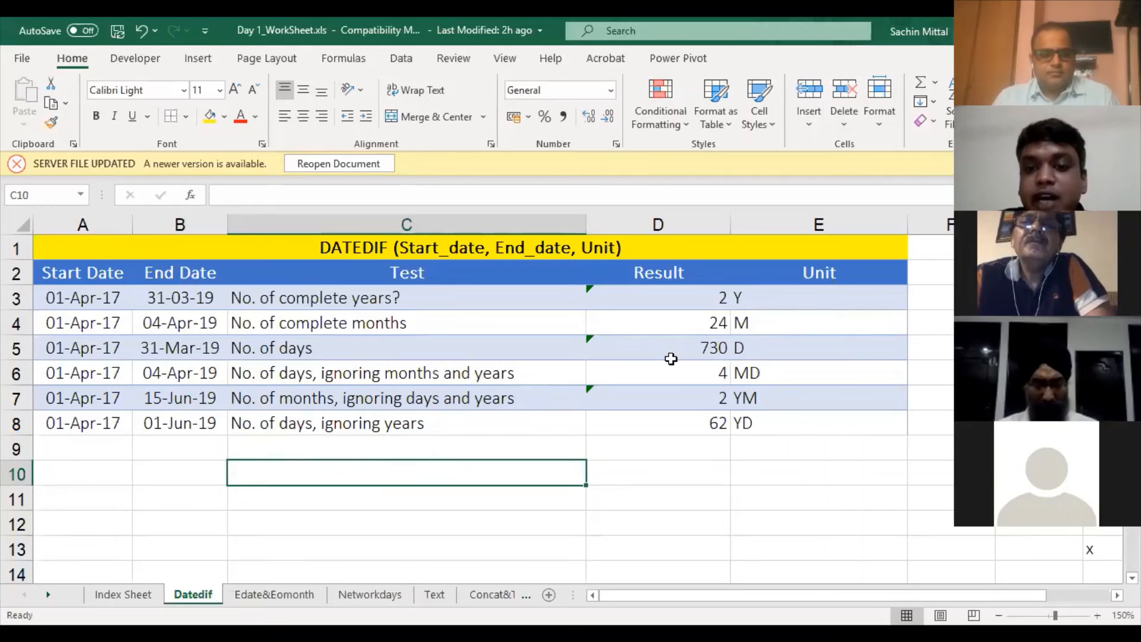
Replace the complete-years formula in D3 with =DATEDIF(A3,B3,"Y")
click(762, 294)
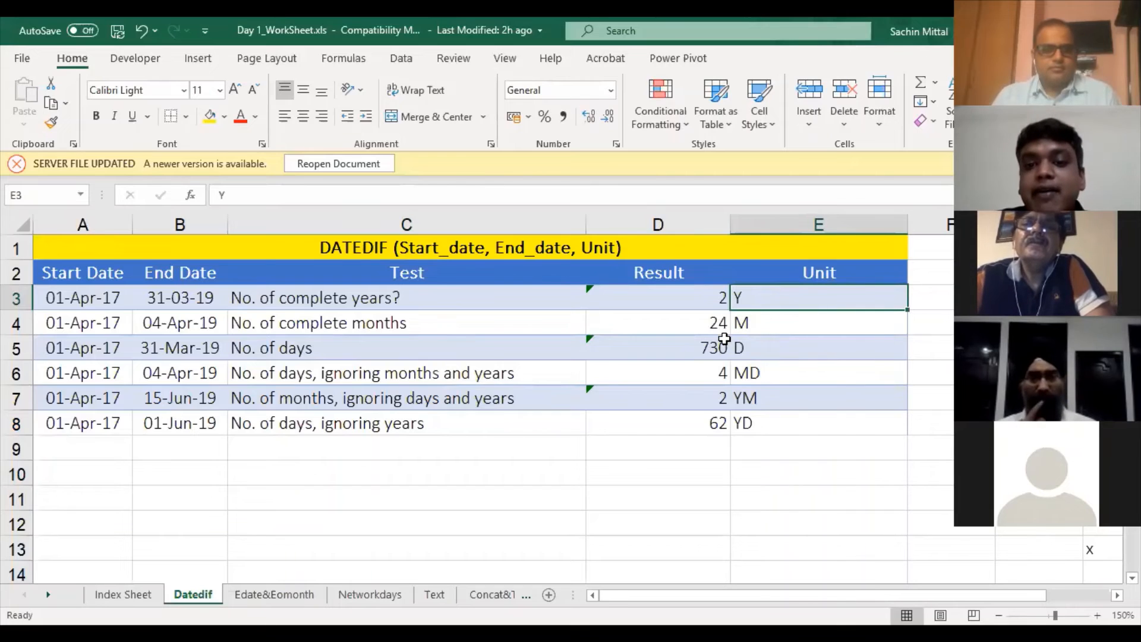
click(446, 305)
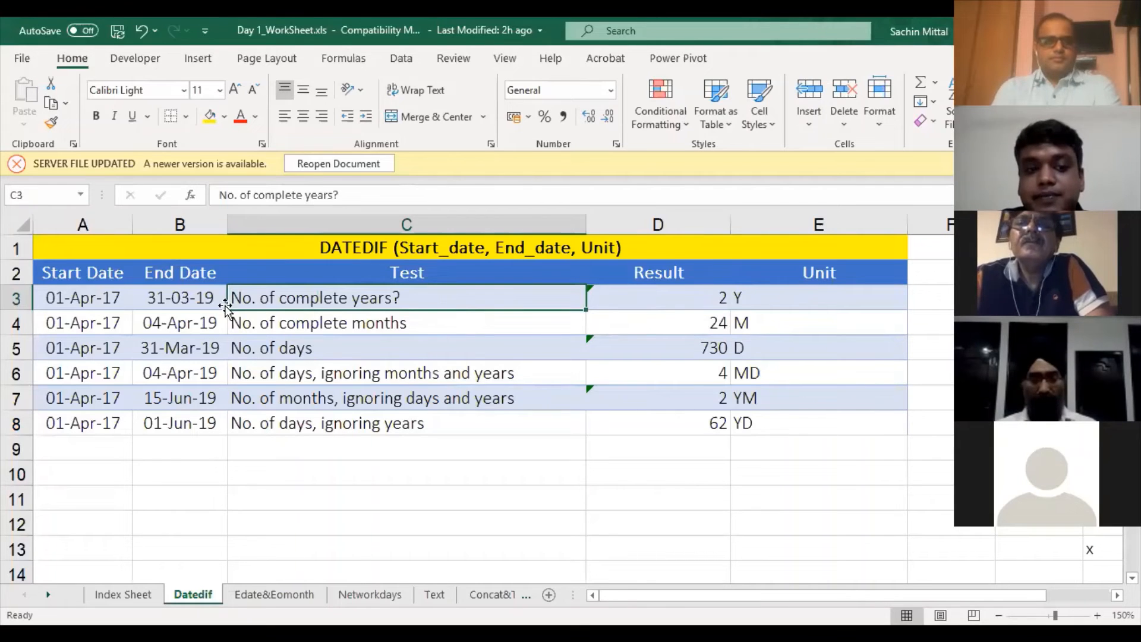
click(195, 296)
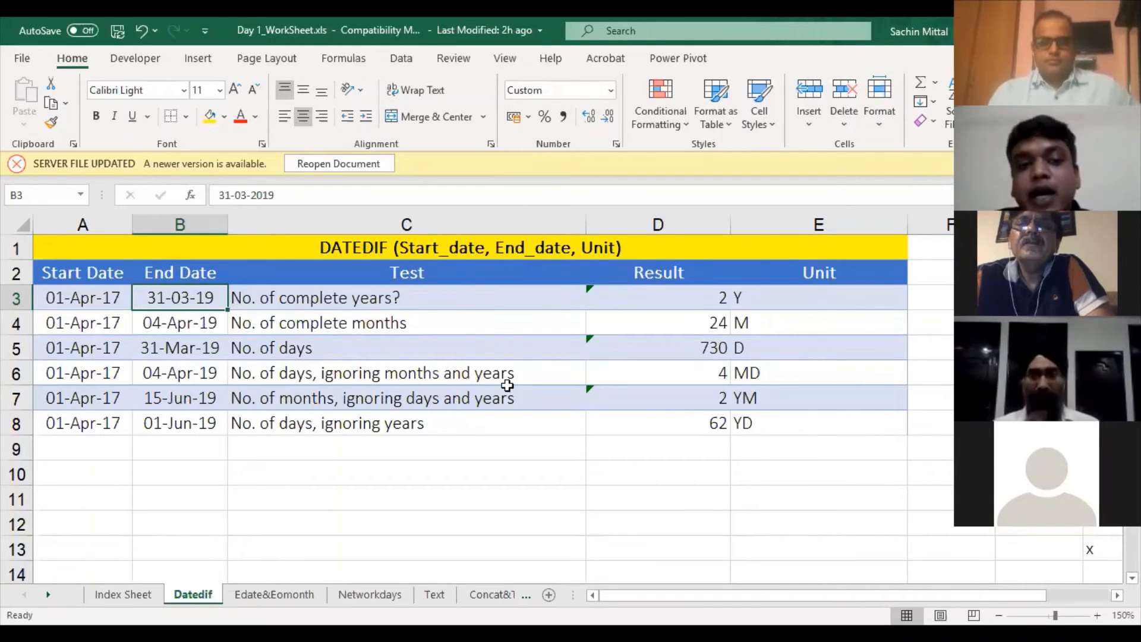
click(676, 295)
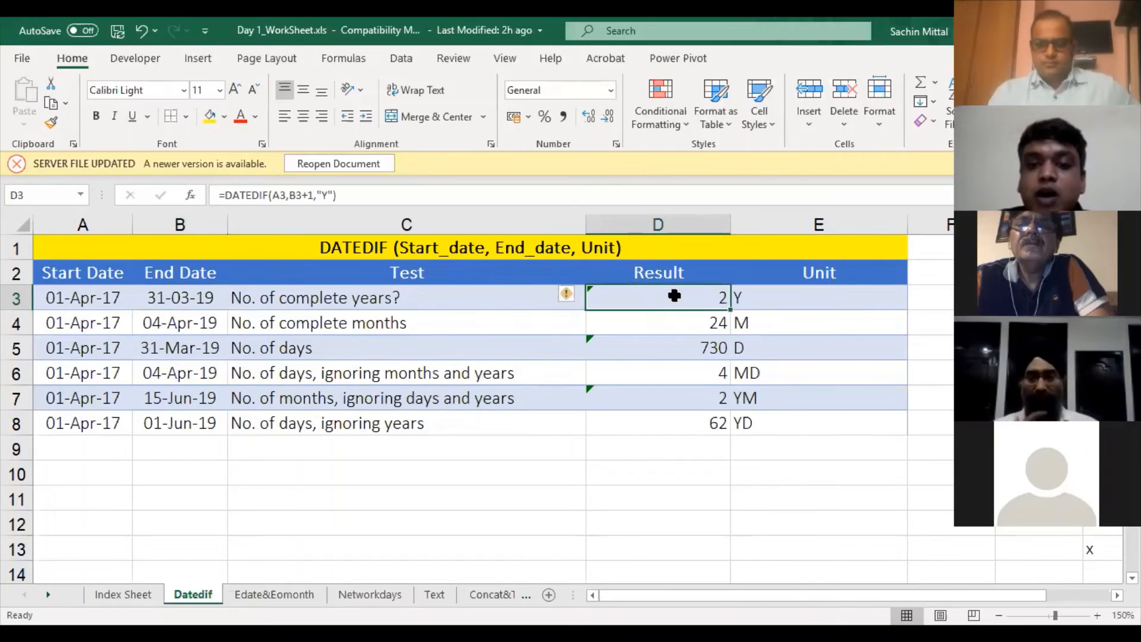
text(=)
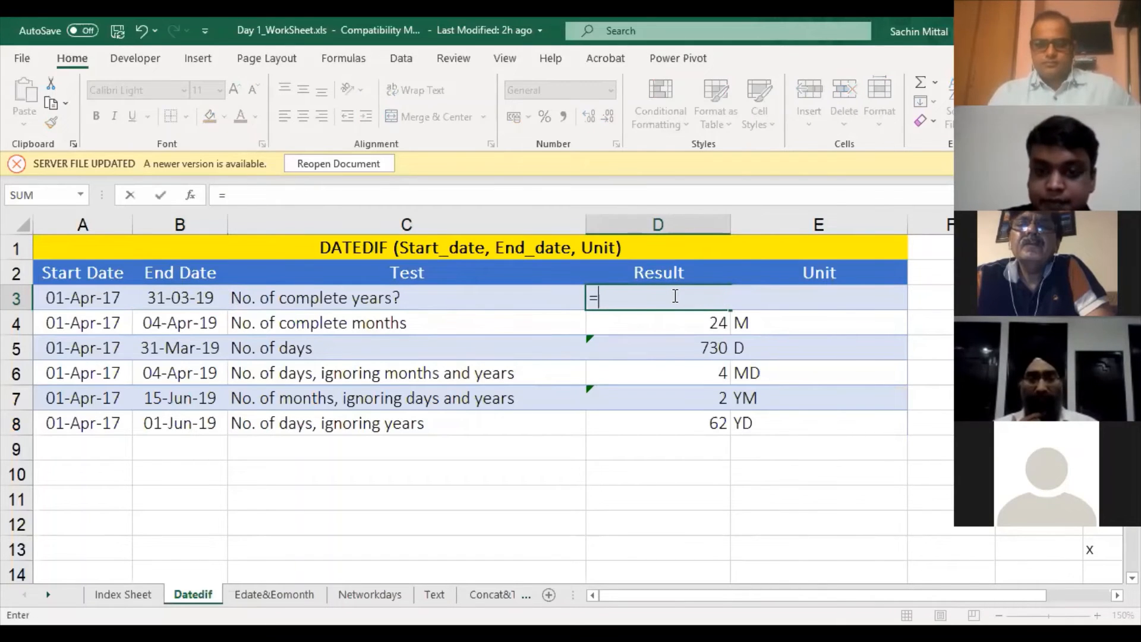
text(Datedif)
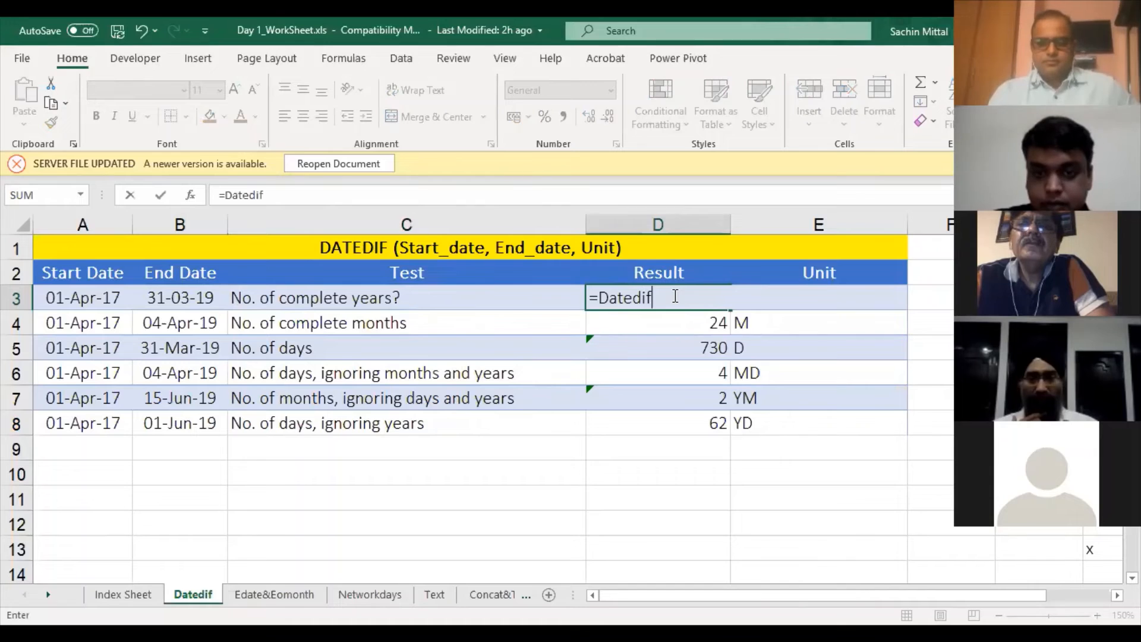
text(()
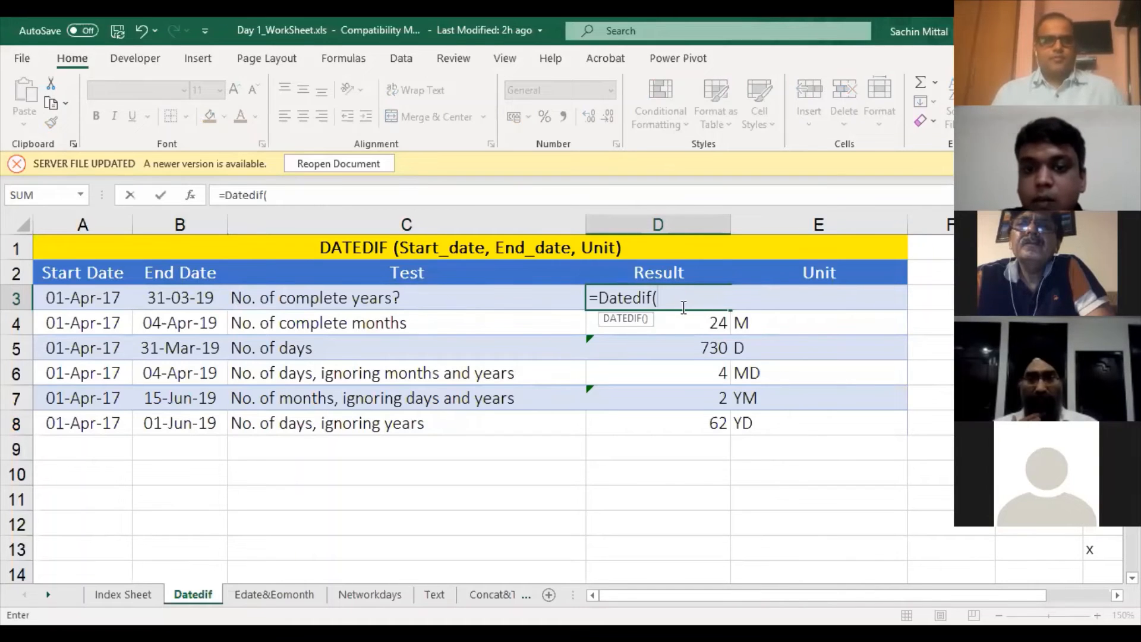
click(73, 299)
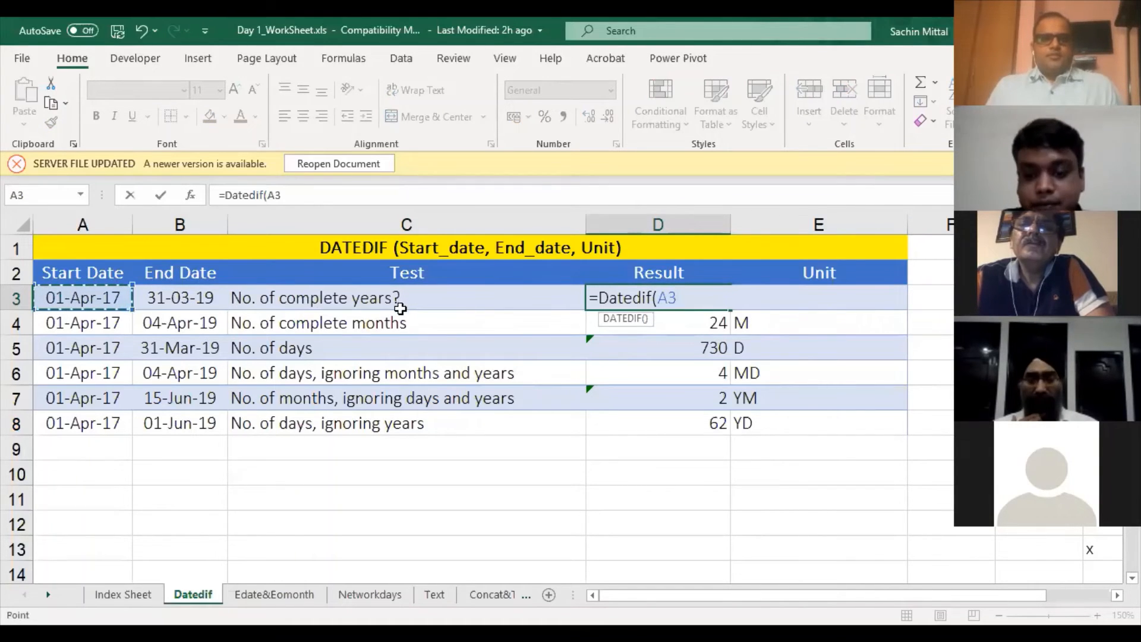
text(,)
click(200, 307)
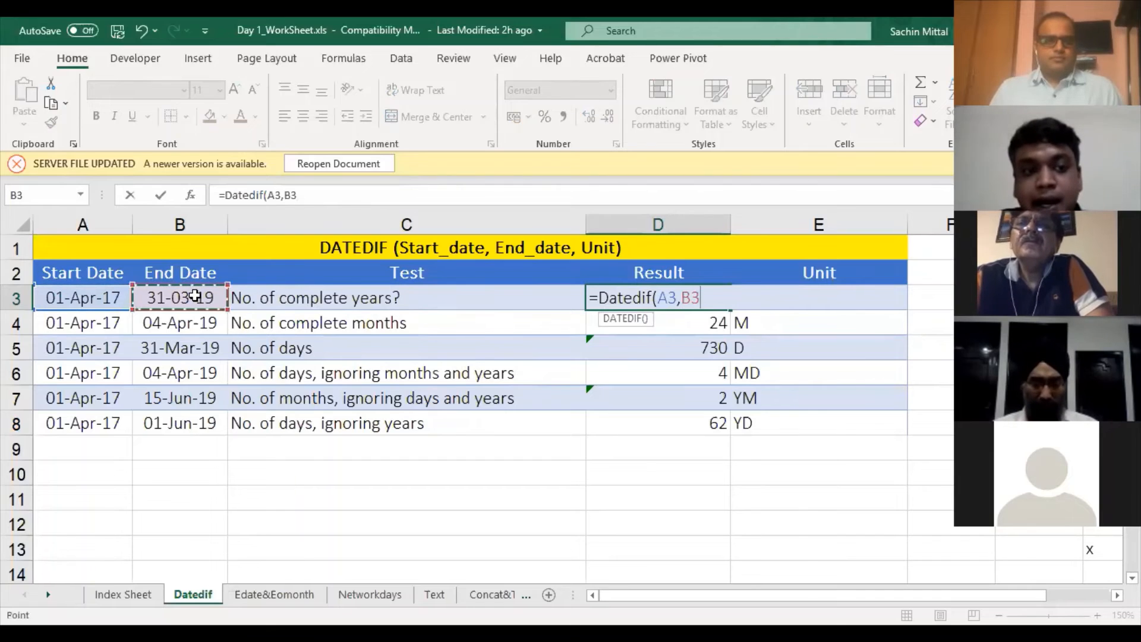
text(,"Y)
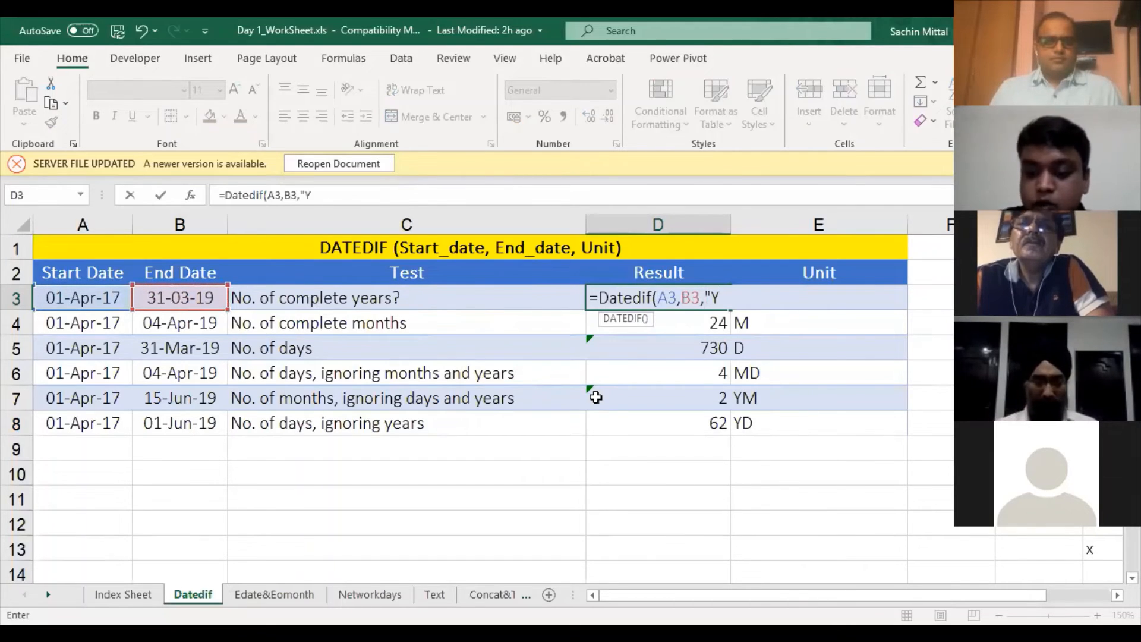
key(Return)
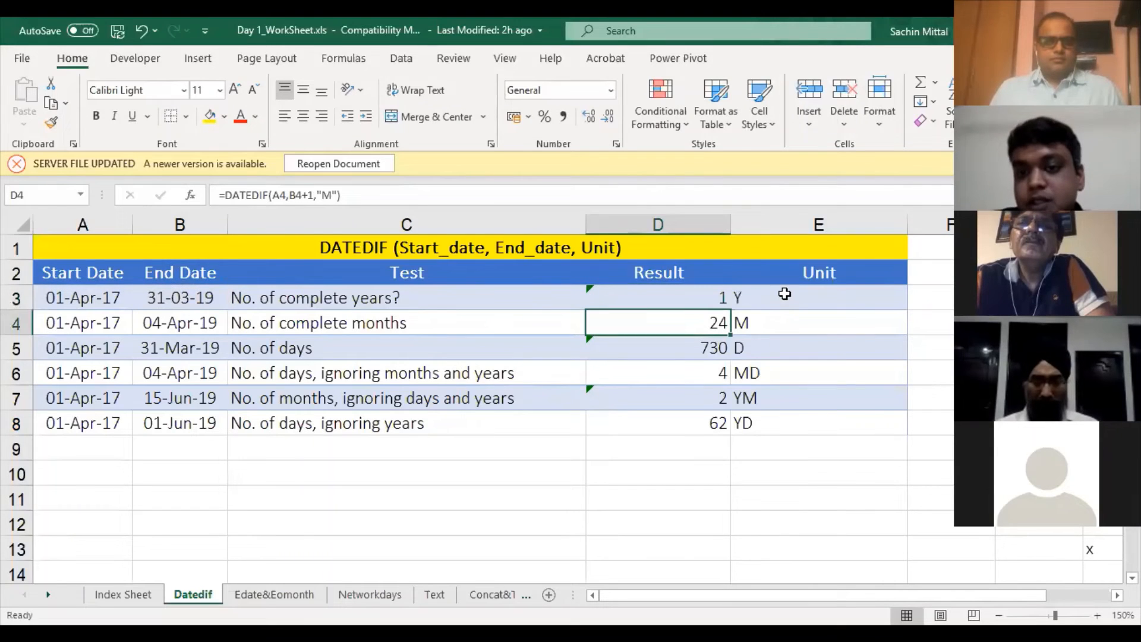
Compare the Test descriptions for years, months and days in rows 3 to 5 with their Unit codes
click(785, 292)
click(786, 321)
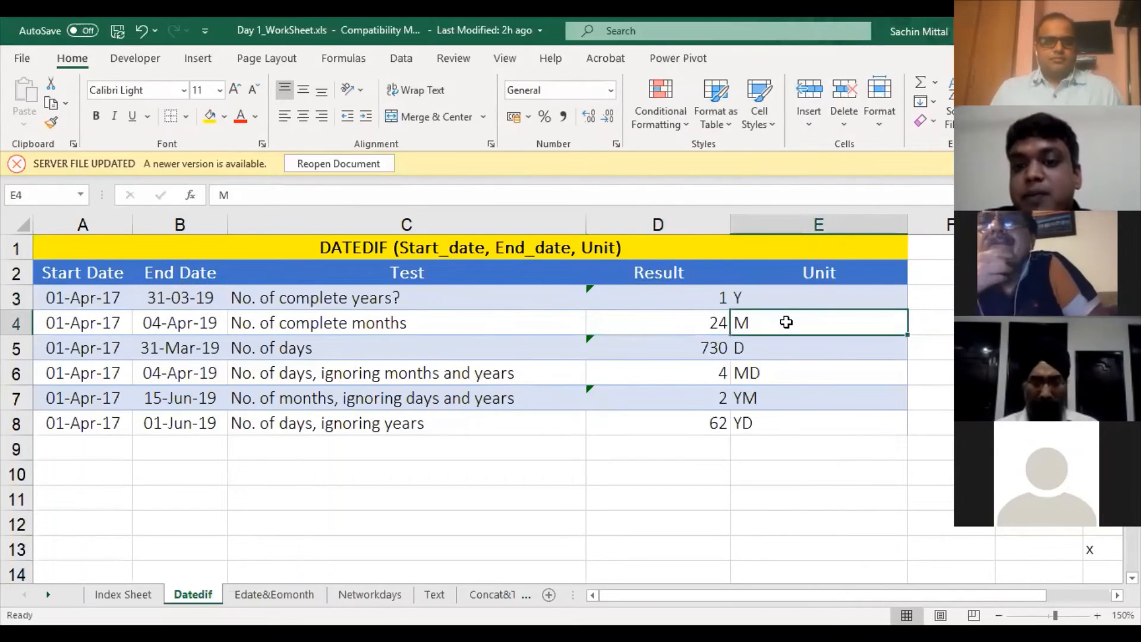
click(368, 300)
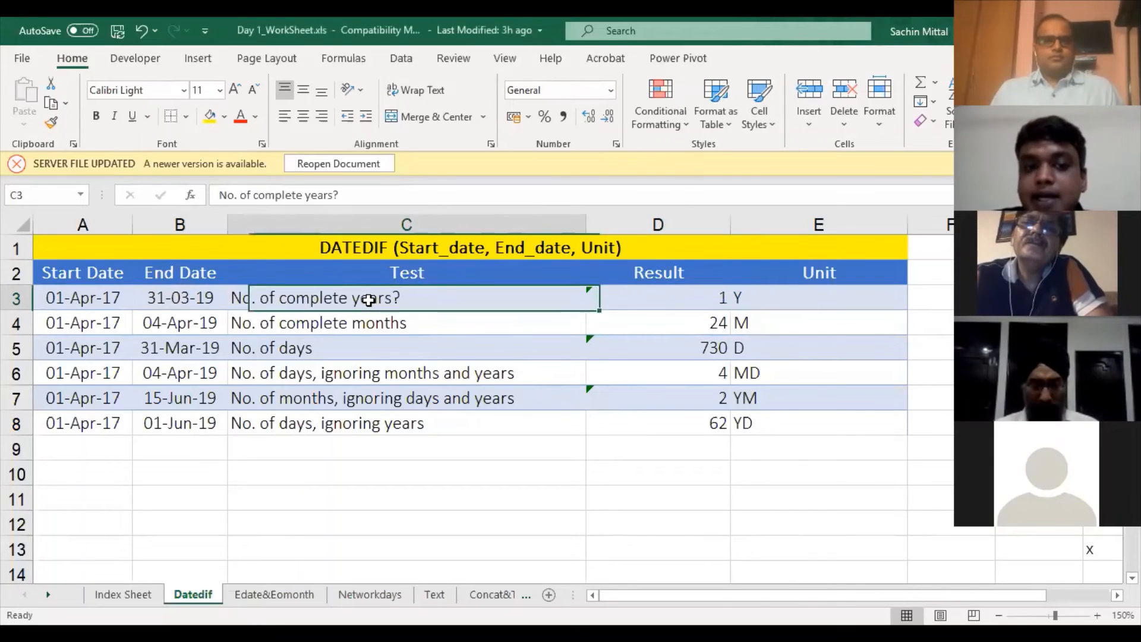
click(765, 300)
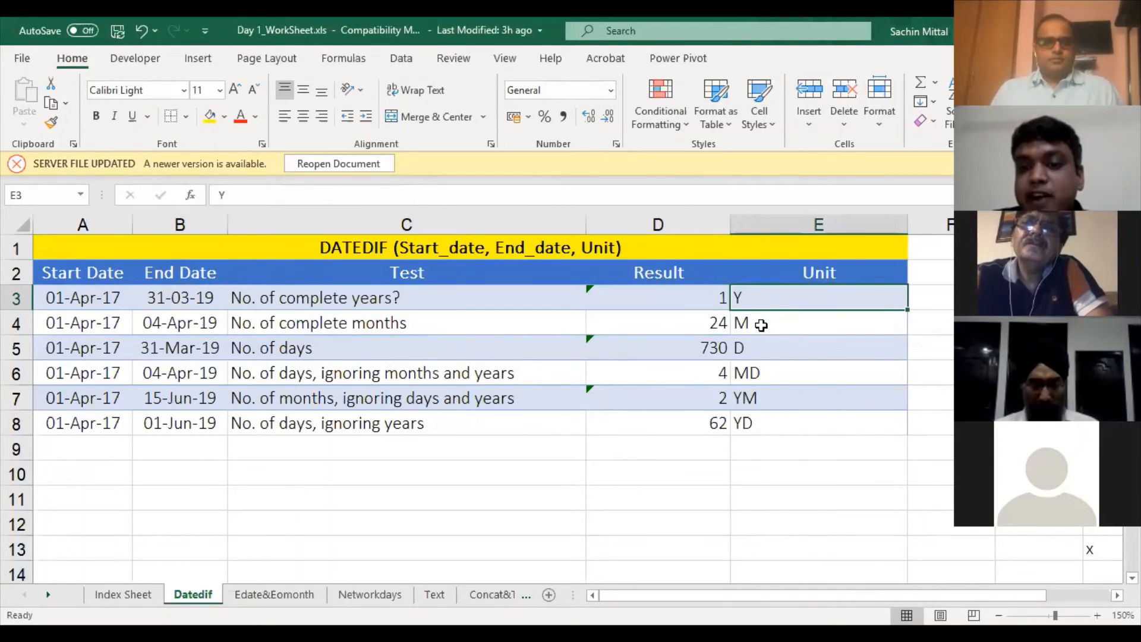
click(376, 318)
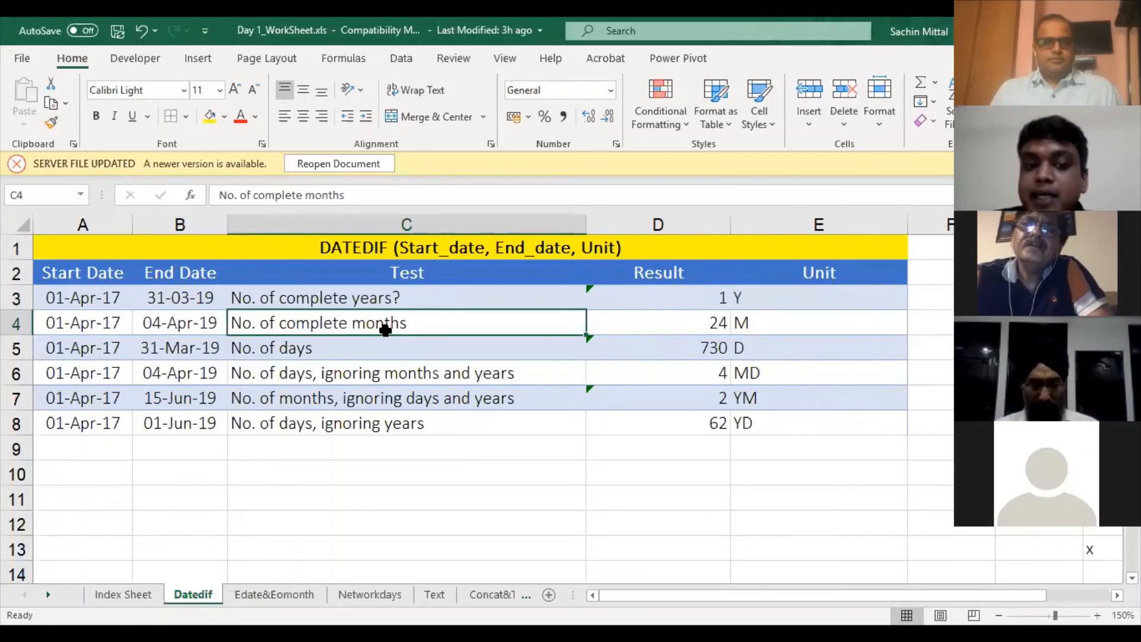
click(752, 327)
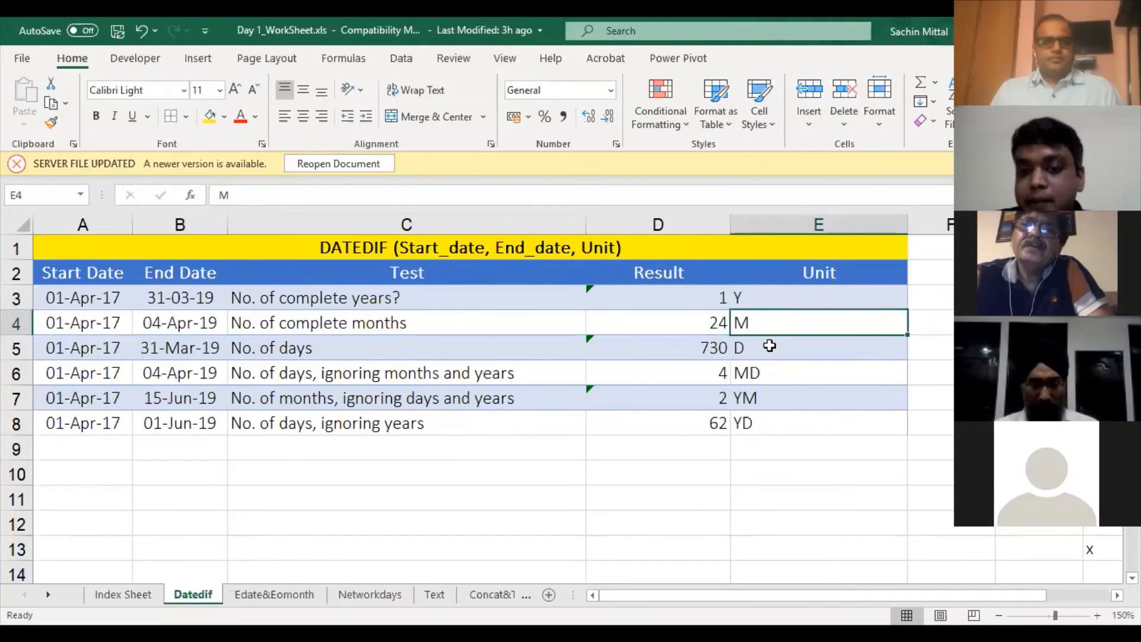
click(380, 350)
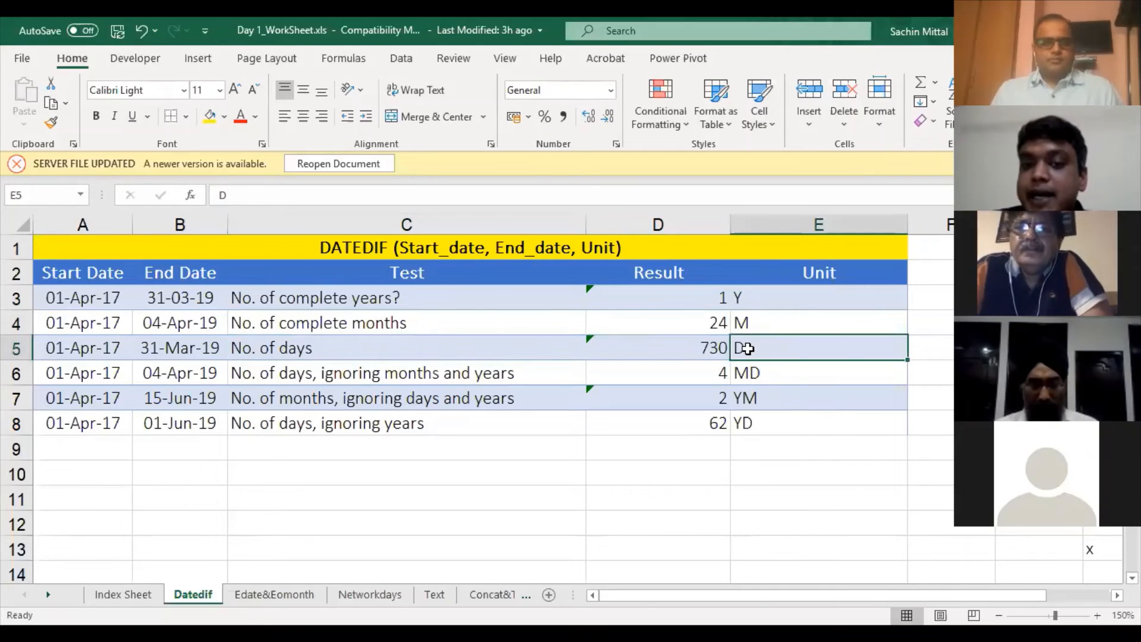
Replace the number-of-days formula in D5 with the direct date subtraction =B5-A5
click(702, 353)
text(=)
key(Left)
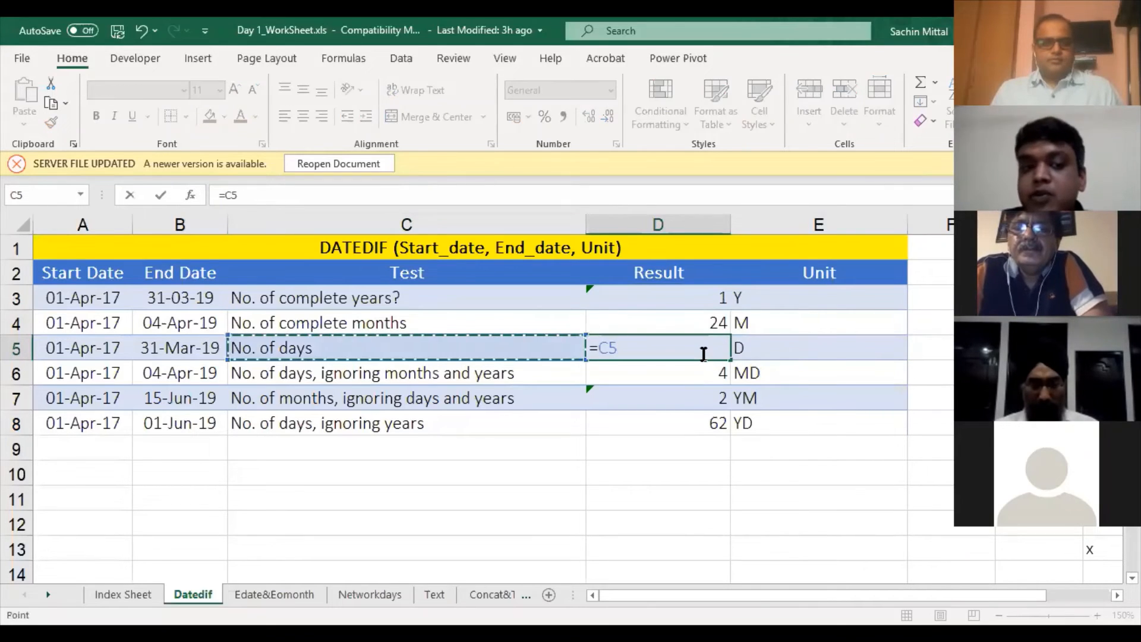
key(Left)
key(Left)
key(Right)
text(-)
key(Left)
key(Left)
key(Left)
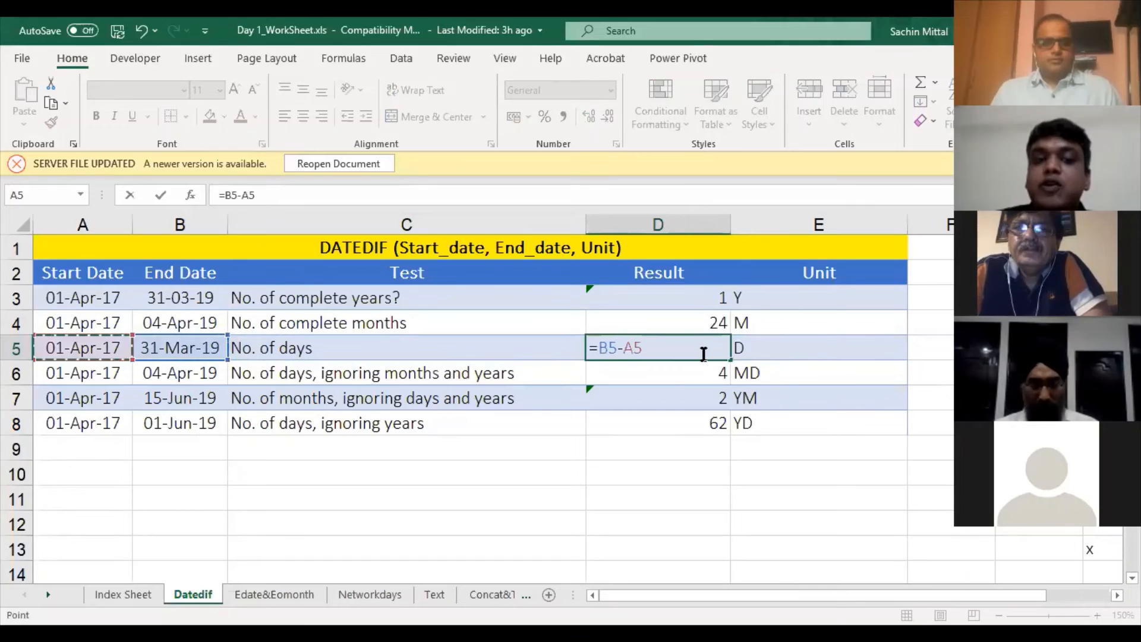
key(Return)
click(703, 353)
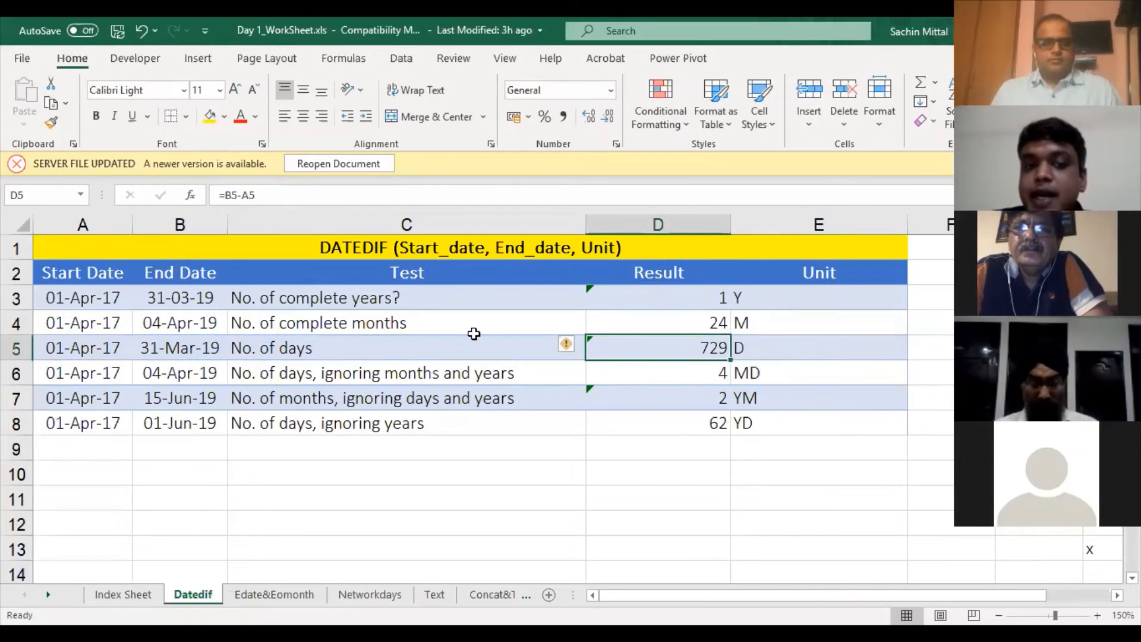
Examine the row 6 example for days ignoring months and years, including its dates, MD unit code and DATEDIF formula in D6
click(369, 377)
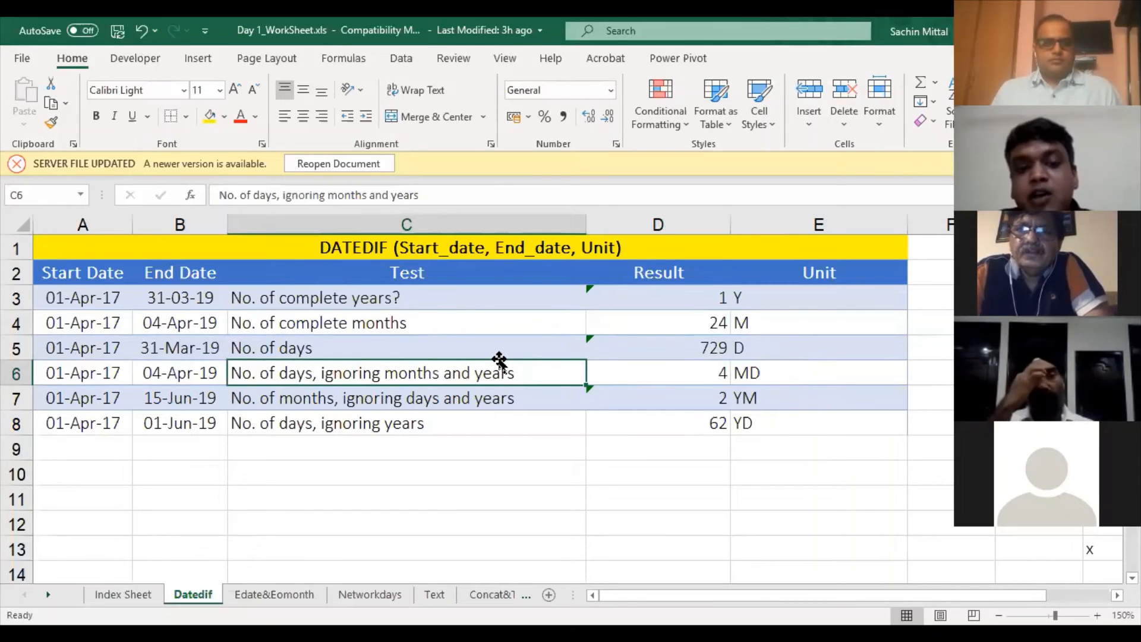
click(67, 378)
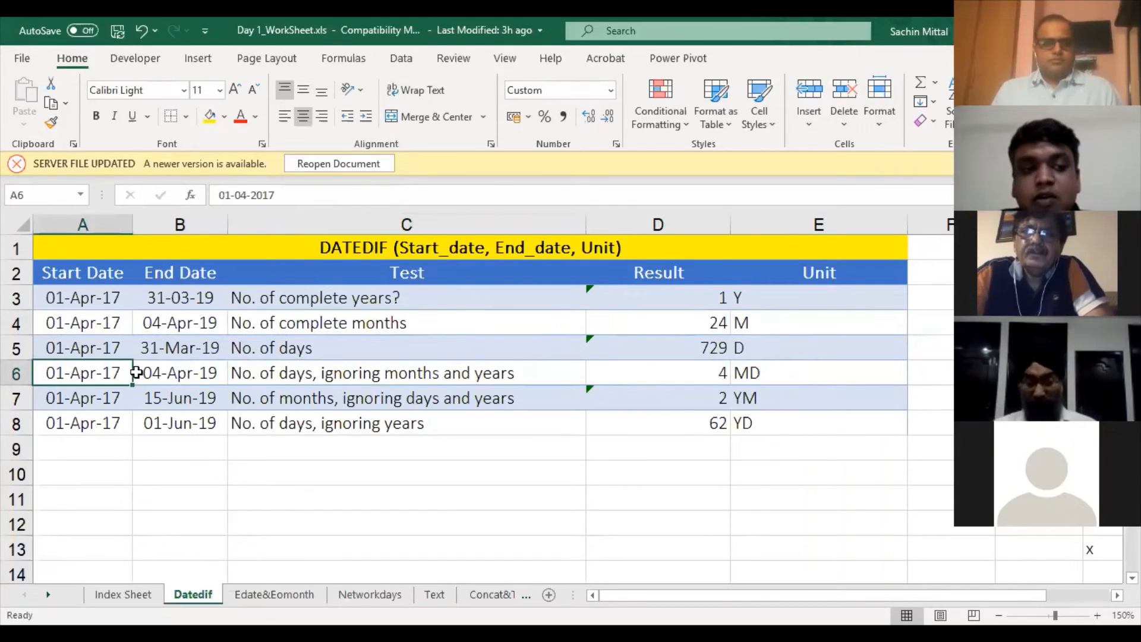
click(152, 374)
click(732, 376)
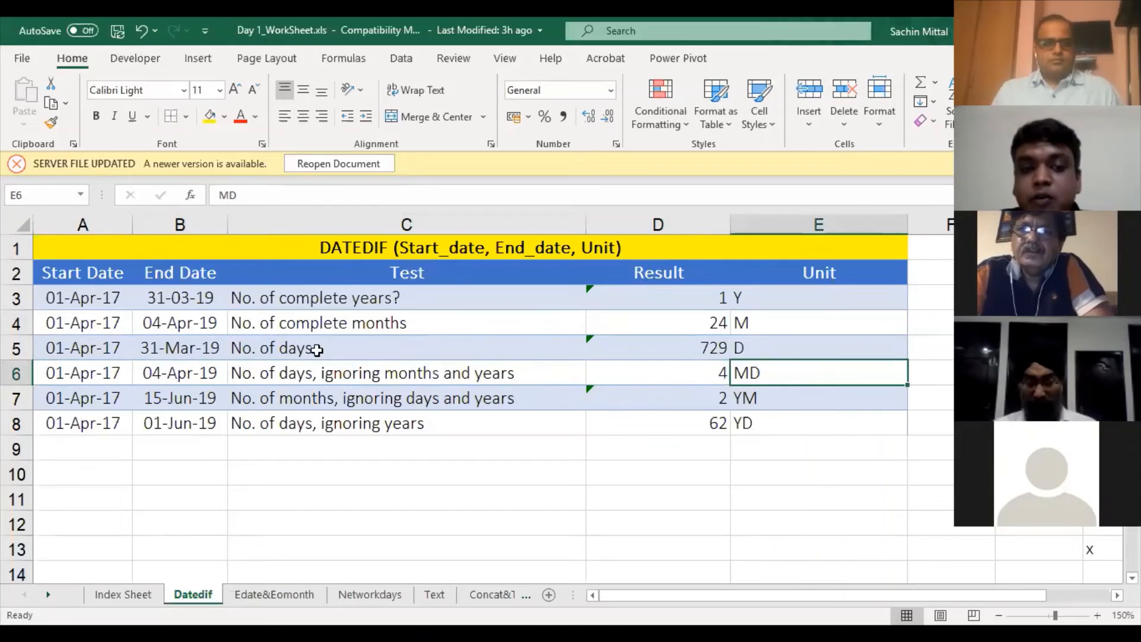
double_click(754, 381)
click(720, 371)
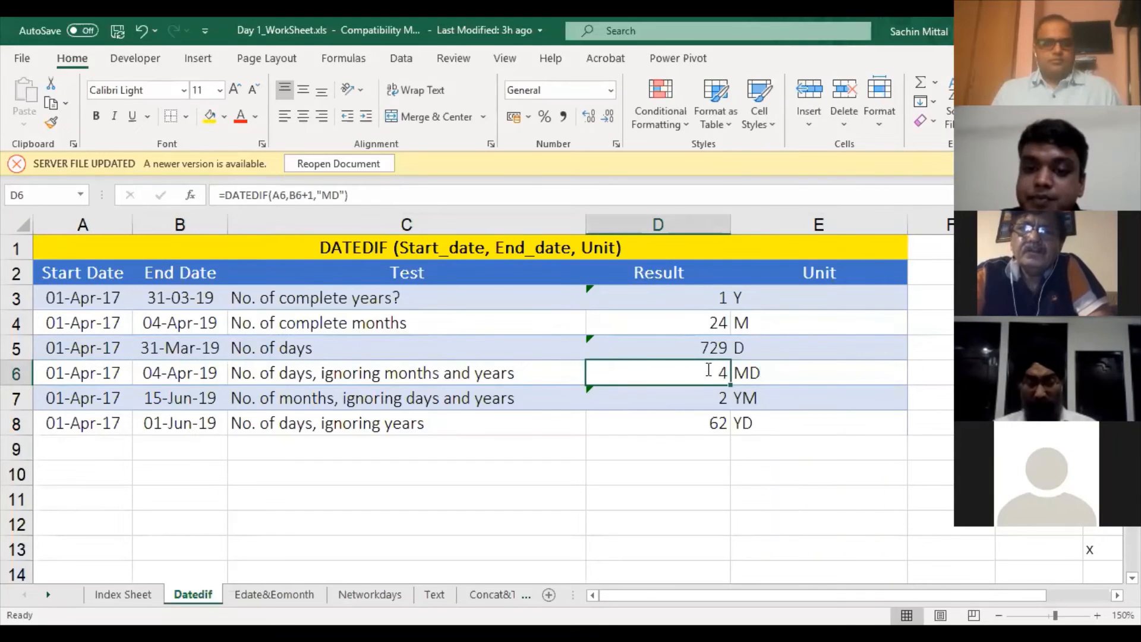
double_click(651, 381)
click(707, 378)
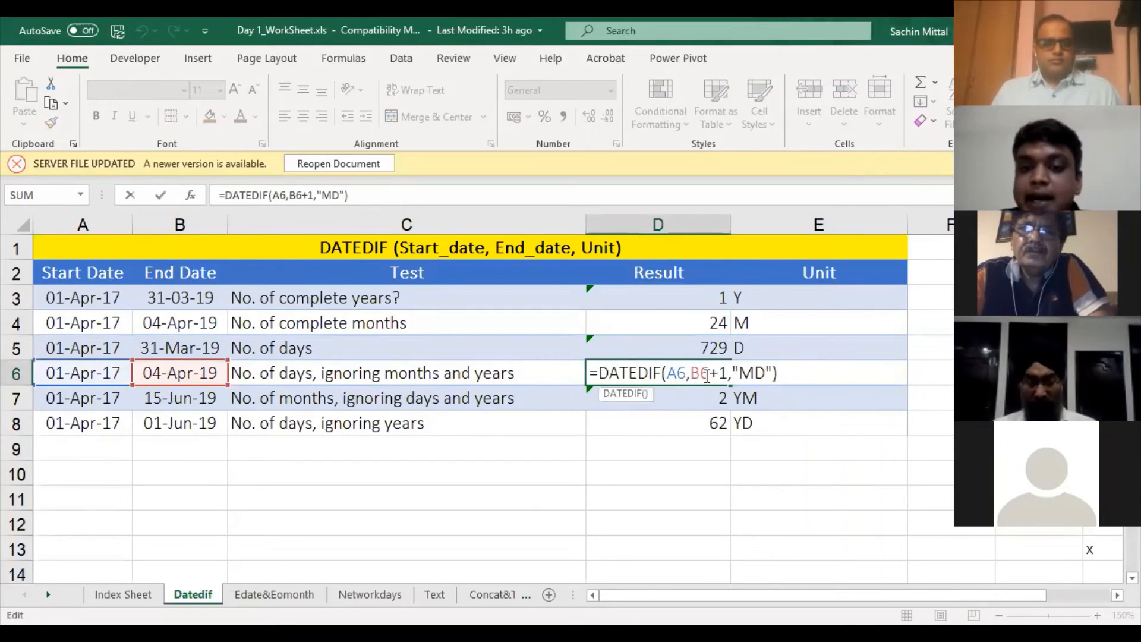
click(765, 376)
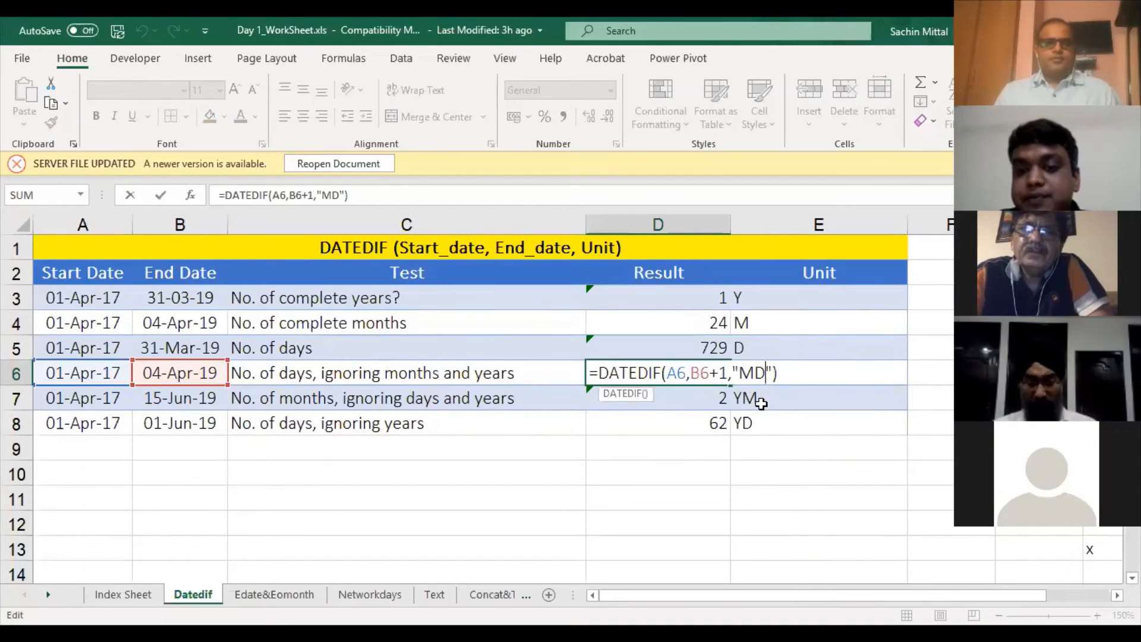
key(Return)
Review the DATEDIF formulas in D7 and D8 that use the YM and YD unit codes
click(497, 392)
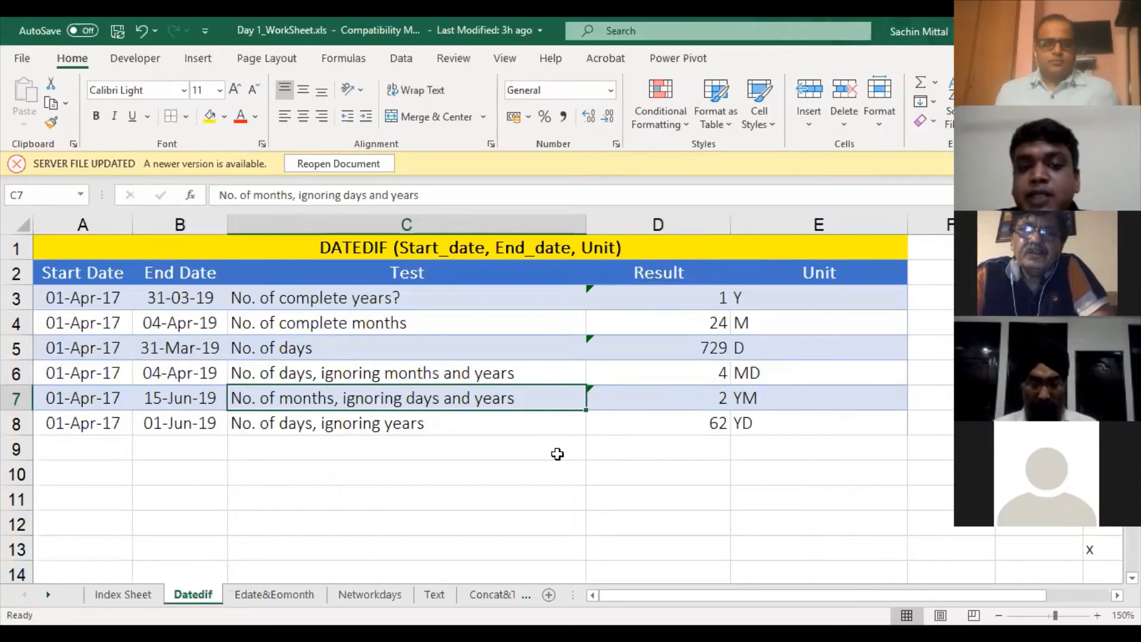
click(532, 453)
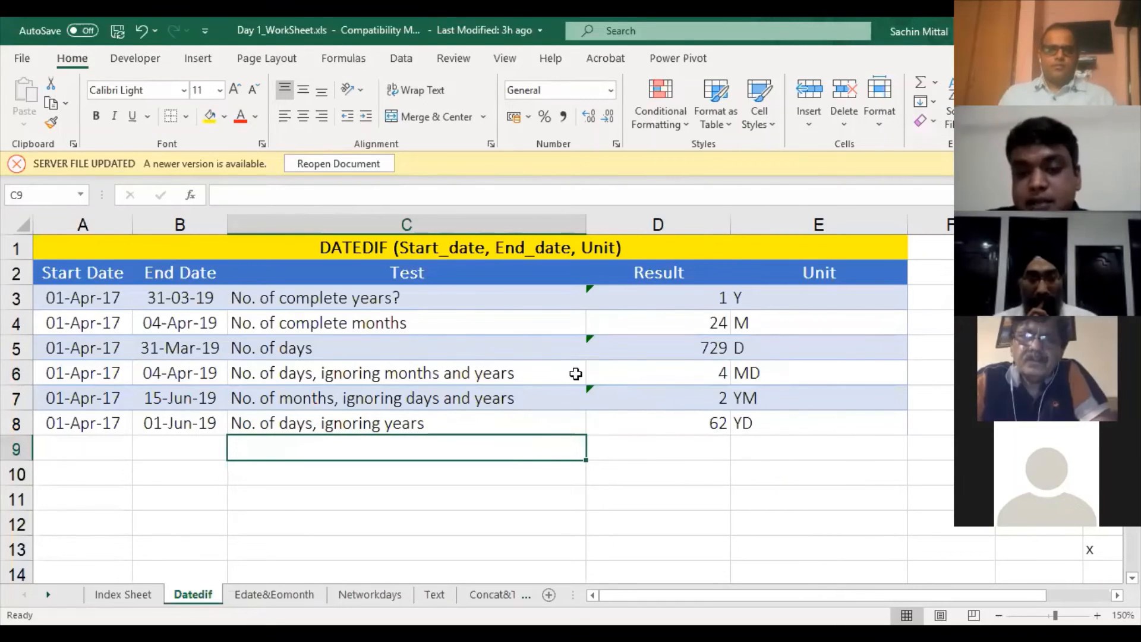
double_click(646, 394)
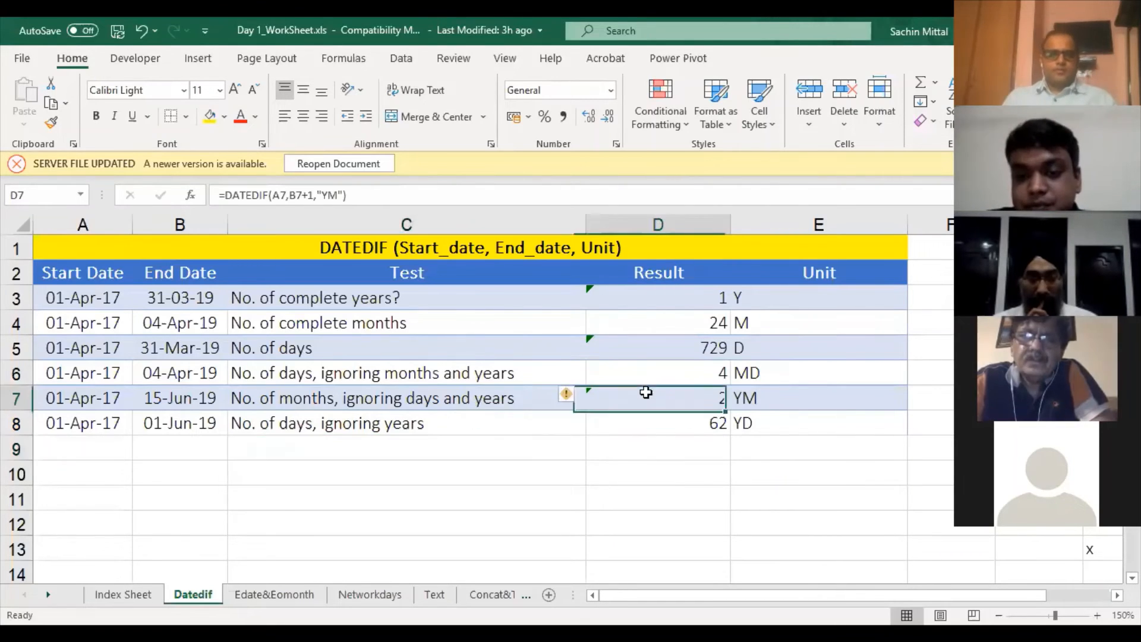
key(ctrl+Return)
click(688, 423)
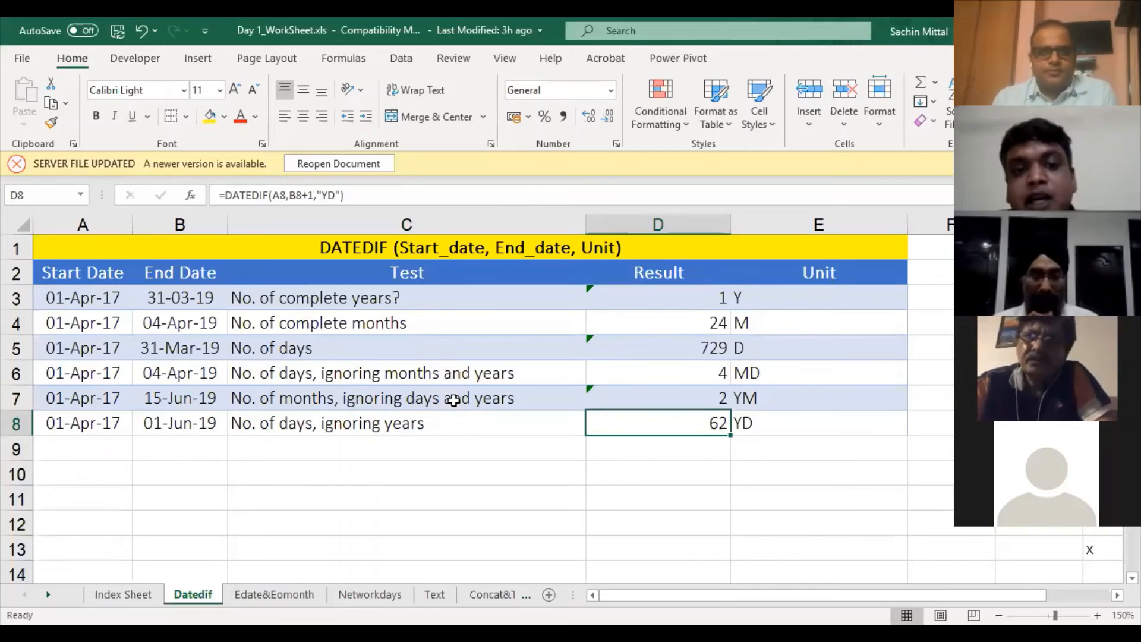
key(F2)
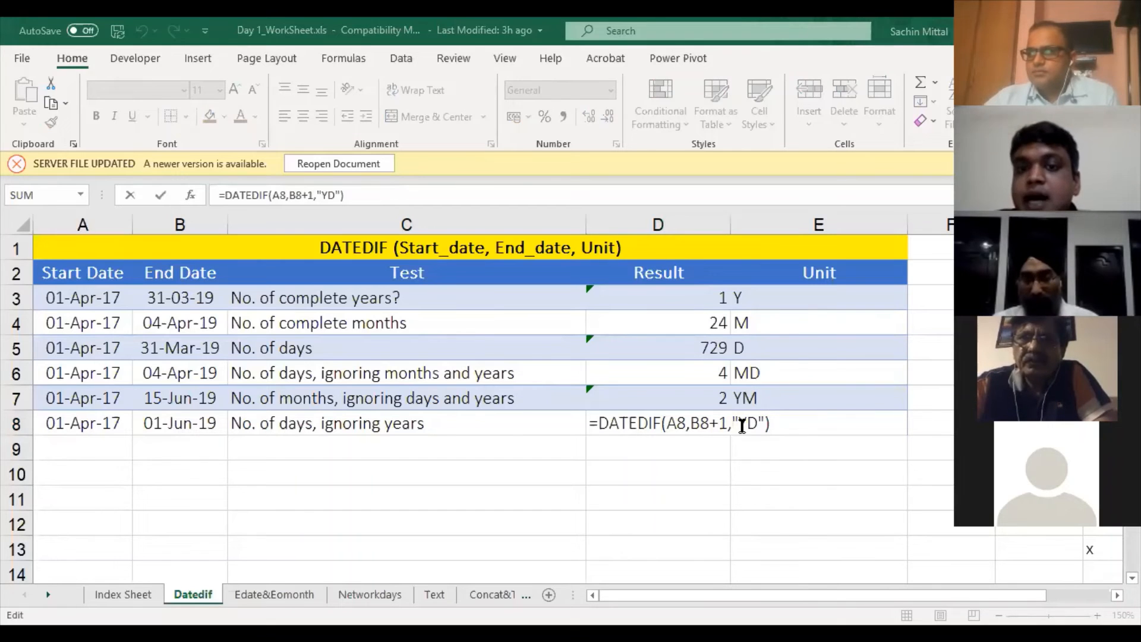
click(680, 351)
Extend the complete-months formula in D4 with &"Months "& after the DATEDIF function
click(711, 322)
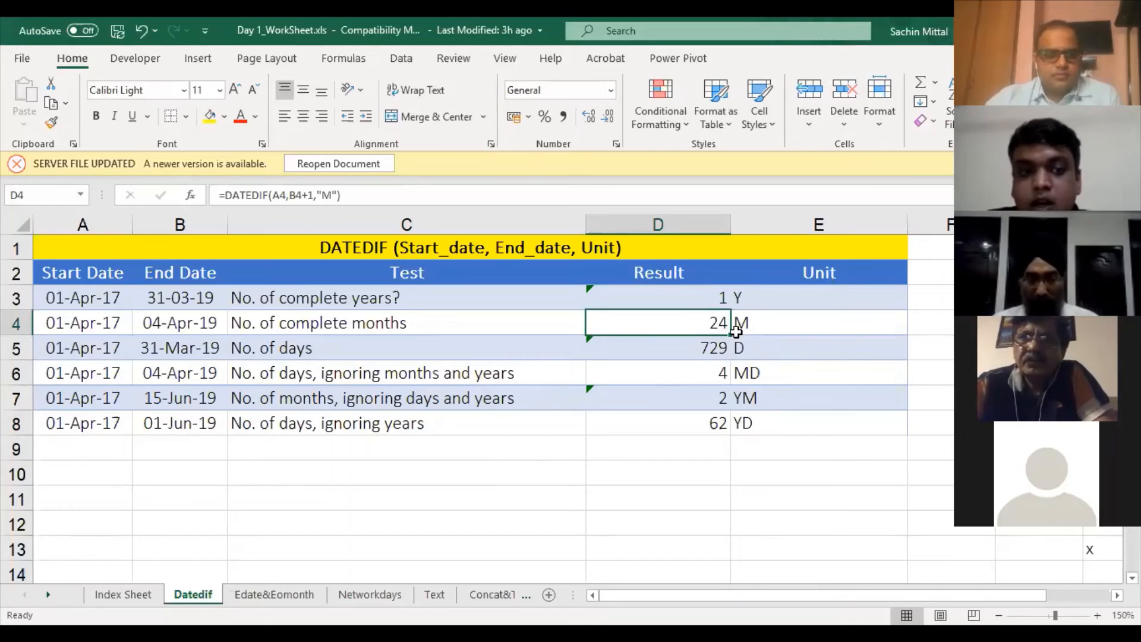
key(F2)
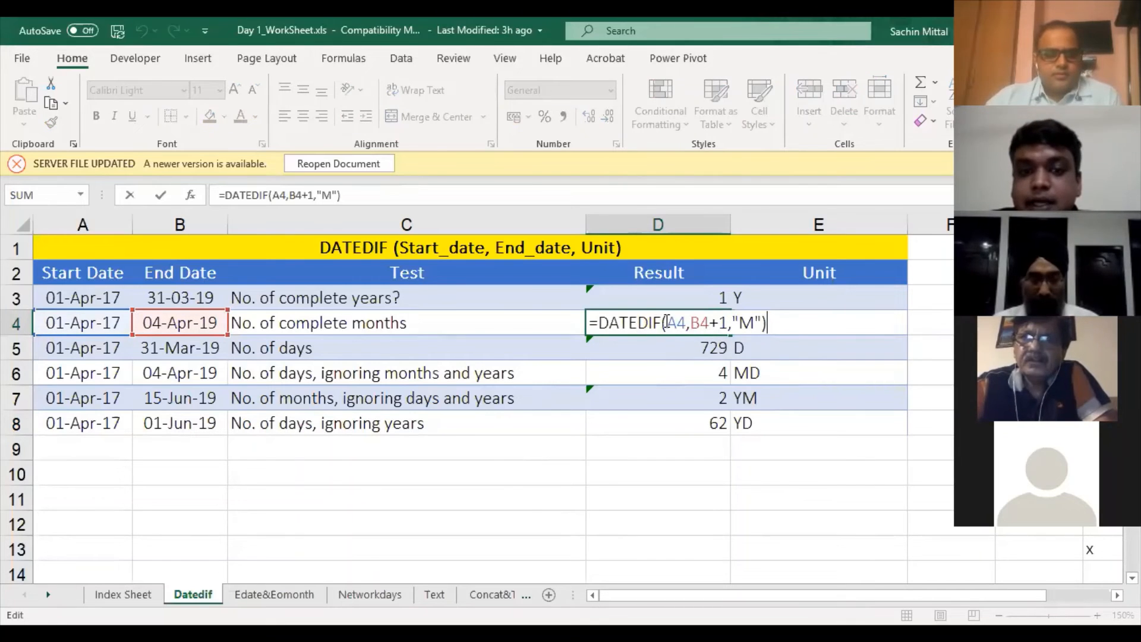
key(Escape)
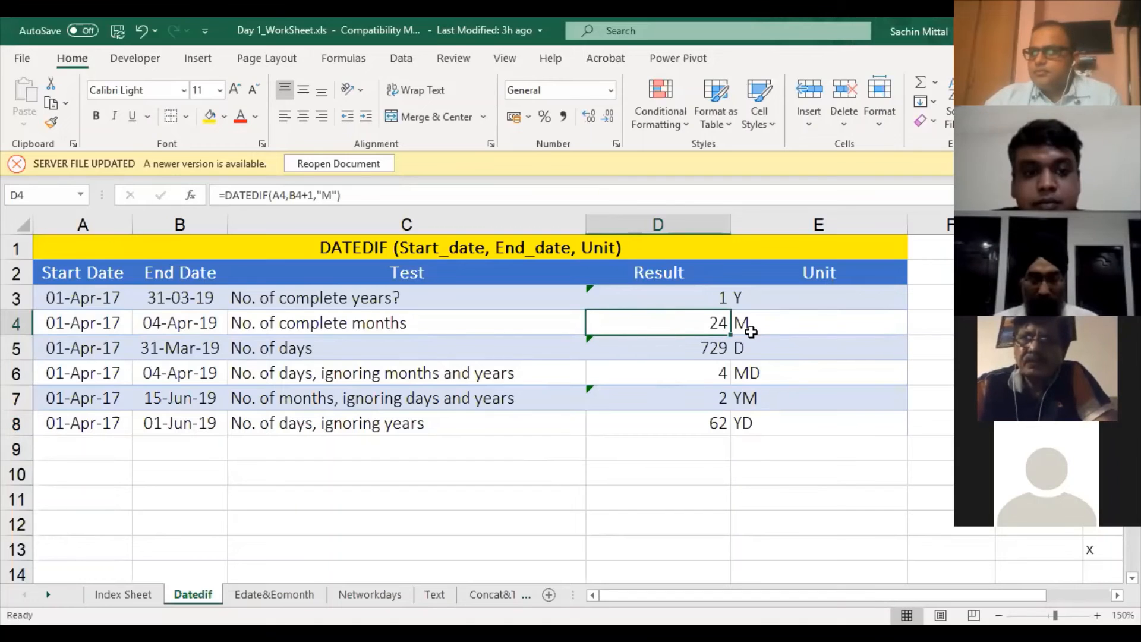
key(F2)
click(600, 324)
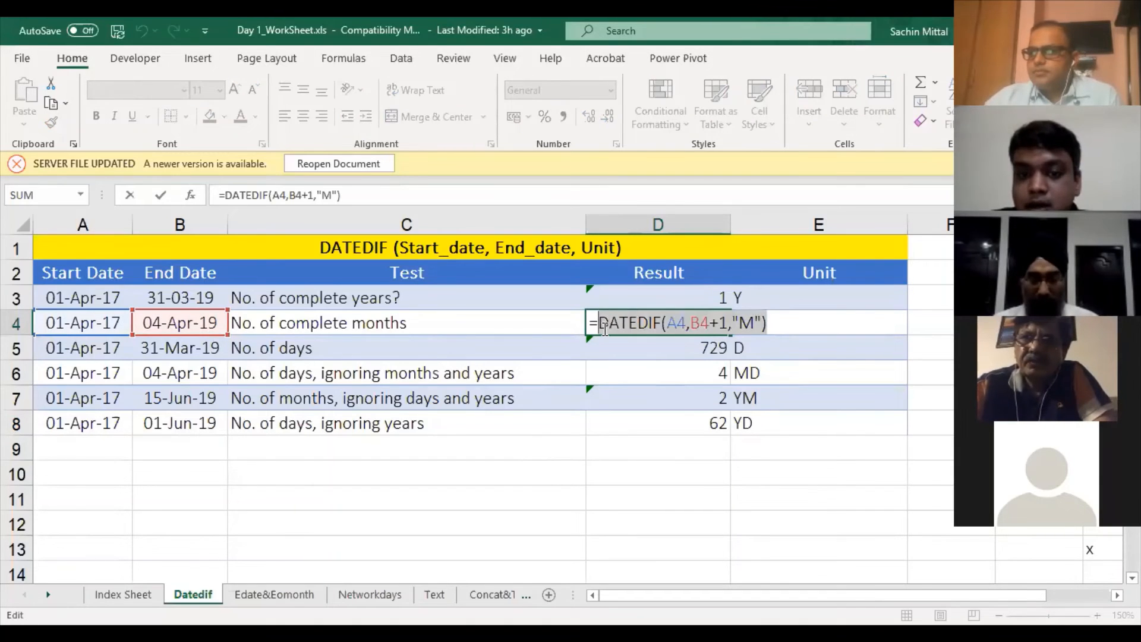
click(783, 321)
text(&)
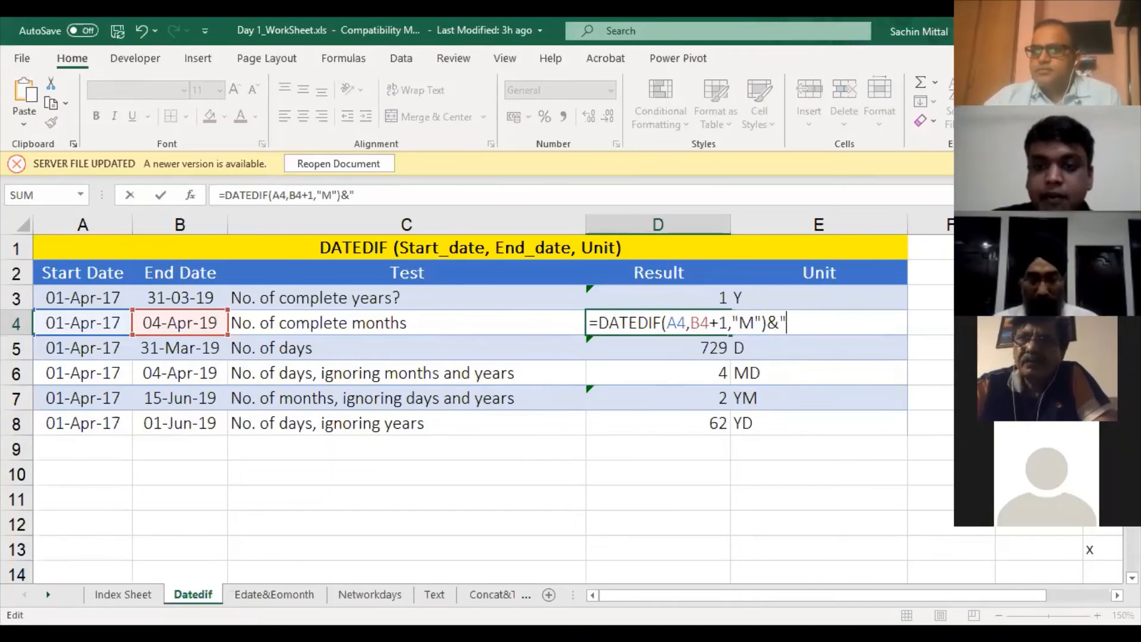
text("Mo)
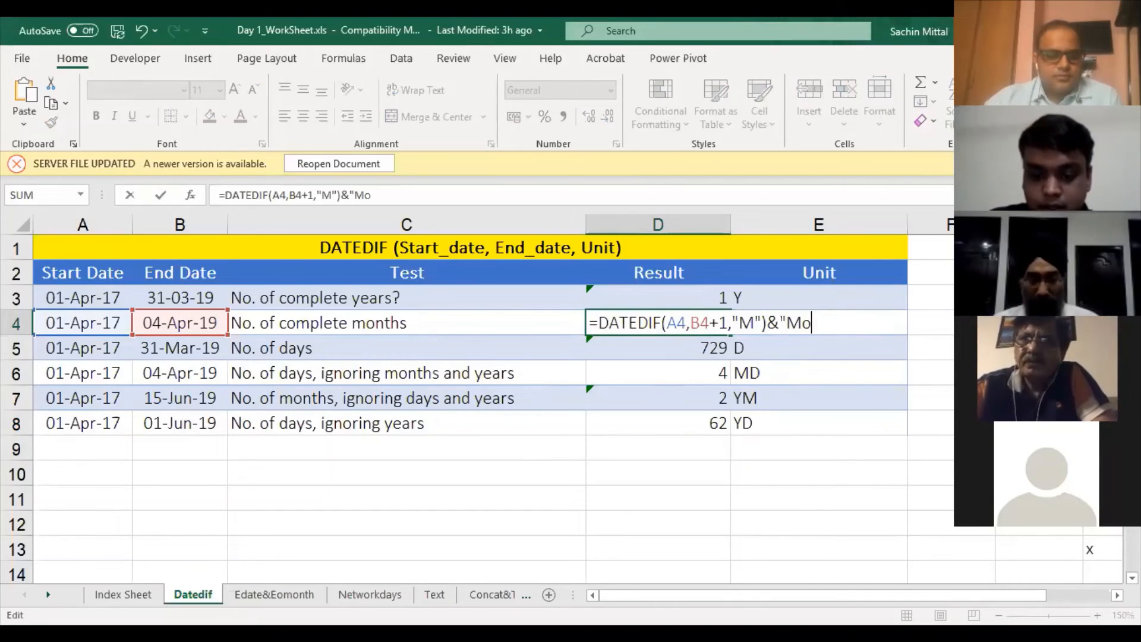
text(nths ")
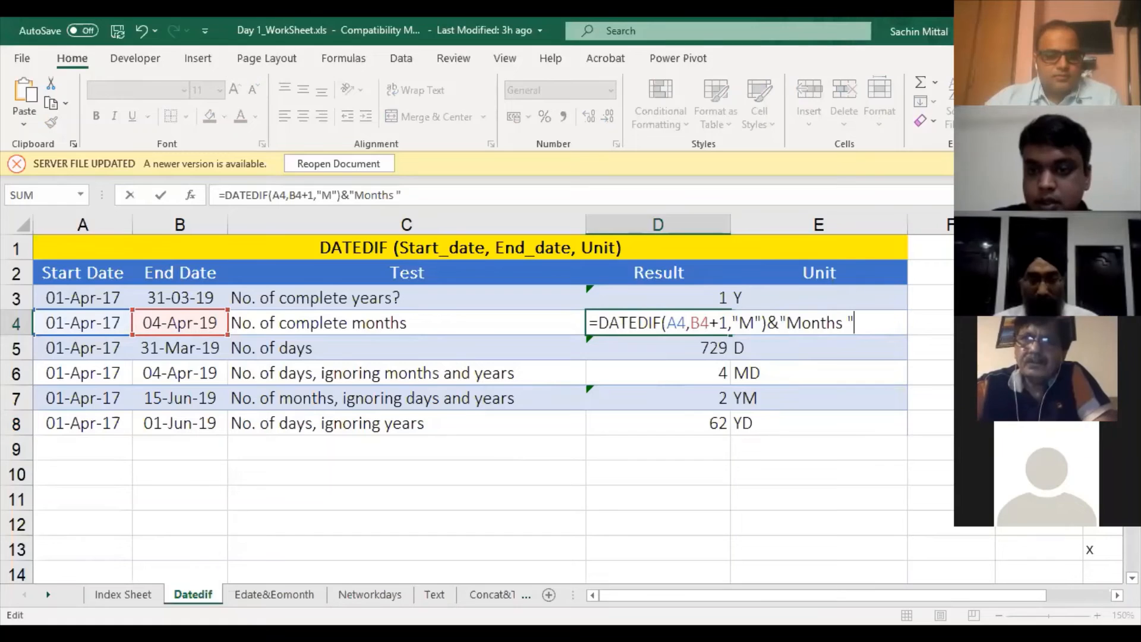
text(&)
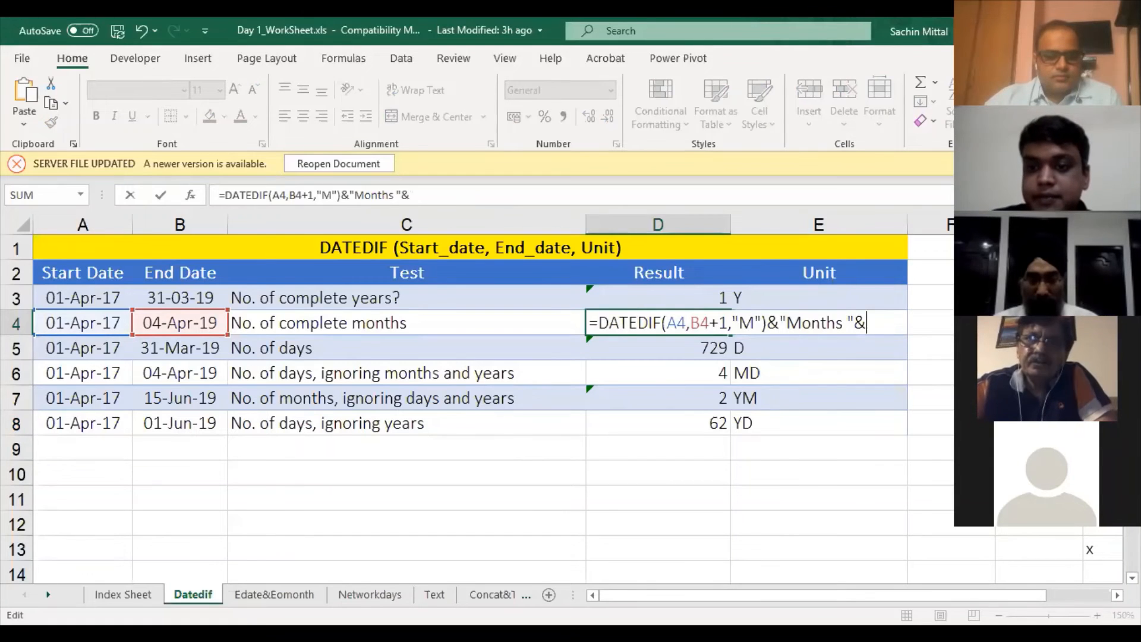
text(Tex)
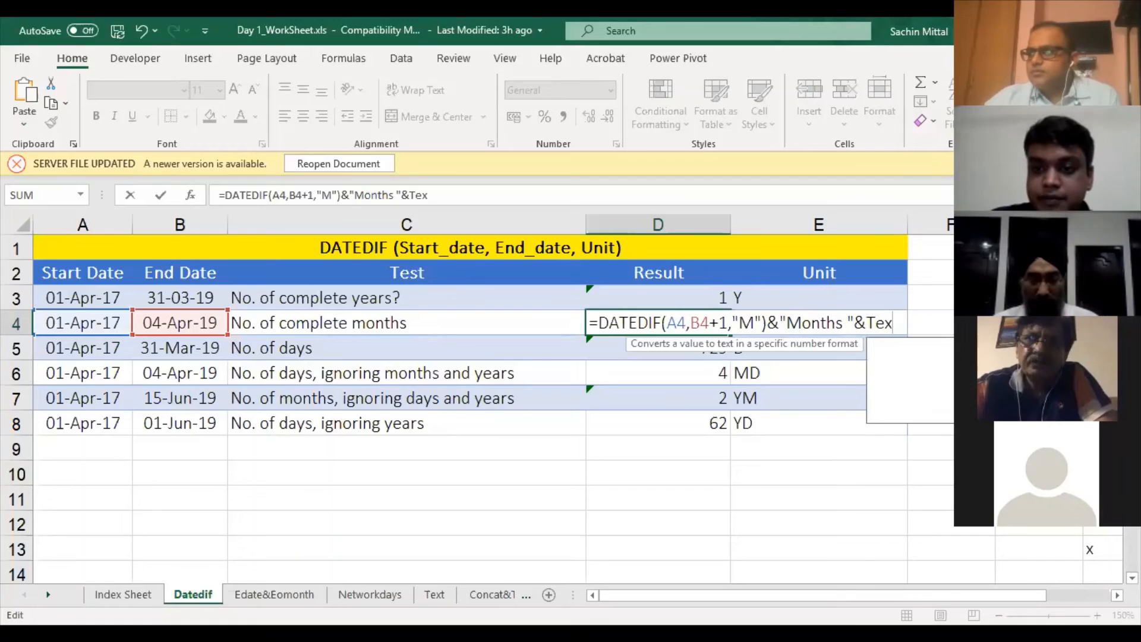
key(BackSpace)
key(BackSpace)
key(BackSpace)
Add a second function, Datedif(A4,B4,"md"), to the D4 formula for the remaining days
text(Datedyf)
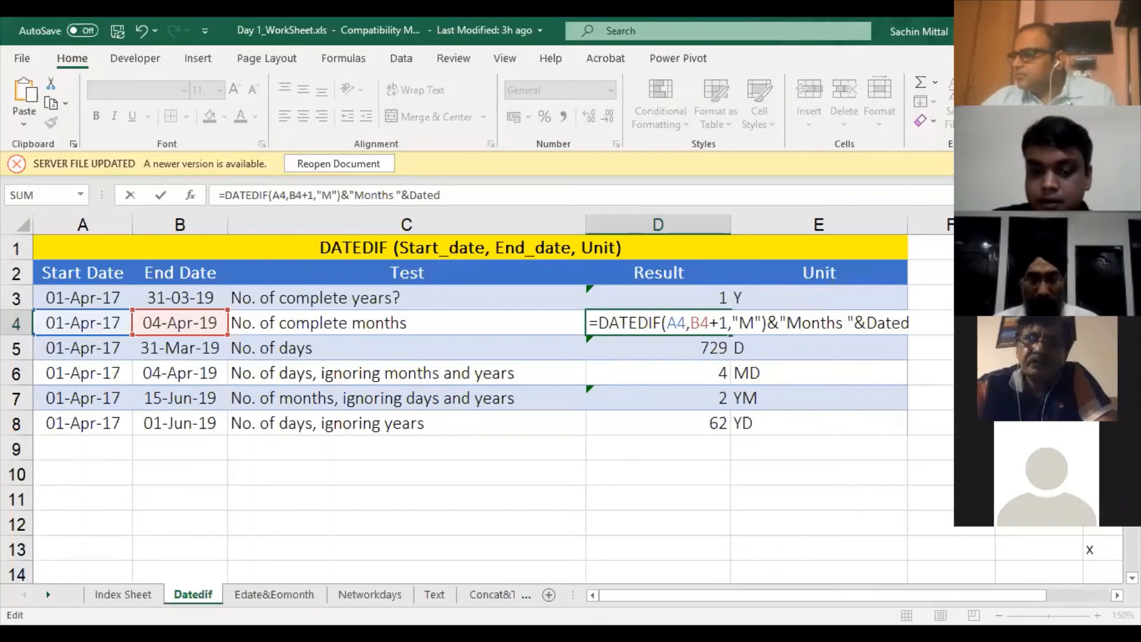
key(BackSpace)
key(BackSpace)
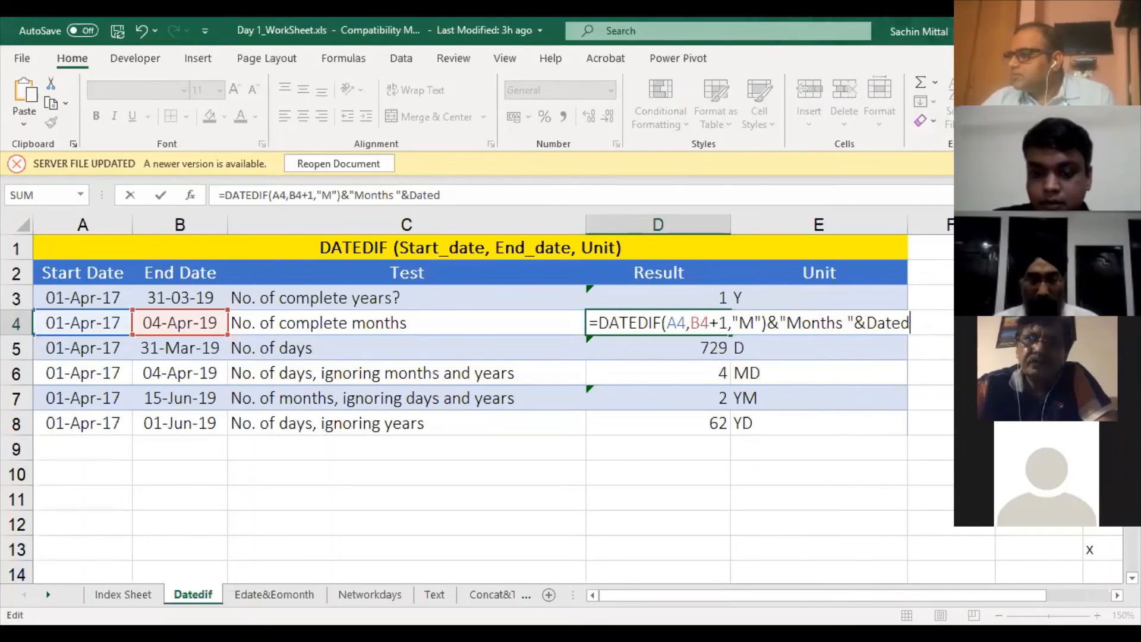
text(if)
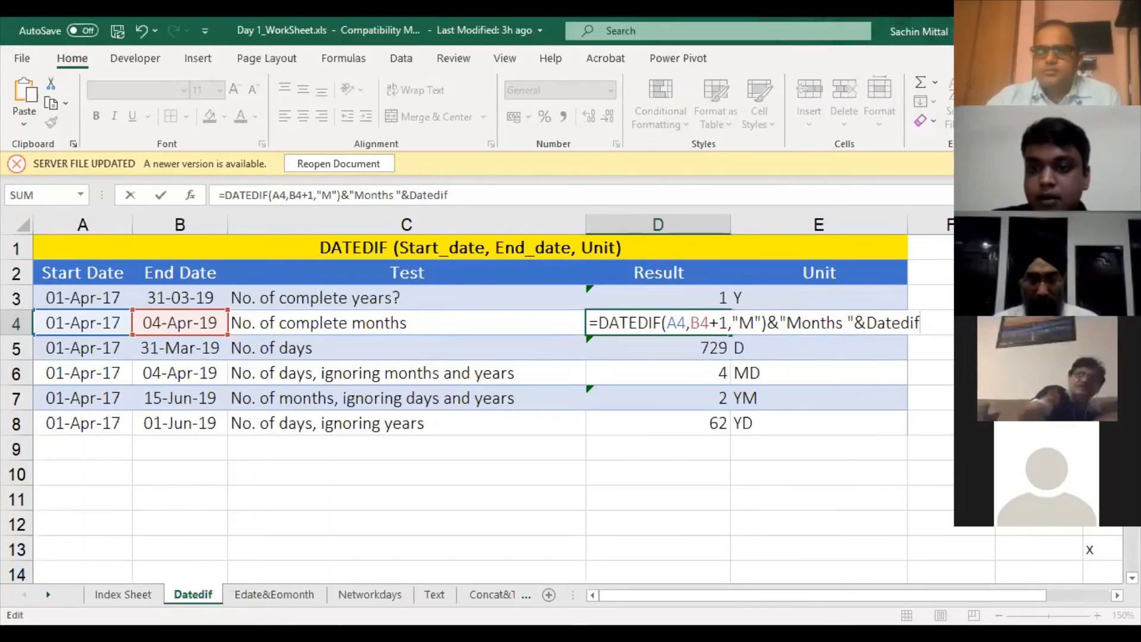
text(()
click(99, 318)
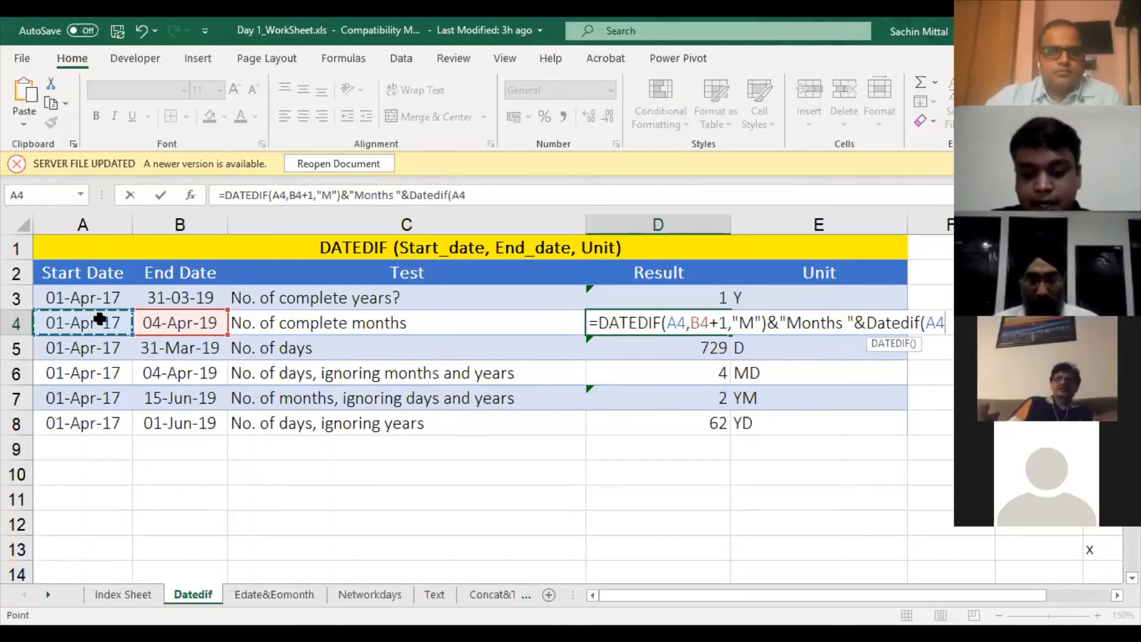
text(,)
click(154, 324)
text(,)
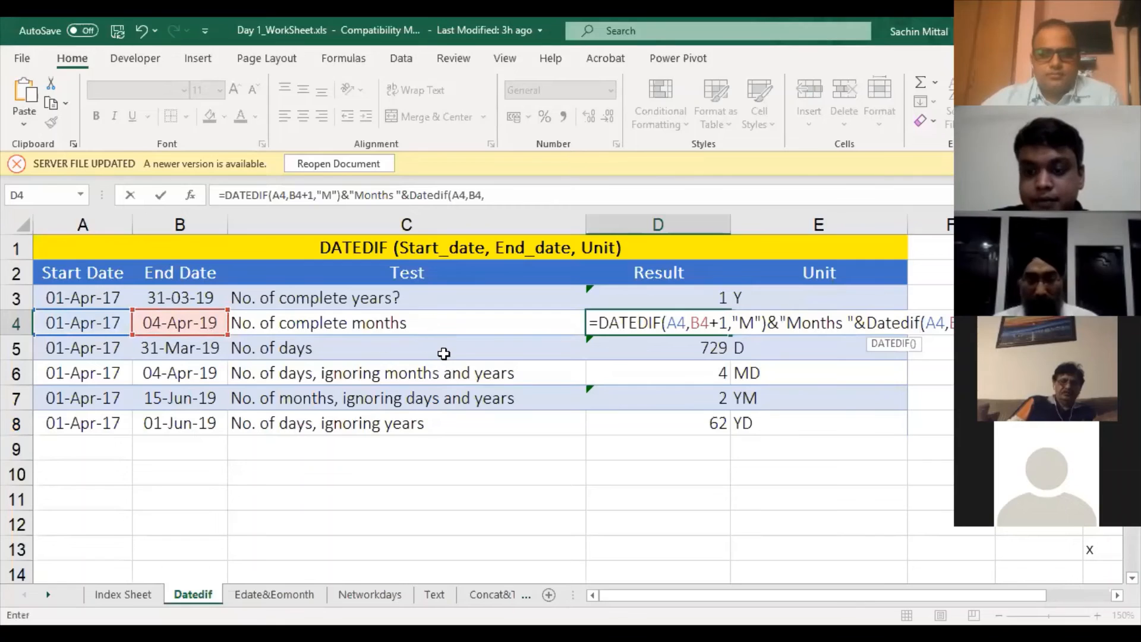
text(")
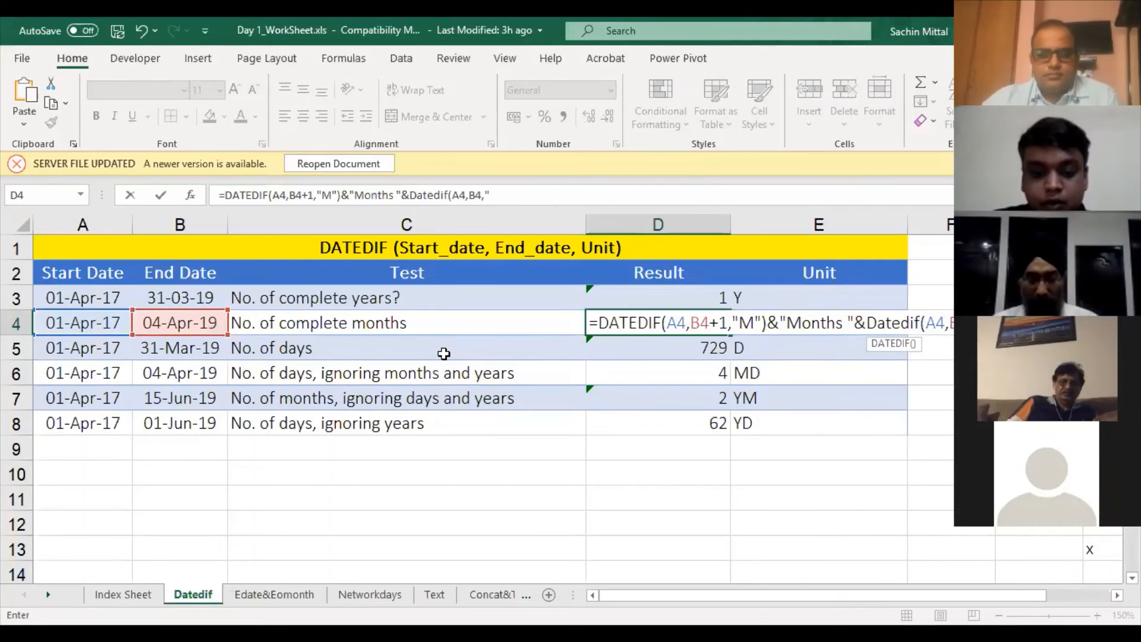
text(md)
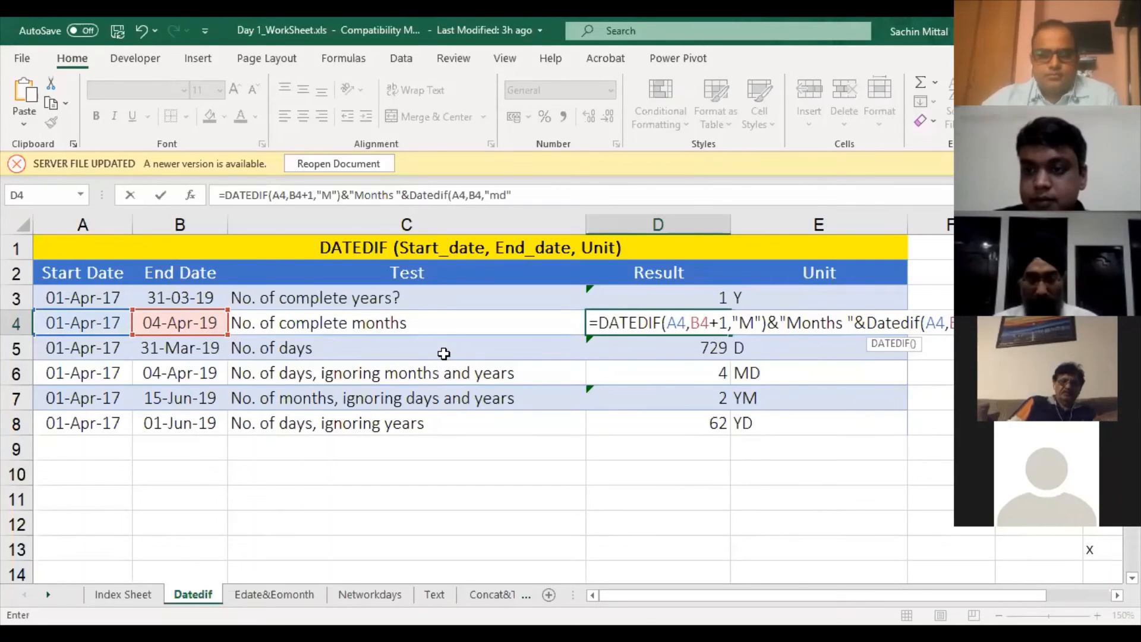
text("))
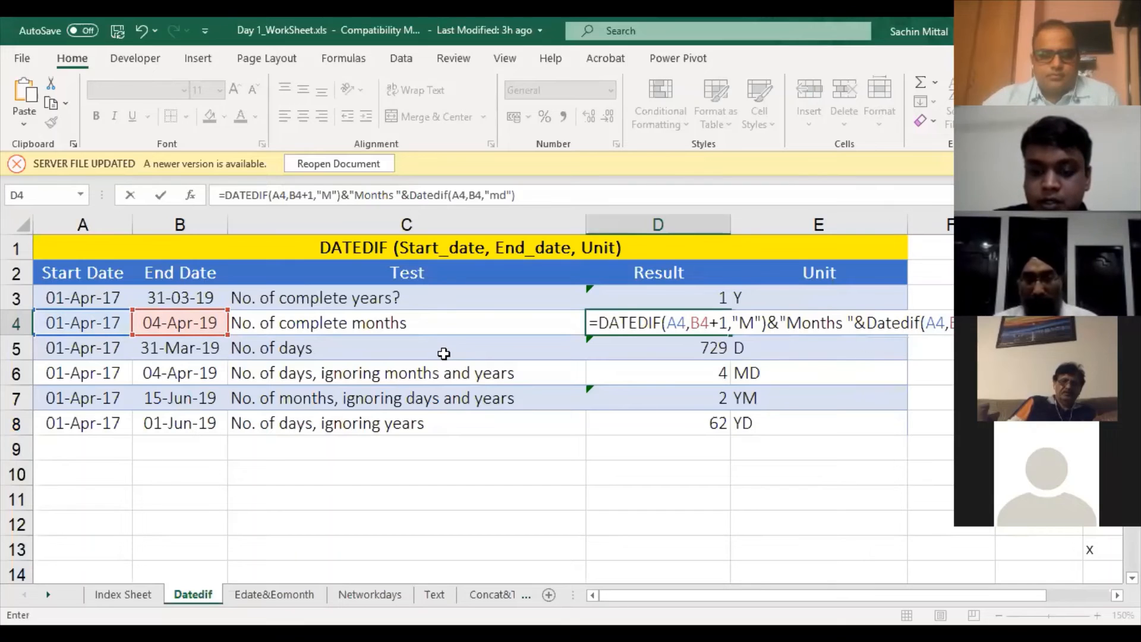
Append &" Days" to the D4 formula and enter it
text(&)
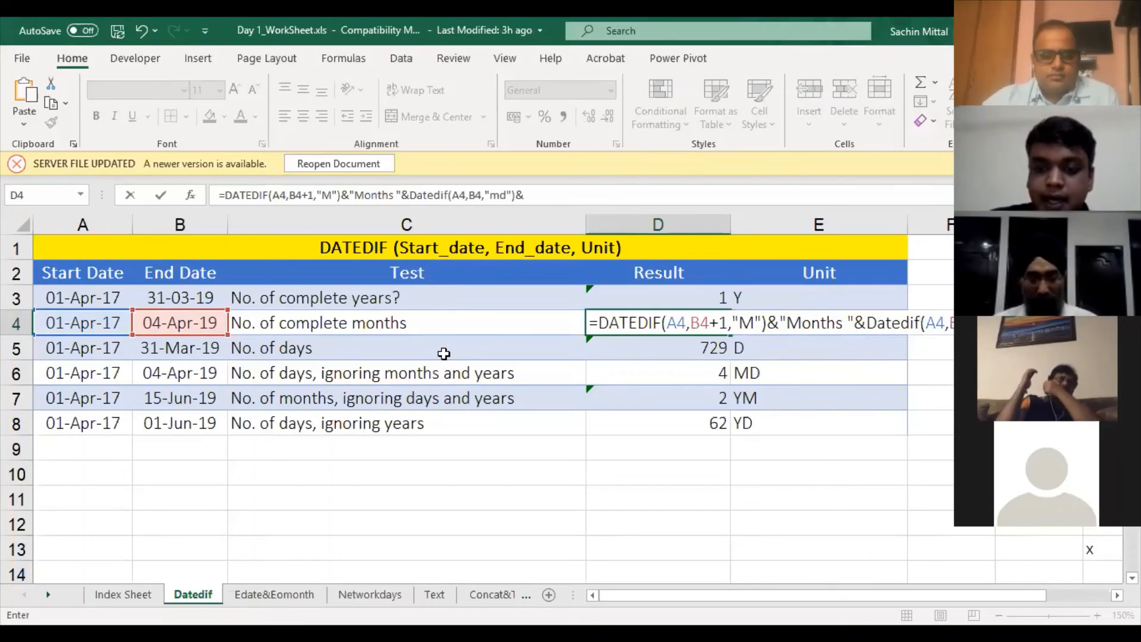
text(")
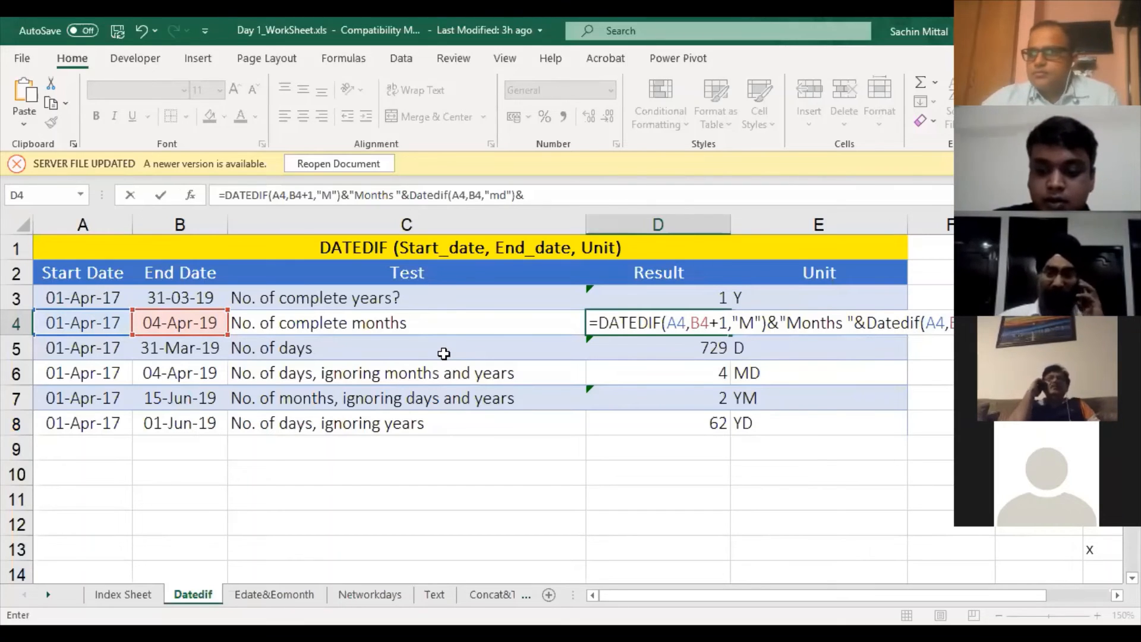
text( Days)
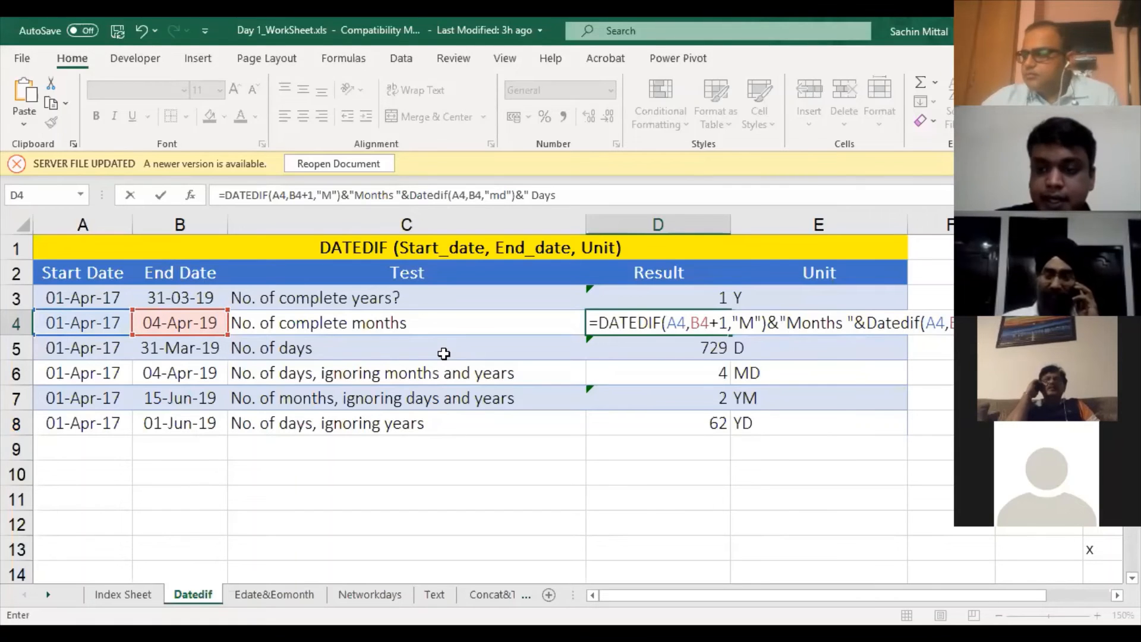
key(Return)
Insert a space before Months inside the quoted text of the D4 formula
key(Up)
key(F2)
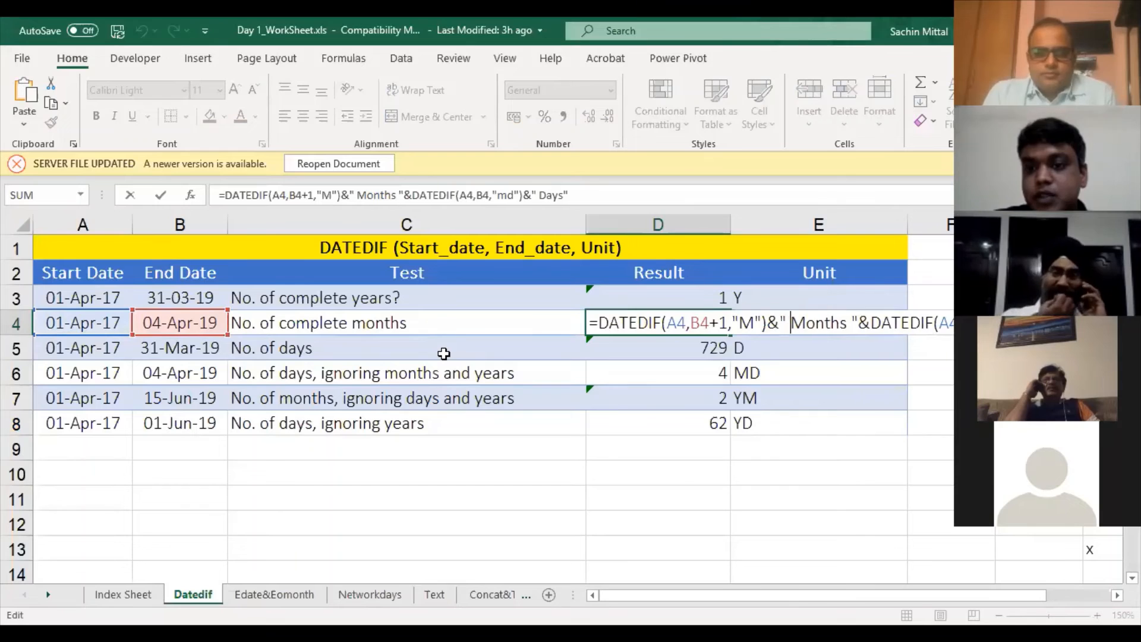
key(Return)
key(Up)
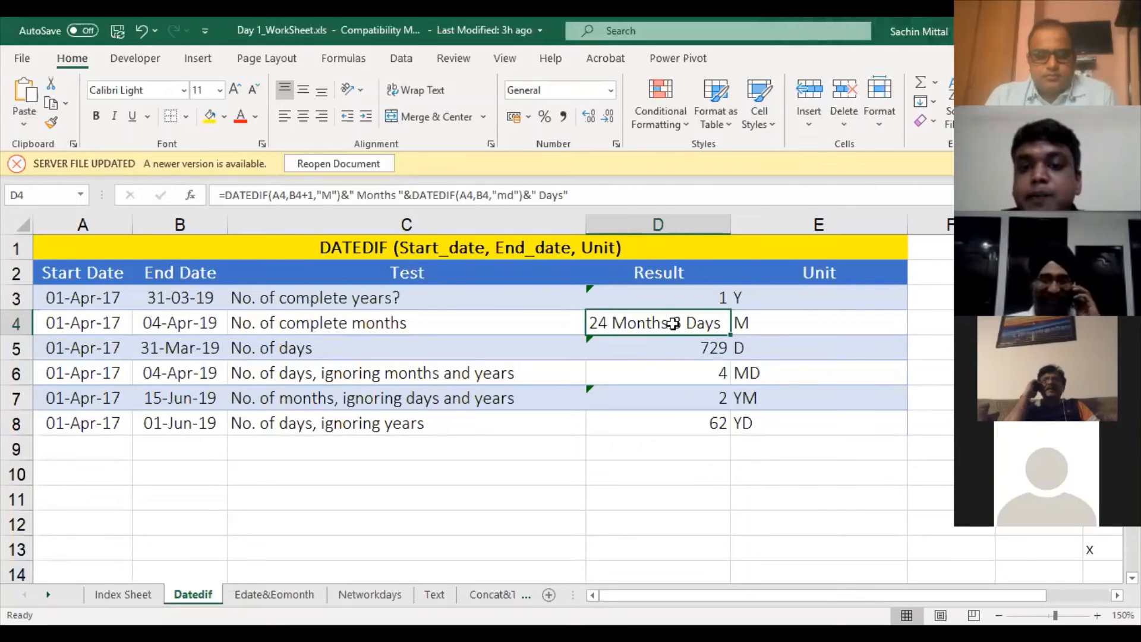
Examine the quoted " Months " text inside the D4 formula and leave the formula as it is
double_click(709, 324)
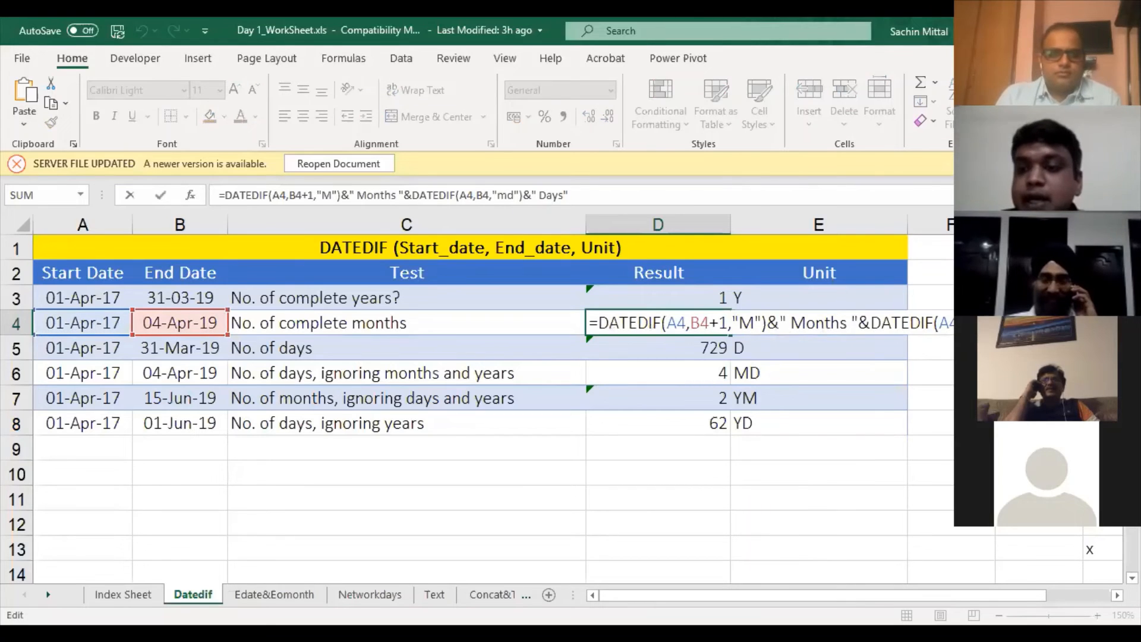
drag(853, 323, 789, 323)
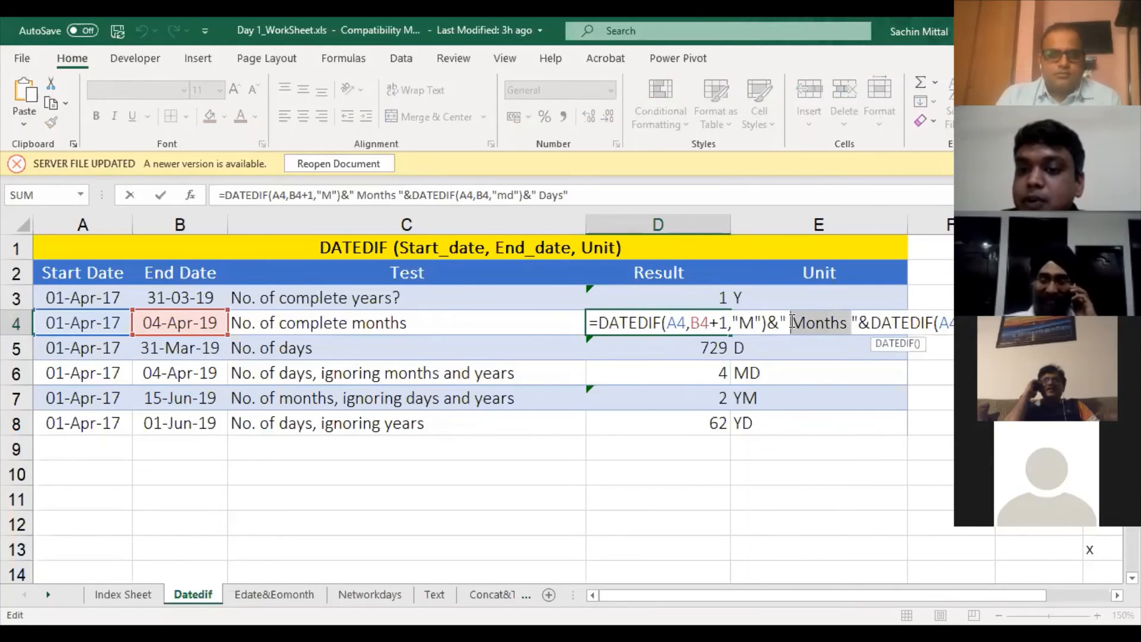
click(775, 323)
key(Escape)
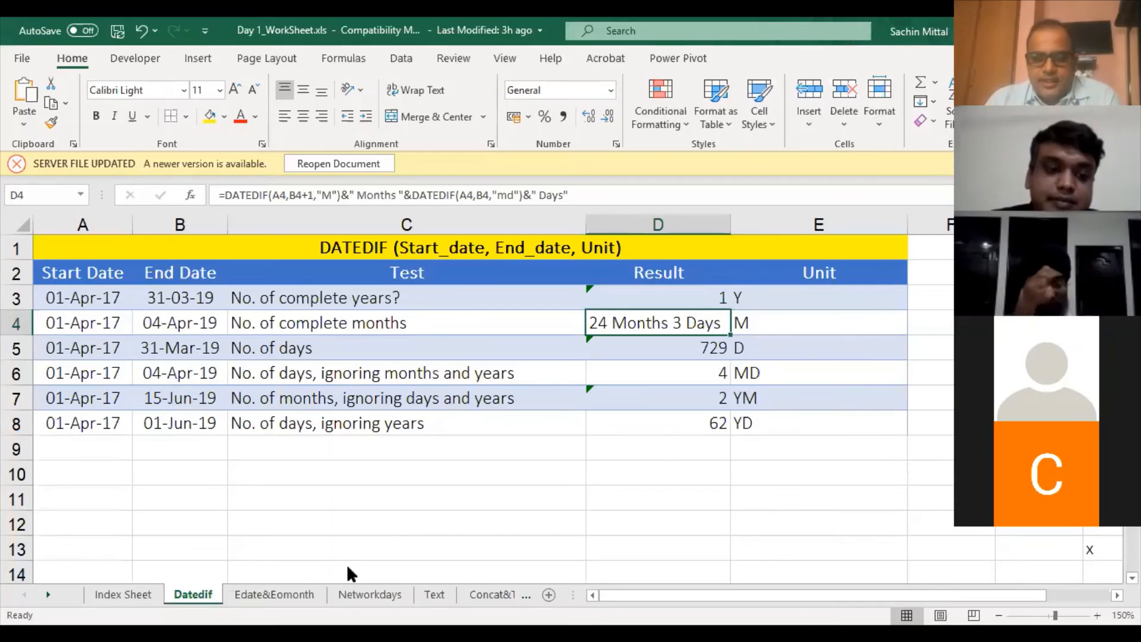
Go through the Edate&Eomonth and Networkdays sheets to the Text sheet and select the currency format result in C4
click(276, 592)
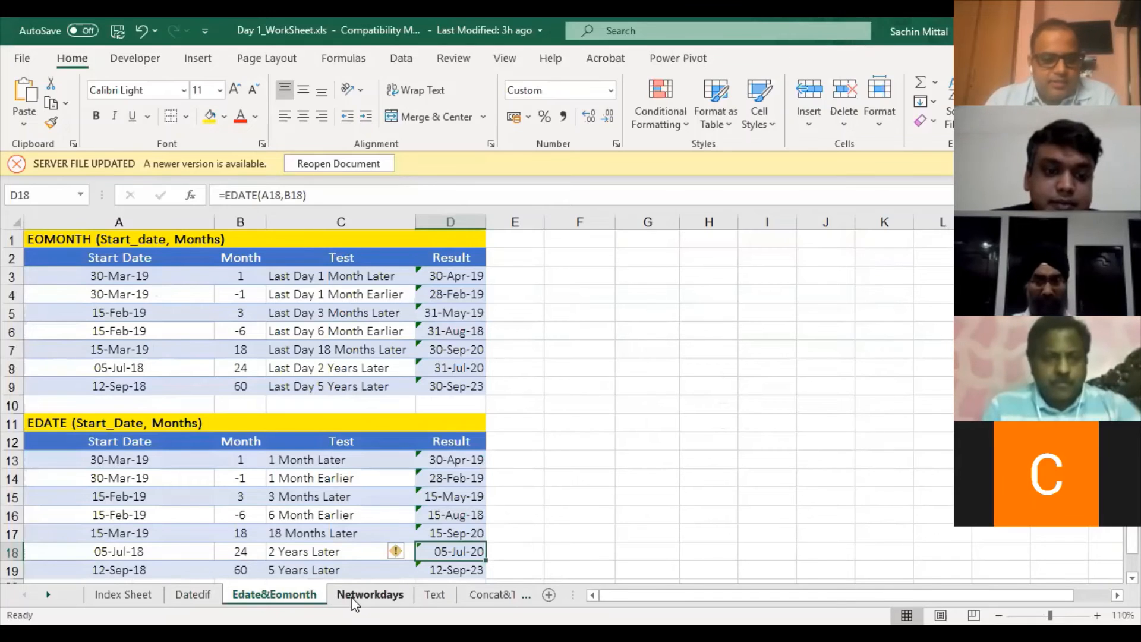
click(369, 595)
click(434, 594)
click(506, 321)
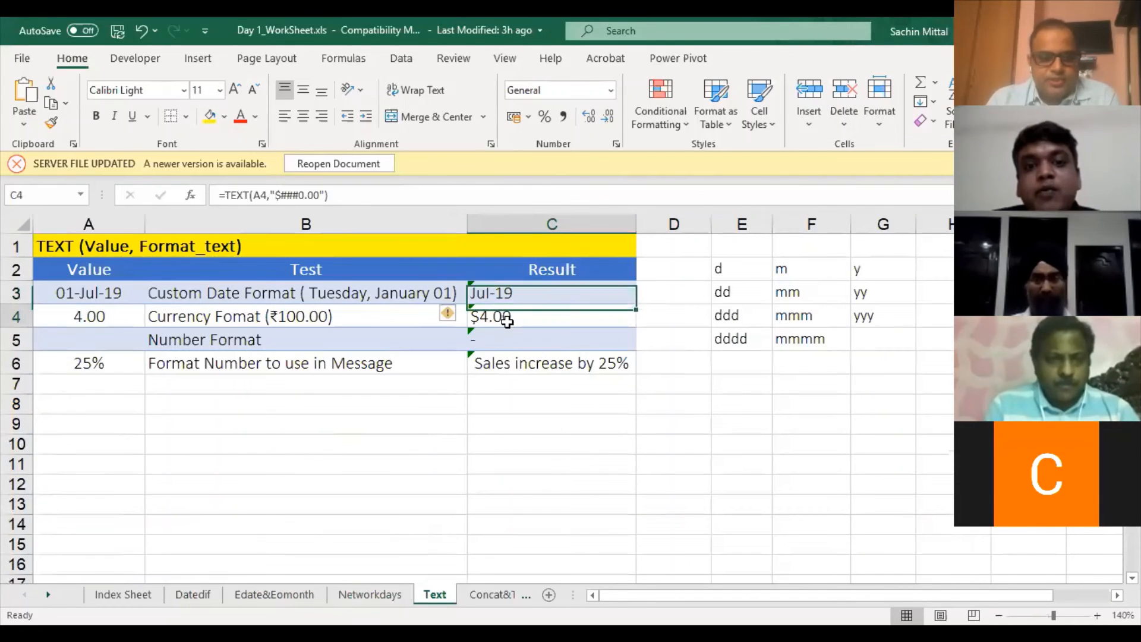
Shorten the format code in the C4 TEXT formula to "$#0.00"
double_click(507, 321)
drag(583, 317, 557, 317)
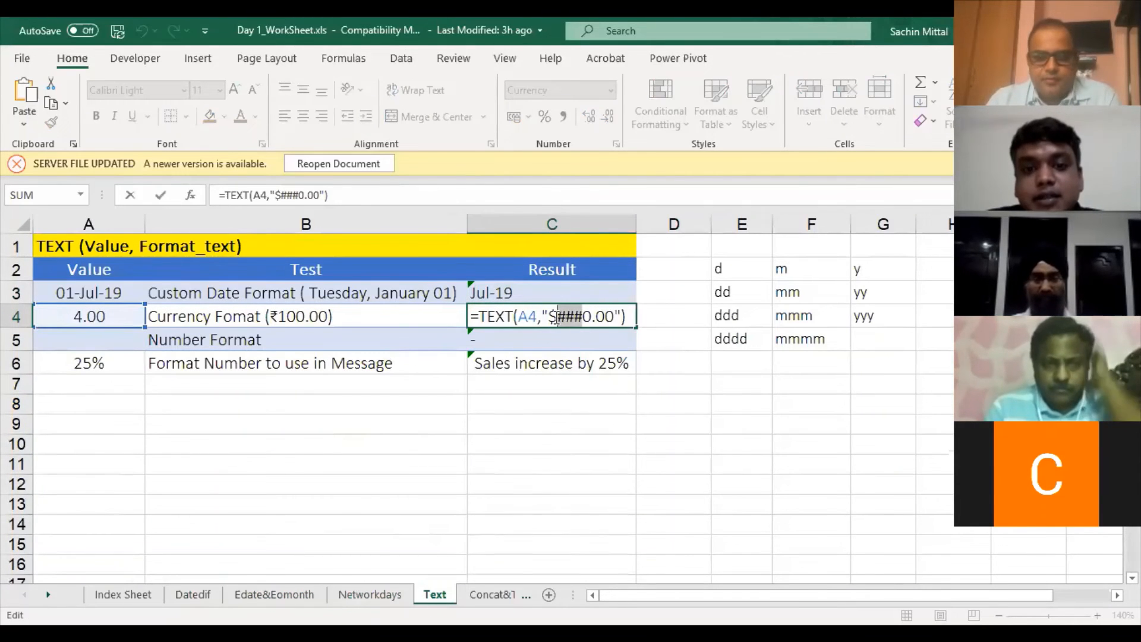
key(Delete)
key(Return)
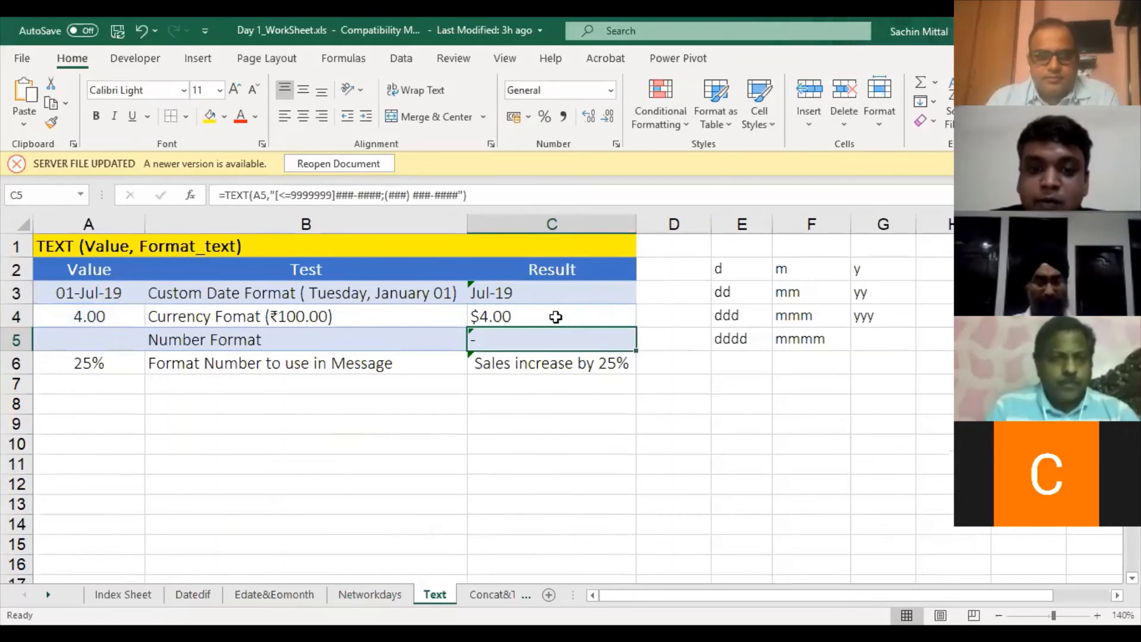
key(F2)
key(Escape)
Change the format code in the C4 formula to "$#,###0.00" to add a thousands separator
key(Up)
key(F2)
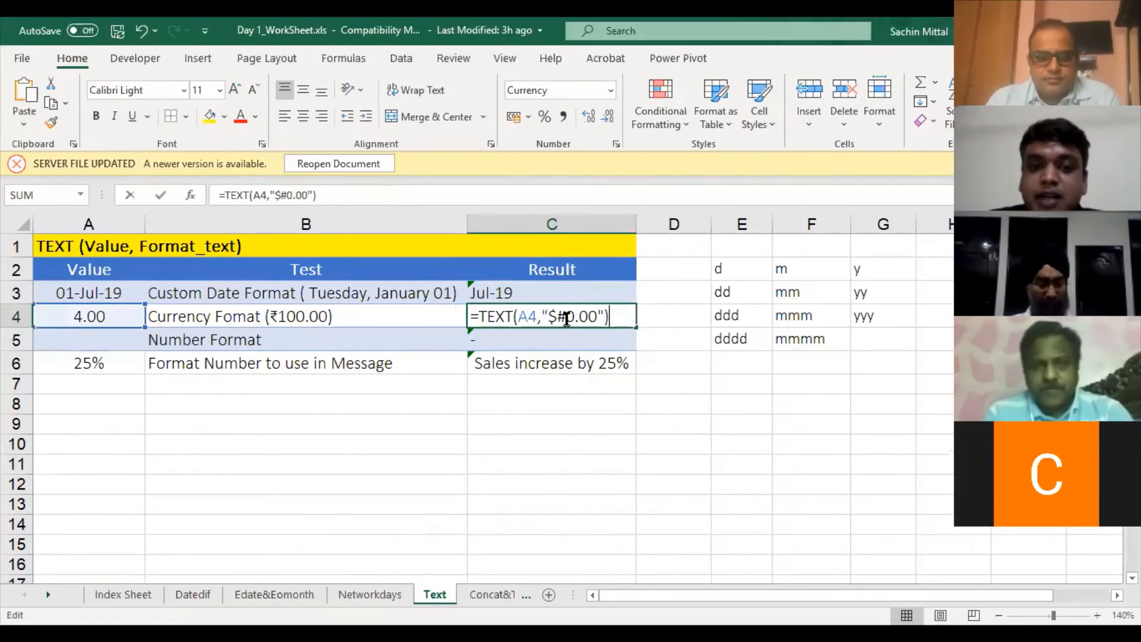
click(562, 314)
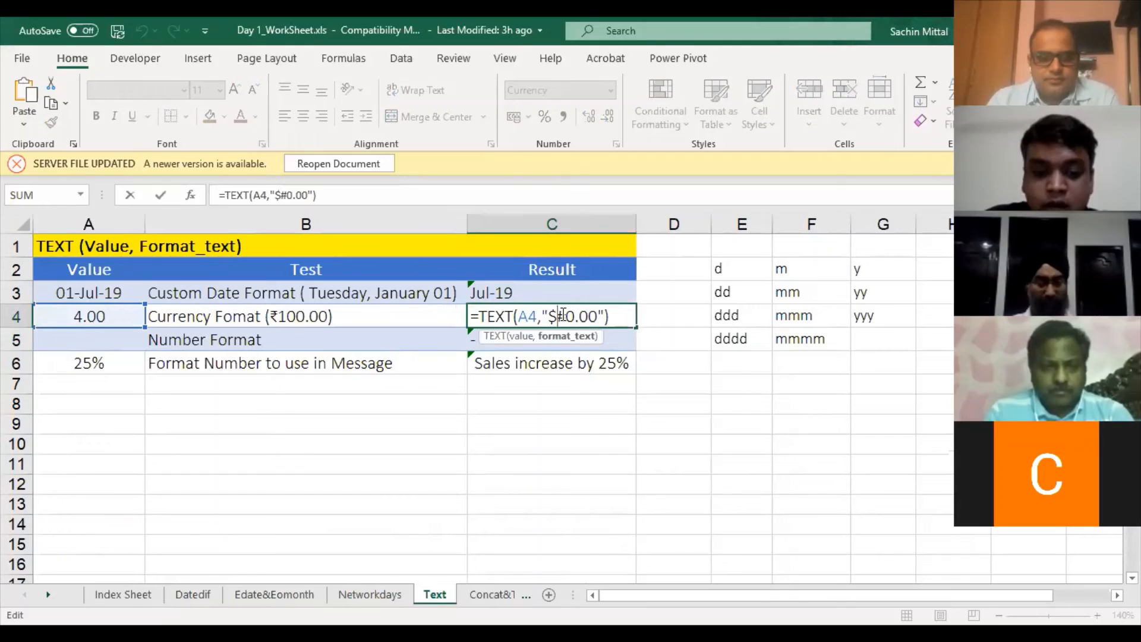
text(##)
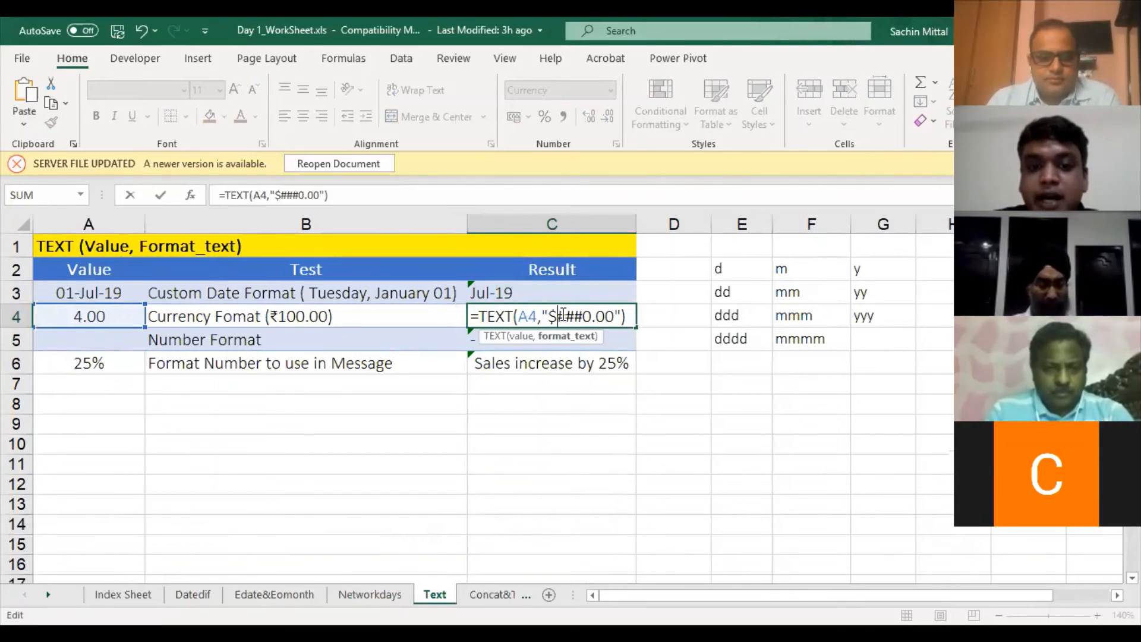
text(#,)
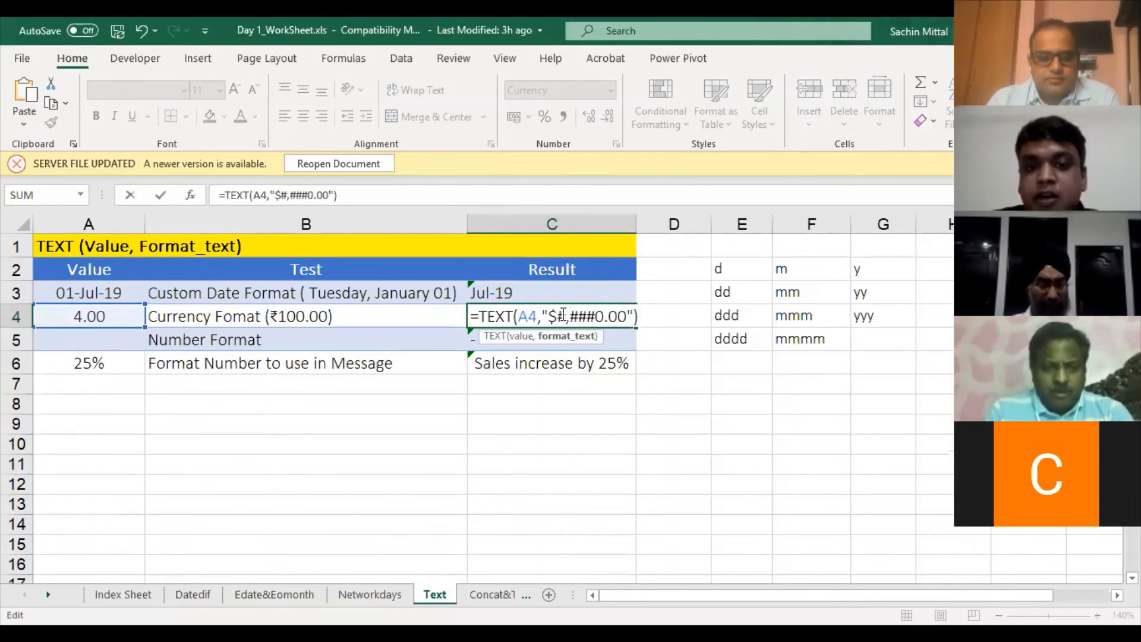
key(Return)
Enter 33333333 as the currency value in A4 to test the separator format
click(561, 314)
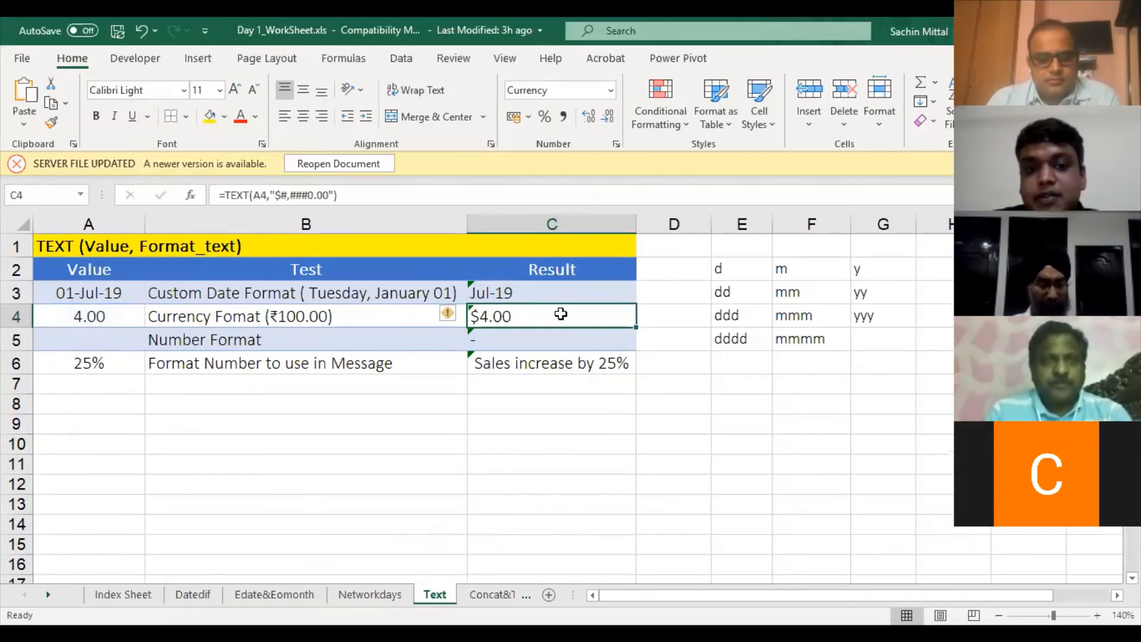
key(Left)
key(Left)
text(3)
text(3333)
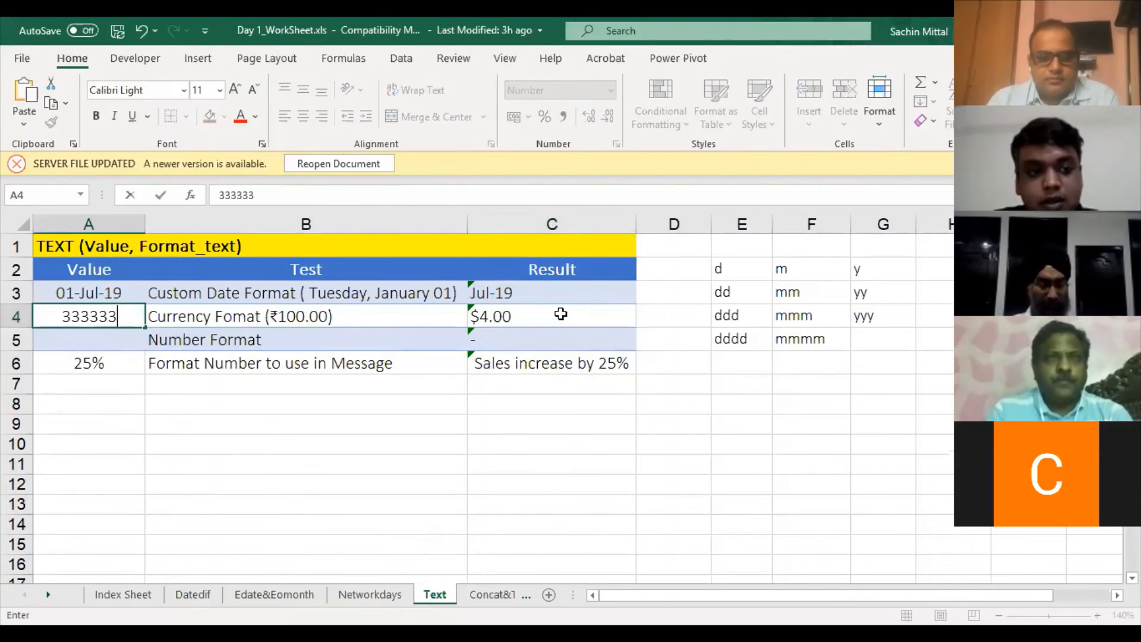
key(ctrl+Return)
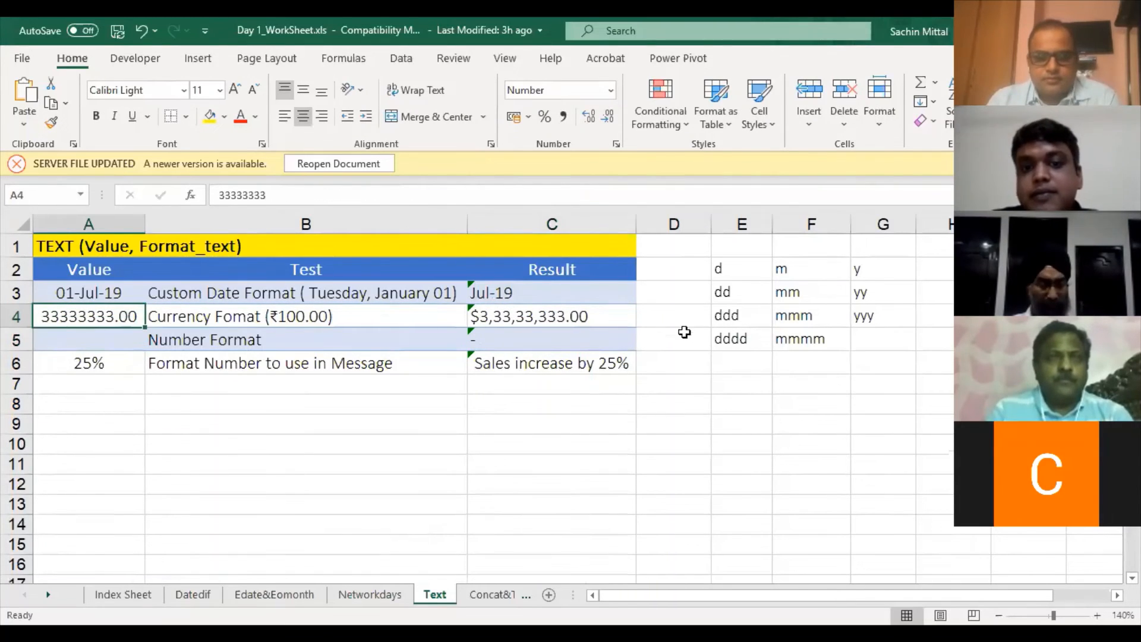
Clear the currency test value in A4
key(F2)
key(Escape)
key(Delete)
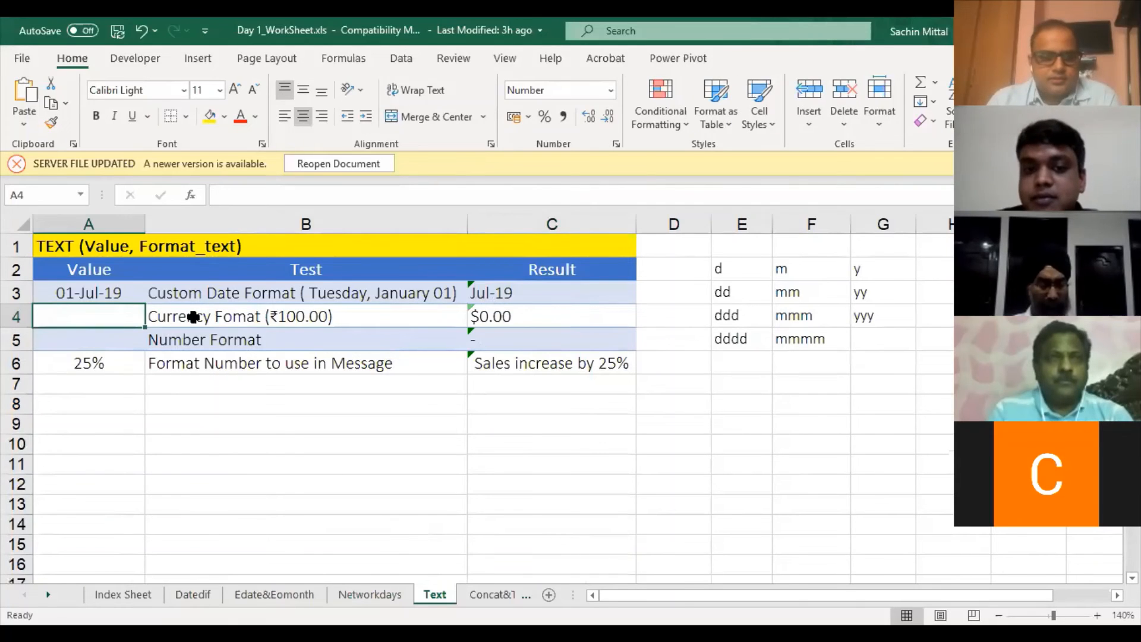
Examine the 0 placeholder before the decimal point in the C4 format code
click(475, 316)
key(F2)
key(Escape)
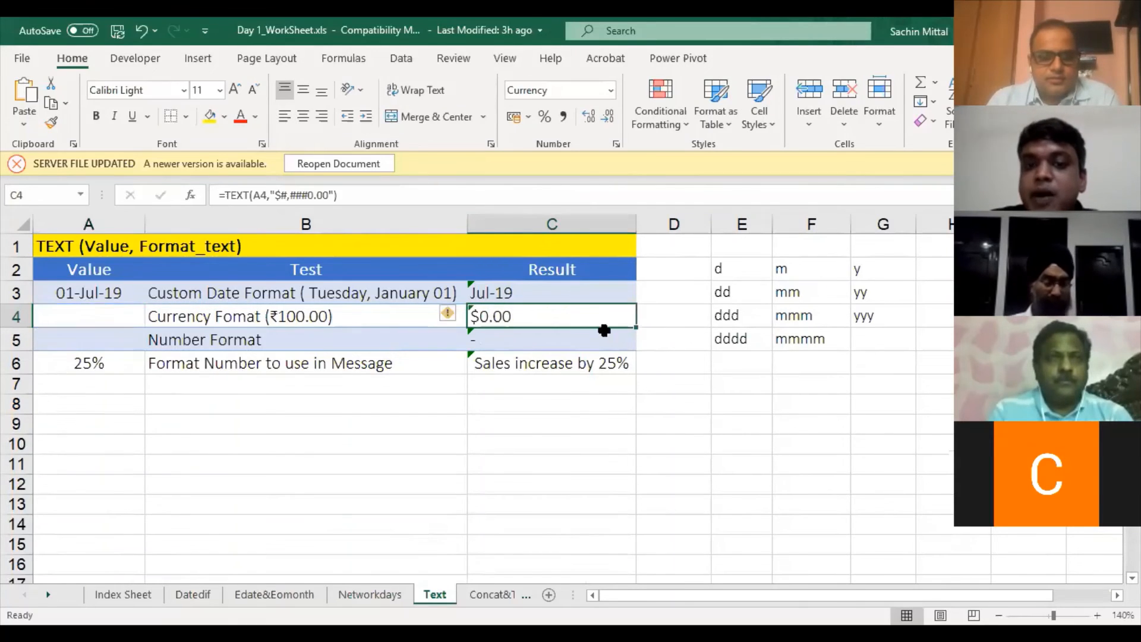
key(F2)
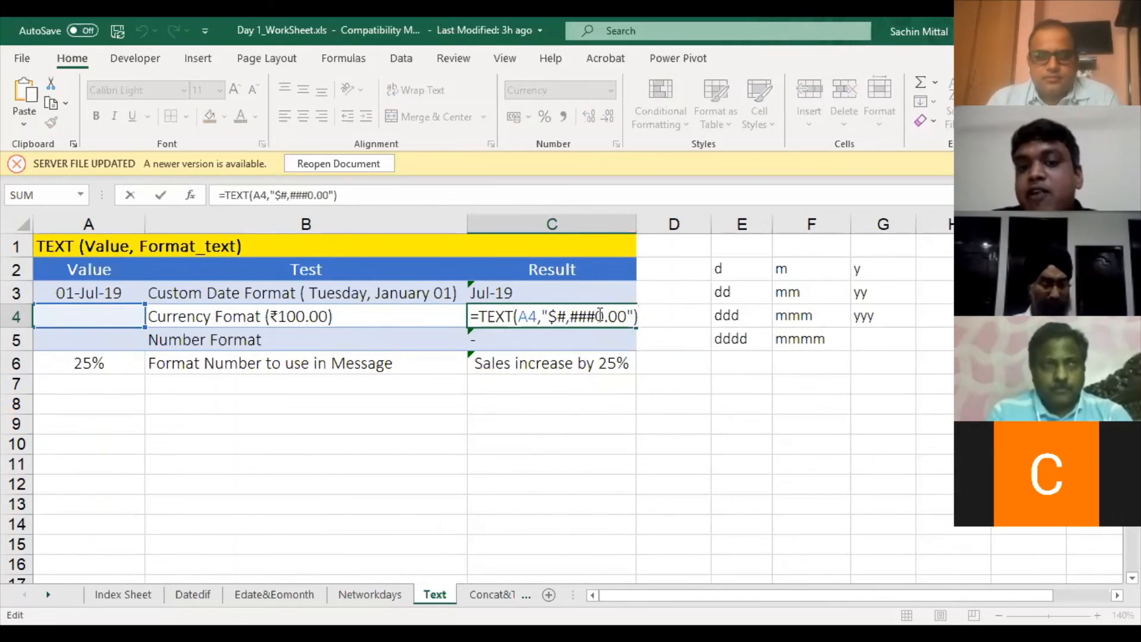
drag(605, 317, 597, 317)
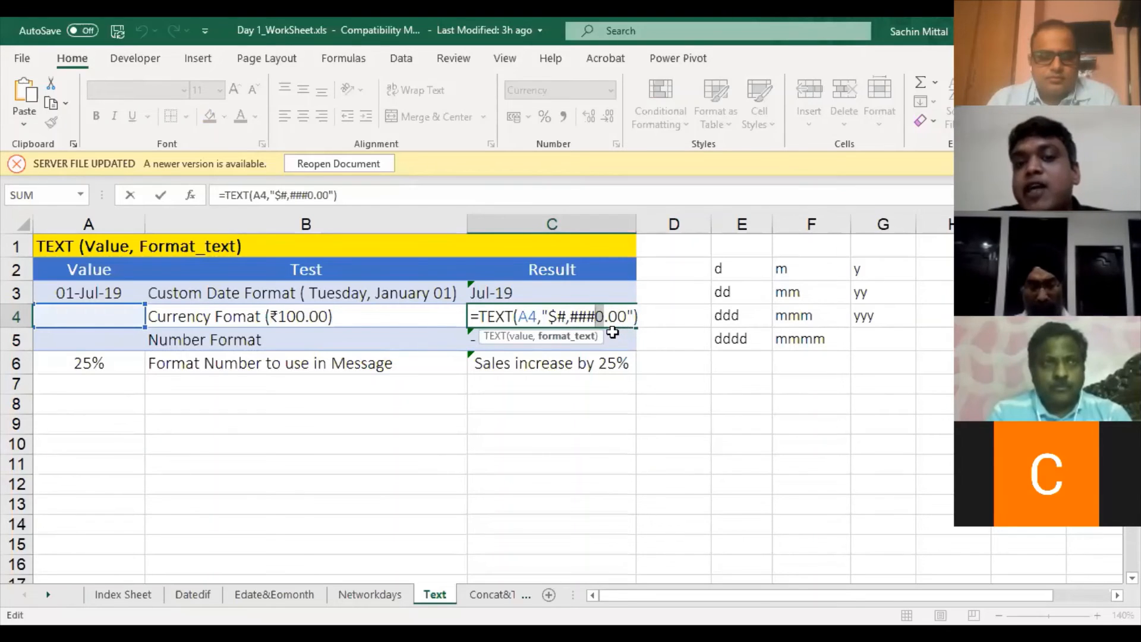
key(ctrl+Return)
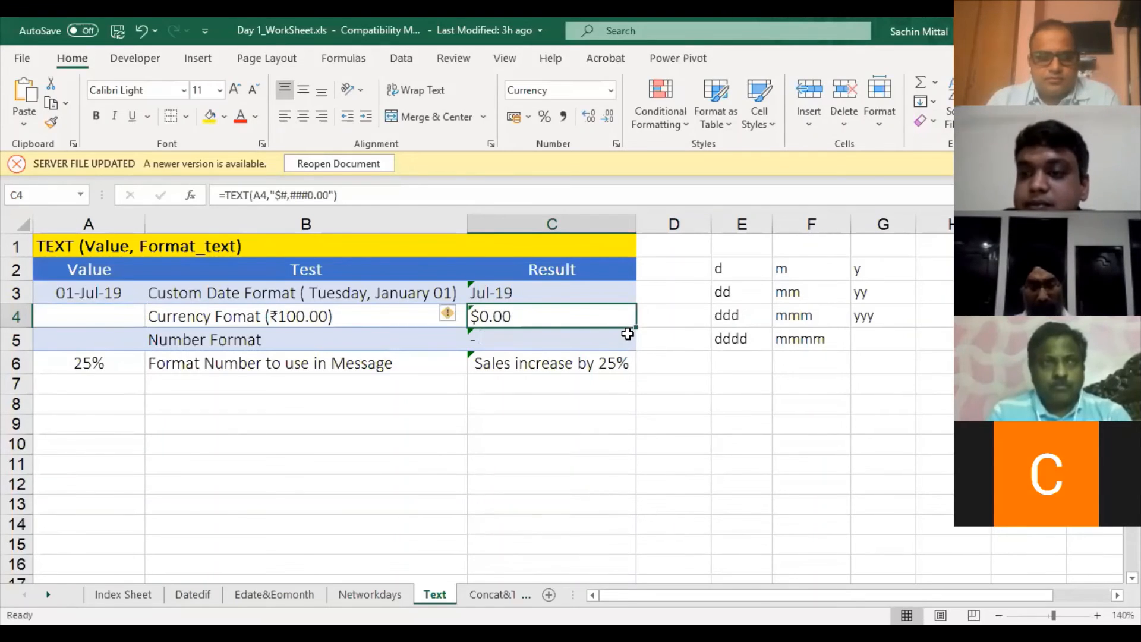
Remove the dollar sign from the format code in the C4 formula
key(F2)
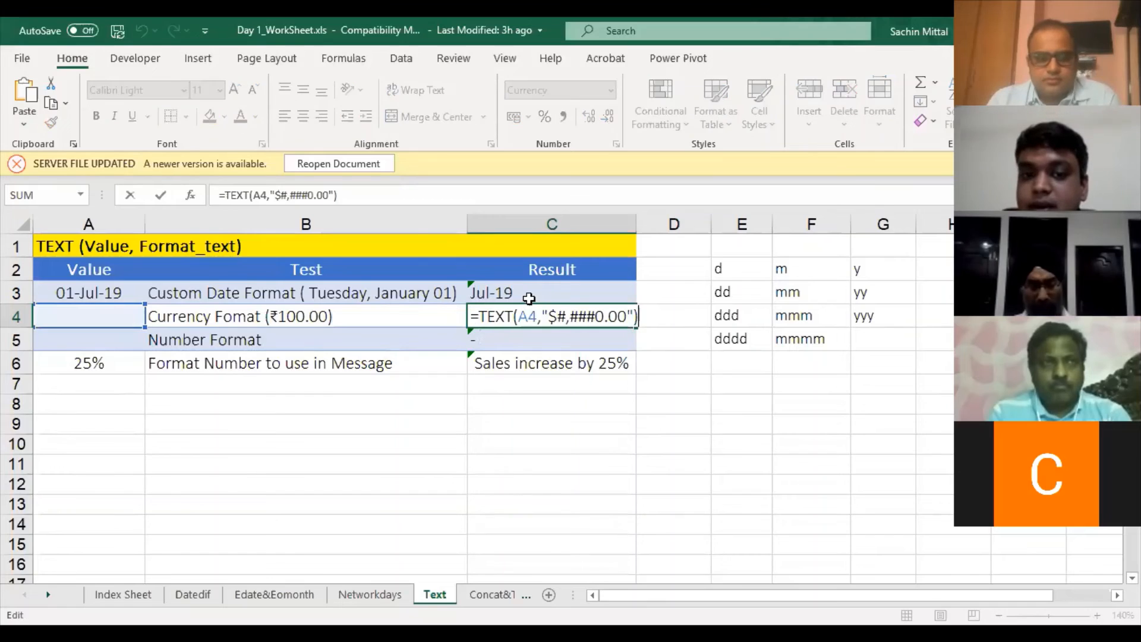
click(556, 318)
key(BackSpace)
key(Return)
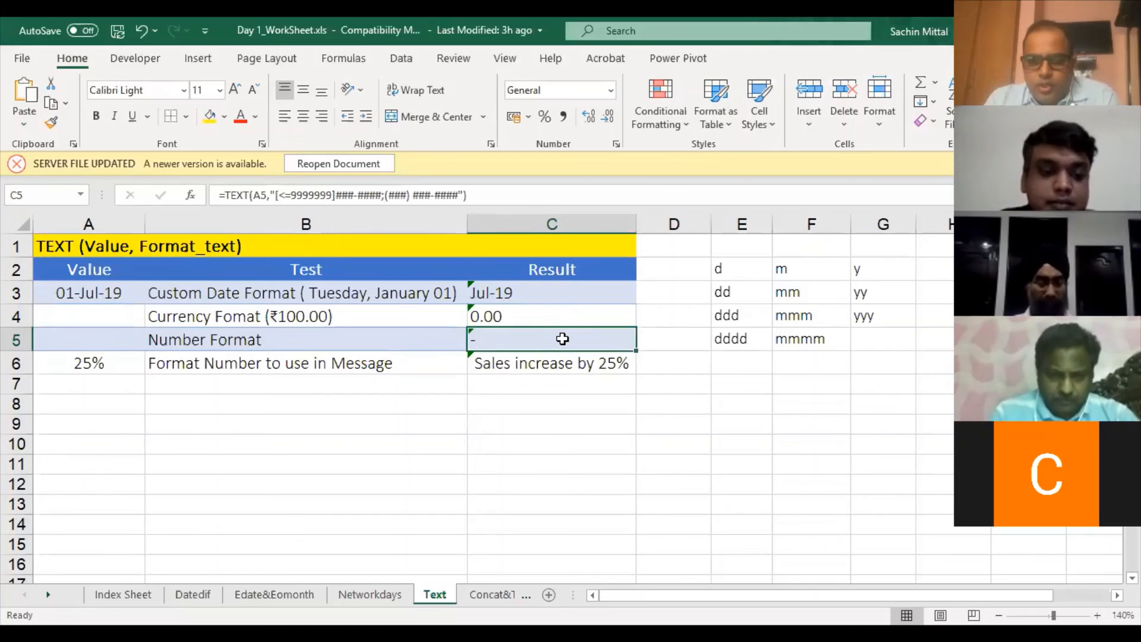
Look at the Concat&Textjoin and Advanced Filter sheets and go back to the Networkdays sheet
click(491, 594)
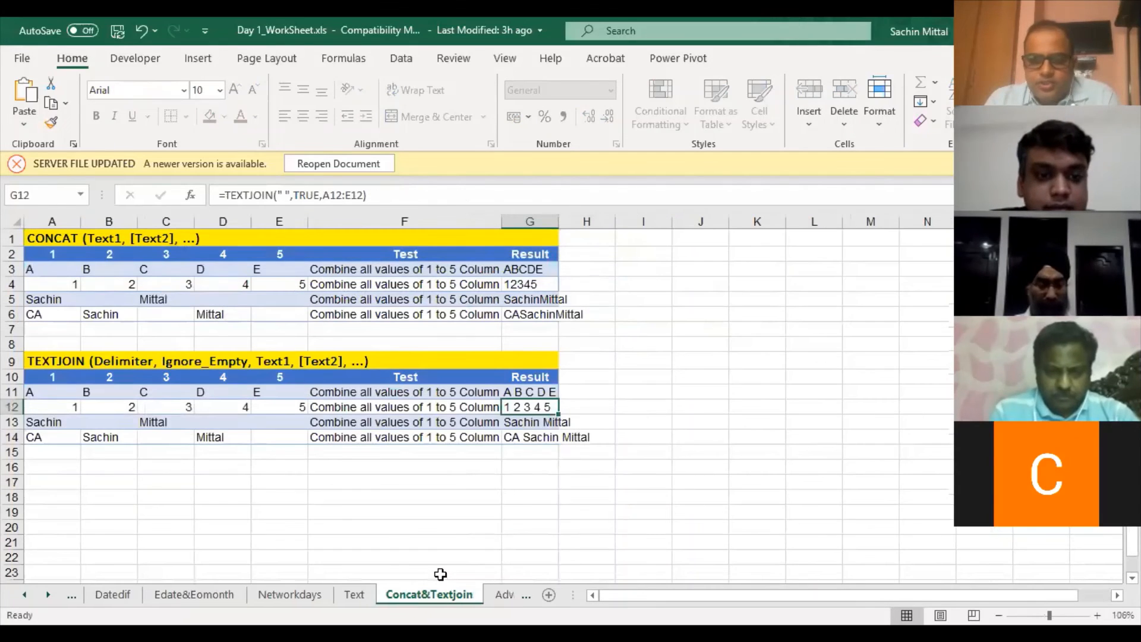
key(ctrl+Page_Down)
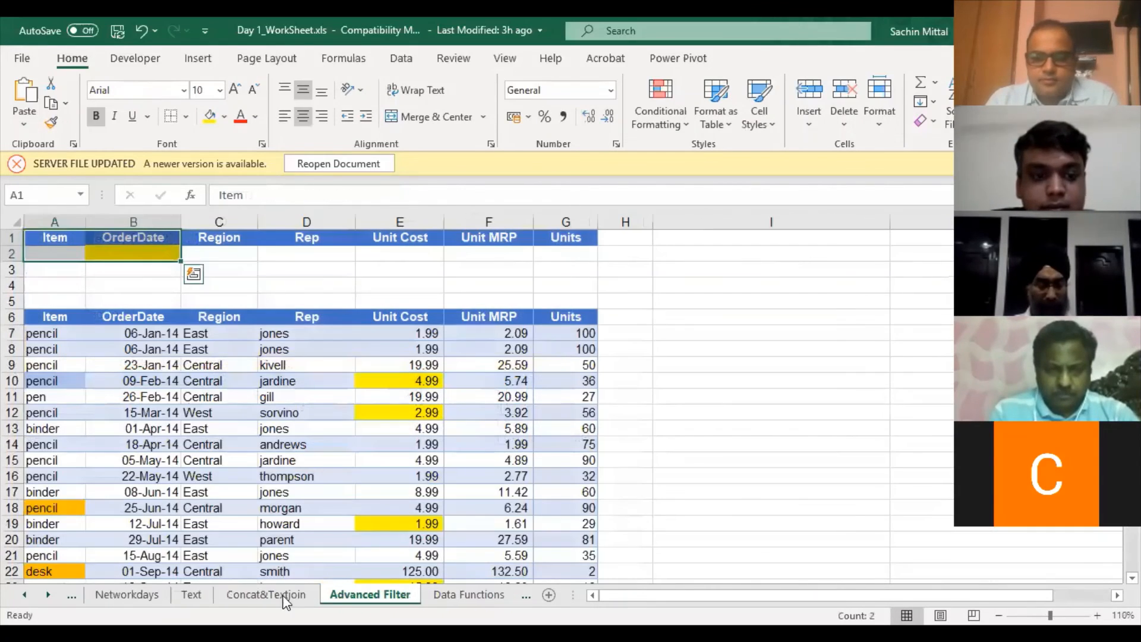
click(154, 594)
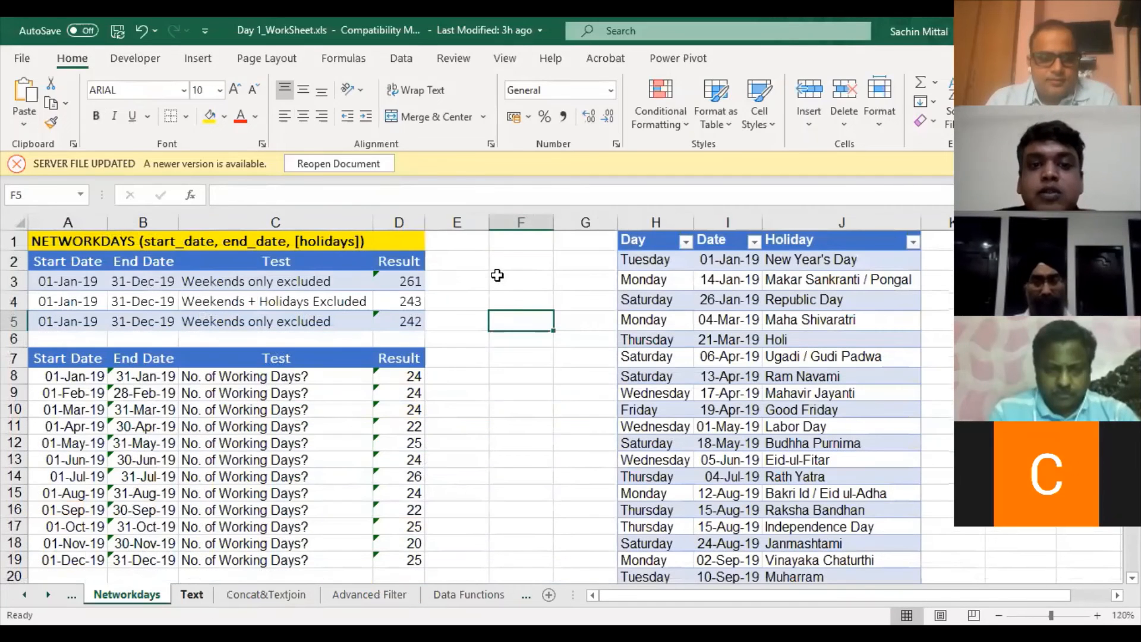
Enter =A3+180 in F3 to add 180 days to the start date in A3
click(499, 277)
text(=)
key(Left)
key(Left)
key(Left)
key(Left)
key(Left)
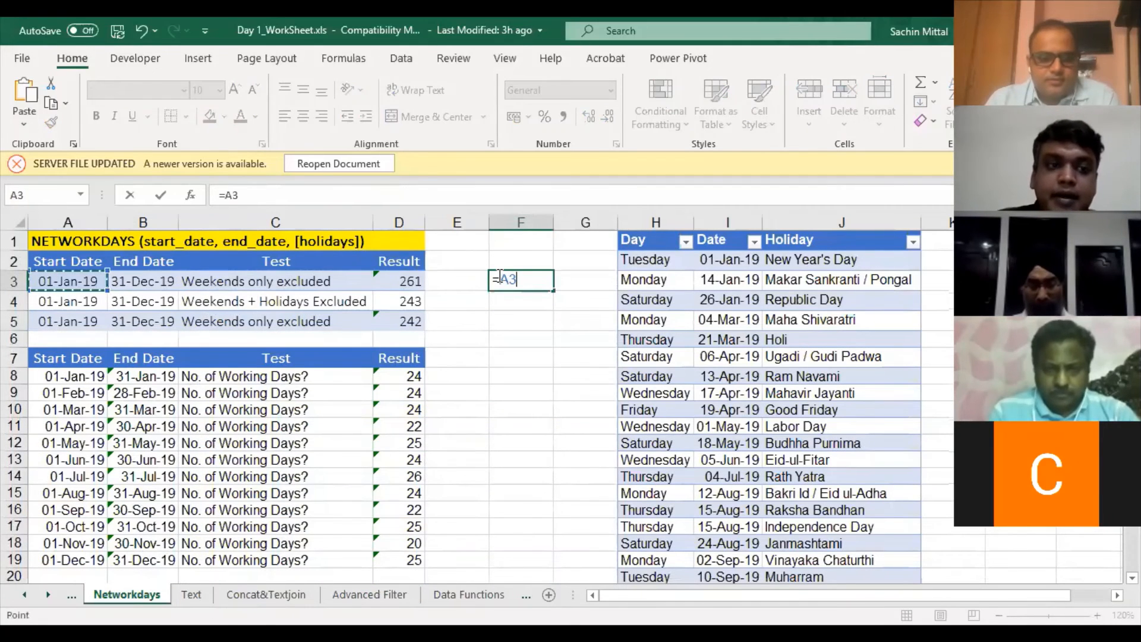
text(+1)
key(Return)
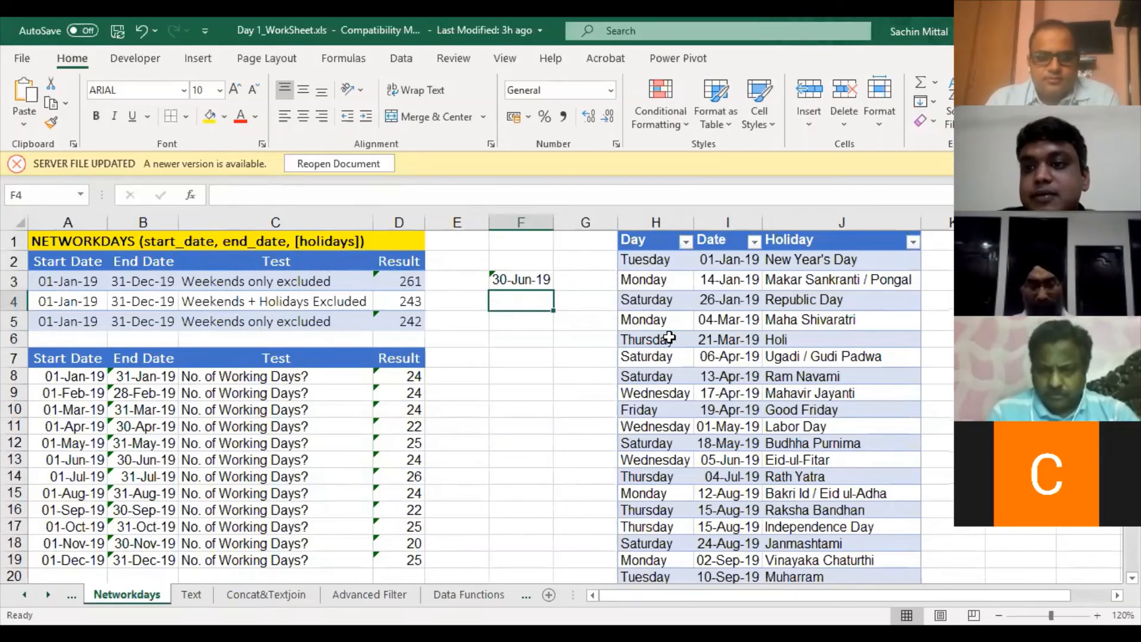
Clear the trial date formula in F3 and switch to the Edate&Eomonth sheet
click(541, 281)
key(Delete)
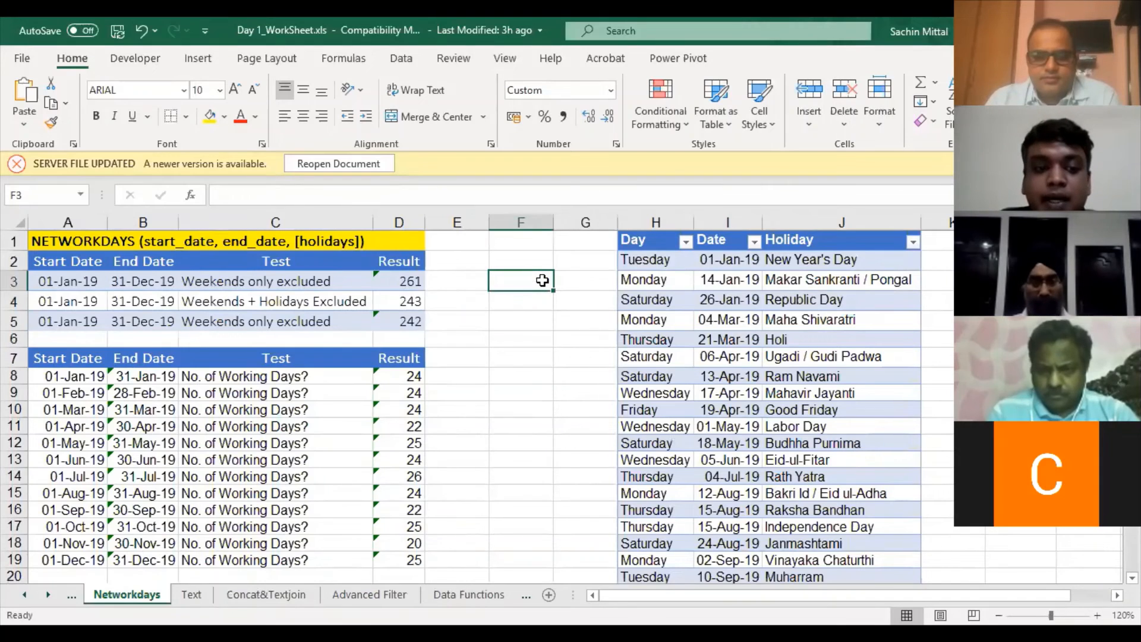
click(25, 594)
click(25, 595)
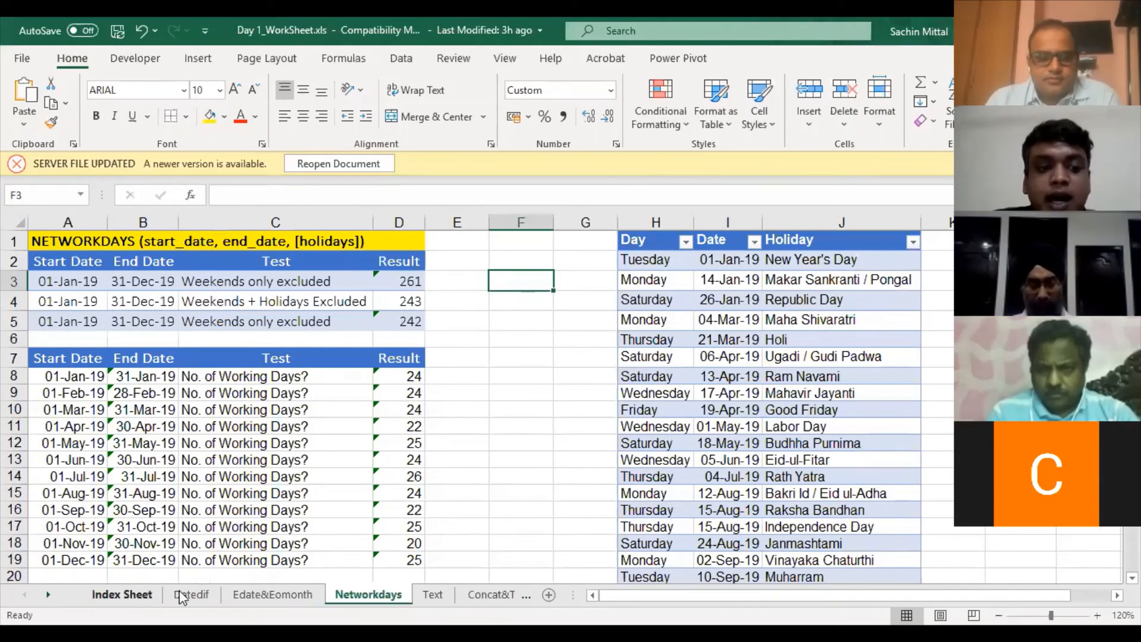
click(270, 595)
Enter the date 1-4-18 in F2, beside the EOMONTH table
click(580, 256)
text(1-)
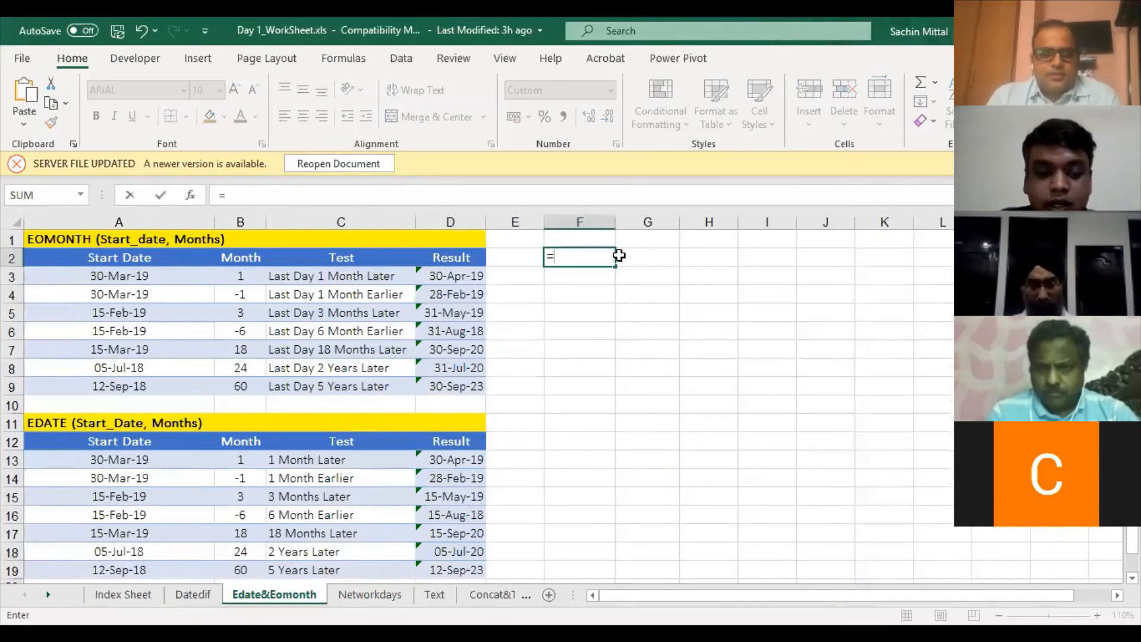
text(4-)
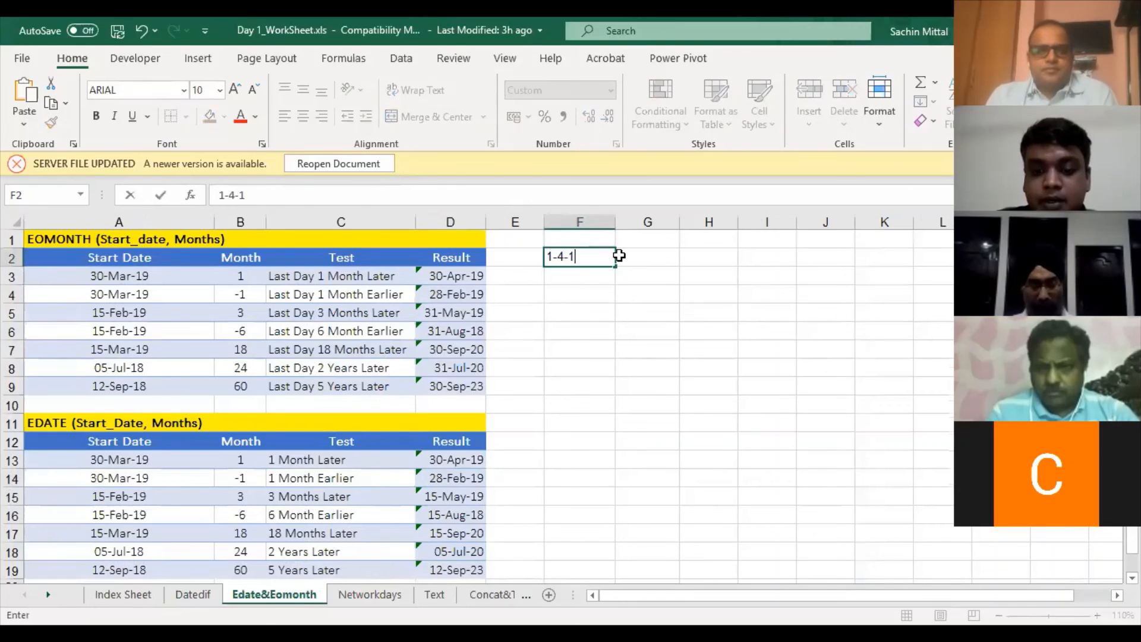
text(18)
key(Return)
Change the year of the date in F2 to 2020
key(Up)
key(F2)
key(BackSpace)
key(BackSpace)
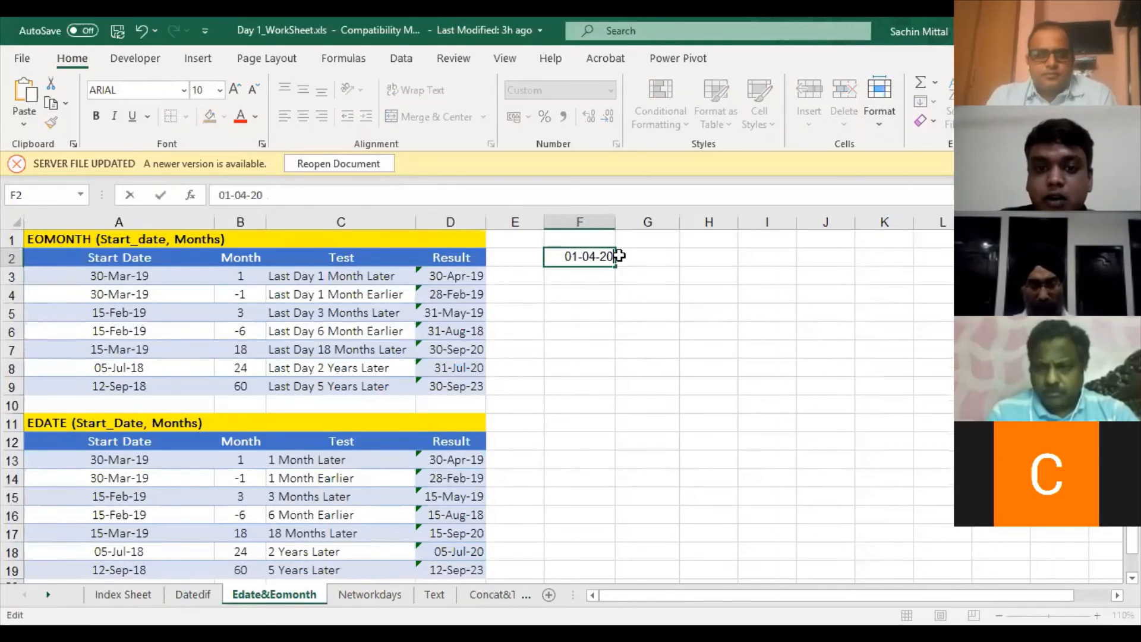
text(20)
key(Return)
Enter =F2+180 in G2 to add 180 days to the date in F2
click(619, 256)
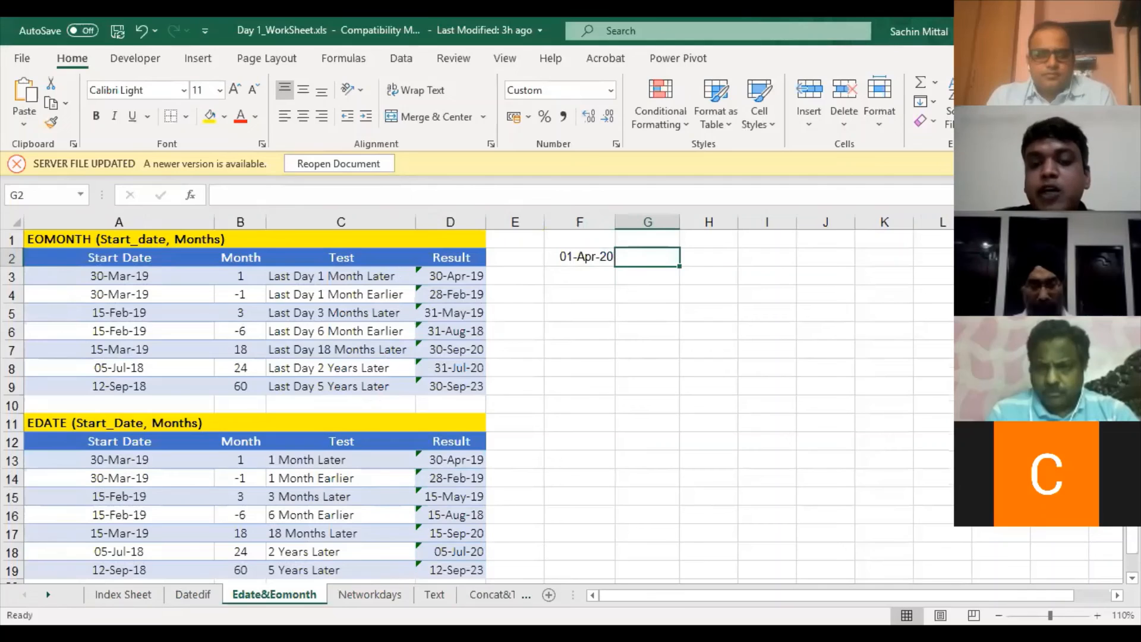
text(=)
key(Left)
text(+1)
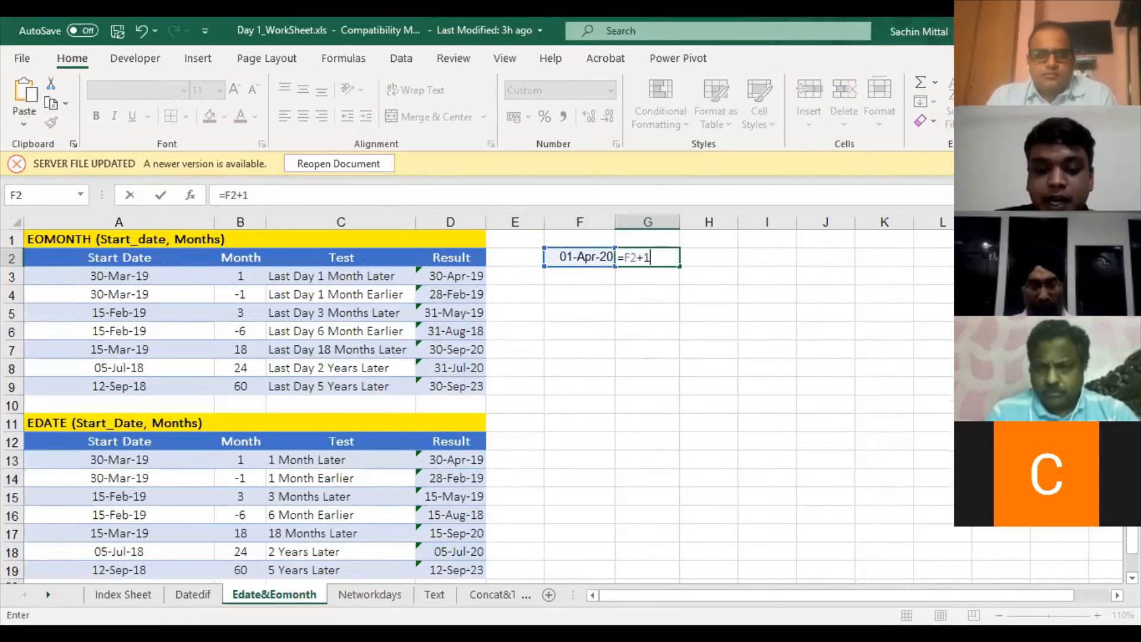
text(80)
key(Return)
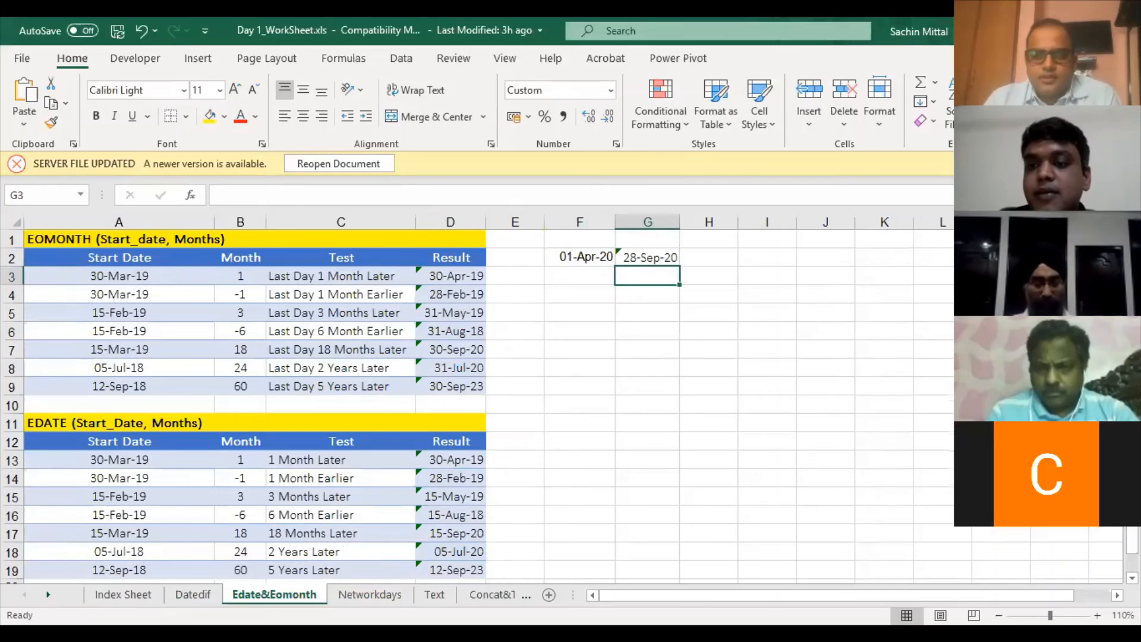
Delete the trial date and formula in F2:G2 and return to the first cell of row 2
key(Up)
key(shift+Left)
key(Delete)
key(Home)
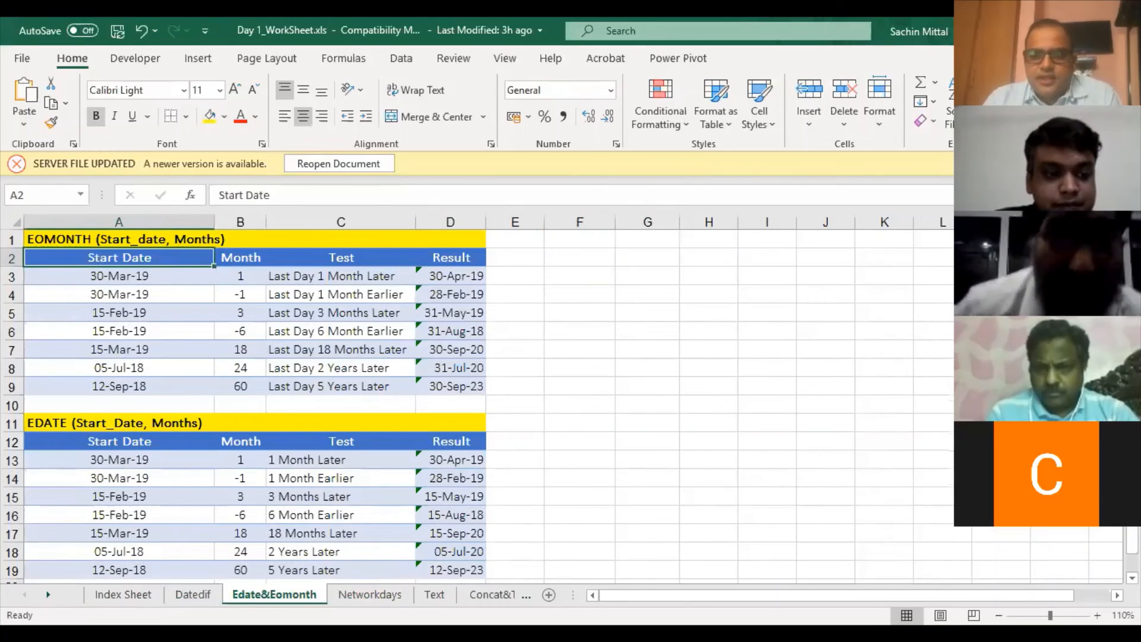
Open the Text sheet and inspect the currency-format TEXT formula in C4 without changing it
click(48, 594)
click(51, 594)
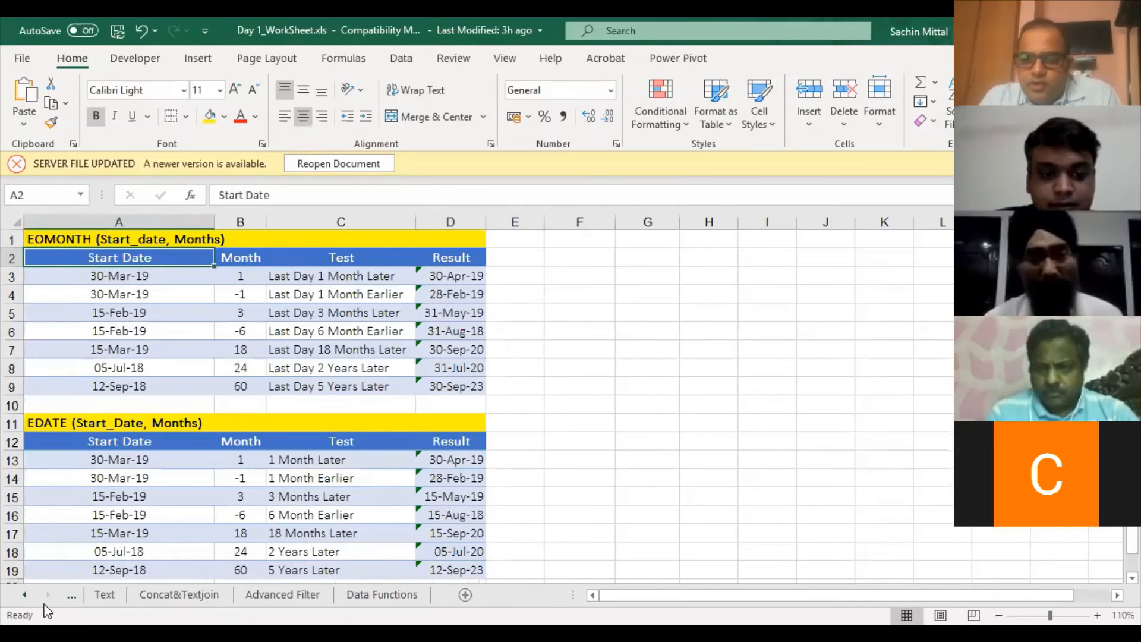
click(25, 596)
click(25, 595)
click(25, 595)
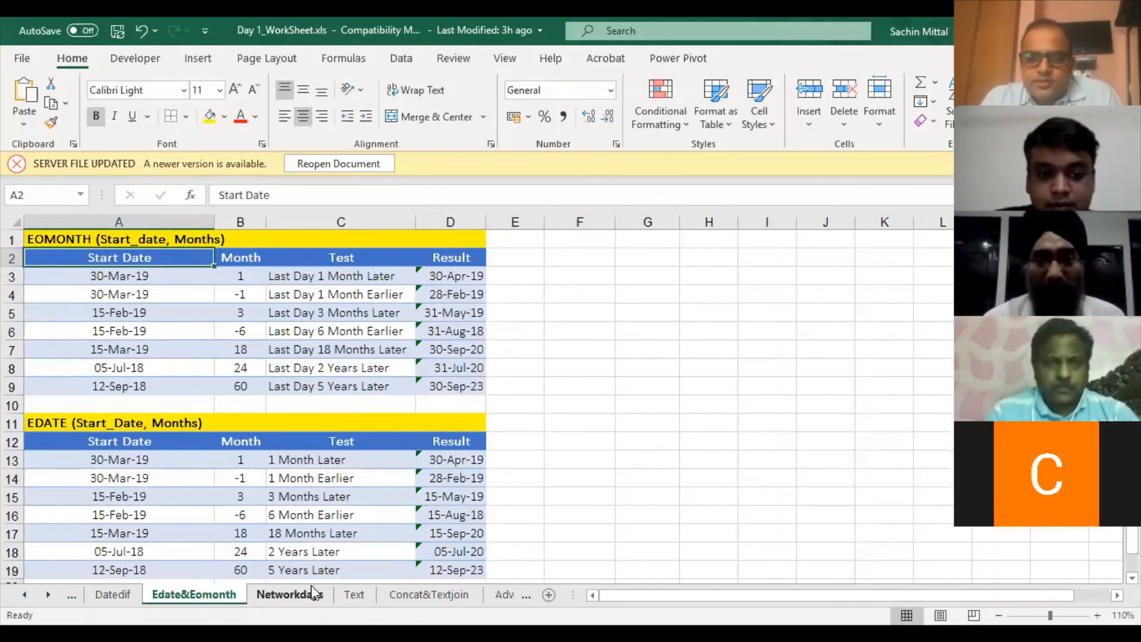
click(354, 594)
click(512, 312)
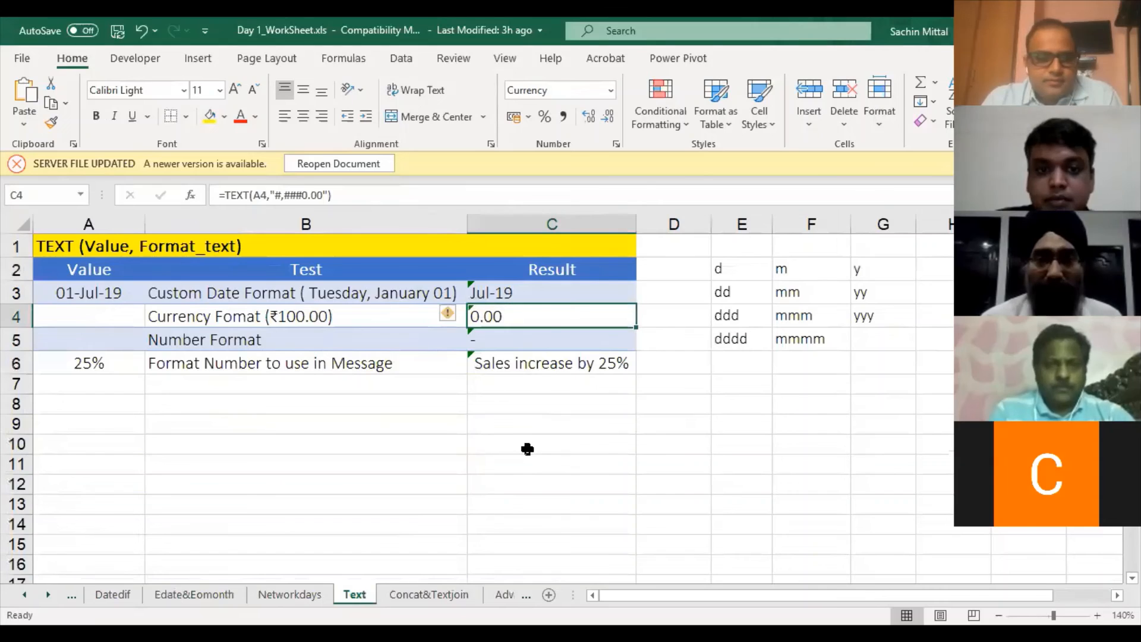
key(F2)
key(Escape)
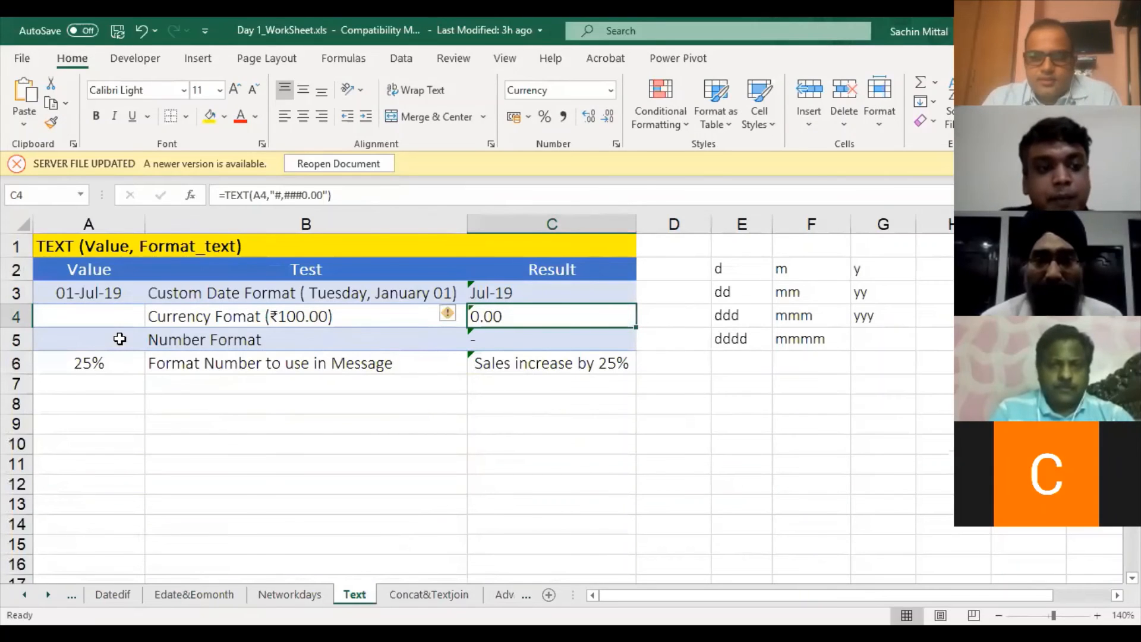
Enter 00001 in A4 as the value for the Currency Format row
click(133, 318)
text(0001)
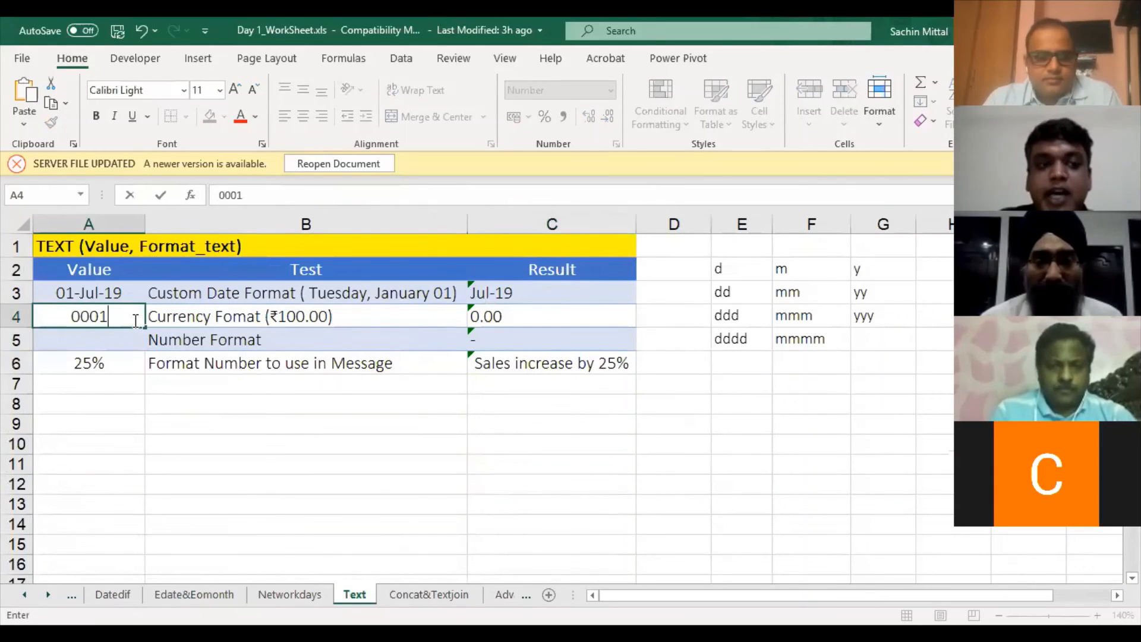
text(1)
key(BackSpace)
key(BackSpace)
text(01)
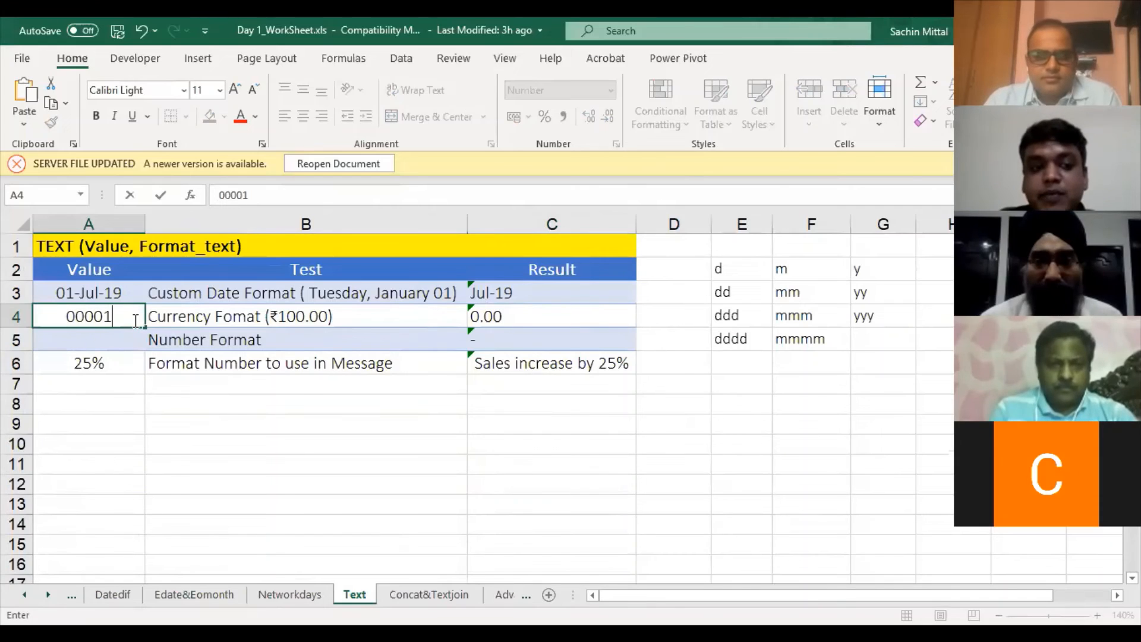
key(Return)
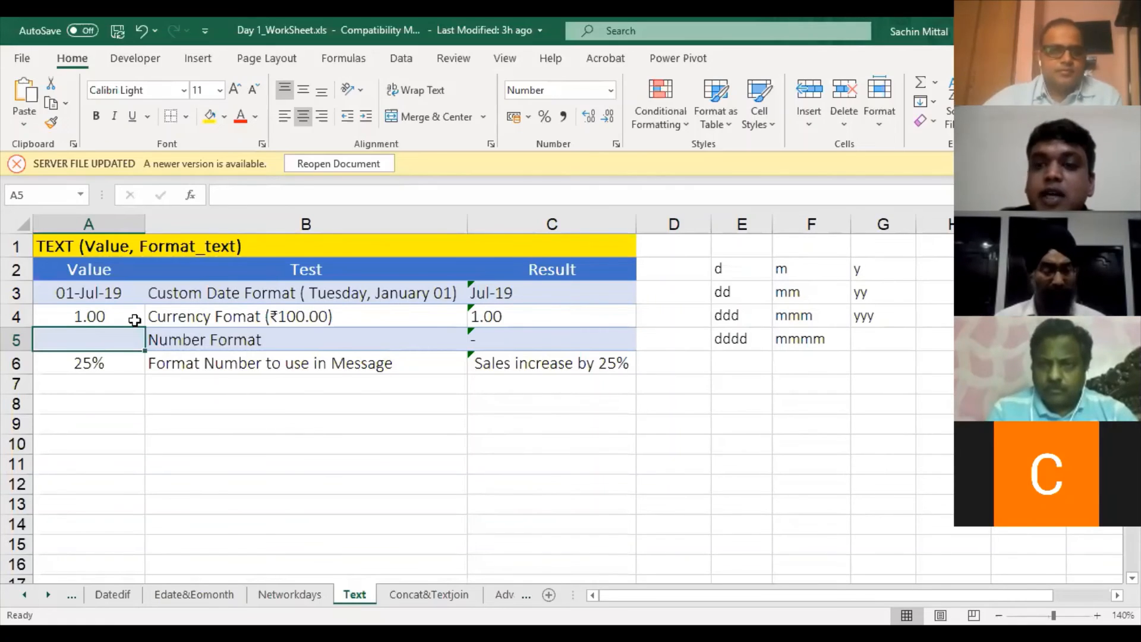
Change the format code of the TEXT formula in C4 to "#,#000.00" so it pads with leading zeros
click(131, 313)
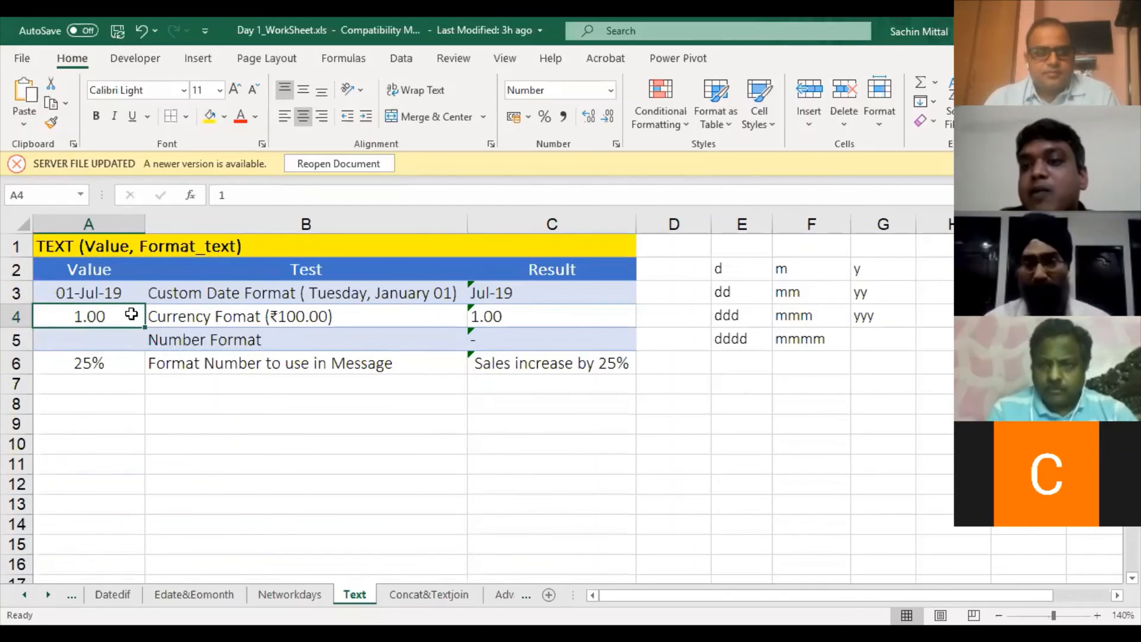
key(Right)
key(Right)
key(F2)
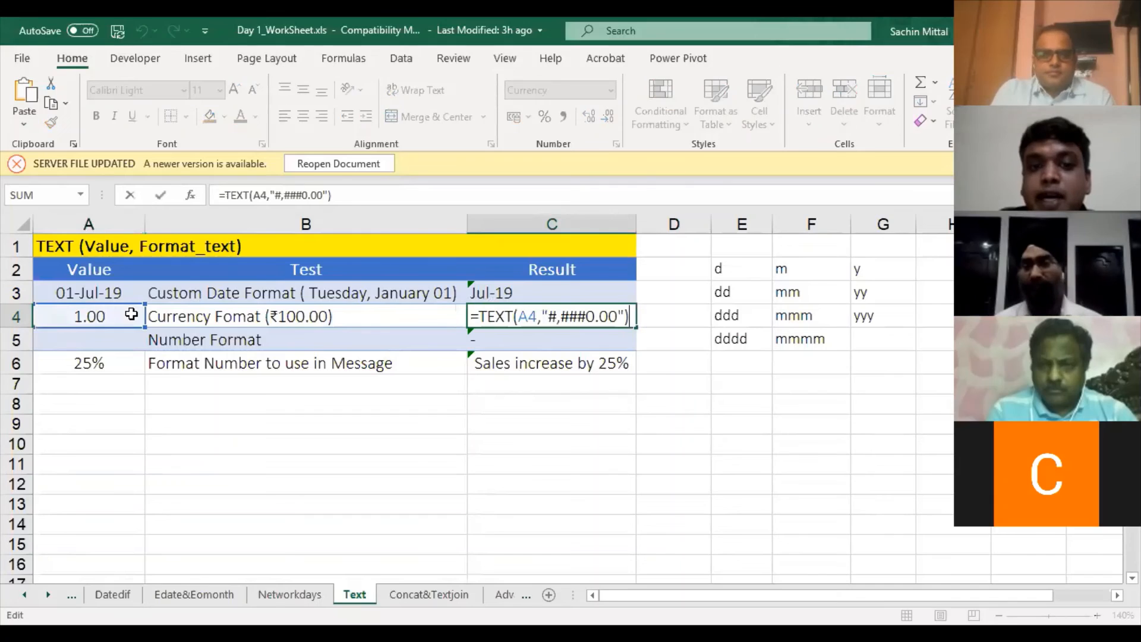
key(Left)
key(Left)
key(Left)
key(Left)
key(Left)
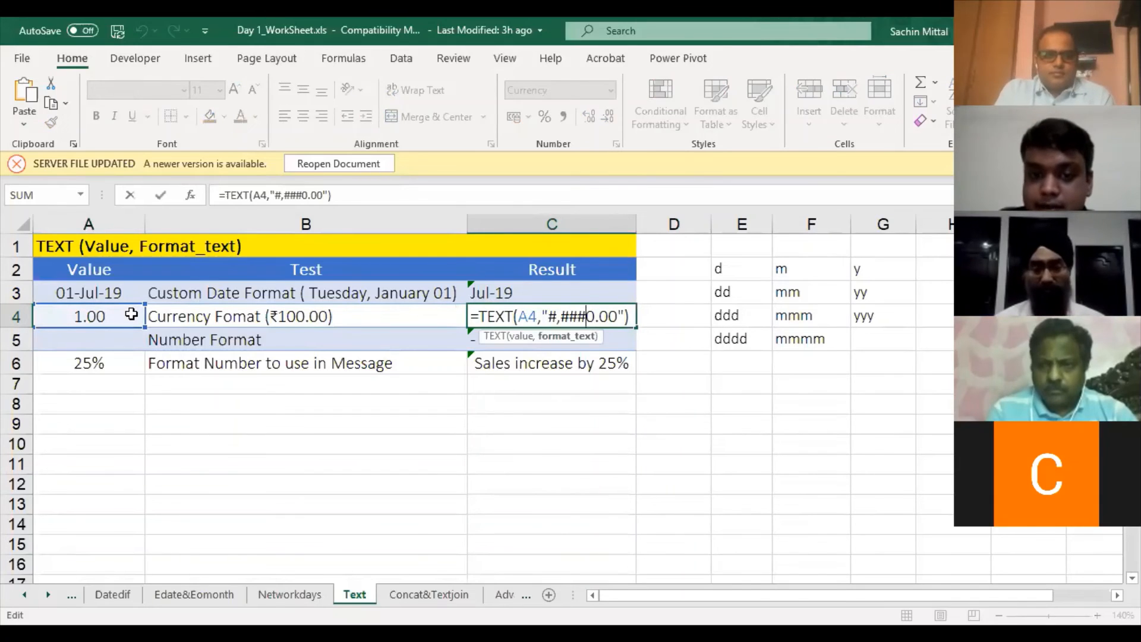
key(BackSpace)
key(BackSpace)
text(00)
key(ctrl+Return)
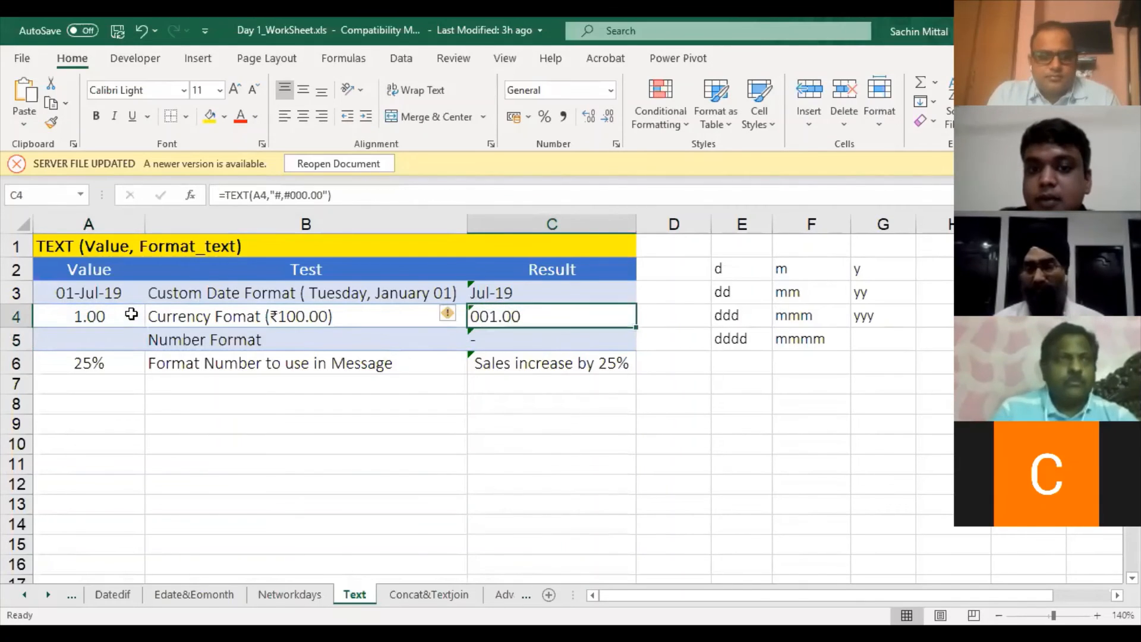
Try the values 1, 2 and 3 in turn in A4, leaving 3 in the cell
click(132, 314)
text(1)
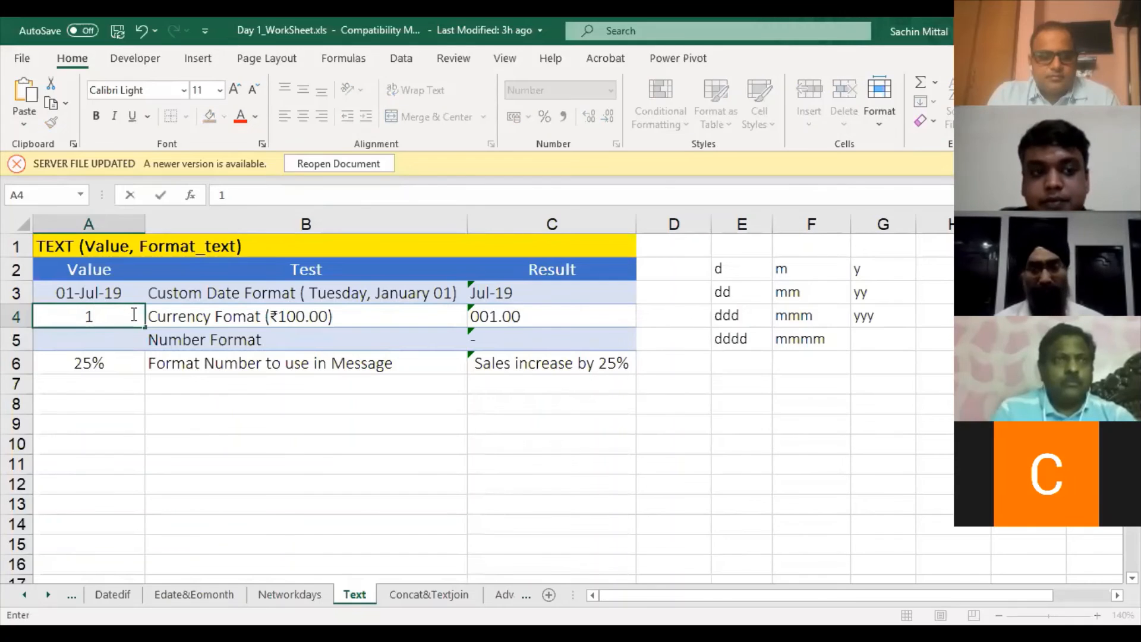
key(Return)
click(134, 315)
text(2)
key(Return)
click(131, 314)
text(3)
key(Return)
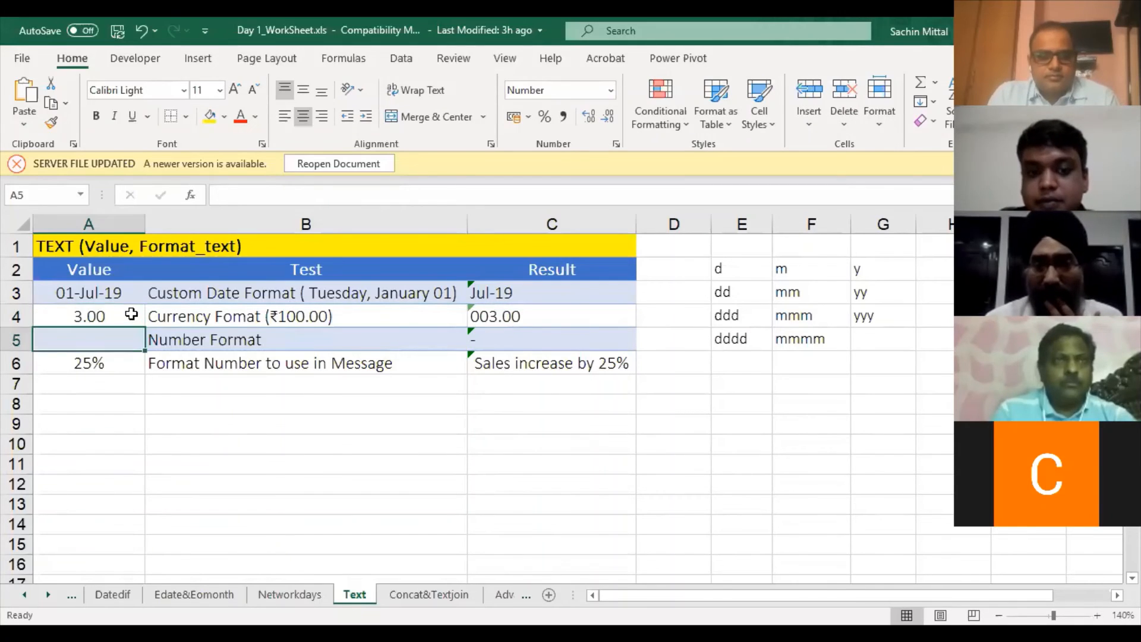
Remove the decimals from the TEXT format code in C4, making it "#,#000", and return to A4
click(132, 314)
double_click(507, 318)
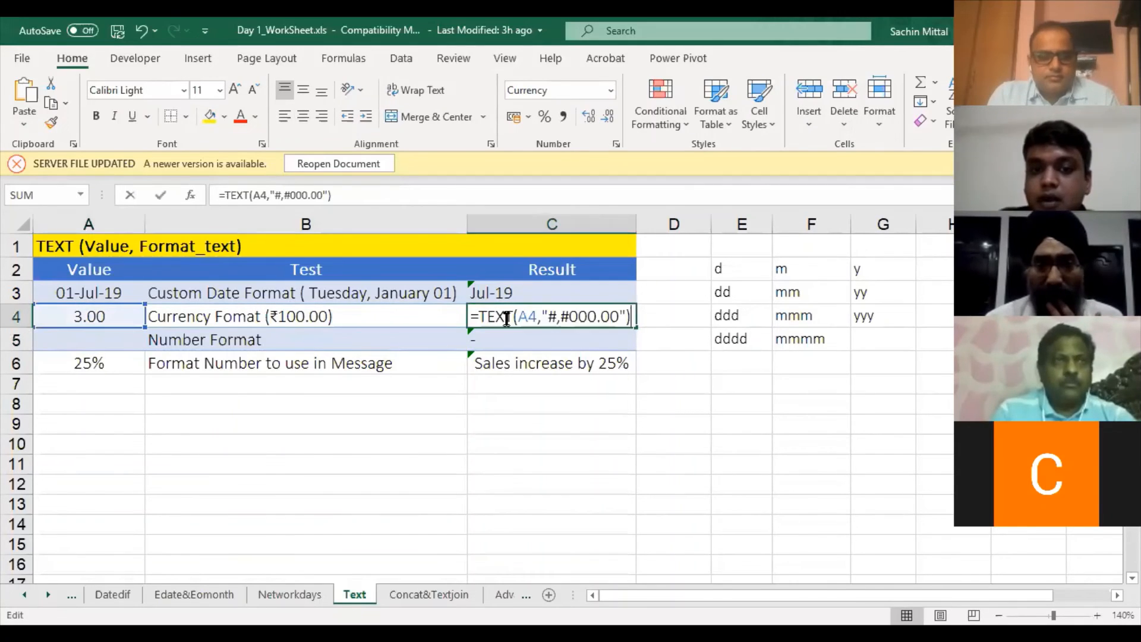
key(BackSpace)
key(BackSpace)
key(BackSpace)
key(Return)
key(Up)
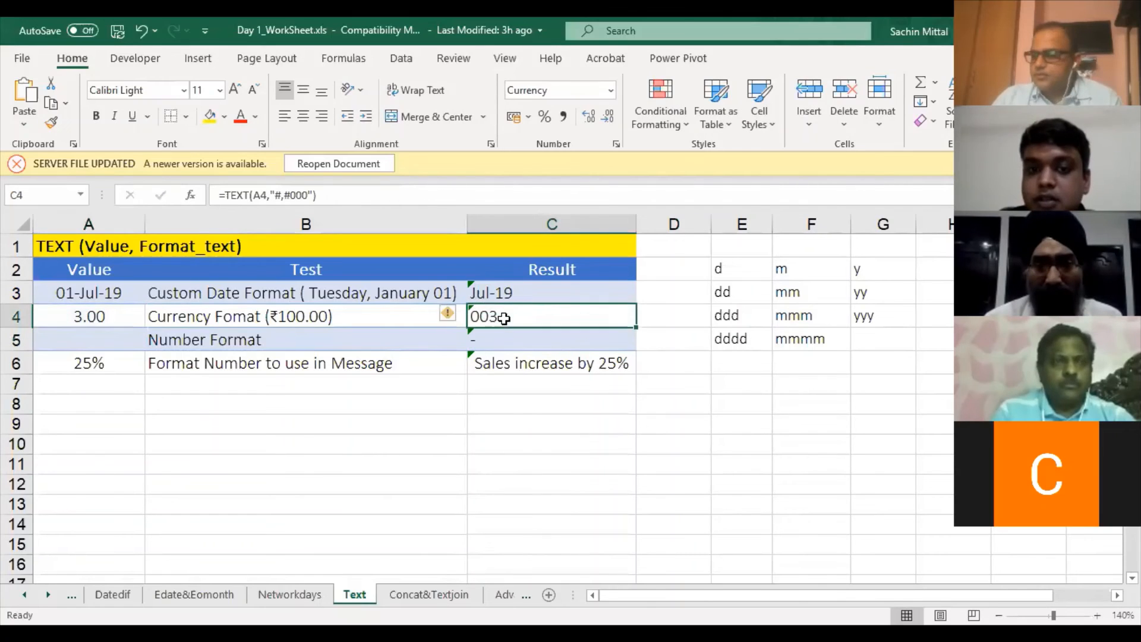
key(Left)
key(Left)
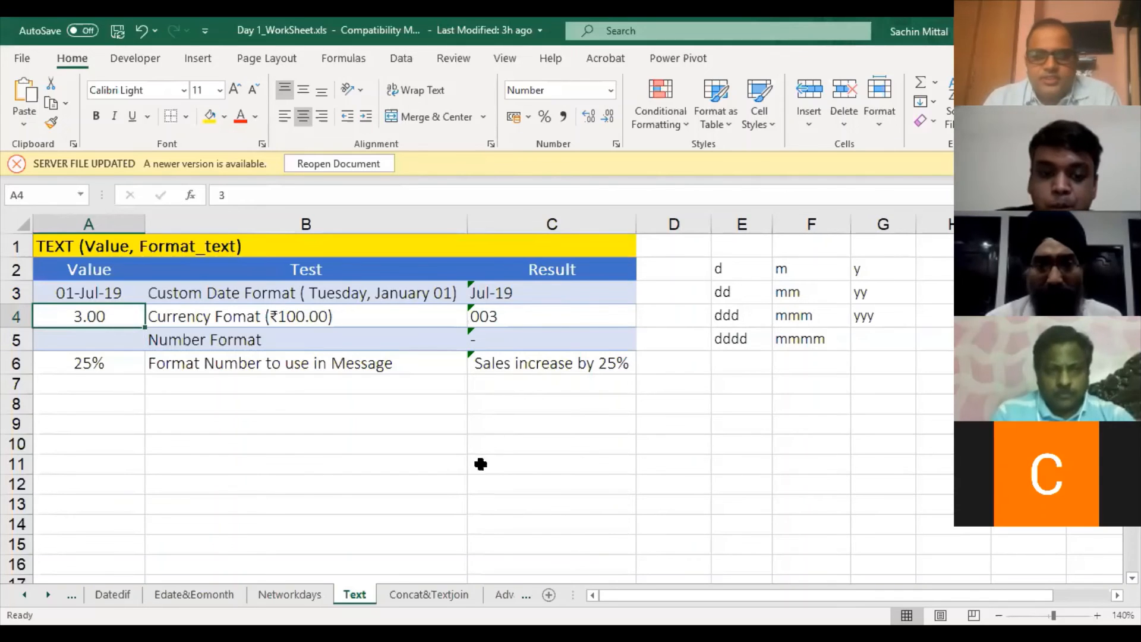
Glance at the Concat&Textjoin sheet, return to the Text sheet and inspect the TEXT formula in C4 without changing it
click(429, 594)
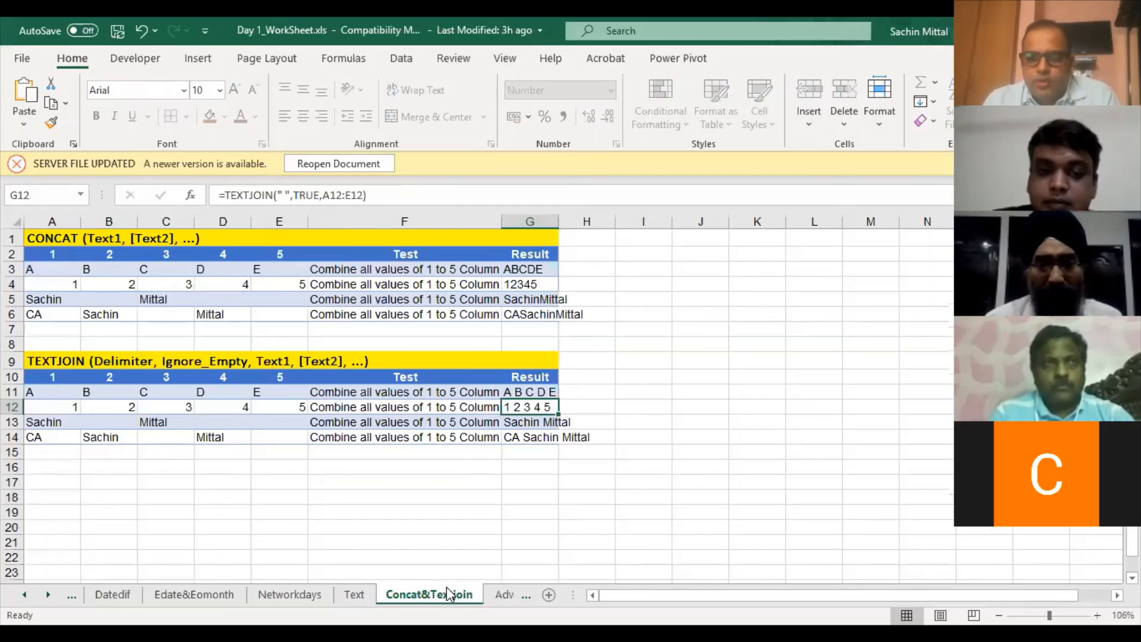
click(355, 594)
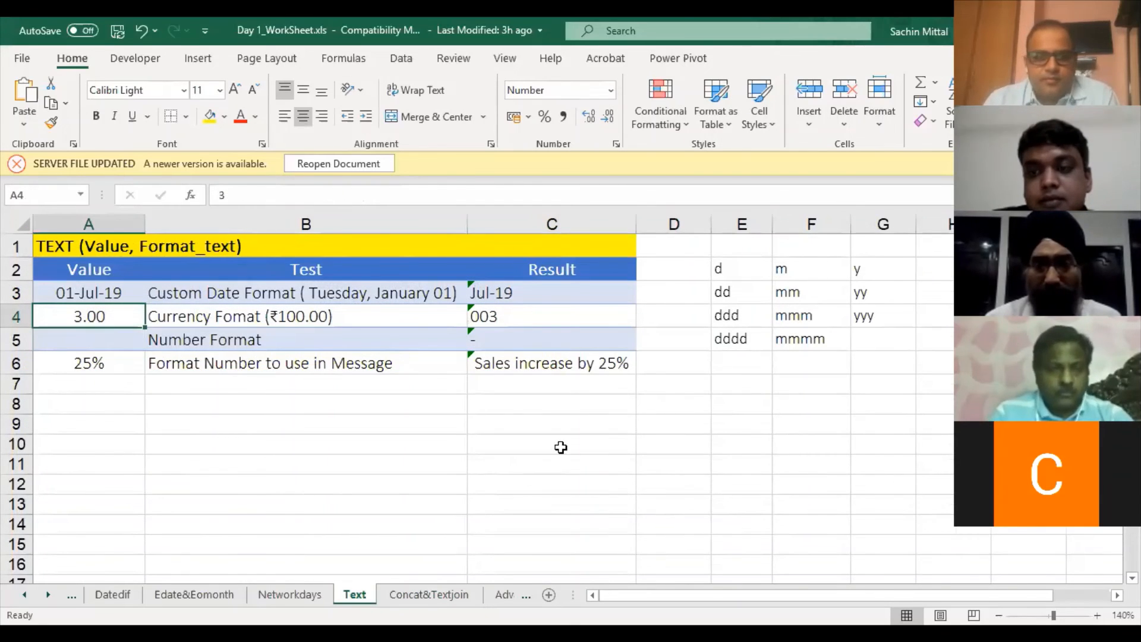
click(587, 326)
double_click(587, 325)
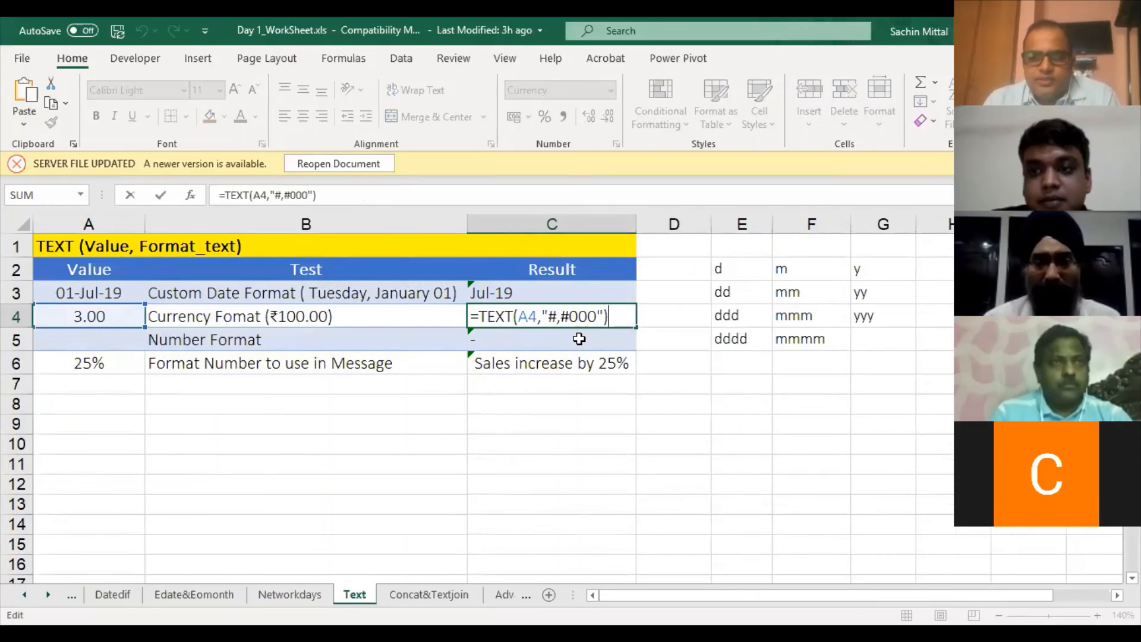
key(Escape)
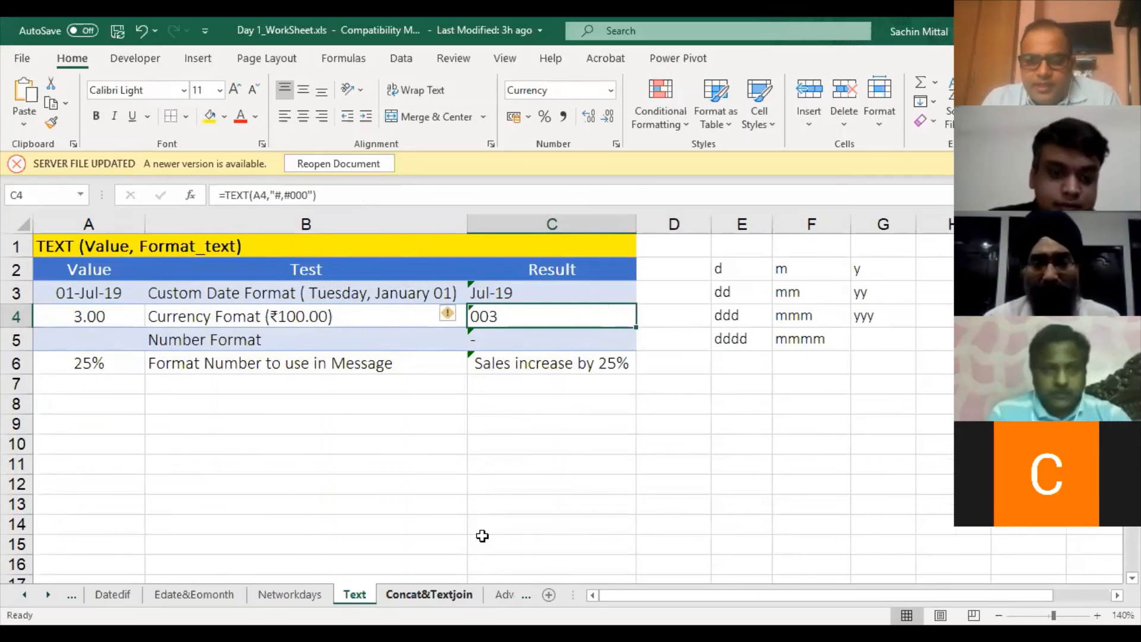
On the Concat&Textjoin sheet, change the CONCAT formula in G3 to join only A3 and B3
key(ctrl+Page_Down)
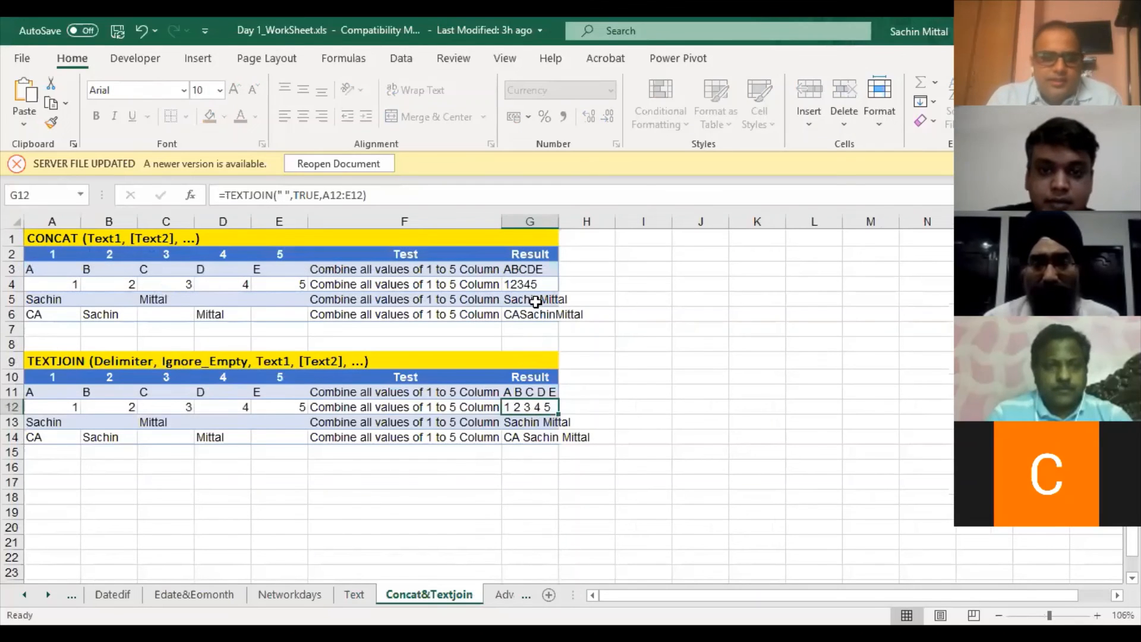
click(536, 270)
key(F2)
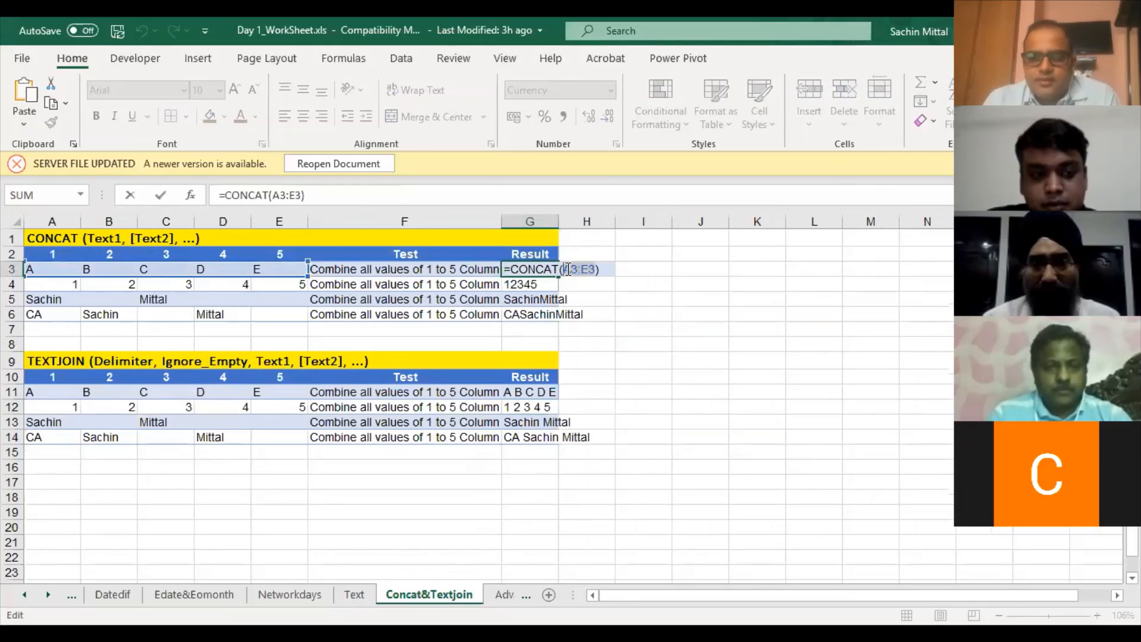
click(52, 271)
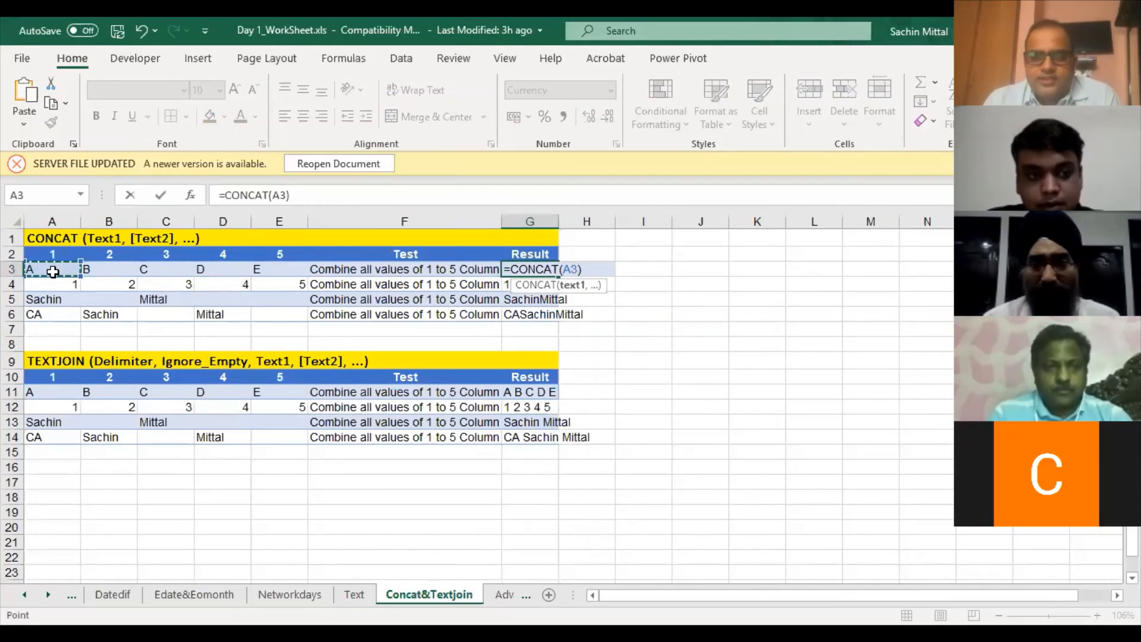
drag(53, 272, 101, 266)
key(Return)
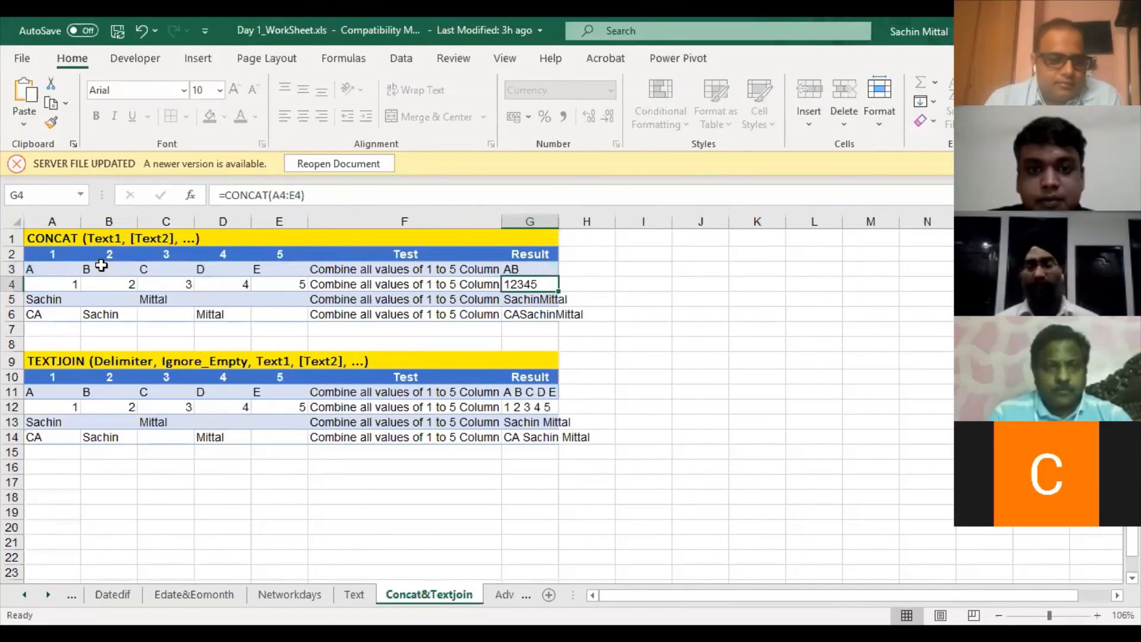
Add C3, D3 and E3 as separate arguments, making the formula in G3 =CONCAT(A3,B3,C3,D3,E3)
key(Up)
key(F2)
key(Left)
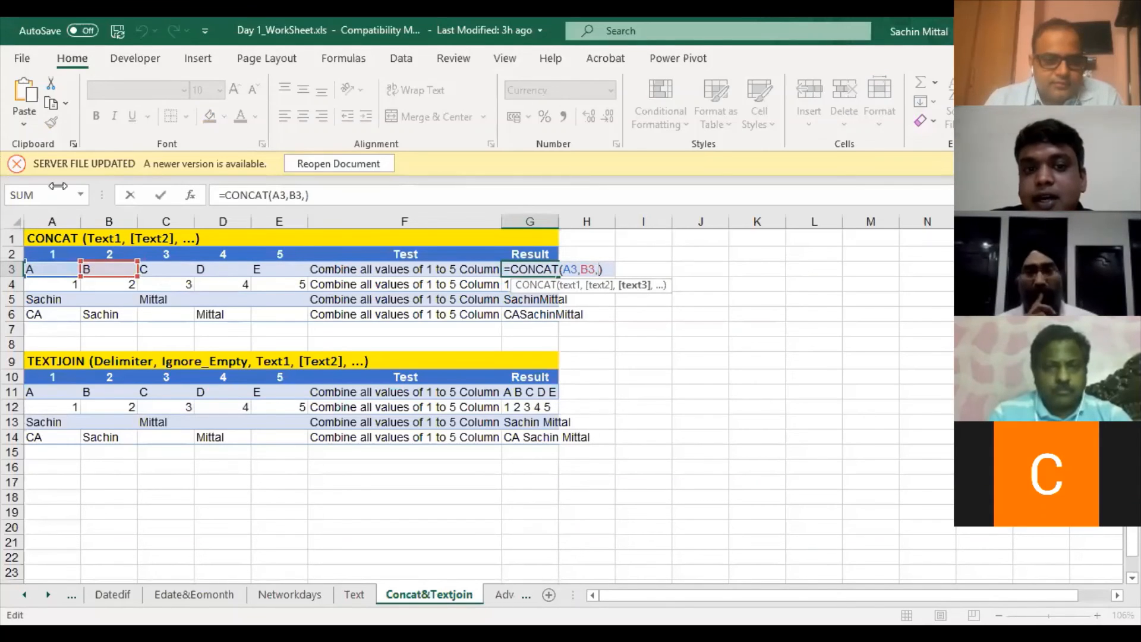
click(160, 275)
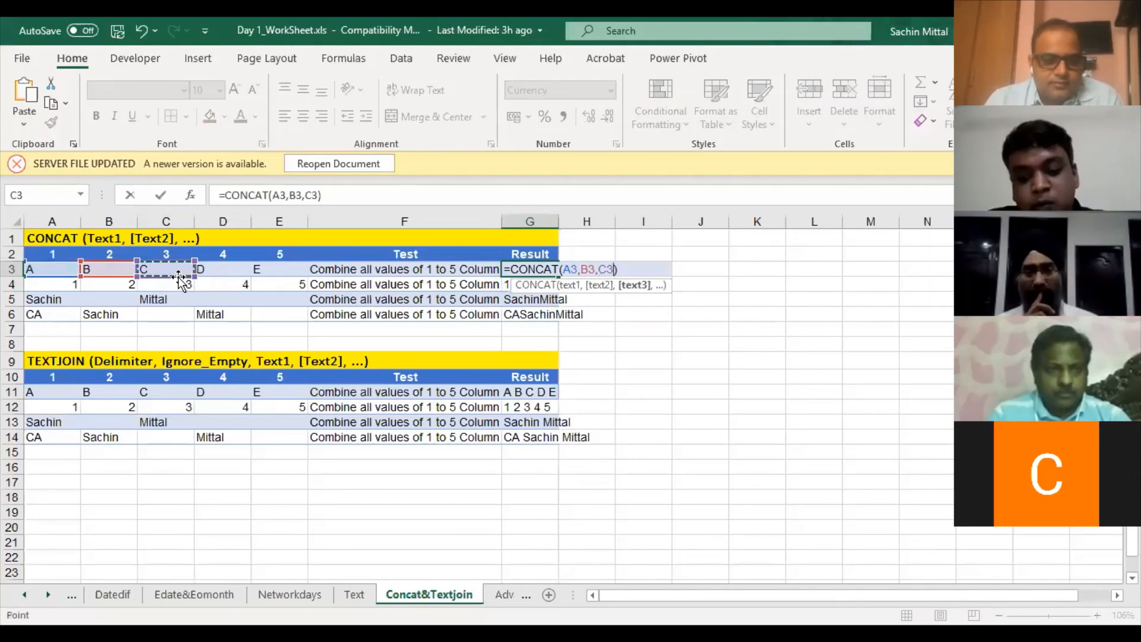
text(,)
click(209, 271)
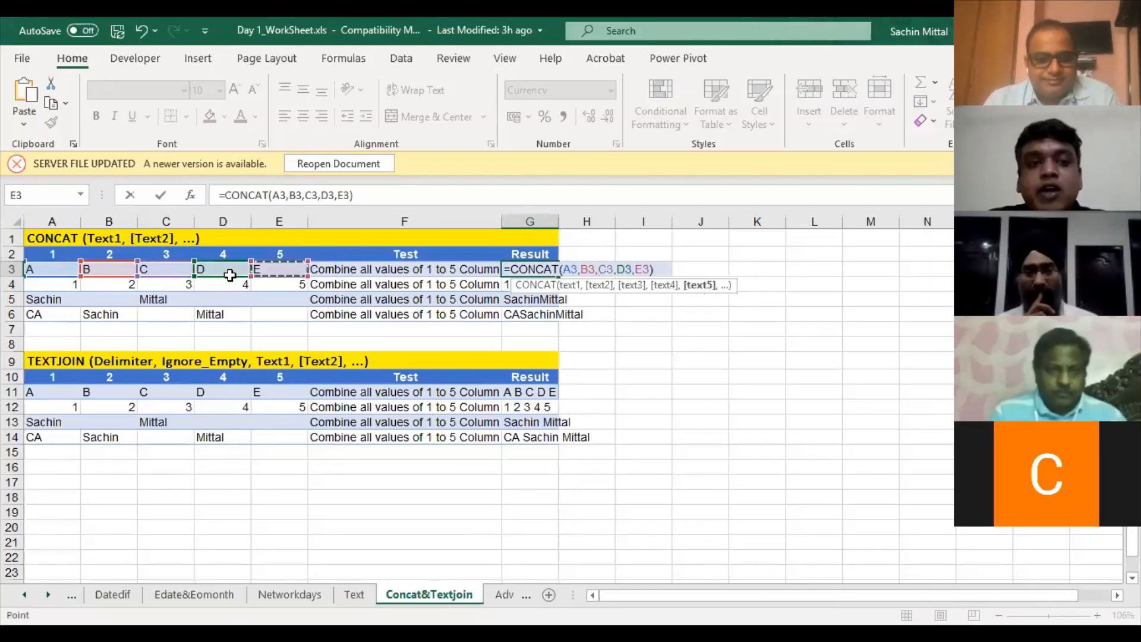
text(,)
click(276, 272)
key(Return)
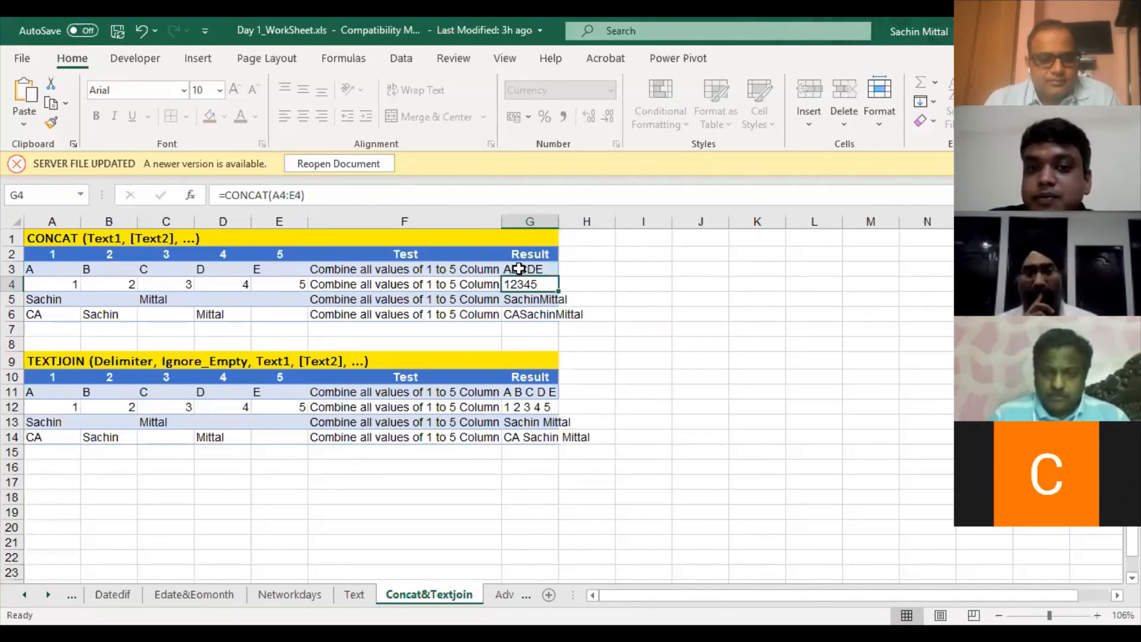
Replace the separate arguments of the CONCAT formula in G3 with the two-row range A3:E4
double_click(523, 271)
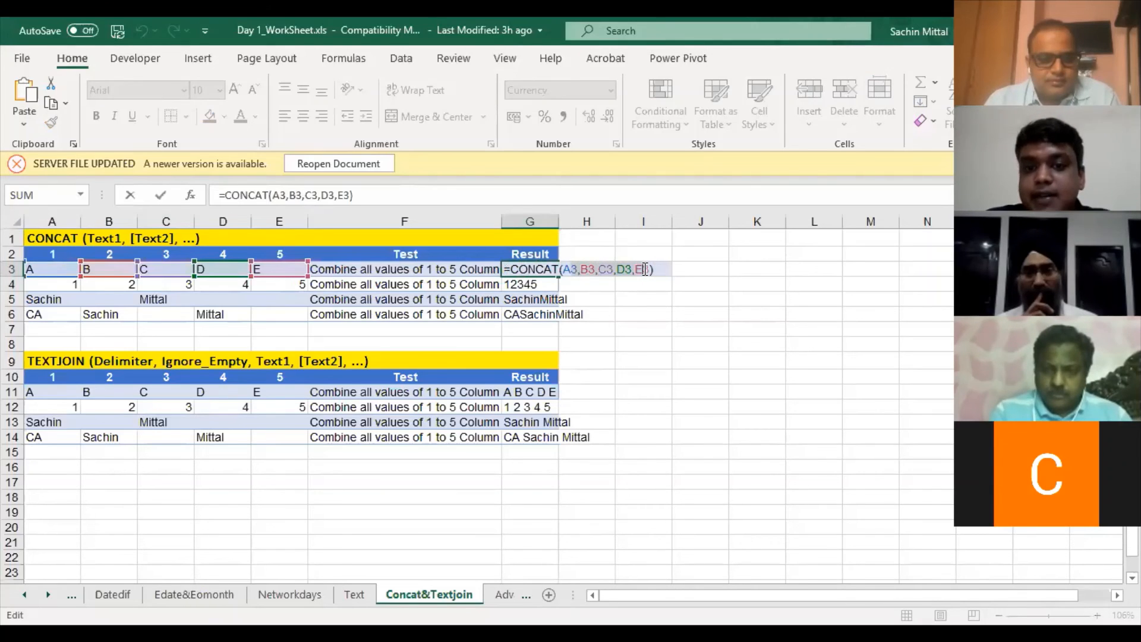
key(Delete)
key(Delete)
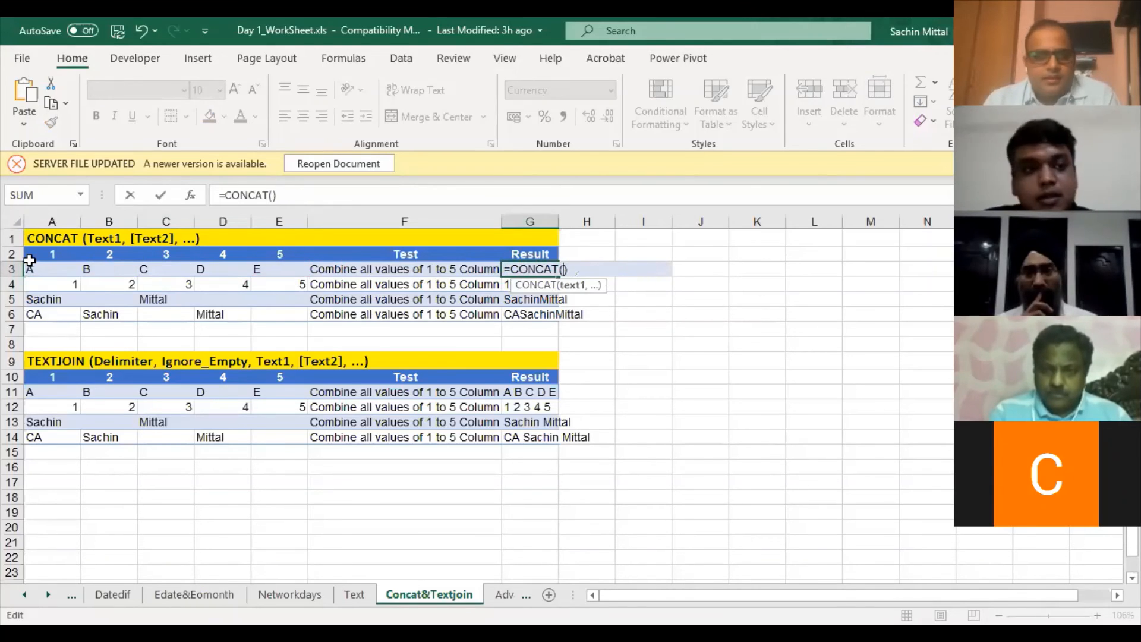
click(36, 266)
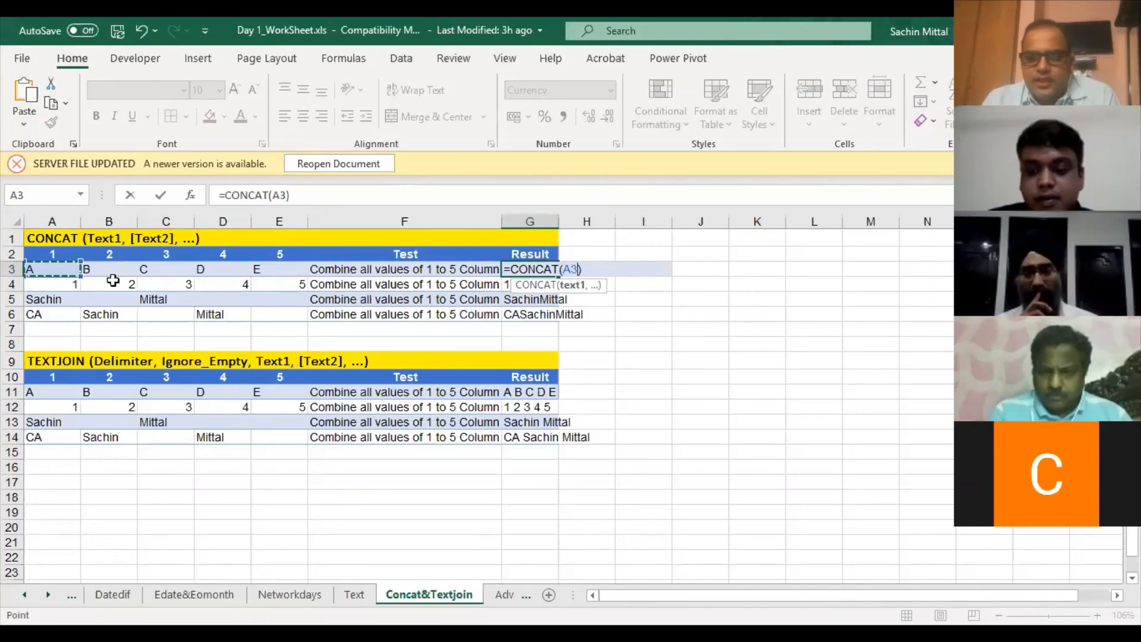
drag(113, 281, 282, 280)
key(Return)
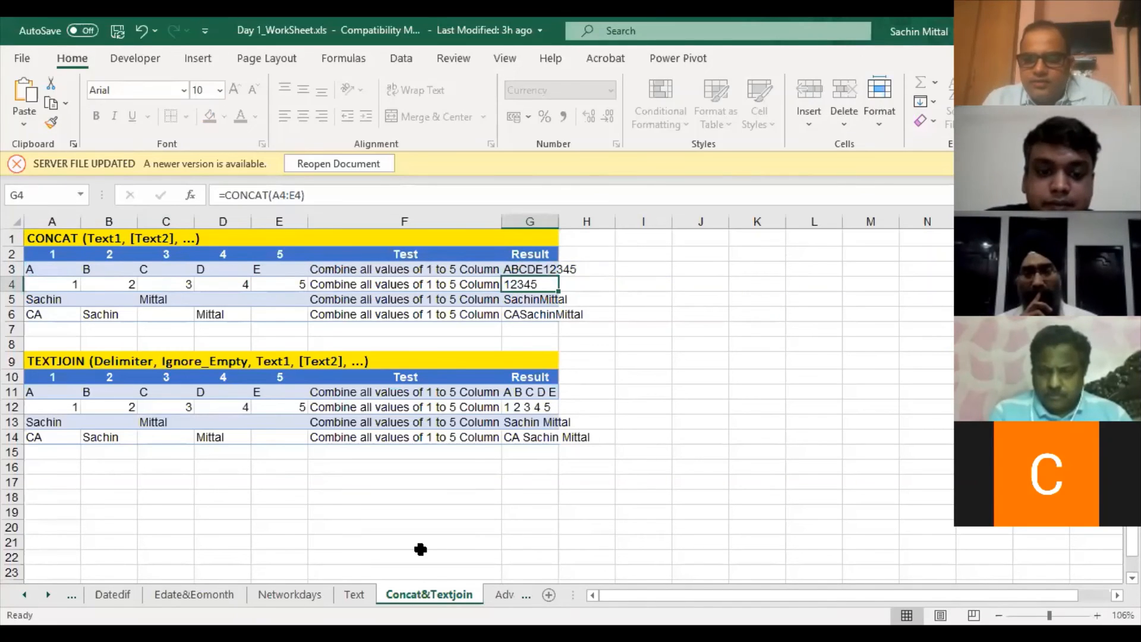
Look at the Advanced Filter sheet and go back through Concat&Textjoin to the Text sheet
click(504, 594)
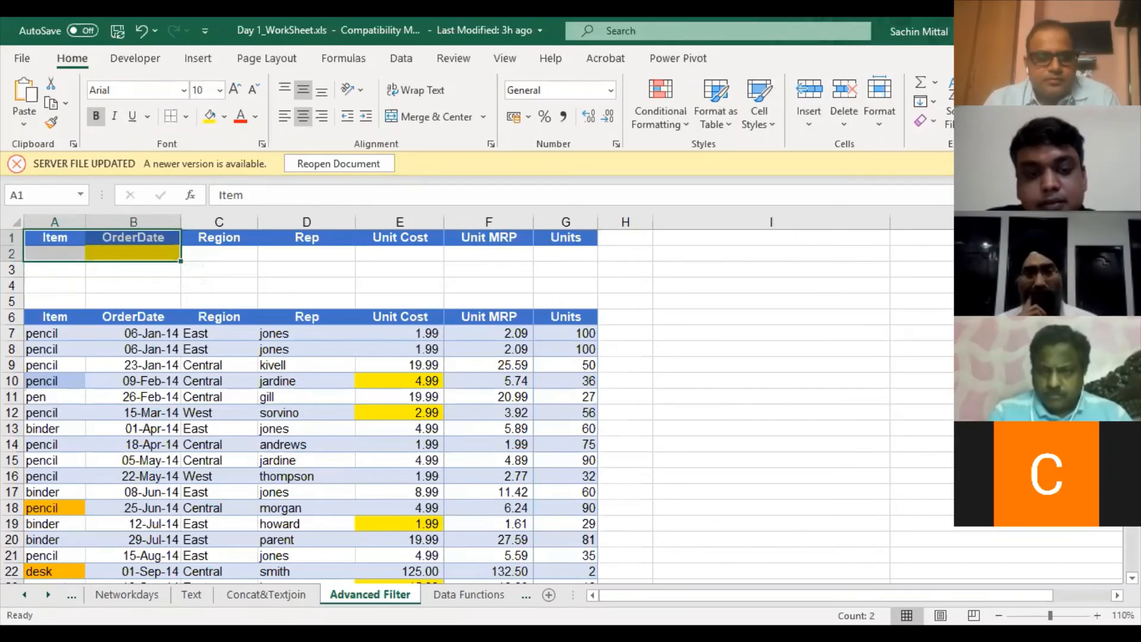
click(275, 595)
click(196, 593)
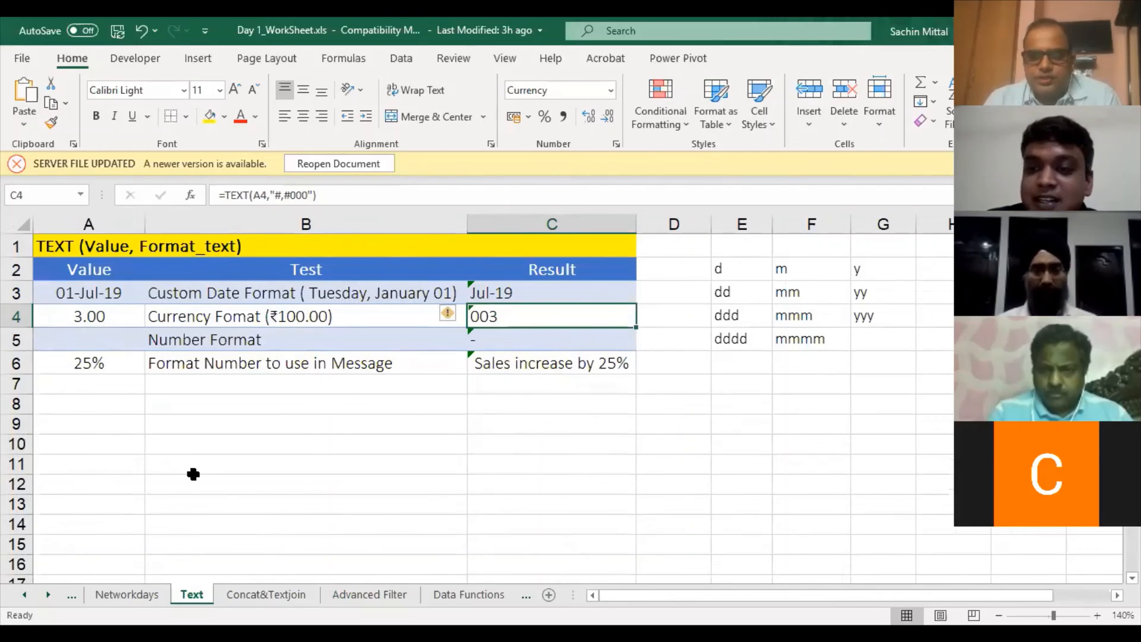
click(48, 594)
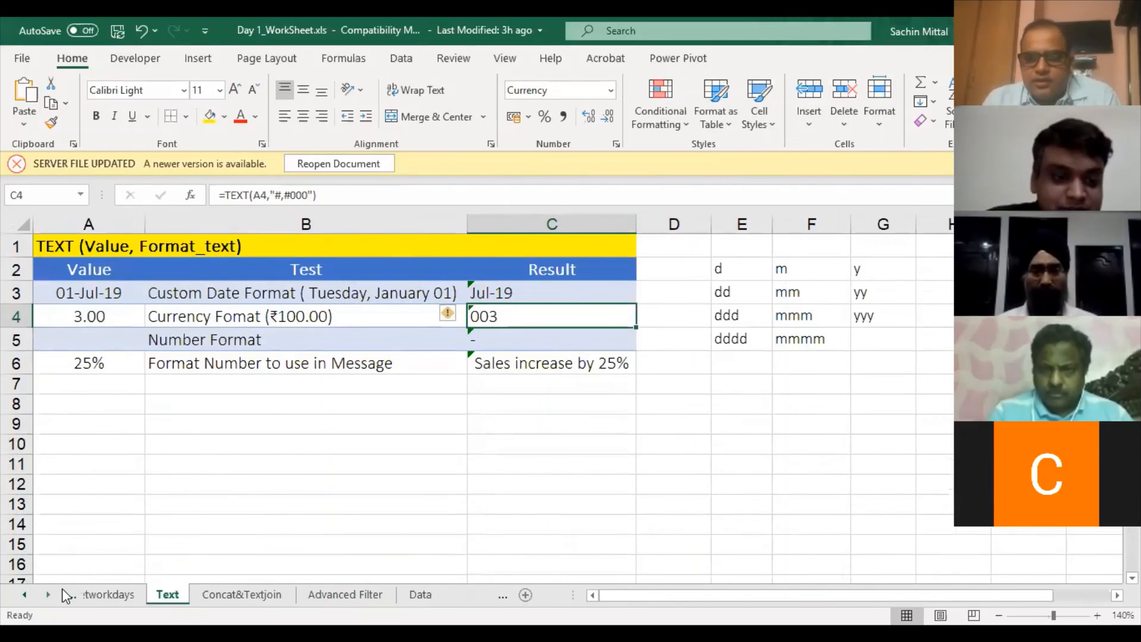
Look at the Advanced Filter sheet, return to Concat&Textjoin and examine the CONCAT formula in G3 against its source cells A3:E3
click(47, 595)
click(279, 594)
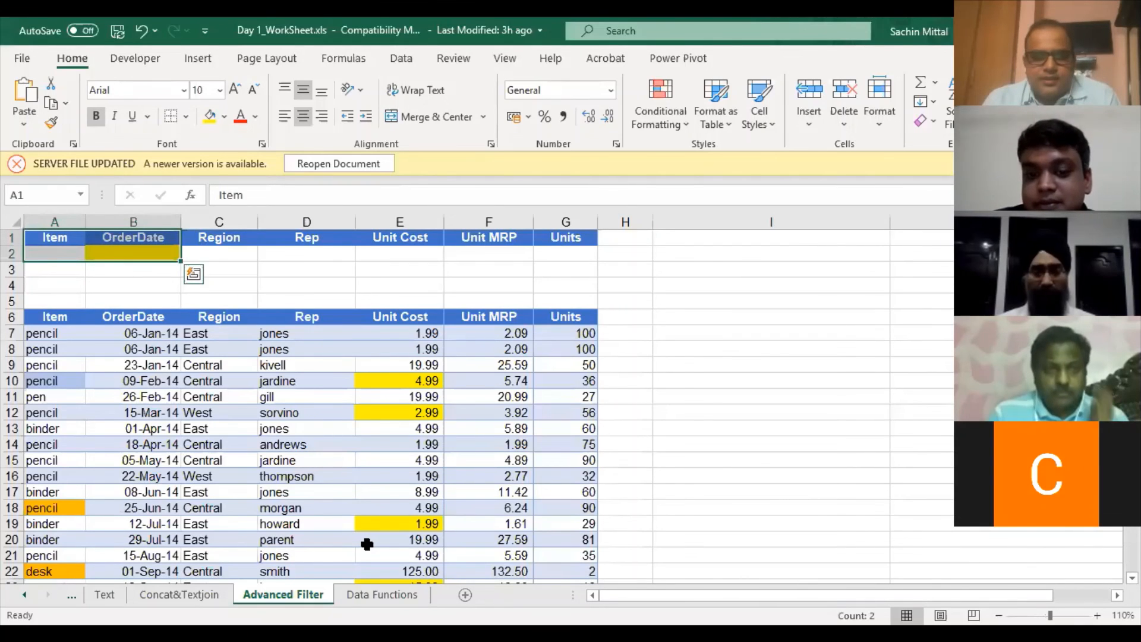
click(186, 593)
click(19, 601)
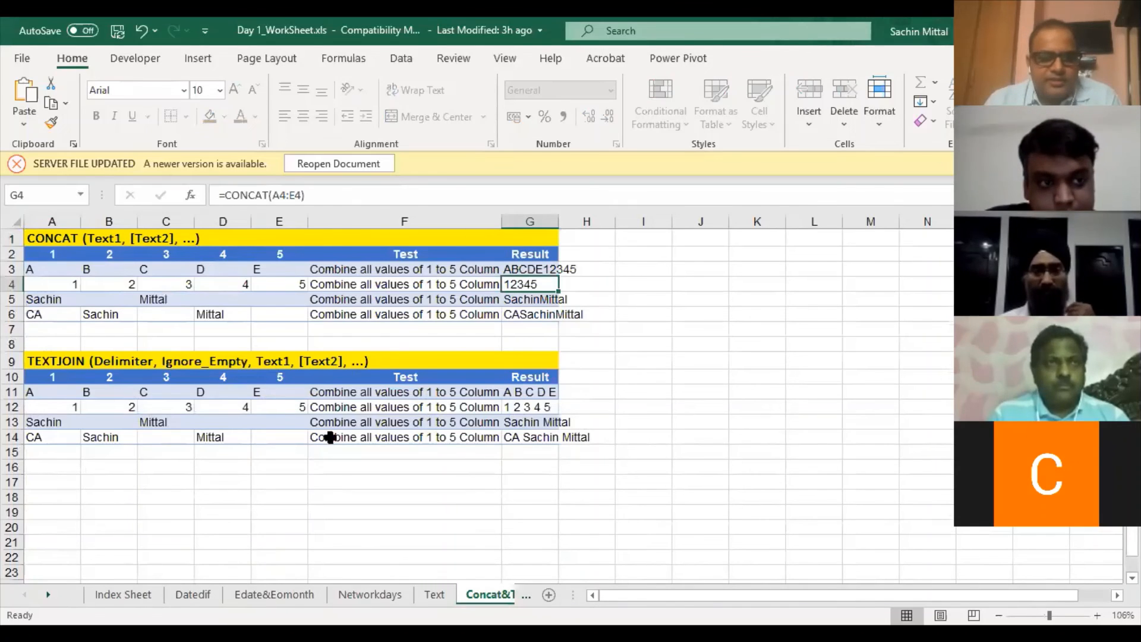
click(548, 268)
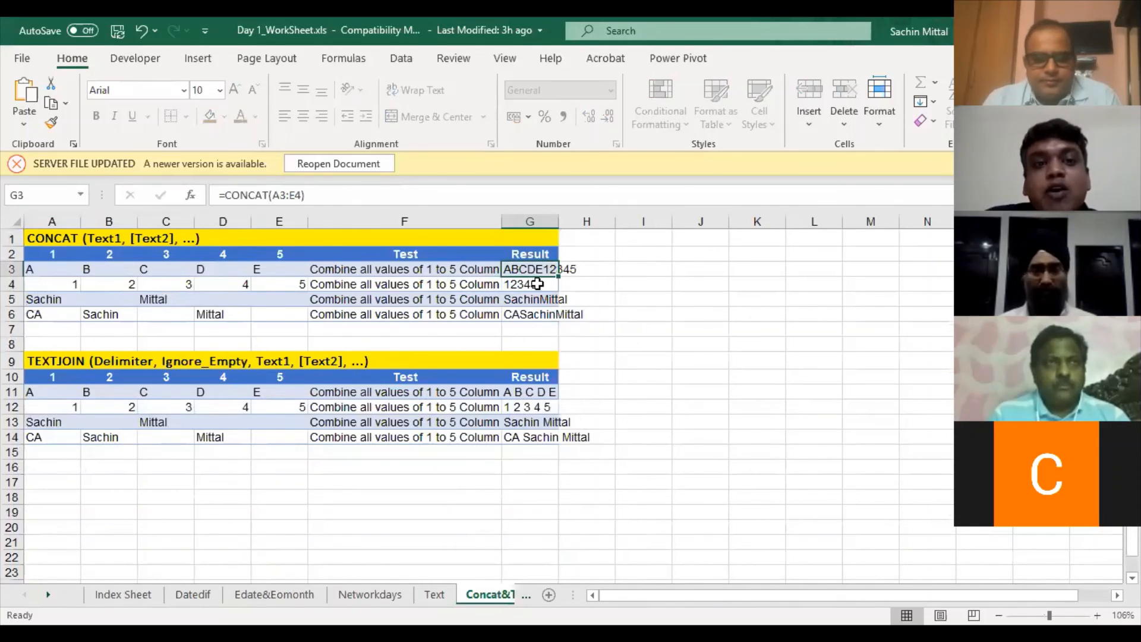
drag(40, 268, 288, 273)
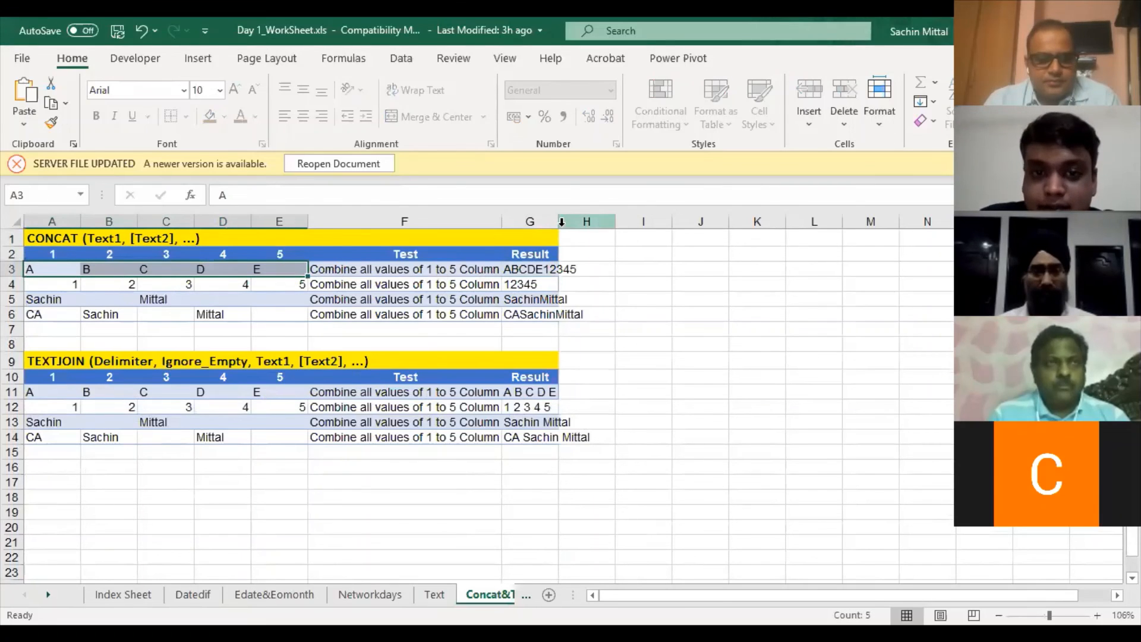
click(560, 221)
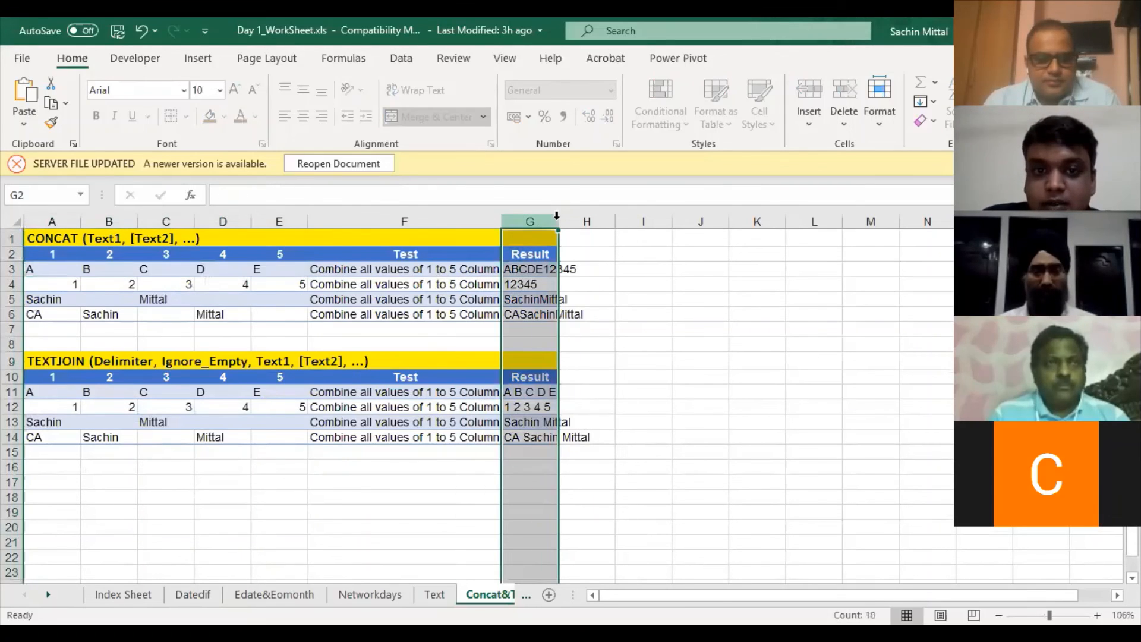
click(545, 266)
drag(33, 269, 256, 273)
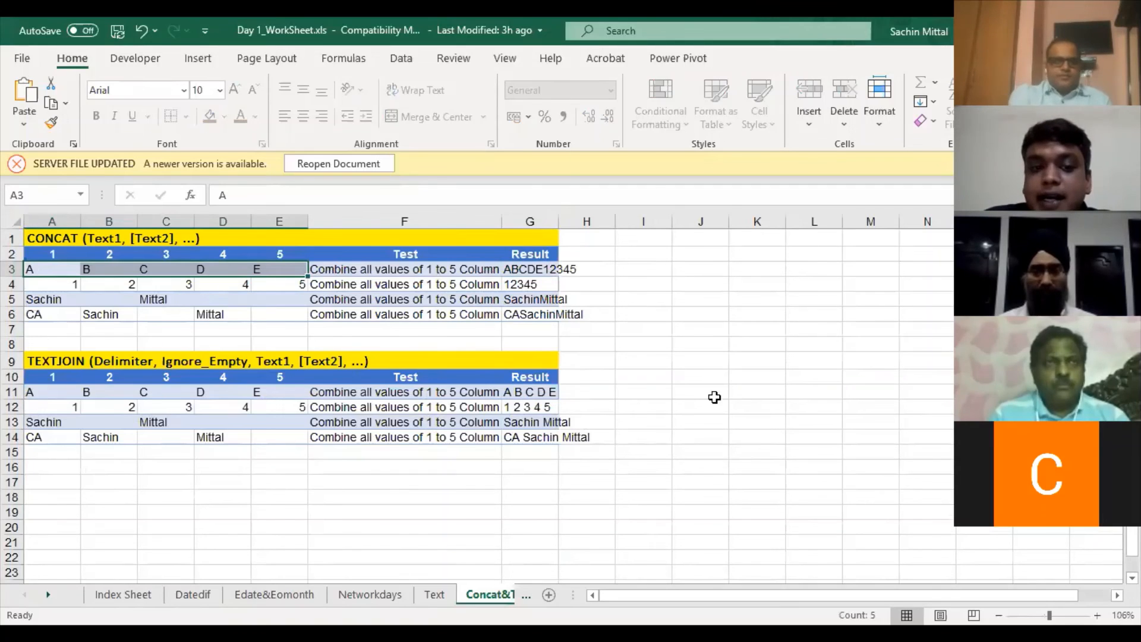
Examine the TEXTJOIN results in G11:G14 and compare the source cells A11:E11 with the joined text in G11
click(538, 421)
drag(545, 394, 536, 435)
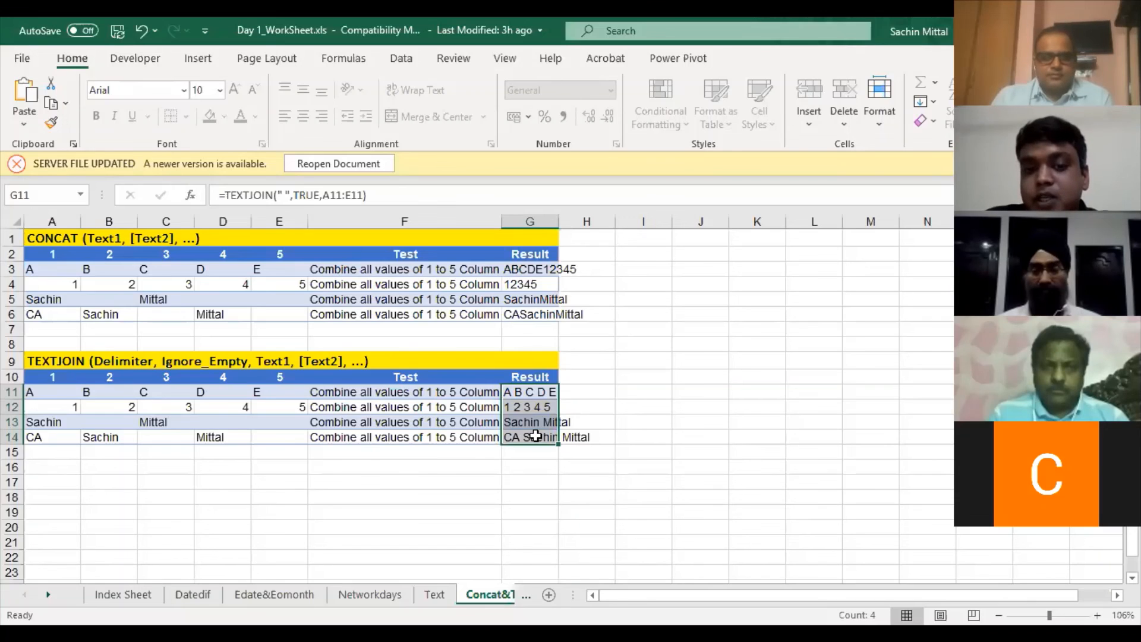
click(544, 393)
click(55, 401)
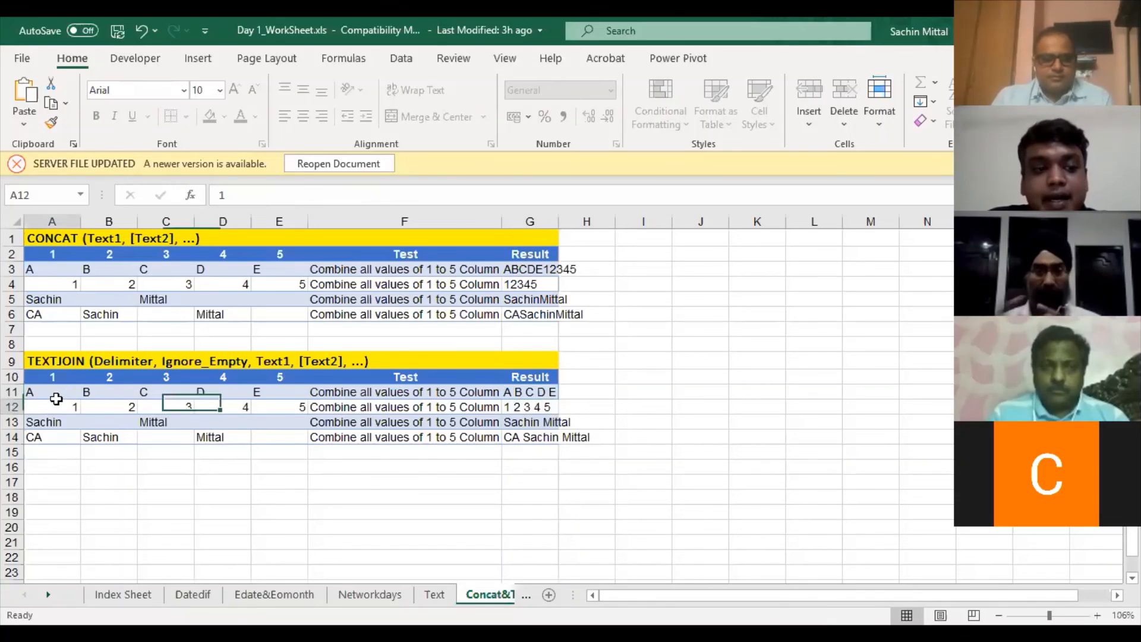
drag(56, 399, 268, 390)
drag(472, 387, 518, 390)
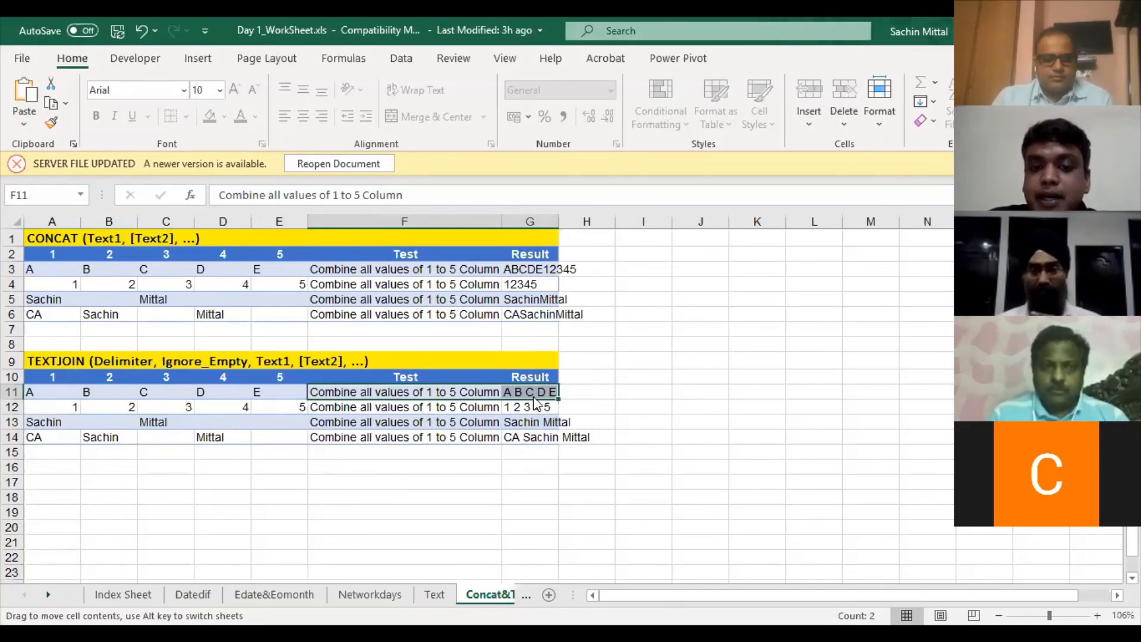
Change the delimiter in the G11 TEXTJOIN formula to a comma, making it =TEXTJOIN(",",TRUE,A11:E11), and review the formula
double_click(544, 395)
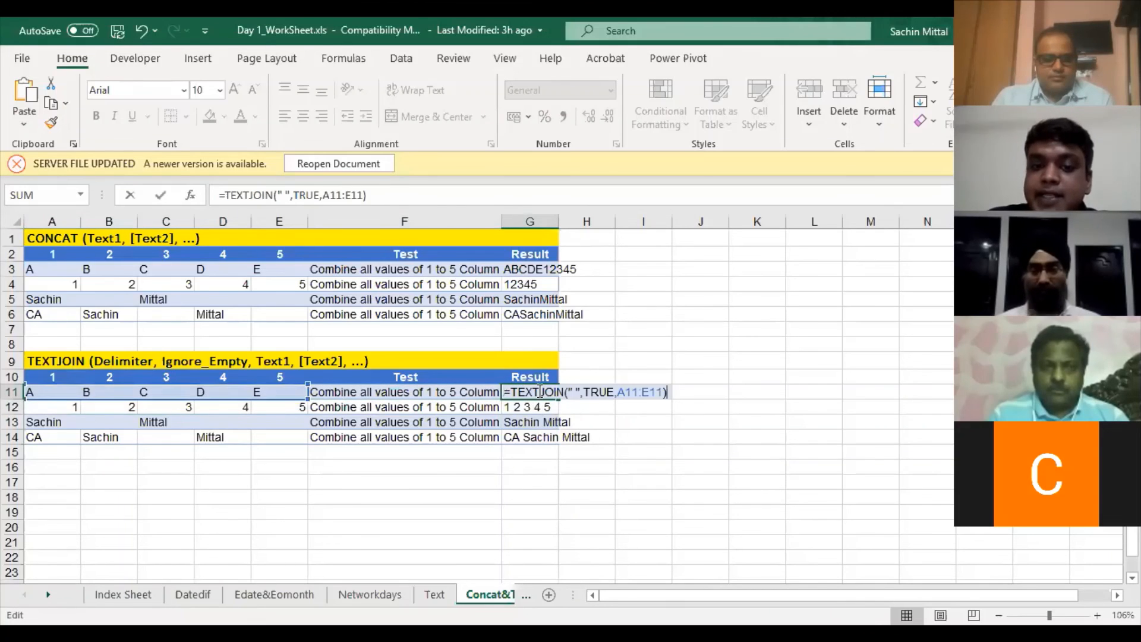
click(578, 393)
key(BackSpace)
text(,)
key(Return)
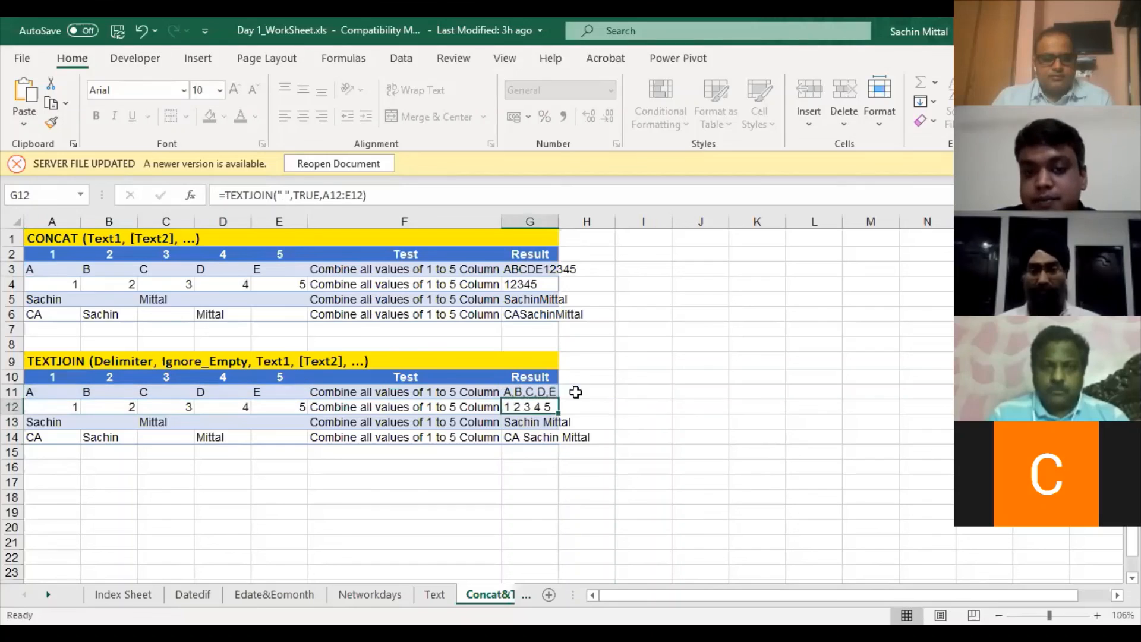
key(F2)
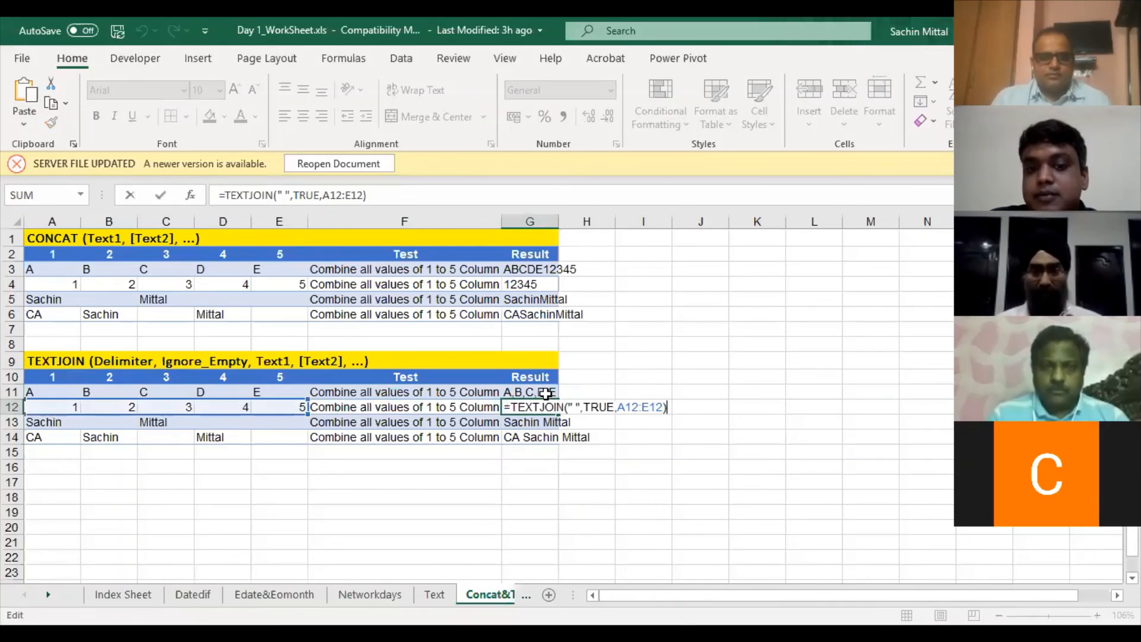
click(546, 393)
key(F2)
key(Escape)
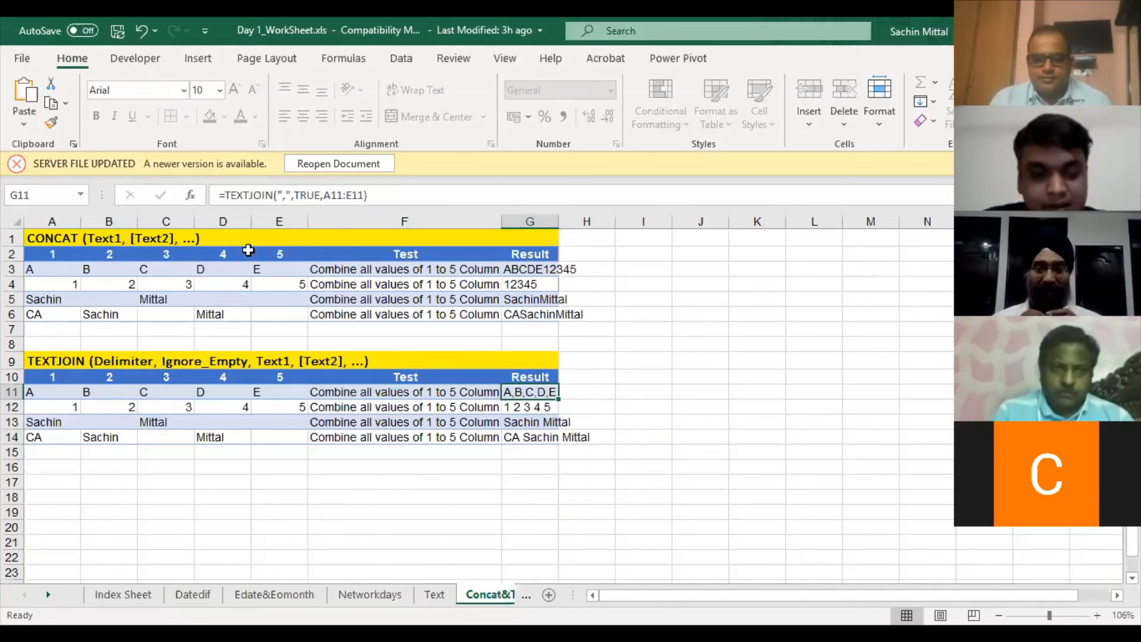
Look over the GSTIN list and function list on the Data Functions sheet and go back to the Advanced Filter sheet
click(48, 595)
click(48, 595)
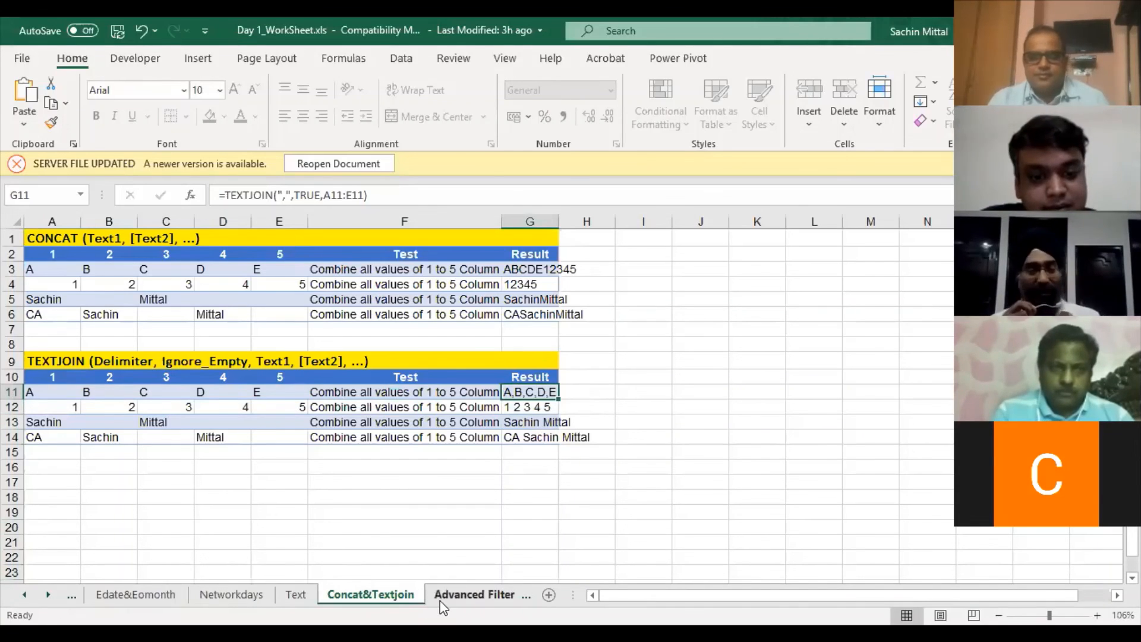
click(49, 595)
click(48, 595)
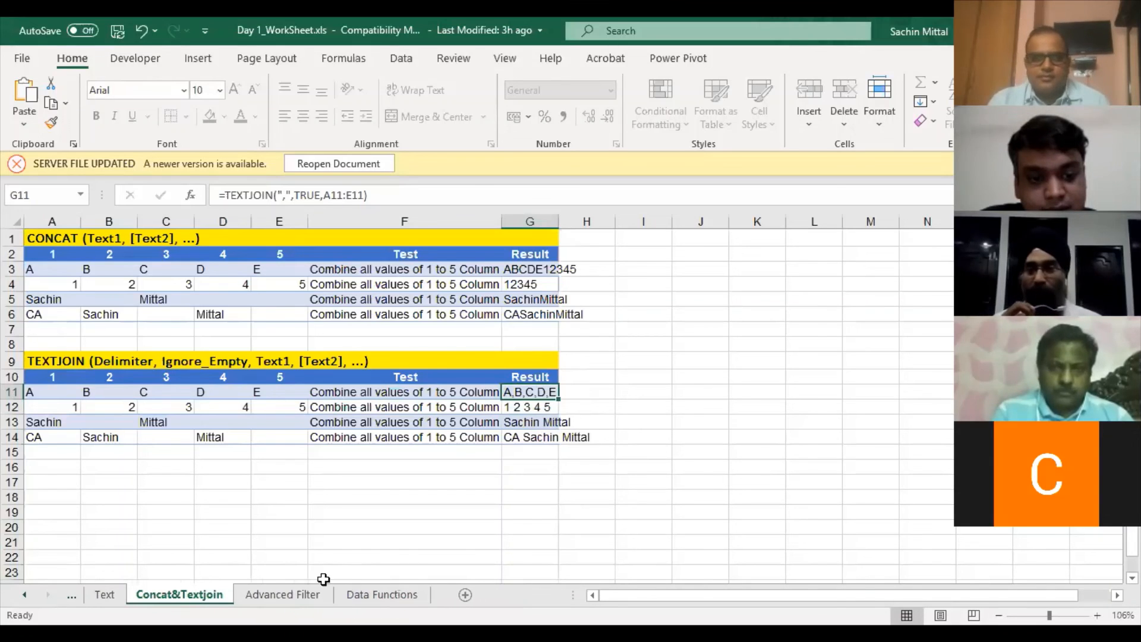
click(356, 596)
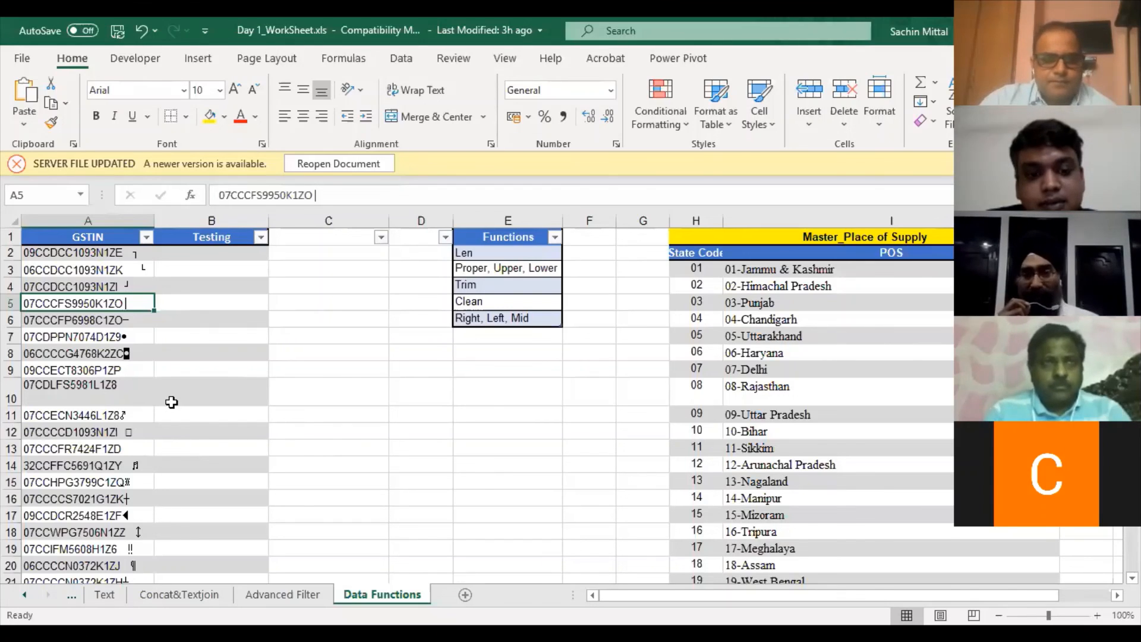
scroll(172, 402, down, 1)
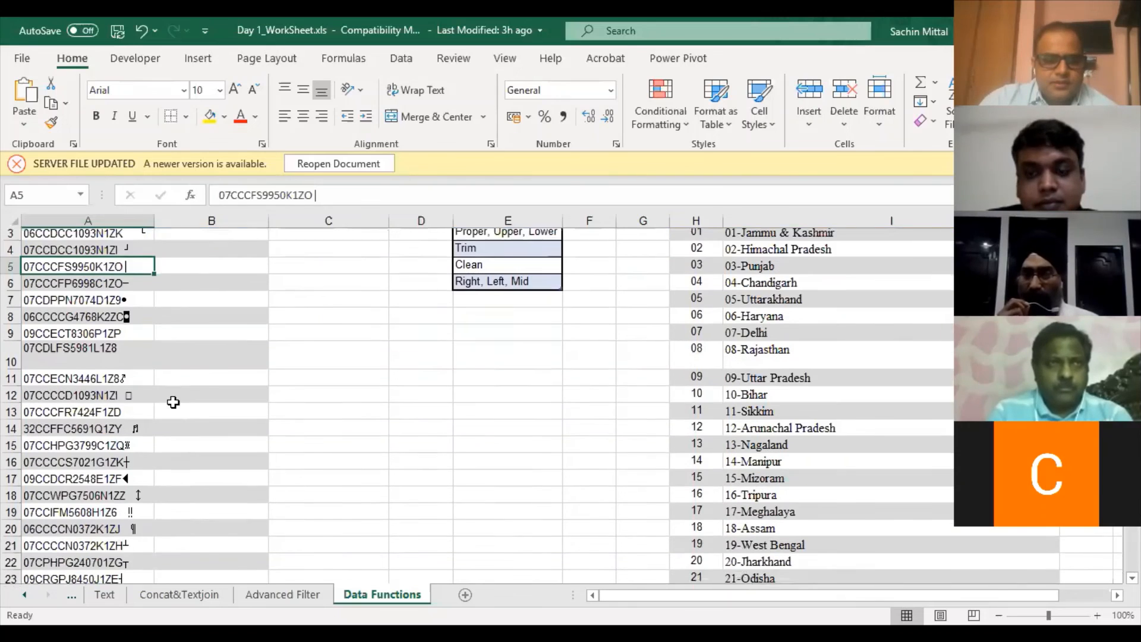
scroll(172, 403, up, 1)
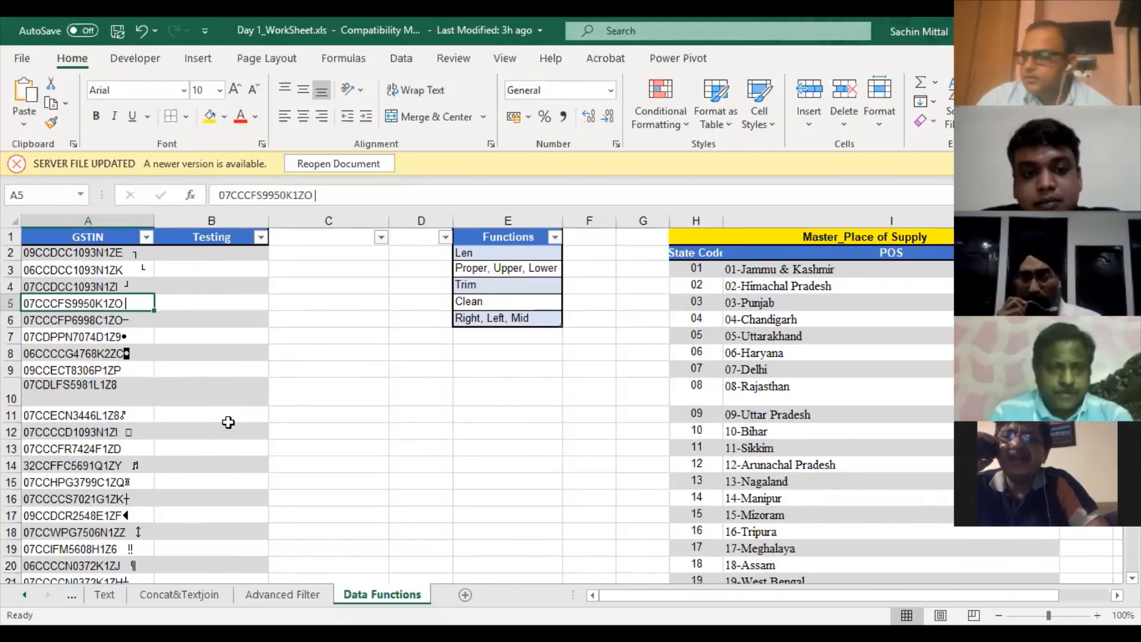
click(296, 594)
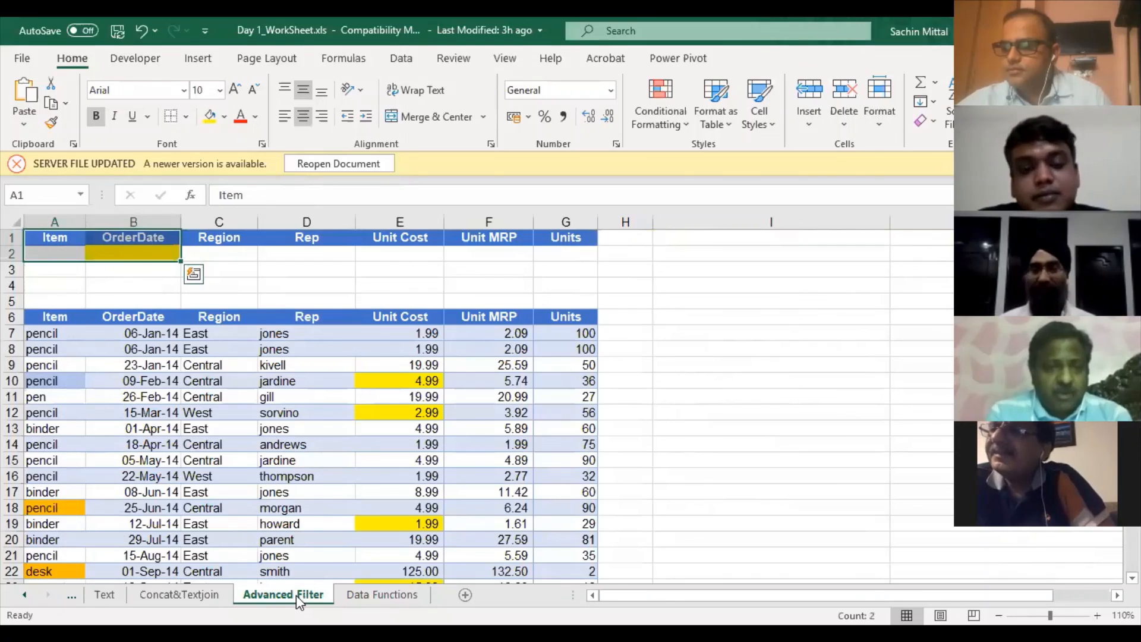